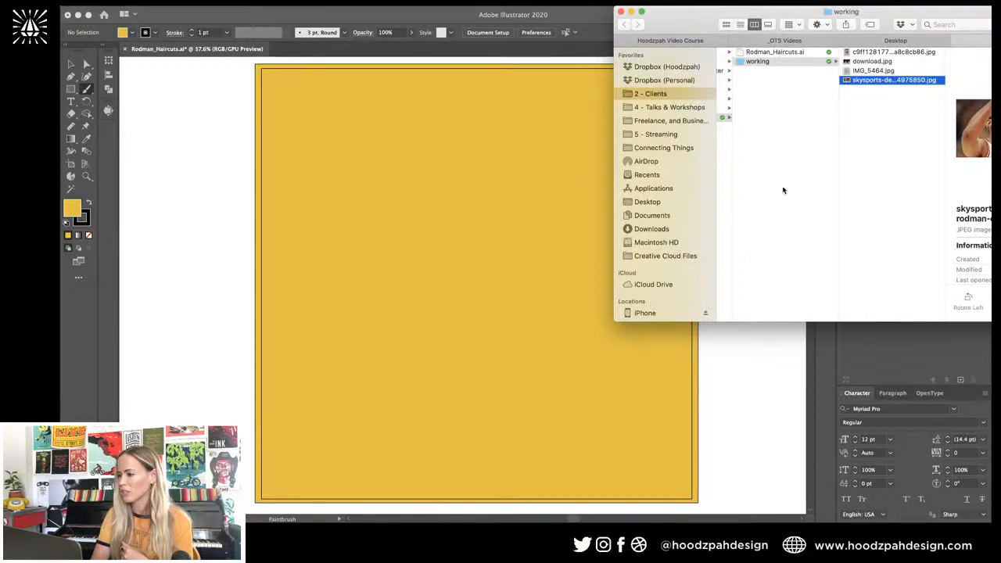
# Step: Place IMG_5464.jpg from the working folder, scale it to about 1249 px wide and position it right of the yellow artboard
pyautogui.click(870, 70)
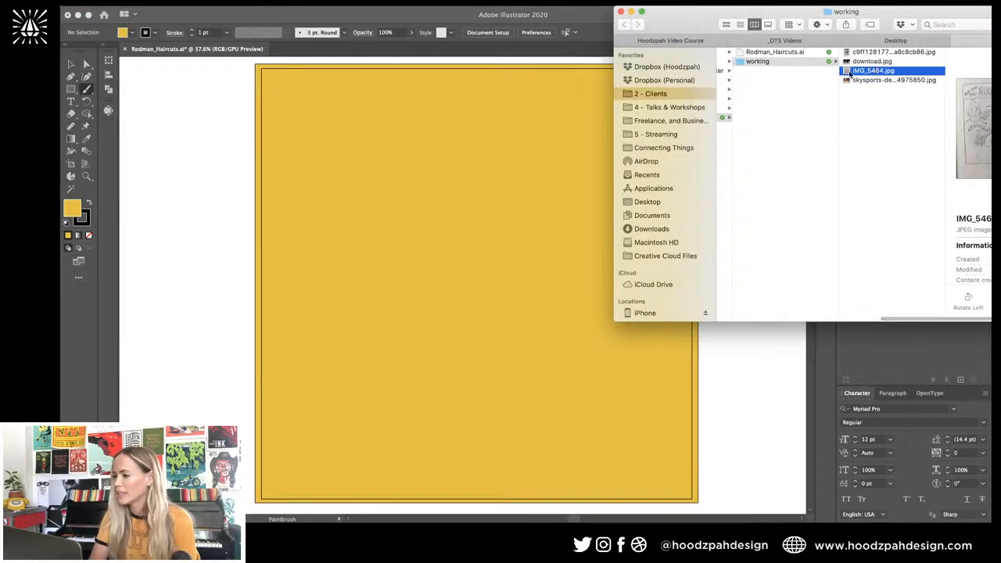
pyautogui.moveTo(860, 73); pyautogui.dragTo(694, 381)
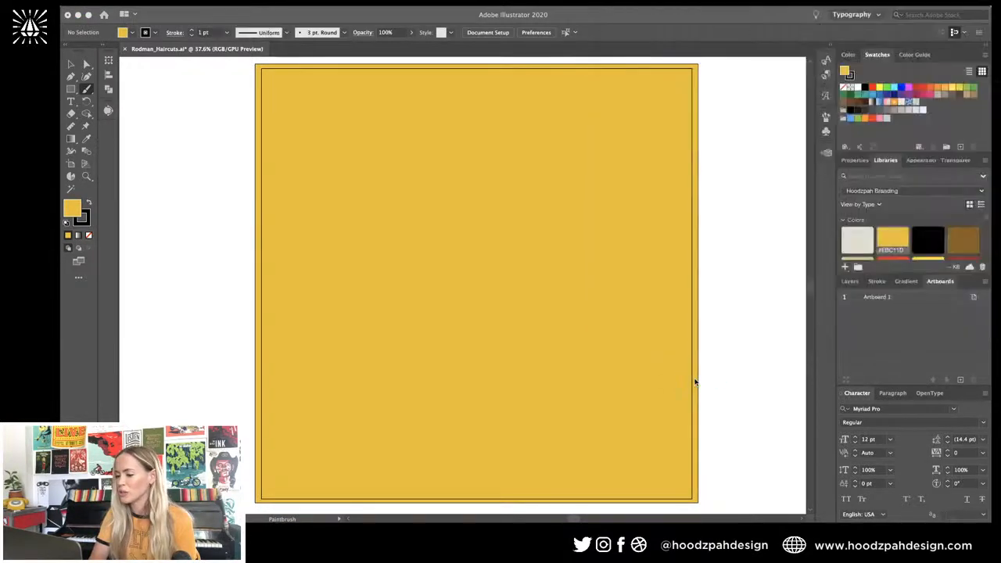
pyautogui.press('super+minus')
pyautogui.press('super+minus')
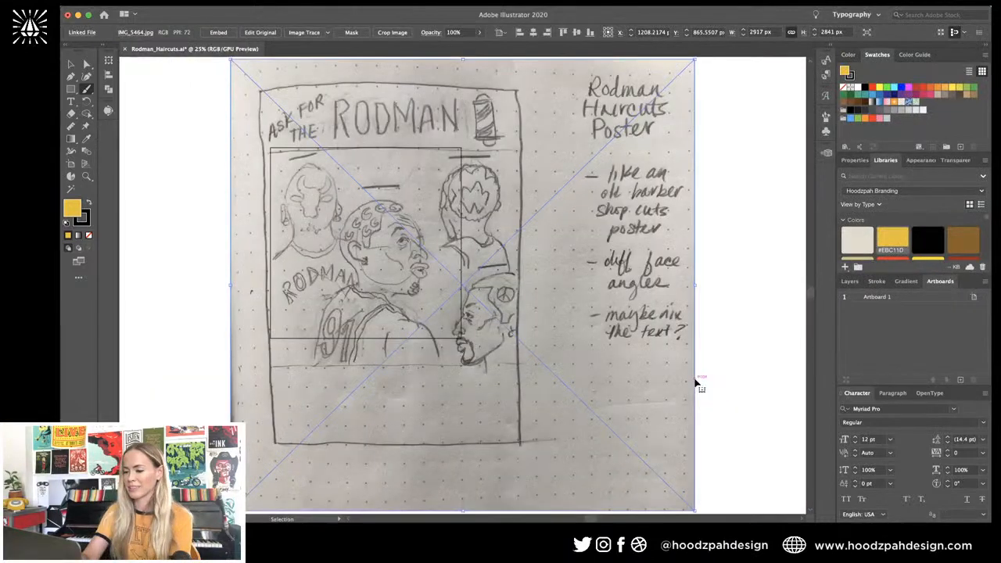
pyautogui.press('v')
pyautogui.moveTo(695, 285)
pyautogui.mouseDown()
pyautogui.moveTo(572, 291)
pyautogui.moveTo(633, 251)
pyautogui.moveTo(648, 268)
pyautogui.mouseUp()
pyautogui.moveTo(694, 354); pyautogui.dragTo(671, 339)
pyautogui.click(696, 350)
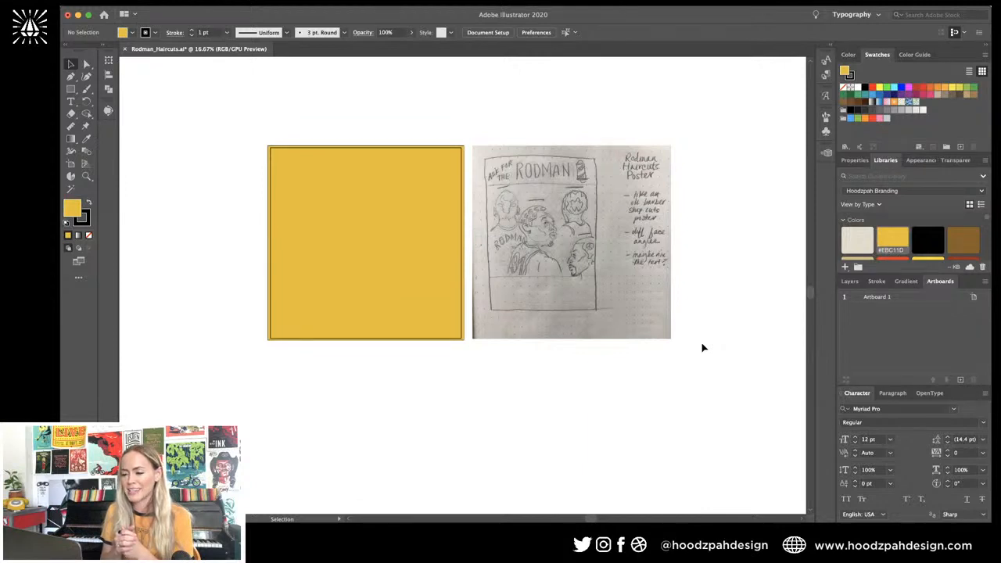
# Step: Lock the placed sketch image so it cannot be selected or moved
pyautogui.press('super+equal')
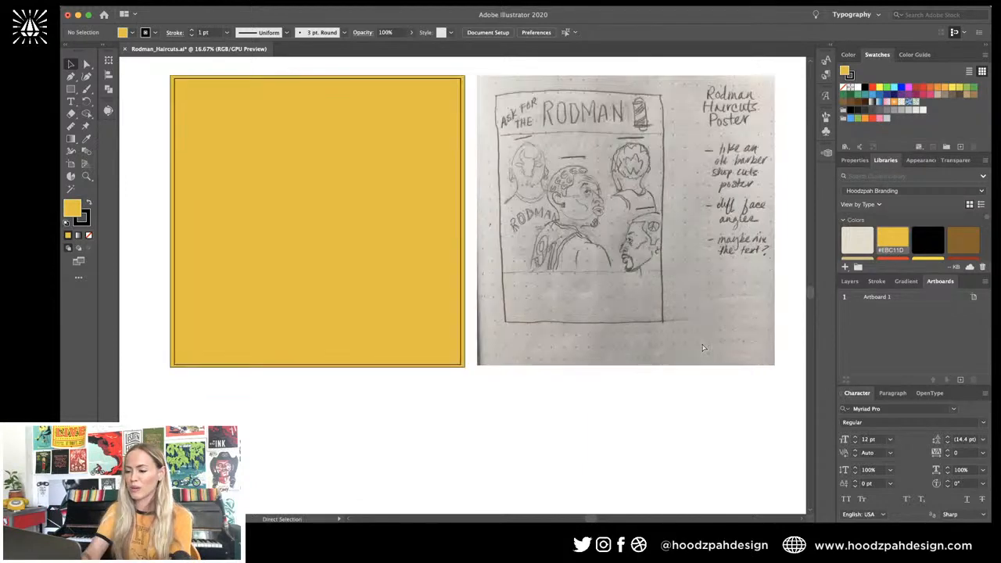
pyautogui.click(702, 348)
pyautogui.press('super+equal')
pyautogui.press('super+equal')
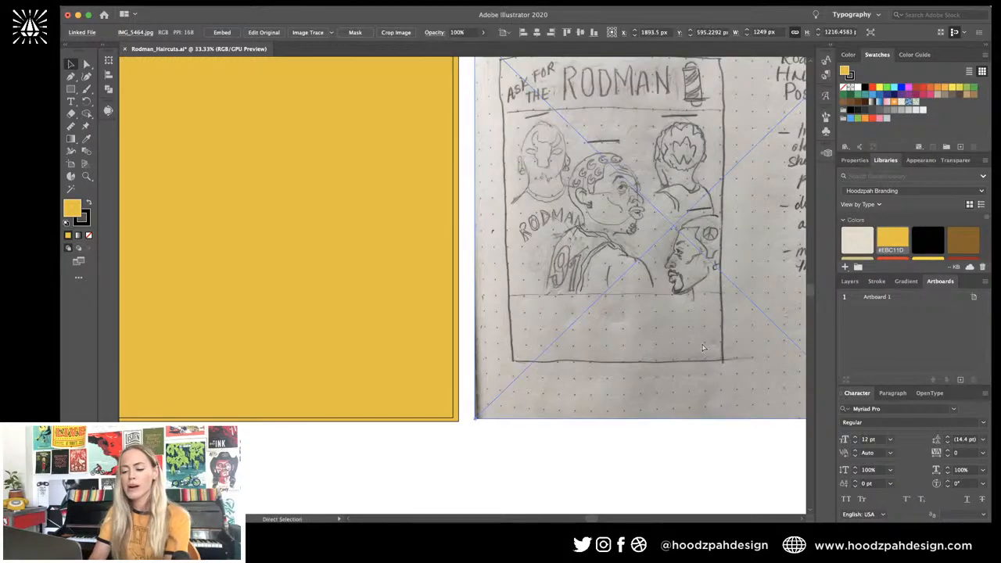
pyautogui.press('super+2')
# Step: Examine the poster sketch up close, including its title, the four haircut portraits and the handwritten notes
pyautogui.hscroll(3, 702, 348)
pyautogui.scroll(2, 702, 347)
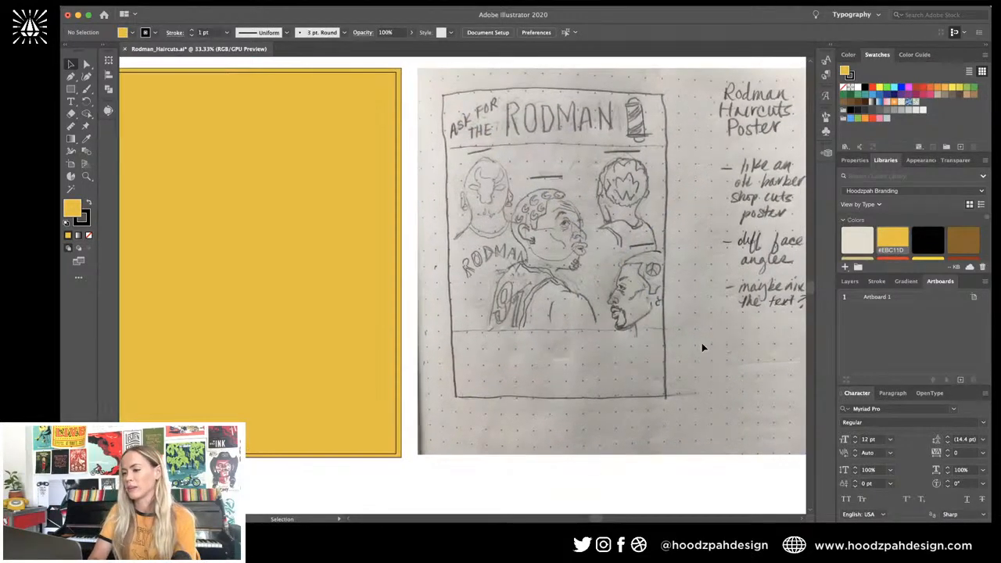
pyautogui.hscroll(1, 702, 347)
pyautogui.scroll(1, 702, 348)
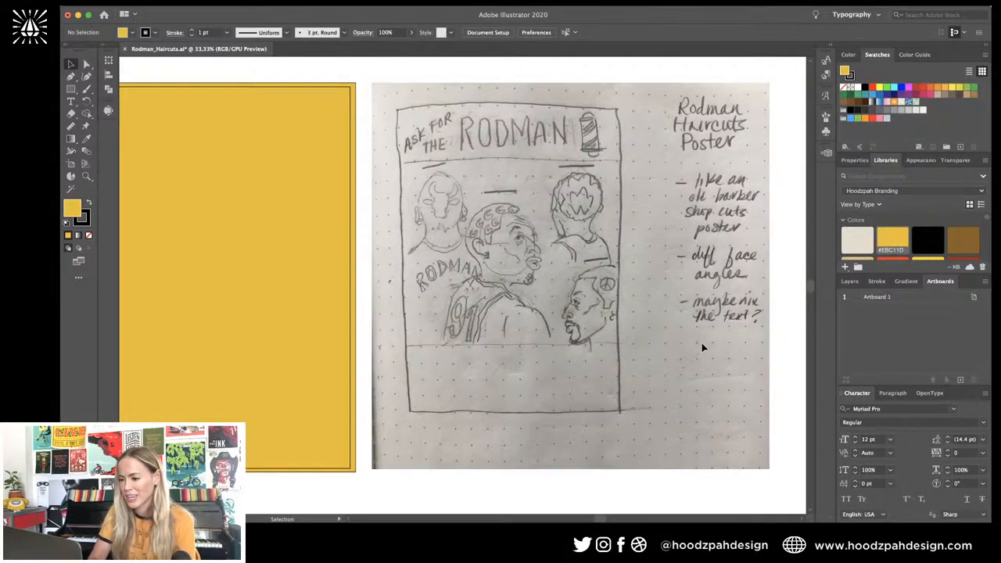
pyautogui.scroll(2, 611, 310)
pyautogui.hscroll(1, 611, 310)
pyautogui.press('super+equal')
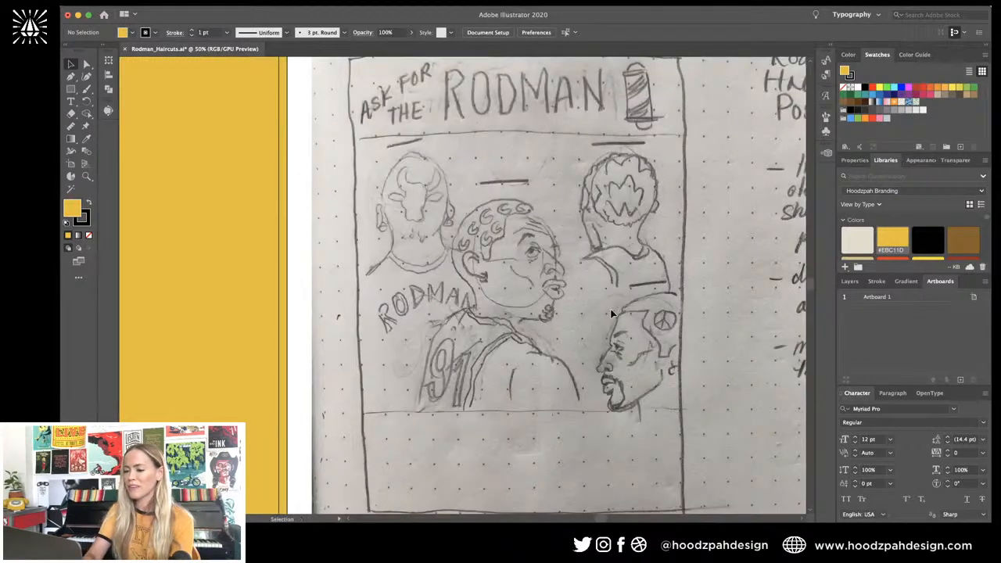
pyautogui.hscroll(1, 612, 313)
pyautogui.scroll(1, 611, 313)
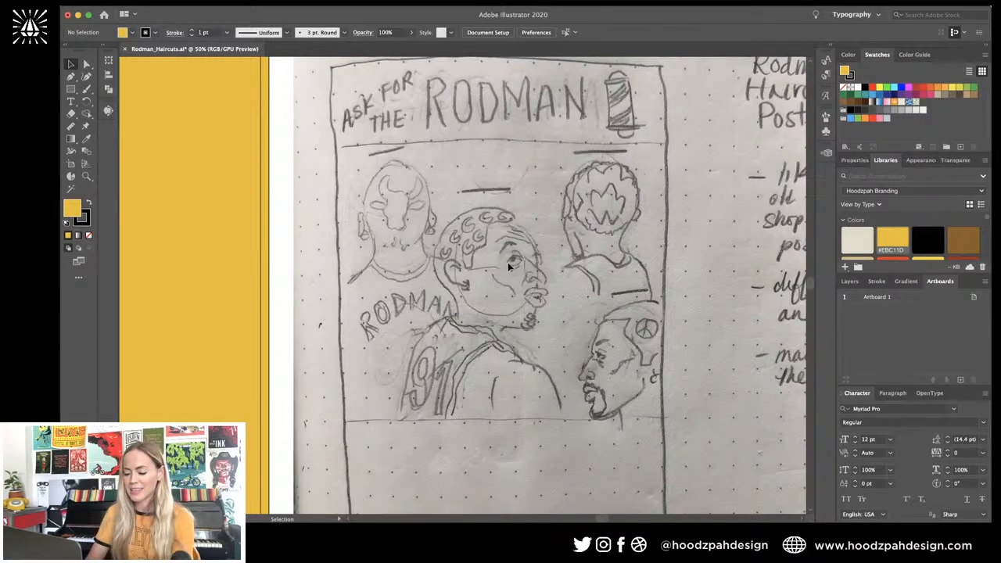
pyautogui.press('super+equal')
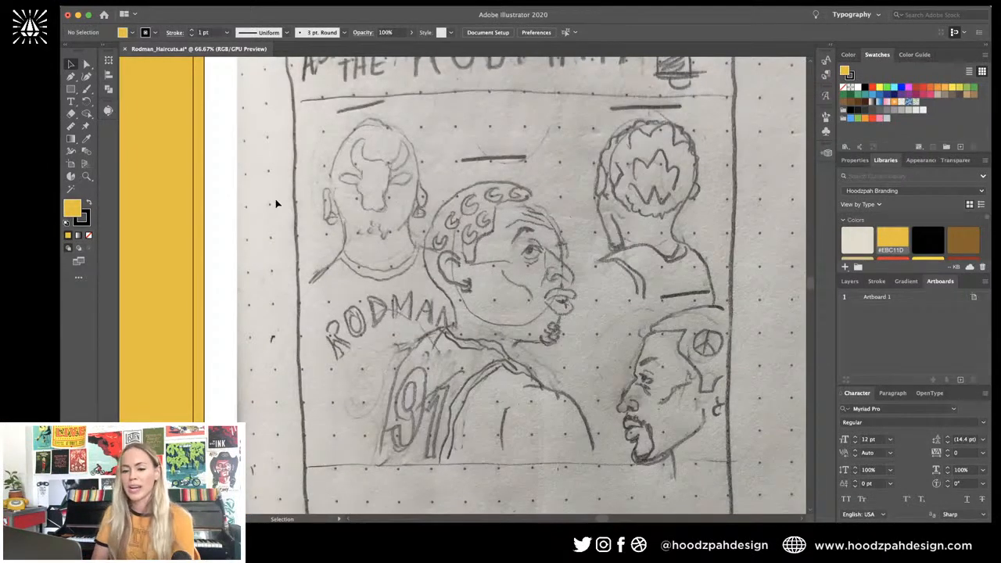
# Step: Trace the hair shape of the central head with the Pencil tool as one closed path around the crown, ear and hairline
pyautogui.press('n')
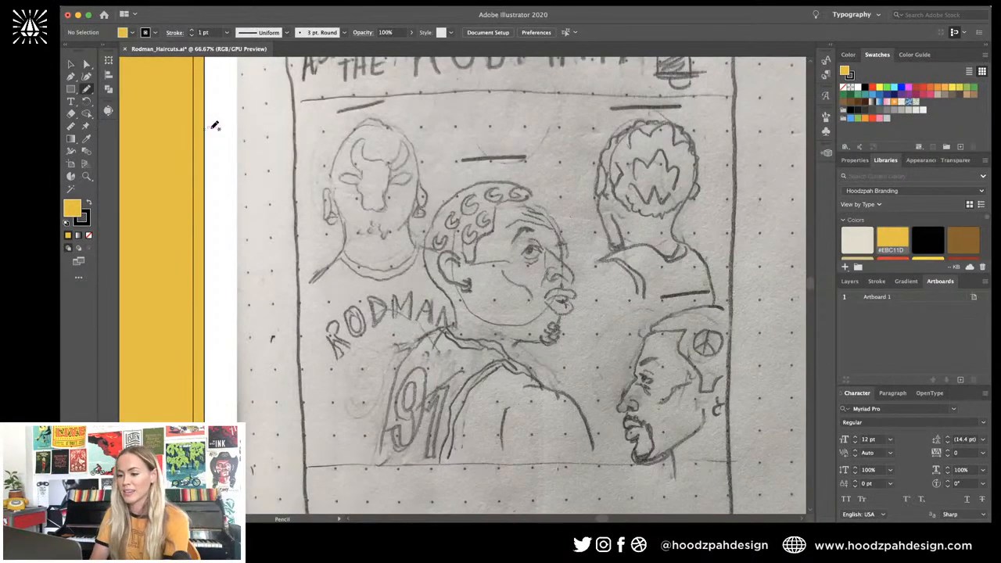
pyautogui.press('super+equal')
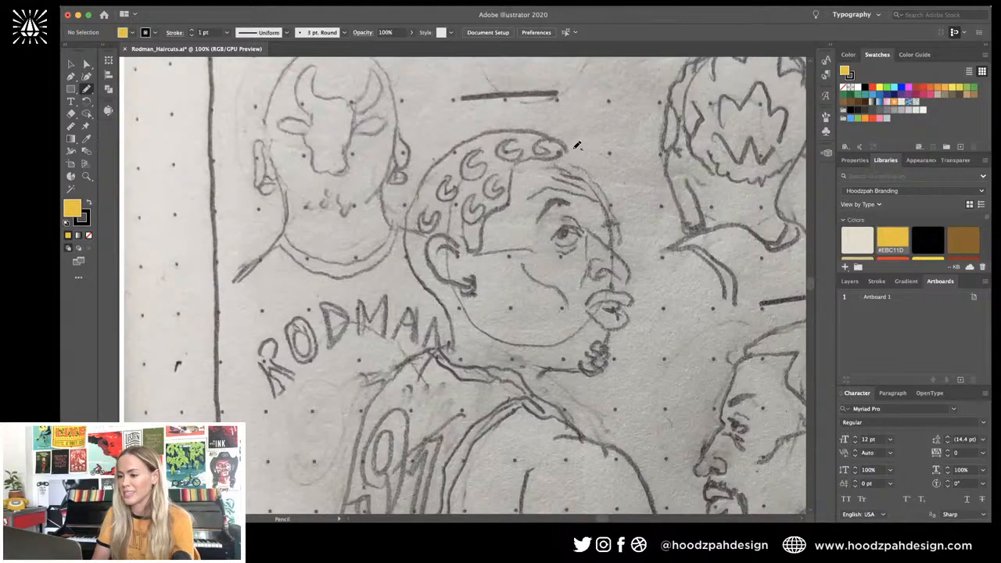
pyautogui.moveTo(569, 149)
pyautogui.mouseDown()
pyautogui.moveTo(532, 129)
pyautogui.moveTo(484, 131)
pyautogui.moveTo(444, 154)
pyautogui.moveTo(422, 182)
pyautogui.moveTo(406, 242)
pyautogui.moveTo(458, 310)
pyautogui.mouseUp()
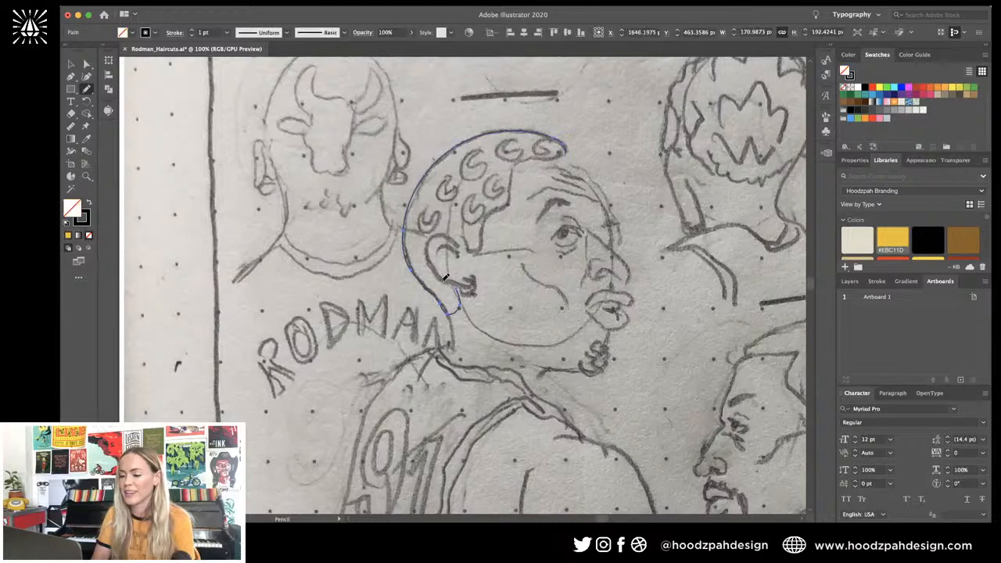
pyautogui.moveTo(445, 276); pyautogui.dragTo(485, 249)
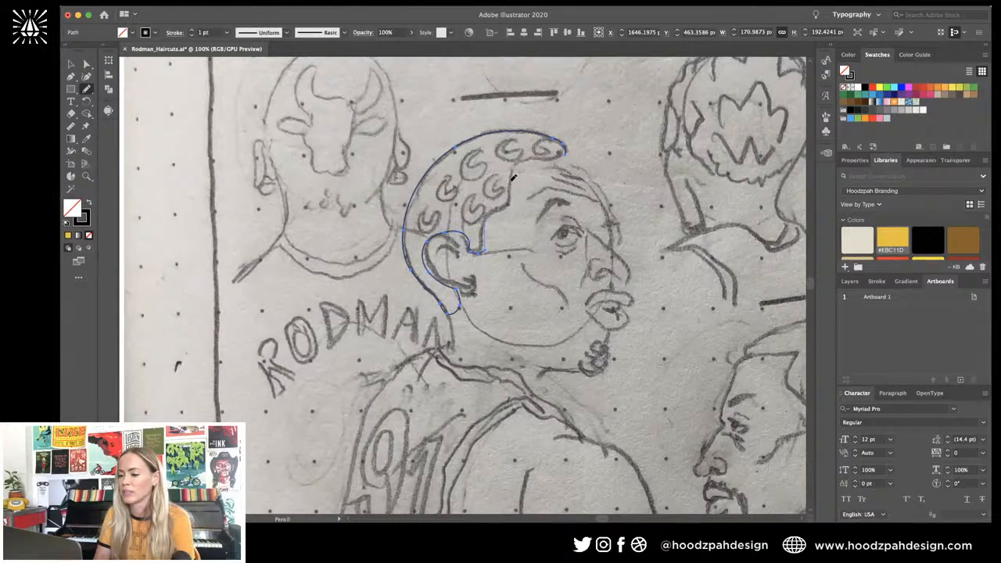
pyautogui.moveTo(565, 153); pyautogui.dragTo(566, 153)
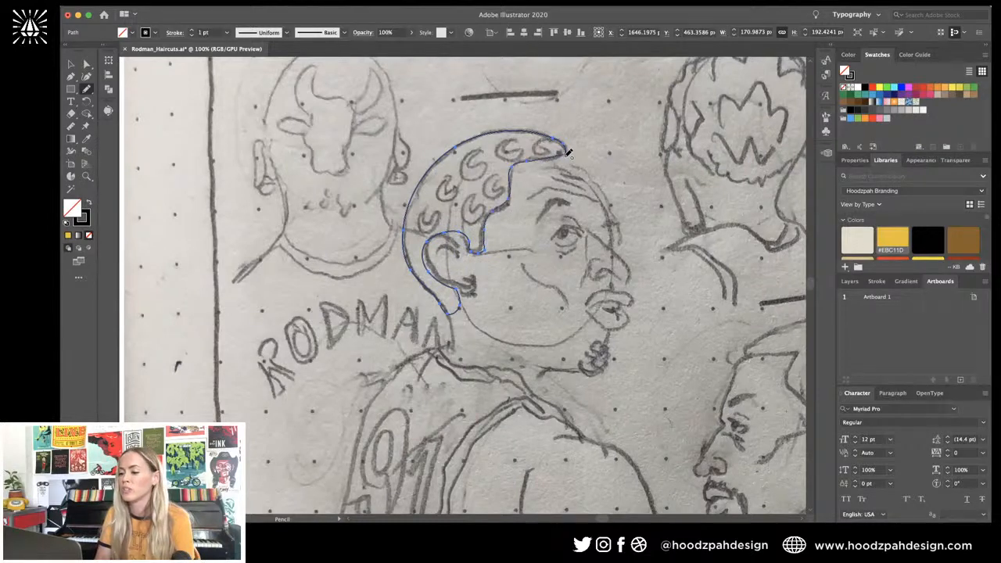
# Step: Redraw the hair path with the Pencil tool at the front tip of the hairline and along the curve above the ear
pyautogui.press('super+plus')
pyautogui.press('super+plus')
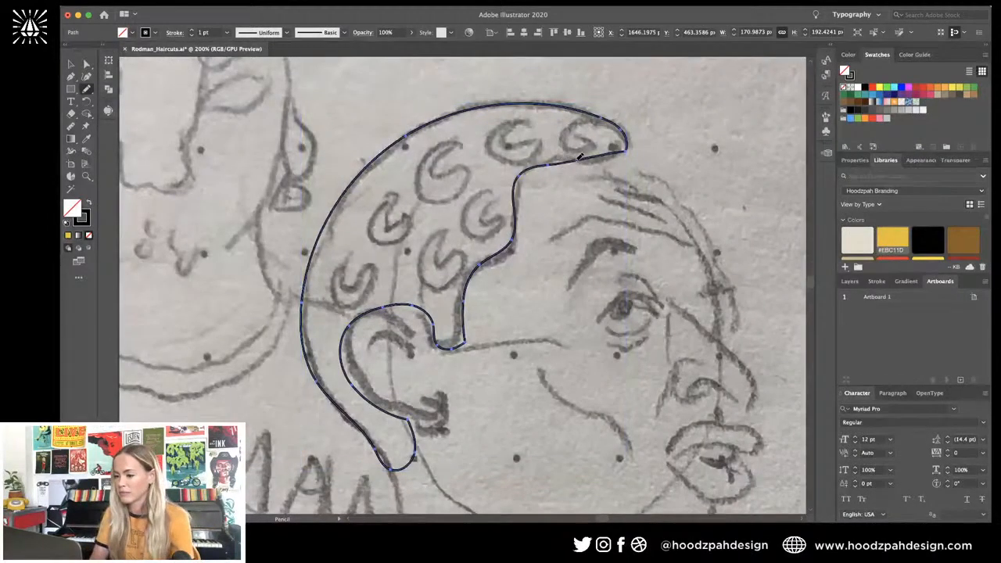
pyautogui.moveTo(606, 158); pyautogui.dragTo(630, 149)
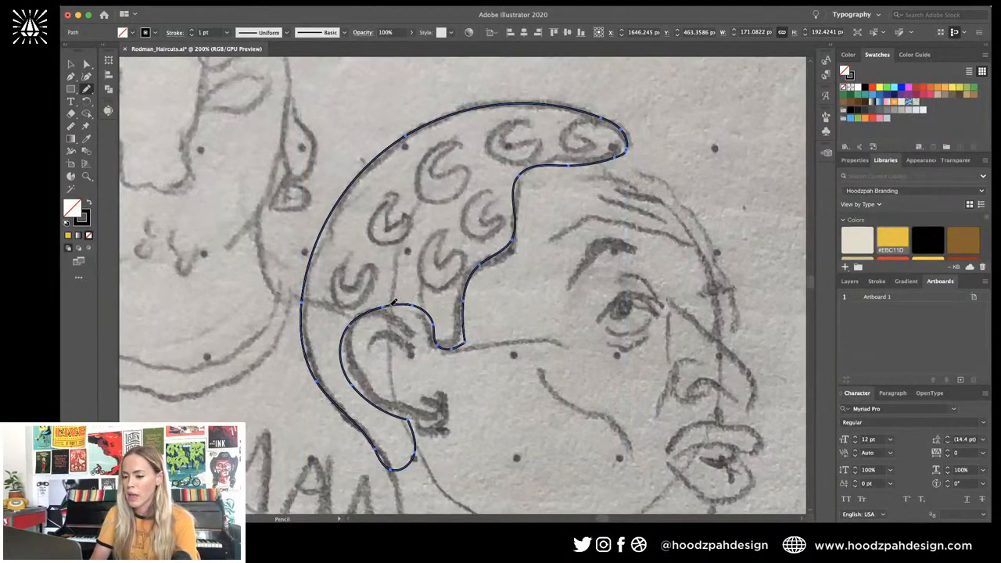
pyautogui.moveTo(390, 306); pyautogui.dragTo(437, 338)
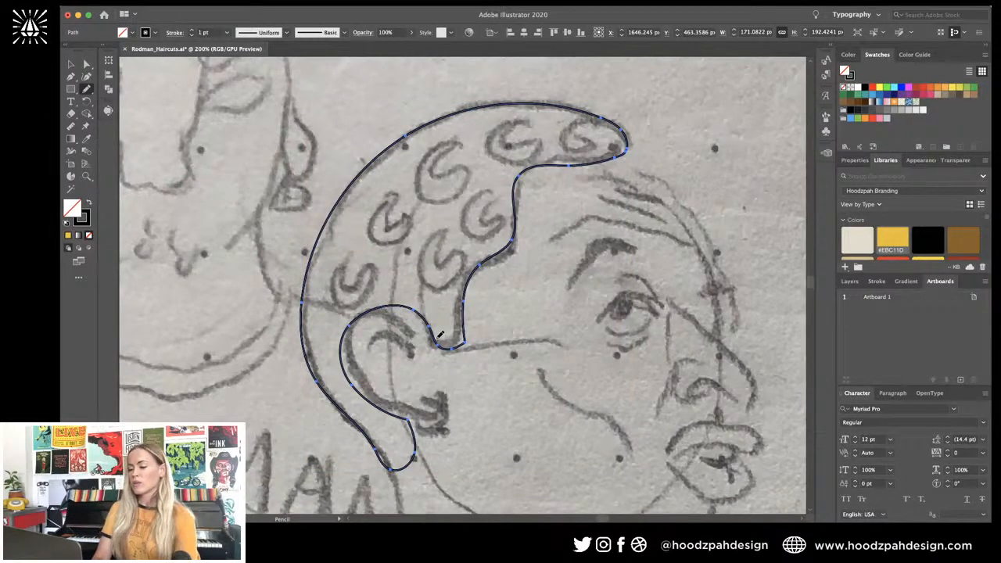
pyautogui.press('super+minus')
pyautogui.press('super+minus')
pyautogui.press('super+minus')
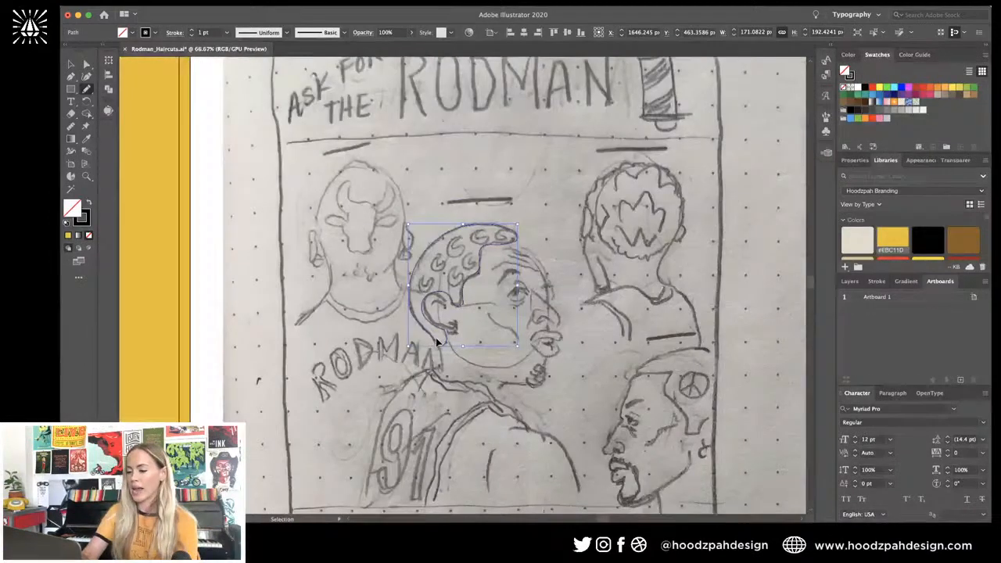
pyautogui.press('super+plus')
pyautogui.press('super+plus')
pyautogui.press('super+plus')
pyautogui.scroll(-3, 600, 278)
pyautogui.hscroll(4, 600, 278)
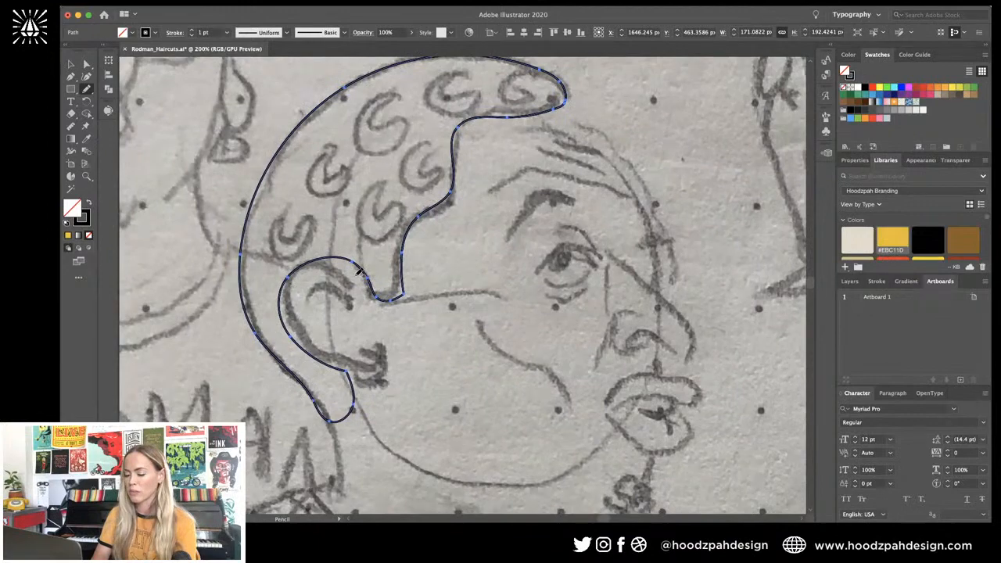
# Step: Place download.jpg and the skysports JPEG together from the working folder in Finder into the poster document
pyautogui.press('super+minus')
pyautogui.press('super+minus')
pyautogui.press('super+minus')
pyautogui.press('super+minus')
pyautogui.press('super+minus')
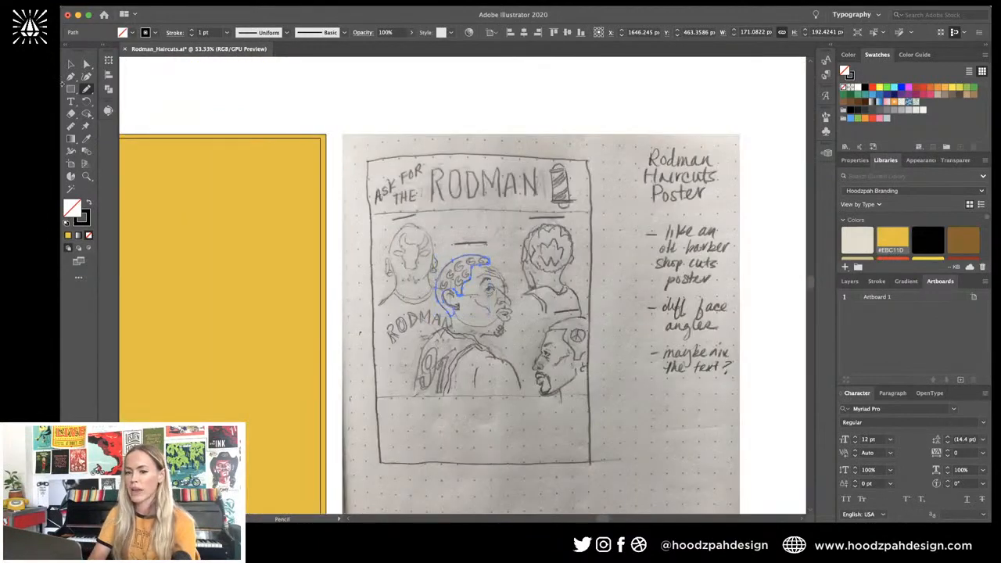
pyautogui.press('v')
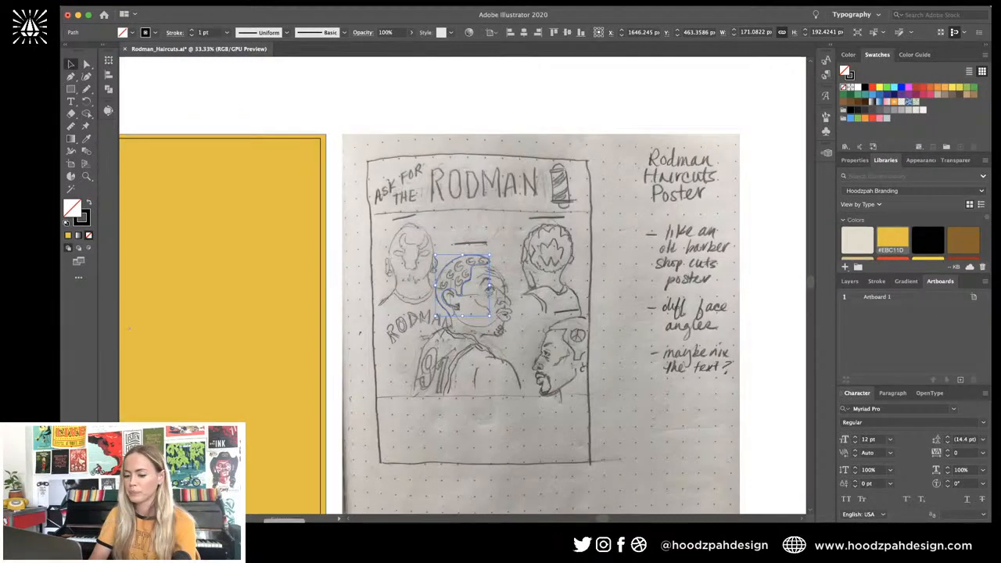
pyautogui.press('super+Tab')
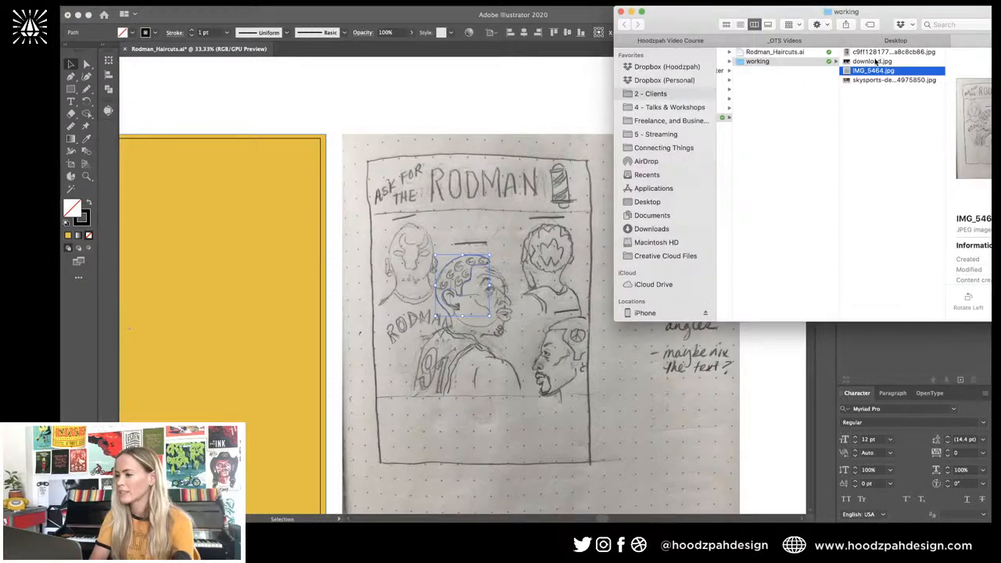
pyautogui.click(876, 62)
pyautogui.keyDown('super'); pyautogui.click(866, 81); pyautogui.keyUp('super')
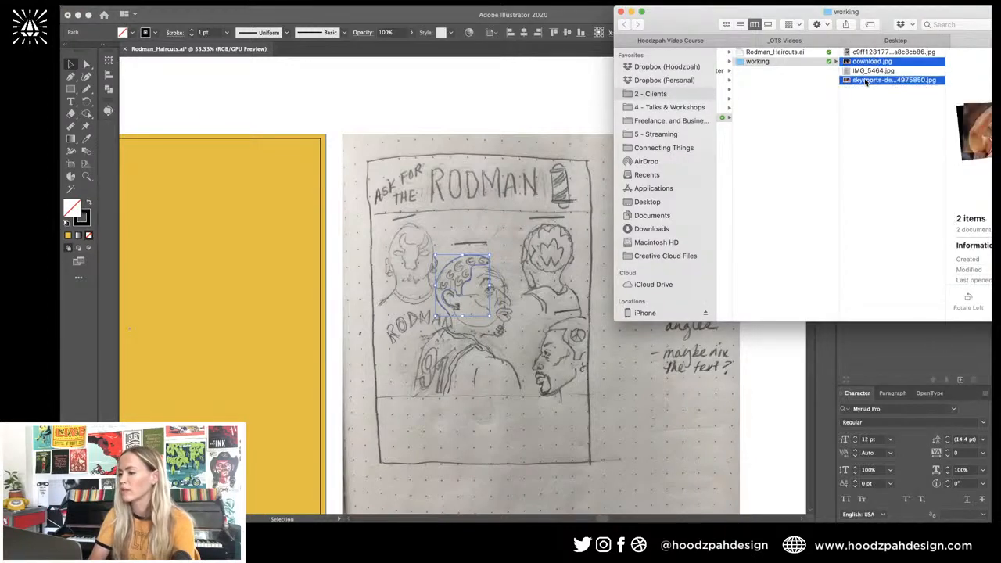
pyautogui.moveTo(866, 81); pyautogui.dragTo(545, 101)
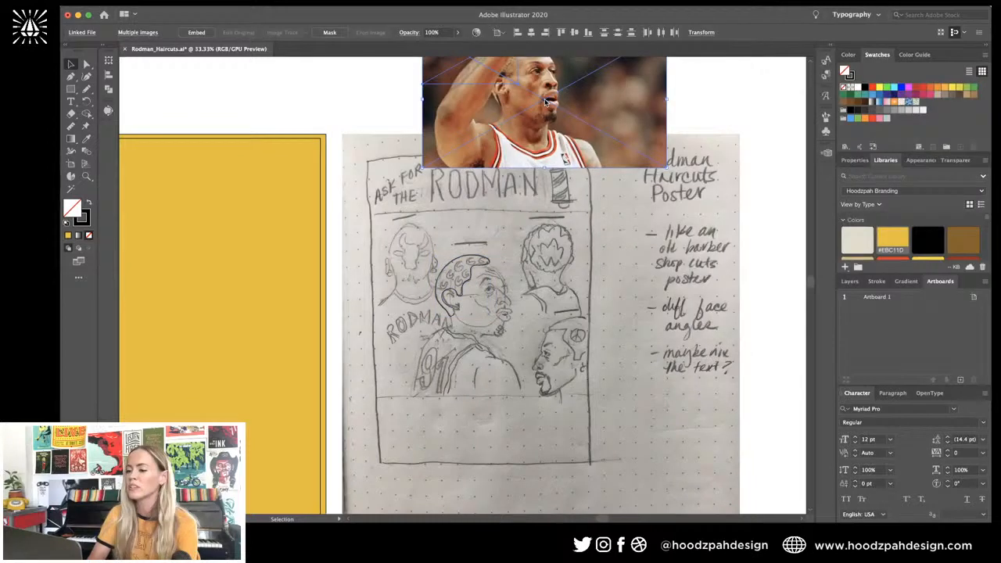
# Step: Position the two reference photos in the empty space above the sketch and scale the skysports photo down to about 400 px wide
pyautogui.press('super+minus')
pyautogui.press('super+minus')
pyautogui.click(545, 102)
pyautogui.moveTo(476, 288); pyautogui.dragTo(538, 289)
pyautogui.moveTo(588, 321); pyautogui.dragTo(525, 305)
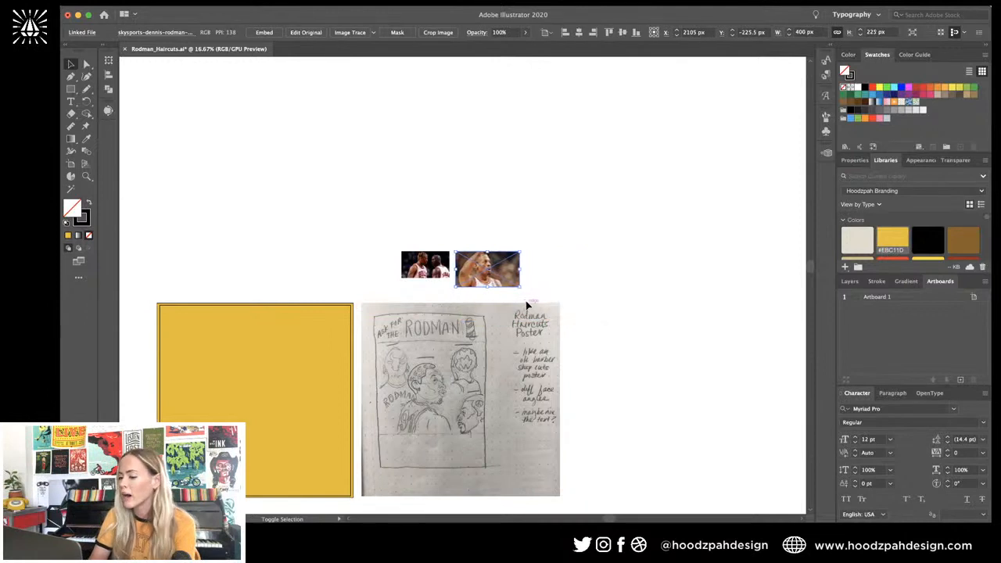
# Step: Scale the download.jpg photo up proportionally to match the skysports photo's height
pyautogui.press('super+equal')
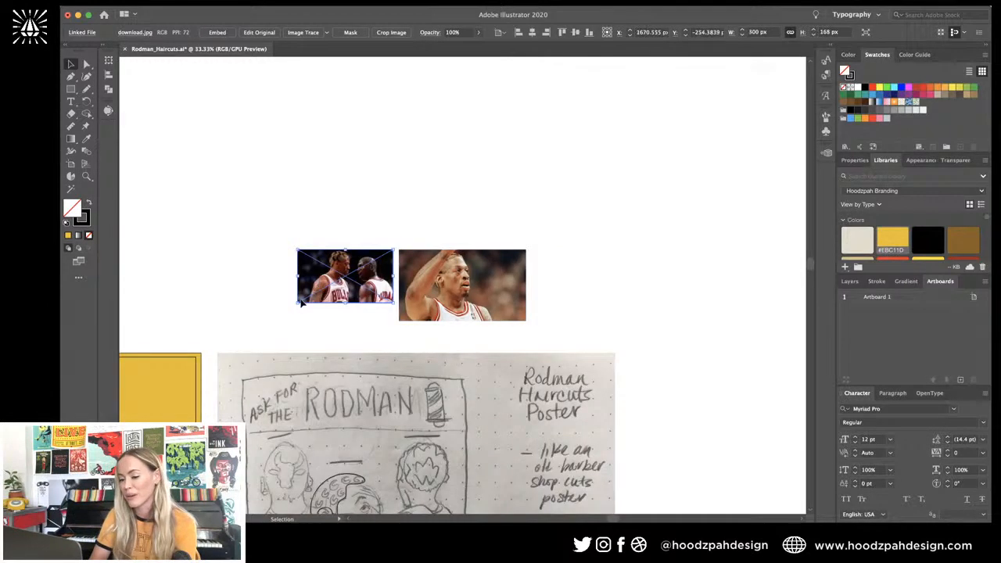
pyautogui.click(298, 304)
pyautogui.moveTo(297, 304); pyautogui.dragTo(263, 334)
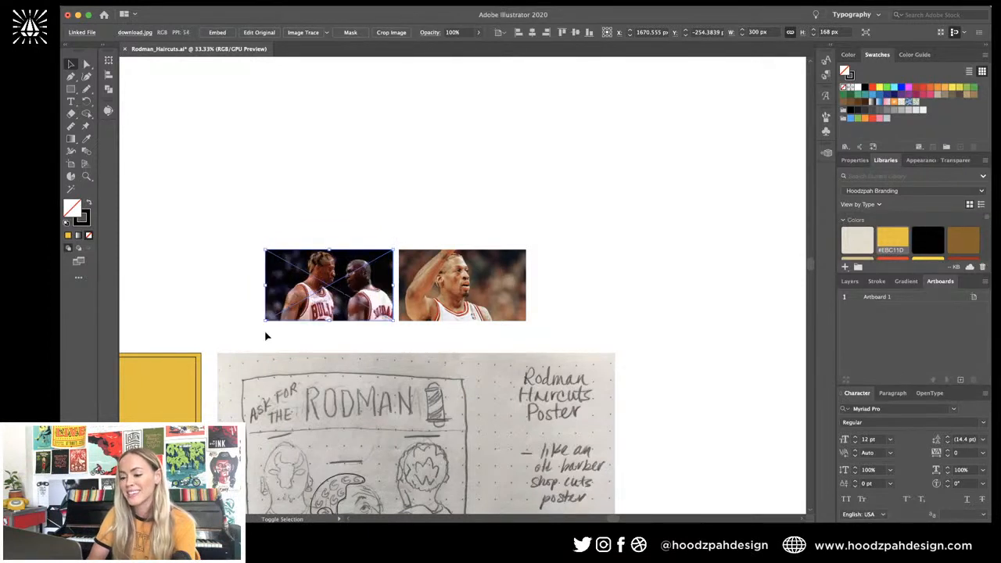
pyautogui.click(406, 171)
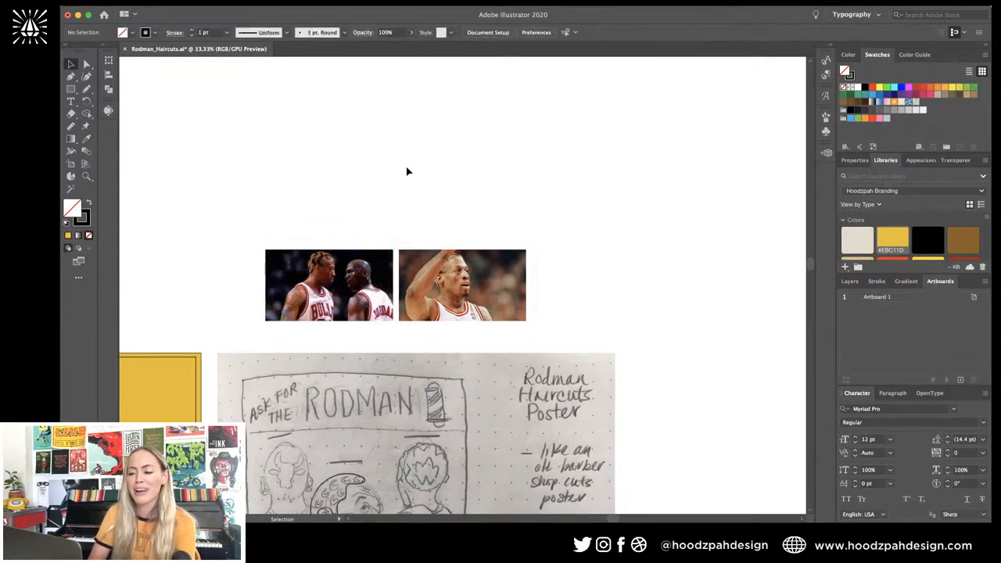
# Step: Compare the head angles, hair and facial details in the two reference photos at up to 100% zoom
pyautogui.click(341, 269)
pyautogui.keyDown('shift'); pyautogui.click(467, 296); pyautogui.keyUp('shift')
pyautogui.press('super+=')
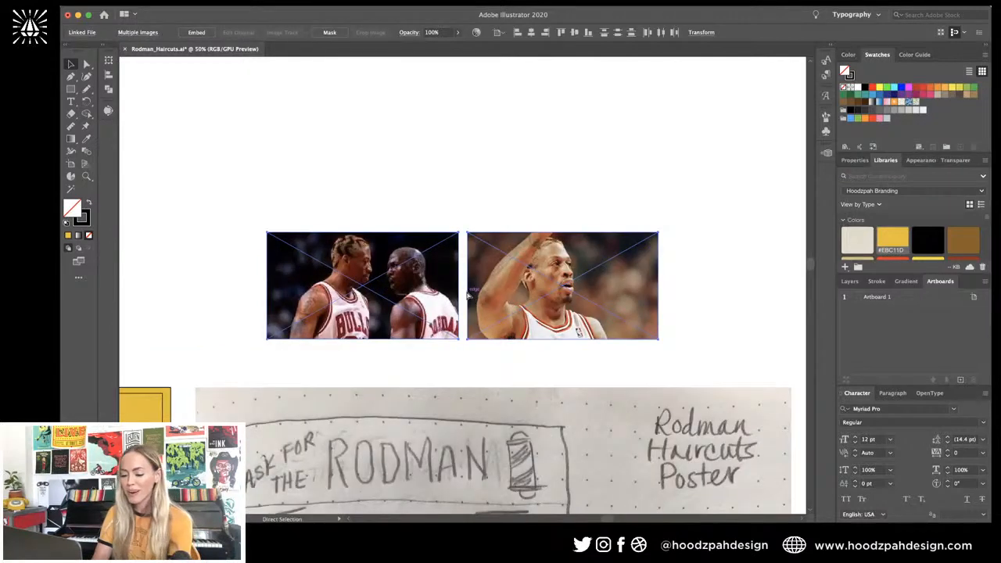
pyautogui.click(508, 184)
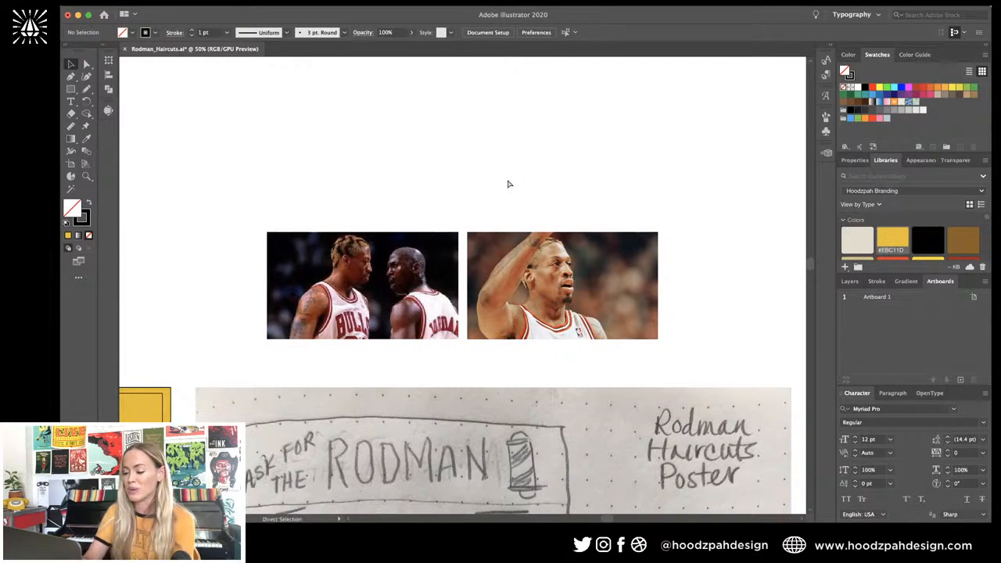
pyautogui.press('super+=')
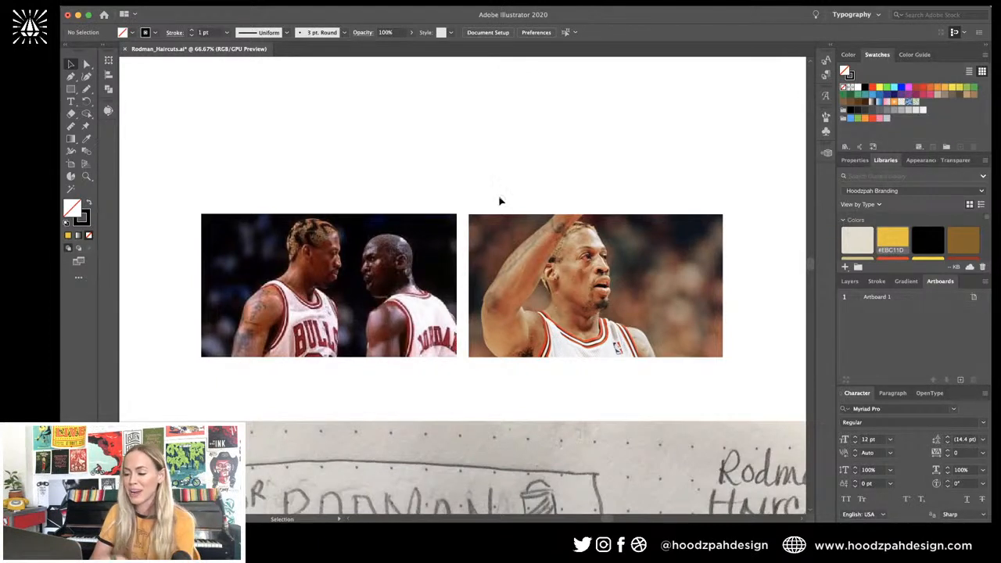
pyautogui.press('super+1')
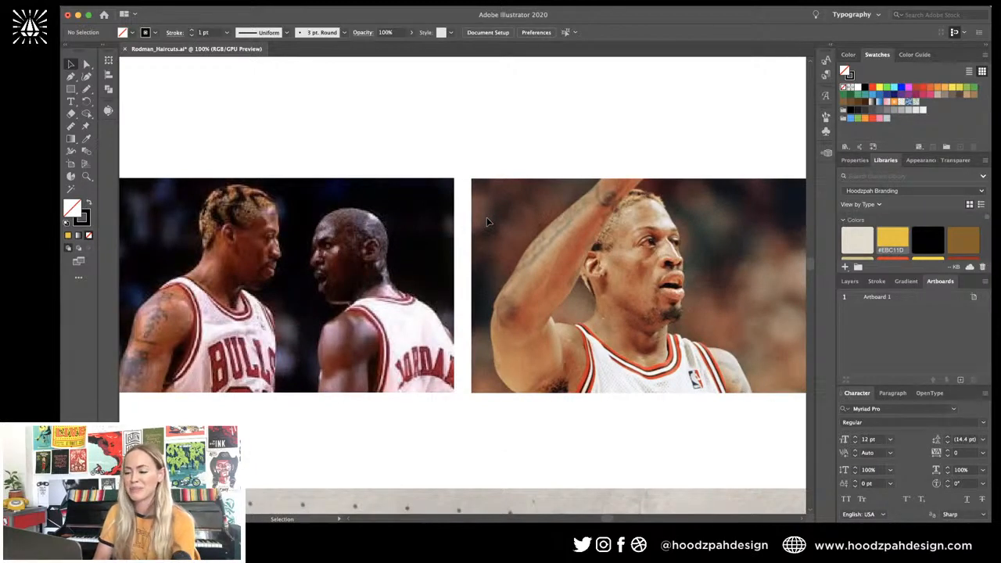
pyautogui.click(71, 102)
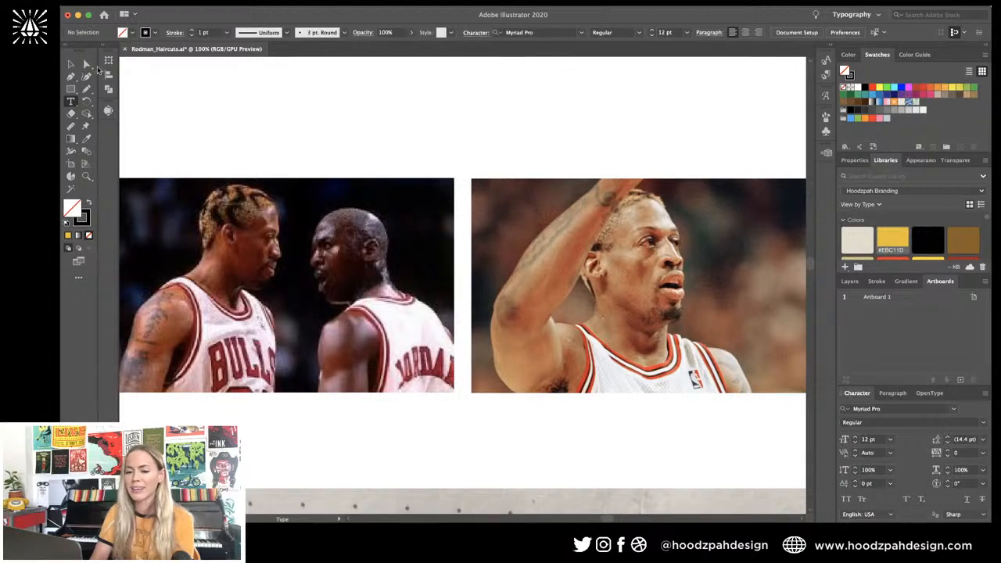
# Step: Review the overall layout of the yellow poster background, the sketch and the two reference photos at zoom levels down to 16.67%
pyautogui.press('v')
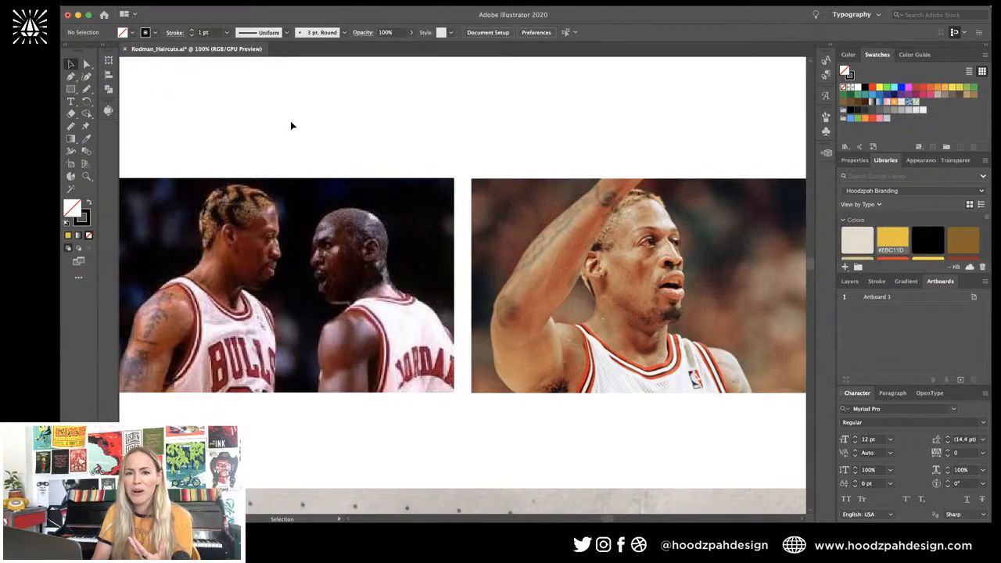
pyautogui.press('super+minus')
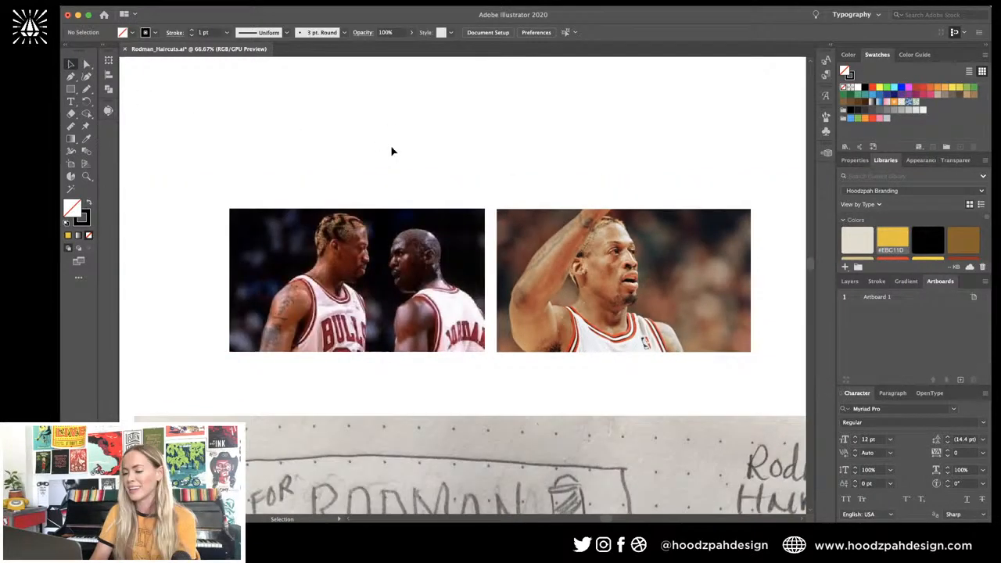
pyautogui.press('super+minus')
pyautogui.press('super+minus')
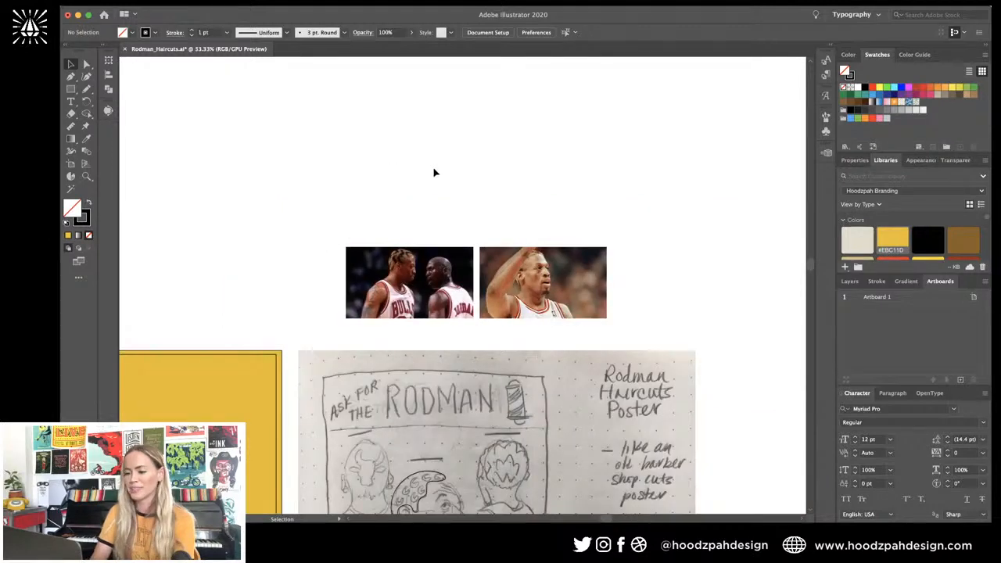
pyautogui.hscroll(-3, 435, 172)
pyautogui.scroll(-2, 436, 172)
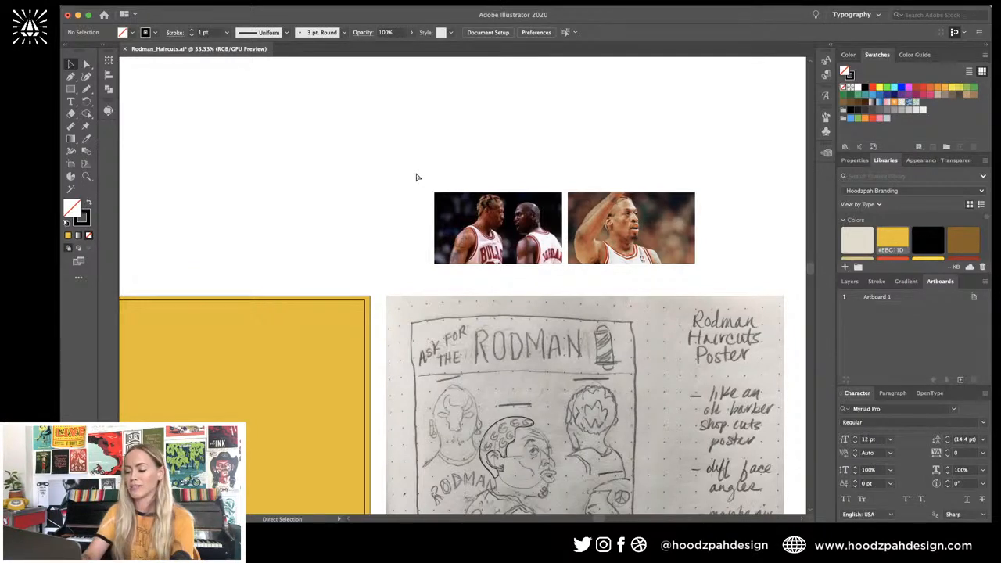
pyautogui.press('super+minus')
pyautogui.press('super+minus')
pyautogui.press('super+plus')
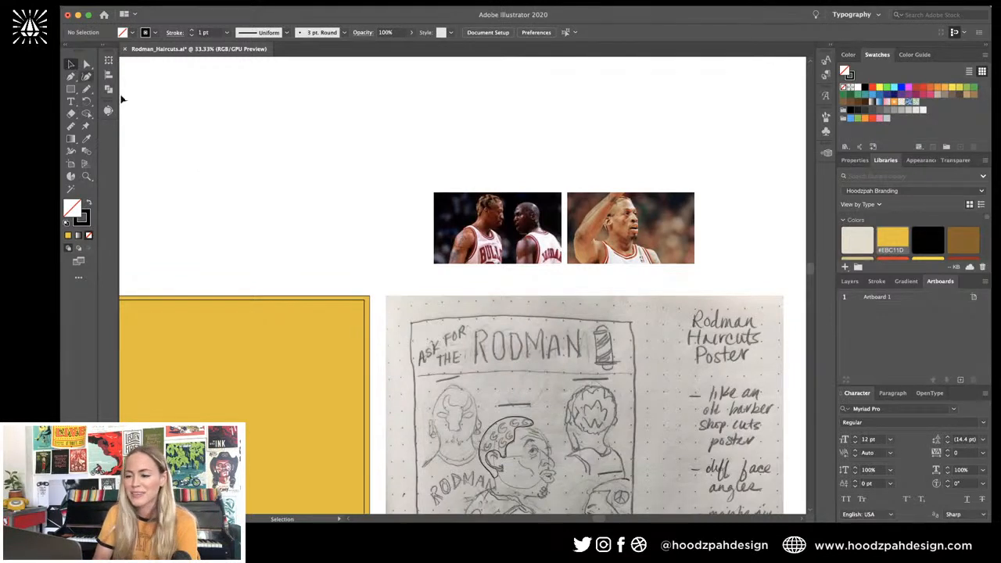
pyautogui.press('super+minus')
pyautogui.press('super+minus')
pyautogui.hscroll(-3, 309, 188)
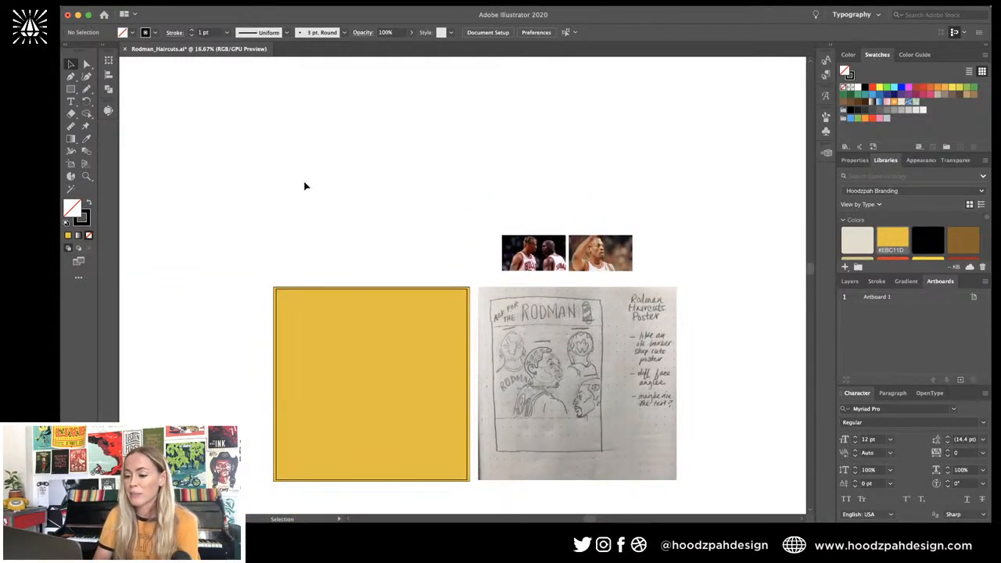
pyautogui.click(71, 102)
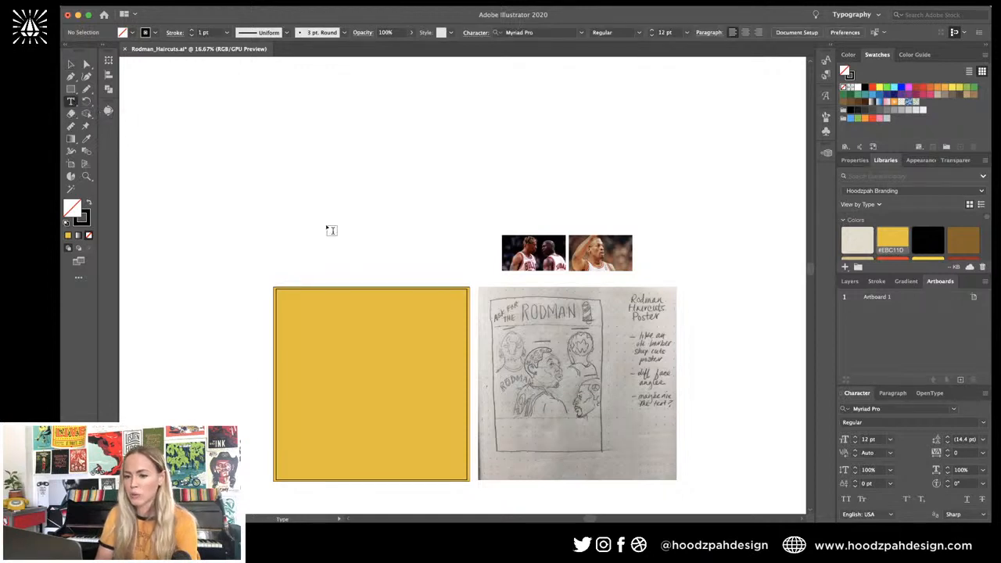
pyautogui.click(70, 64)
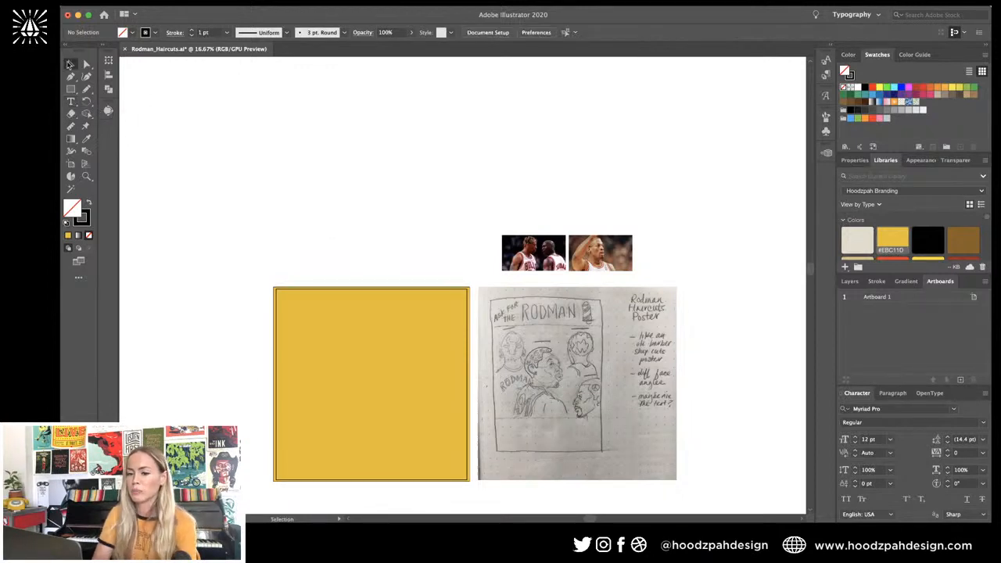
pyautogui.press('super+=')
pyautogui.press('super+=')
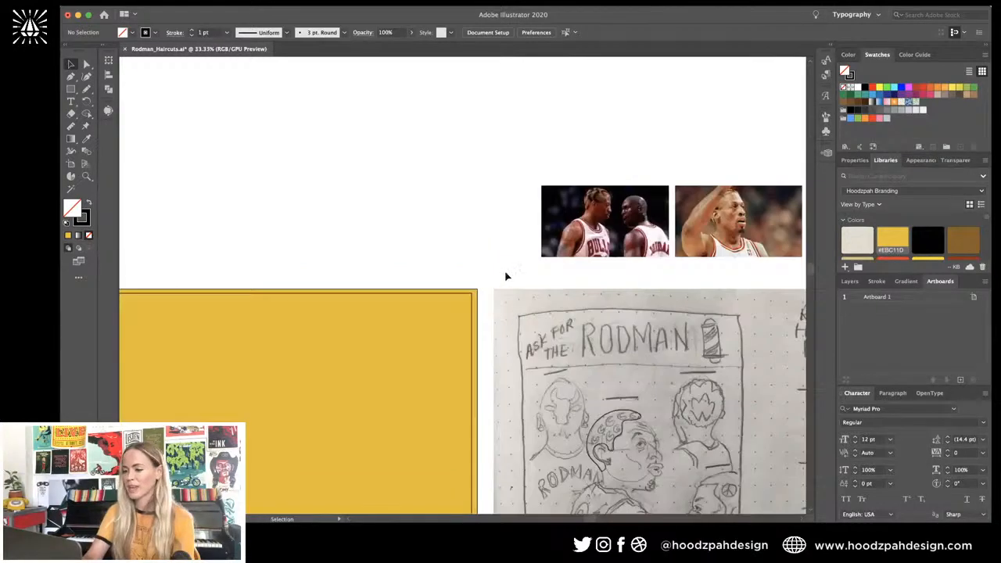
# Step: Create a new layer beneath Layer 1 and move the sketch and both reference photos onto it
pyautogui.scroll(-4, 507, 275)
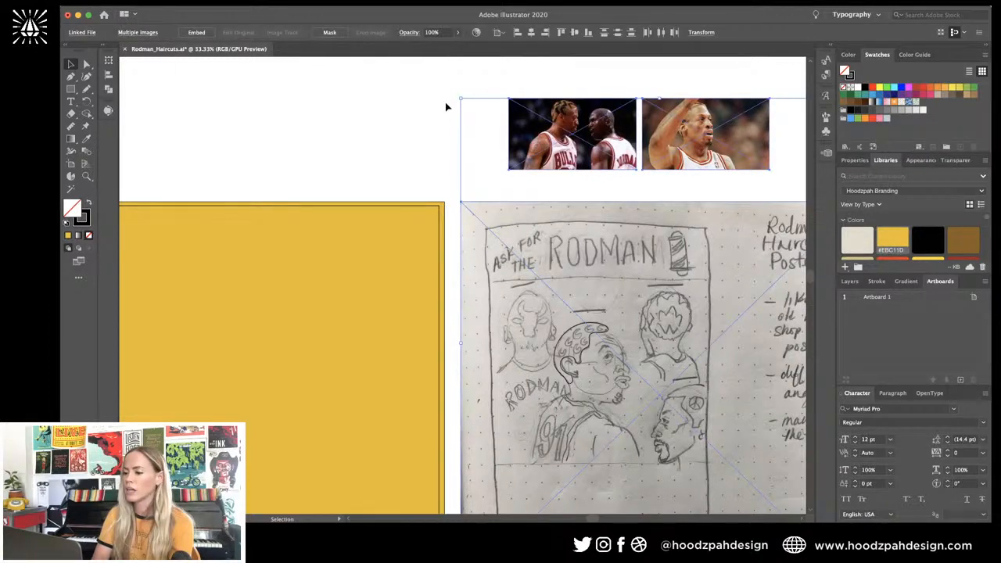
pyautogui.click(774, 251)
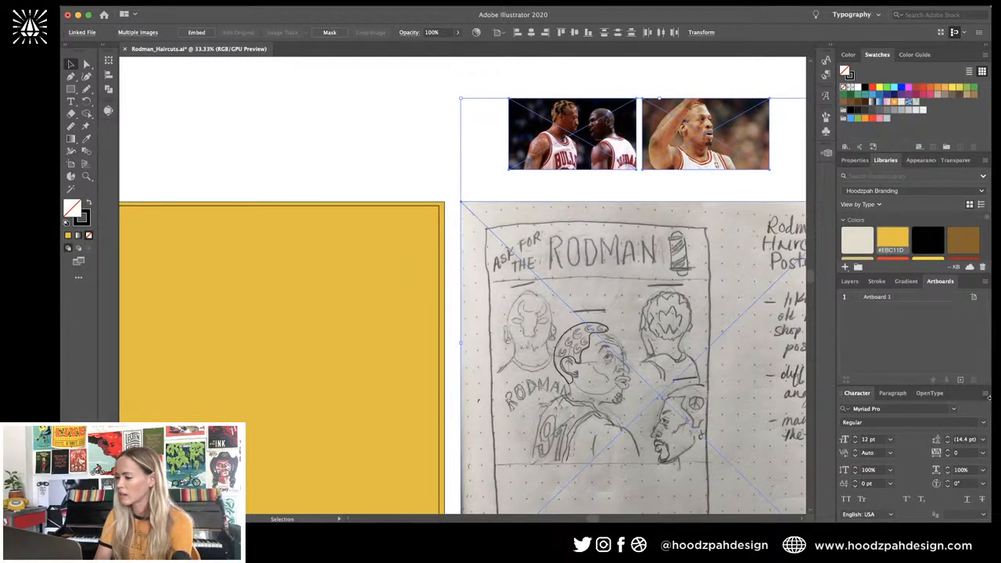
pyautogui.click(849, 282)
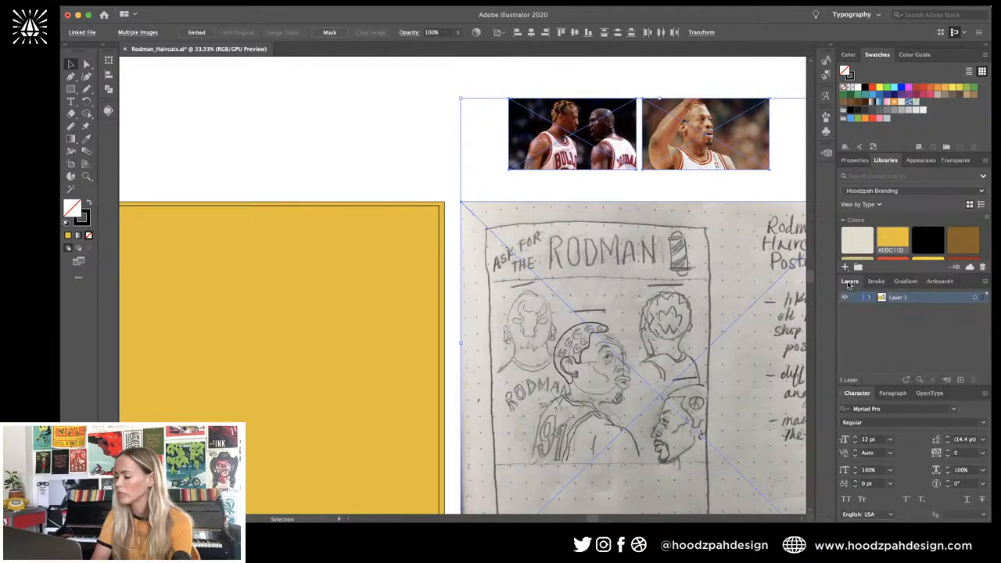
pyautogui.click(961, 380)
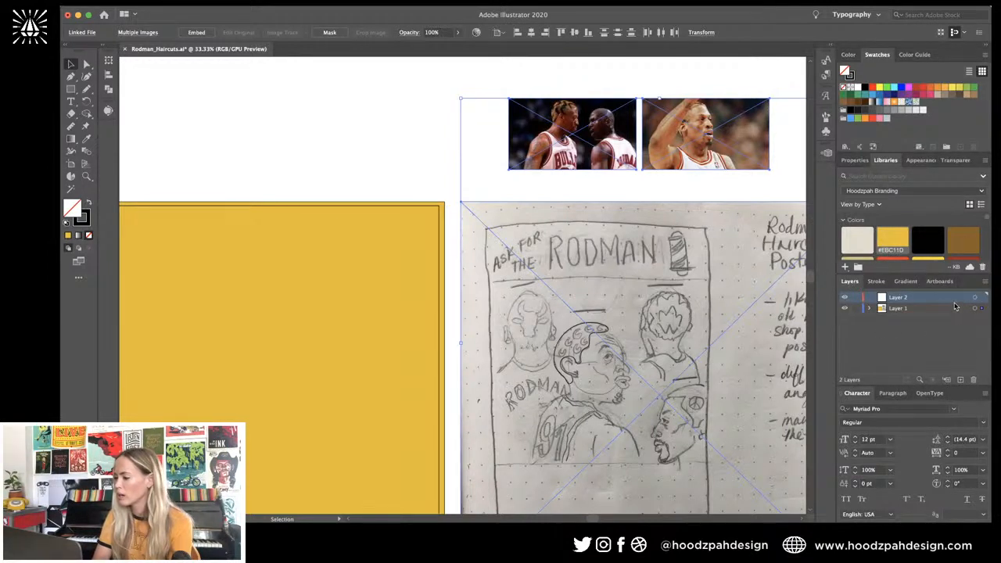
pyautogui.moveTo(953, 312); pyautogui.dragTo(952, 313)
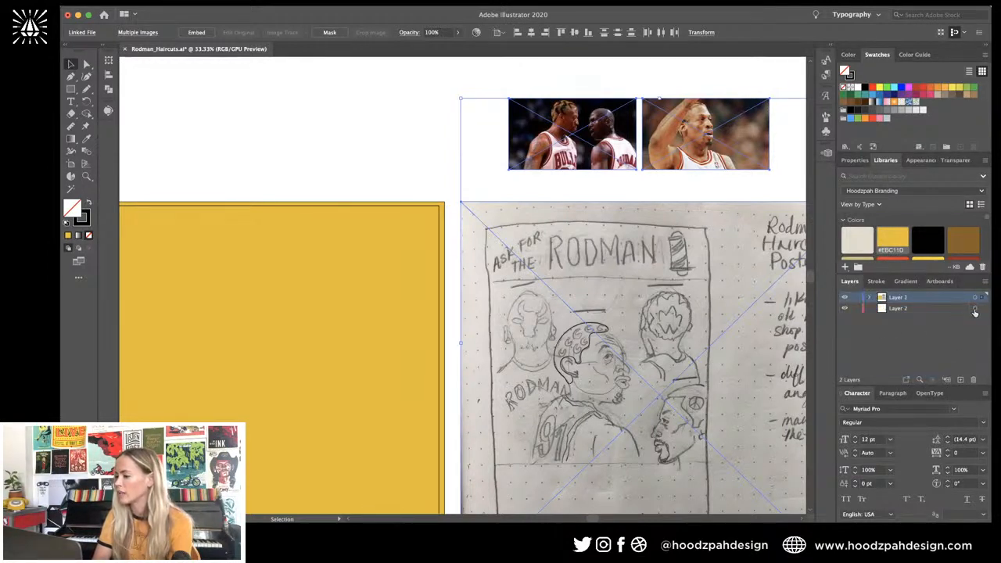
pyautogui.click(975, 309)
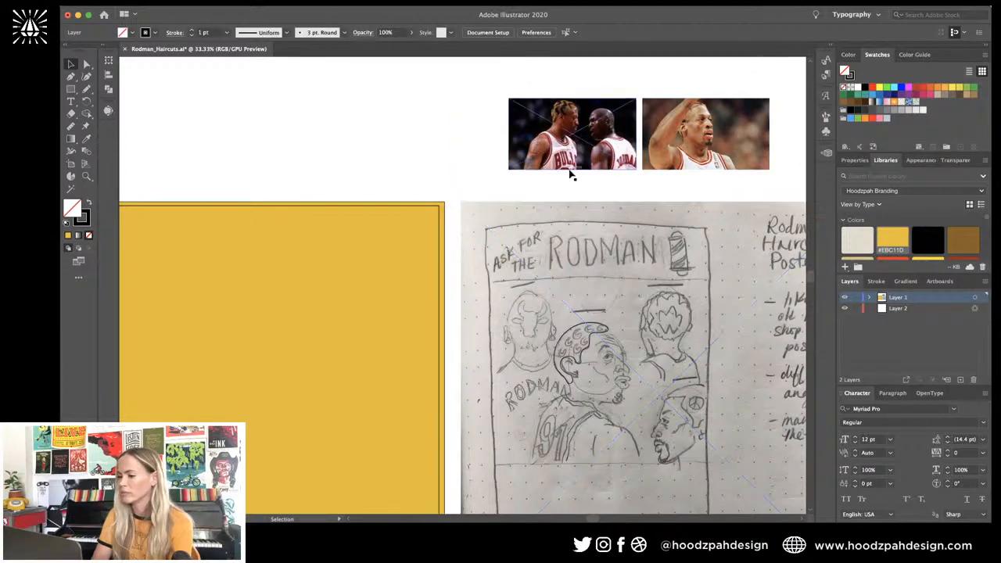
pyautogui.moveTo(523, 87); pyautogui.dragTo(729, 302)
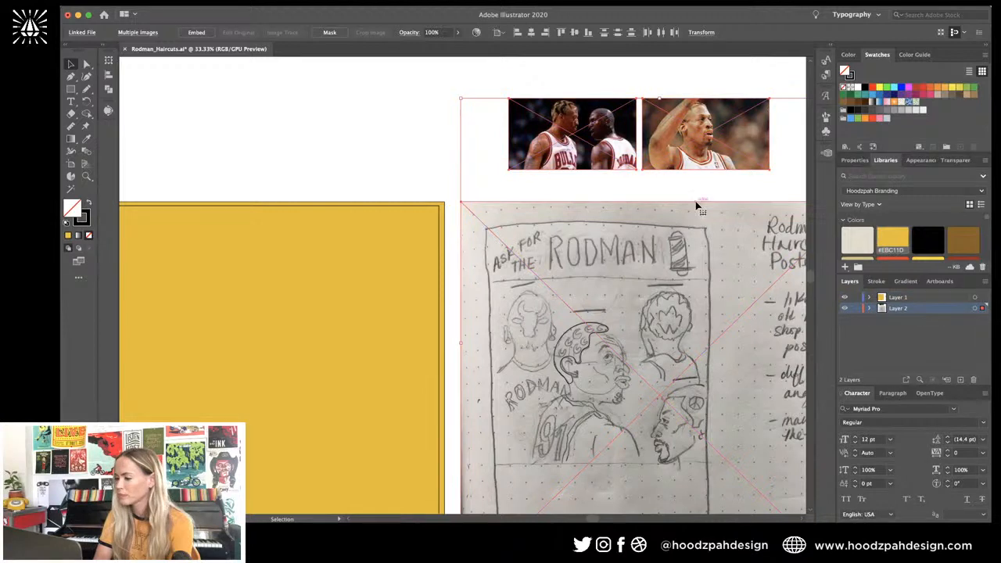
# Step: Scale the two reference photos up together and position them directly above the sketch, spanning nearly its full width
pyautogui.click(438, 163)
pyautogui.click(595, 135)
pyautogui.keyDown('shift'); pyautogui.click(649, 135); pyautogui.keyUp('shift')
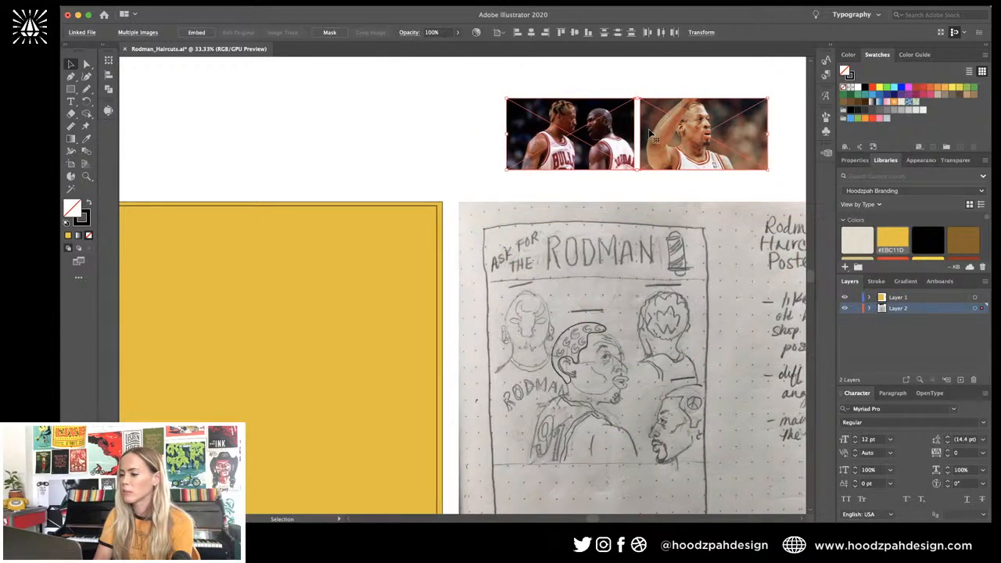
pyautogui.hscroll(3, 688, 125)
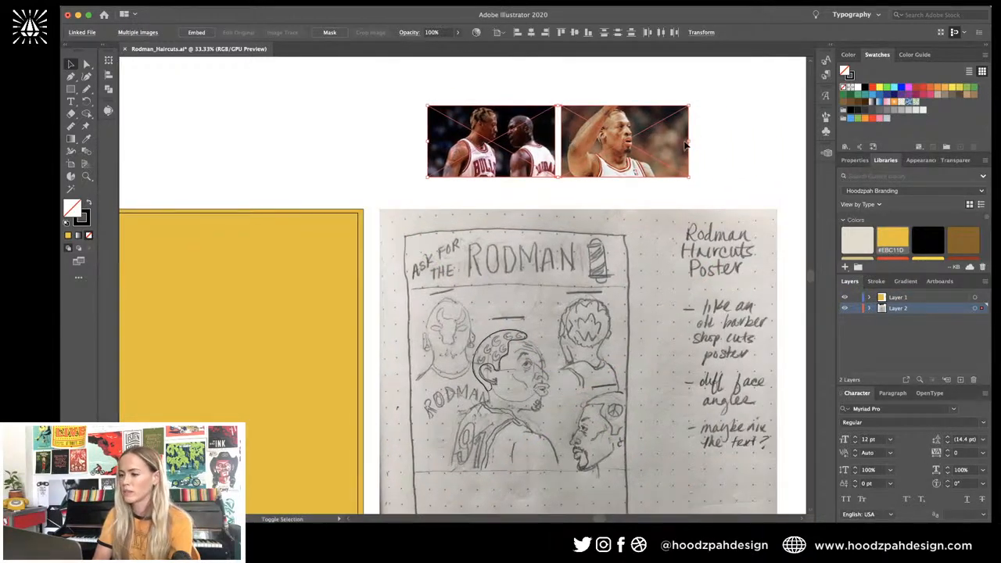
pyautogui.moveTo(688, 142); pyautogui.dragTo(801, 140)
pyautogui.moveTo(704, 141); pyautogui.dragTo(657, 150)
pyautogui.click(277, 160)
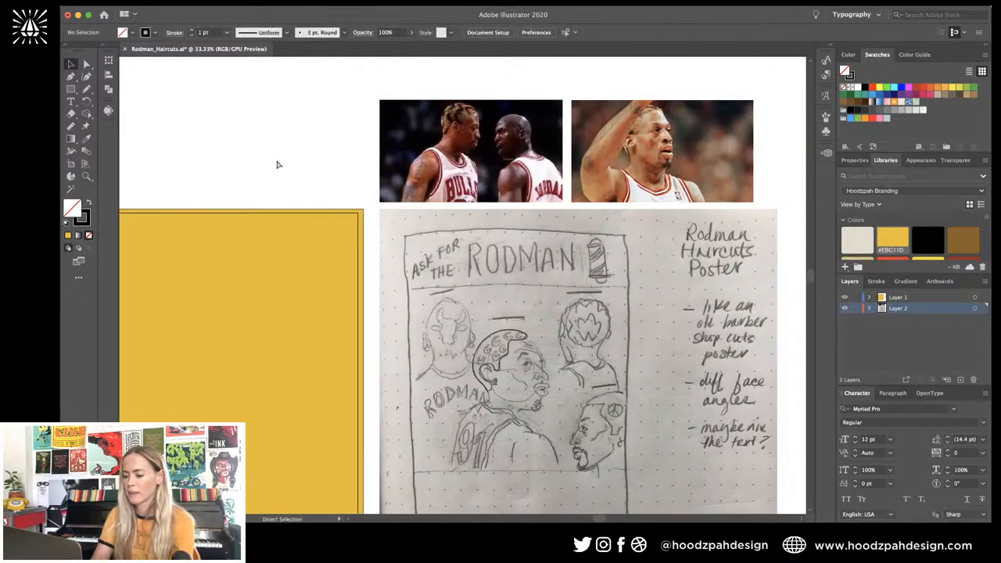
# Step: Select the yellow background rectangle, set its stroke to none and make the fill colour active
pyautogui.press('super+minus')
pyautogui.scroll(-3, 277, 161)
pyautogui.hscroll(-2, 277, 164)
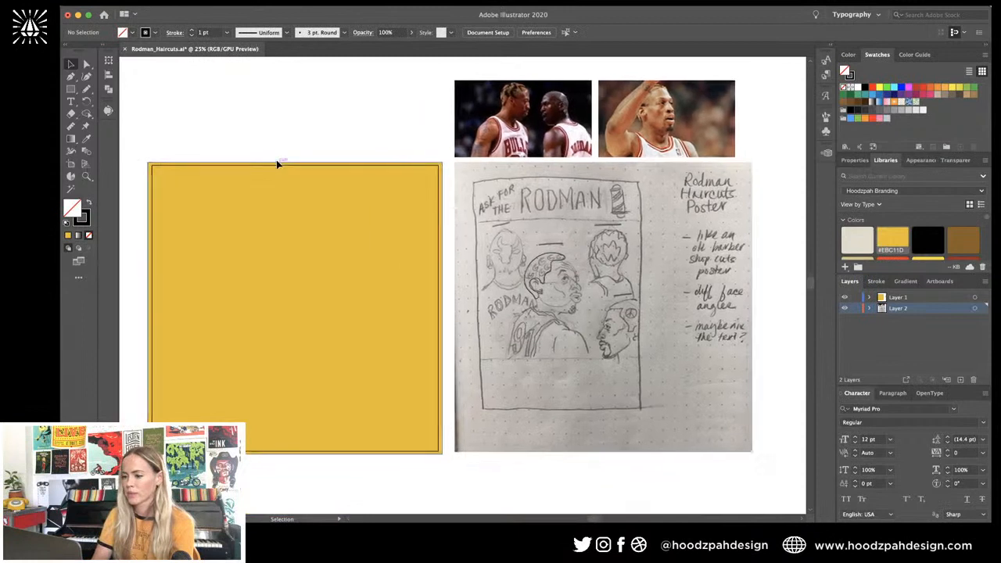
pyautogui.hscroll(-2, 276, 160)
pyautogui.click(278, 181)
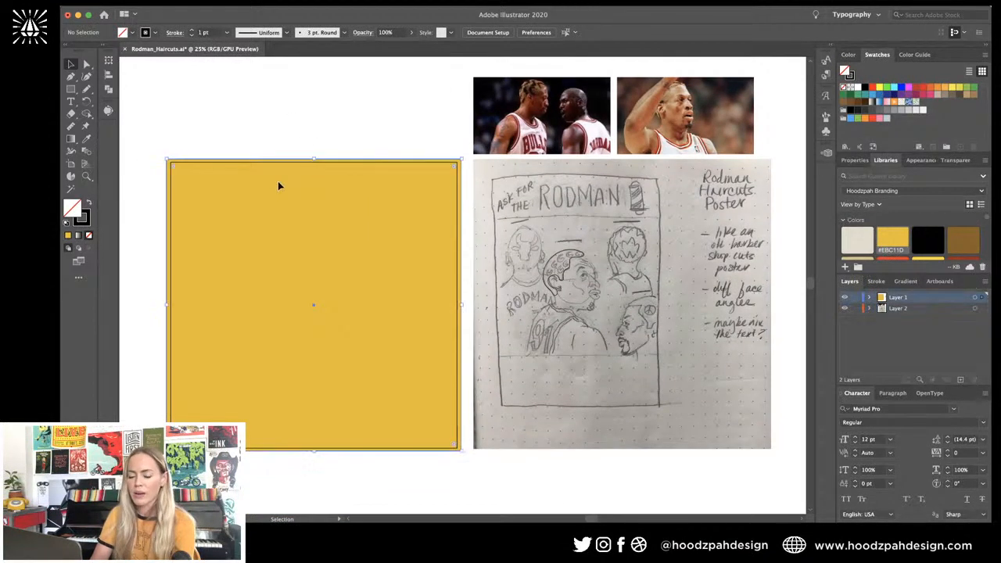
pyautogui.click(82, 224)
pyautogui.press('/')
pyautogui.click(73, 208)
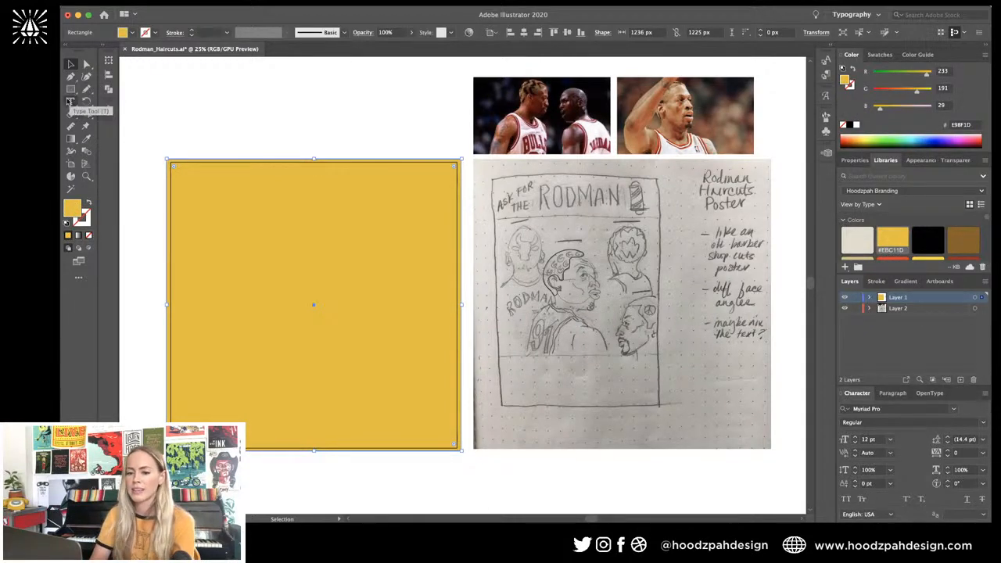
# Step: Draw a yellow square about 116 px wide in the empty space above the poster background
pyautogui.click(70, 89)
pyautogui.scroll(2, 213, 72)
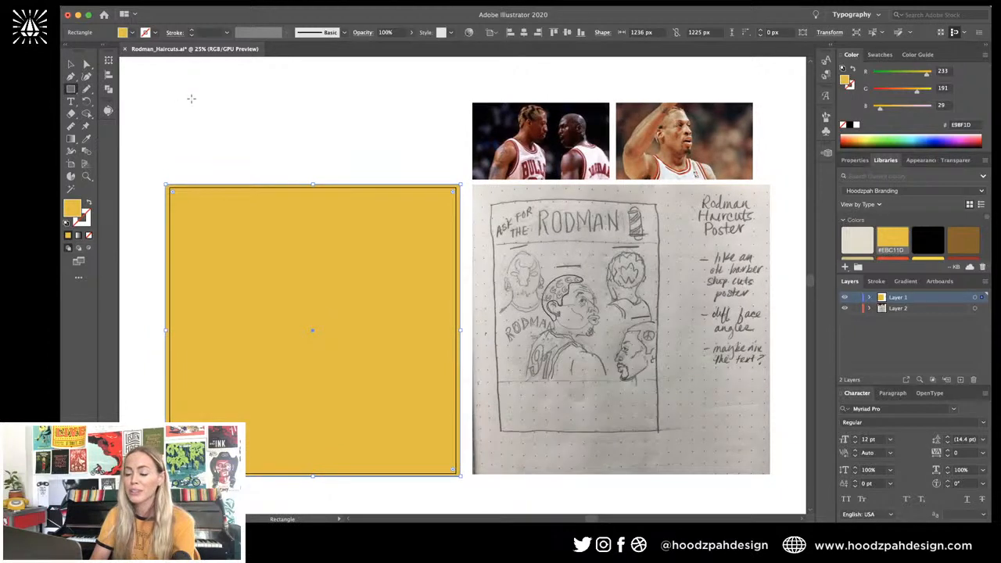
pyautogui.moveTo(191, 99); pyautogui.dragTo(207, 113)
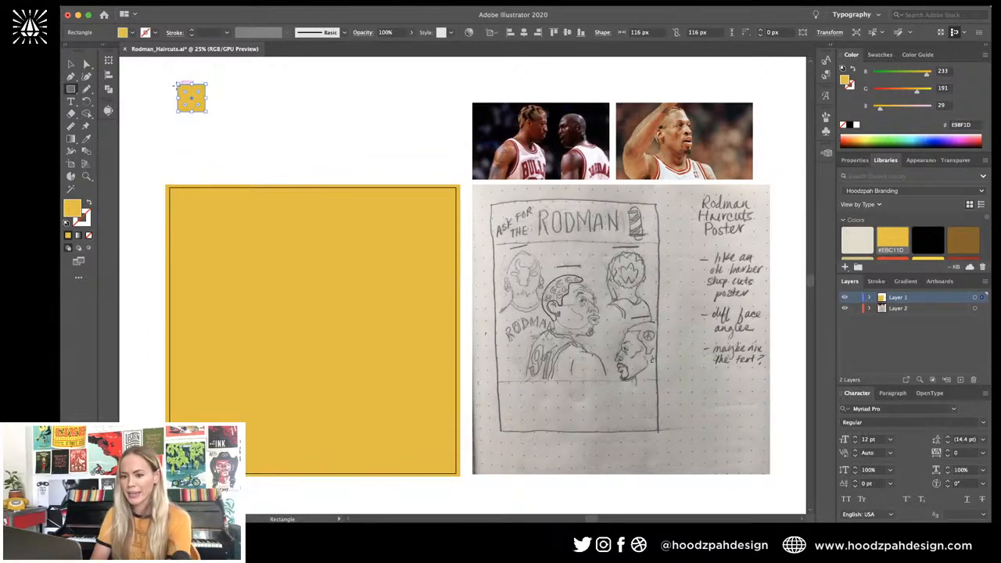
pyautogui.press('v')
pyautogui.click(240, 95)
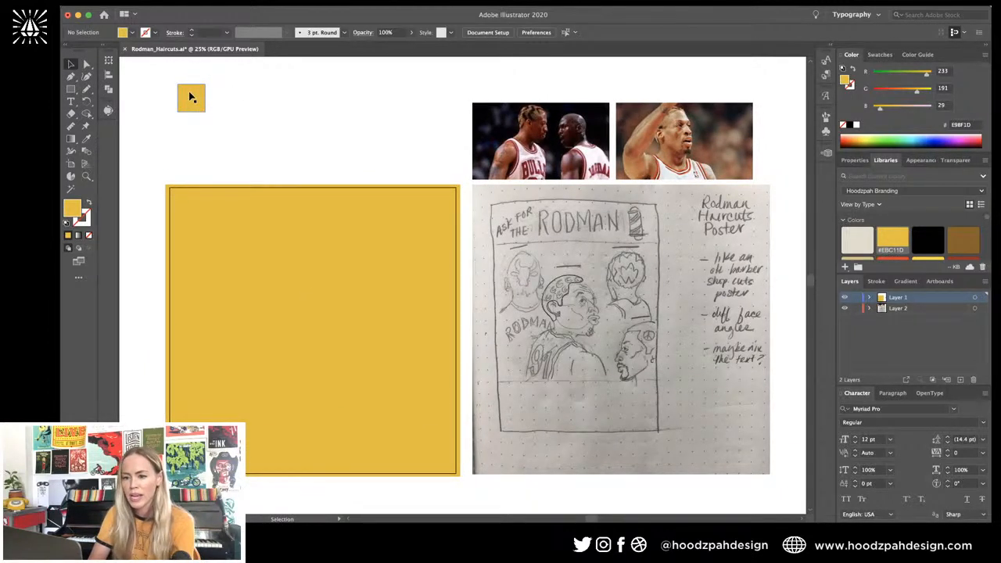
# Step: Duplicate the yellow square beside itself and fill the copy with the library colour #D29A40
pyautogui.moveTo(190, 97); pyautogui.dragTo(225, 96)
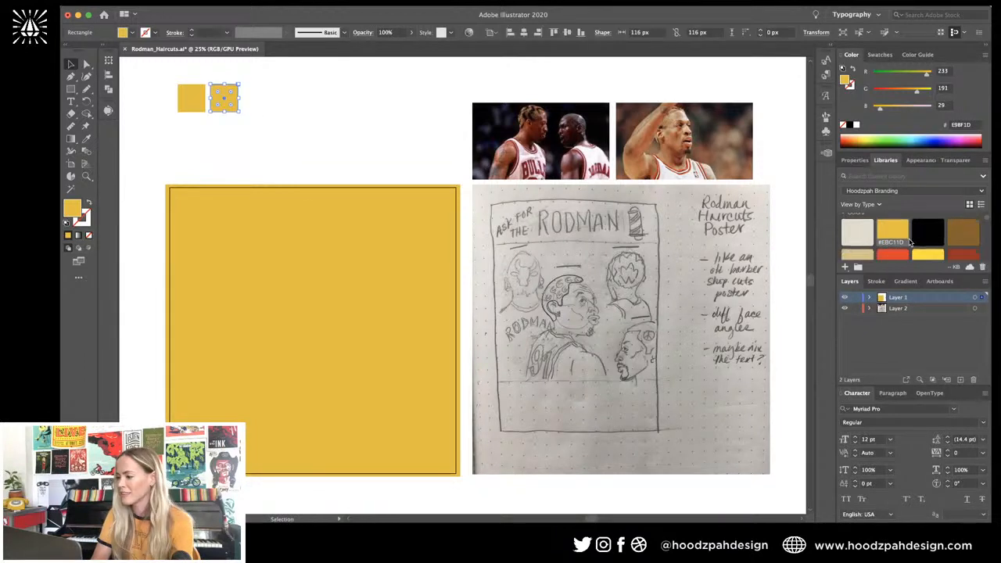
pyautogui.click(952, 238)
pyautogui.scroll(-1, 949, 237)
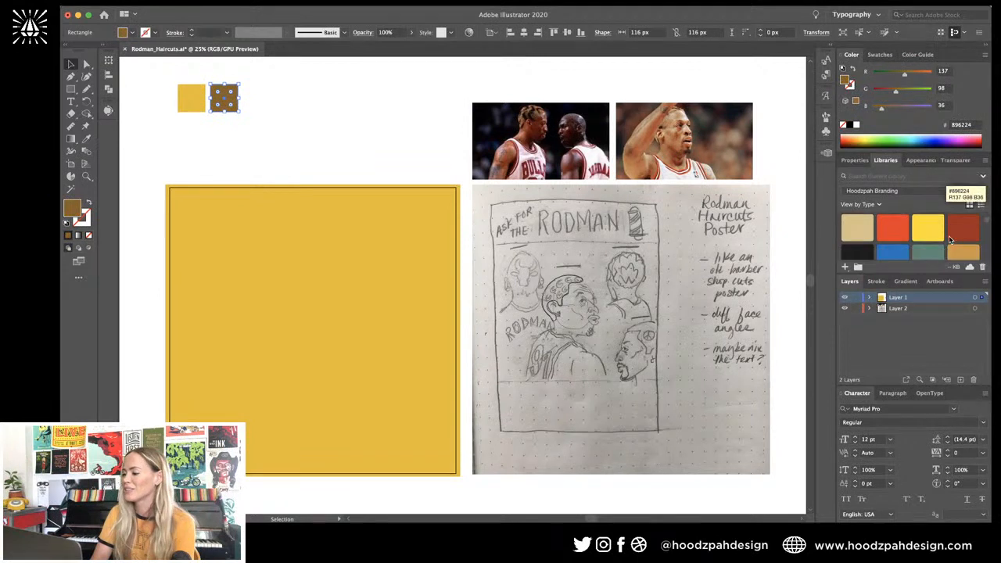
pyautogui.click(963, 251)
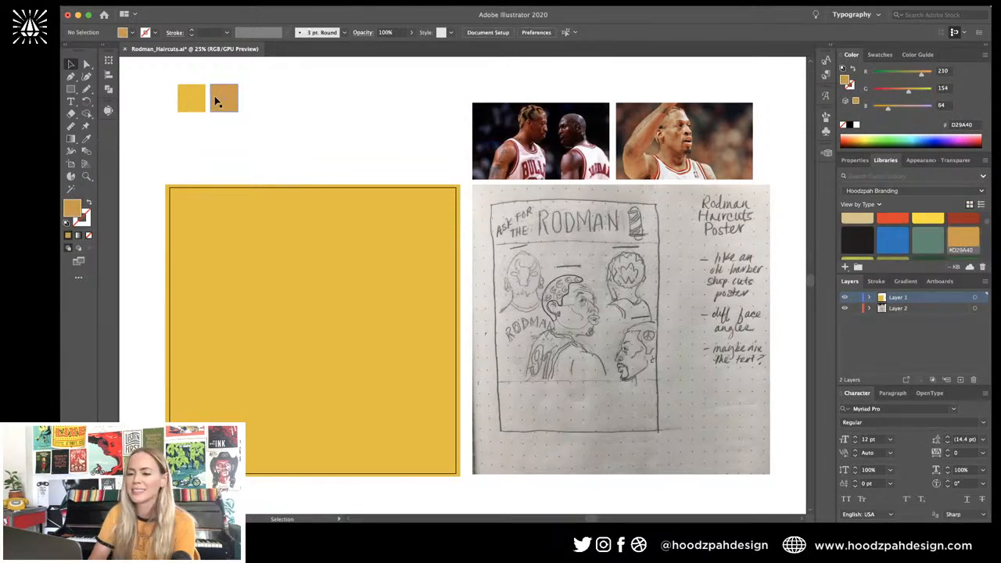
# Step: Duplicate the tan square to make a third one in the row and fill it with the library brown #896224
pyautogui.moveTo(223, 102); pyautogui.dragTo(256, 104)
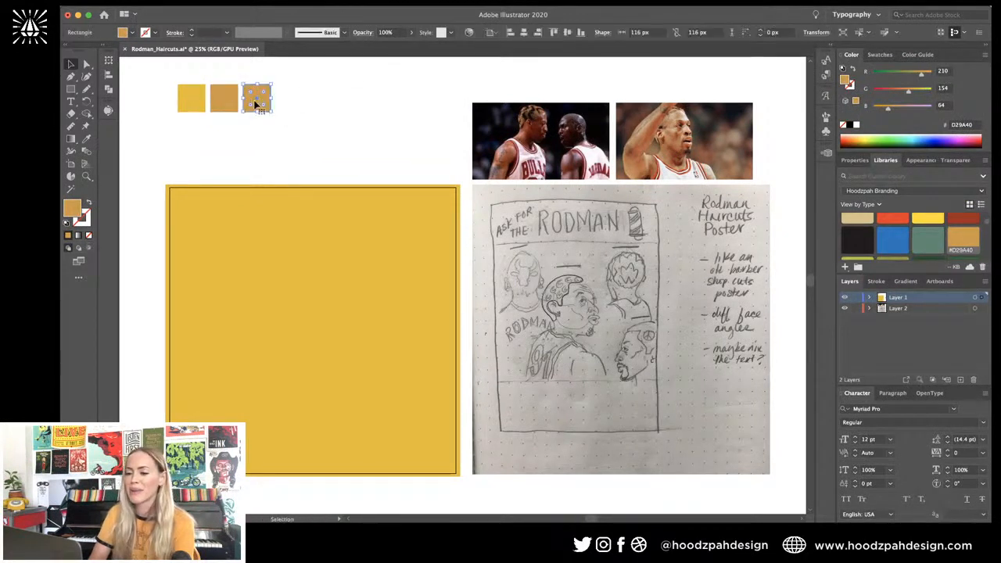
pyautogui.scroll(1, 948, 234)
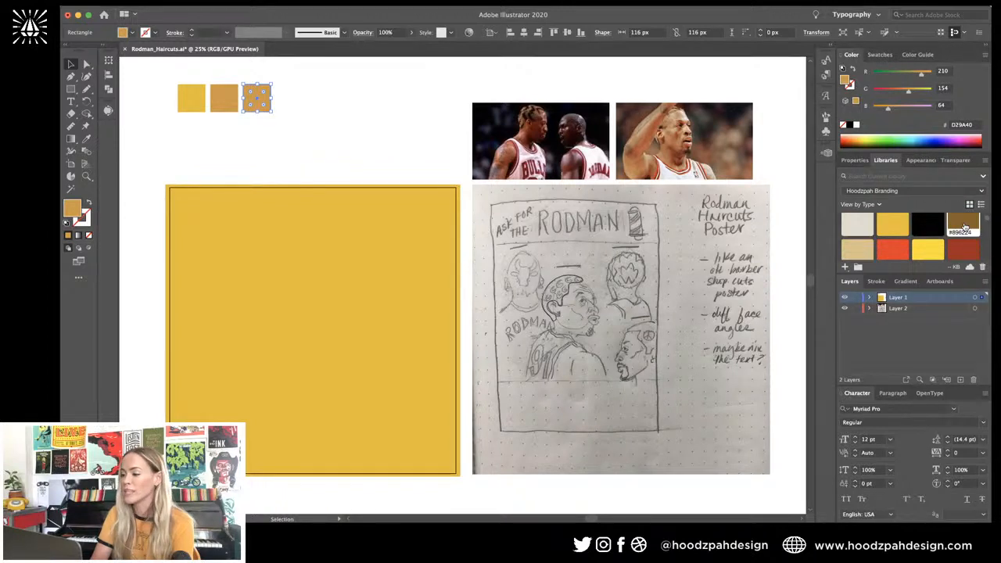
pyautogui.click(963, 224)
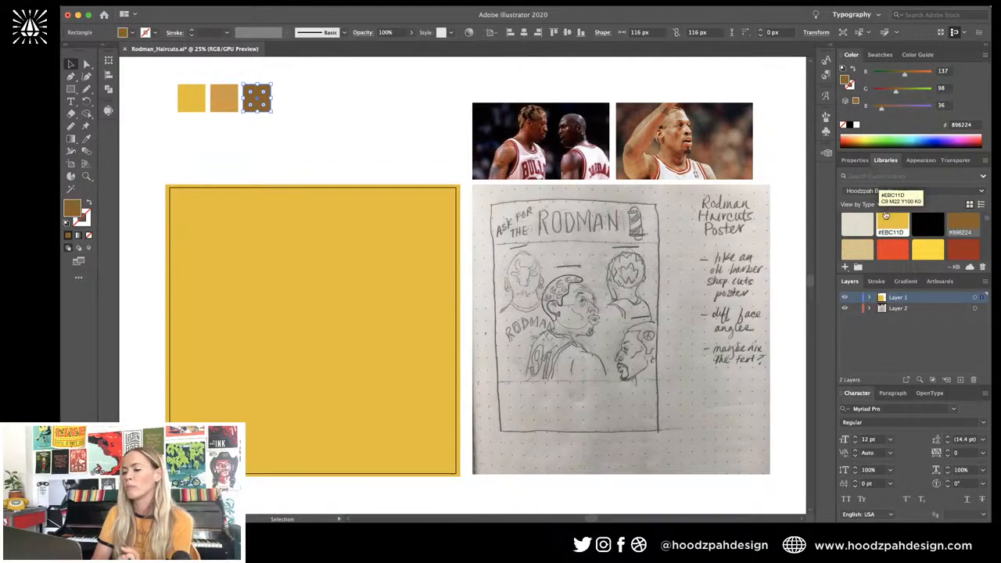
pyautogui.click(351, 164)
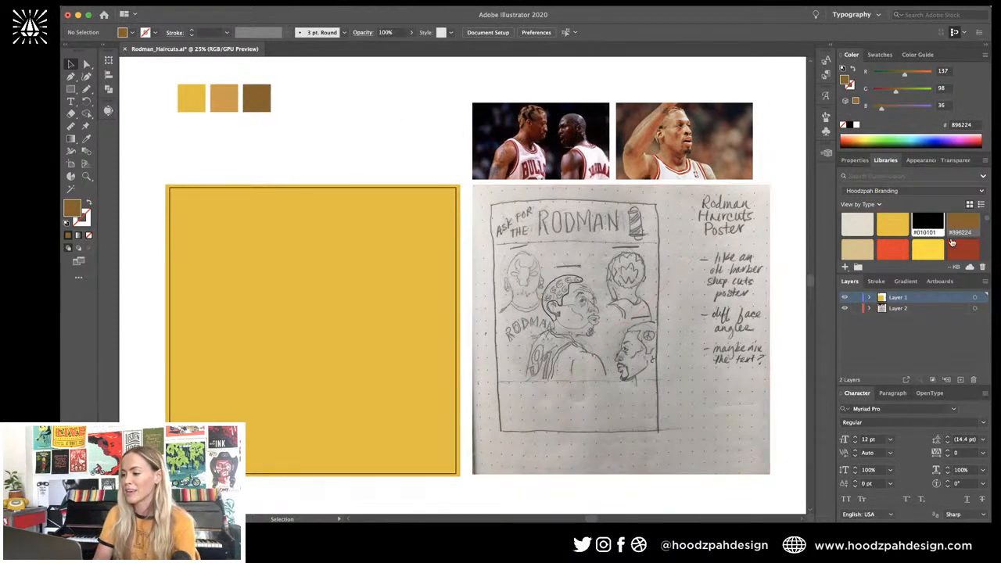
# Step: Duplicate the three colour squares into a row of six, move the row just above the poster background and select the fourth square
pyautogui.moveTo(949, 274); pyautogui.dragTo(948, 290)
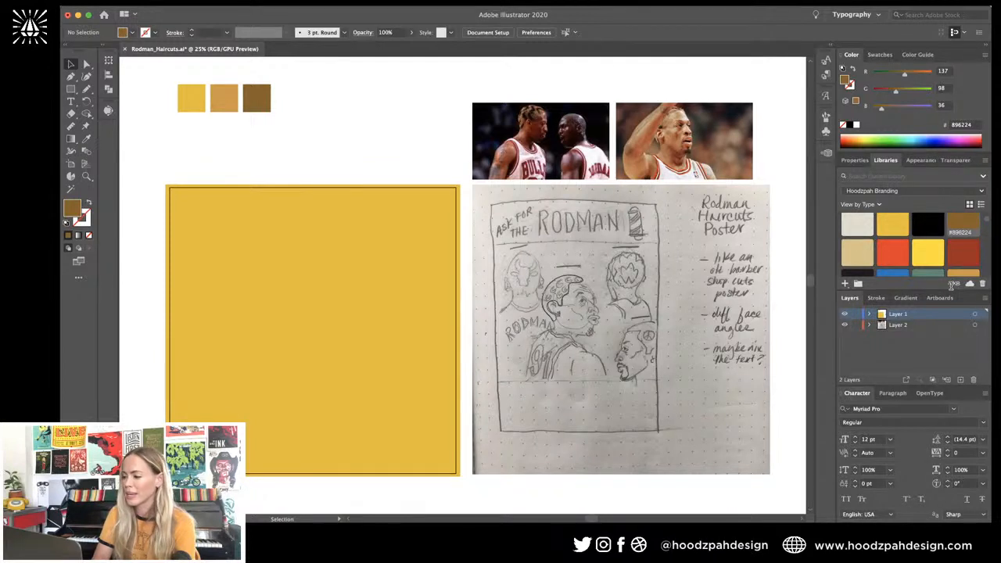
pyautogui.scroll(-2, 967, 255)
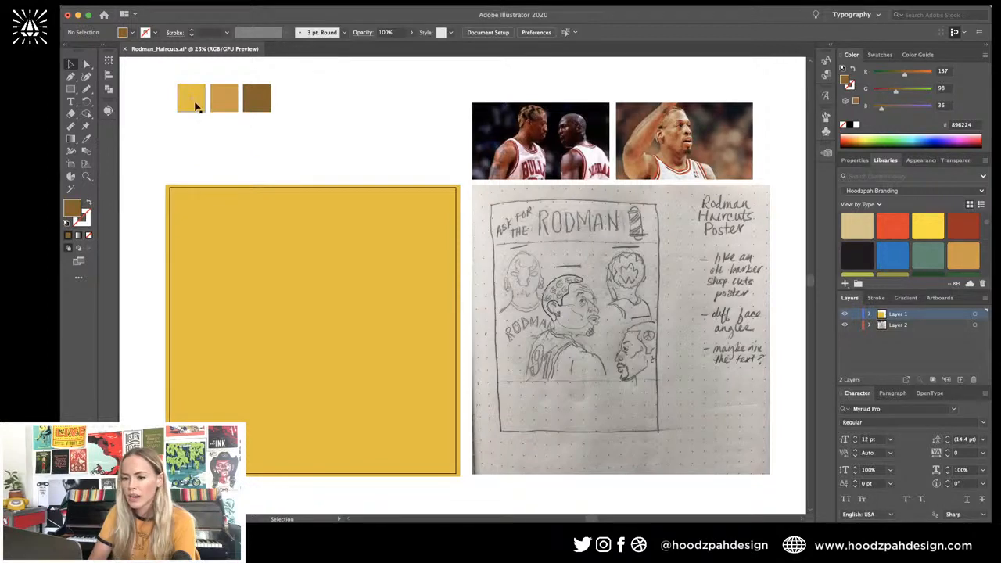
pyautogui.moveTo(222, 97)
pyautogui.mouseDown()
pyautogui.moveTo(190, 135)
pyautogui.moveTo(221, 97)
pyautogui.mouseUp()
pyautogui.moveTo(303, 76); pyautogui.dragTo(323, 103)
pyautogui.moveTo(375, 119); pyautogui.dragTo(188, 150)
pyautogui.click(297, 120)
pyautogui.click(291, 153)
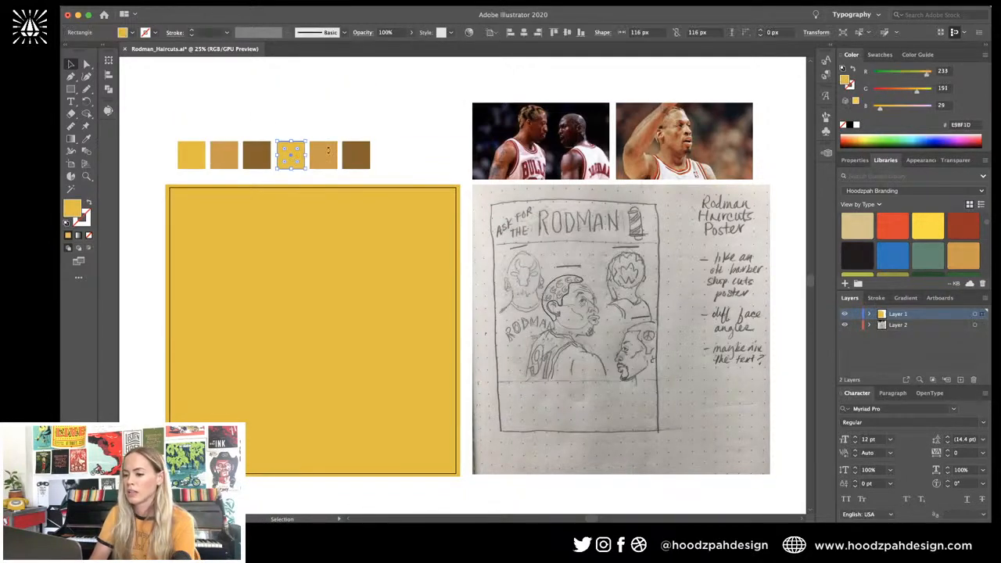
# Step: Fill the fourth square in the row with the library rust colour #BF4E27
pyautogui.scroll(-2, 902, 223)
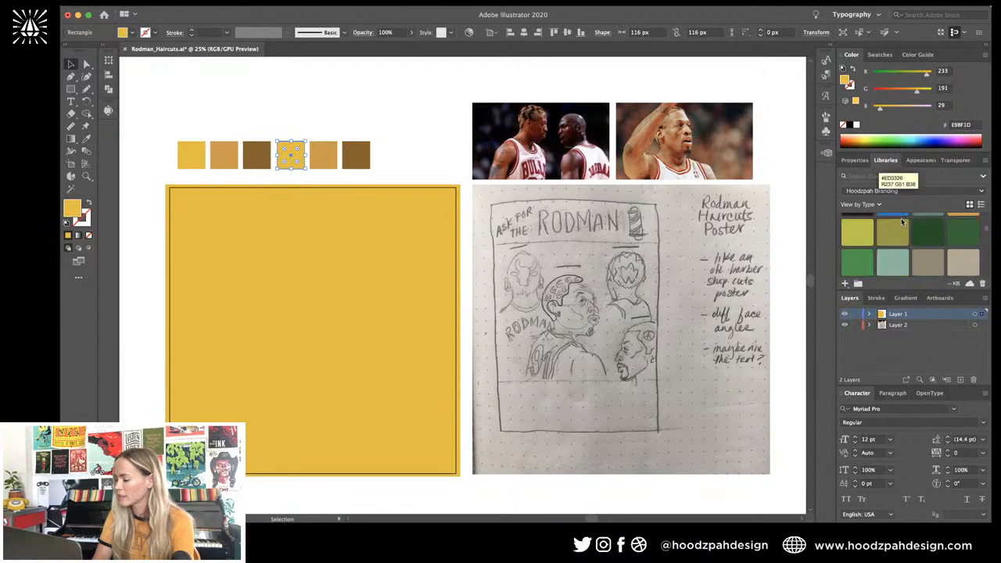
pyautogui.scroll(-1, 902, 223)
pyautogui.click(857, 238)
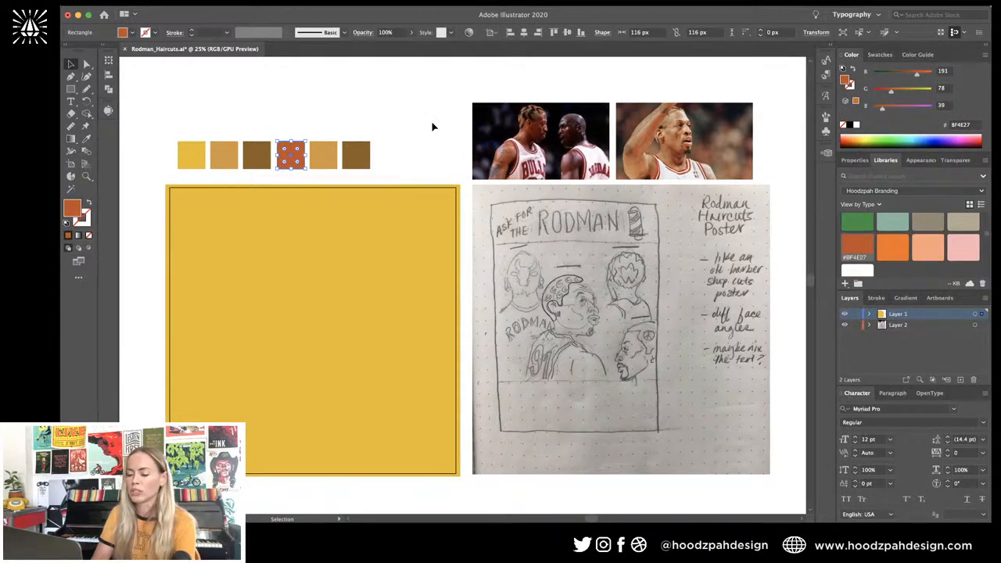
# Step: Fill the fifth square with the library red #ED3326 and the sixth square with the dark red #A12A21
pyautogui.click(323, 154)
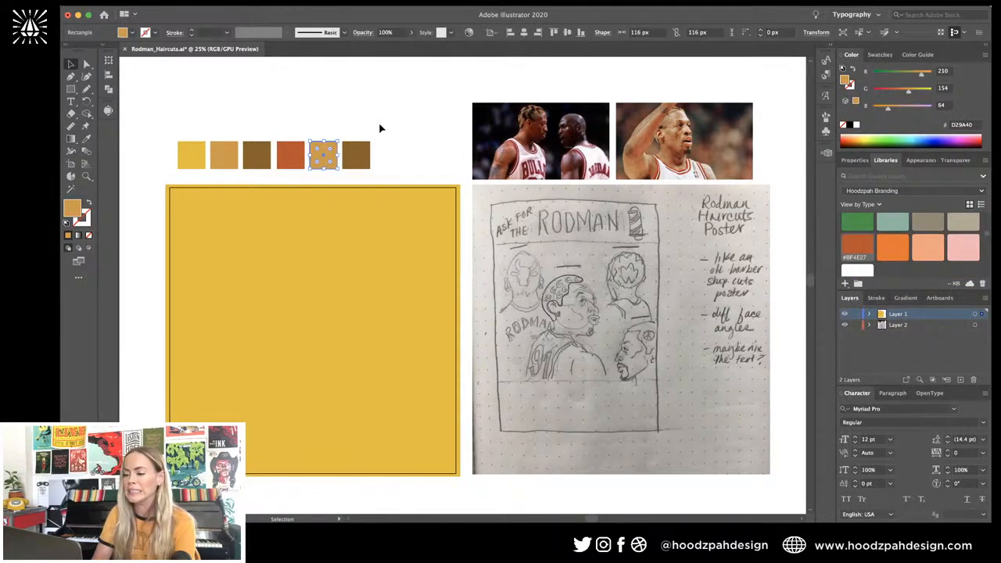
pyautogui.scroll(2, 968, 245)
pyautogui.scroll(1, 967, 245)
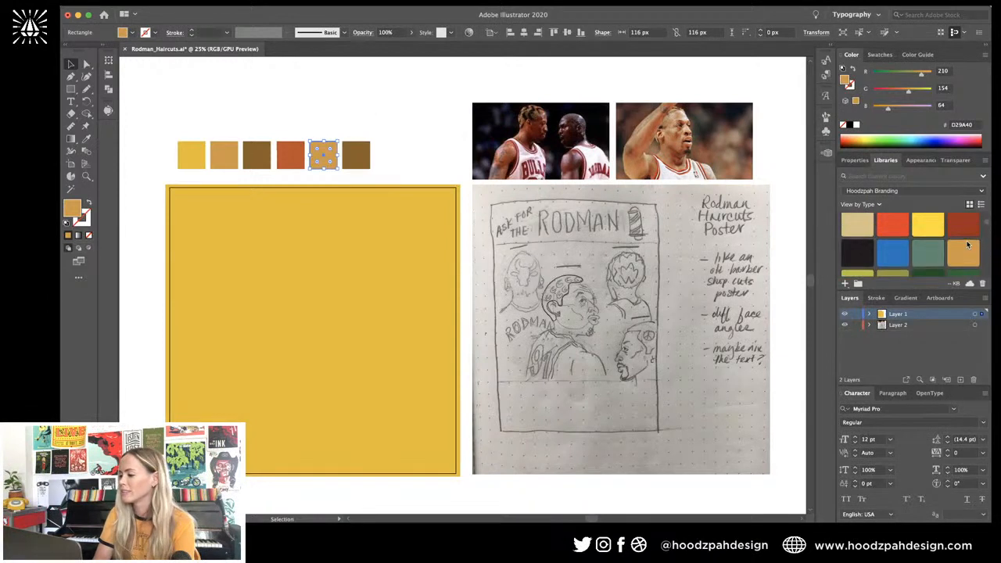
pyautogui.click(893, 223)
pyautogui.click(356, 154)
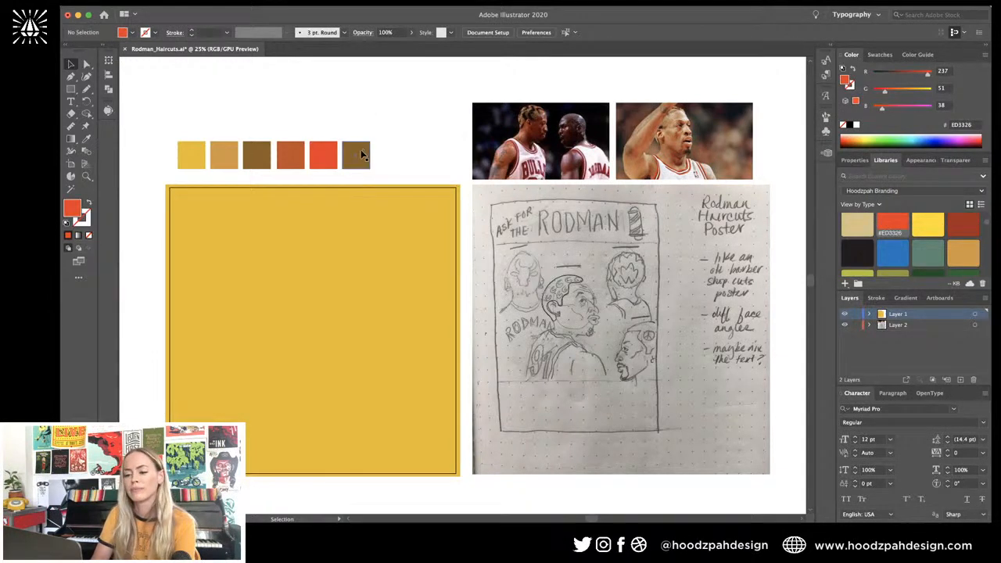
pyautogui.click(961, 228)
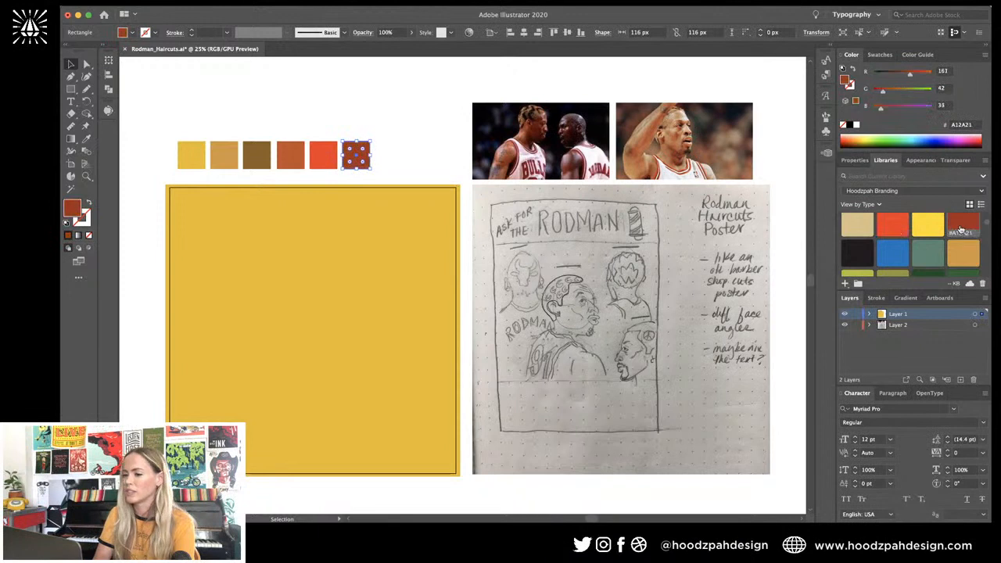
pyautogui.press('super+shift+a')
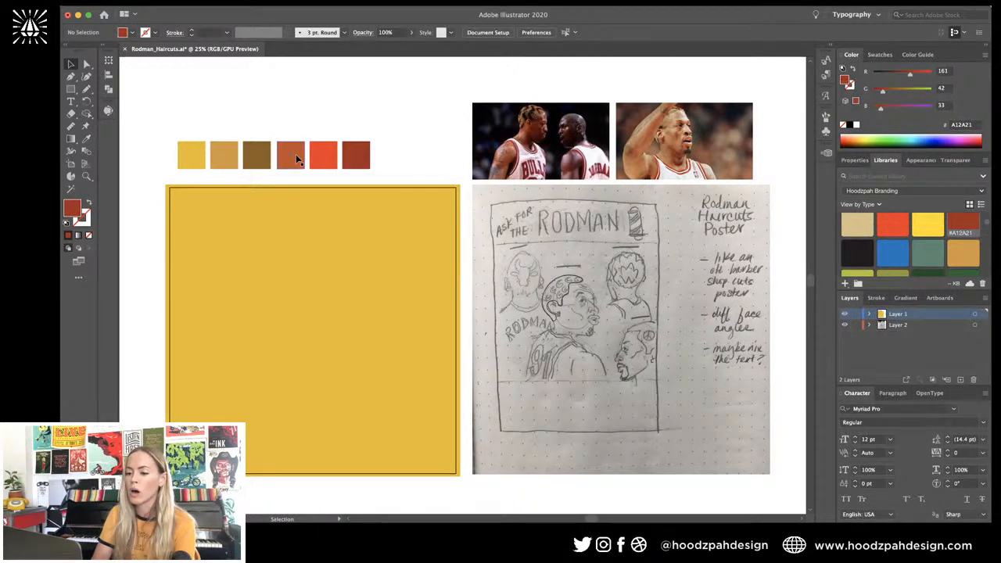
# Step: Draw a seventh square about 116 px wide before the yellow one and fill it with the library olive green #959B38
pyautogui.click(295, 154)
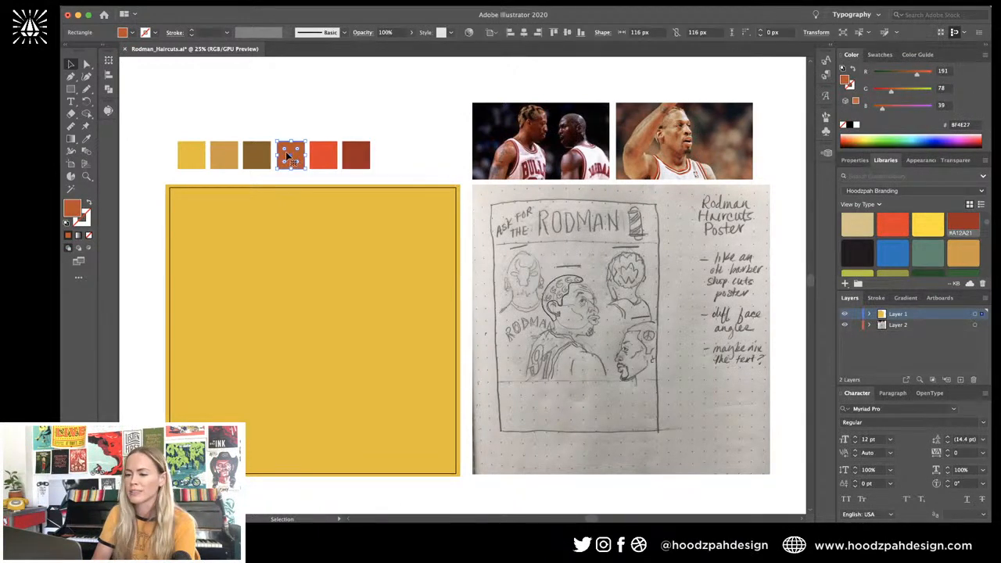
pyautogui.click(262, 154)
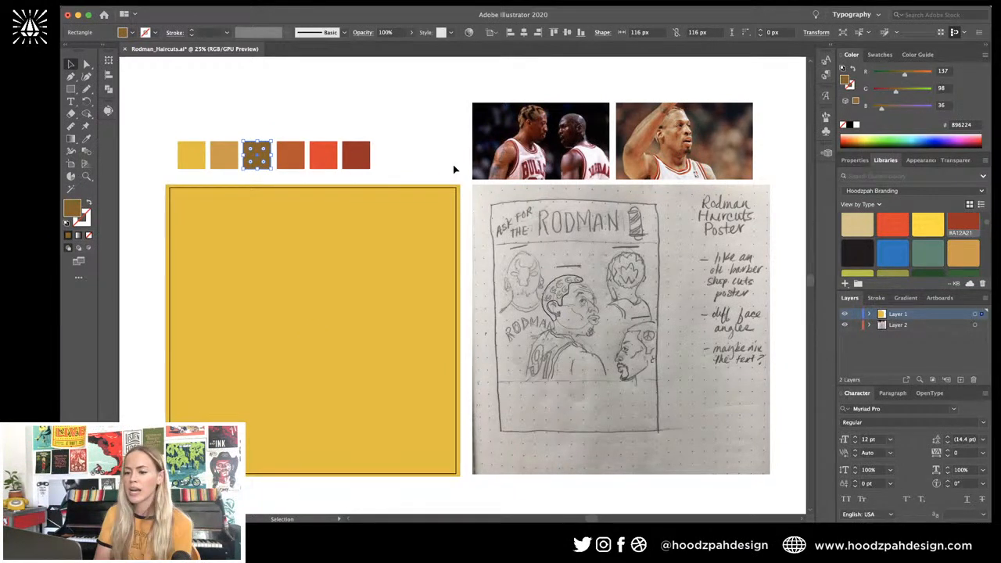
pyautogui.click(294, 127)
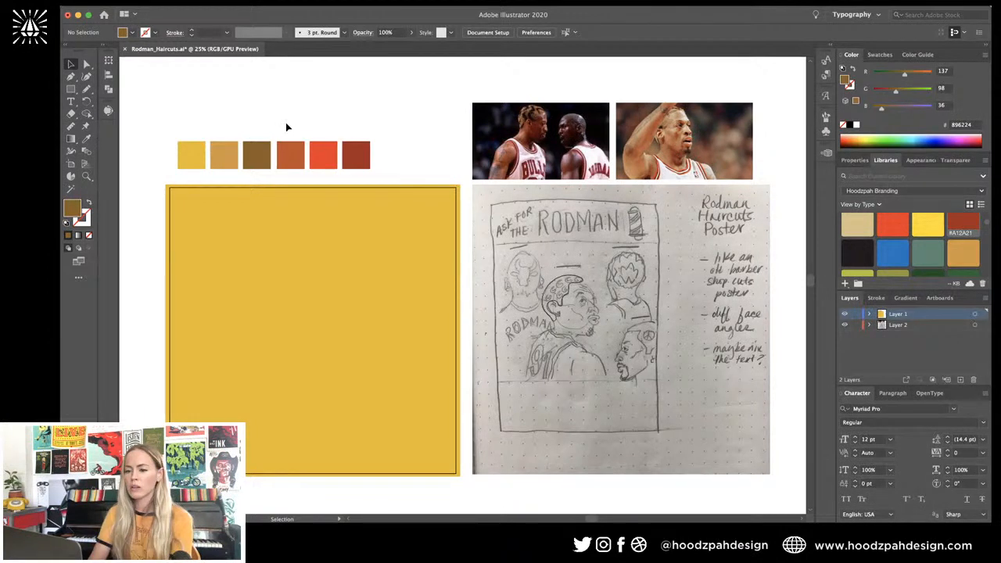
pyautogui.press('m')
pyautogui.moveTo(143, 143); pyautogui.dragTo(169, 168)
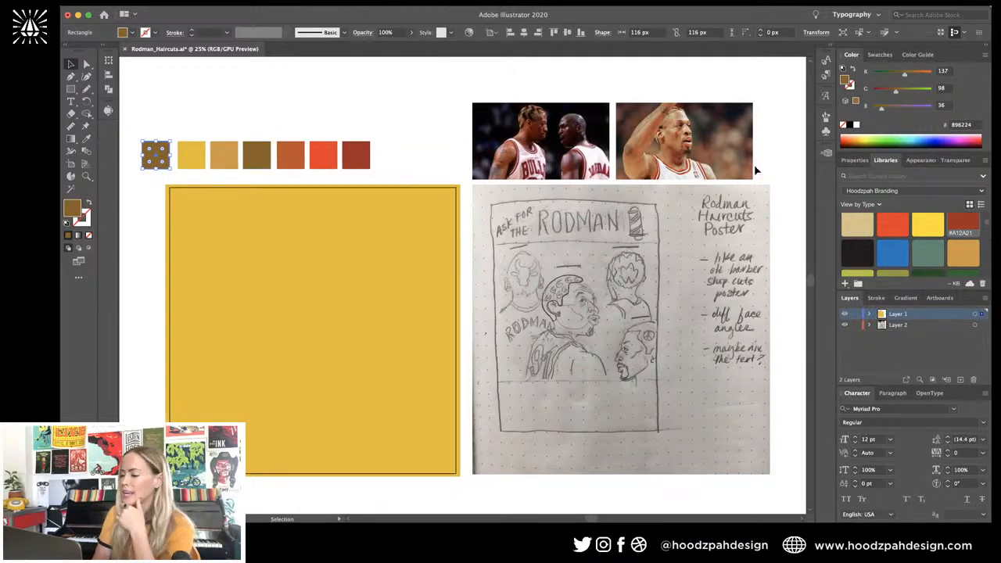
pyautogui.scroll(-2, 890, 228)
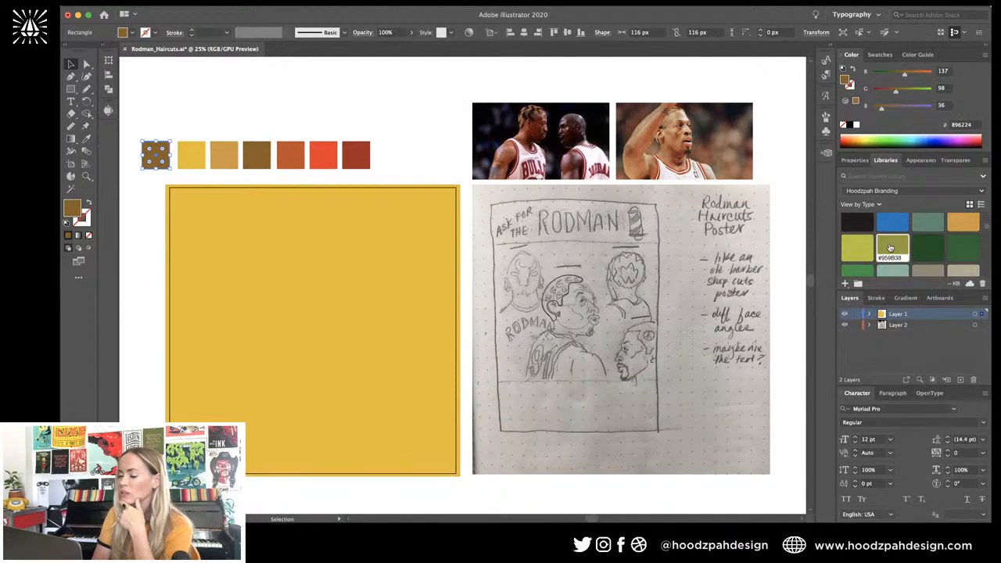
pyautogui.click(892, 244)
pyautogui.click(413, 135)
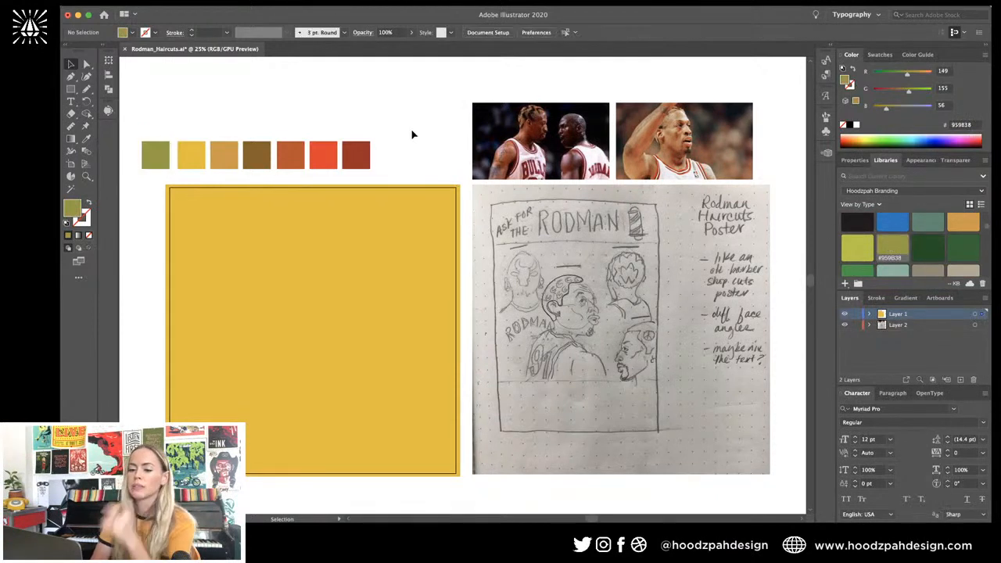
# Step: Nudge the olive green square to match the row's spacing, and display the document swatches with all seven squares selected
pyautogui.click(159, 154)
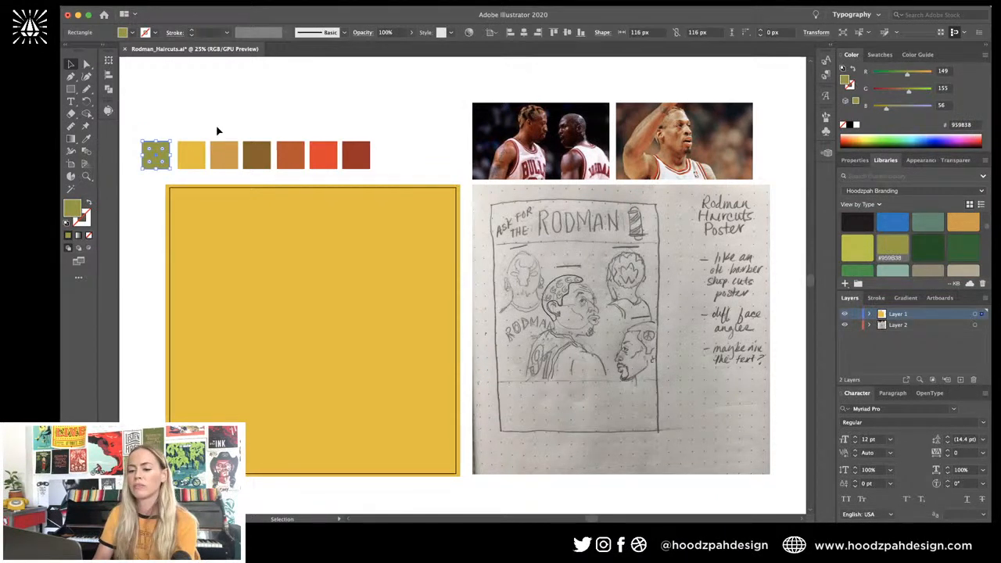
pyautogui.click(218, 131)
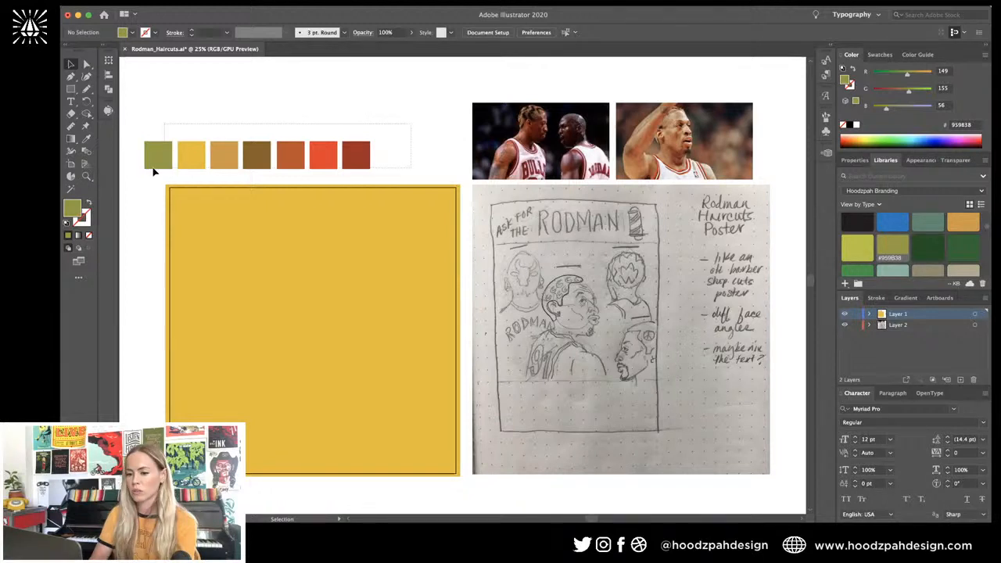
pyautogui.moveTo(154, 171); pyautogui.dragTo(375, 149)
pyautogui.click(876, 55)
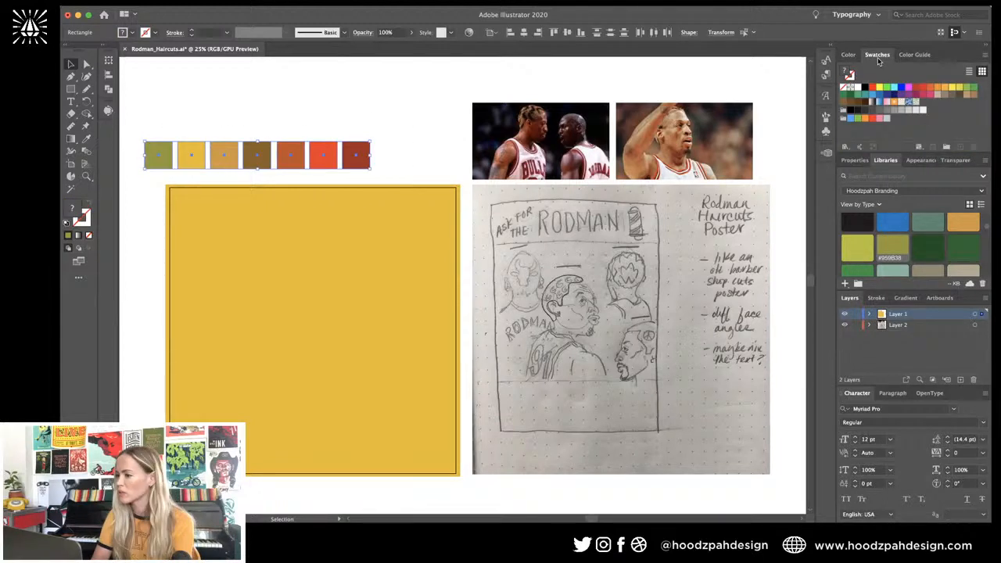
# Step: Add the fill colours of the dark red, bright red, rust and brown squares to the document swatches one by one
pyautogui.click(403, 137)
pyautogui.click(356, 155)
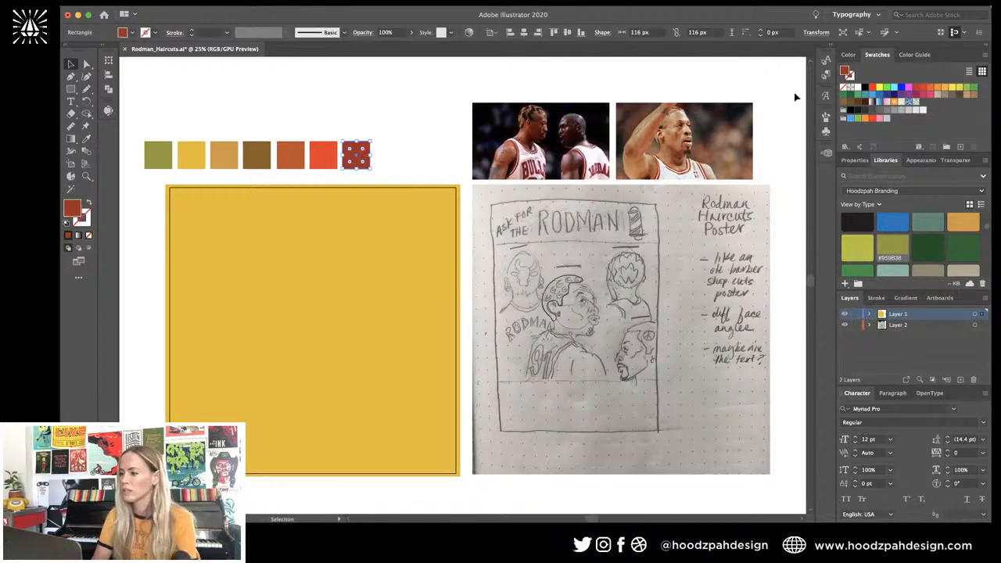
pyautogui.moveTo(848, 71); pyautogui.dragTo(910, 132)
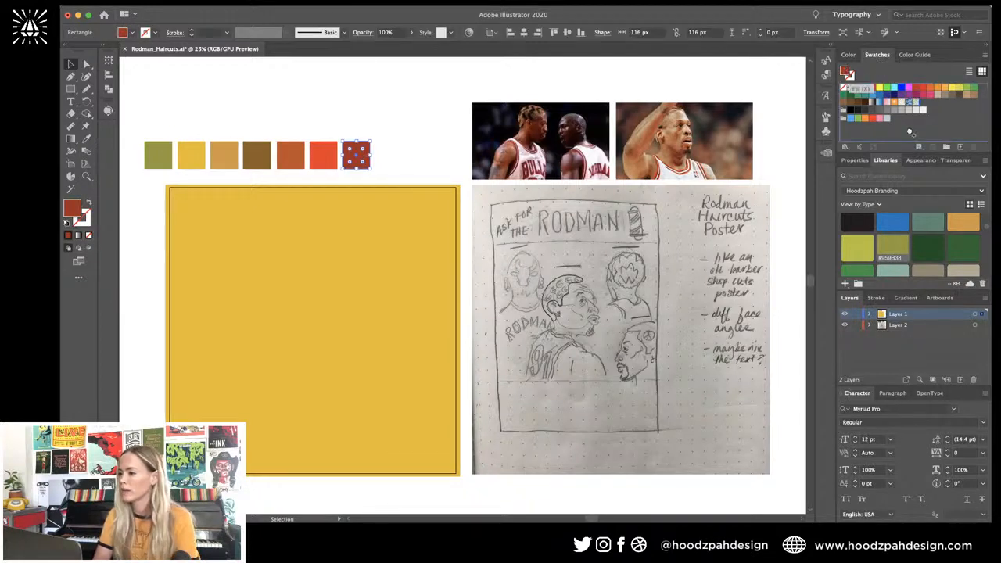
pyautogui.moveTo(847, 71); pyautogui.dragTo(868, 98)
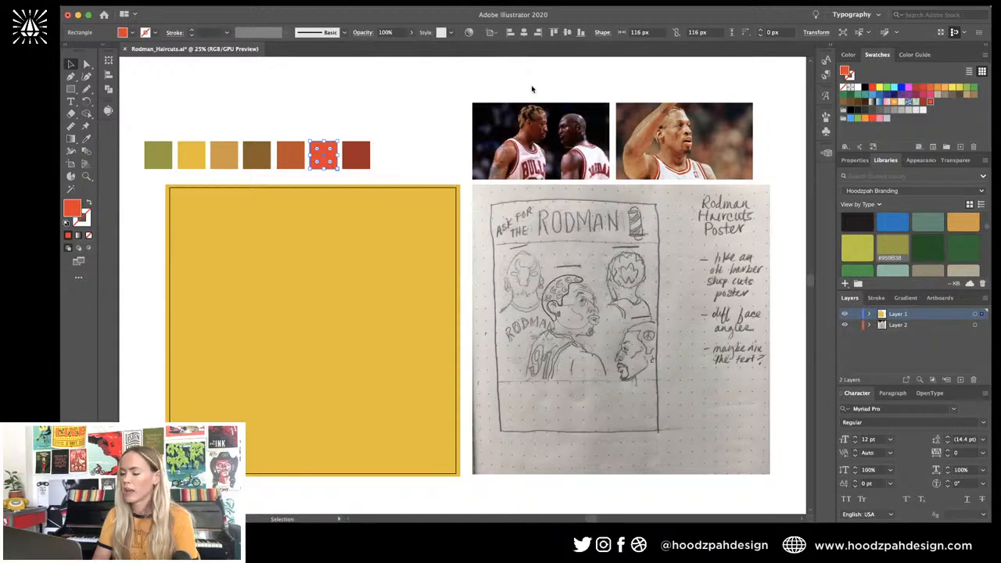
pyautogui.click(288, 151)
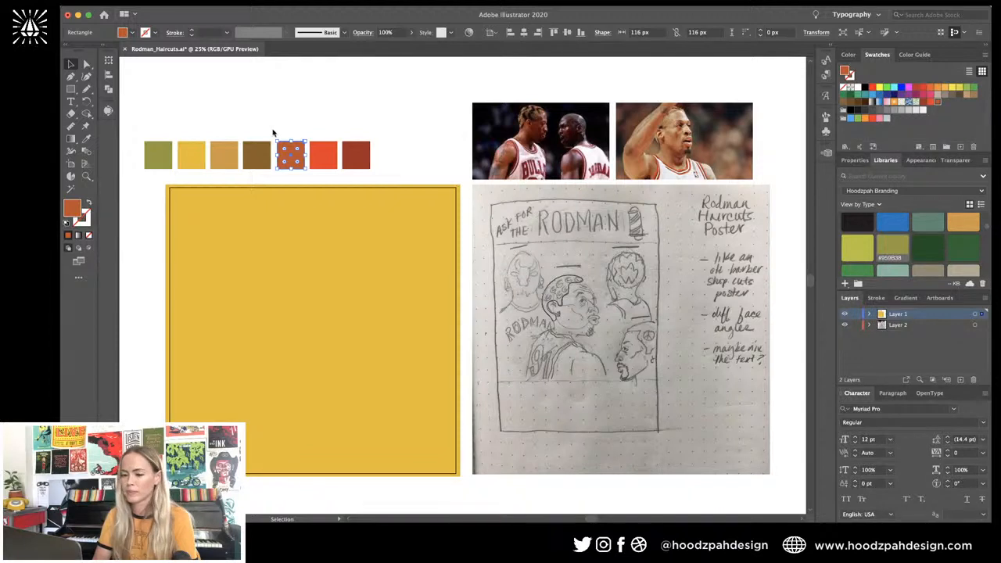
pyautogui.click(258, 153)
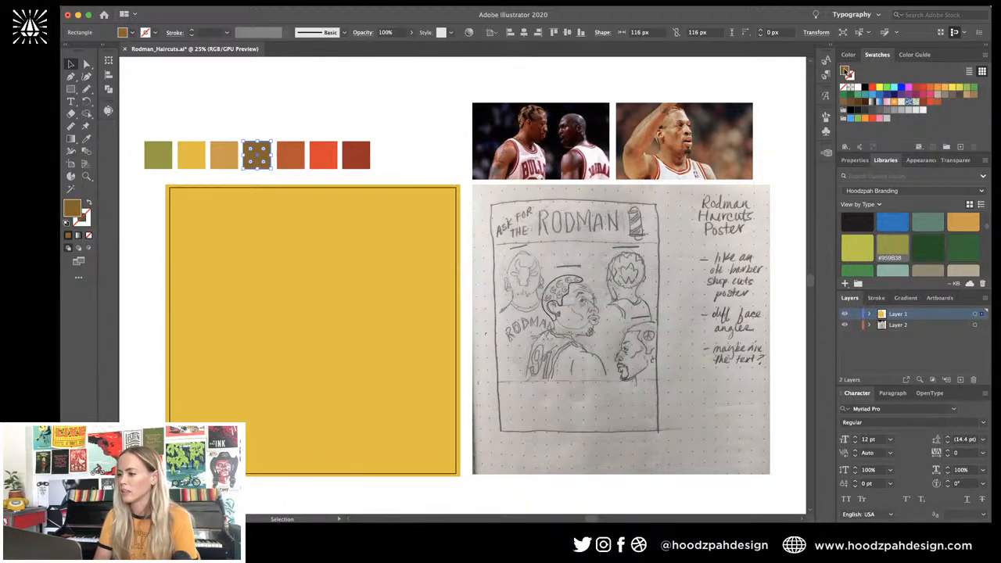
pyautogui.moveTo(844, 71); pyautogui.dragTo(945, 110)
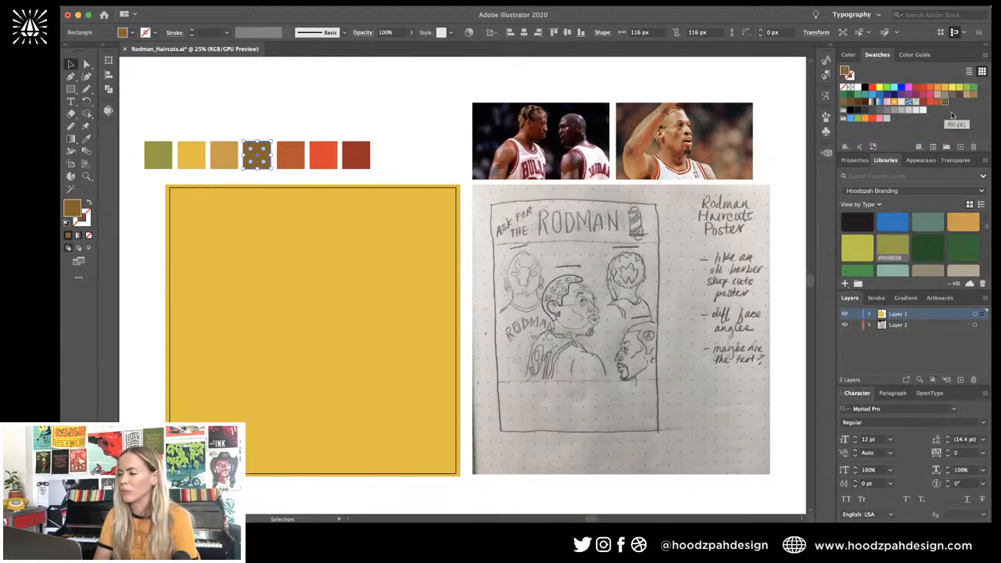
# Step: Add the fill colours of the tan, yellow and olive green squares to the document swatches
pyautogui.click(224, 155)
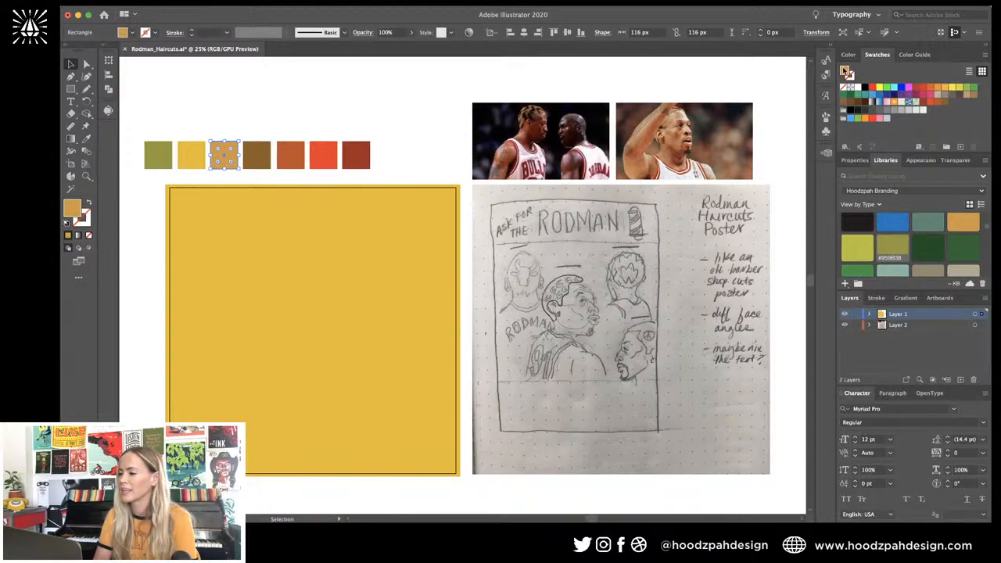
pyautogui.moveTo(845, 71); pyautogui.dragTo(954, 127)
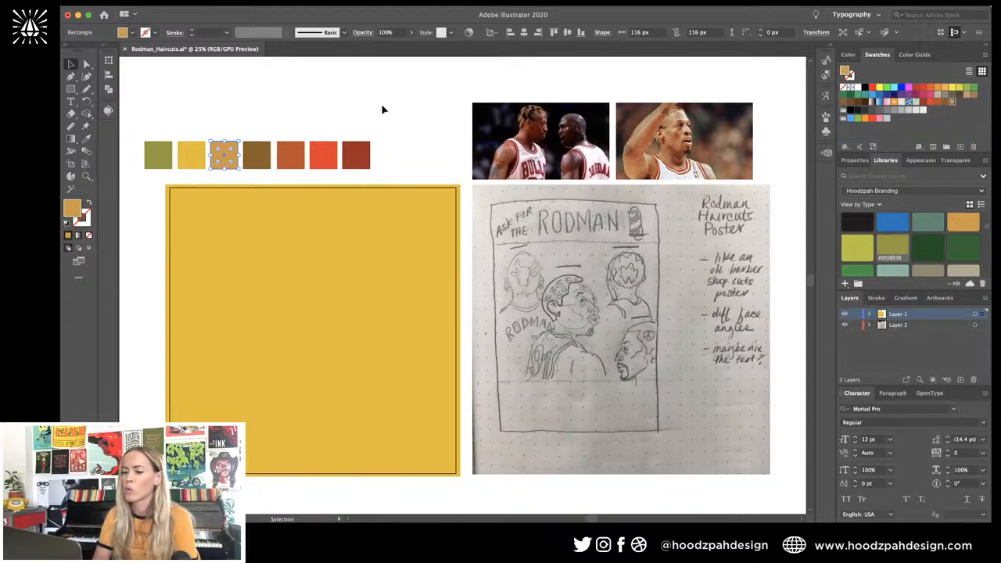
pyautogui.click(191, 155)
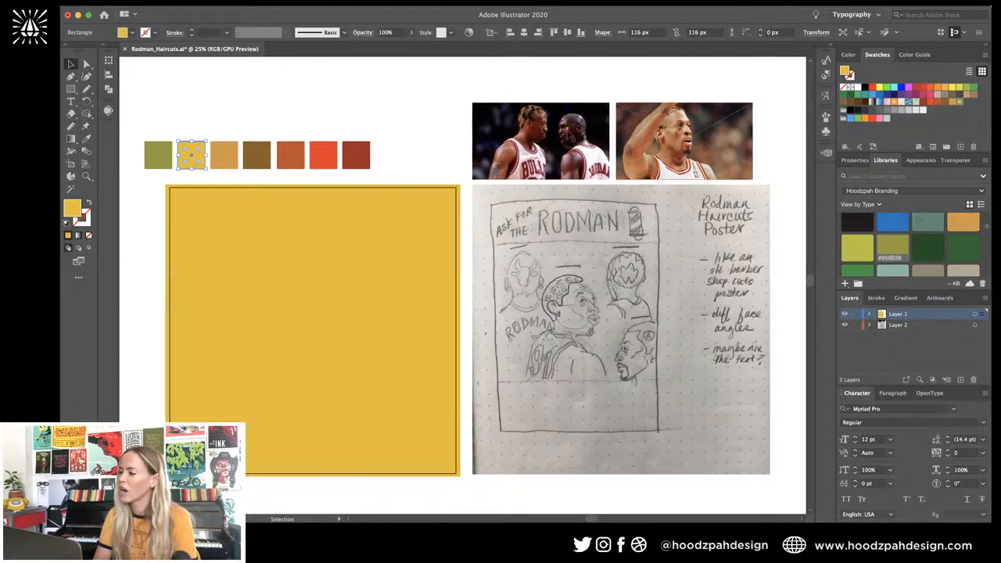
pyautogui.click(158, 155)
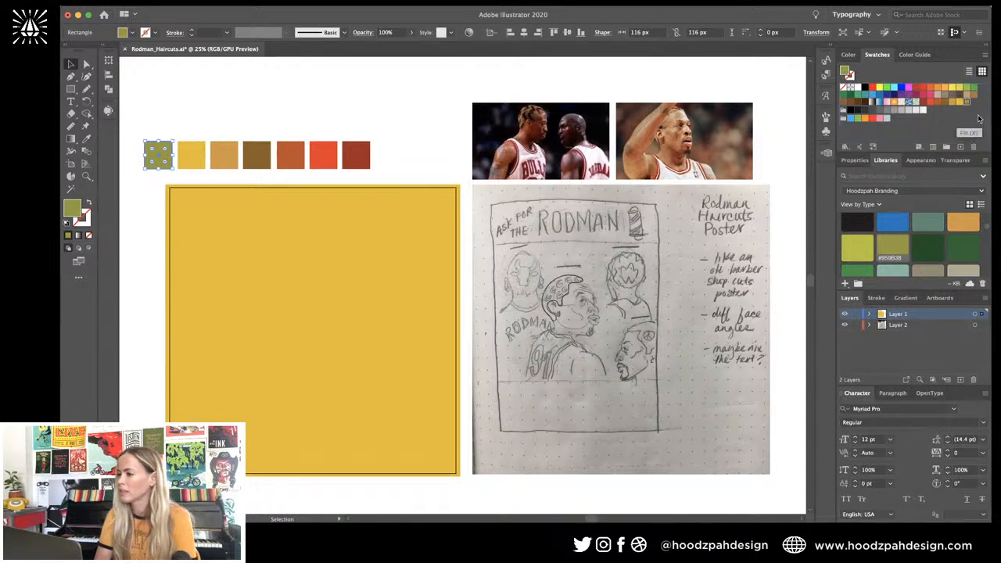
# Step: Create a colour group from the seven newly added palette swatches, keeping the default name
pyautogui.click(923, 102)
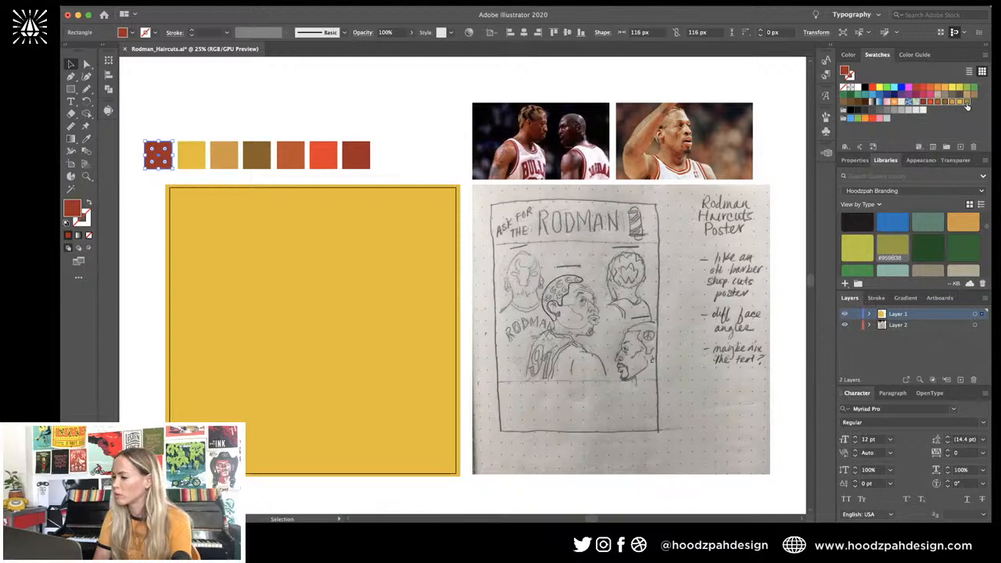
pyautogui.click(946, 146)
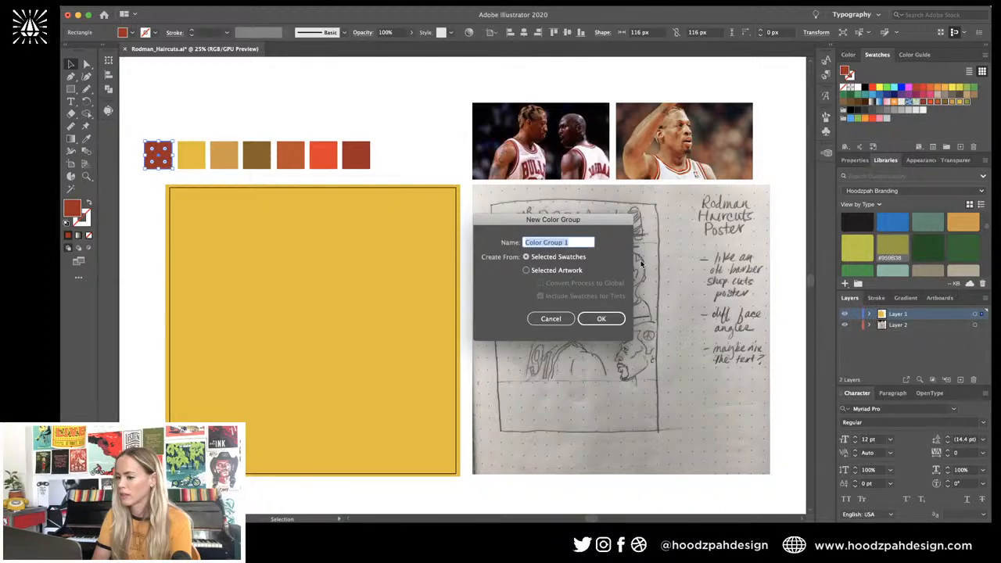
pyautogui.press('Return')
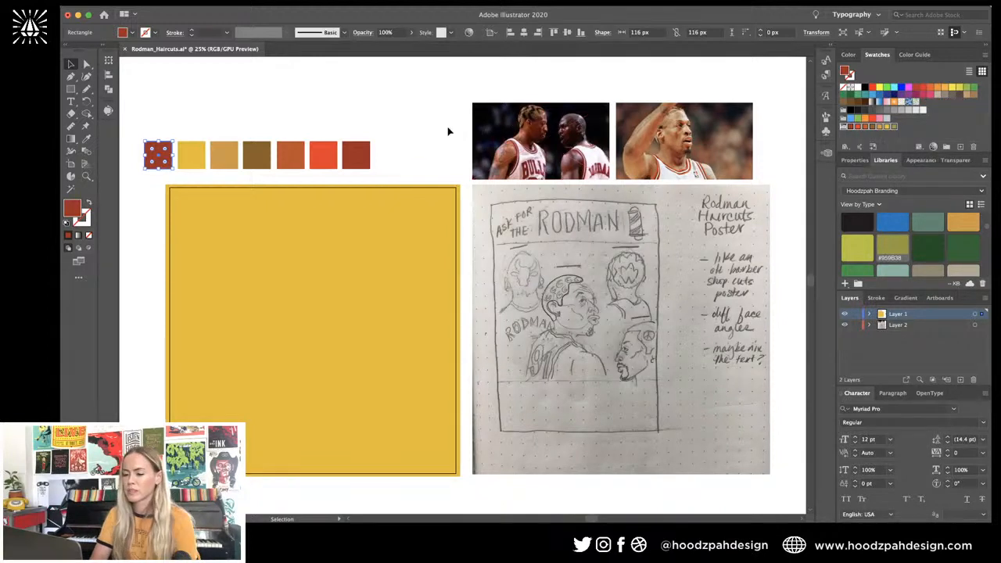
# Step: Undo the accidental dark red fill on the first square of the palette row and deselect it
pyautogui.click(441, 131)
pyautogui.scroll(-1, 442, 132)
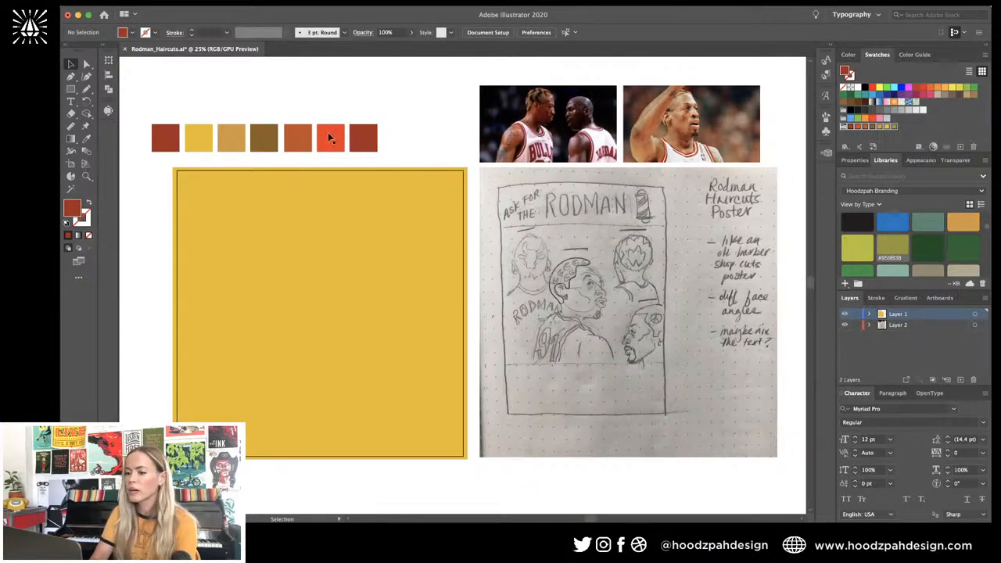
pyautogui.click(170, 139)
pyautogui.click(248, 154)
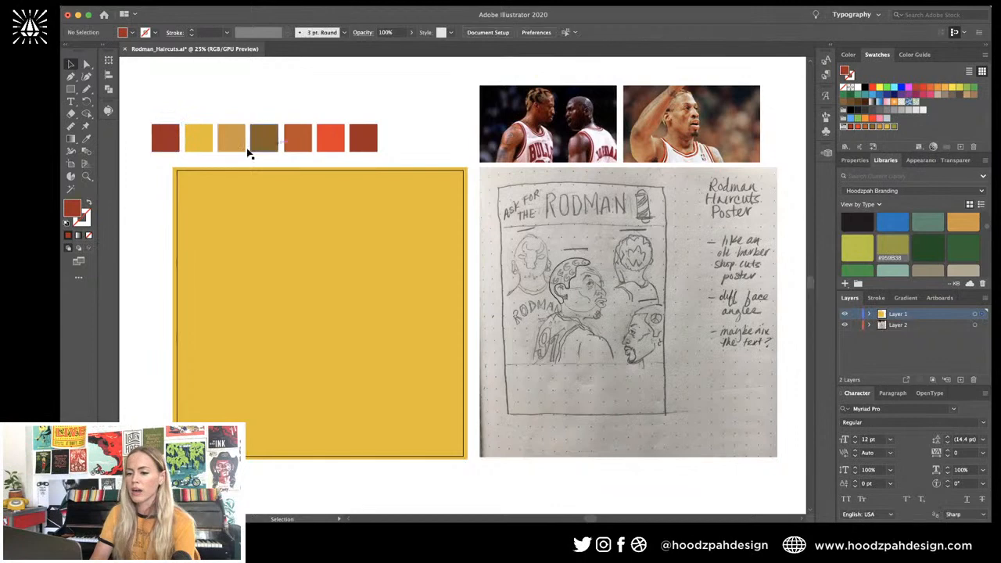
pyautogui.press('super+z')
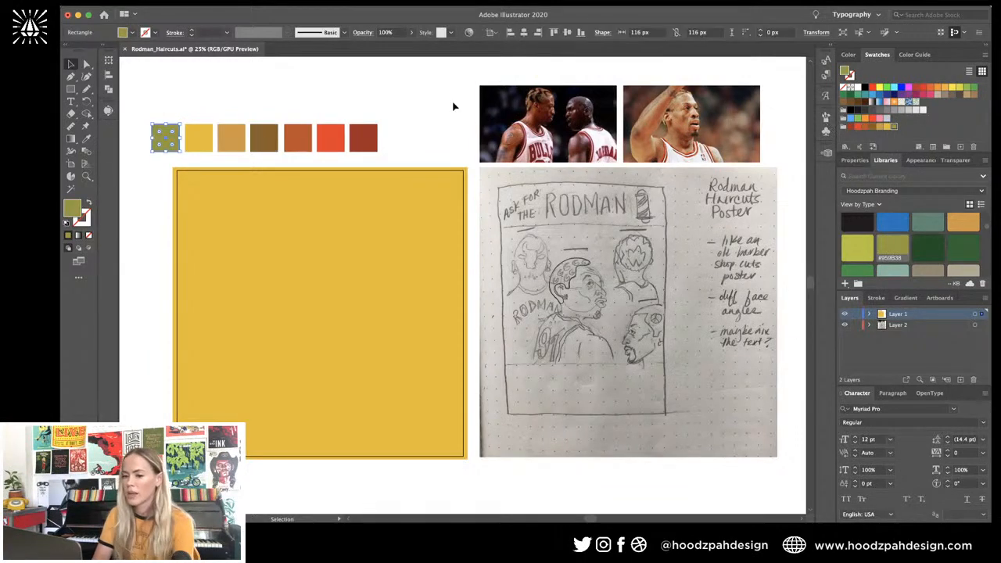
pyautogui.click(456, 111)
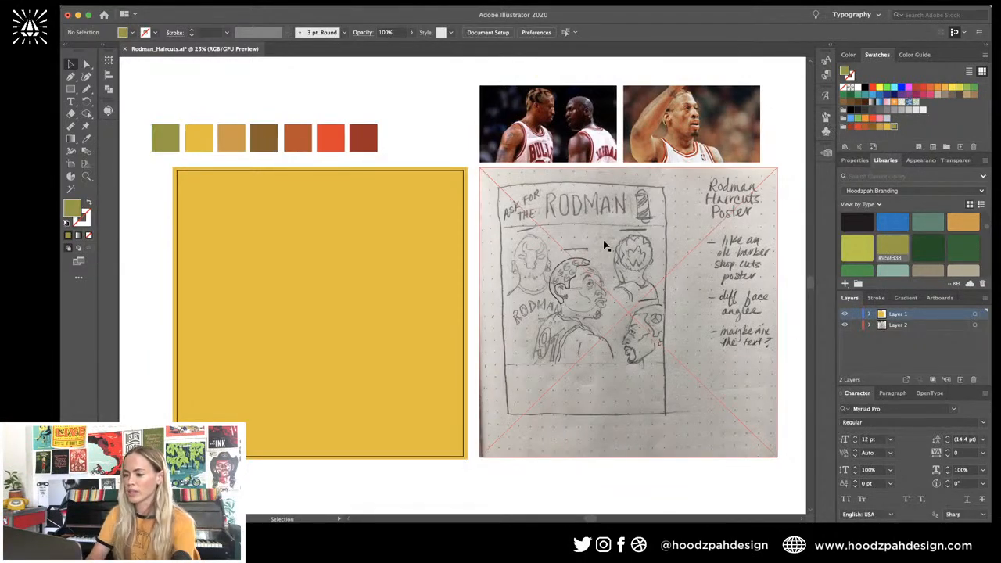
# Step: Select all seven colour squares above the poster background and lock Layer 2
pyautogui.moveTo(409, 111); pyautogui.dragTo(119, 149)
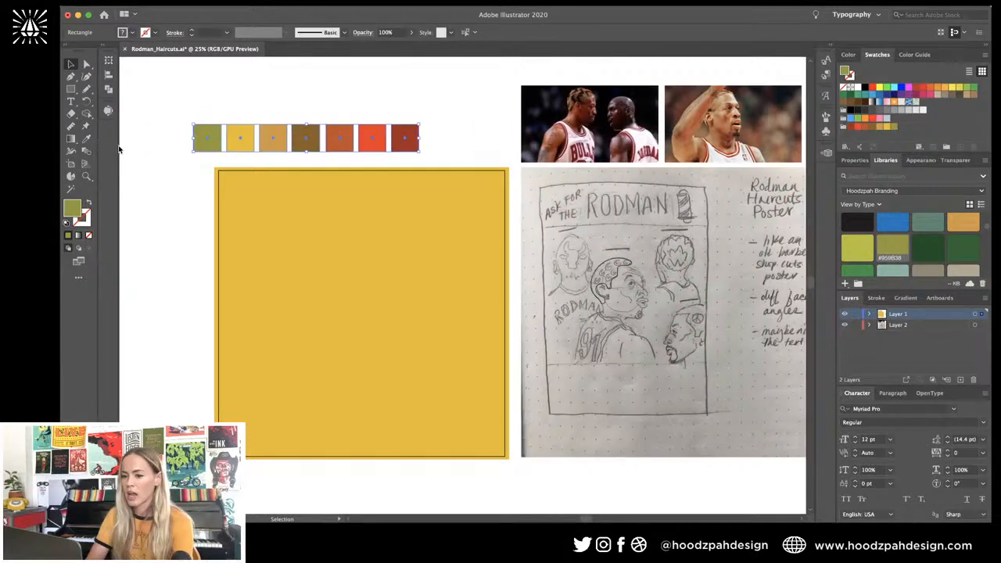
pyautogui.click(119, 149)
pyautogui.click(856, 325)
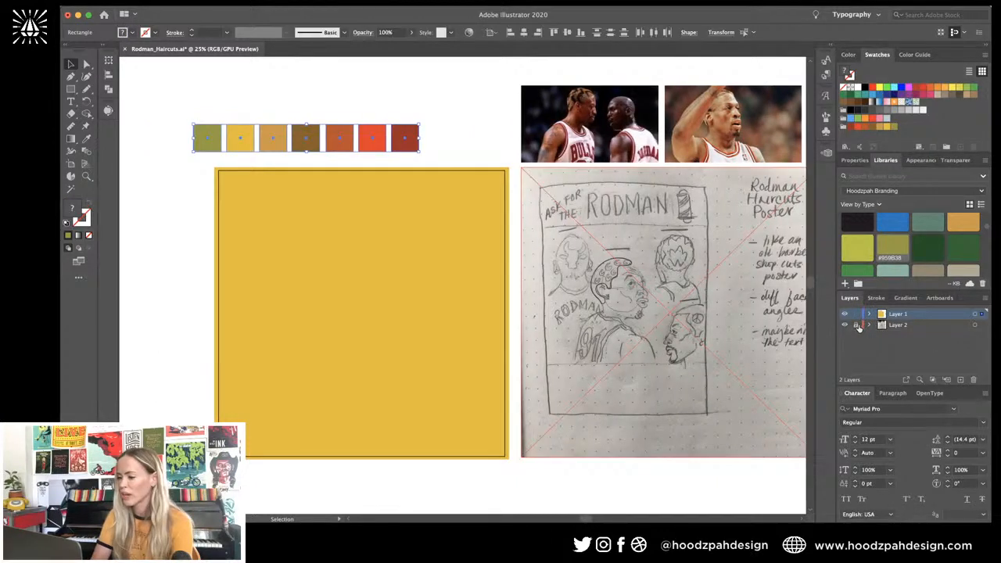
# Step: Deselect the colour squares and set the drawing style to no fill with a 1 pt black stroke
pyautogui.press('super+plus')
pyautogui.press('super+plus')
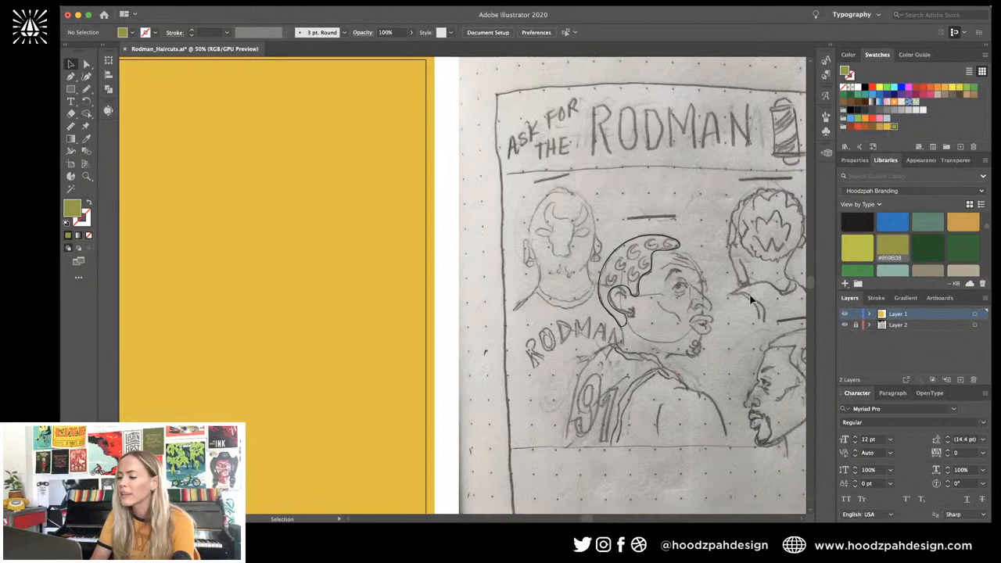
pyautogui.scroll(2, 704, 294)
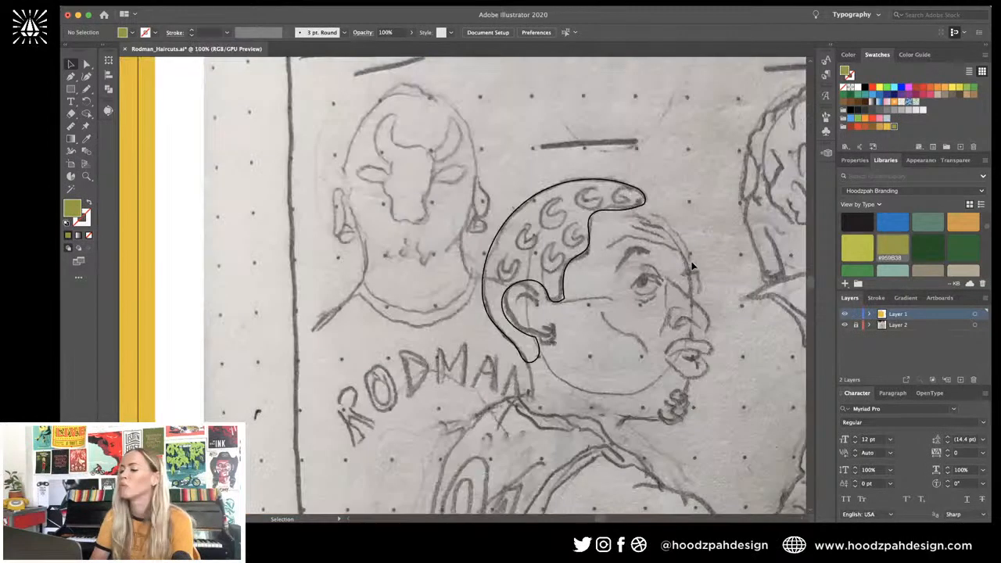
pyautogui.click(614, 211)
pyautogui.press('super+plus')
pyautogui.click(614, 213)
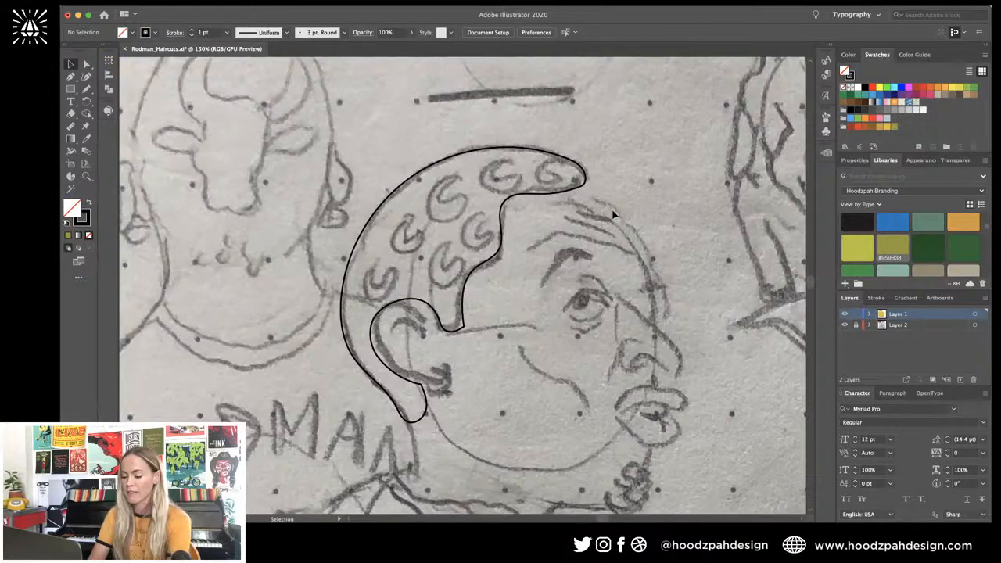
pyautogui.press('n')
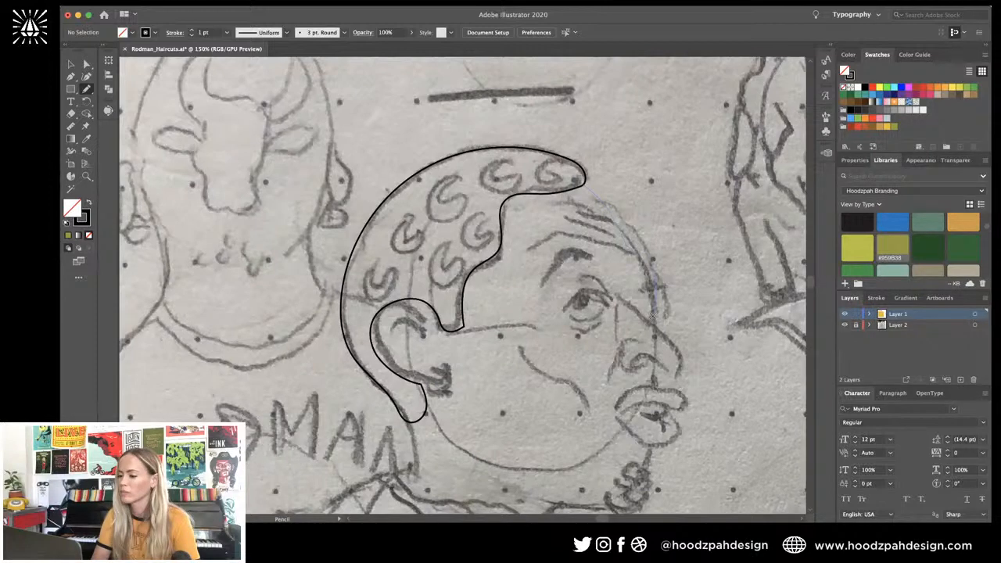
pyautogui.moveTo(579, 180); pyautogui.dragTo(678, 352)
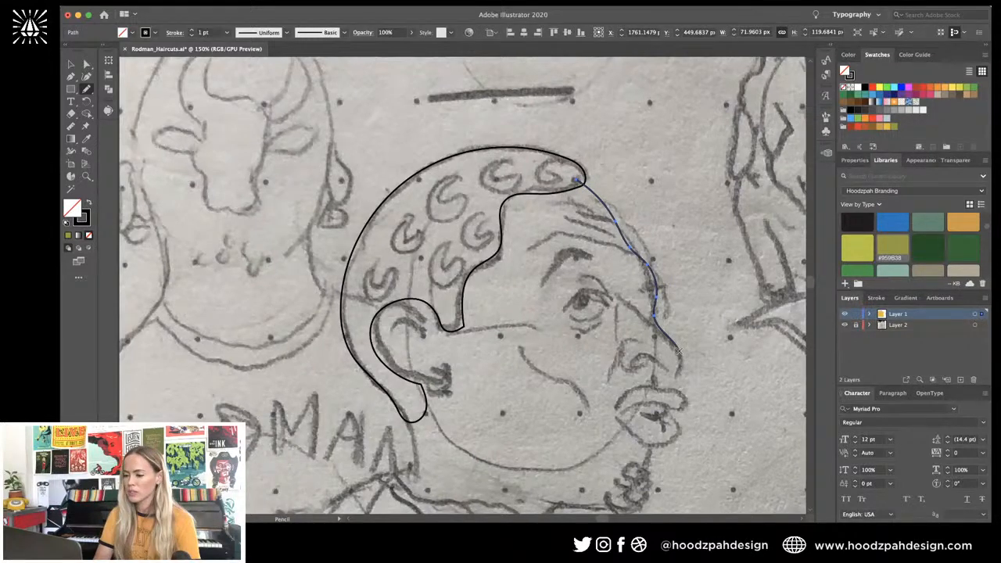
pyautogui.press('super+z')
# Step: Trace the forehead and nose profile of the central head with the Pen tool, from the hair's front tip to the upper lip
pyautogui.press('p')
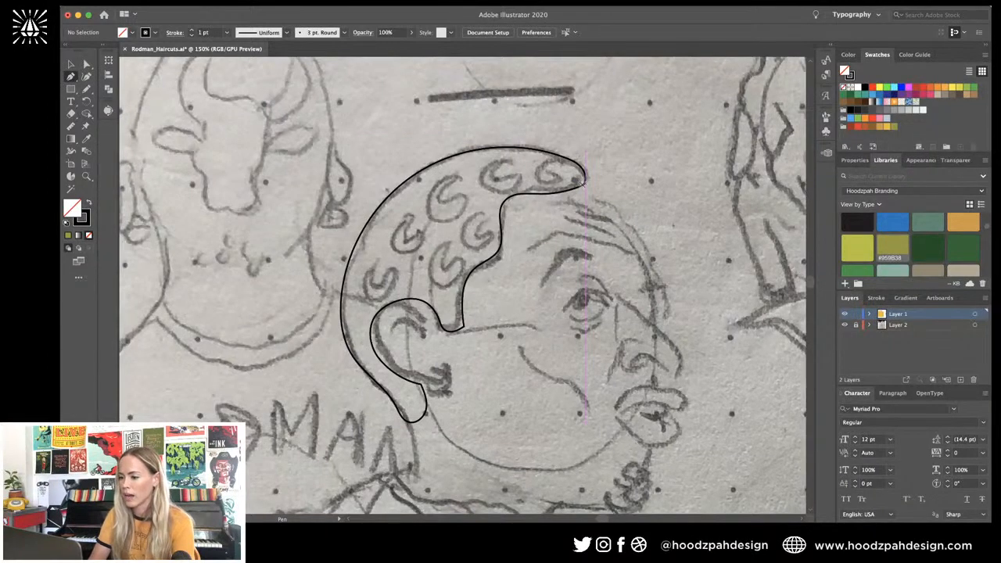
pyautogui.click(584, 182)
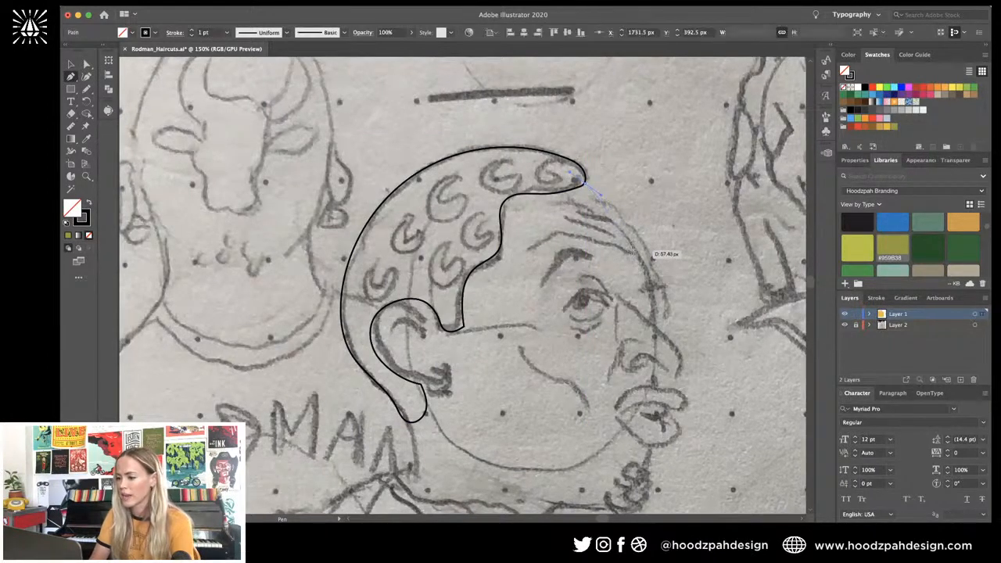
pyautogui.click(664, 297)
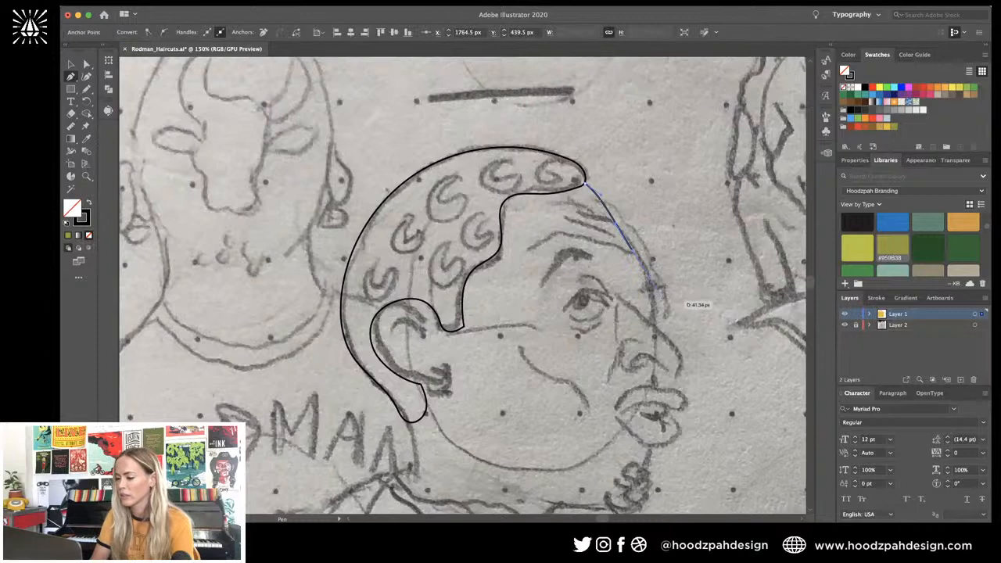
pyautogui.moveTo(654, 325); pyautogui.dragTo(682, 402)
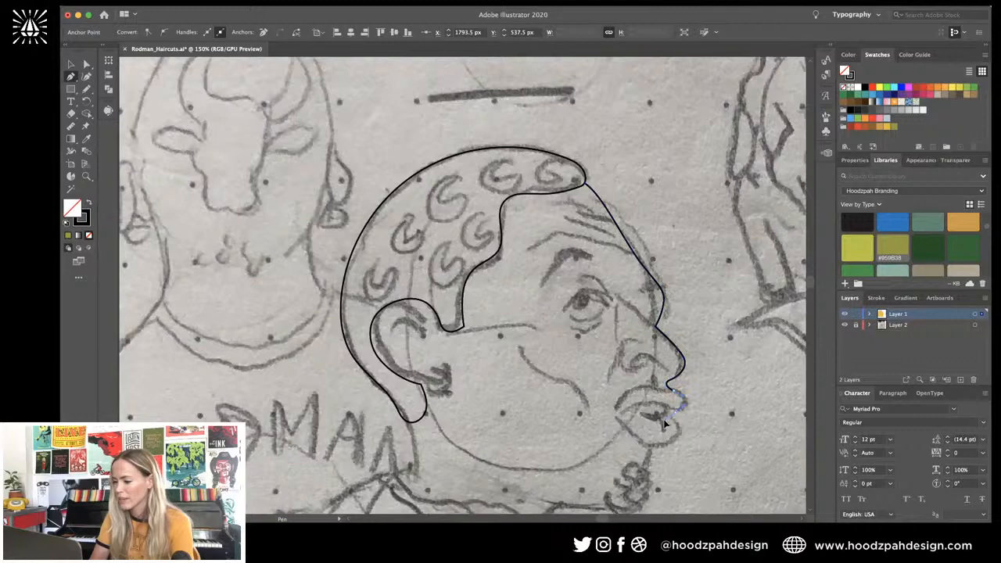
pyautogui.moveTo(674, 410)
pyautogui.mouseDown()
pyautogui.moveTo(665, 419)
pyautogui.moveTo(692, 428)
pyautogui.moveTo(667, 447)
pyautogui.moveTo(685, 427)
pyautogui.moveTo(682, 410)
pyautogui.mouseUp()
# Step: Redraw the curve under the nose and continue the profile path around the upper and lower lips
pyautogui.press('super+equal')
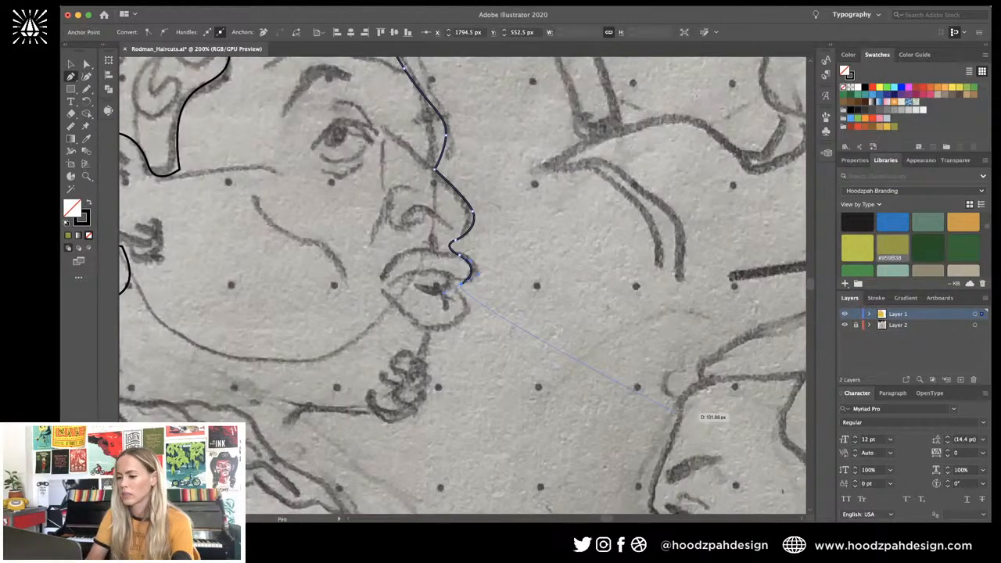
pyautogui.press('super+equal')
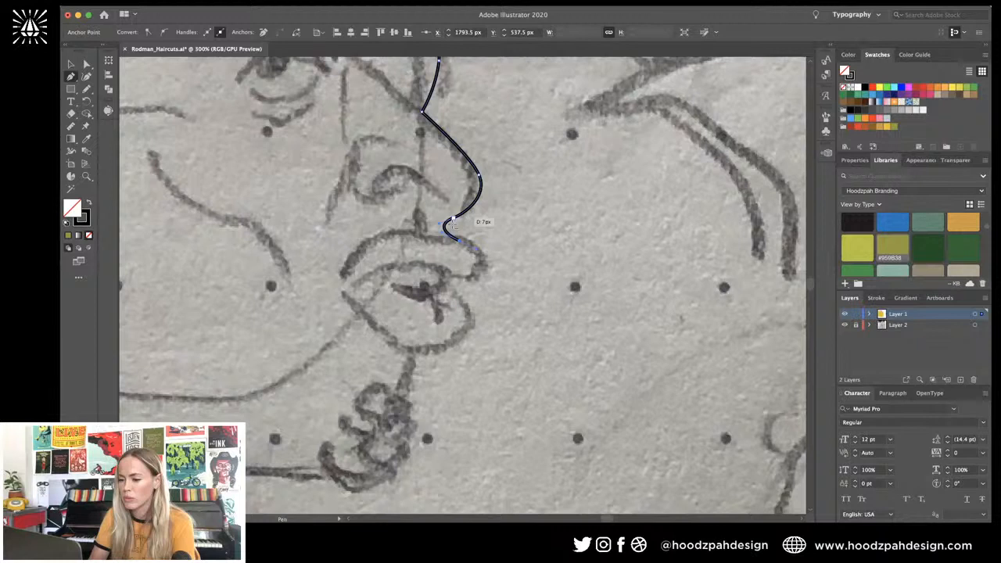
pyautogui.moveTo(453, 224); pyautogui.dragTo(470, 278)
pyautogui.click(456, 237)
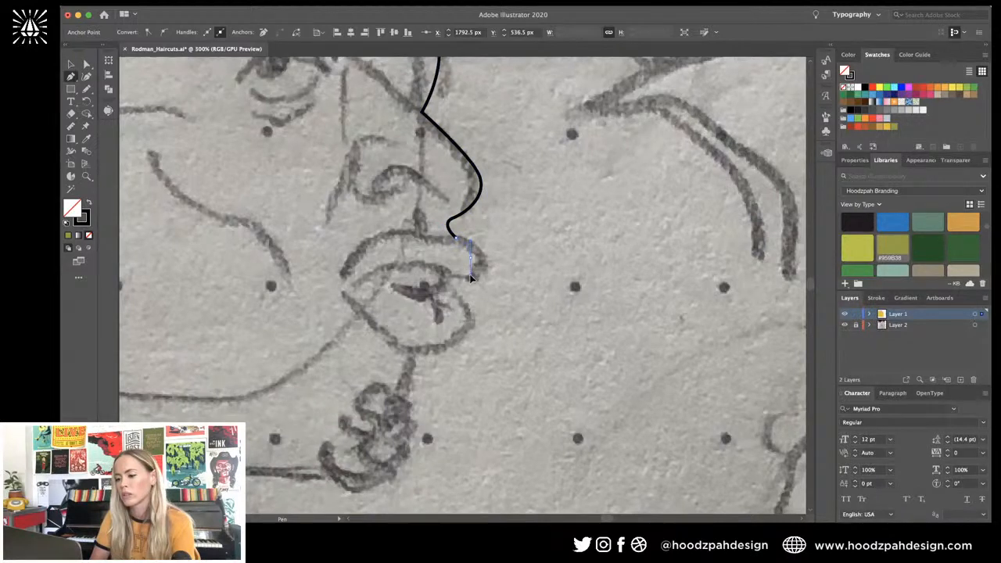
pyautogui.moveTo(448, 286); pyautogui.dragTo(463, 349)
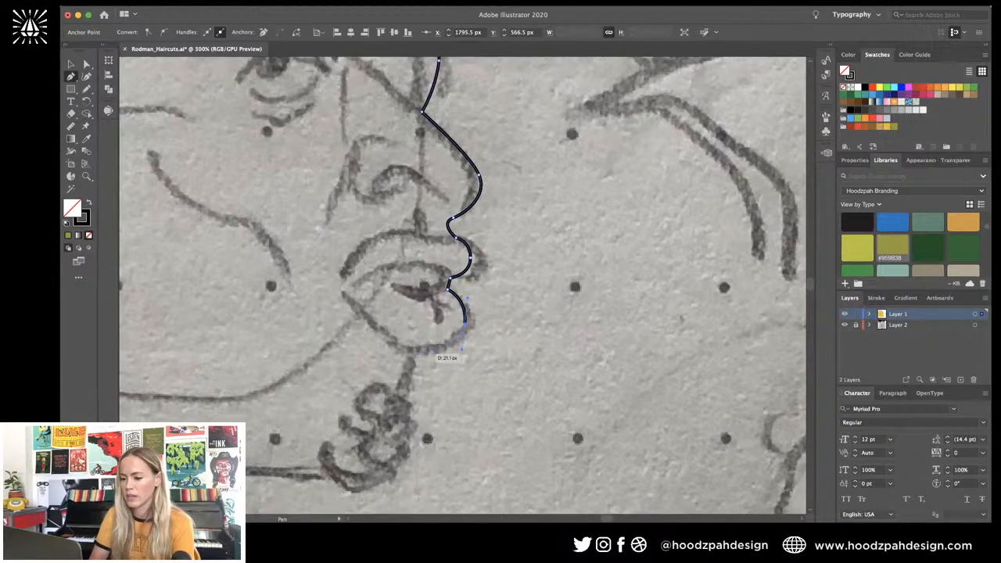
pyautogui.click(415, 355)
# Step: Continue the profile path down the chin beard and back along the underside of the jaw
pyautogui.scroll(-2, 412, 356)
pyautogui.hscroll(-2, 412, 356)
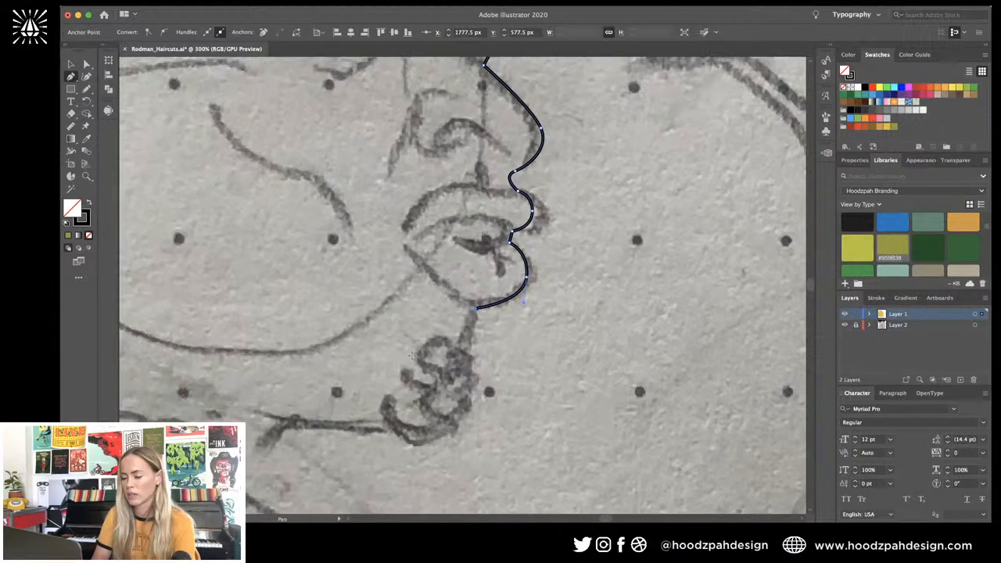
pyautogui.moveTo(424, 414); pyautogui.dragTo(269, 416)
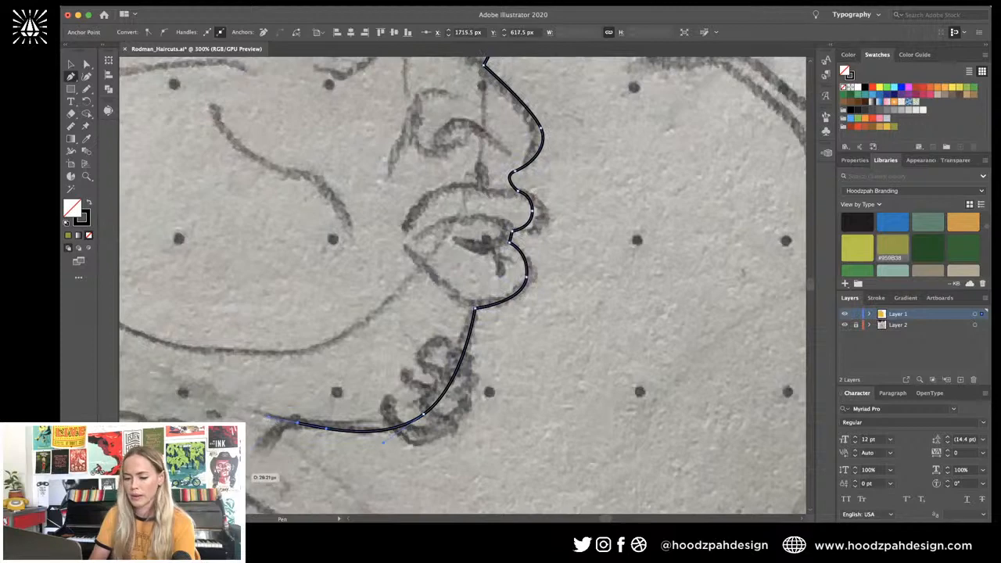
# Step: Extend the path across the base of the neck below the collar and up the back of the neck
pyautogui.press('super+1')
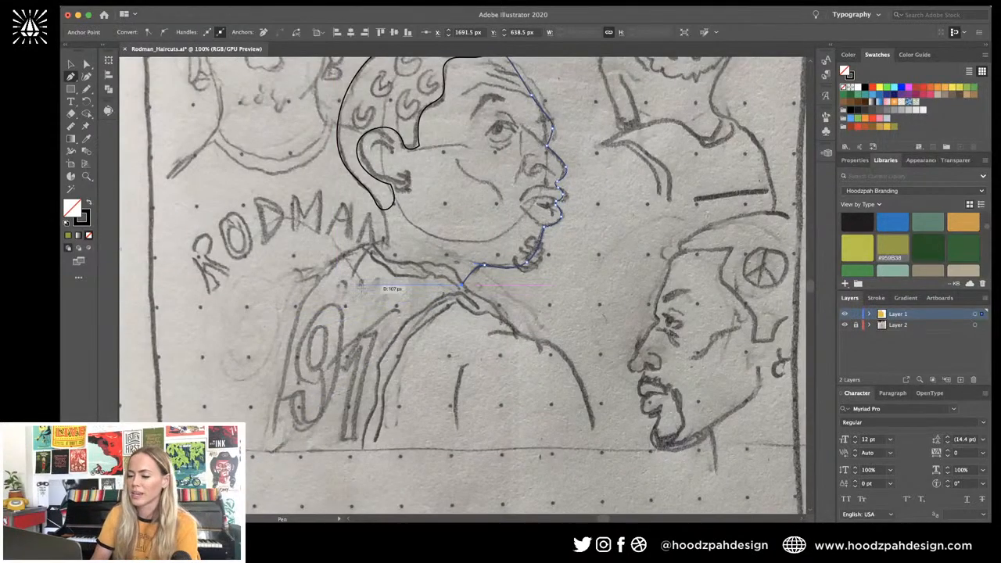
pyautogui.moveTo(361, 288); pyautogui.dragTo(377, 269)
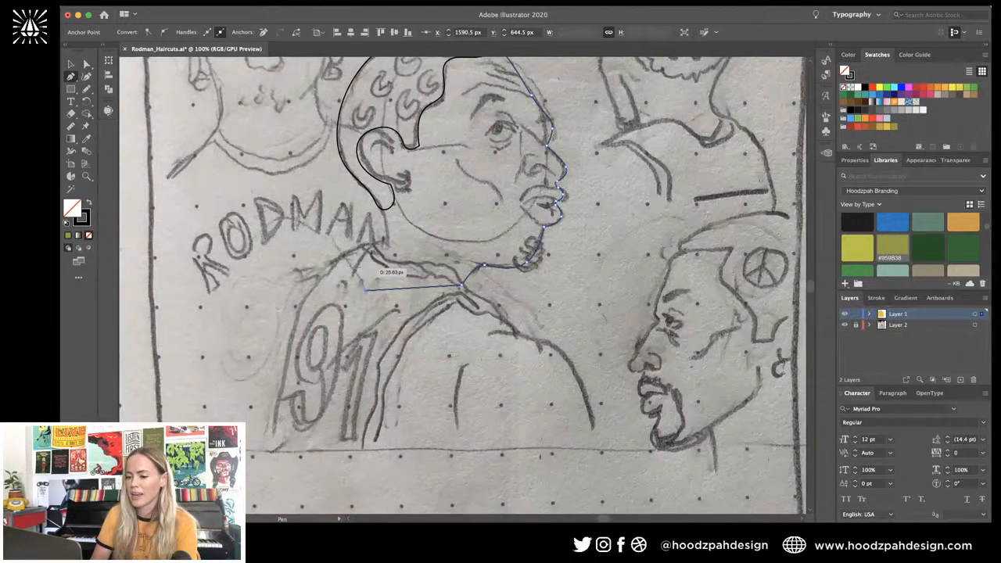
pyautogui.click(356, 249)
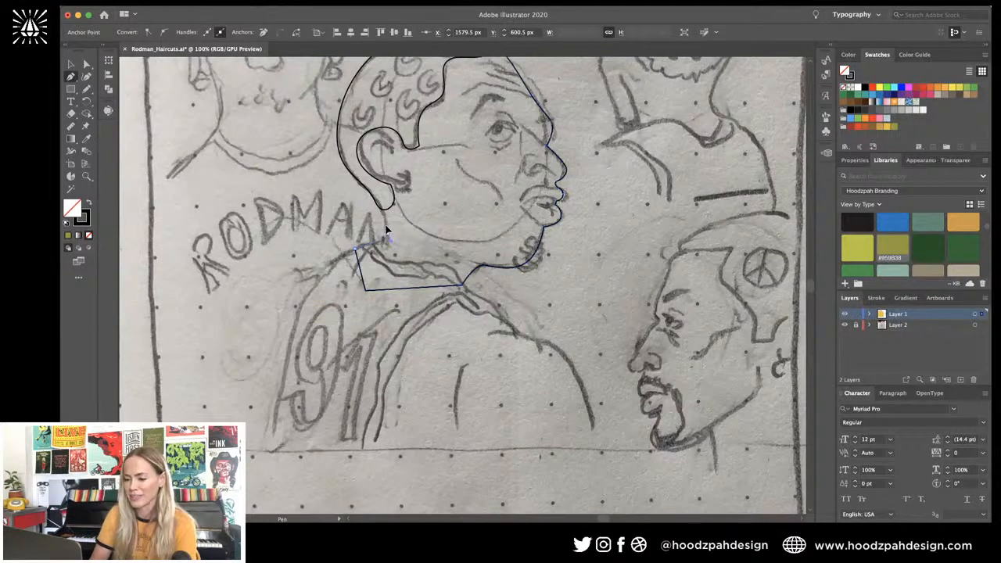
pyautogui.click(388, 233)
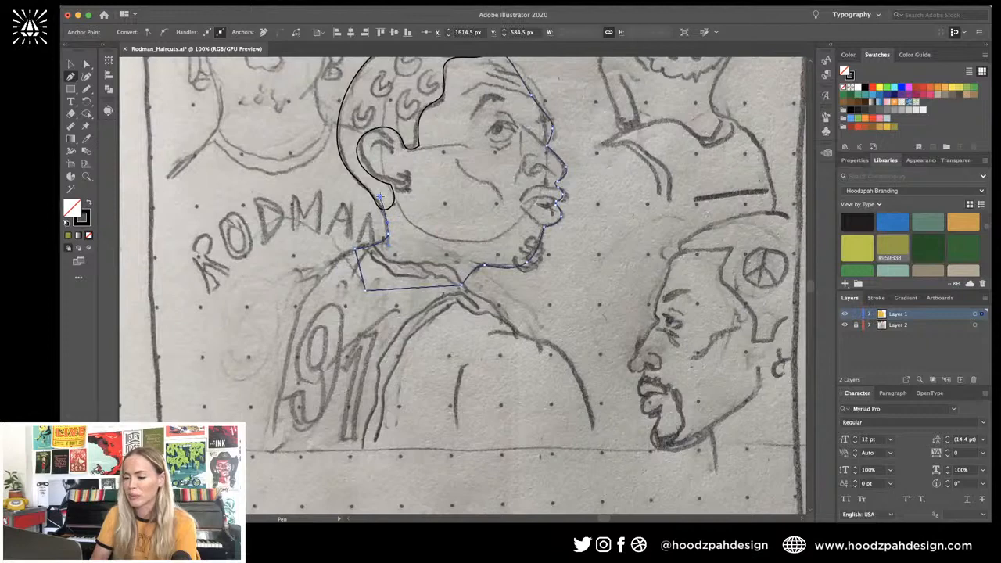
# Step: Run the path up inside the hair shape, close it at the hair's front tip, and deselect the finished head outline
pyautogui.click(380, 197)
pyautogui.click(350, 157)
pyautogui.click(366, 101)
pyautogui.scroll(1, 364, 105)
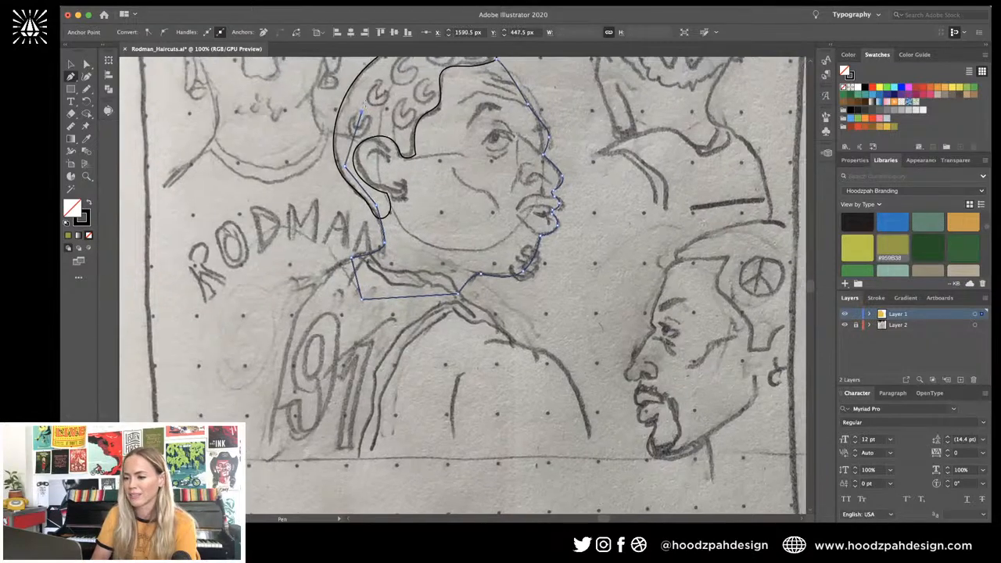
pyautogui.scroll(2, 364, 105)
pyautogui.click(427, 71)
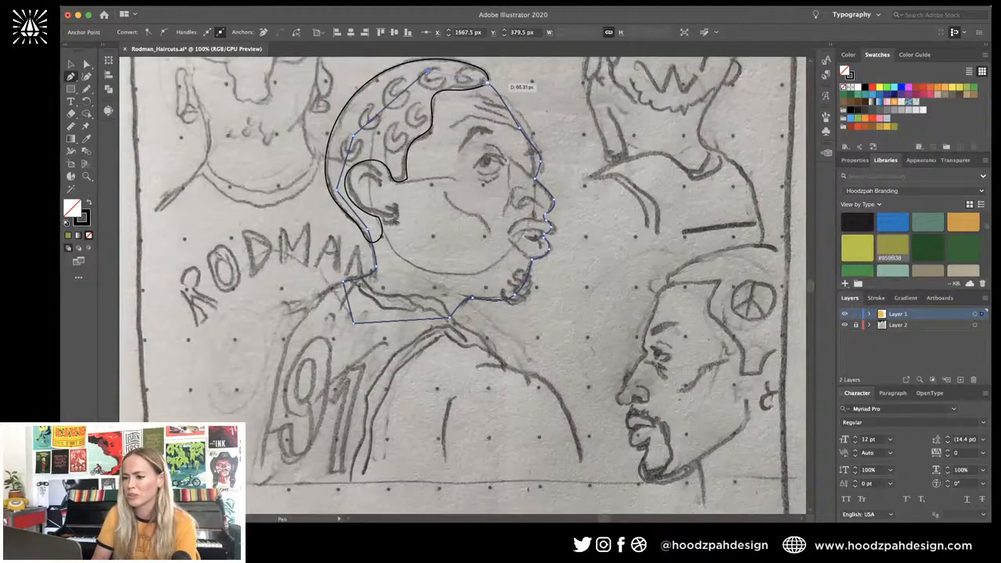
pyautogui.click(486, 83)
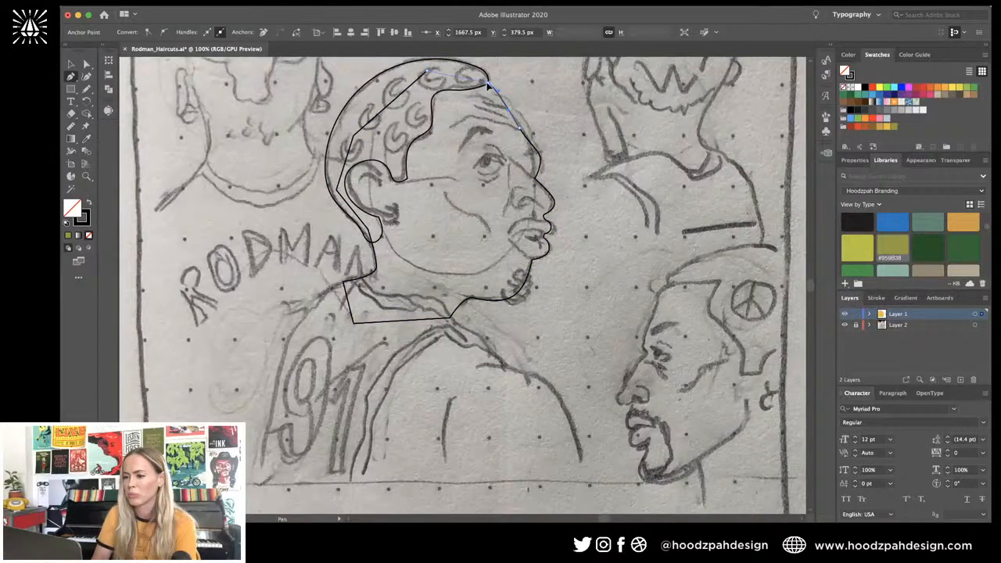
pyautogui.press('v')
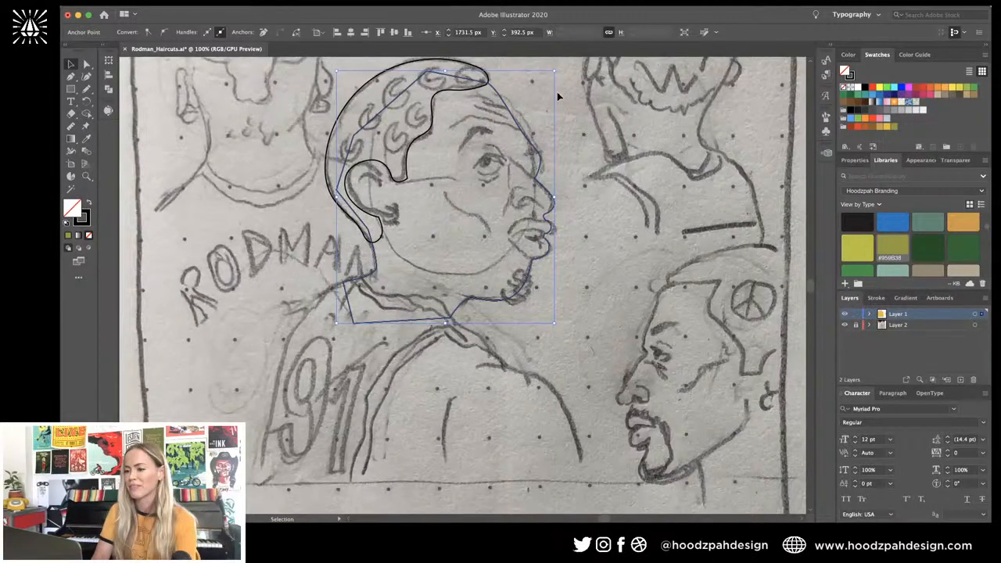
pyautogui.click(557, 92)
# Step: Refine the forehead and brow curve of the head outline by pulling the brow anchor point inward
pyautogui.press('super+plus')
pyautogui.scroll(3, 565, 100)
pyautogui.press('a')
pyautogui.click(529, 161)
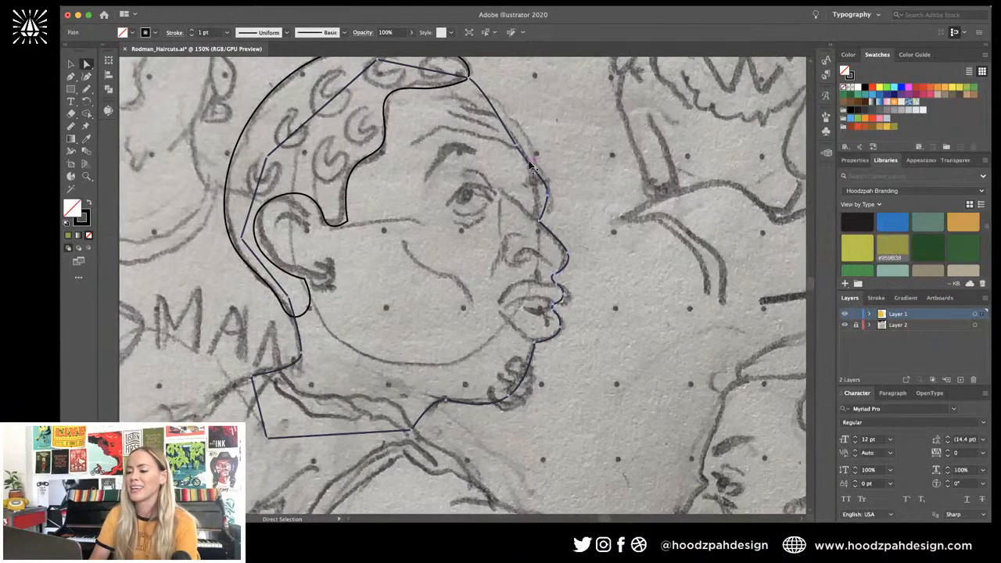
pyautogui.moveTo(530, 164); pyautogui.dragTo(510, 135)
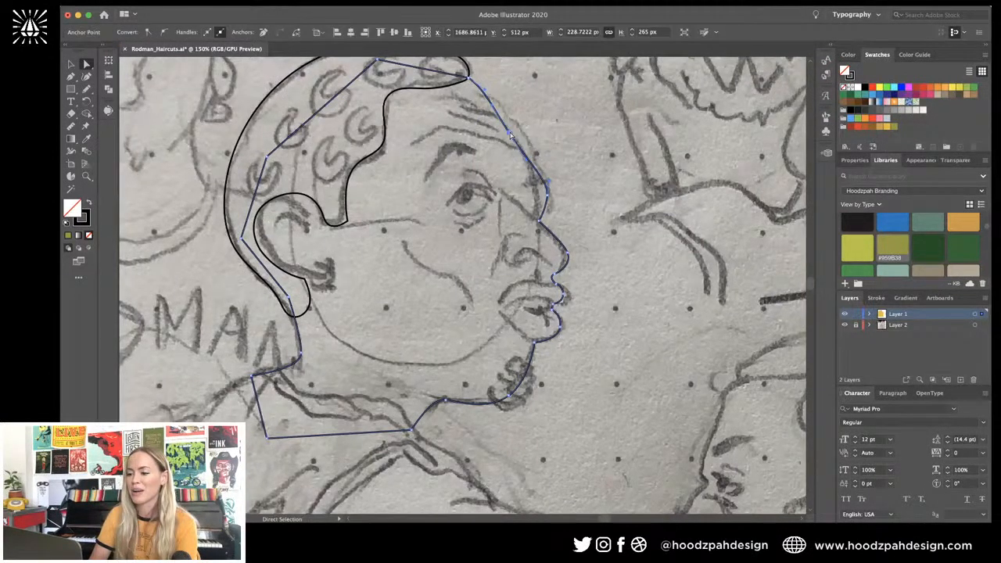
pyautogui.moveTo(547, 186); pyautogui.dragTo(536, 186)
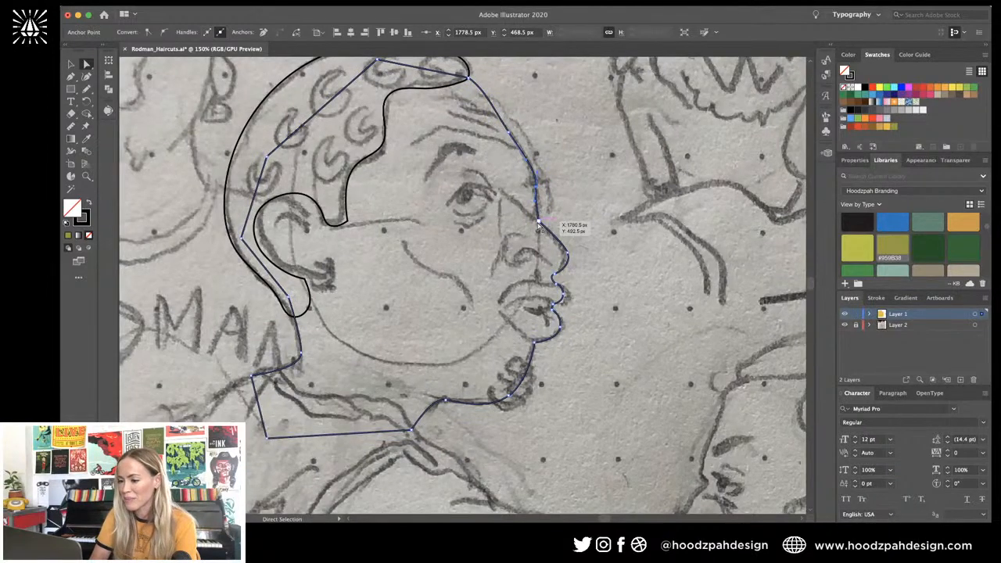
# Step: Move the nose bridge anchor point slightly inward and up, and deselect the outline
pyautogui.moveTo(539, 225); pyautogui.dragTo(533, 220)
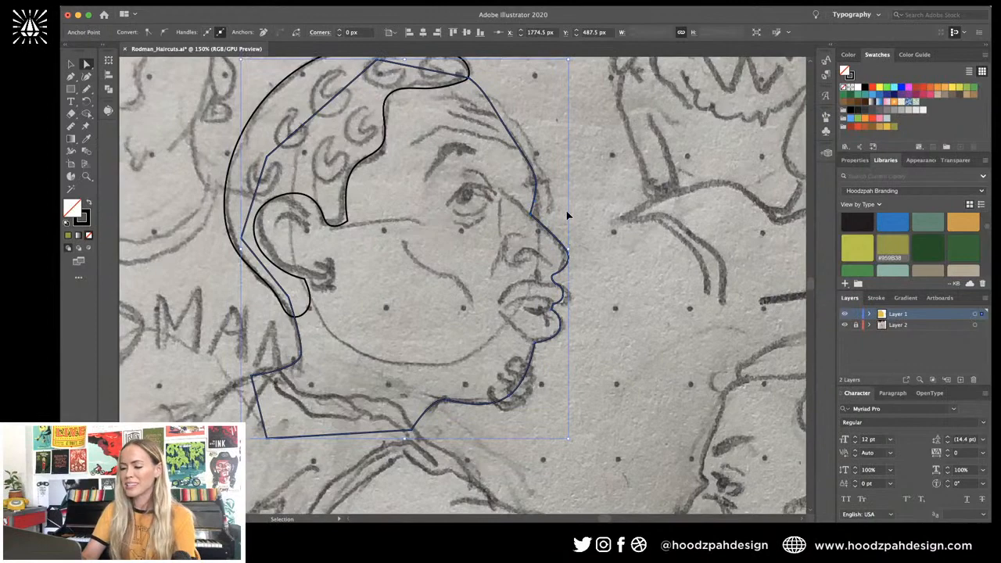
pyautogui.press('super+equal')
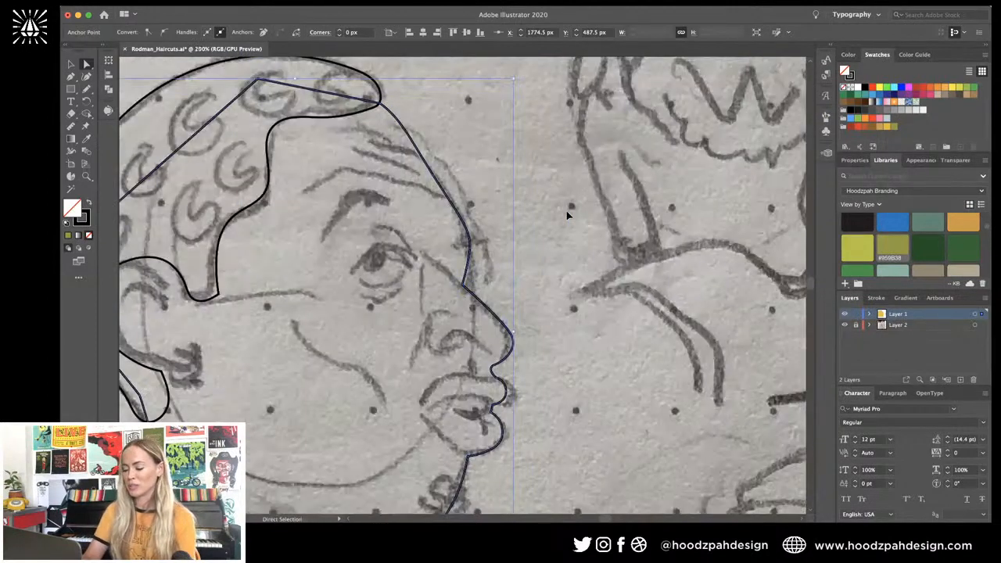
pyautogui.press('super+equal')
pyautogui.moveTo(467, 282); pyautogui.dragTo(465, 267)
pyautogui.click(524, 279)
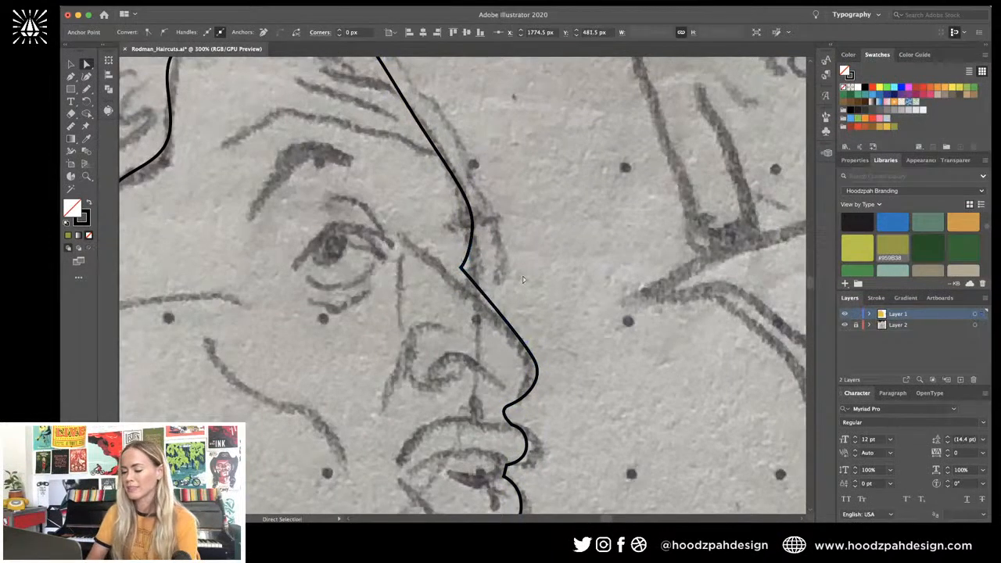
# Step: Shift the anchor points at the base and tip of the nose slightly inward and up, and deselect the outline
pyautogui.press('super+minus')
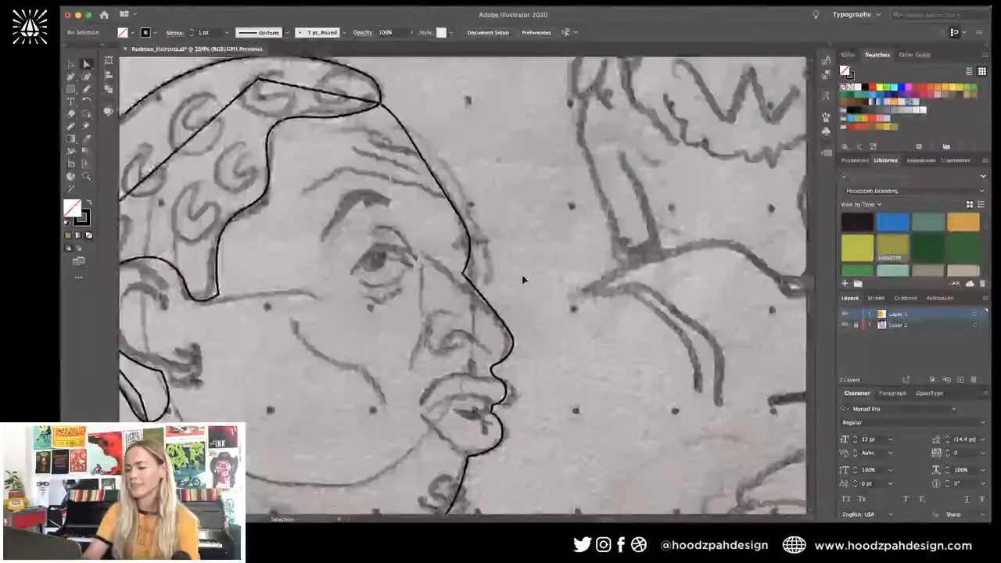
pyautogui.press('super+equal')
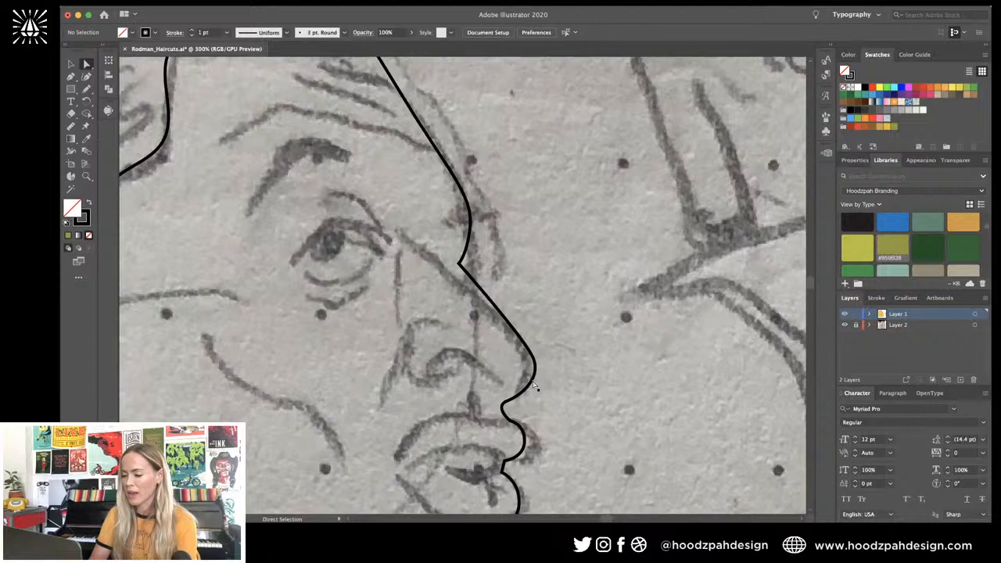
pyautogui.click(509, 400)
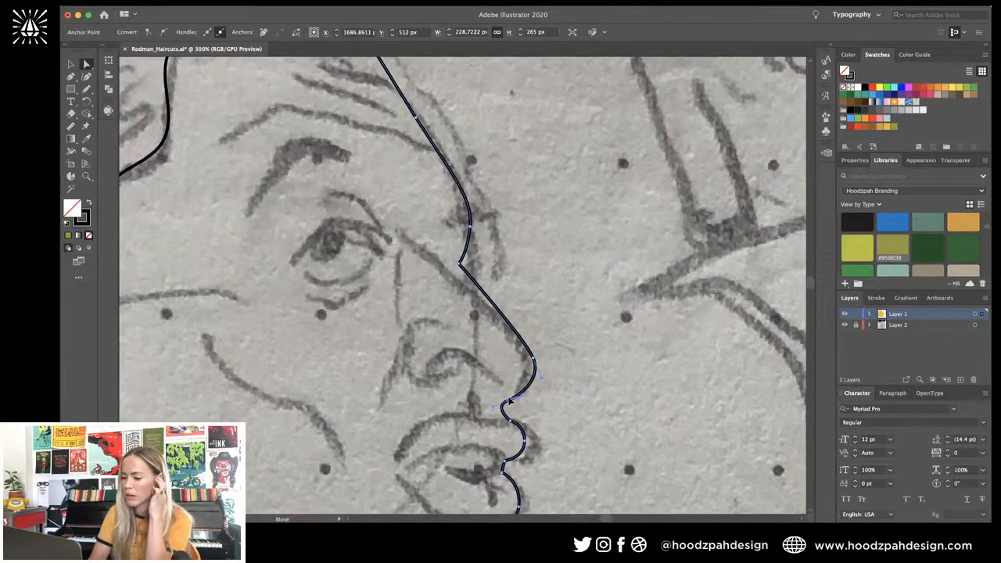
pyautogui.moveTo(510, 400); pyautogui.dragTo(501, 395)
pyautogui.moveTo(534, 358); pyautogui.dragTo(528, 346)
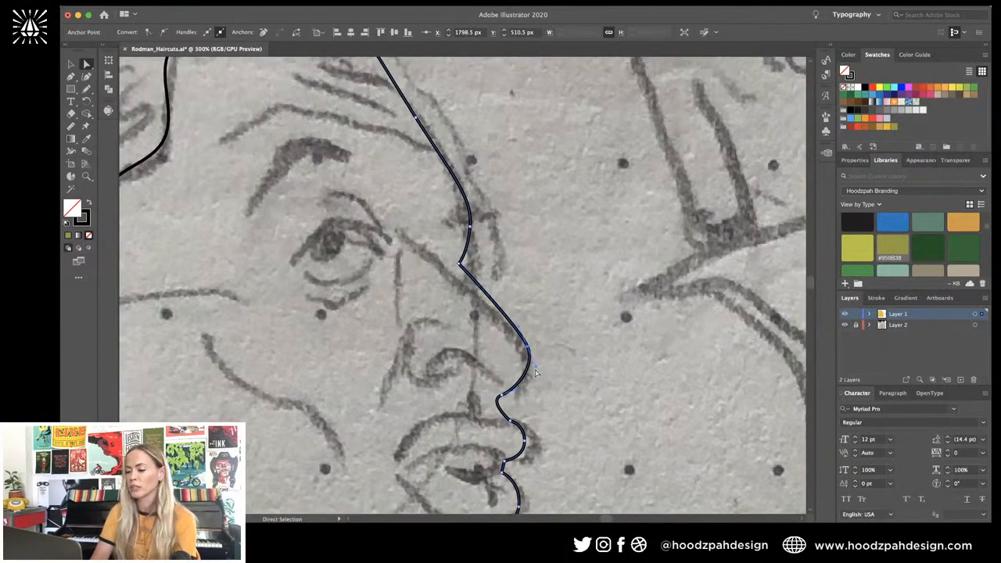
pyautogui.press('super+minus')
pyautogui.press('super+minus')
pyautogui.click(536, 373)
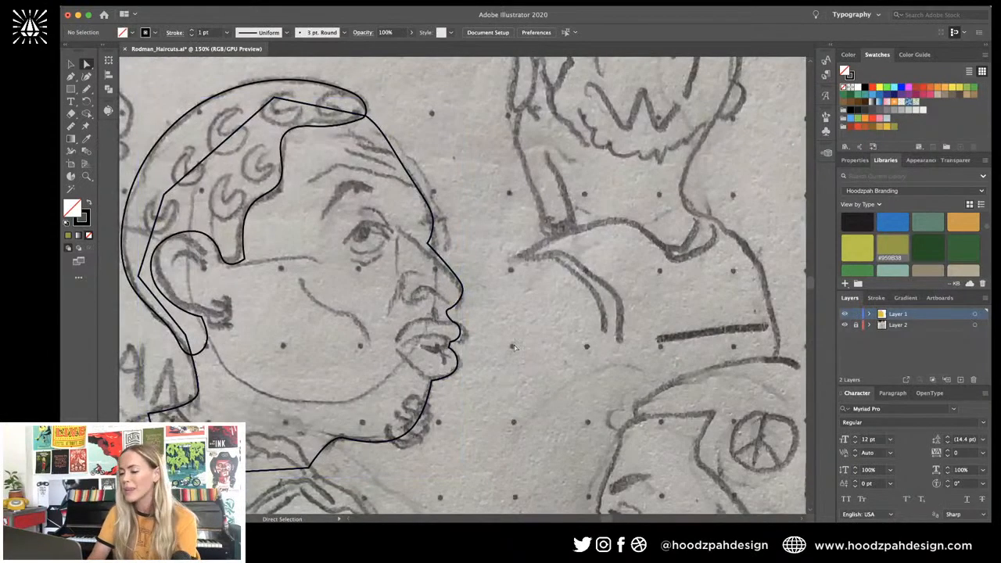
pyautogui.press('v')
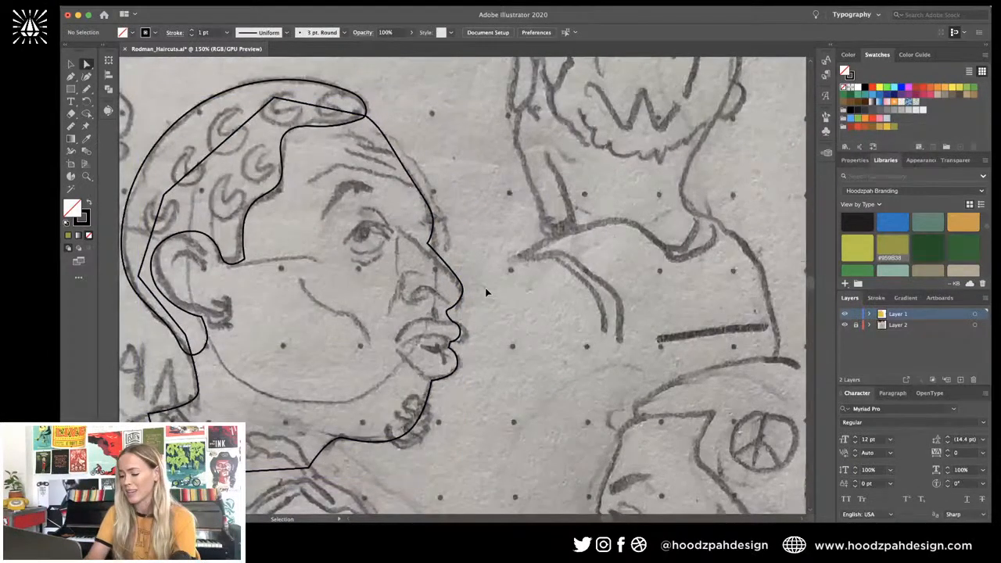
# Step: Examine the traced nose, lips, chin and overall head outline against the underlying sketch, both close up and as a whole
pyautogui.press('super+plus')
pyautogui.press('super+plus')
pyautogui.press('super+plus')
pyautogui.press('a')
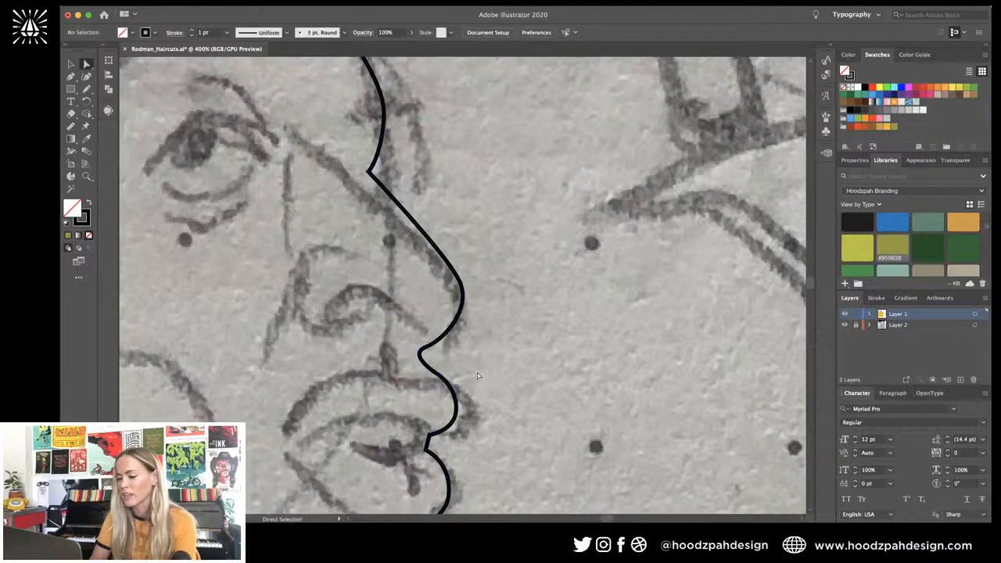
pyautogui.press('super+minus')
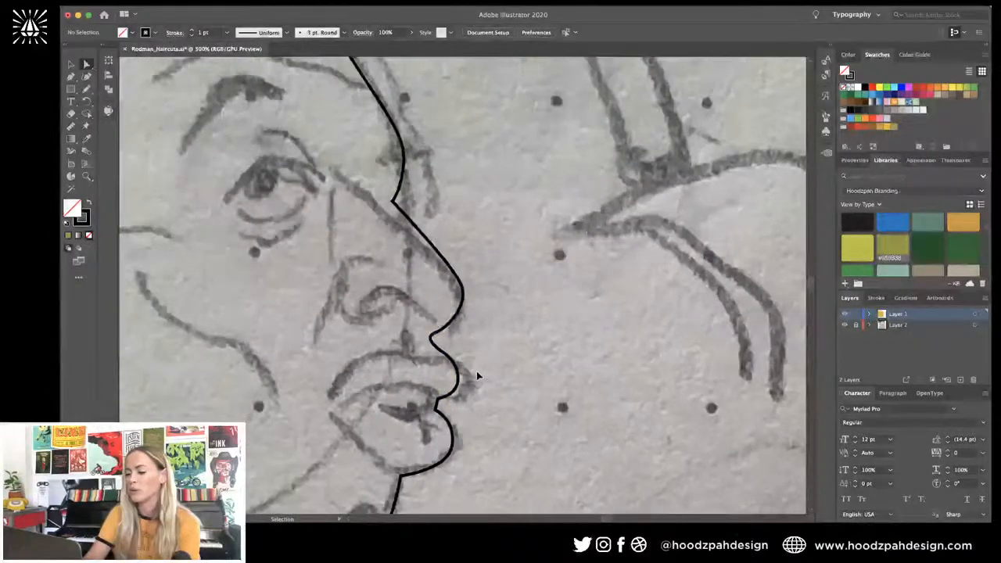
pyautogui.press('super+minus')
pyautogui.press('super+minus')
pyautogui.press('super+minus')
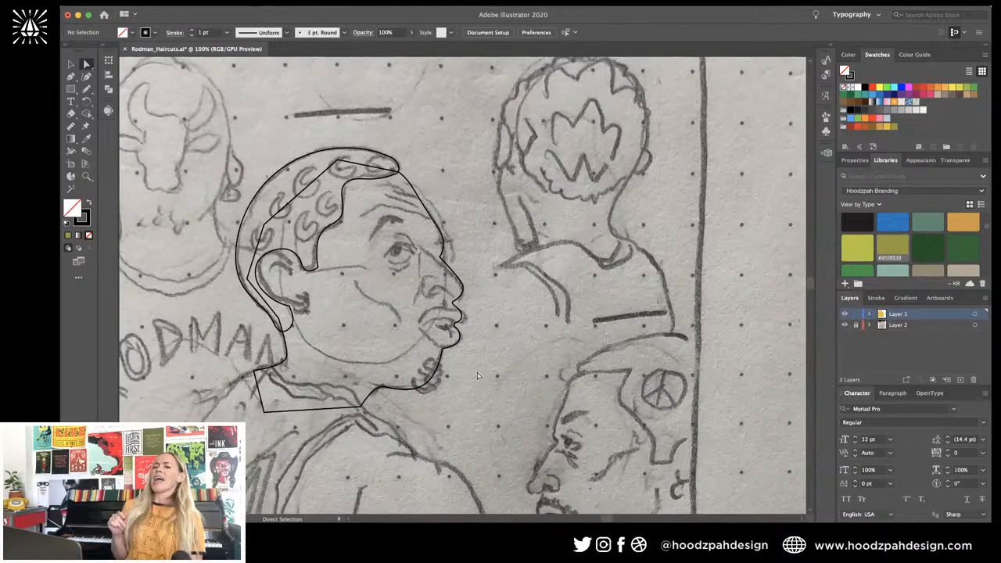
pyautogui.press('v')
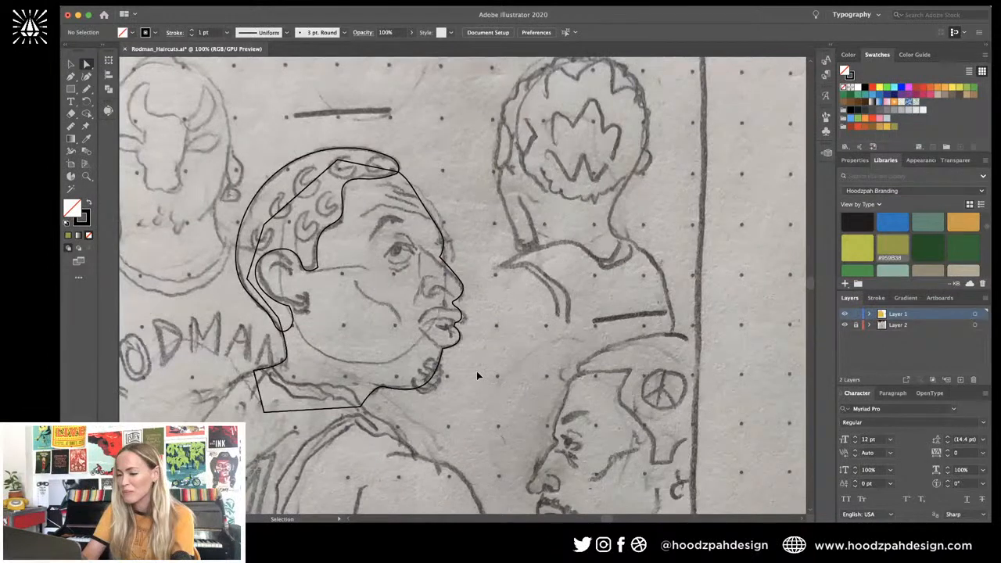
pyautogui.press('super+equal')
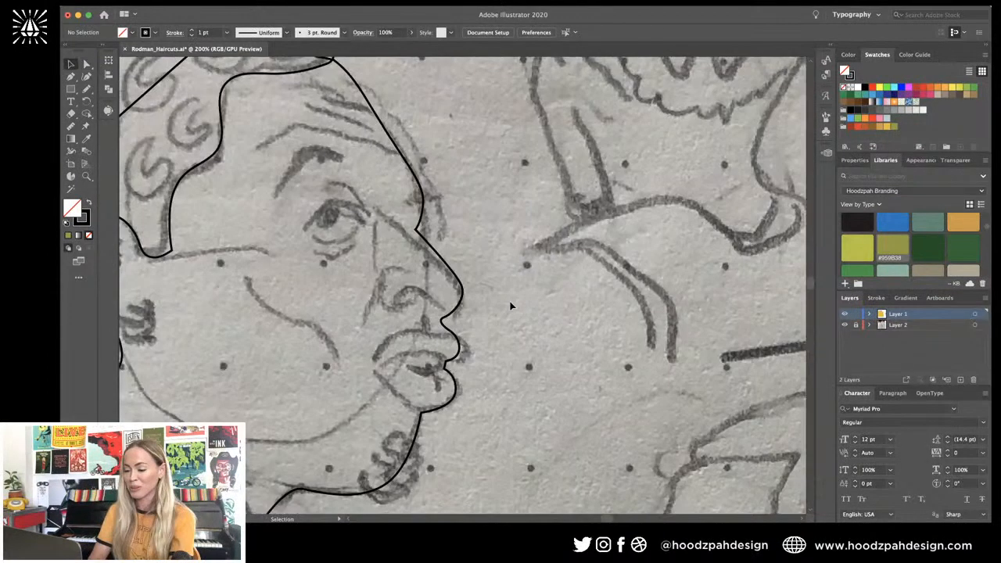
pyautogui.press('super+minus')
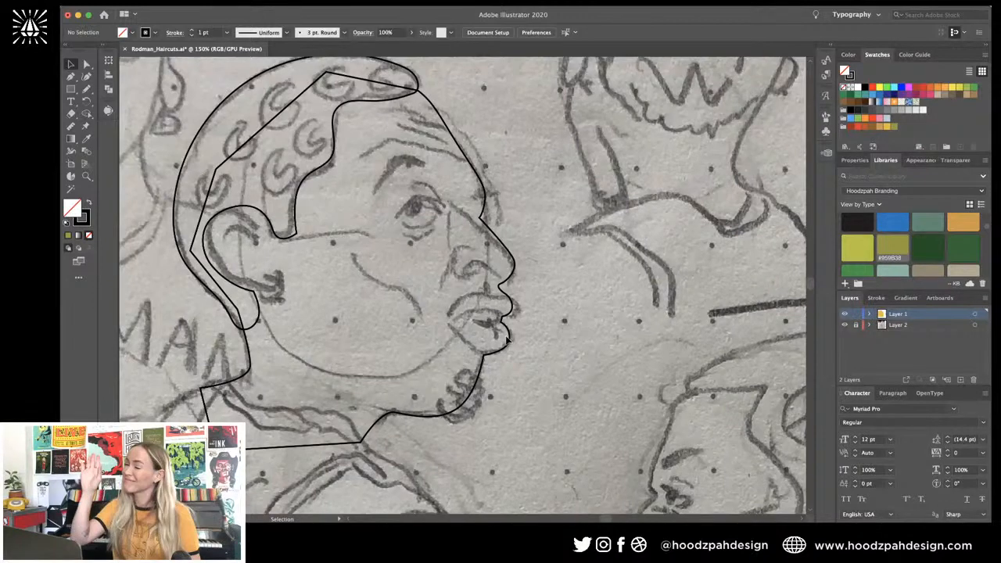
pyautogui.scroll(1, 507, 338)
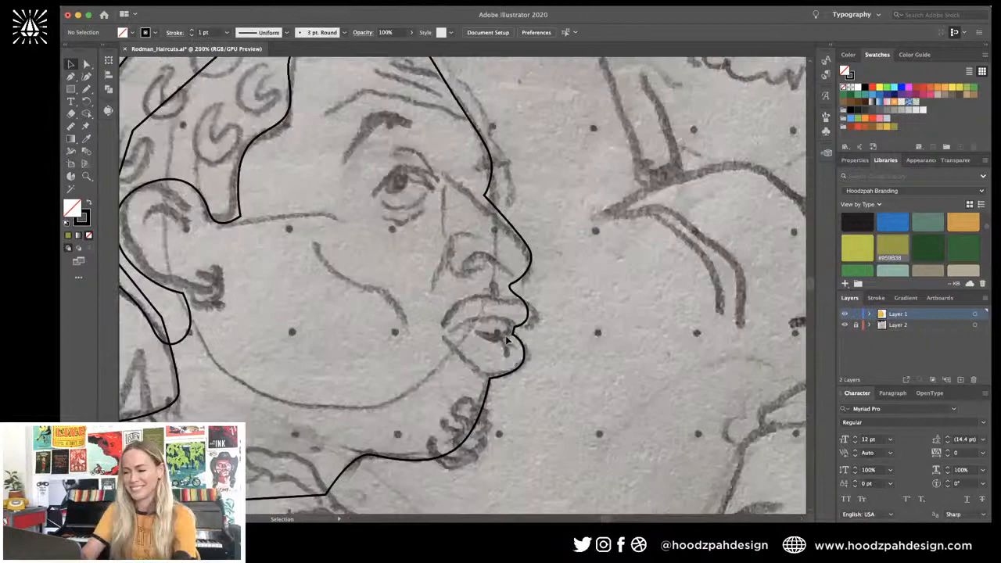
pyautogui.scroll(-1, 507, 338)
pyautogui.scroll(1, 538, 350)
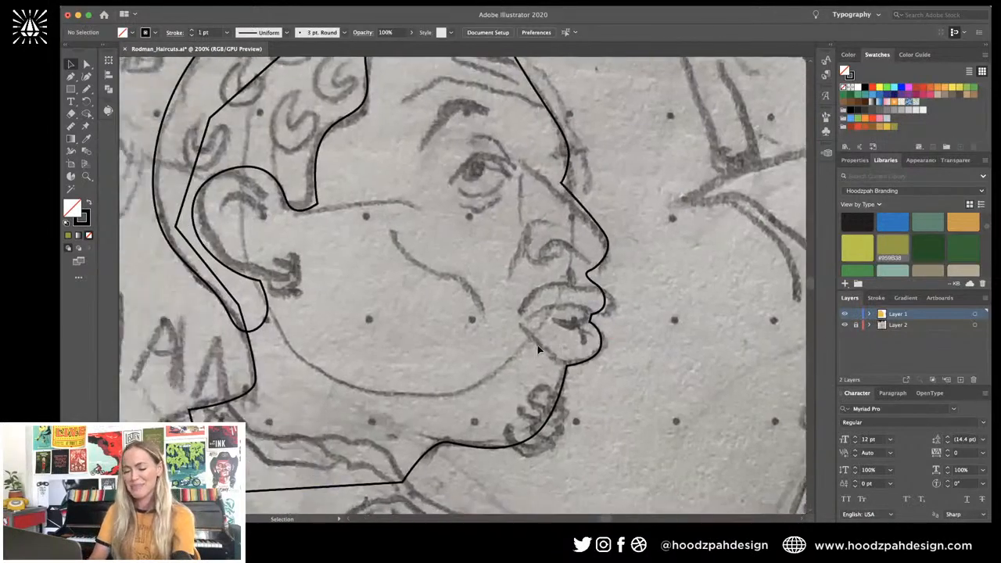
pyautogui.hscroll(-1, 539, 349)
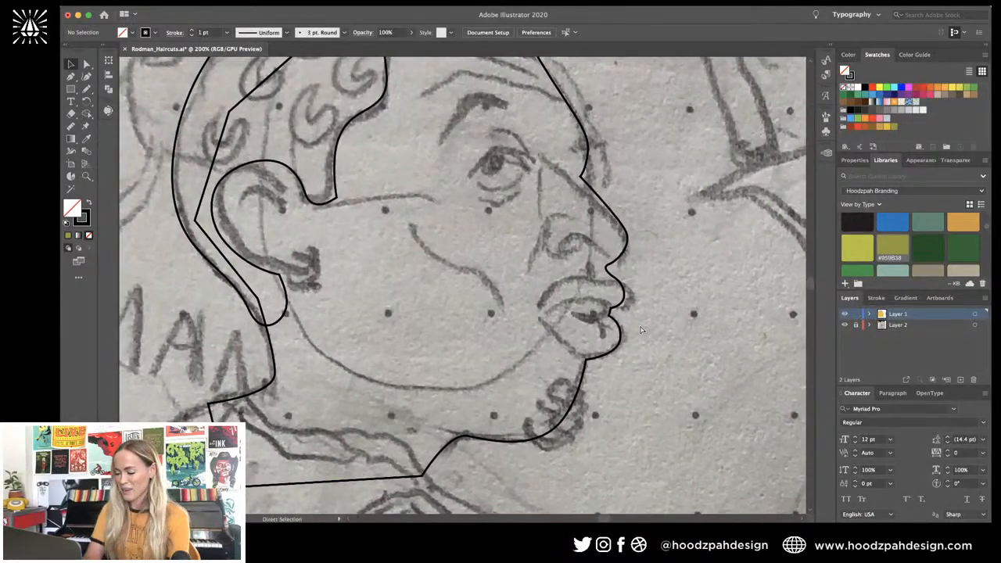
# Step: Trace the nostril with the Pen tool, running from under the nose tip over the nostril and curling back inside as a loop
pyautogui.scroll(2, 640, 330)
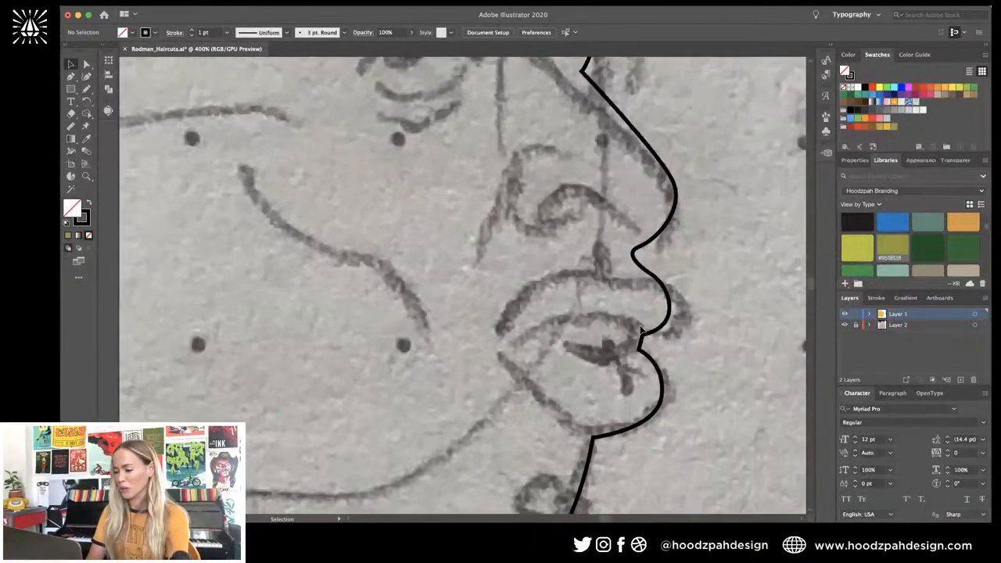
pyautogui.hscroll(1, 640, 330)
pyautogui.press('p')
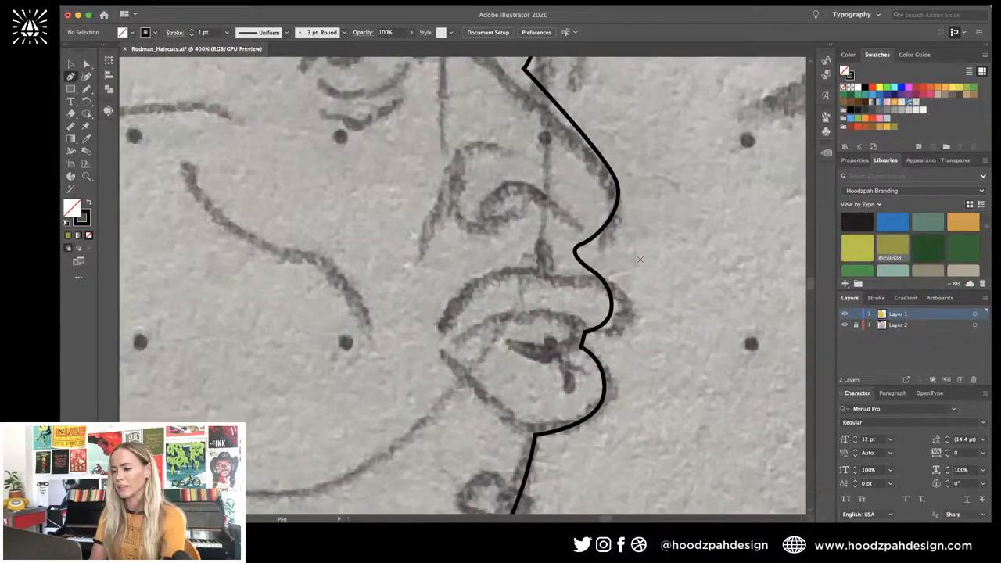
pyautogui.scroll(2, 639, 259)
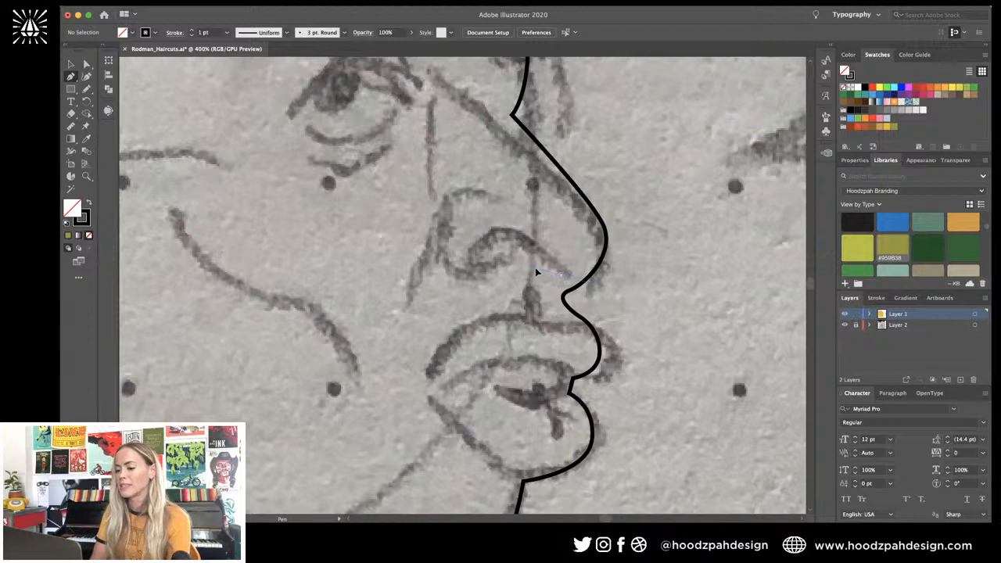
pyautogui.moveTo(562, 275); pyautogui.dragTo(538, 268)
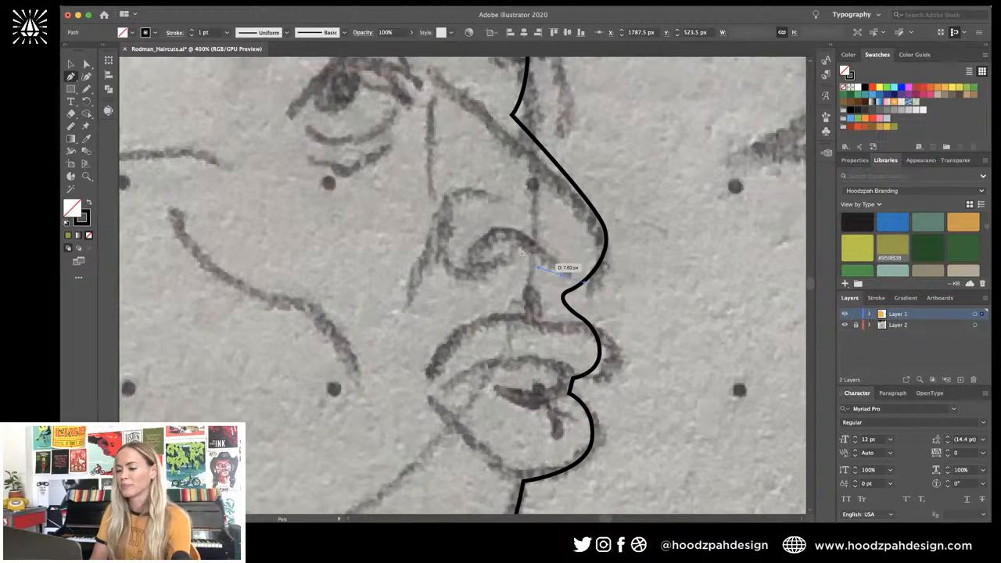
pyautogui.moveTo(497, 236); pyautogui.dragTo(506, 271)
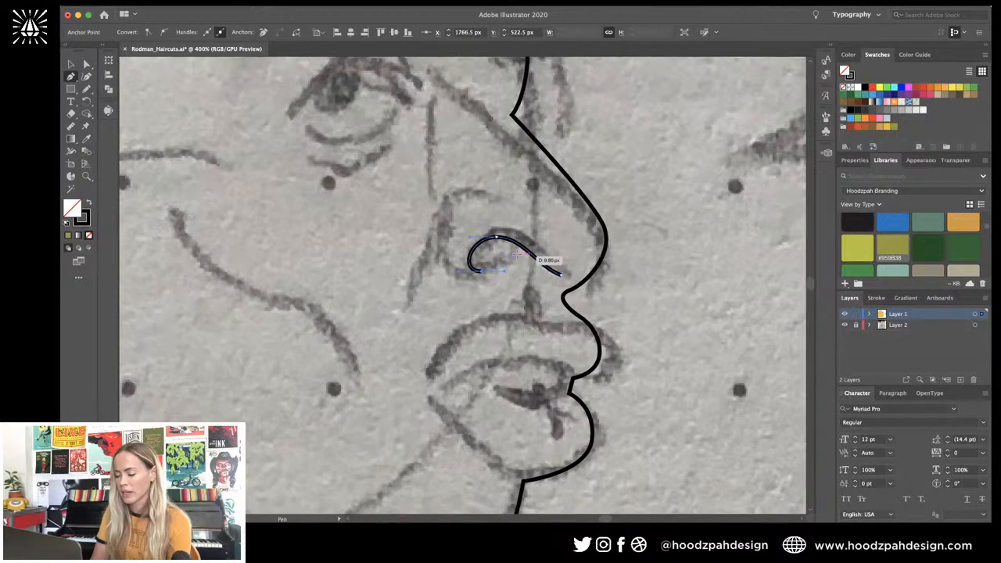
pyautogui.click(517, 255)
# Step: Move the end point of the nostril curl onto its upper line so the loop meets it, and deselect the path
pyautogui.press('super+equal')
pyautogui.press('a')
pyautogui.moveTo(456, 285); pyautogui.dragTo(470, 272)
pyautogui.click(613, 296)
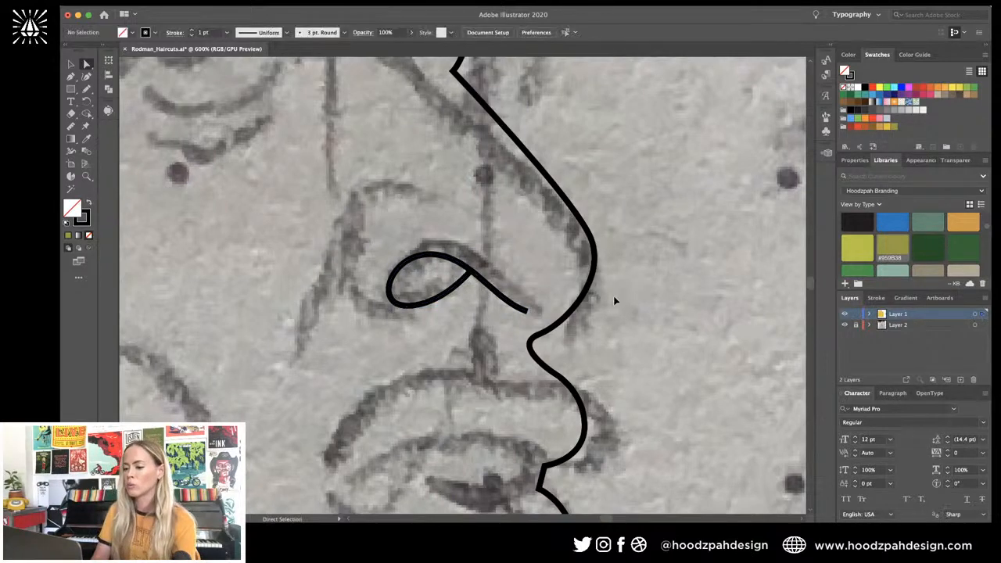
# Step: Trace the nose wing with a curved Pen path from above the nostril, around its outer side, to just beneath it
pyautogui.press('super+minus')
pyautogui.press('super+minus')
pyautogui.press('super+minus')
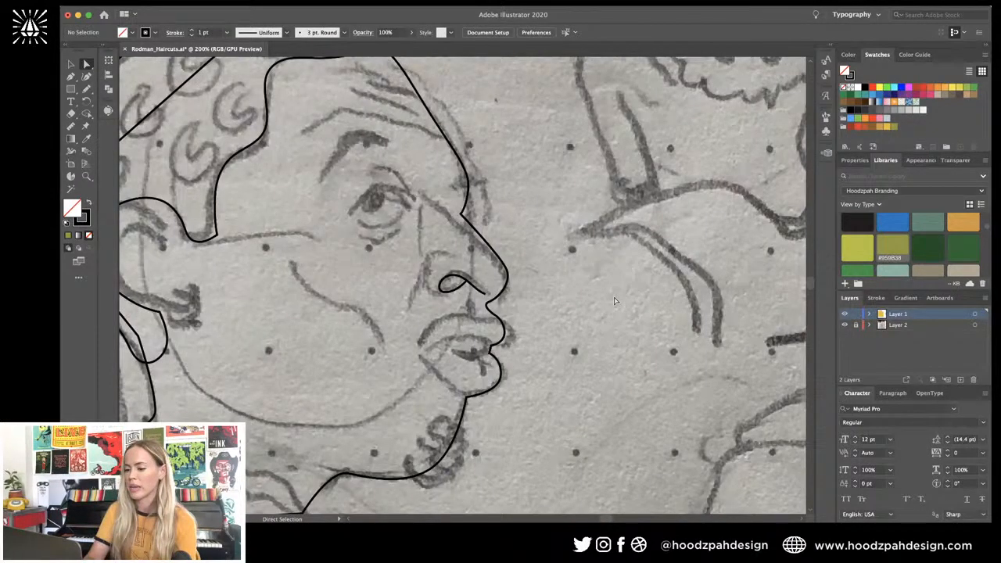
pyautogui.press('super+equal')
pyautogui.press('super+equal')
pyautogui.press('p')
pyautogui.moveTo(433, 221); pyautogui.dragTo(384, 219)
pyautogui.moveTo(383, 300); pyautogui.dragTo(392, 311)
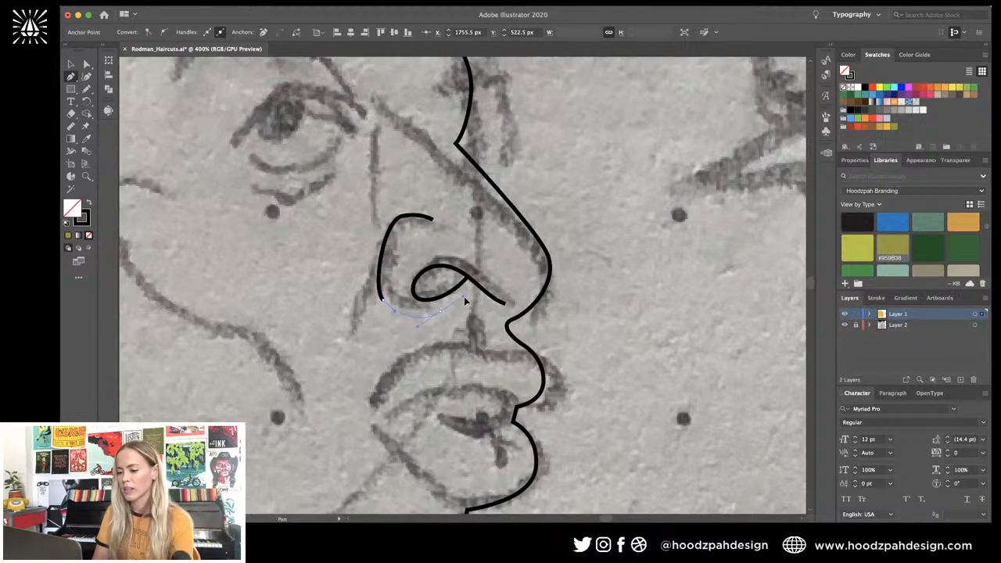
pyautogui.moveTo(463, 296); pyautogui.dragTo(463, 299)
# Step: Adjust the direction handle at the lower corner of the nose wing to round its base, and deselect the path
pyautogui.press('a')
pyautogui.moveTo(395, 311); pyautogui.dragTo(395, 317)
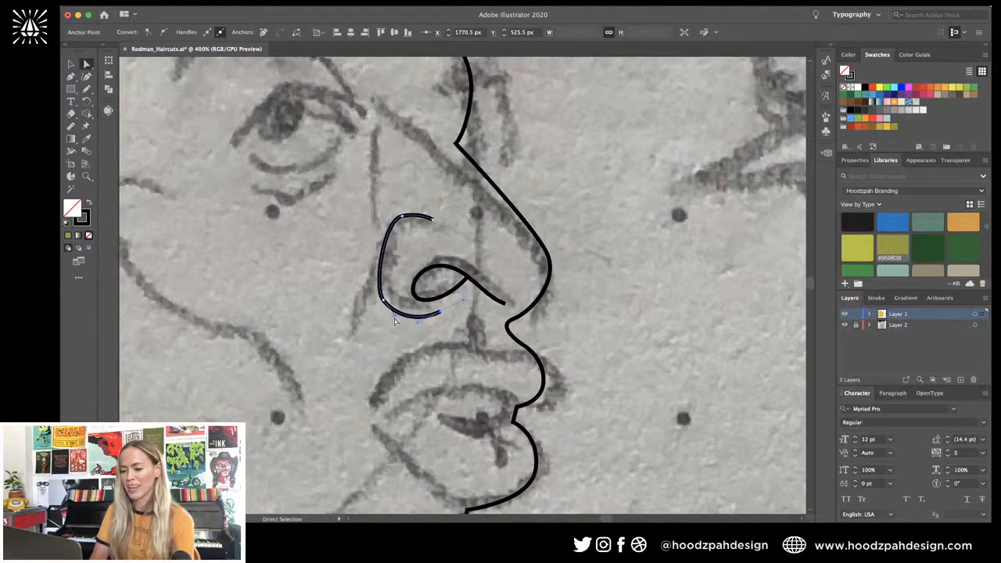
pyautogui.press('v')
pyautogui.click(576, 224)
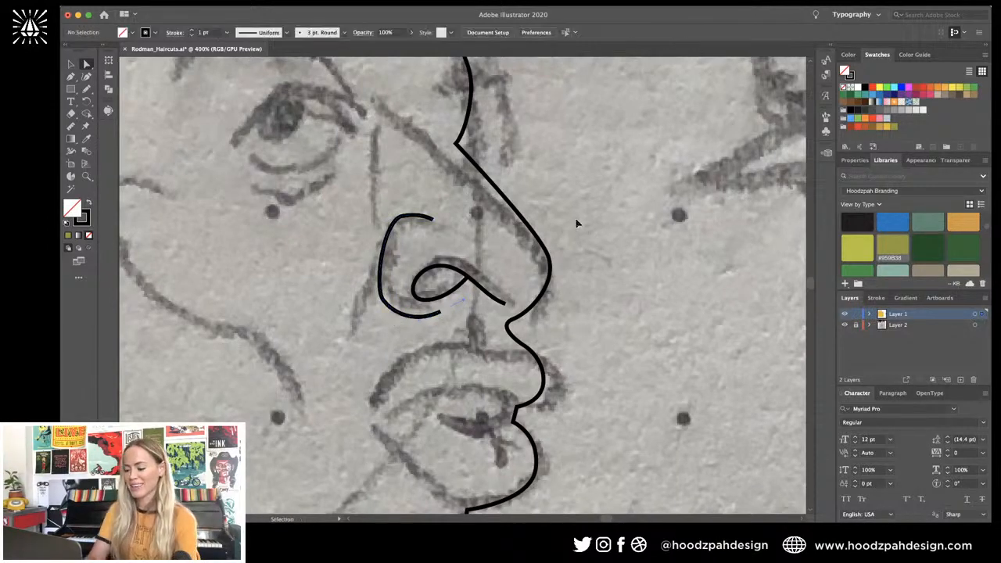
# Step: Trace the upper eyelid with a curved Pen path from the outer corner of the eye to the inner corner
pyautogui.press('super+minus')
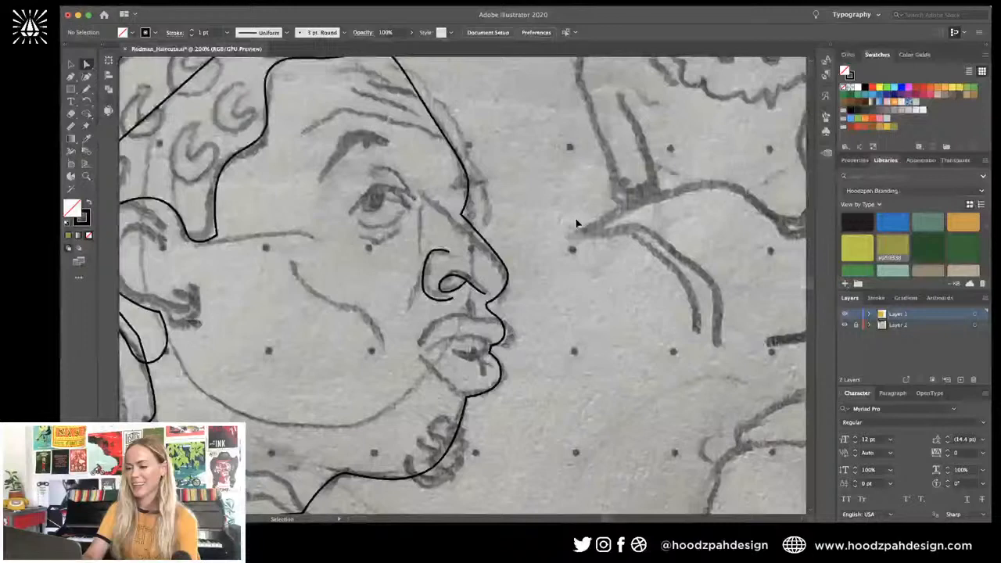
pyautogui.press('super+equal')
pyautogui.press('p')
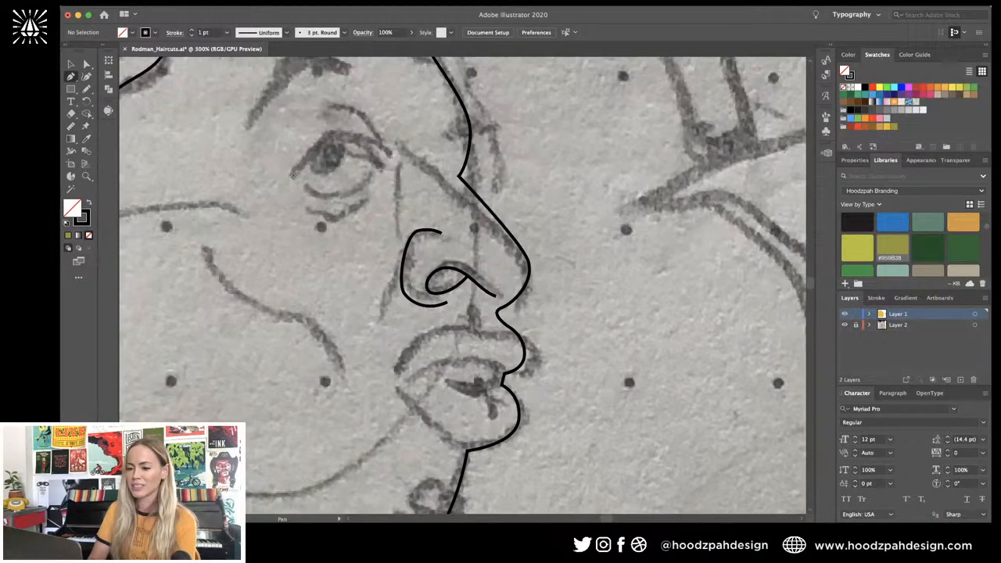
pyautogui.click(293, 177)
pyautogui.moveTo(360, 133); pyautogui.dragTo(388, 153)
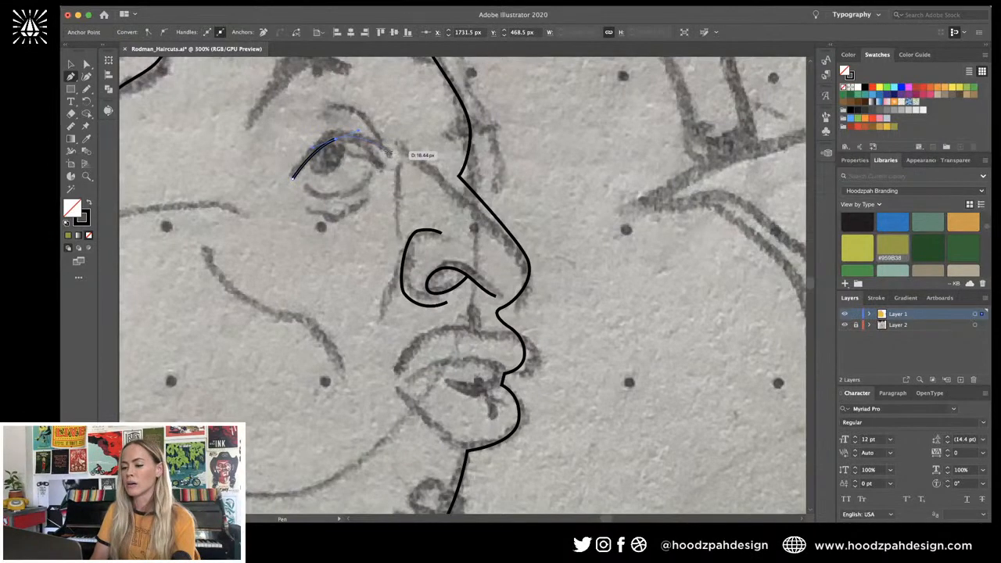
pyautogui.click(391, 153)
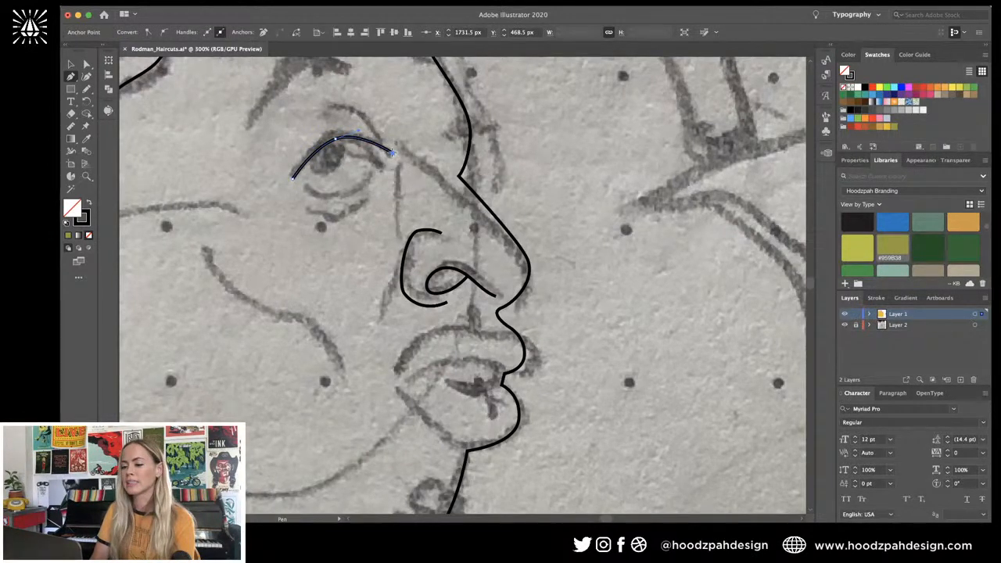
# Step: Continue the eyelid path from the inner corner back along the crease above the eye, and deselect it
pyautogui.moveTo(336, 106); pyautogui.dragTo(314, 108)
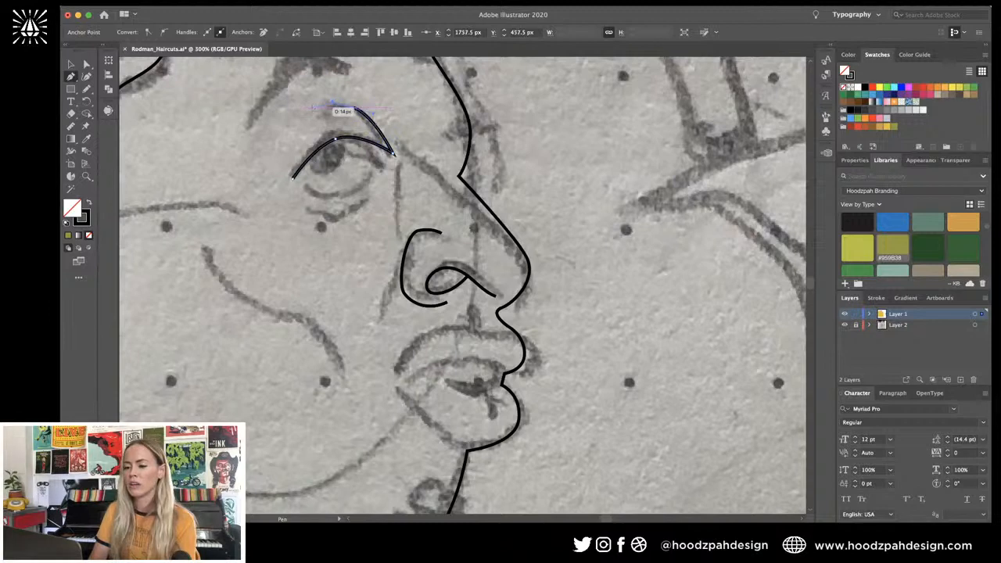
pyautogui.click(312, 107)
pyautogui.press('a')
pyautogui.click(376, 96)
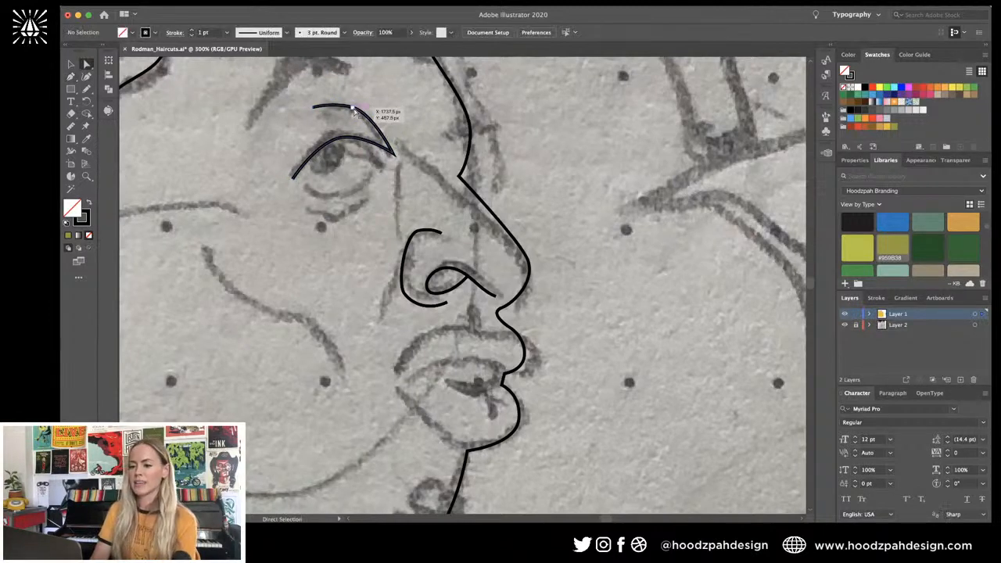
# Step: Lengthen the direction handle of the eyelid crease's middle anchor toward the nose for a fuller curve, and deselect the path
pyautogui.click(353, 109)
pyautogui.press('super+equal')
pyautogui.press('super+equal')
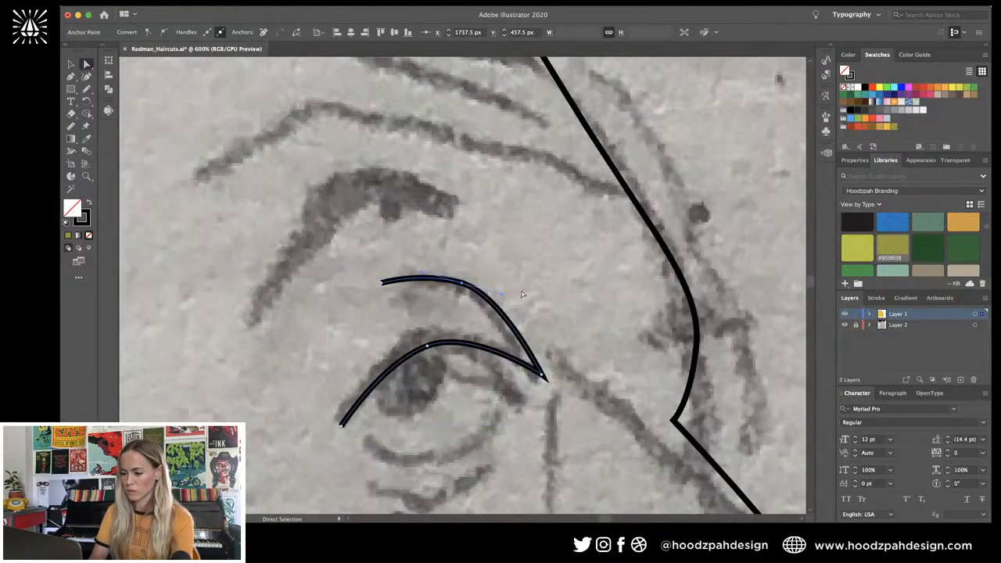
pyautogui.click(543, 377)
pyautogui.moveTo(503, 295); pyautogui.dragTo(529, 303)
pyautogui.click(537, 308)
# Step: Draw a circle with the Ellipse tool over the sketched iris and nudge it into position beneath the upper eyelid
pyautogui.scroll(-2, 490, 350)
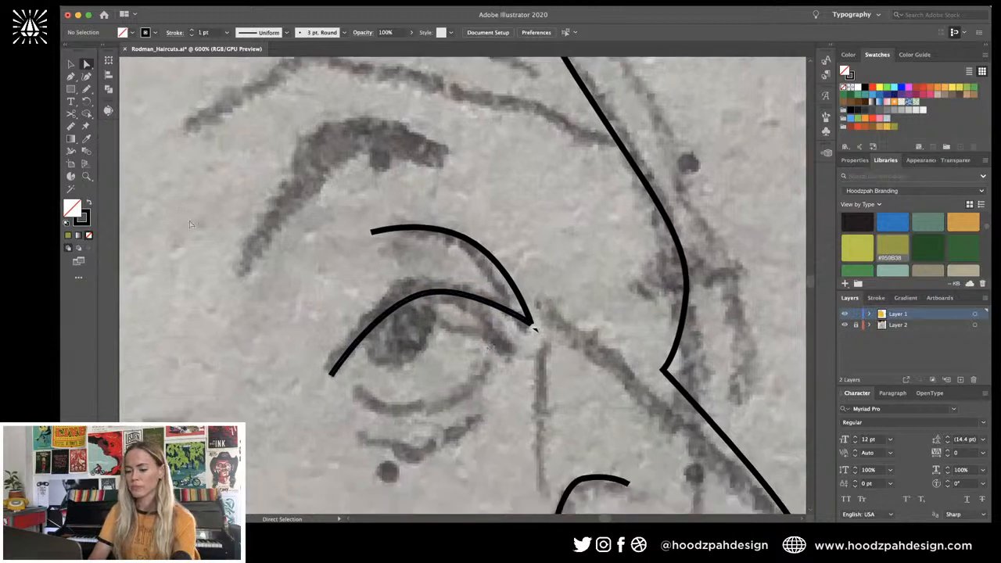
pyautogui.click(71, 88)
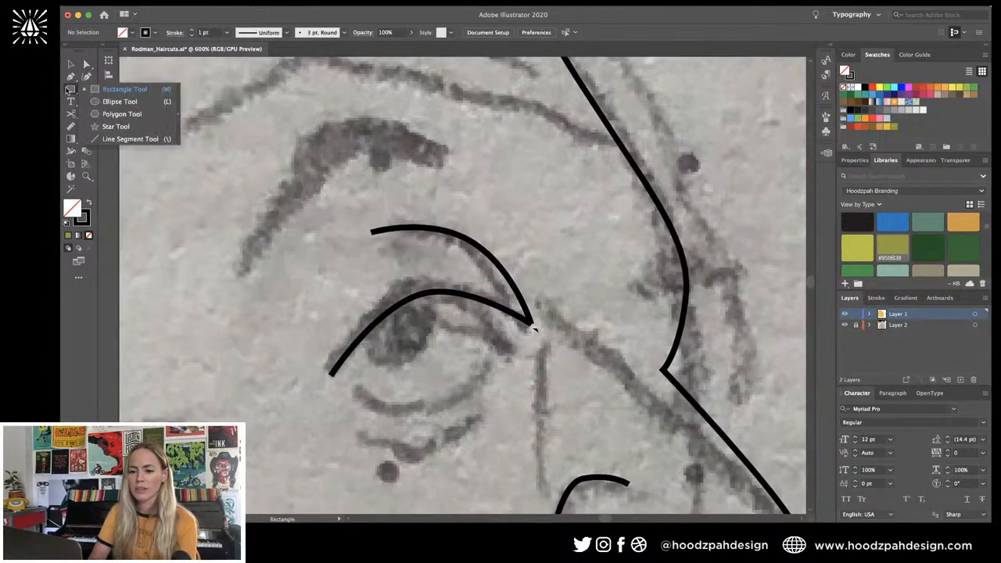
pyautogui.click(119, 101)
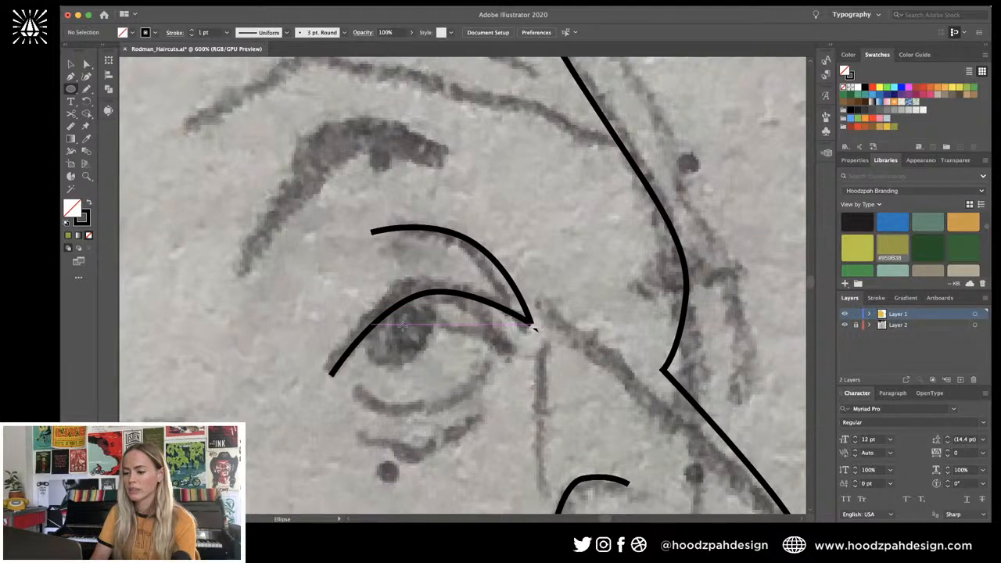
pyautogui.moveTo(405, 313)
pyautogui.mouseDown()
pyautogui.moveTo(365, 273)
pyautogui.moveTo(371, 284)
pyautogui.mouseUp()
pyautogui.press('v')
pyautogui.click(525, 214)
pyautogui.moveTo(421, 286); pyautogui.dragTo(422, 290)
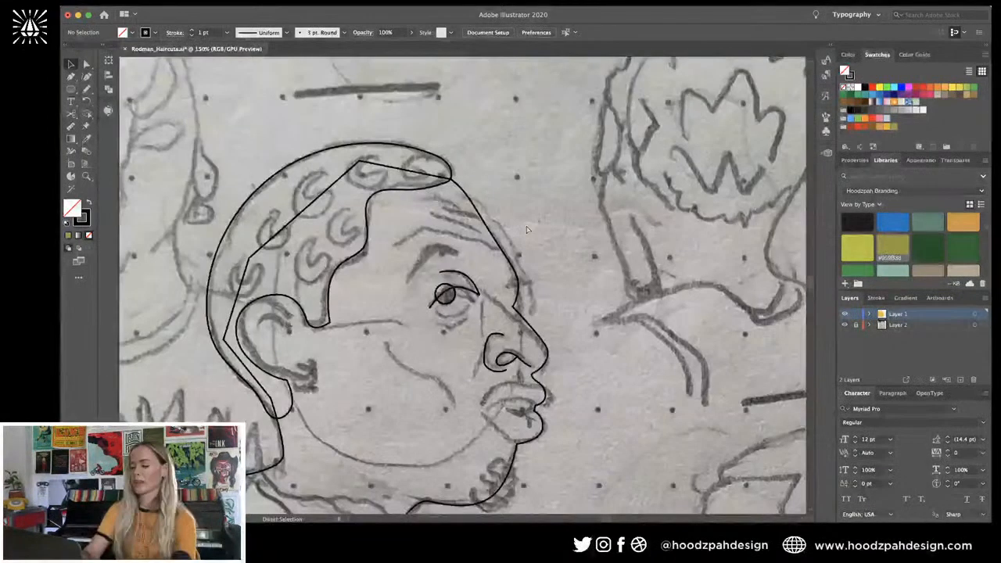
# Step: Trace the lower eyelid with a curved Pen path from below the iris up to the inner corner, and deselect it
pyautogui.press('super+=')
pyautogui.press('super+=')
pyautogui.press('super+=')
pyautogui.press('p')
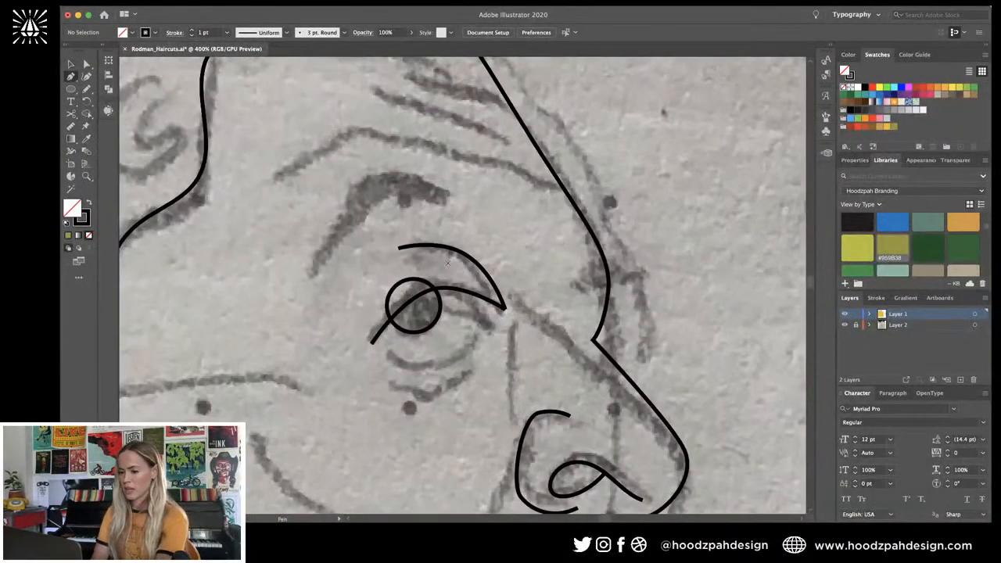
pyautogui.click(392, 352)
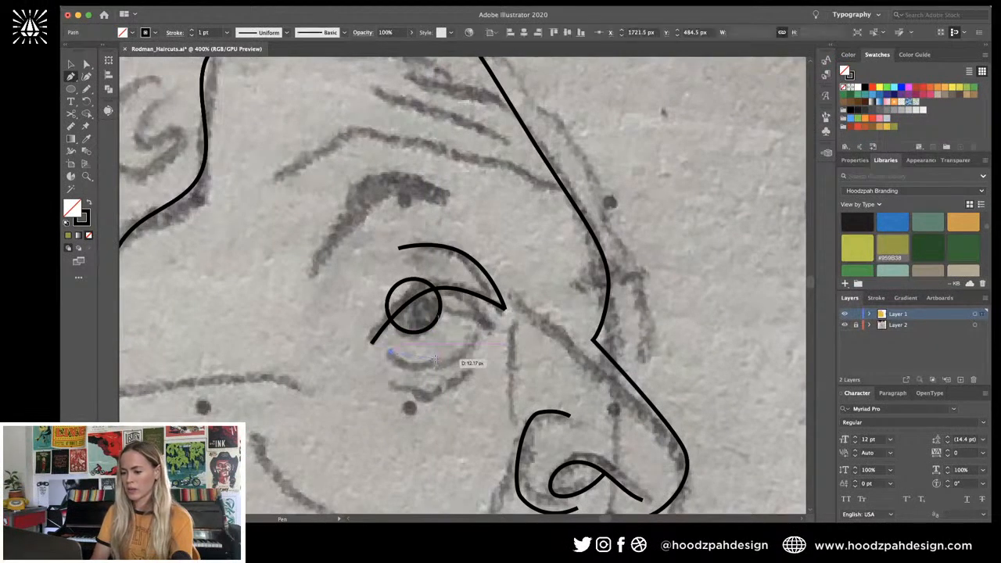
pyautogui.moveTo(439, 360)
pyautogui.mouseDown()
pyautogui.moveTo(467, 351)
pyautogui.moveTo(498, 306)
pyautogui.mouseUp()
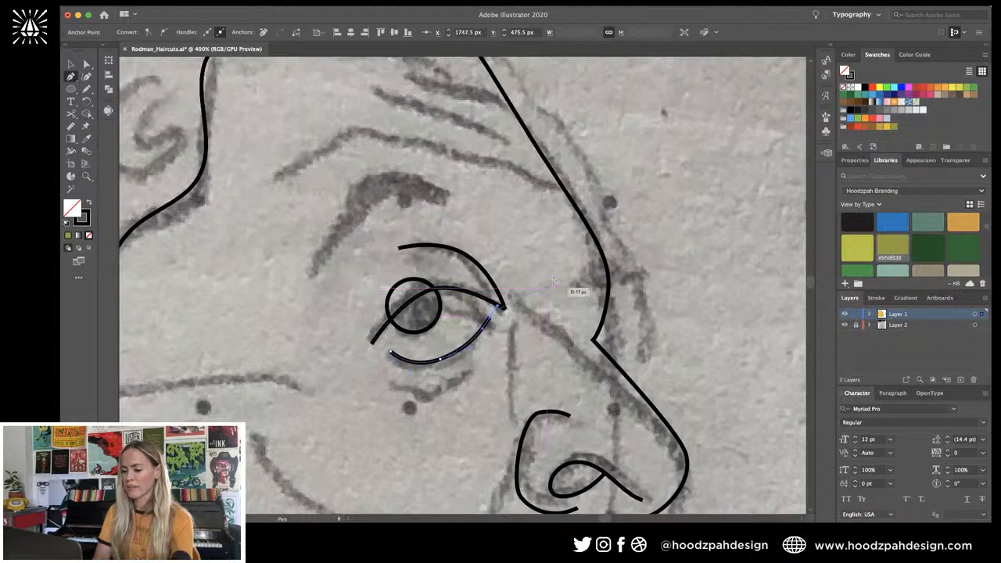
pyautogui.keyDown('super'); pyautogui.click(553, 278); pyautogui.keyUp('super')
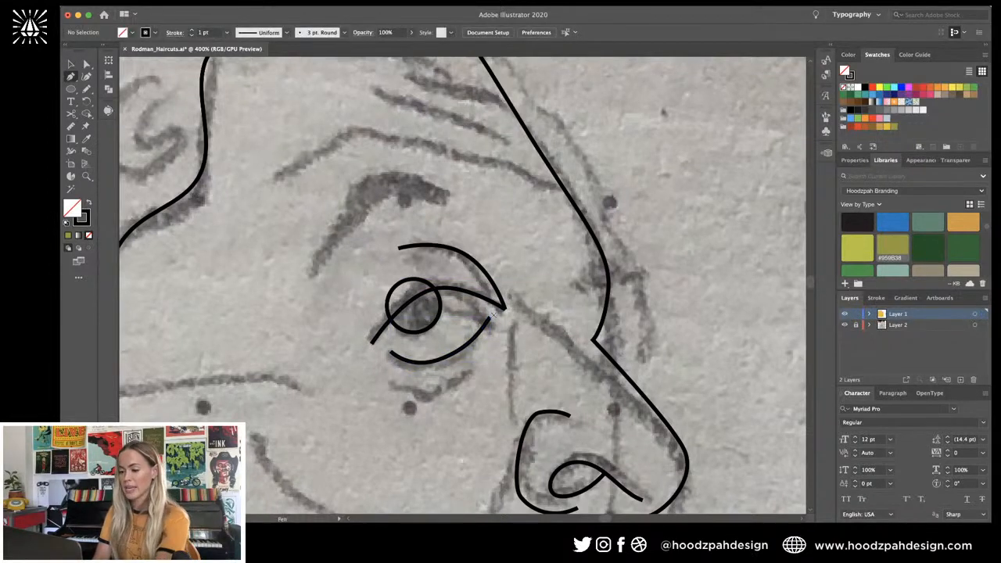
# Step: Trace the under-eye crease with a curved Pen path just below the lower eyelid
pyautogui.click(387, 384)
pyautogui.moveTo(467, 382); pyautogui.dragTo(475, 369)
pyautogui.press('super')
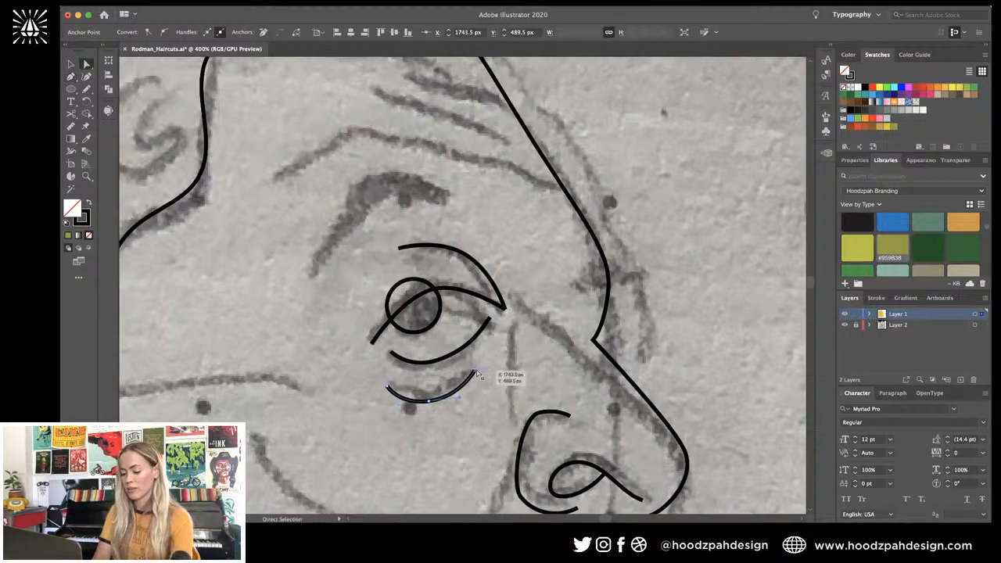
# Step: Trace the eyebrow's lower edge with one Pencil stroke about 35 px wide, from the inner end to the outer tip, and deselect it
pyautogui.keyDown('super'); pyautogui.click(494, 355); pyautogui.keyUp('super')
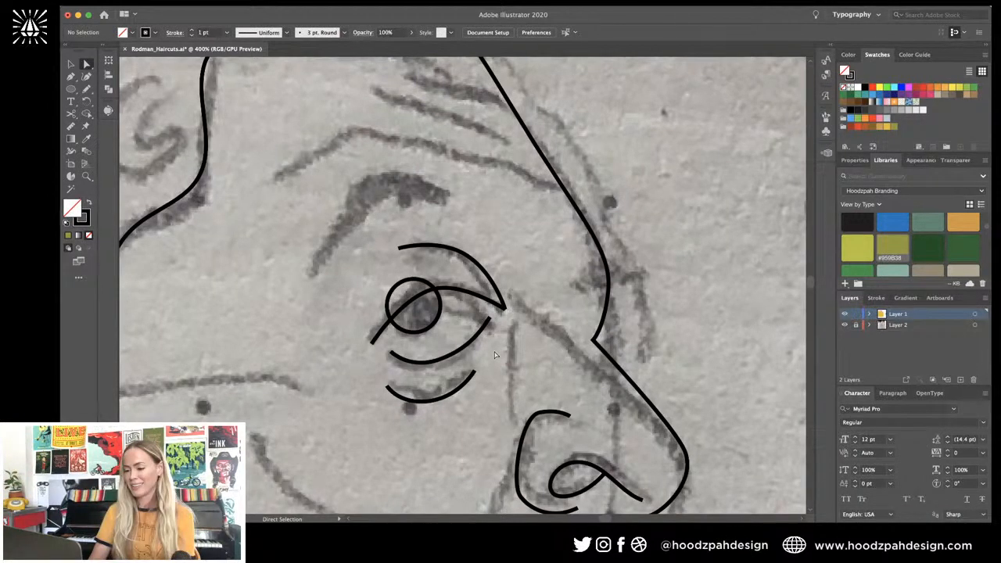
pyautogui.press('super+minus')
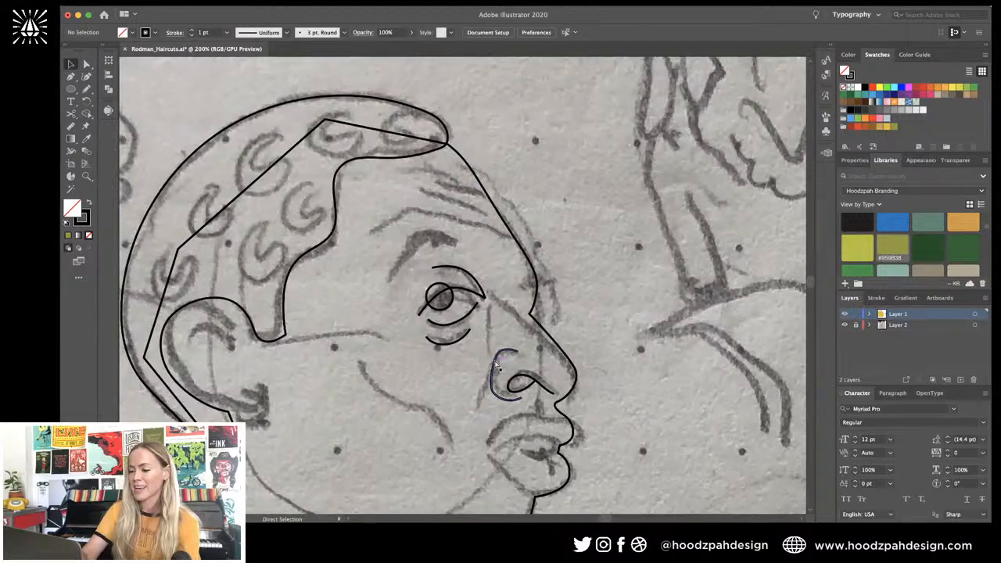
pyautogui.press('super+equal')
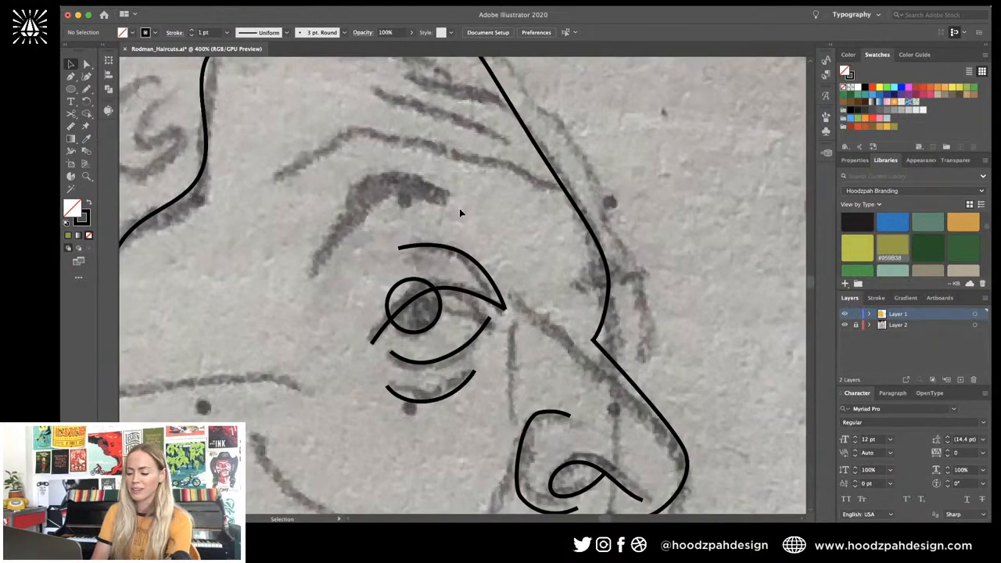
pyautogui.press('n')
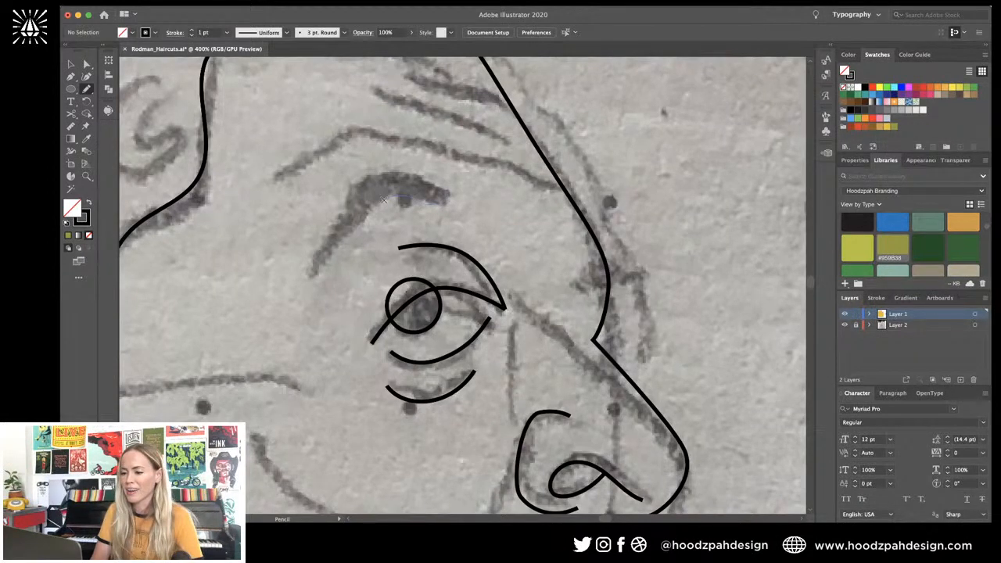
pyautogui.moveTo(383, 200); pyautogui.dragTo(316, 271)
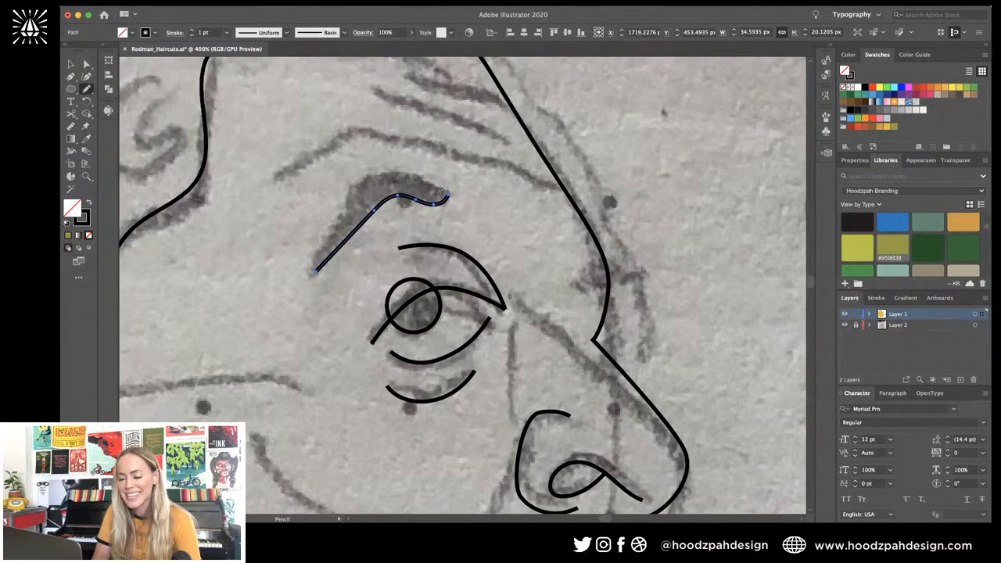
pyautogui.press('v')
pyautogui.click(449, 184)
# Step: Draw three forehead wrinkles with the Pencil above the eyebrow, the lowest about 63 px wide and the two above it shorter
pyautogui.press('super+minus')
pyautogui.press('super+minus')
pyautogui.press('super+minus')
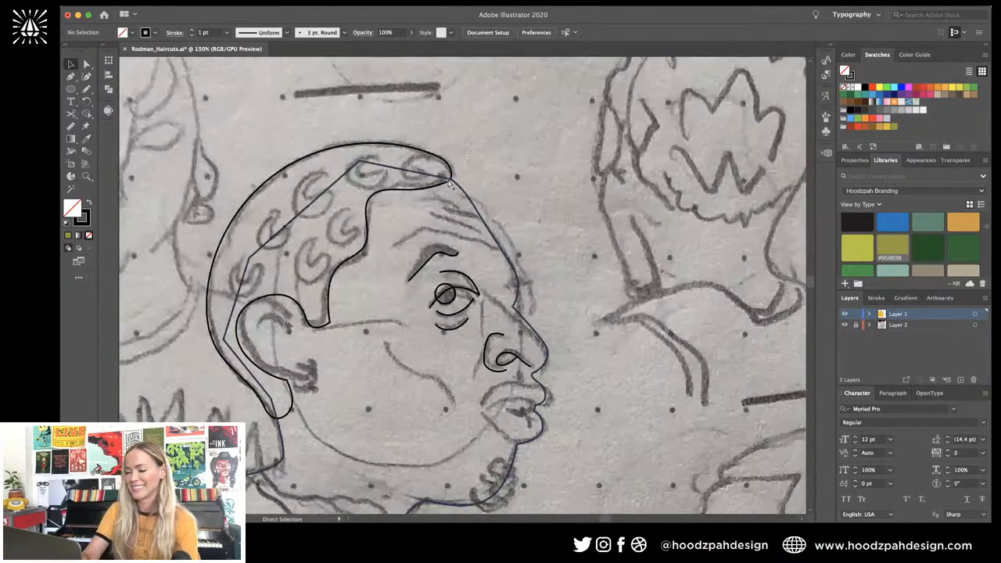
pyautogui.press('super+minus')
pyautogui.press('super+equal')
pyautogui.press('super+equal')
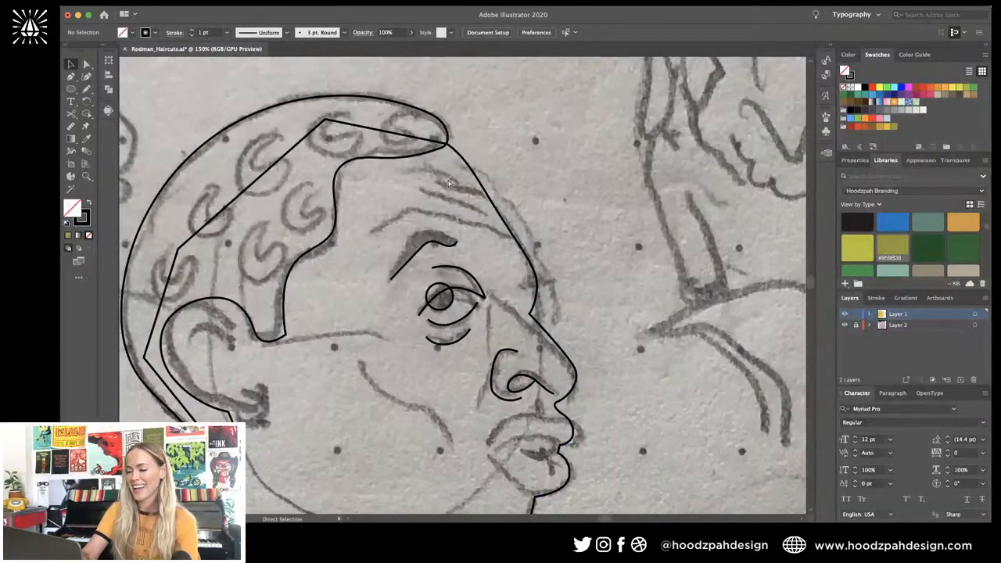
pyautogui.press('super+equal')
pyautogui.press('super+equal')
pyautogui.press('n')
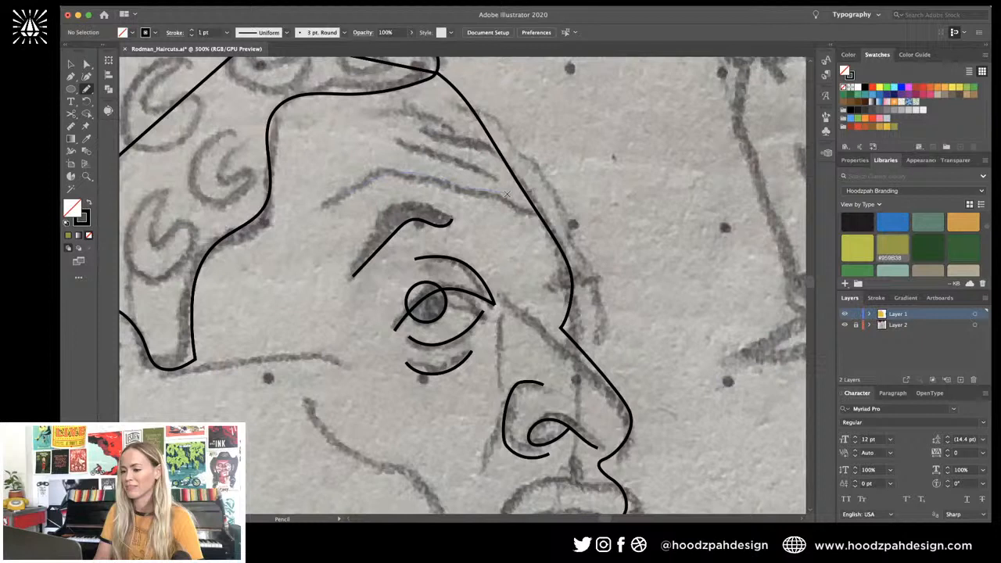
pyautogui.moveTo(507, 193); pyautogui.dragTo(521, 202)
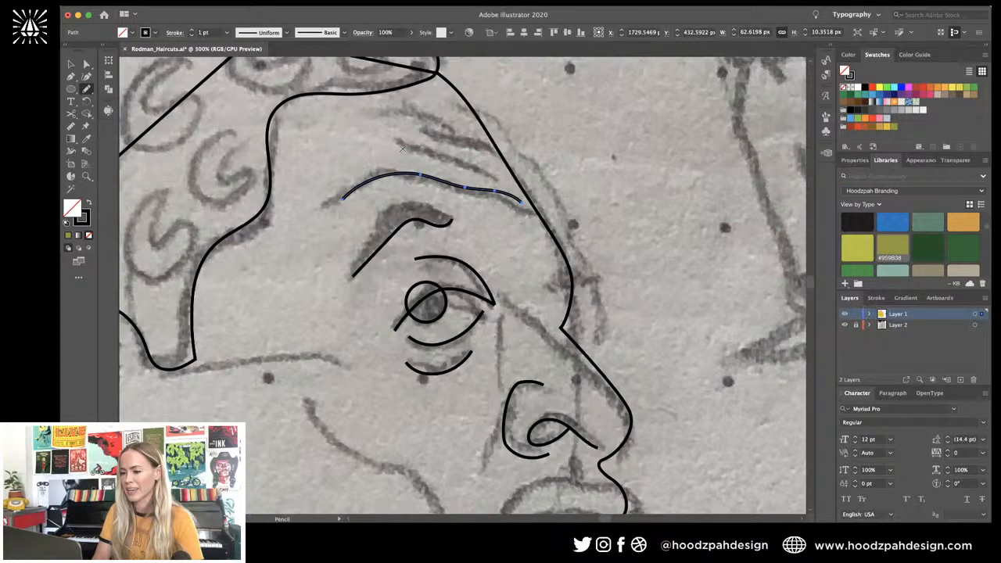
pyautogui.moveTo(402, 148); pyautogui.dragTo(485, 173)
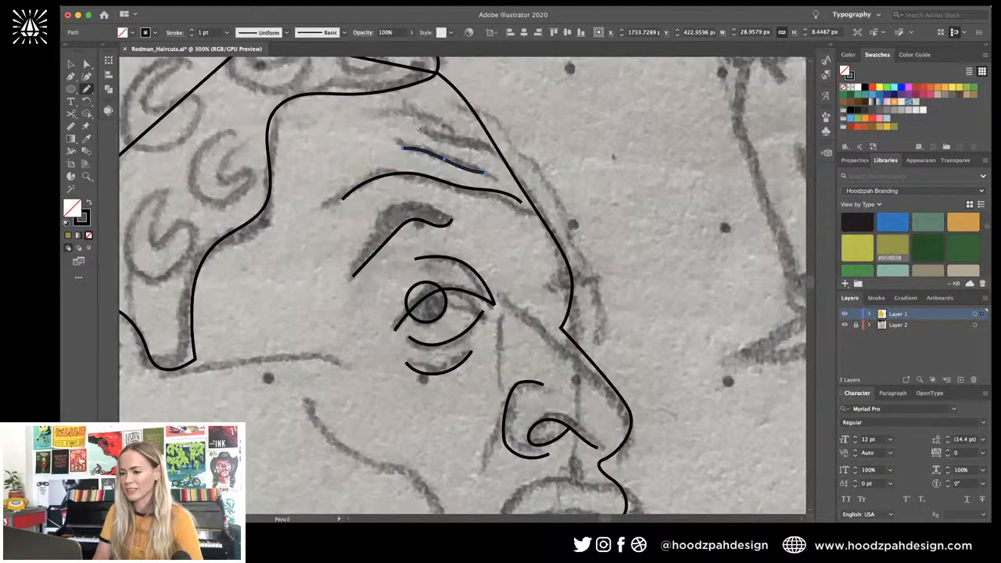
pyautogui.moveTo(421, 127); pyautogui.dragTo(485, 142)
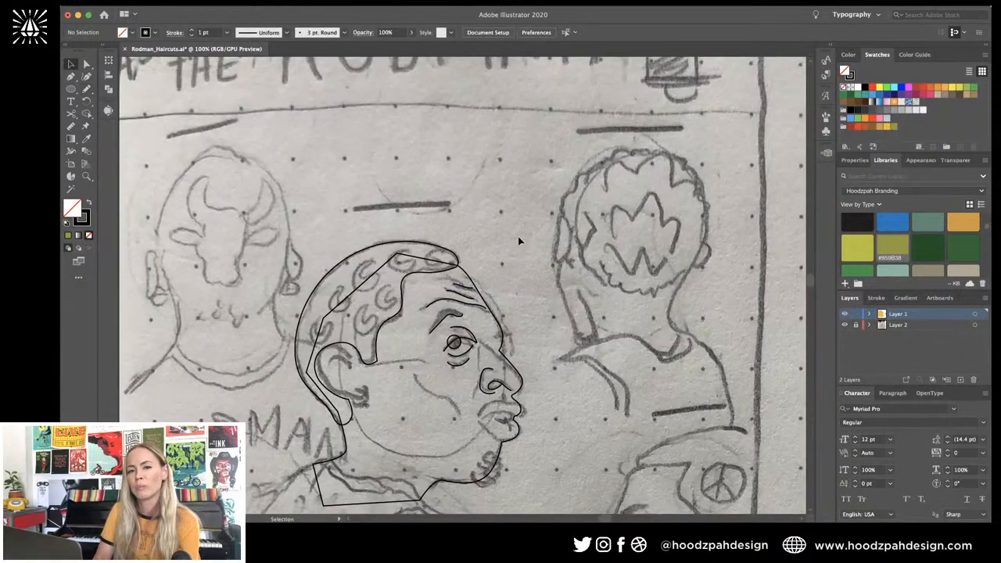
# Step: Select the two upper forehead wrinkles, nudge them slightly upward together, and deselect them
pyautogui.press('super+equal')
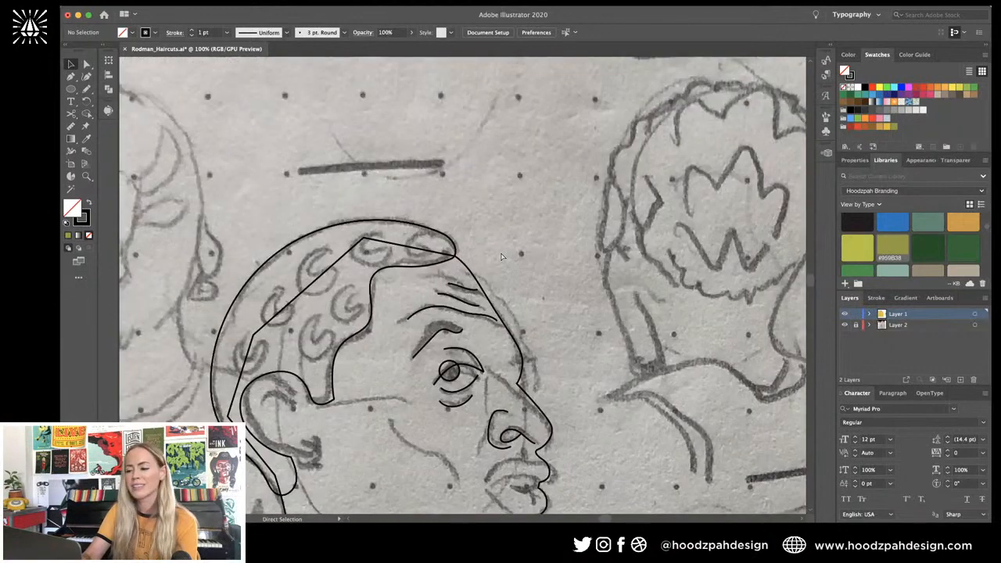
pyautogui.press('super+equal')
pyautogui.press('super+equal')
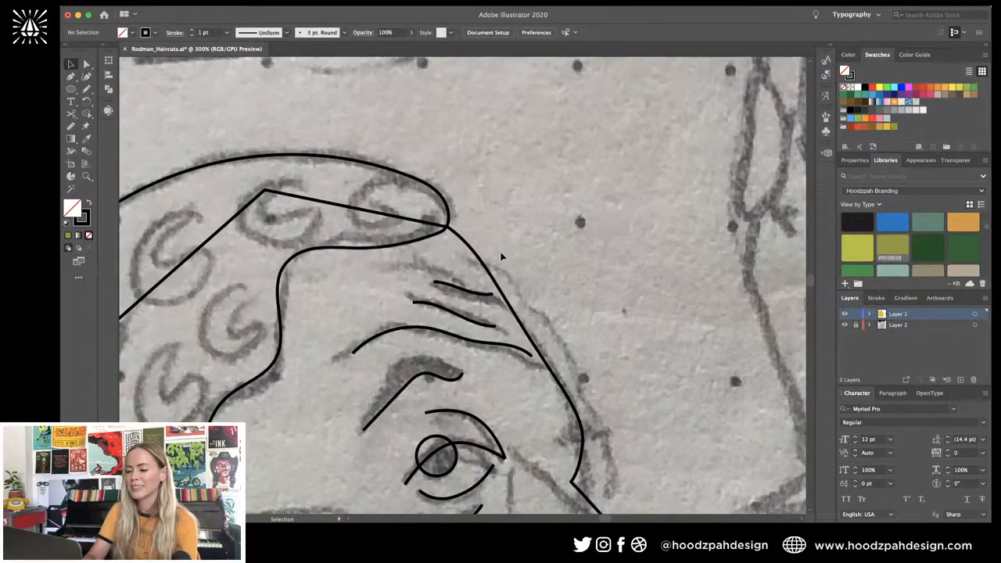
pyautogui.press('super+minus')
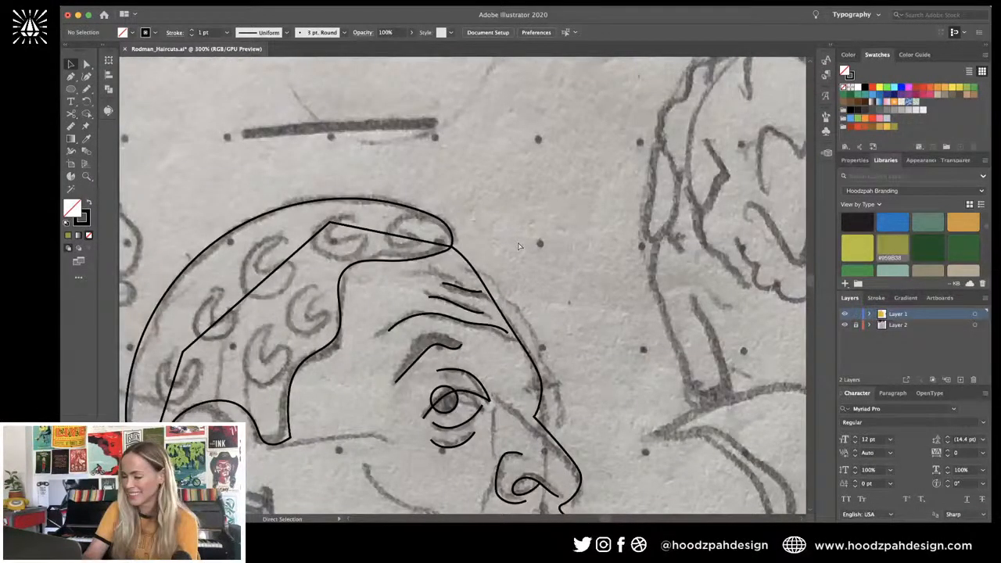
pyautogui.press('super+minus')
pyautogui.press('super+minus')
pyautogui.press('super+equal')
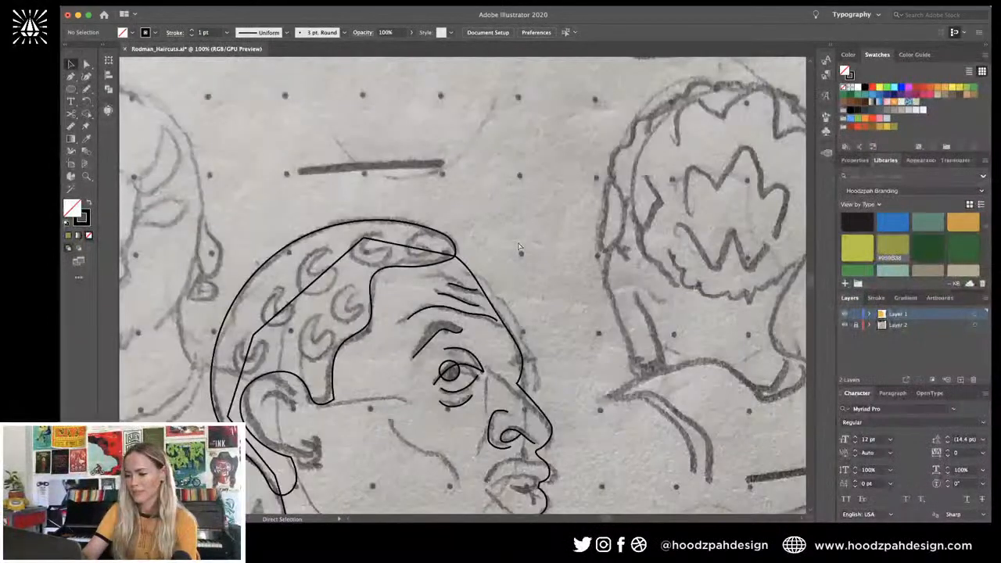
pyautogui.press('super+equal')
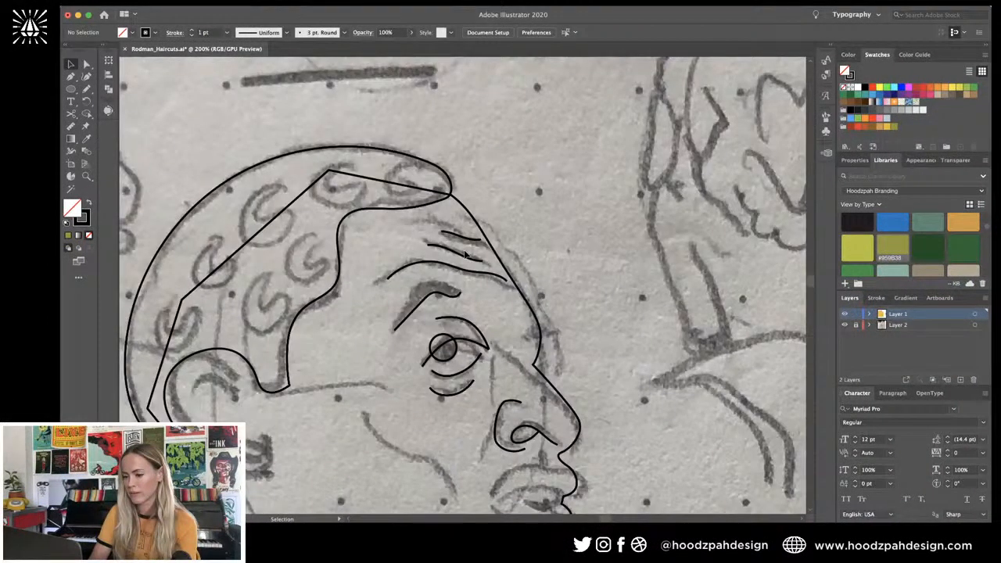
pyautogui.moveTo(466, 254)
pyautogui.mouseDown()
pyautogui.moveTo(463, 234)
pyautogui.moveTo(460, 241)
pyautogui.mouseUp()
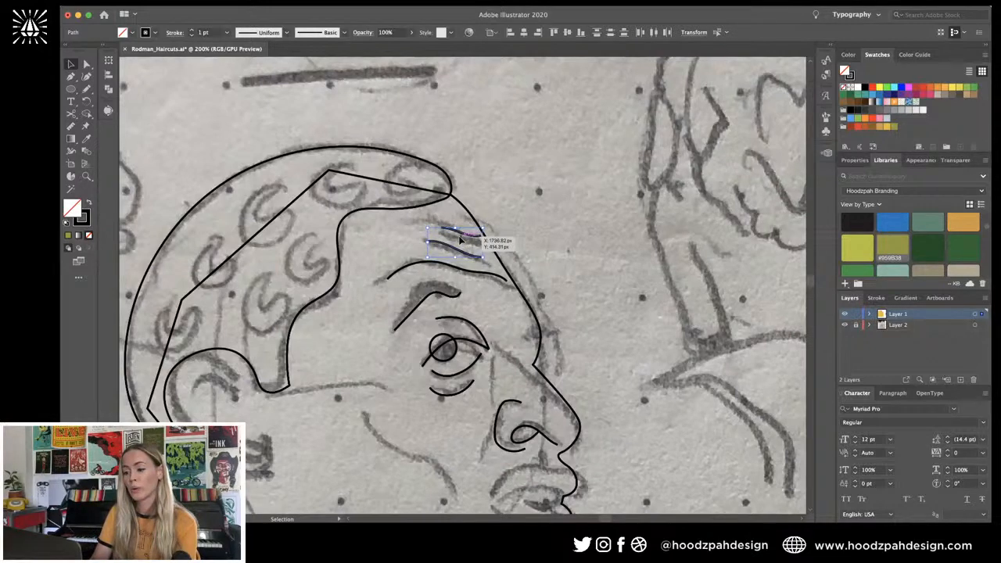
pyautogui.click(542, 203)
# Step: Redraw the forehead stretch of the face outline beside the wrinkles with the Pencil, giving it soft bumps where the creases meet it
pyautogui.scroll(-2, 541, 203)
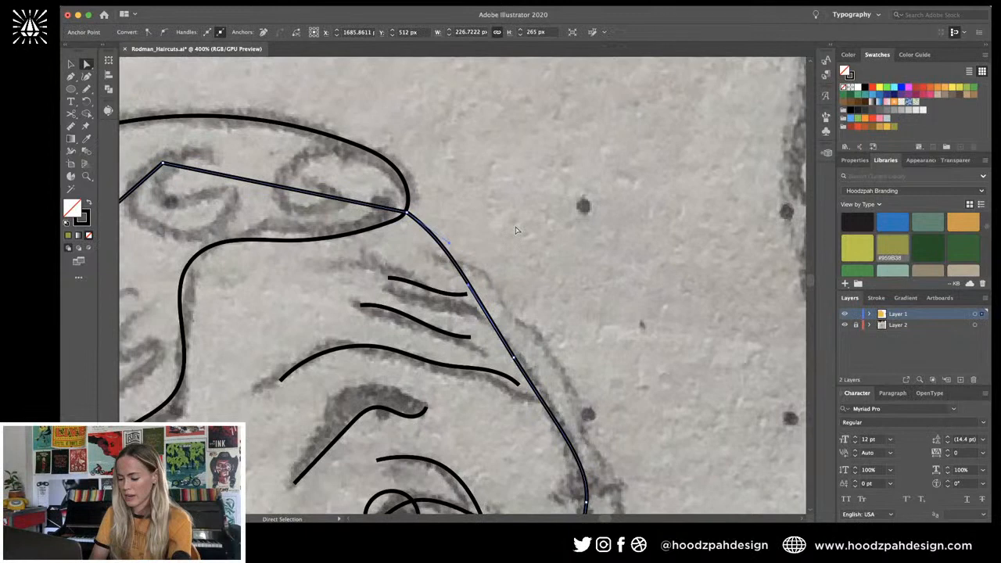
pyautogui.press('n')
pyautogui.moveTo(470, 291); pyautogui.dragTo(518, 361)
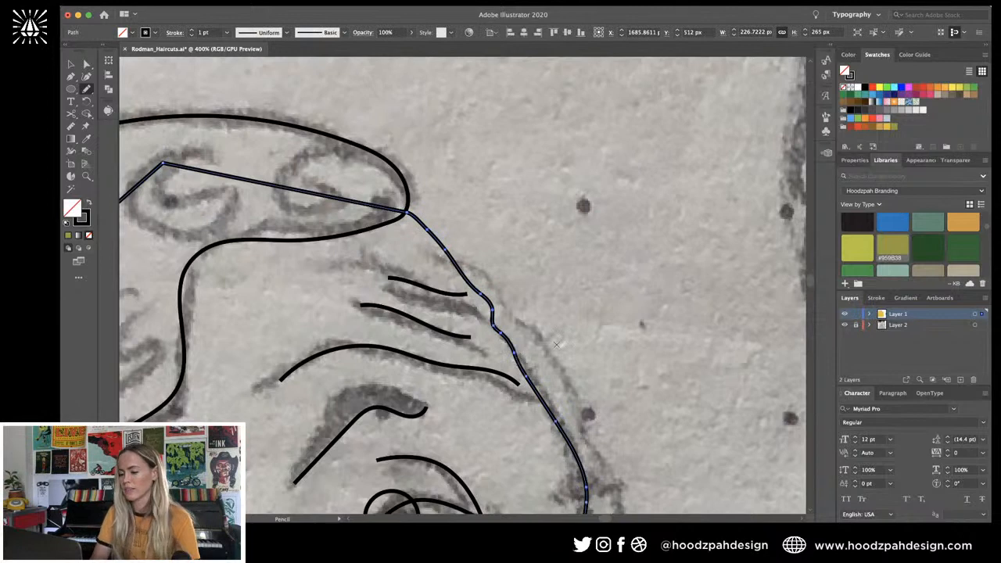
# Step: Examine the reshaped forehead contour up close and against the whole head, and deselect the outline
pyautogui.press('super+equal')
pyautogui.press('super+equal')
pyautogui.press('super+equal')
pyautogui.press('super+equal')
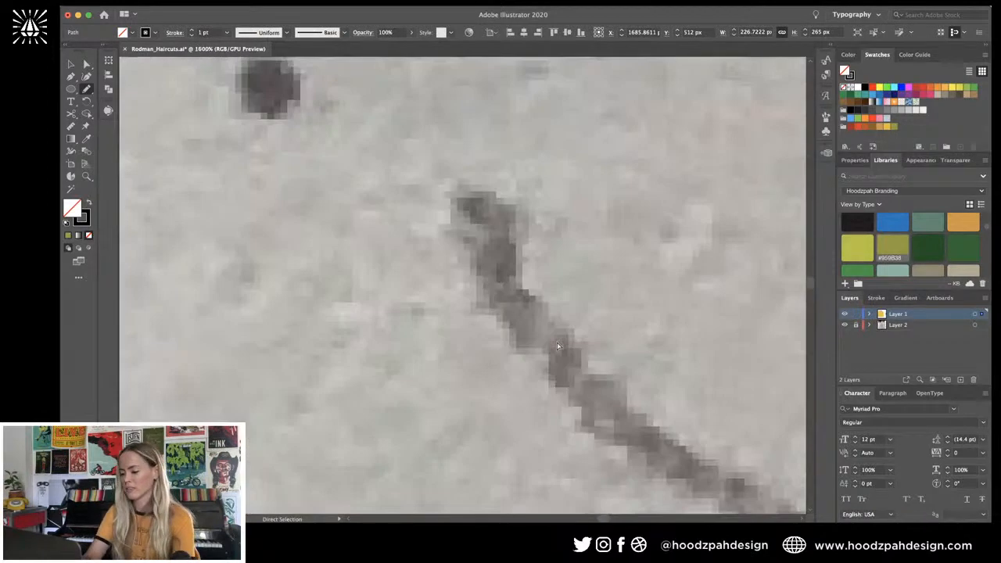
pyautogui.press('super+minus')
pyautogui.press('super+minus')
pyautogui.press('super+minus')
pyautogui.press('super+minus')
pyautogui.press('super+minus')
pyautogui.press('super+minus')
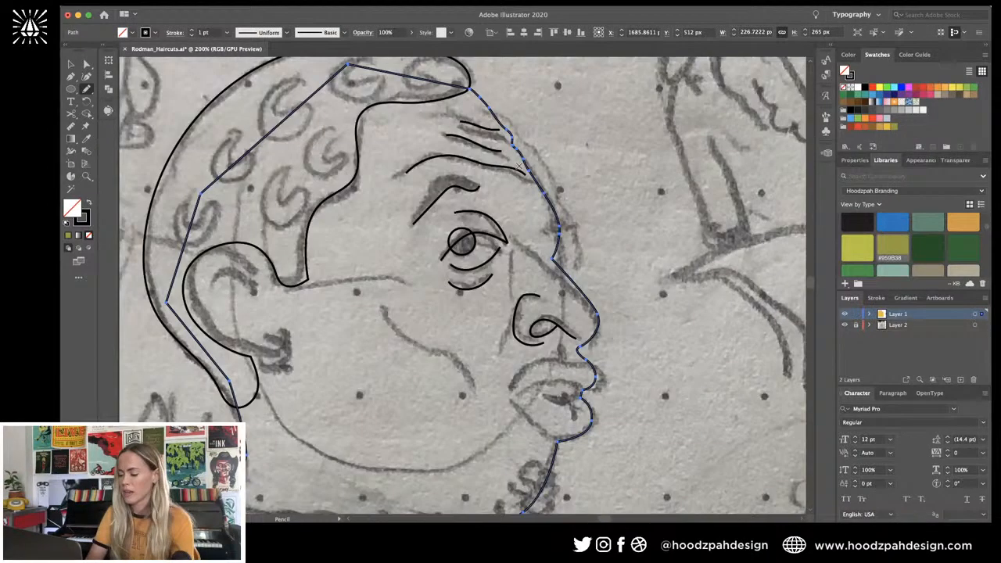
pyautogui.press('super+equal')
pyautogui.press('super+equal')
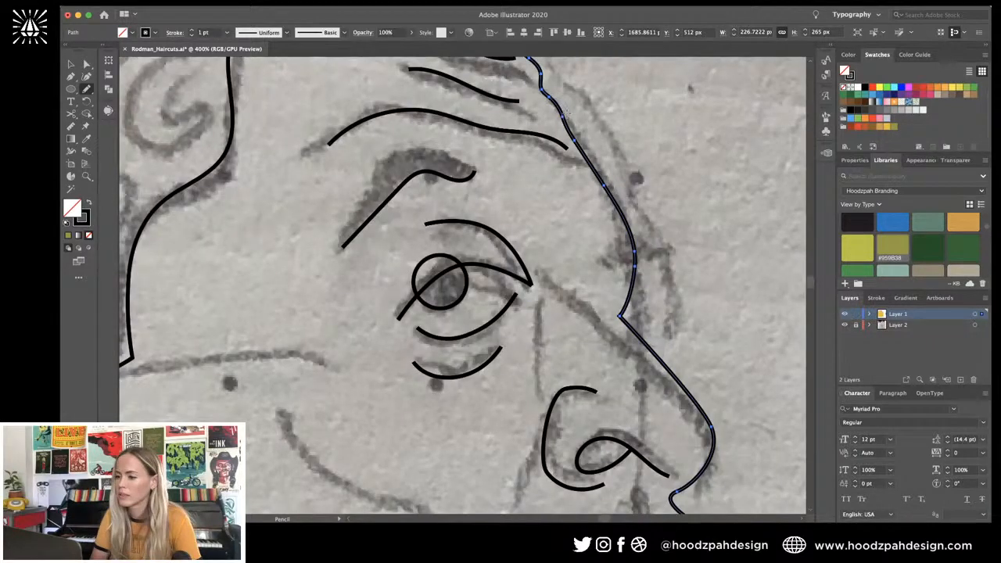
pyautogui.press('super+minus')
pyautogui.press('super+minus')
pyautogui.press('super+minus')
pyautogui.press('super+minus')
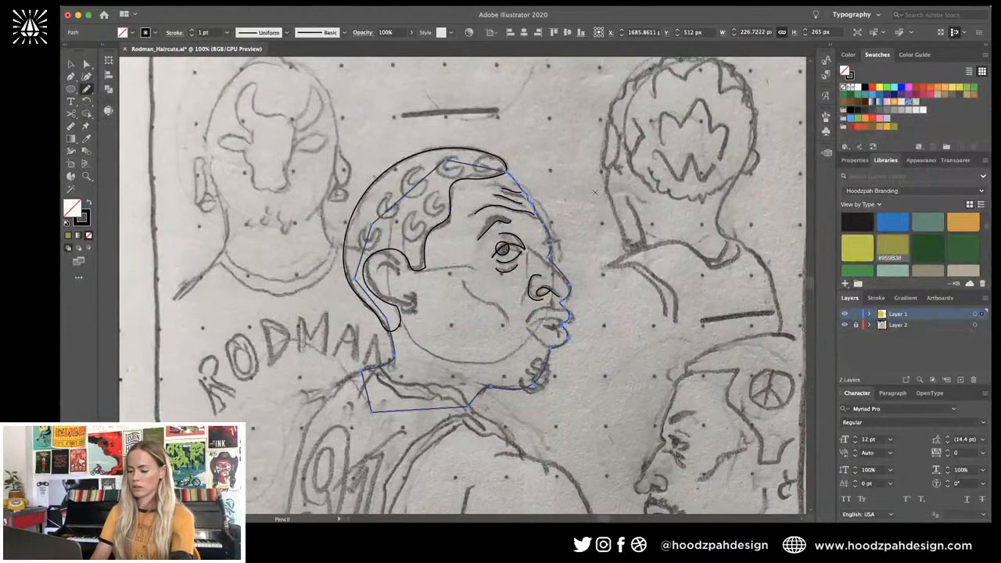
pyautogui.press('v')
pyautogui.press('super+shift+a')
# Step: Refine the bumpy forehead contour with another Pencil stroke from above the top wrinkle down to the lowest one, and deselect it
pyautogui.press('super+equal')
pyautogui.press('super+equal')
pyautogui.press('super+equal')
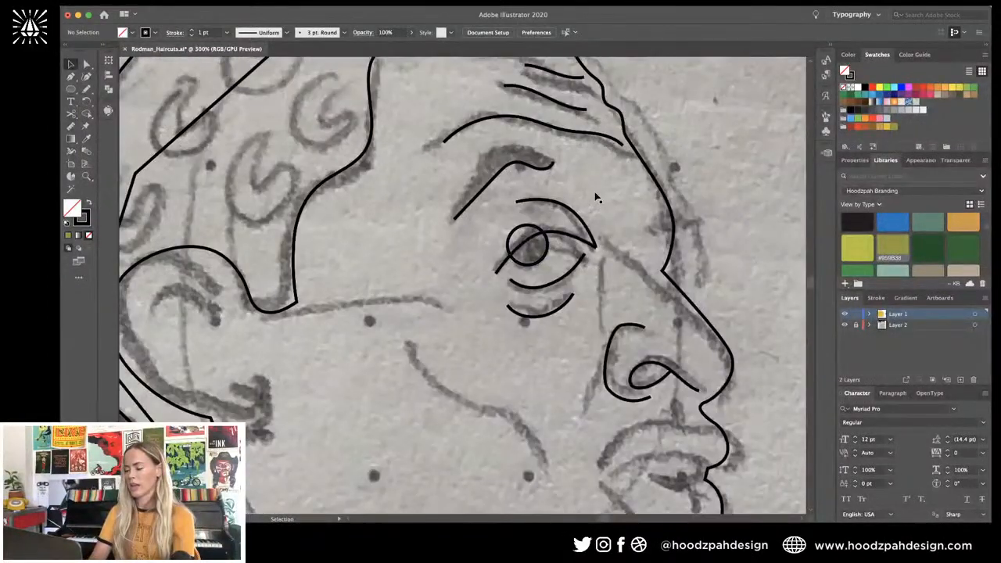
pyautogui.moveTo(596, 197); pyautogui.dragTo(537, 276)
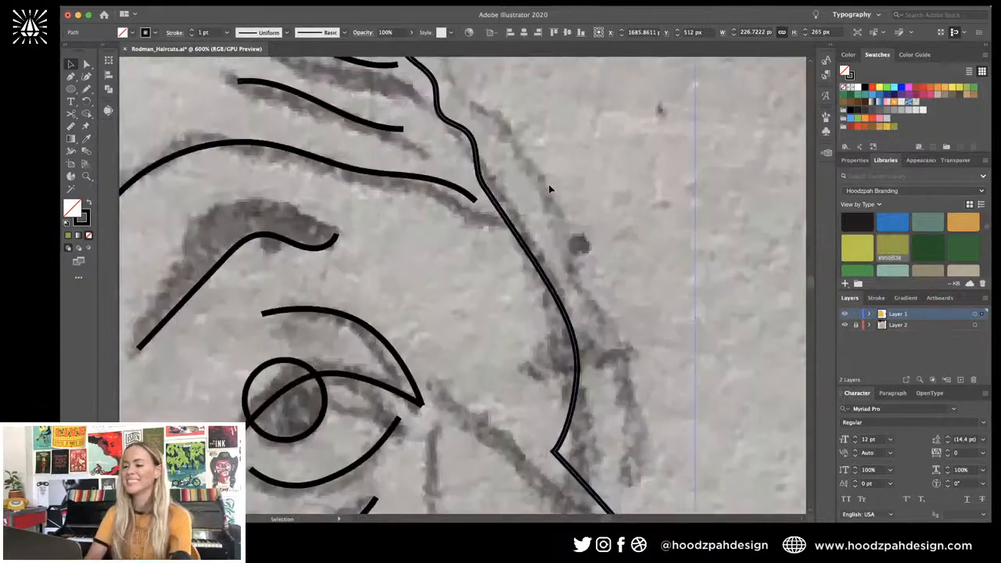
pyautogui.scroll(3, 386, 88)
pyautogui.click(386, 88)
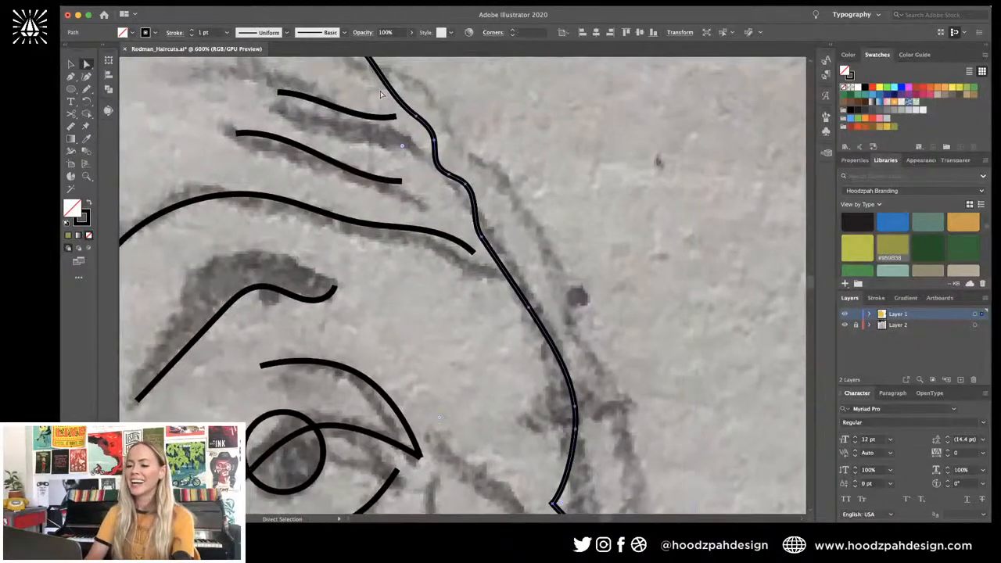
pyautogui.press('n')
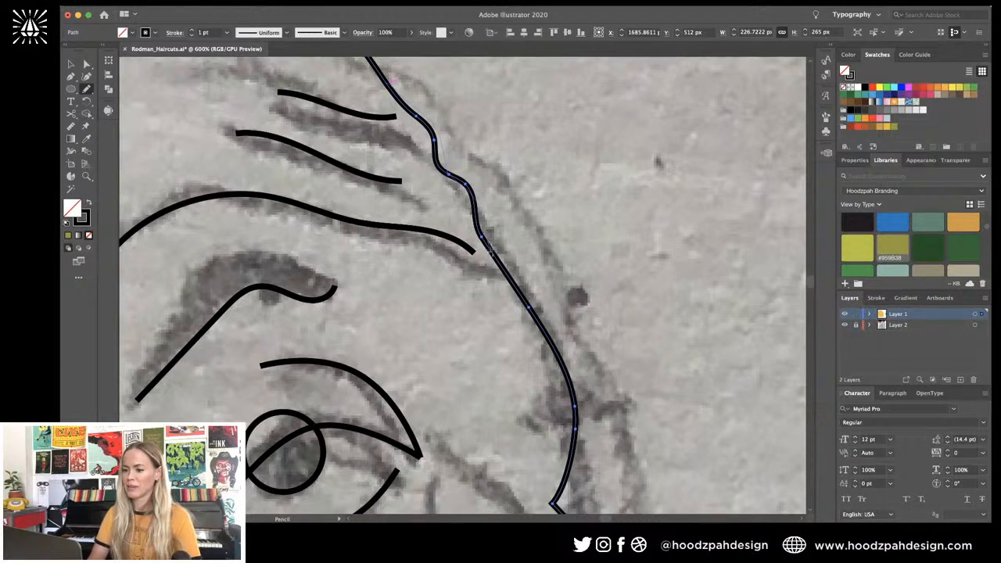
pyautogui.moveTo(491, 249); pyautogui.dragTo(498, 258)
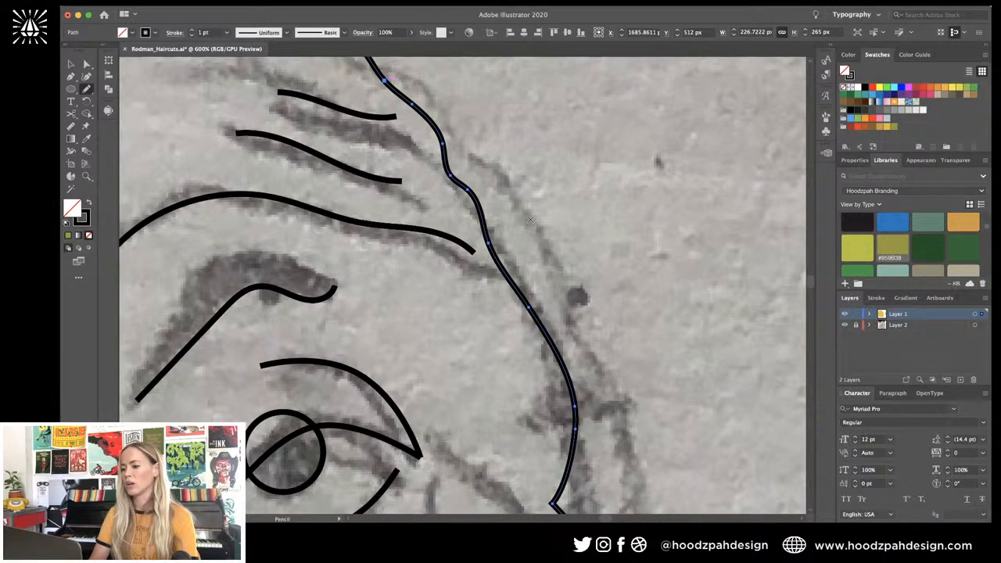
pyautogui.press('v')
pyautogui.click(551, 216)
pyautogui.press('super+1')
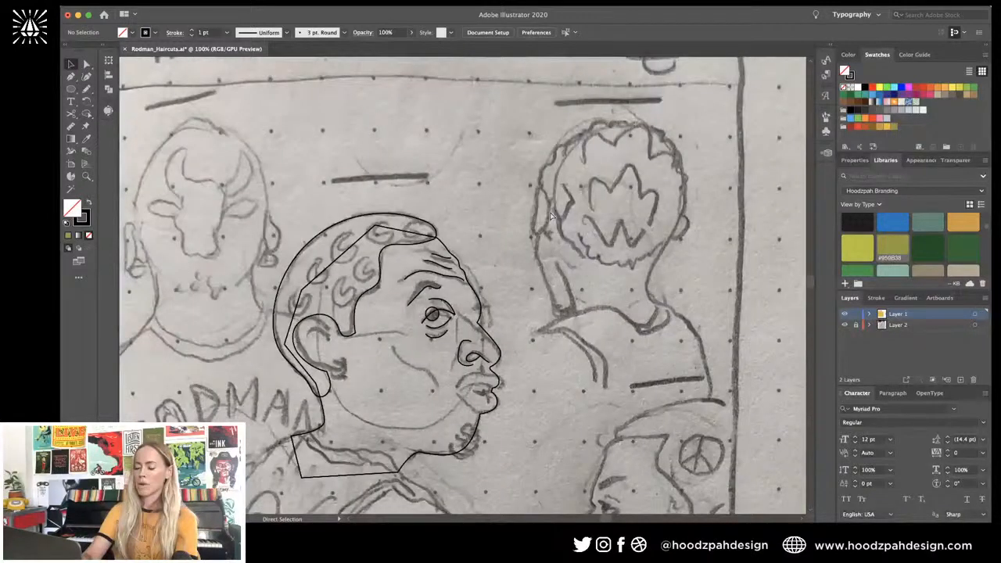
# Step: Draw short curved hair strokes with the Pencil rising from the eyebrow line, from its inner end to the arch
pyautogui.press('super+equal')
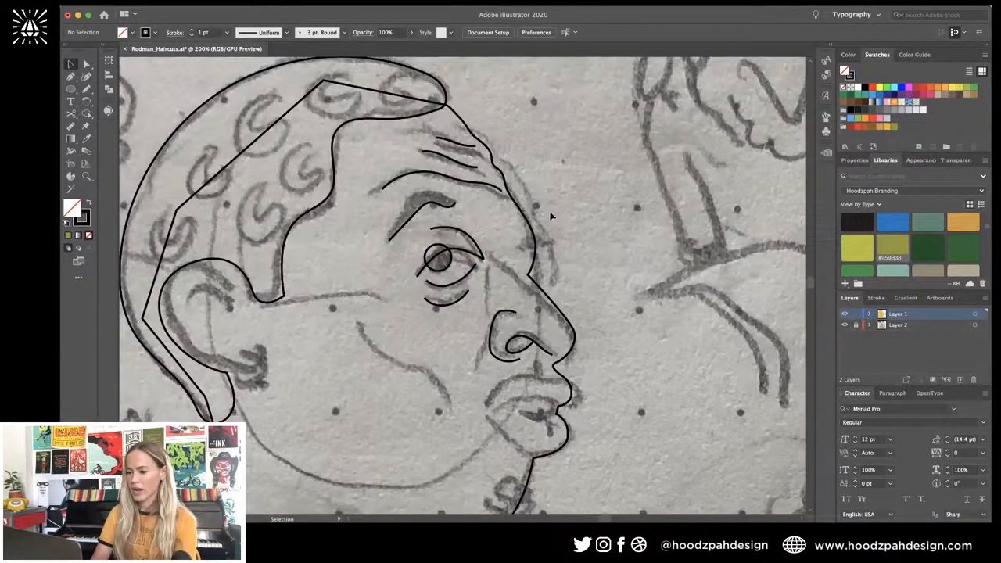
pyautogui.scroll(3, 462, 208)
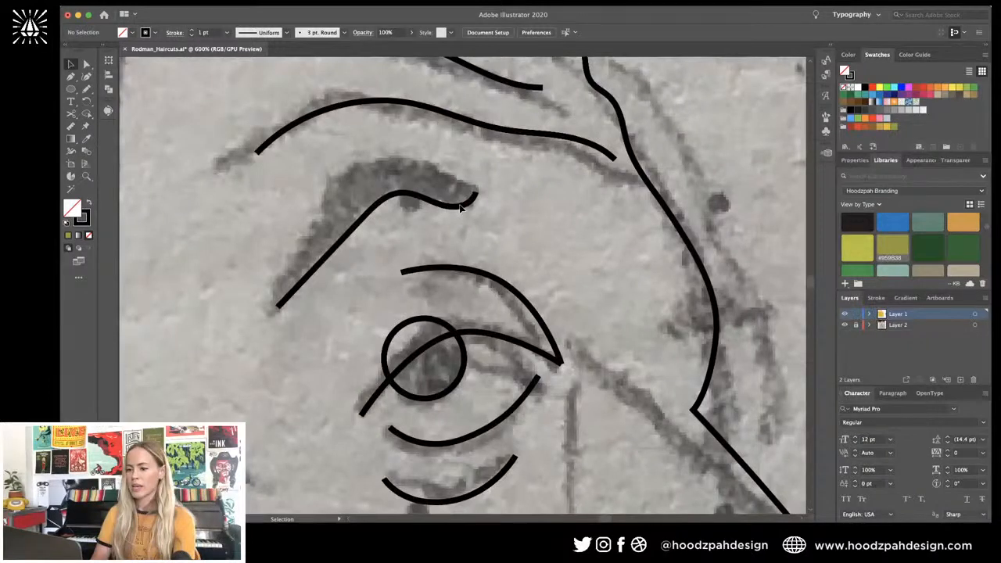
pyautogui.click(462, 207)
pyautogui.press('n')
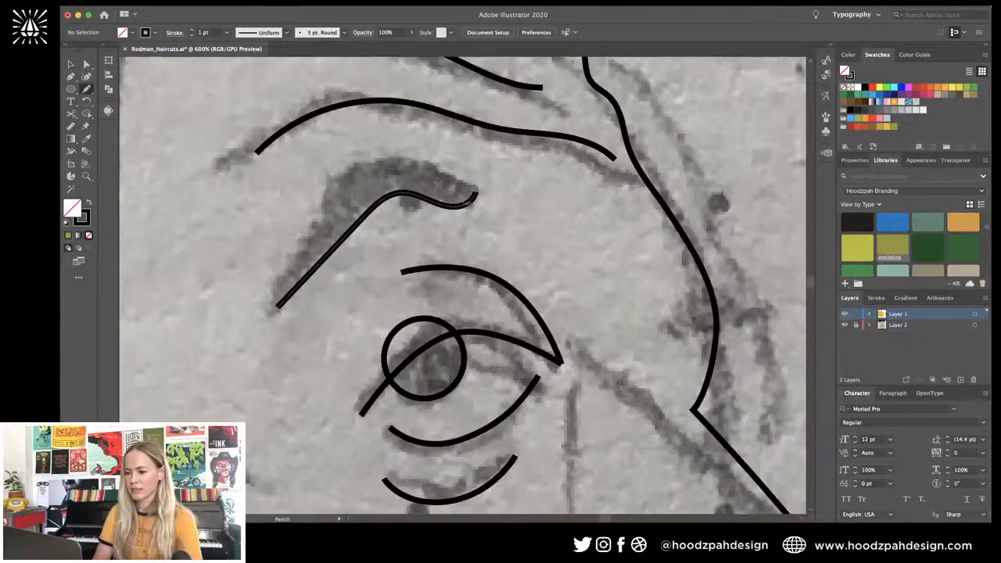
pyautogui.moveTo(434, 192); pyautogui.dragTo(437, 172)
pyautogui.moveTo(442, 200)
pyautogui.mouseDown()
pyautogui.moveTo(420, 193)
pyautogui.moveTo(420, 165)
pyautogui.moveTo(409, 191)
pyautogui.moveTo(396, 161)
pyautogui.mouseUp()
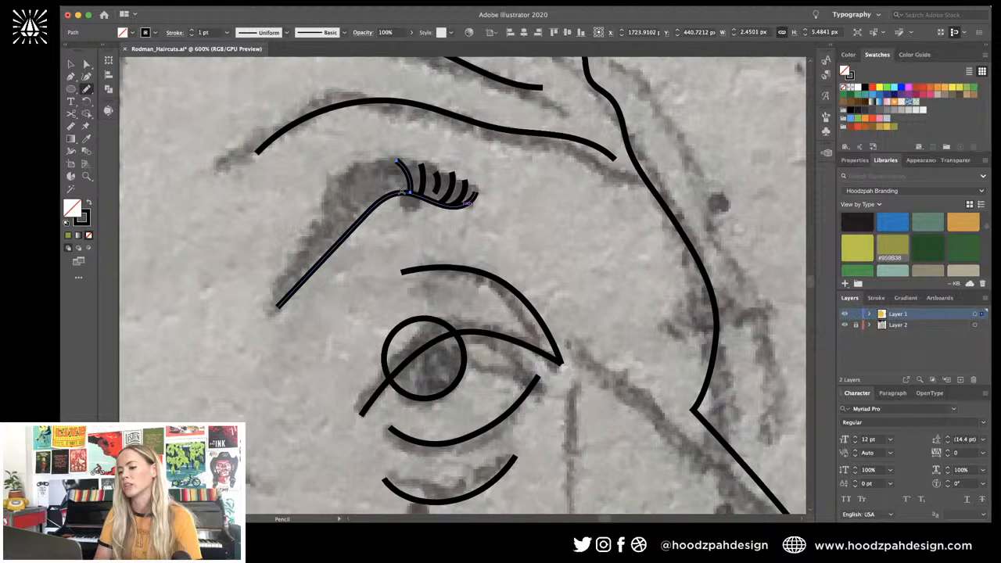
# Step: Continue the eyebrow hairs with longer Pencil strokes around the arch and down the outer tail, and deselect them
pyautogui.moveTo(364, 167); pyautogui.dragTo(402, 191)
pyautogui.moveTo(340, 177); pyautogui.dragTo(391, 192)
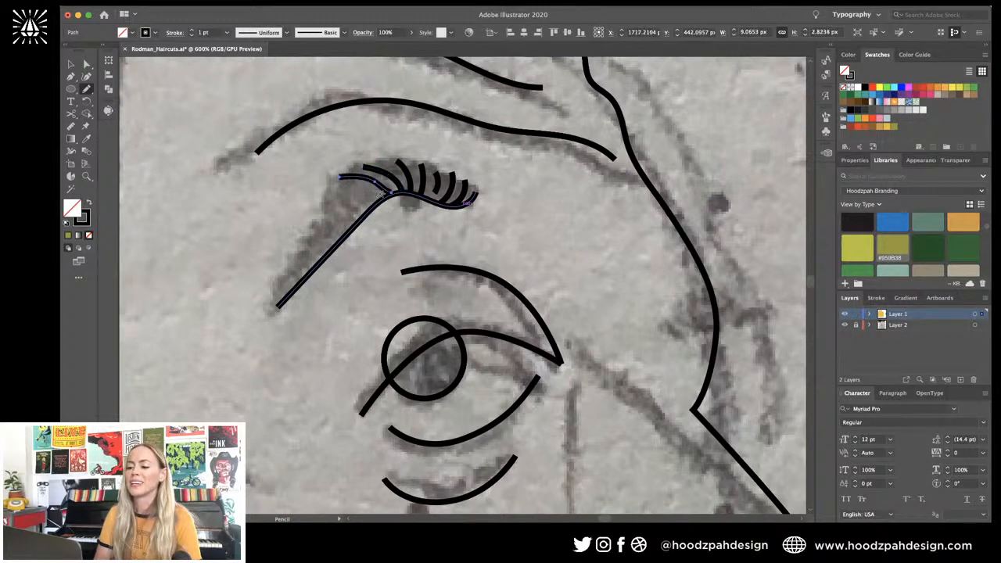
pyautogui.moveTo(329, 200); pyautogui.dragTo(380, 196)
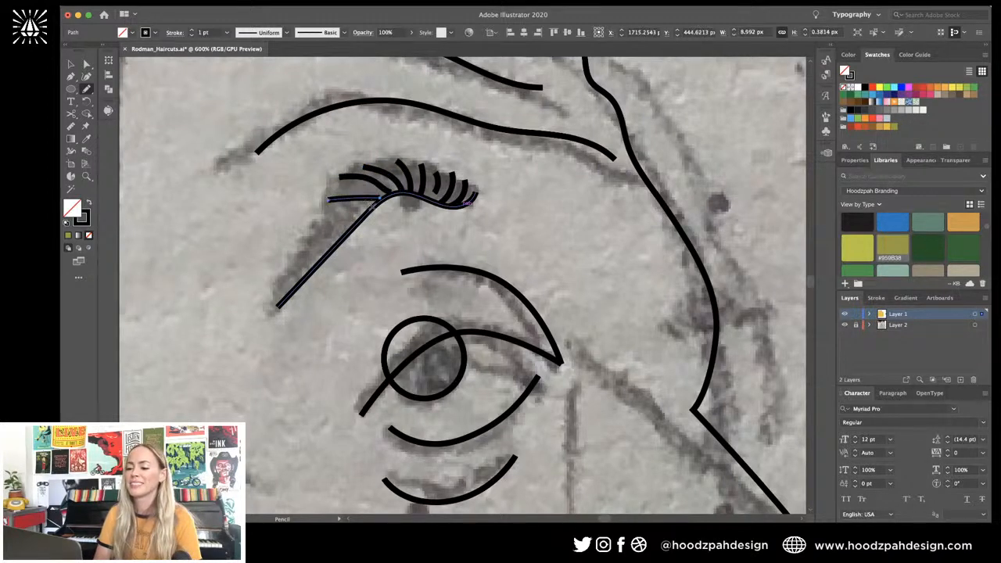
pyautogui.moveTo(308, 233); pyautogui.dragTo(374, 205)
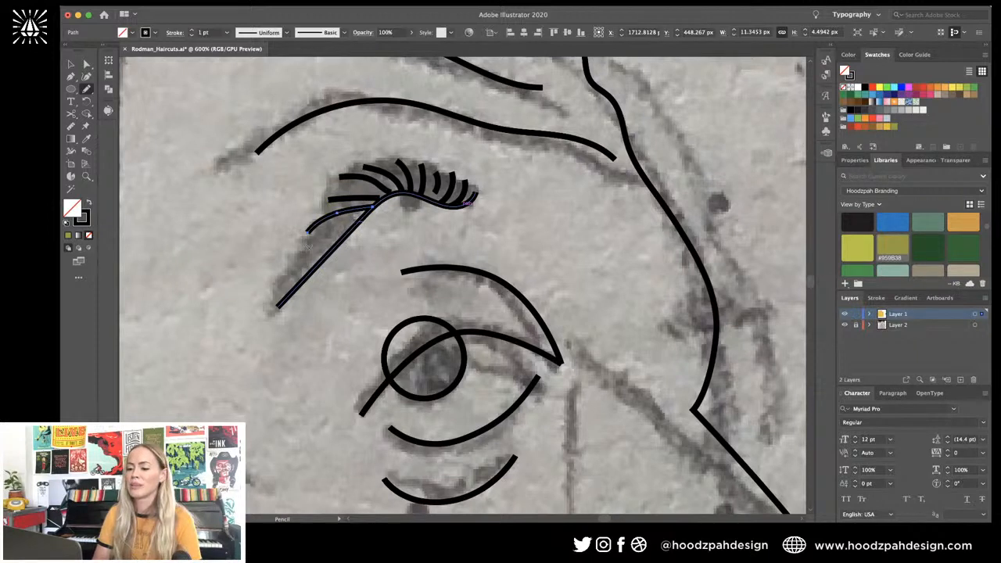
pyautogui.moveTo(286, 263); pyautogui.dragTo(363, 223)
pyautogui.moveTo(276, 290); pyautogui.dragTo(334, 243)
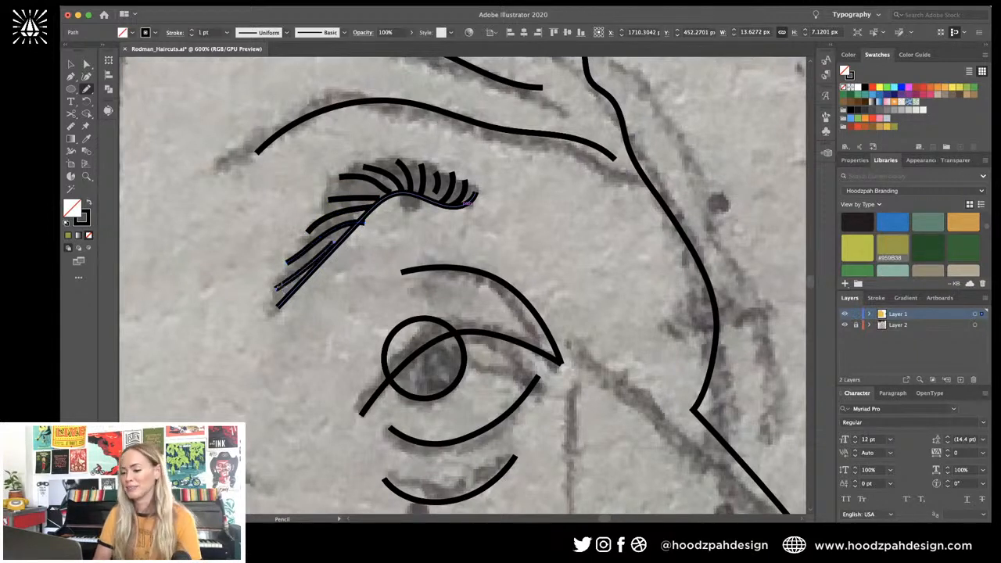
pyautogui.press('v')
pyautogui.click(467, 236)
# Step: Examine the hatched eyebrow up close and against the rest of the face, including its strokes when selected
pyautogui.scroll(-5, 466, 237)
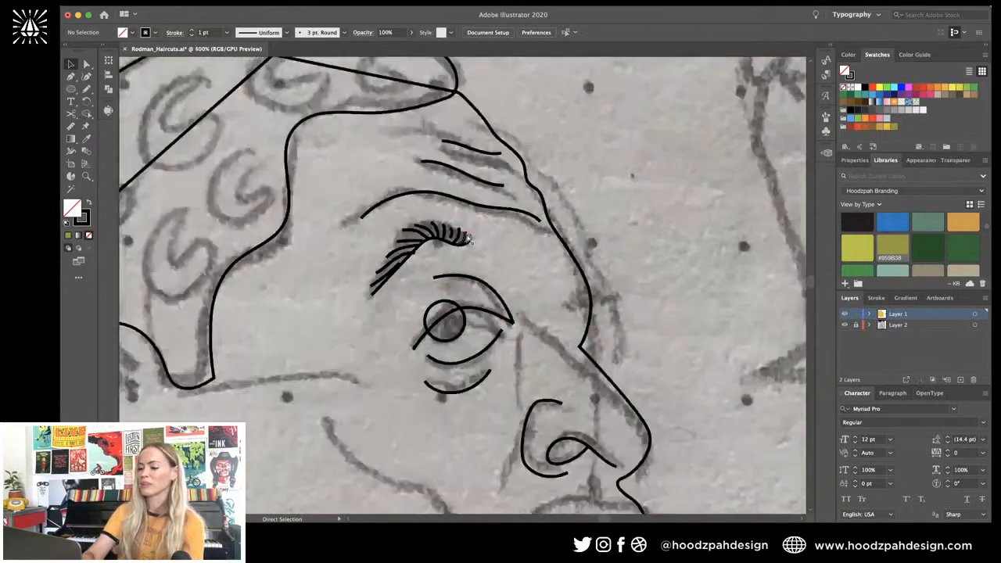
pyautogui.scroll(3, 466, 237)
pyautogui.scroll(2, 467, 236)
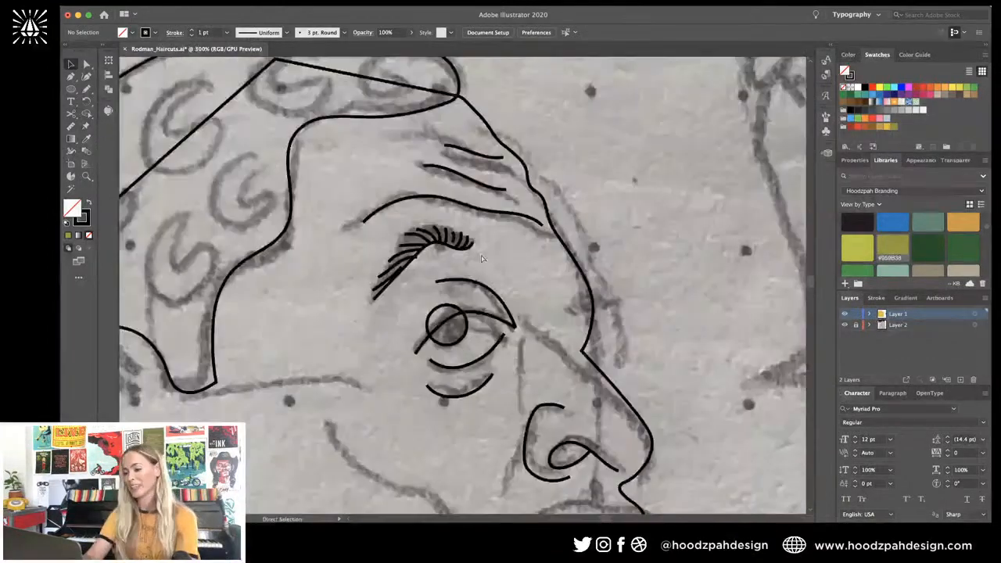
pyautogui.scroll(1, 482, 258)
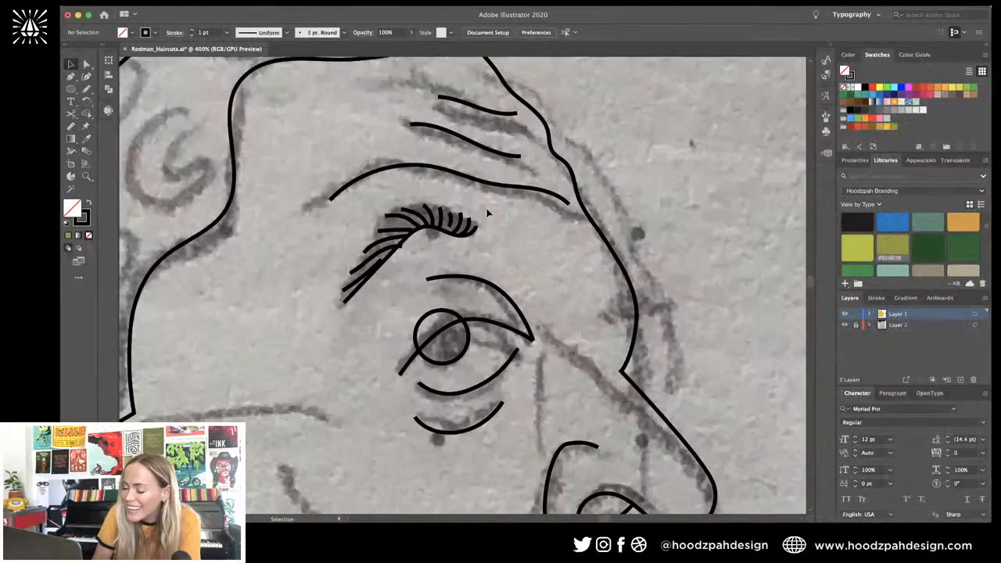
pyautogui.click(477, 221)
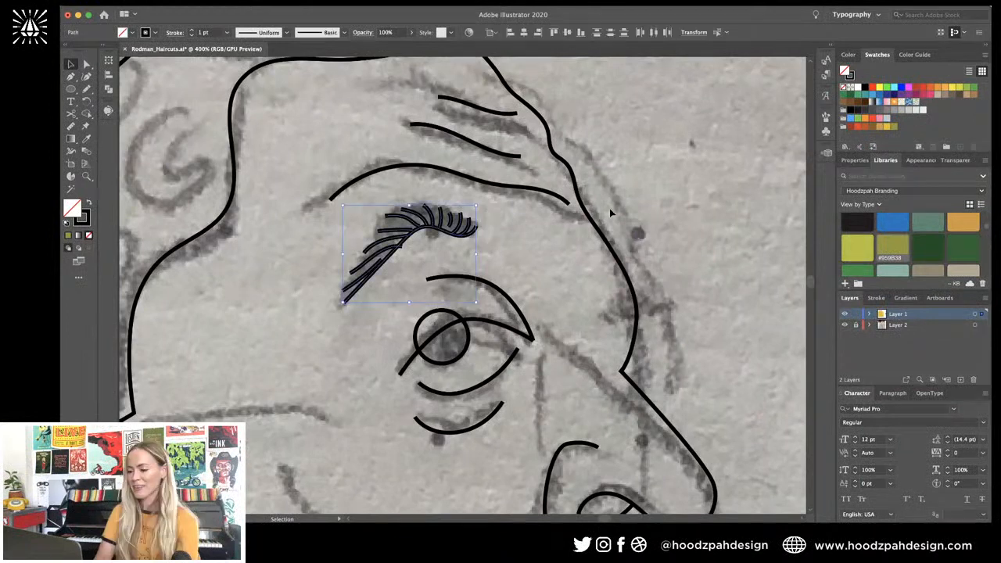
pyautogui.click(609, 208)
pyautogui.scroll(2, 506, 221)
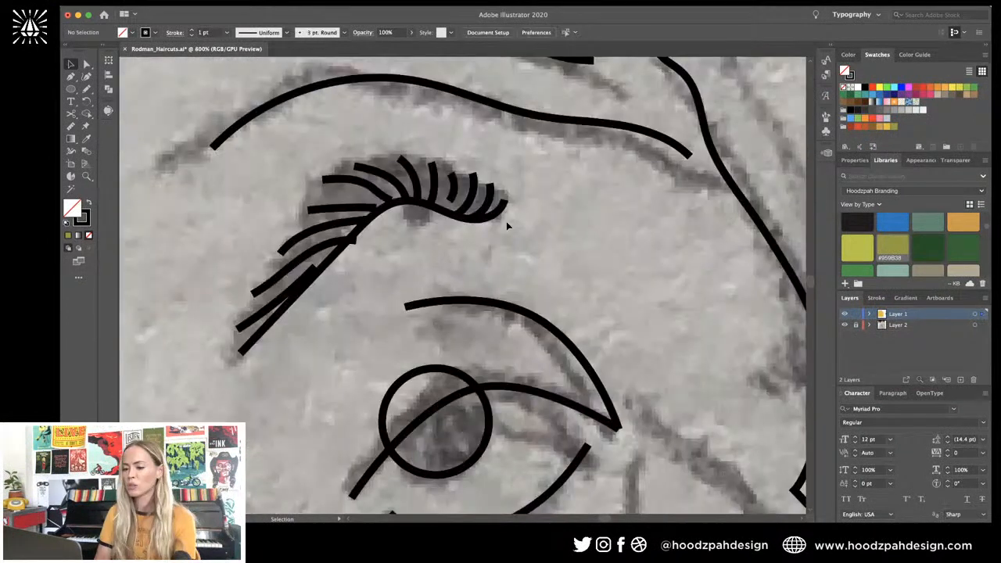
pyautogui.scroll(1, 507, 227)
# Step: Thicken the eyebrow with crossing Pencil hairs and a bent stroke along its upper edge, and deselect it
pyautogui.press('n')
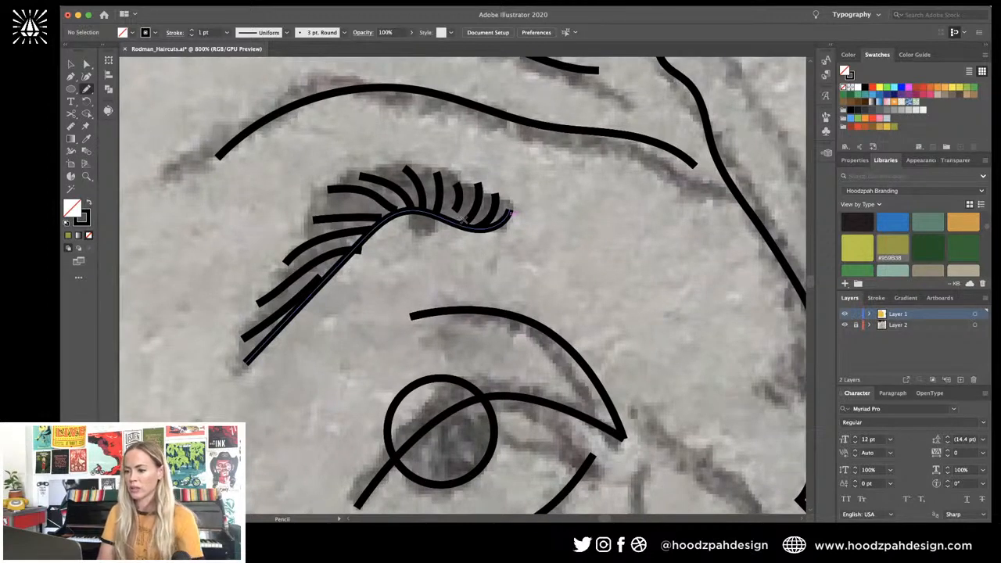
pyautogui.moveTo(463, 219)
pyautogui.mouseDown()
pyautogui.moveTo(432, 190)
pyautogui.moveTo(407, 188)
pyautogui.mouseUp()
pyautogui.moveTo(483, 209)
pyautogui.mouseDown()
pyautogui.moveTo(433, 179)
pyautogui.moveTo(321, 221)
pyautogui.mouseUp()
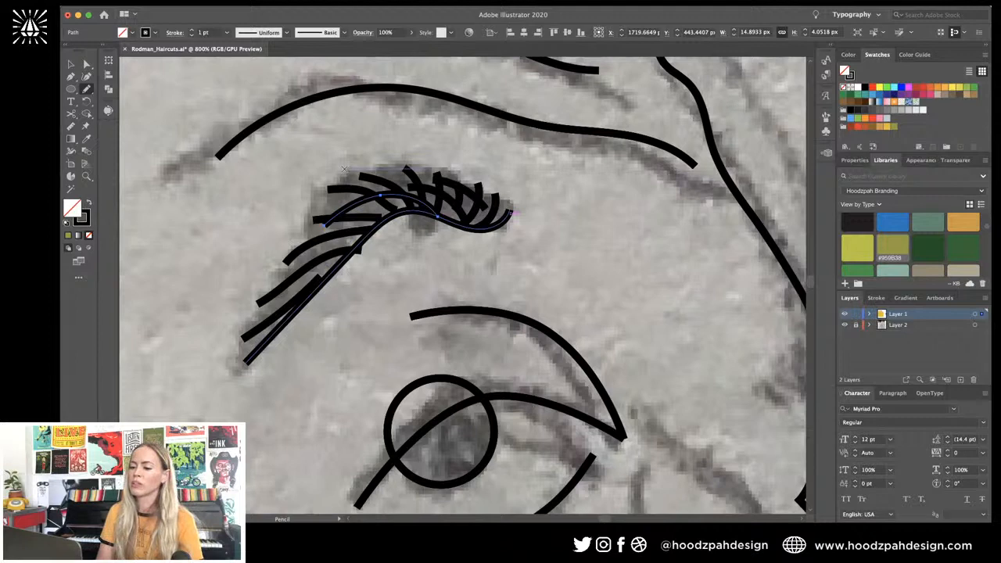
pyautogui.moveTo(296, 239); pyautogui.dragTo(420, 168)
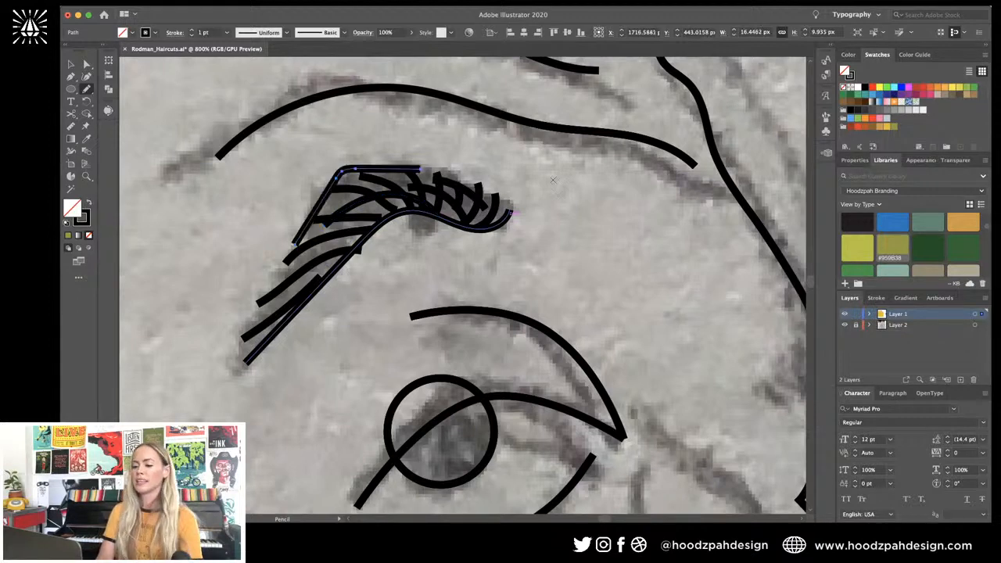
pyautogui.press('v')
pyautogui.press('super+minus')
pyautogui.press('super+minus')
pyautogui.press('super+minus')
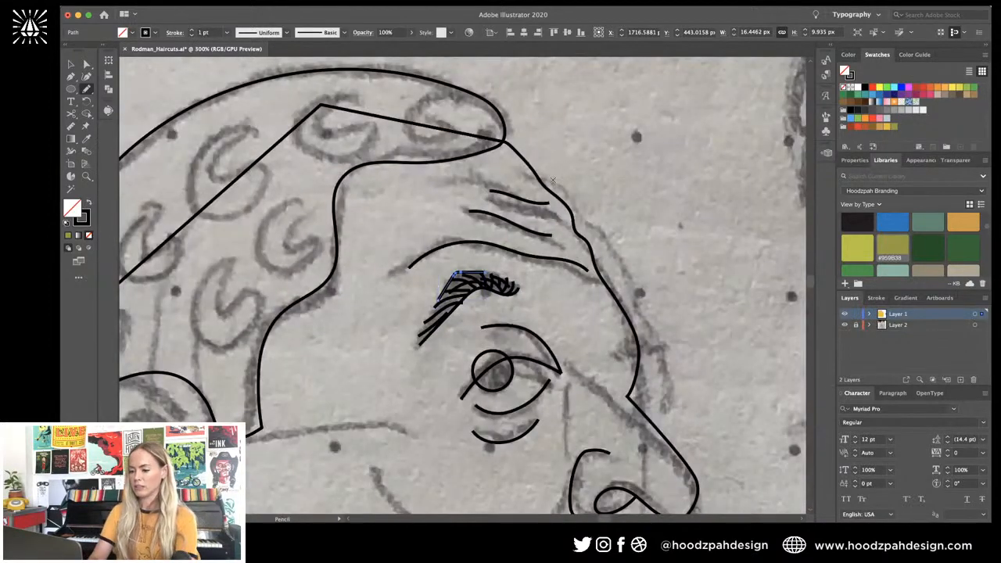
pyautogui.press('v')
pyautogui.click(623, 151)
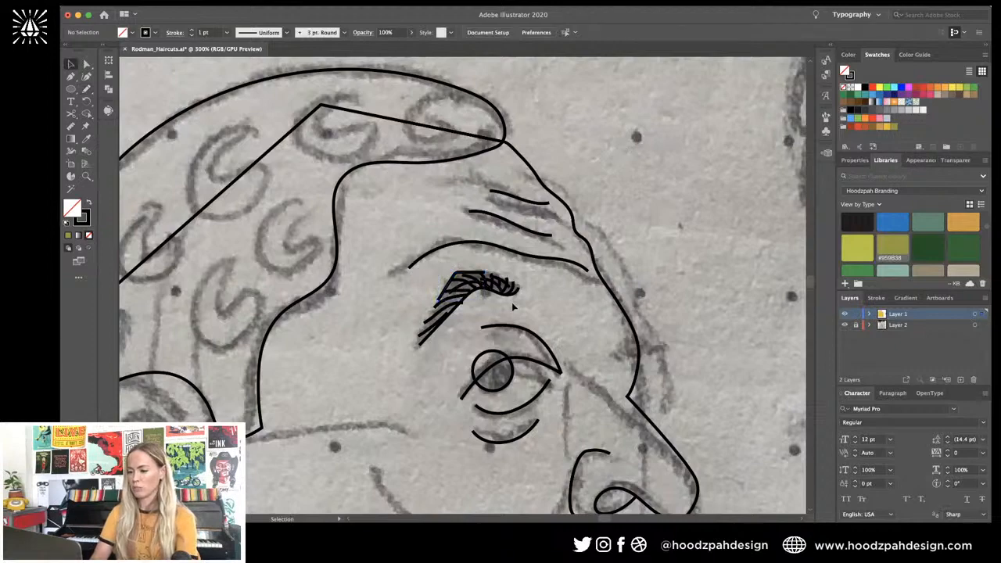
# Step: Draw the cheekbone line and the wavy cheek crease with the Pencil, plus short lines beside the nostril and below the inner eye corner
pyautogui.press('super+minus')
pyautogui.press('super+minus')
pyautogui.press('super+plus')
pyautogui.press('super+plus')
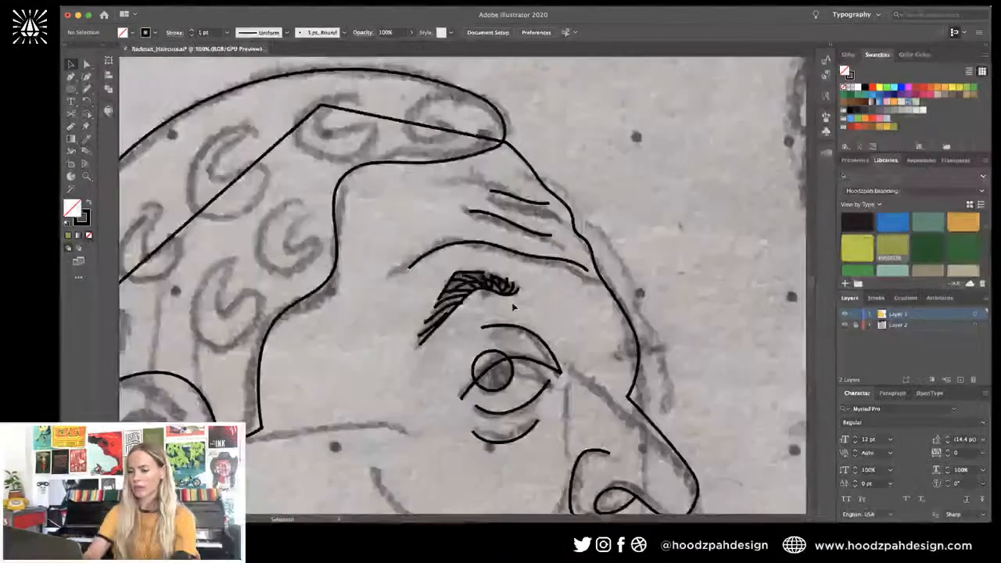
pyautogui.scroll(-5, 512, 302)
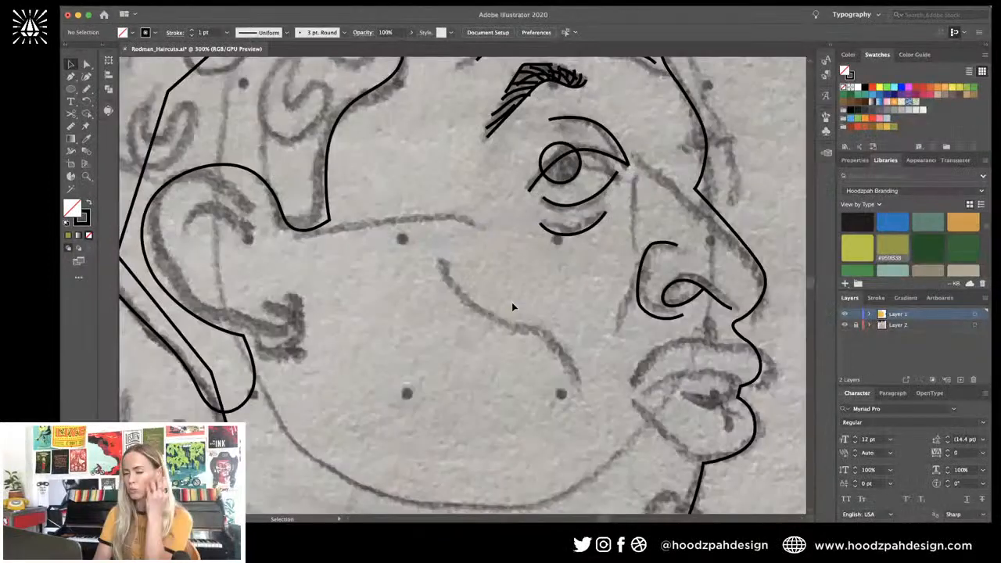
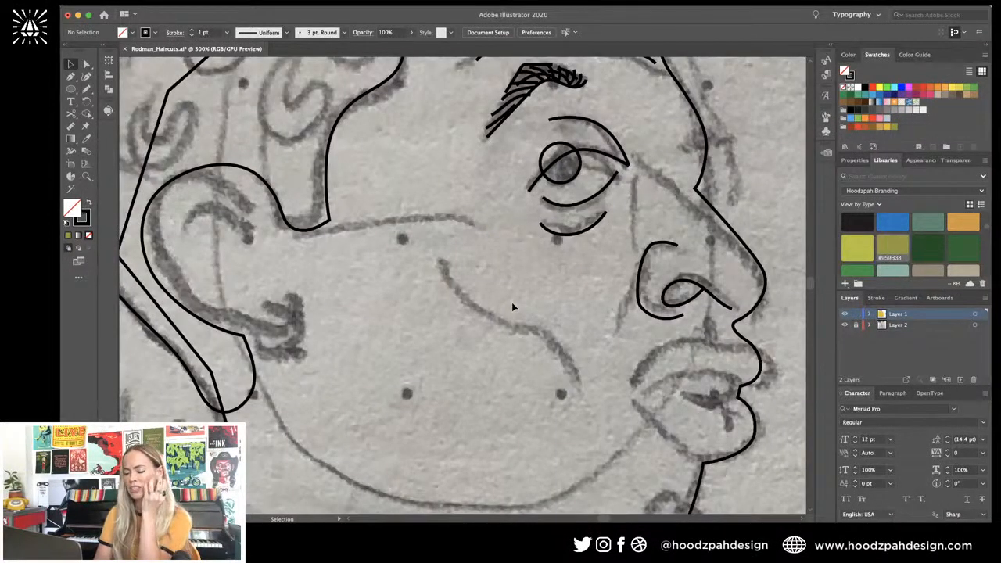
pyautogui.press('n')
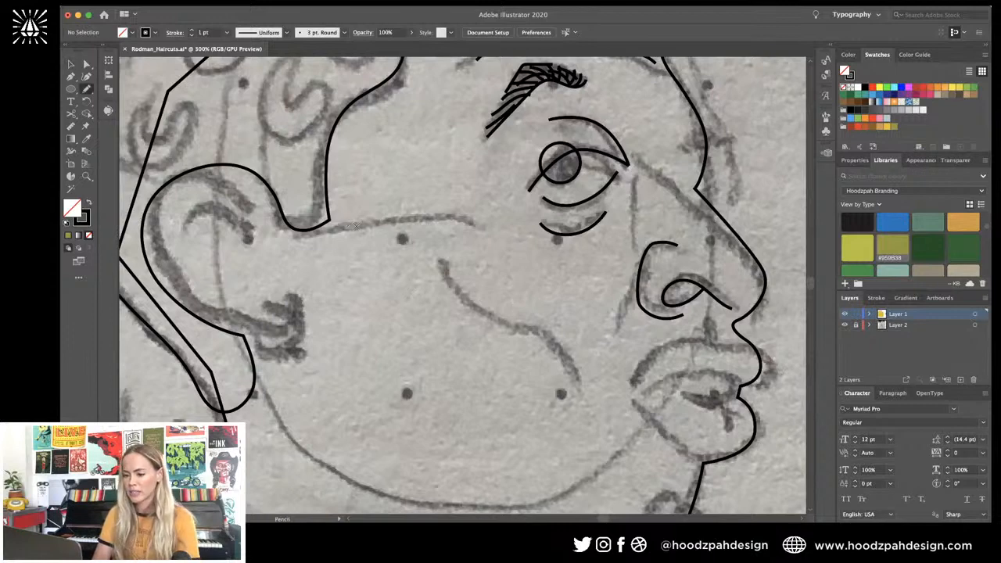
pyautogui.moveTo(356, 226); pyautogui.dragTo(486, 233)
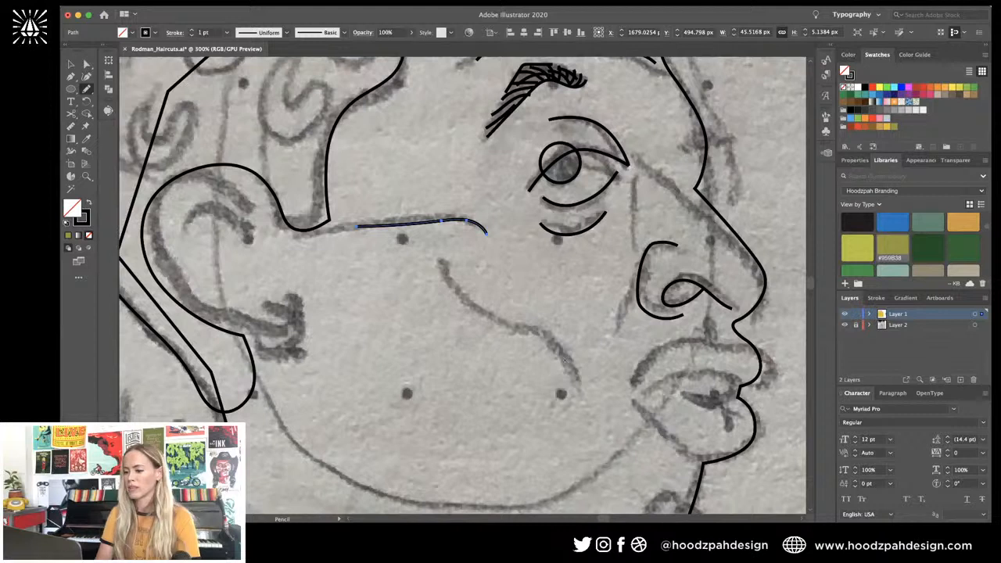
pyautogui.moveTo(432, 286); pyautogui.dragTo(572, 372)
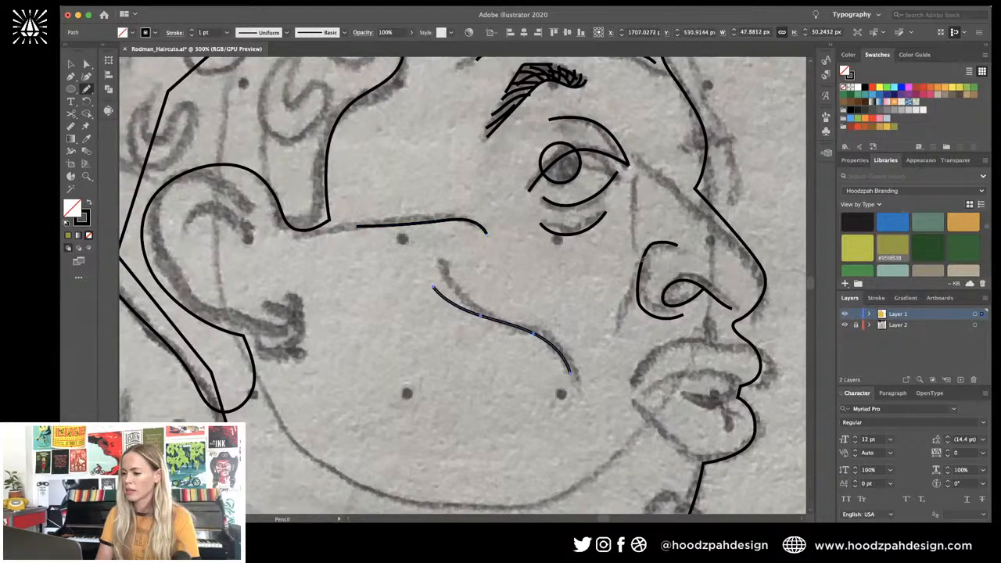
pyautogui.moveTo(640, 259); pyautogui.dragTo(608, 348)
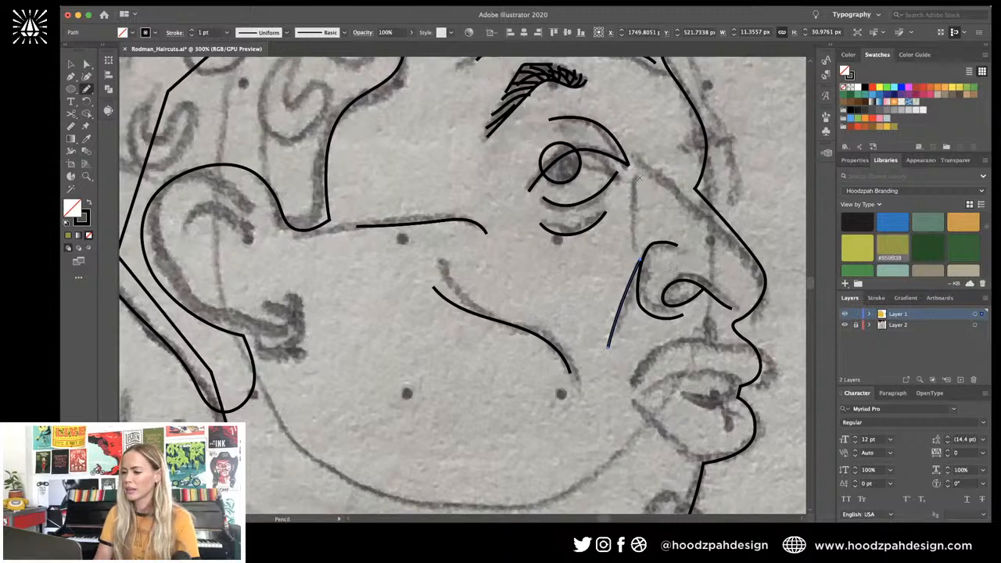
pyautogui.moveTo(639, 178); pyautogui.dragTo(637, 233)
# Step: Draw a curved Pencil line from beside the inner eye corner down to the notch where the forehead meets the nose
pyautogui.hscroll(3, 660, 208)
pyautogui.scroll(1, 660, 208)
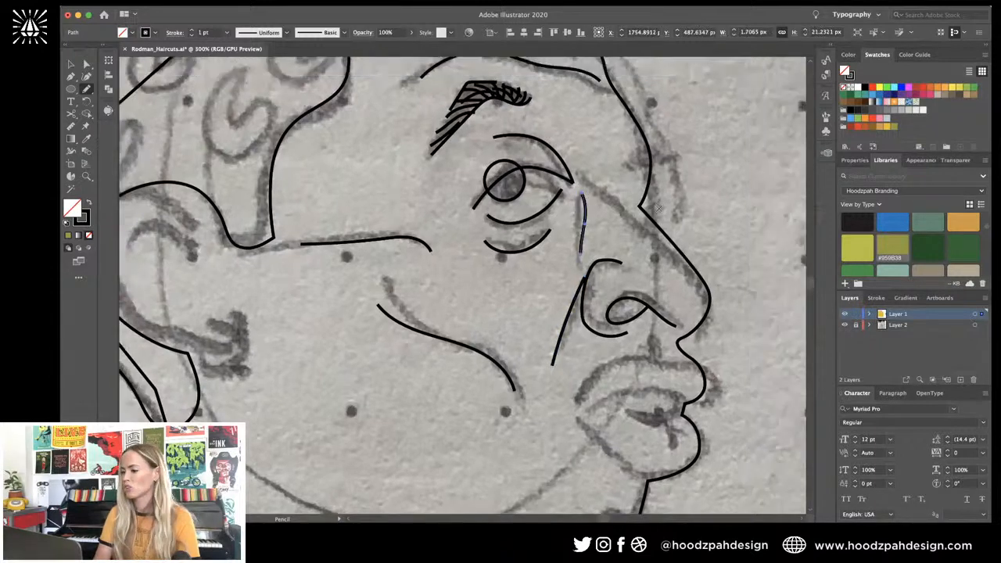
pyautogui.hscroll(2, 659, 207)
pyautogui.scroll(1, 659, 208)
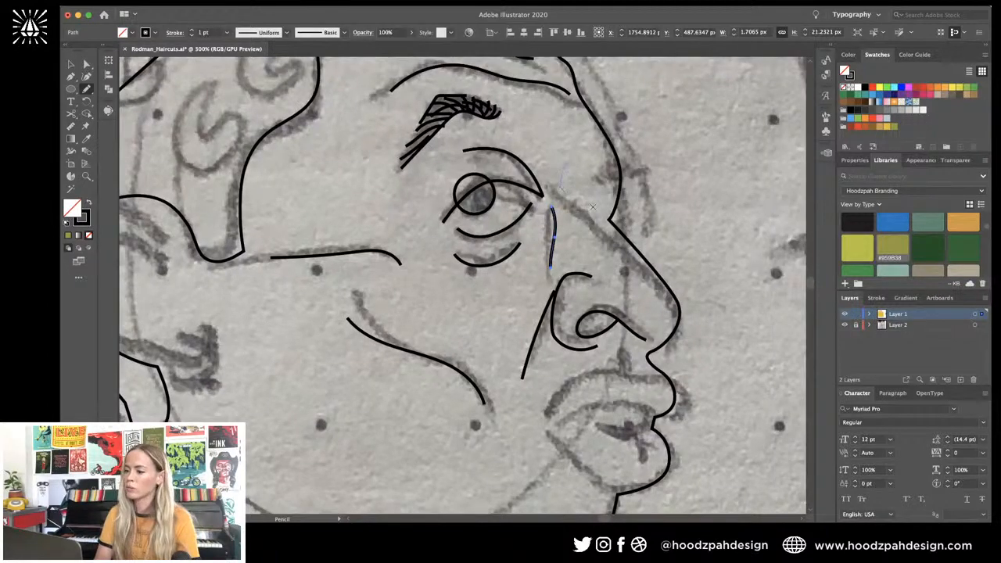
pyautogui.moveTo(592, 208); pyautogui.dragTo(610, 223)
# Step: Adjust the lower end of the nose-bridge curve so it flows smoothly into the face outline, and deselect it
pyautogui.press('super+equal')
pyautogui.press('super+equal')
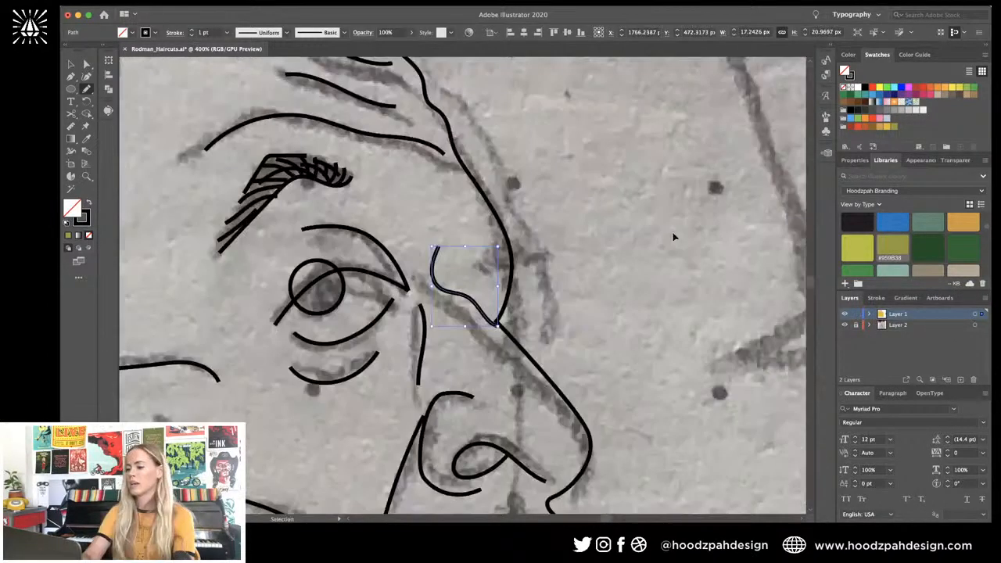
pyautogui.press('a')
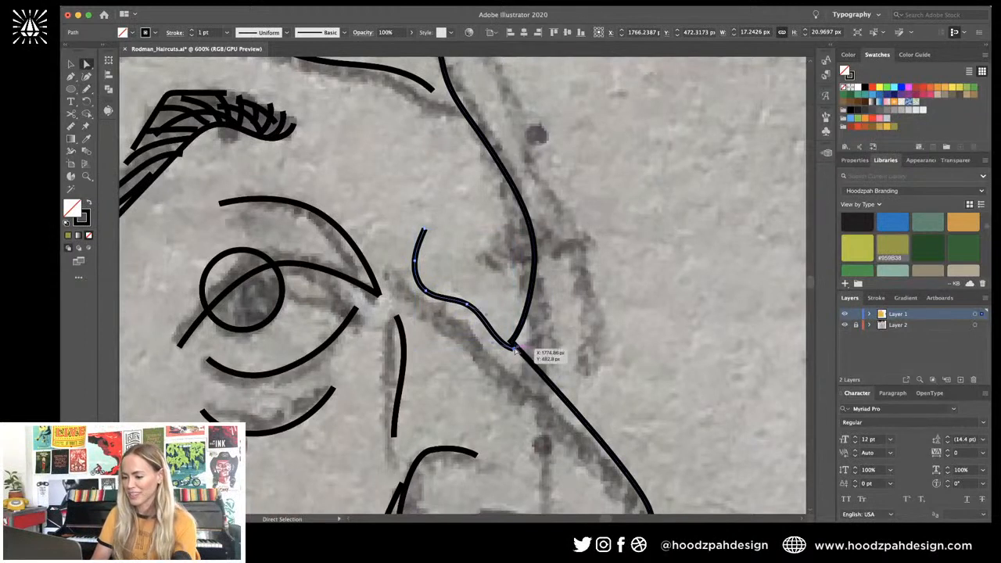
pyautogui.click(514, 347)
pyautogui.moveTo(513, 349); pyautogui.dragTo(499, 335)
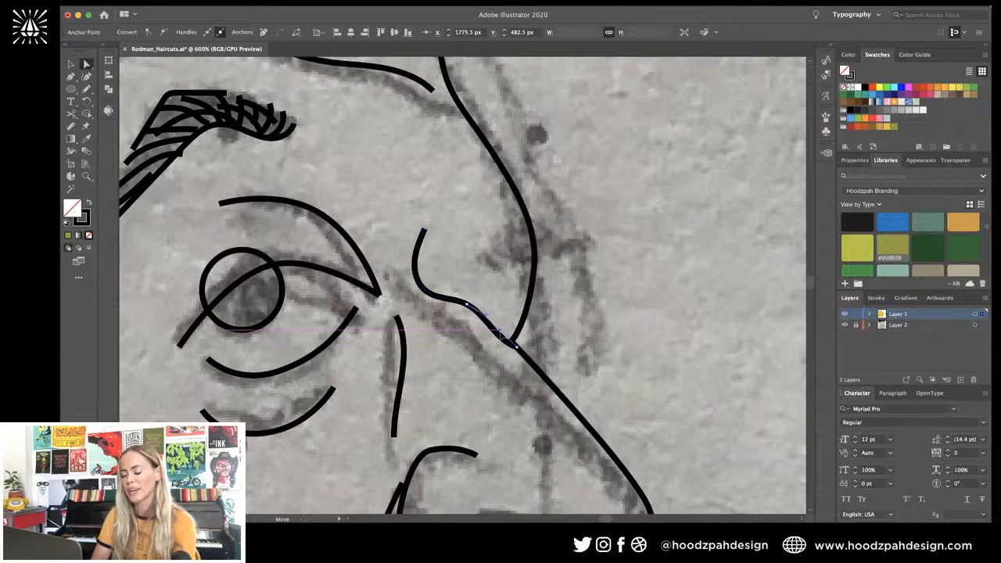
pyautogui.click(577, 357)
# Step: Check the nose-bridge curve and the cheek lines against the whole head and up close
pyautogui.press('super+minus')
pyautogui.press('super+minus')
pyautogui.press('super+minus')
pyautogui.press('super+minus')
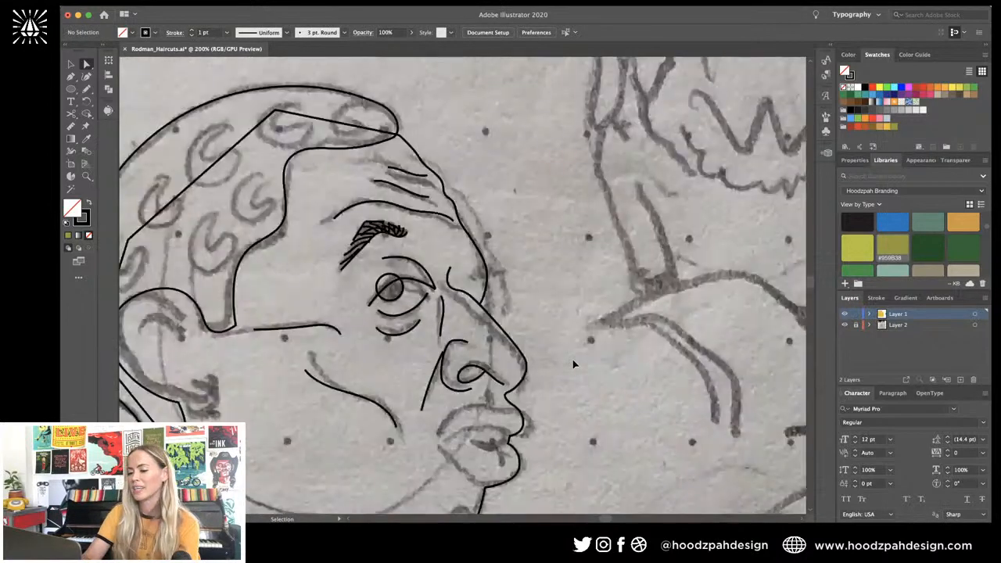
pyautogui.press('super+minus')
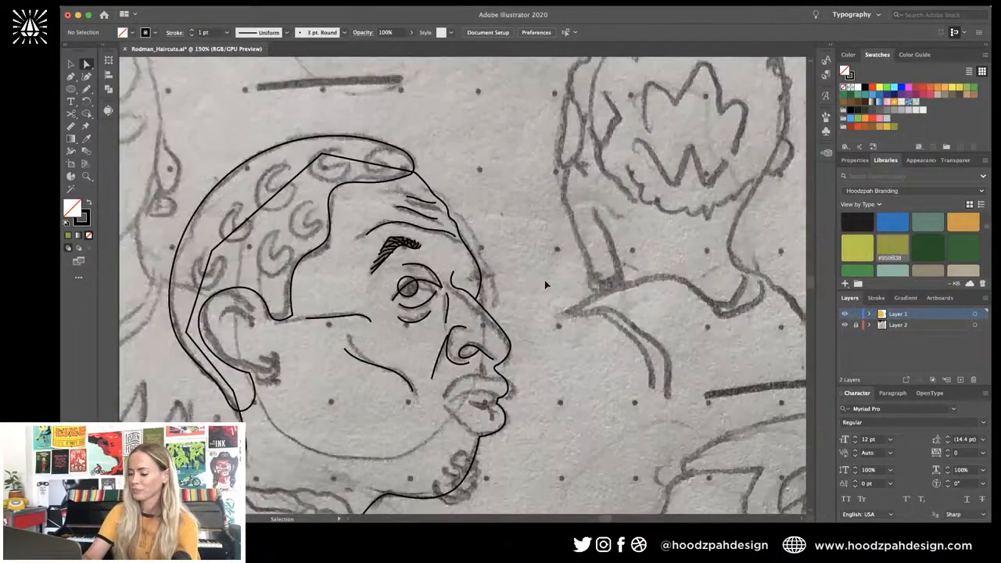
pyautogui.press('super+plus')
pyautogui.press('super+plus')
pyautogui.press('super+plus')
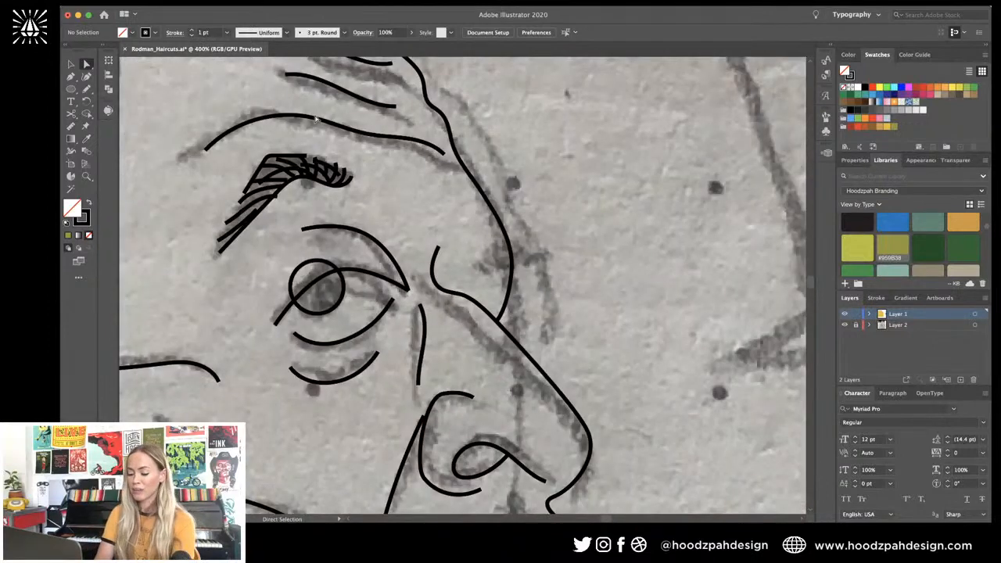
# Step: Draw several short curved Pencil hairs for the far eyebrow at the forehead outline above the nose bridge, and deselect them
pyautogui.press('v')
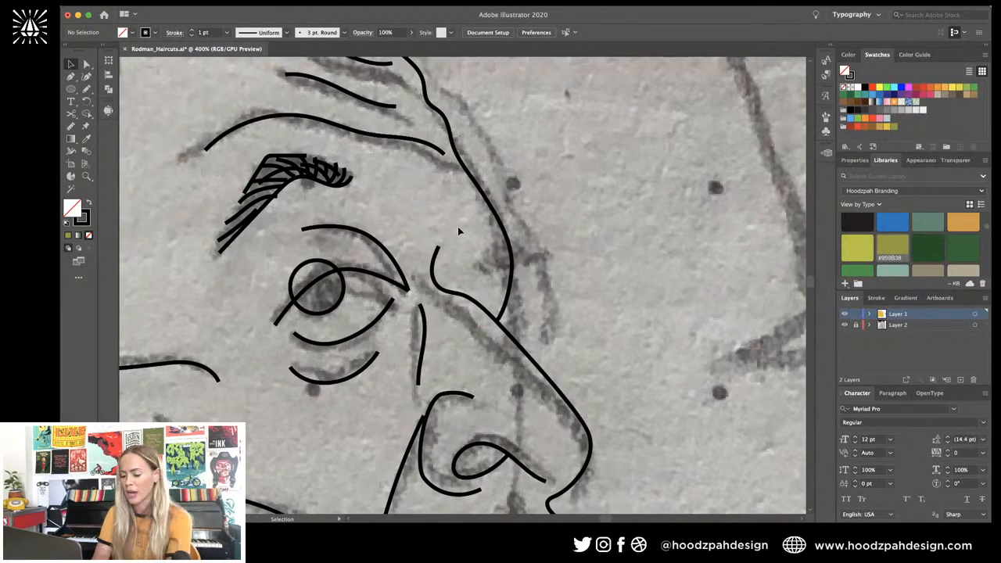
pyautogui.press('n')
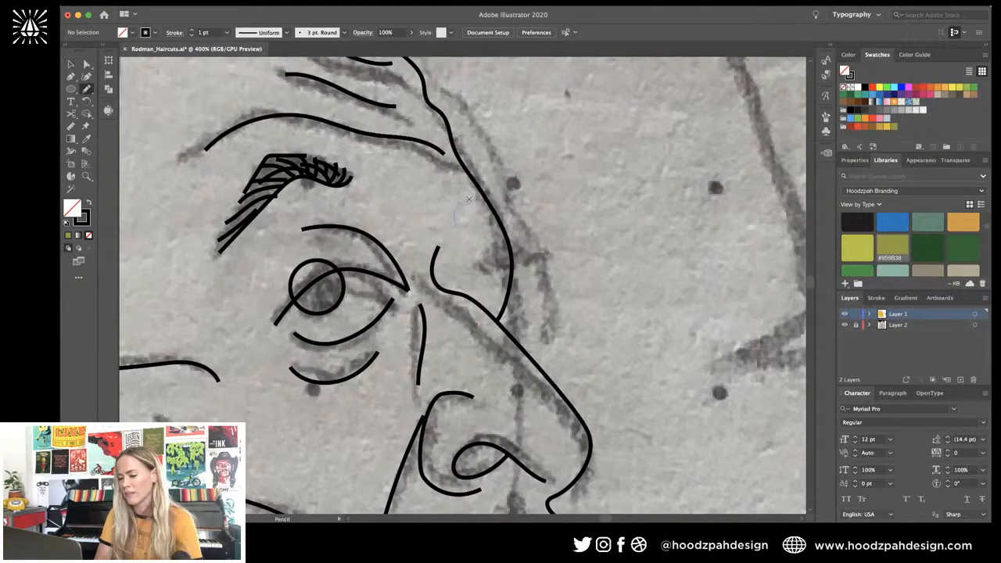
pyautogui.moveTo(455, 223)
pyautogui.mouseDown()
pyautogui.moveTo(469, 199)
pyautogui.moveTo(472, 230)
pyautogui.mouseUp()
pyautogui.hotkey('ctrl', 'z')
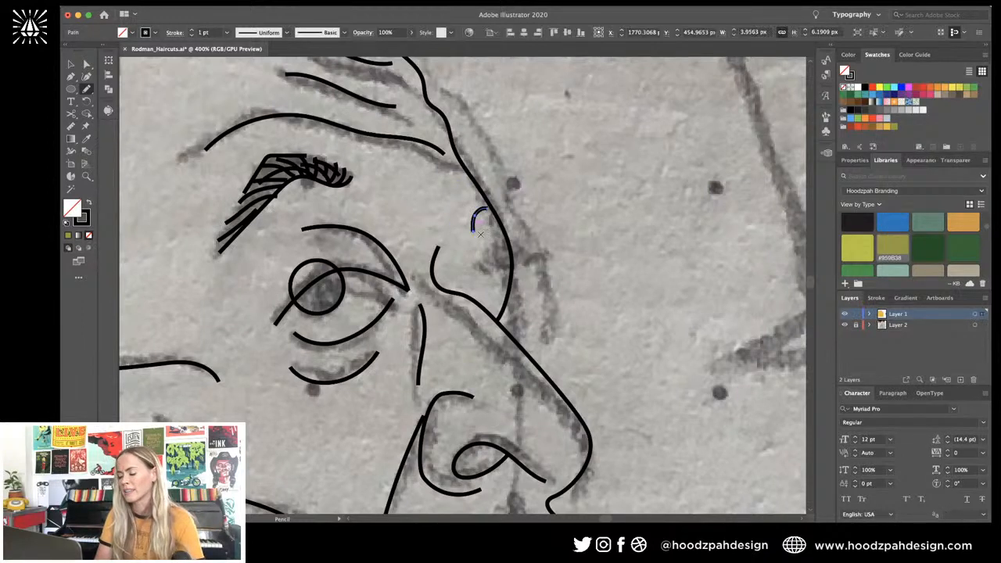
pyautogui.moveTo(481, 233); pyautogui.dragTo(517, 264)
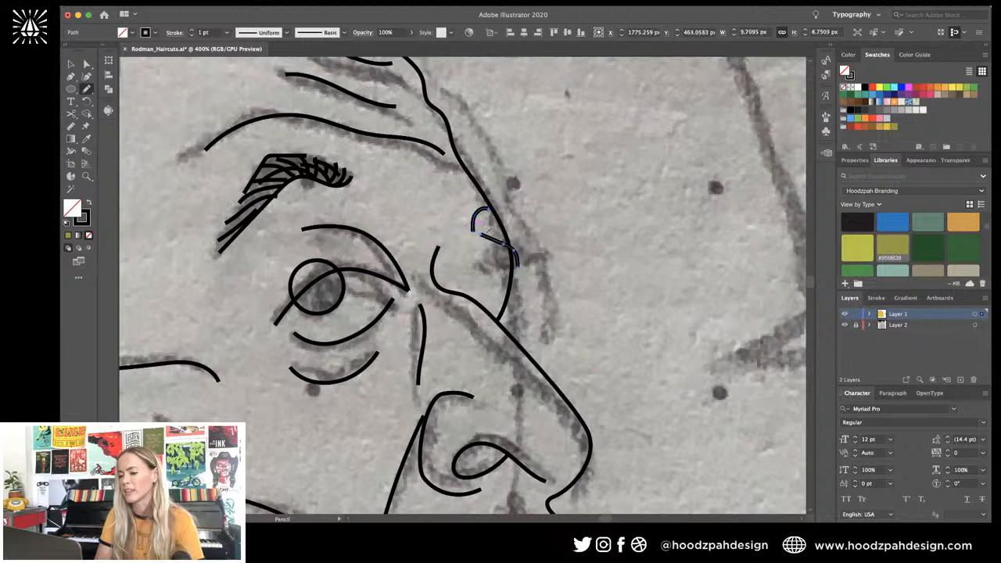
pyautogui.moveTo(490, 229); pyautogui.dragTo(503, 222)
pyautogui.moveTo(493, 239)
pyautogui.mouseDown()
pyautogui.moveTo(513, 232)
pyautogui.moveTo(518, 243)
pyautogui.moveTo(494, 212)
pyautogui.mouseUp()
pyautogui.press('a')
pyautogui.click(556, 227)
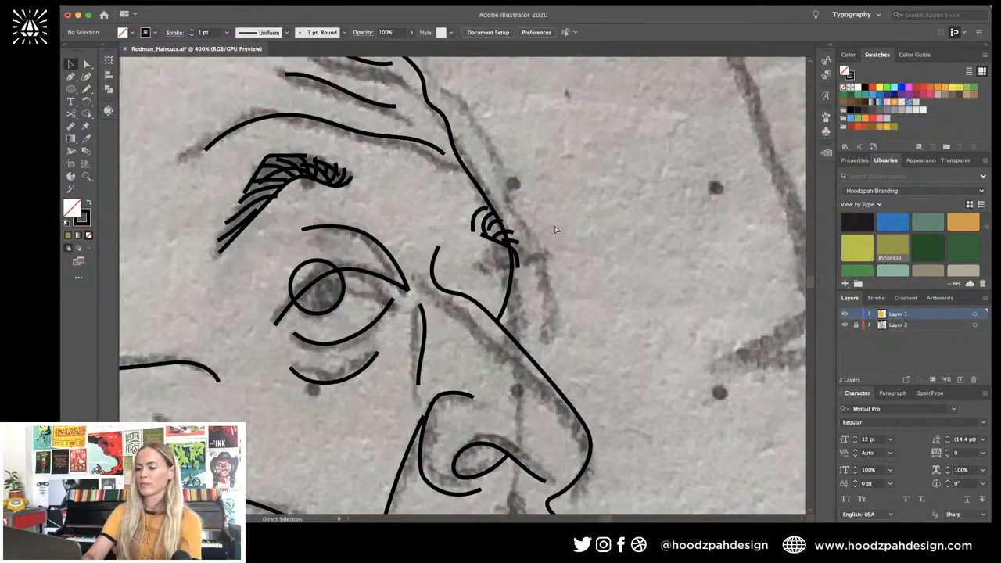
# Step: Check the far eyebrow hairs against the whole head and up close
pyautogui.press('super+minus')
pyautogui.press('super+minus')
pyautogui.press('super+minus')
pyautogui.press('super+minus')
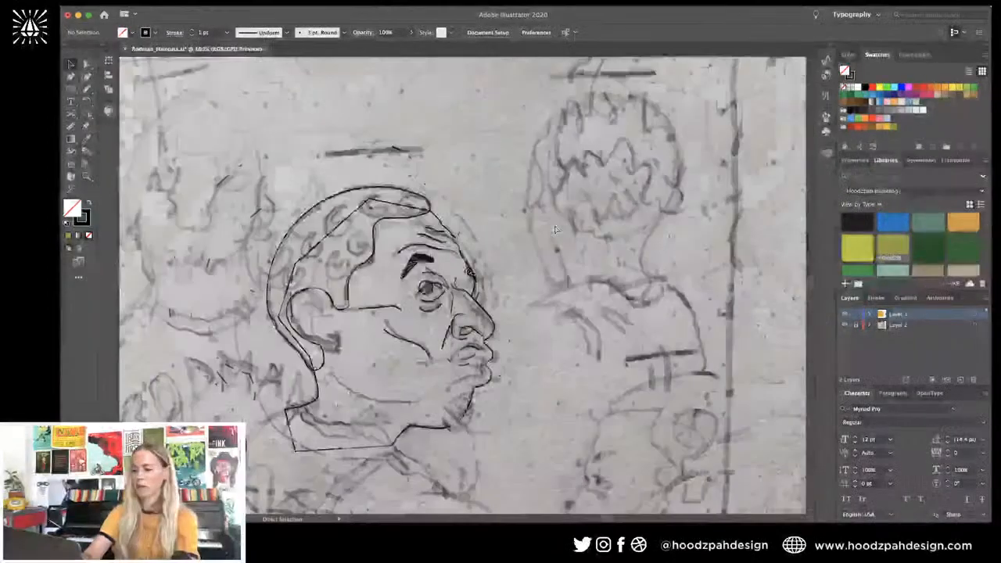
pyautogui.press('super+equal')
pyautogui.press('super+equal')
pyautogui.press('super+equal')
pyautogui.press('super+minus')
pyautogui.press('super+minus')
pyautogui.press('super+equal')
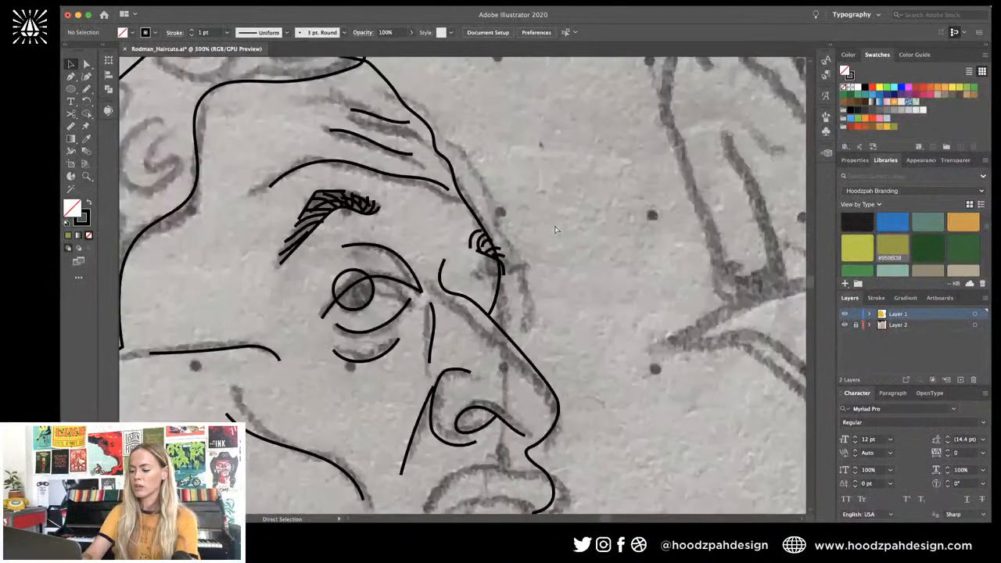
pyautogui.press('super+minus')
pyautogui.press('super+minus')
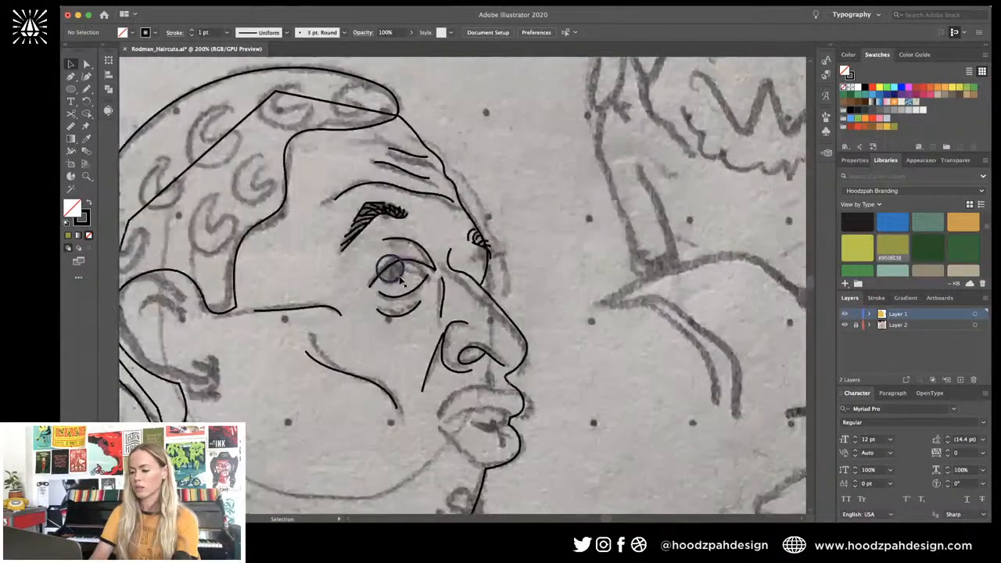
# Step: Trace the upper lip's top edge with the Pen from the mouth corner over the cupid's bow to the face outline
pyautogui.press('super+equal')
pyautogui.press('p')
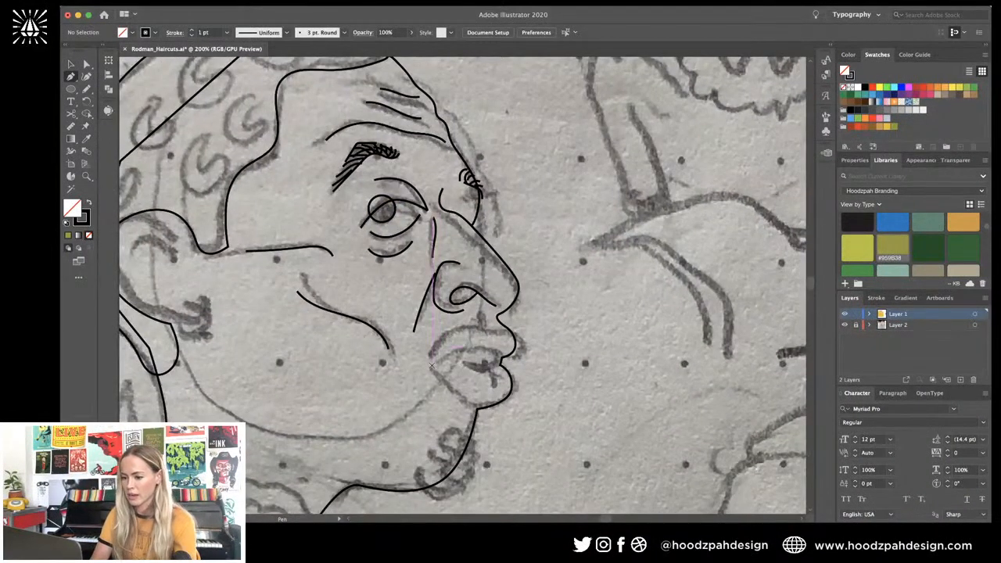
pyautogui.click(433, 365)
pyautogui.moveTo(469, 328); pyautogui.dragTo(507, 326)
pyautogui.press('super+equal')
pyautogui.press('super+equal')
pyautogui.press('super+equal')
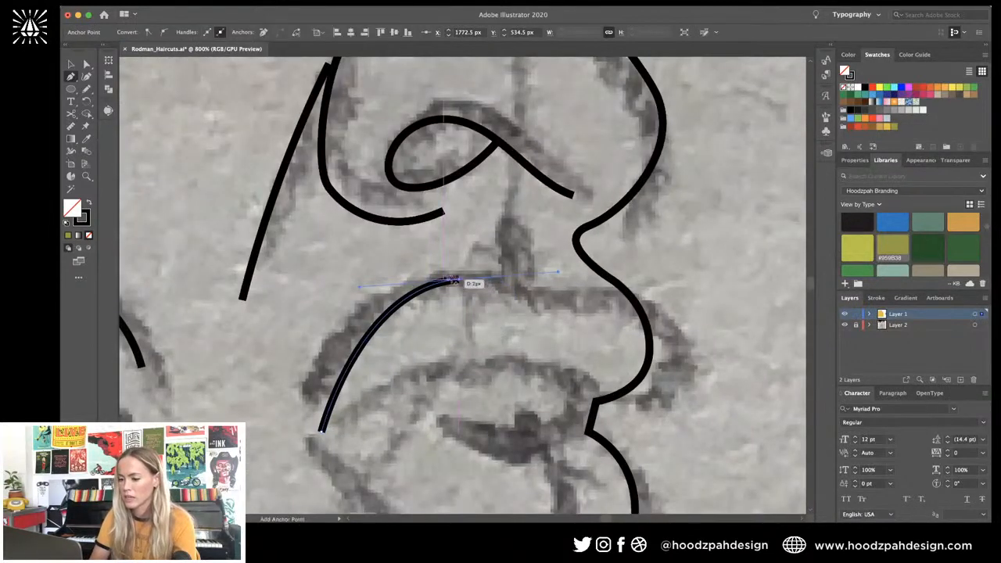
pyautogui.moveTo(494, 281); pyautogui.dragTo(495, 273)
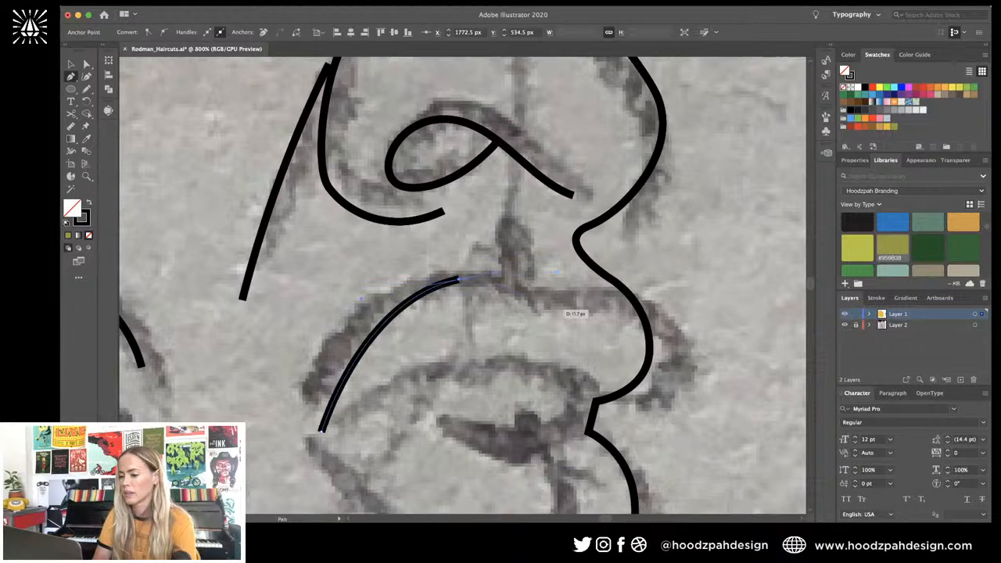
pyautogui.click(545, 310)
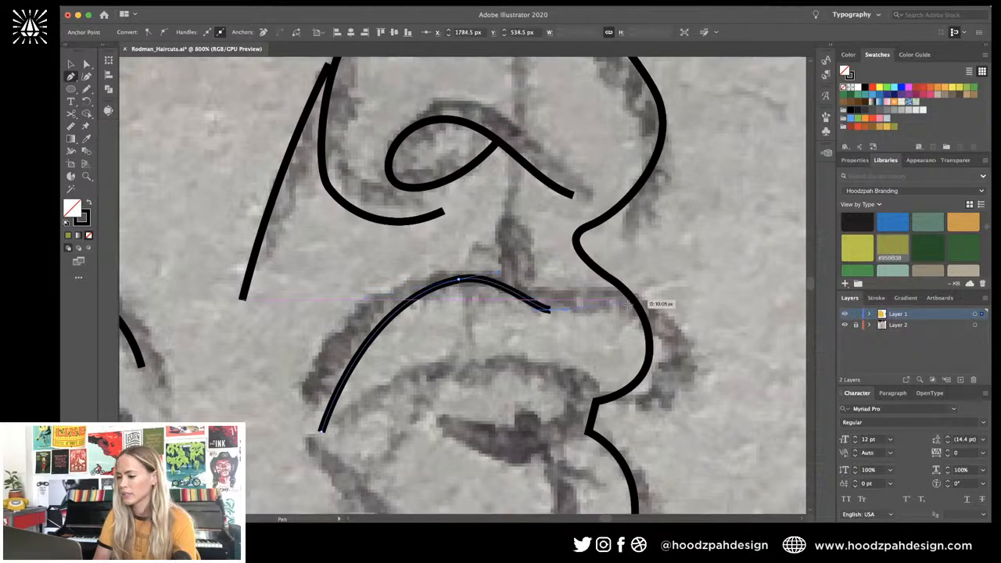
pyautogui.click(637, 306)
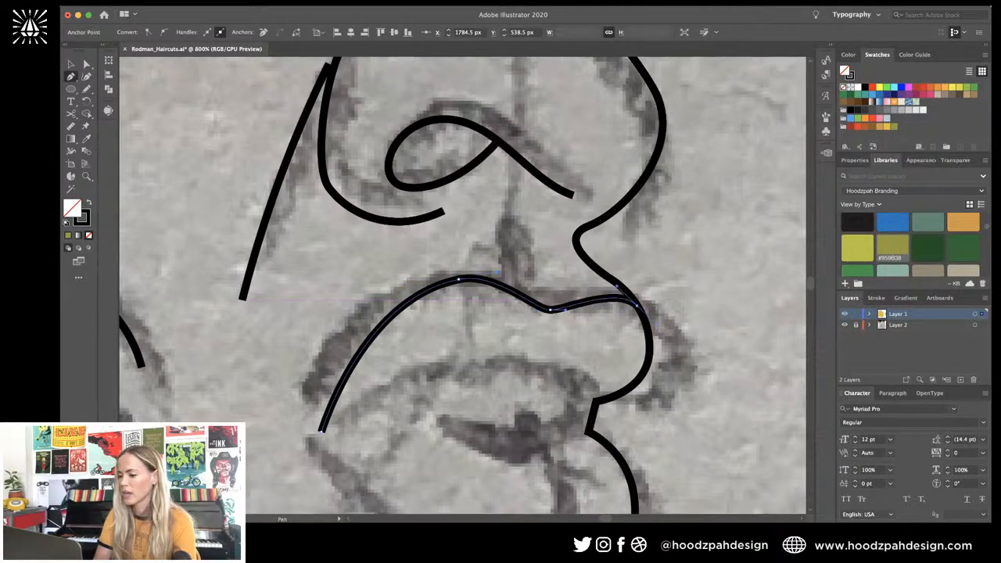
# Step: Continue the upper lip path around its protruding front and back along the lower edge, closing it at the mouth corner
pyautogui.moveTo(682, 376); pyautogui.dragTo(666, 404)
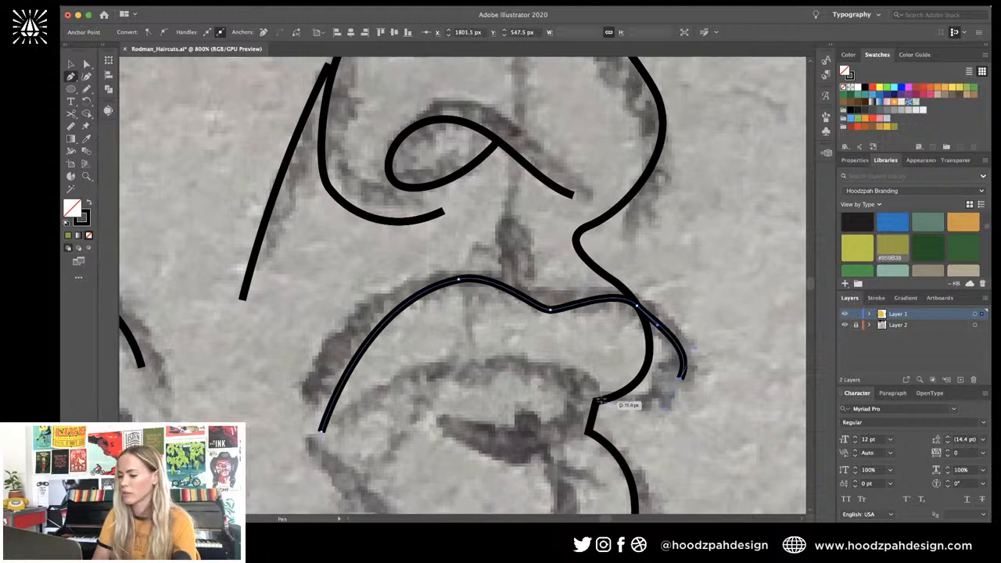
pyautogui.moveTo(596, 401); pyautogui.dragTo(581, 387)
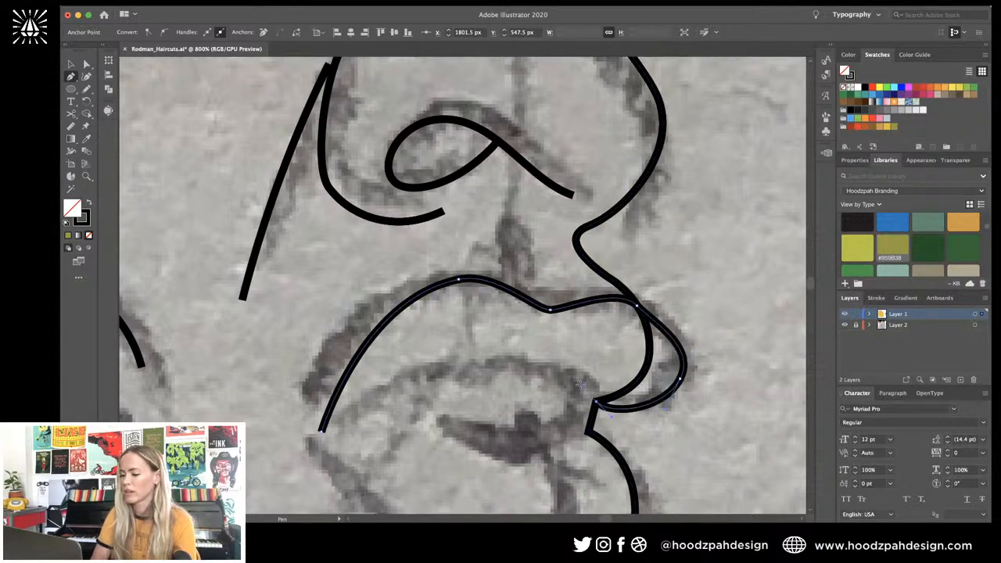
pyautogui.keyDown('super'); pyautogui.click(495, 370); pyautogui.keyUp('super')
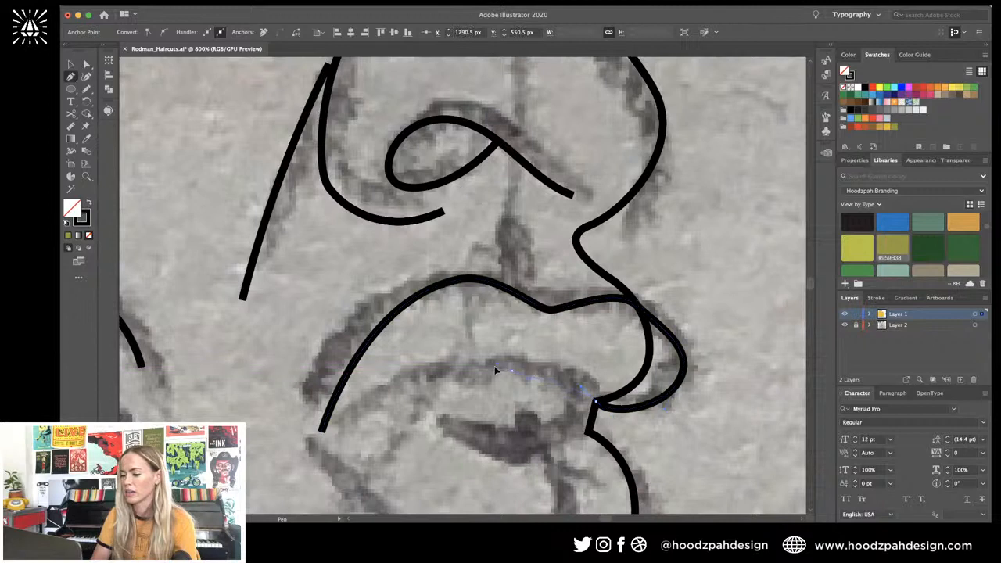
pyautogui.click(512, 371)
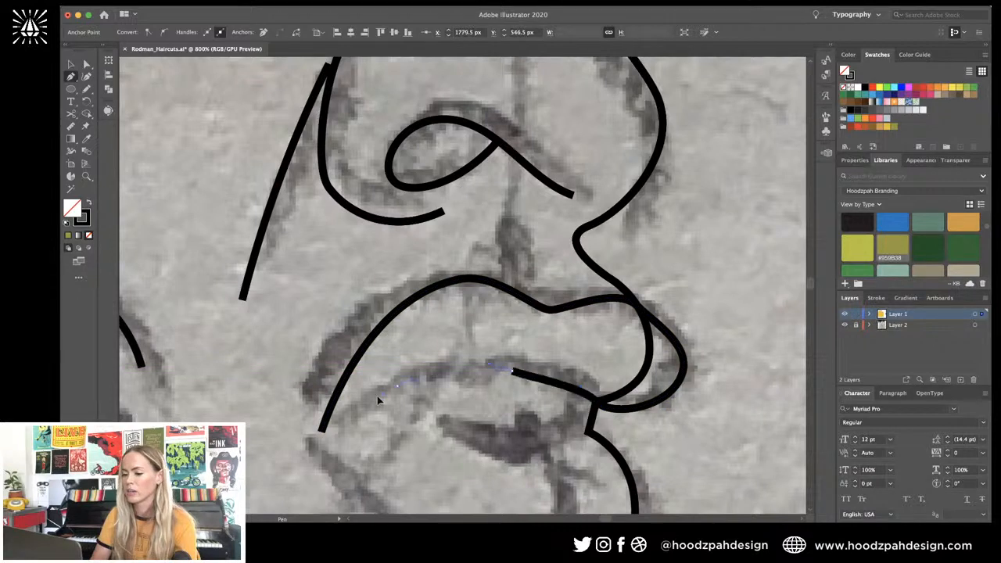
pyautogui.moveTo(397, 385); pyautogui.dragTo(379, 397)
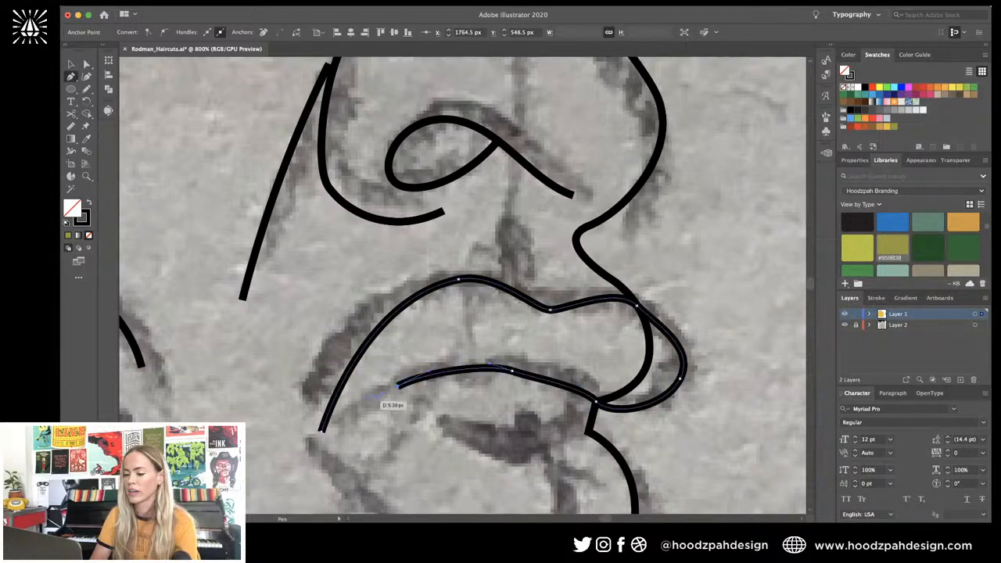
pyautogui.click(320, 431)
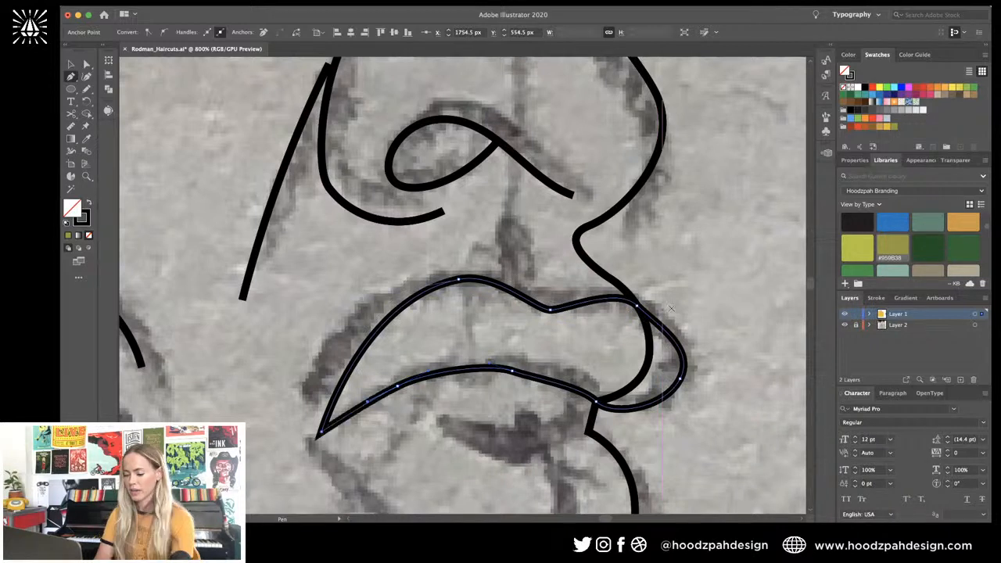
# Step: Turn off Snap to Pixel and deselect the upper lip shape
pyautogui.press('v')
pyautogui.click(654, 311)
pyautogui.click(601, 298)
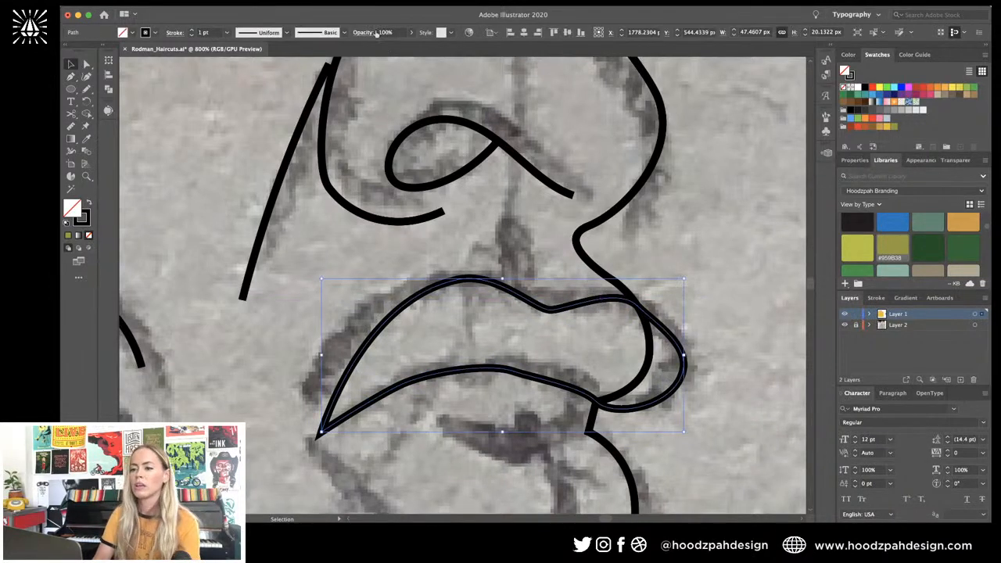
pyautogui.click(330, 5)
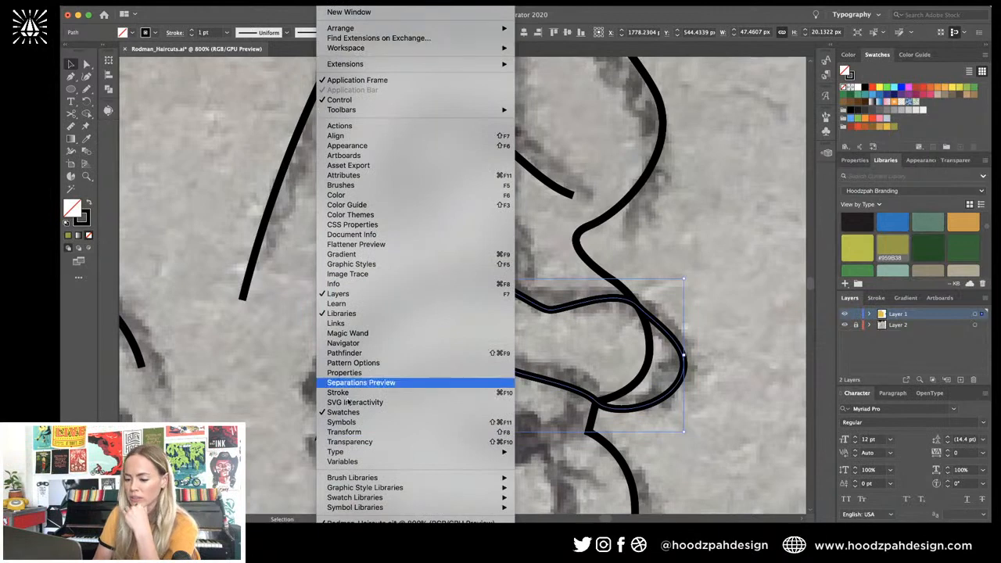
pyautogui.moveTo(300, 6)
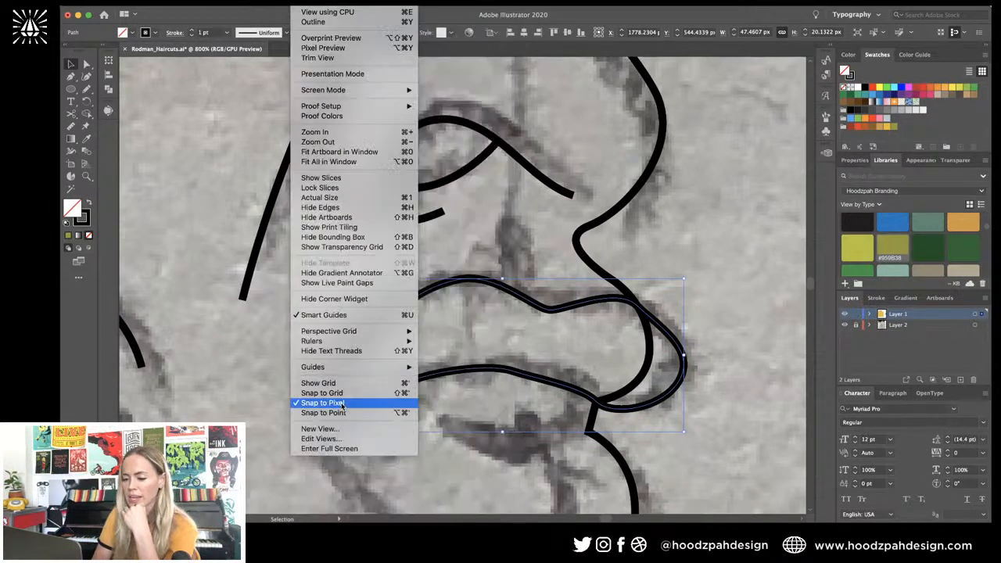
pyautogui.click(339, 402)
pyautogui.click(709, 298)
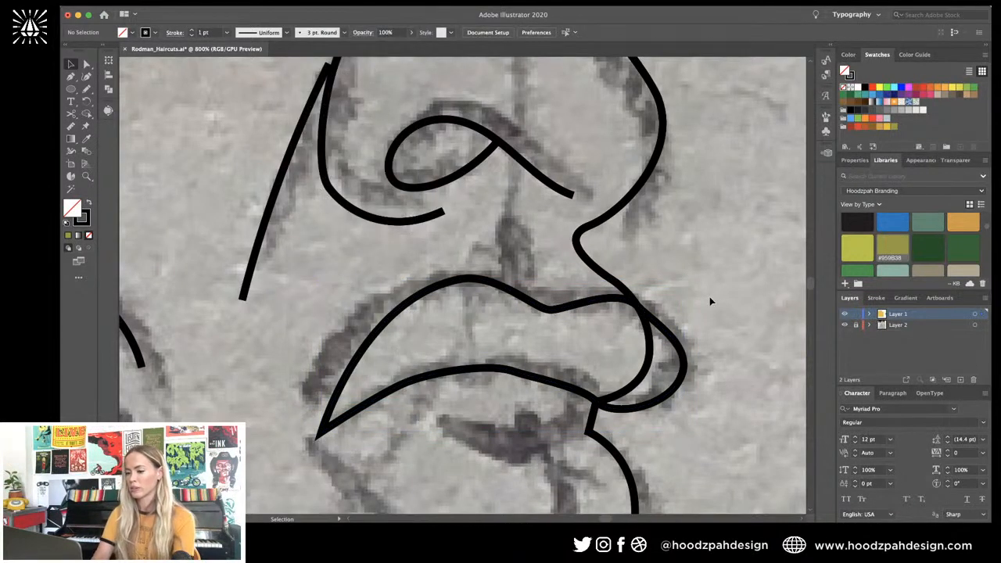
# Step: Draw the lower lip as a closed Pen shape meeting the mouth corner, with an angular front extending beyond the face outline
pyautogui.hotkey('ctrl', '-')
pyautogui.hotkey('ctrl', '-')
pyautogui.hotkey('ctrl', '-')
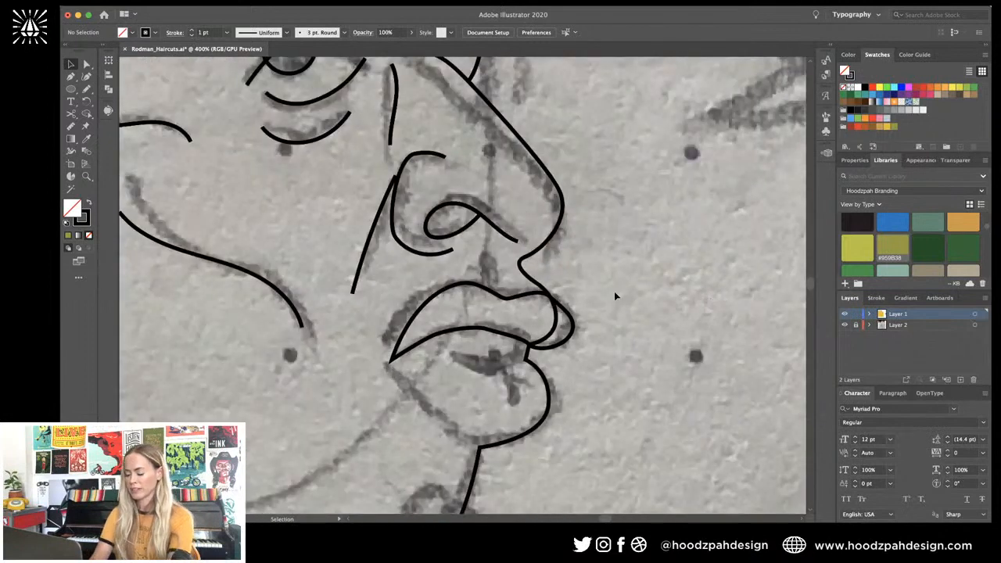
pyautogui.press('p')
pyautogui.click(526, 359)
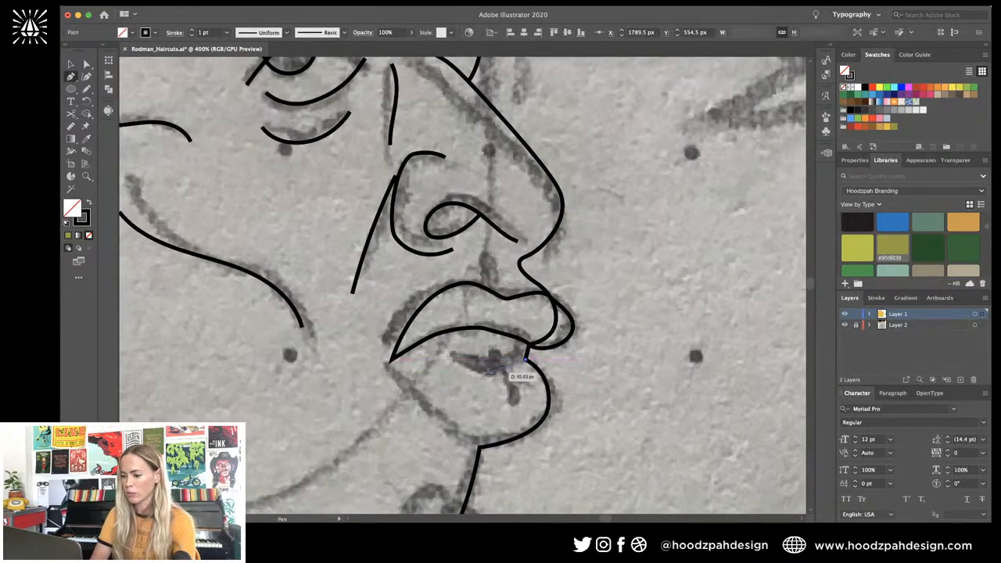
pyautogui.moveTo(466, 370)
pyautogui.mouseDown()
pyautogui.moveTo(436, 353)
pyautogui.moveTo(405, 352)
pyautogui.moveTo(385, 365)
pyautogui.moveTo(457, 434)
pyautogui.moveTo(538, 451)
pyautogui.mouseUp()
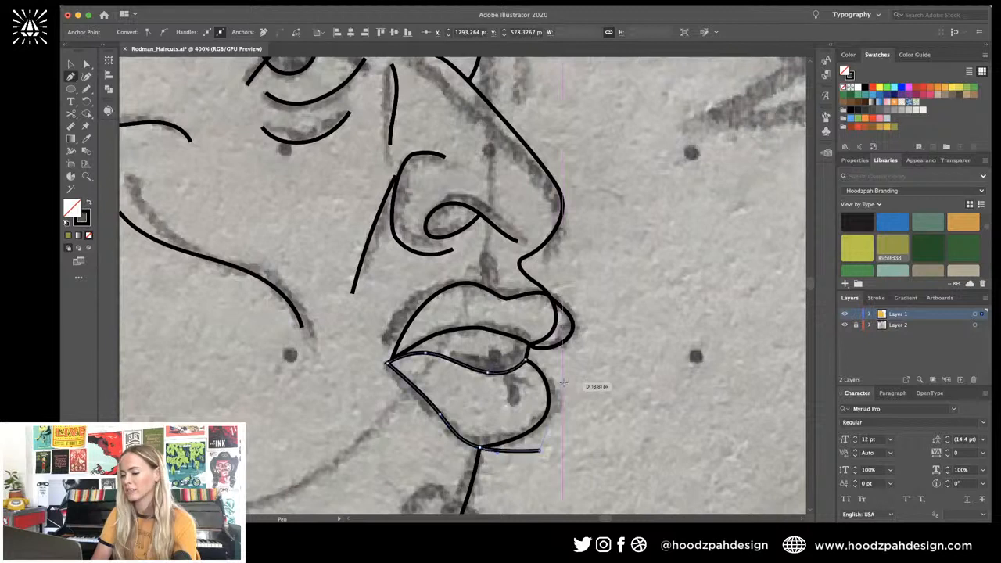
pyautogui.click(571, 383)
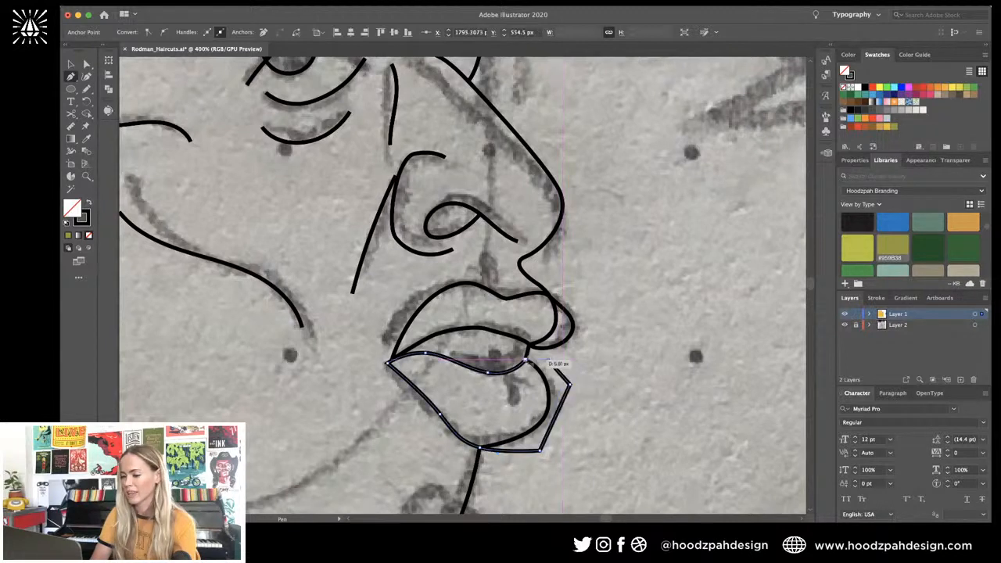
pyautogui.click(526, 360)
# Step: Shift the anchor on the lower lip's underside slightly outward, and draw a short curved Pencil crease inside the lip
pyautogui.press('a')
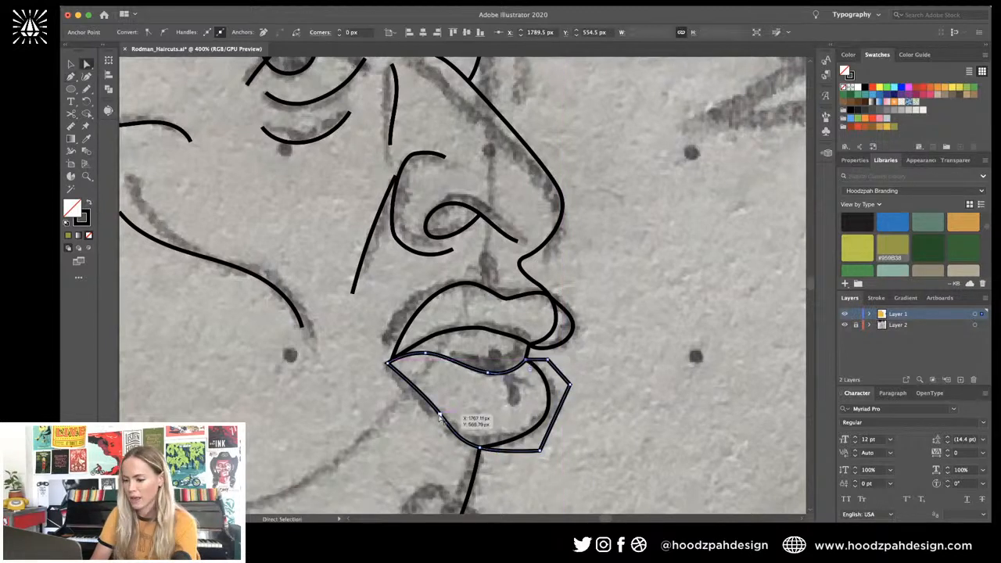
pyautogui.moveTo(440, 415); pyautogui.dragTo(429, 412)
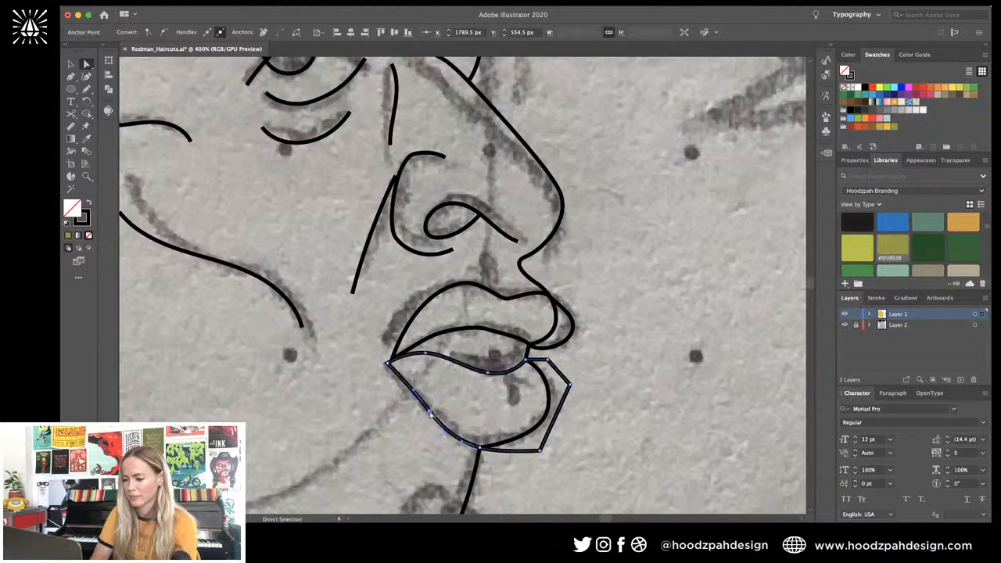
pyautogui.click(658, 415)
pyautogui.press('n')
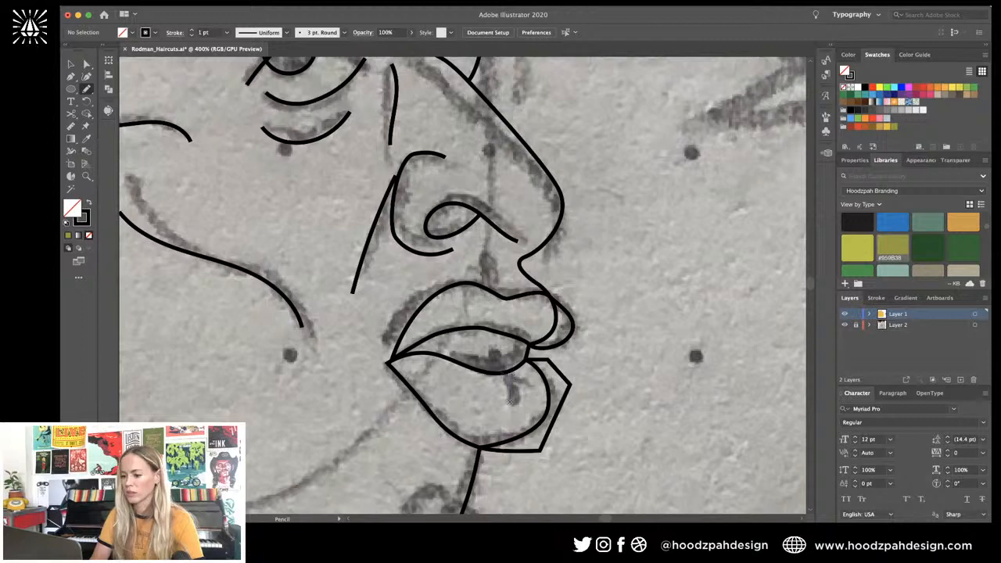
pyautogui.moveTo(510, 401); pyautogui.dragTo(506, 374)
pyautogui.press('v')
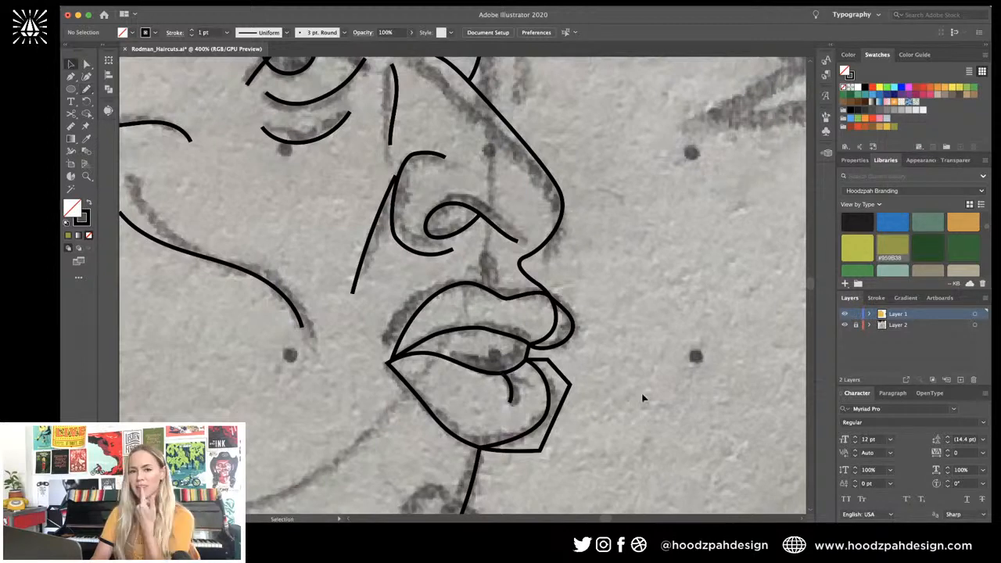
# Step: Check the finished lips against the whole head and up close
pyautogui.press('super+minus')
pyautogui.press('super+minus')
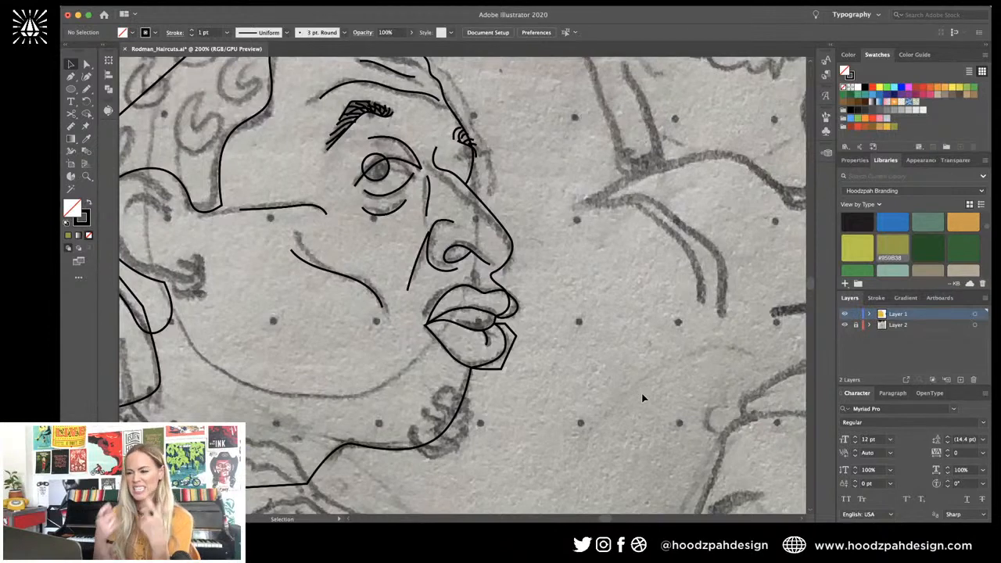
pyautogui.press('super+minus')
pyautogui.press('super+minus')
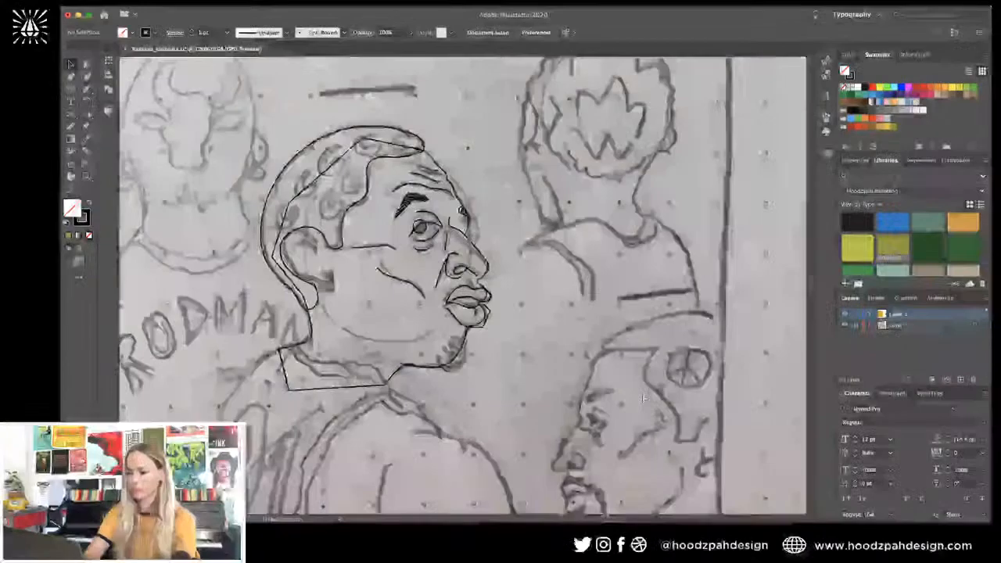
pyautogui.press('super+plus')
pyautogui.press('super+plus')
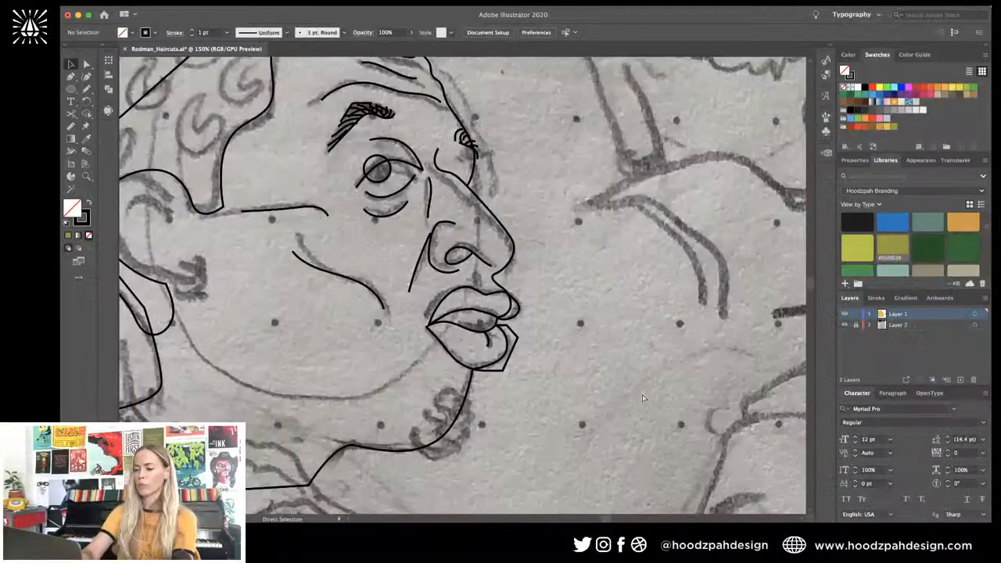
pyautogui.press('super+plus')
pyautogui.press('super+plus')
pyautogui.press('super+plus')
pyautogui.press('n')
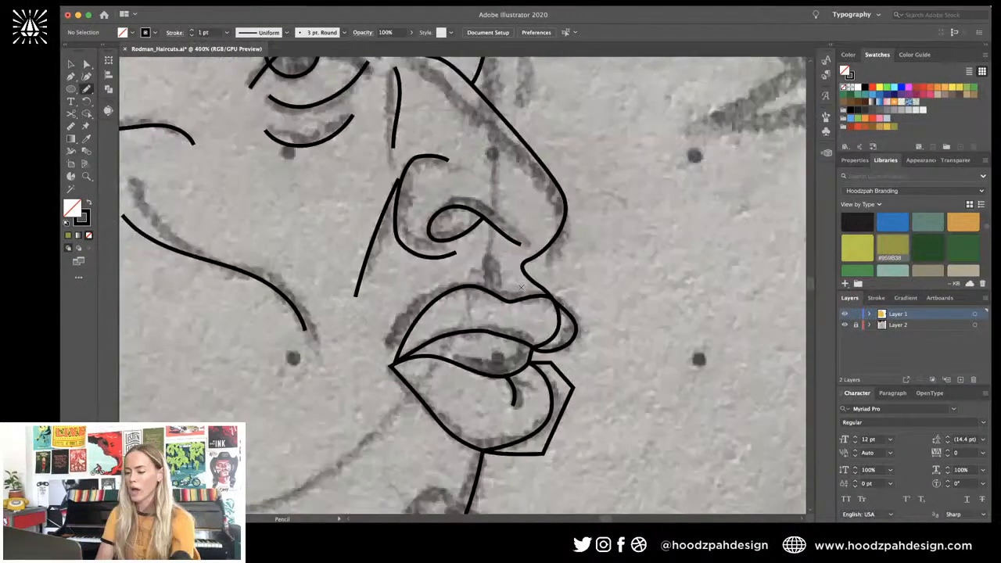
# Step: Draw the jawline as a Pencil curve from beneath the ear to the underside of the chin
pyautogui.press('super+minus')
pyautogui.press('v')
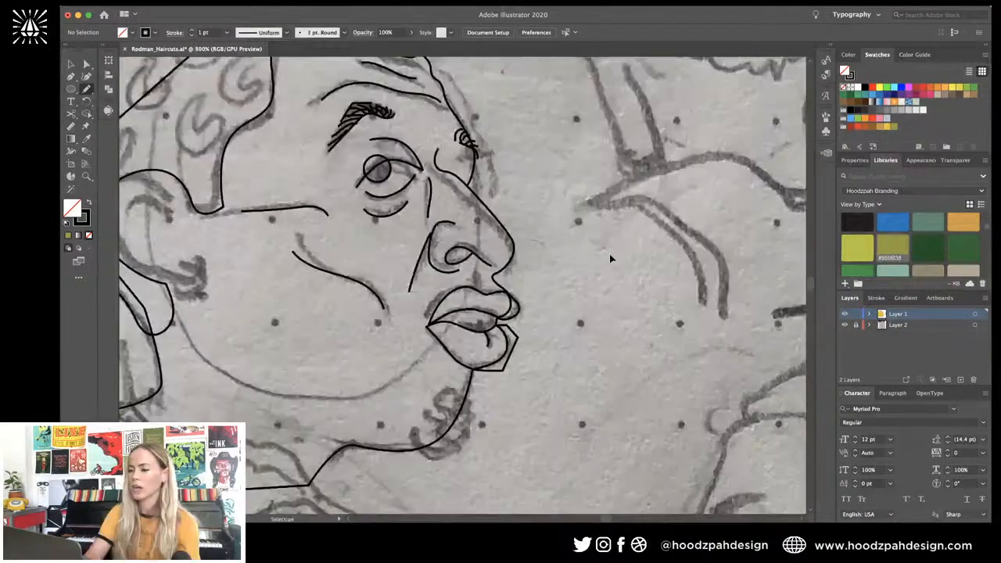
pyautogui.press('super+minus')
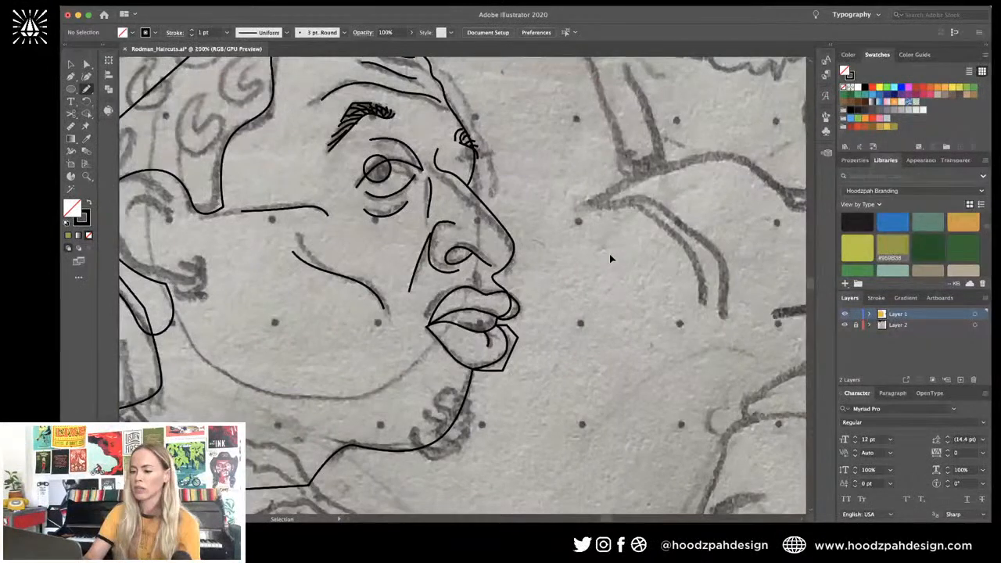
pyautogui.press('n')
pyautogui.hscroll(-5, 610, 254)
pyautogui.scroll(5, 388, 190)
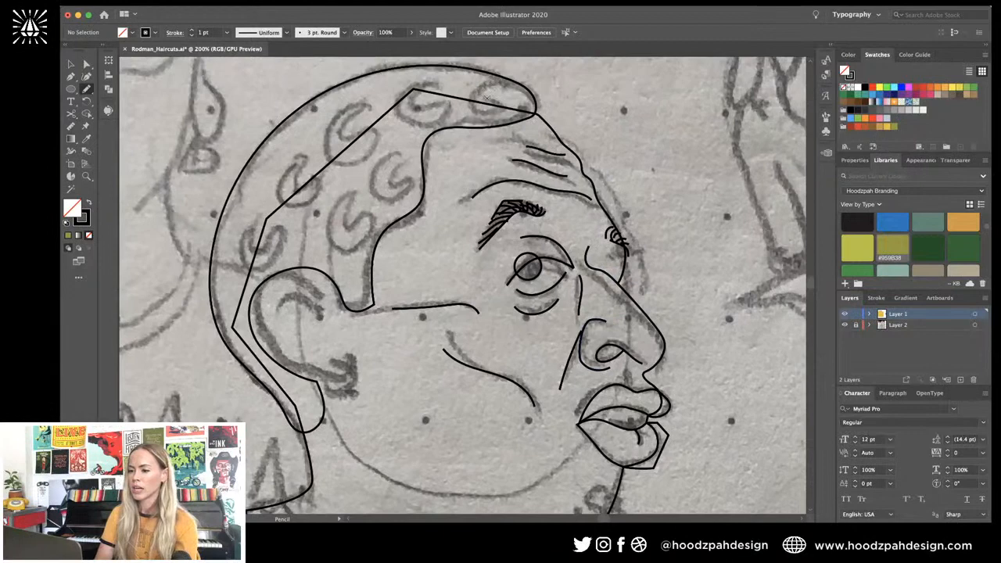
pyautogui.scroll(-3, 485, 99)
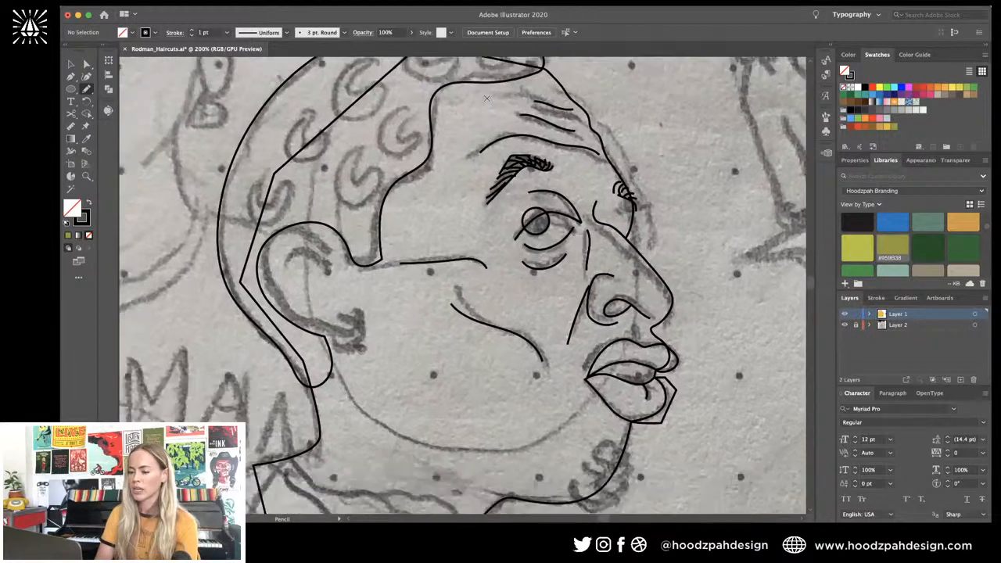
pyautogui.scroll(-2, 371, 365)
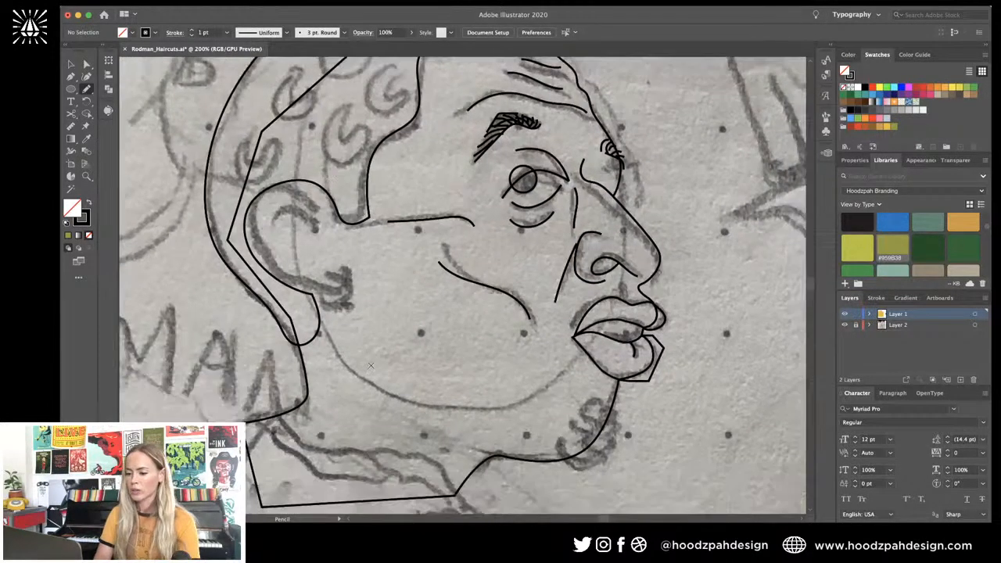
pyautogui.scroll(-2, 371, 366)
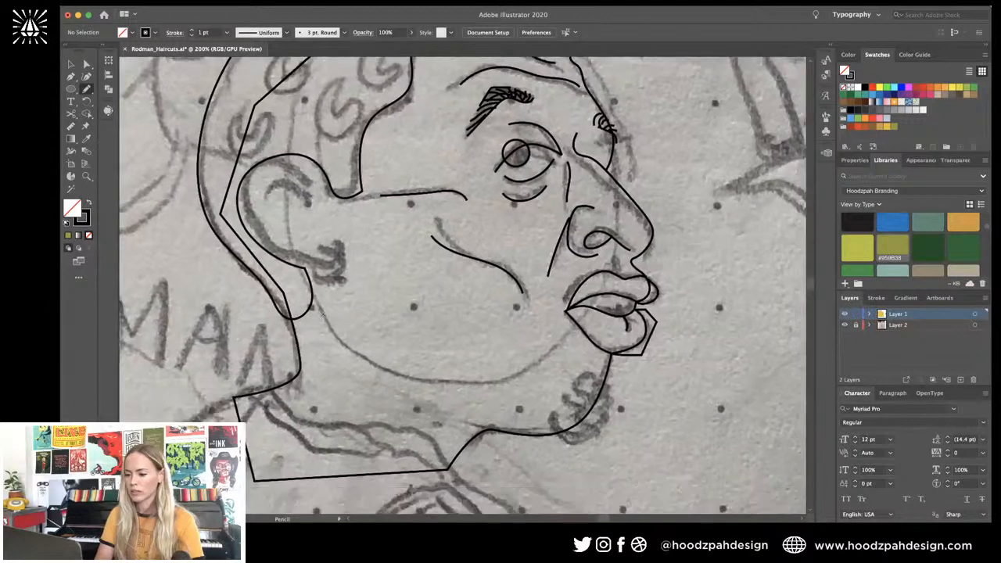
pyautogui.moveTo(434, 406); pyautogui.dragTo(485, 426)
# Step: Draw the ear's inner rim with the Pencil, reshape its back bend, and add a small hooked earring curve about 13 by 16 px
pyautogui.scroll(2, 468, 339)
pyautogui.hscroll(-2, 469, 338)
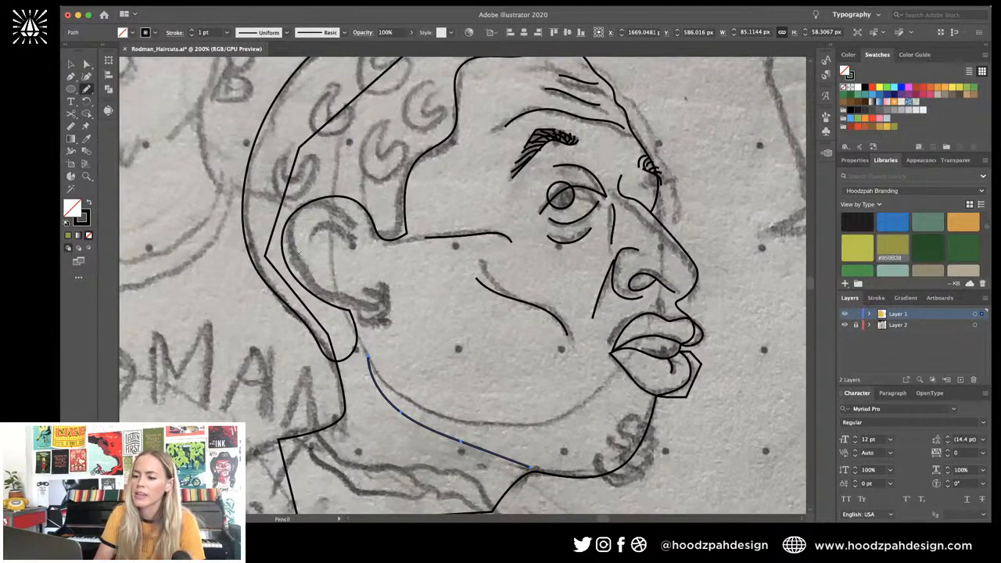
pyautogui.moveTo(292, 226)
pyautogui.mouseDown()
pyautogui.moveTo(318, 284)
pyautogui.moveTo(344, 297)
pyautogui.moveTo(381, 288)
pyautogui.mouseUp()
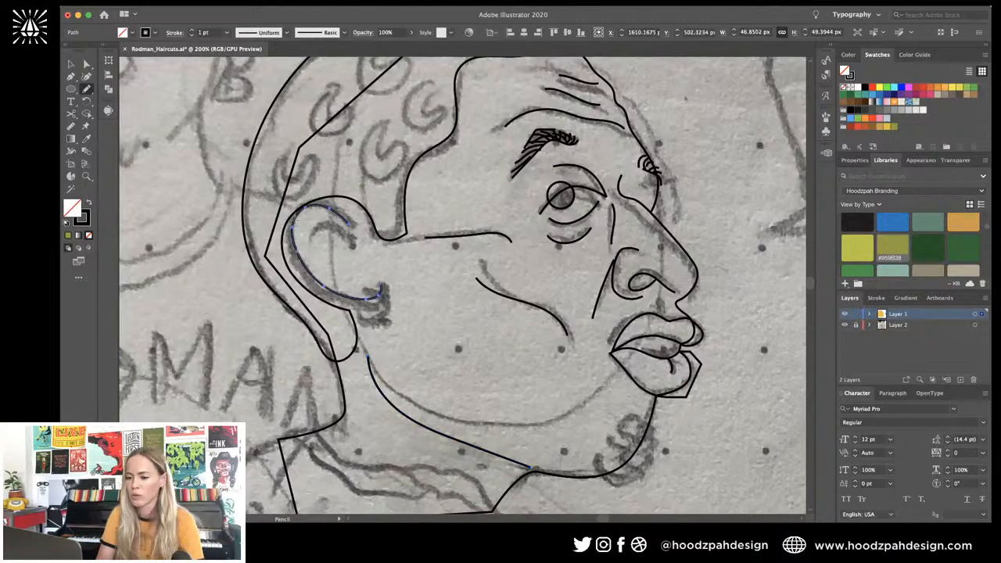
pyautogui.moveTo(305, 268); pyautogui.dragTo(316, 277)
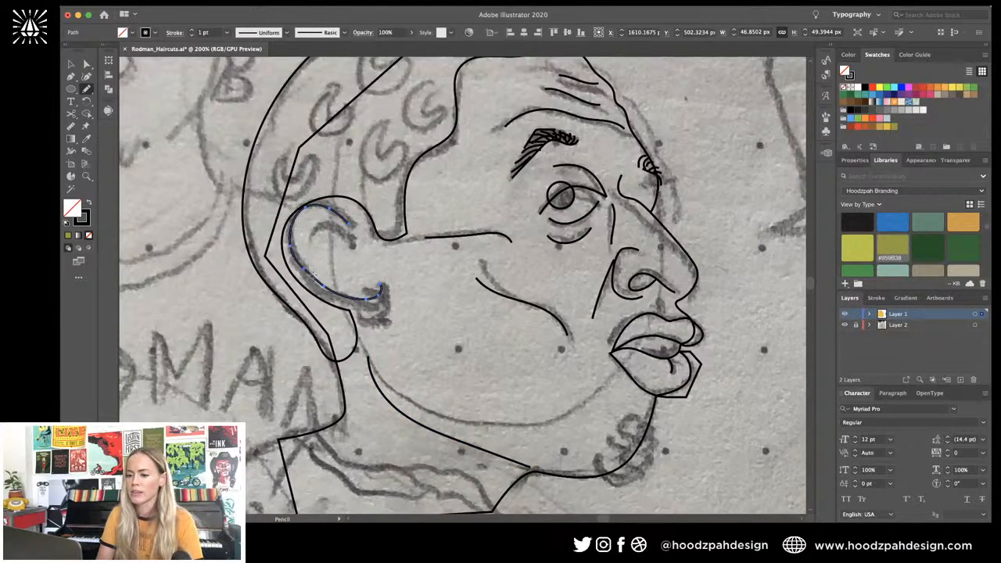
pyautogui.moveTo(379, 289)
pyautogui.mouseDown()
pyautogui.moveTo(383, 313)
pyautogui.moveTo(366, 314)
pyautogui.mouseUp()
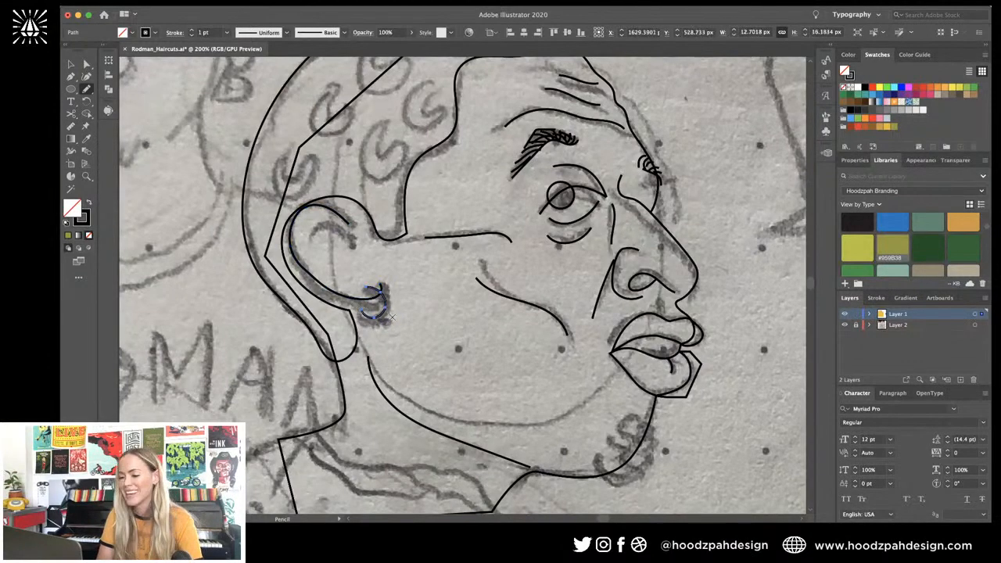
# Step: Draw a small circle about 7.7 px wide as the bead at the earring's lower end, and deselect it
pyautogui.press('l')
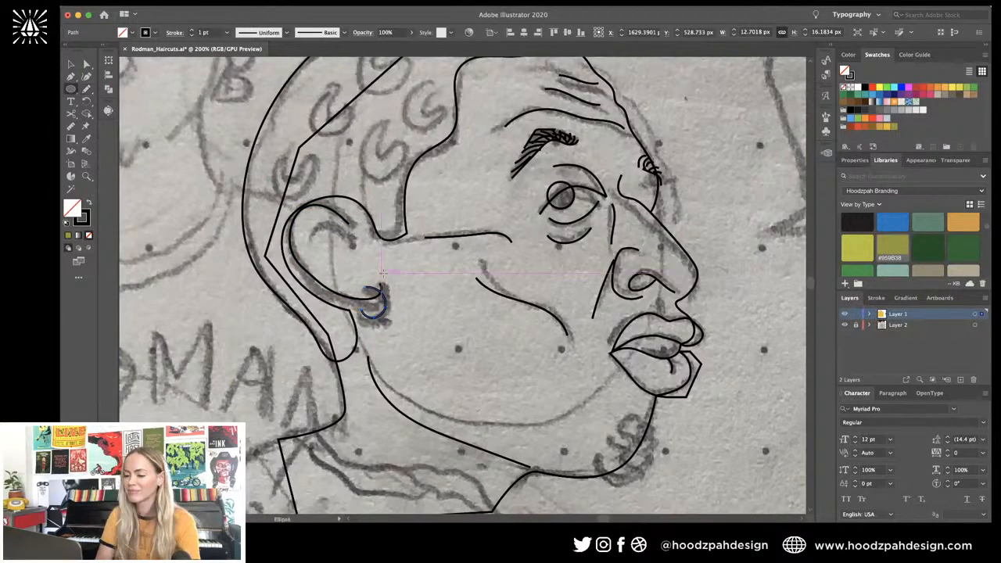
pyautogui.press('super+=')
pyautogui.press('super+=')
pyautogui.press('super+=')
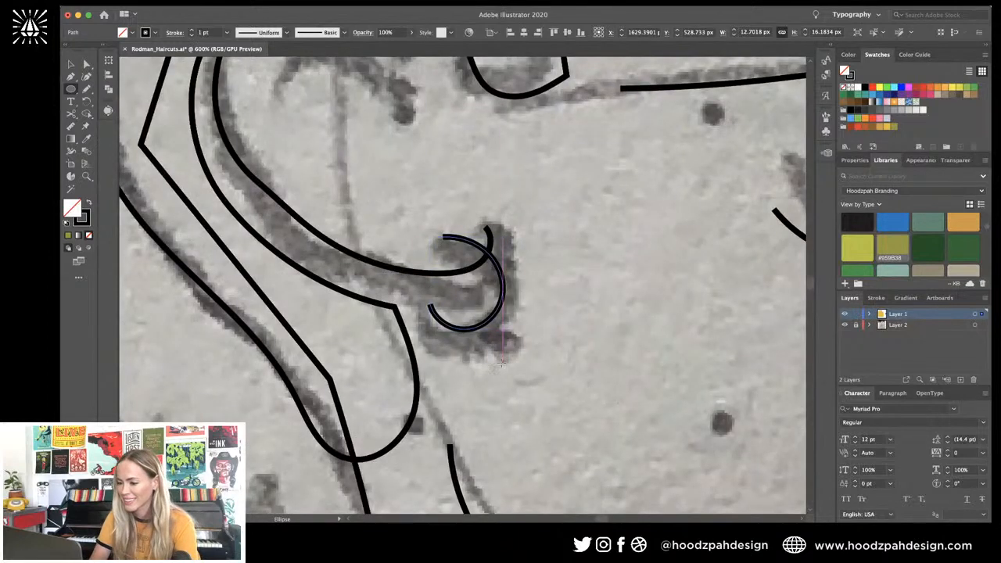
pyautogui.moveTo(507, 345)
pyautogui.mouseDown()
pyautogui.moveTo(502, 309)
pyautogui.moveTo(507, 333)
pyautogui.mouseUp()
pyautogui.press('super+1')
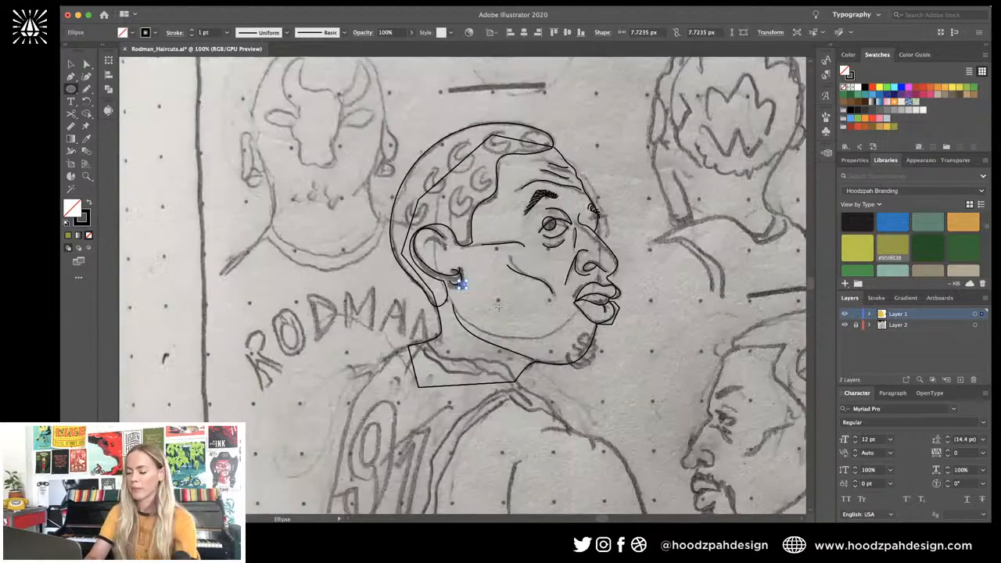
pyautogui.press('v')
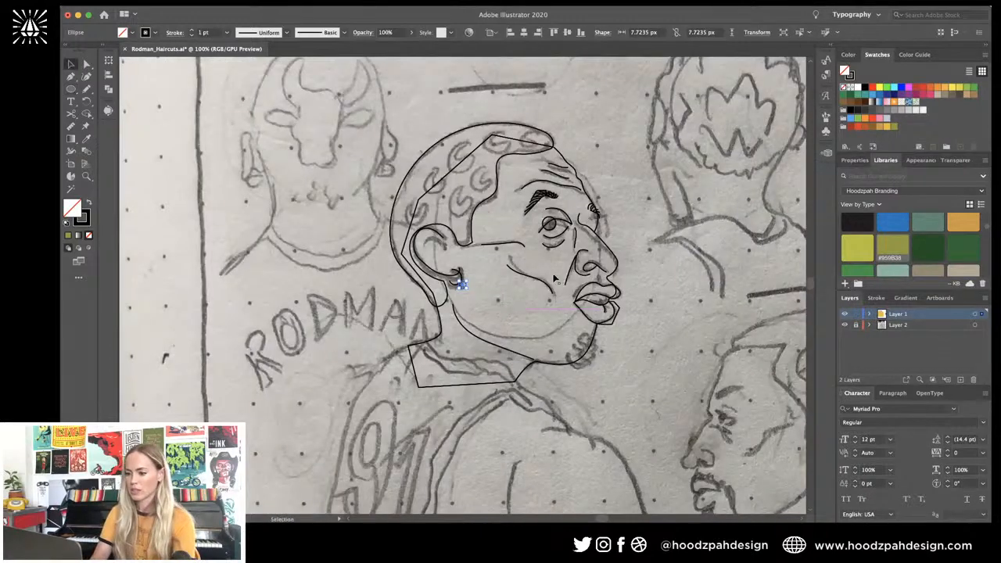
pyautogui.click(651, 221)
# Step: Start the torso outline with the Pen, curving from the jersey's lower back edge over the rear shoulder to the neck, and adjust the end handle
pyautogui.press('super+equal')
pyautogui.scroll(-5, 449, 287)
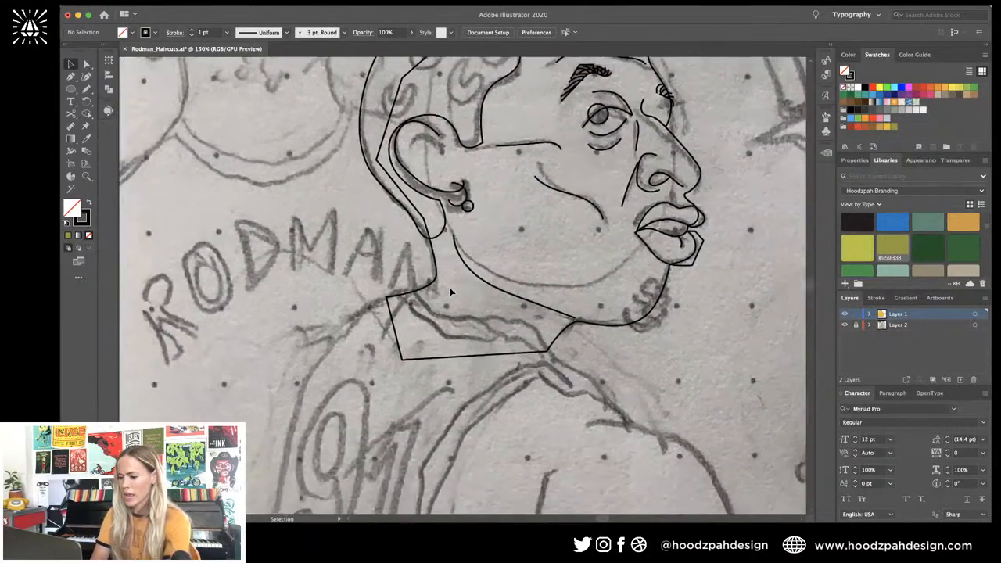
pyautogui.press('p')
pyautogui.scroll(-5, 328, 350)
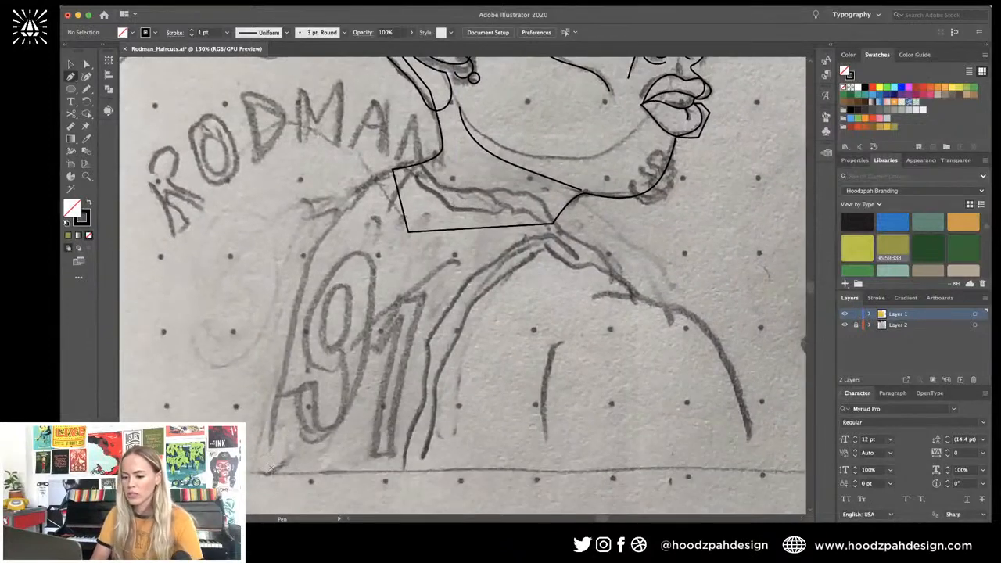
pyautogui.click(269, 457)
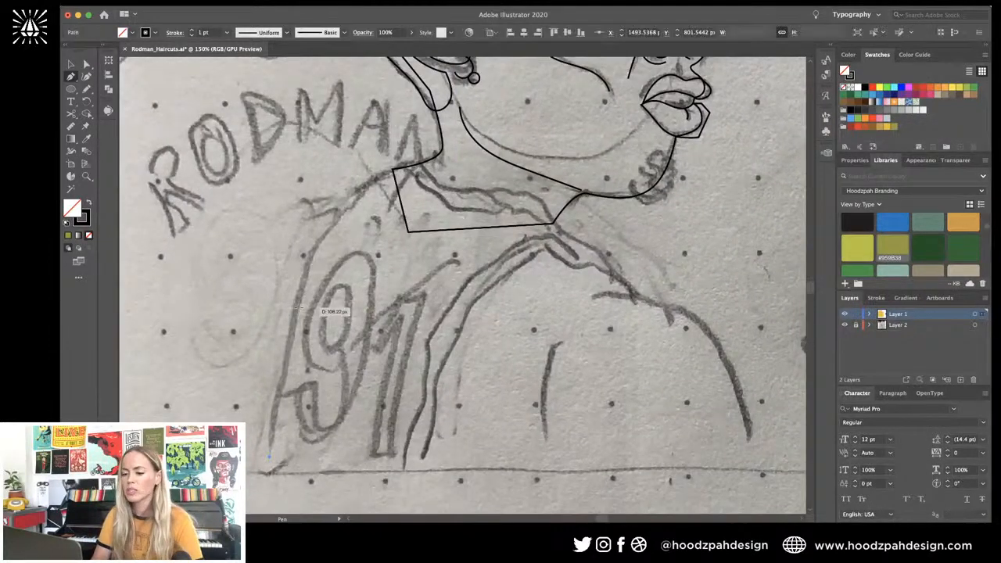
pyautogui.moveTo(299, 308); pyautogui.dragTo(316, 261)
pyautogui.moveTo(348, 201); pyautogui.dragTo(442, 164)
pyautogui.press('super+plus')
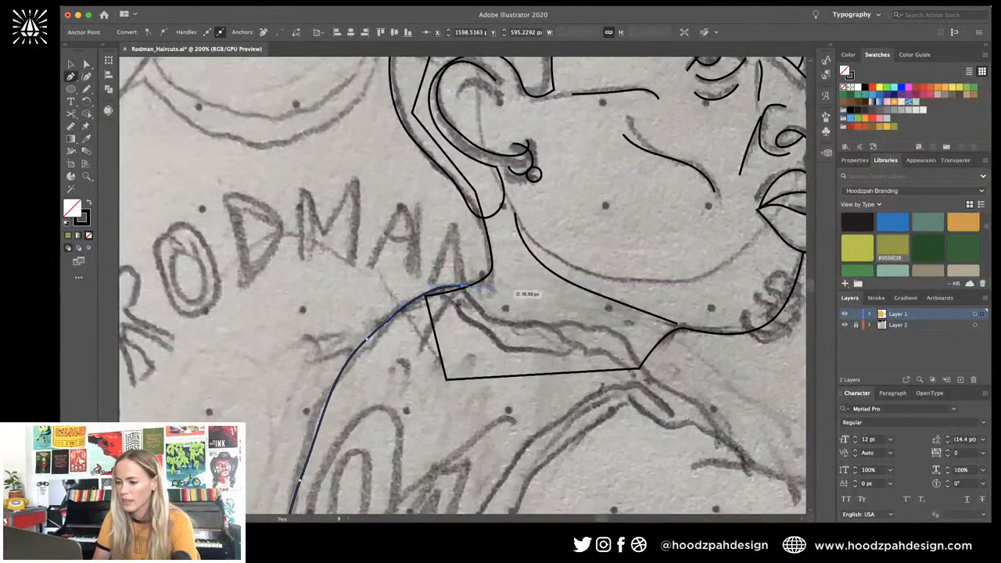
pyautogui.click(472, 289)
pyautogui.moveTo(473, 286); pyautogui.dragTo(476, 285)
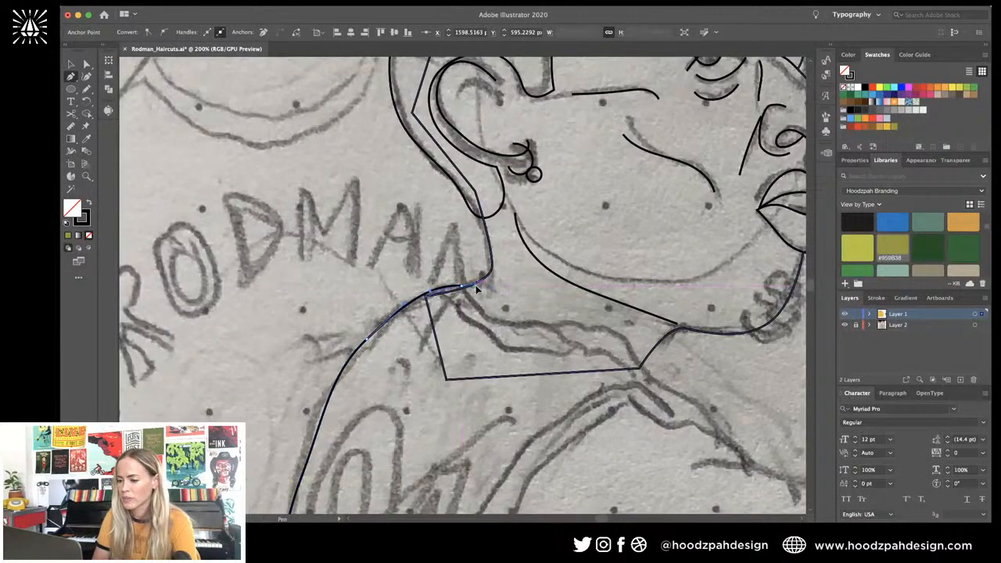
# Step: Continue the torso path along the jersey collar at the neck base and down the outer edge of the near shoulder strap
pyautogui.moveTo(498, 317); pyautogui.dragTo(533, 330)
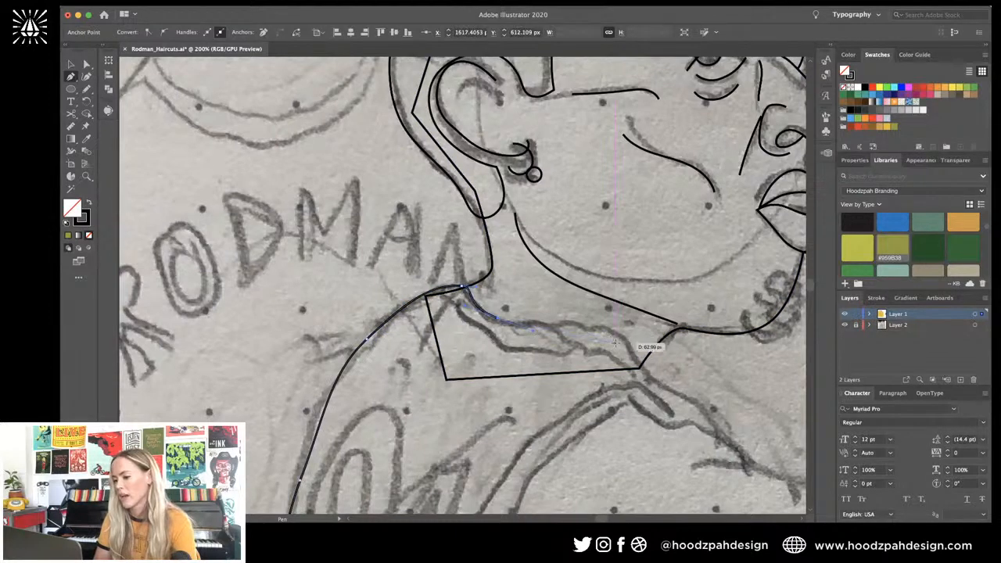
pyautogui.moveTo(637, 362); pyautogui.dragTo(722, 436)
pyautogui.click(729, 445)
pyautogui.press('super+minus')
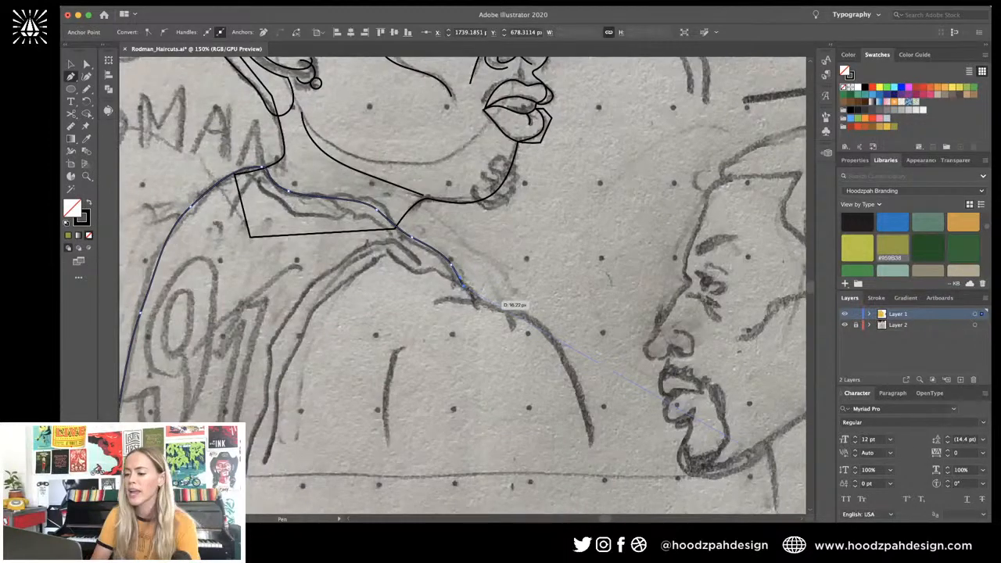
pyautogui.moveTo(480, 302); pyautogui.dragTo(486, 313)
# Step: Extend the torso path from the strap's end over the shoulder and down the upper arm, and deselect it
pyautogui.press('super')
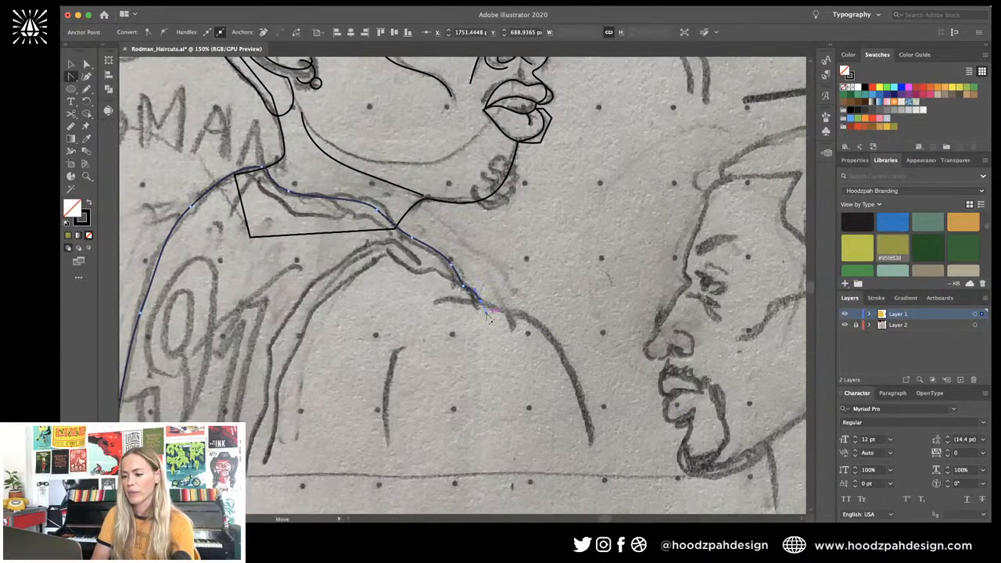
pyautogui.keyDown('alt'); pyautogui.click(486, 312); pyautogui.keyUp('alt')
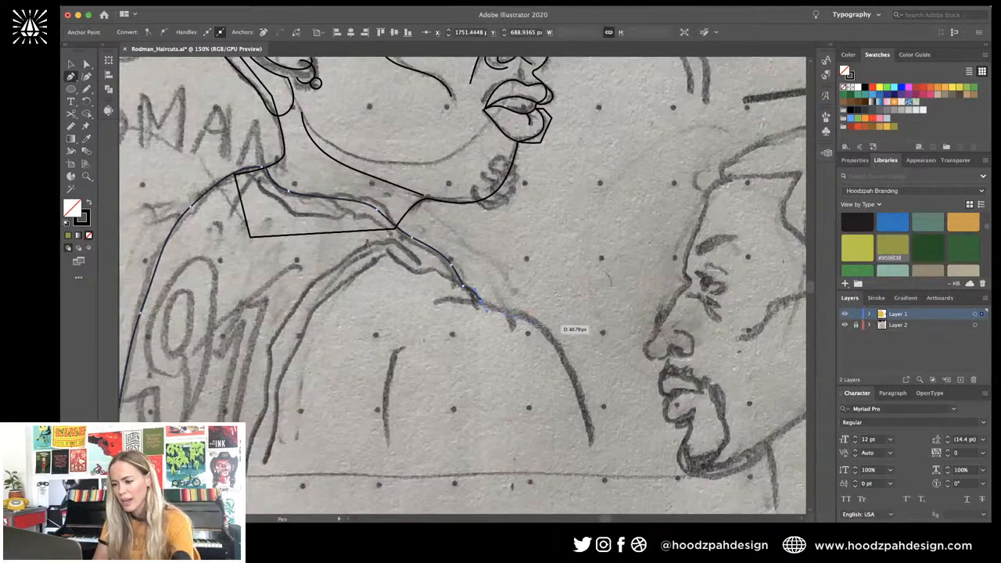
pyautogui.moveTo(540, 323); pyautogui.dragTo(557, 345)
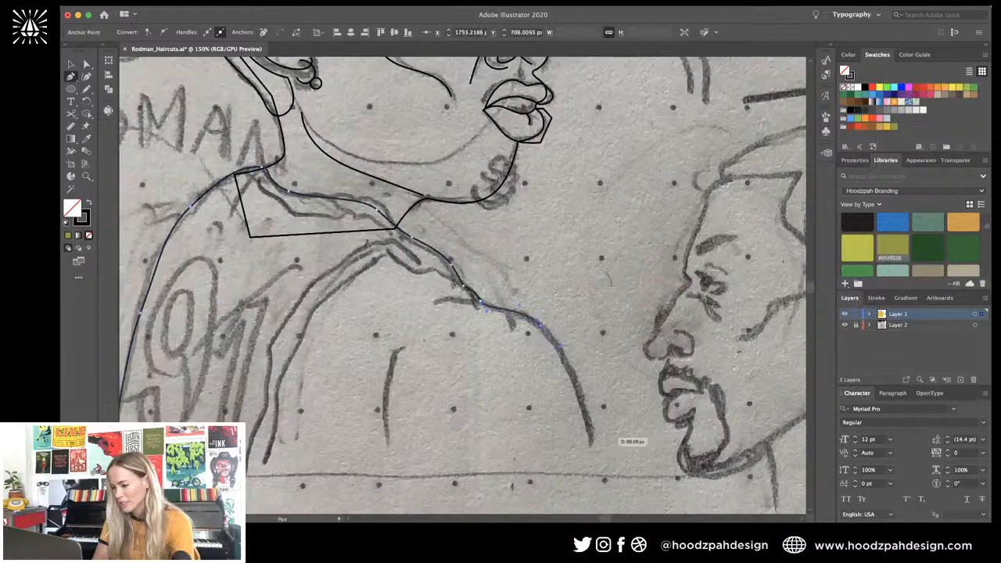
pyautogui.click(594, 440)
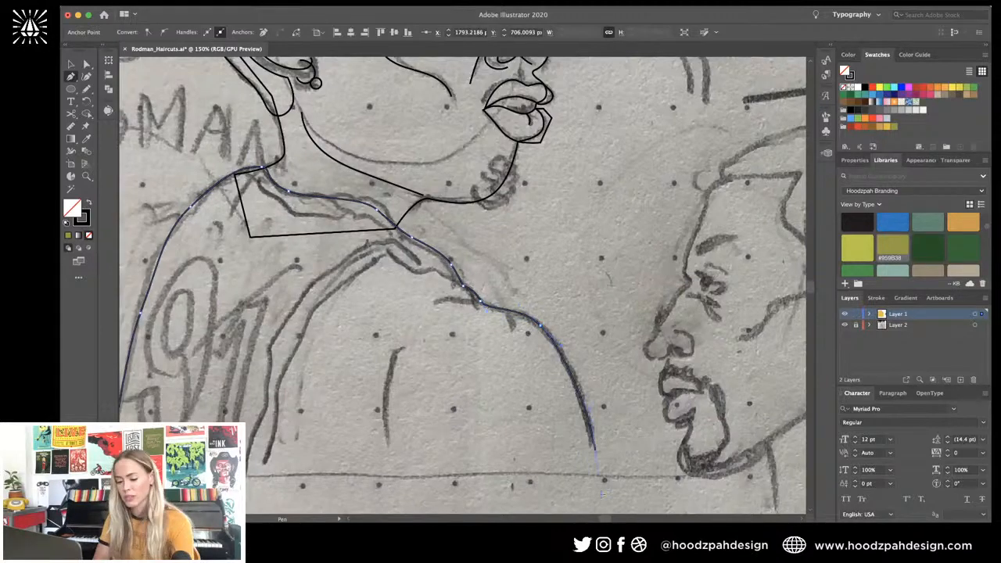
pyautogui.press('v')
pyautogui.click(622, 415)
pyautogui.press('super+minus')
pyautogui.press('super+minus')
pyautogui.press('super+plus')
pyautogui.press('super+plus')
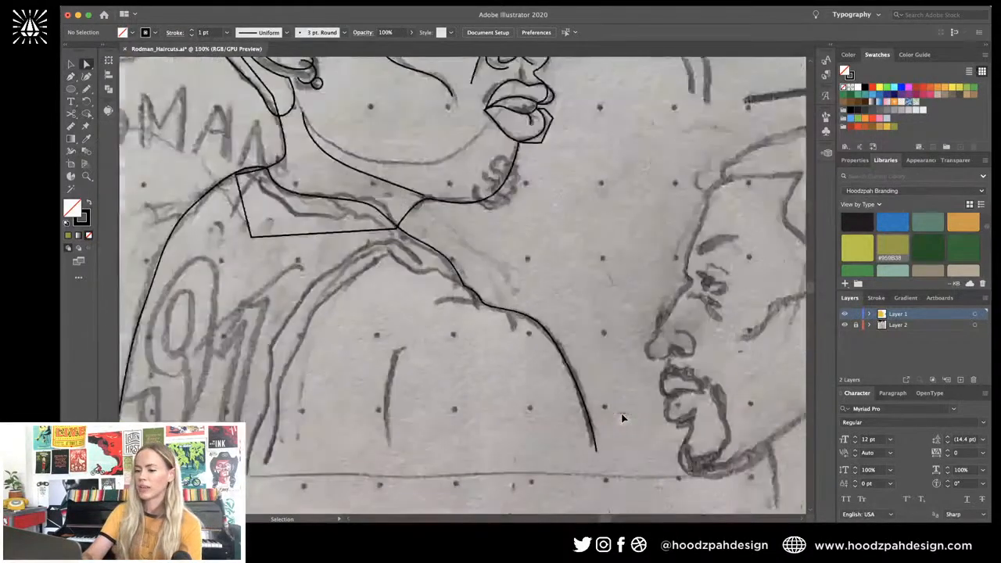
# Step: Draw Pencil lines for the shoulder blade crease, about 13 by 89 px, and the shoulder strap's underside, about 53 by 22 px
pyautogui.press('n')
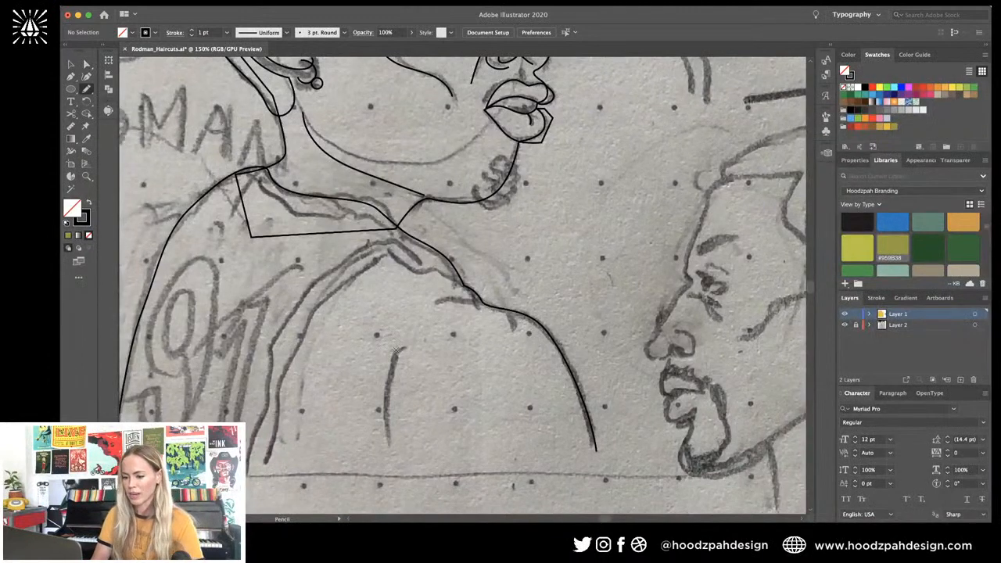
pyautogui.moveTo(399, 476); pyautogui.dragTo(395, 350)
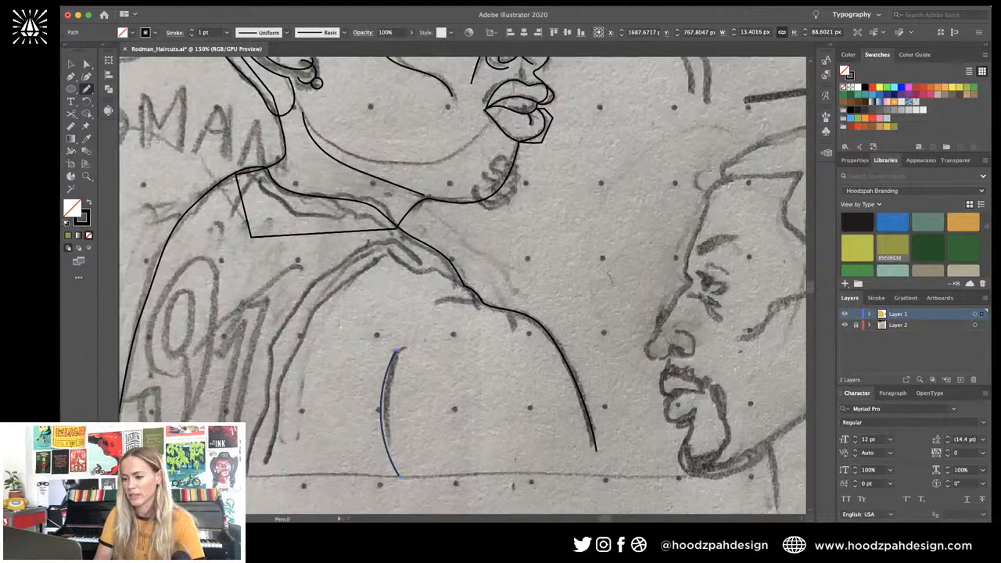
pyautogui.moveTo(385, 256); pyautogui.dragTo(451, 275)
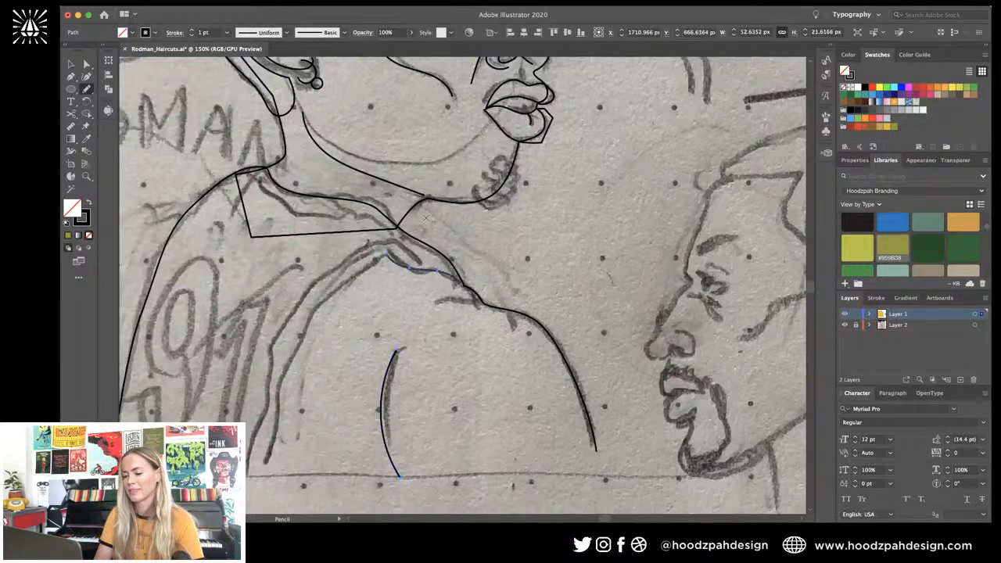
pyautogui.press('super+equal')
pyautogui.press('super+equal')
pyautogui.press('super+equal')
pyautogui.press('super+equal')
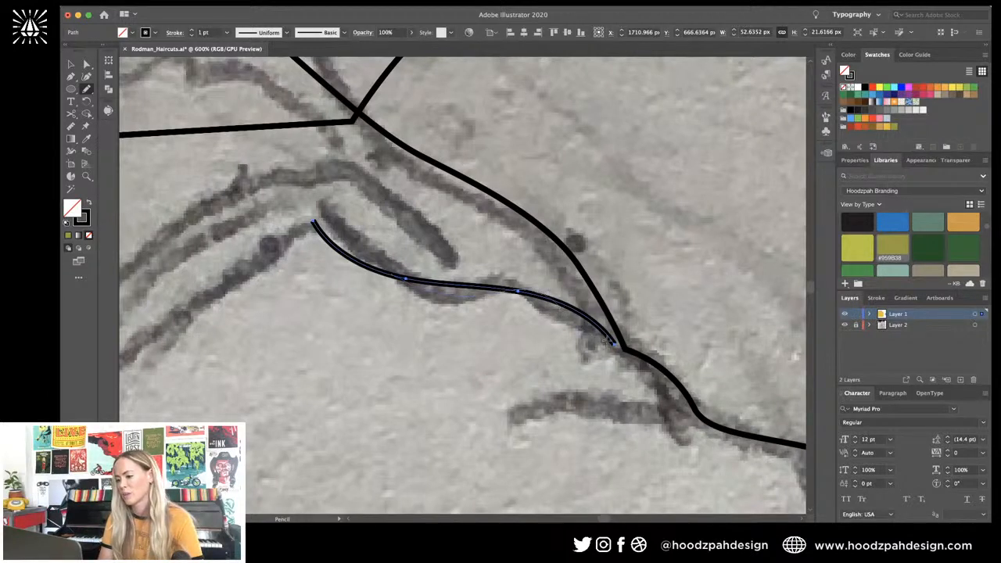
pyautogui.keyDown('super'); pyautogui.click(686, 281); pyautogui.keyUp('super')
# Step: Check the new shoulder and strap lines from farther out and up close against the sketch
pyautogui.press('super+minus')
pyautogui.press('super+minus')
pyautogui.press('super+minus')
pyautogui.press('super+minus')
pyautogui.press('super+minus')
pyautogui.press('super+minus')
pyautogui.press('super+equal')
pyautogui.press('super+equal')
pyautogui.press('super+equal')
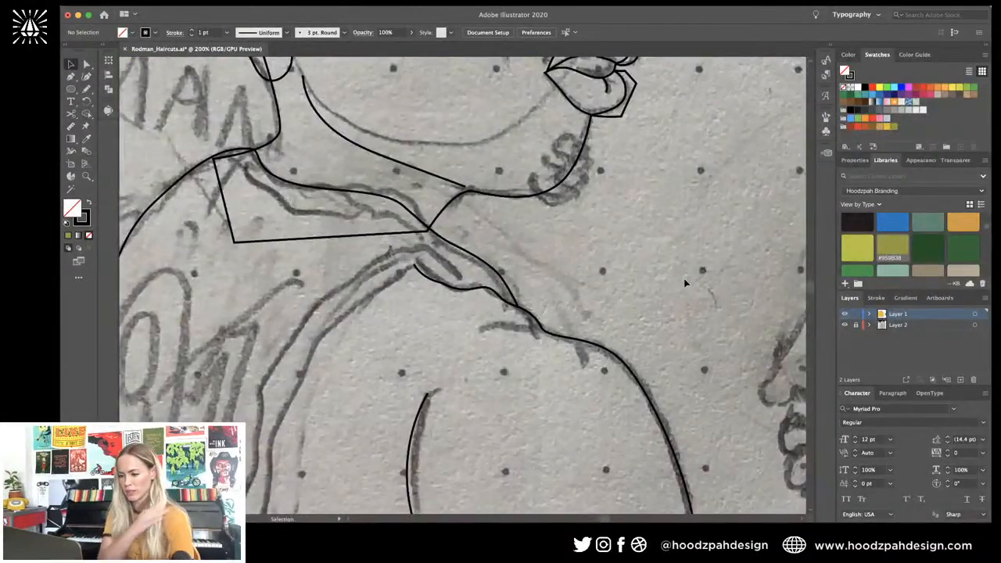
pyautogui.press('super+equal')
pyautogui.press('super+minus')
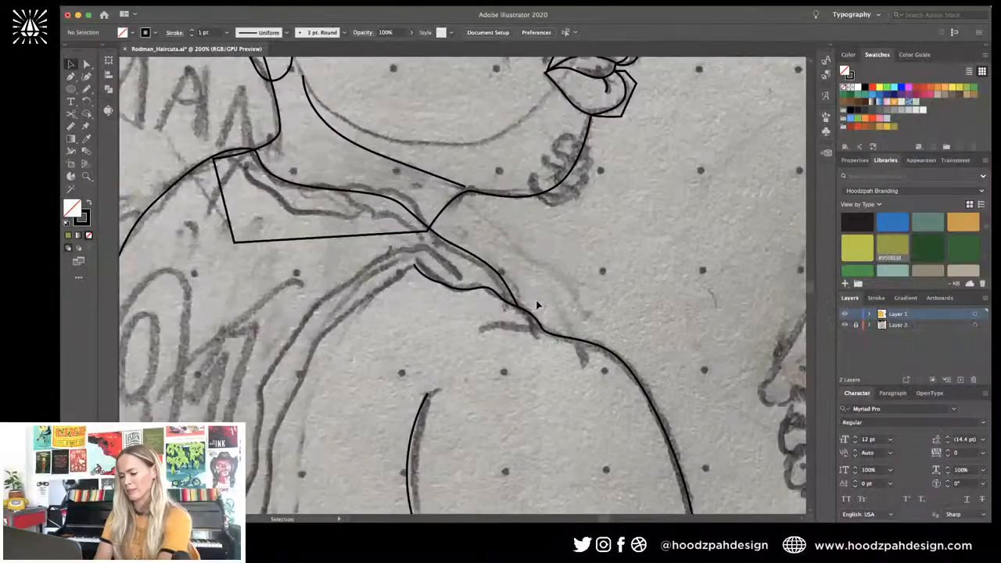
# Step: Draw a short curved Pen crease on the shoulder meeting the torso outline just below the strap, and deselect it
pyautogui.press('p')
pyautogui.click(486, 340)
pyautogui.moveTo(541, 329); pyautogui.dragTo(587, 342)
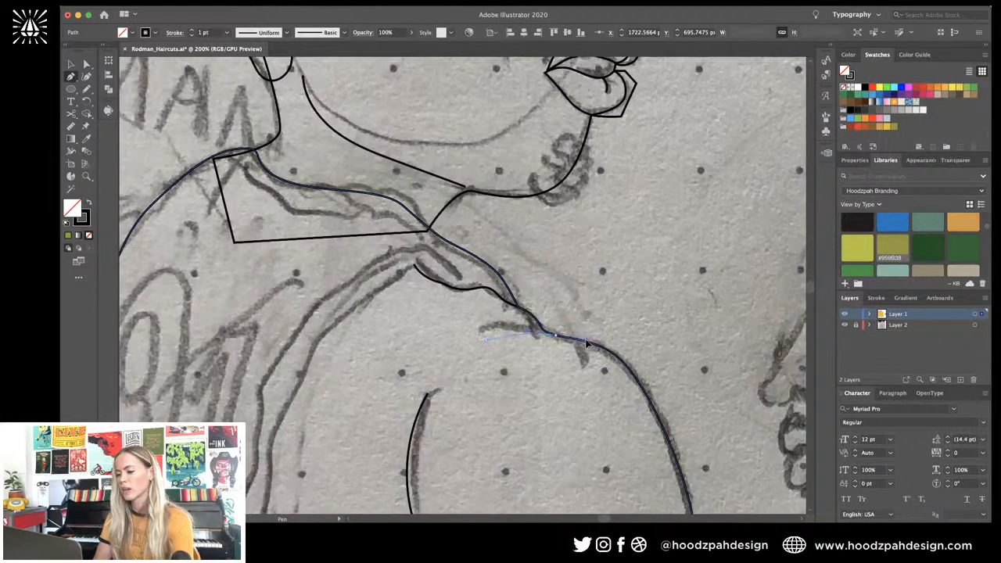
pyautogui.keyDown('super'); pyautogui.click(618, 305); pyautogui.keyUp('super')
pyautogui.press('super+minus')
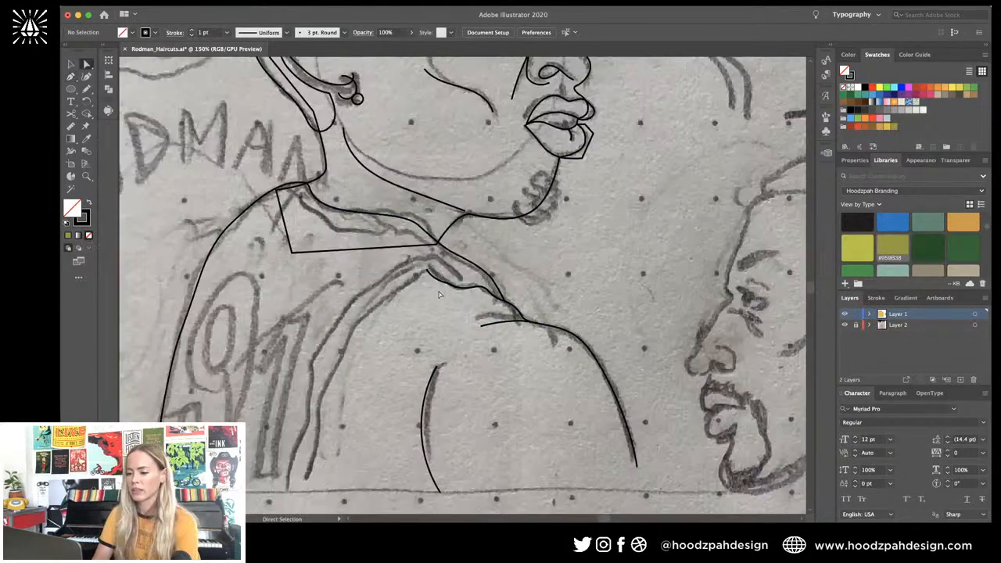
# Step: Draw the jersey's armhole edge as a Pencil curve about 101 by 152 px, from the sketch's baseline up to the strap's underside
pyautogui.press('n')
pyautogui.moveTo(307, 483)
pyautogui.mouseDown()
pyautogui.moveTo(324, 402)
pyautogui.moveTo(358, 340)
pyautogui.moveTo(407, 283)
pyautogui.moveTo(430, 273)
pyautogui.moveTo(447, 285)
pyautogui.mouseUp()
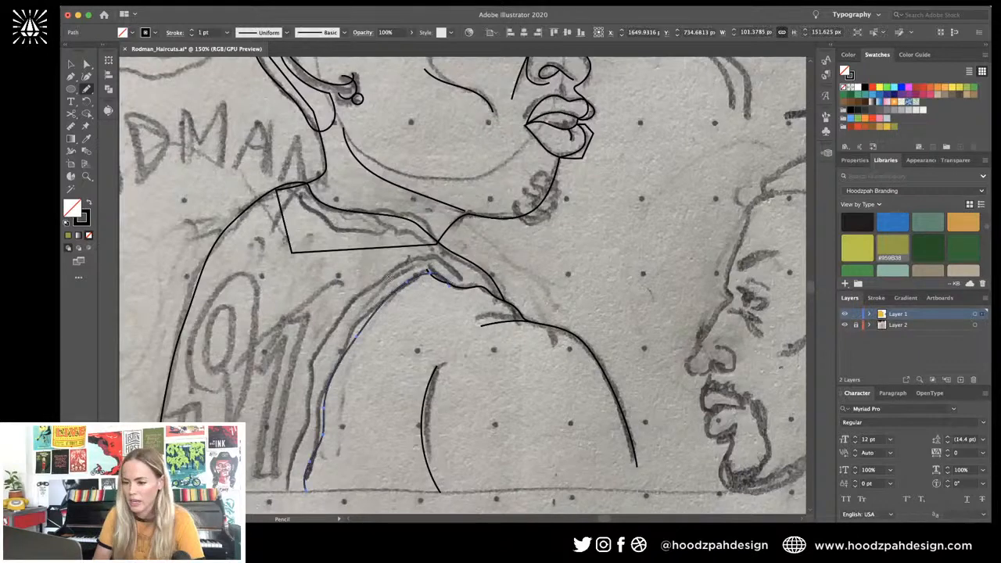
# Step: Draw the outer edge of the jersey's armhole trim as a Pencil curve about 118 by 163 px, from the baseline to the strap's underside
pyautogui.moveTo(331, 344)
pyautogui.mouseDown()
pyautogui.moveTo(314, 369)
pyautogui.moveTo(312, 425)
pyautogui.moveTo(294, 449)
pyautogui.mouseUp()
pyautogui.moveTo(304, 486); pyautogui.dragTo(304, 495)
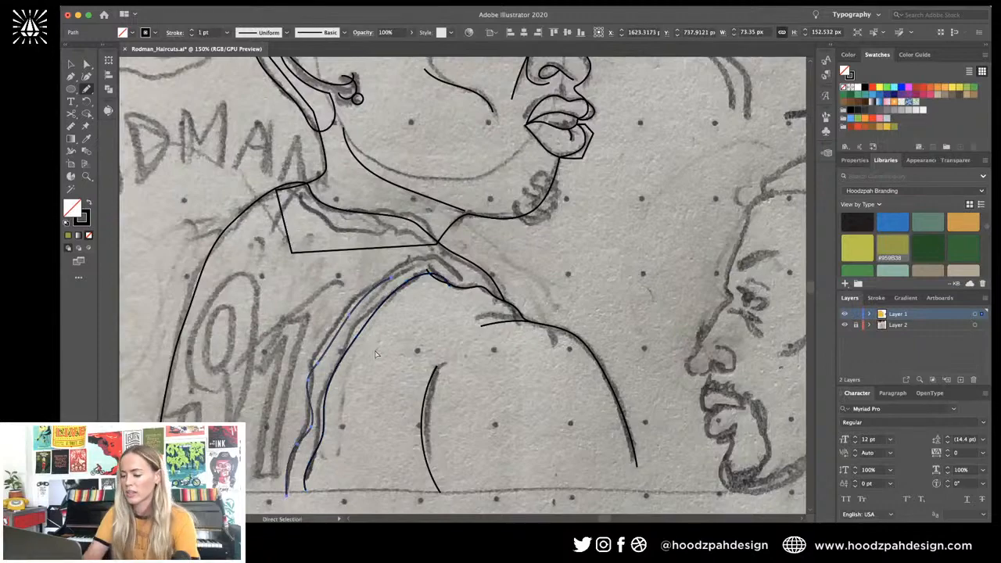
pyautogui.hotkey('ctrl', '=')
pyautogui.hotkey('ctrl', '=')
pyautogui.press('super+equal')
pyautogui.moveTo(375, 351); pyautogui.dragTo(201, 518)
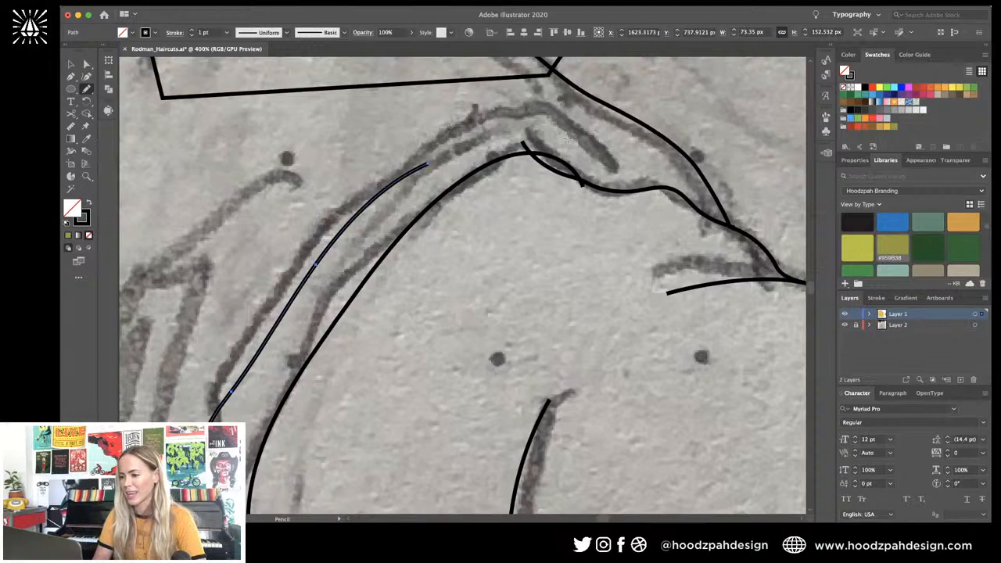
pyautogui.moveTo(598, 183); pyautogui.dragTo(600, 187)
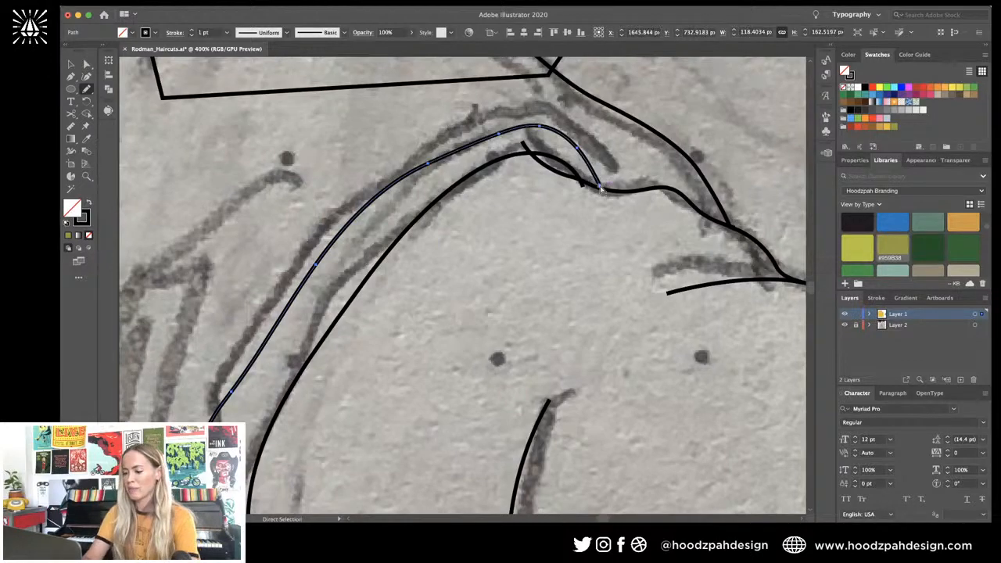
# Step: Draw two Pencil fold creases across the jersey's lower back, one about 83 by 129 px and a short one about 50 by 31 px
pyautogui.press('super+minus')
pyautogui.press('super+minus')
pyautogui.press('super+minus')
pyautogui.press('super+minus')
pyautogui.press('super+minus')
pyautogui.press('super+equal')
pyautogui.press('super+equal')
pyautogui.press('super+equal')
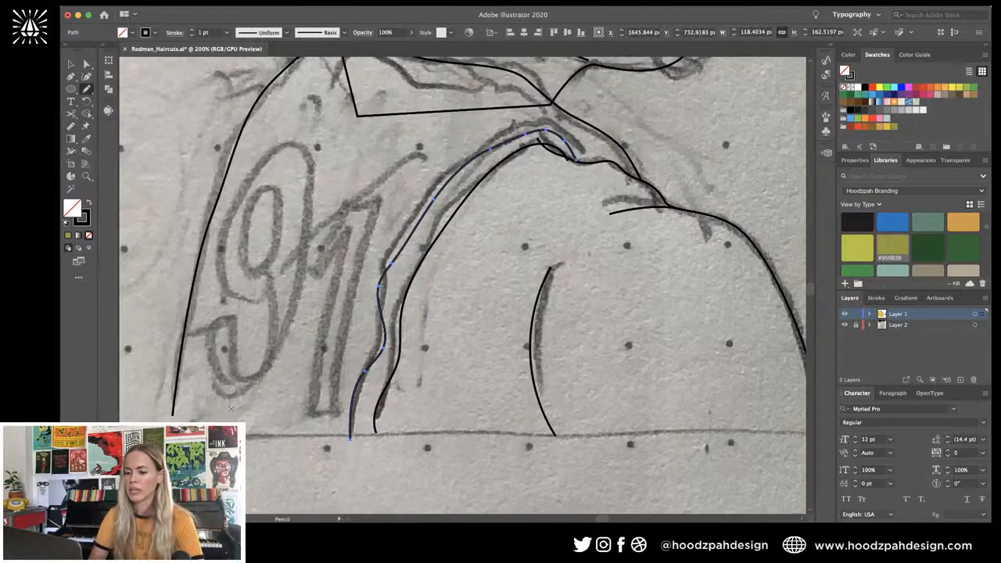
pyautogui.moveTo(231, 408); pyautogui.dragTo(388, 165)
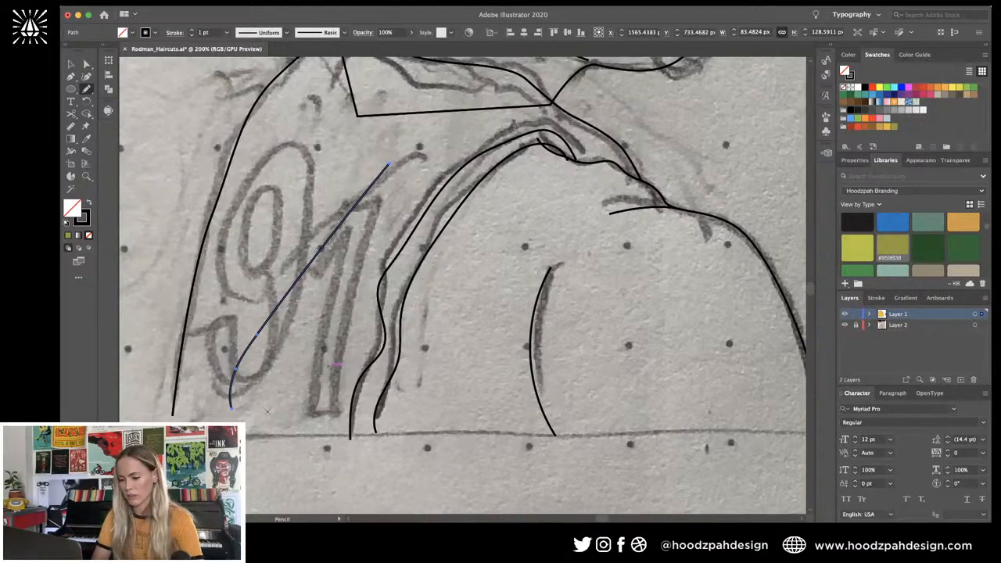
pyautogui.moveTo(268, 413); pyautogui.dragTo(361, 359)
# Step: Draw the jersey collar's inner trim line as a Pencil curve about 93 by 36 px, running below the neckline
pyautogui.press('super+minus')
pyautogui.press('super+minus')
pyautogui.press('super+minus')
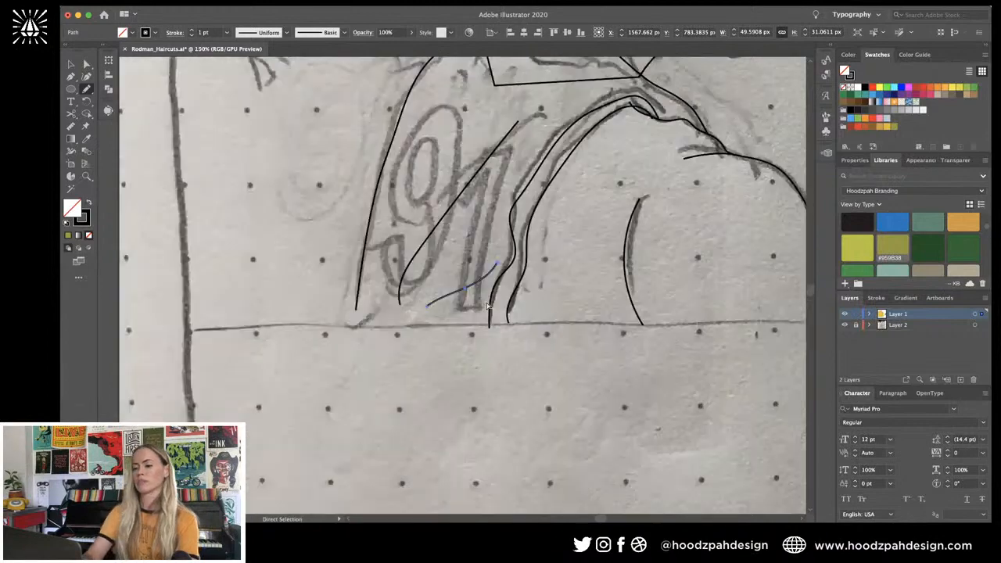
pyautogui.press('super+plus')
pyautogui.press('super+plus')
pyautogui.scroll(3, 486, 305)
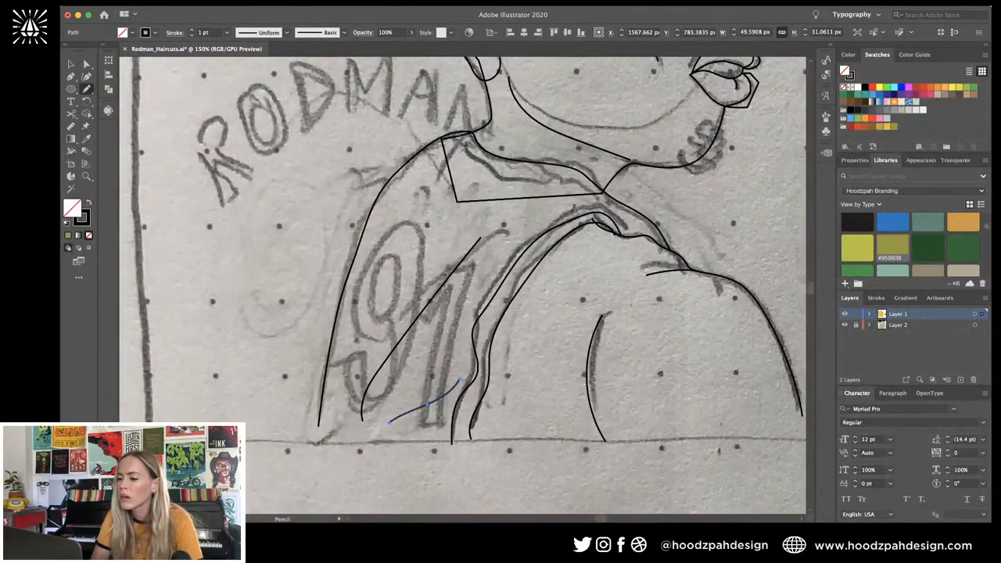
pyautogui.moveTo(463, 150); pyautogui.dragTo(598, 188)
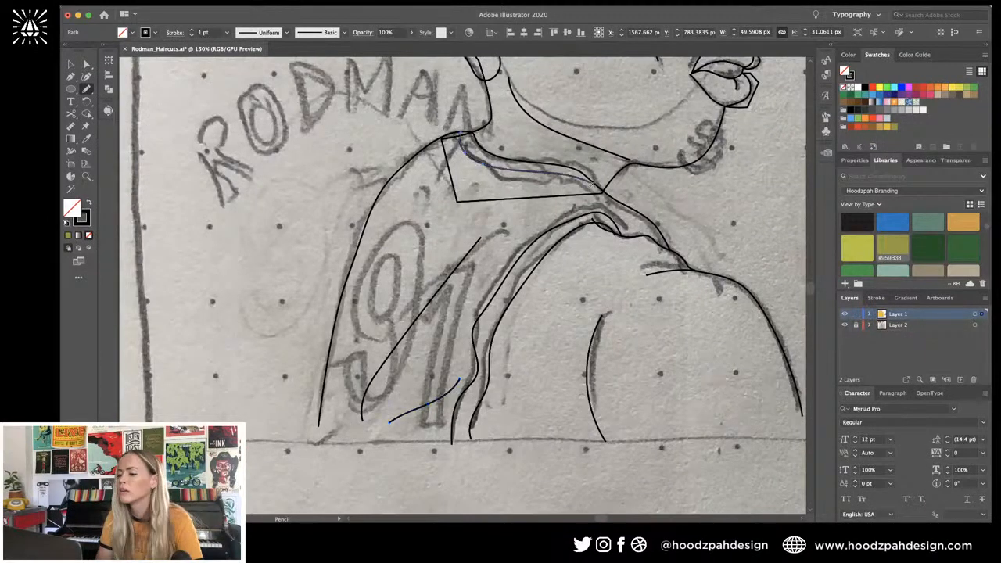
# Step: Copy the central figure's complete linework off the sketch onto the yellow artboard and nudge the copy farther left, clear of the artboard's edge
pyautogui.press('super+minus')
pyautogui.press('super+minus')
pyautogui.press('super+minus')
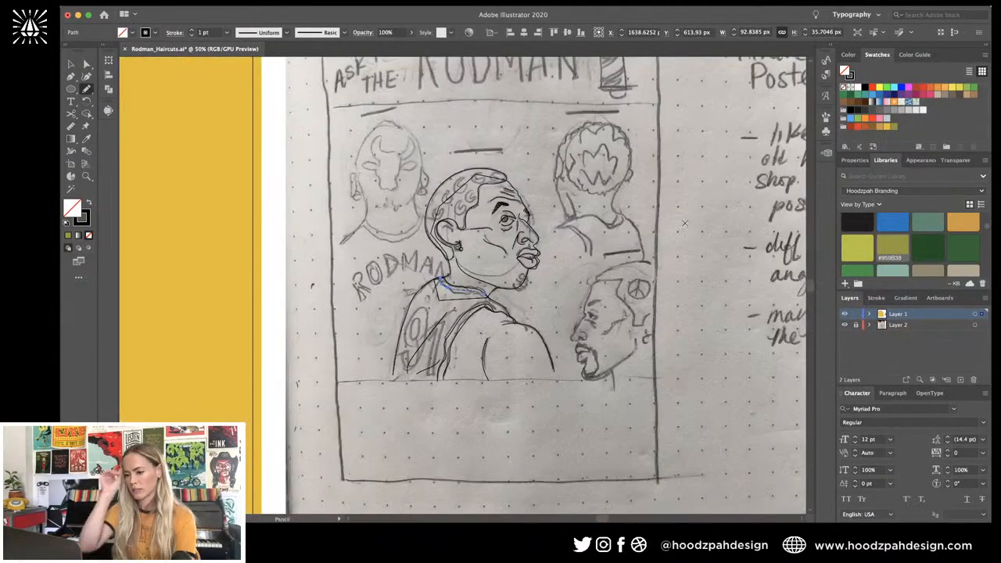
pyautogui.press('v')
pyautogui.click(569, 161)
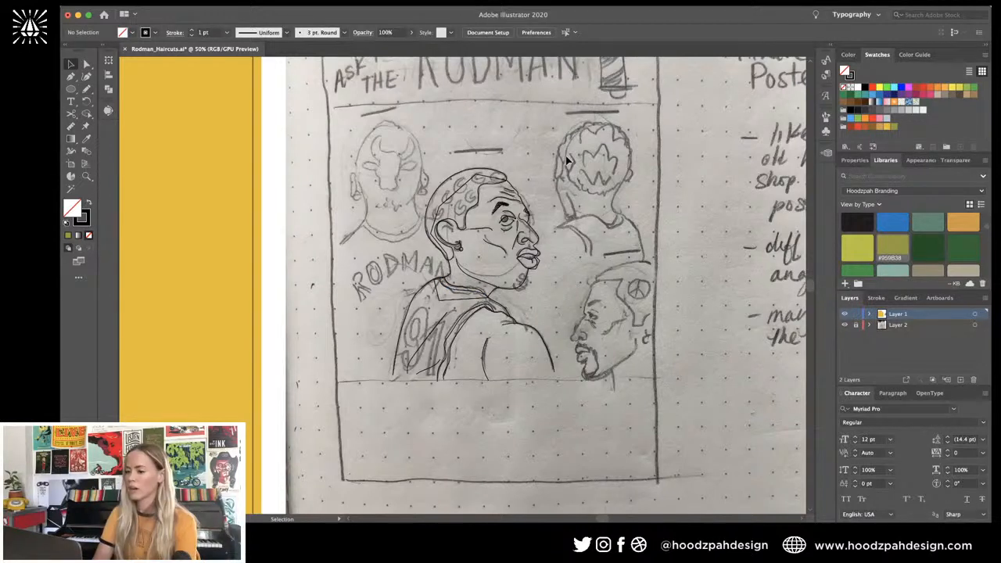
pyautogui.moveTo(349, 402); pyautogui.dragTo(548, 168)
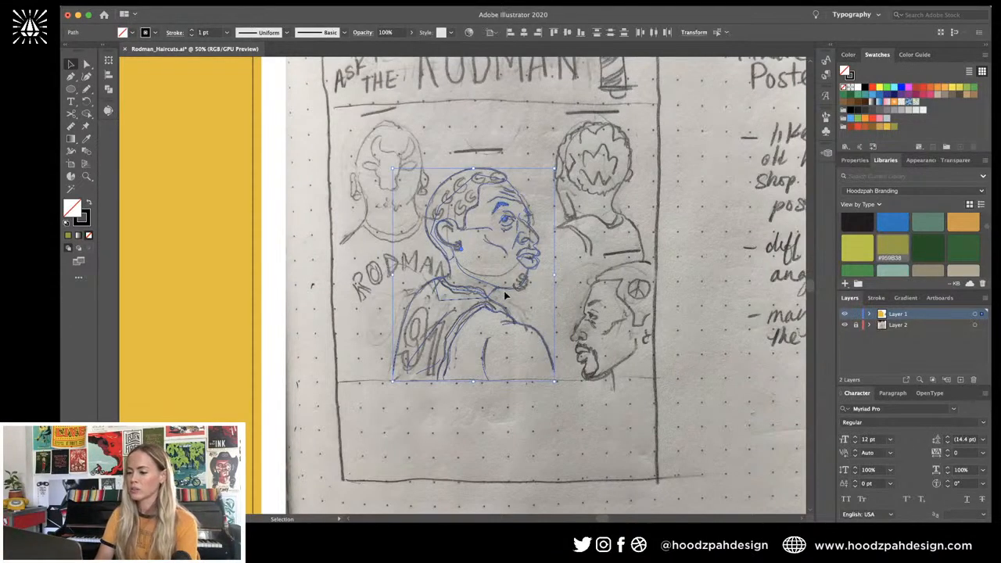
pyautogui.moveTo(505, 295); pyautogui.dragTo(178, 292)
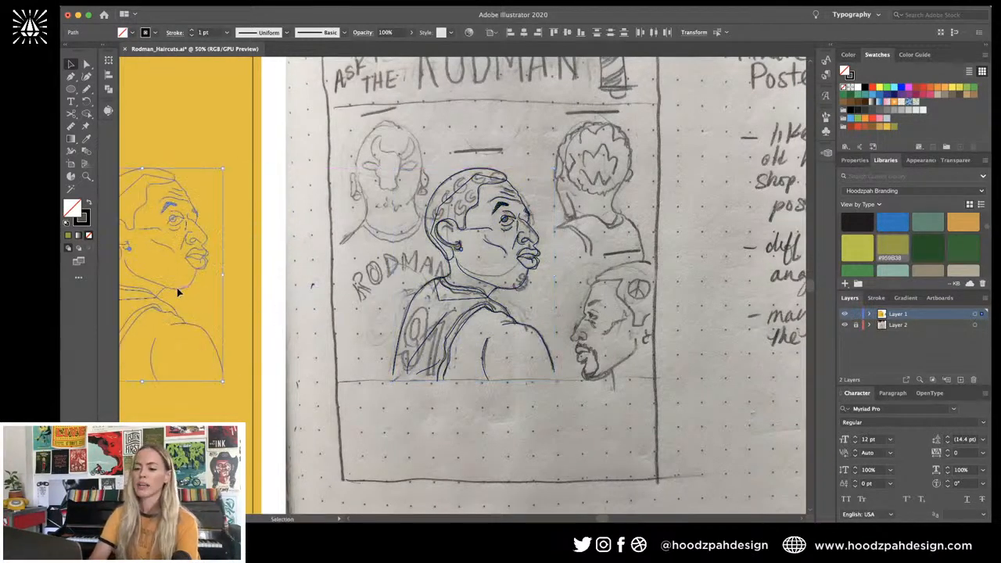
pyautogui.hscroll(-6, 178, 292)
pyautogui.hotkey('shift', 'Left')
pyautogui.hotkey('shift', 'Left')
pyautogui.hotkey('shift', 'Left')
pyautogui.hotkey('shift', 'Left')
pyautogui.hotkey('shift', 'Left')
pyautogui.hotkey('shift', 'Left')
pyautogui.hotkey('shift', 'Left')
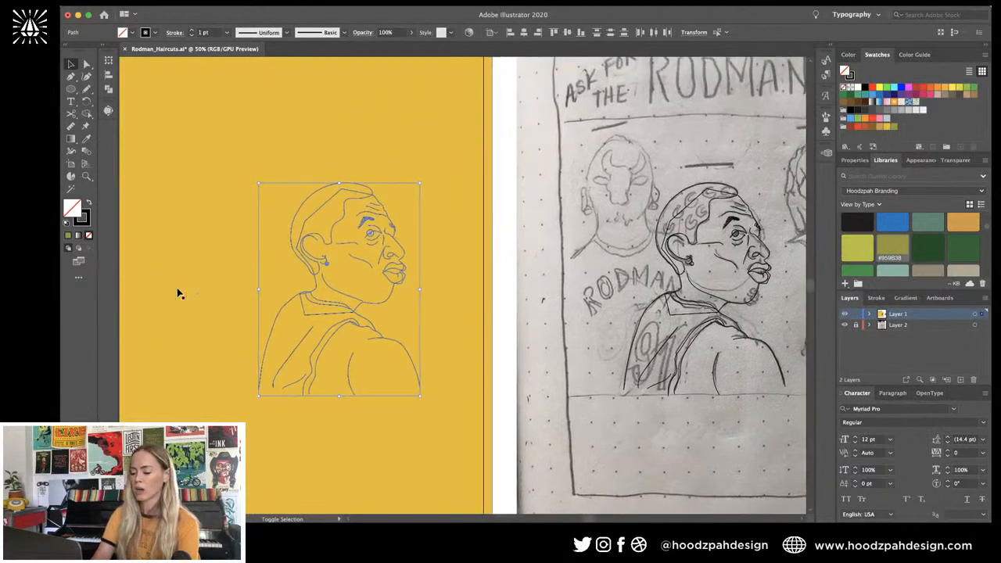
# Step: Move the copied linework to the middle of the yellow artboard and try grouping its paths
pyautogui.press('super+minus')
pyautogui.press('super+minus')
pyautogui.press('super+minus')
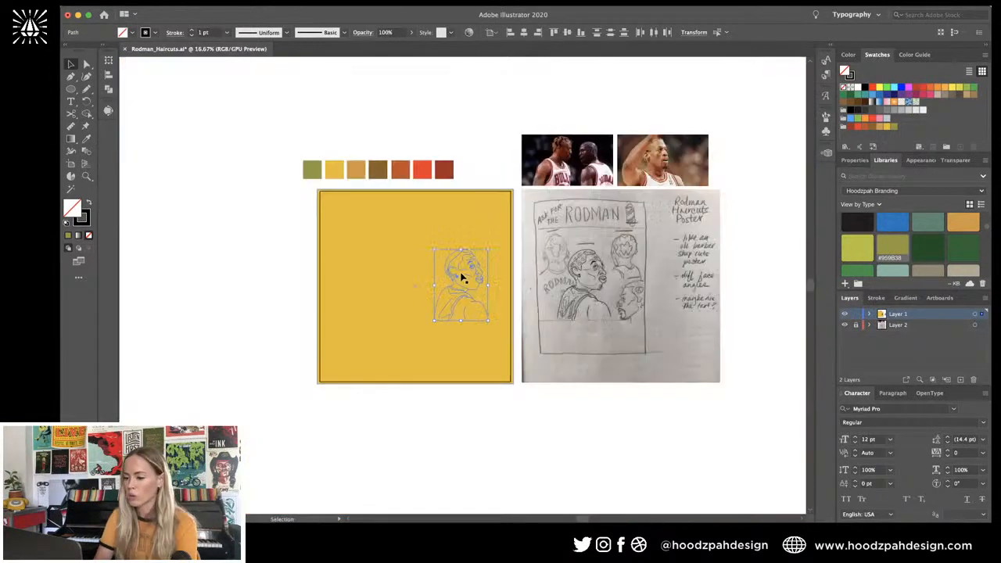
pyautogui.moveTo(465, 275); pyautogui.dragTo(407, 273)
pyautogui.press('super+plus')
pyautogui.press('super+plus')
pyautogui.press('super+plus')
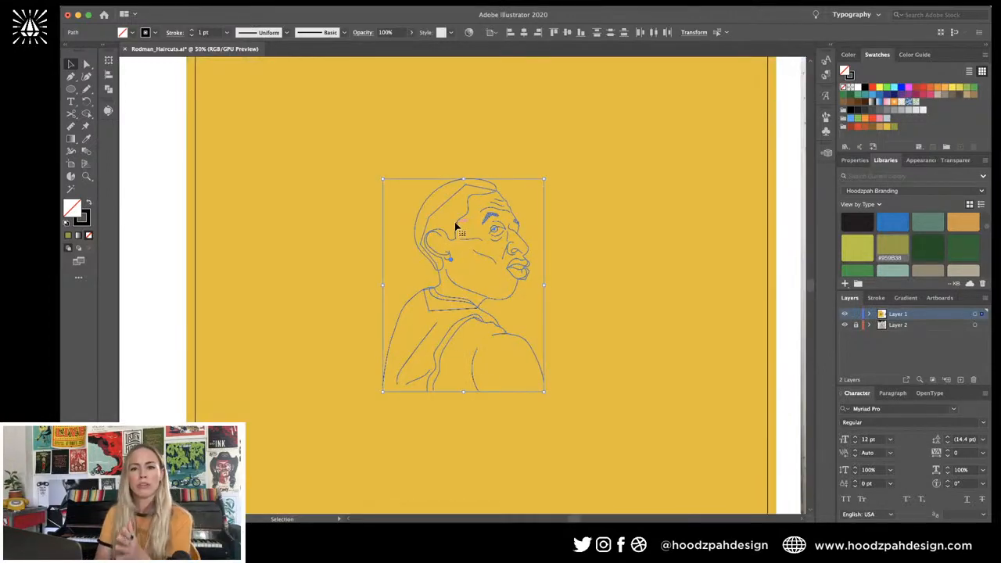
pyautogui.press('super+plus')
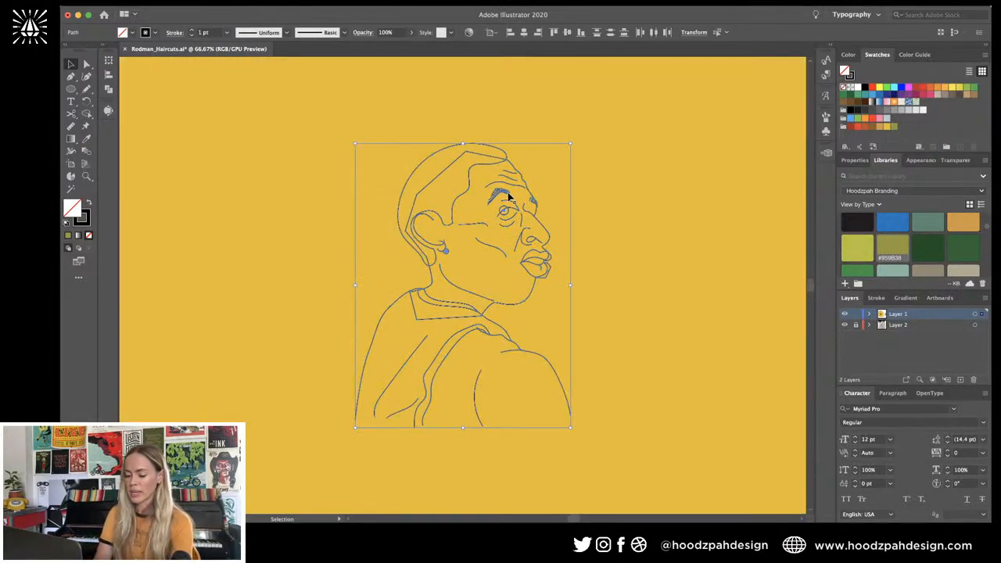
pyautogui.press('super+g')
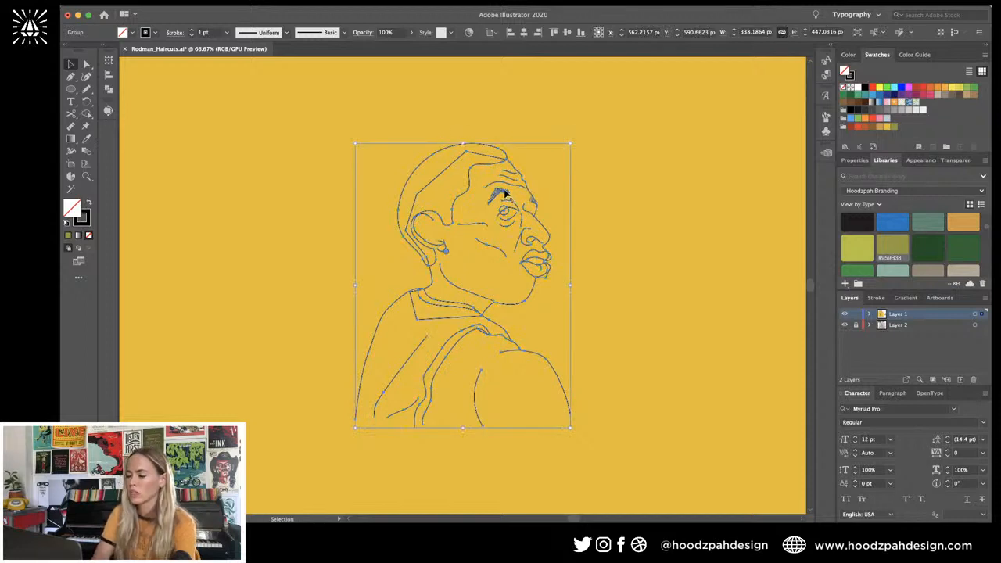
pyautogui.press('super+shift+g')
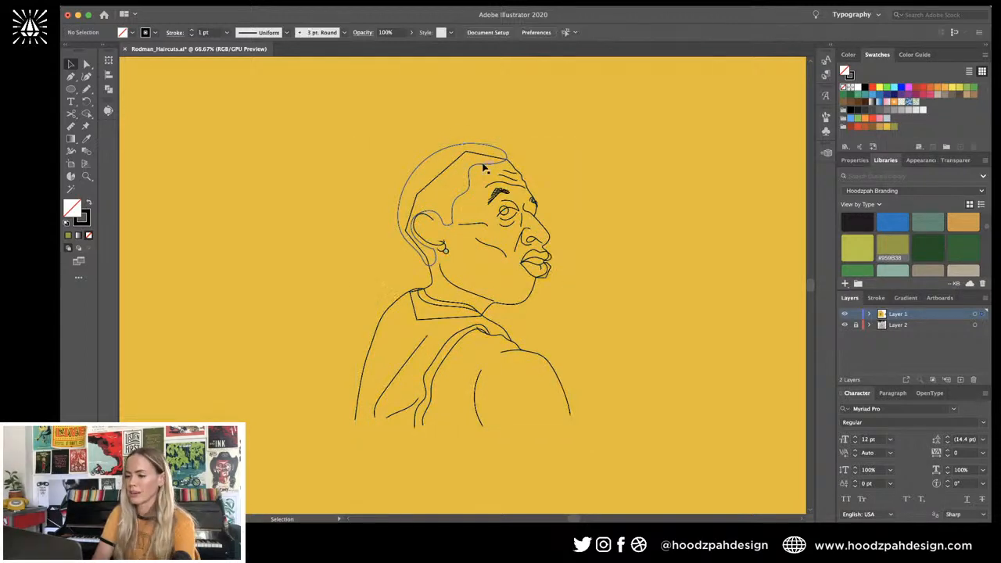
# Step: Move the yellow background rectangle onto a new layer placed beneath Layer 1, and lock that layer
pyautogui.click(618, 130)
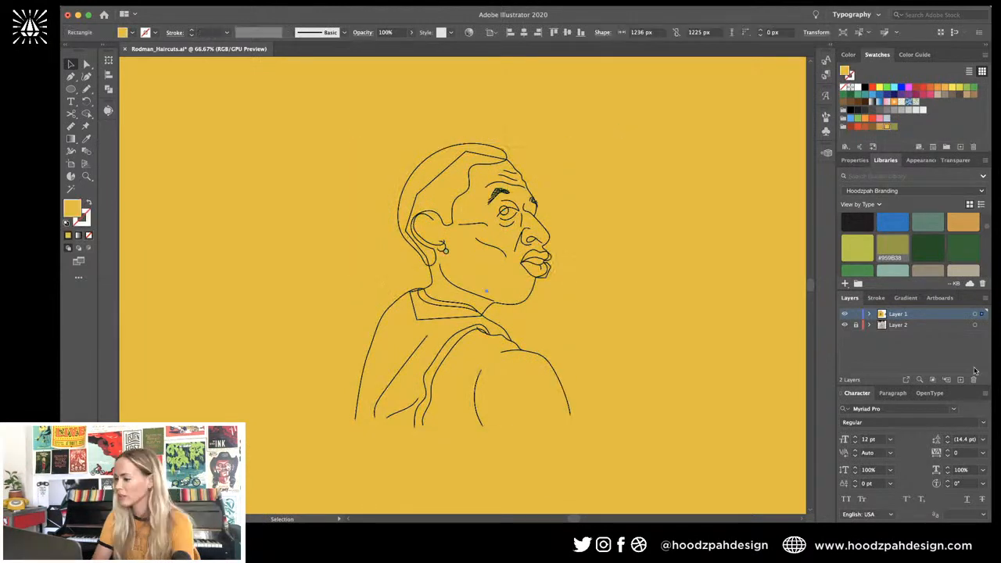
pyautogui.click(961, 379)
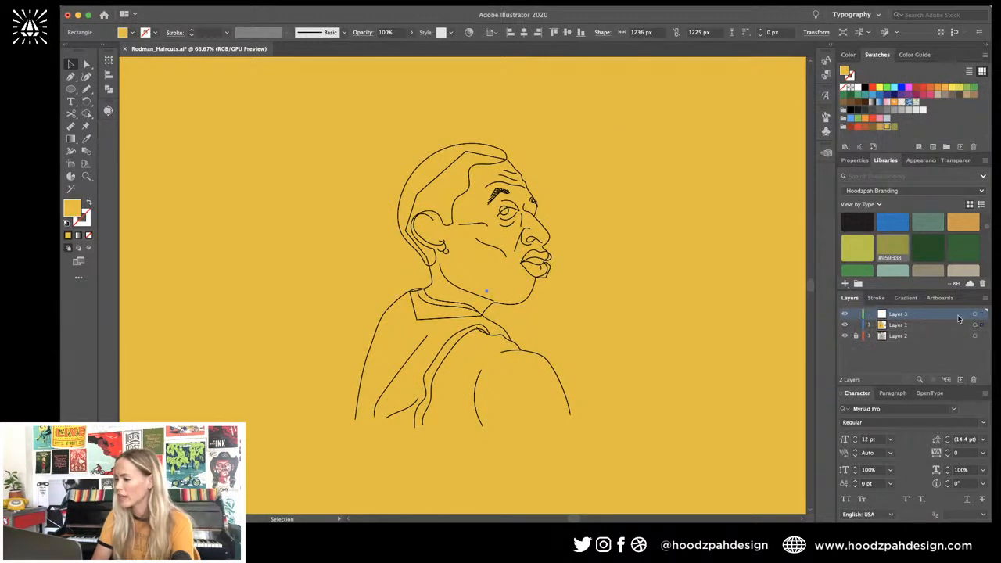
pyautogui.moveTo(959, 325); pyautogui.dragTo(959, 311)
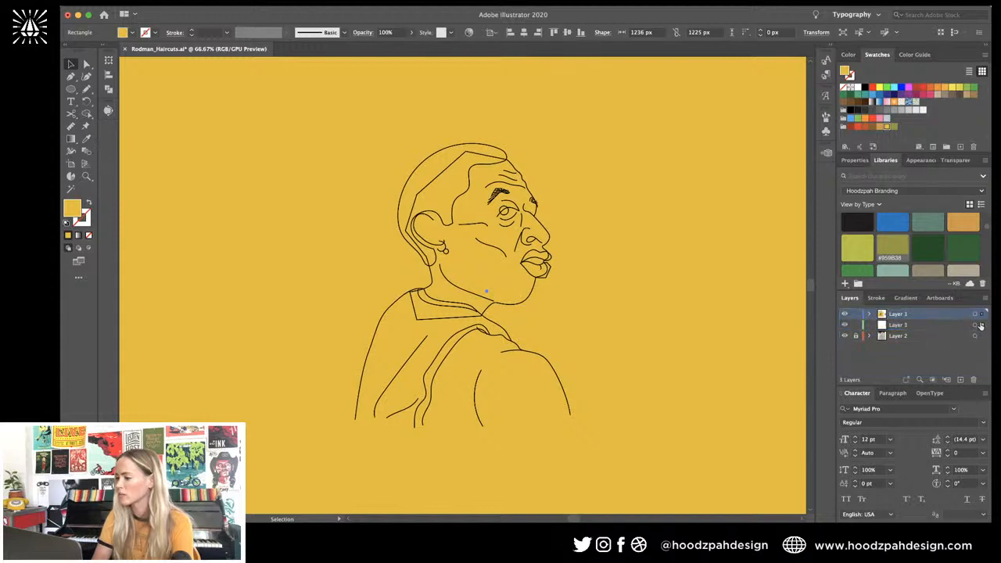
pyautogui.click(983, 325)
pyautogui.click(855, 325)
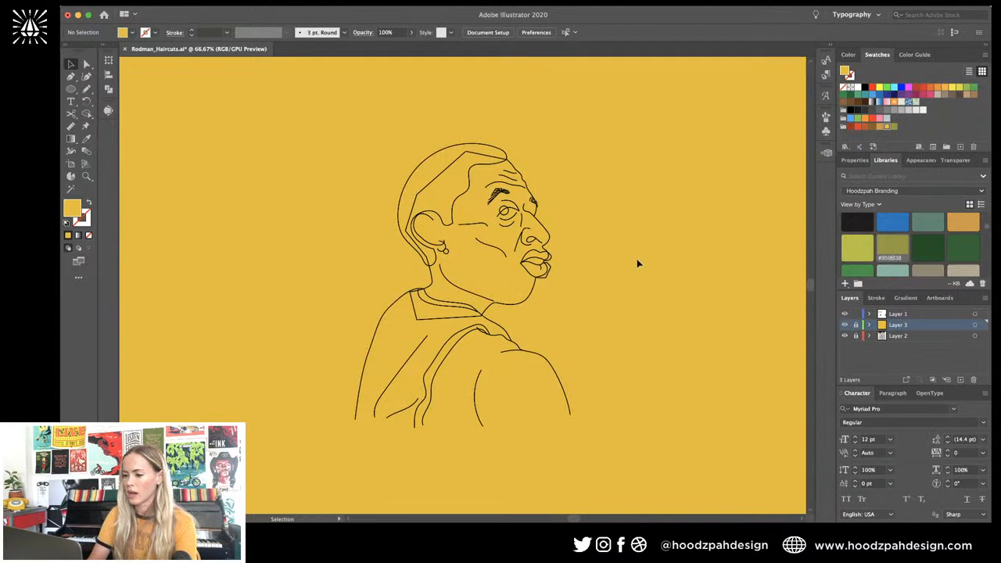
# Step: Apply the custom variable width profile with slightly tapered ends to all of the copied figure's strokes
pyautogui.moveTo(594, 136); pyautogui.dragTo(323, 405)
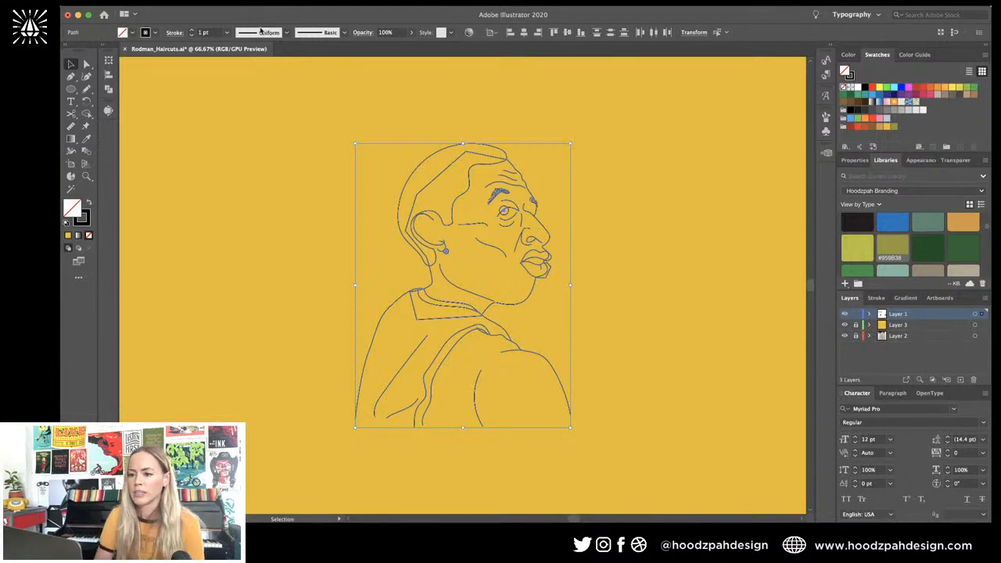
pyautogui.click(261, 31)
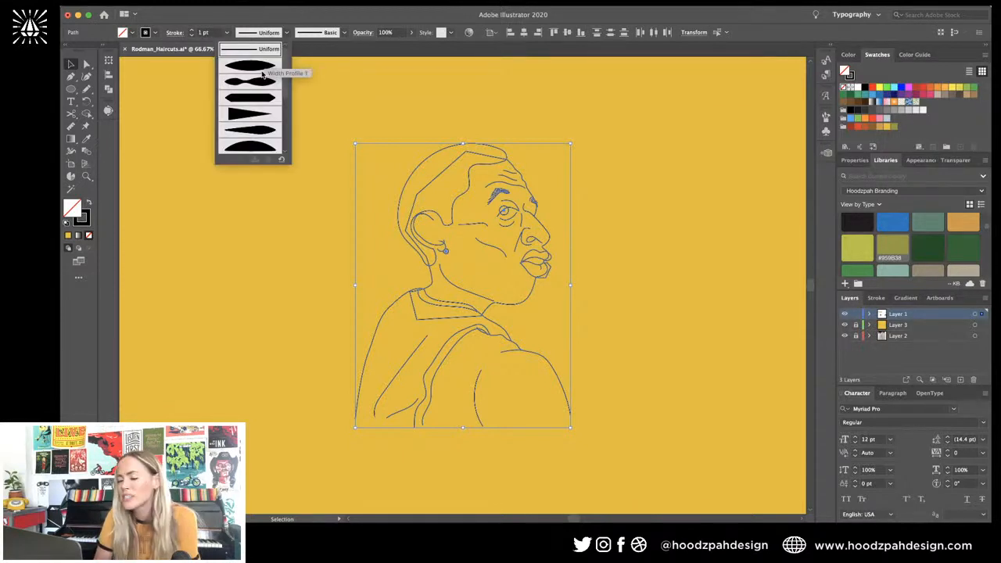
pyautogui.scroll(-2, 266, 83)
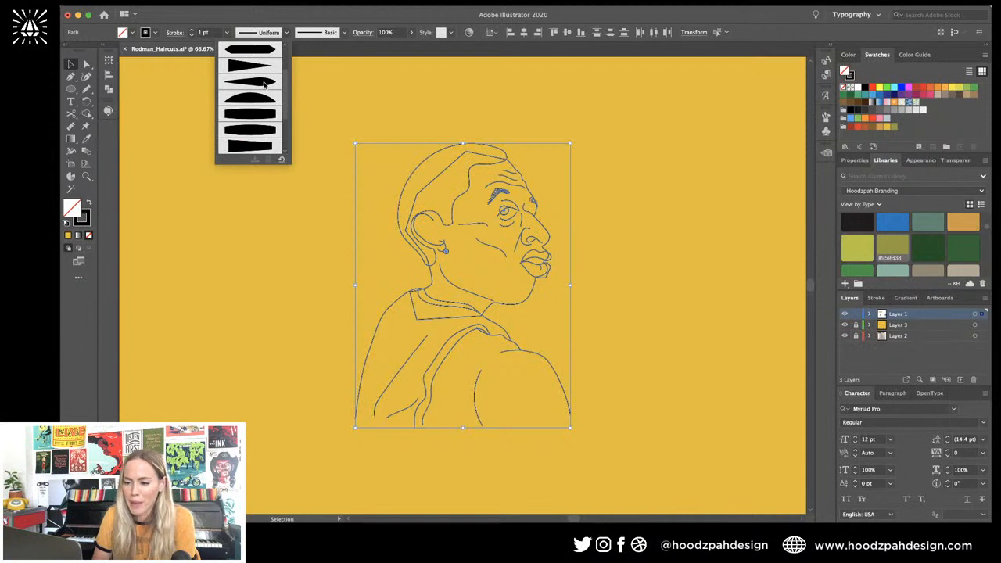
pyautogui.click(249, 132)
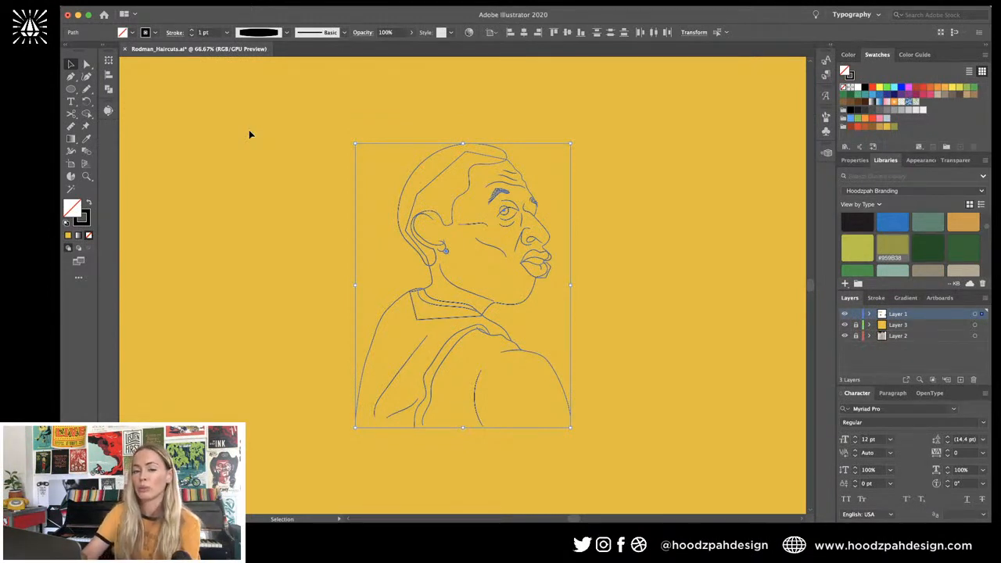
# Step: Set the stroke weight of the copied figure's linework to 3 pt and check it from close up and farther out
pyautogui.press('super+1')
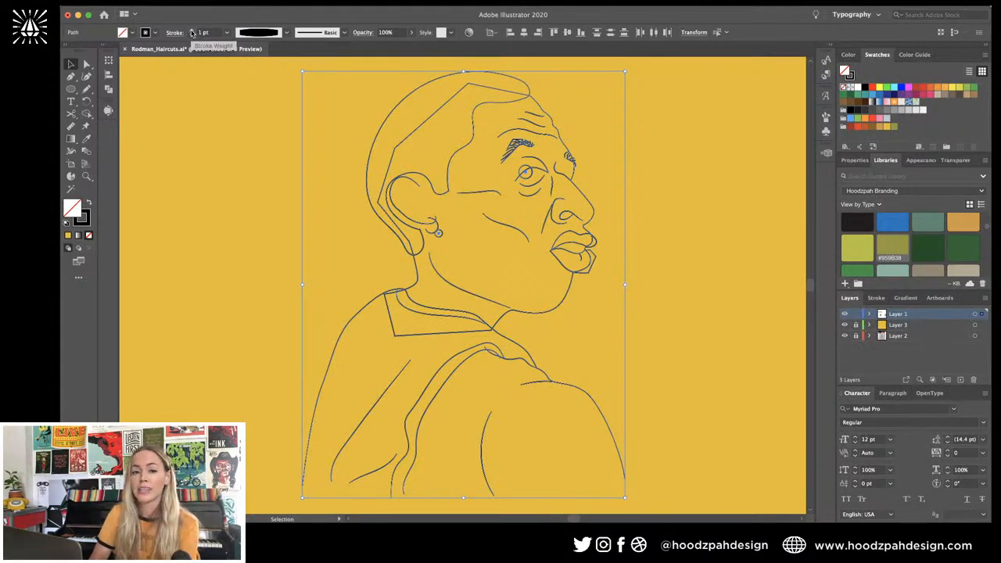
pyautogui.click(192, 32)
pyautogui.click(192, 32)
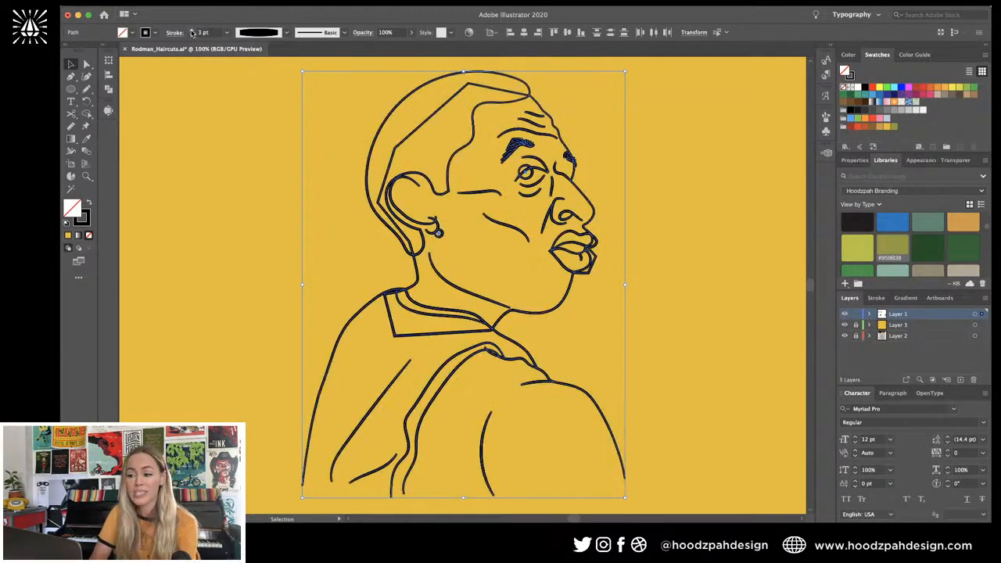
pyautogui.click(654, 213)
pyautogui.press('super+minus')
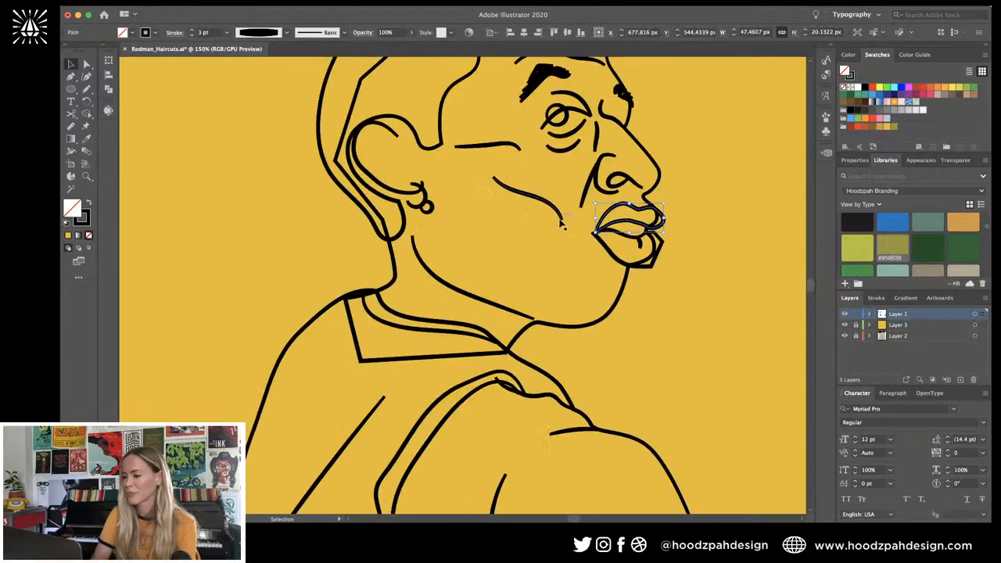
pyautogui.press('super+minus')
pyautogui.press('super+minus')
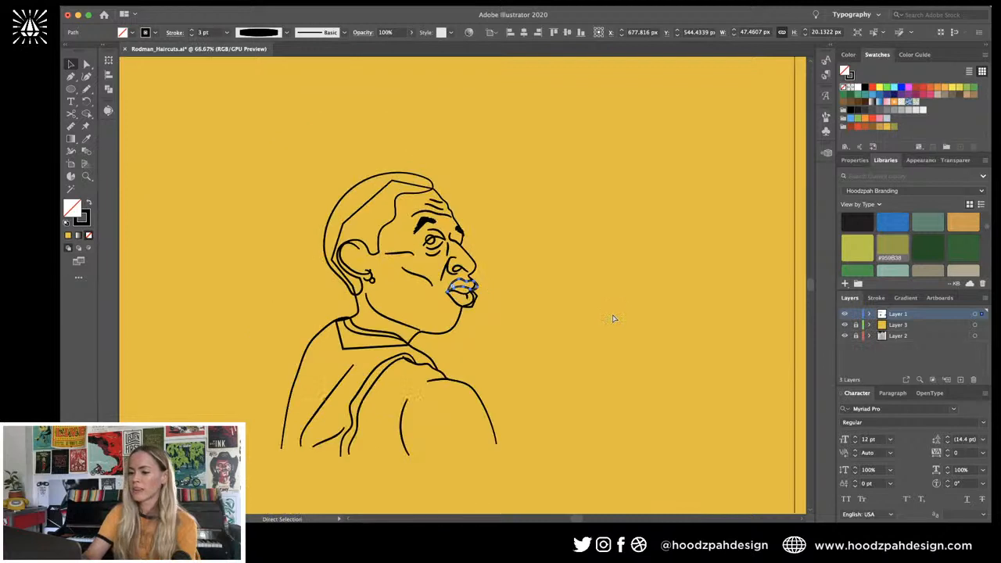
# Step: Draw a straight vertical Pen line about 53 px tall beside the face, and place a copy about 15 px to its right
pyautogui.press('super+plus')
pyautogui.press('v')
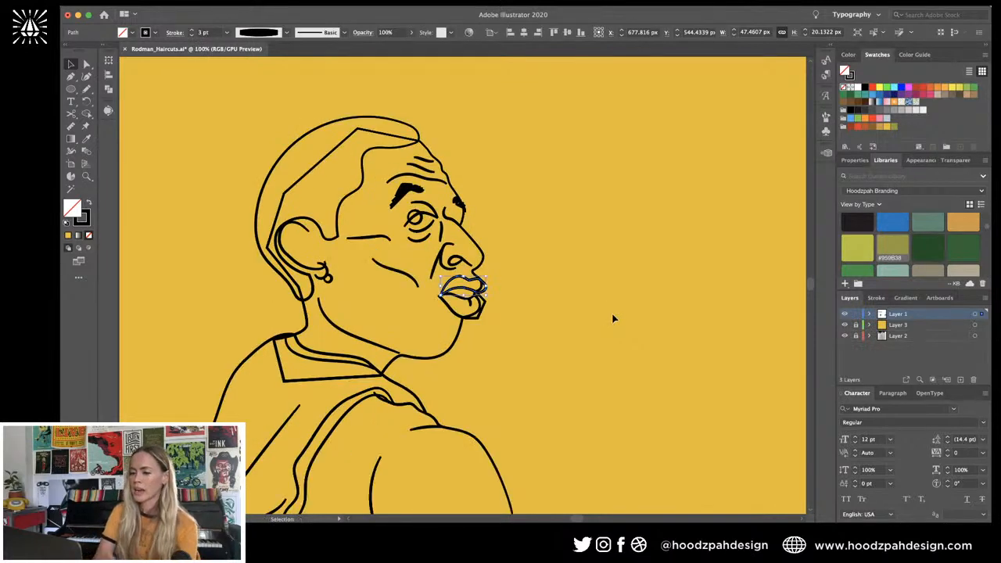
pyautogui.press('p')
pyautogui.click(615, 169)
pyautogui.keyDown('shift'); pyautogui.click(616, 217); pyautogui.keyUp('shift')
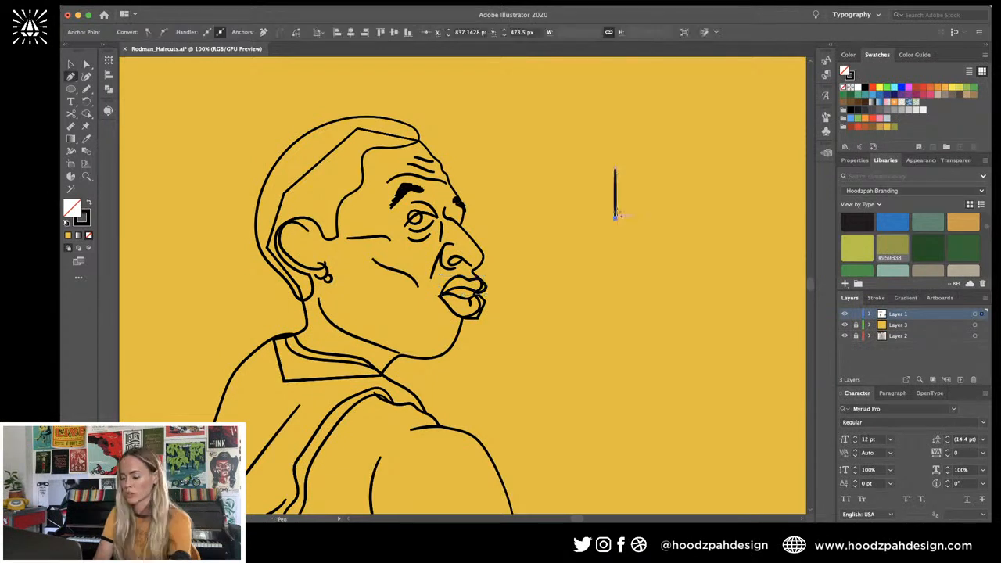
pyautogui.press('v')
pyautogui.click(672, 172)
pyautogui.moveTo(613, 189); pyautogui.dragTo(632, 191)
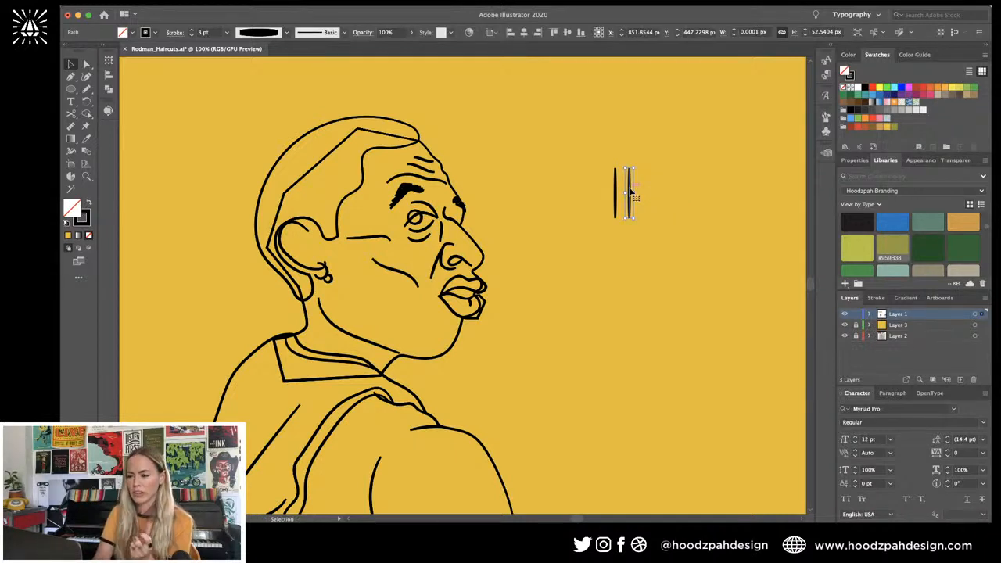
# Step: Set the stroke weight of the left vertical sample line beside the face to 2.5 pt
pyautogui.click(616, 192)
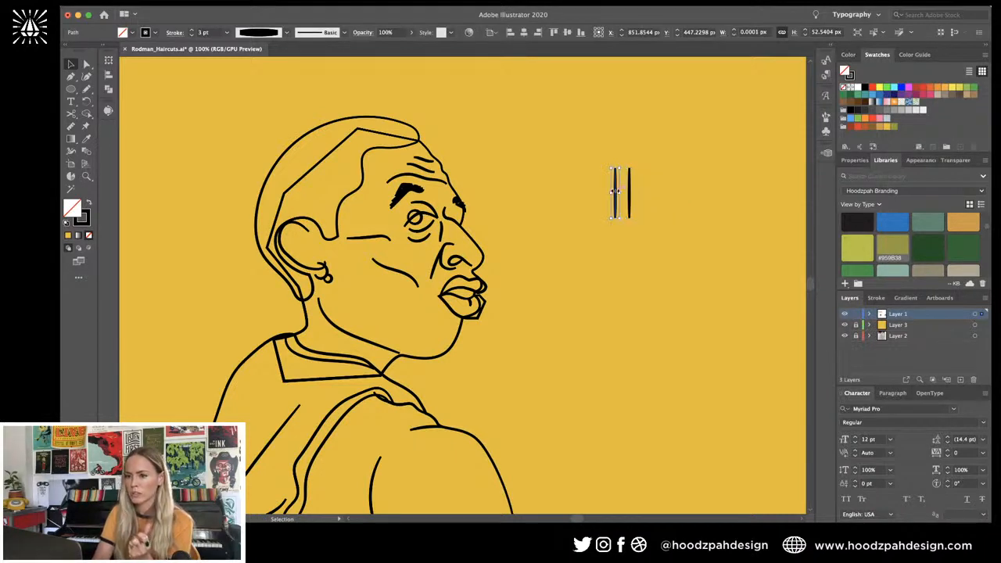
pyautogui.click(211, 35)
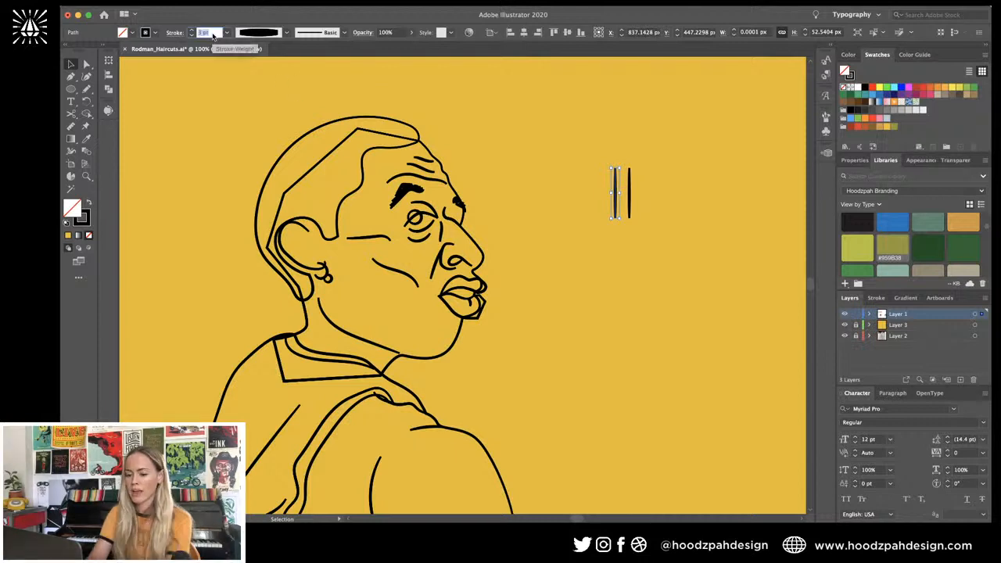
pyautogui.write('2.5')
pyautogui.press('Return')
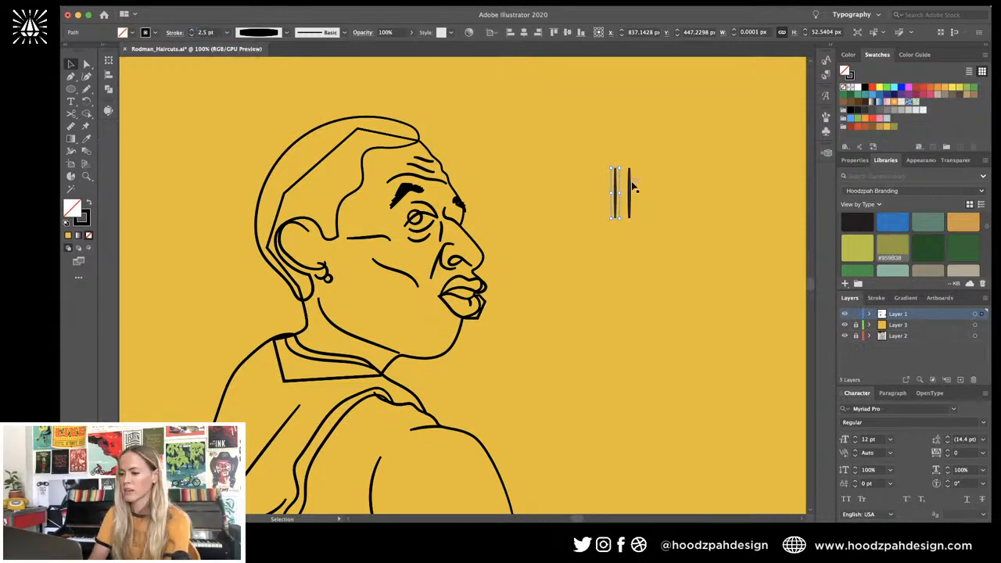
# Step: Try a 4.5 pt stroke weight on the right vertical sample line
pyautogui.click(631, 189)
pyautogui.click(212, 34)
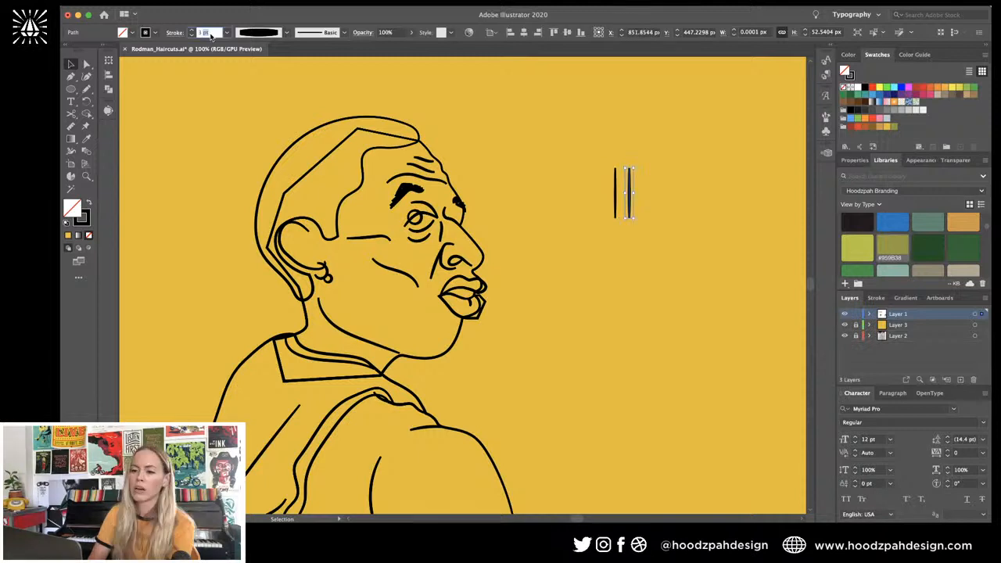
pyautogui.write('4.5')
pyautogui.press('Return')
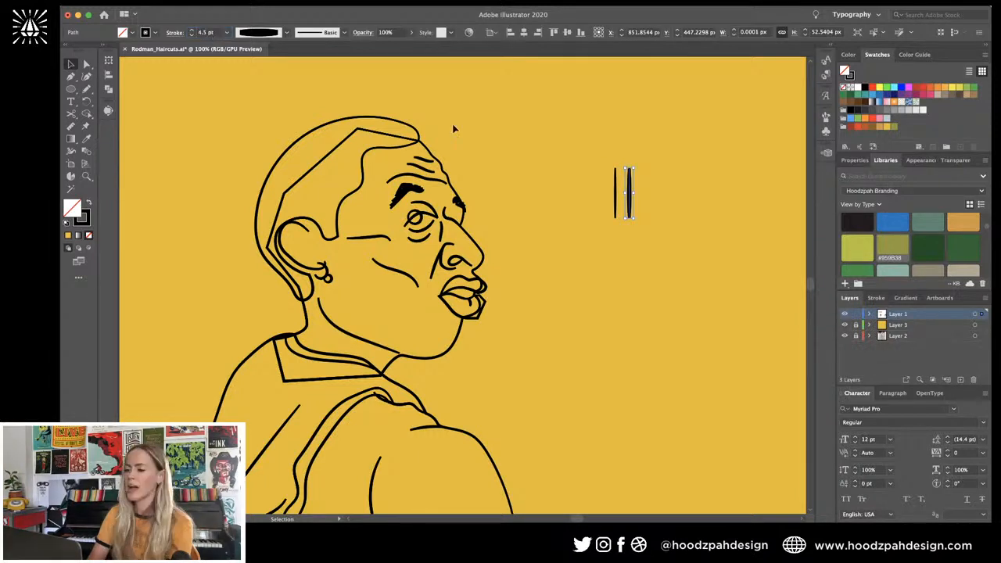
# Step: Remove the extra third copy of the sample line and set the right line's stroke weight to 4 pt
pyautogui.moveTo(626, 195); pyautogui.dragTo(598, 194)
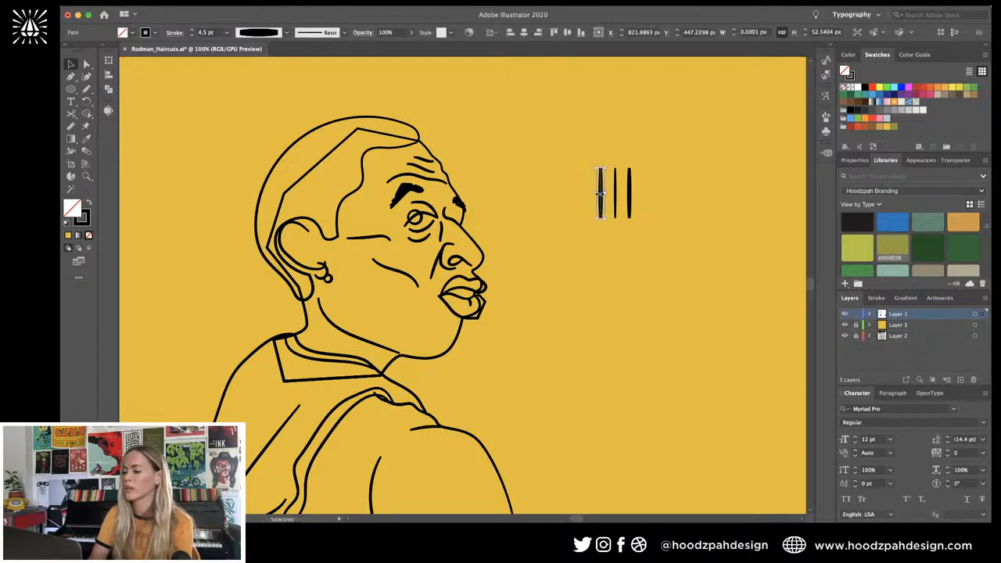
pyautogui.press('Delete')
pyautogui.click(630, 202)
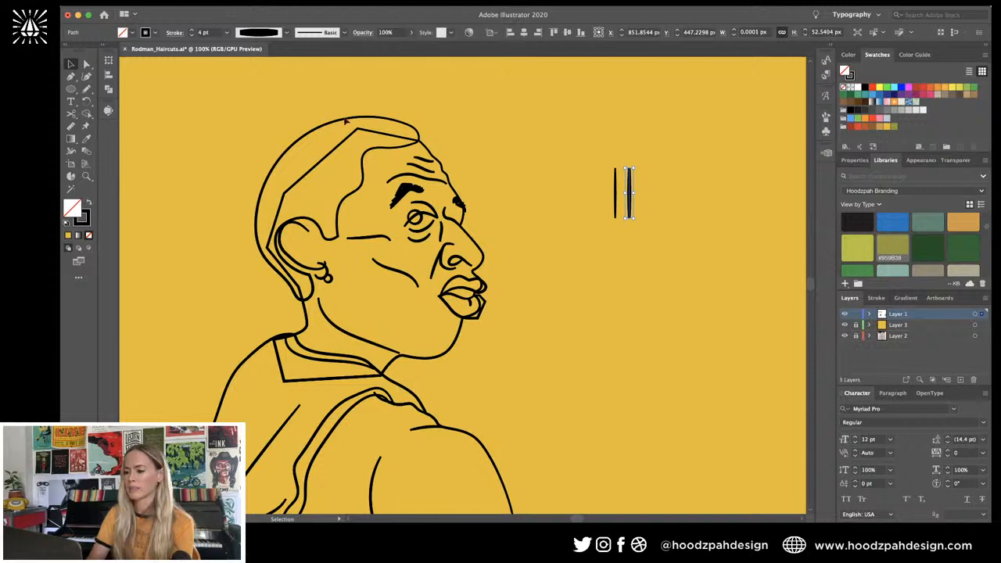
pyautogui.click(548, 217)
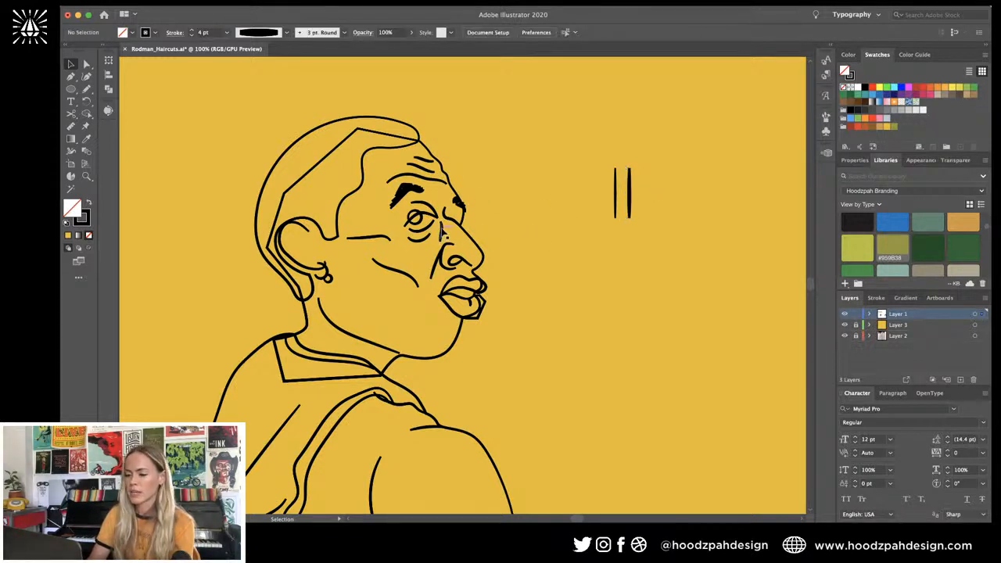
# Step: Set the stroke weight of all the figure's linework to 4 pt and check it close up and from farther out
pyautogui.press('super+minus')
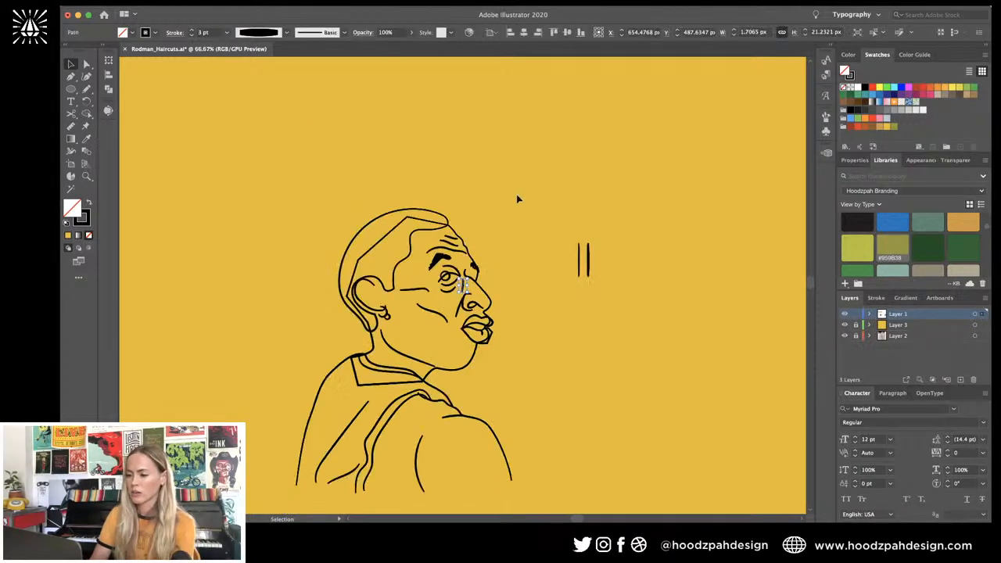
pyautogui.click(303, 460)
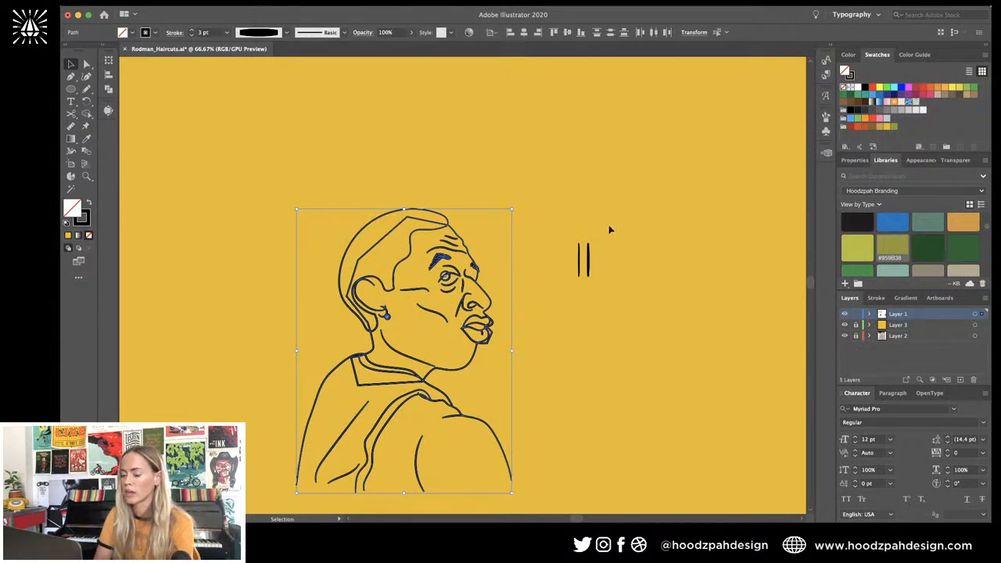
pyautogui.click(191, 29)
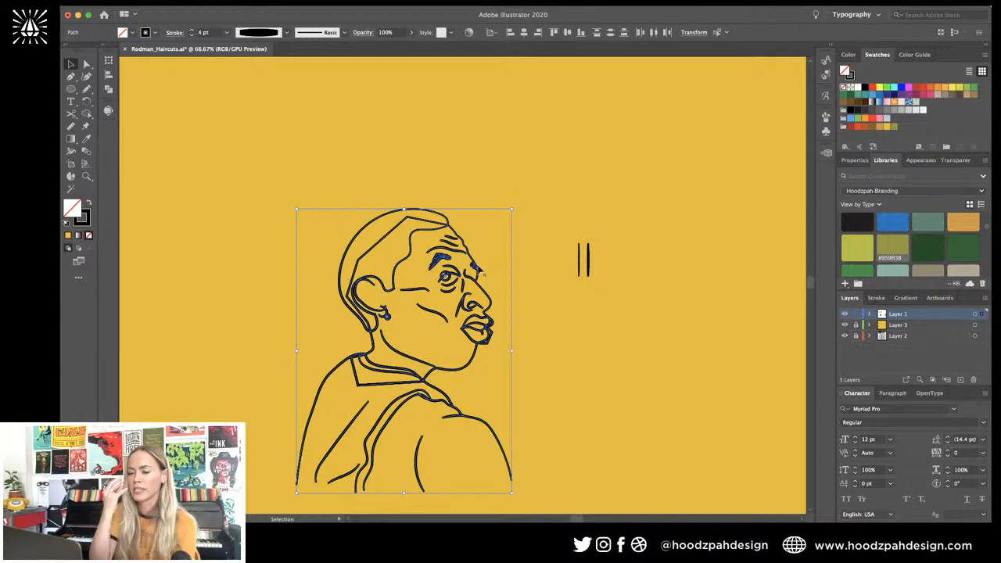
pyautogui.press('super+minus')
pyautogui.press('super+minus')
pyautogui.press('super+equal')
pyautogui.press('super+equal')
pyautogui.press('super+equal')
pyautogui.press('super+equal')
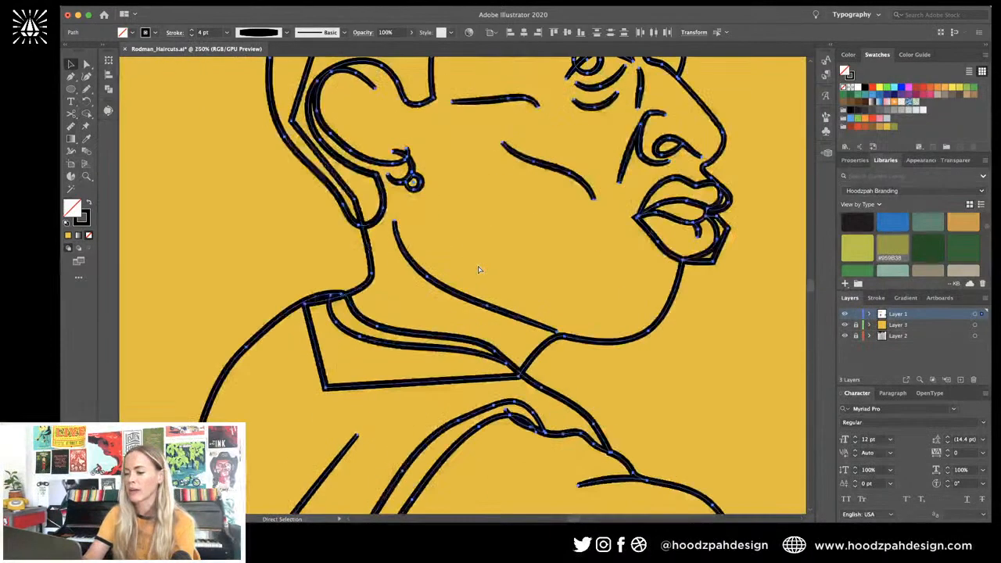
pyautogui.press('super+minus')
pyautogui.click(626, 161)
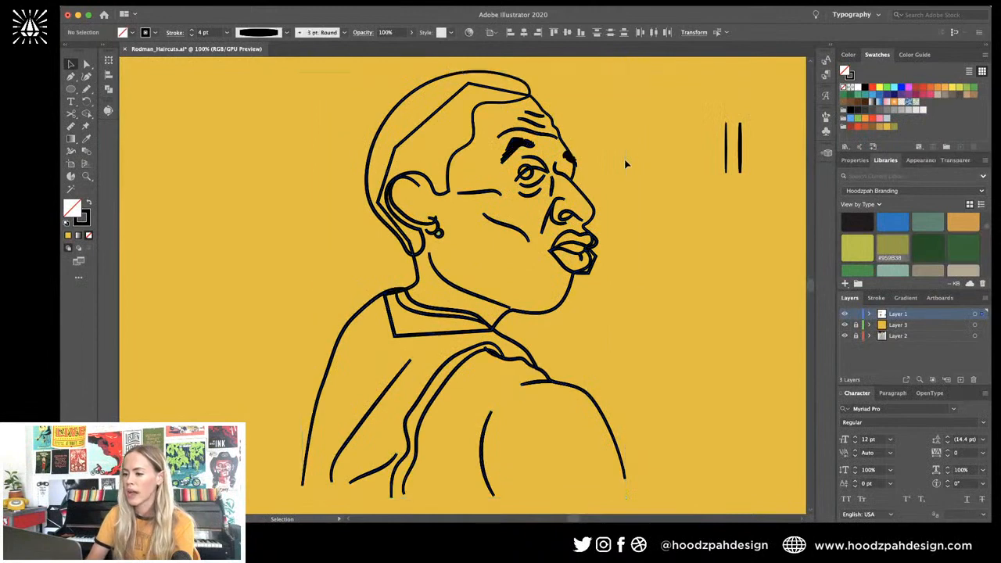
# Step: Apply the thin 2.5 pt sample line's stroke with the Eyedropper to the forehead wrinkles, under-eye and nose creases, eyebrows and inner shirt folds
pyautogui.press('super+equal')
pyautogui.scroll(3, 626, 161)
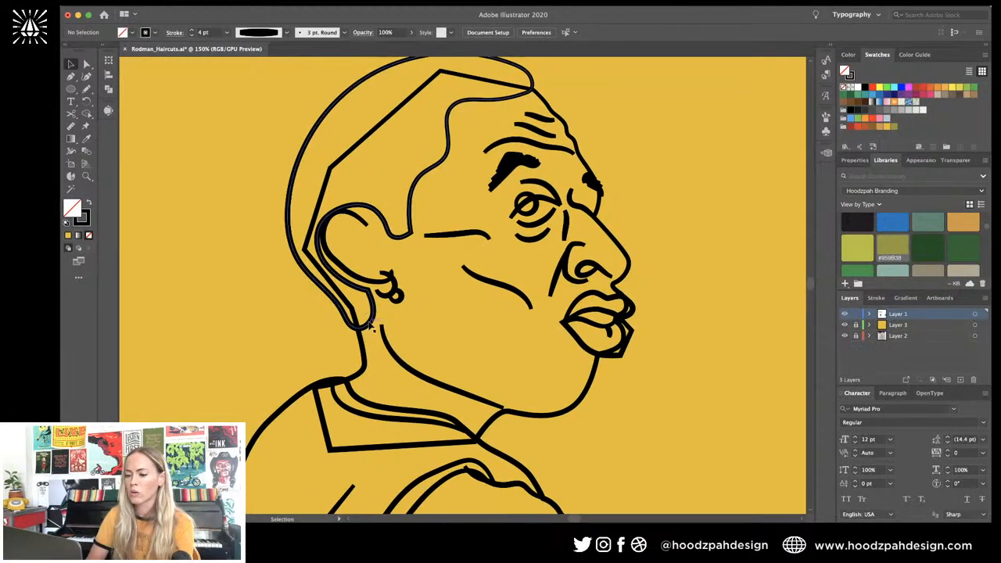
pyautogui.click(551, 147)
pyautogui.keyDown('shift'); pyautogui.click(546, 132); pyautogui.keyUp('shift')
pyautogui.keyDown('shift'); pyautogui.click(545, 118); pyautogui.keyUp('shift')
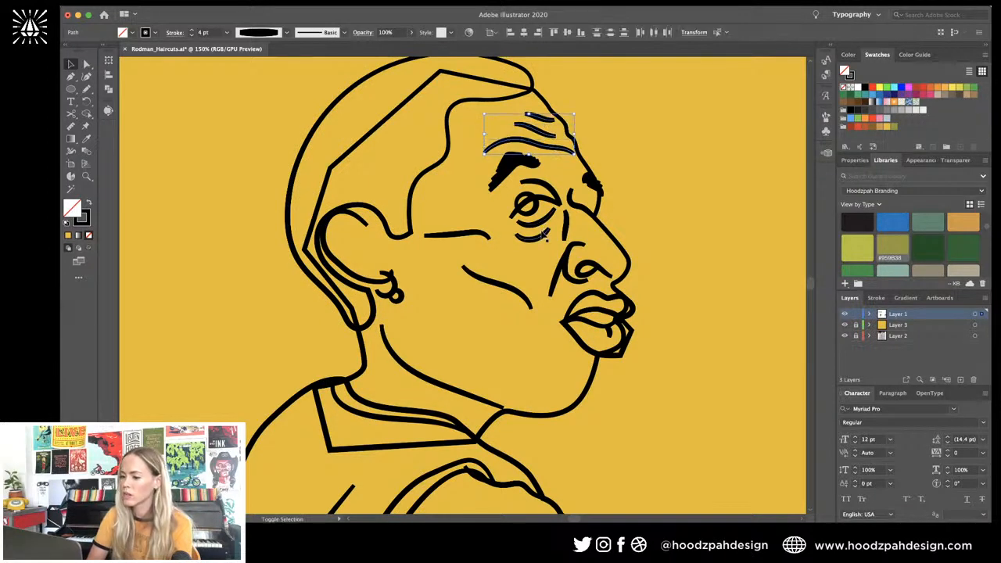
pyautogui.keyDown('shift'); pyautogui.click(543, 233); pyautogui.keyUp('shift')
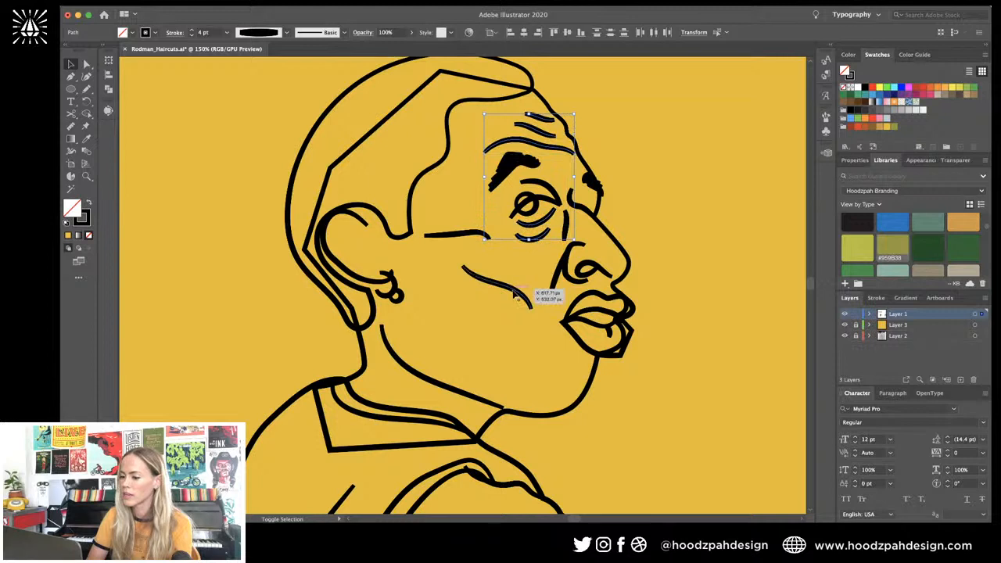
pyautogui.keyDown('shift'); pyautogui.click(560, 270); pyautogui.keyUp('shift')
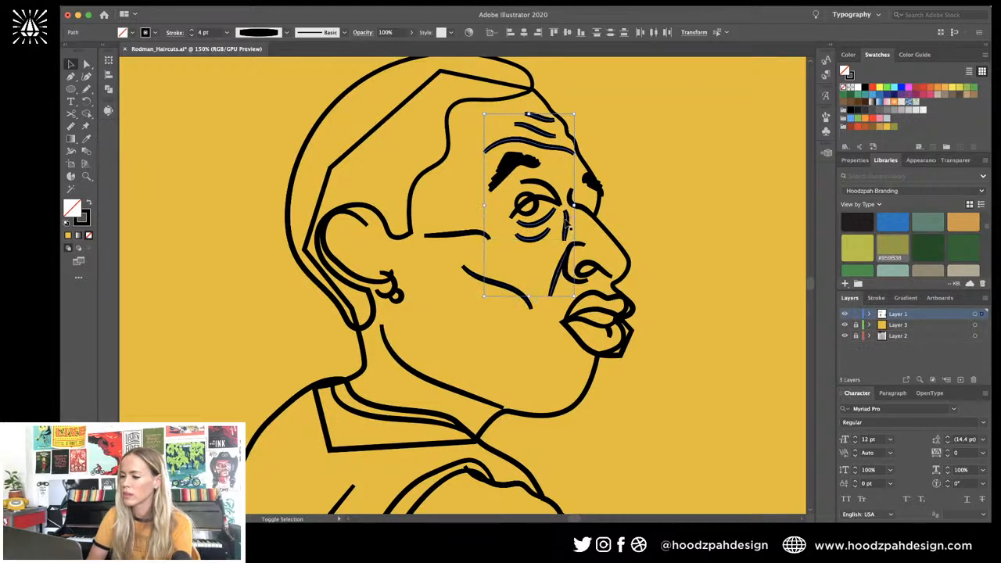
pyautogui.keyDown('shift'); pyautogui.click(618, 256); pyautogui.keyUp('shift')
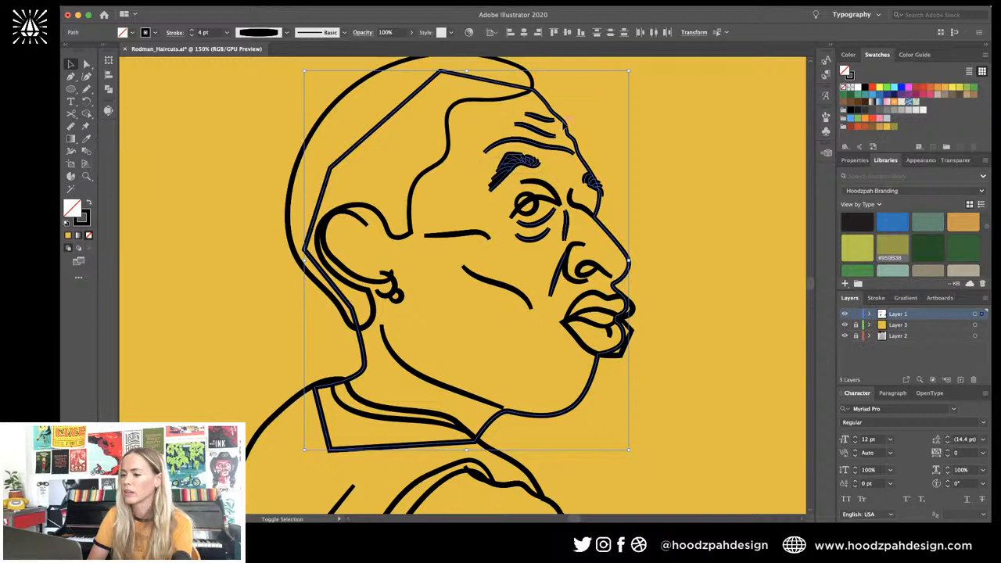
pyautogui.click(544, 177)
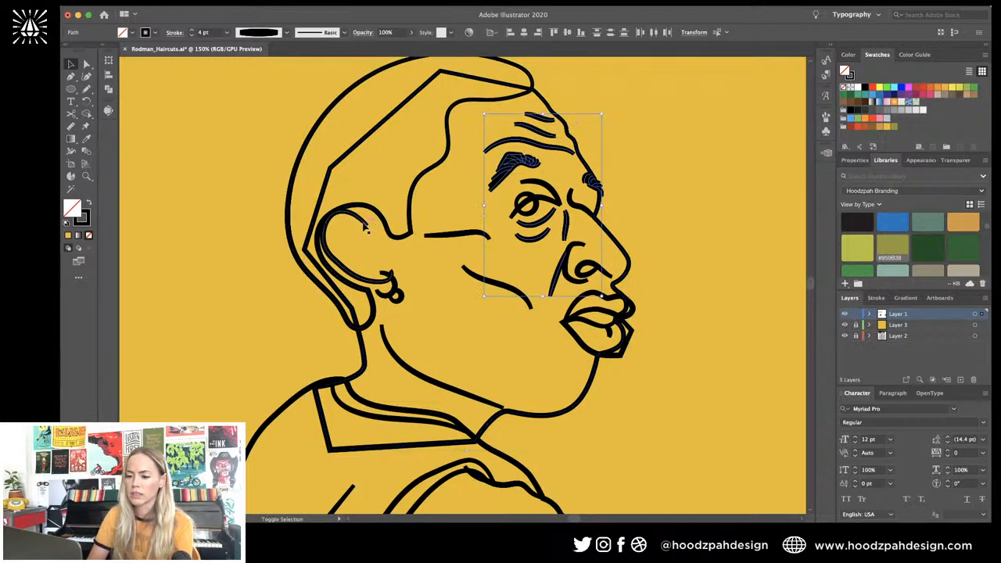
pyautogui.scroll(-3, 421, 337)
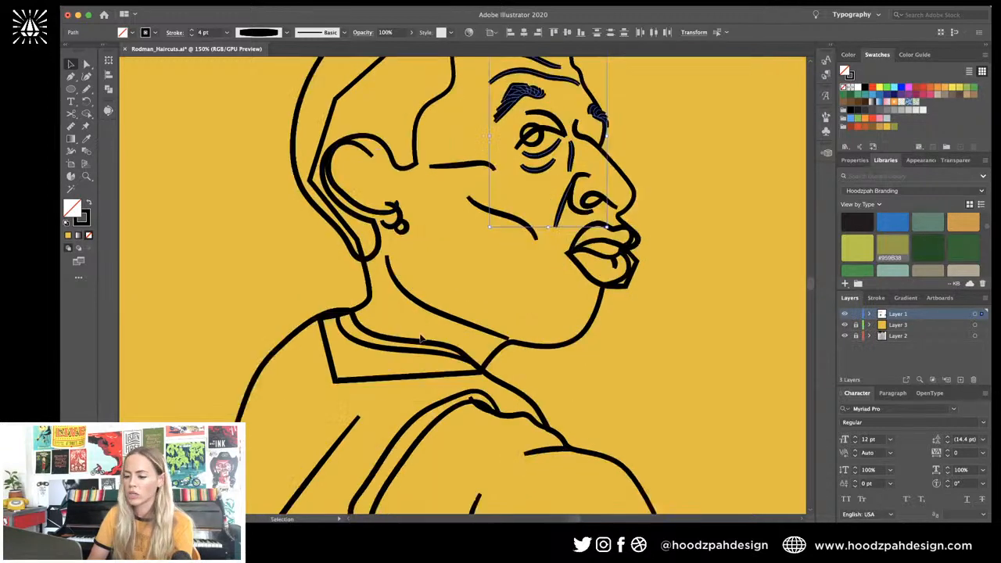
pyautogui.press('super+minus')
pyautogui.keyDown('shift'); pyautogui.click(381, 464); pyautogui.keyUp('shift')
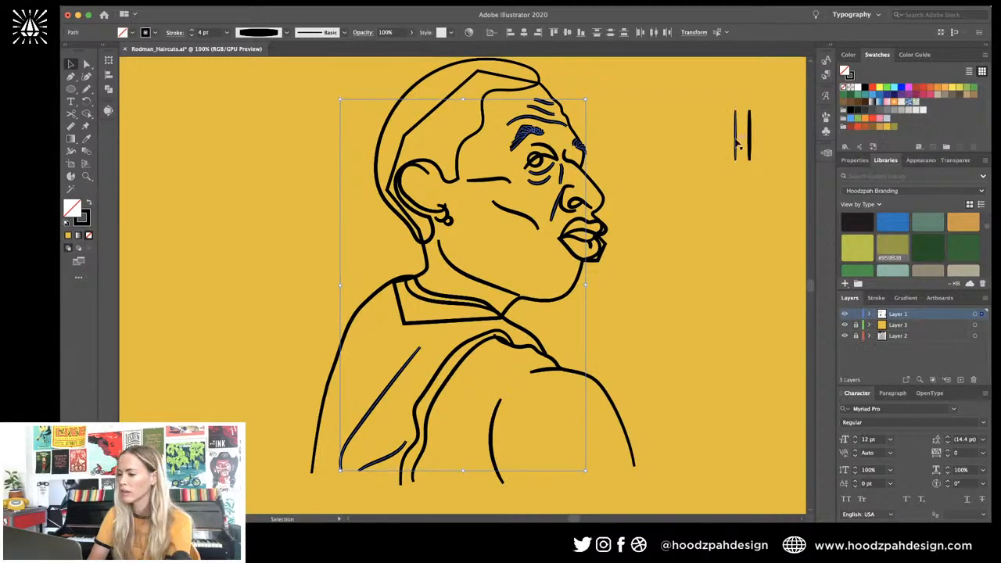
pyautogui.press('i')
pyautogui.click(736, 139)
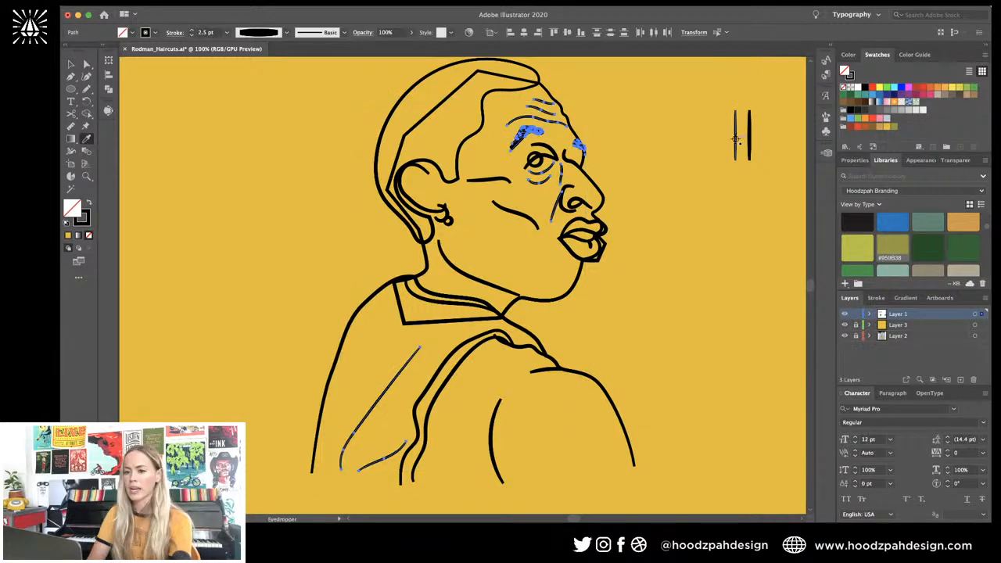
pyautogui.press('v')
pyautogui.click(714, 150)
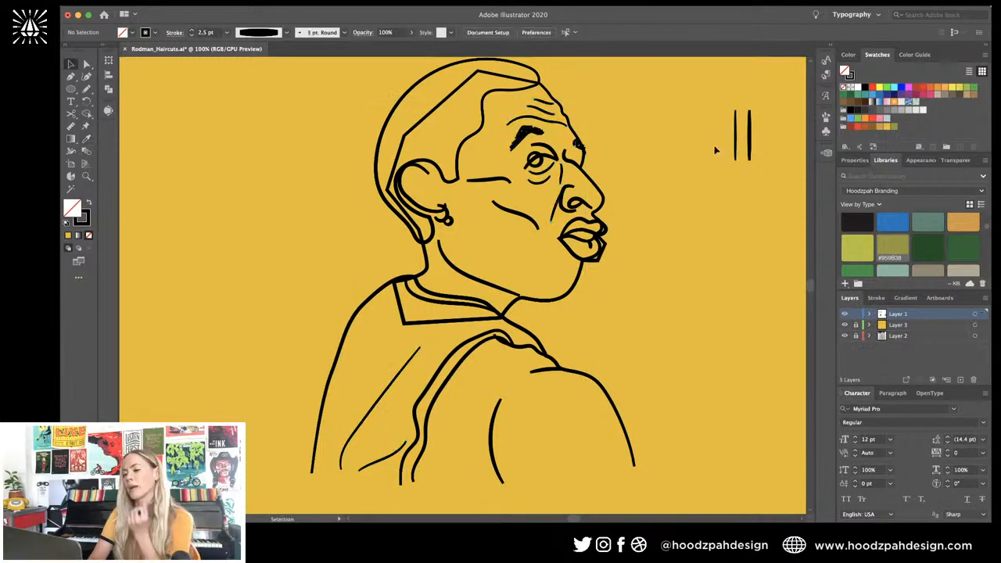
# Step: Delete several overlapping hair strokes from the near eyebrow, including those along its outer end and middle
pyautogui.scroll(2, 524, 105)
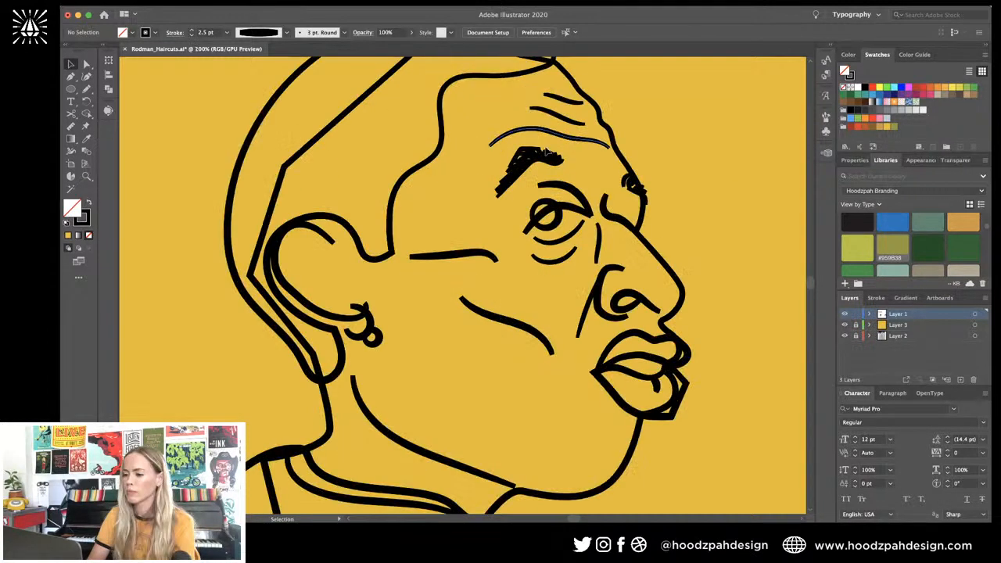
pyautogui.click(540, 135)
pyautogui.scroll(3, 540, 134)
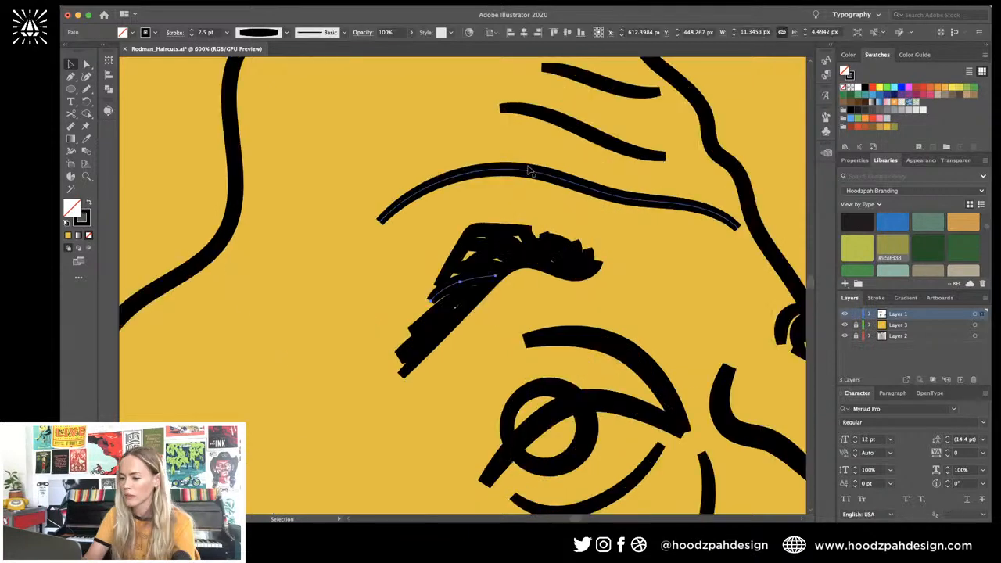
pyautogui.press('BackSpace')
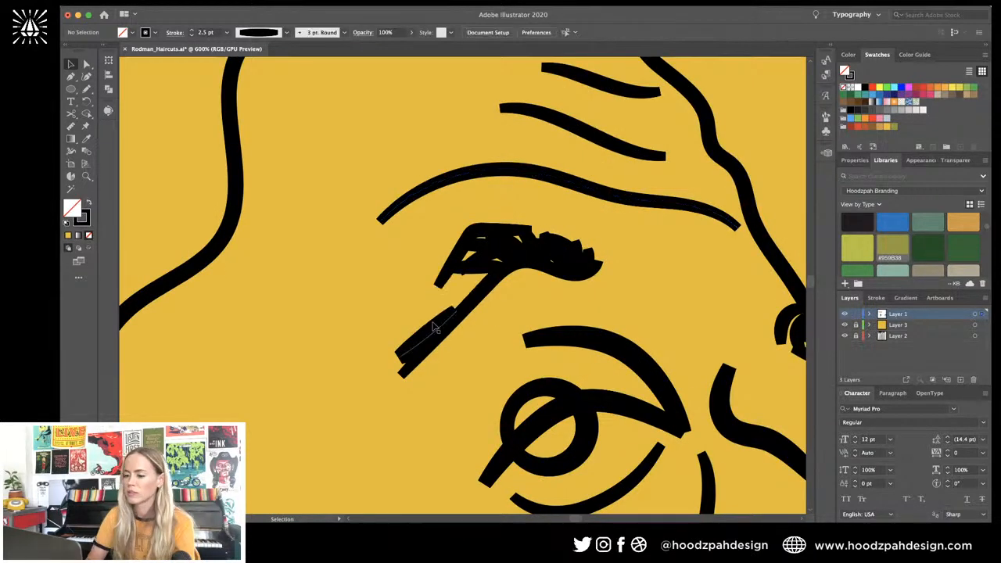
pyautogui.click(436, 329)
pyautogui.press('BackSpace')
pyautogui.click(485, 248)
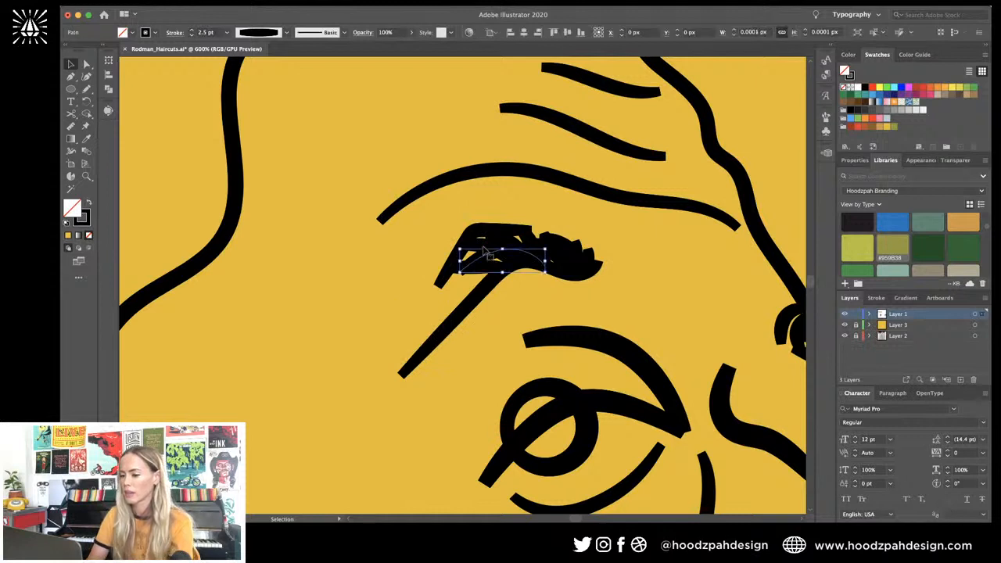
pyautogui.press('Delete')
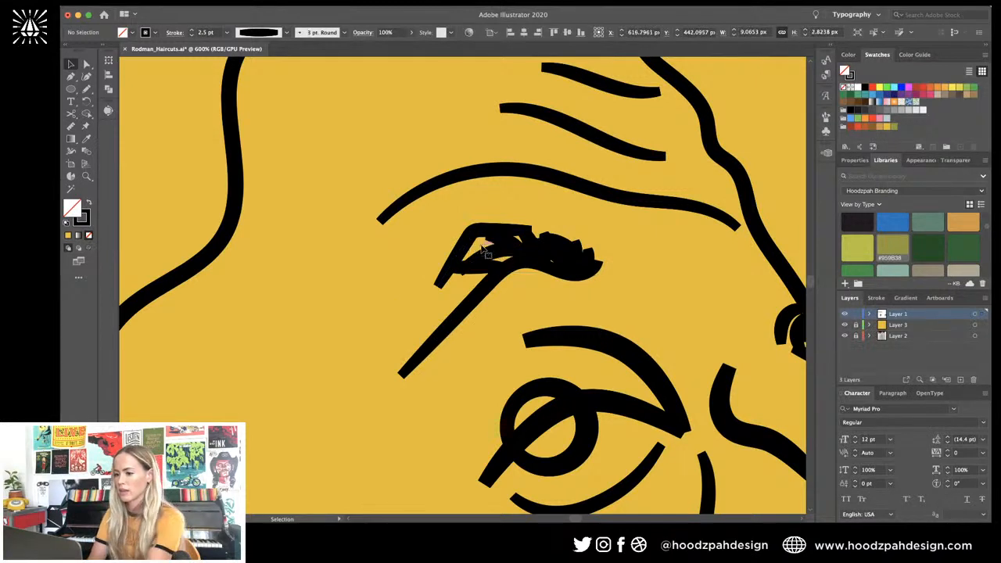
pyautogui.click(557, 252)
pyautogui.press('Delete')
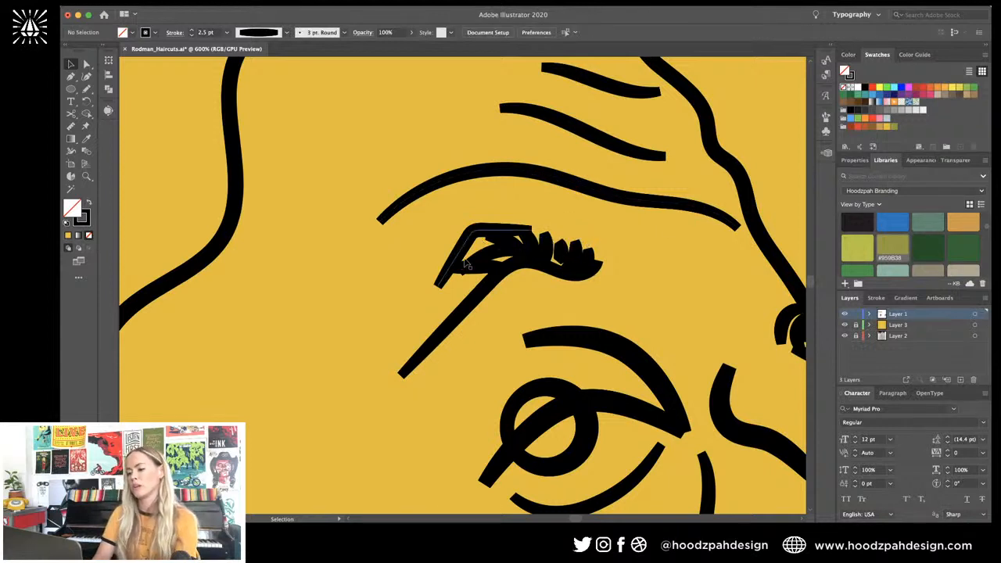
# Step: Draw a long diagonal Pencil stroke through the near eyebrow toward its outer end and check it from farther out
pyautogui.press('n')
pyautogui.moveTo(502, 258)
pyautogui.mouseDown()
pyautogui.moveTo(466, 270)
pyautogui.moveTo(412, 325)
pyautogui.moveTo(448, 310)
pyautogui.moveTo(398, 357)
pyautogui.mouseUp()
pyautogui.press('super+minus')
pyautogui.press('super+minus')
pyautogui.press('super+minus')
pyautogui.press('super+minus')
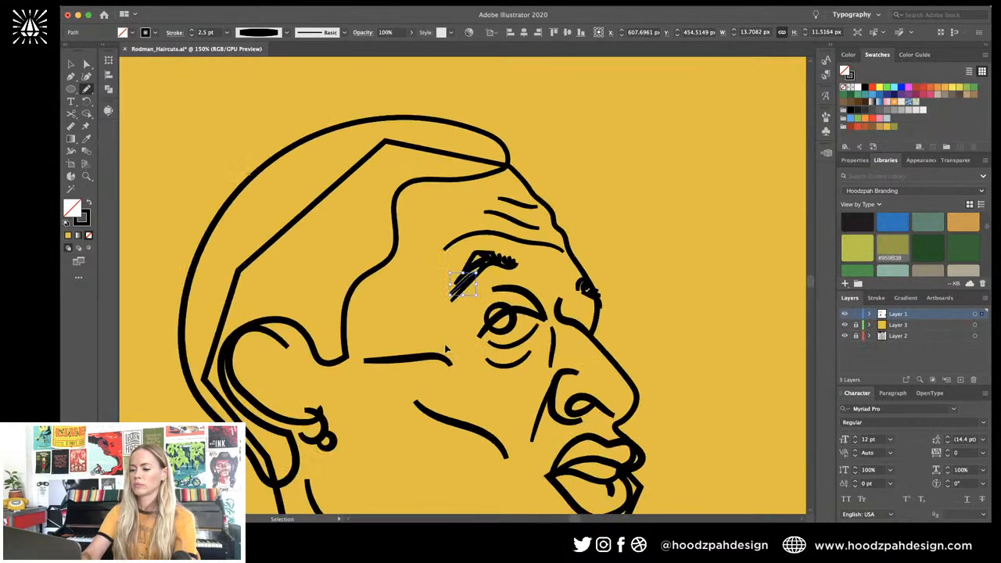
pyautogui.press('super+plus')
pyautogui.press('super+plus')
pyautogui.press('super+plus')
pyautogui.press('super+plus')
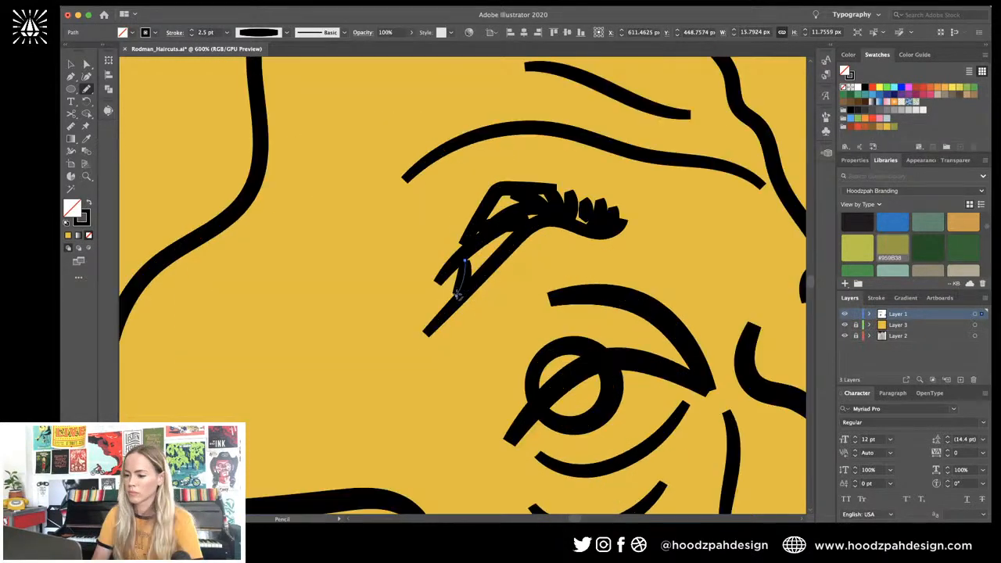
# Step: Fill the outer half of the near eyebrow with three short Pencil hair strokes and check the face with nothing selected
pyautogui.moveTo(457, 303); pyautogui.dragTo(468, 257)
pyautogui.moveTo(428, 334); pyautogui.dragTo(448, 270)
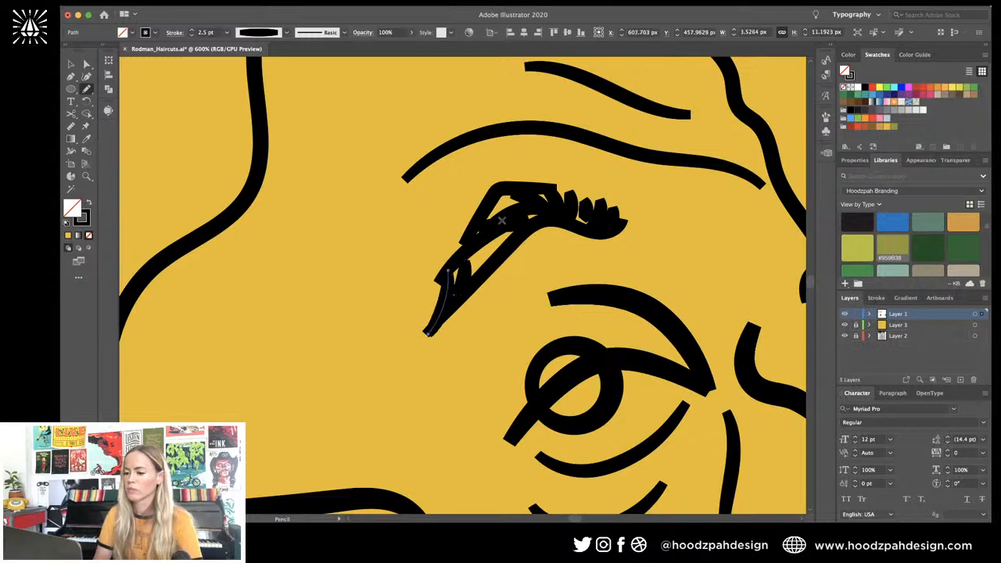
pyautogui.moveTo(503, 221); pyautogui.dragTo(475, 273)
pyautogui.press('super+minus')
pyautogui.press('super+minus')
pyautogui.press('super+minus')
pyautogui.press('super+minus')
pyautogui.press('super+minus')
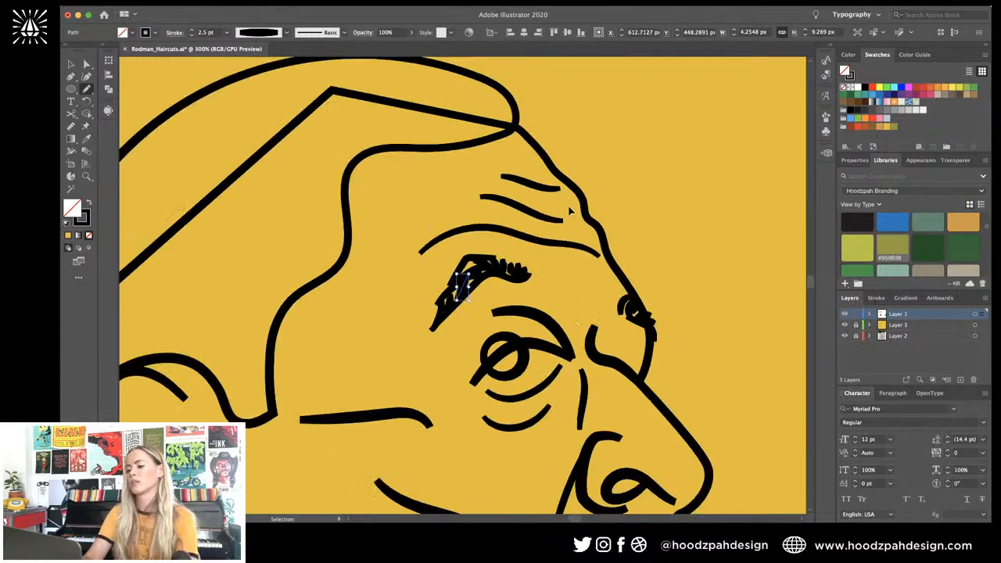
pyautogui.press('v')
pyautogui.click(569, 209)
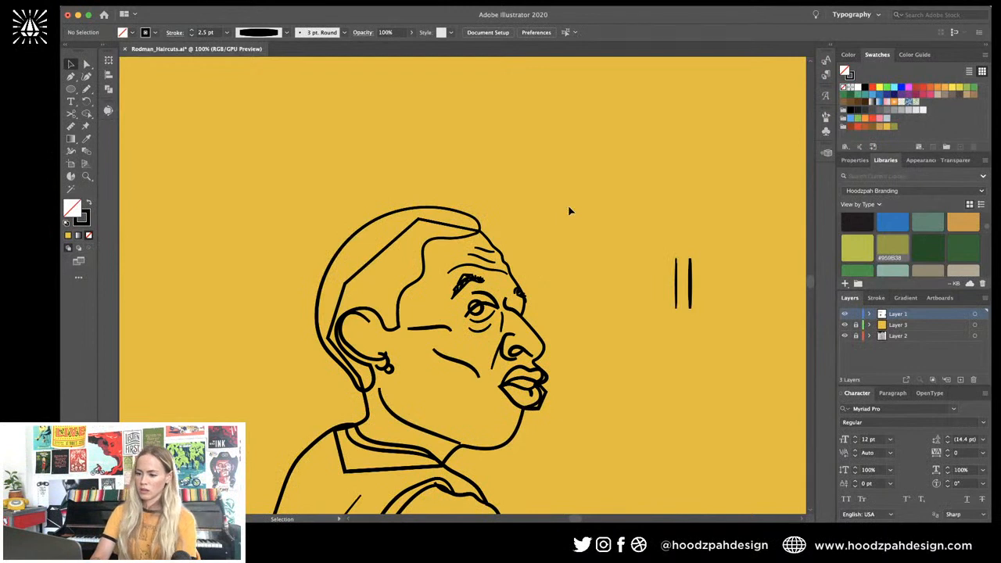
# Step: Delete three overlapping hair strokes from the middle and outer upper edge of the near eyebrow
pyautogui.press('super+plus')
pyautogui.press('super+plus')
pyautogui.press('super+plus')
pyautogui.press('super+plus')
pyautogui.press('super+plus')
pyautogui.press('super+plus')
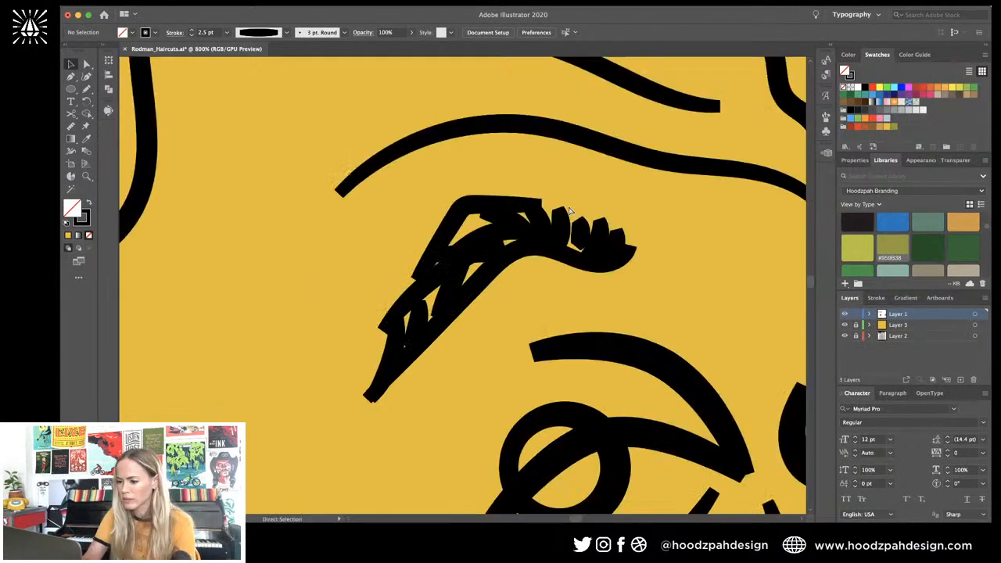
pyautogui.click(506, 220)
pyautogui.press('Delete')
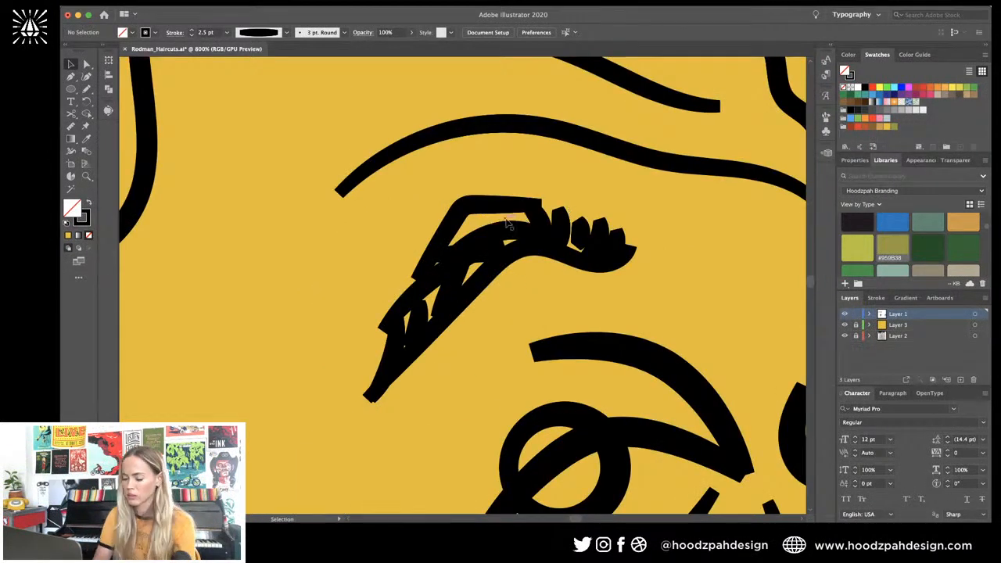
pyautogui.click(505, 227)
pyautogui.press('Delete')
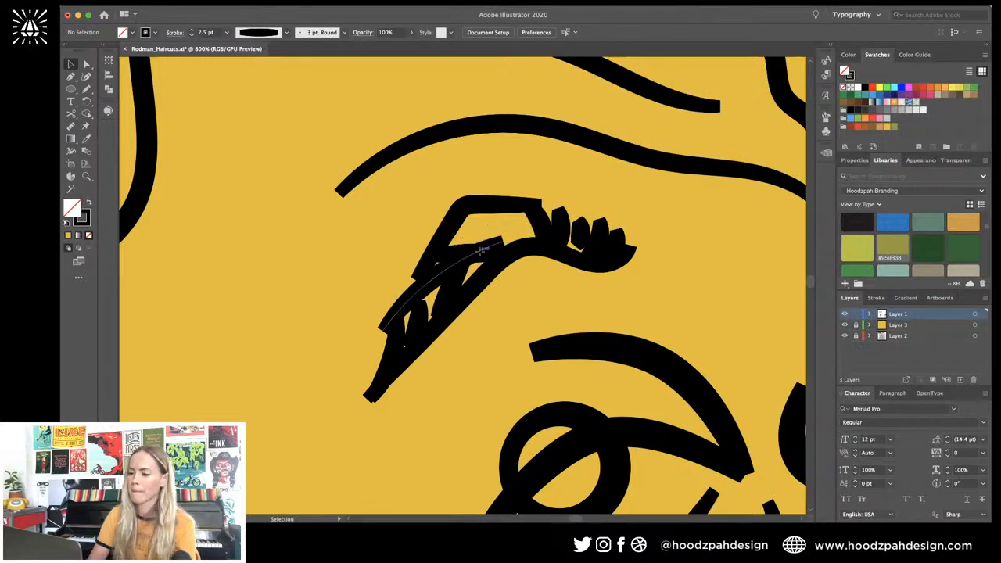
pyautogui.click(483, 252)
pyautogui.press('Delete')
# Step: Draw a curved Pencil stroke inside the near eyebrow's arch and a diagonal one along its outer upper edge
pyautogui.press('n')
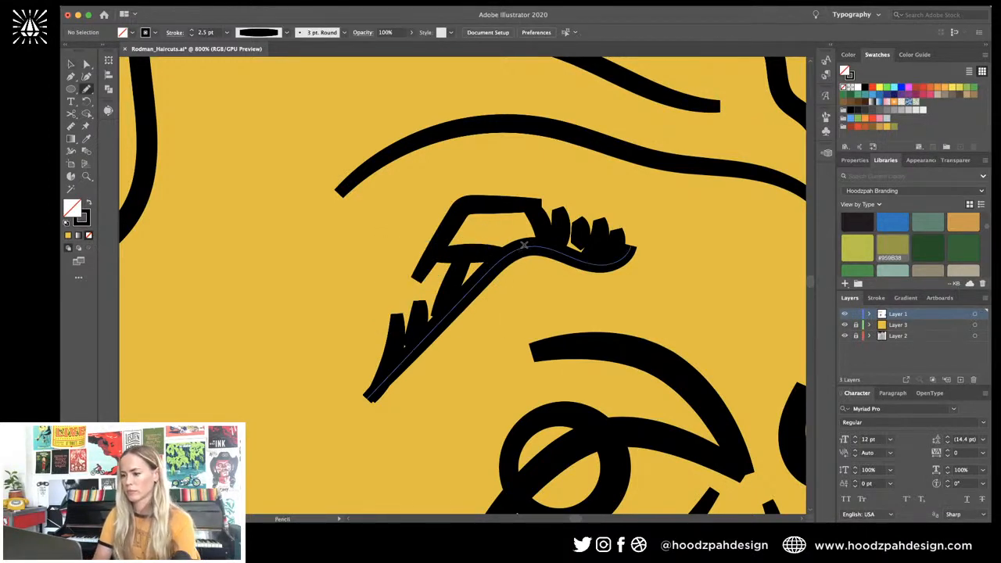
pyautogui.moveTo(520, 248)
pyautogui.mouseDown()
pyautogui.moveTo(493, 221)
pyautogui.moveTo(429, 264)
pyautogui.mouseUp()
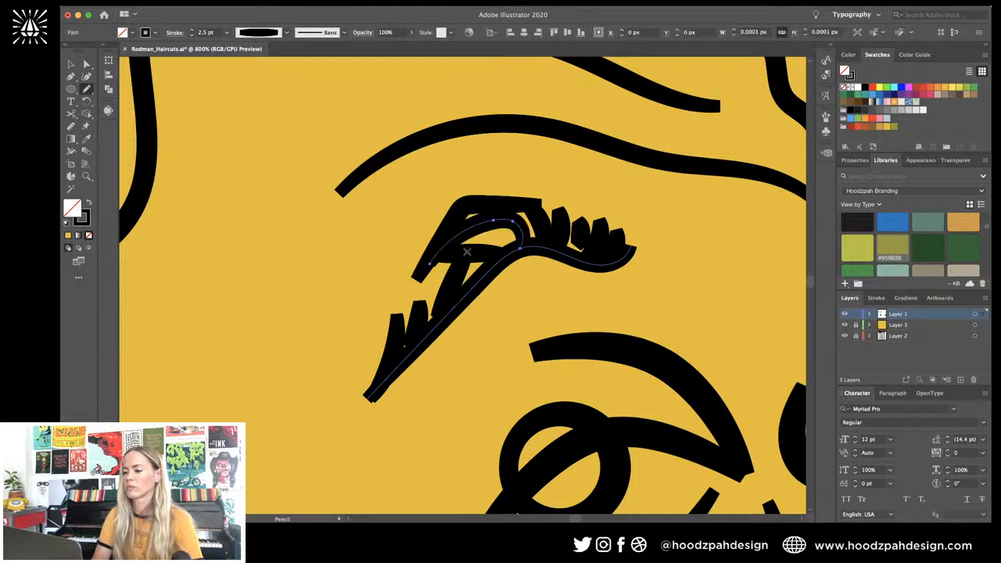
pyautogui.moveTo(500, 239); pyautogui.dragTo(395, 309)
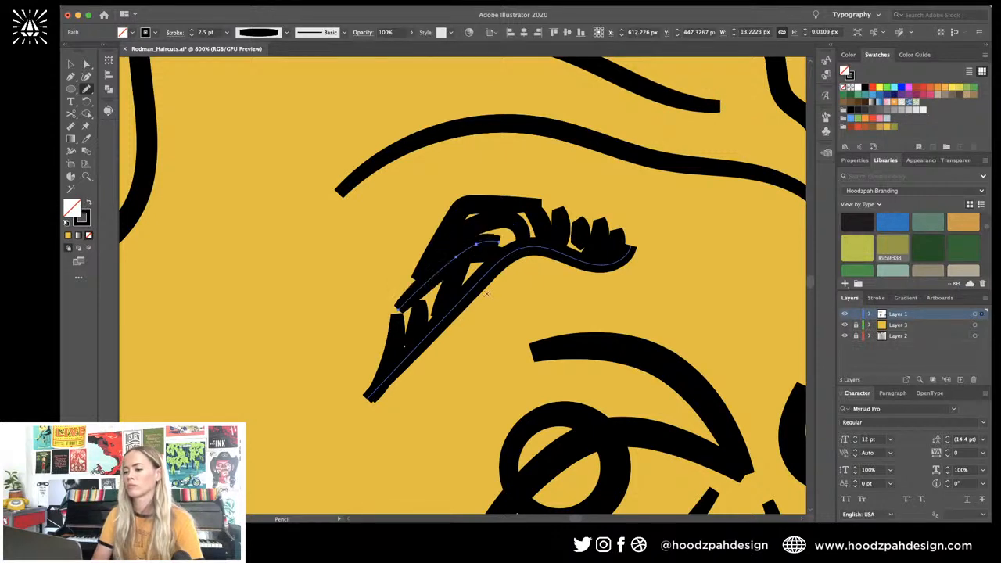
pyautogui.hotkey('ctrl', 'z')
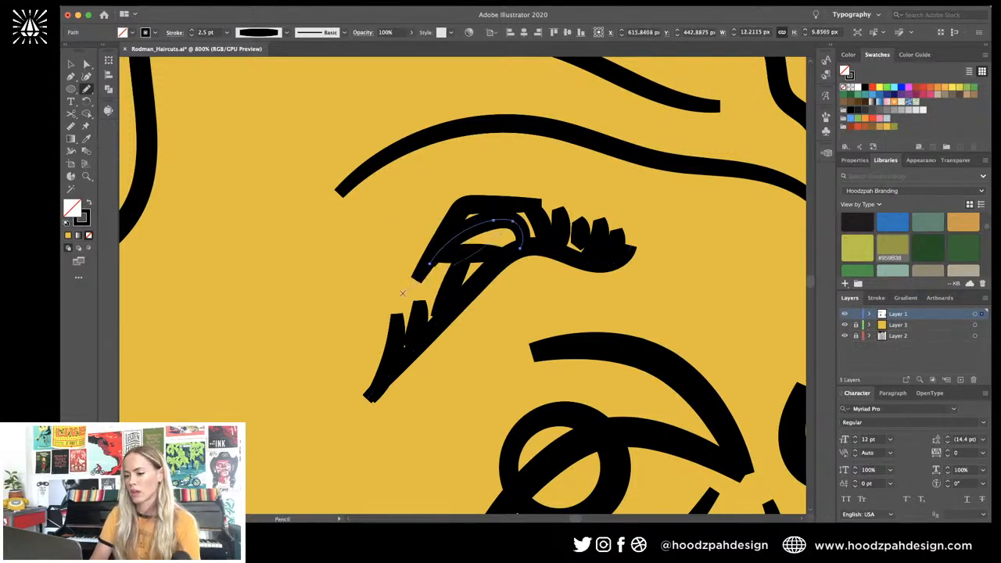
pyautogui.moveTo(403, 293); pyautogui.dragTo(395, 317)
pyautogui.press('super+minus')
pyautogui.press('super+minus')
pyautogui.press('super+minus')
# Step: Select all the hair strokes of the near eyebrow, leaving the upper eyelid line out of the selection
pyautogui.press('v')
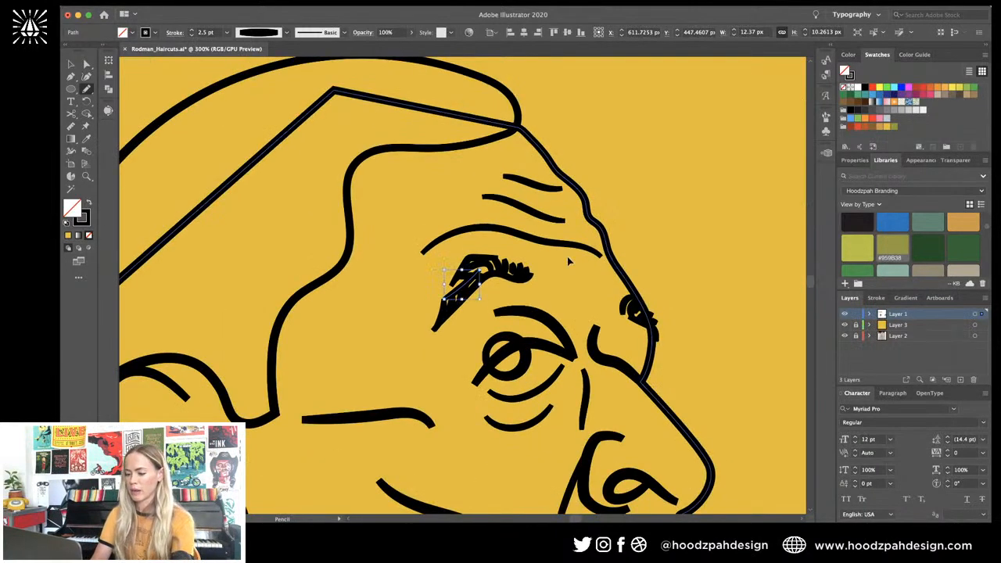
pyautogui.click(549, 255)
pyautogui.moveTo(549, 256); pyautogui.dragTo(422, 324)
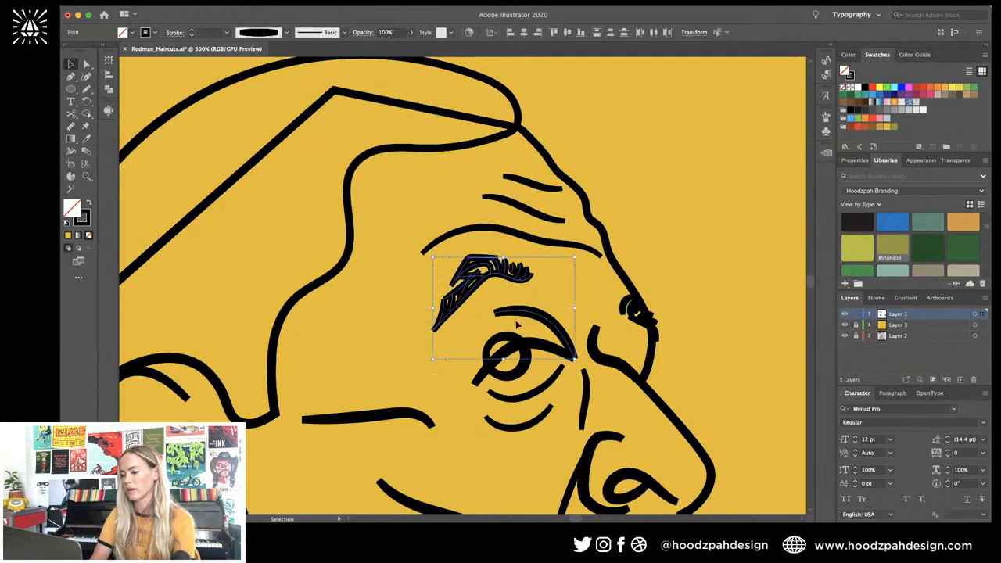
pyautogui.keyDown('shift'); pyautogui.click(521, 314); pyautogui.keyUp('shift')
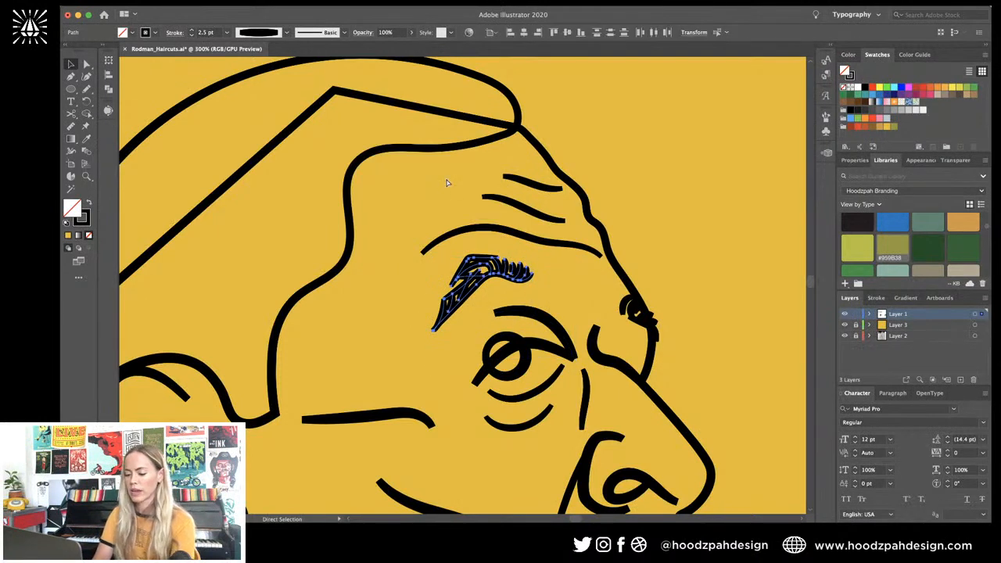
# Step: Group the eyebrow's hair strokes and give them the width profile that tapers at both ends
pyautogui.press('super+g')
pyautogui.click(252, 31)
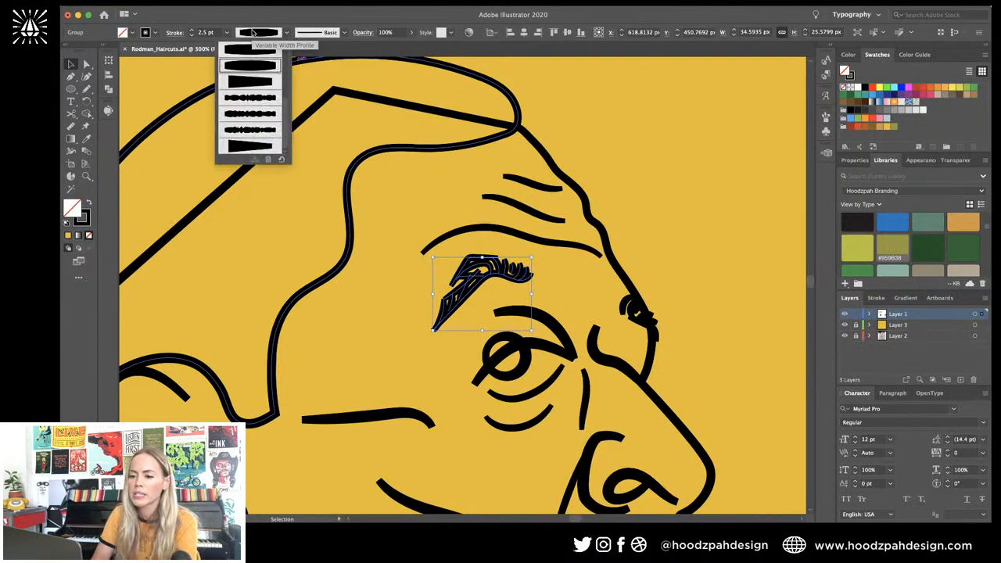
pyautogui.click(249, 83)
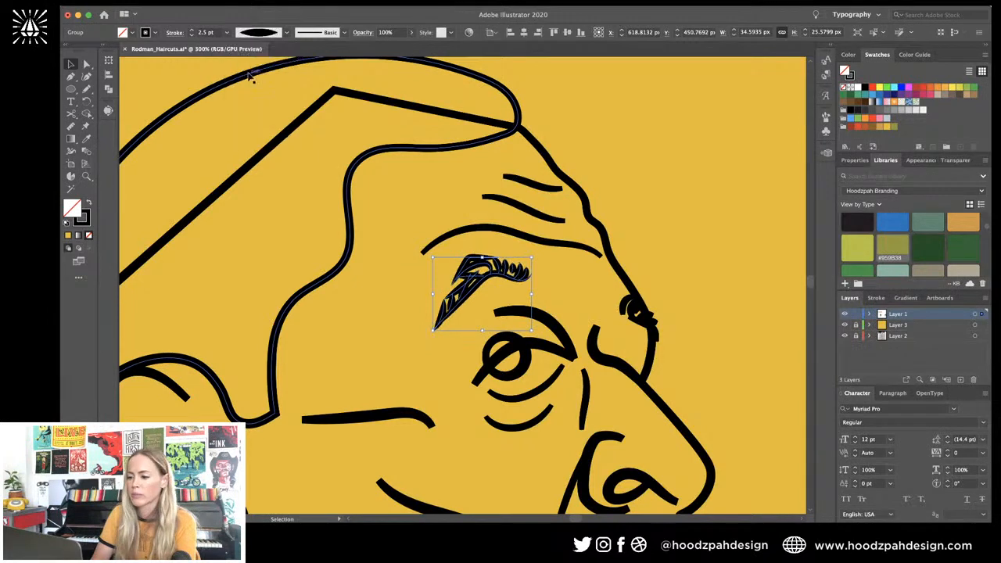
pyautogui.click(633, 176)
# Step: Delete the crowded inner hairs in the middle and lower part of the eyebrow, keeping its outline strokes
pyautogui.press('super+1')
pyautogui.press('super+equal')
pyautogui.press('super+equal')
pyautogui.press('super+equal')
pyautogui.press('super+equal')
pyautogui.press('super+equal')
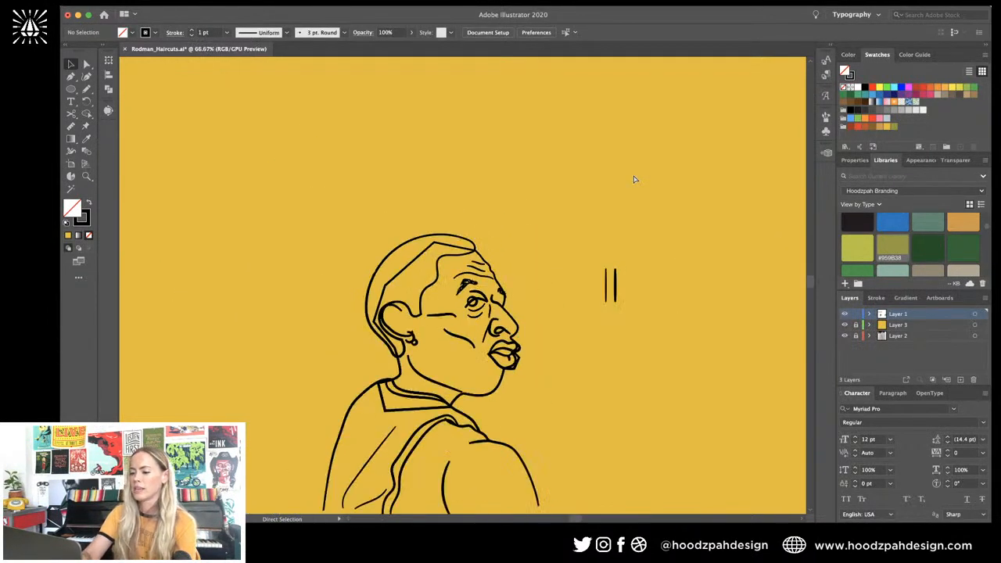
pyautogui.press('a')
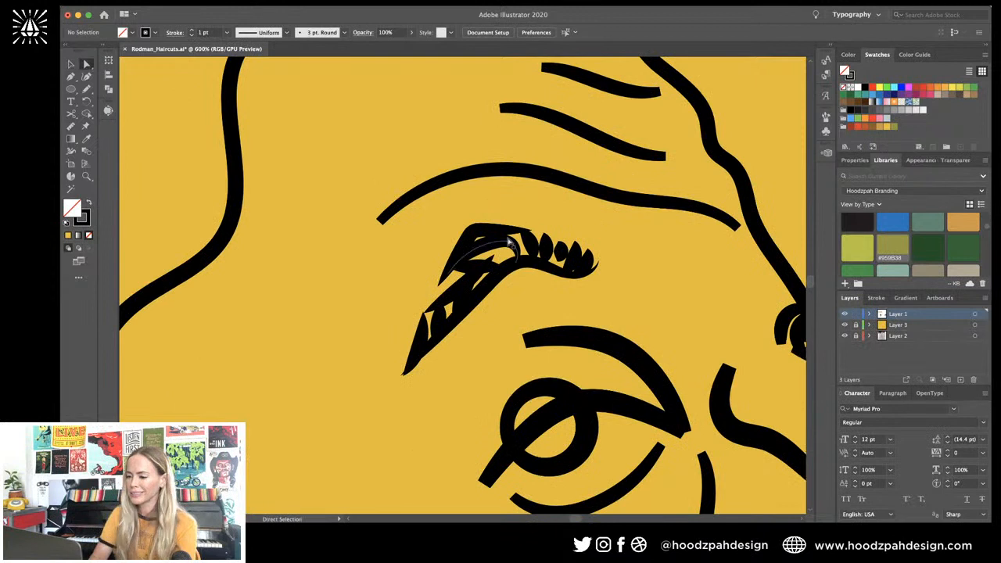
pyautogui.click(477, 277)
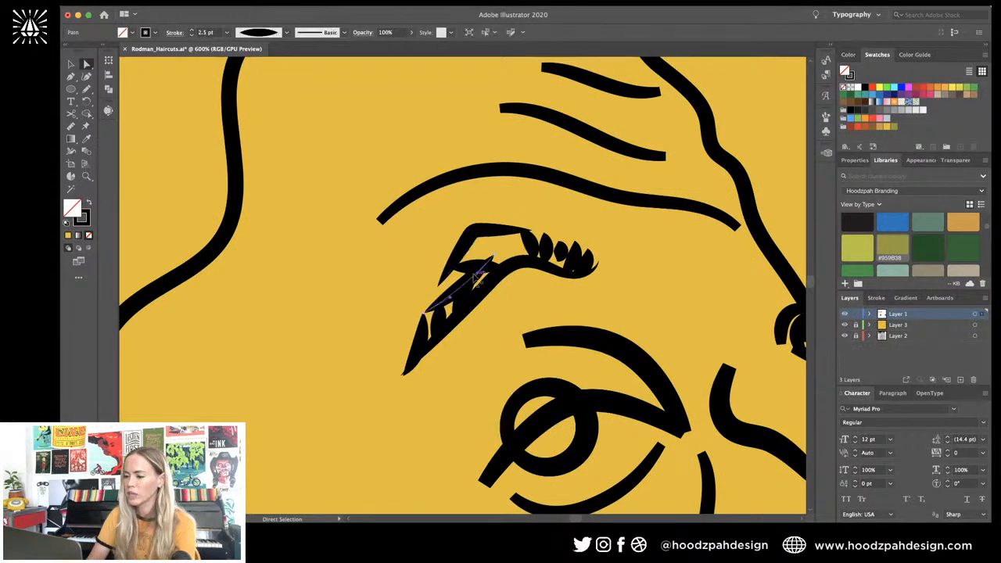
pyautogui.keyDown('shift'); pyautogui.click(529, 248); pyautogui.keyUp('shift')
pyautogui.press('Delete')
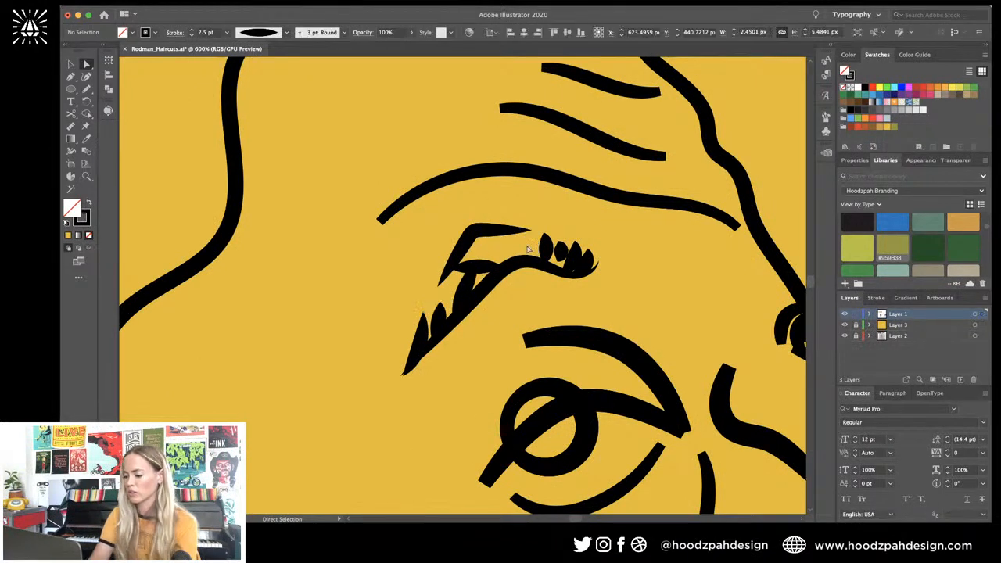
pyautogui.press('Delete')
# Step: Draw two curved hairs across the middle of the eyebrow with the Pencil tool, about 15 px and 16 px wide
pyautogui.press('n')
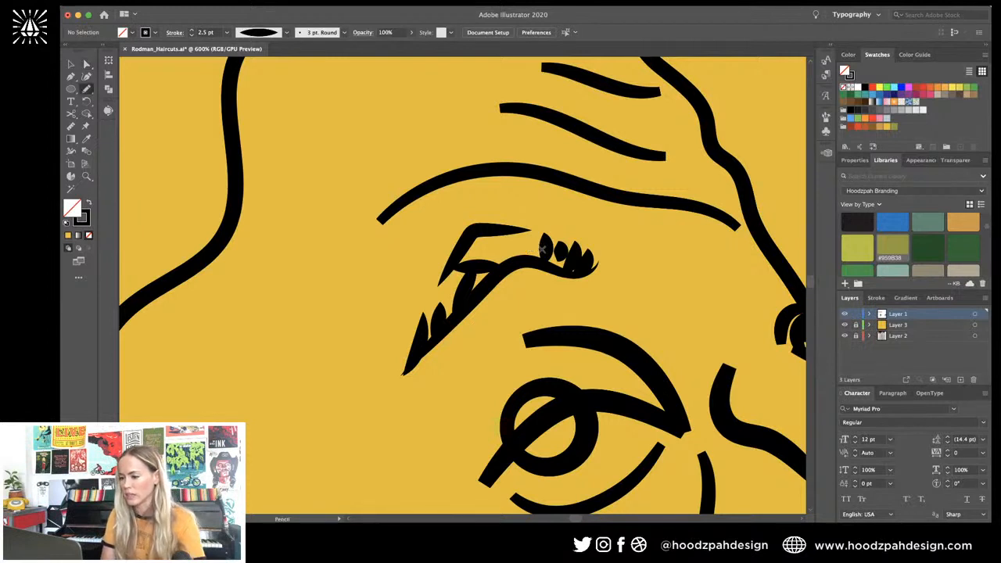
pyautogui.moveTo(456, 260); pyautogui.dragTo(541, 256)
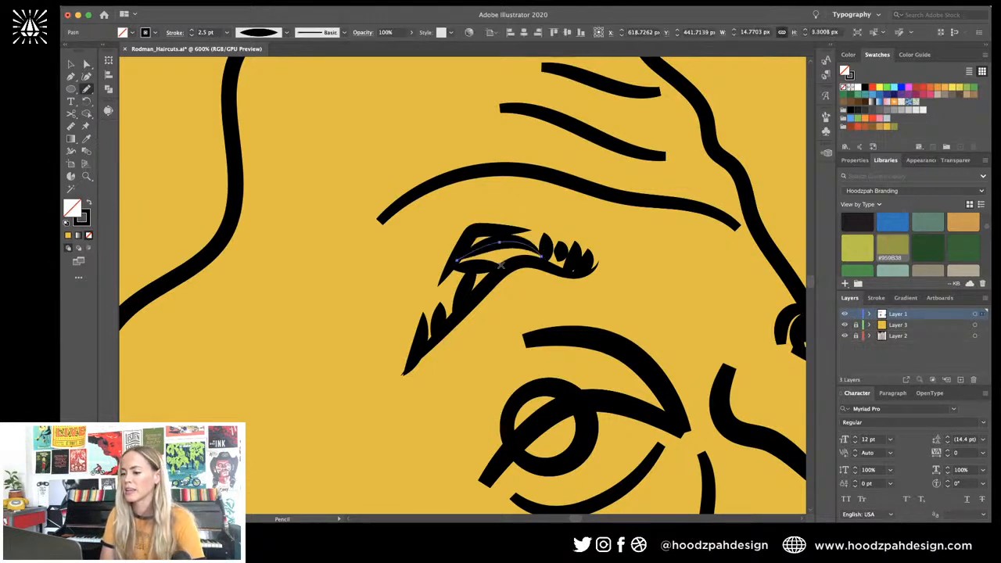
pyautogui.moveTo(418, 312); pyautogui.dragTo(508, 261)
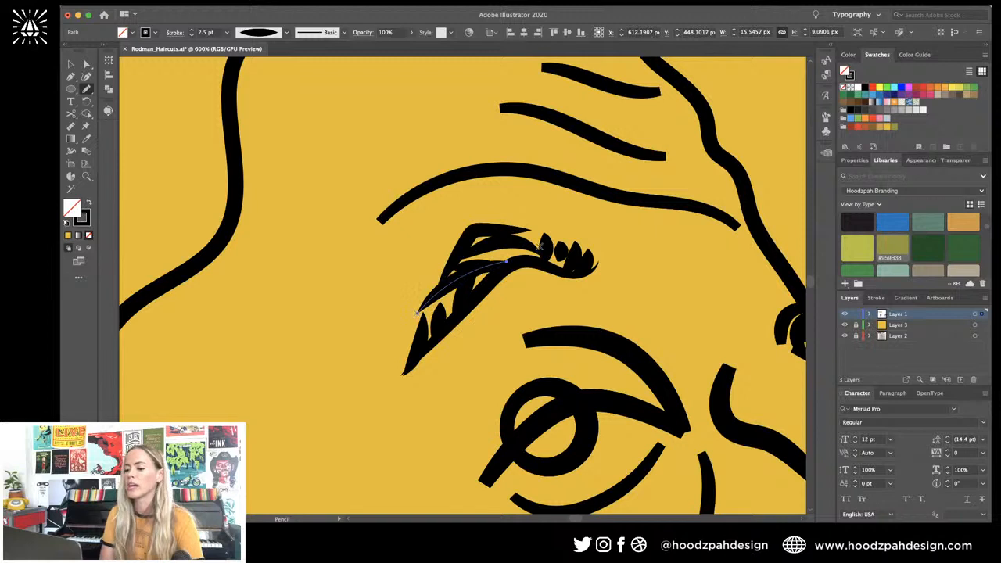
# Step: Replace the short hairs at the eyebrow's end near the nose with four evenly spaced Pencil strokes
pyautogui.press('a')
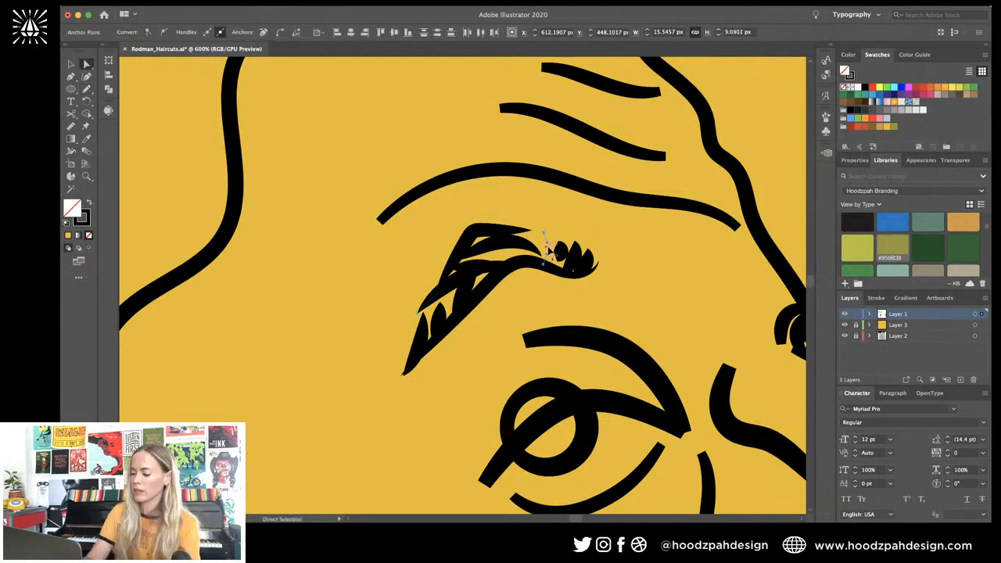
pyautogui.press('Delete')
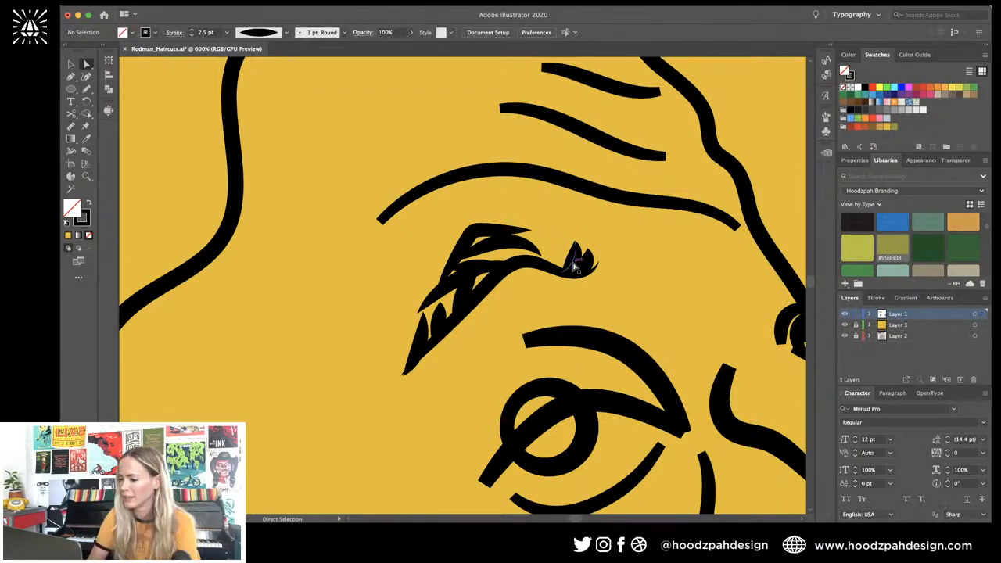
pyautogui.click(589, 267)
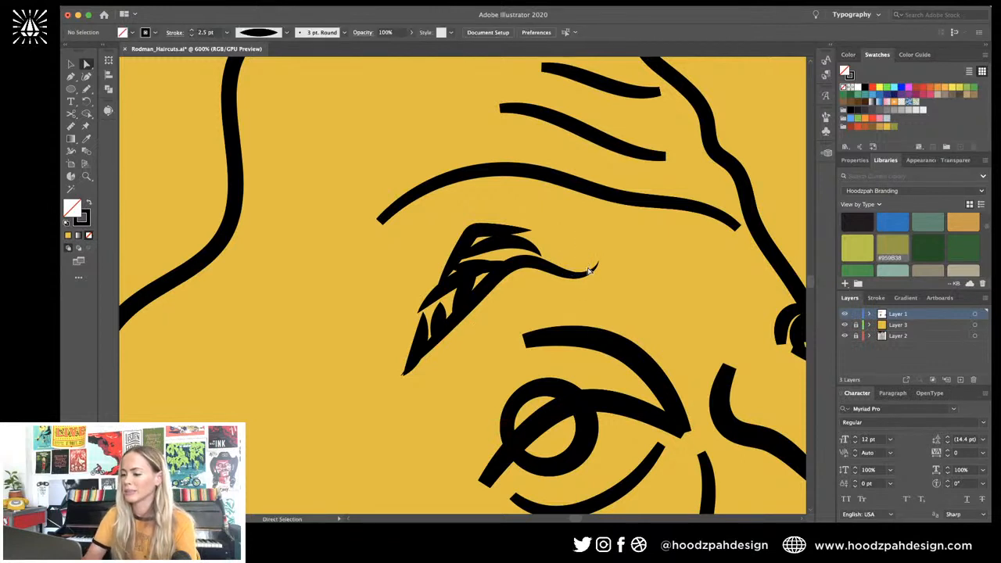
pyautogui.press('n')
pyautogui.moveTo(545, 257)
pyautogui.mouseDown()
pyautogui.moveTo(563, 242)
pyautogui.moveTo(572, 254)
pyautogui.moveTo(581, 240)
pyautogui.mouseUp()
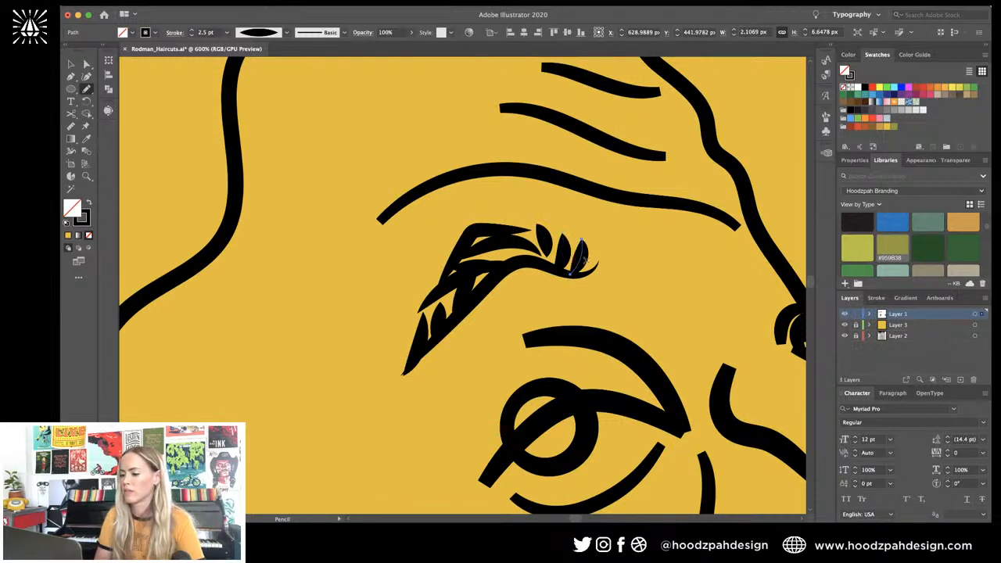
pyautogui.moveTo(588, 275); pyautogui.dragTo(596, 247)
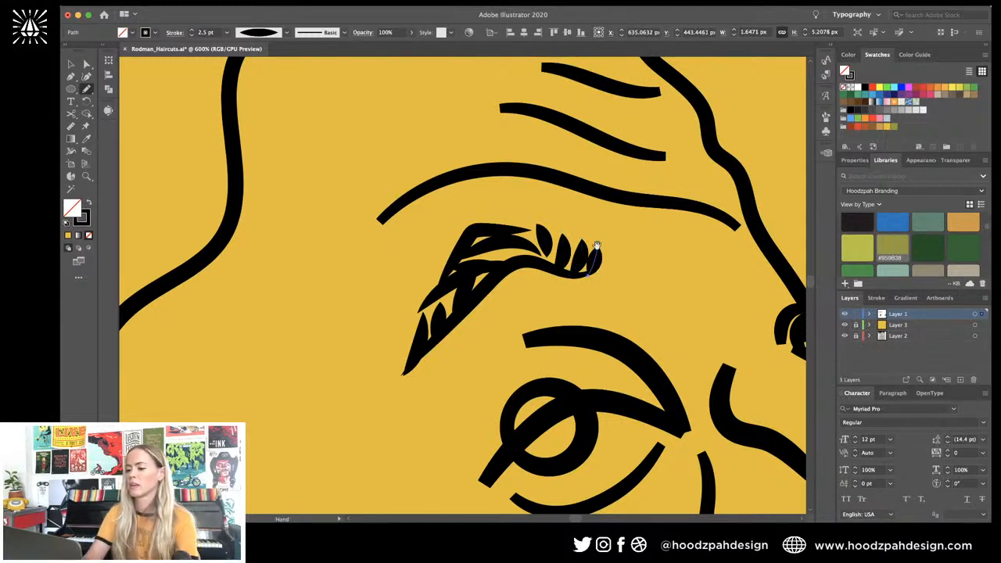
# Step: Inside the eyebrow group, replace the thick diagonal hair with a Pencil stroke about 12 px wide in the lower part
pyautogui.press('super+1')
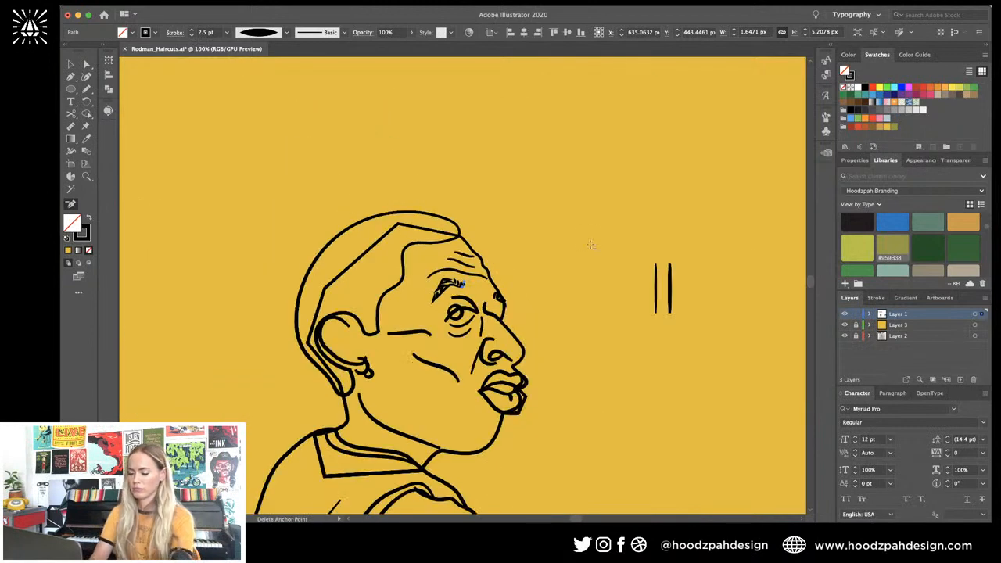
pyautogui.press('v')
pyautogui.click(591, 245)
pyautogui.press('super+equal')
pyautogui.press('super+equal')
pyautogui.press('super+equal')
pyautogui.press('super+equal')
pyautogui.press('super+equal')
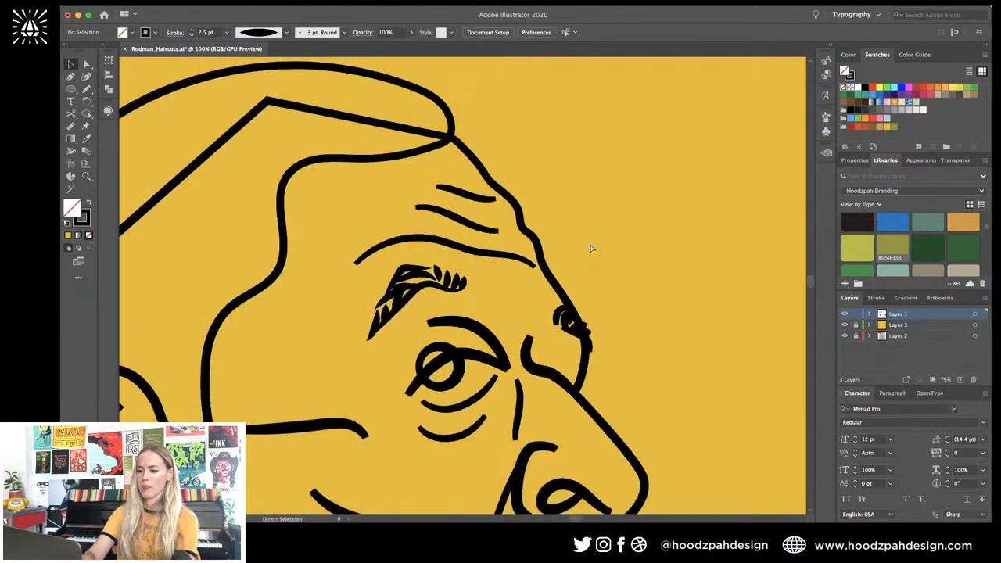
pyautogui.click(331, 321)
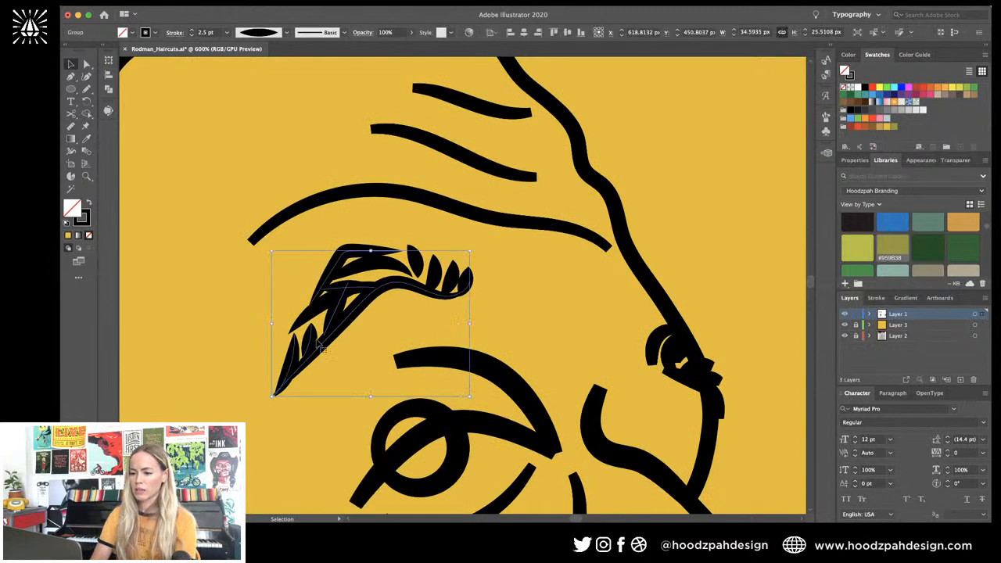
pyautogui.doubleClick(333, 323)
pyautogui.click(335, 329)
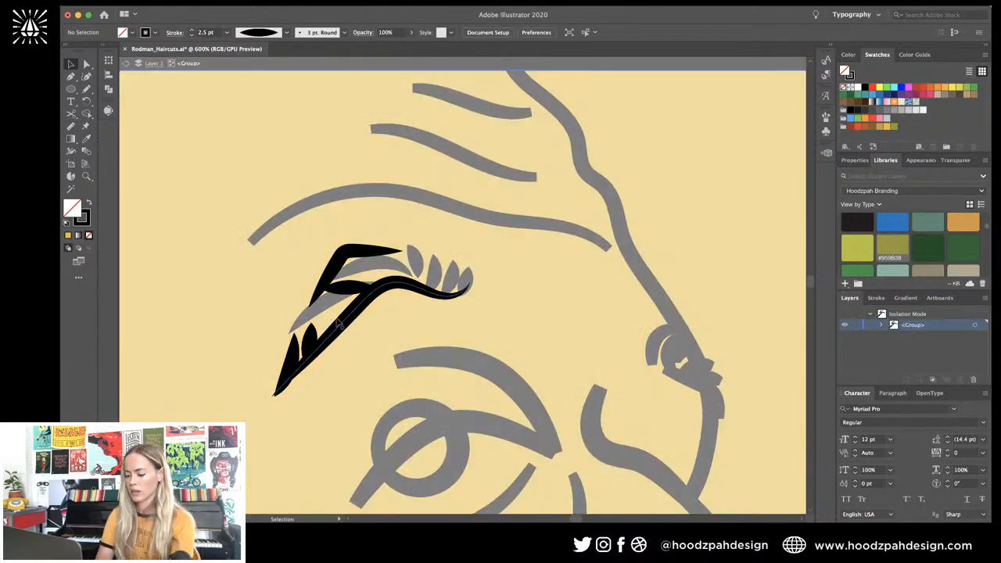
pyautogui.click(337, 322)
pyautogui.press('n')
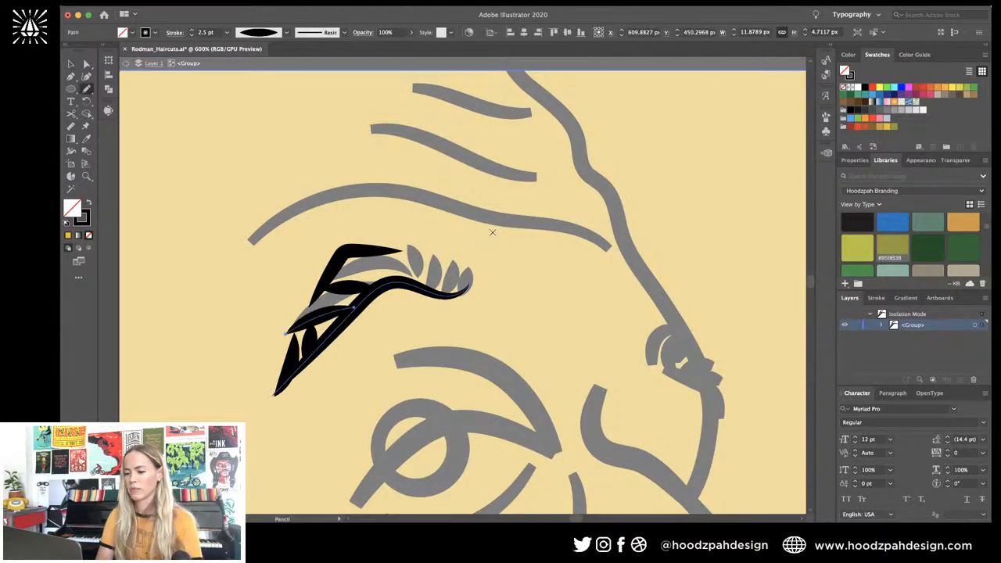
pyautogui.press('v')
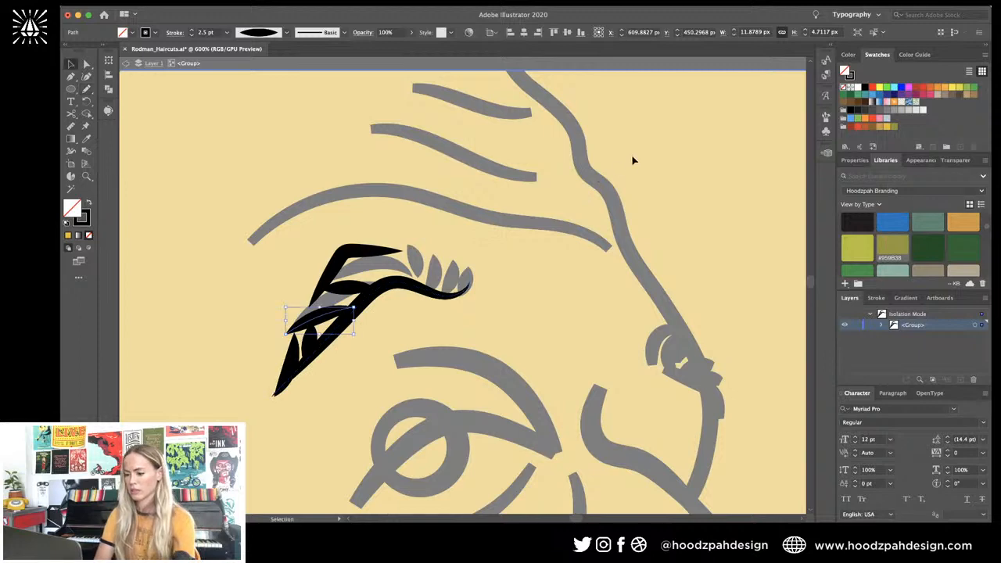
pyautogui.doubleClick(654, 150)
# Step: Extend the upper eyelid line with the Pencil tool into a closed shape looping beneath the eye
pyautogui.press('super+minus')
pyautogui.press('super+minus')
pyautogui.press('super+minus')
pyautogui.press('super+minus')
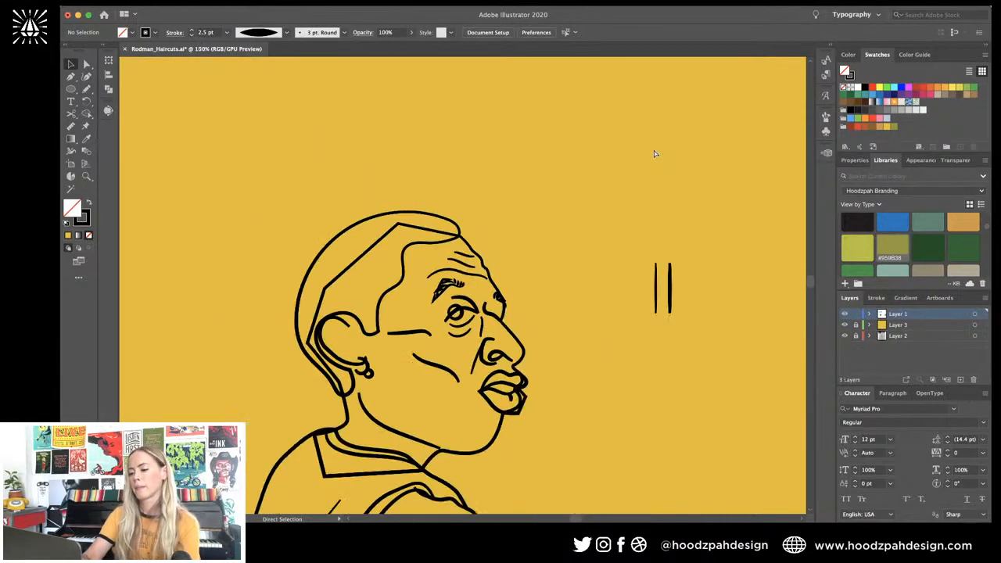
pyautogui.press('super+plus')
pyautogui.press('super+plus')
pyautogui.press('super+plus')
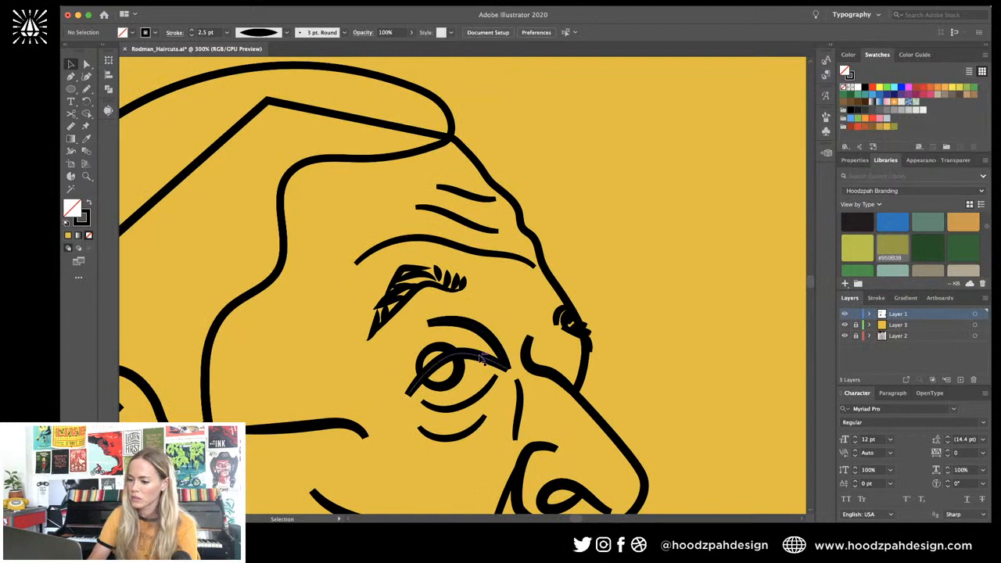
pyautogui.click(440, 350)
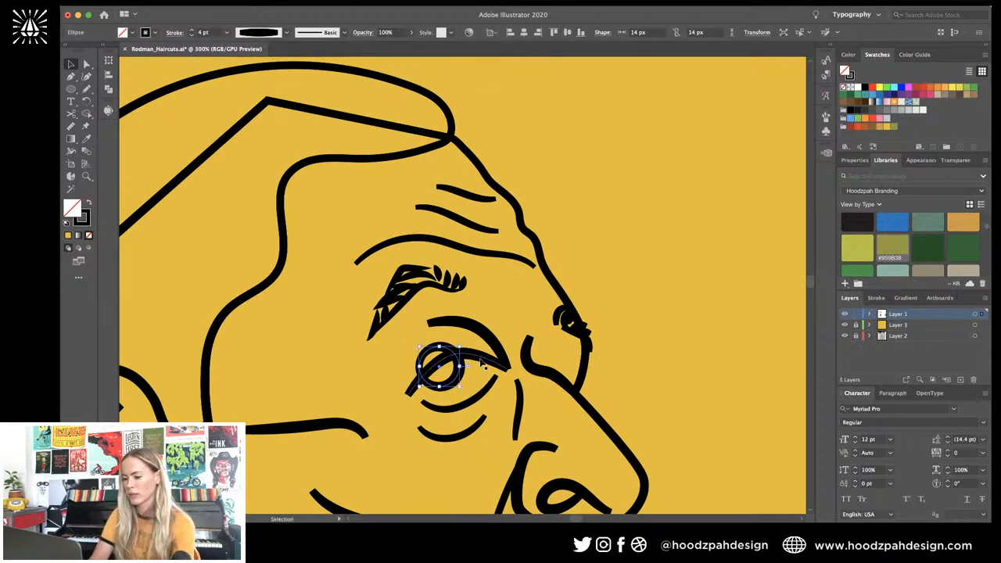
pyautogui.click(481, 361)
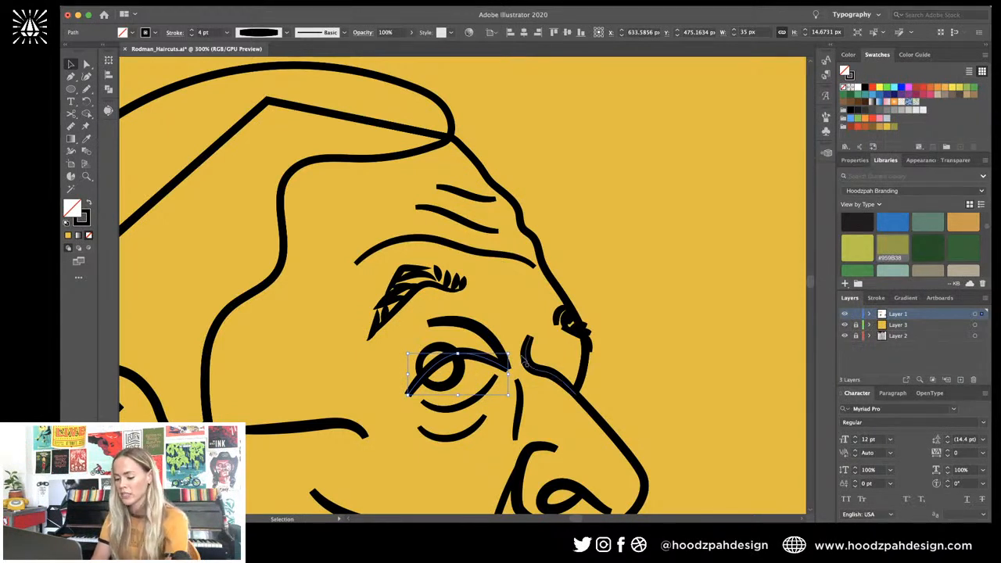
pyautogui.press('n')
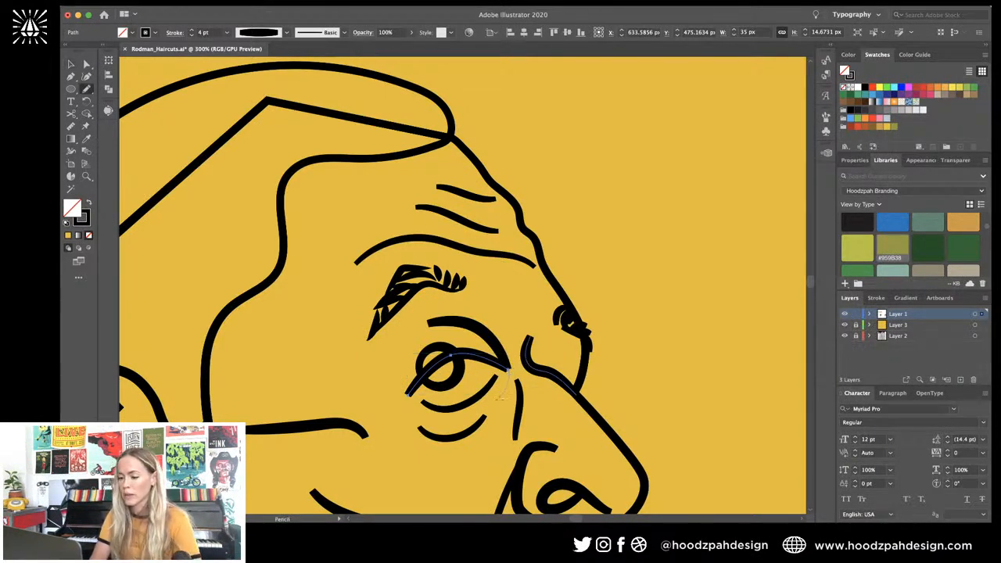
pyautogui.moveTo(499, 400); pyautogui.dragTo(407, 395)
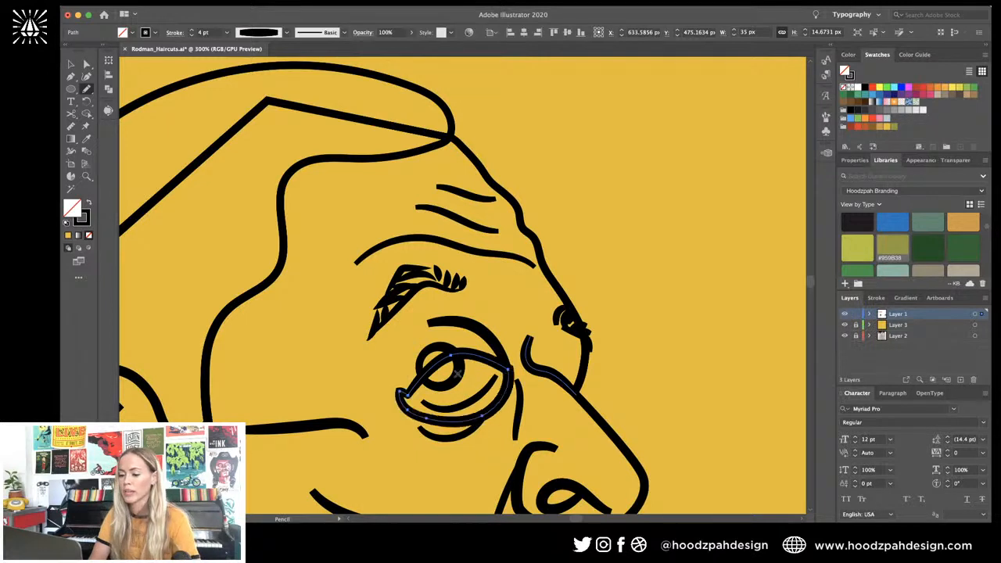
# Step: Intersect the iris circle with the closed eyelid shape and fill the resulting iris with black
pyautogui.press('v')
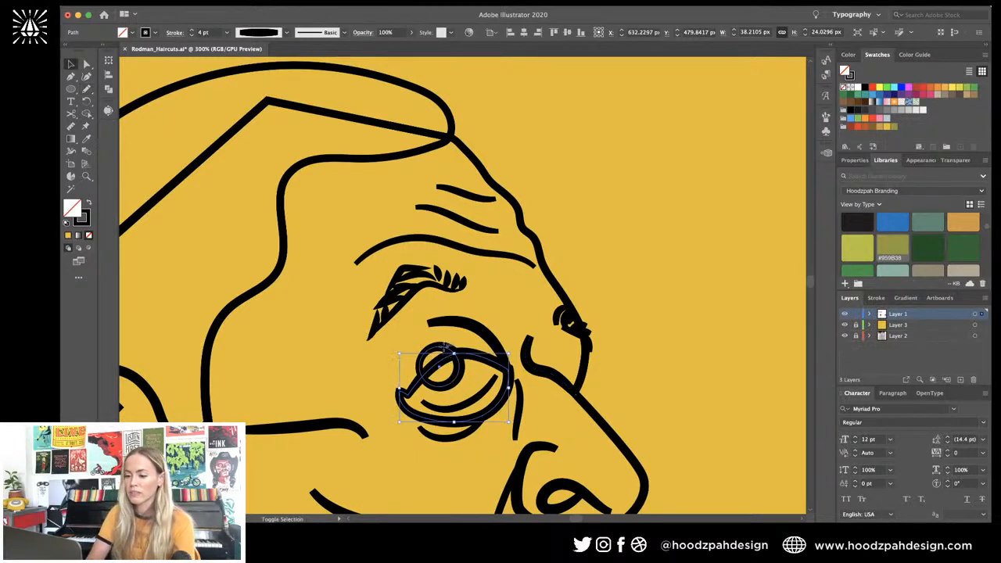
pyautogui.keyDown('shift'); pyautogui.click(444, 354); pyautogui.keyUp('shift')
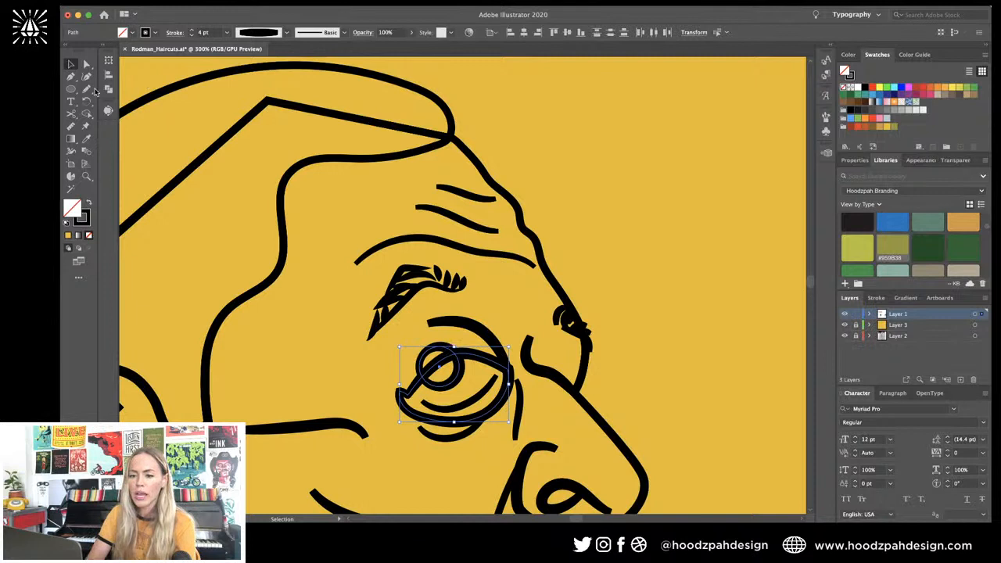
pyautogui.click(108, 88)
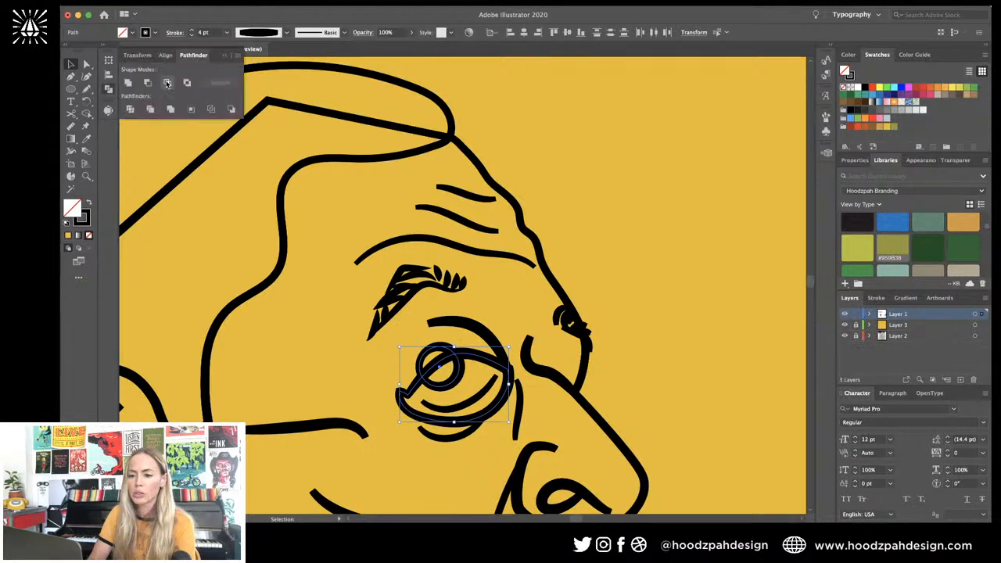
pyautogui.click(166, 82)
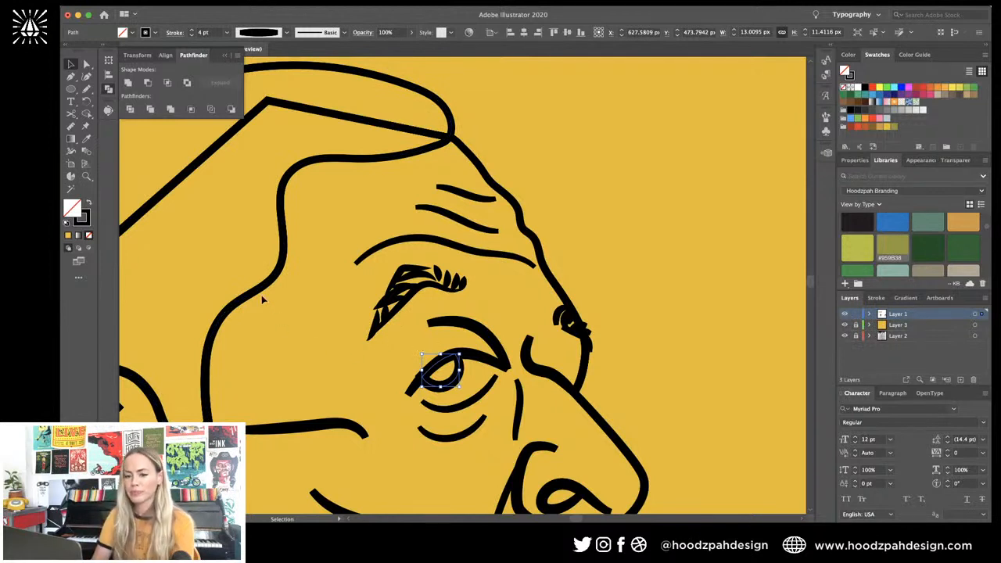
pyautogui.moveTo(86, 223); pyautogui.dragTo(72, 208)
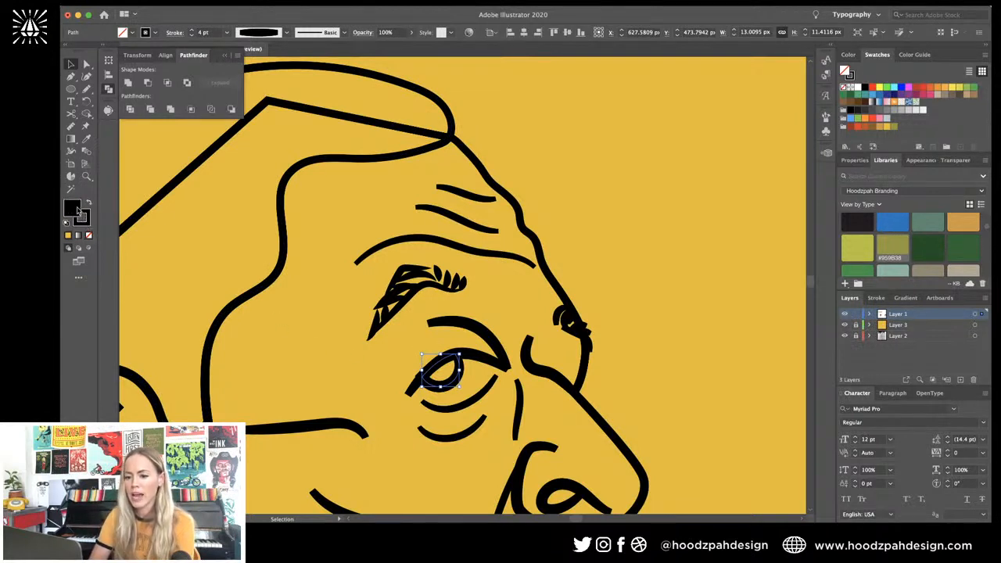
pyautogui.click(660, 269)
# Step: Match the inner nostril curve to the 2.5 pt stroke of the line beneath the eye using the Eyedropper
pyautogui.press('super+minus')
pyautogui.press('super+minus')
pyautogui.press('super+minus')
pyautogui.press('super+minus')
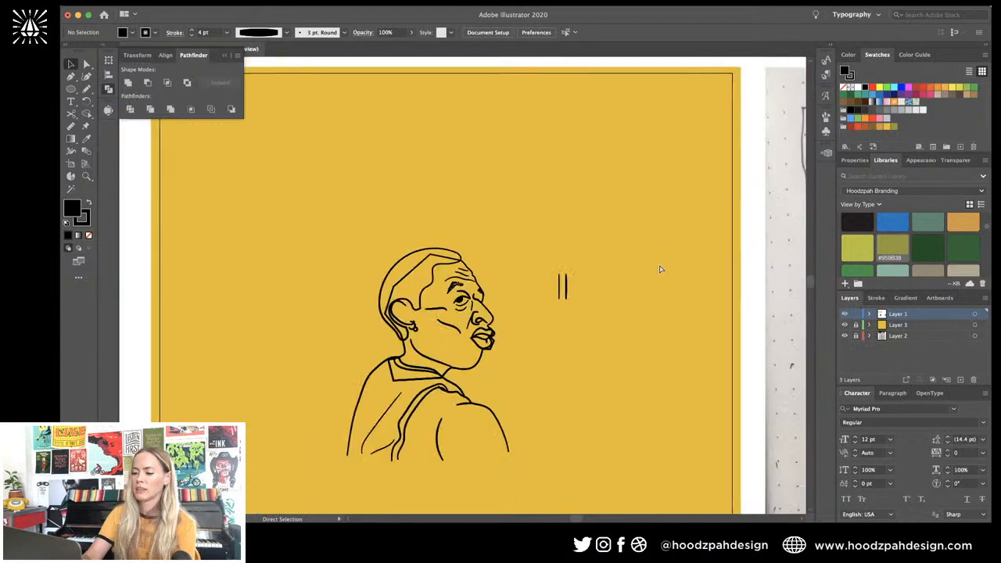
pyautogui.press('super+plus')
pyautogui.press('super+plus')
pyautogui.press('super+plus')
pyautogui.press('super+plus')
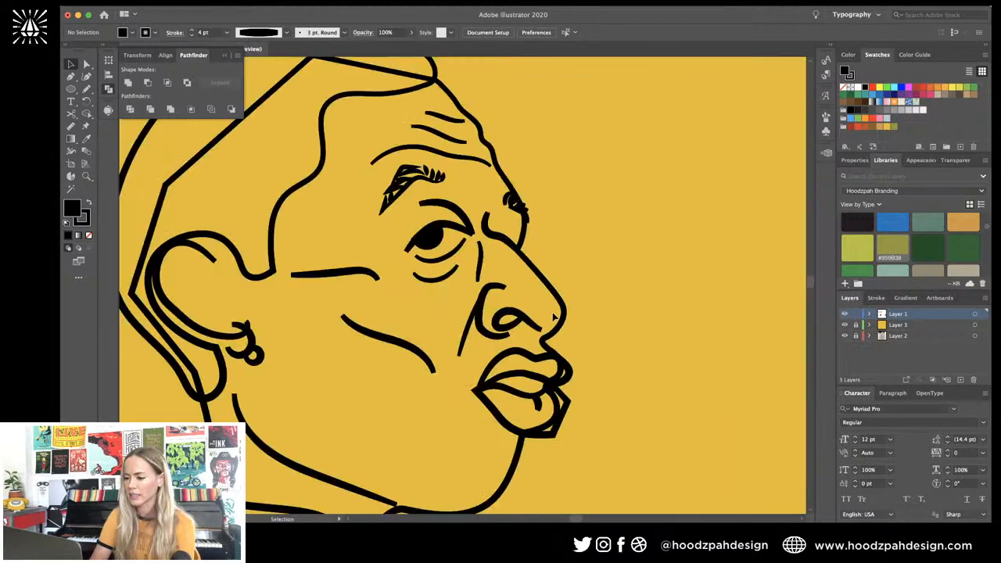
pyautogui.click(548, 319)
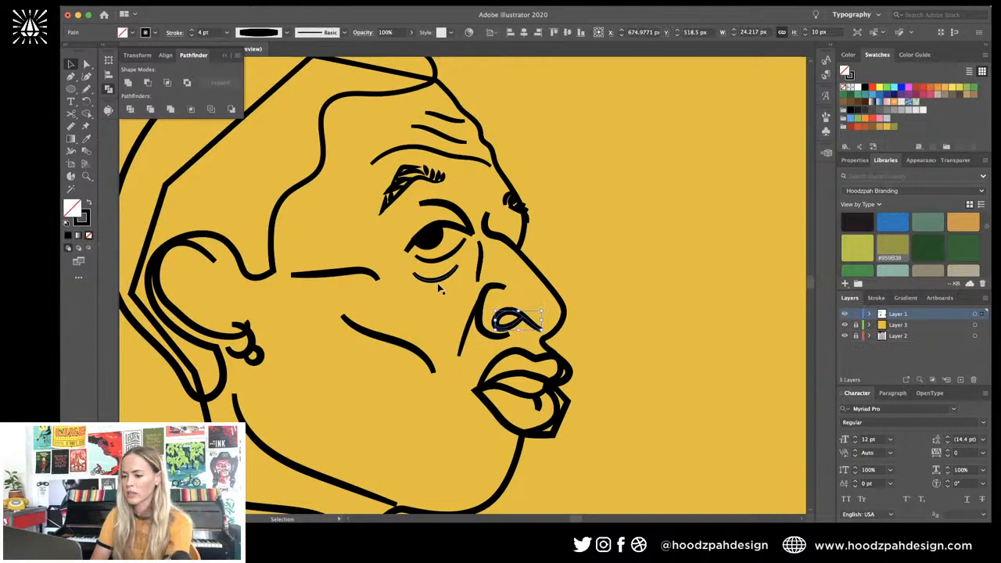
pyautogui.press('i')
pyautogui.click(438, 281)
pyautogui.press('v')
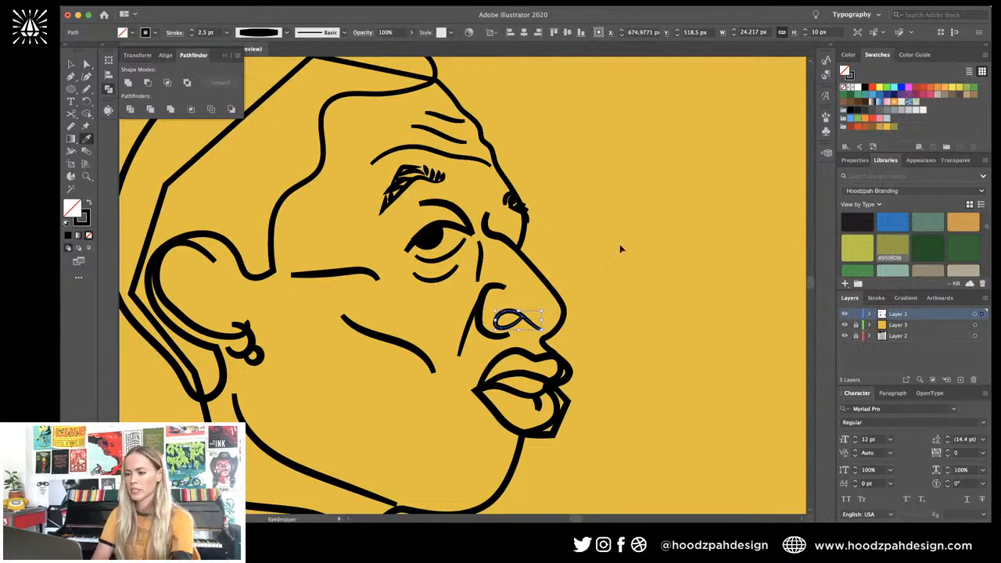
# Step: Group all the hairs and contour lines of the near eyebrow above the visible eye
pyautogui.click(621, 247)
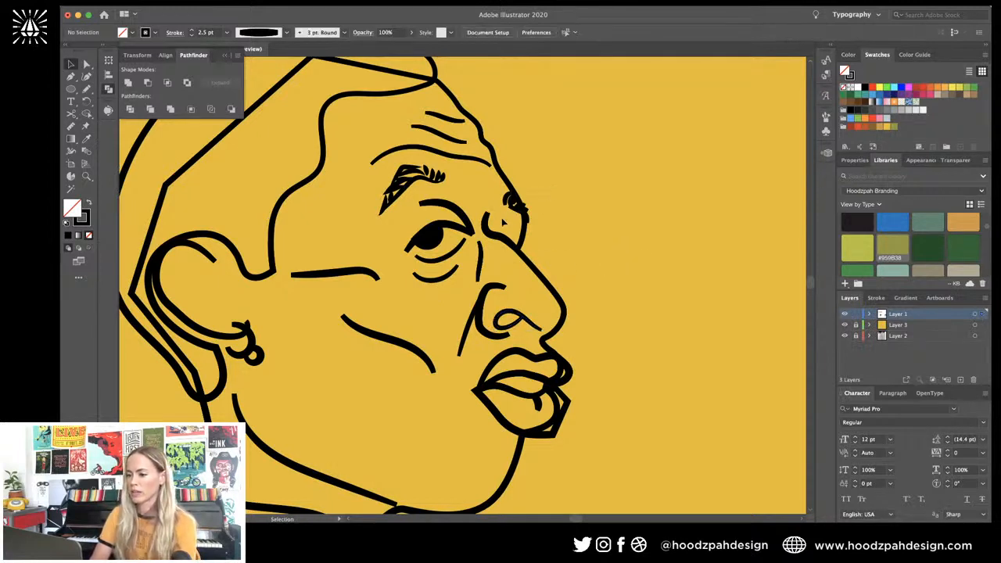
pyautogui.moveTo(503, 221); pyautogui.dragTo(514, 197)
pyautogui.keyDown('shift'); pyautogui.click(506, 178); pyautogui.keyUp('shift')
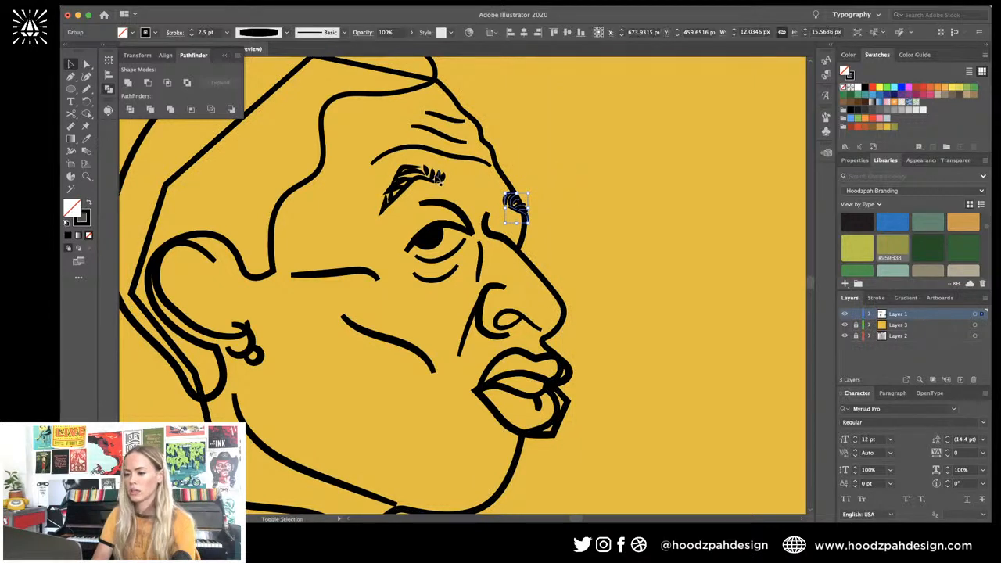
pyautogui.keyDown('shift'); pyautogui.click(437, 175); pyautogui.keyUp('shift')
pyautogui.click(375, 176)
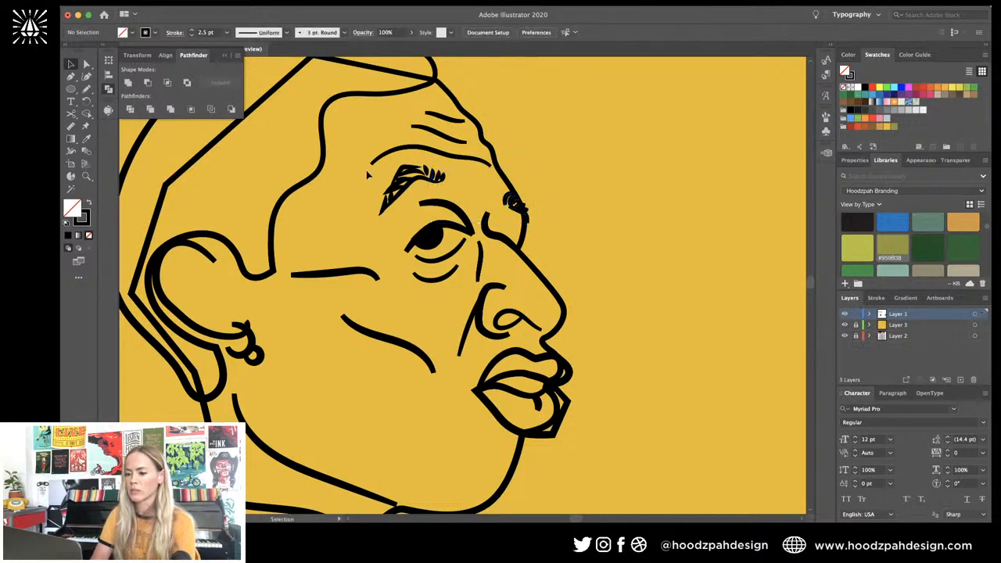
pyautogui.moveTo(365, 172); pyautogui.dragTo(450, 201)
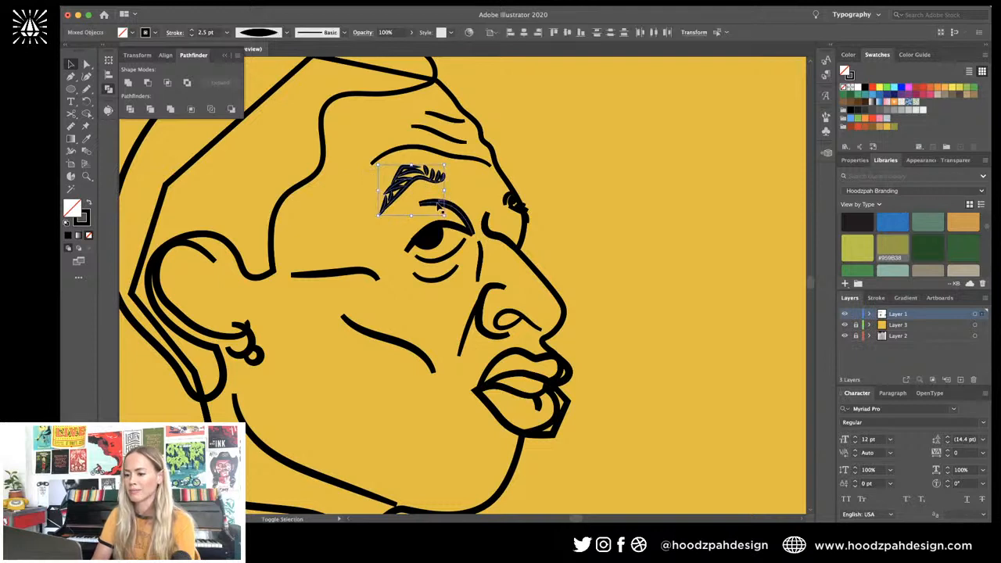
pyautogui.hotkey('ctrl', 'g')
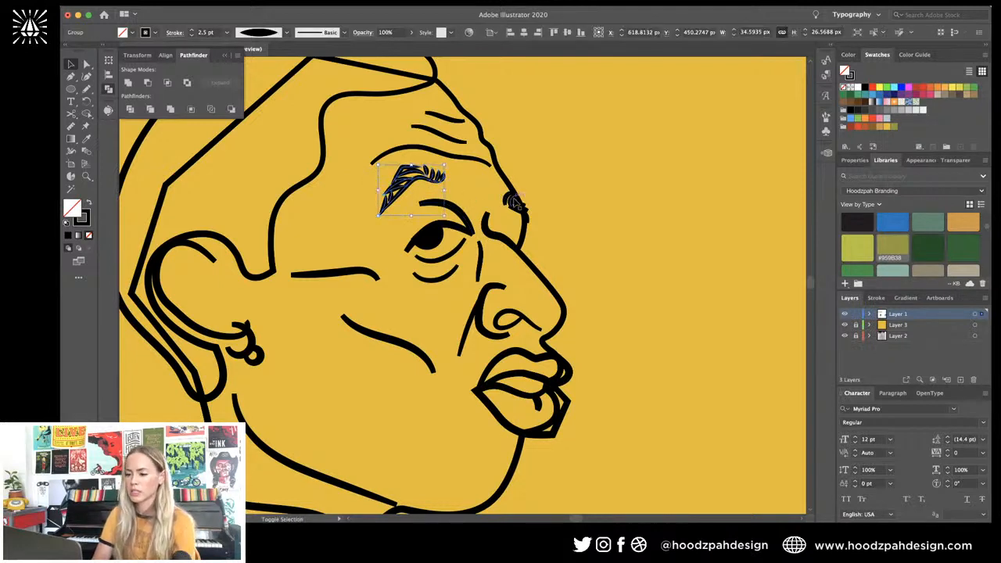
# Step: Set the stroke weight of both eyebrow groups to 2 pt
pyautogui.keyDown('shift'); pyautogui.click(515, 202); pyautogui.keyUp('shift')
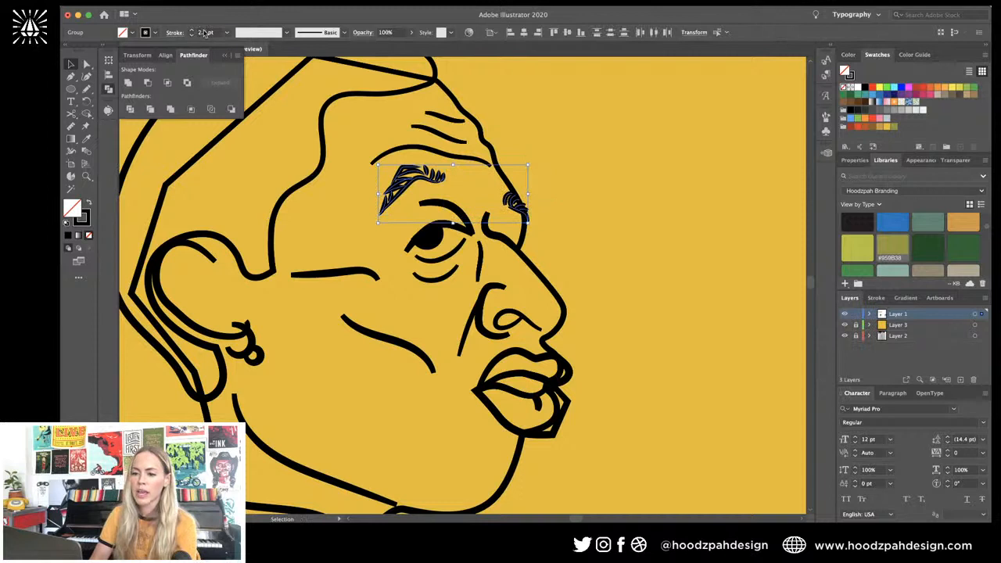
pyautogui.click(202, 32)
pyautogui.write('1.5')
pyautogui.press('Return')
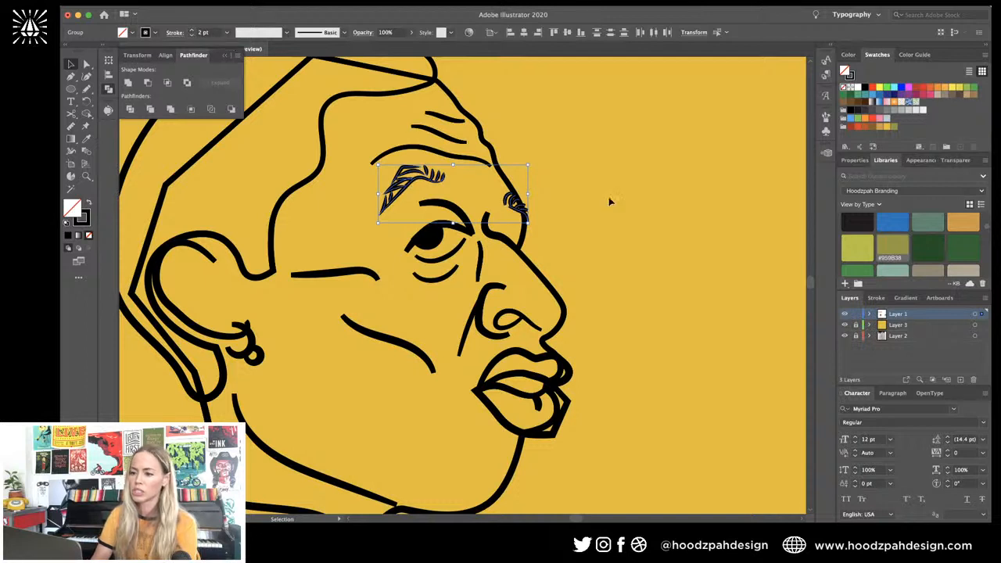
pyautogui.click(610, 202)
# Step: Inside the near eyebrow group, set the stroke weight of the upper and lower contour lines to 2.5 pt
pyautogui.doubleClick(423, 184)
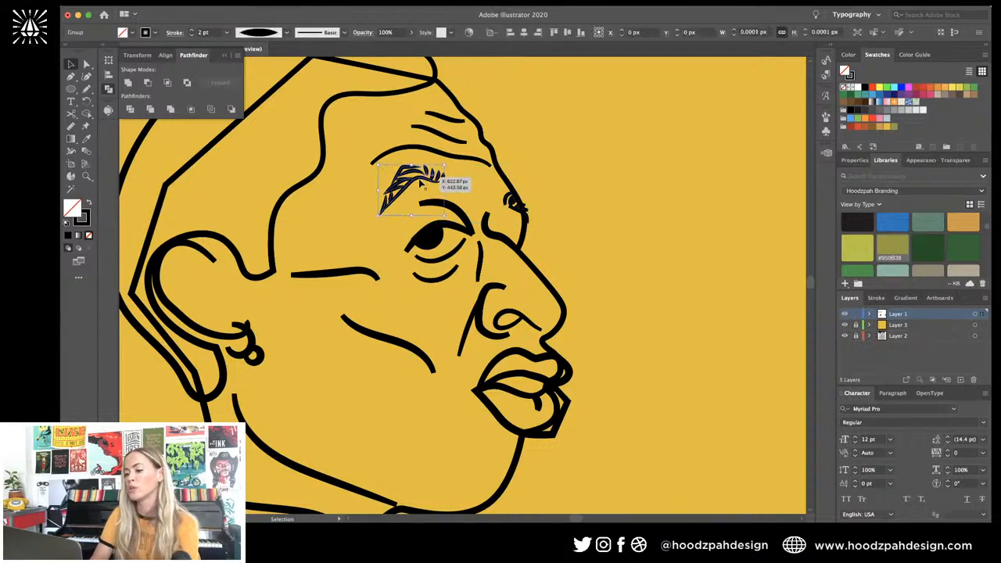
pyautogui.press('a')
pyautogui.click(416, 186)
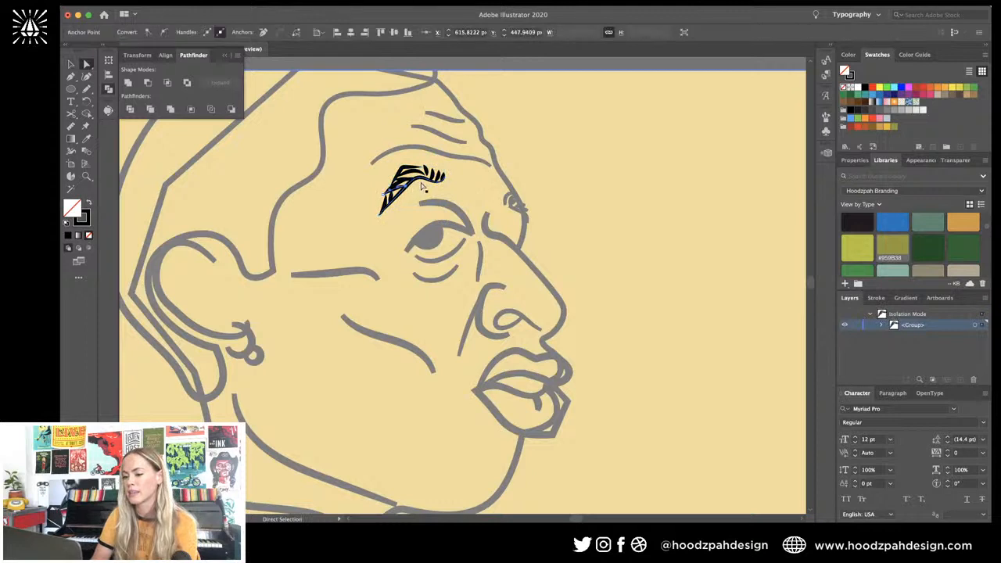
pyautogui.click(422, 183)
pyautogui.click(423, 181)
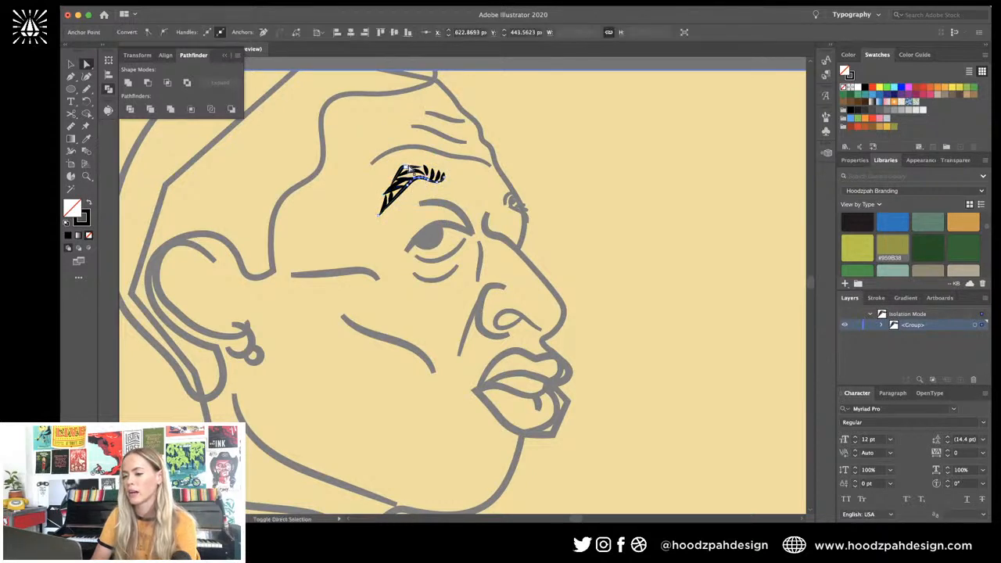
pyautogui.click(408, 170)
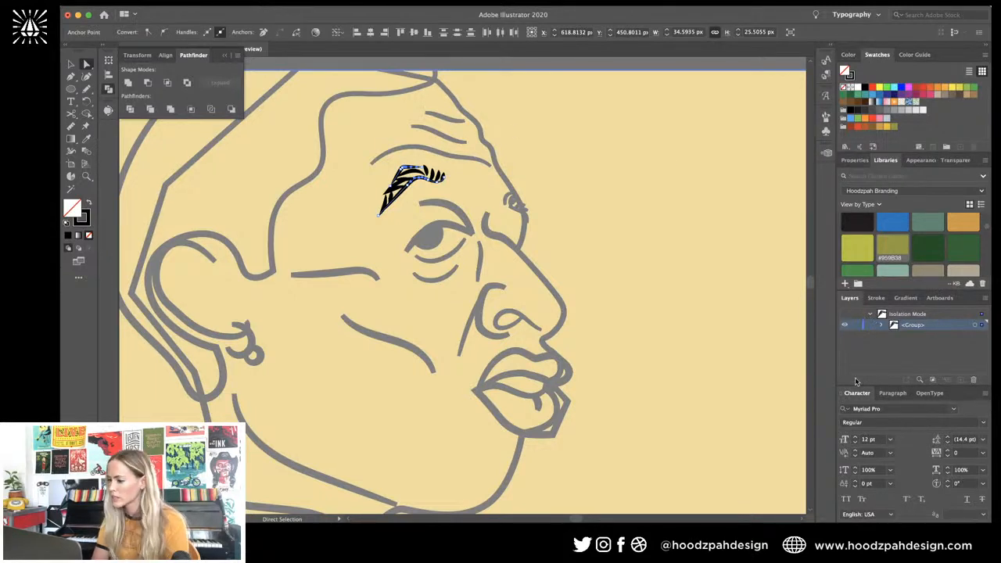
pyautogui.click(876, 298)
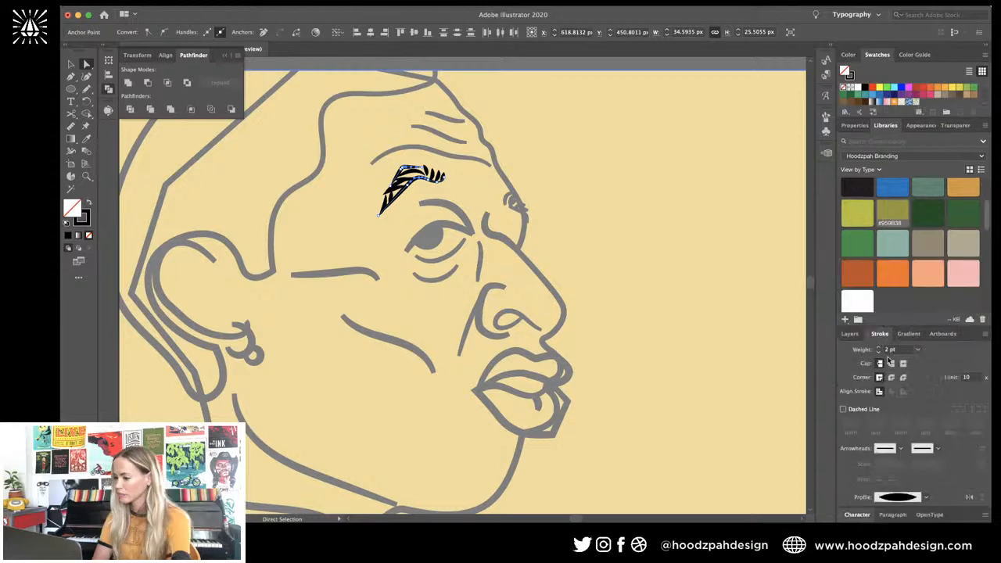
pyautogui.click(888, 350)
pyautogui.write('.5')
pyautogui.press('Return')
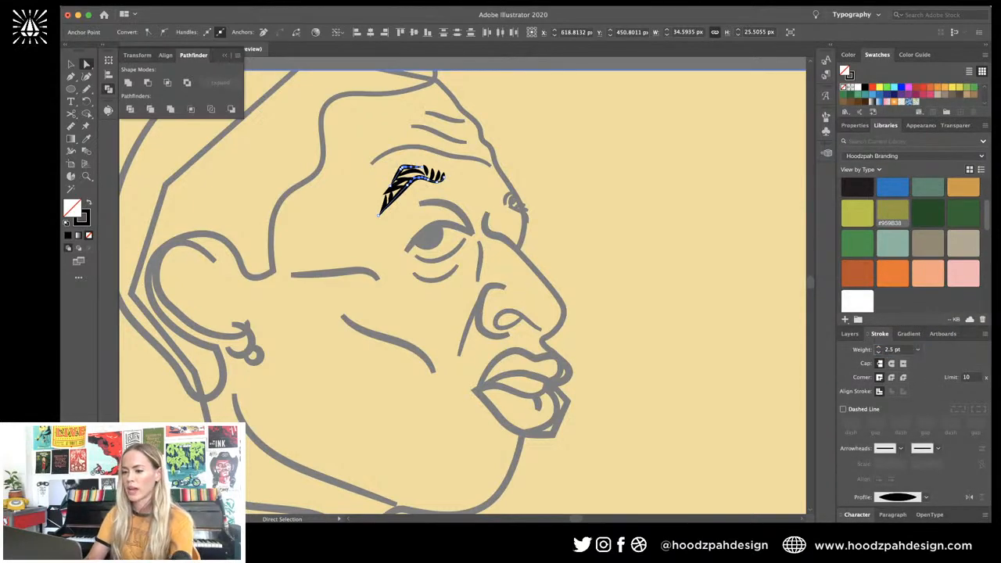
pyautogui.doubleClick(615, 218)
# Step: Match the iris to the eyebrow's 2.5 pt stroke using the Eyedropper and fill it with black again
pyautogui.press('super+minus')
pyautogui.press('super+minus')
pyautogui.press('super+minus')
pyautogui.press('super+minus')
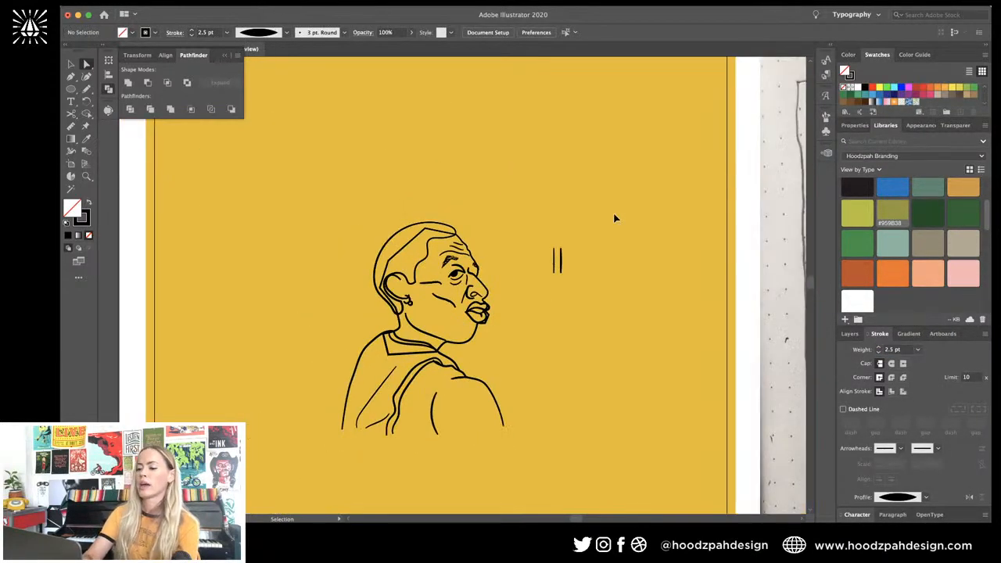
pyautogui.press('super+plus')
pyautogui.press('super+plus')
pyautogui.press('super+plus')
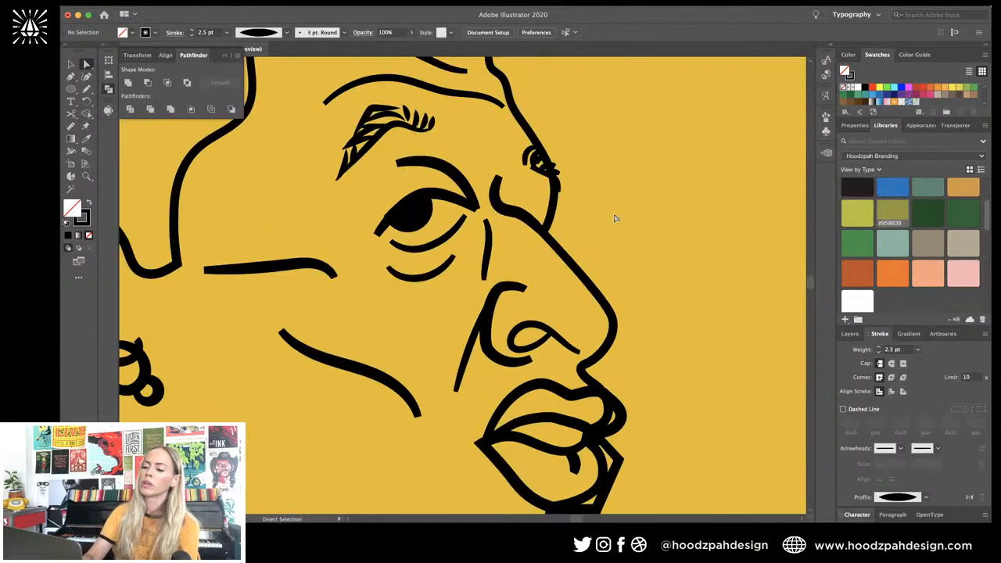
pyautogui.press('v')
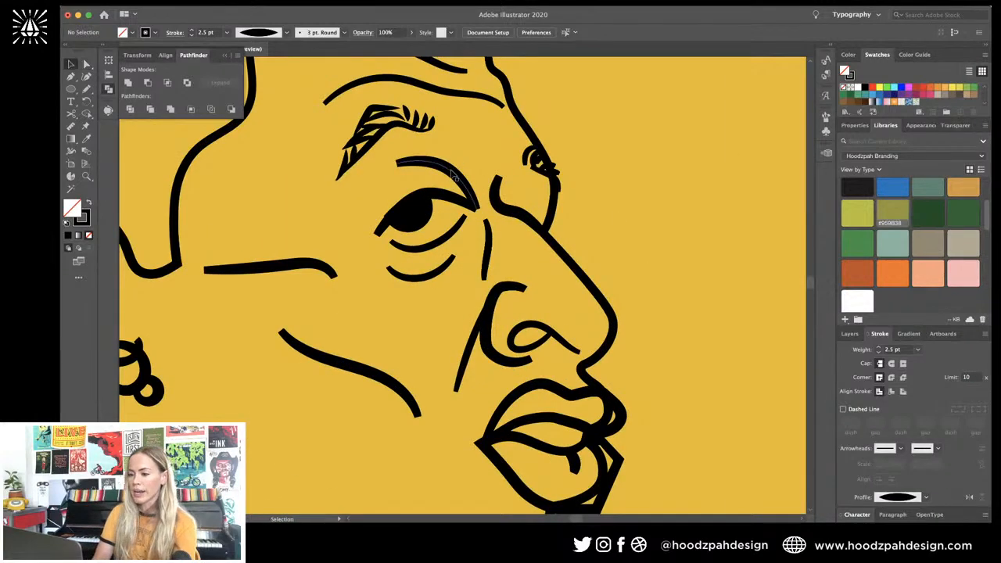
pyautogui.click(420, 224)
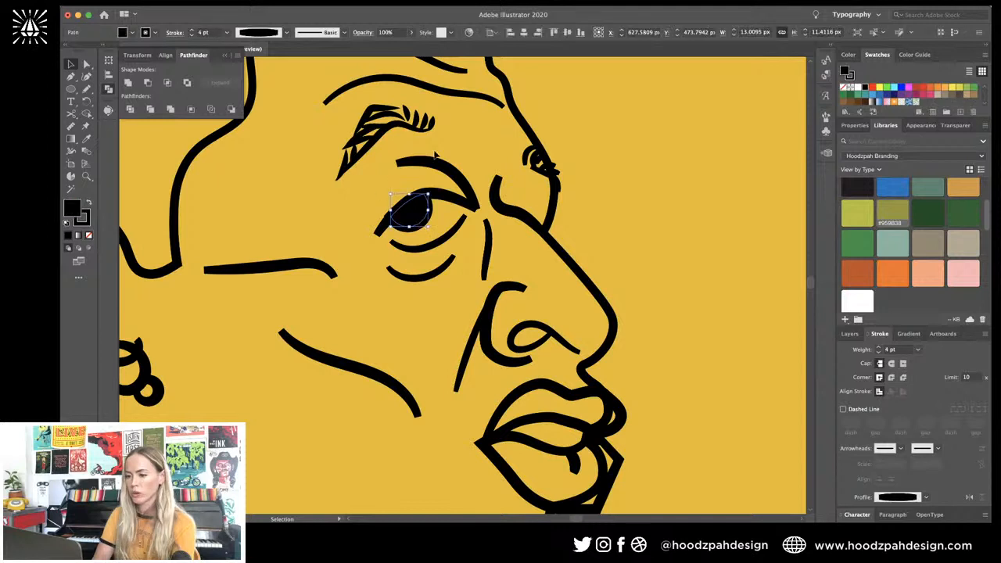
pyautogui.press('i')
pyautogui.click(398, 128)
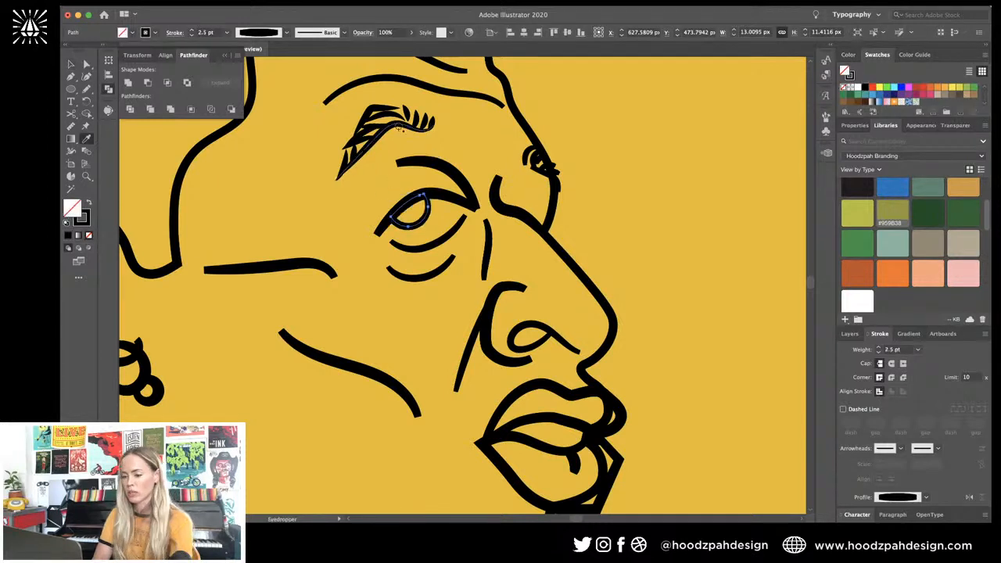
pyautogui.press('v')
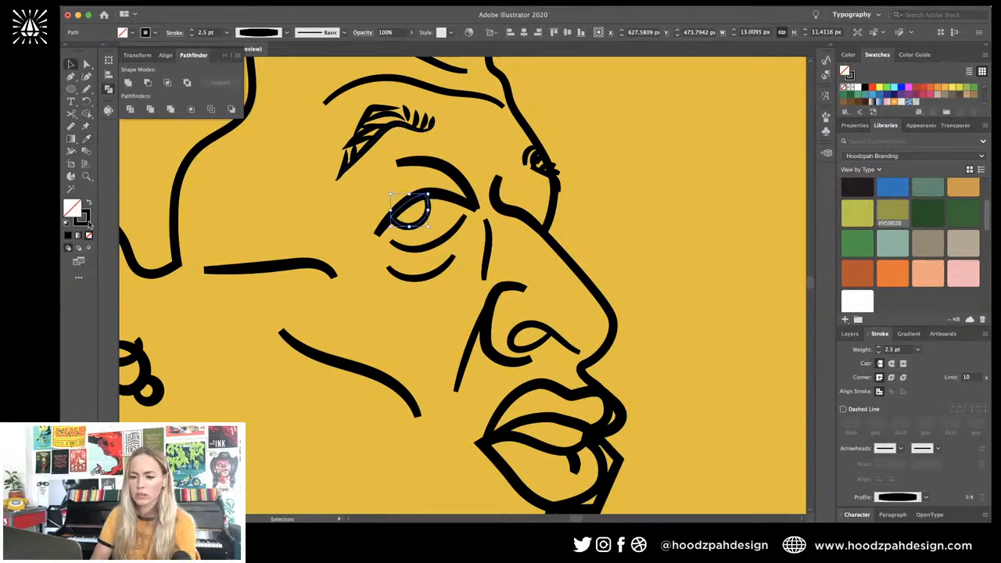
pyautogui.moveTo(83, 219); pyautogui.dragTo(72, 208)
pyautogui.click(612, 137)
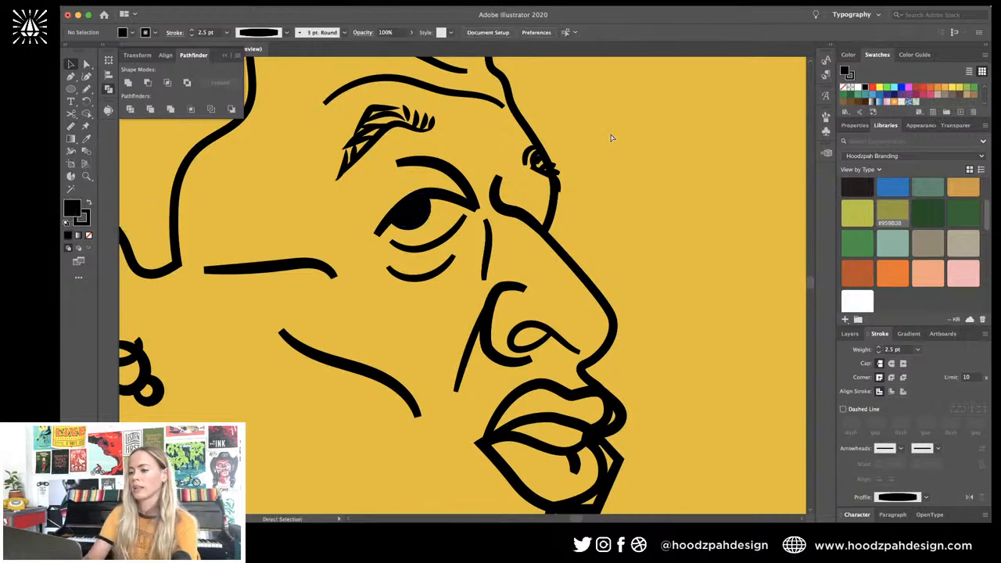
# Step: Cut the inner nostril curve with the Scissors tool near the point where its loop crosses the tail
pyautogui.press('super+minus')
pyautogui.press('super+minus')
pyautogui.press('super+minus')
pyautogui.press('super+minus')
pyautogui.press('super+equal')
pyautogui.press('super+equal')
pyautogui.press('super+equal')
pyautogui.press('super+equal')
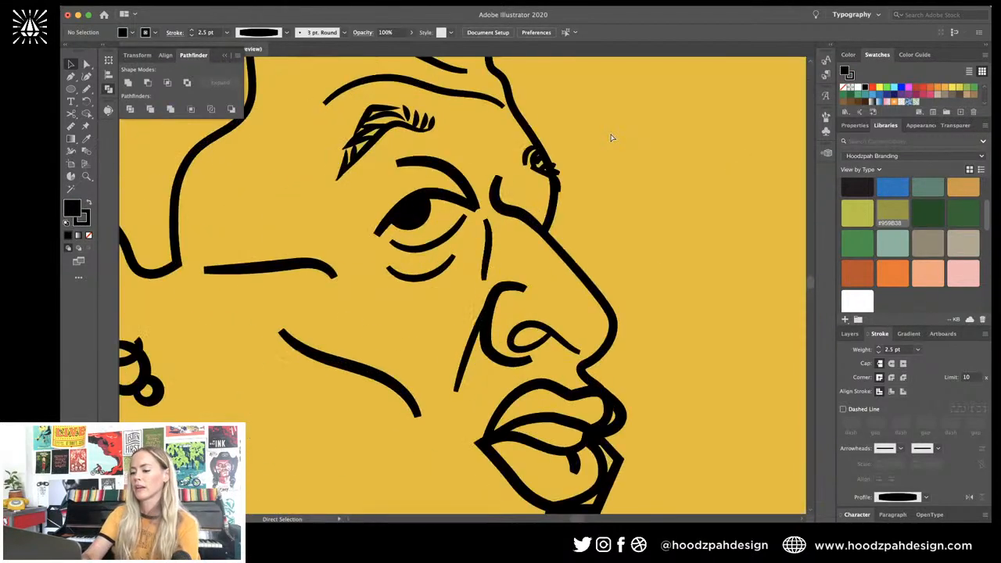
pyautogui.click(536, 334)
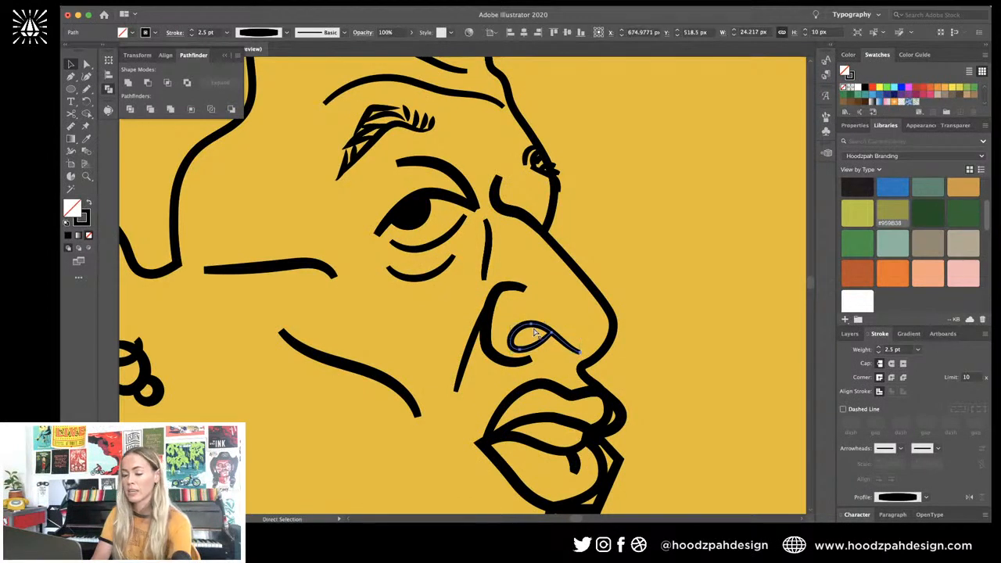
pyautogui.press('super+equal')
pyautogui.press('super+equal')
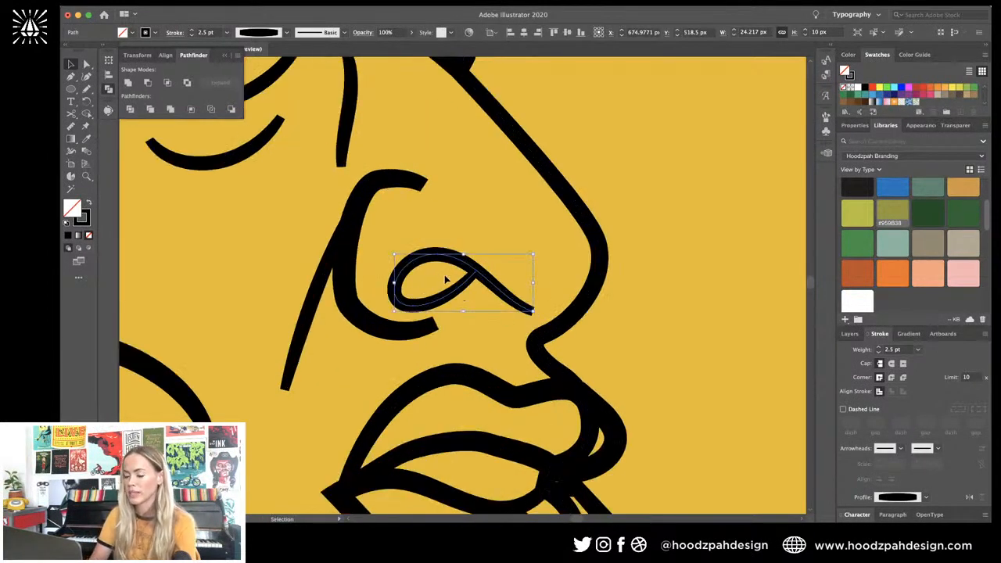
pyautogui.press('c')
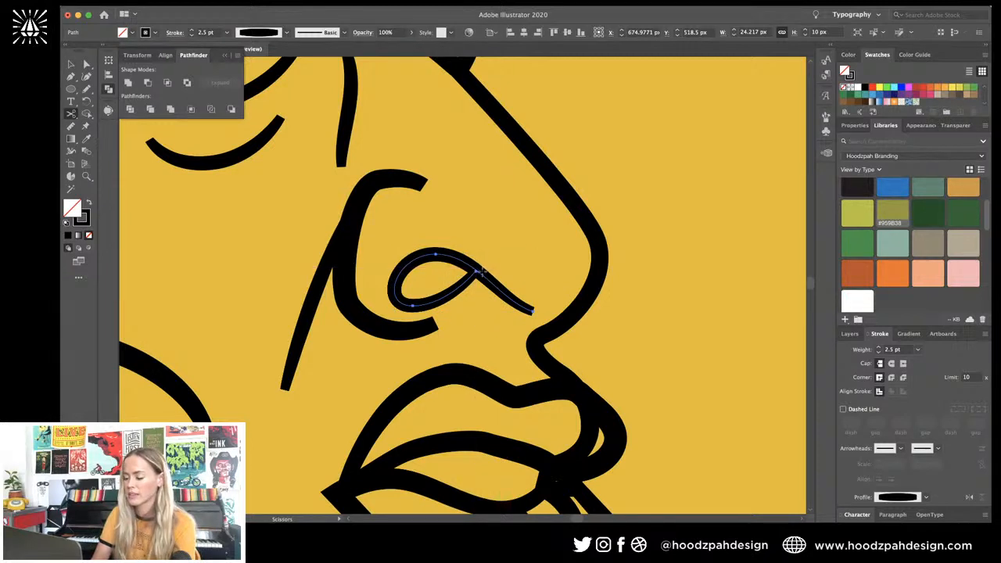
pyautogui.click(475, 271)
pyautogui.press('super+equal')
pyautogui.press('super+equal')
pyautogui.click(515, 231)
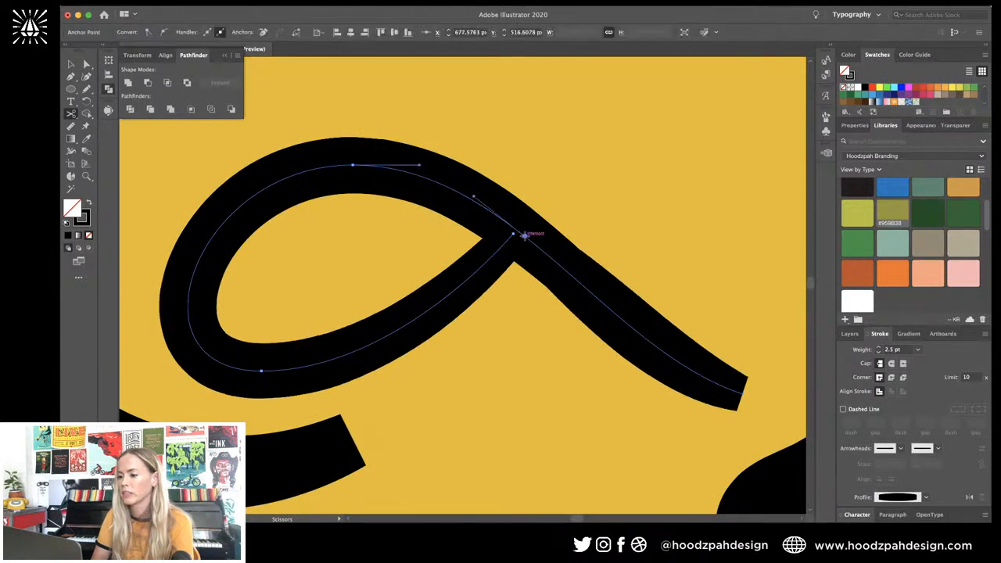
# Step: Separate the nostril loop from its tail and unite it into a closed shape
pyautogui.press('a')
pyautogui.click(538, 252)
pyautogui.click(488, 246)
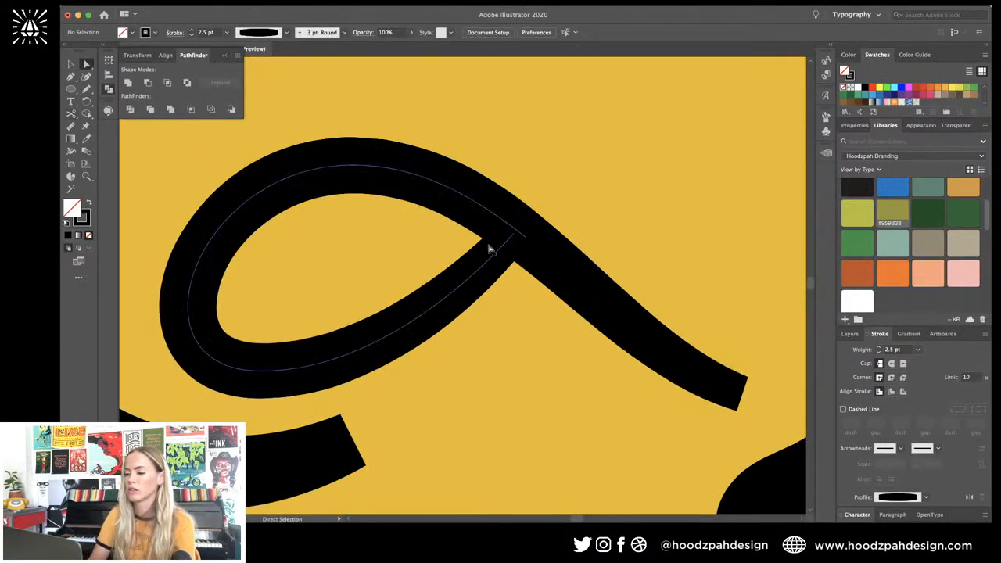
pyautogui.press('v')
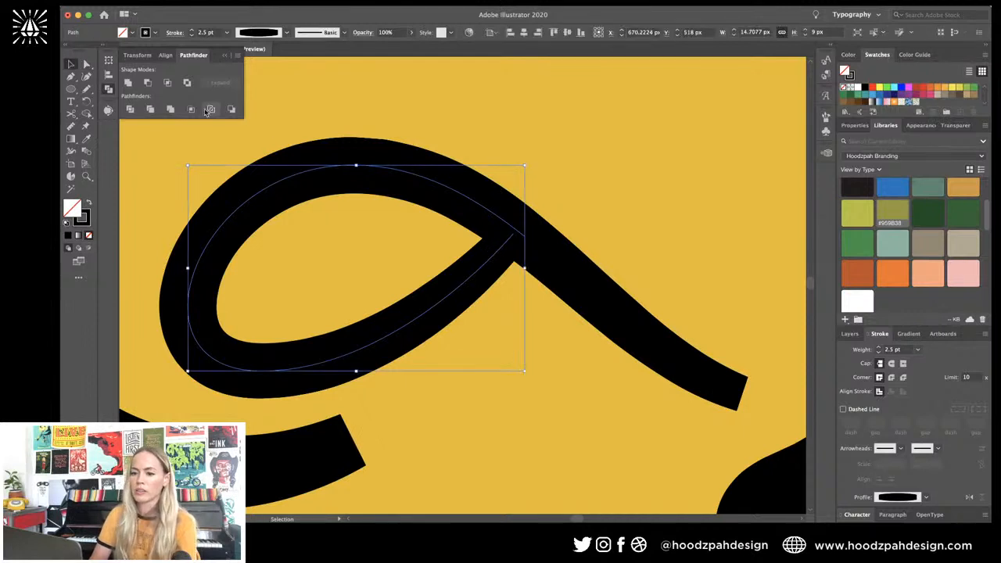
pyautogui.click(129, 83)
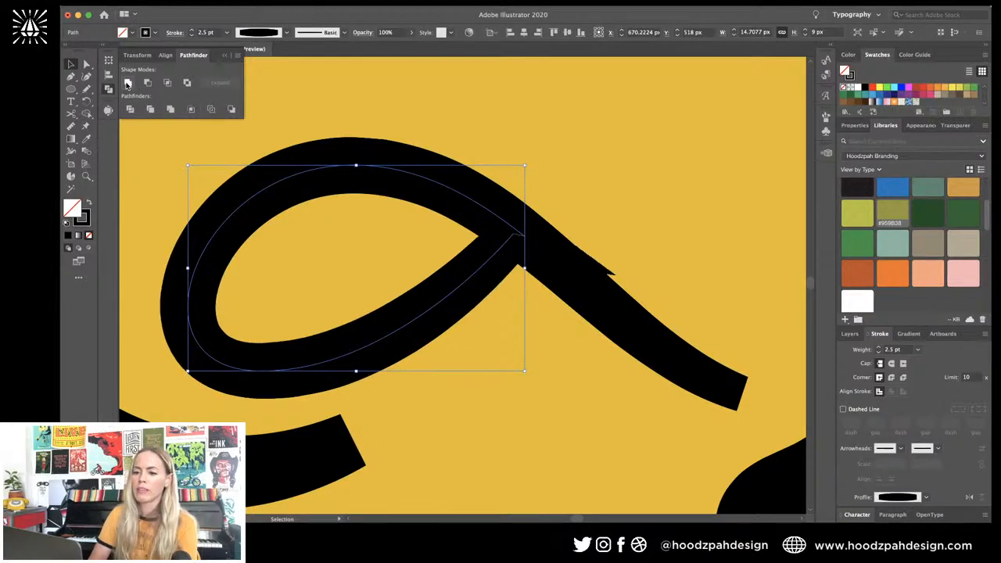
# Step: Fill the closed nostril loop with black and delete the surplus anchor point at its pointed end
pyautogui.click(89, 211)
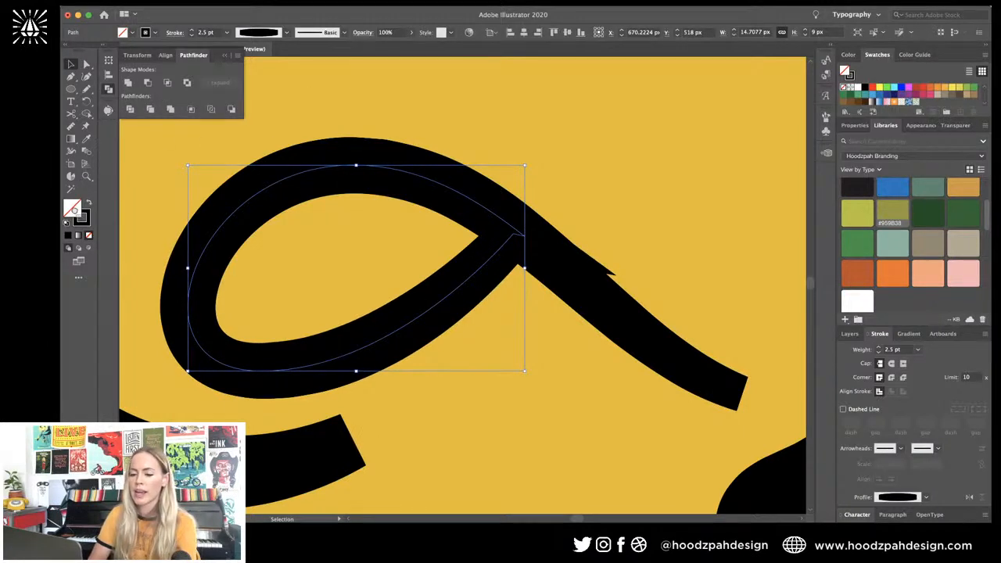
pyautogui.press('-')
pyautogui.click(523, 234)
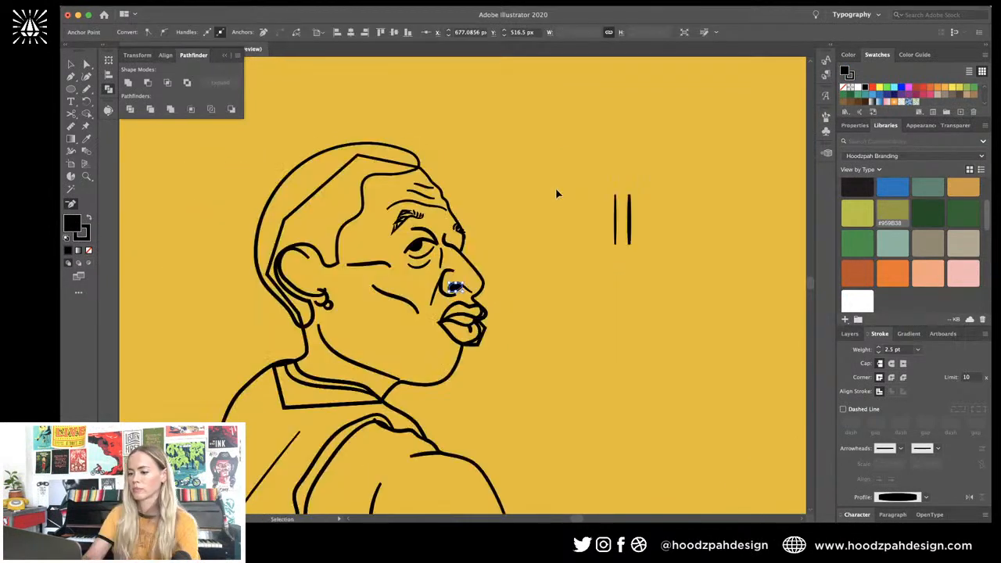
# Step: Trim the upper lip where it overshoots the face by intersecting it with a copy of the face outline
pyautogui.press('v')
pyautogui.press('super+equal')
pyautogui.press('super+equal')
pyautogui.press('super+equal')
pyautogui.press('super+equal')
pyautogui.press('super+equal')
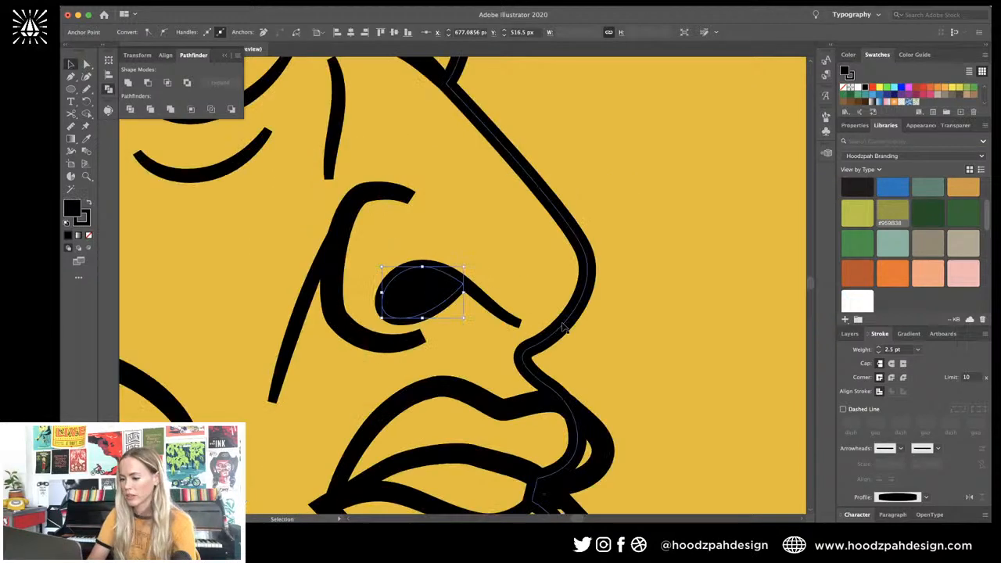
pyautogui.scroll(-3, 563, 329)
pyautogui.click(531, 299)
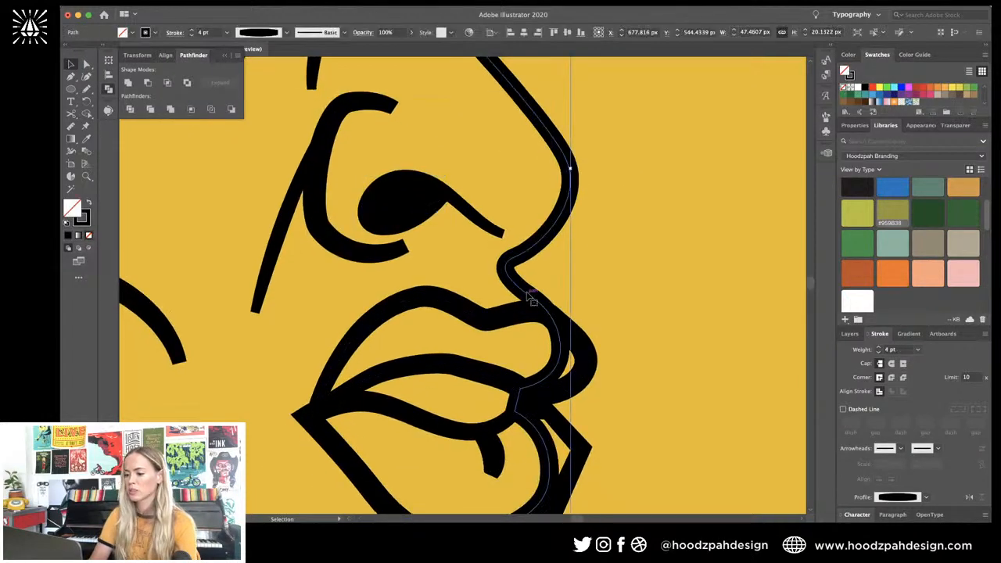
pyautogui.press('super+minus')
pyautogui.press('super+minus')
pyautogui.press('super+minus')
pyautogui.press('super+minus')
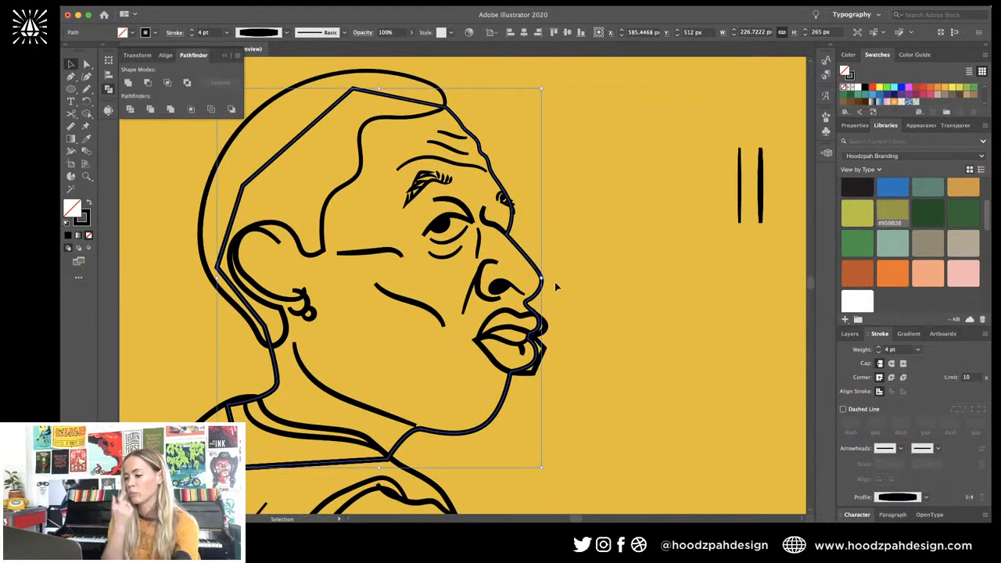
pyautogui.press('a')
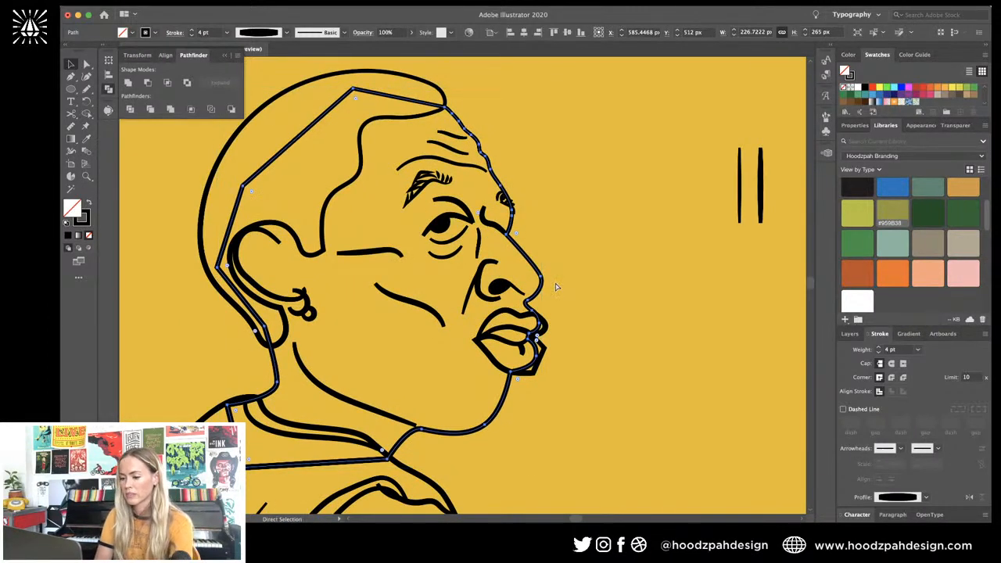
pyautogui.click(536, 304)
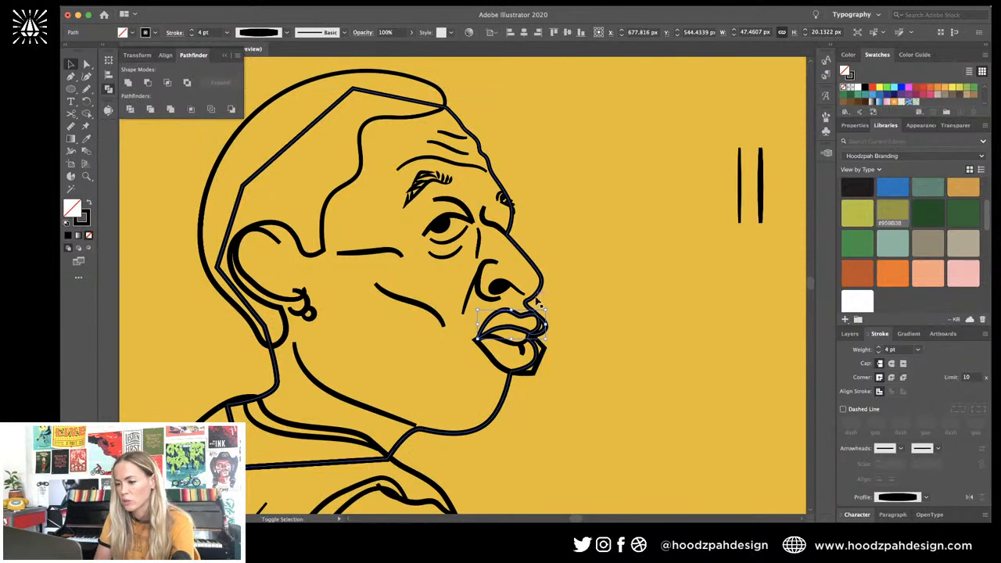
pyautogui.keyDown('shift'); pyautogui.click(537, 300); pyautogui.keyUp('shift')
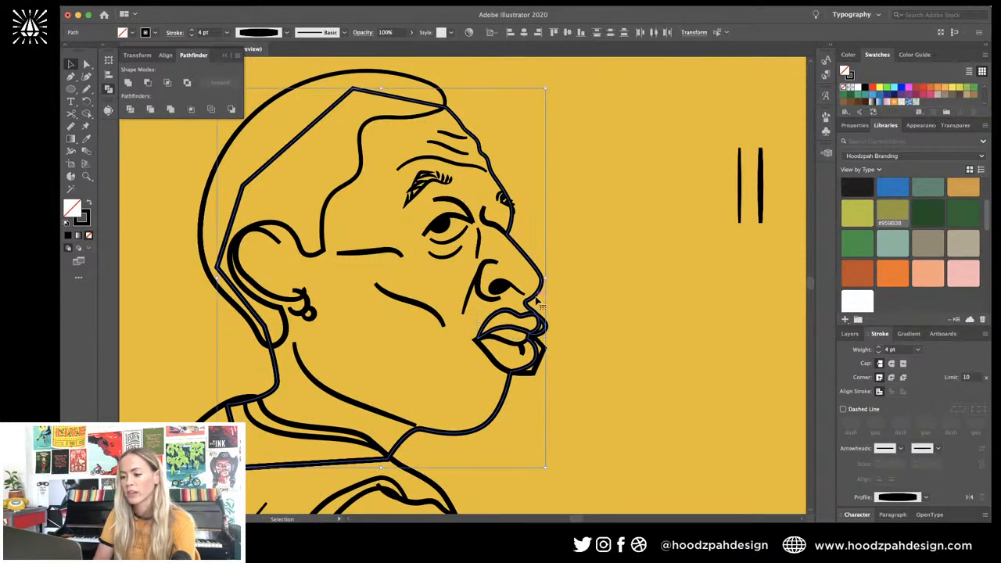
pyautogui.click(167, 82)
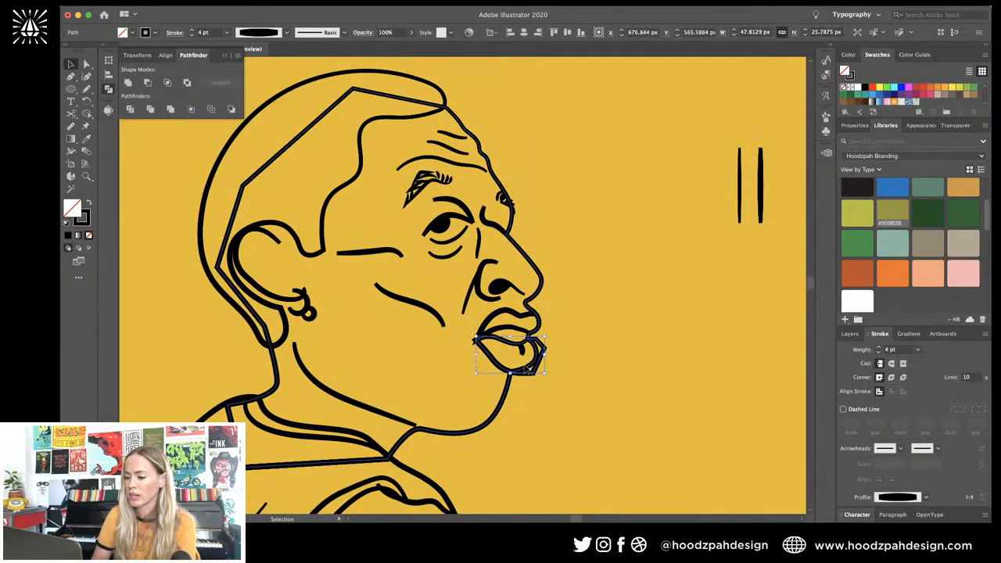
# Step: Trim the lower lip to the face contour by intersecting it with a copy of the face outline
pyautogui.press('super+z')
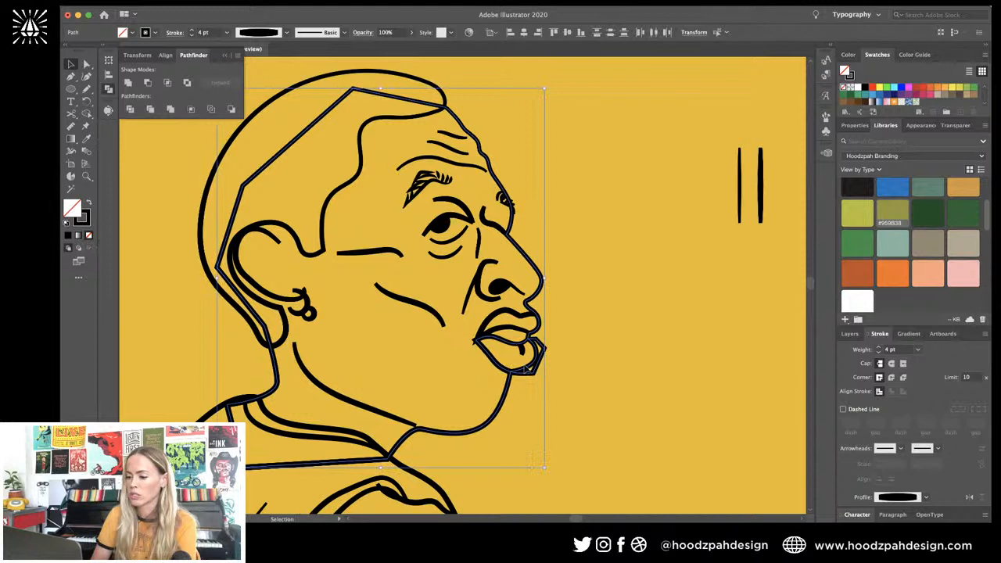
pyautogui.click(167, 83)
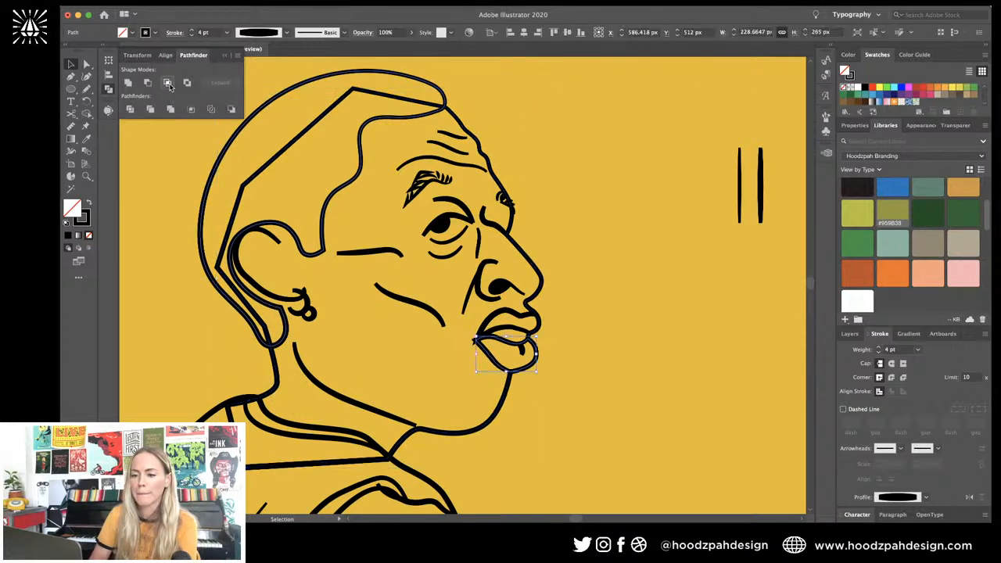
pyautogui.click(598, 282)
pyautogui.press('super+minus')
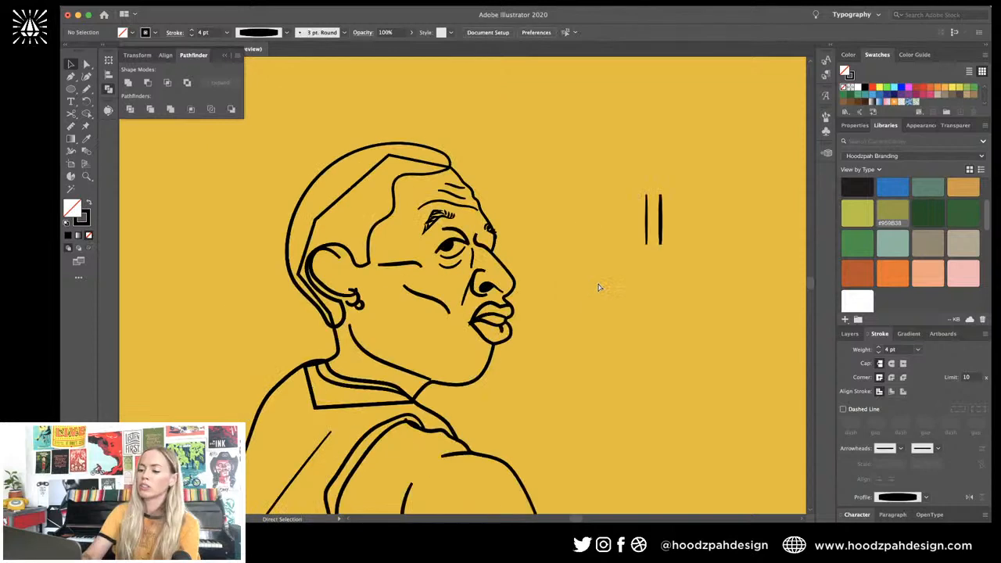
# Step: Delete the middle forehead wrinkle and nudge the two remaining wrinkles closer together
pyautogui.press('super+equal')
pyautogui.press('super+equal')
pyautogui.press('super+minus')
pyautogui.press('super+minus')
pyautogui.press('super+minus')
pyautogui.press('super+minus')
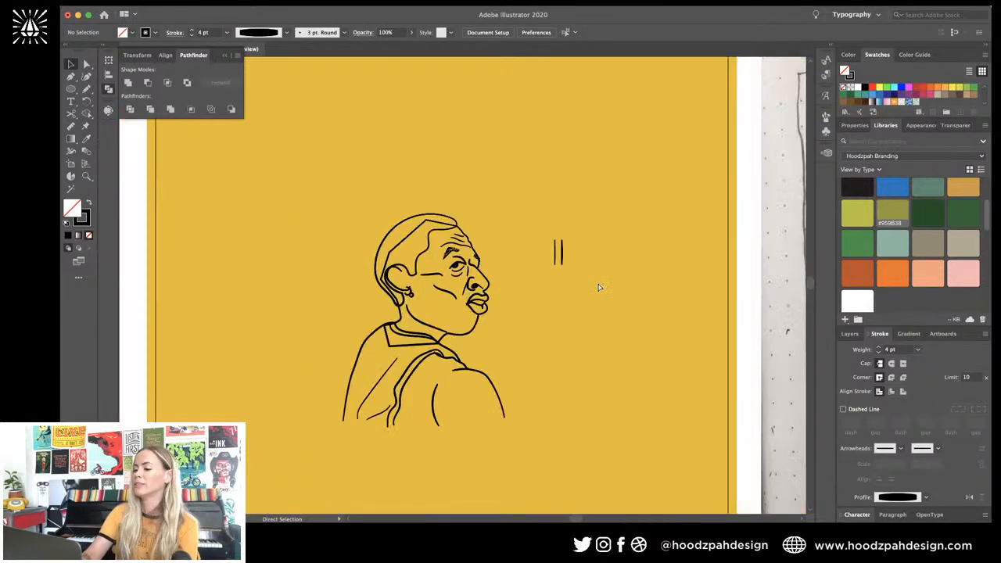
pyautogui.press('super+equal')
pyautogui.press('super+equal')
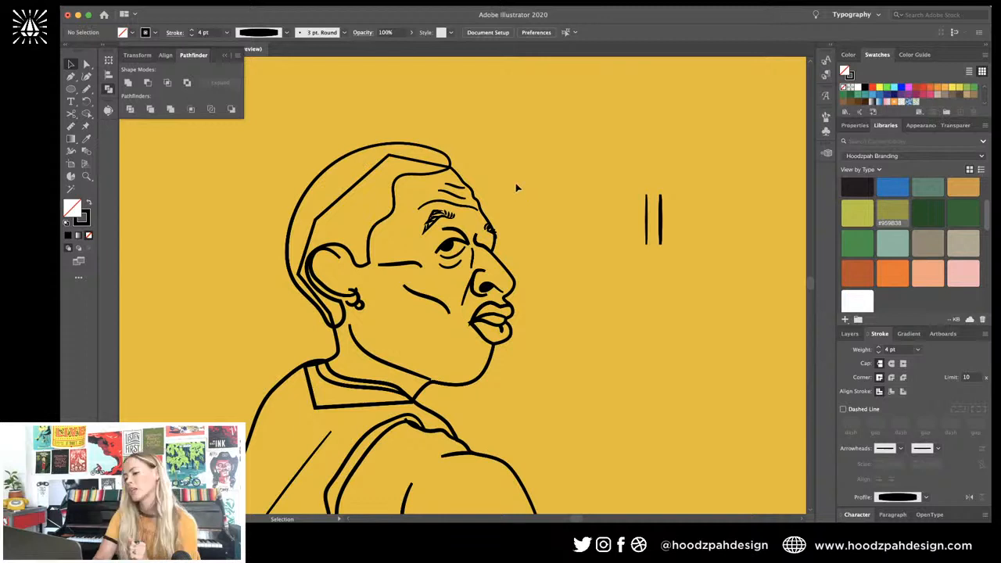
pyautogui.click(465, 205)
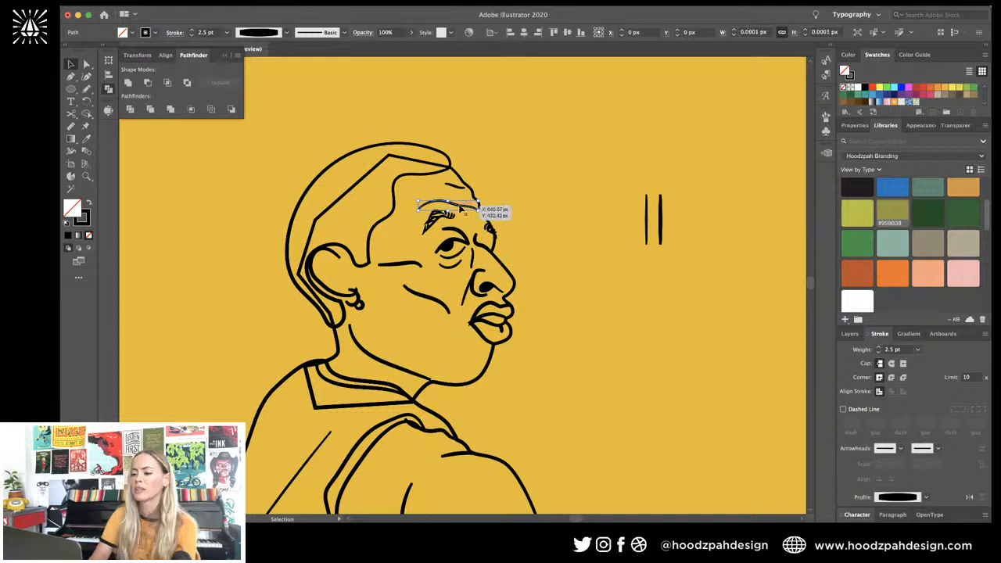
pyautogui.press('Up')
pyautogui.press('Up')
pyautogui.click(456, 188)
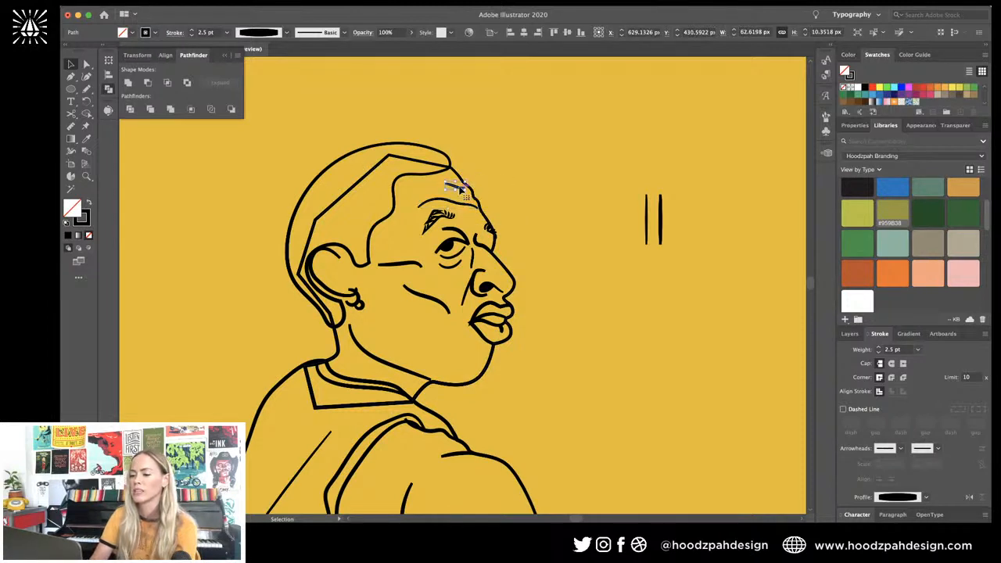
pyautogui.click(624, 114)
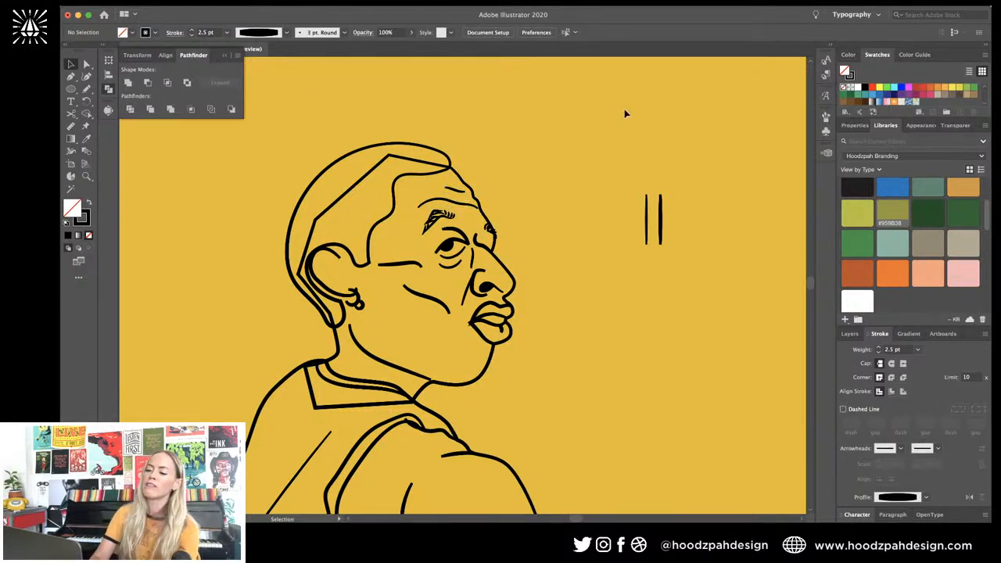
# Step: Match the upper eyelid crease to the thin 2.5 pt sample line using the Eyedropper
pyautogui.press('a')
pyautogui.hotkey('ctrl', '-')
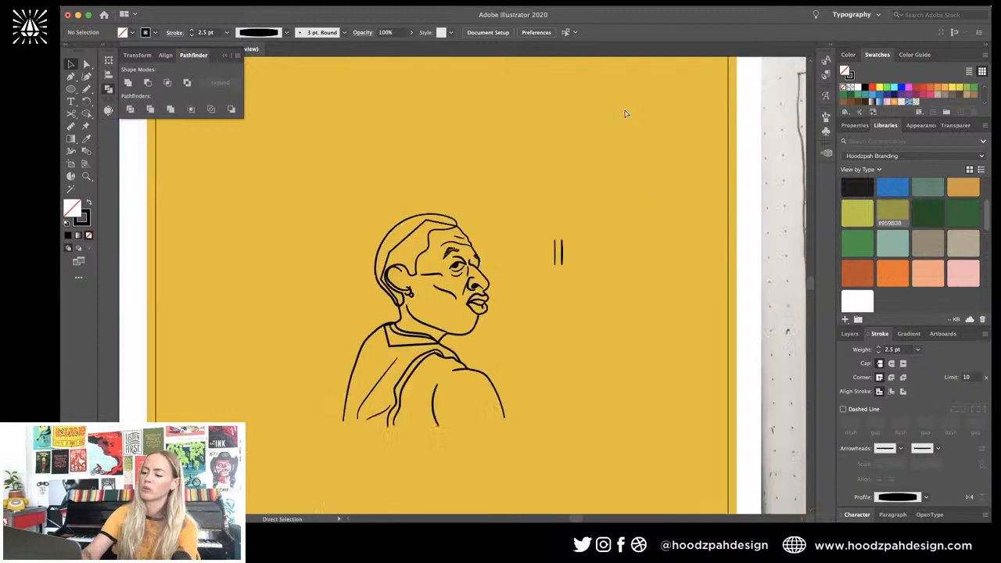
pyautogui.hotkey('ctrl', '+')
pyautogui.hotkey('ctrl', '+')
pyautogui.hotkey('ctrl', '+')
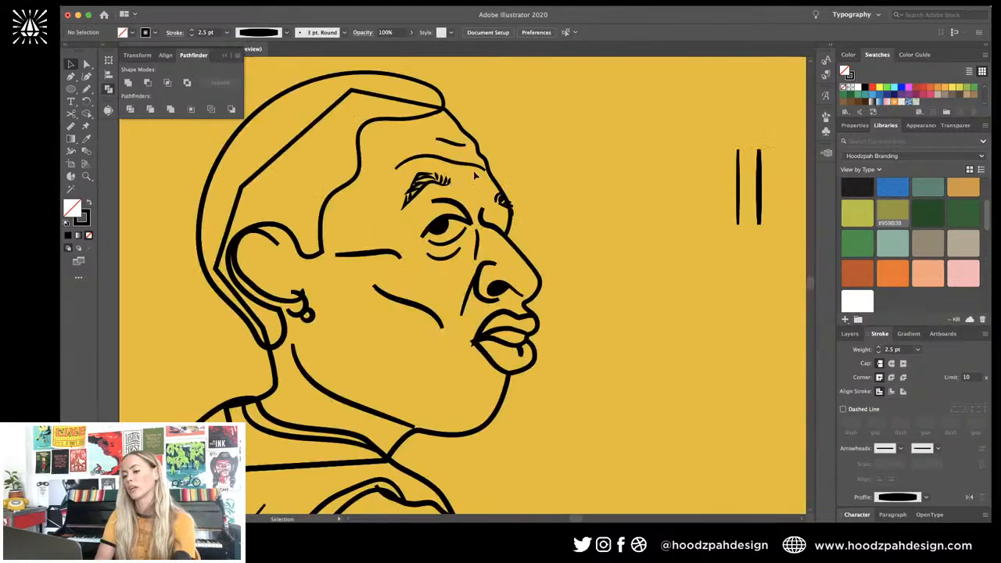
pyautogui.click(458, 203)
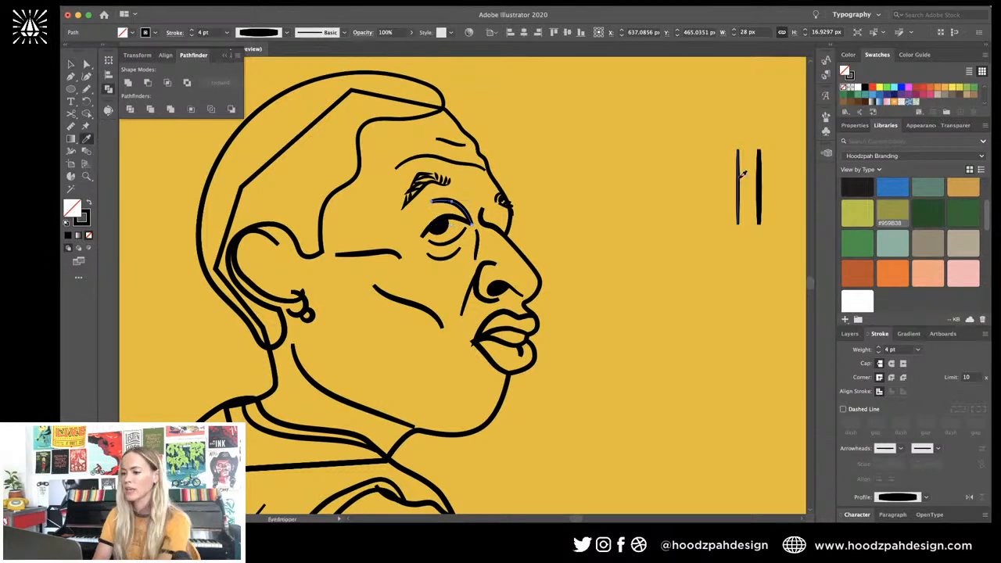
pyautogui.click(621, 198)
pyautogui.hotkey('ctrl', '-')
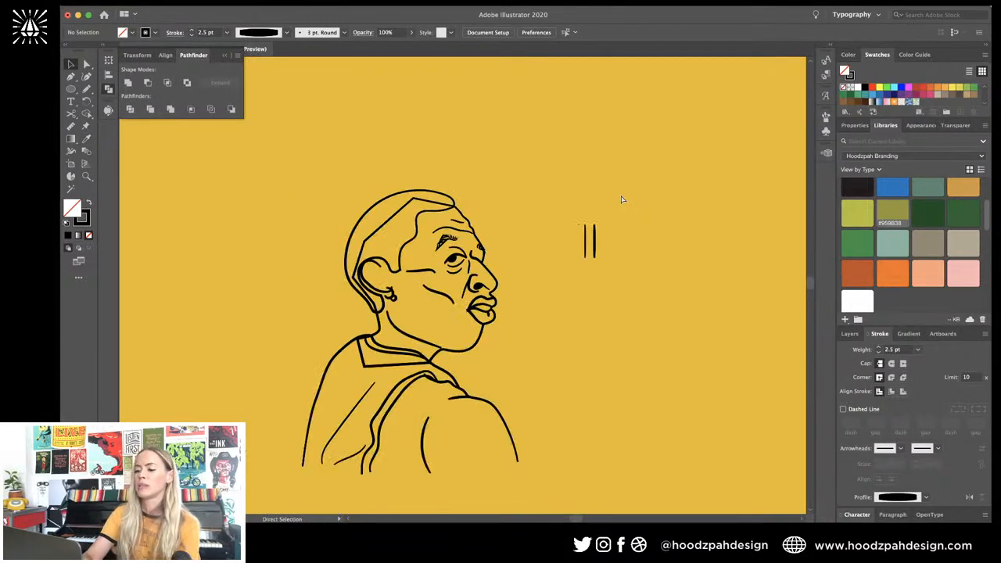
pyautogui.hotkey('ctrl', '+')
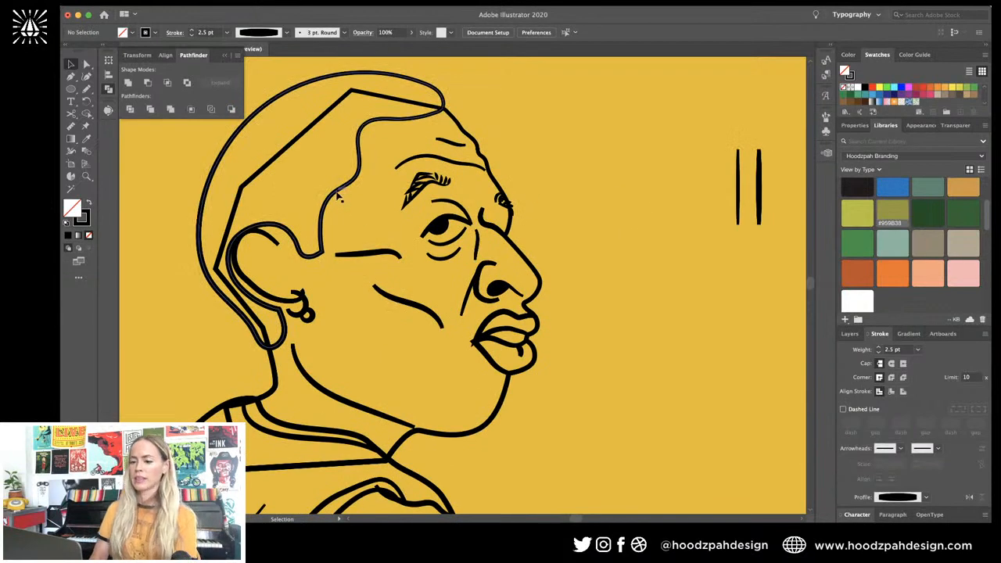
# Step: Examine the hair shape and its hairline both in the whole portrait and close up
pyautogui.click(338, 195)
pyautogui.press('super+minus')
pyautogui.press('super+minus')
pyautogui.press('super+minus')
pyautogui.press('super+minus')
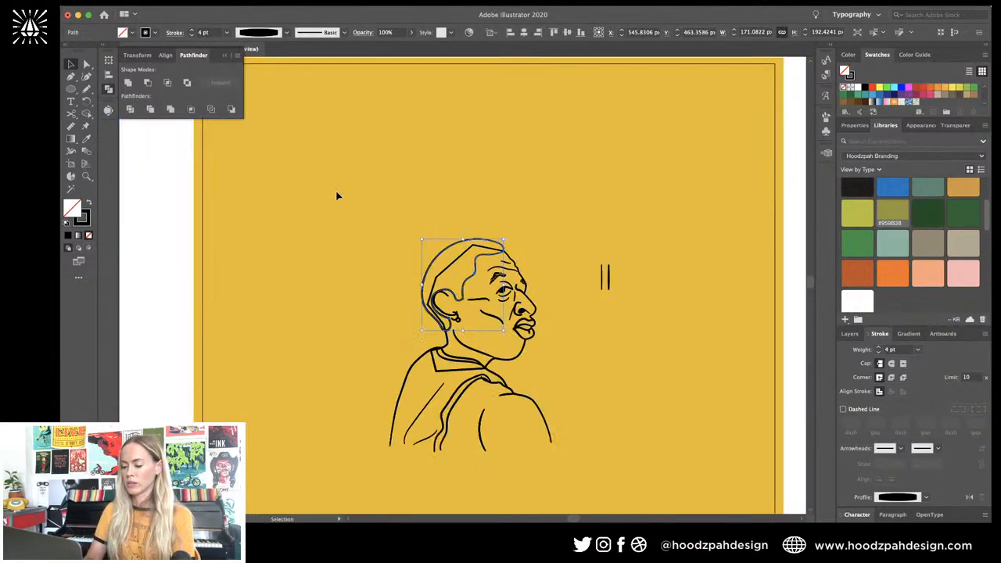
pyautogui.press('a')
pyautogui.press('super+plus')
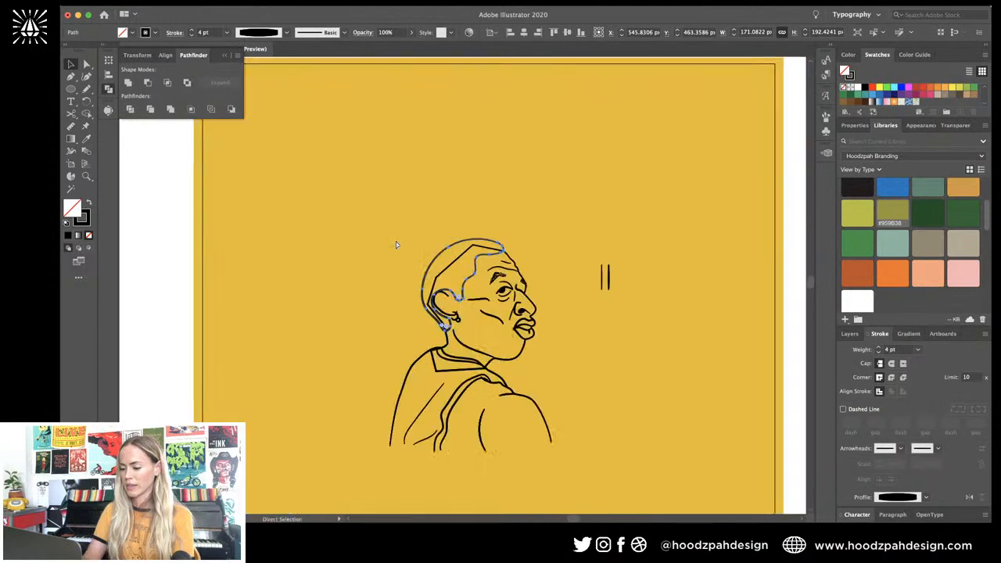
pyautogui.press('v')
pyautogui.press('super+plus')
pyautogui.press('super+plus')
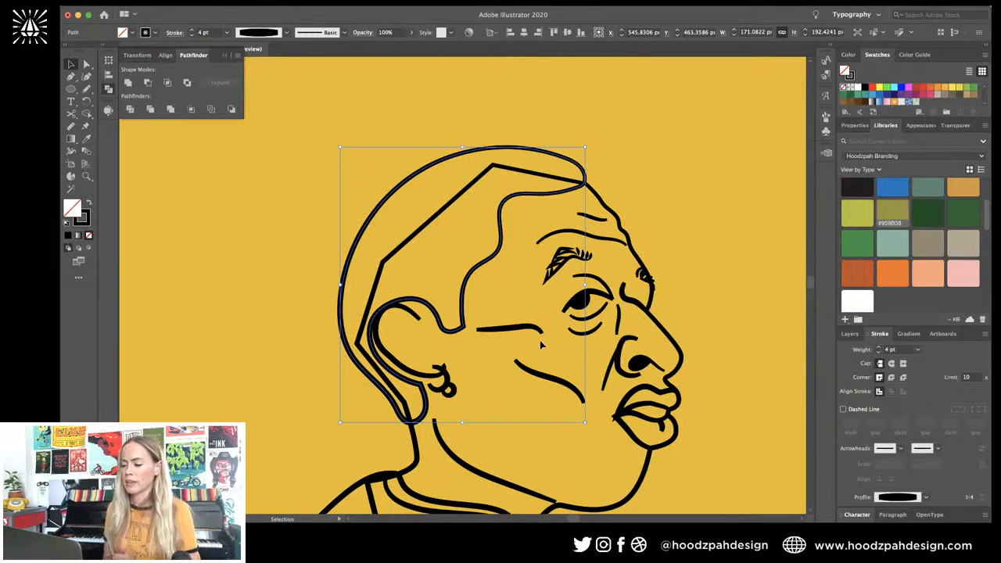
pyautogui.click(637, 190)
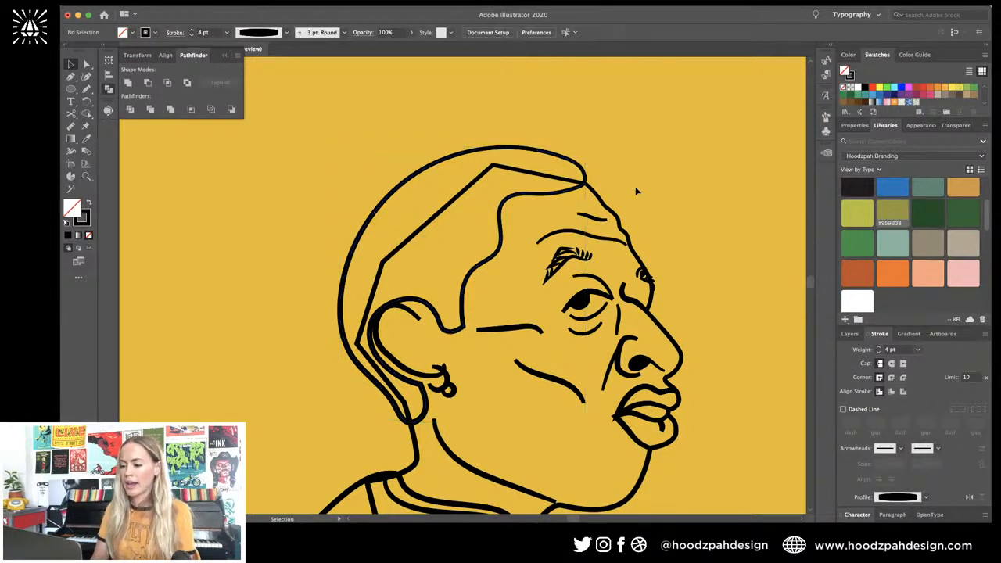
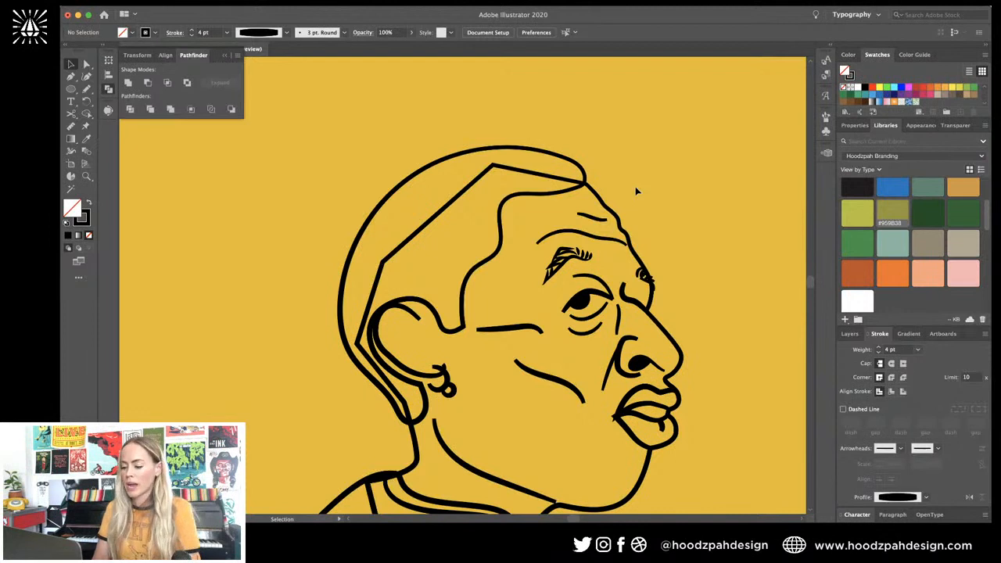
# Step: Draw a 4 pt inner ear curve about 20 × 15 px and an S-shaped ear fold about 18 × 16 px with the Pencil tool
pyautogui.press('super+minus')
pyautogui.press('super+equal')
pyautogui.press('super+equal')
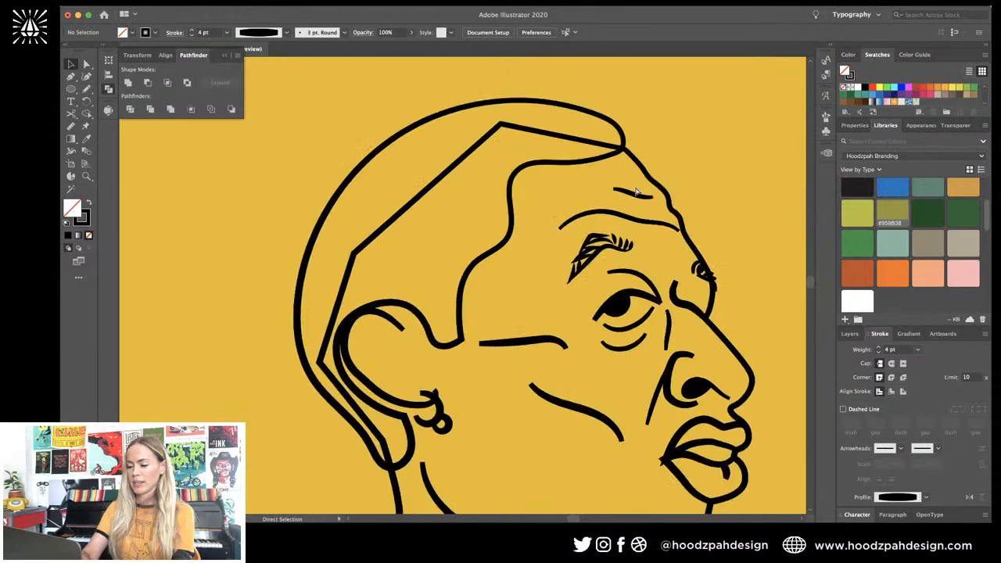
pyautogui.click(593, 164)
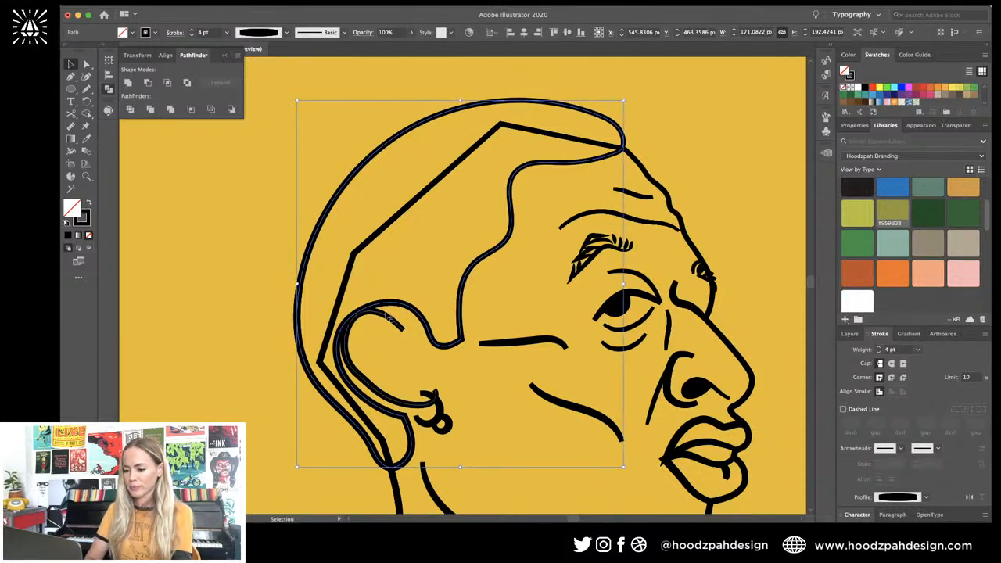
pyautogui.click(409, 331)
pyautogui.press('n')
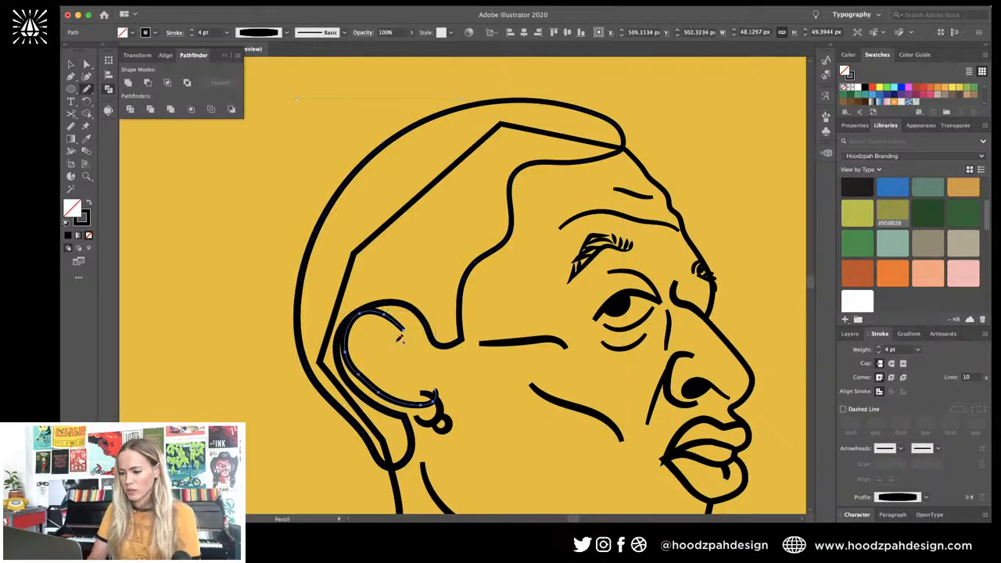
pyautogui.moveTo(397, 339); pyautogui.dragTo(385, 361)
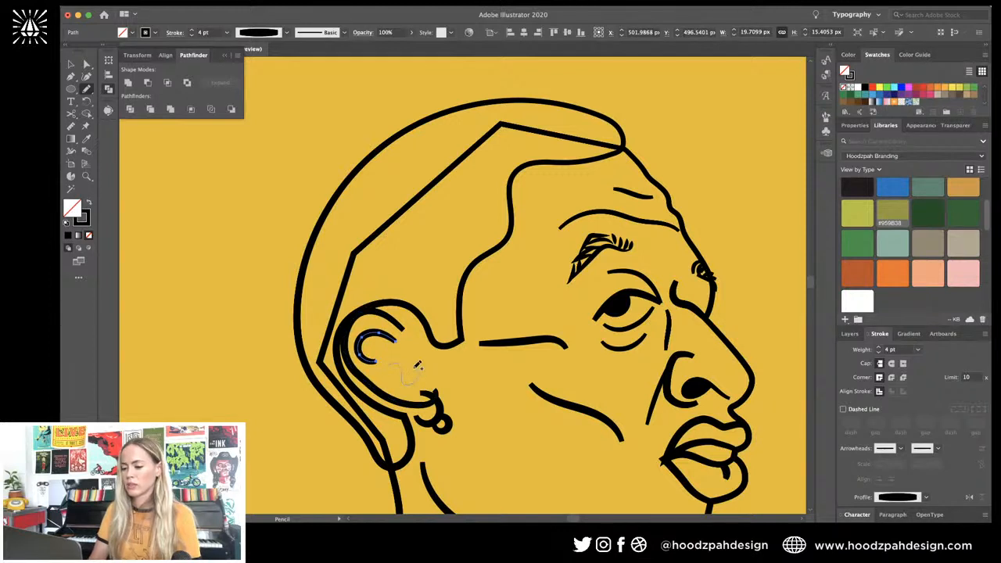
pyautogui.moveTo(418, 366); pyautogui.dragTo(384, 354)
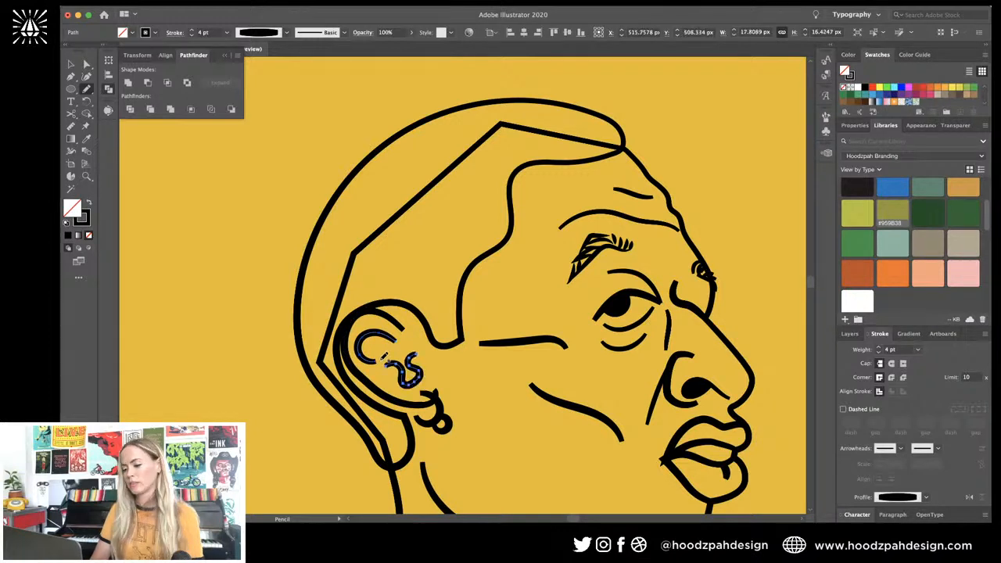
# Step: Redraw the lower end of the inner ear curve so it reaches further down, making it about 20 × 24 px
pyautogui.keyDown('super'); pyautogui.click(376, 362); pyautogui.keyUp('super')
pyautogui.press('super+plus')
pyautogui.press('super+plus')
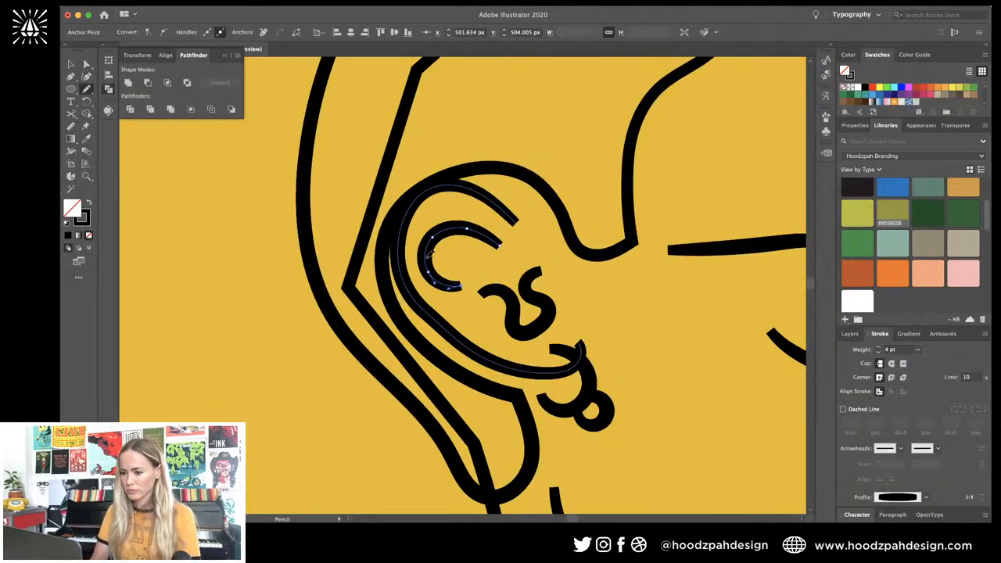
pyautogui.moveTo(429, 255); pyautogui.dragTo(478, 319)
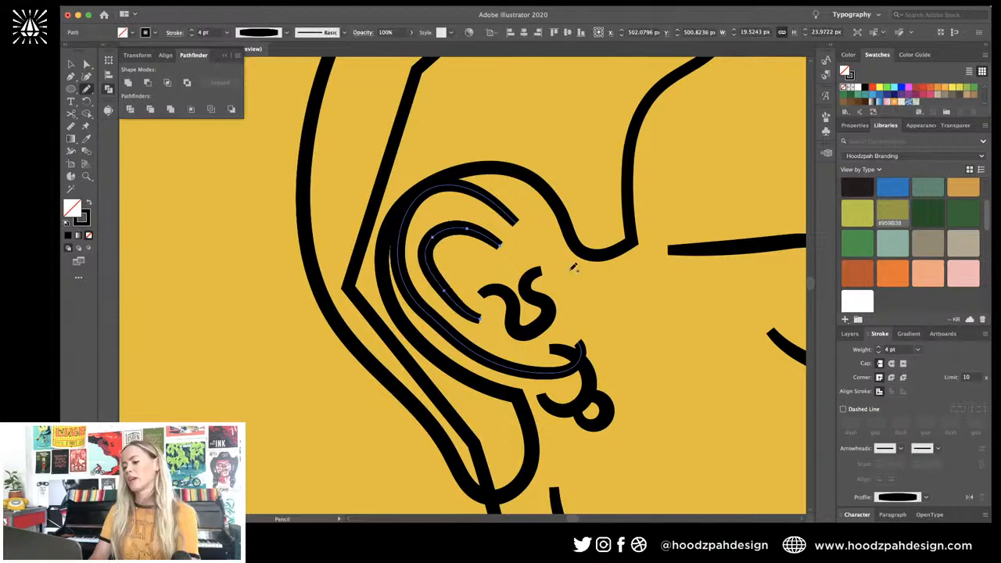
# Step: Draw a short Pencil stroke about 6 px tall joining the open end of the earring hoop to the ear's lower edge
pyautogui.press('super+minus')
pyautogui.press('super+minus')
pyautogui.press('super+minus')
pyautogui.press('super+minus')
pyautogui.press('super+plus')
pyautogui.press('super+plus')
pyautogui.press('super+plus')
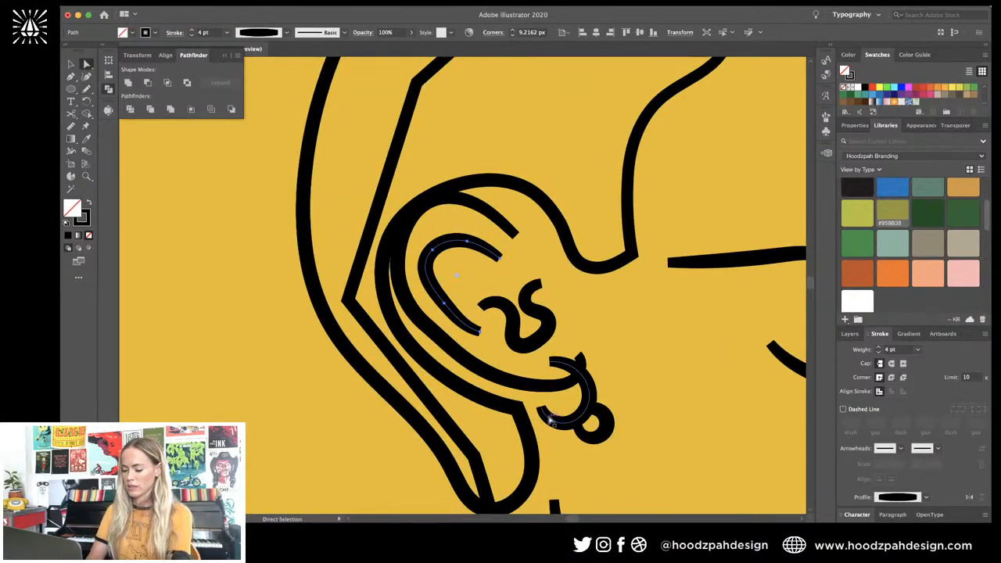
pyautogui.press('n')
pyautogui.moveTo(540, 409); pyautogui.dragTo(542, 385)
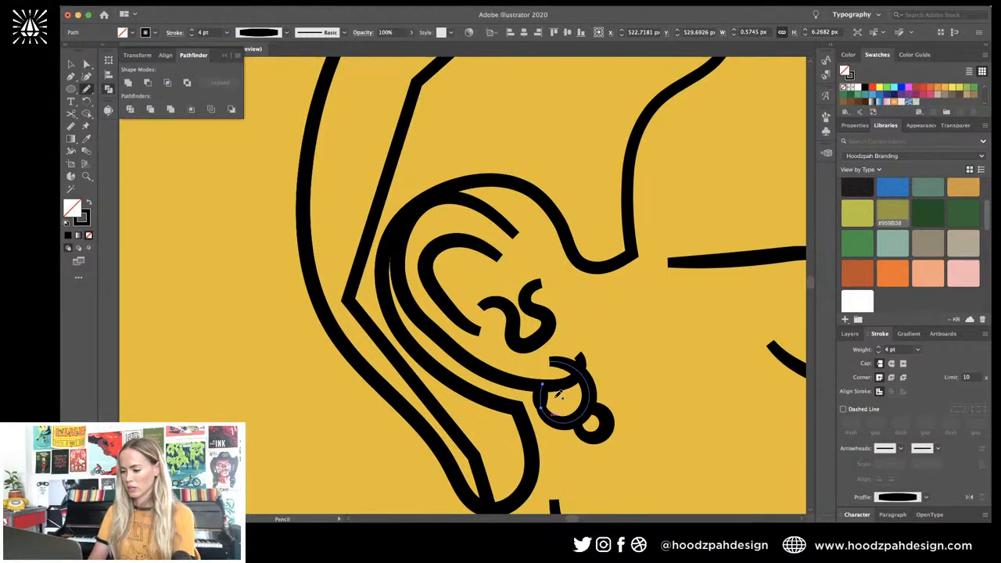
pyautogui.press('super+=')
pyautogui.press('super+=')
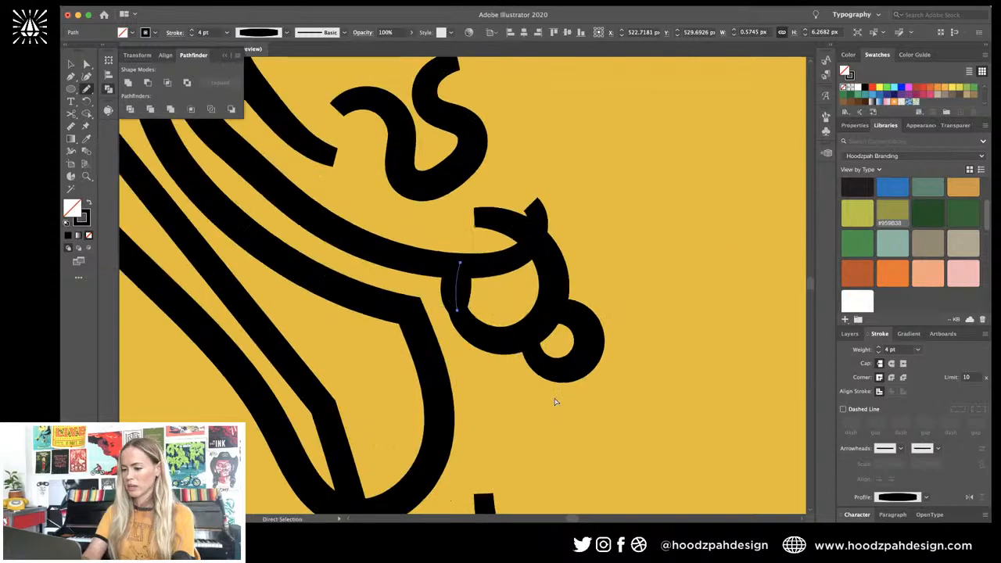
# Step: Delete the short joining stroke and extend the earring hoop's open end to the ear's lower edge with the Pencil tool, making it about 13 × 16 px
pyautogui.press('Delete')
pyautogui.press('v')
pyautogui.click(506, 350)
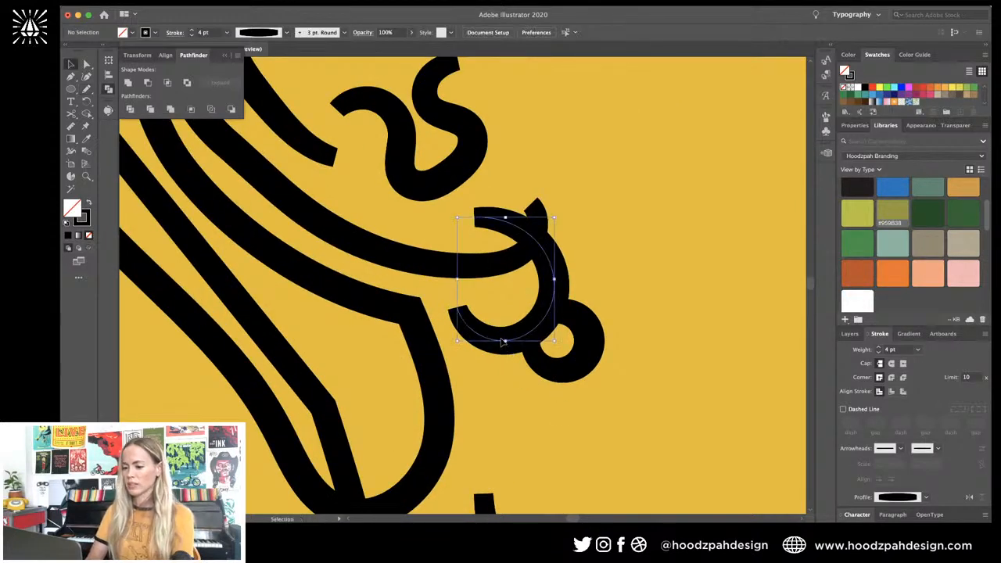
pyautogui.press('n')
pyautogui.moveTo(469, 321); pyautogui.dragTo(455, 268)
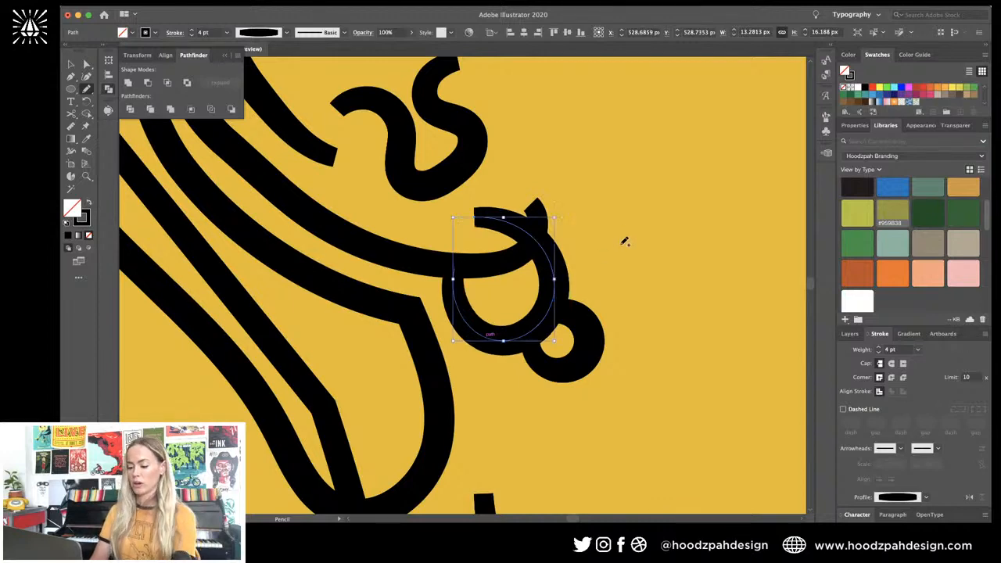
pyautogui.press('v')
pyautogui.click(619, 243)
# Step: Fill the hair shape with solid black
pyautogui.press('super+minus')
pyautogui.press('super+minus')
pyautogui.press('super+minus')
pyautogui.press('super+minus')
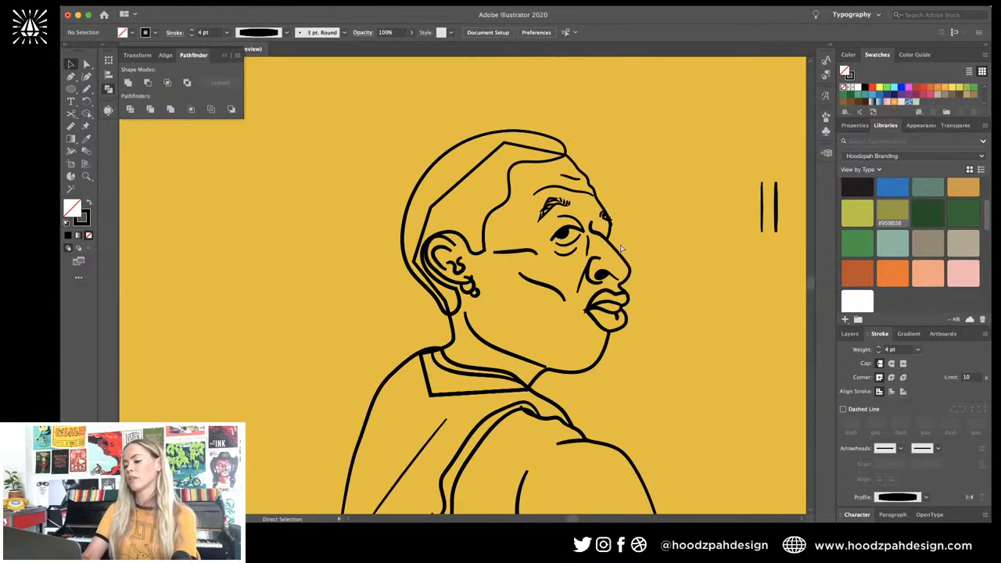
pyautogui.press('super+minus')
pyautogui.press('super+equal')
pyautogui.press('super+equal')
pyautogui.press('super+equal')
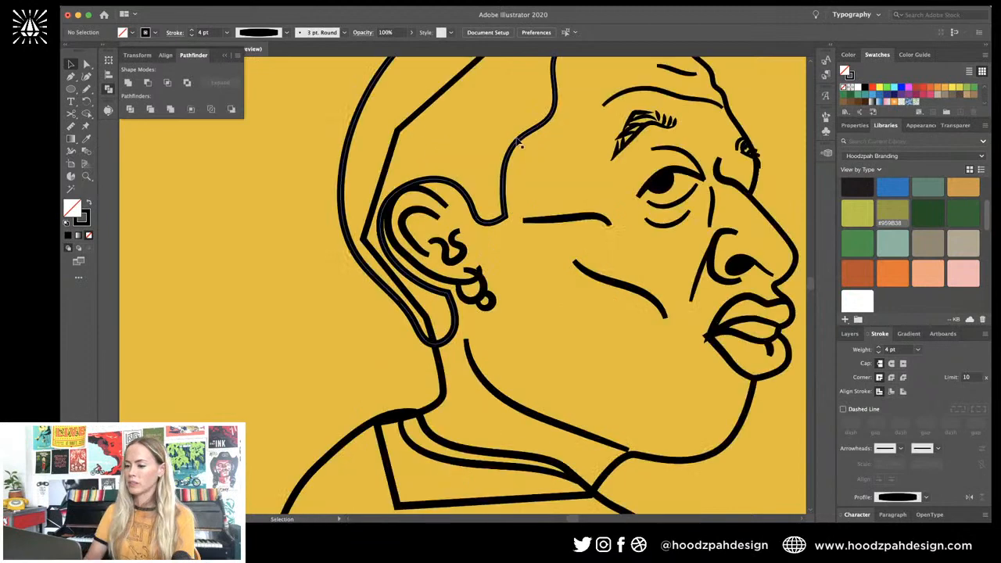
pyautogui.click(518, 143)
pyautogui.press(',')
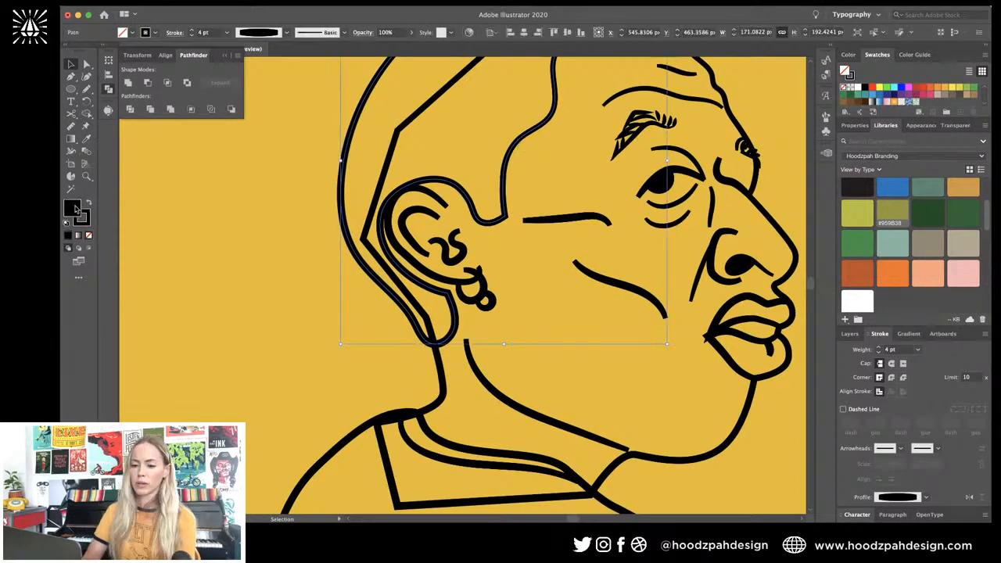
pyautogui.click(176, 215)
# Step: Examine the filled hair against the line work in the whole portrait and close up
pyautogui.press('super+minus')
pyautogui.press('super+minus')
pyautogui.press('super+minus')
pyautogui.press('super+minus')
pyautogui.press('super+minus')
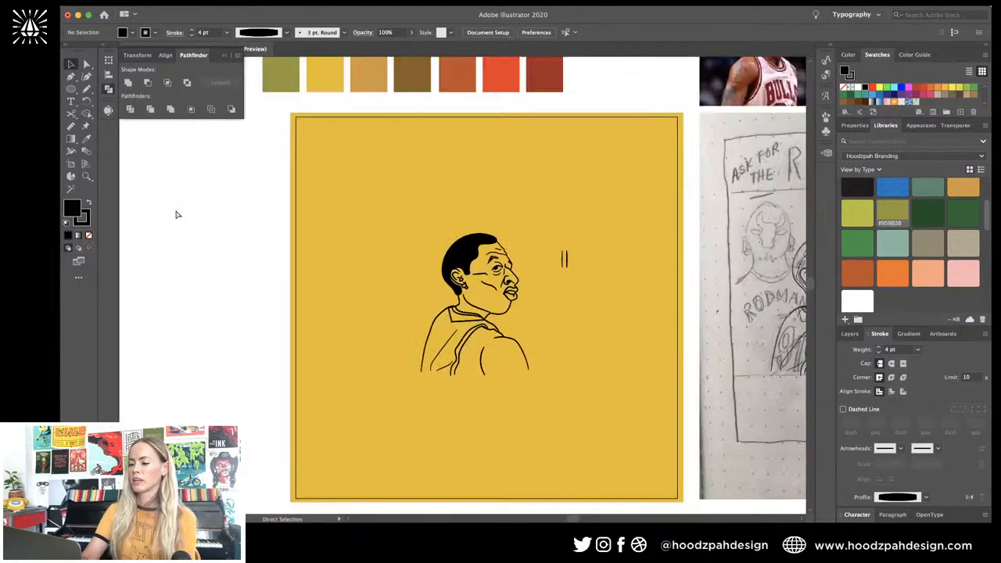
pyautogui.press('super+equal')
pyautogui.press('super+equal')
pyautogui.press('super+equal')
pyautogui.press('super+equal')
pyautogui.press('super+equal')
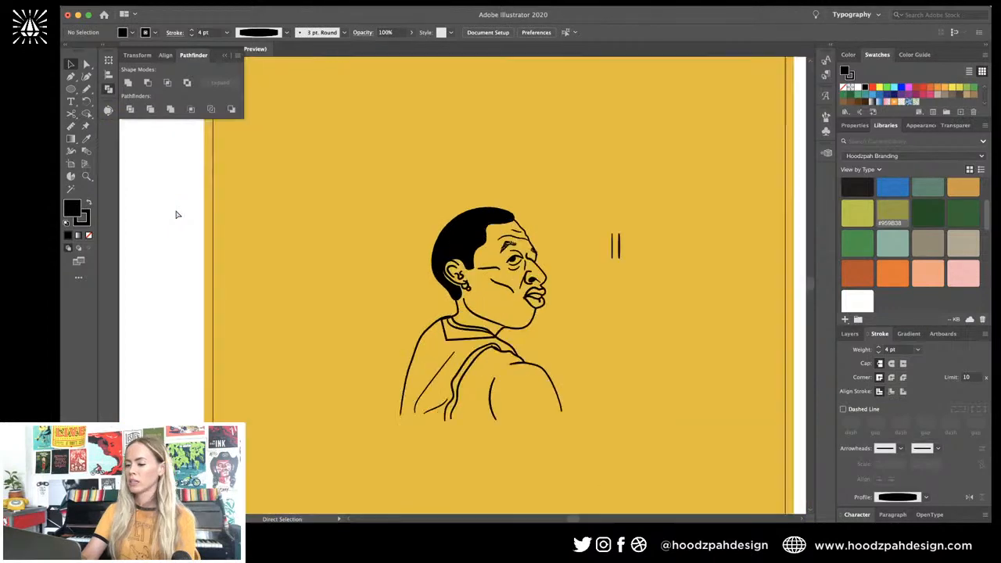
pyautogui.scroll(3, 175, 209)
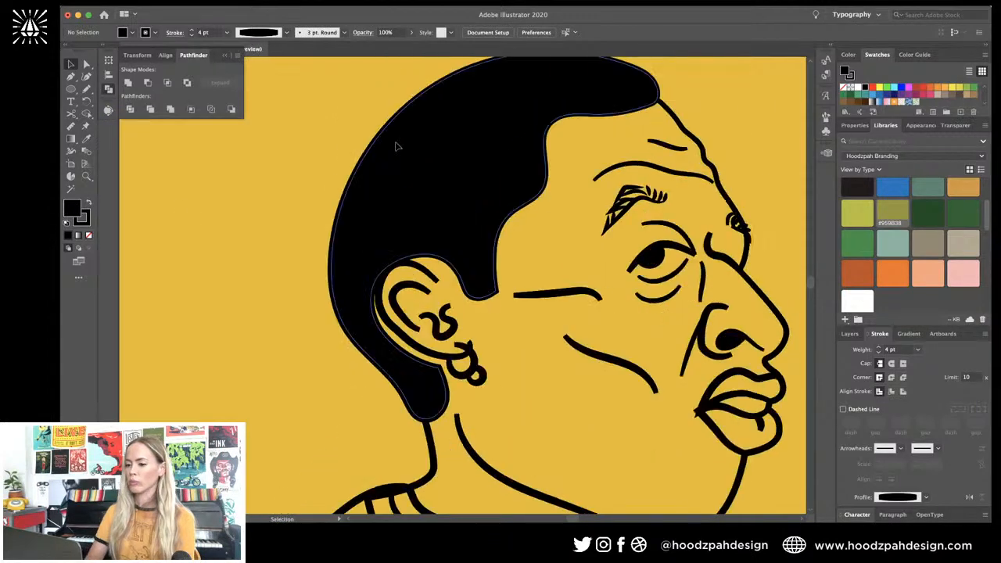
# Step: Start a Roughen effect on the hair shape with a relative size of 1% and a detail of 30 per inch
pyautogui.click(397, 149)
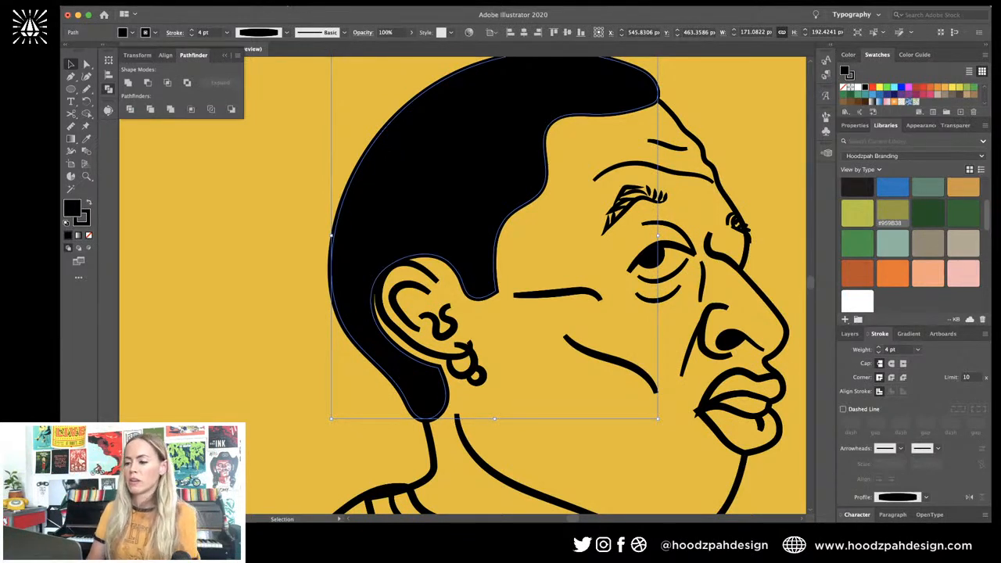
pyautogui.click(278, 5)
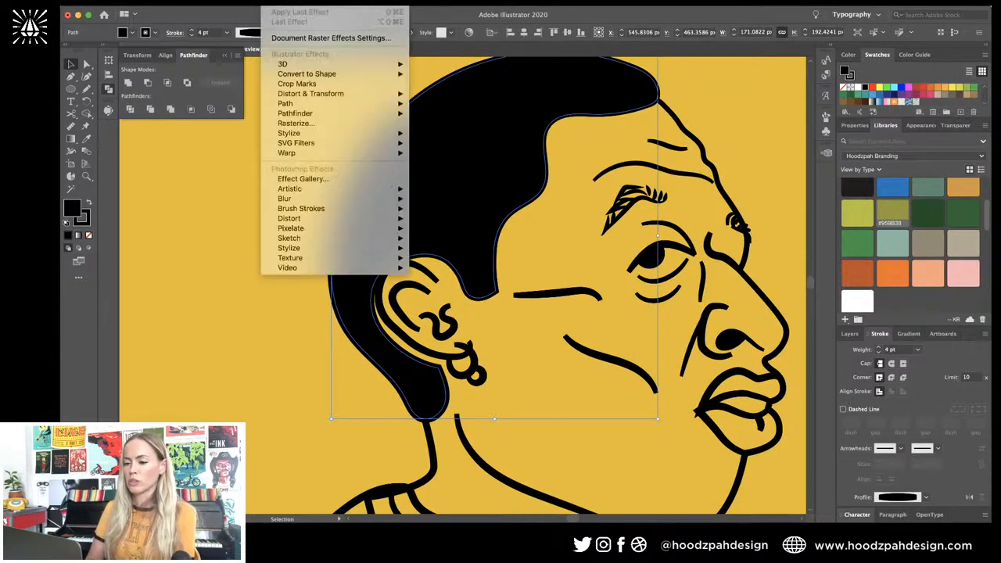
pyautogui.moveTo(329, 93)
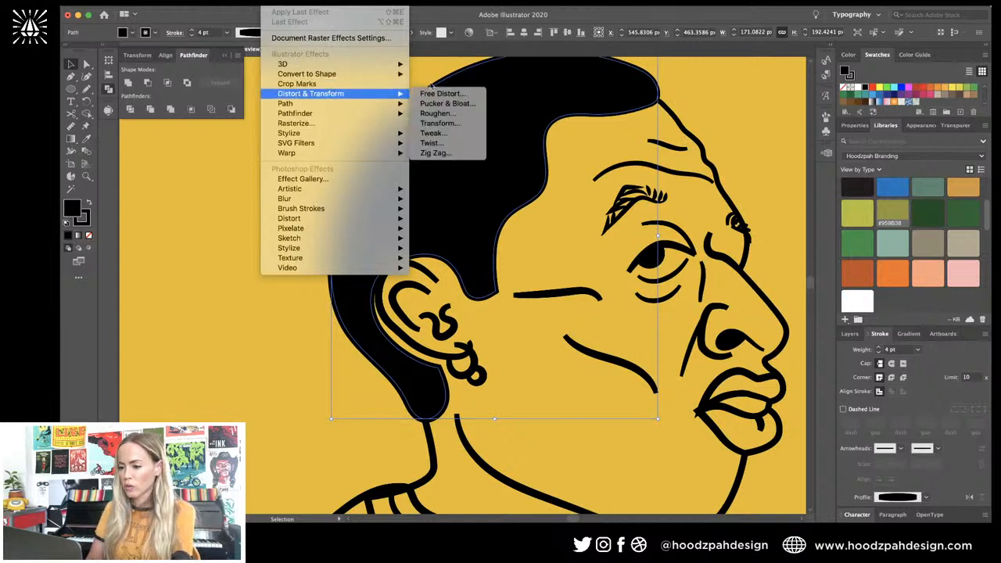
pyautogui.click(438, 114)
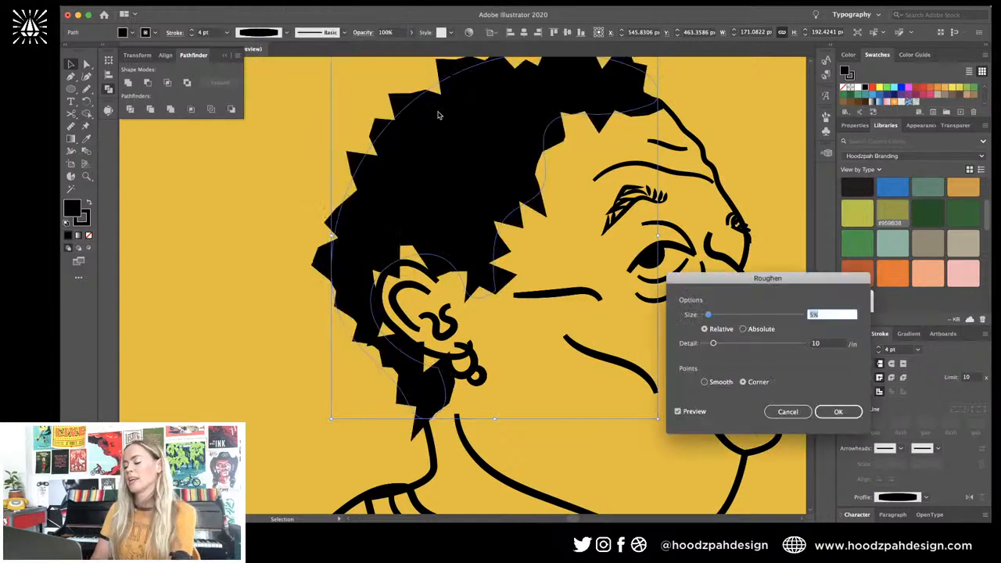
pyautogui.click(813, 315)
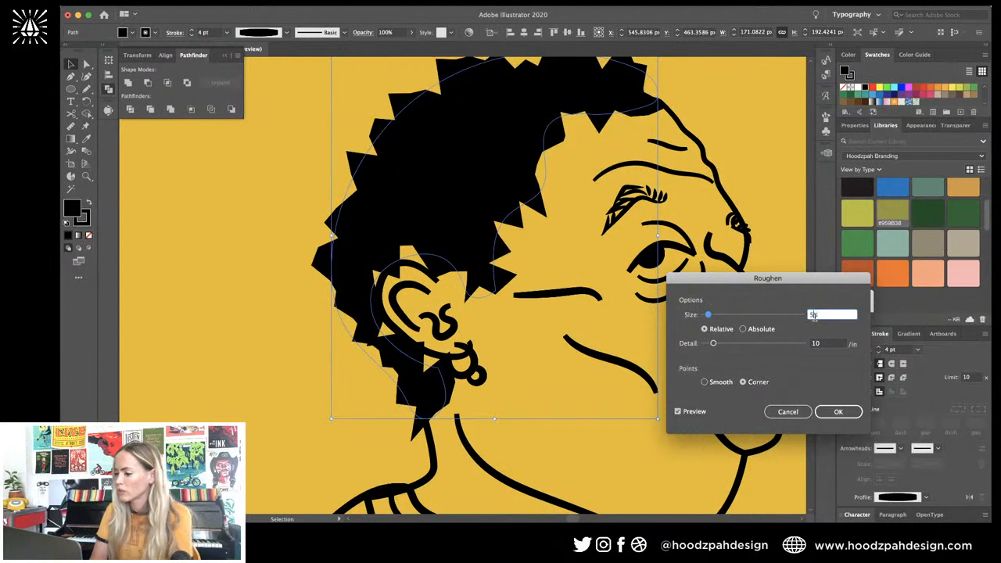
pyautogui.press('BackSpace')
pyautogui.write('1')
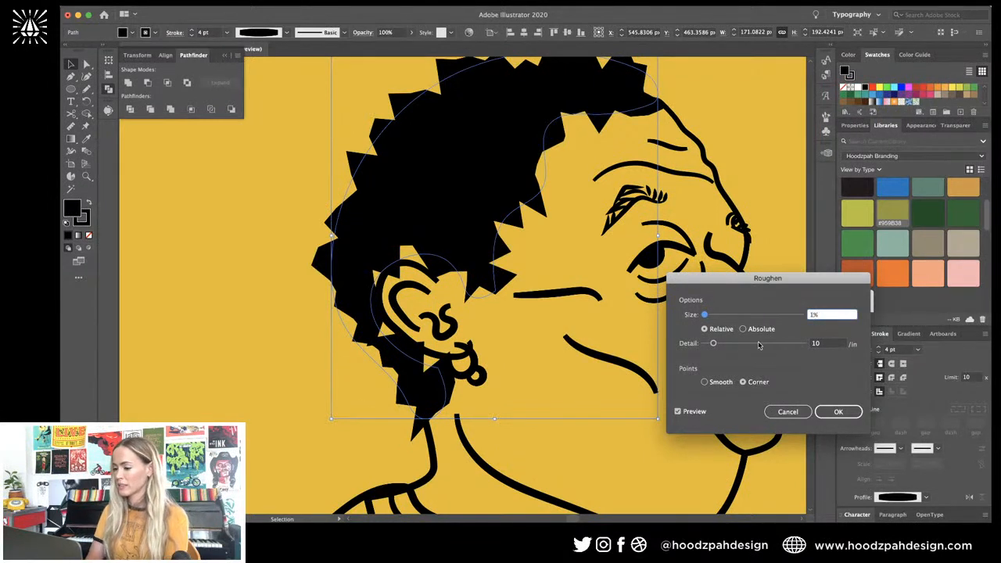
pyautogui.click(821, 346)
pyautogui.write('30')
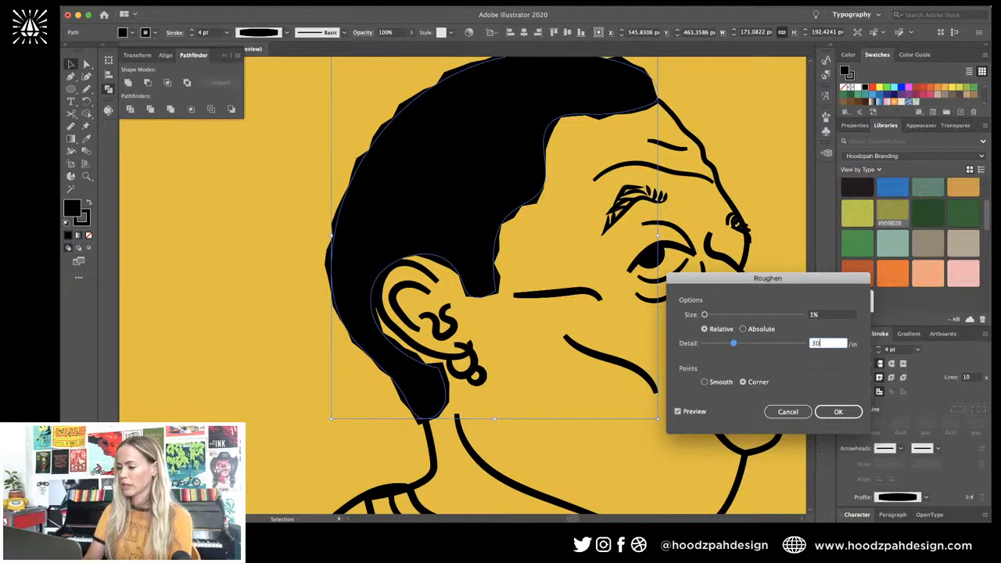
# Step: Set the Roughen points to Smooth and the size to 0.75%, and apply the effect
pyautogui.click(722, 385)
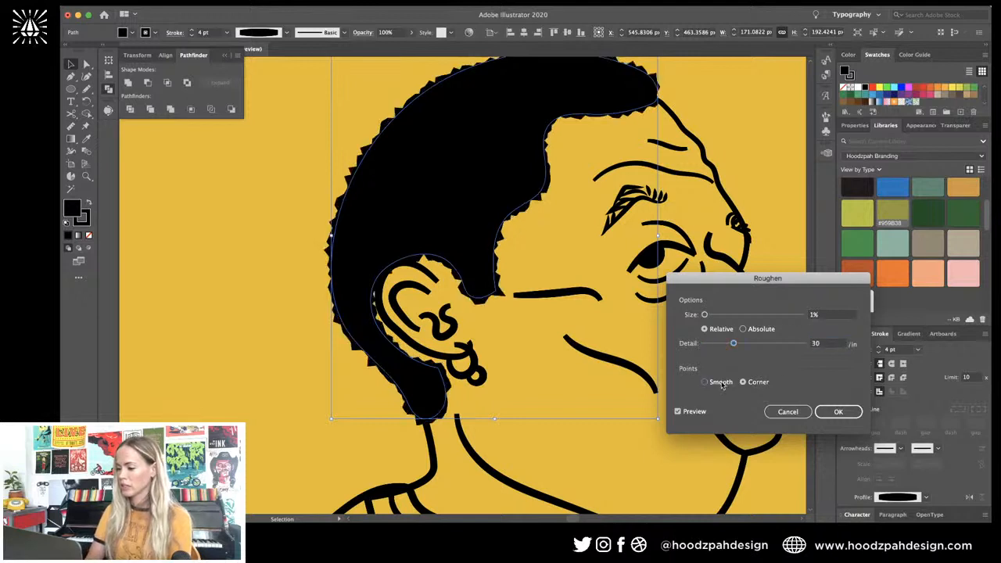
pyautogui.click(722, 383)
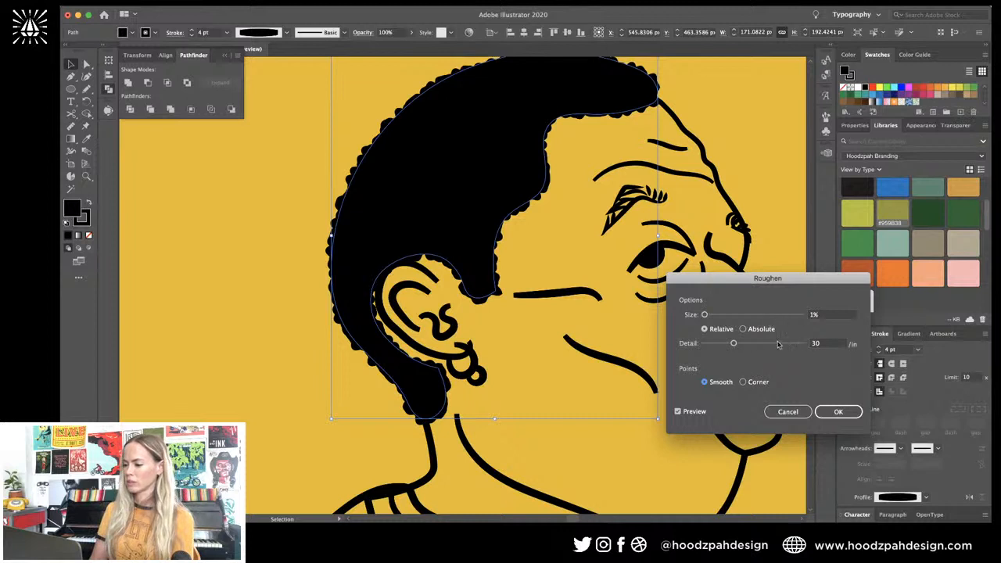
pyautogui.moveTo(815, 314); pyautogui.dragTo(798, 318)
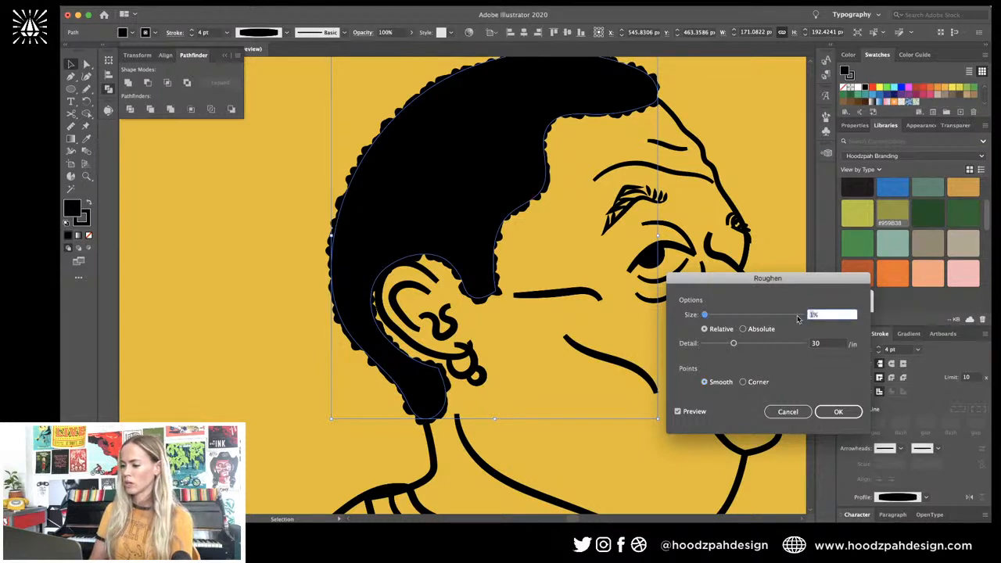
pyautogui.press('BackSpace')
pyautogui.write('.75')
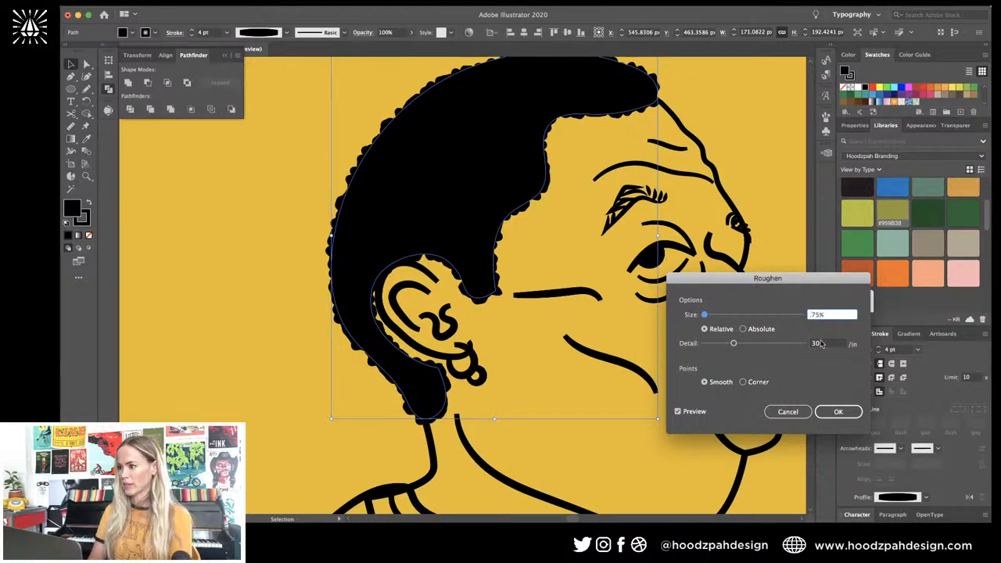
pyautogui.click(837, 410)
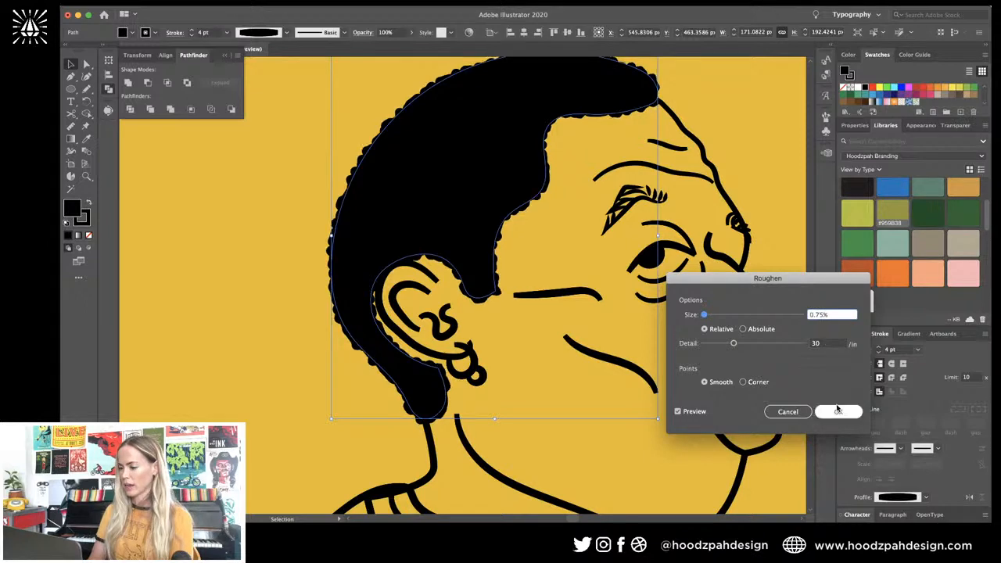
# Step: Compare the portrait with its roughened hair against the poster sketch and the reference photos
pyautogui.click(756, 212)
pyautogui.press('super+minus')
pyautogui.press('super+minus')
pyautogui.press('super+minus')
pyautogui.press('super+minus')
pyautogui.press('super+minus')
pyautogui.press('super+minus')
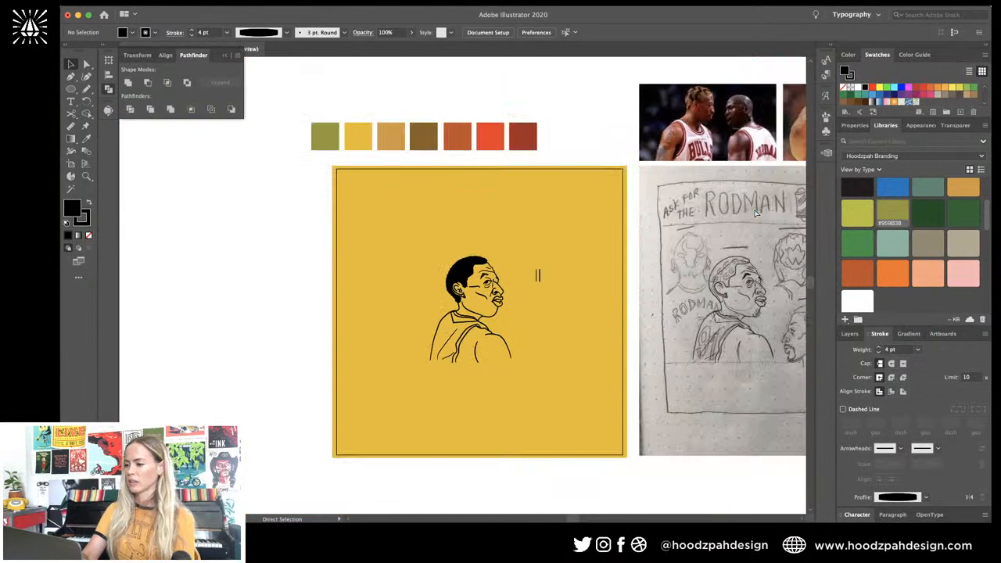
pyautogui.press('super+plus')
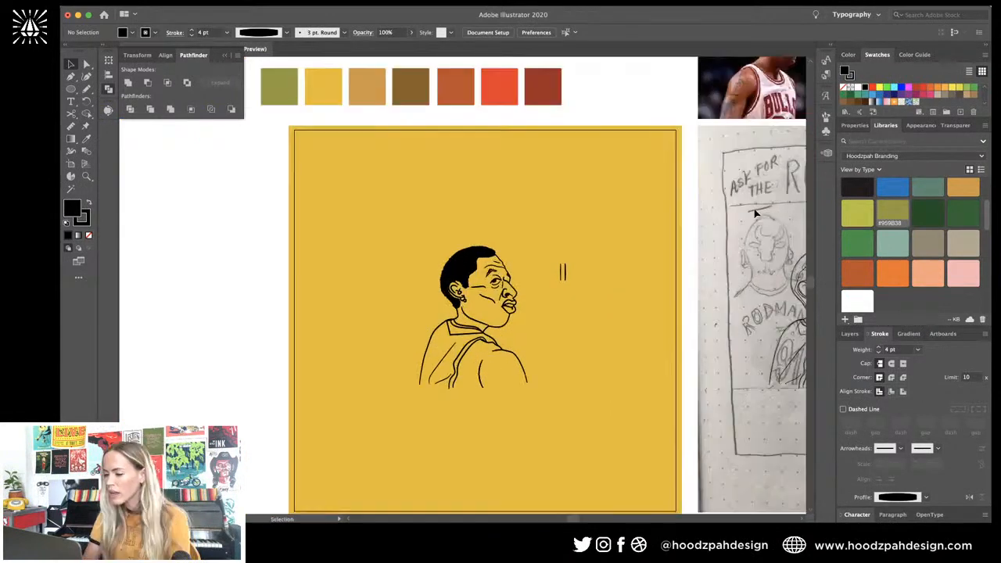
pyautogui.scroll(3, 756, 212)
pyautogui.hscroll(5, 756, 212)
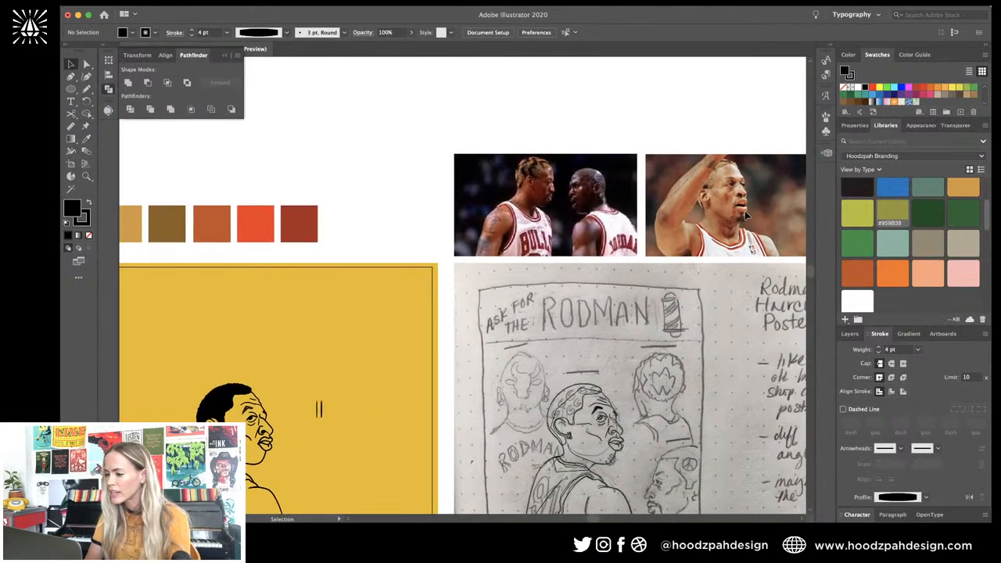
pyautogui.scroll(-1, 493, 295)
pyautogui.hscroll(-2, 493, 296)
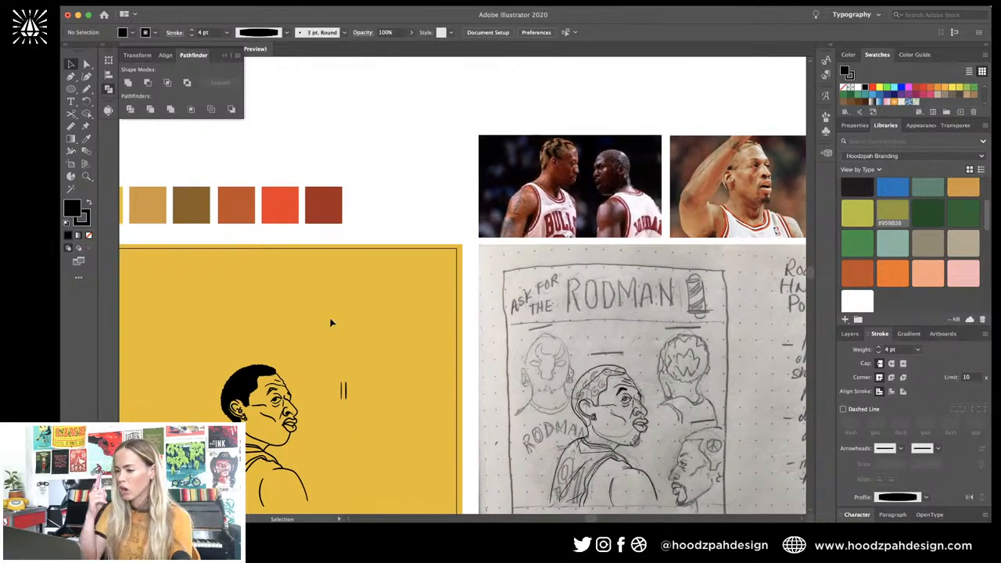
# Step: Isolate the hair shape and shift the anchor points of its front end slightly upward above the forehead
pyautogui.scroll(5, 330, 322)
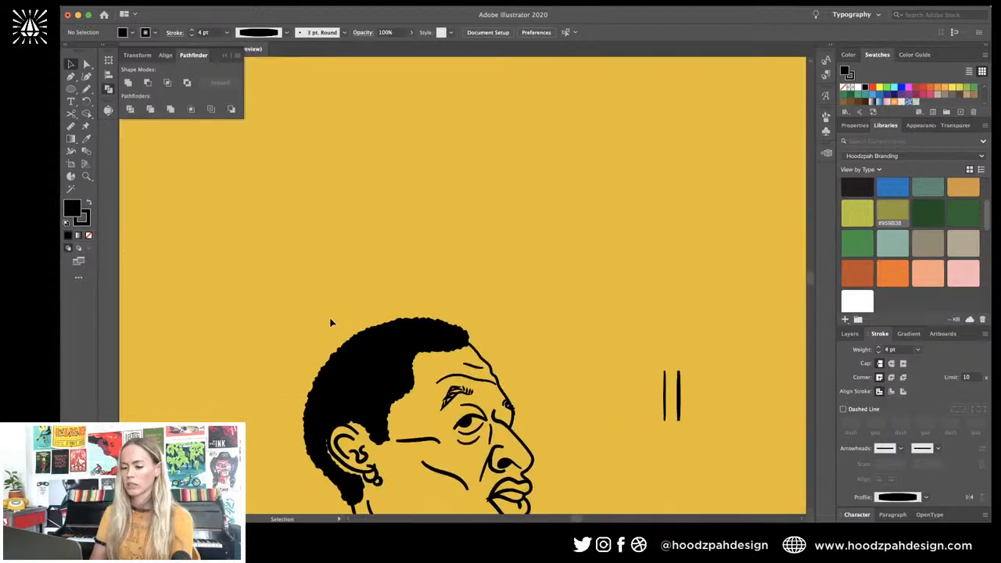
pyautogui.press('a')
pyautogui.click(442, 351)
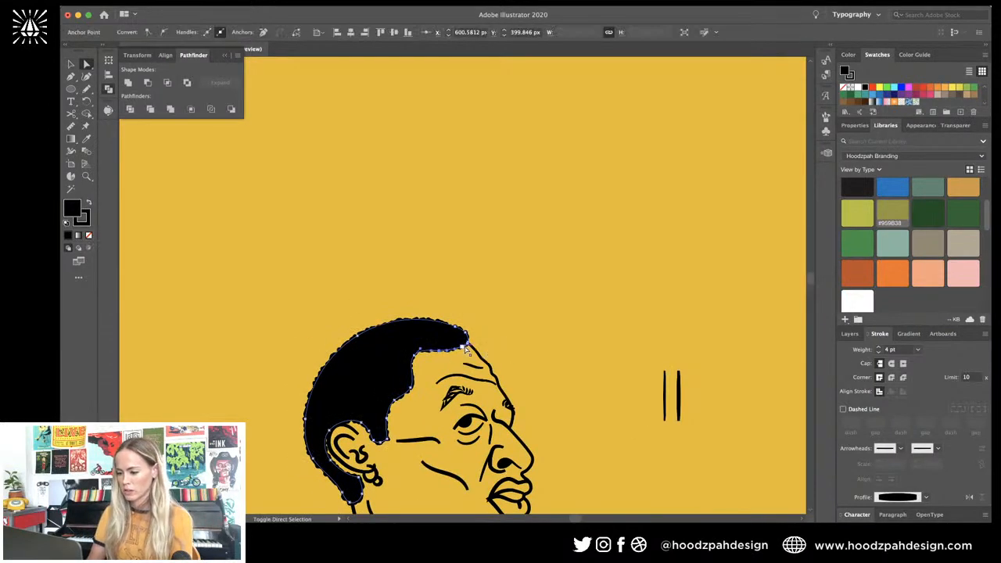
pyautogui.keyDown('shift'); pyautogui.click(470, 350); pyautogui.keyUp('shift')
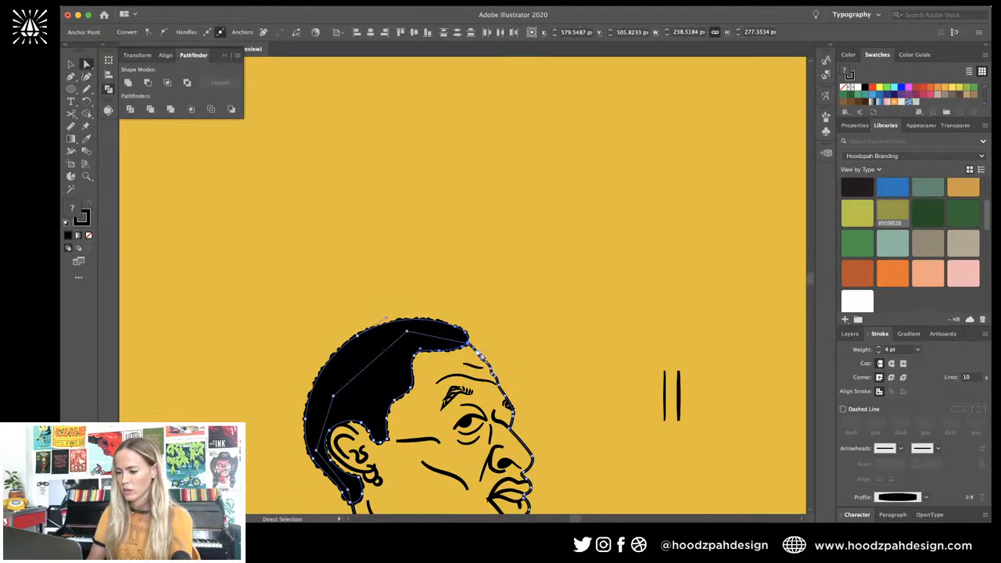
pyautogui.press('v')
pyautogui.scroll(5, 591, 342)
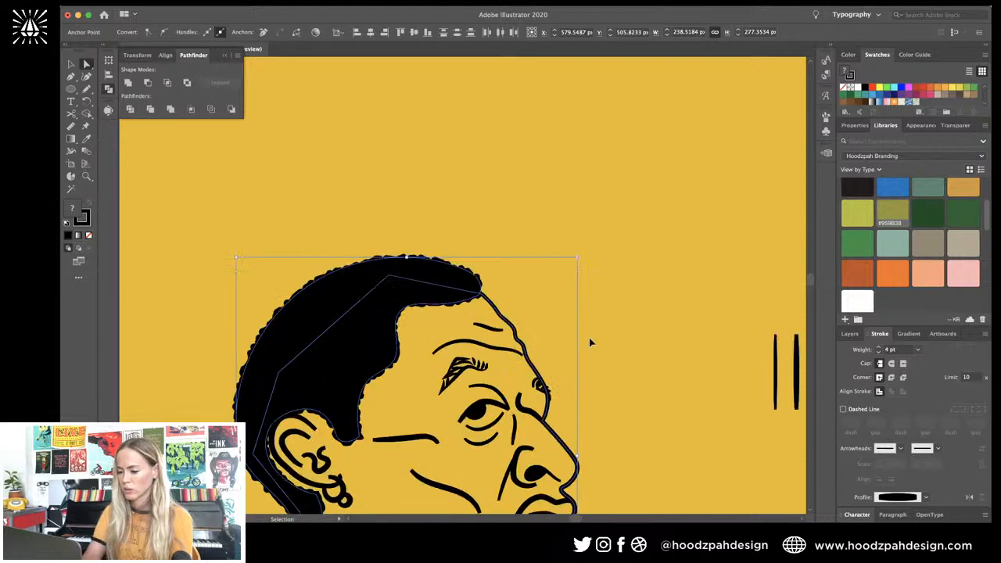
pyautogui.doubleClick(465, 275)
pyautogui.press('a')
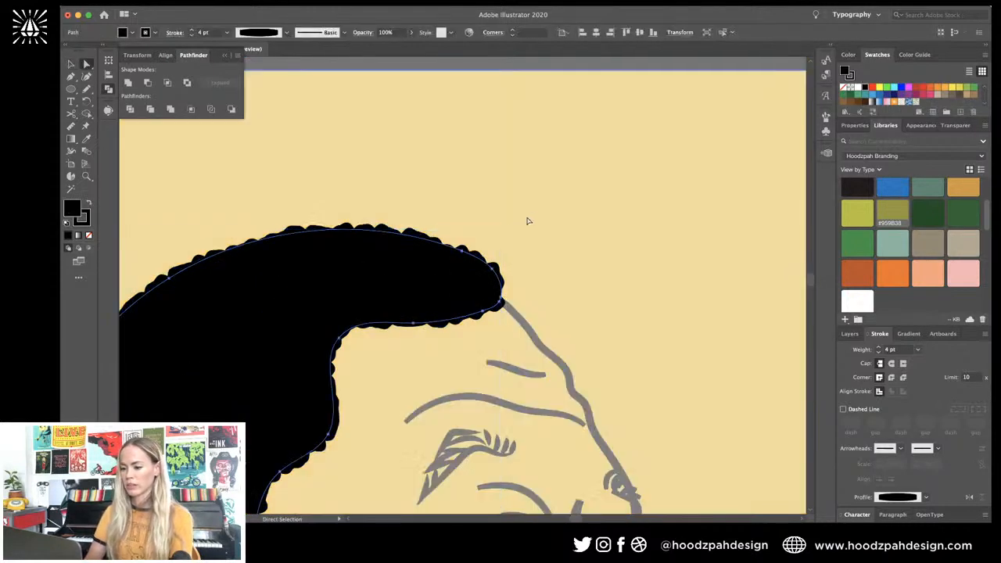
pyautogui.moveTo(527, 216); pyautogui.dragTo(402, 339)
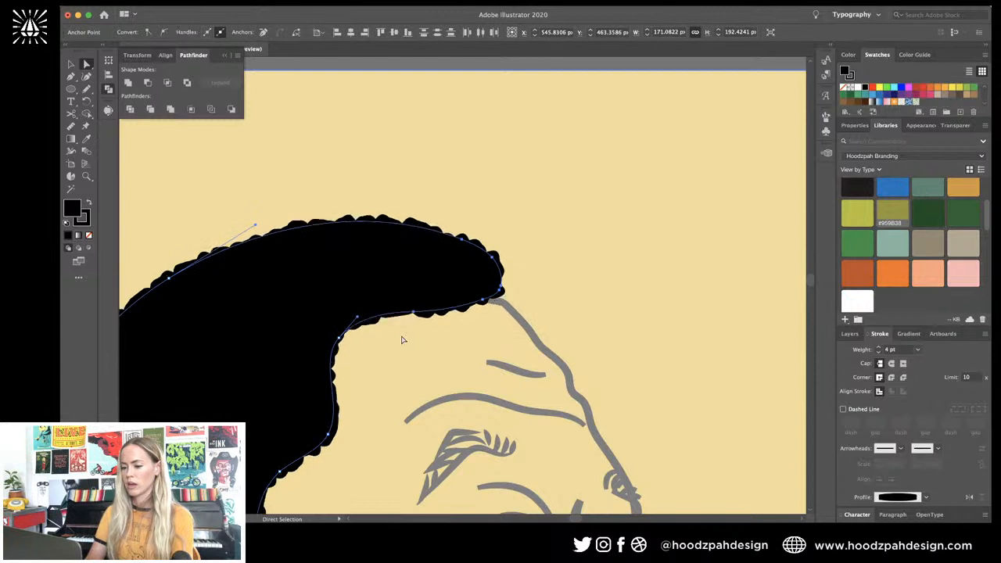
pyautogui.click(587, 286)
# Step: Try reshaping the top of the forehead outline by adjusting its top anchor's direction handle and deleting the anchor point
pyautogui.doubleClick(515, 305)
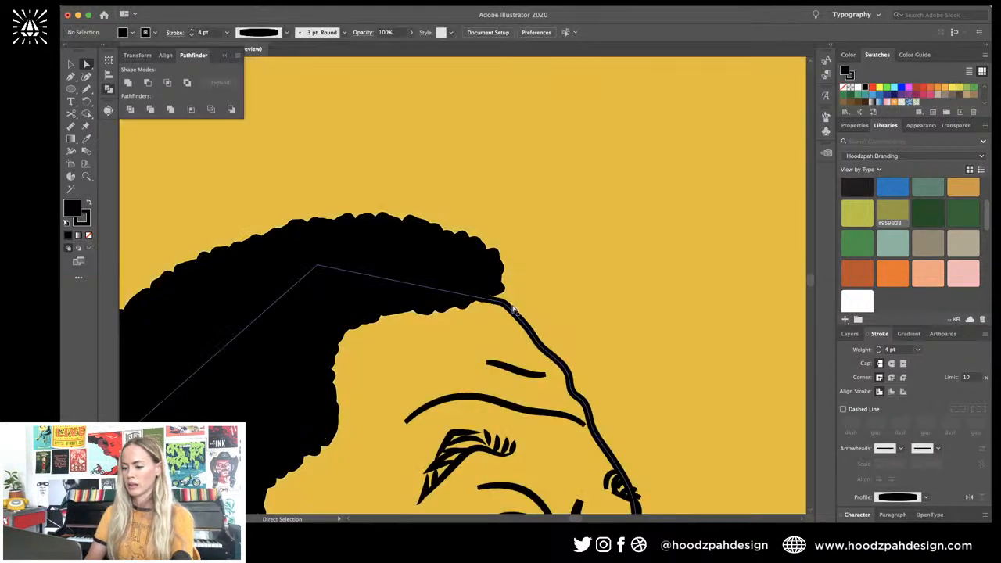
pyautogui.click(503, 303)
pyautogui.moveTo(503, 303); pyautogui.dragTo(482, 281)
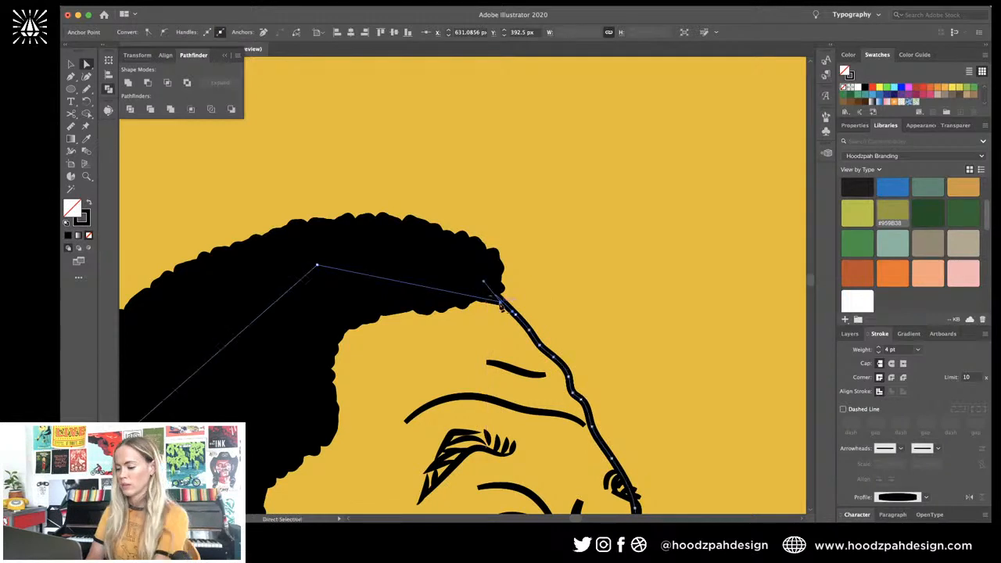
pyautogui.press('-')
pyautogui.click(501, 302)
pyautogui.press('super+z')
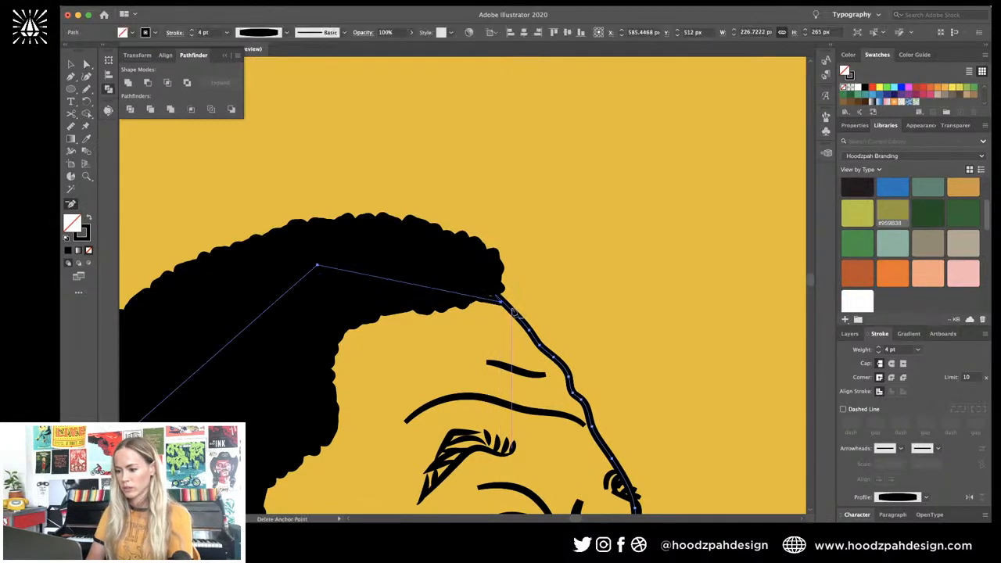
# Step: Move the forehead outline's top anchor point up into the front of the hair, to about X 630 px, Y 382 px
pyautogui.press('a')
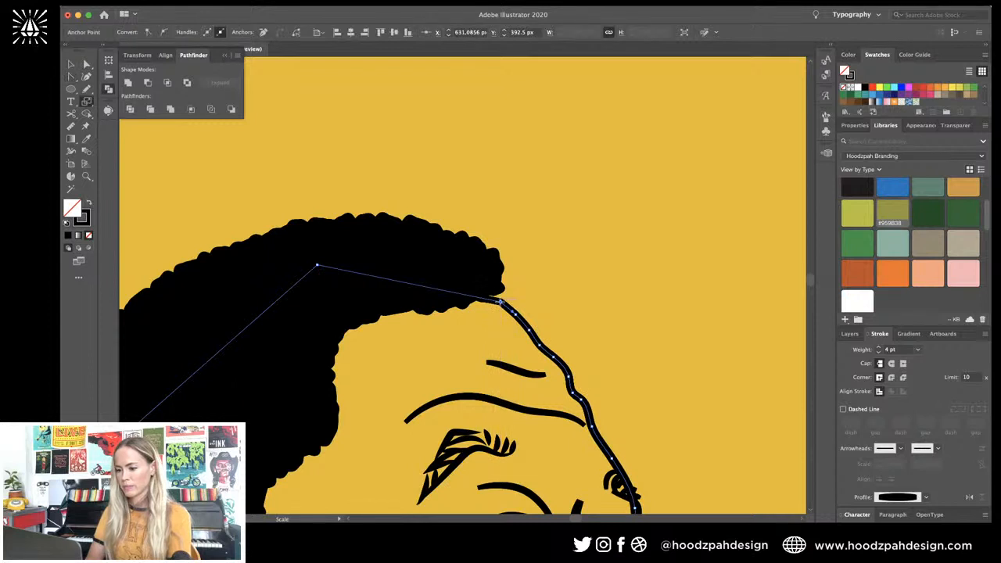
pyautogui.click(502, 305)
pyautogui.moveTo(504, 308); pyautogui.dragTo(503, 276)
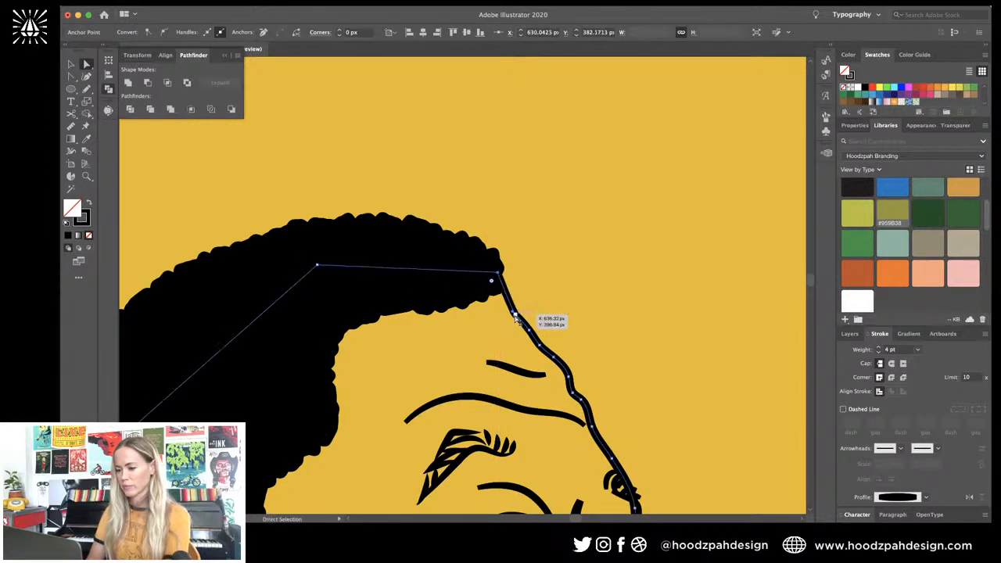
# Step: Adjust the forehead outline's top anchor point so the line runs directly out of the hair's front edge
pyautogui.press('-')
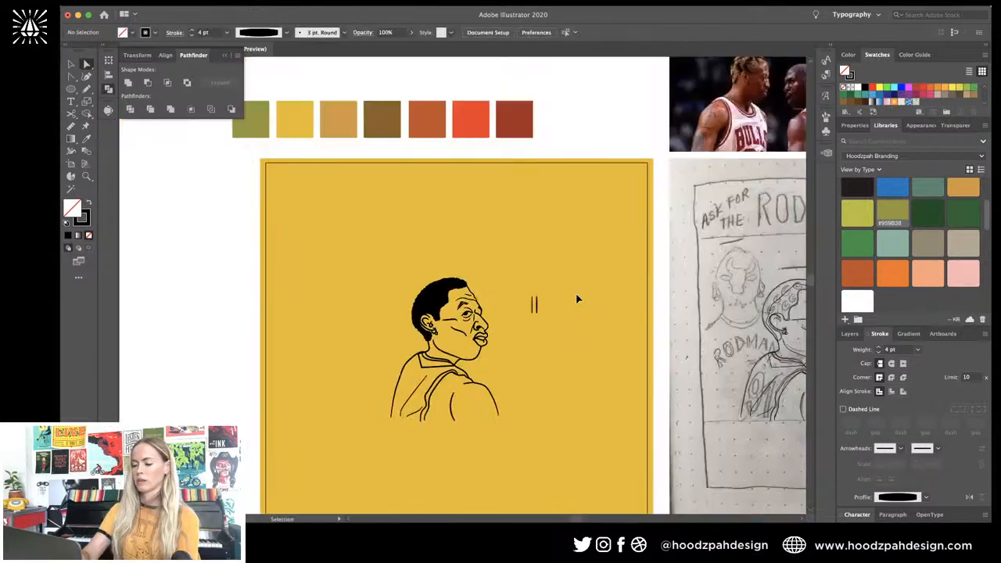
pyautogui.press('super+equal')
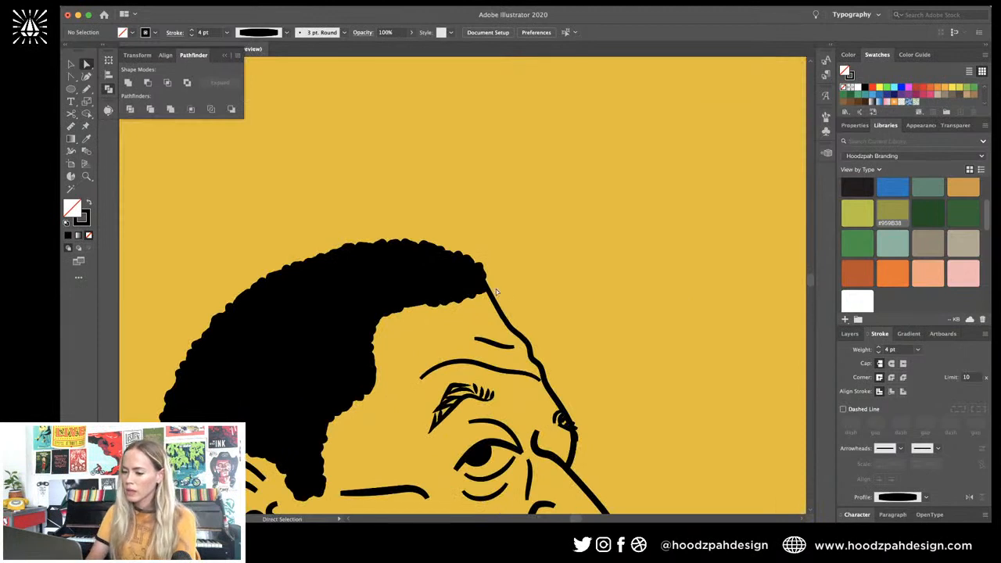
pyautogui.moveTo(479, 278)
pyautogui.mouseDown()
pyautogui.moveTo(469, 278)
pyautogui.moveTo(486, 289)
pyautogui.mouseUp()
pyautogui.hotkey('shift', 'c')
pyautogui.press('a')
pyautogui.click(516, 269)
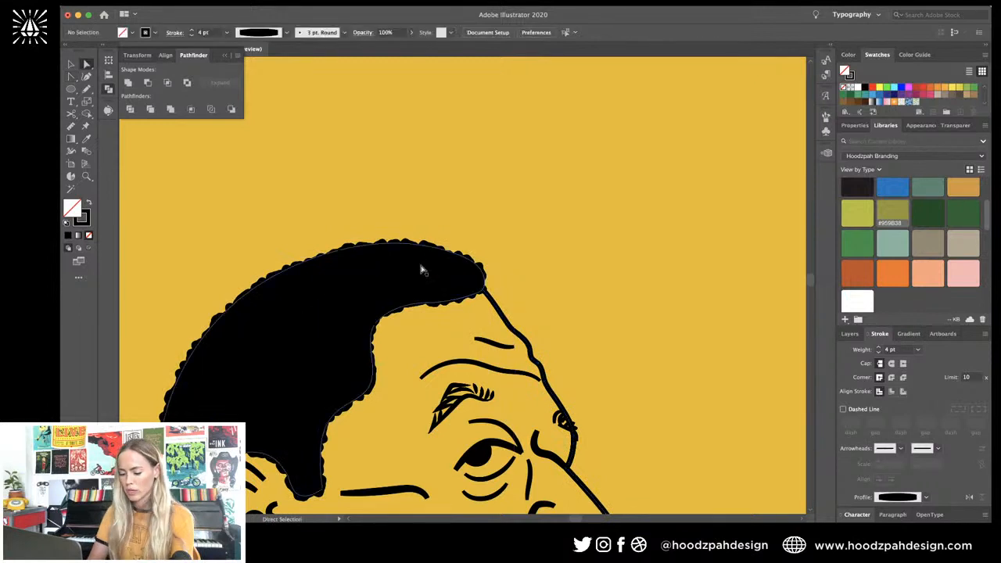
# Step: Isolate the hair shape and move the anchor point on its upper back edge slightly up and outward
pyautogui.doubleClick(421, 270)
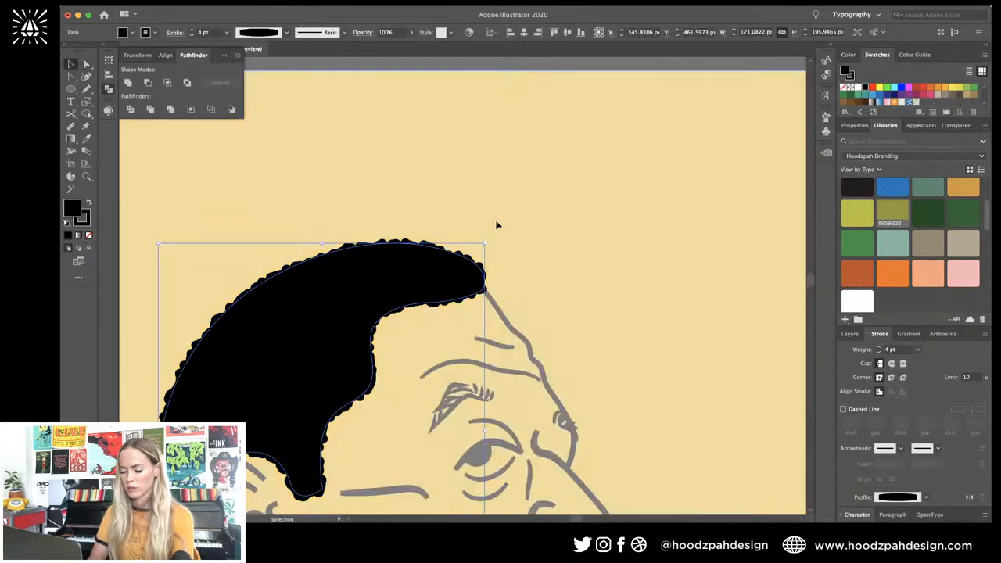
pyautogui.click(320, 371)
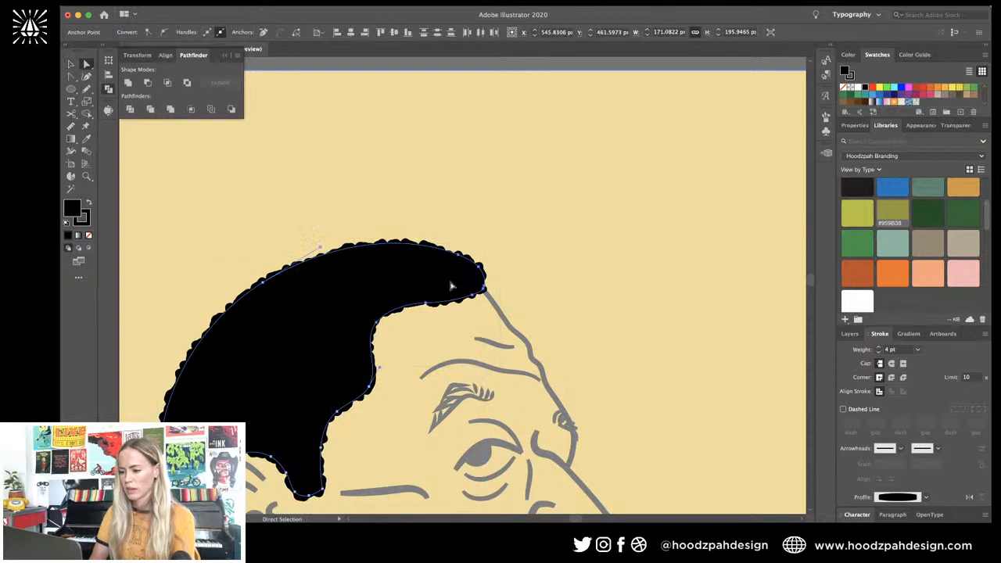
pyautogui.click(261, 284)
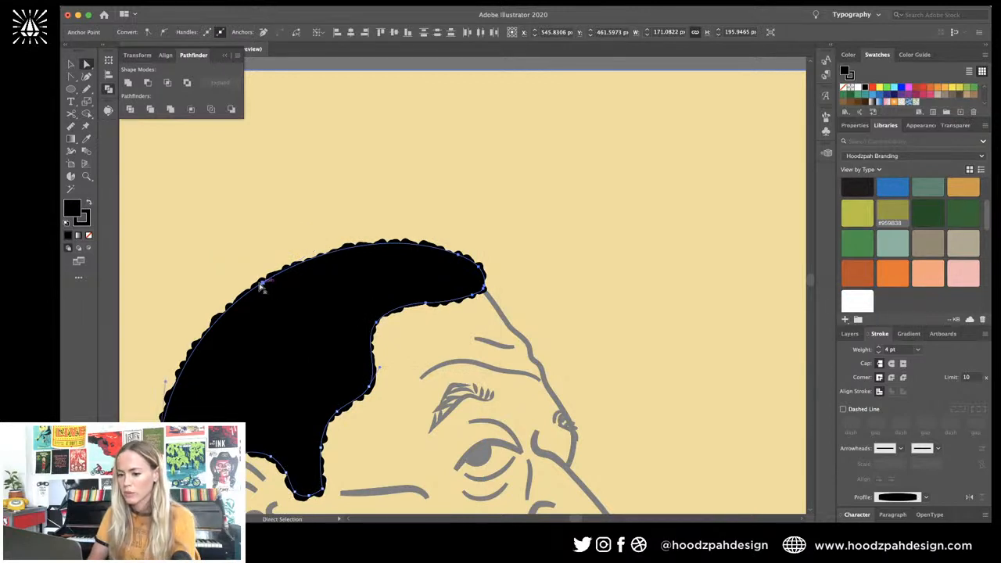
pyautogui.moveTo(261, 283); pyautogui.dragTo(257, 274)
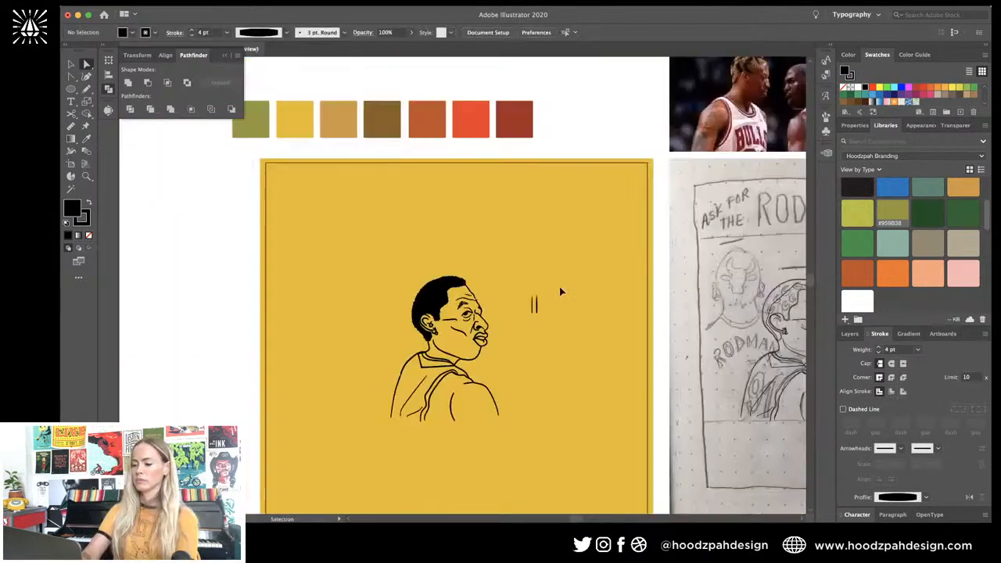
# Step: Compare the reshaped hair with the poster sketch and the reference photos
pyautogui.hotkey('ctrl', '-')
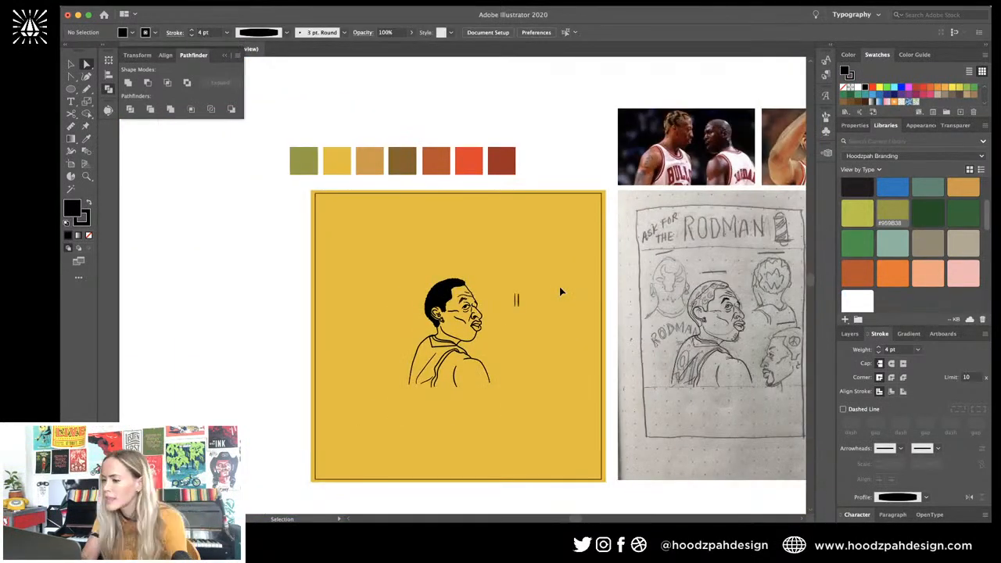
pyautogui.hscroll(3, 559, 287)
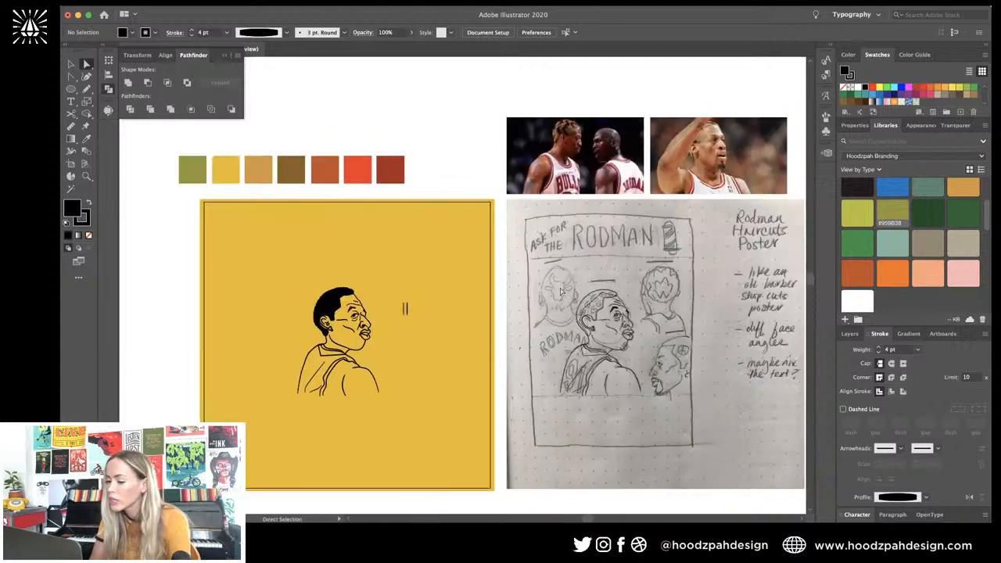
pyautogui.press('super+plus')
pyautogui.press('super+plus')
pyautogui.press('super+plus')
pyautogui.press('super+plus')
pyautogui.press('super+plus')
pyautogui.hscroll(-10, 521, 277)
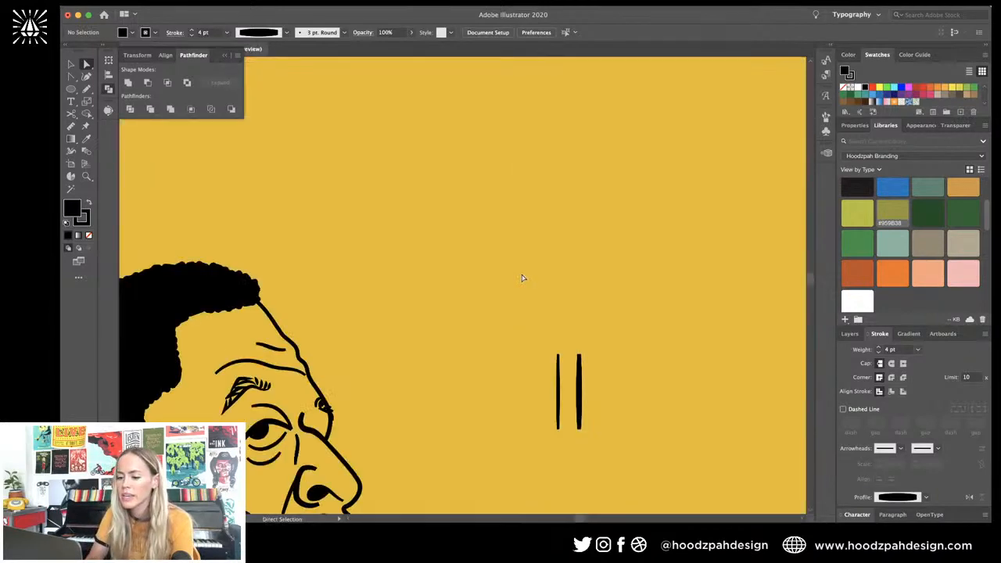
# Step: Redraw the front tip of the hair shape with the Pencil tool so it extends over the top of the forehead outline
pyautogui.click(263, 303)
pyautogui.press('super+plus')
pyautogui.press('super+plus')
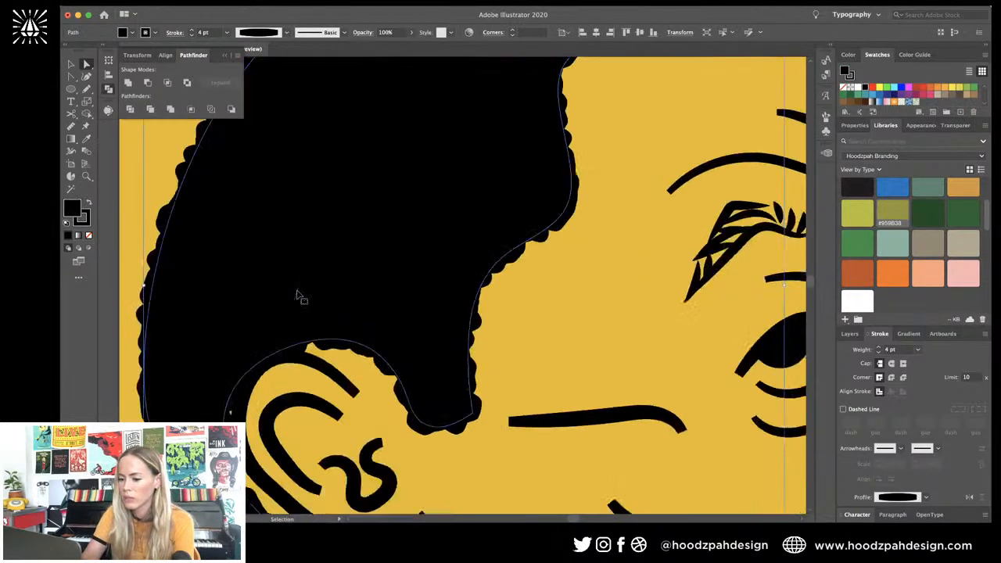
pyautogui.scroll(2, 297, 295)
pyautogui.press('n')
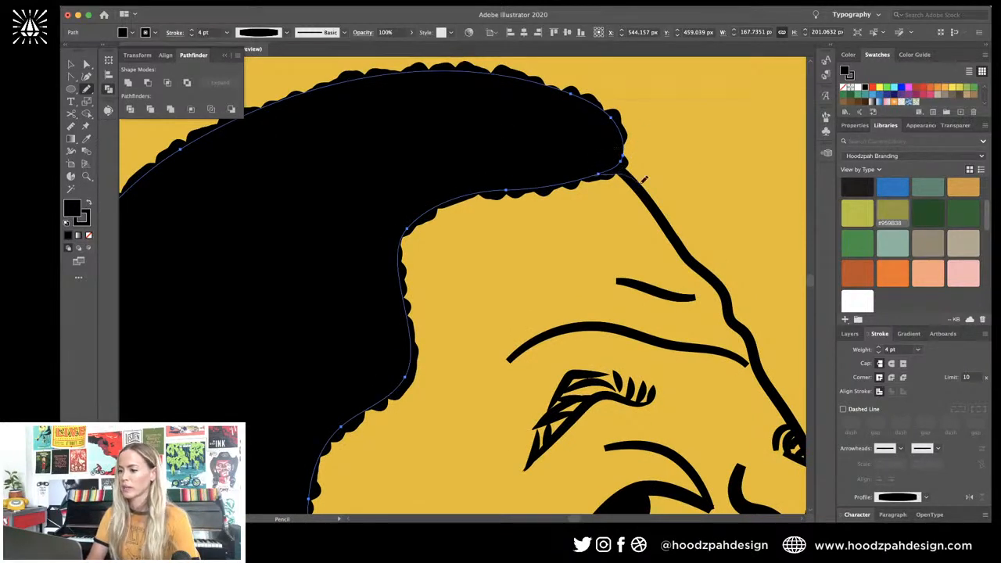
pyautogui.moveTo(641, 184); pyautogui.dragTo(623, 143)
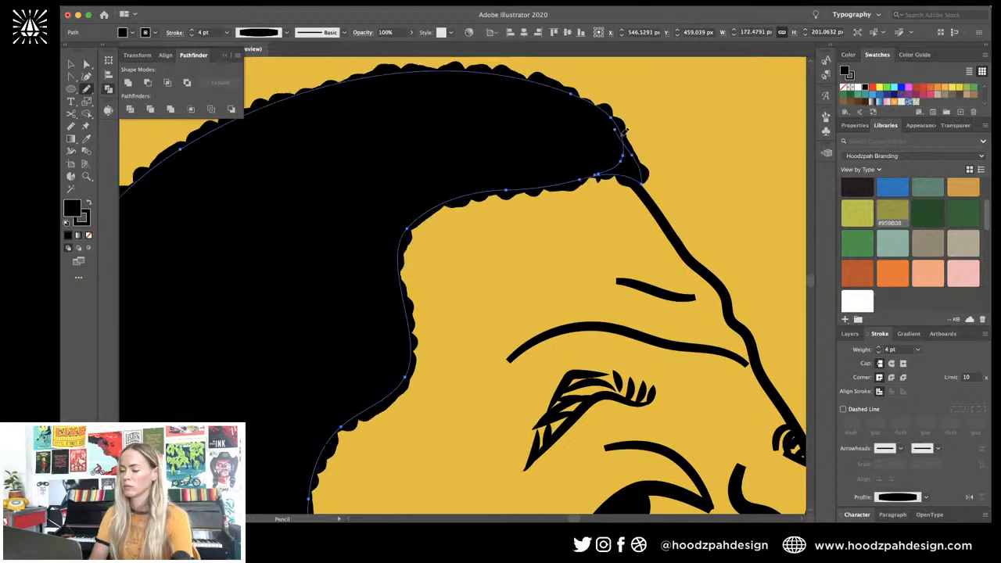
pyautogui.press('super+z')
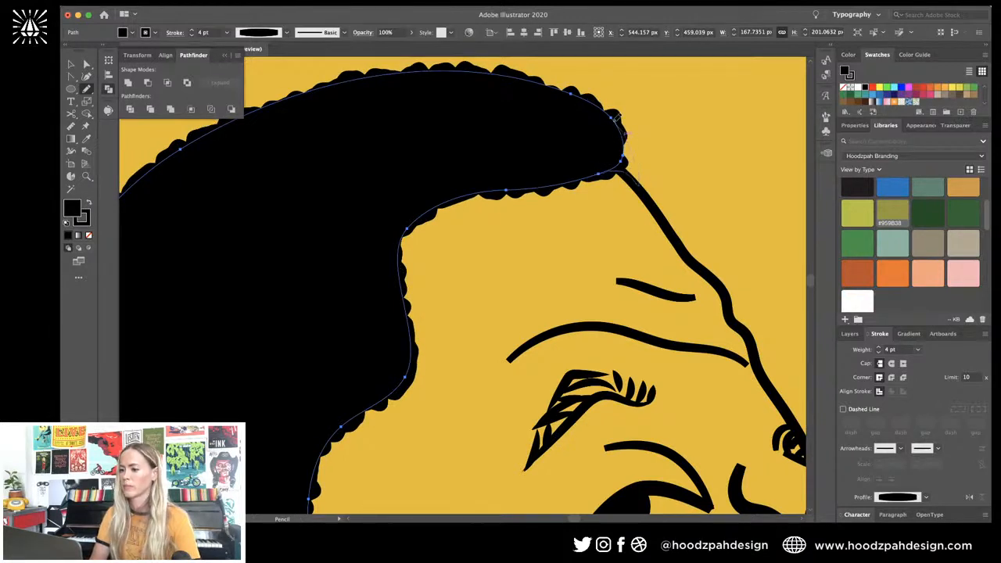
pyautogui.press('super+1')
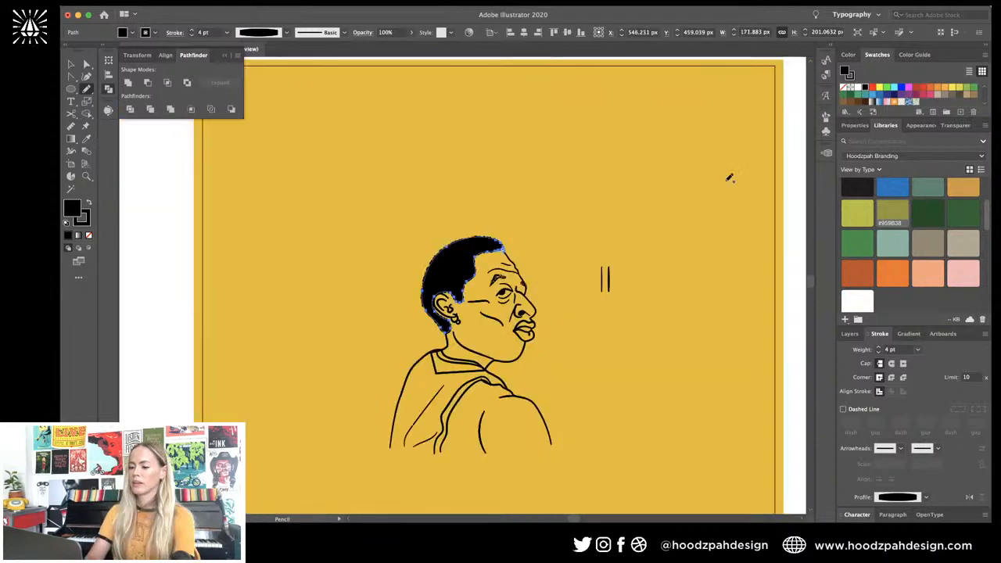
pyautogui.press('v')
pyautogui.click(644, 178)
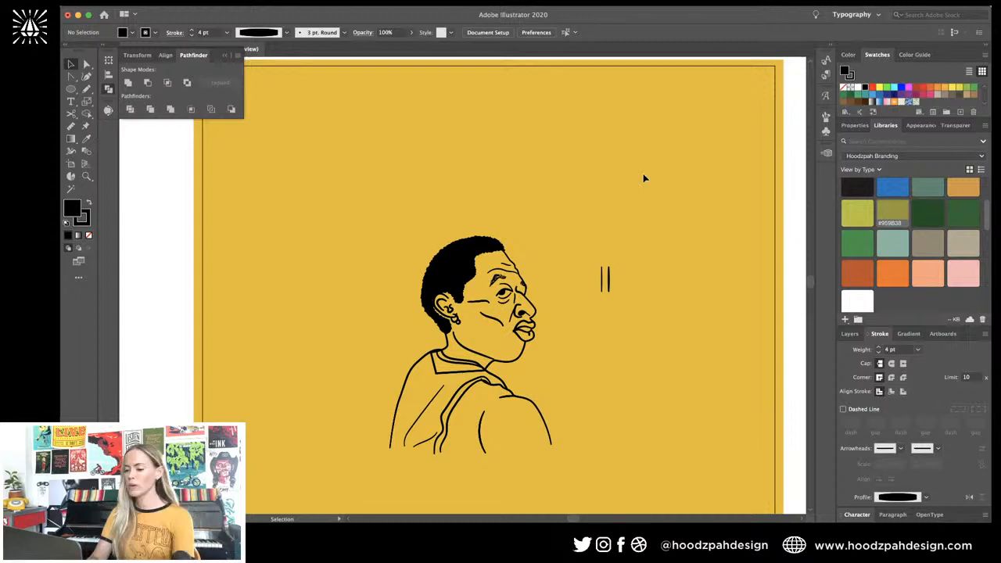
# Step: Select the shoulder outline and join its two open ends to close it with a straight line along the base
pyautogui.press('super+equal')
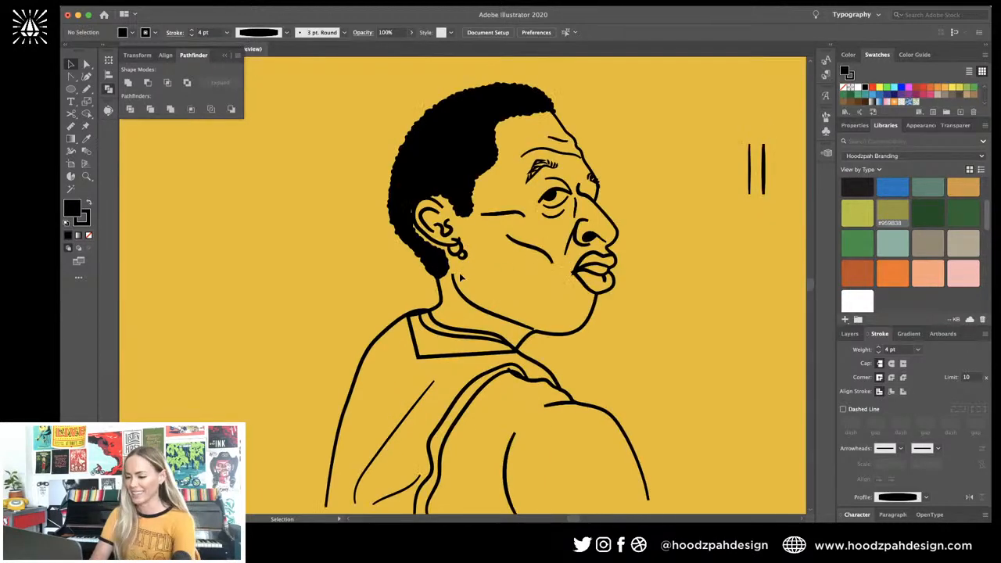
pyautogui.click(417, 347)
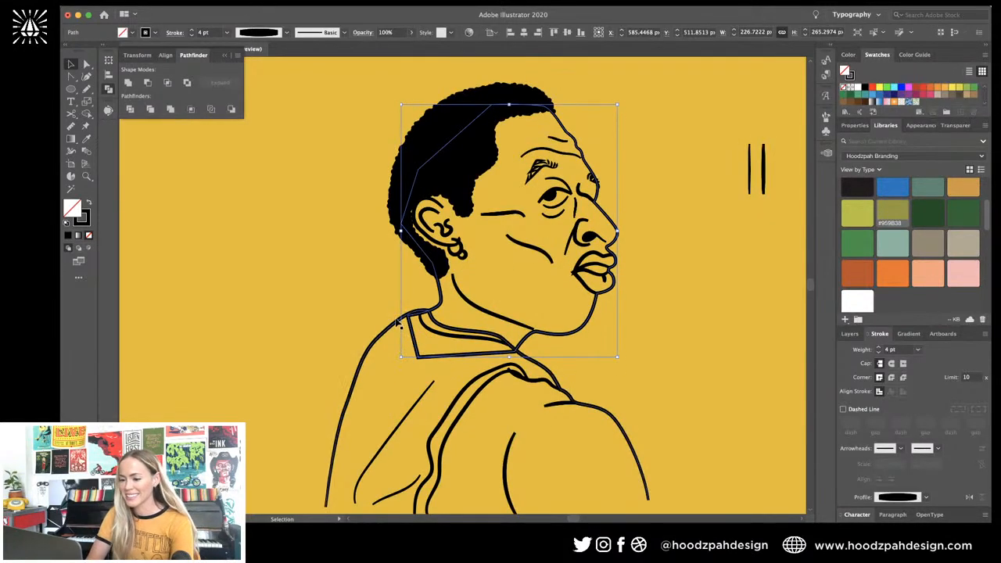
pyautogui.click(398, 325)
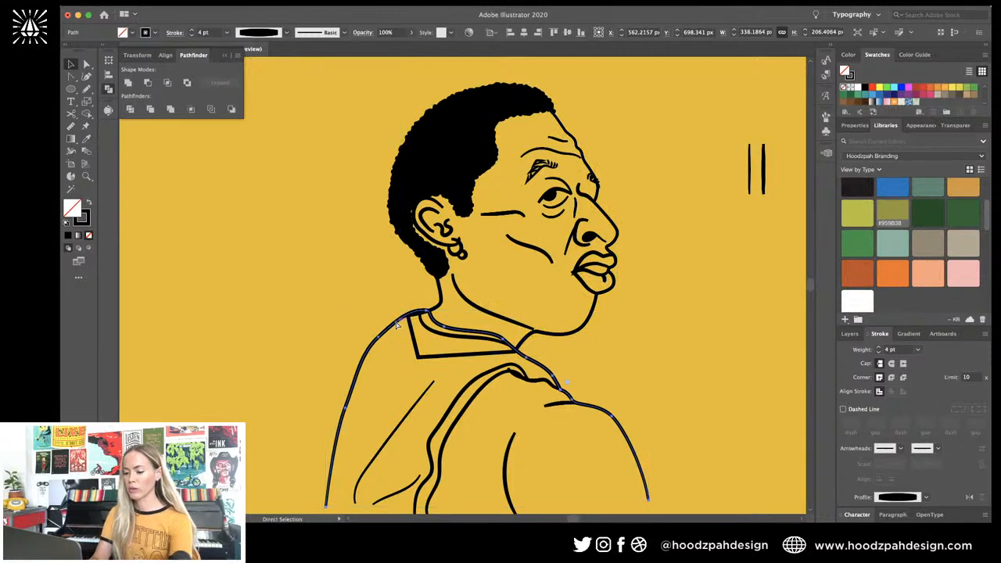
pyautogui.press('super+minus')
pyautogui.press('super+equal')
pyautogui.press('v')
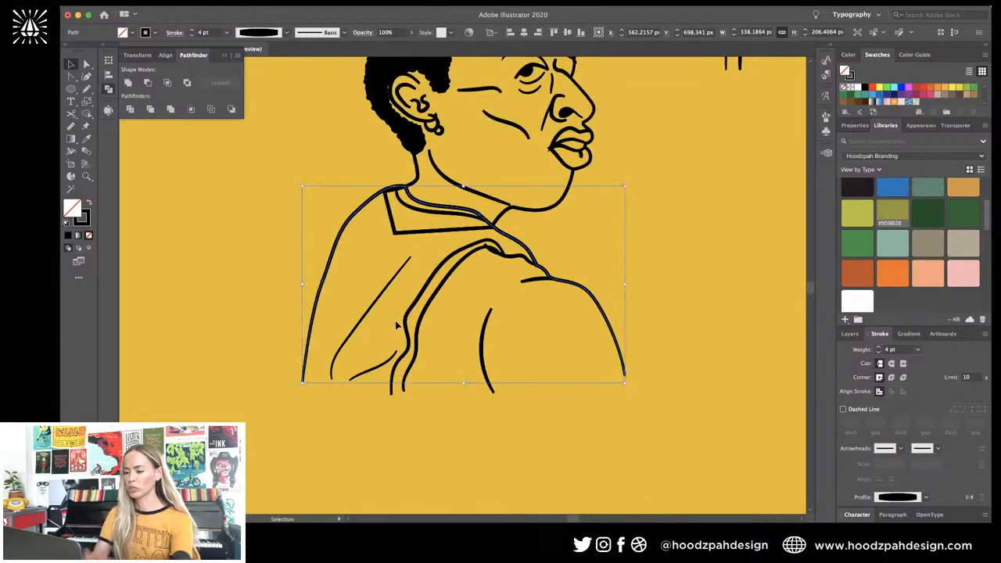
pyautogui.press('a')
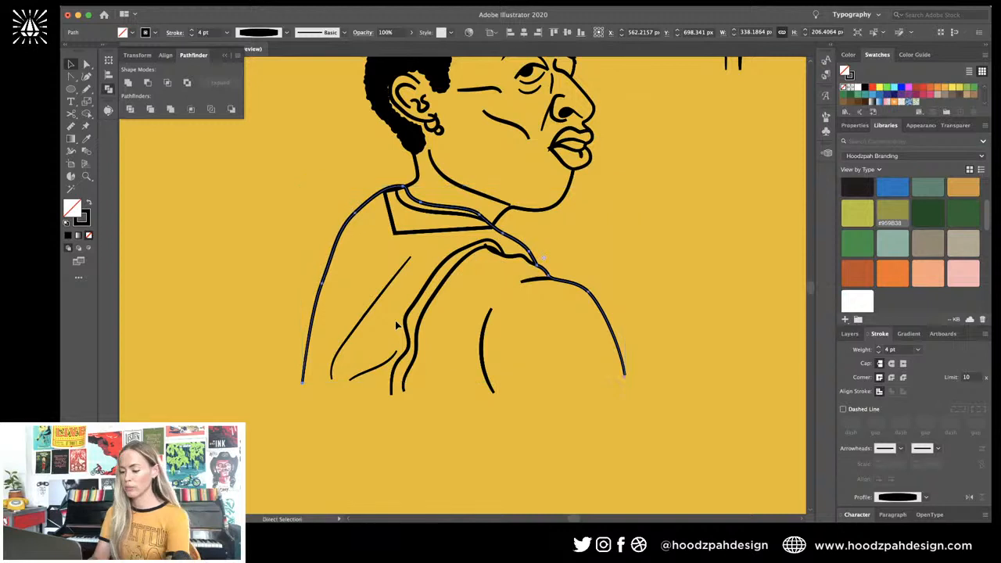
pyautogui.press('v')
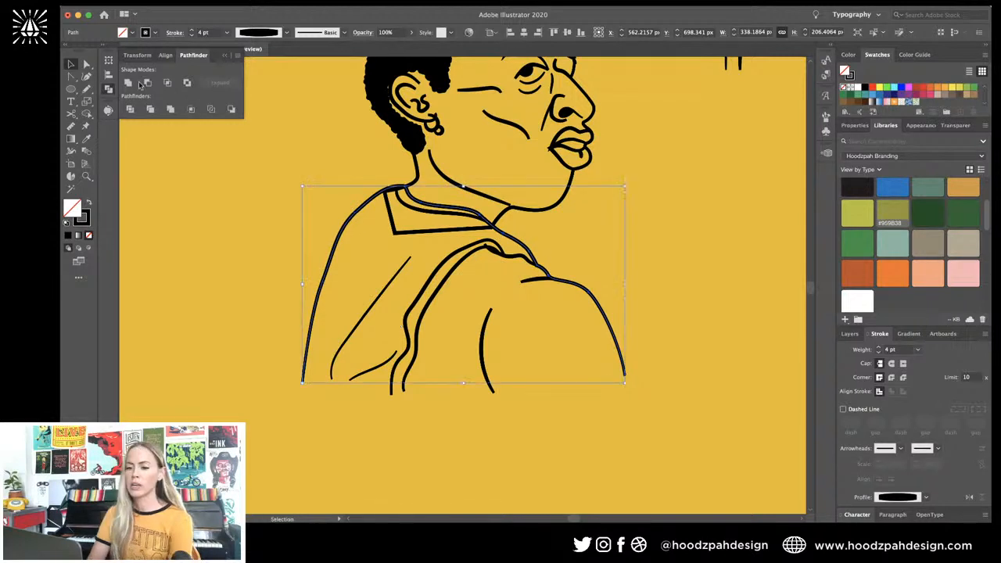
pyautogui.press('super+j')
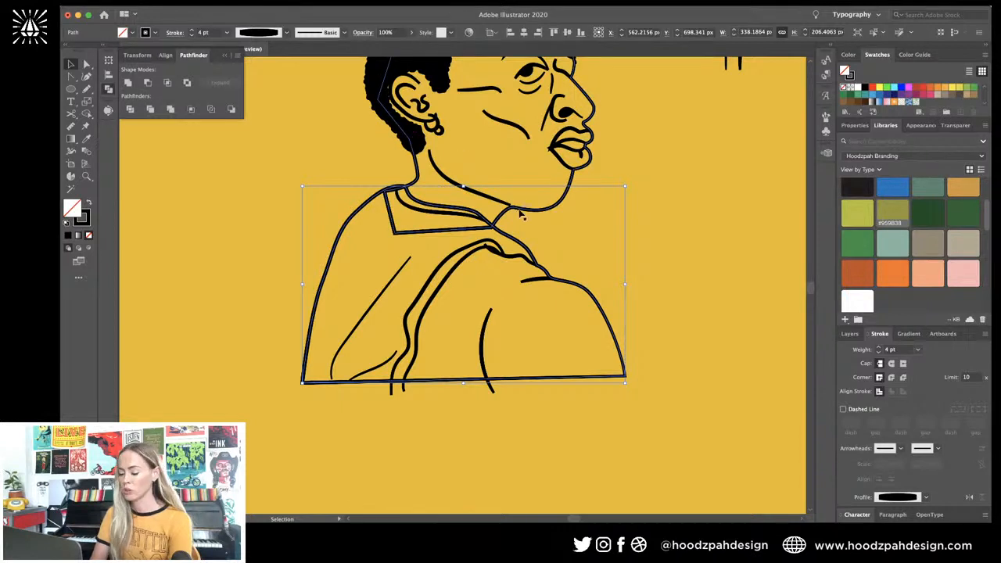
# Step: Subtract the closed shoulder shape from the head outline using Minus Front to remove the neck lines crossing the jersey
pyautogui.click(149, 84)
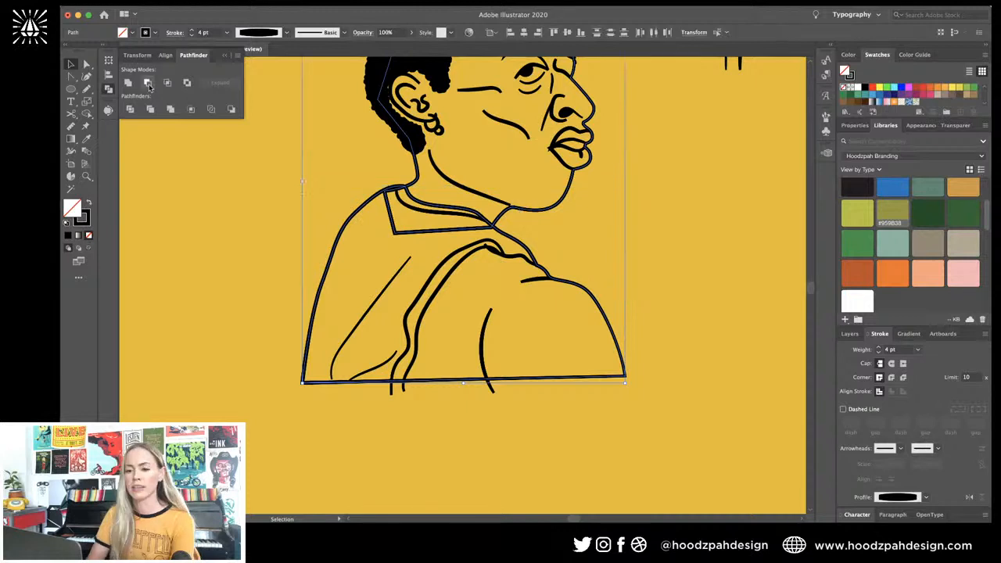
pyautogui.click(149, 84)
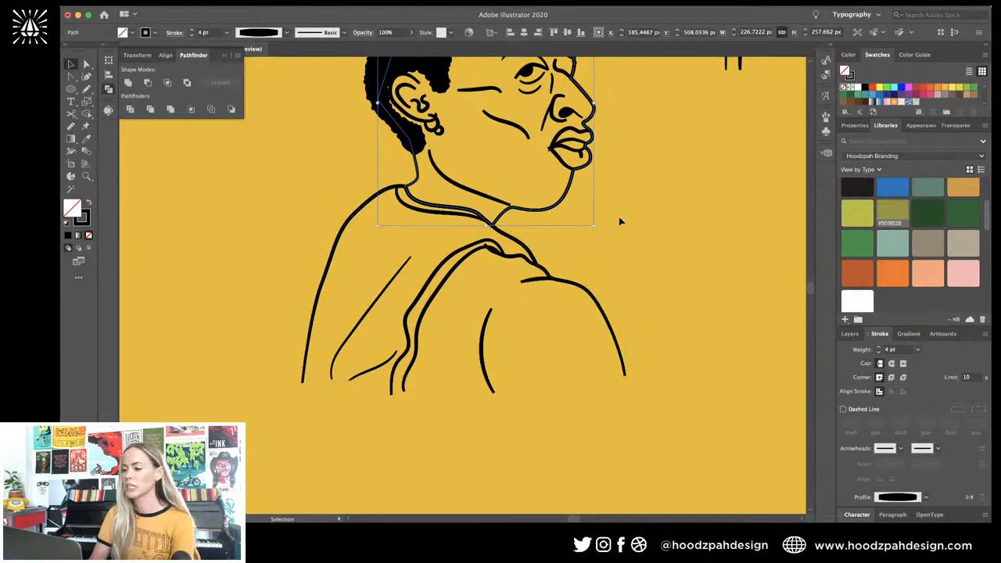
pyautogui.click(620, 222)
pyautogui.press('super+minus')
pyautogui.press('super+minus')
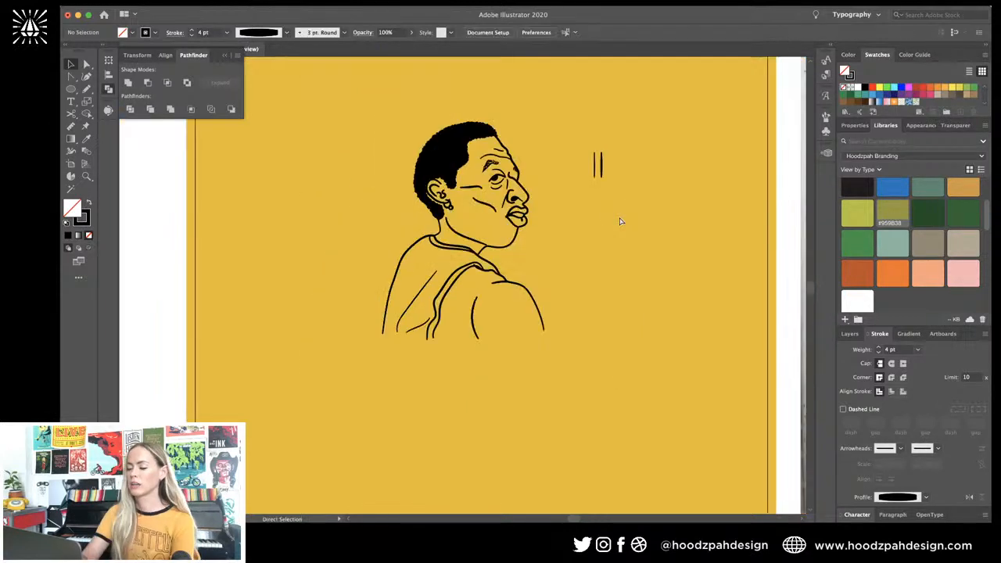
# Step: Draw a row of short 4 pt pencil strokes between the nose and upper lip to start the mustache
pyautogui.press('super+equal')
pyautogui.press('super+equal')
pyautogui.press('super+equal')
pyautogui.press('super+equal')
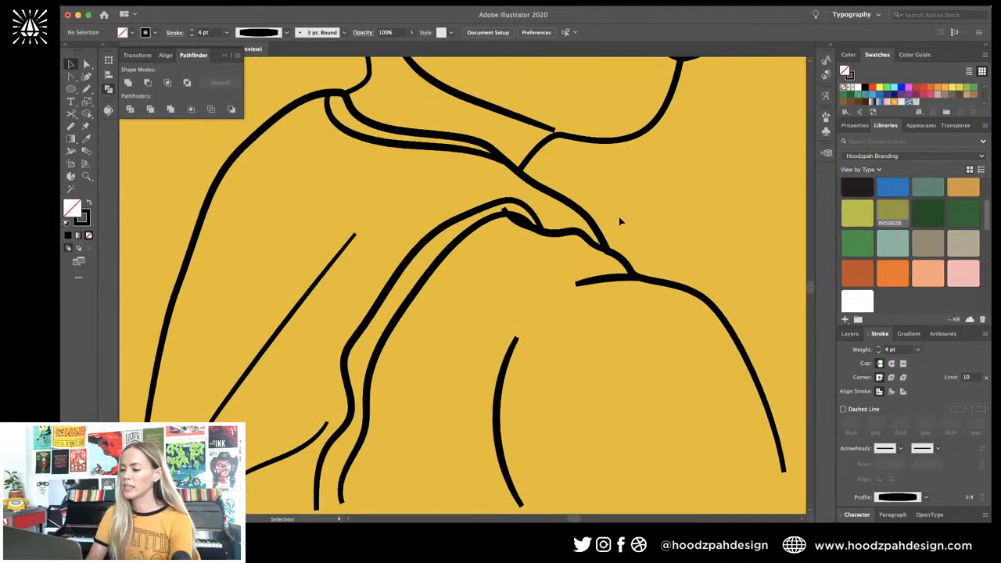
pyautogui.scroll(5, 620, 221)
pyautogui.hscroll(2, 619, 221)
pyautogui.press('n')
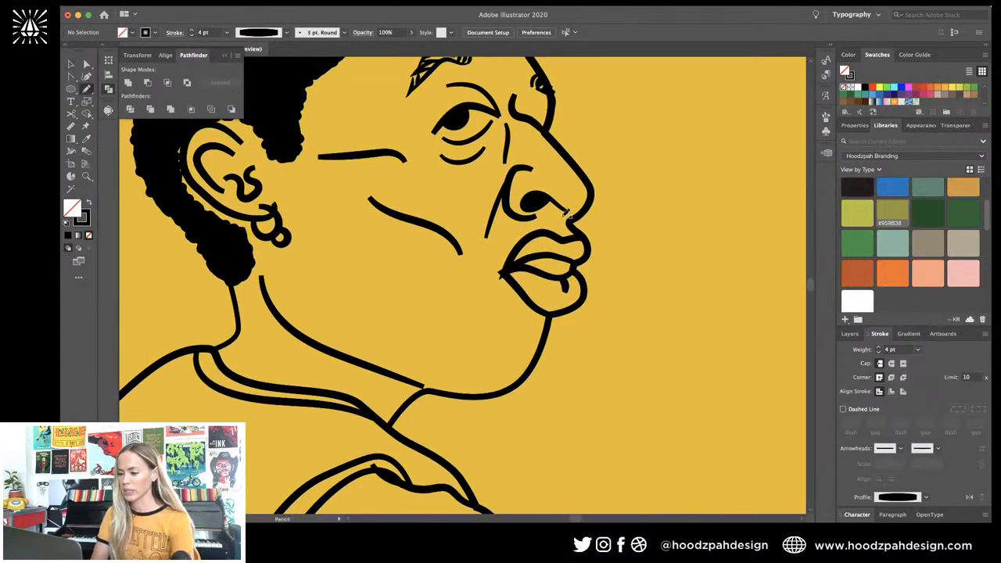
pyautogui.moveTo(543, 219)
pyautogui.mouseDown()
pyautogui.moveTo(560, 228)
pyautogui.moveTo(524, 231)
pyautogui.mouseUp()
pyautogui.rightClick(516, 231)
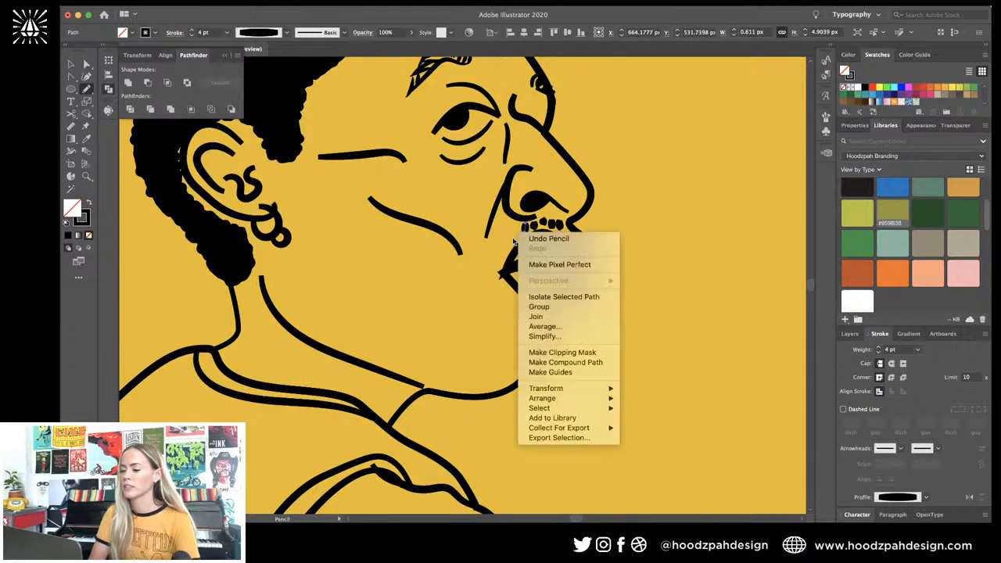
pyautogui.click(514, 241)
# Step: Continue the mustache with short pencil strokes curving down from below the nostril toward the corner of the mouth
pyautogui.press('super+equal')
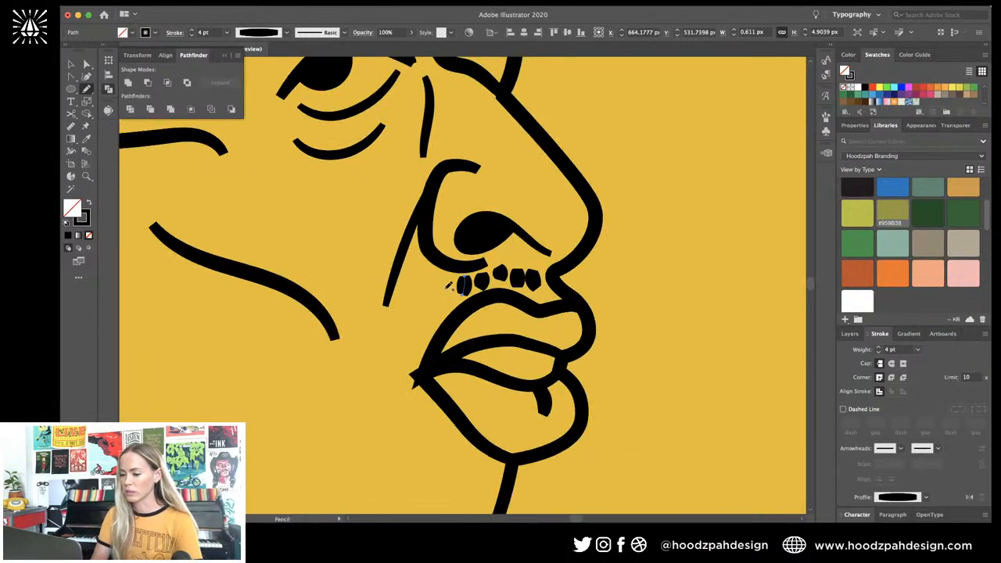
pyautogui.moveTo(447, 287)
pyautogui.mouseDown()
pyautogui.moveTo(446, 307)
pyautogui.moveTo(409, 330)
pyautogui.mouseUp()
pyautogui.moveTo(397, 333)
pyautogui.mouseDown()
pyautogui.moveTo(393, 356)
pyautogui.moveTo(379, 355)
pyautogui.mouseUp()
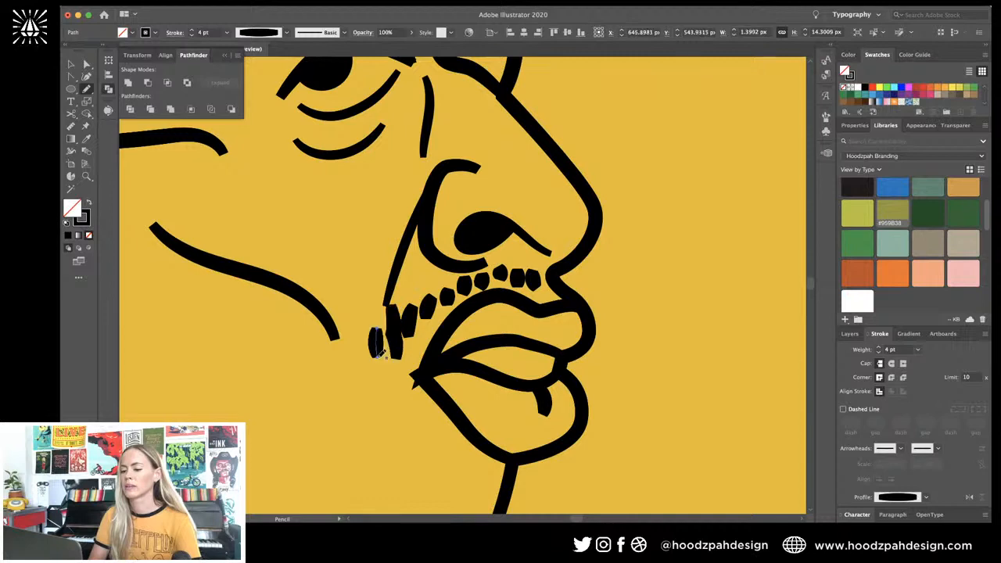
pyautogui.press('super+minus')
pyautogui.press('super+minus')
pyautogui.press('super+minus')
pyautogui.press('super+minus')
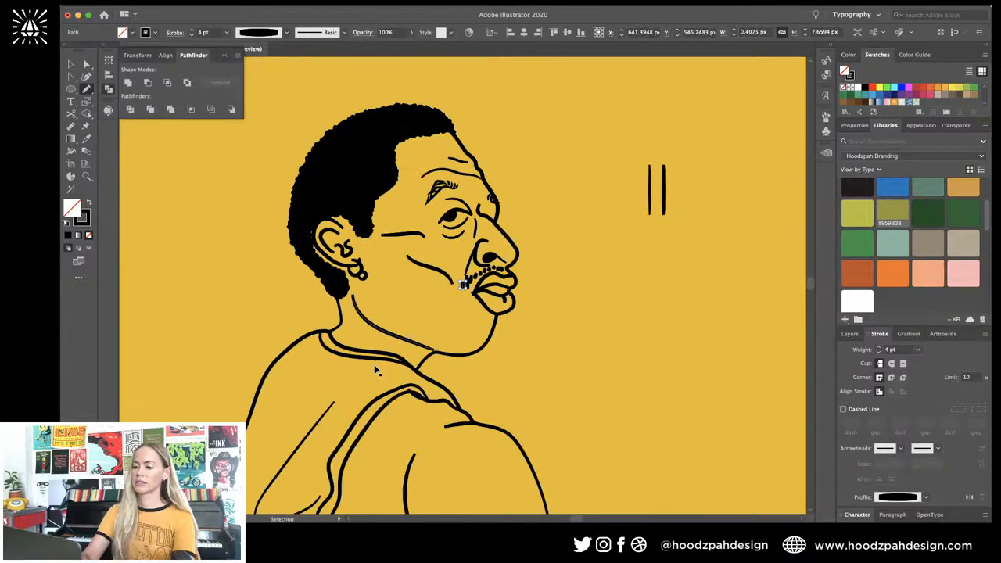
pyautogui.press('super+equal')
pyautogui.press('super+equal')
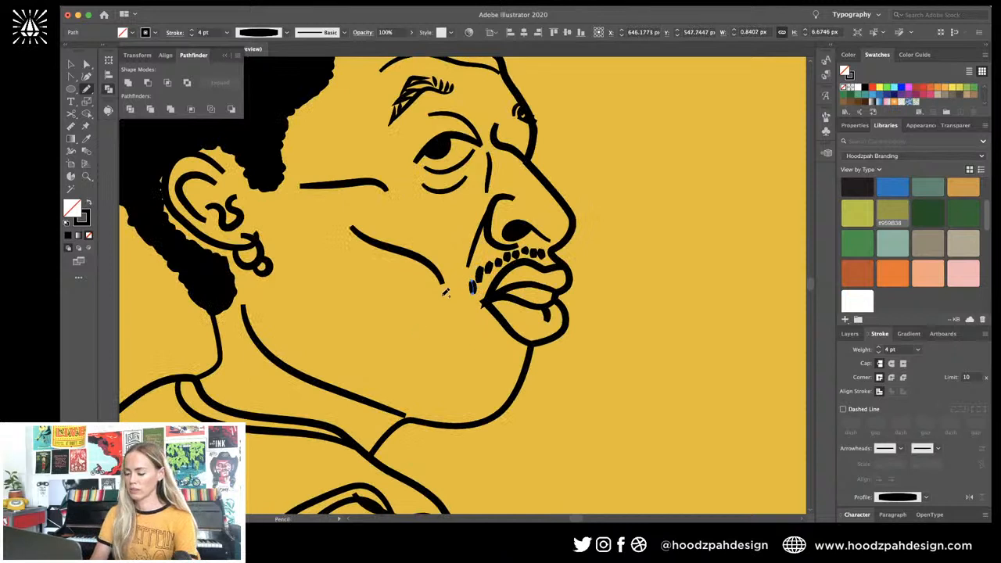
# Step: Compare the portrait's new mustache with the poster sketch and the reference photos
pyautogui.press('super+minus')
pyautogui.press('super+minus')
pyautogui.press('super+minus')
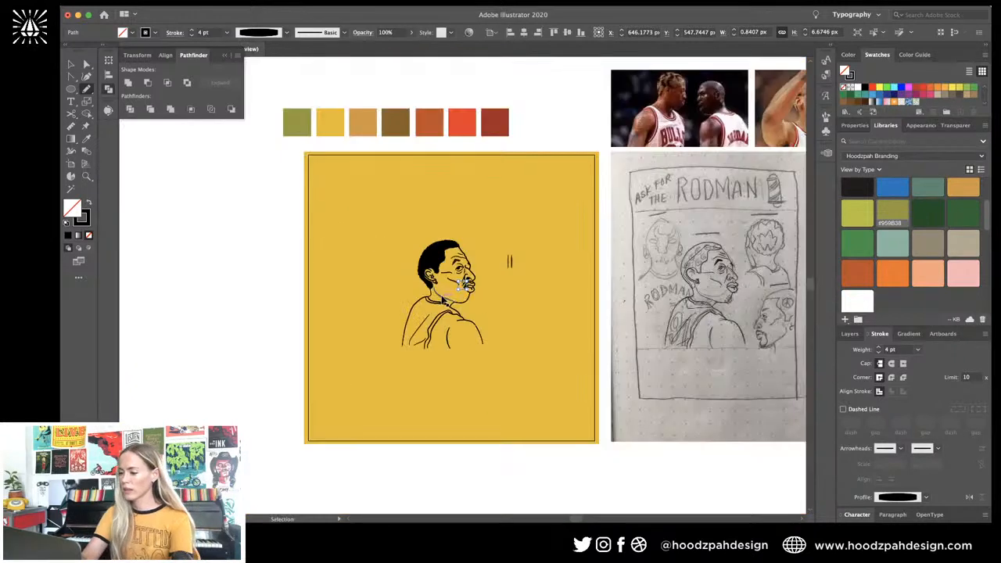
pyautogui.hscroll(3, 574, 218)
pyautogui.scroll(2, 573, 219)
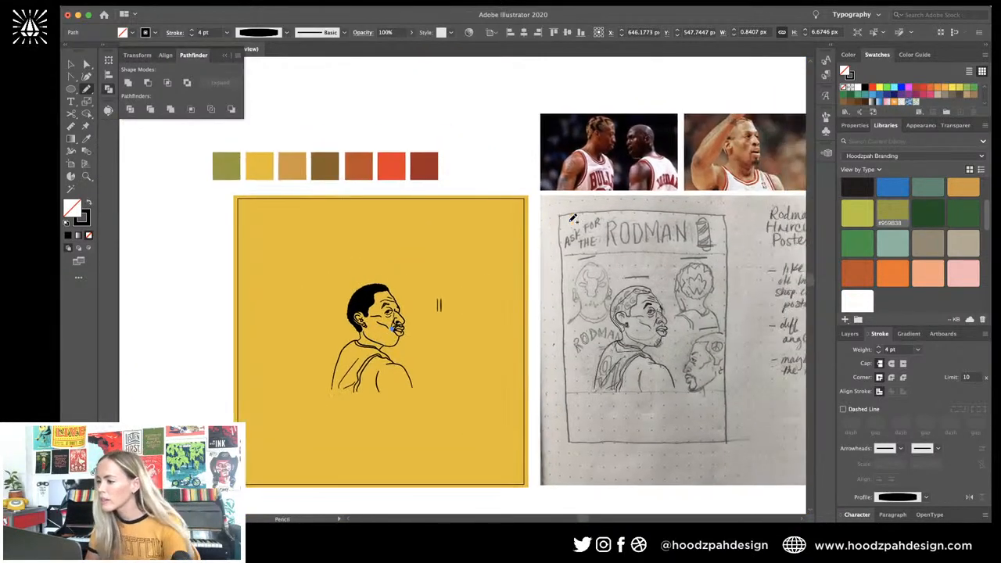
# Step: Reposition the mustache strokes beside the corner of the mouth so they follow the upper lip with even spacing
pyautogui.press('super')
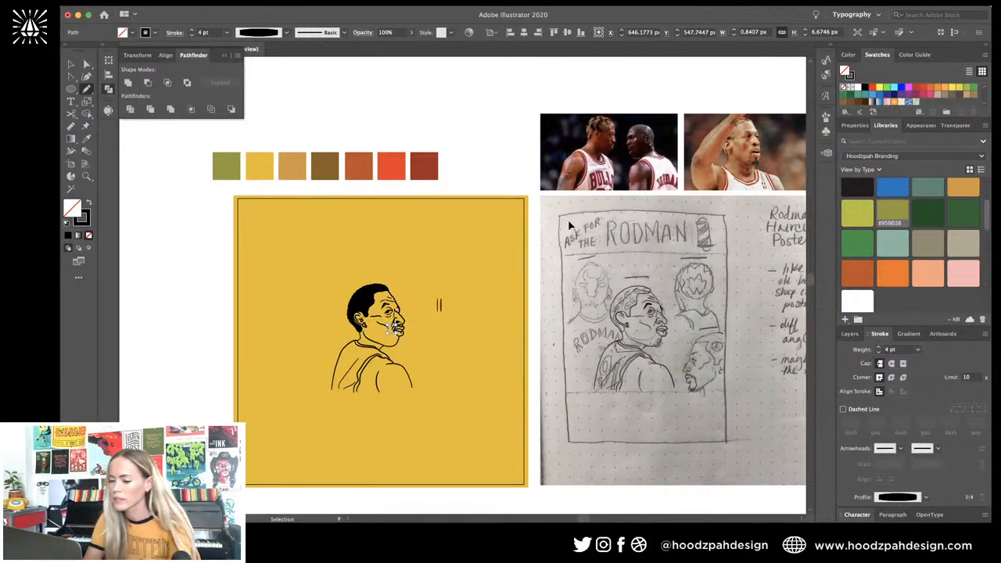
pyautogui.press('super+plus')
pyautogui.press('super+plus')
pyautogui.press('super+plus')
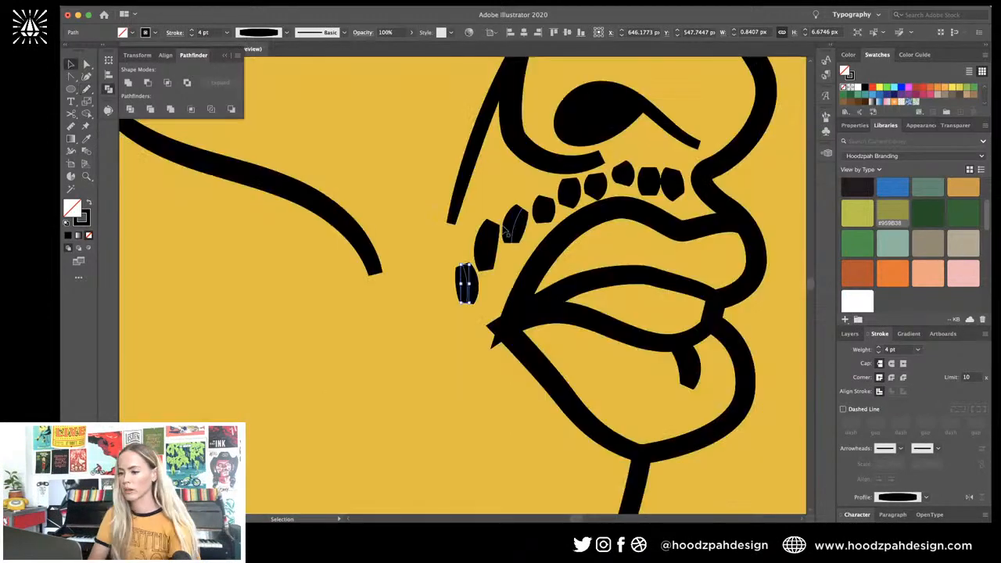
pyautogui.keyDown('shift'); pyautogui.click(504, 228); pyautogui.keyUp('shift')
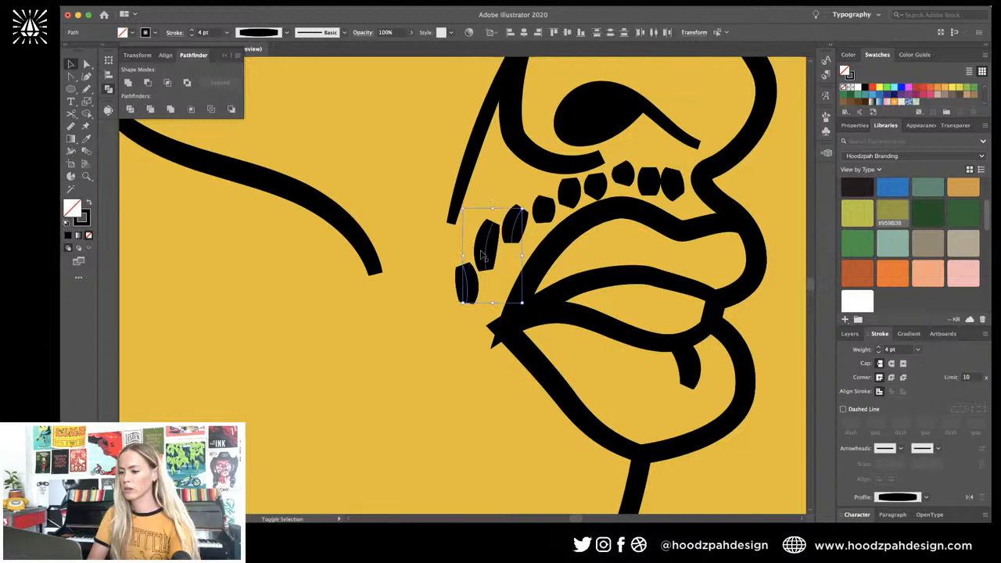
pyautogui.moveTo(482, 255); pyautogui.dragTo(560, 225)
pyautogui.moveTo(551, 226); pyautogui.dragTo(551, 219)
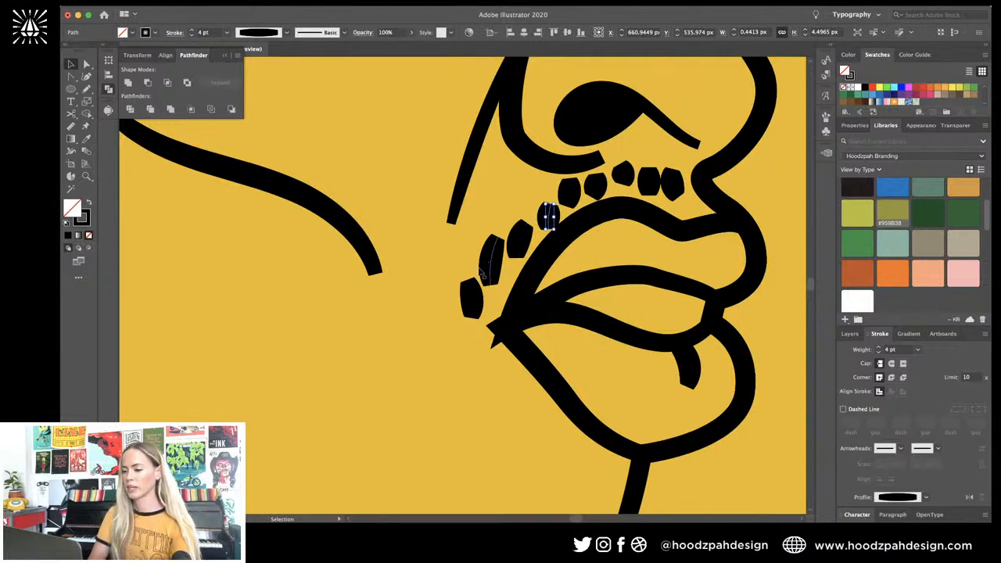
pyautogui.moveTo(492, 263); pyautogui.dragTo(495, 272)
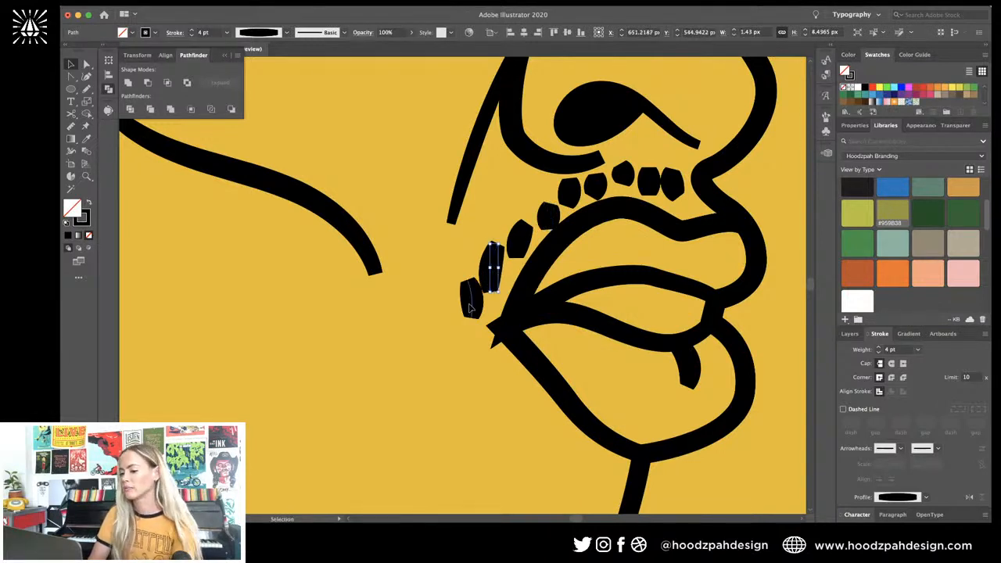
pyautogui.hotkey('ctrl', '-')
pyautogui.hotkey('ctrl', '-')
pyautogui.hotkey('ctrl', '-')
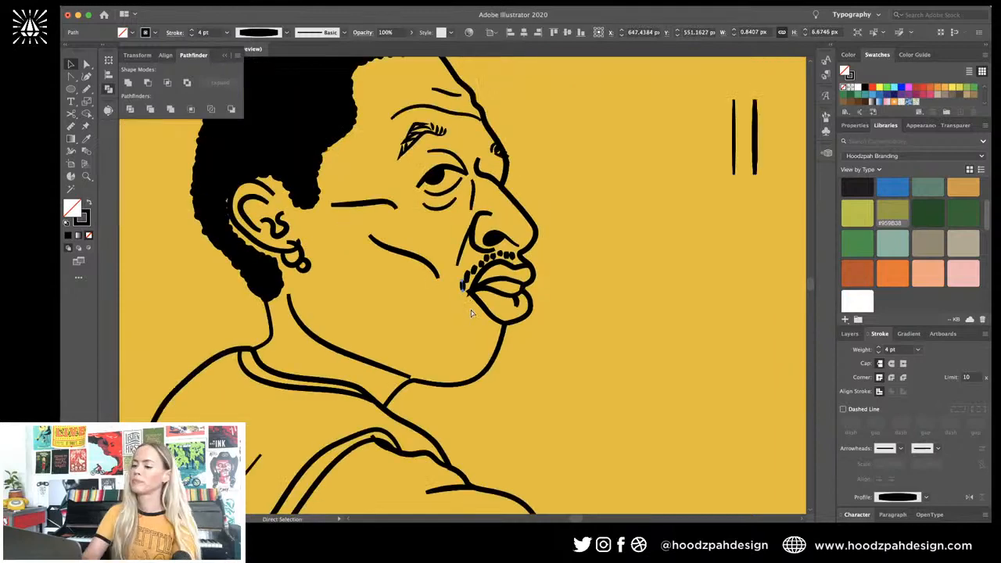
# Step: Draw short 4 pt pencil strokes descending from the mouth corner toward the chin and cut the overlapping one with Scissors
pyautogui.hotkey('ctrl', '+')
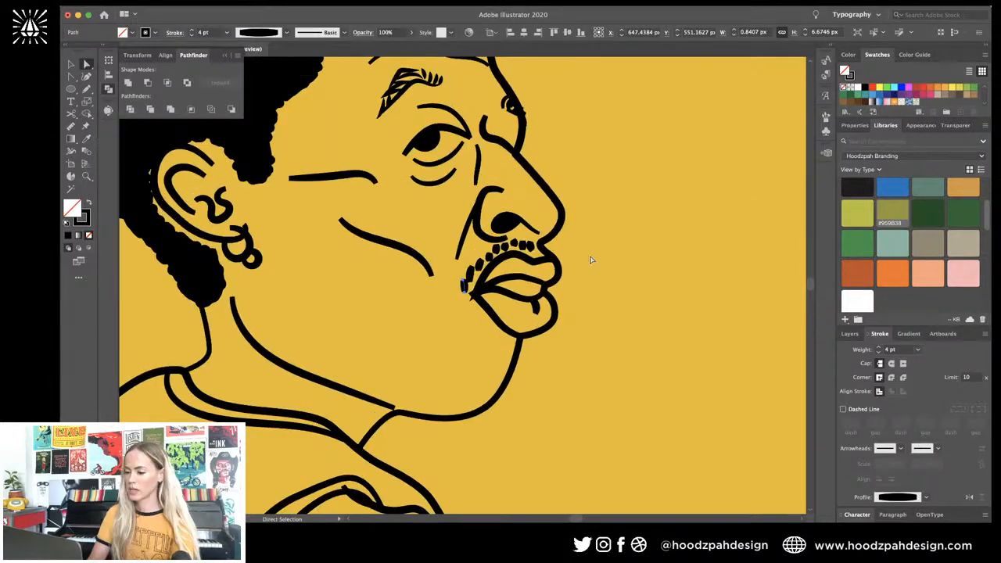
pyautogui.press('n')
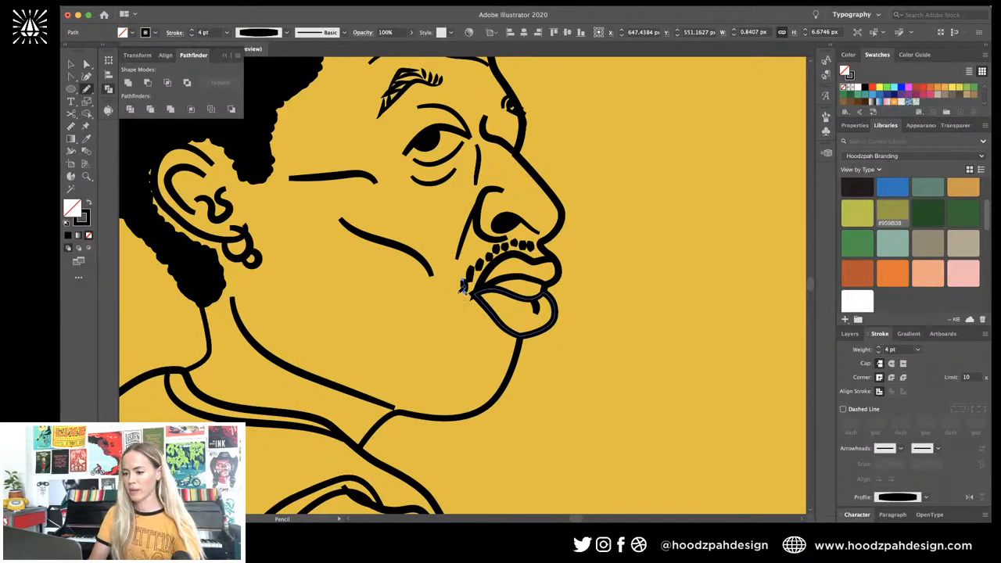
pyautogui.moveTo(458, 294); pyautogui.dragTo(462, 351)
pyautogui.moveTo(454, 313)
pyautogui.mouseDown()
pyautogui.moveTo(461, 351)
pyautogui.moveTo(453, 361)
pyautogui.mouseUp()
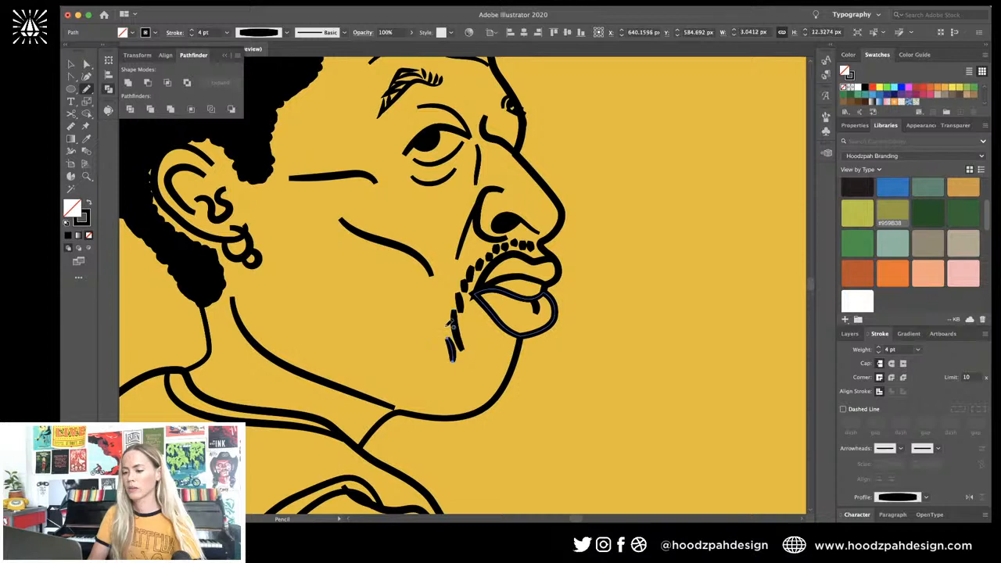
pyautogui.moveTo(446, 324); pyautogui.dragTo(447, 340)
pyautogui.press('c')
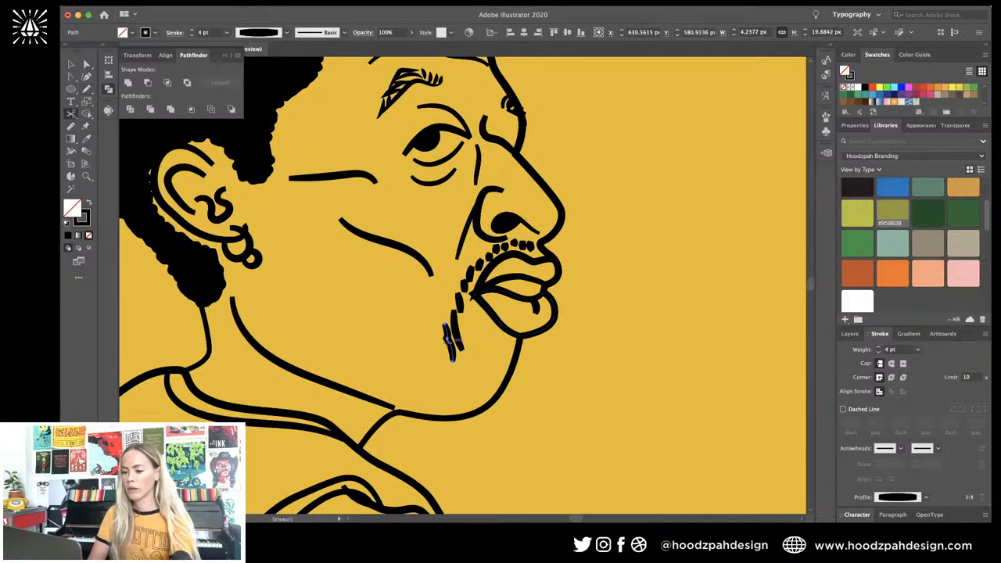
pyautogui.click(451, 352)
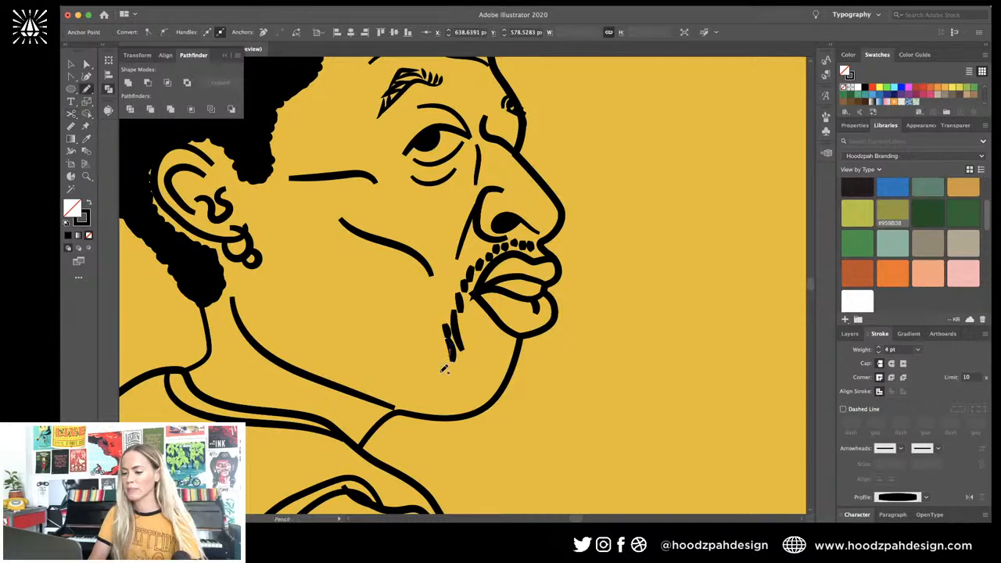
# Step: Continue the beard with more pencil strokes down to the jaw and delete the unwanted outer stroke
pyautogui.press('n')
pyautogui.moveTo(444, 350)
pyautogui.mouseDown()
pyautogui.moveTo(446, 403)
pyautogui.moveTo(451, 390)
pyautogui.mouseUp()
pyautogui.press('v')
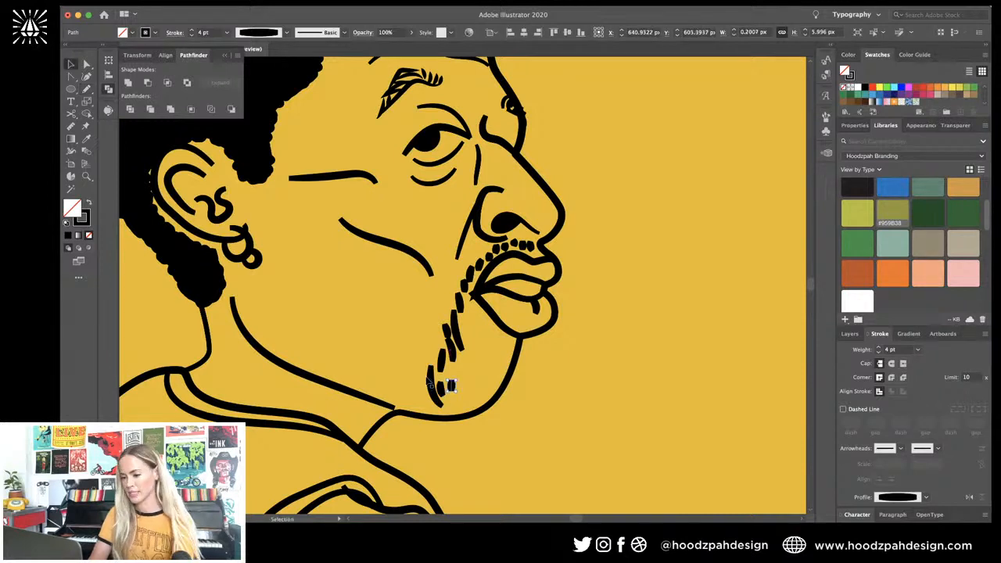
pyautogui.click(430, 381)
pyautogui.press('BackSpace')
# Step: Split the long, overlapping beard strokes with Scissors and remove the touching pieces to leave gaps between them
pyautogui.press('super+=')
pyautogui.press('super+=')
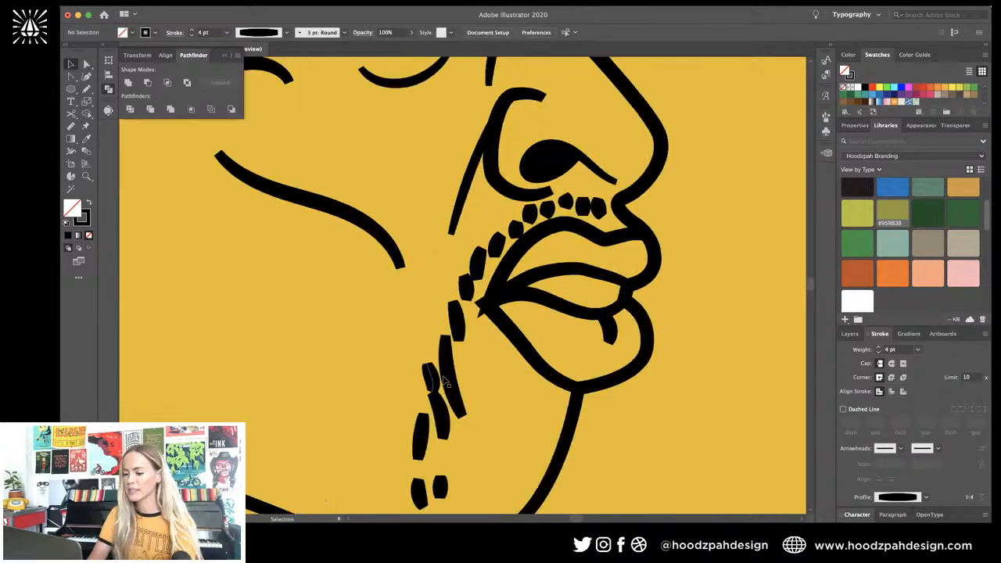
pyautogui.press('a')
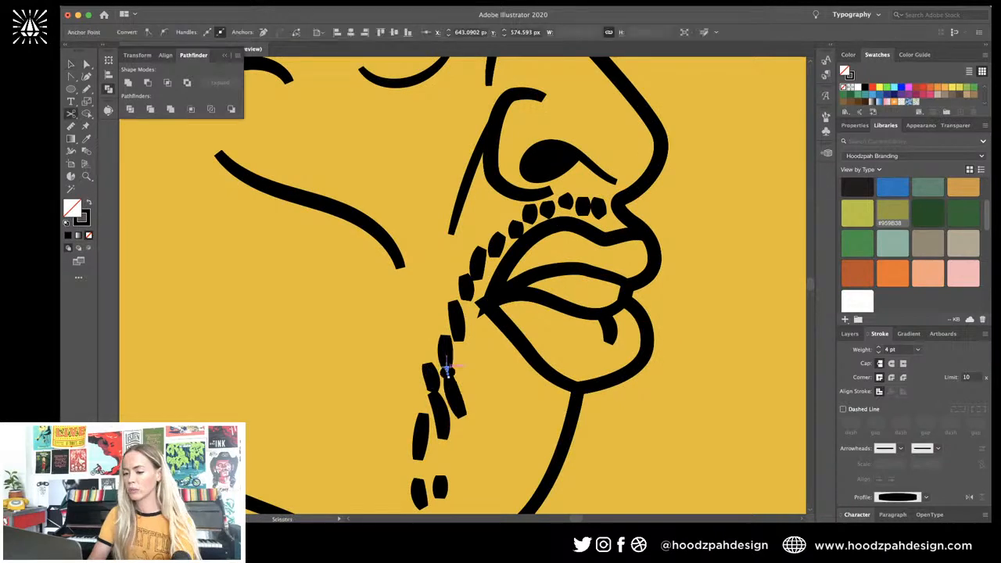
pyautogui.scroll(-1, 448, 380)
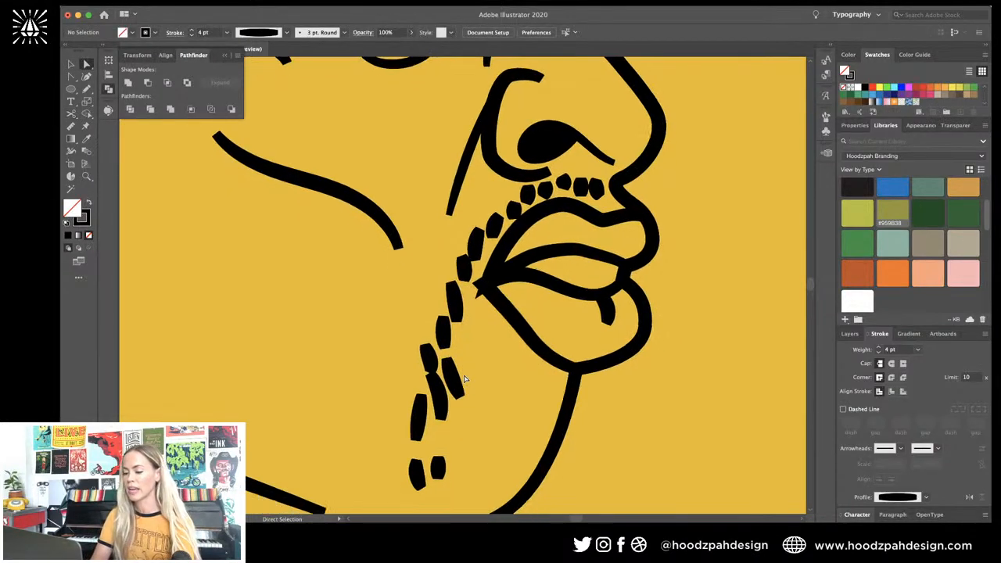
pyautogui.press('c')
pyautogui.click(435, 380)
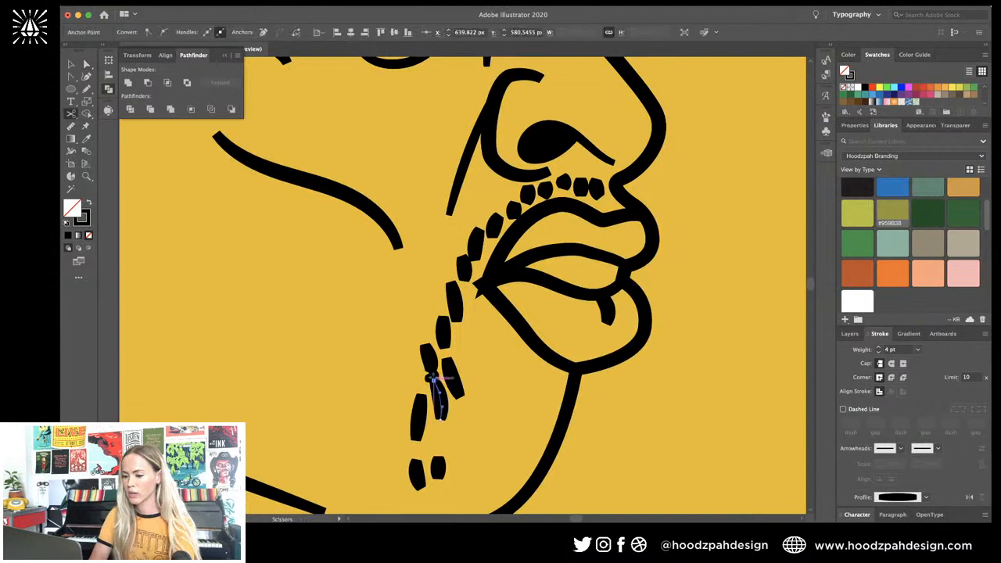
pyautogui.press('super+shift+a')
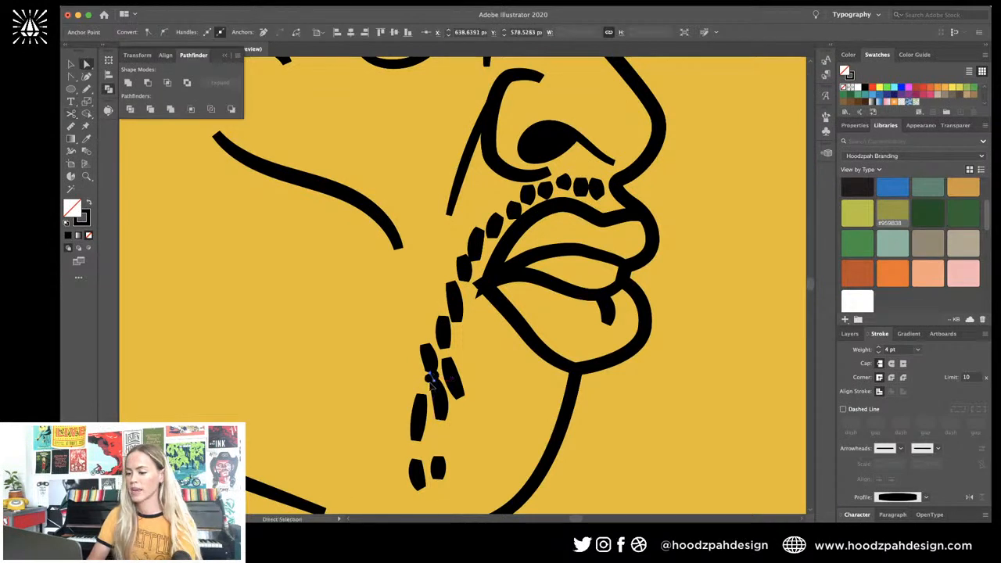
# Step: Fill the gaps in the lower beard with short pencil strokes just above the jawline
pyautogui.press('n')
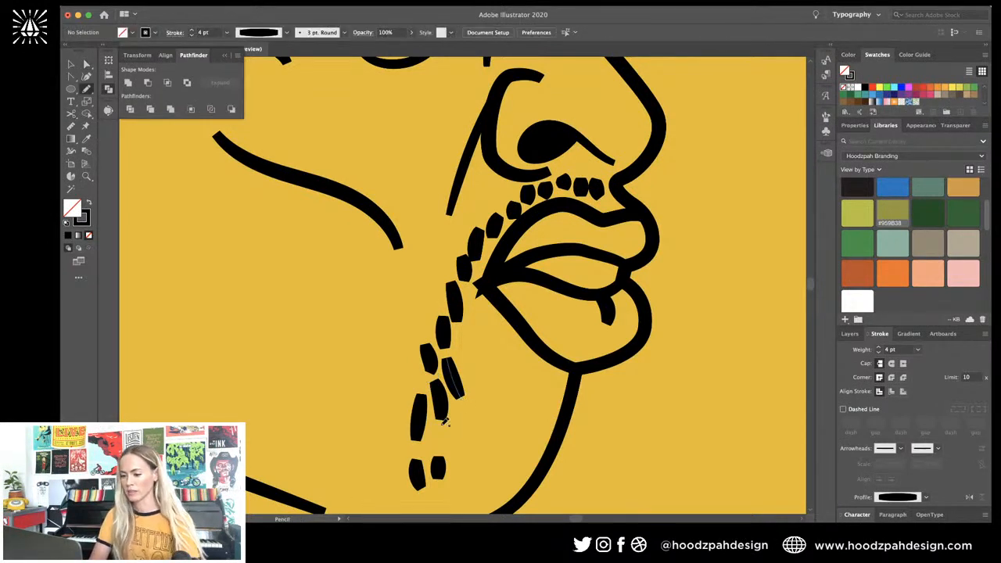
pyautogui.moveTo(447, 425); pyautogui.dragTo(431, 446)
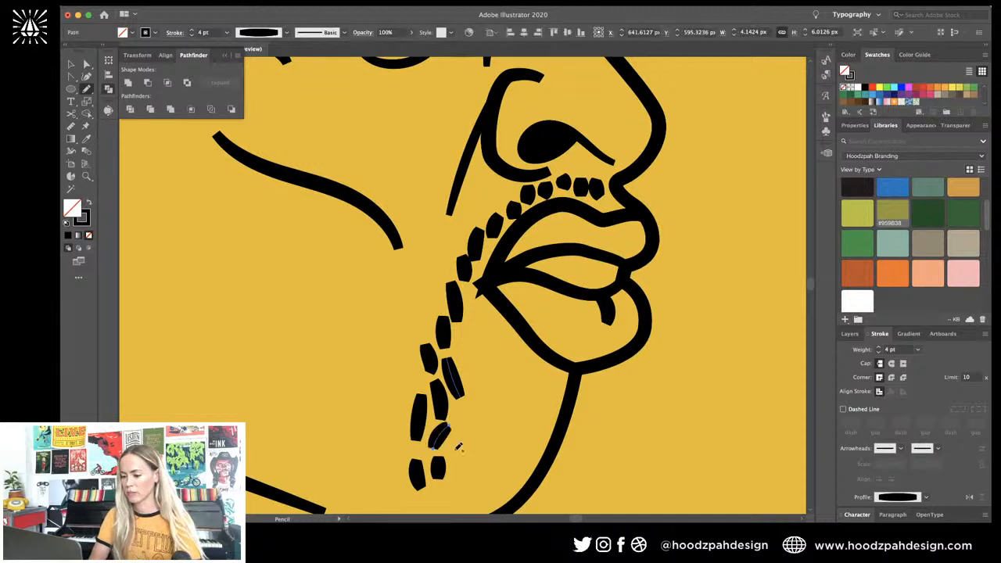
pyautogui.scroll(-3, 450, 434)
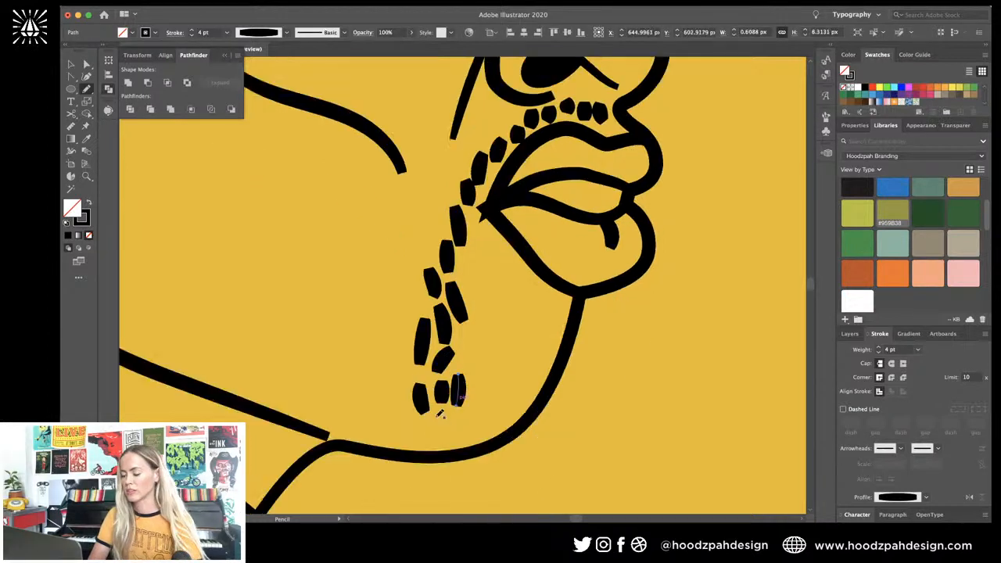
pyautogui.moveTo(459, 377)
pyautogui.mouseDown()
pyautogui.moveTo(449, 435)
pyautogui.moveTo(461, 441)
pyautogui.mouseUp()
# Step: Duplicate the cluster of beard strokes across the chin and along the jawline to build up the goatee
pyautogui.press('v')
pyautogui.click(485, 394)
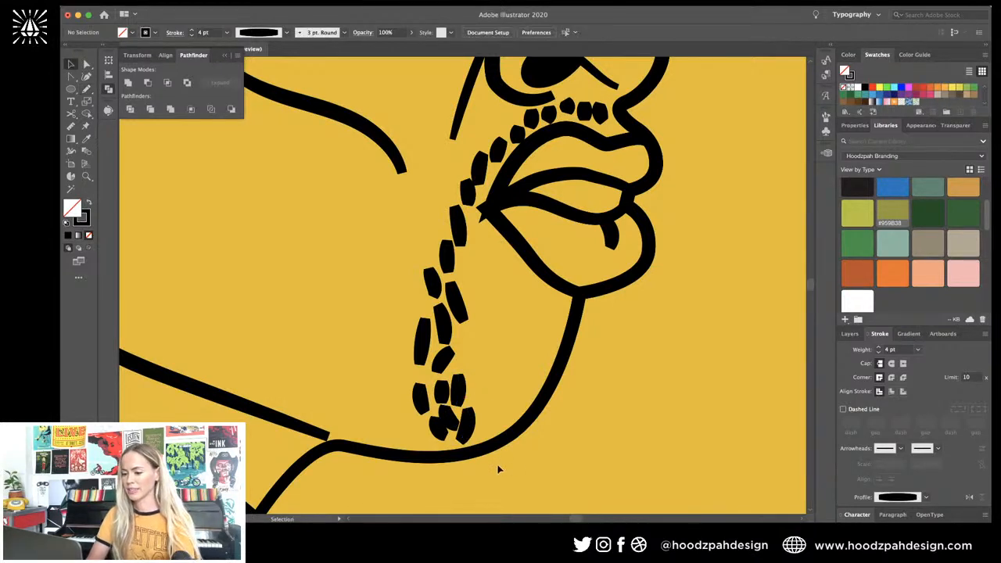
pyautogui.click(535, 416)
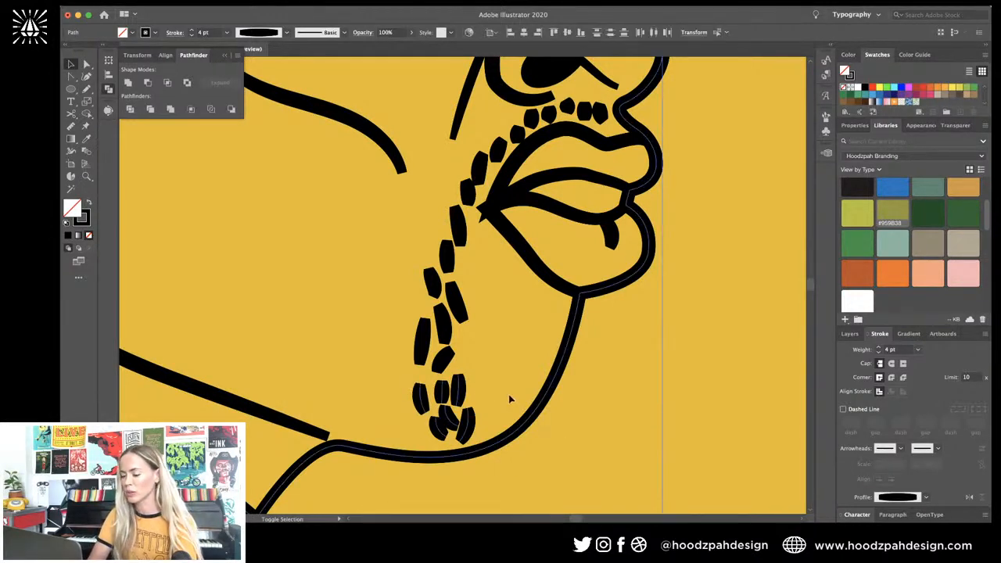
pyautogui.click(462, 389)
pyautogui.moveTo(462, 389); pyautogui.dragTo(488, 404)
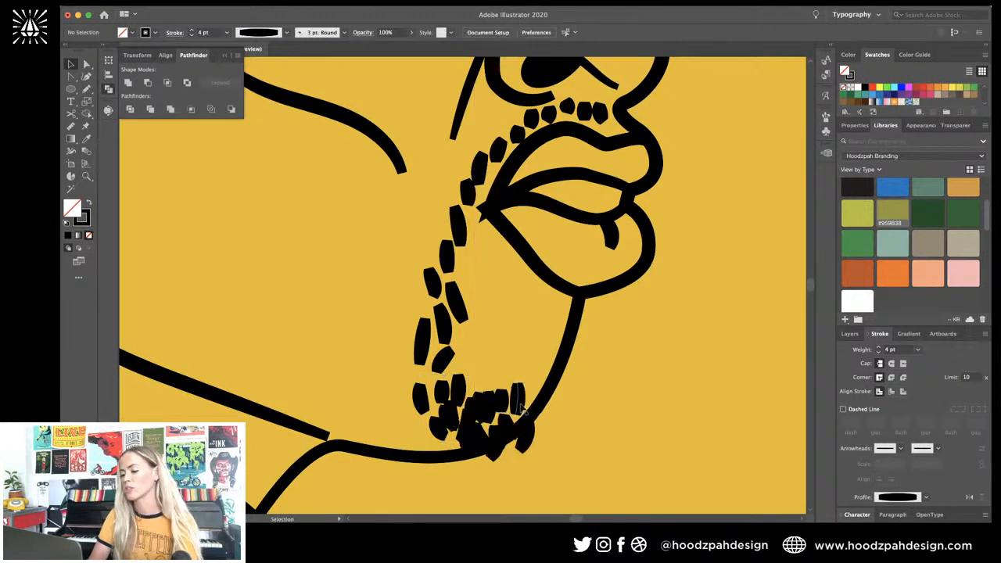
pyautogui.moveTo(519, 401); pyautogui.dragTo(428, 416)
pyautogui.press('super+shift+a')
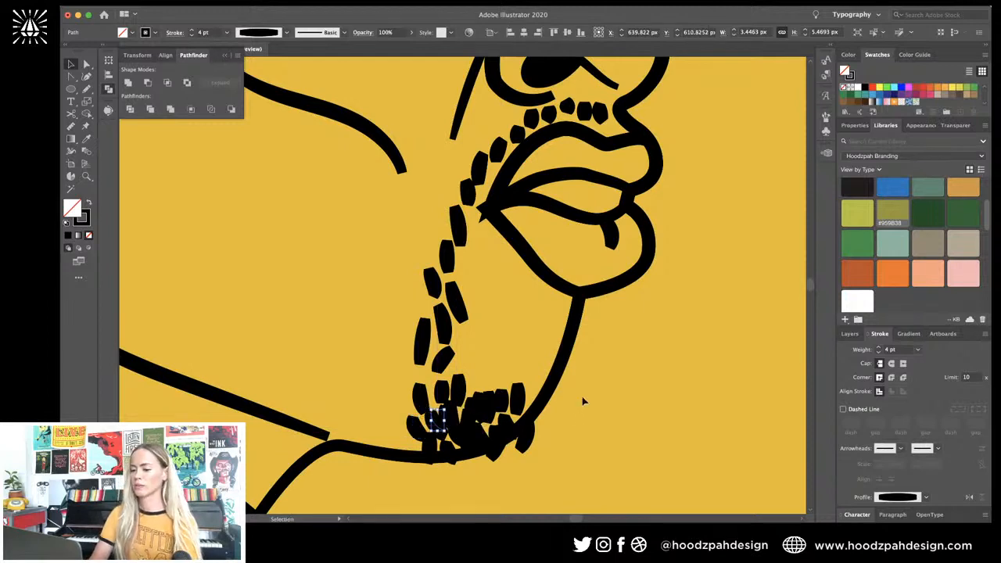
pyautogui.click(583, 400)
# Step: Add short pencil strokes along the upper edge of the goatee
pyautogui.press('super+minus')
pyautogui.press('super+minus')
pyautogui.press('super+minus')
pyautogui.press('super+minus')
pyautogui.press('super+minus')
pyautogui.press('super+plus')
pyautogui.press('super+plus')
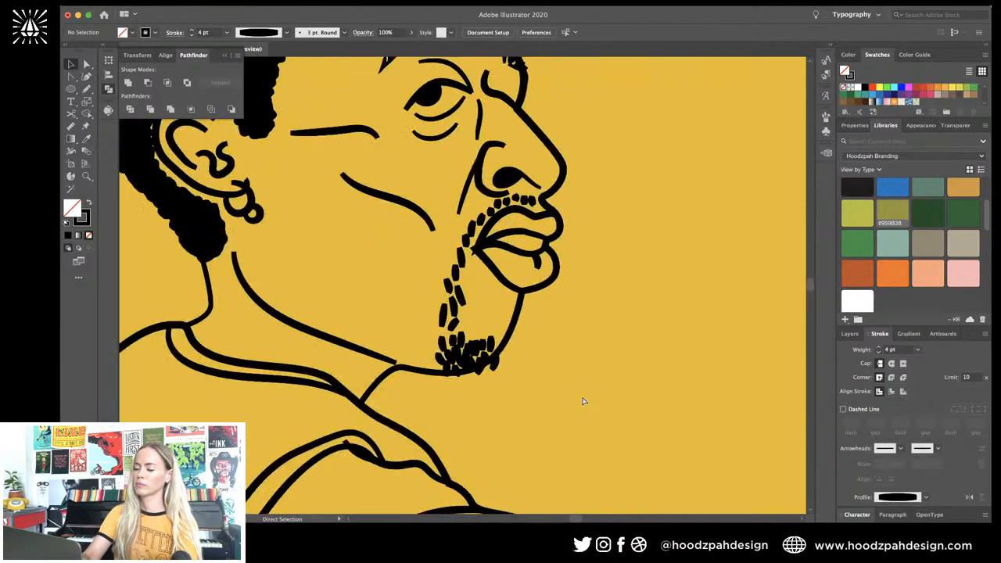
pyautogui.press('super+plus')
pyautogui.moveTo(474, 361); pyautogui.dragTo(471, 356)
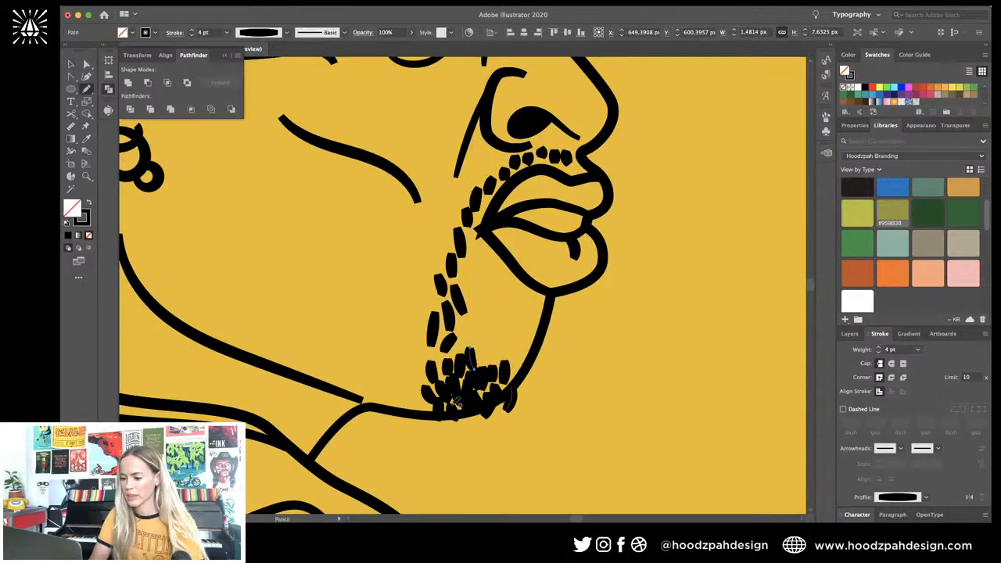
# Step: Draw a closed, bumpy pencil outline around the chin strokes and fill it with black for a solid goatee
pyautogui.press('n')
pyautogui.moveTo(527, 410)
pyautogui.mouseDown()
pyautogui.moveTo(532, 381)
pyautogui.moveTo(519, 358)
pyautogui.moveTo(476, 349)
pyautogui.moveTo(458, 368)
pyautogui.moveTo(453, 408)
pyautogui.moveTo(493, 423)
pyautogui.mouseUp()
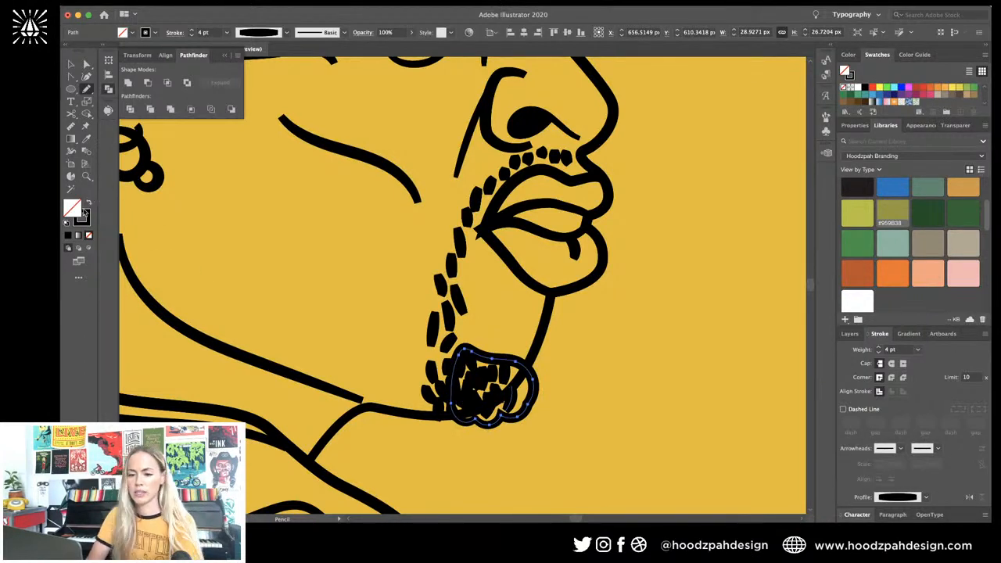
pyautogui.moveTo(83, 213); pyautogui.dragTo(72, 207)
pyautogui.press('v')
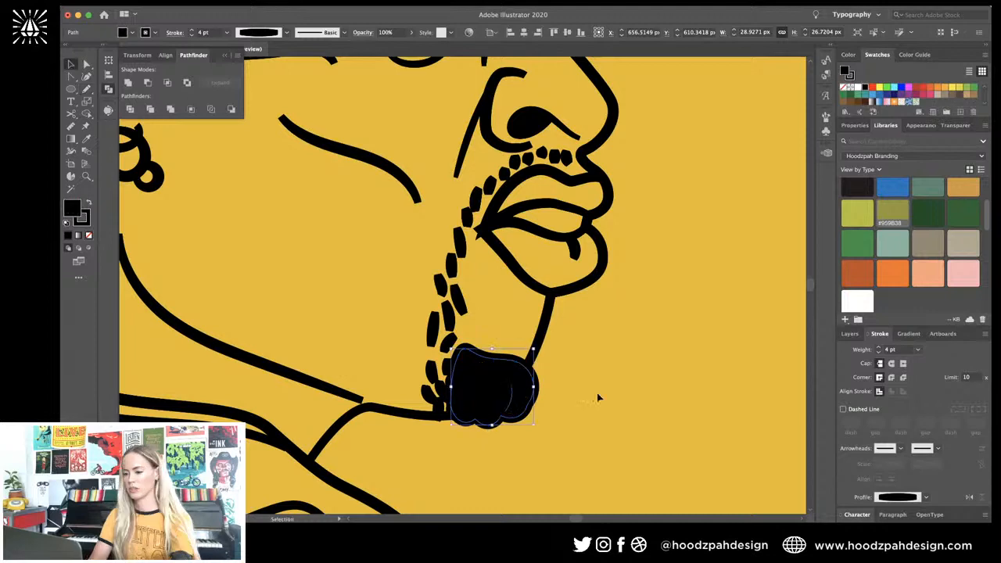
pyautogui.click(597, 398)
# Step: Compare the bearded portrait with the poster sketch and the reference photos
pyautogui.press('super+0')
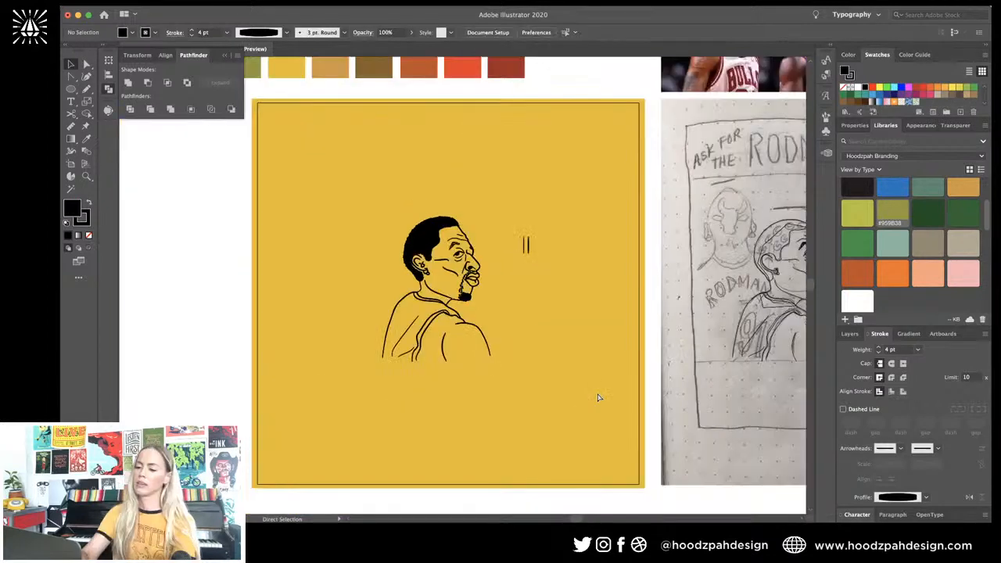
pyautogui.hscroll(4, 597, 397)
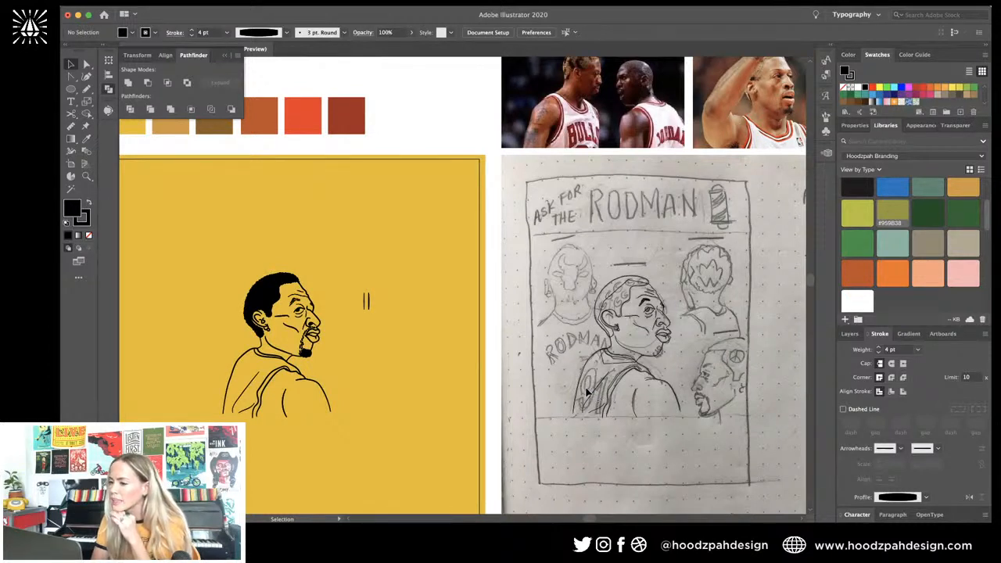
pyautogui.hscroll(2, 586, 393)
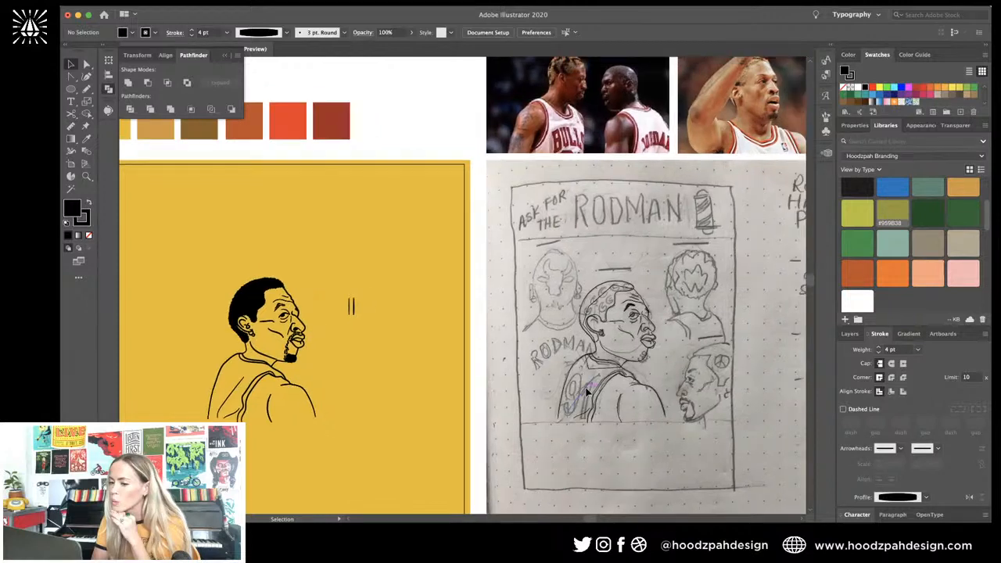
pyautogui.scroll(6, 586, 393)
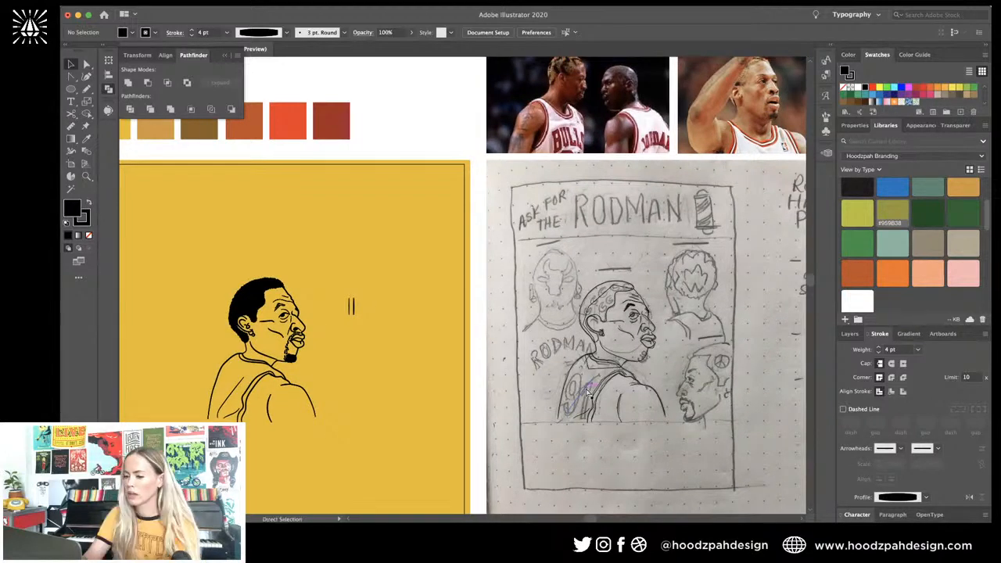
pyautogui.hscroll(-5, 587, 392)
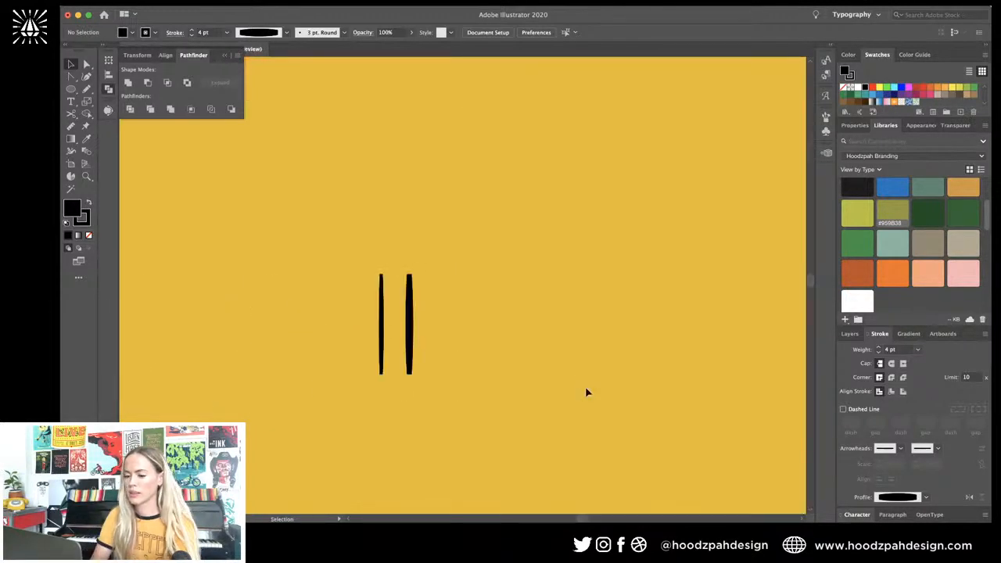
# Step: Scale down the lower eyelid line and shrink the black iris to about 11.4 by 10 px
pyautogui.scroll(-5, 587, 393)
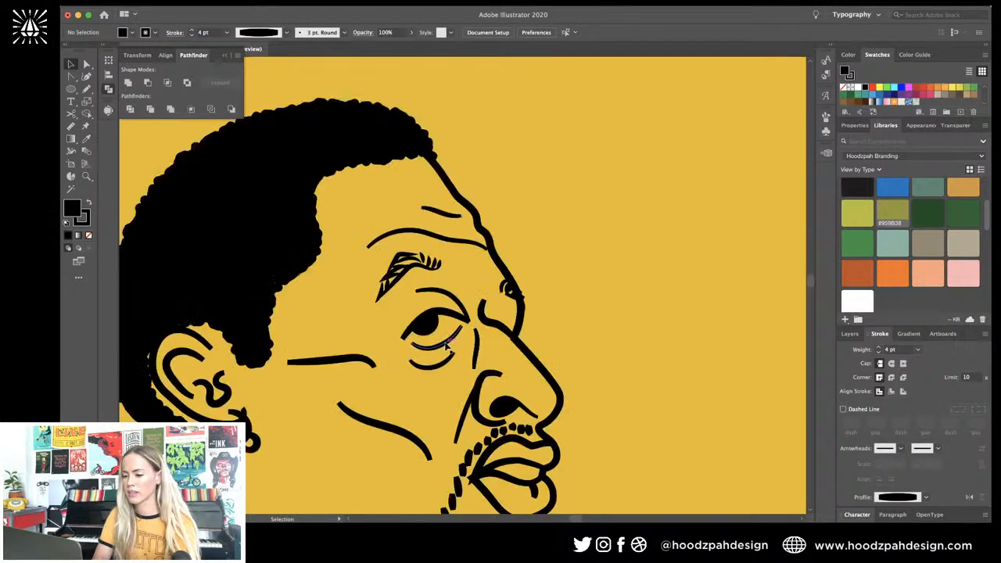
pyautogui.click(446, 346)
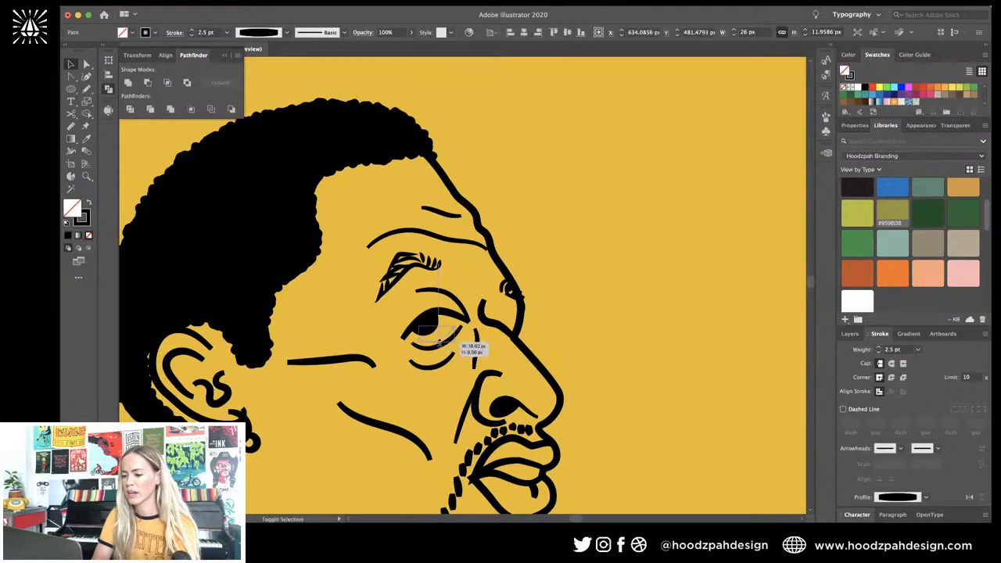
pyautogui.moveTo(439, 341); pyautogui.dragTo(404, 321)
pyautogui.click(390, 322)
pyautogui.click(420, 283)
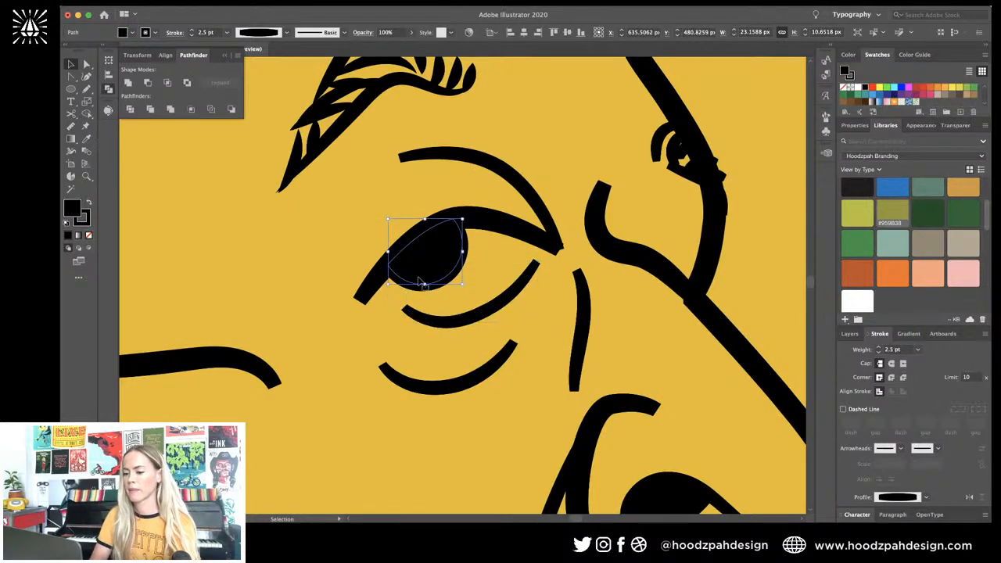
pyautogui.moveTo(388, 283); pyautogui.dragTo(397, 277)
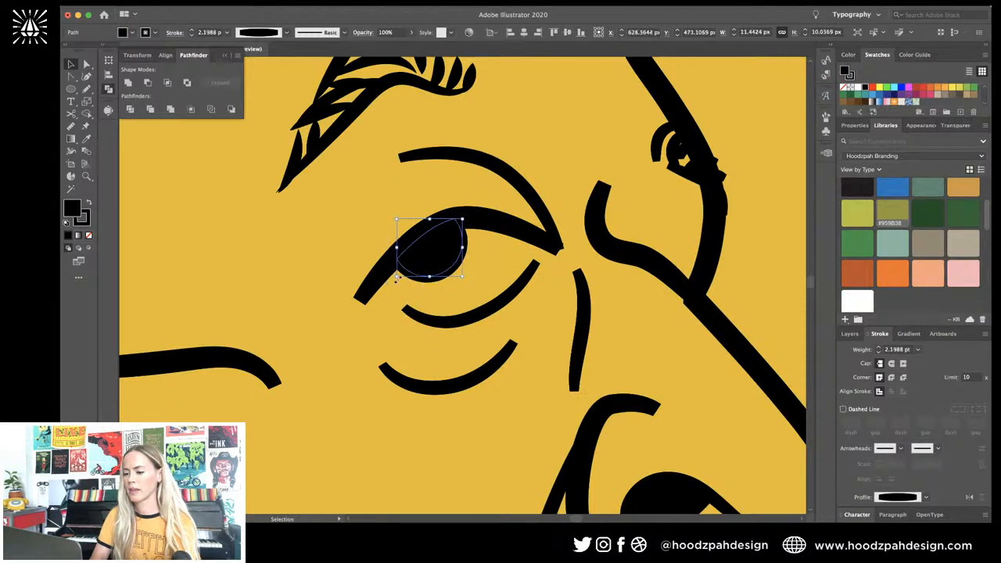
pyautogui.press('super+minus')
pyautogui.press('super+minus')
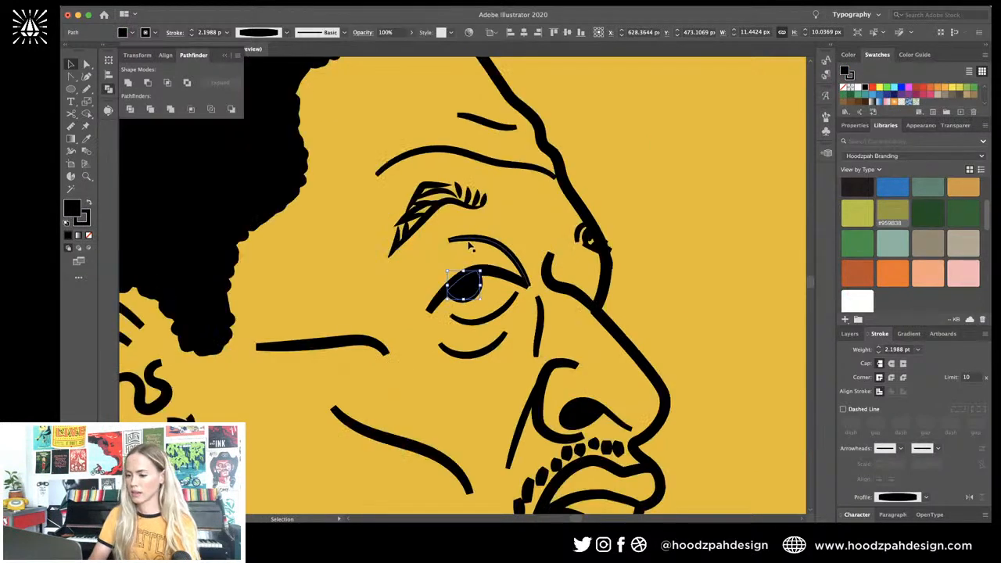
# Step: Scale down the upper eyelid, iris and lower eyelid together to make the whole eye smaller
pyautogui.keyDown('shift'); pyautogui.click(440, 305); pyautogui.keyUp('shift')
pyautogui.press('super+minus')
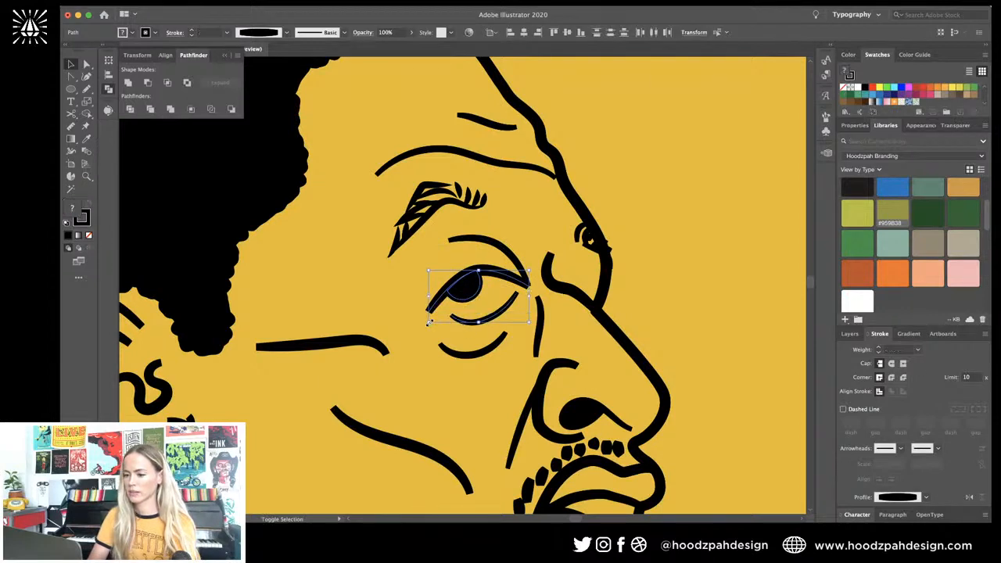
pyautogui.press('a')
pyautogui.press('super+minus')
pyautogui.press('super+minus')
pyautogui.press('super+minus')
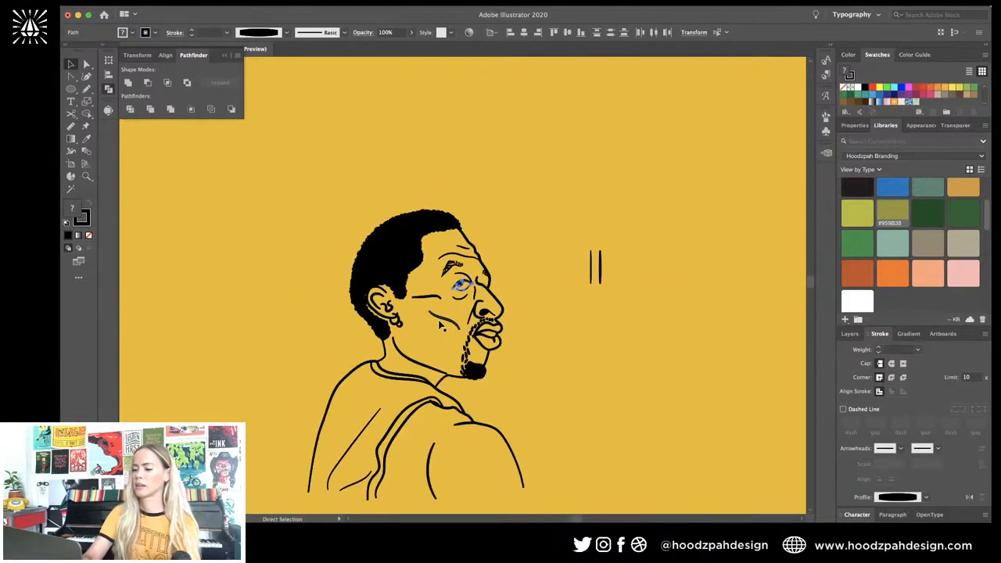
pyautogui.click(559, 302)
# Step: Compare the portrait's eye and nose proportions with the poster sketch and reference photos
pyautogui.press('super+minus')
pyautogui.press('super+minus')
pyautogui.press('super+minus')
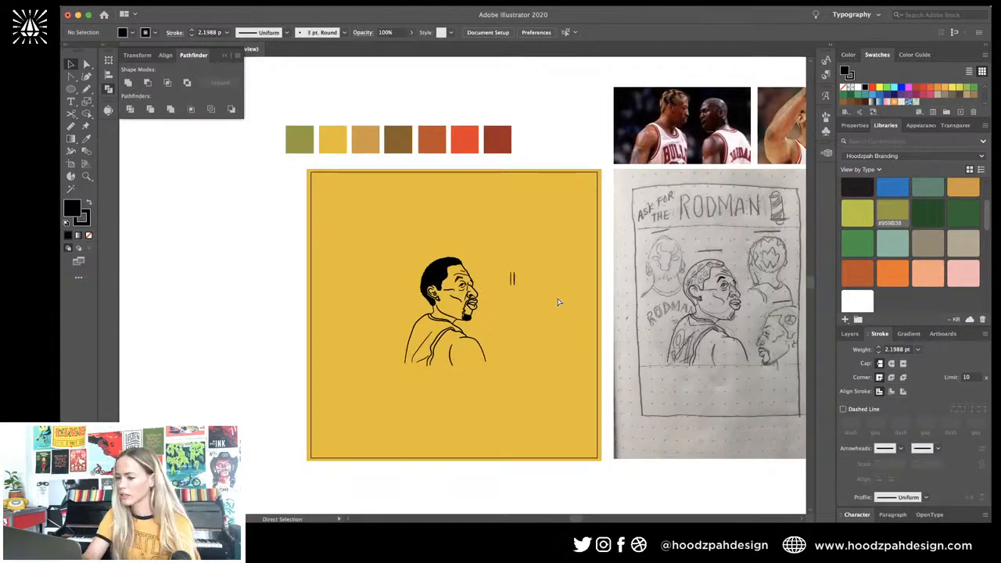
pyautogui.press('super+minus')
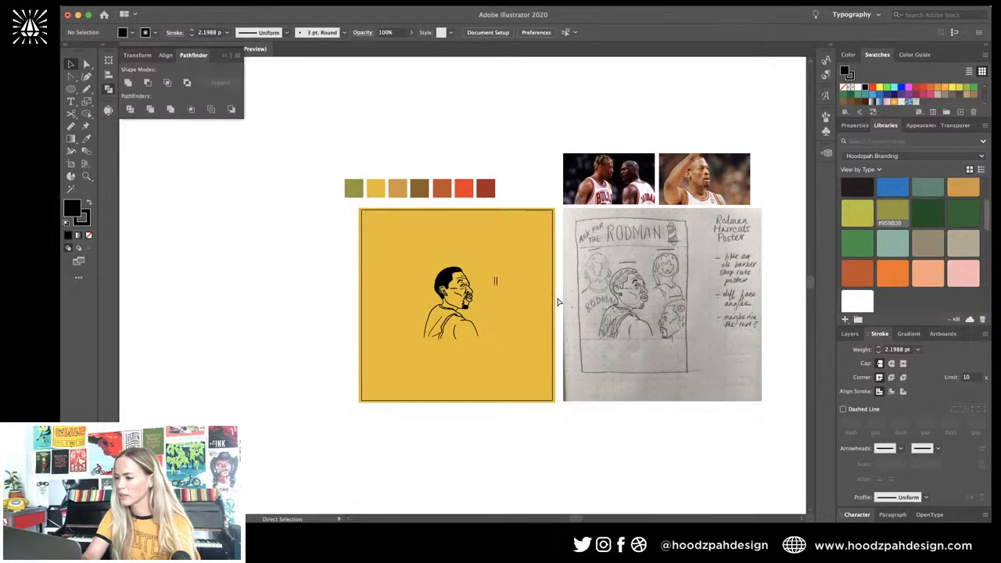
pyautogui.press('super+plus')
pyautogui.press('super+plus')
pyautogui.press('super+plus')
pyautogui.press('super+plus')
pyautogui.press('super+plus')
pyautogui.press('super+plus')
pyautogui.press('super+plus')
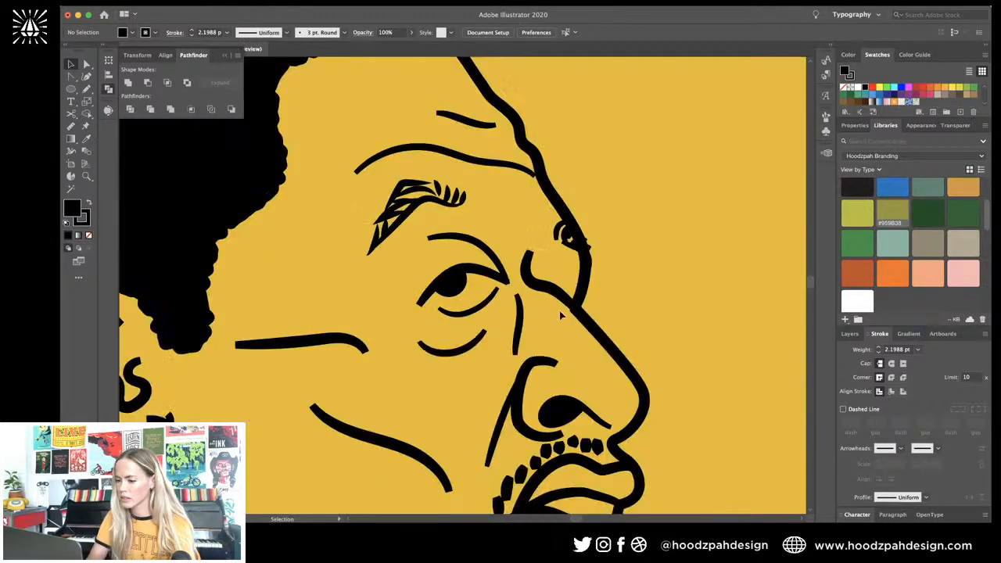
# Step: Scale down the nostril and its surrounding curve together and nudge them toward the tip of the nose
pyautogui.click(560, 363)
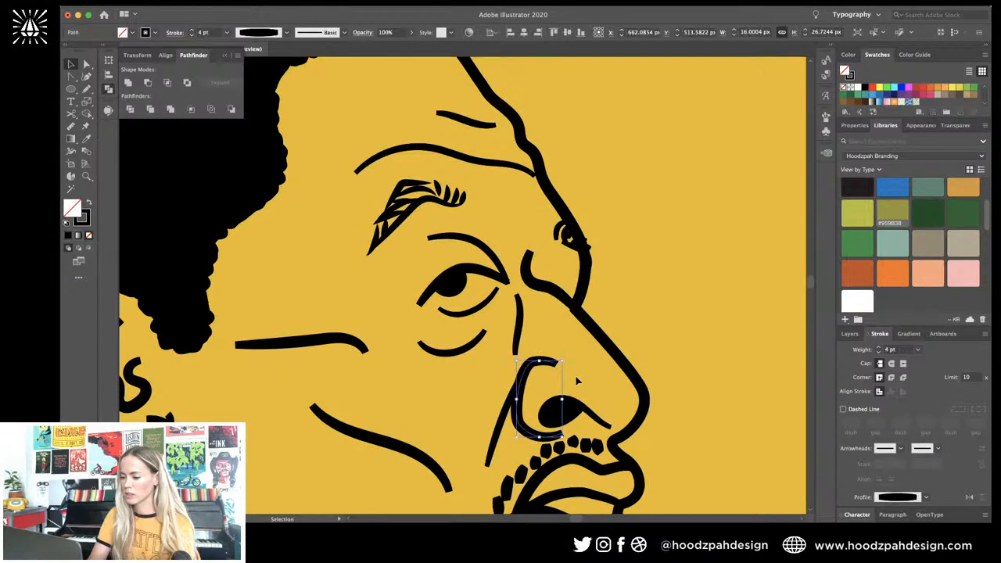
pyautogui.click(596, 420)
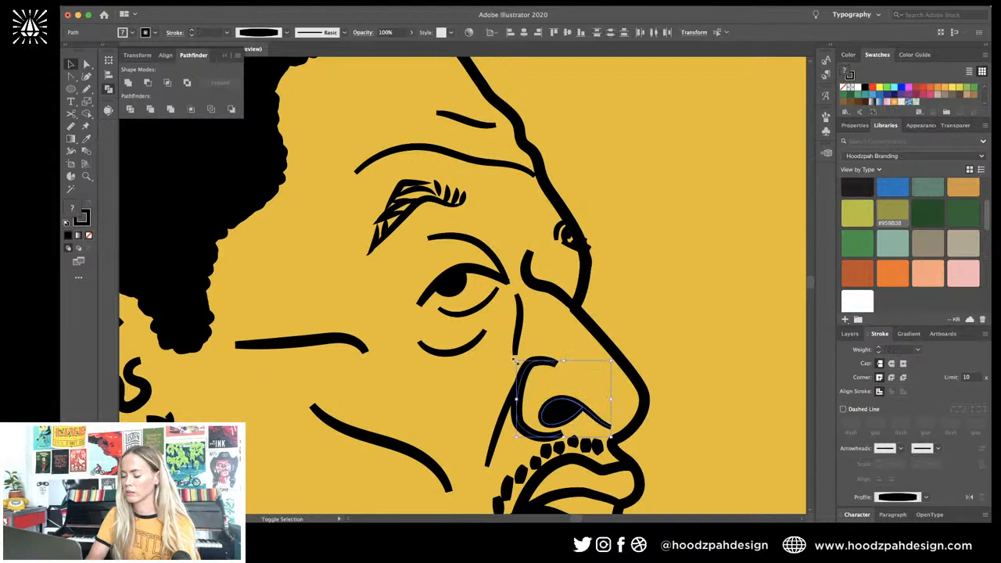
pyautogui.keyDown('shift'); pyautogui.click(530, 379); pyautogui.keyUp('shift')
pyautogui.moveTo(531, 378); pyautogui.dragTo(517, 379)
pyautogui.press('Right')
pyautogui.press('Right')
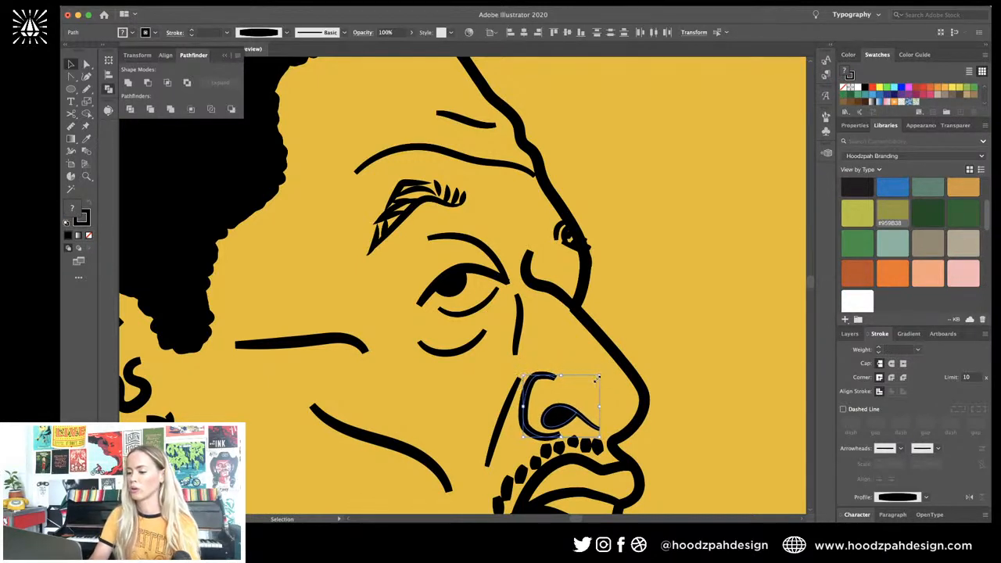
# Step: Match stroke weights with the Eyedropper: 4 pt for the upper eyelid and nostril curve, 2.5 pt for the lower eyelid and nostril
pyautogui.click(510, 395)
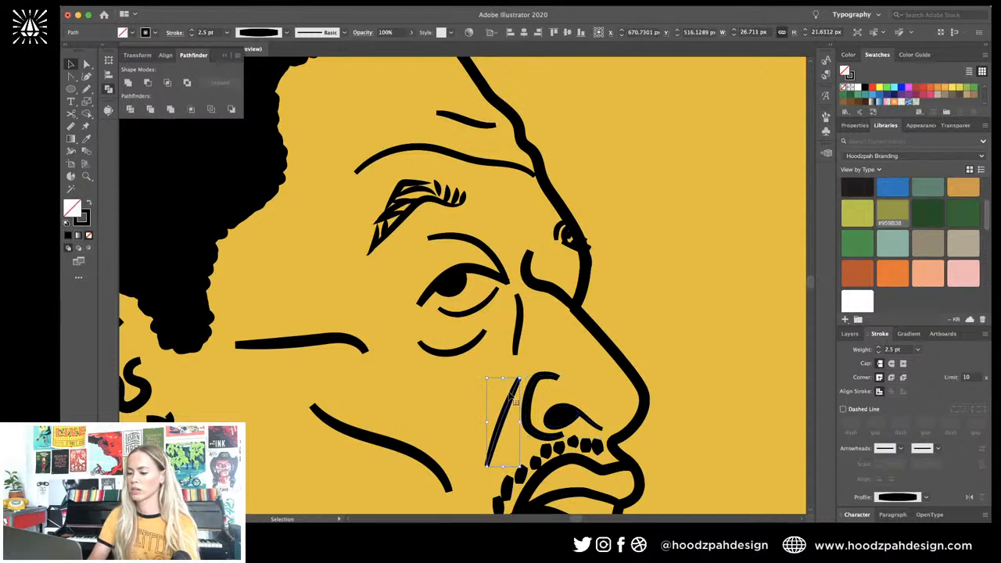
pyautogui.click(553, 393)
pyautogui.keyDown('shift'); pyautogui.click(492, 271); pyautogui.keyUp('shift')
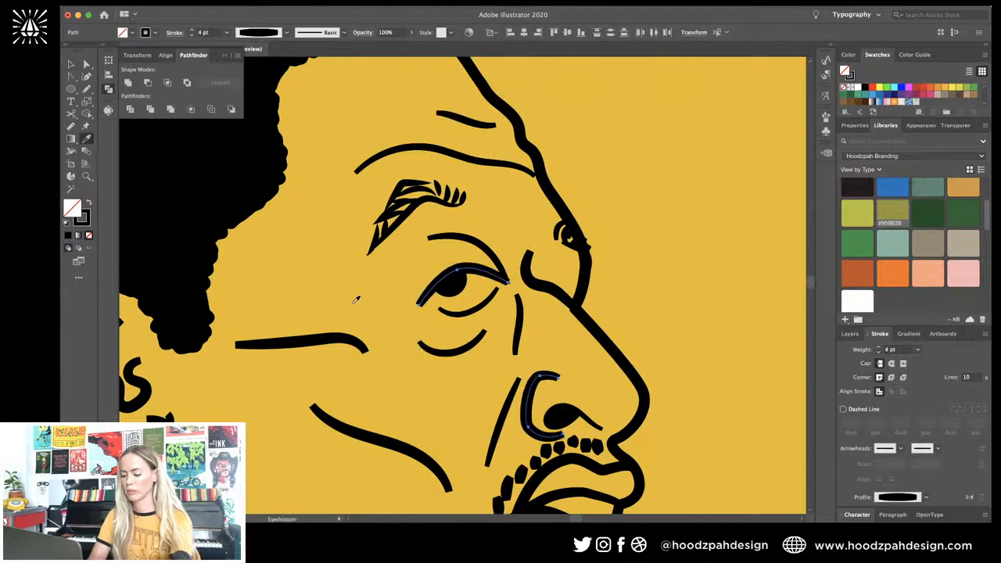
pyautogui.click(461, 315)
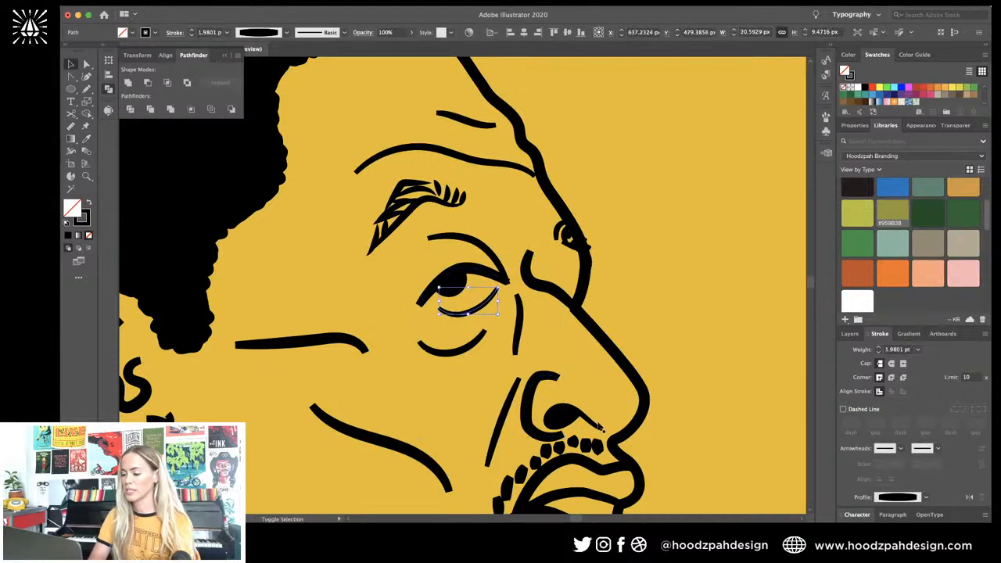
pyautogui.keyDown('shift'); pyautogui.click(600, 427); pyautogui.keyUp('shift')
pyautogui.press('i')
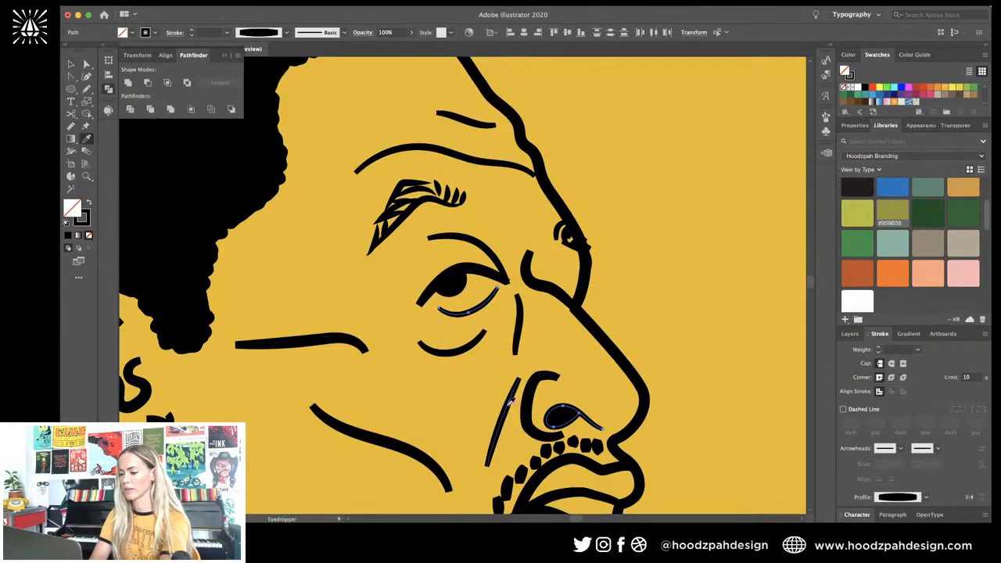
pyautogui.click(518, 403)
pyautogui.press('v')
pyautogui.click(648, 309)
pyautogui.press('super+minus')
pyautogui.press('super+minus')
pyautogui.press('super+minus')
pyautogui.press('super+minus')
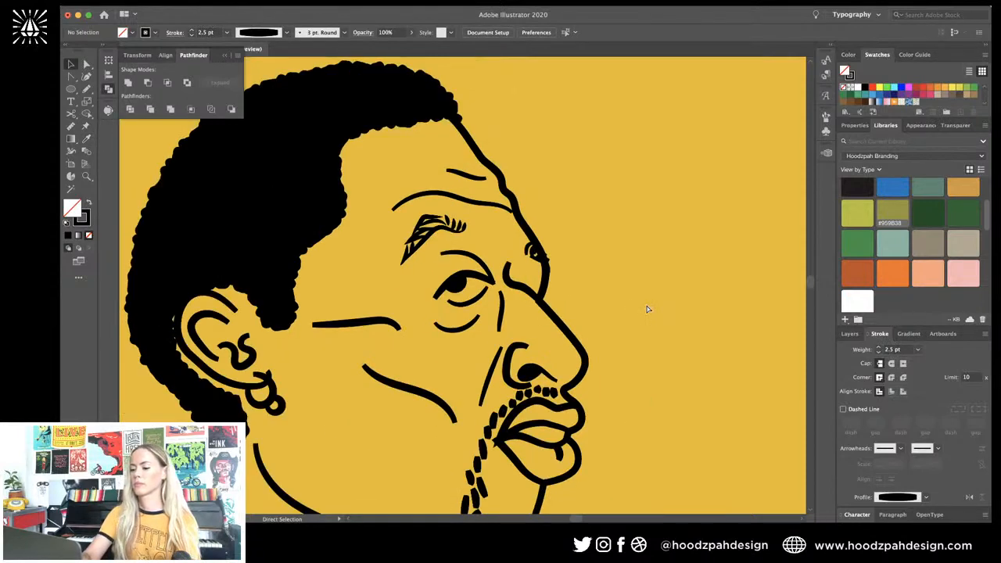
pyautogui.press('super+minus')
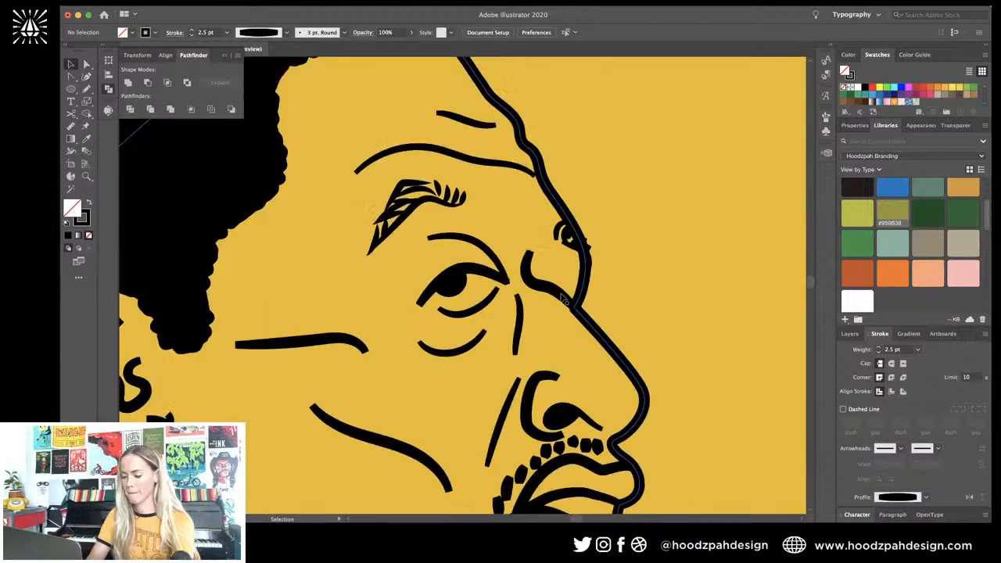
pyautogui.press('n')
pyautogui.moveTo(414, 274)
pyautogui.mouseDown()
pyautogui.moveTo(449, 256)
pyautogui.moveTo(491, 261)
pyautogui.moveTo(504, 276)
pyautogui.mouseUp()
pyautogui.press('super+minus')
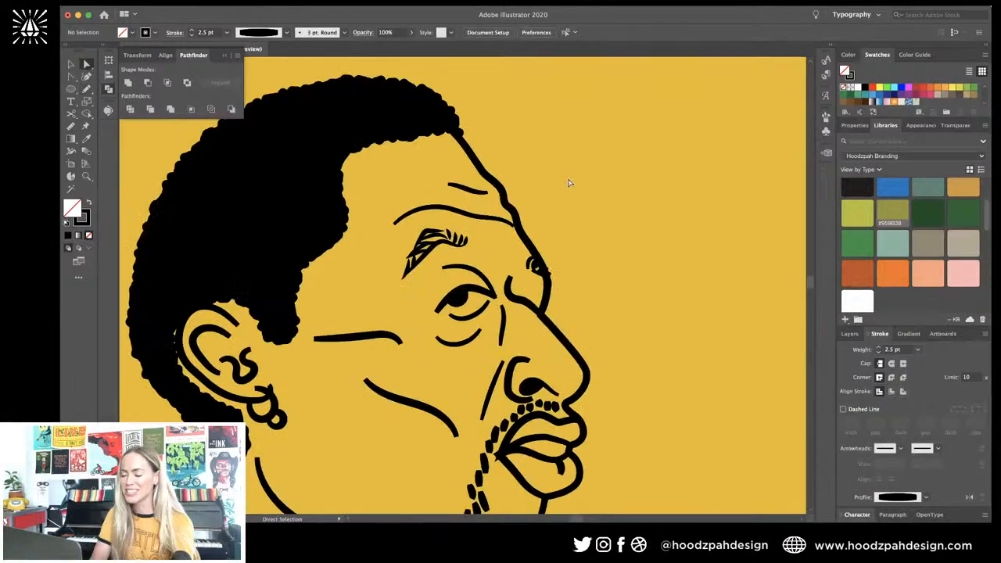
# Step: Isolate the face outline path for editing and get the Scissors tool ready
pyautogui.click(489, 168)
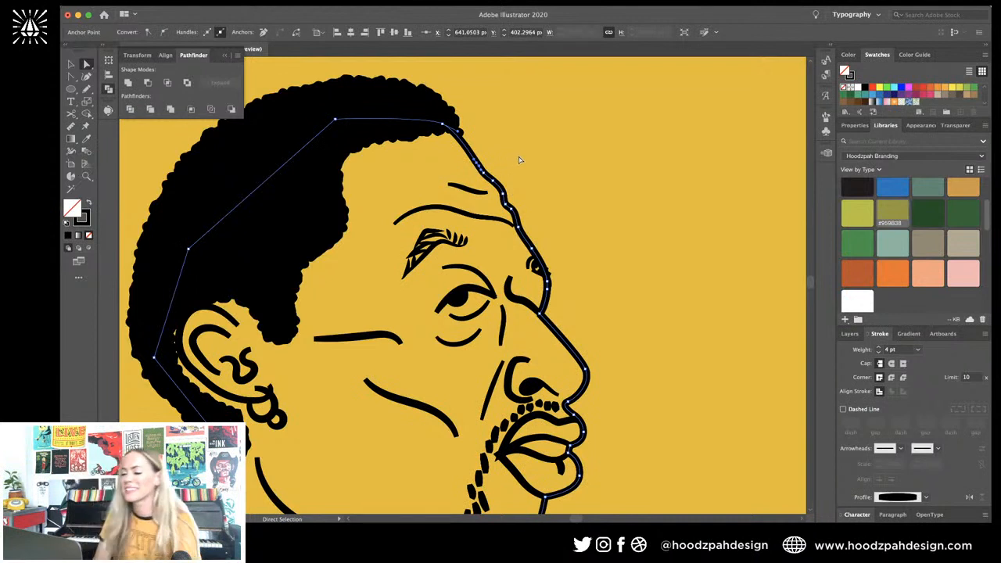
pyautogui.press('v')
pyautogui.doubleClick(475, 167)
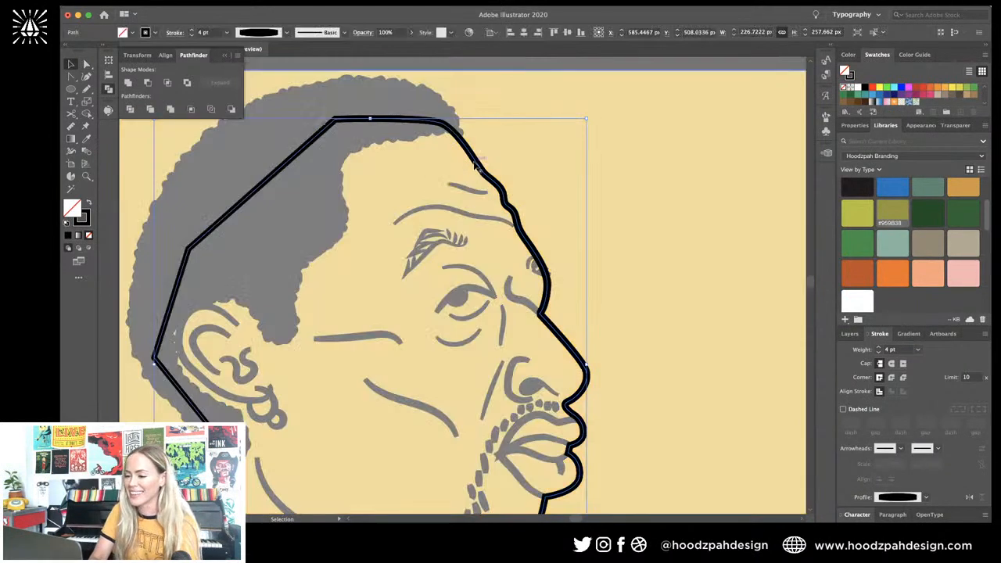
pyautogui.press('c')
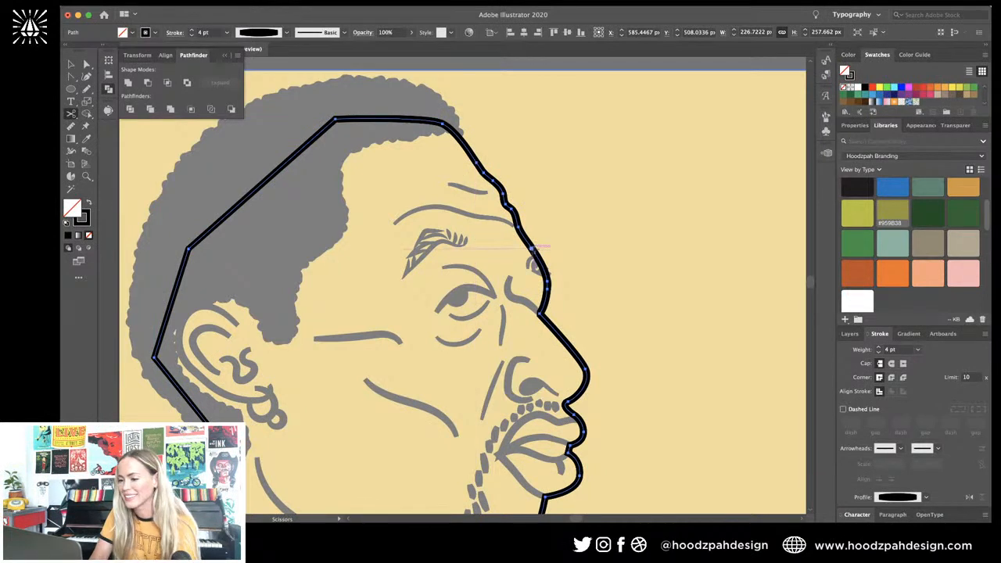
pyautogui.click(535, 248)
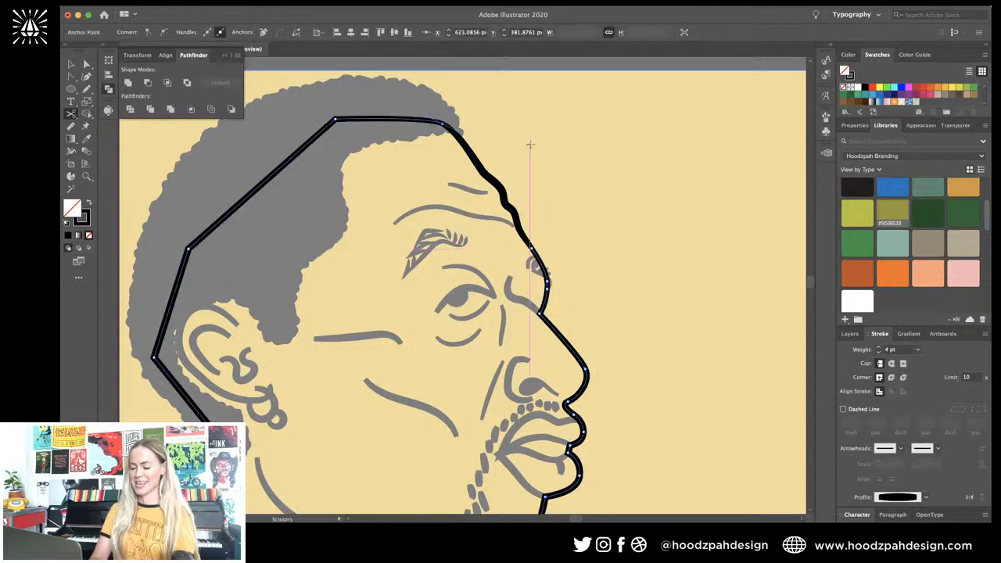
pyautogui.press('super+z')
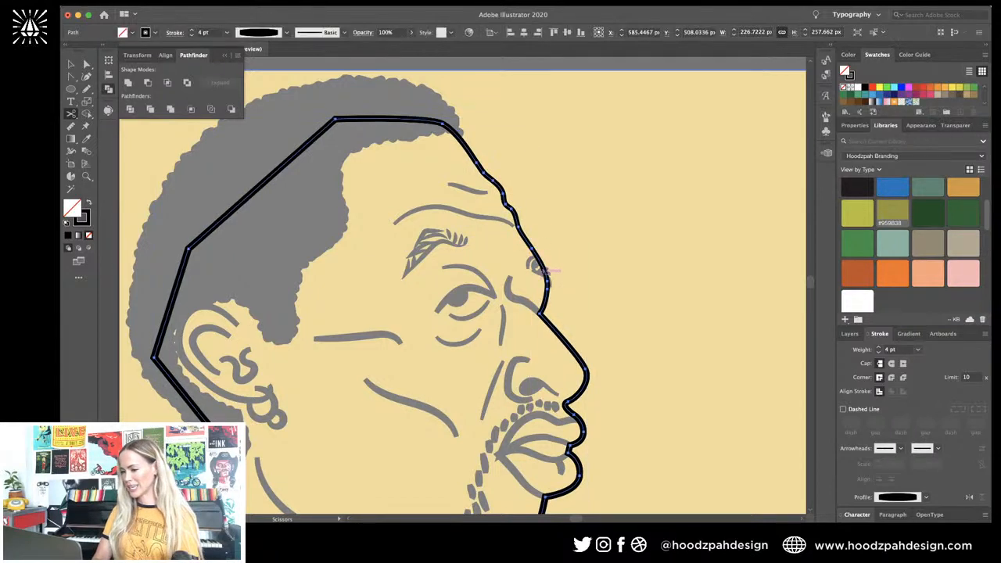
pyautogui.press('super+z')
# Step: Cut the forehead section free from the face outline at the hairline and beside the far eye, and rotate it slightly outward
pyautogui.click(547, 277)
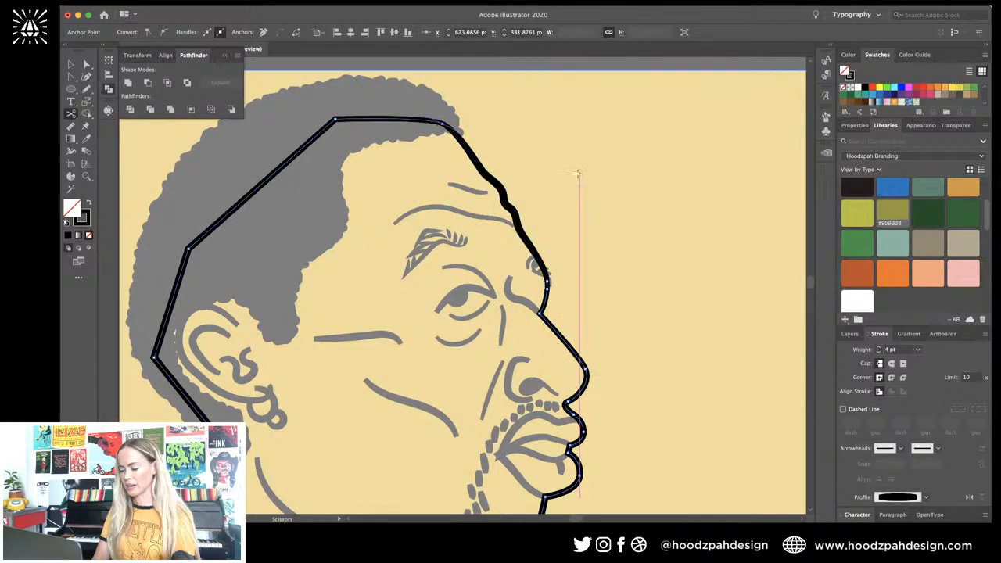
pyautogui.press('v')
pyautogui.click(578, 174)
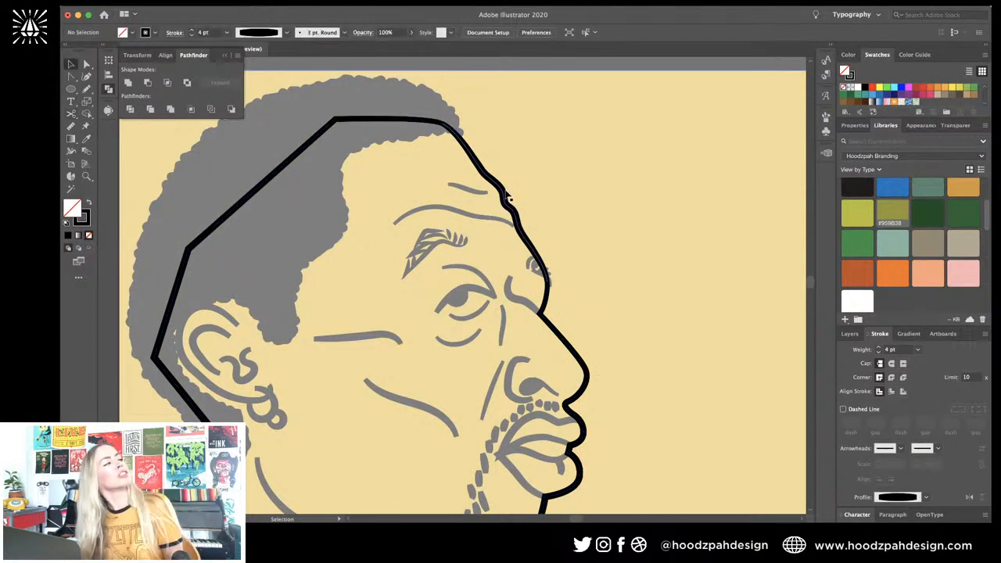
pyautogui.click(509, 196)
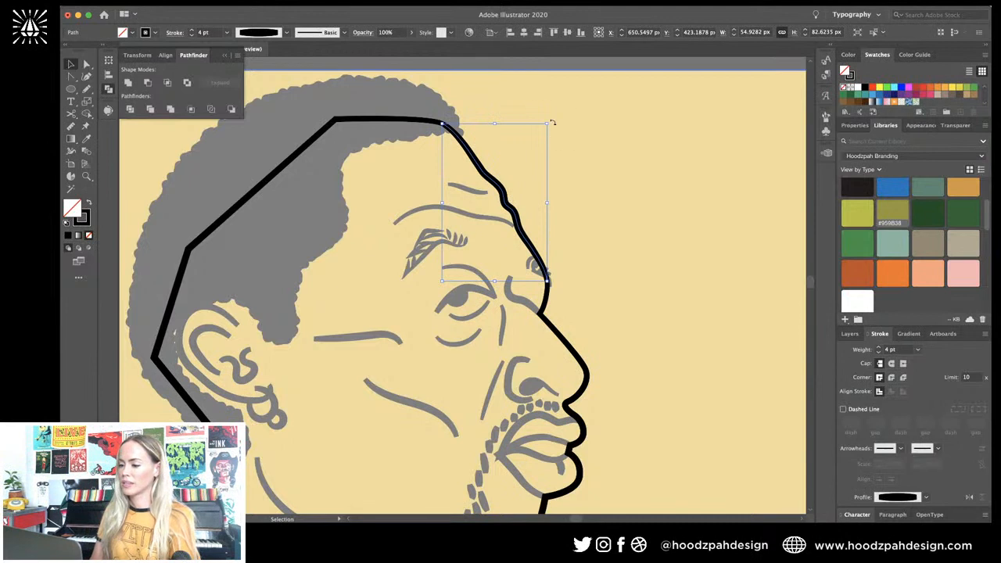
pyautogui.moveTo(551, 130); pyautogui.dragTo(563, 135)
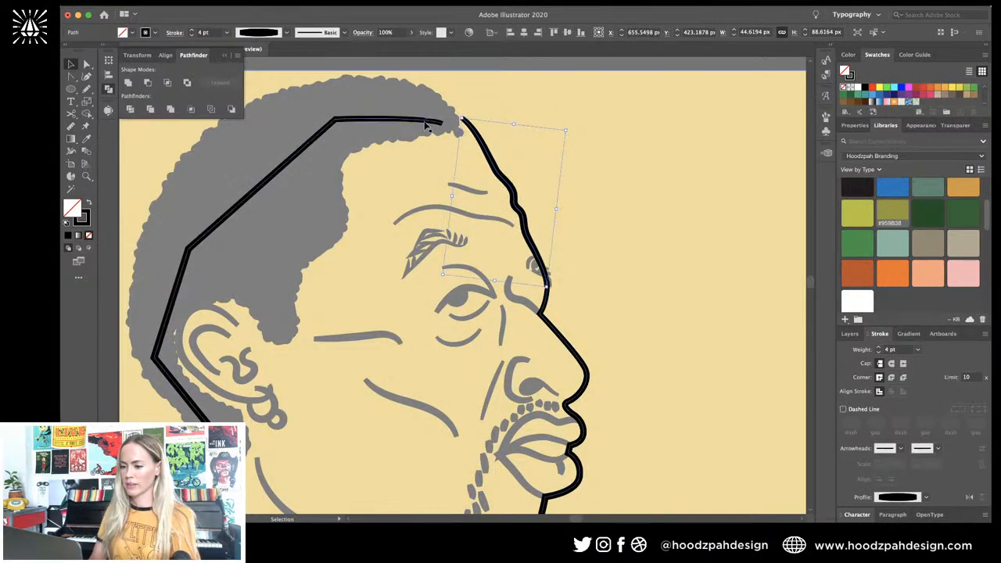
# Step: Move the loose end of the head outline to the top of the rotated forehead section and join the two ends
pyautogui.press('a')
pyautogui.moveTo(442, 128); pyautogui.dragTo(462, 119)
pyautogui.moveTo(472, 109); pyautogui.dragTo(458, 132)
pyautogui.press('super+j')
pyautogui.click(567, 145)
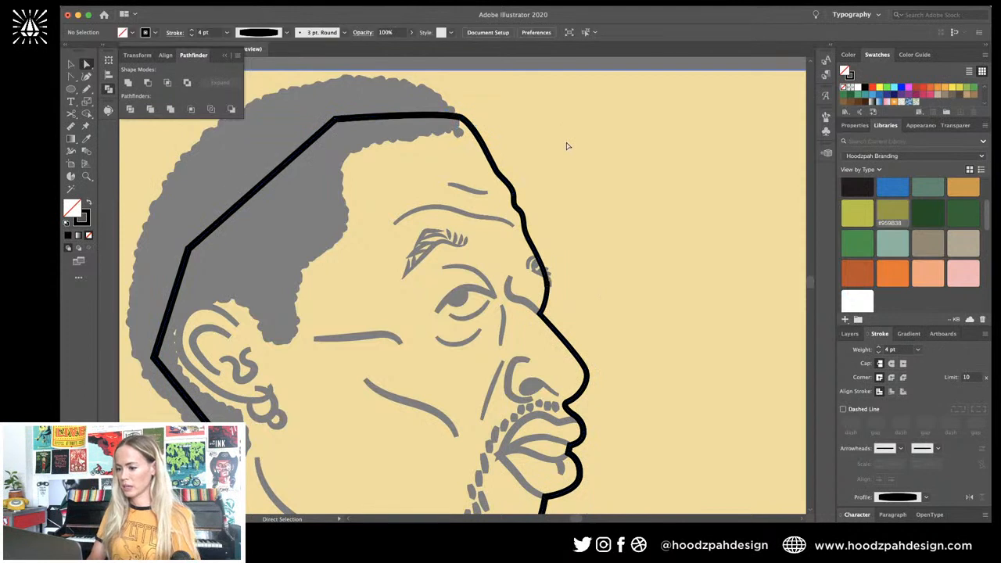
# Step: Join the open outline ends beside the far eye into one smooth curve and leave isolation mode
pyautogui.press('super+equal')
pyautogui.press('super+equal')
pyautogui.press('super+equal')
pyautogui.press('super+equal')
pyautogui.hscroll(3, 732, 265)
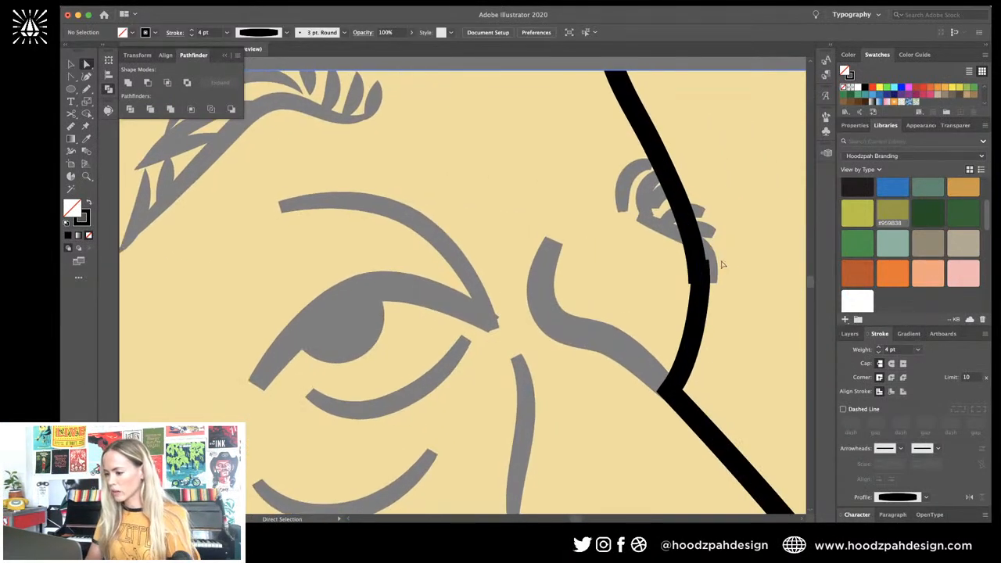
pyautogui.click(699, 282)
pyautogui.moveTo(699, 285)
pyautogui.mouseDown()
pyautogui.moveTo(700, 261)
pyautogui.moveTo(693, 273)
pyautogui.mouseUp()
pyautogui.press('super+z')
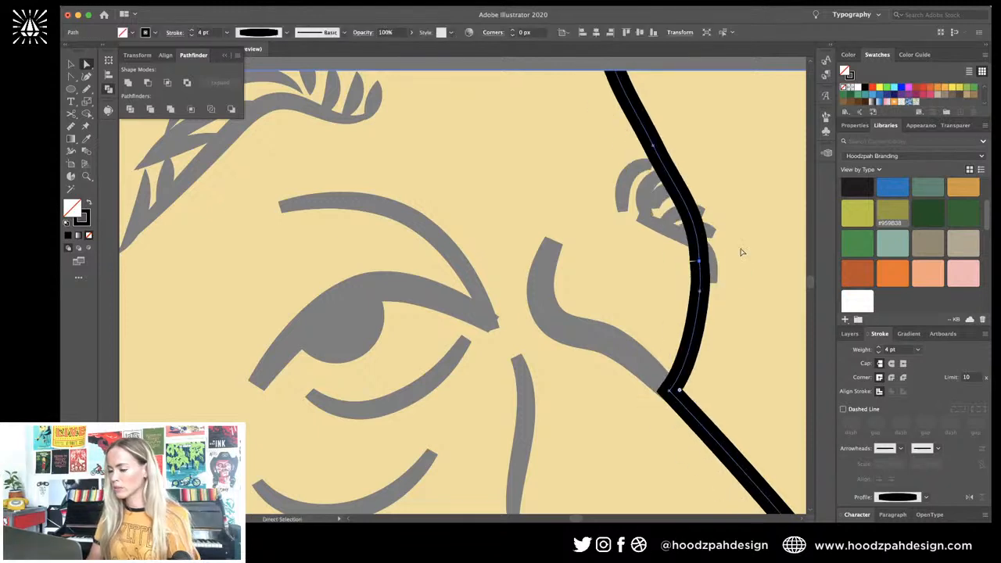
pyautogui.press('super+z')
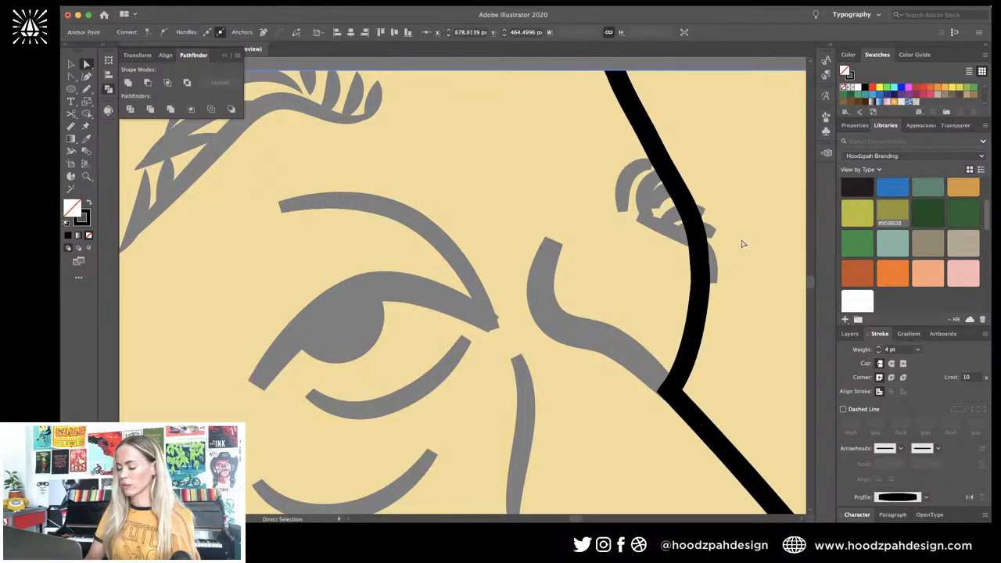
pyautogui.press('super+0')
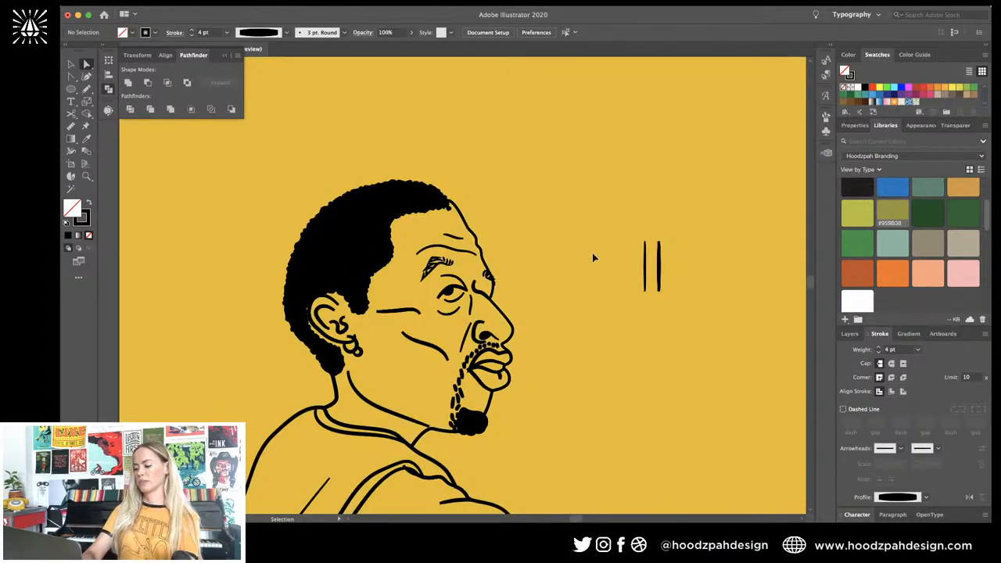
# Step: Isolate the hair shape and shift the anchor points at its front tip so the hairline meets the top of the forehead outline
pyautogui.press('super+=')
pyautogui.press('super+=')
pyautogui.press('super+=')
pyautogui.moveTo(592, 253); pyautogui.dragTo(606, 408)
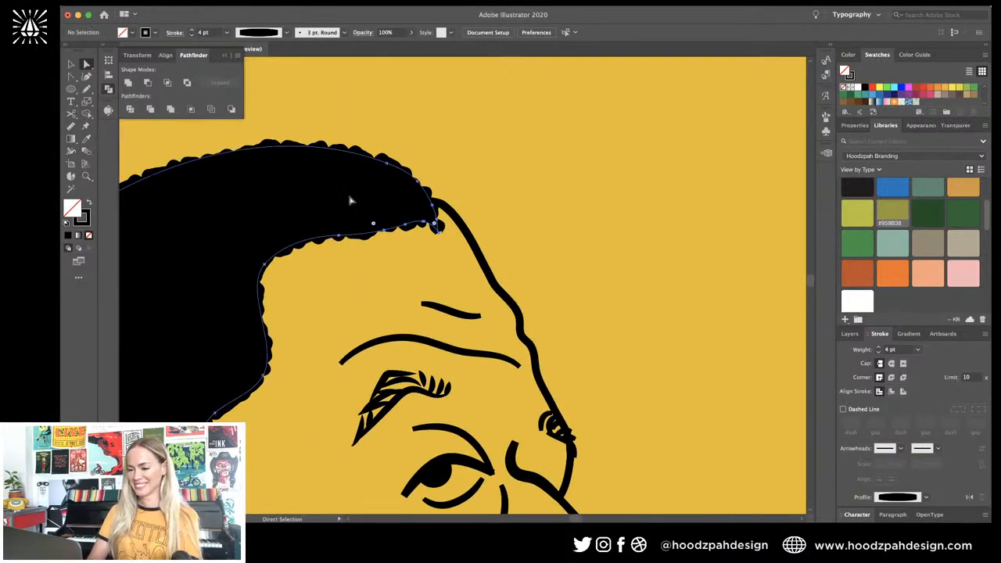
pyautogui.doubleClick(351, 200)
pyautogui.moveTo(446, 146); pyautogui.dragTo(331, 262)
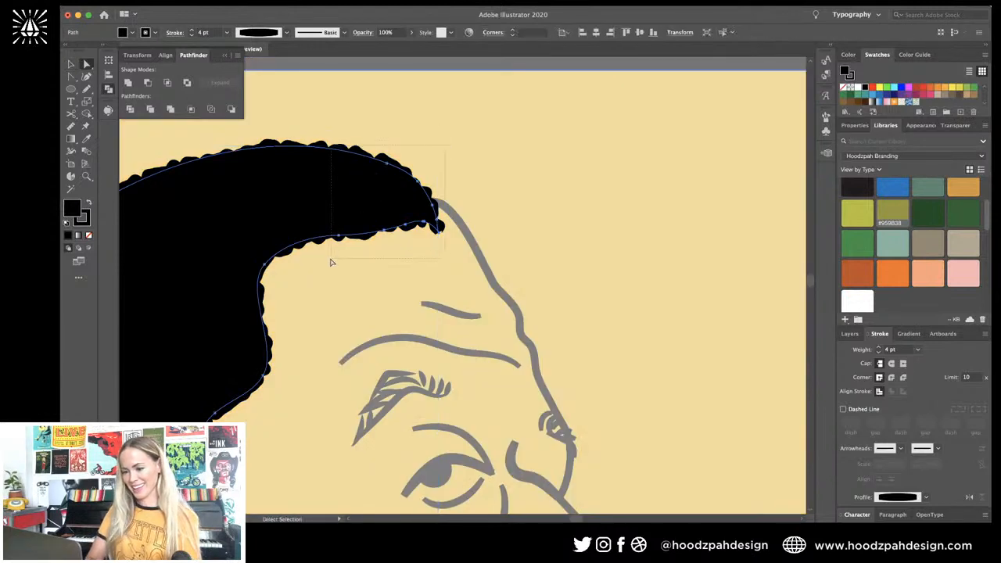
pyautogui.moveTo(430, 226); pyautogui.dragTo(433, 225)
# Step: Raise the hair outline's anchor at the upper back of the head and lengthen its handle for a fuller, rounder crown
pyautogui.hscroll(-3, 432, 225)
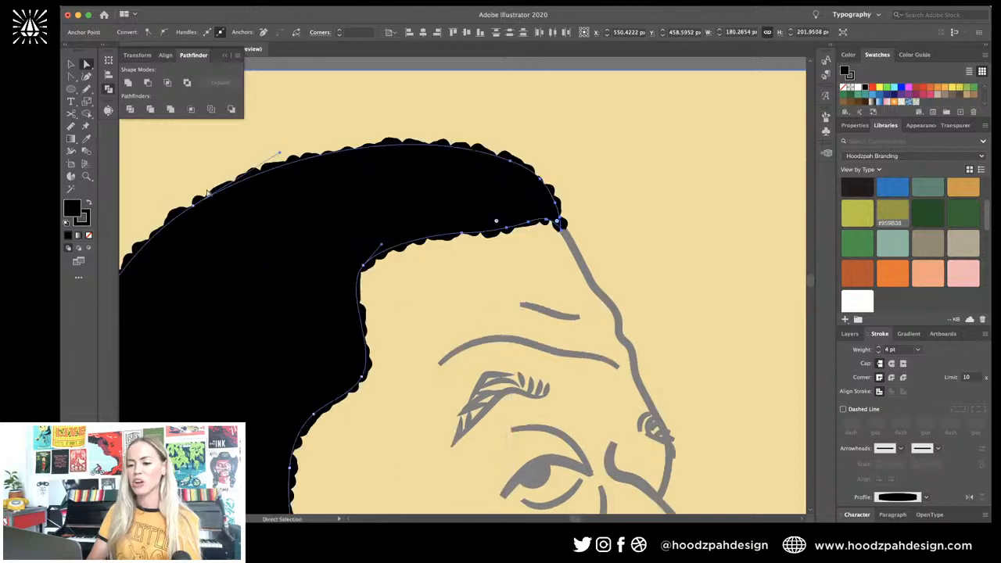
pyautogui.moveTo(194, 206); pyautogui.dragTo(205, 192)
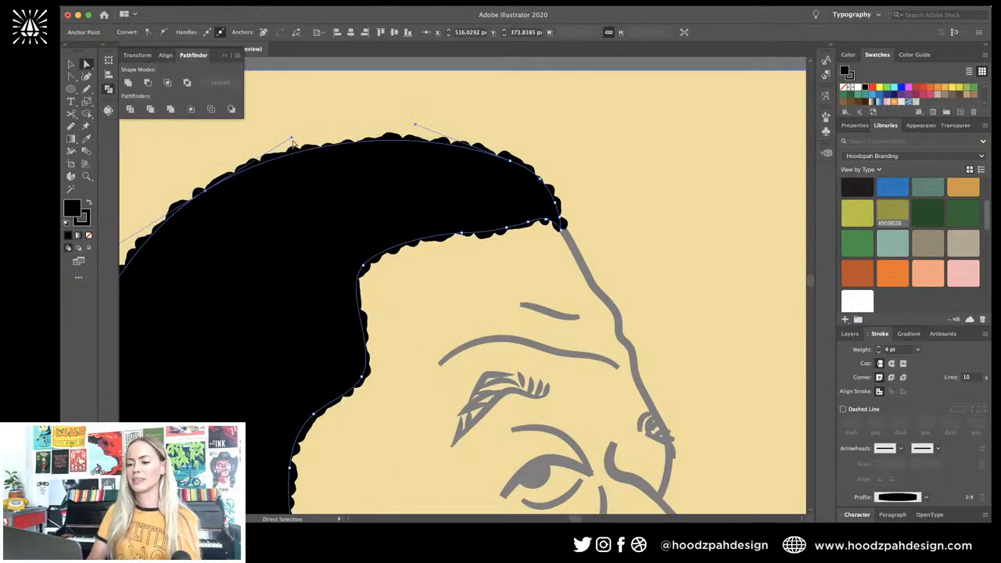
pyautogui.moveTo(292, 141); pyautogui.dragTo(307, 119)
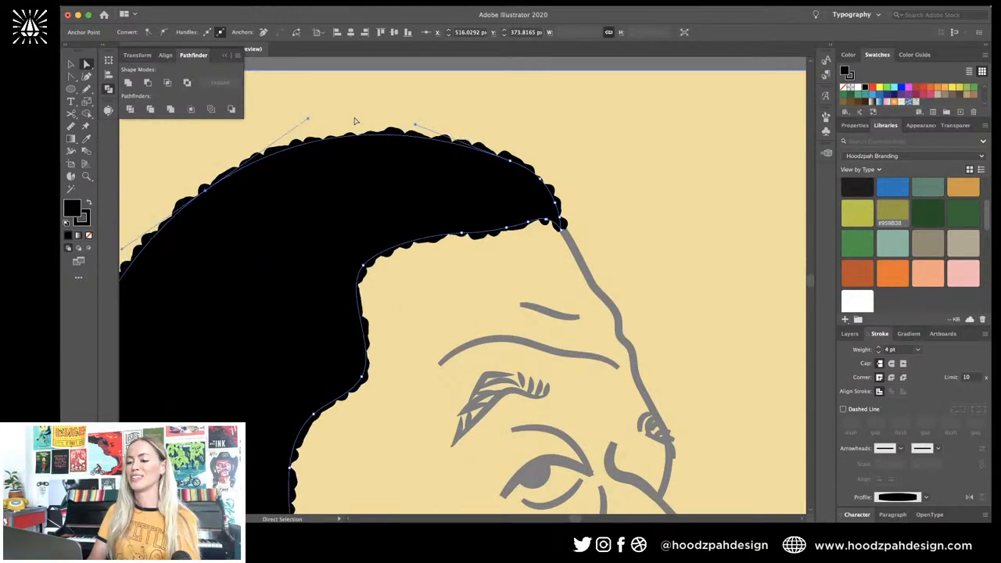
pyautogui.press('super+minus')
pyautogui.press('super+minus')
pyautogui.press('super+minus')
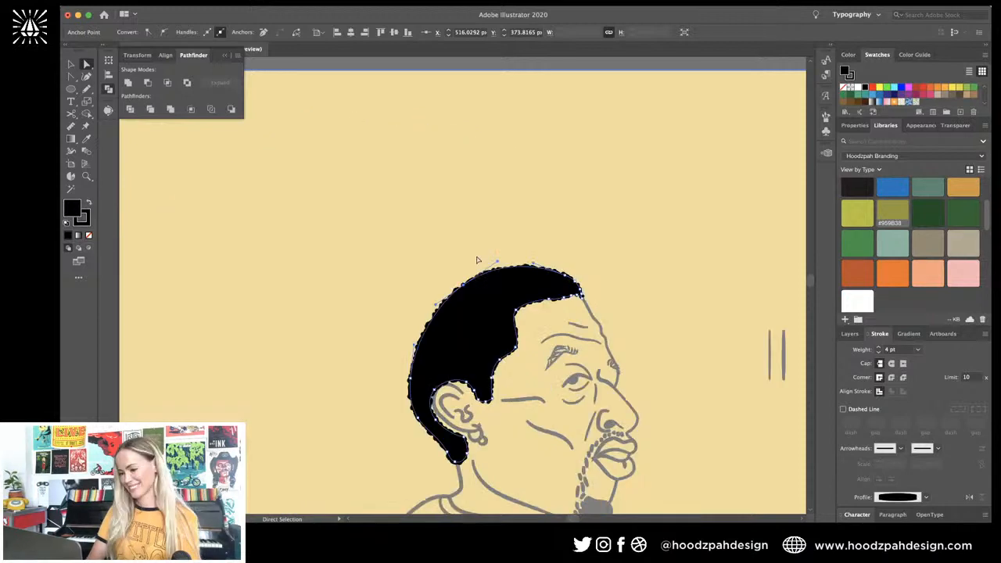
pyautogui.click(509, 241)
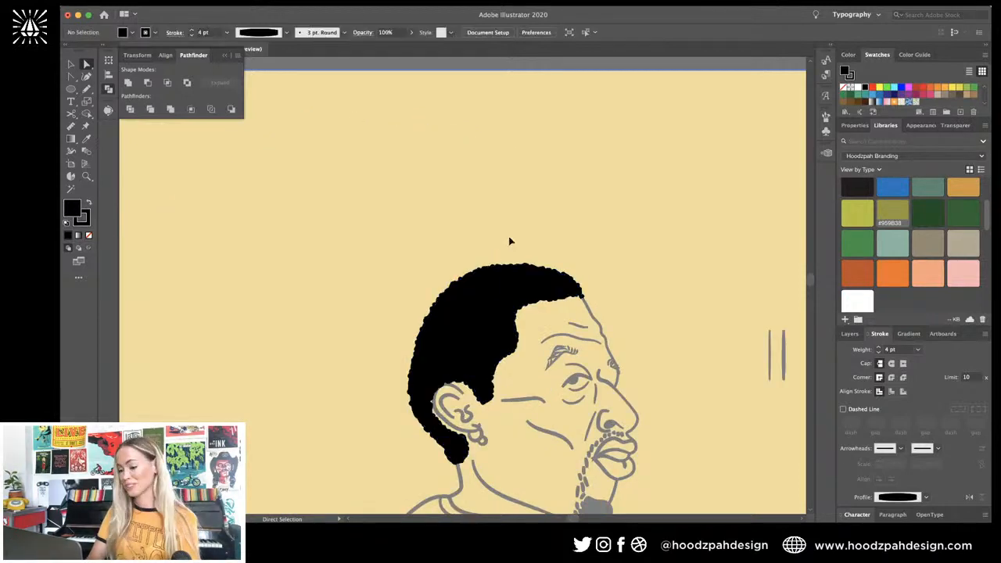
pyautogui.press('super+minus')
pyautogui.press('super+minus')
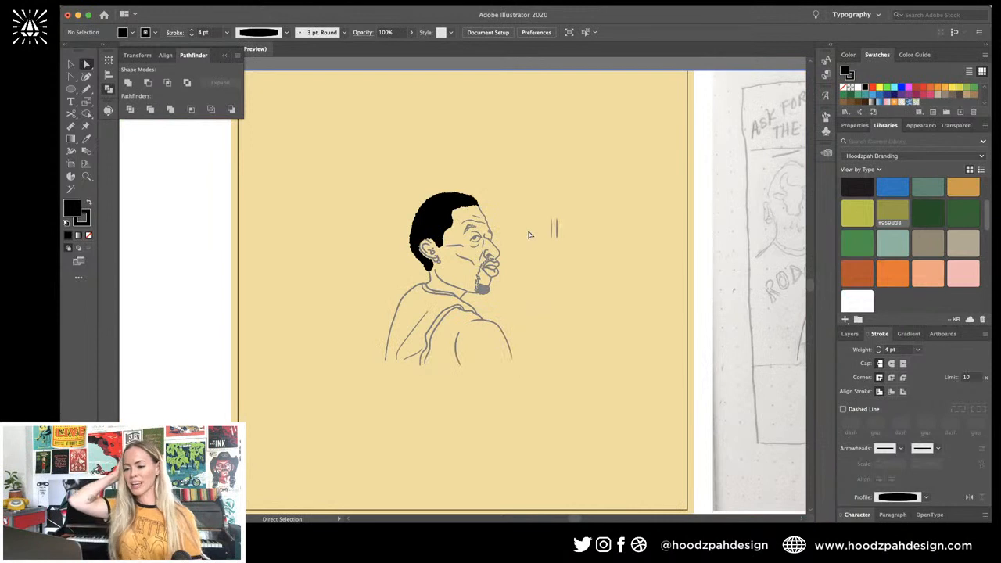
# Step: Move the hair's upper-back anchor point slightly further outward and compare the head shape with the sketch
pyautogui.press('super+plus')
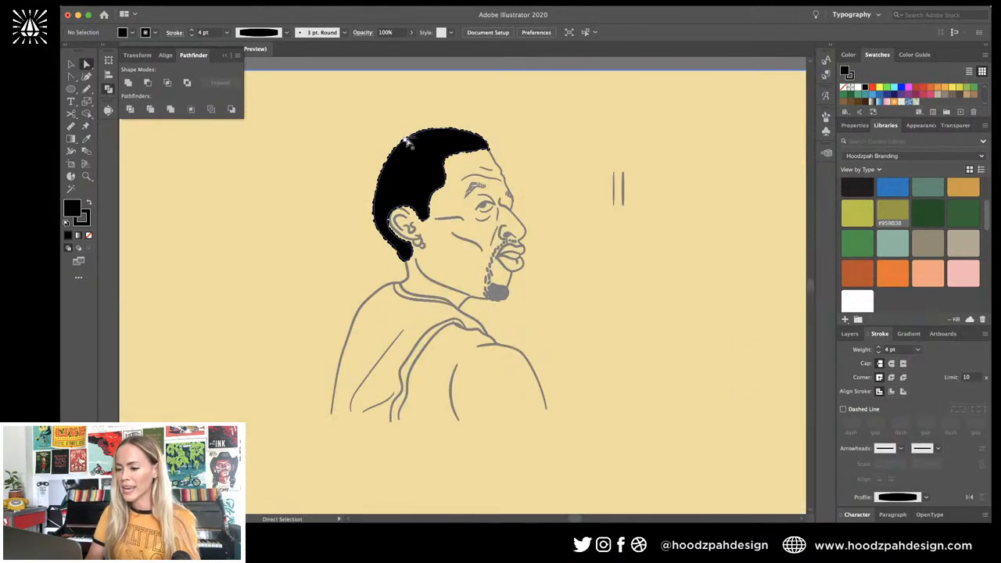
pyautogui.moveTo(409, 142); pyautogui.dragTo(403, 144)
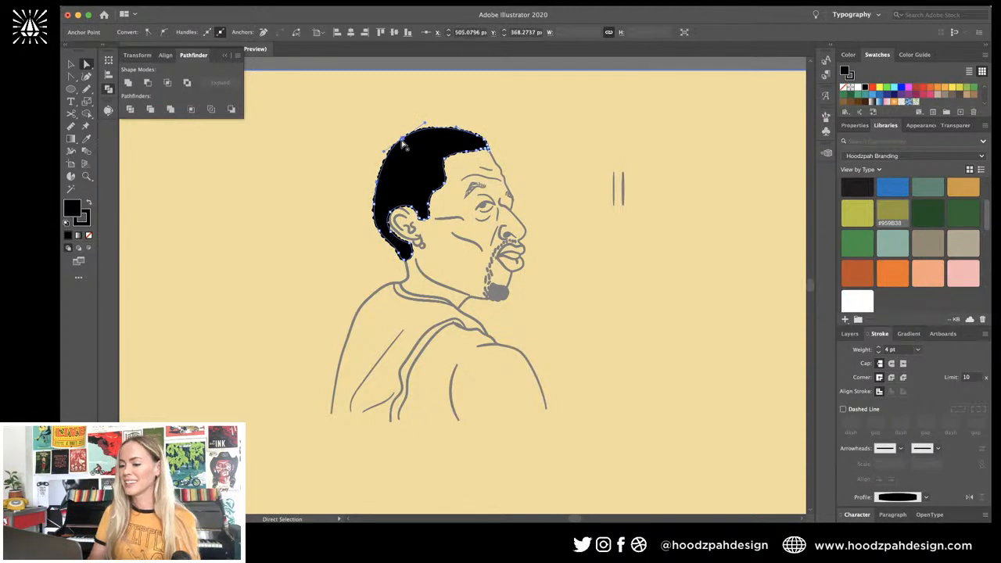
pyautogui.click(527, 148)
pyautogui.press('super+plus')
pyautogui.press('super+plus')
pyautogui.press('super+minus')
pyautogui.press('super+minus')
pyautogui.press('super+minus')
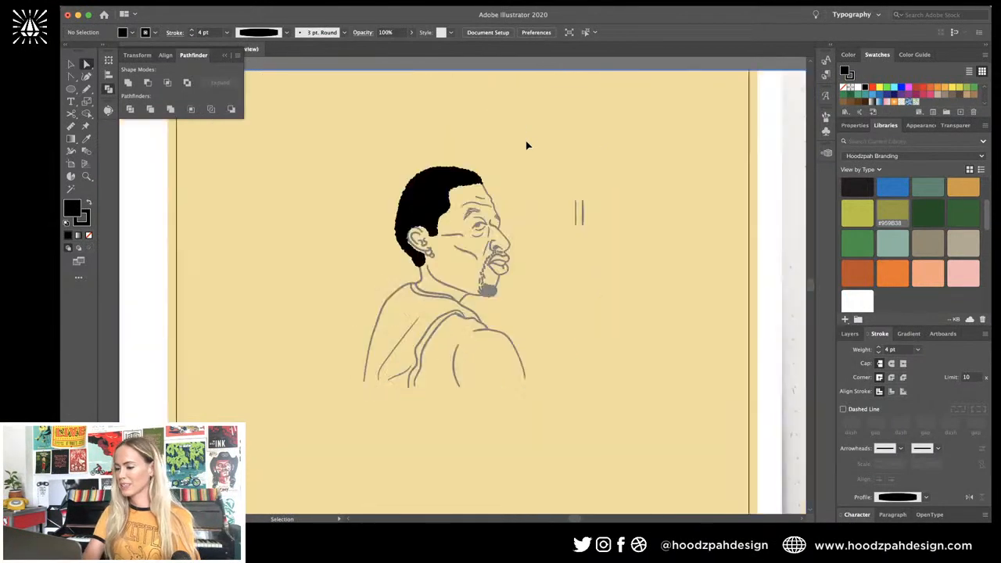
pyautogui.press('super+minus')
pyautogui.press('super+minus')
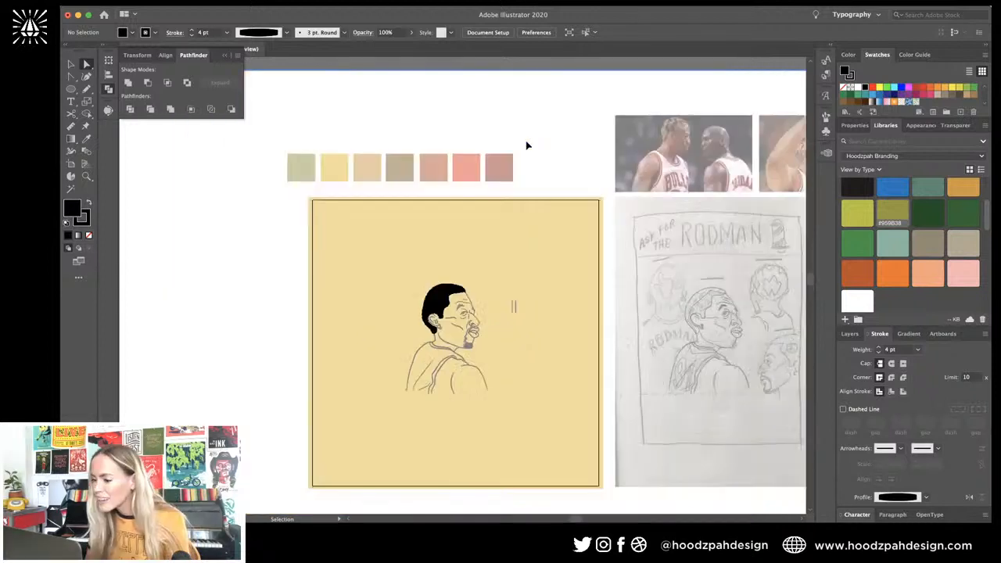
# Step: Pull the hair outline outward at the back of the head for a fuller curve and leave isolation mode
pyautogui.press('super+plus')
pyautogui.press('super+plus')
pyautogui.press('super+plus')
pyautogui.press('super+plus')
pyautogui.press('a')
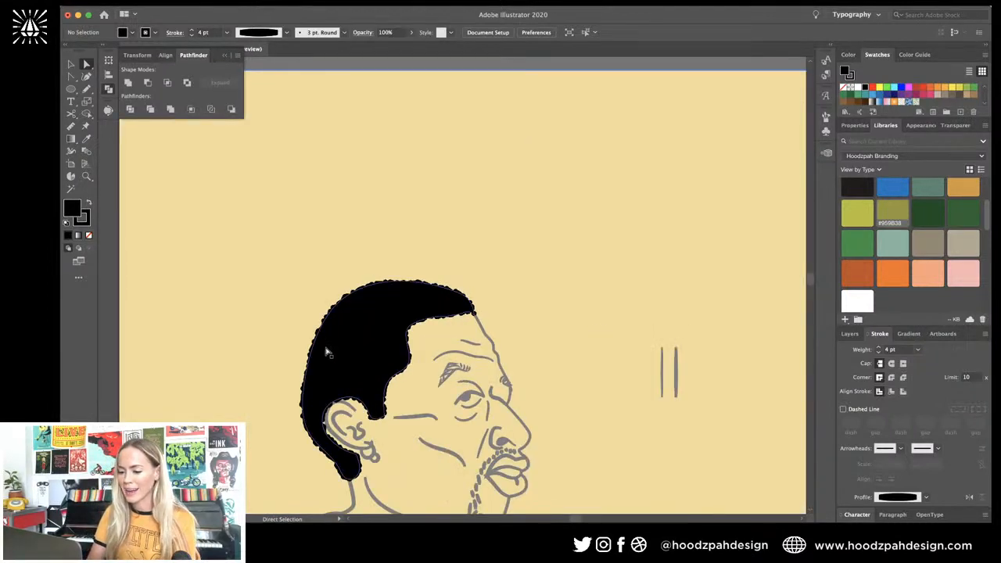
pyautogui.click(315, 323)
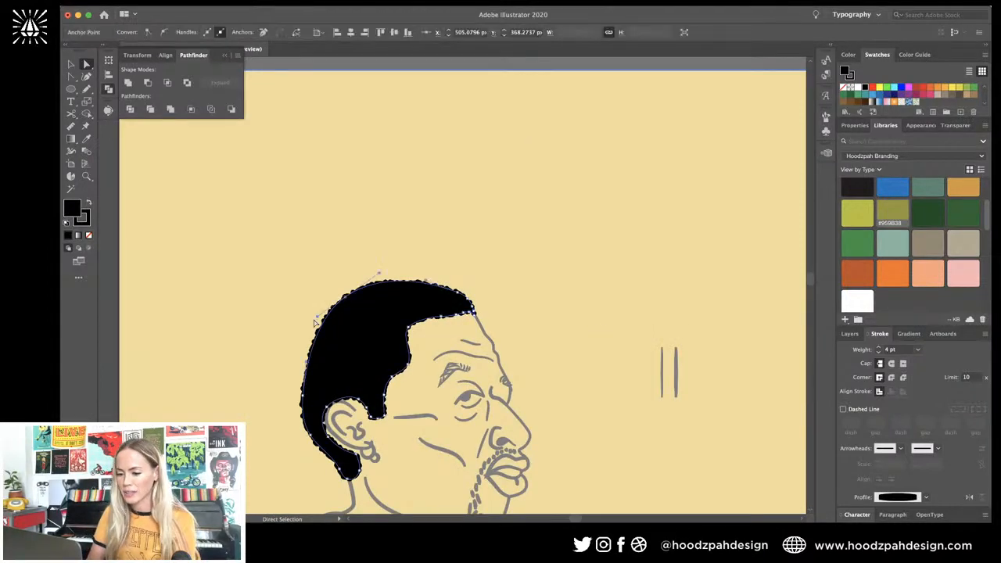
pyautogui.moveTo(315, 322); pyautogui.dragTo(296, 387)
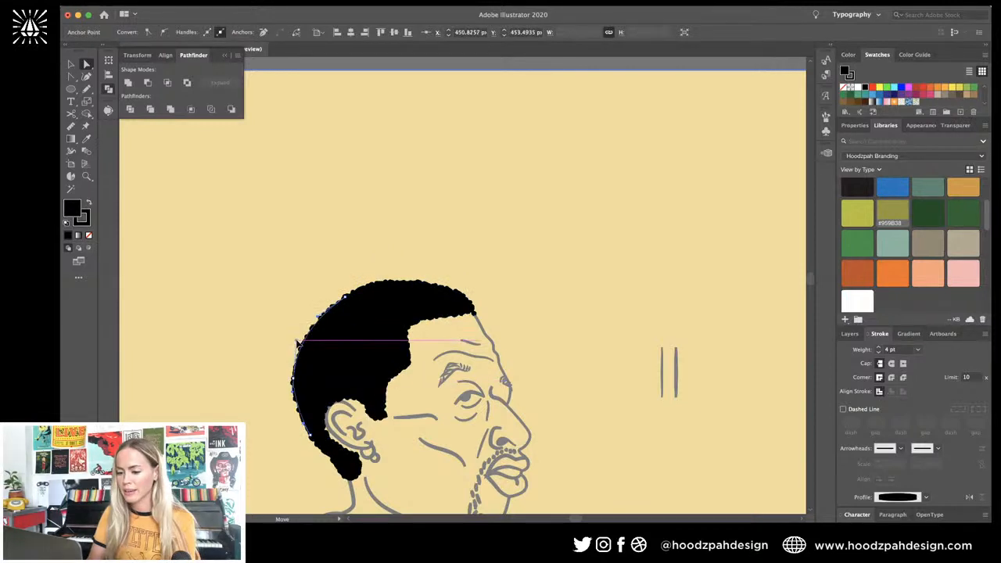
pyautogui.click(344, 297)
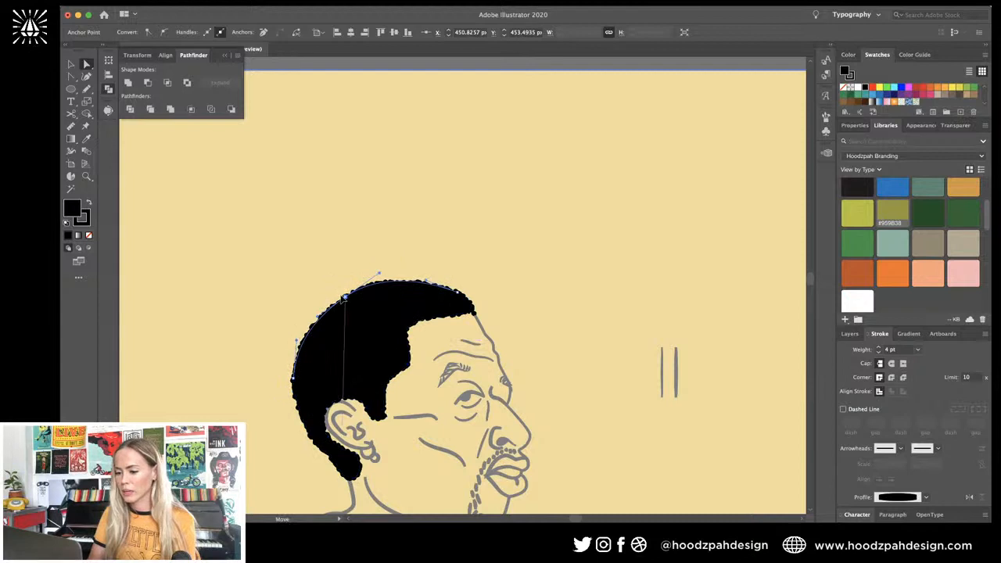
pyautogui.click(400, 264)
pyautogui.press('super+minus')
pyautogui.press('super+minus')
pyautogui.press('super+minus')
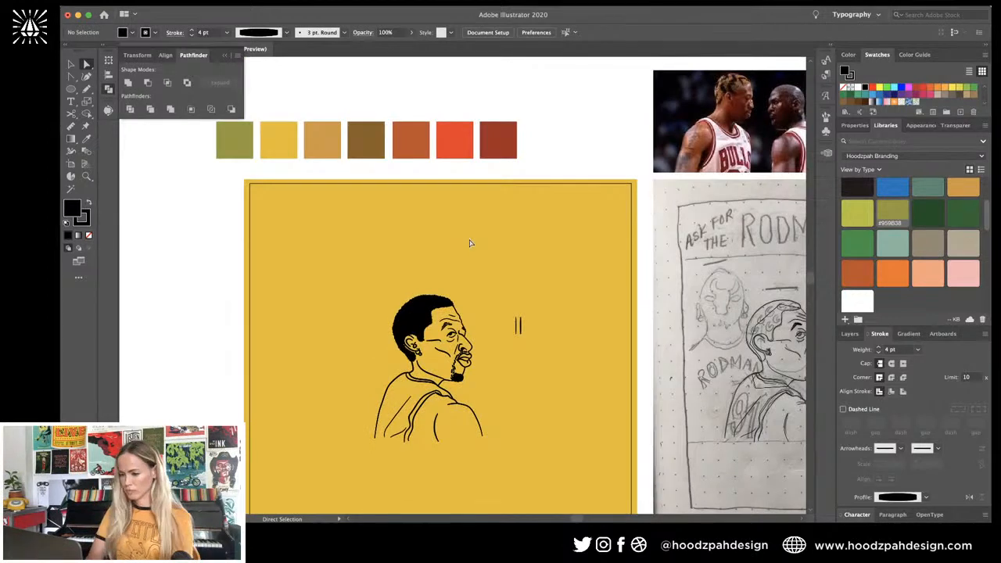
# Step: Extend the near eye's upper eyelid line with the Pencil tool so that it hooks around the inner corner
pyautogui.press('v')
pyautogui.press('super+plus')
pyautogui.press('super+plus')
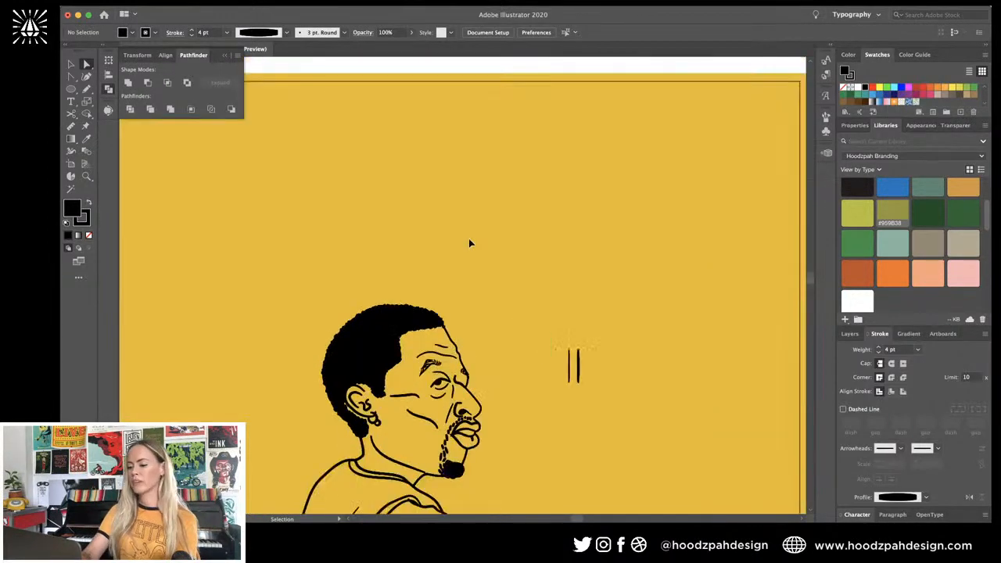
pyautogui.press('super+plus')
pyautogui.press('super+plus')
pyautogui.press('super+plus')
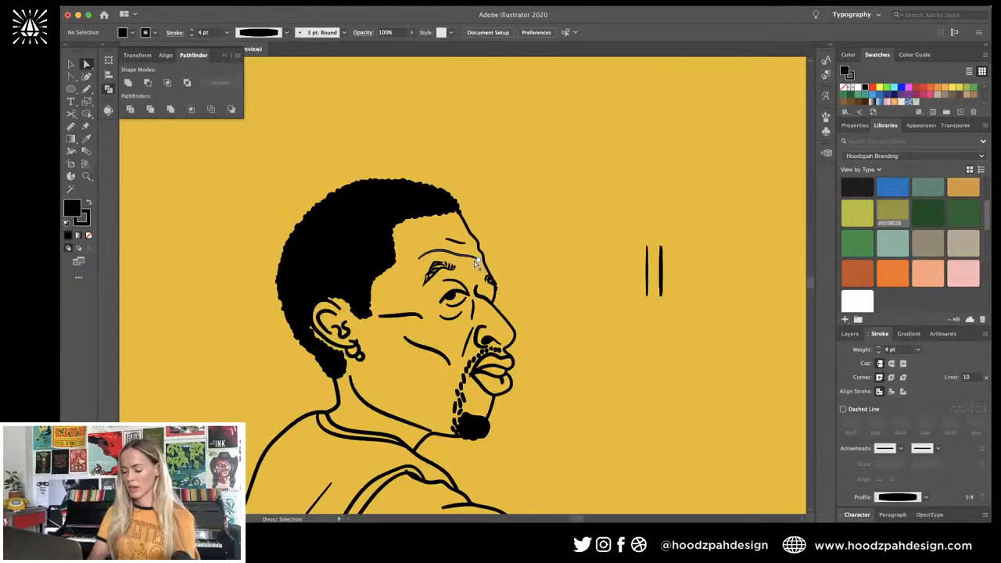
pyautogui.press('a')
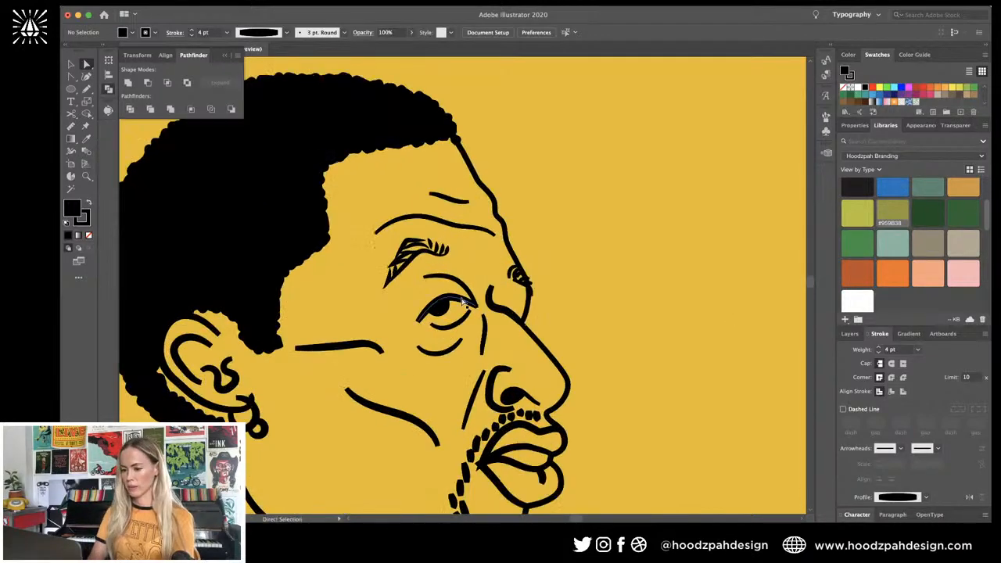
pyautogui.press('super+plus')
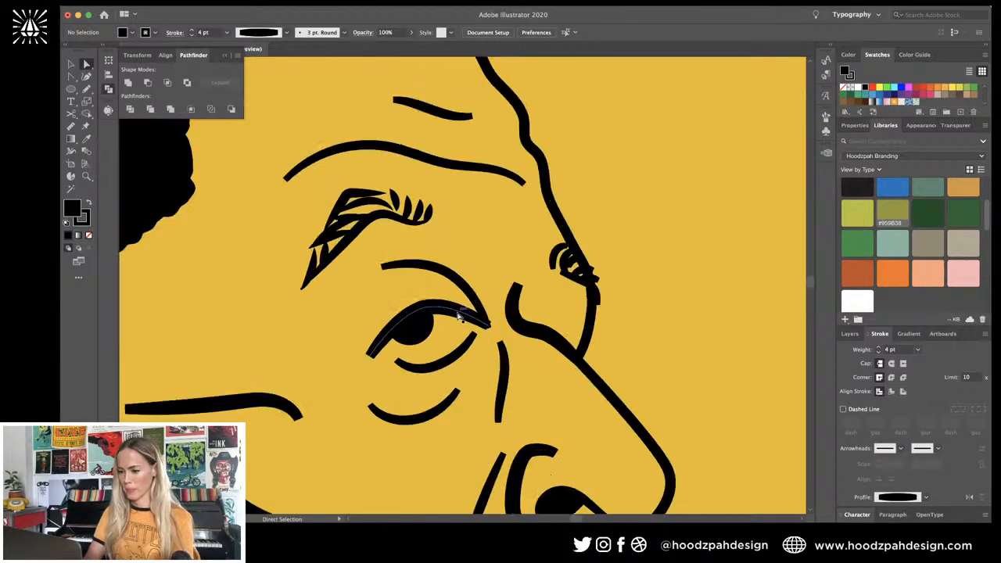
pyautogui.click(460, 310)
pyautogui.press('n')
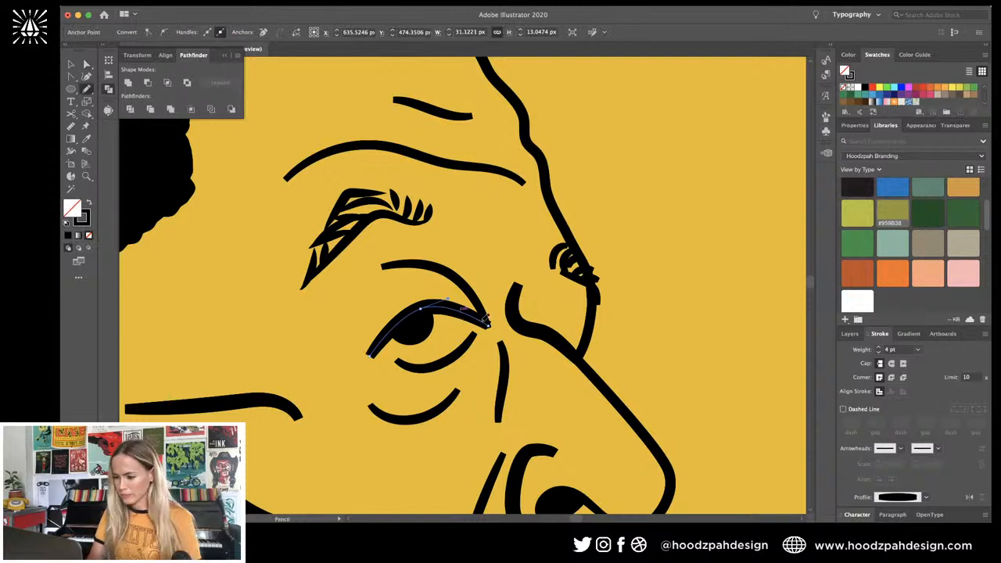
pyautogui.moveTo(485, 321); pyautogui.dragTo(474, 338)
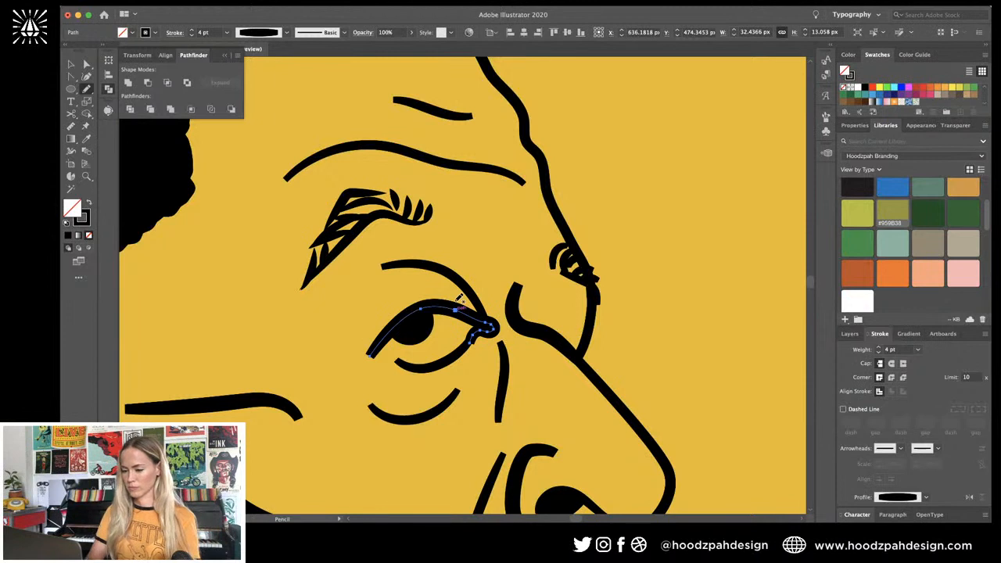
# Step: Shift and rotate the lower eyelid line so its inner end lines up with the new eye corner
pyautogui.press('v')
pyautogui.moveTo(493, 332); pyautogui.dragTo(438, 370)
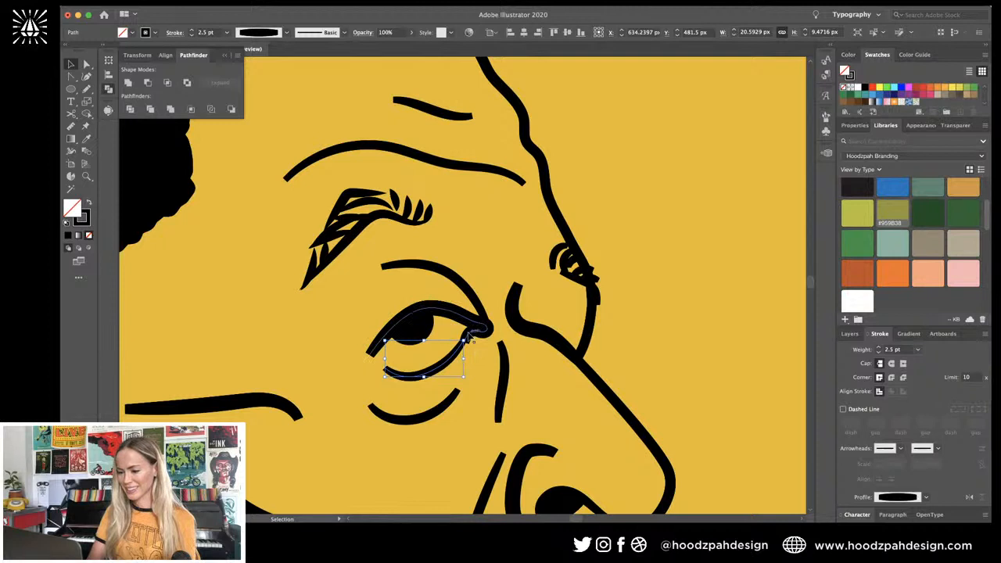
pyautogui.moveTo(474, 332)
pyautogui.mouseDown()
pyautogui.moveTo(486, 344)
pyautogui.moveTo(472, 343)
pyautogui.mouseUp()
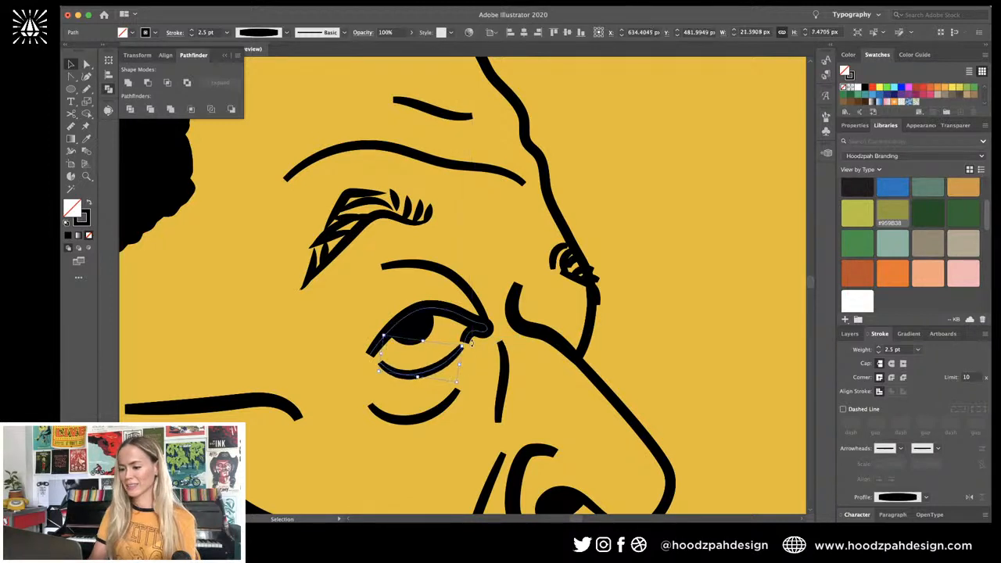
pyautogui.click(619, 291)
pyautogui.press('super+1')
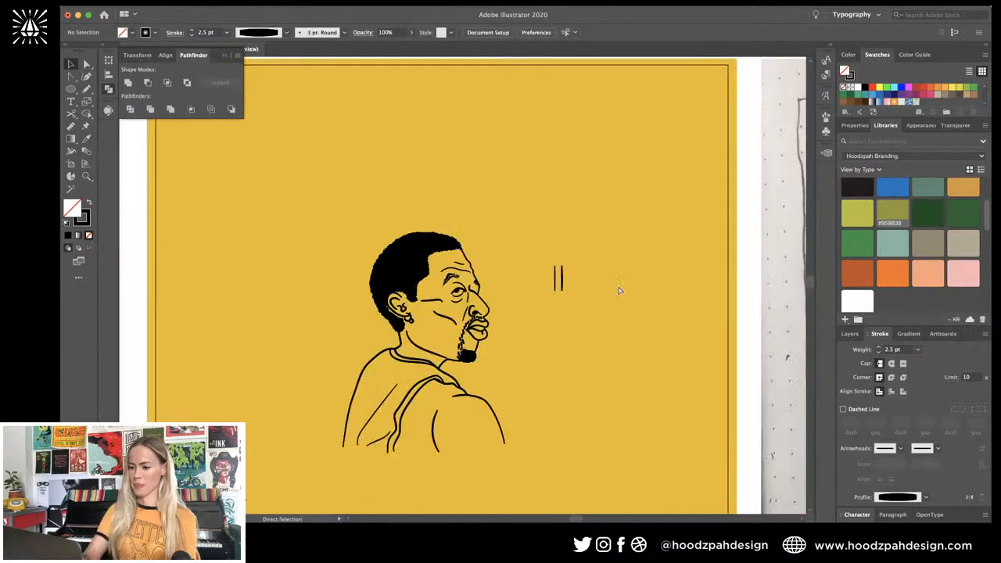
# Step: Replace the bag line under the near eye with a steeper Pencil curve rising toward the inner eye corner
pyautogui.press('super+plus')
pyautogui.press('super+plus')
pyautogui.press('super+plus')
pyautogui.press('super+plus')
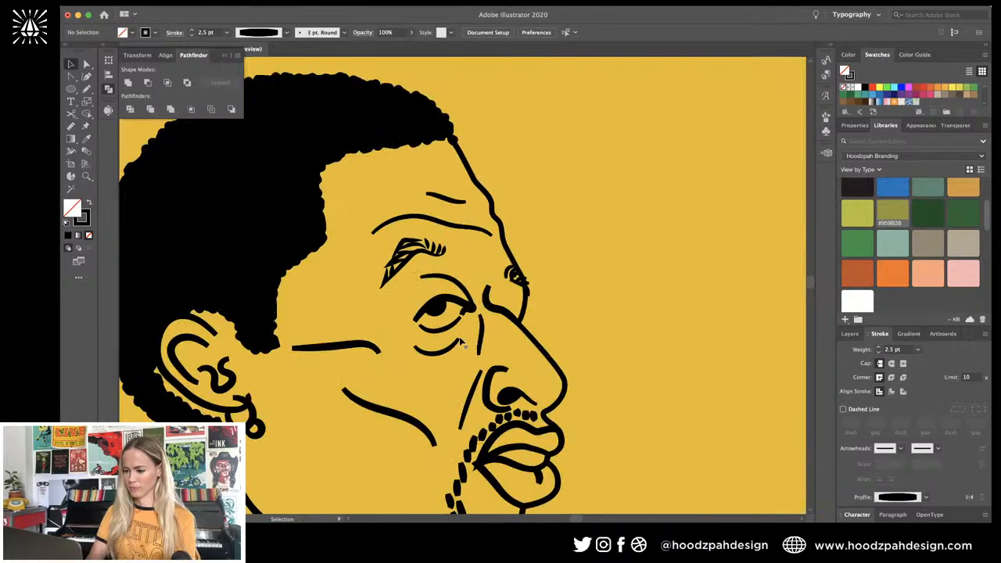
pyautogui.click(459, 336)
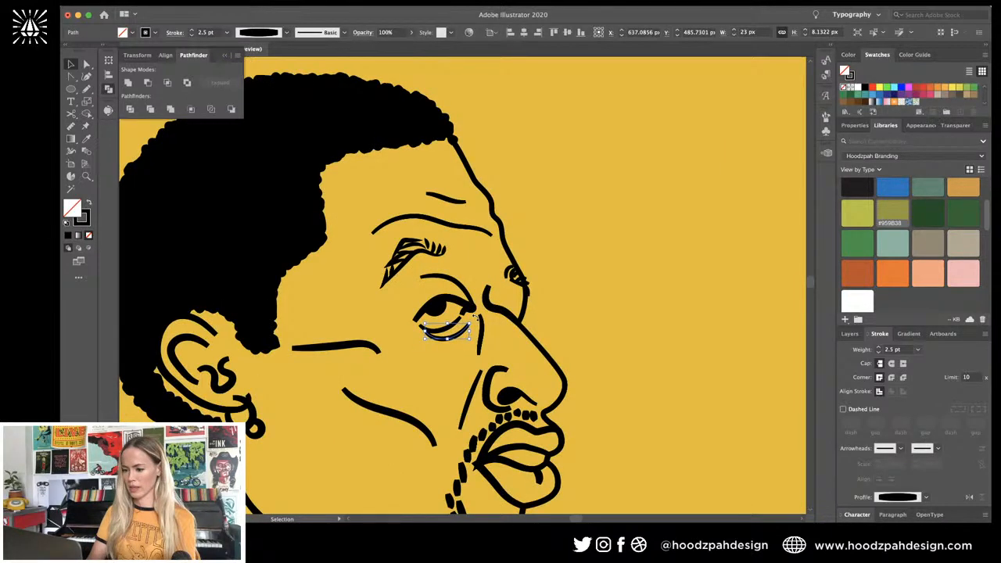
pyautogui.moveTo(475, 318); pyautogui.dragTo(473, 307)
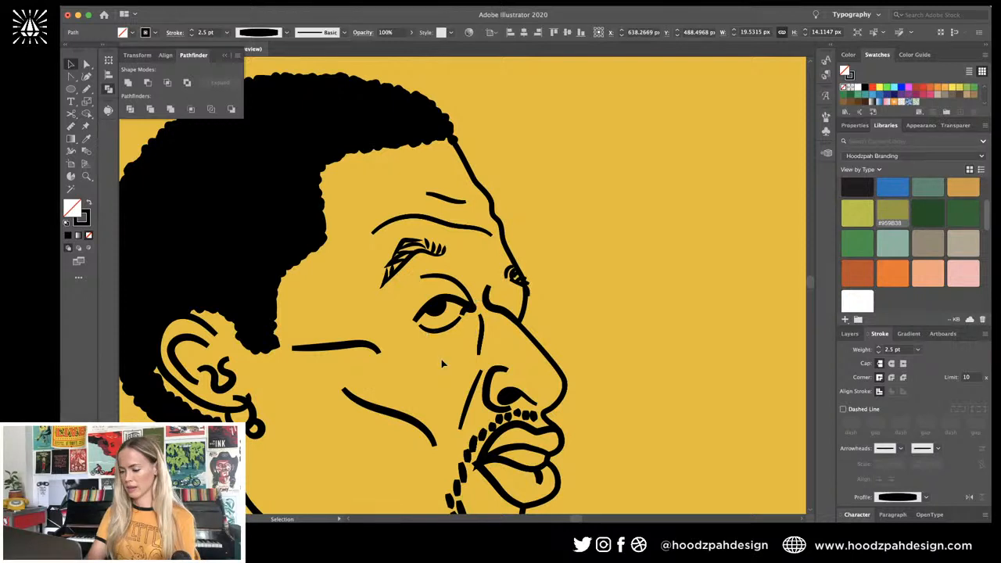
pyautogui.press('n')
pyautogui.moveTo(430, 356); pyautogui.dragTo(472, 319)
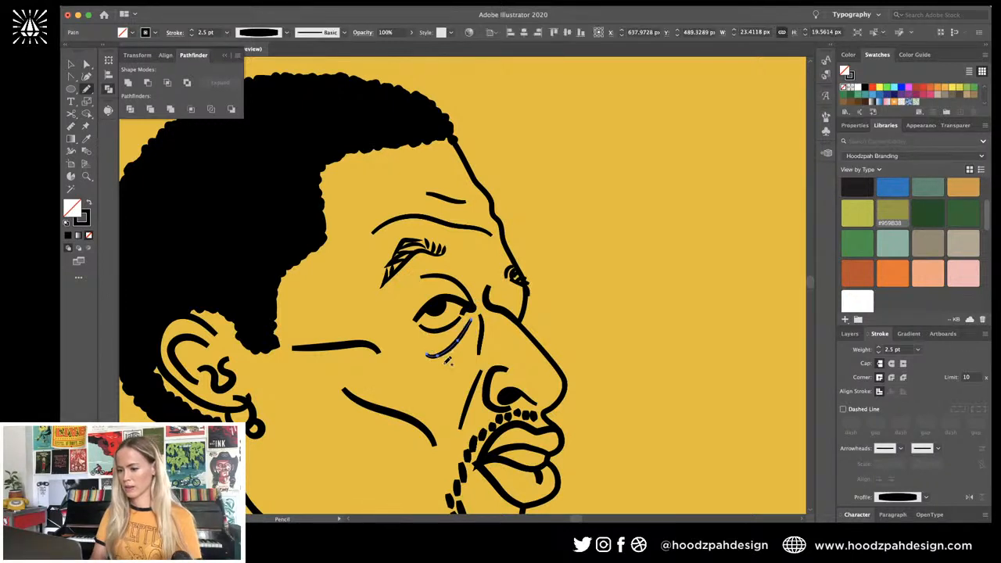
pyautogui.press('super+minus')
pyautogui.press('super+minus')
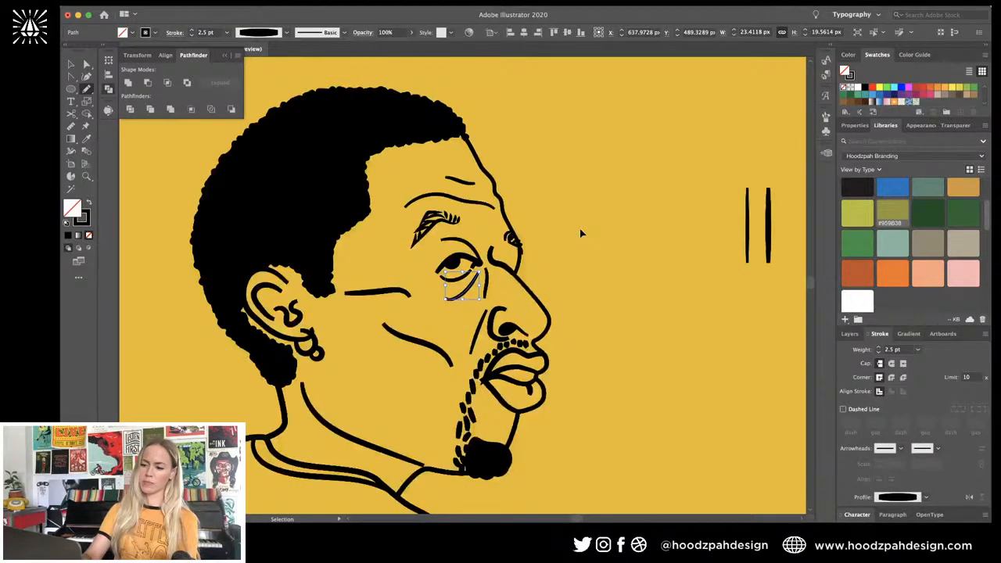
pyautogui.press('v')
pyautogui.click(580, 233)
# Step: Examine the revised eye area and the crease above the eyelid, comparing the whole portrait with the sketch and reference photo
pyautogui.press('super+minus')
pyautogui.press('super+minus')
pyautogui.press('super+minus')
pyautogui.press('super+equal')
pyautogui.press('super+equal')
pyautogui.press('super+equal')
pyautogui.press('super+equal')
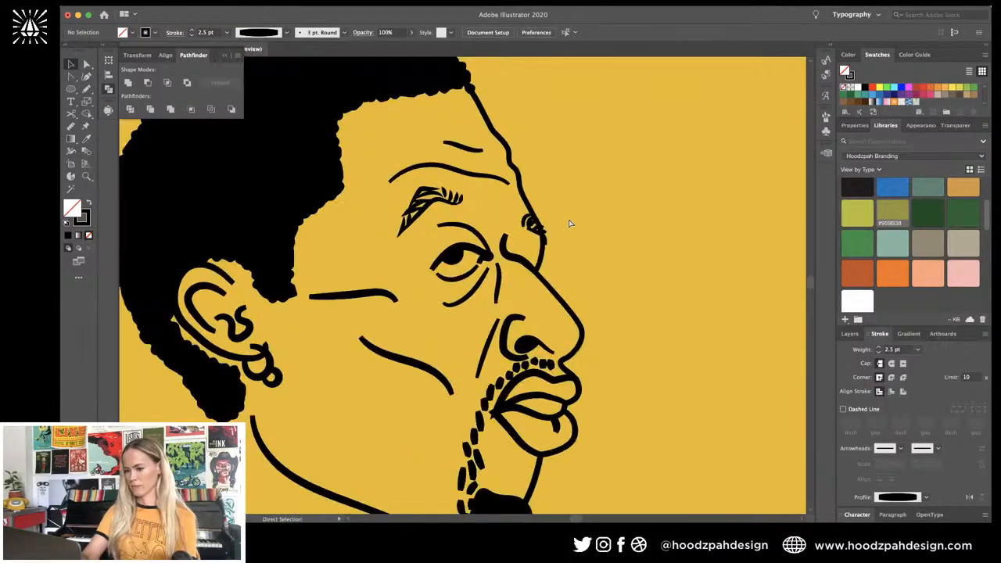
pyautogui.click(463, 225)
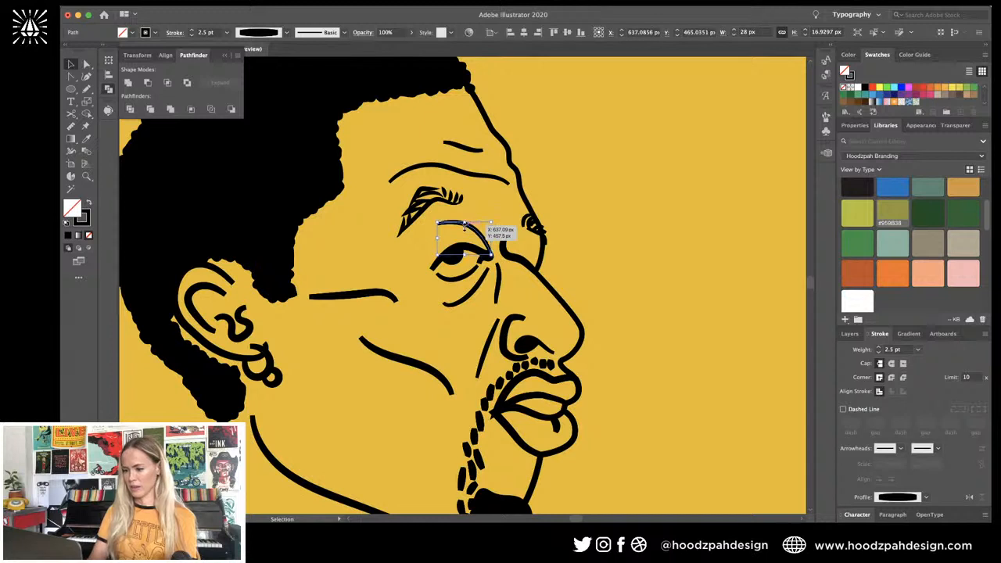
pyautogui.click(595, 232)
pyautogui.press('super+minus')
pyautogui.press('super+minus')
pyautogui.press('super+minus')
pyautogui.press('super+minus')
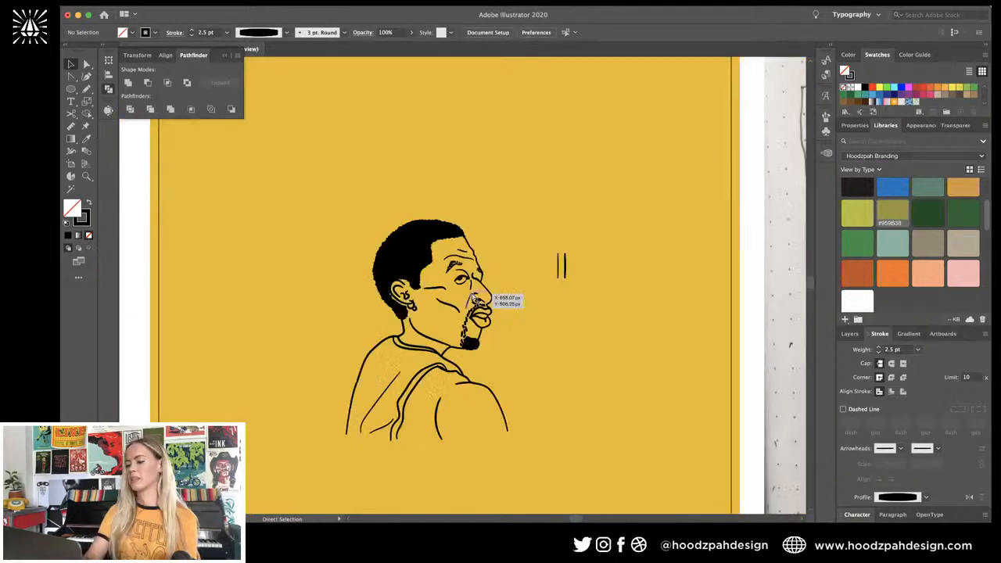
pyautogui.press('super+minus')
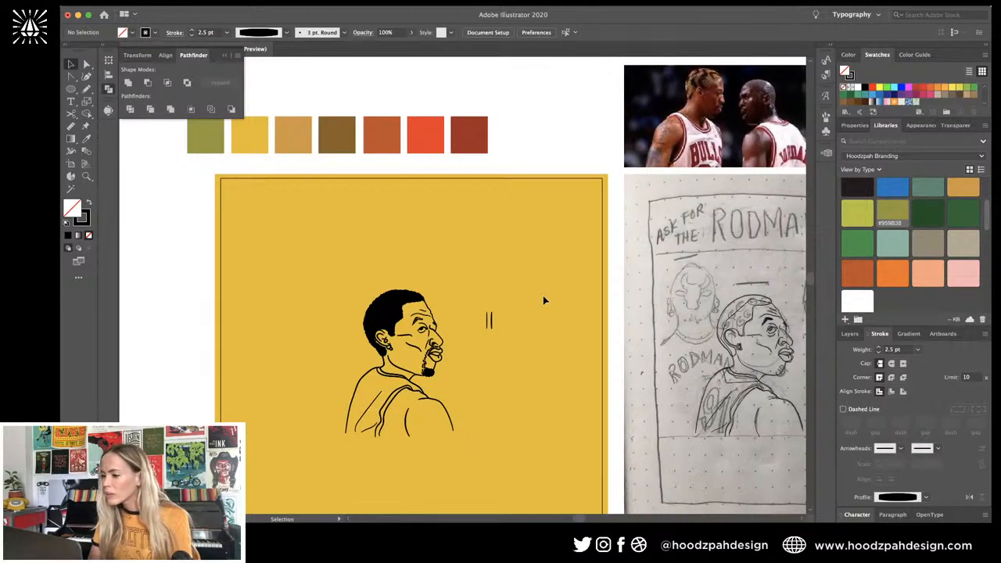
# Step: Replace the near eye's pupil with a black circle about 9 px across, tucked under the upper eyelid and shifted slightly toward the ear
pyautogui.hscroll(3, 543, 298)
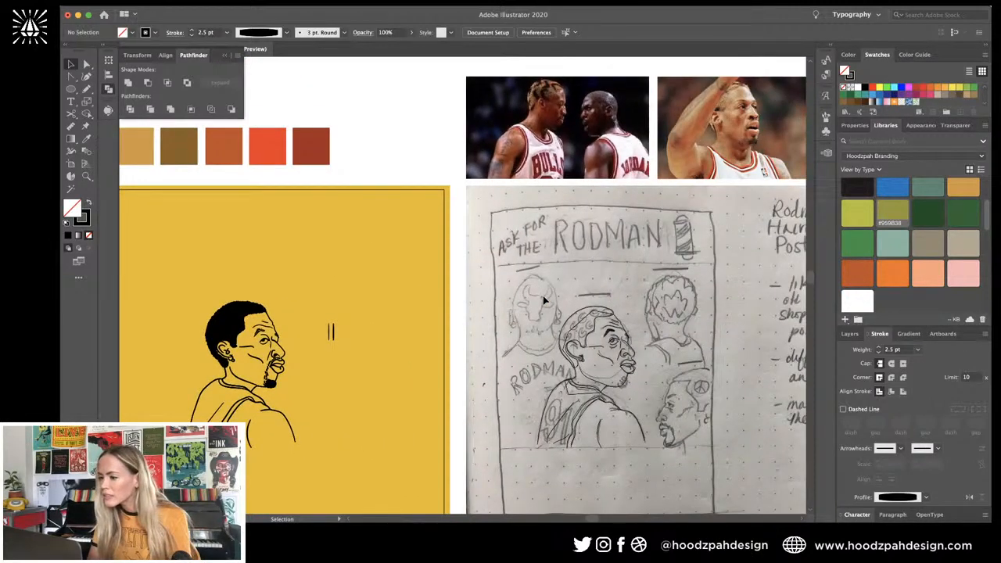
pyautogui.press('a')
pyautogui.hscroll(-10, 546, 301)
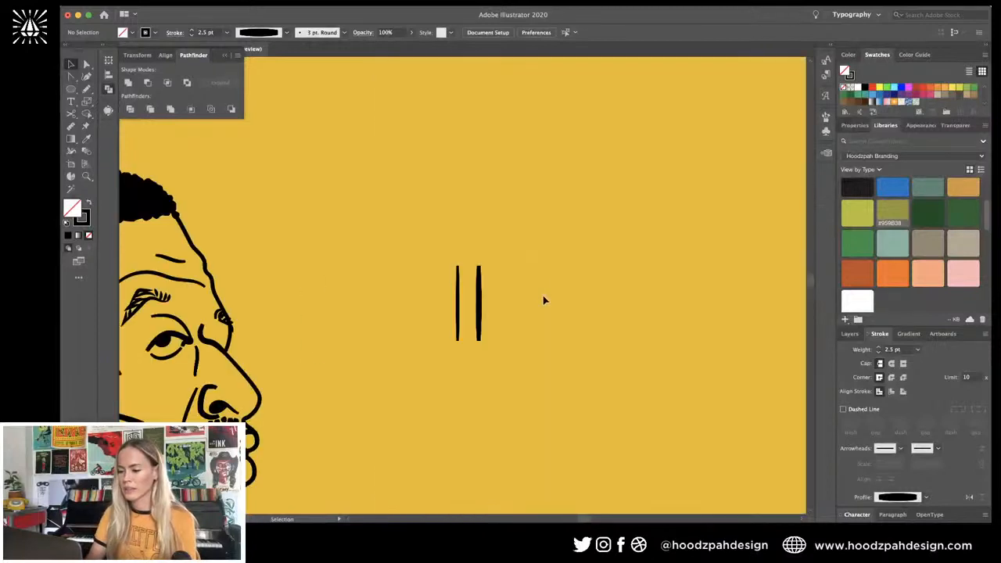
pyautogui.click(210, 307)
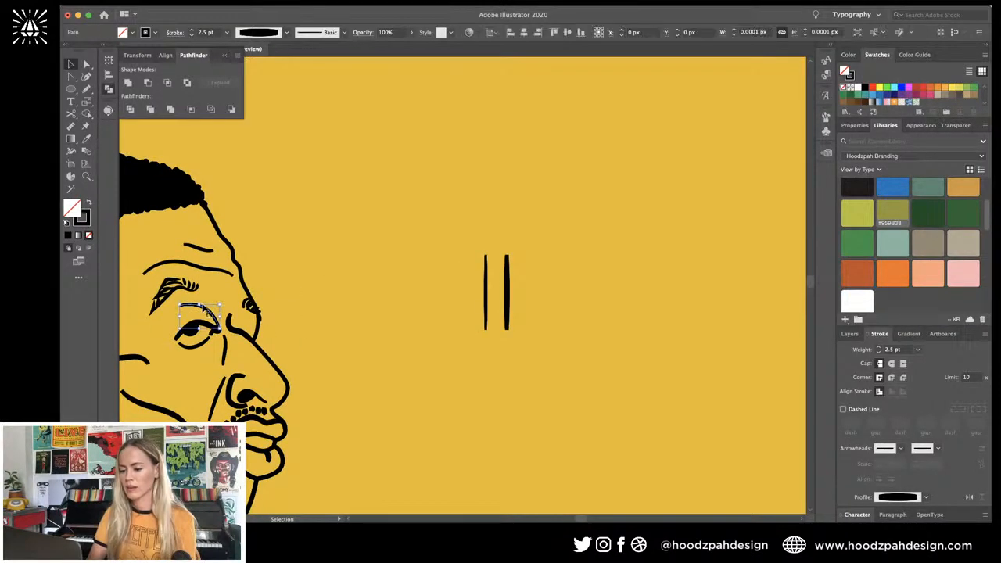
pyautogui.press('super+equal')
pyautogui.press('super+equal')
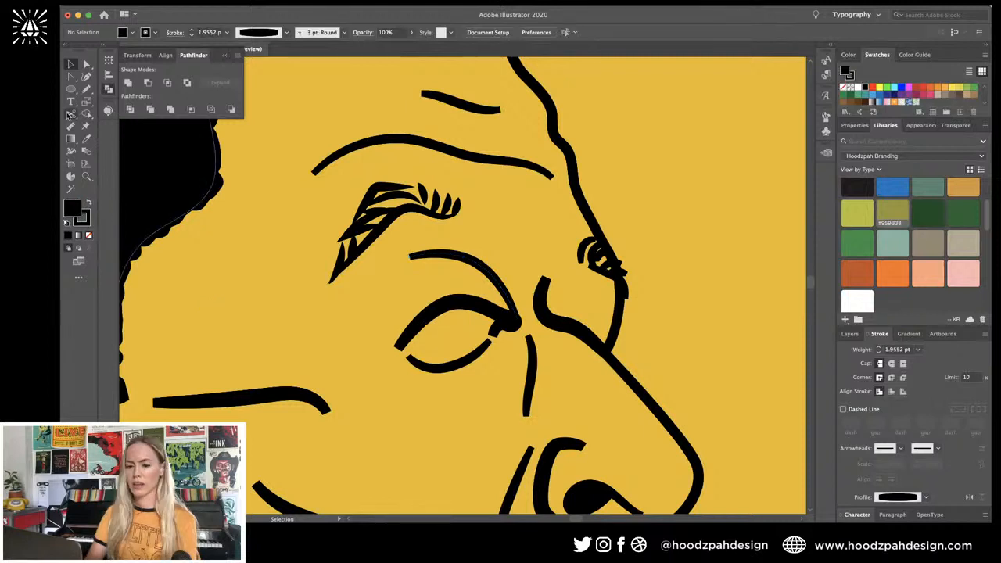
pyautogui.click(70, 89)
pyautogui.moveTo(444, 328); pyautogui.dragTo(427, 311)
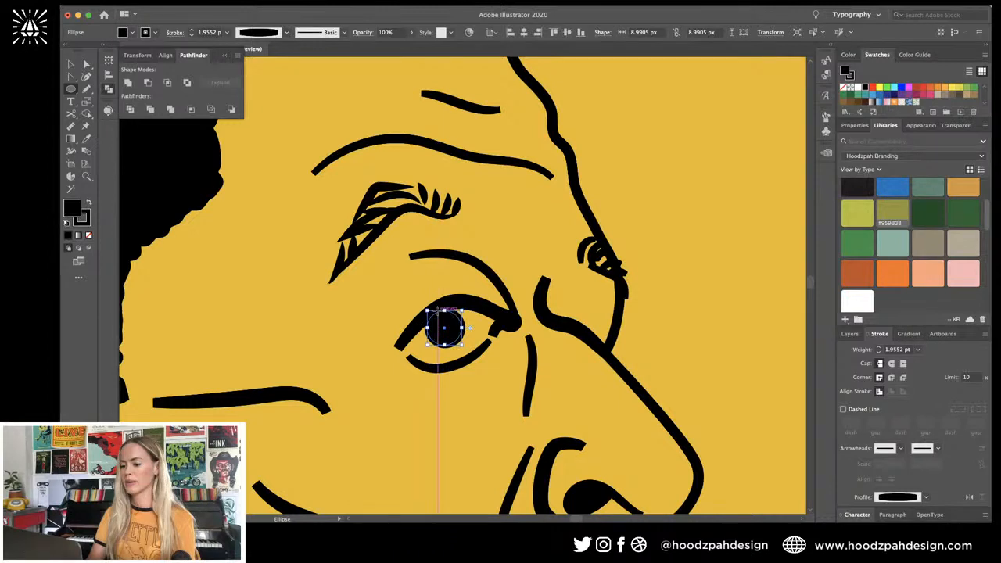
pyautogui.press('v')
pyautogui.press('super+shift+a')
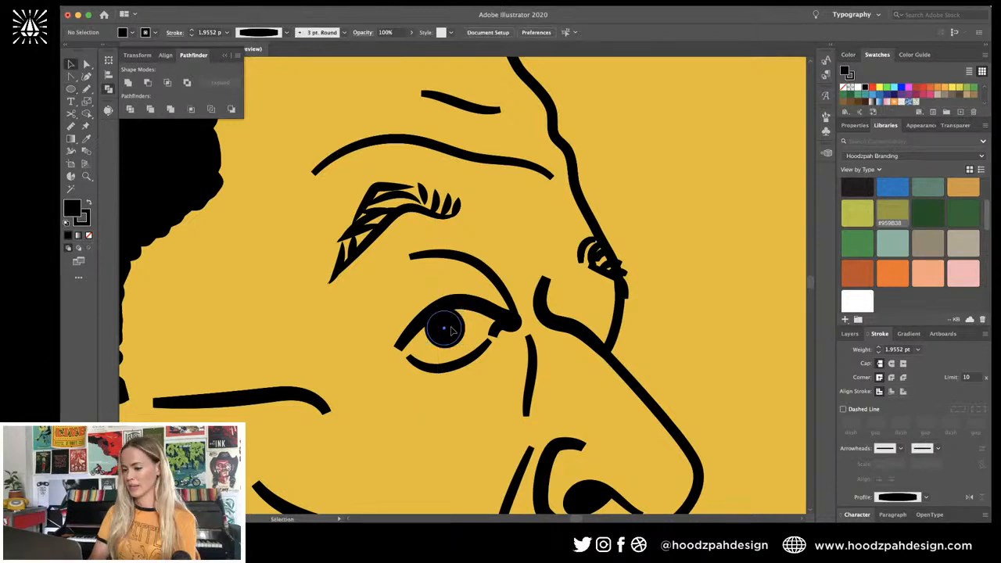
pyautogui.moveTo(452, 331); pyautogui.dragTo(448, 328)
# Step: Replace the crease above the near eye with a Pencil arc about 30 px wide and 9 px high that follows the upper eyelid
pyautogui.click(469, 260)
pyautogui.press('Delete')
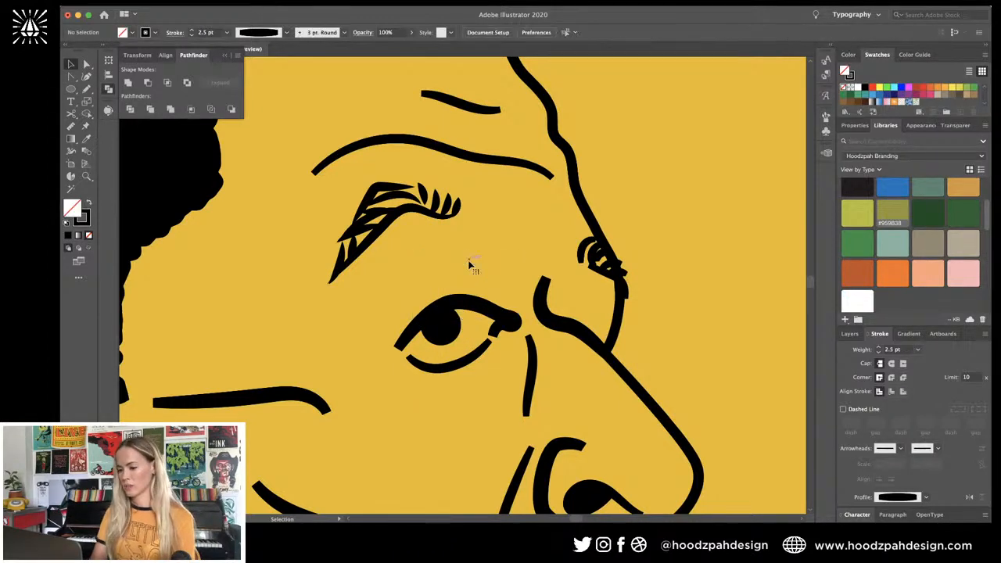
pyautogui.press('n')
pyautogui.moveTo(503, 298)
pyautogui.mouseDown()
pyautogui.moveTo(478, 272)
pyautogui.moveTo(449, 272)
pyautogui.moveTo(392, 305)
pyautogui.mouseUp()
pyautogui.press('v')
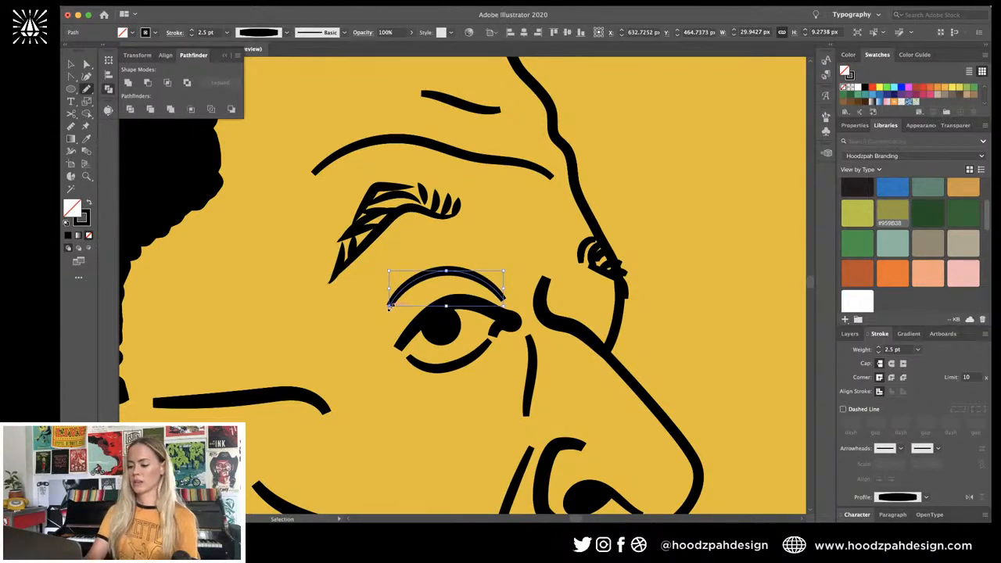
# Step: Draw a curved bag line about 22 by 32 px with the Pencil tool, from the cheek up to the near eye's inner corner
pyautogui.press('super+minus')
pyautogui.press('super+minus')
pyautogui.press('super+minus')
pyautogui.press('super+minus')
pyautogui.press('super+minus')
pyautogui.press('super+equal')
pyautogui.press('super+equal')
pyautogui.press('super+equal')
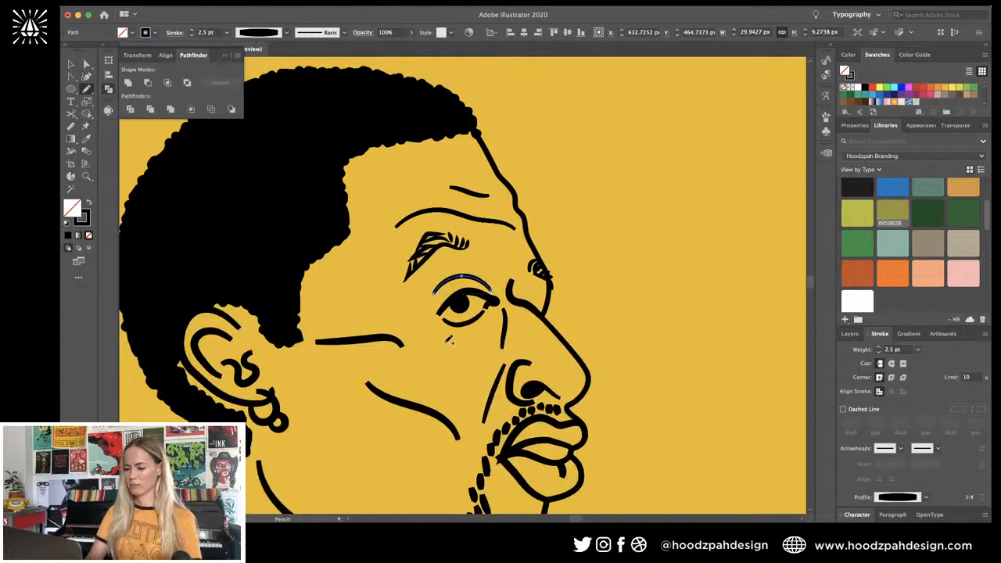
pyautogui.moveTo(464, 364)
pyautogui.mouseDown()
pyautogui.moveTo(493, 336)
pyautogui.moveTo(505, 302)
pyautogui.mouseUp()
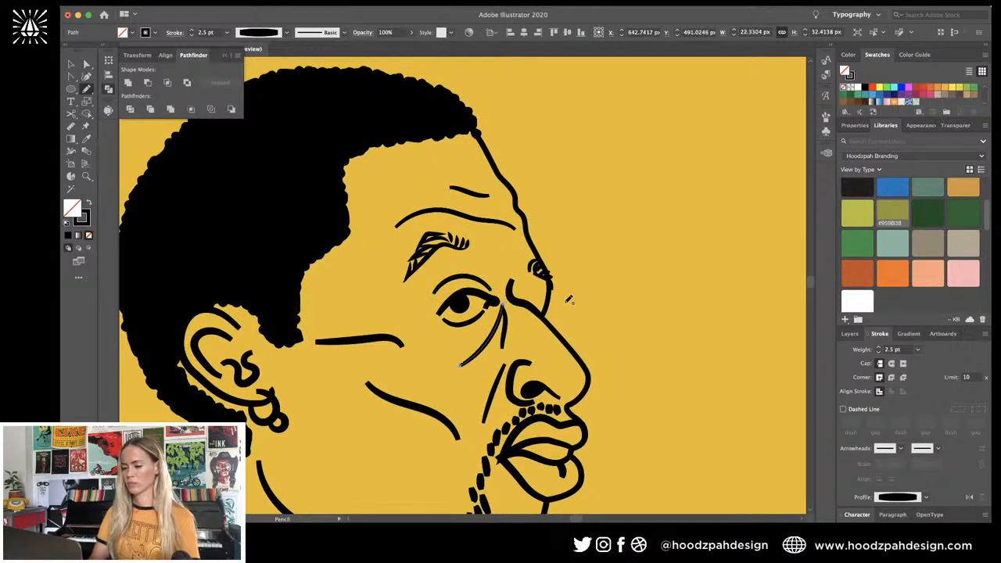
pyautogui.press('v')
pyautogui.click(593, 281)
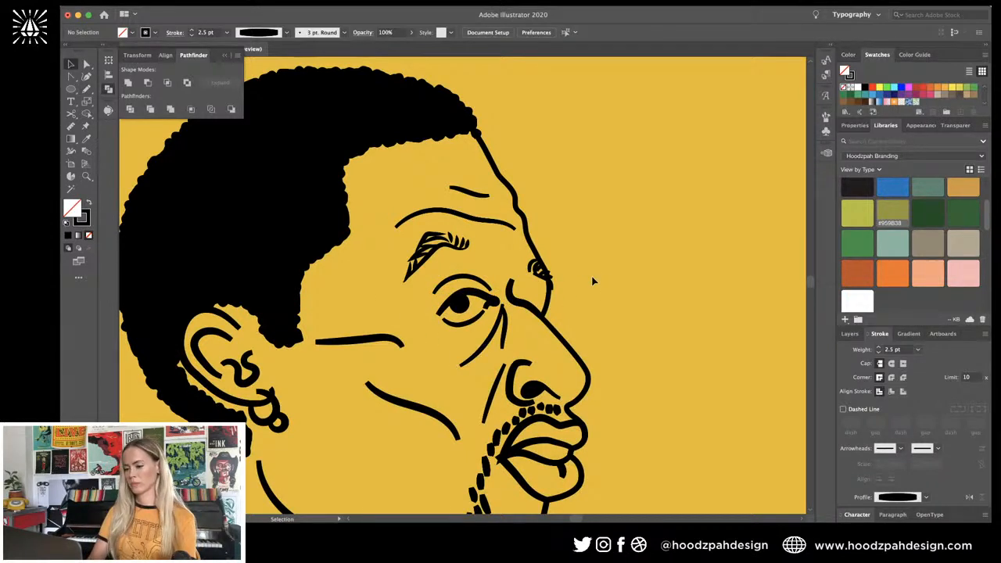
# Step: Compare the redrawn pupil, crease and bag line with the pencil sketch and the reference photos
pyautogui.press('super+minus')
pyautogui.press('super+minus')
pyautogui.press('super+minus')
pyautogui.press('super+minus')
pyautogui.press('super+minus')
pyautogui.scroll(2, 593, 281)
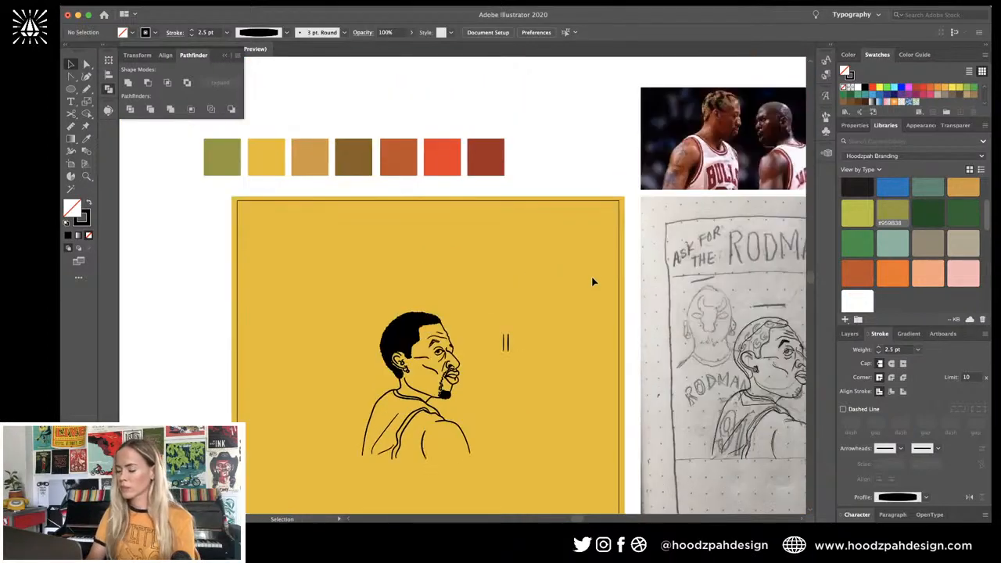
pyautogui.hscroll(4, 754, 150)
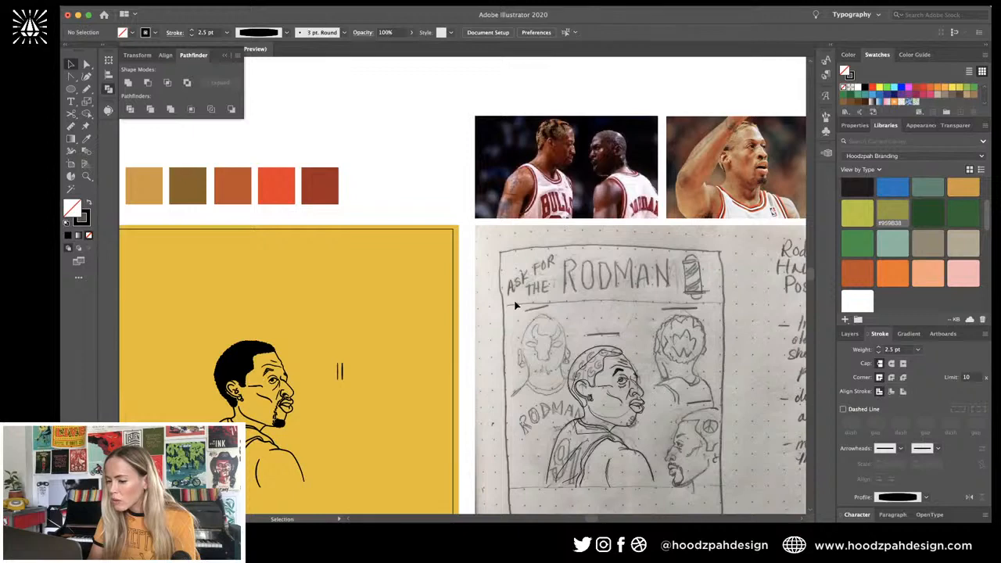
pyautogui.scroll(-3, 515, 306)
pyautogui.hscroll(-5, 515, 306)
pyautogui.press('z')
pyautogui.moveTo(352, 330); pyautogui.dragTo(643, 265)
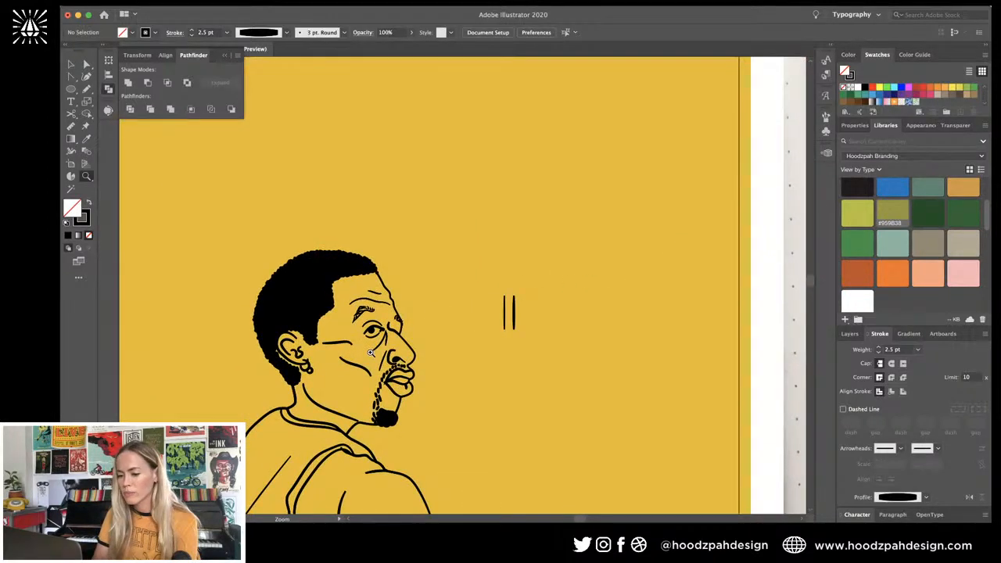
pyautogui.moveTo(371, 353); pyautogui.dragTo(335, 367)
pyautogui.scroll(-2, 334, 366)
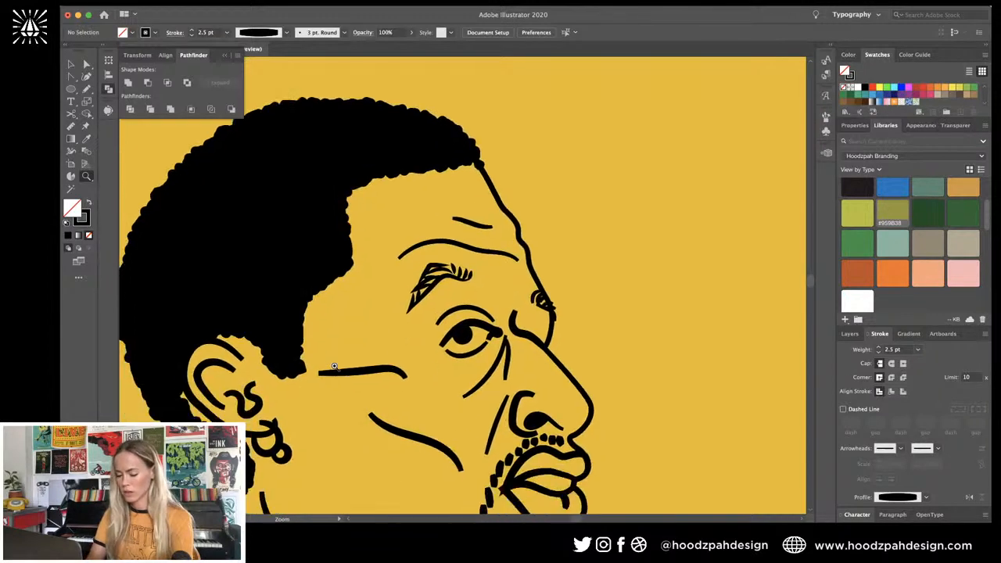
pyautogui.press('v')
pyautogui.click(462, 335)
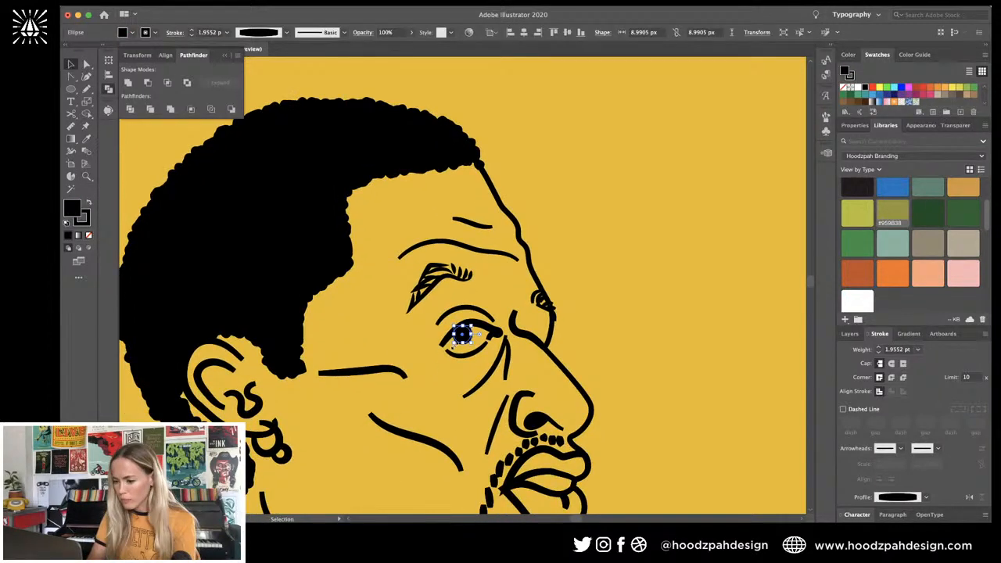
pyautogui.press('a')
pyautogui.click(617, 244)
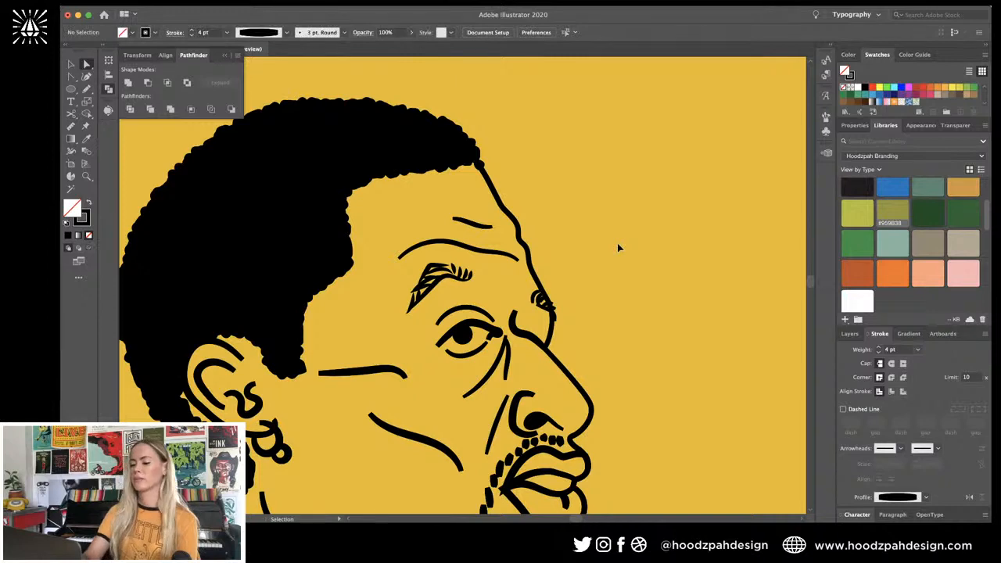
# Step: Shift the near eye's lid lines, pupil and crease together with the long bag line slightly away from the nose bridge
pyautogui.press('super+minus')
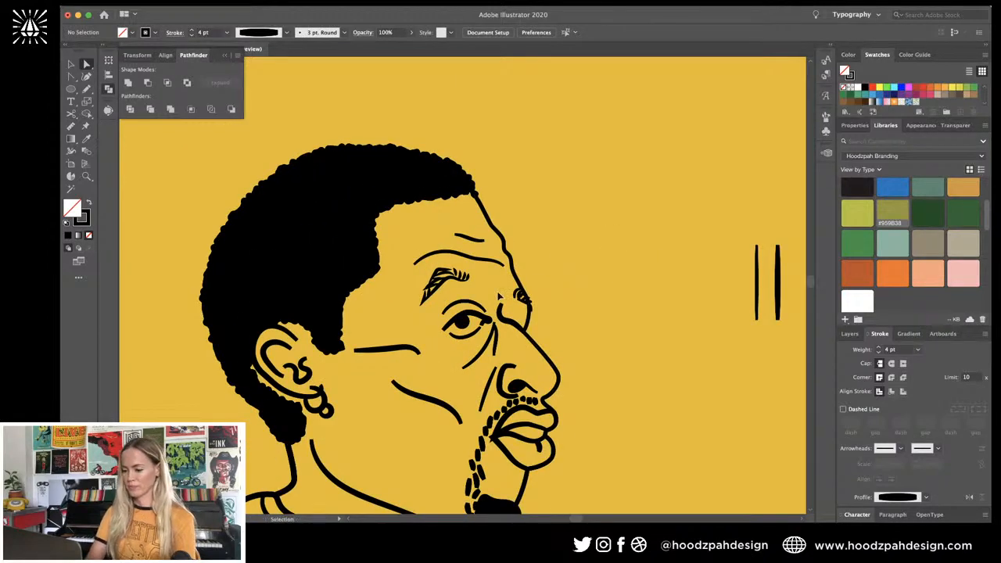
pyautogui.press('super+plus')
pyautogui.press('super+plus')
pyautogui.press('v')
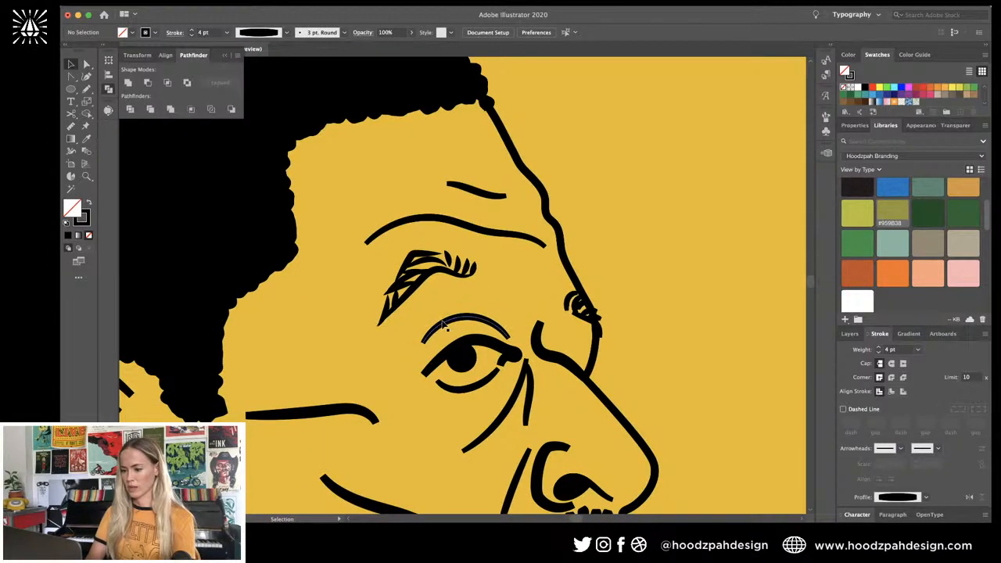
pyautogui.moveTo(444, 323); pyautogui.dragTo(504, 433)
pyautogui.press('super+minus')
pyautogui.press('super+minus')
pyautogui.press('super+minus')
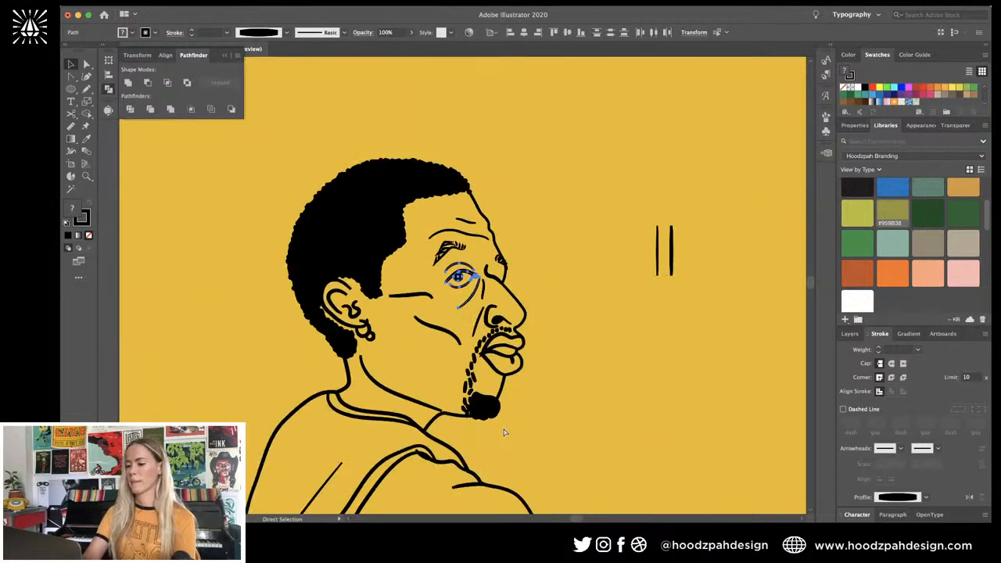
pyautogui.click(573, 338)
# Step: Turn off Scale Strokes & Effects in the general preferences and enlarge the near eye's lids, crease and pupil slightly away from the nose
pyautogui.press('super+plus')
pyautogui.press('super+plus')
pyautogui.press('super+plus')
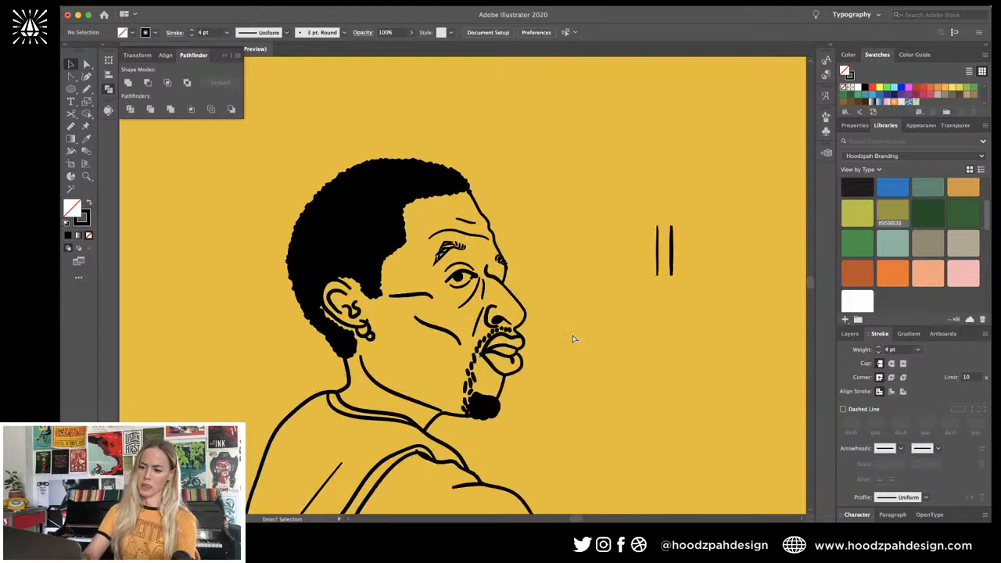
pyautogui.click(460, 298)
pyautogui.moveTo(425, 247); pyautogui.dragTo(485, 291)
pyautogui.click(105, 2)
pyautogui.moveTo(115, 28)
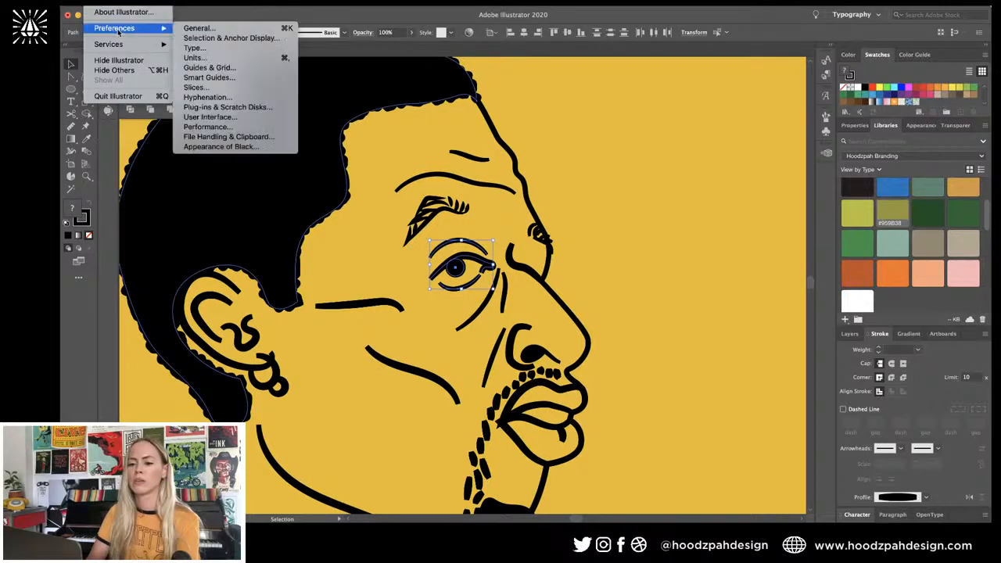
pyautogui.click(219, 29)
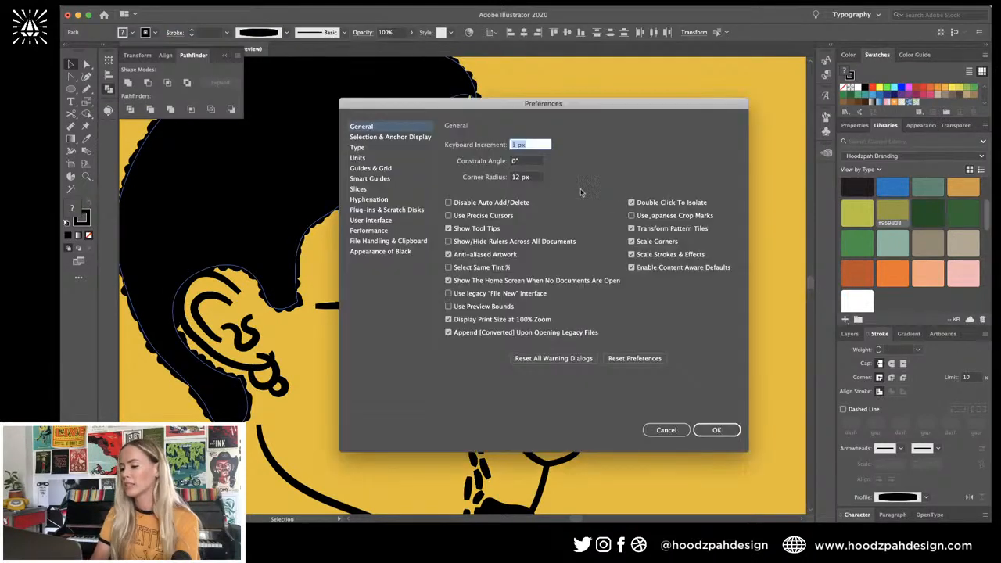
pyautogui.click(632, 255)
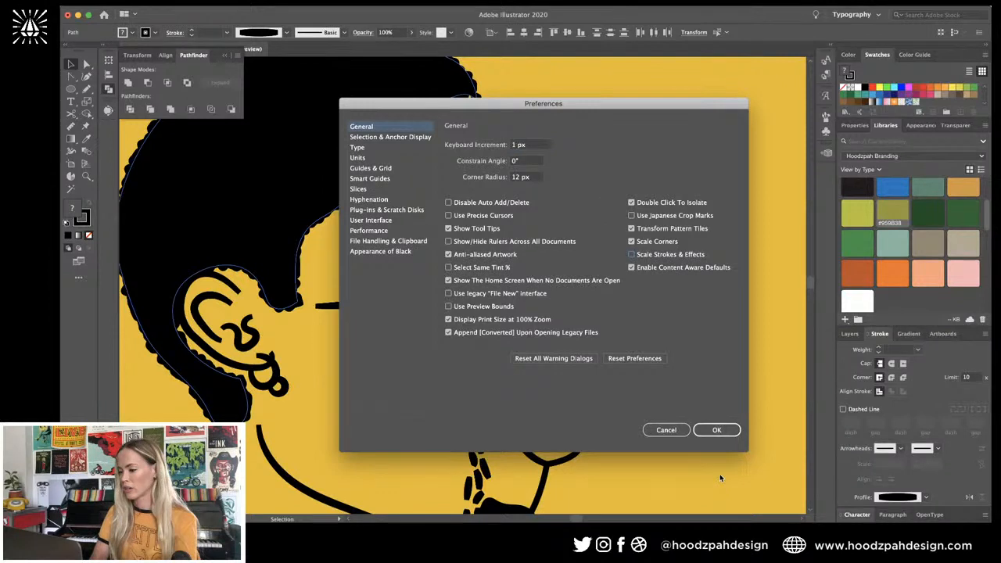
pyautogui.press('Return')
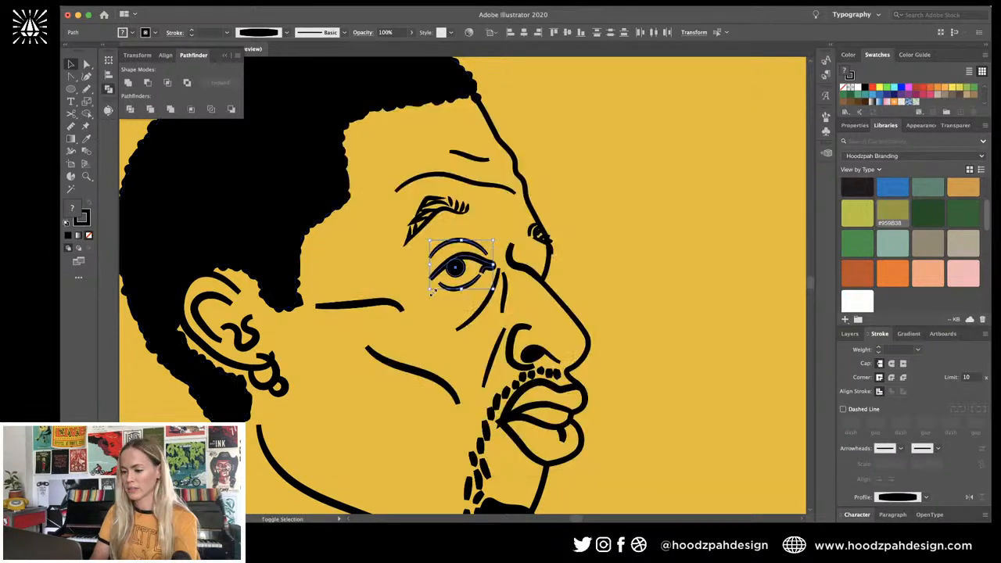
pyautogui.moveTo(431, 292); pyautogui.dragTo(424, 295)
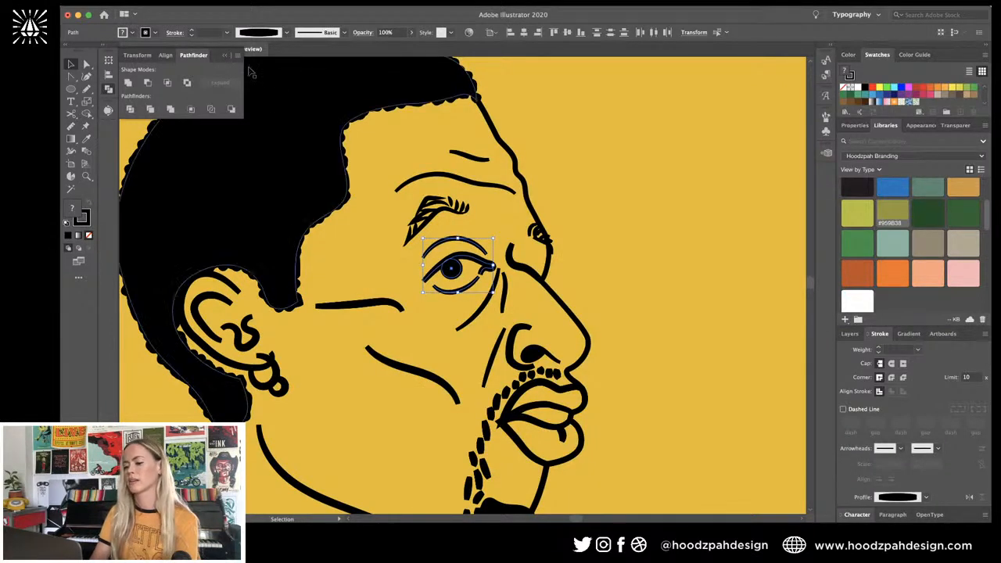
# Step: Turn Scale Strokes & Effects back on in the general preferences
pyautogui.click(106, 6)
pyautogui.moveTo(125, 28)
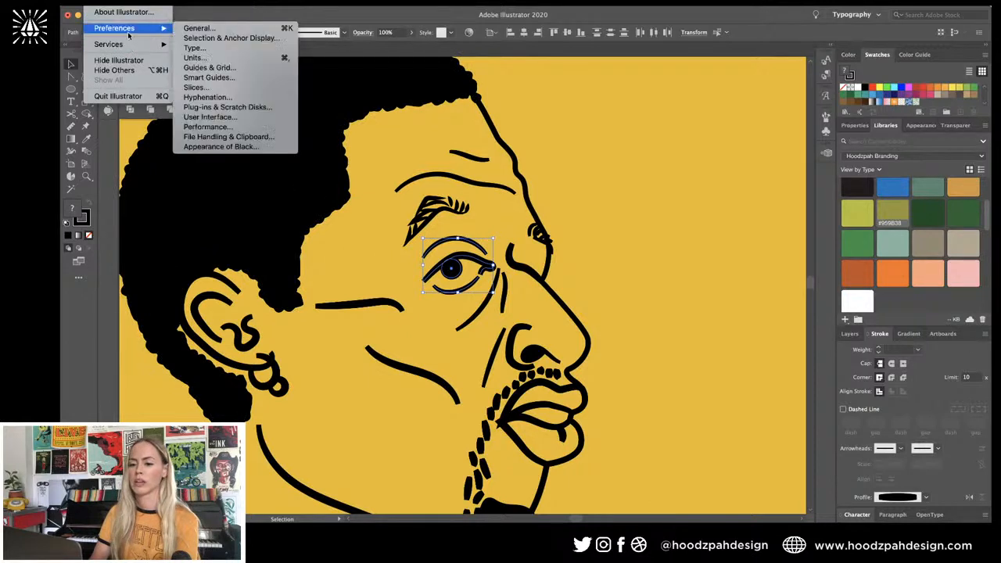
pyautogui.click(205, 30)
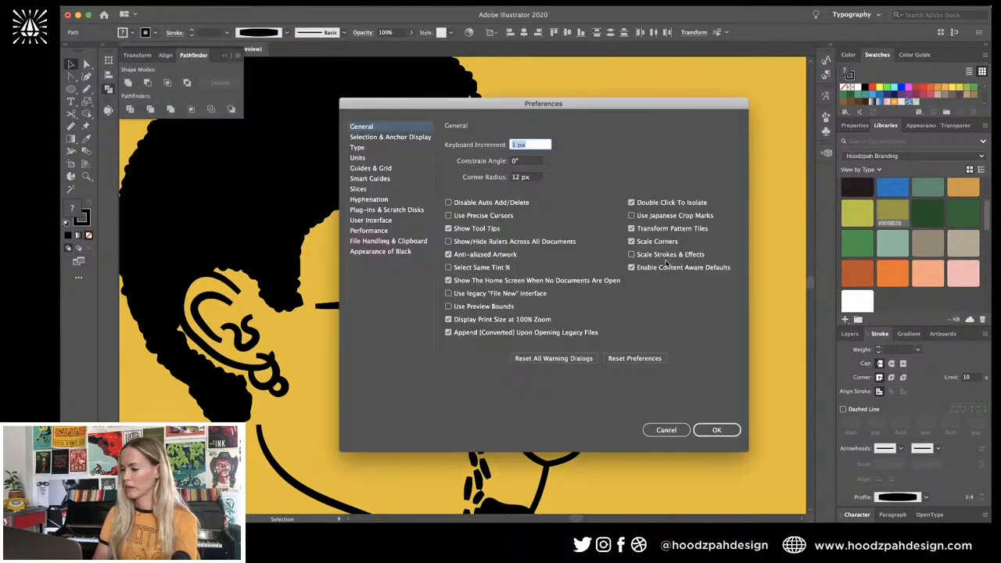
pyautogui.click(666, 258)
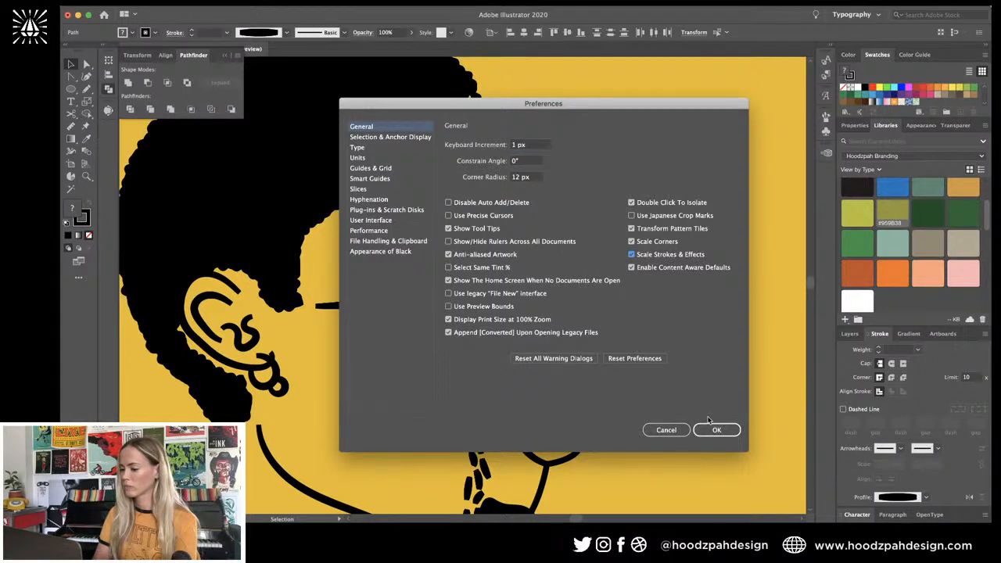
pyautogui.click(712, 428)
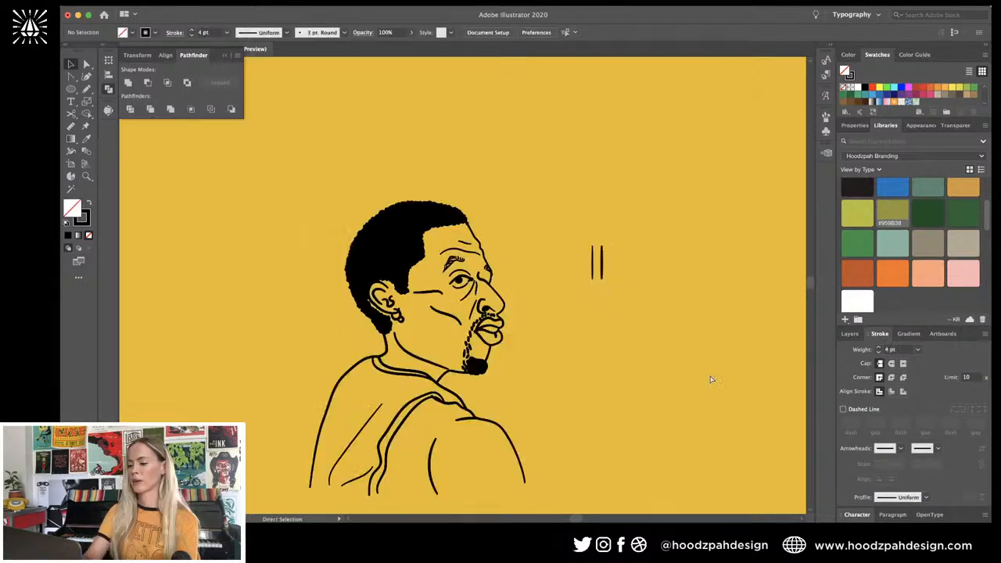
# Step: Extend the upper end of the jersey's inner armhole line with the Pencil tool so that it meets the outer trim line
pyautogui.press('super+equal')
pyautogui.scroll(-4, 711, 379)
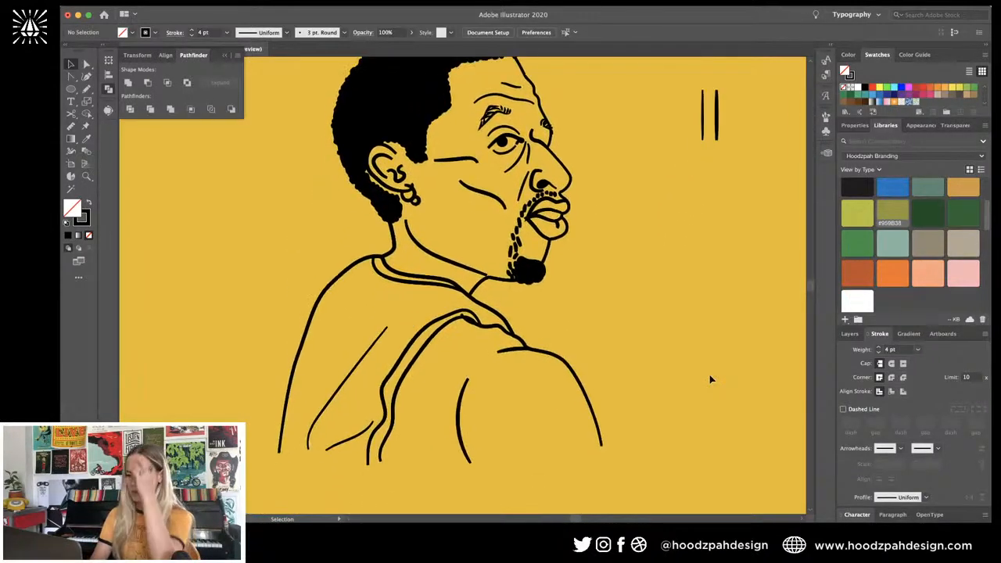
pyautogui.click(462, 319)
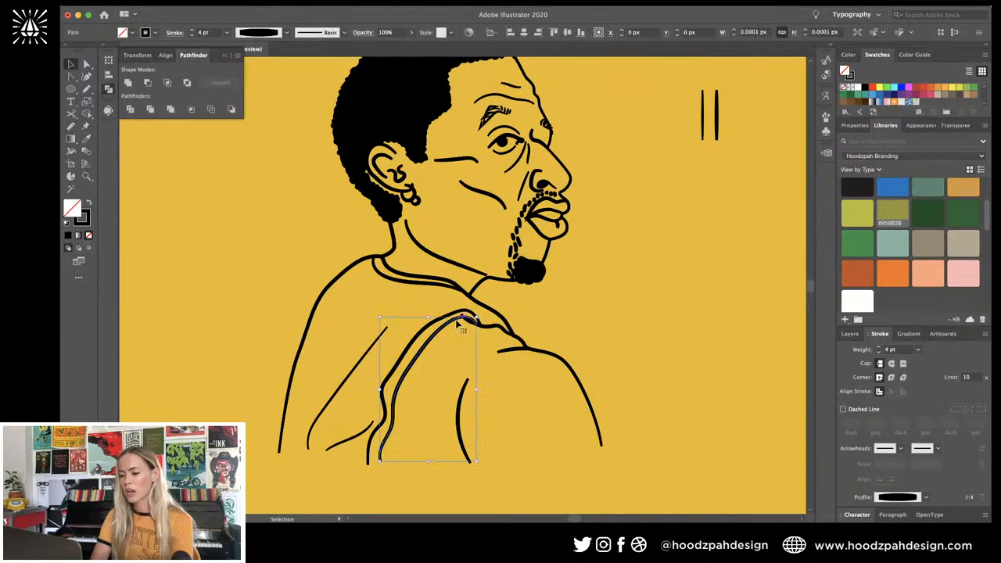
pyautogui.press('super+equal')
pyautogui.press('super+minus')
pyautogui.press('n')
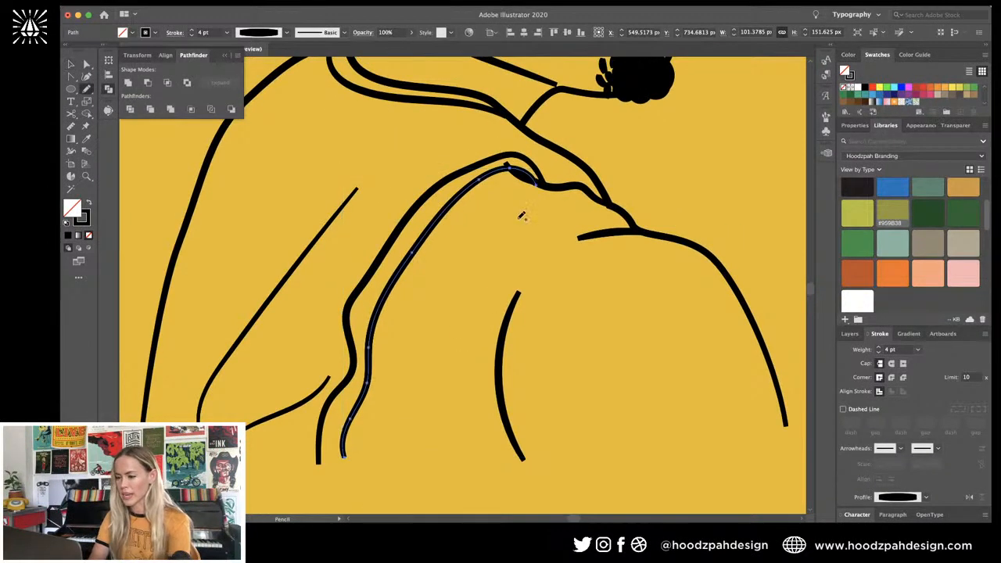
pyautogui.moveTo(537, 185); pyautogui.dragTo(545, 182)
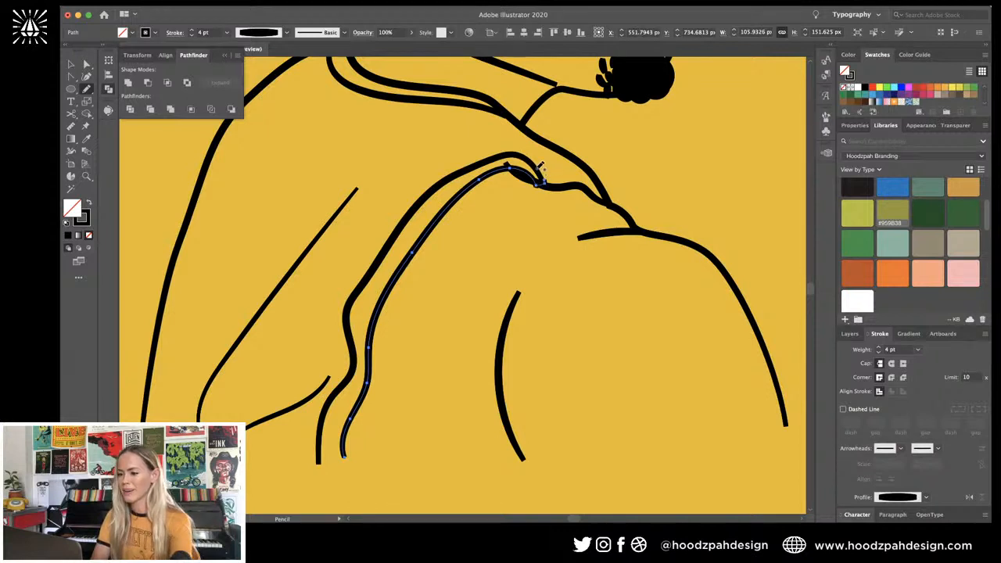
# Step: Try to unite the jersey's inner and outer armhole lines with Pathfinder
pyautogui.press('v')
pyautogui.keyDown('shift'); pyautogui.click(536, 170); pyautogui.keyUp('shift')
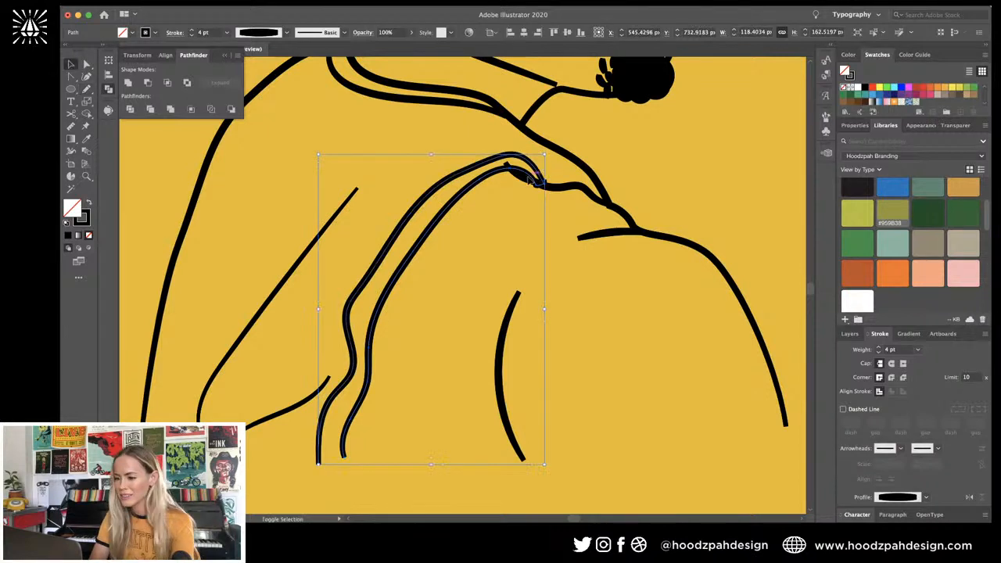
pyautogui.click(128, 82)
pyautogui.press('super+z')
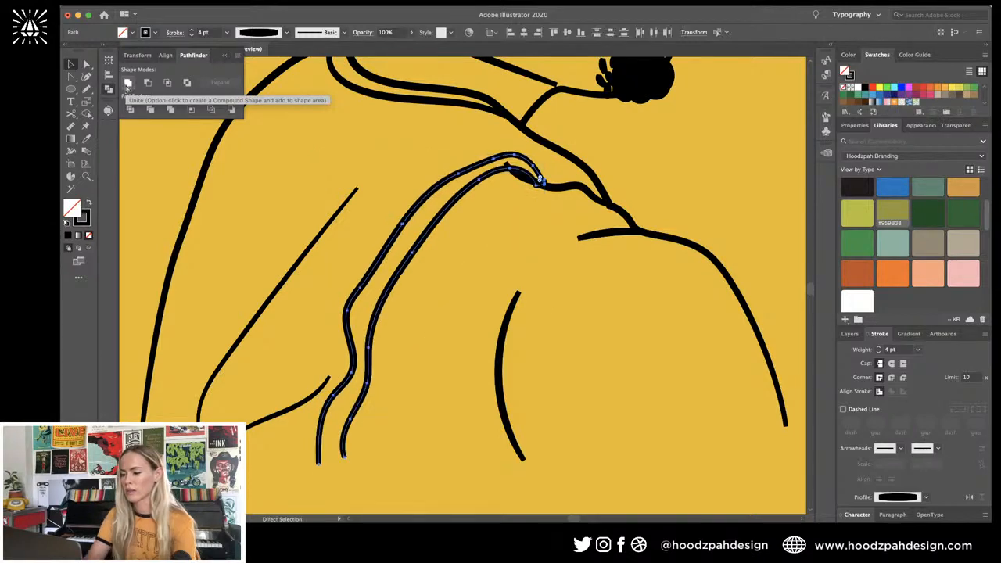
# Step: Adjust the upper end point of the outer armhole line inside its group so it meets the inner line's tip at the shoulder
pyautogui.press('super+equal')
pyautogui.press('super+equal')
pyautogui.press('super+equal')
pyautogui.scroll(5, 372, 145)
pyautogui.hscroll(5, 371, 145)
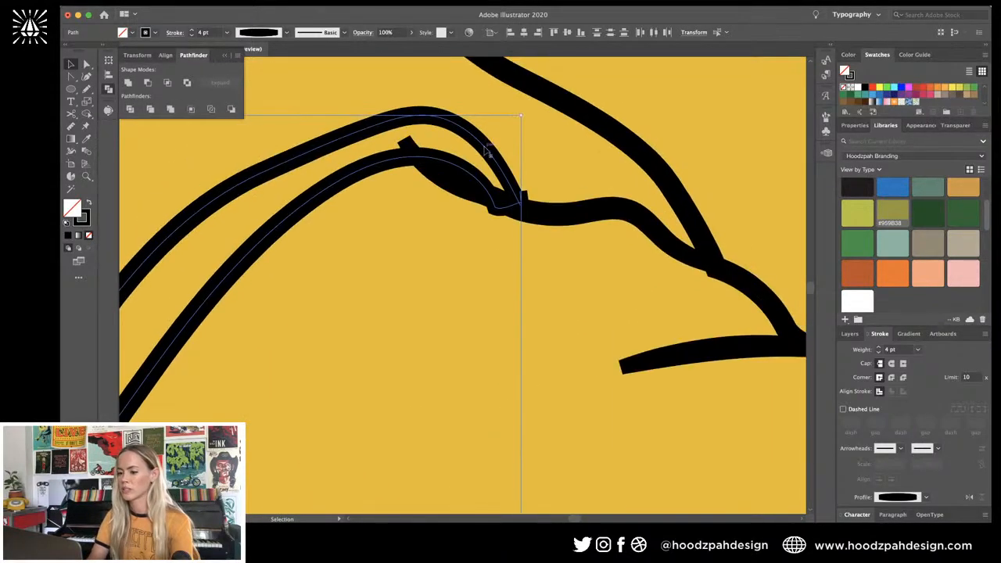
pyautogui.doubleClick(507, 188)
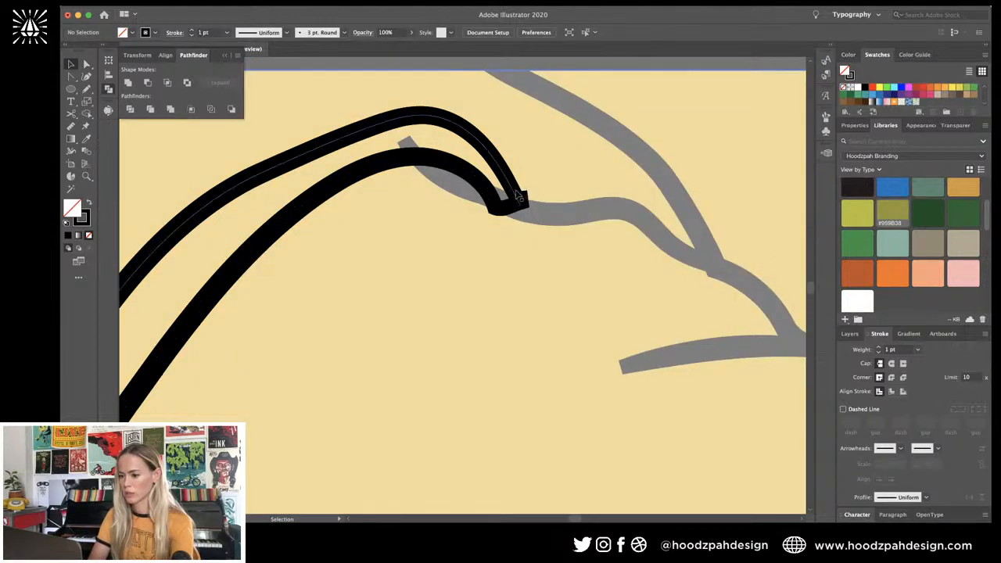
pyautogui.click(523, 204)
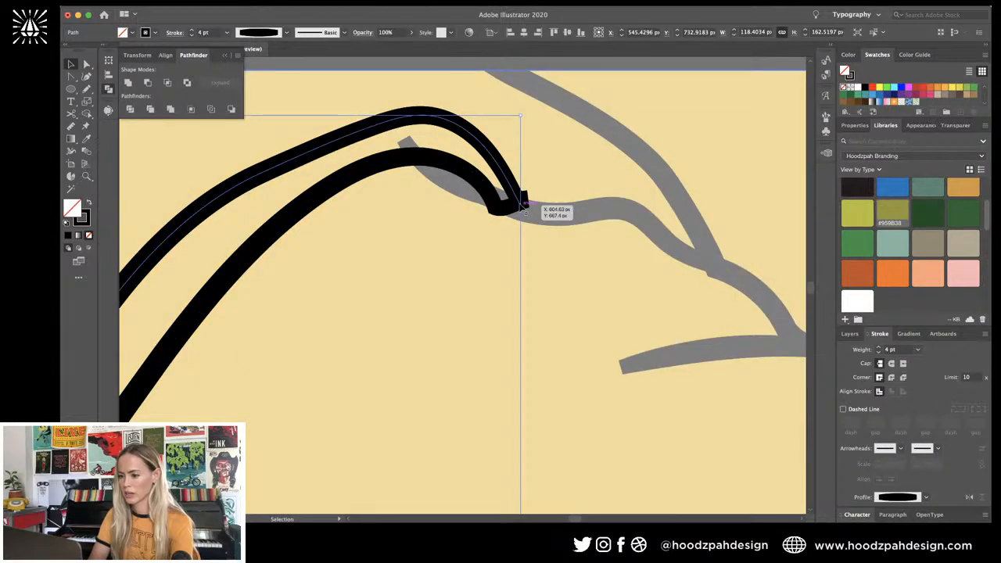
pyautogui.press('a')
pyautogui.click(519, 194)
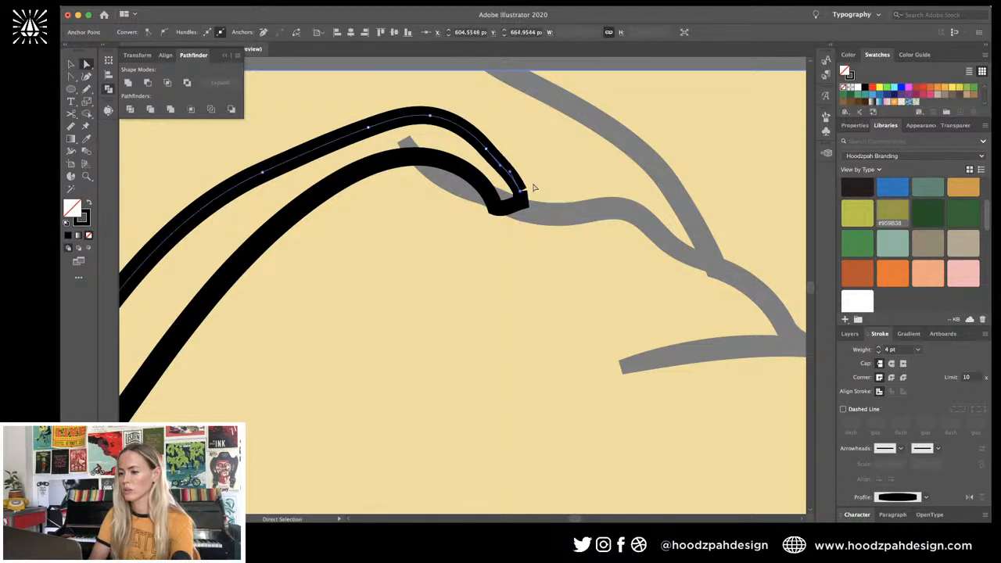
# Step: Join the inner and outer armhole lines at their upper ends into a single path
pyautogui.press('v')
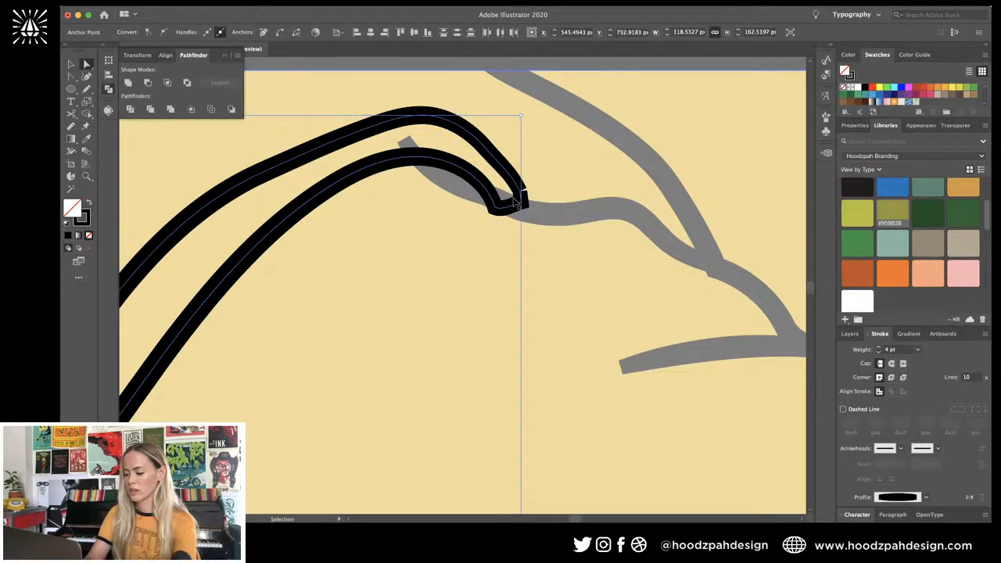
pyautogui.press('Escape')
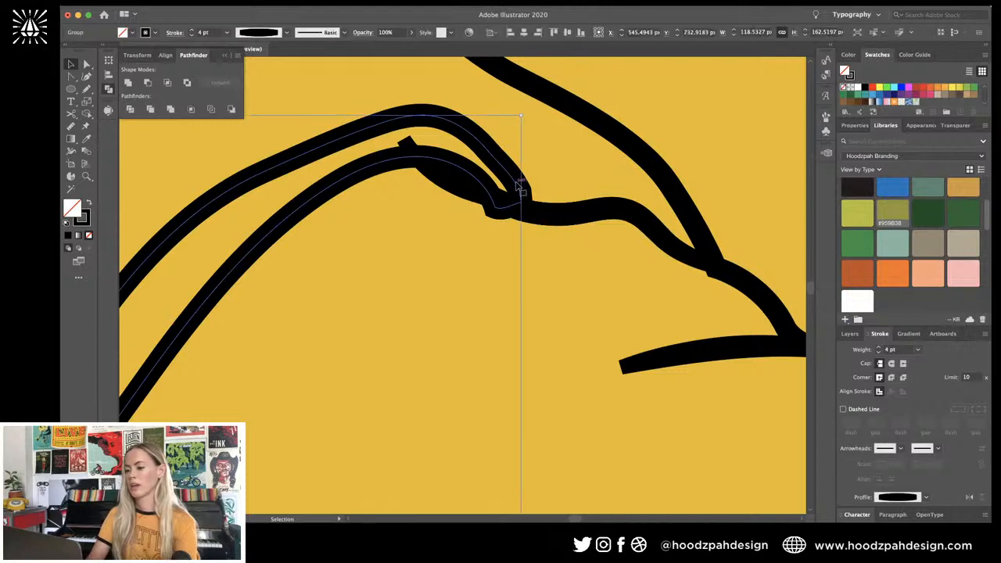
pyautogui.press('a')
pyautogui.keyDown('alt'); pyautogui.scroll(-5, 536, 227); pyautogui.keyUp('alt')
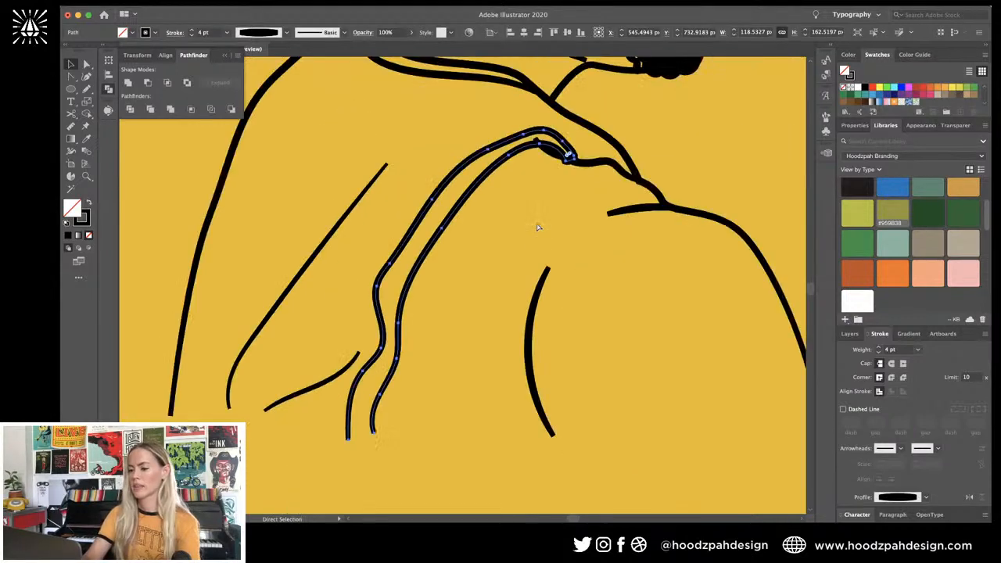
pyautogui.press('v')
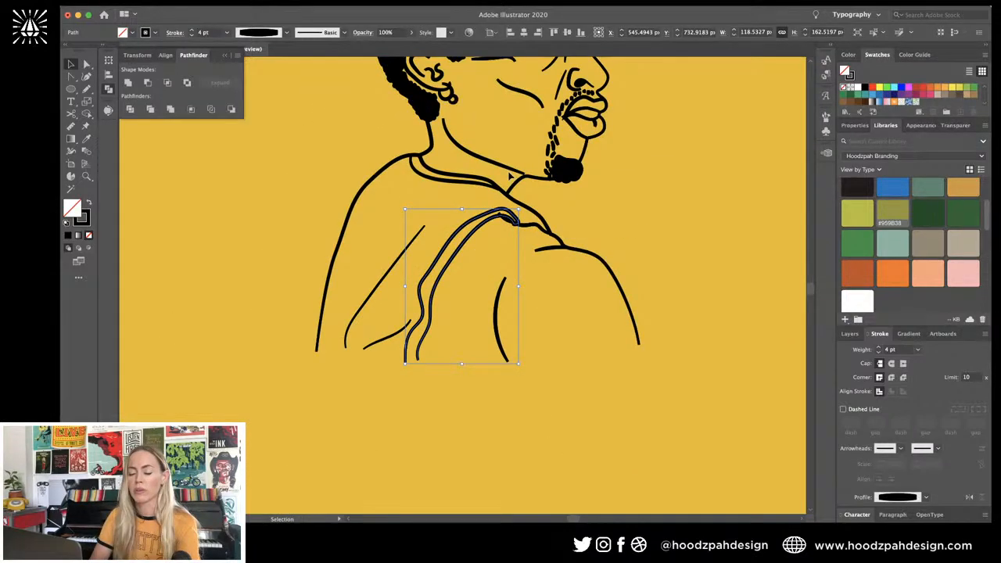
# Step: Fill the armhole trim with the orange-red swatch from the poster's colour group
pyautogui.scroll(3, 510, 176)
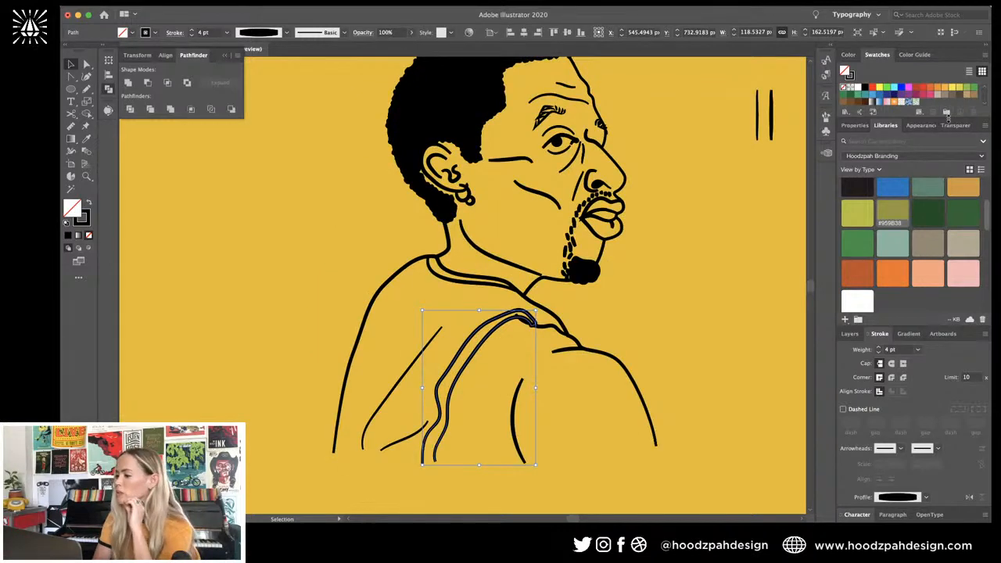
pyautogui.moveTo(948, 118); pyautogui.dragTo(950, 152)
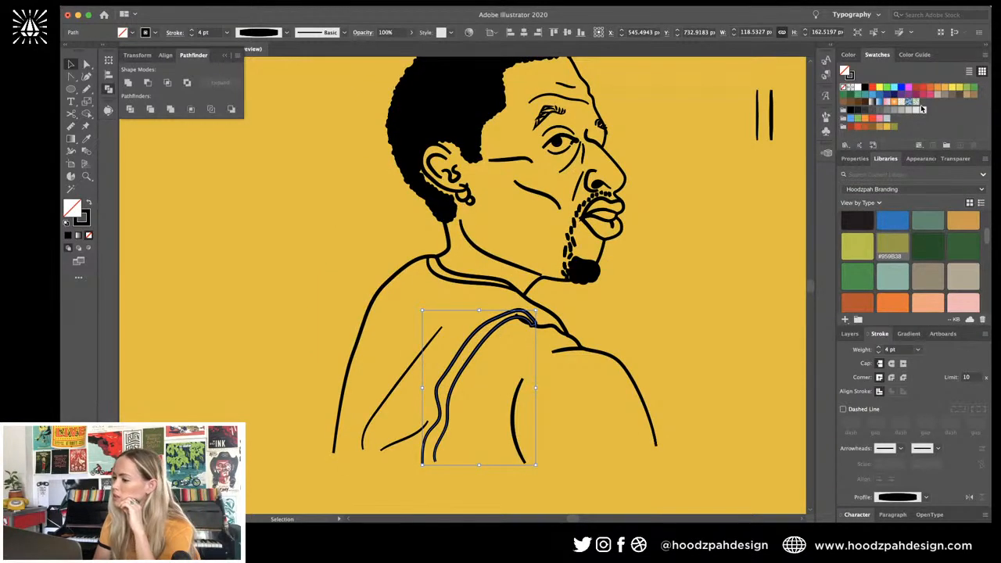
pyautogui.click(858, 127)
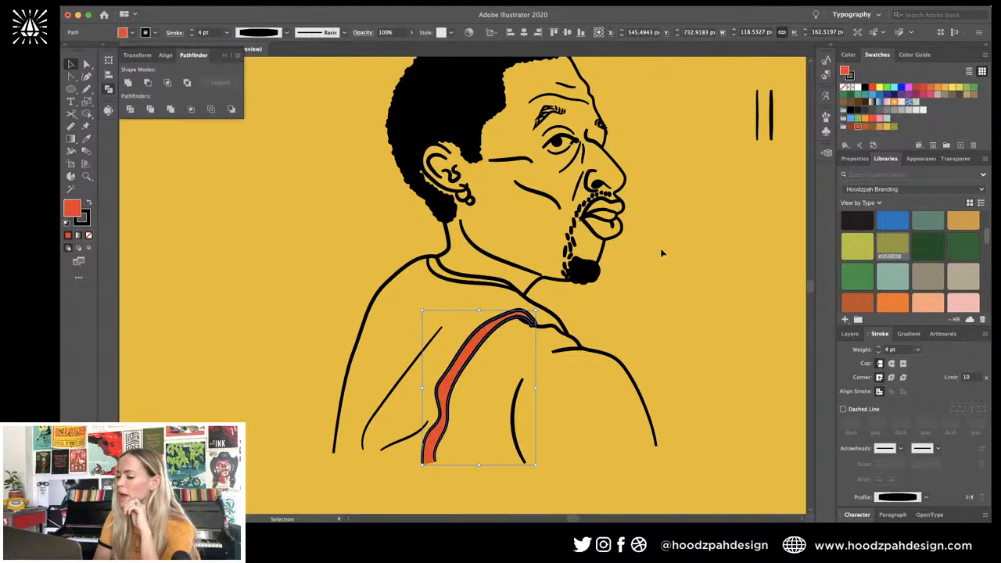
pyautogui.click(659, 249)
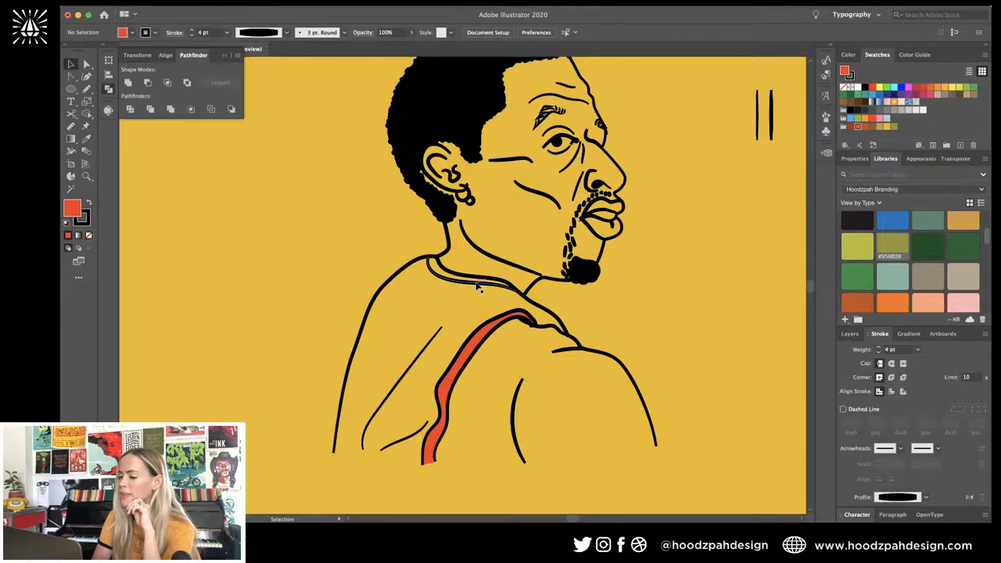
# Step: Extend the lower collar line with the Pencil tool into a closed loop that overlaps the neckline
pyautogui.click(479, 286)
pyautogui.scroll(5, 477, 287)
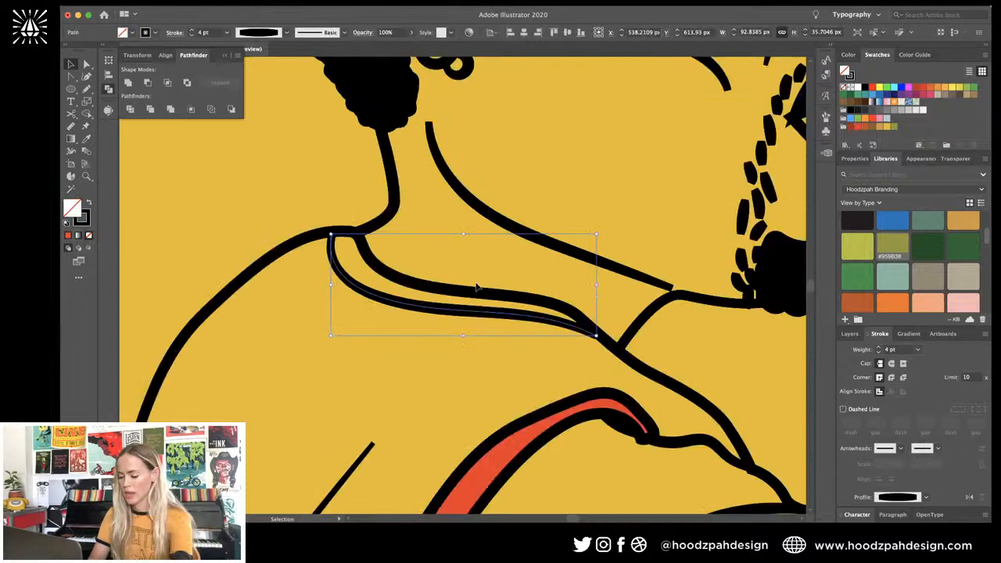
pyautogui.press('n')
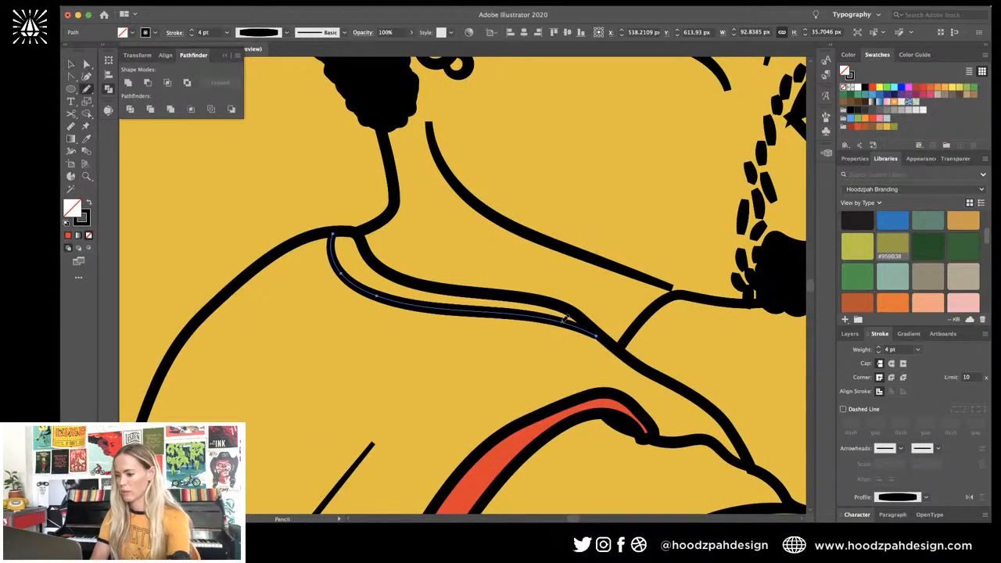
pyautogui.moveTo(600, 332)
pyautogui.mouseDown()
pyautogui.moveTo(619, 331)
pyautogui.moveTo(503, 266)
pyautogui.moveTo(384, 226)
pyautogui.moveTo(363, 208)
pyautogui.moveTo(334, 233)
pyautogui.mouseUp()
pyautogui.press('v')
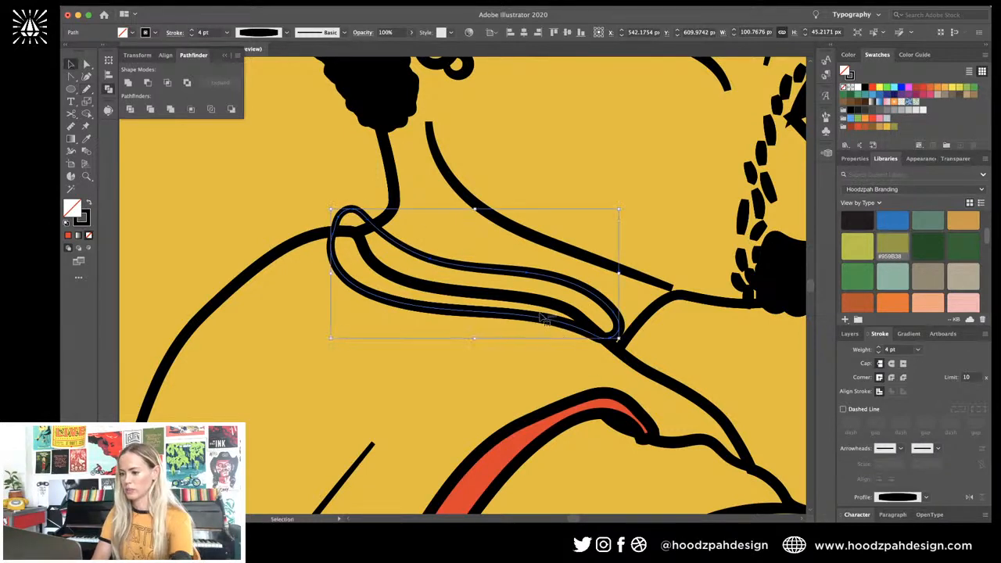
# Step: Intersect the collar loop with a copy of the jersey's outline, leaving a closed collar band that follows the neckline
pyautogui.click(534, 302)
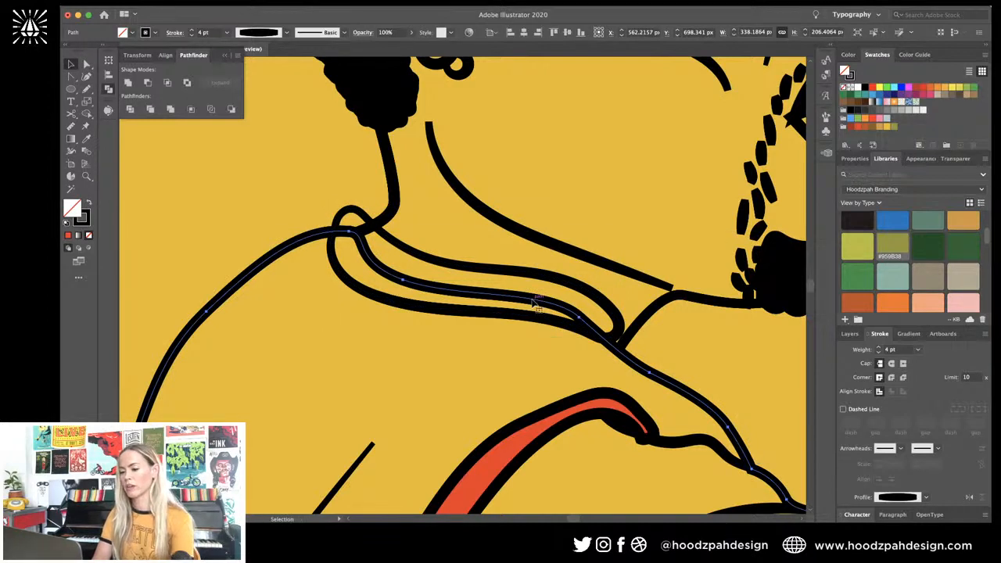
pyautogui.keyDown('shift'); pyautogui.click(546, 294); pyautogui.keyUp('shift')
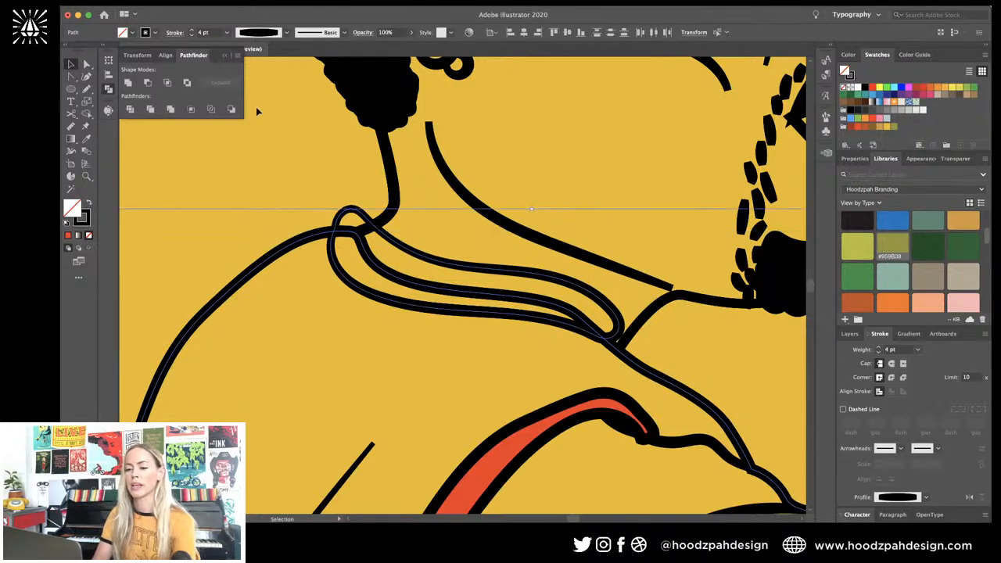
pyautogui.click(168, 83)
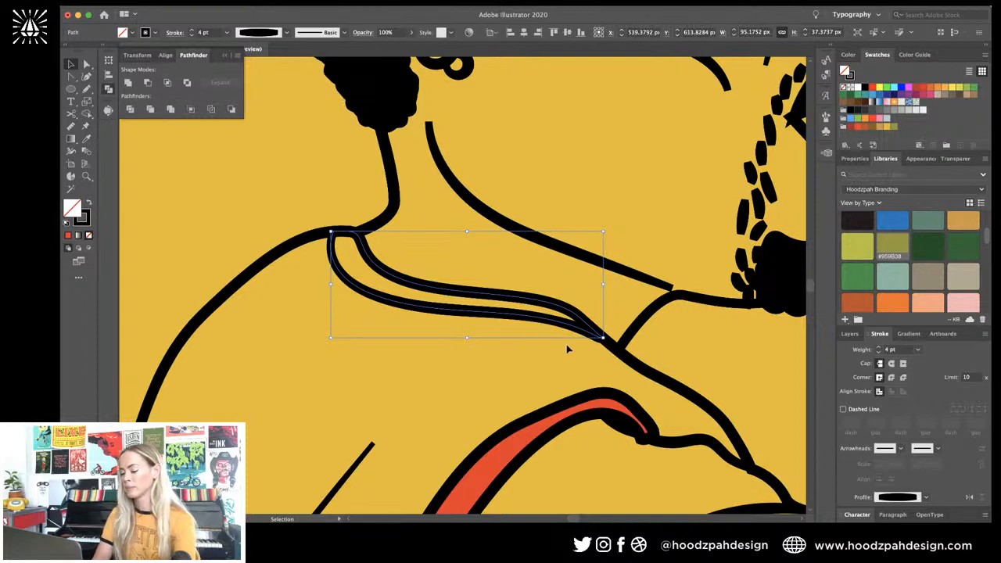
# Step: Copy the armhole trim's orange-red fill and stroke onto the collar band with the Eyedropper
pyautogui.press('i')
pyautogui.click(531, 438)
pyautogui.press('super+0')
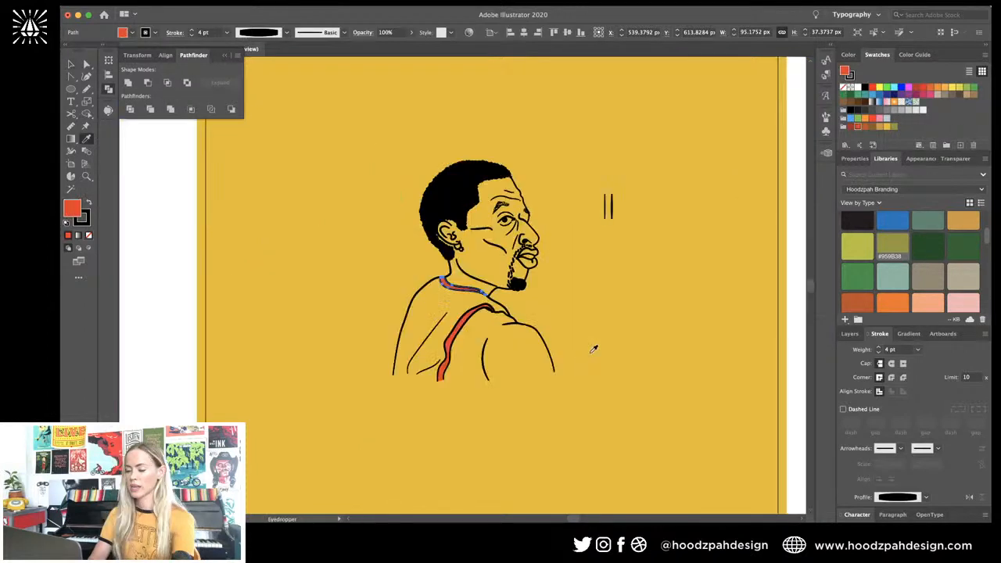
pyautogui.press('v')
pyautogui.click(611, 340)
# Step: Redraw the back edge of the outer ear line with the Pencil tool
pyautogui.press('super+equal')
pyautogui.press('super+equal')
pyautogui.press('super+equal')
pyautogui.scroll(3, 611, 340)
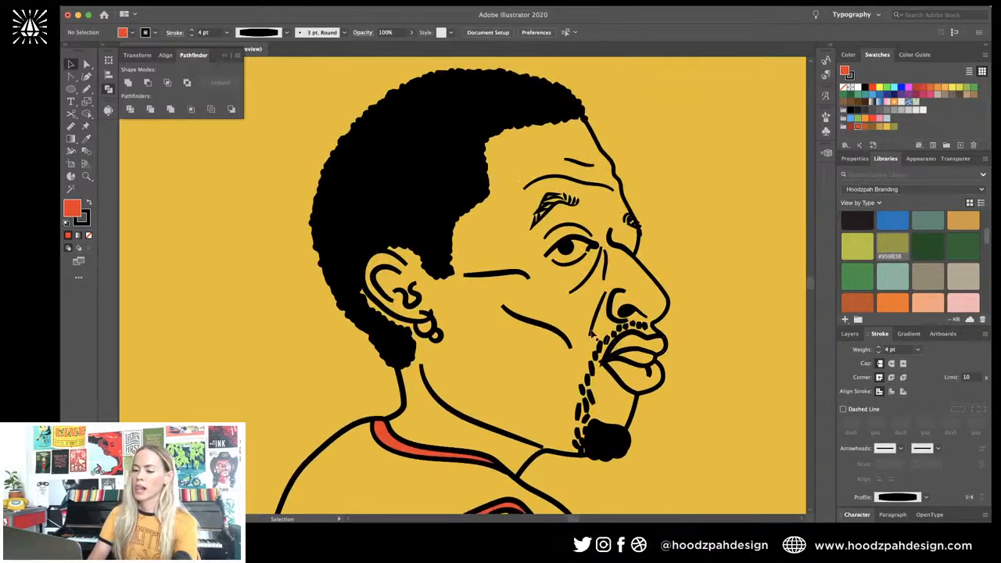
pyautogui.scroll(-1, 482, 234)
pyautogui.press('super+equal')
pyautogui.press('super+equal')
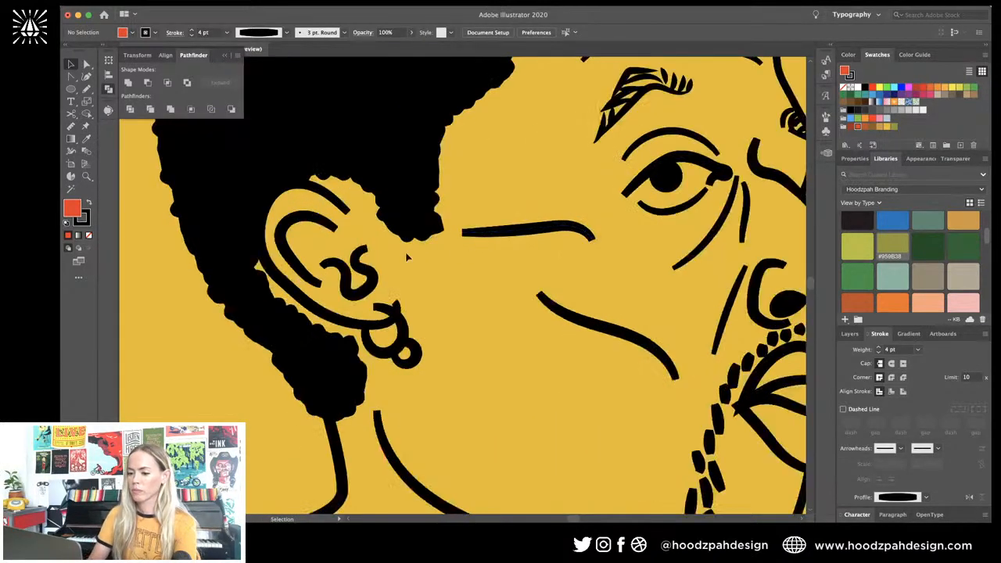
pyautogui.click(268, 242)
pyautogui.press('n')
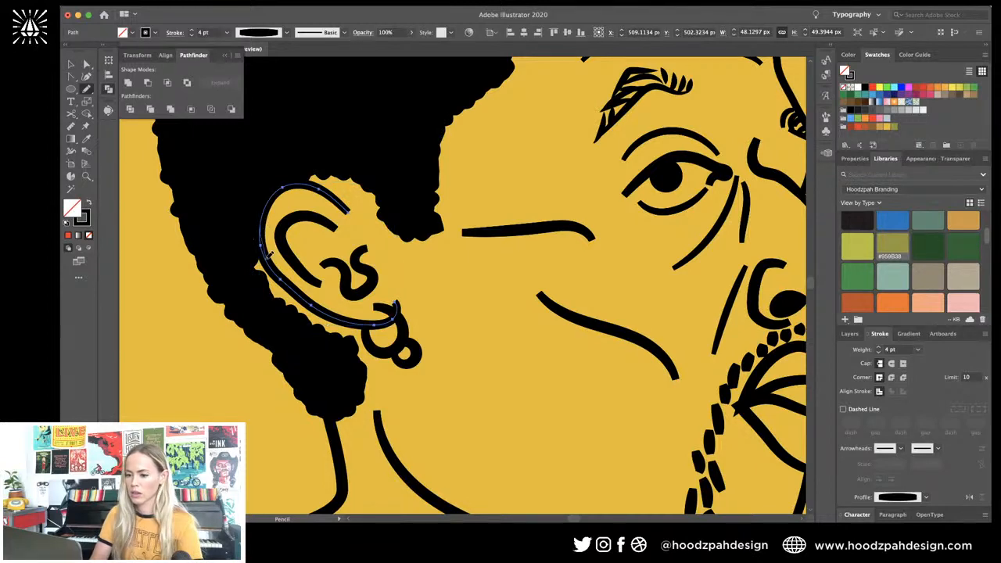
pyautogui.press('super+minus')
pyautogui.press('super+minus')
pyautogui.press('super+minus')
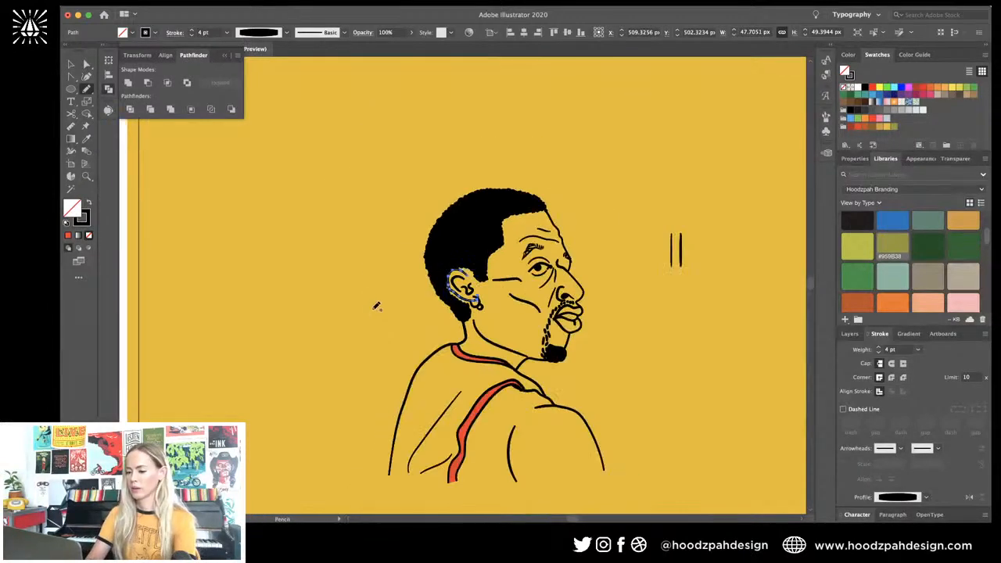
pyautogui.press('v')
pyautogui.click(379, 319)
# Step: Thicken the near eyebrow's lower line to 4 pt inside its group by sampling the brow's upper stroke with the Eyedropper
pyautogui.press('super+equal')
pyautogui.press('super+equal')
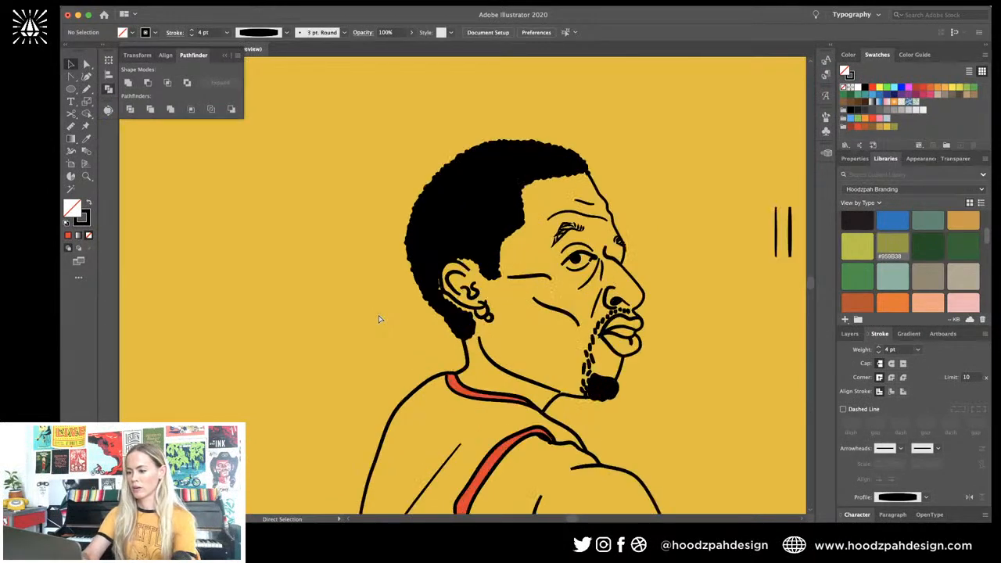
pyautogui.doubleClick(628, 200)
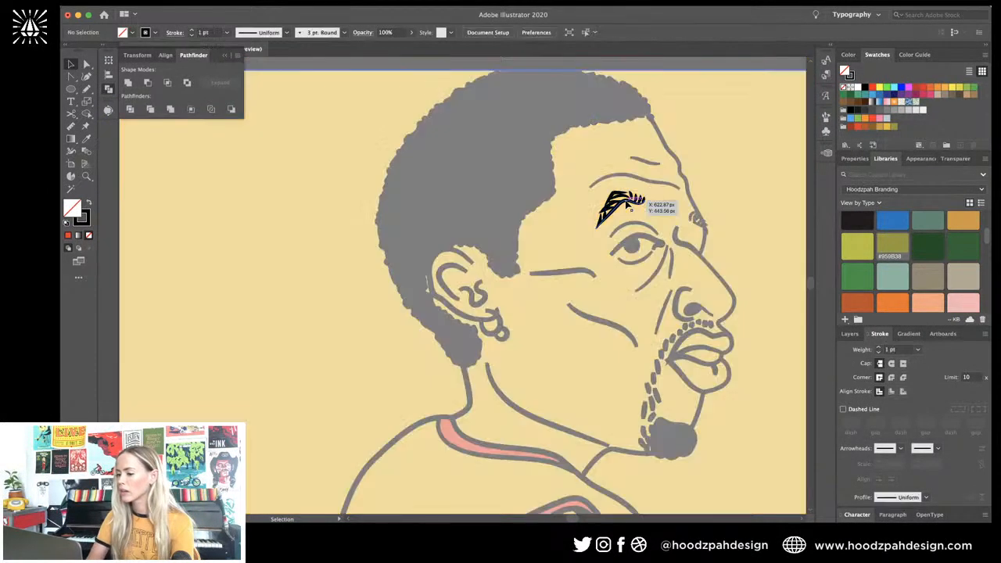
pyautogui.press('super+equal')
pyautogui.press('super+equal')
pyautogui.hscroll(4, 626, 204)
pyautogui.scroll(2, 626, 204)
pyautogui.click(656, 196)
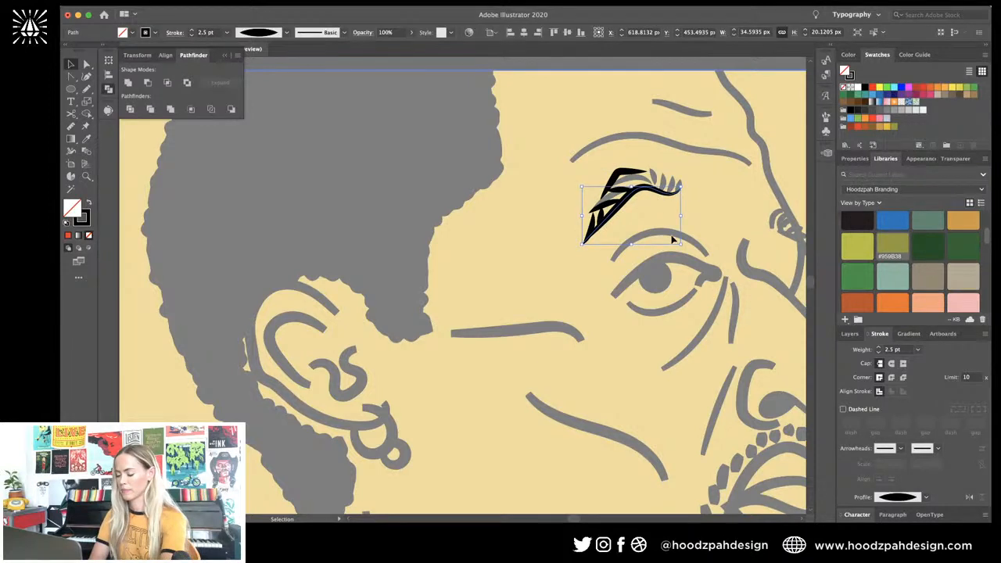
pyautogui.press('i')
pyautogui.click(616, 176)
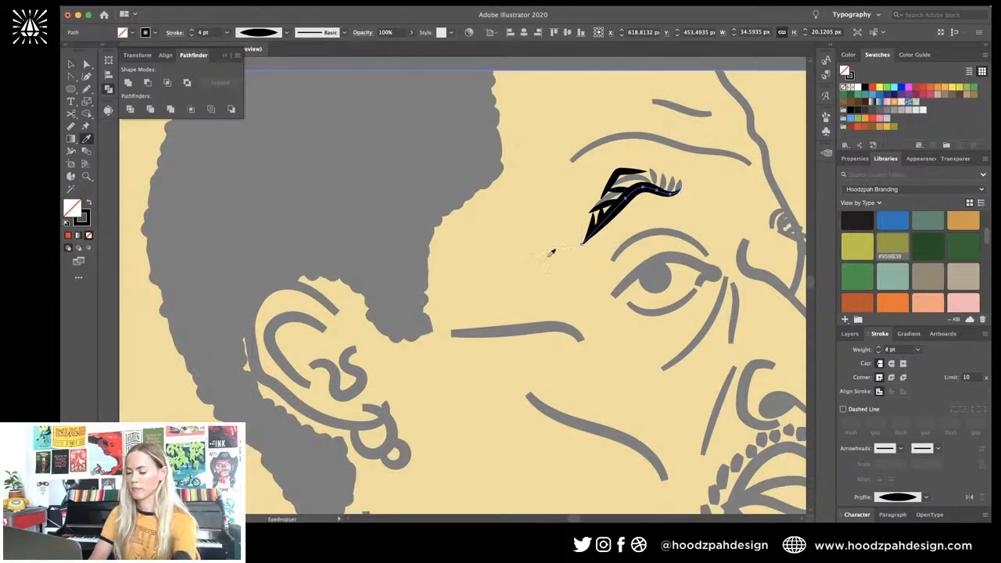
pyautogui.press('v')
pyautogui.doubleClick(535, 258)
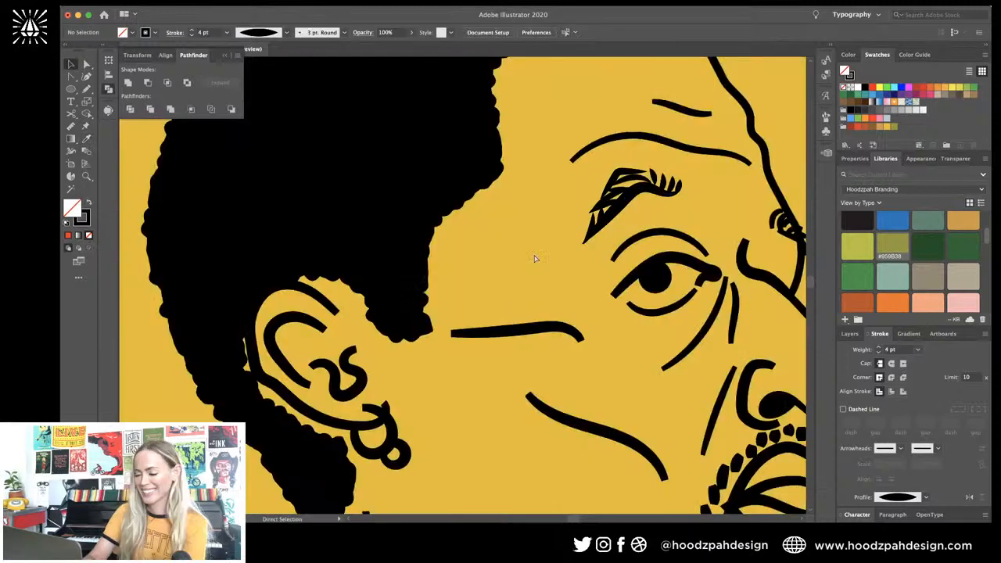
# Step: Examine the reworked ear outline up close and check the whole portrait at different magnifications
pyautogui.keyDown('super'); pyautogui.click(445, 300); pyautogui.keyUp('super')
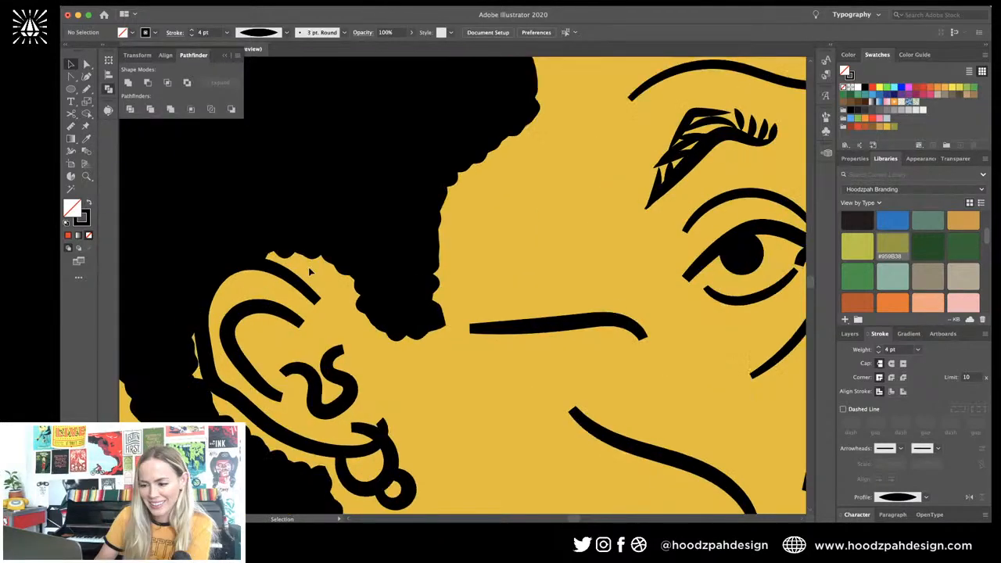
pyautogui.click(304, 283)
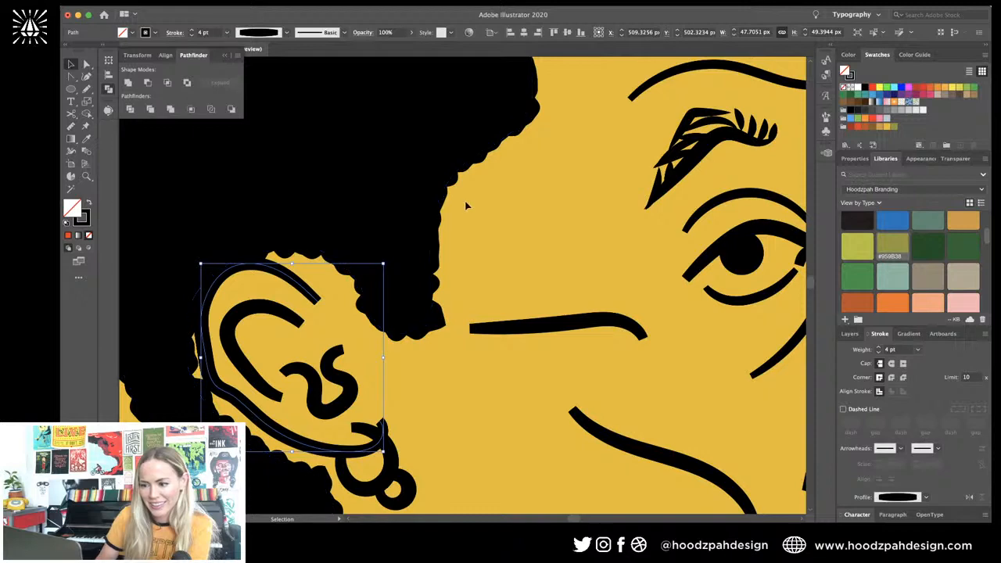
pyautogui.click(507, 215)
pyautogui.press('super+minus')
pyautogui.press('super+minus')
pyautogui.press('super+minus')
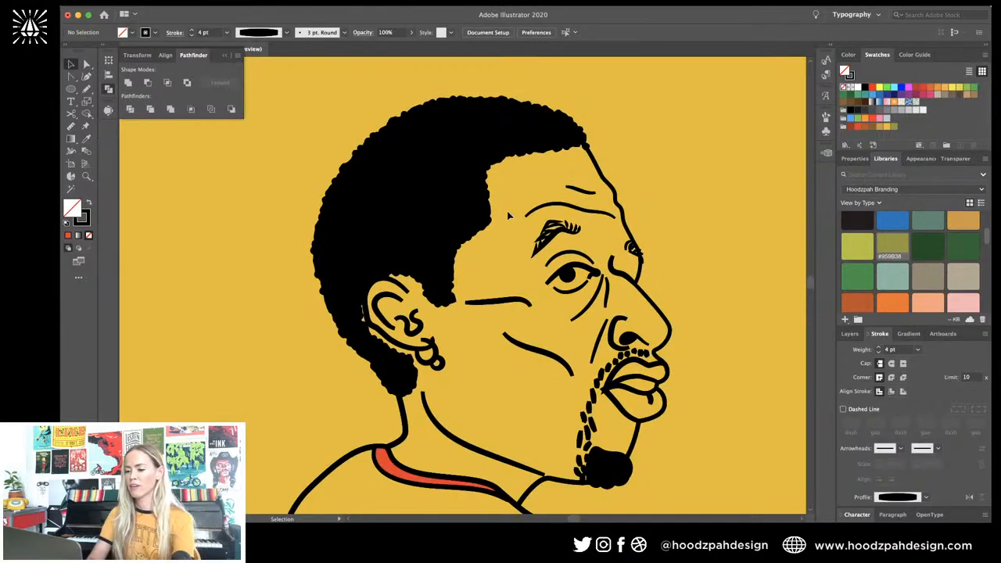
pyautogui.press('super+minus')
pyautogui.press('super+minus')
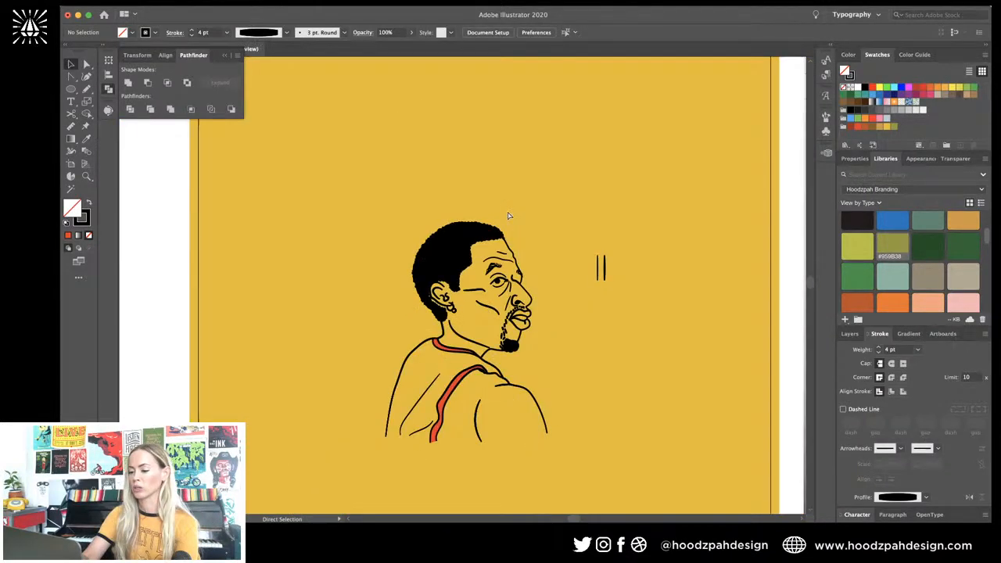
pyautogui.press('super+plus')
pyautogui.press('super+plus')
pyautogui.press('super+plus')
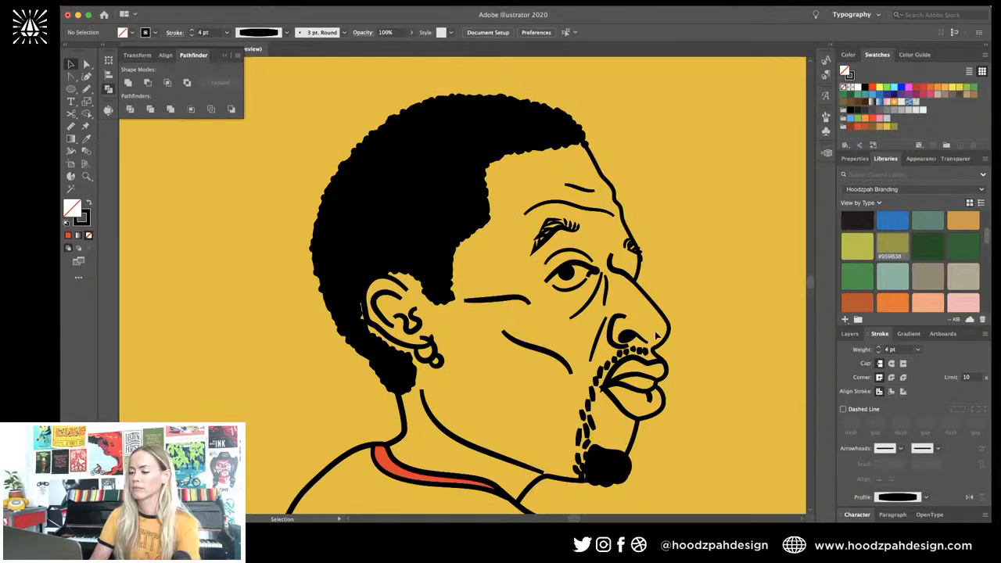
# Step: Pull the nostril line's front end anchor forward and down, toward the base of the nose tip
pyautogui.press('a')
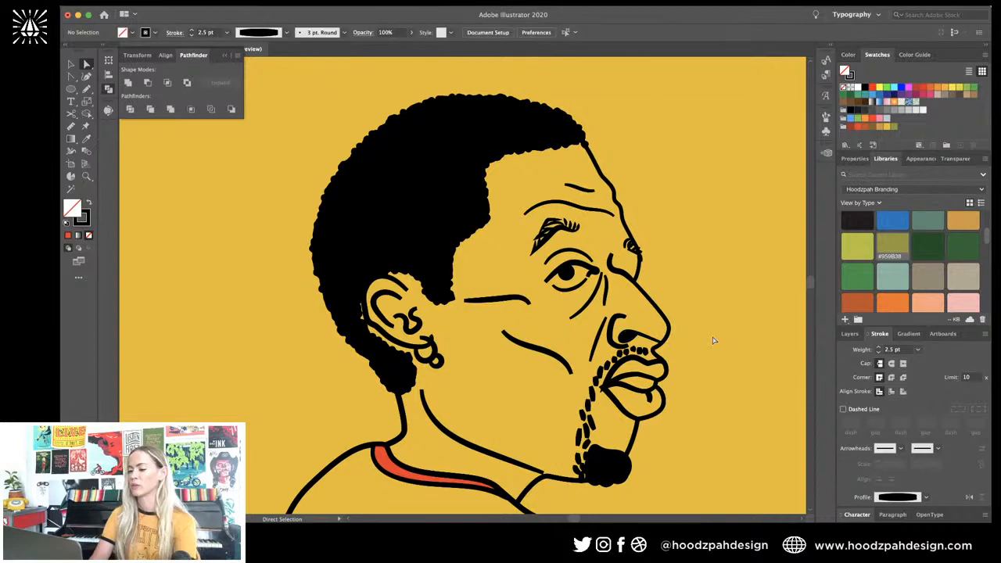
pyautogui.press('super+plus')
pyautogui.press('super+plus')
pyautogui.press('super+plus')
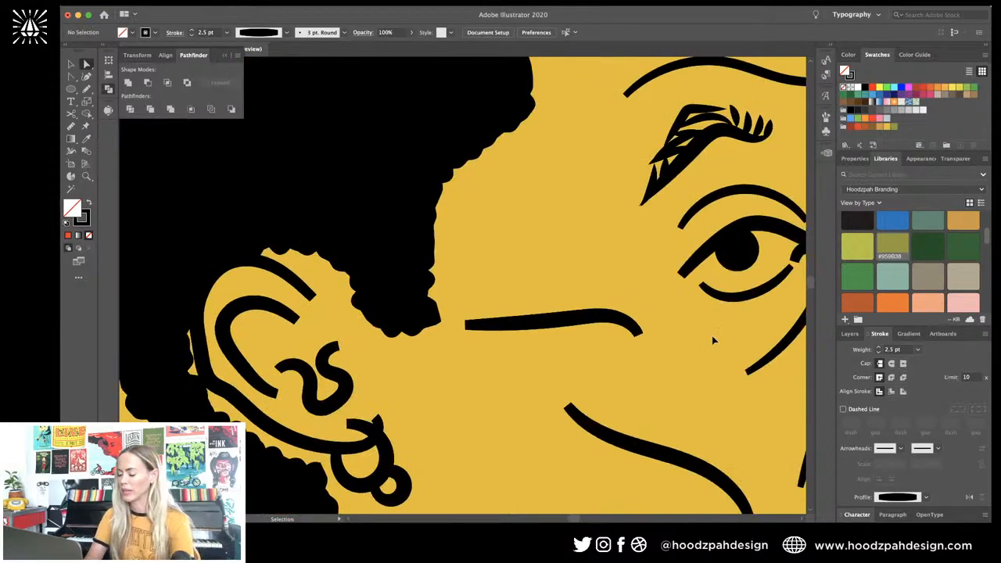
pyautogui.hscroll(5, 712, 341)
pyautogui.press('super+z')
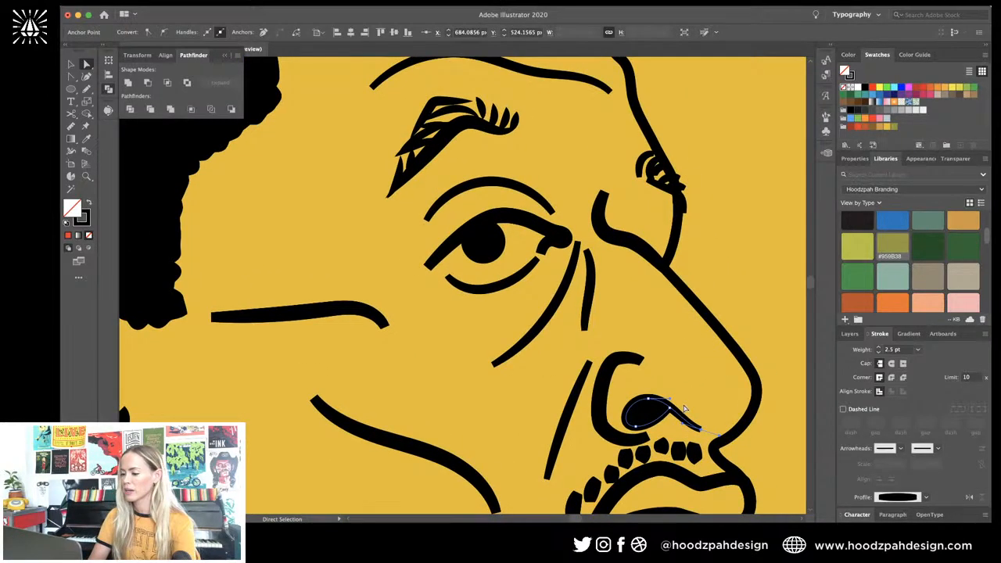
pyautogui.moveTo(685, 408); pyautogui.dragTo(712, 426)
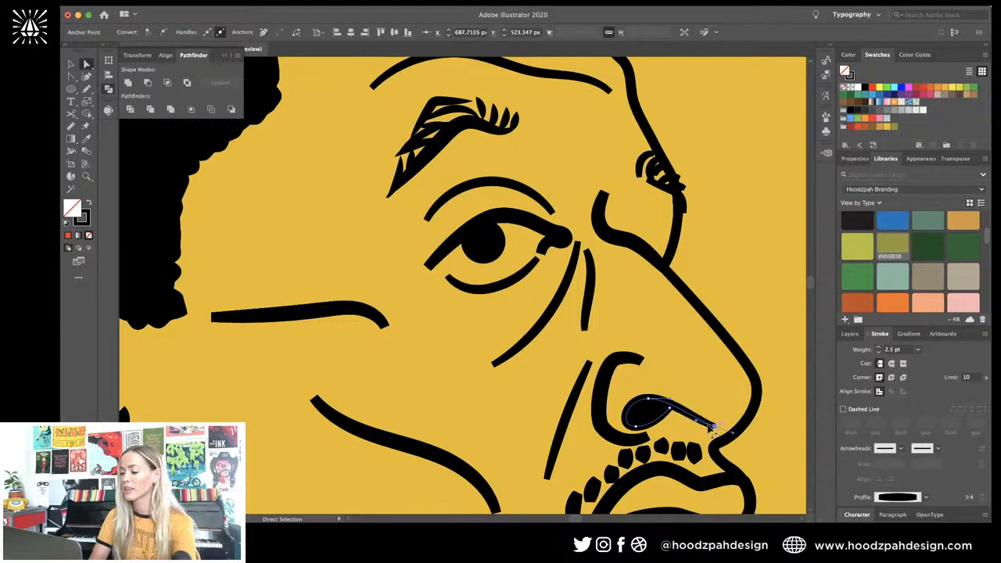
# Step: Compare the whole portrait with the pencil sketch of the poster beside the artboard
pyautogui.press('super+minus')
pyautogui.press('super+minus')
pyautogui.press('super+minus')
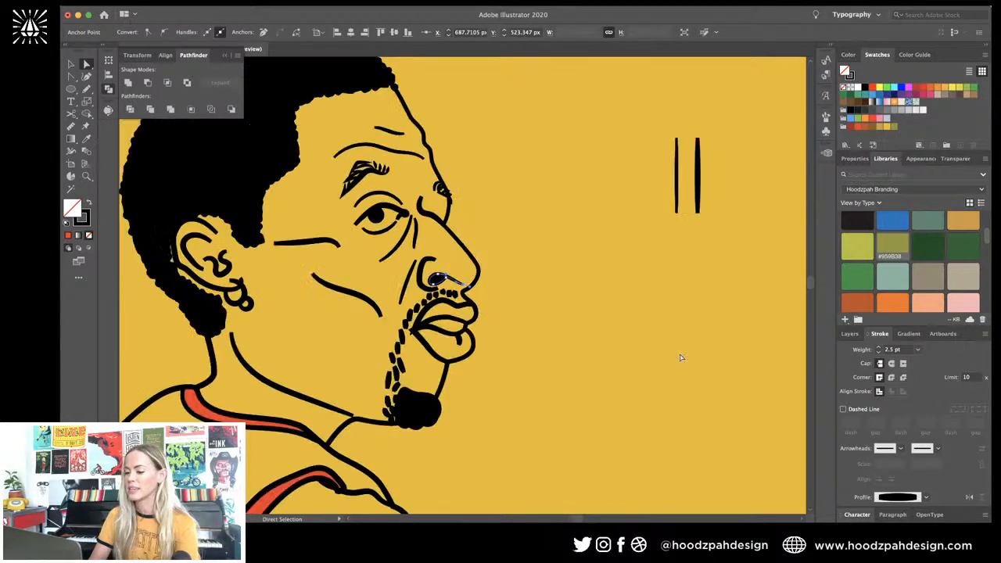
pyautogui.press('super+minus')
pyautogui.press('super+minus')
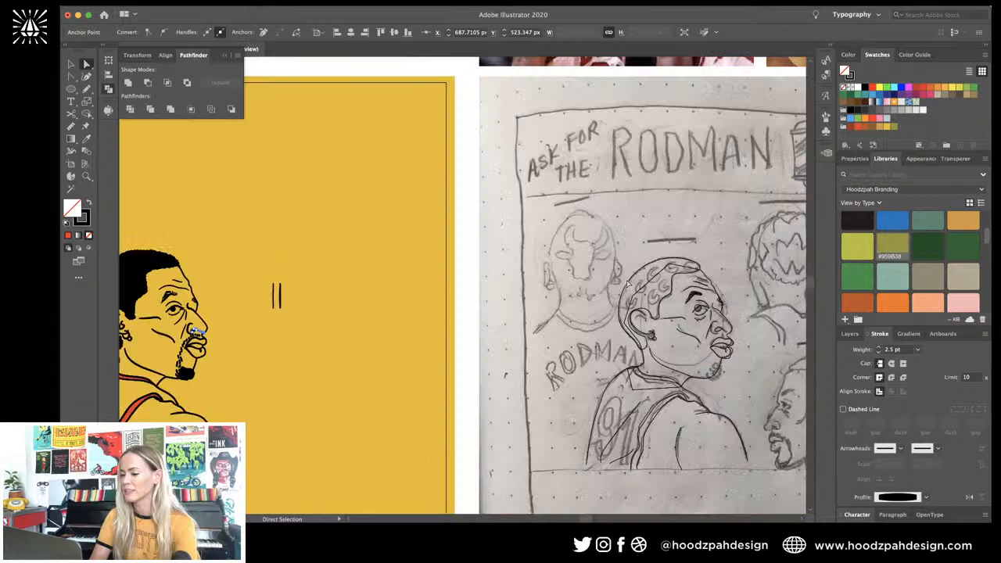
pyautogui.hscroll(3, 627, 284)
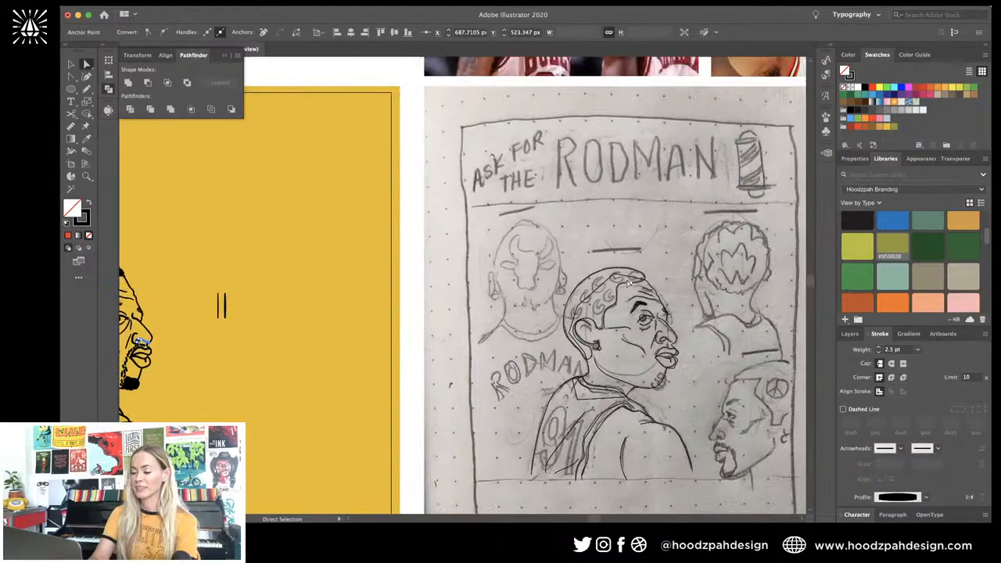
# Step: Select the nostril line together with the filled nostril shape and shift both slightly up and toward the nose tip
pyautogui.press('super+plus')
pyautogui.press('super+plus')
pyautogui.press('super+plus')
pyautogui.press('v')
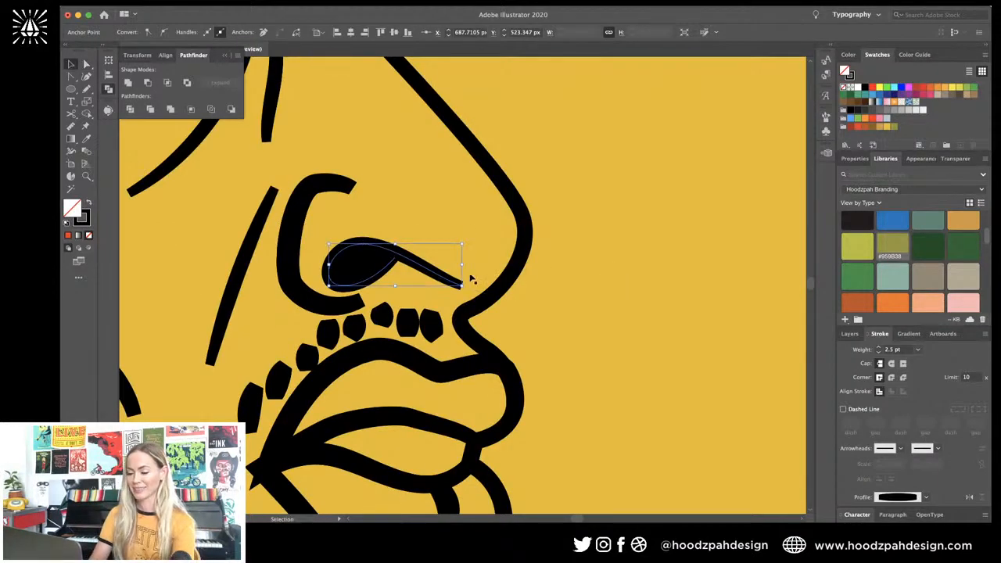
pyautogui.keyDown('shift'); pyautogui.click(438, 274); pyautogui.keyUp('shift')
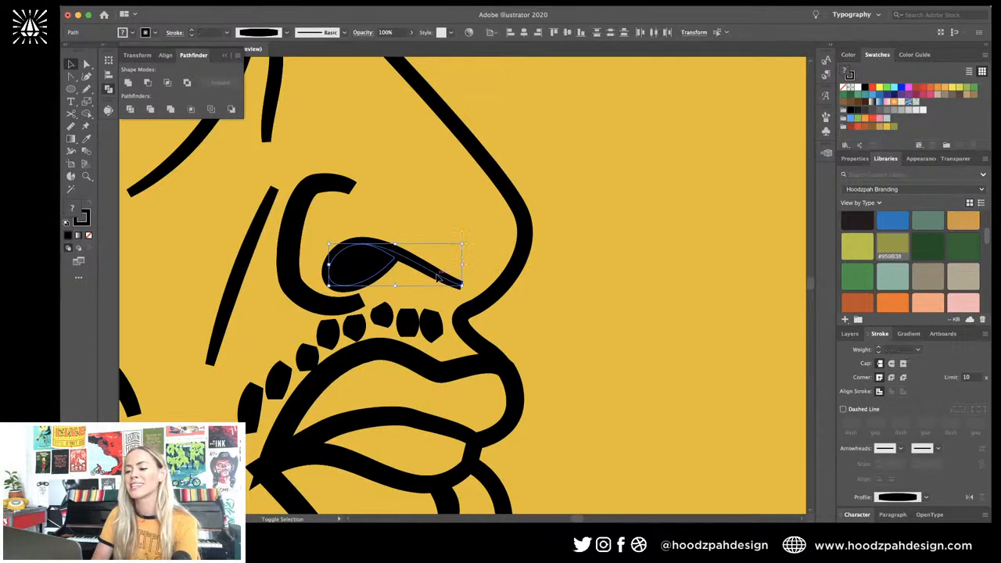
pyautogui.moveTo(467, 288); pyautogui.dragTo(472, 290)
pyautogui.press('super+z')
pyautogui.press('a')
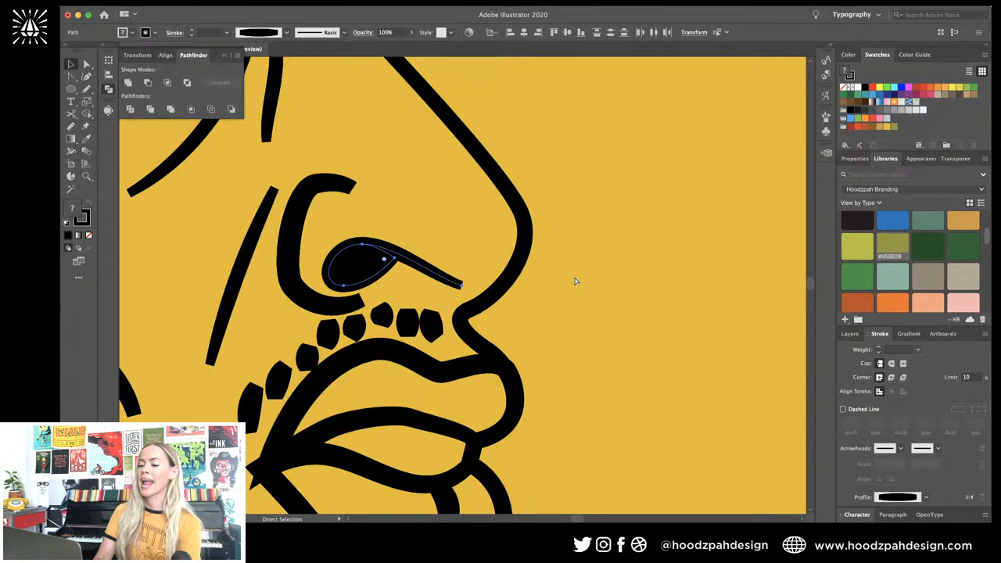
pyautogui.moveTo(379, 257); pyautogui.dragTo(389, 252)
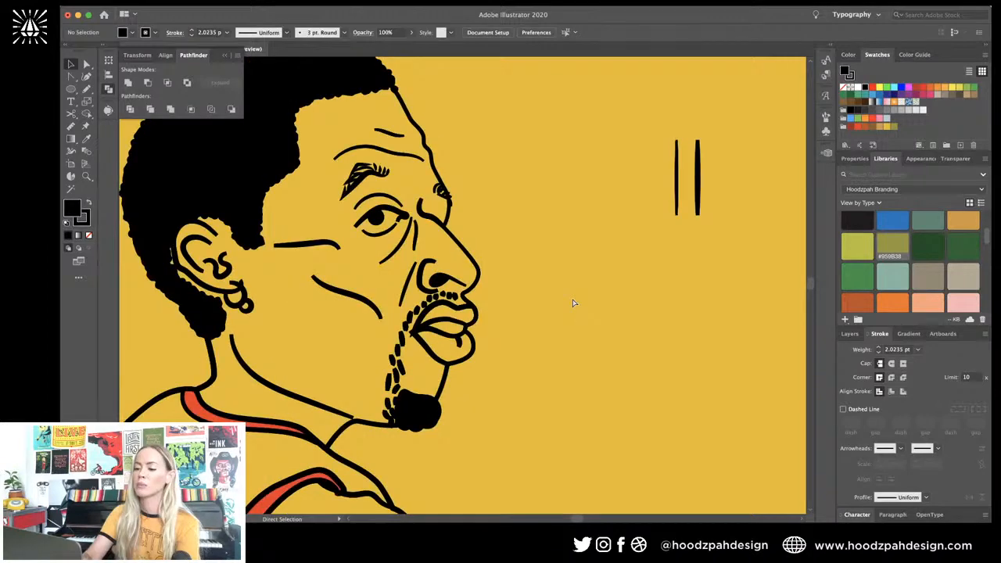
# Step: Check the nose and lips at different magnifications and look through the brown and orange colours in the Hoodzpah Branding library
pyautogui.press('super+minus')
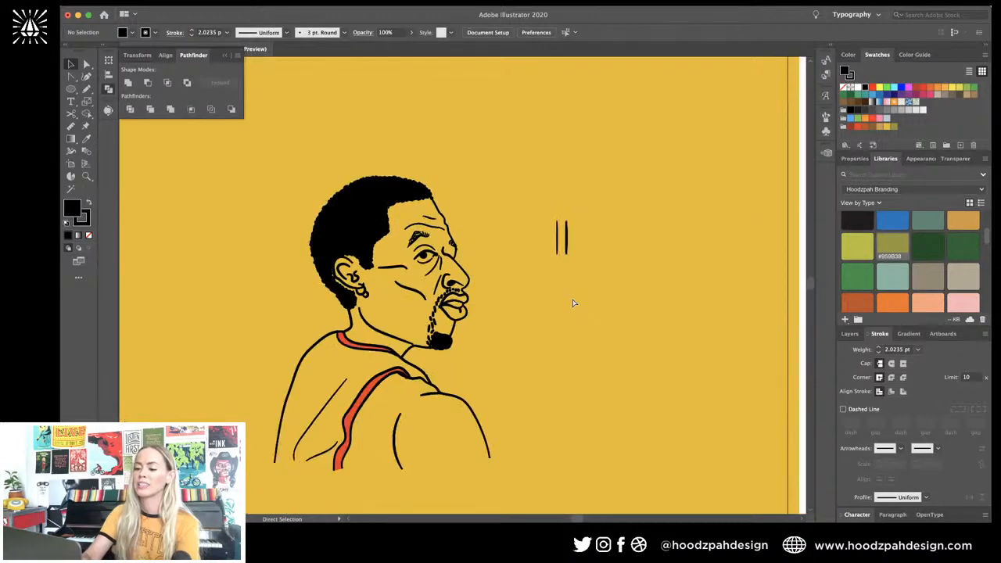
pyautogui.press('super+equal')
pyautogui.press('super+equal')
pyautogui.press('super+equal')
pyautogui.press('super+equal')
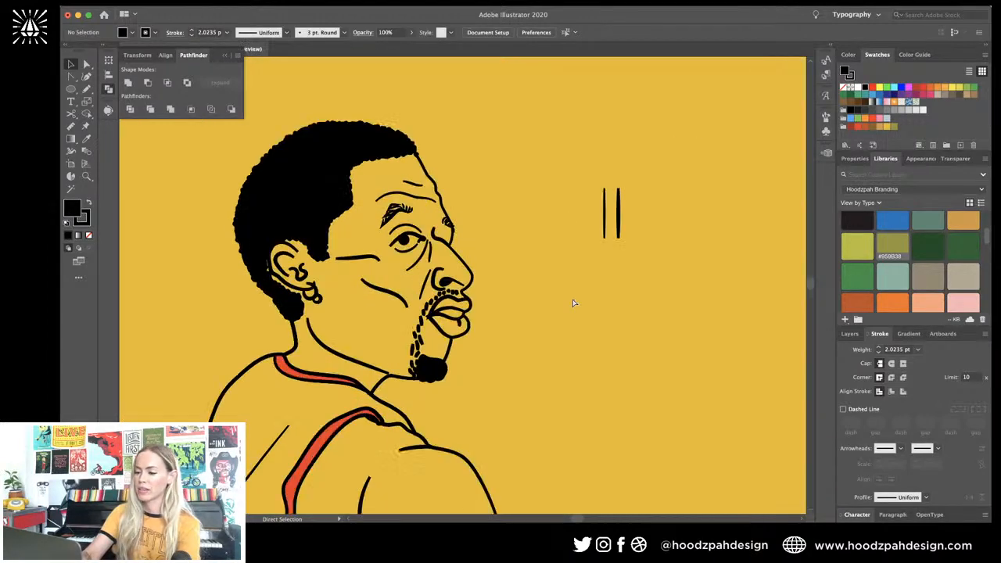
pyautogui.press('v')
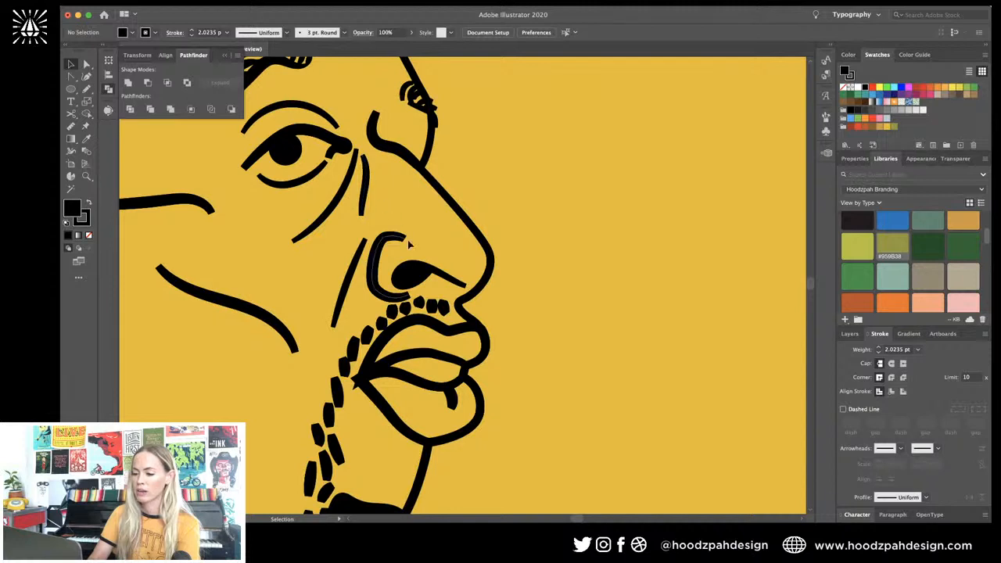
pyautogui.click(402, 334)
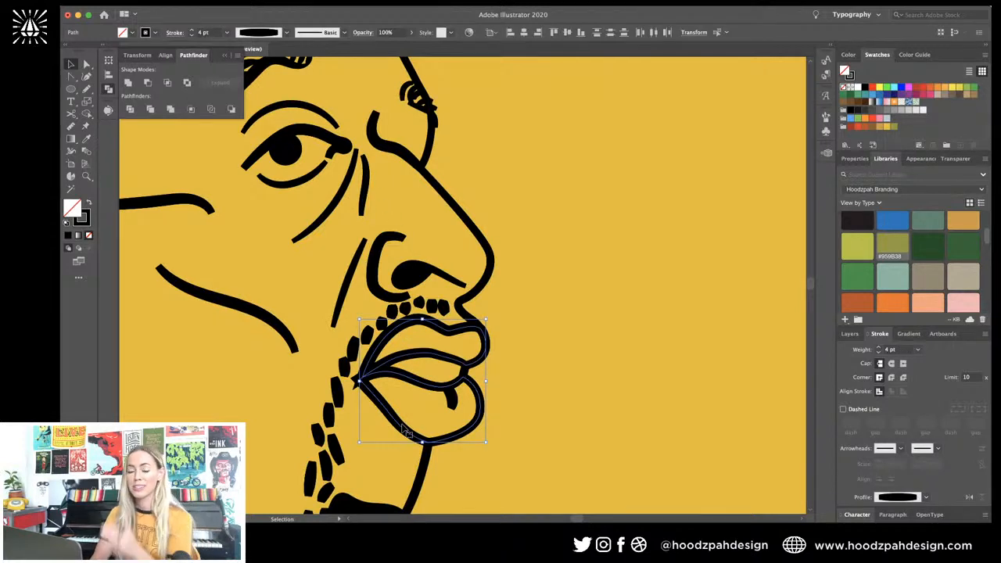
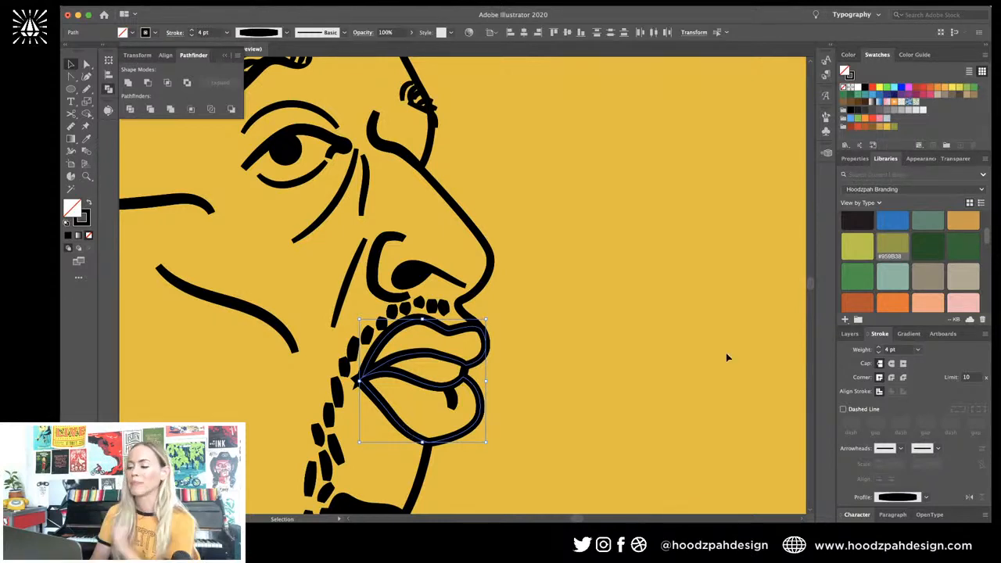
pyautogui.press('super+0')
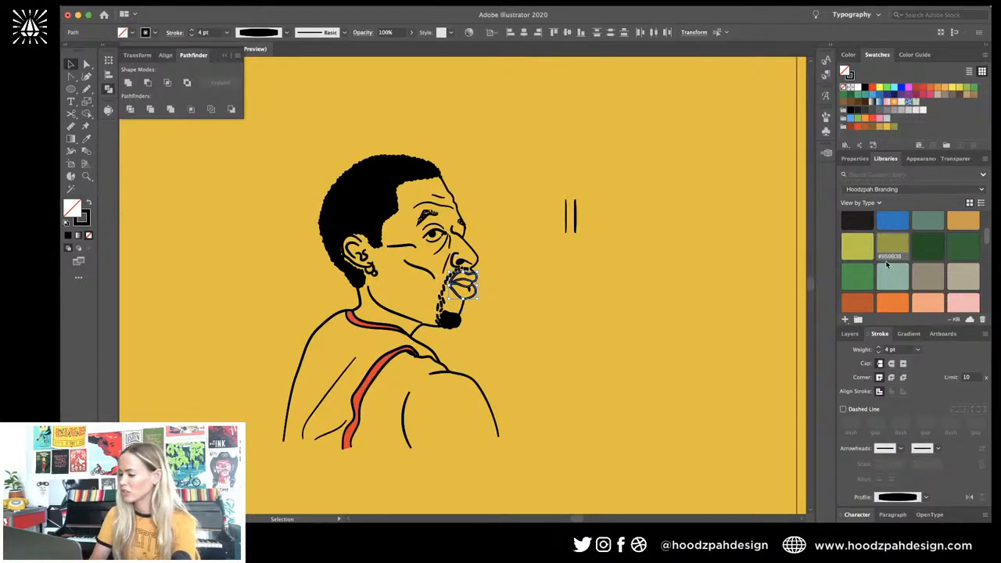
pyautogui.scroll(-2, 886, 266)
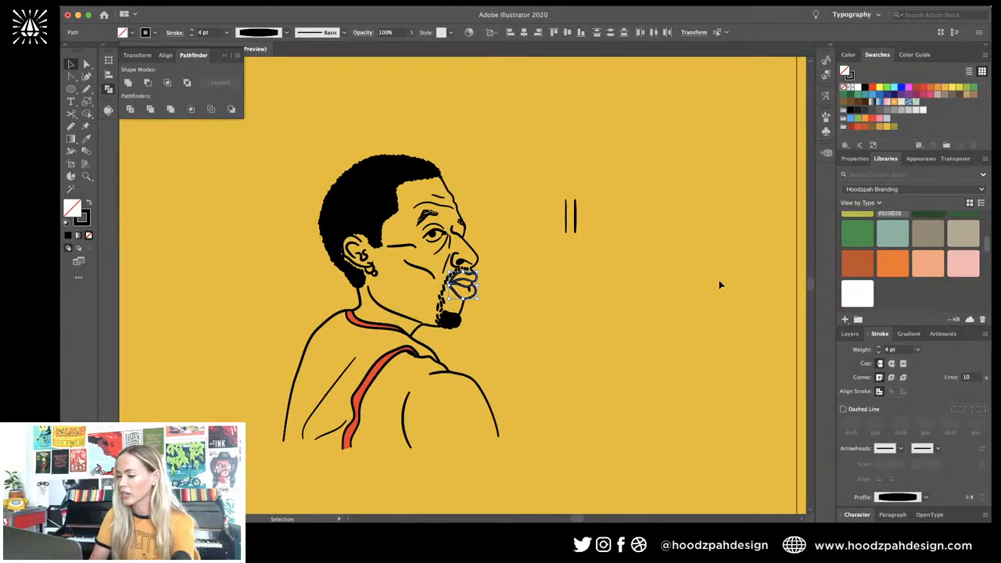
pyautogui.click(720, 285)
# Step: Try filling a slightly offset duplicate of the head outline with the brownish orange #BF4E27 and removing its stroke
pyautogui.press('super+=')
pyautogui.press('super+=')
pyautogui.press('super+=')
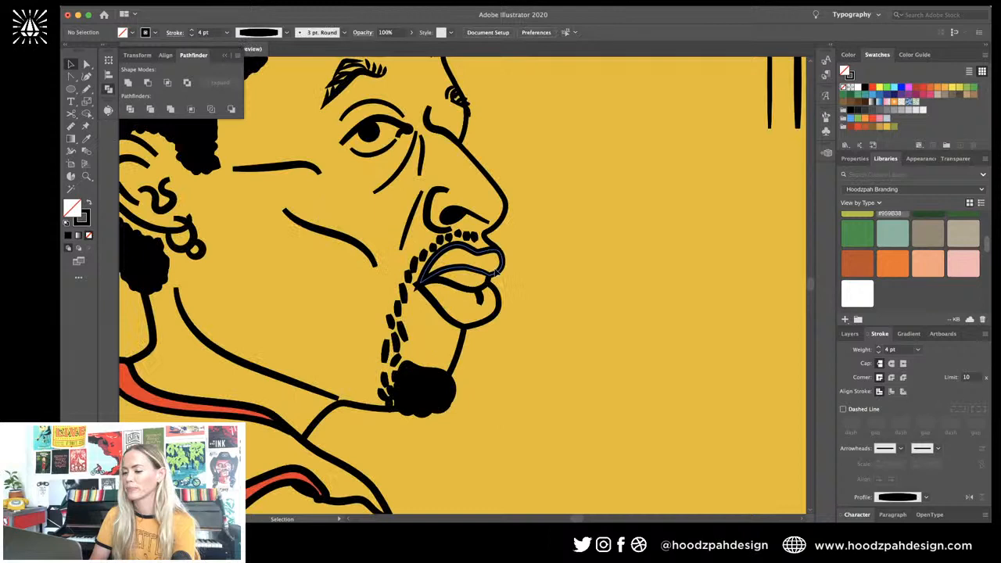
pyautogui.click(496, 271)
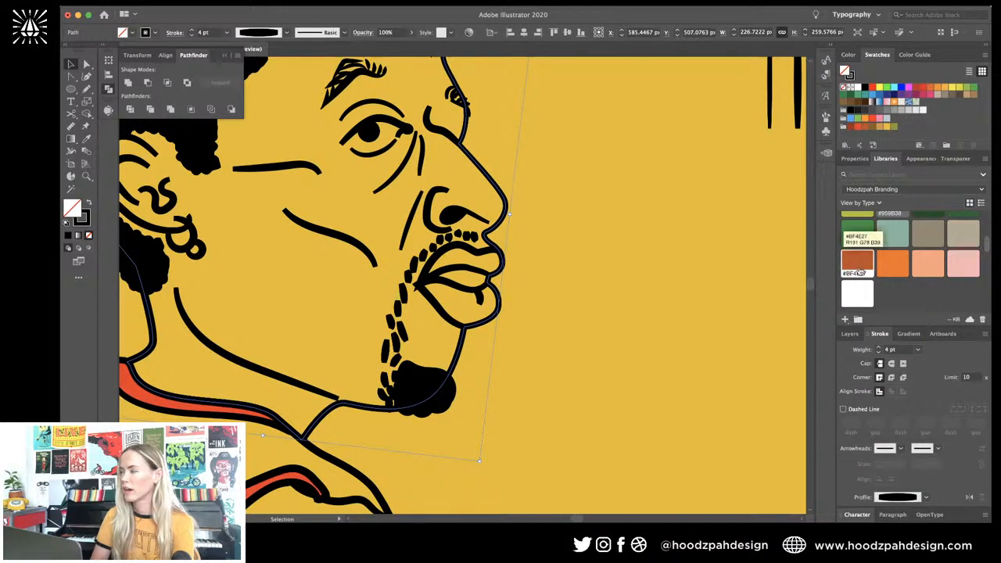
pyautogui.press('a')
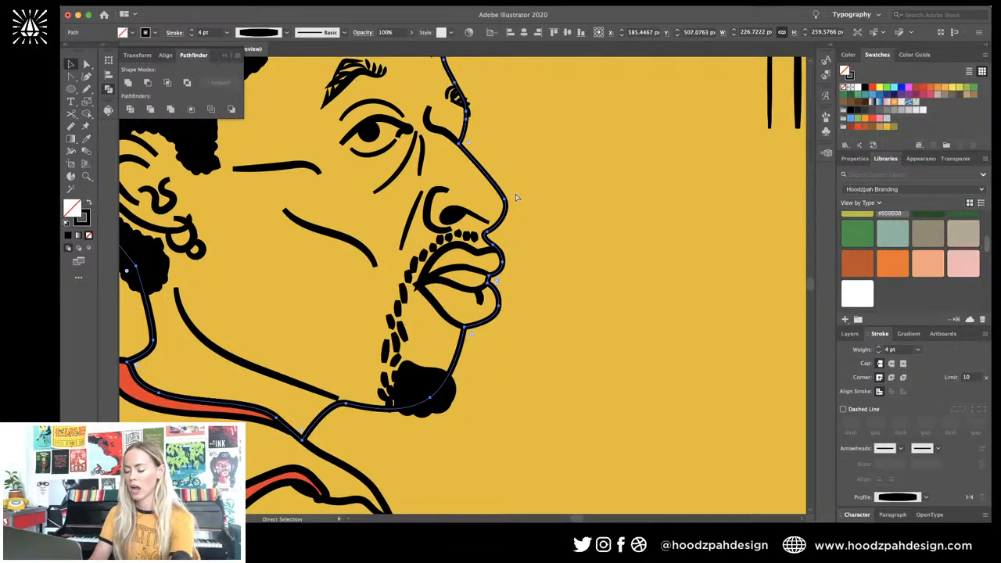
pyautogui.press('v')
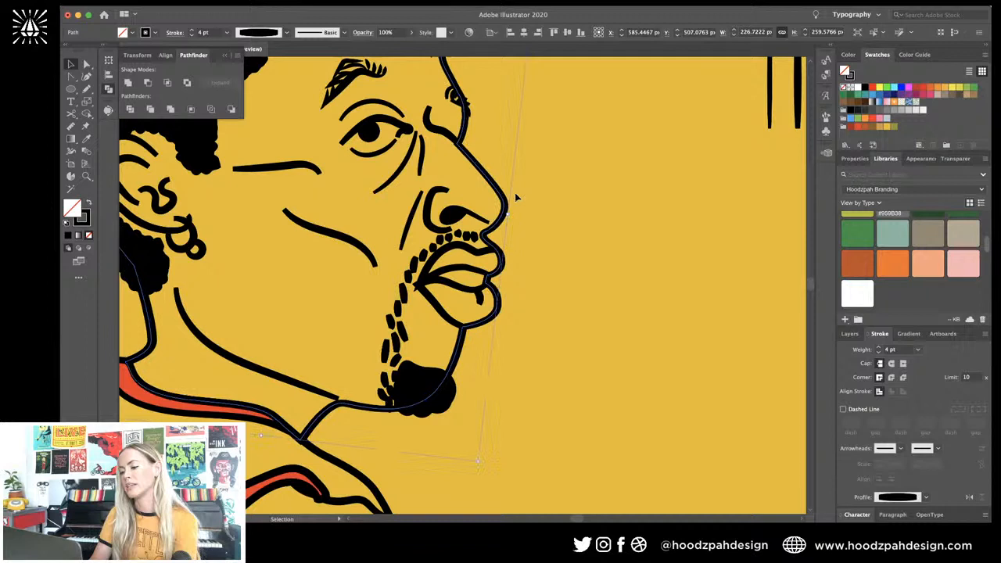
pyautogui.press('super+minus')
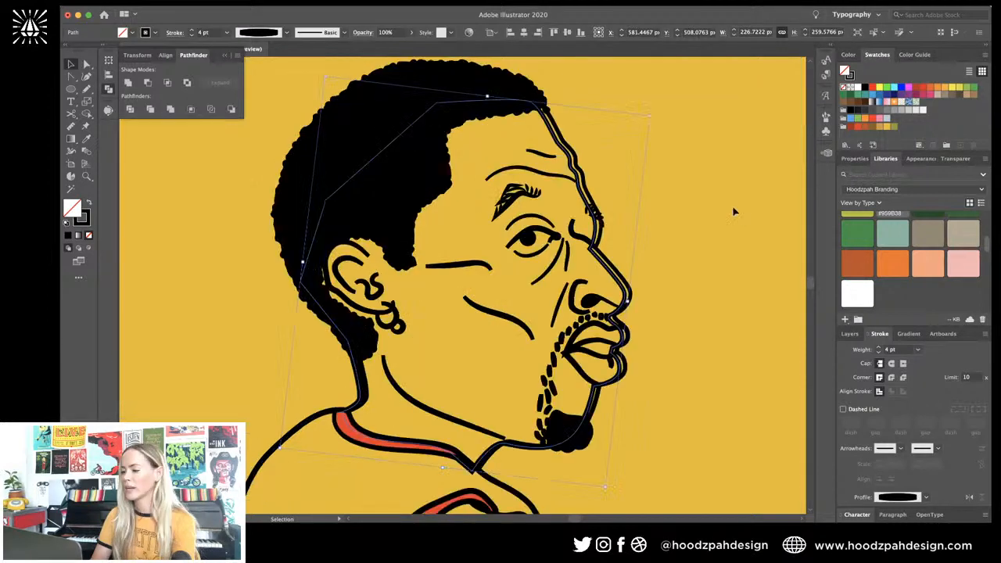
pyautogui.click(858, 259)
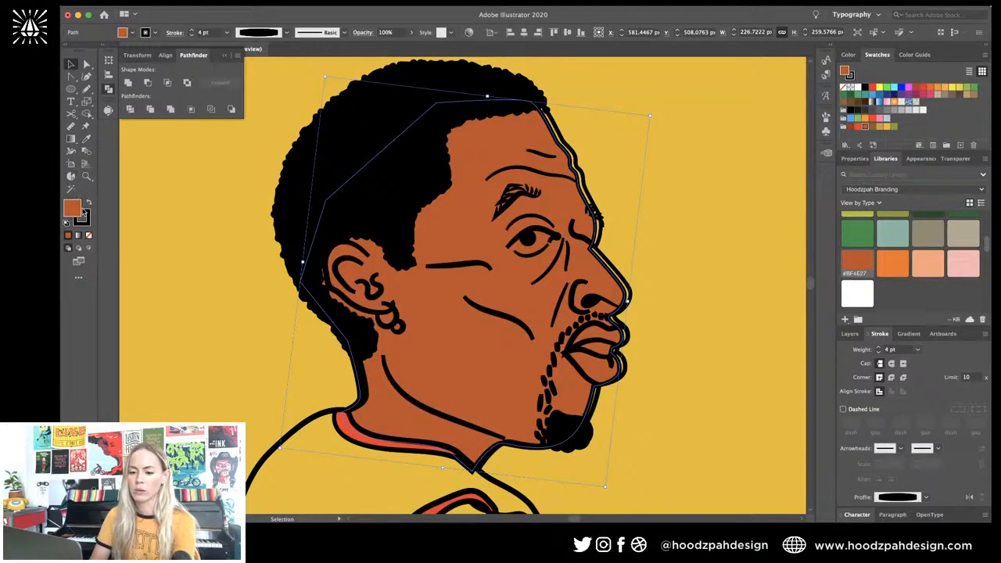
pyautogui.click(89, 235)
pyautogui.click(683, 196)
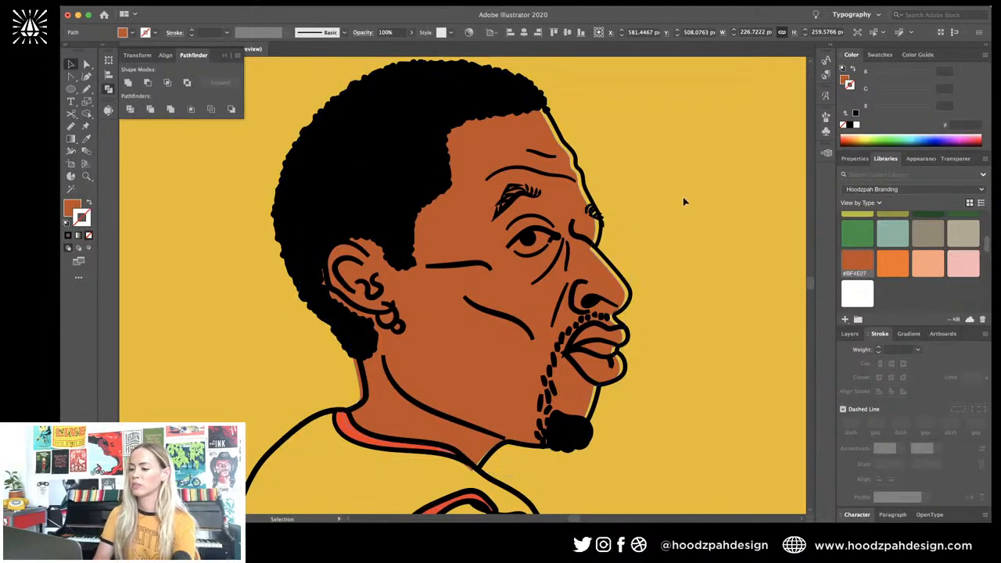
# Step: Nudge the brownish-orange head shape horizontally against the black outline, then delete the shape
pyautogui.click(491, 176)
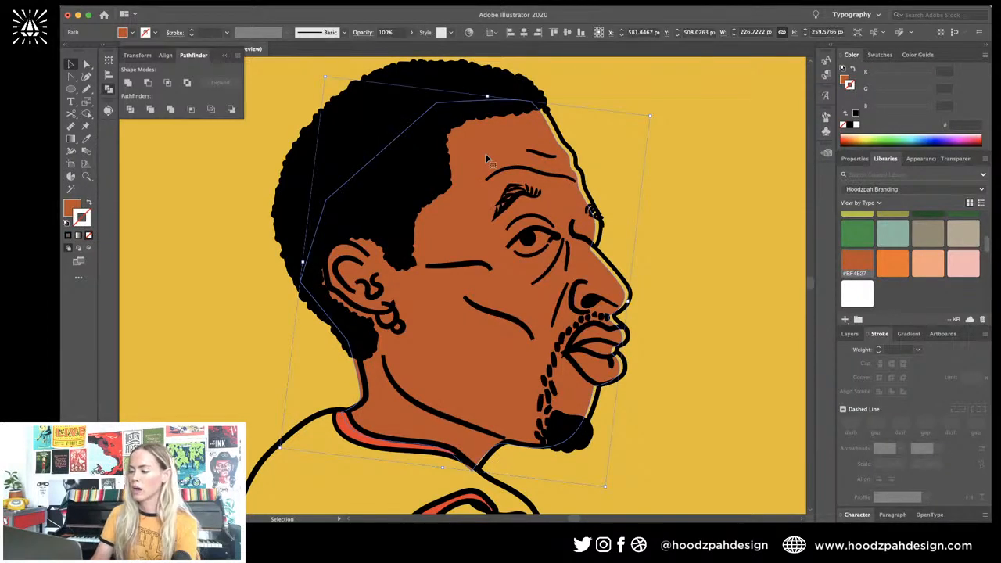
pyautogui.press('Right')
pyautogui.press('Right')
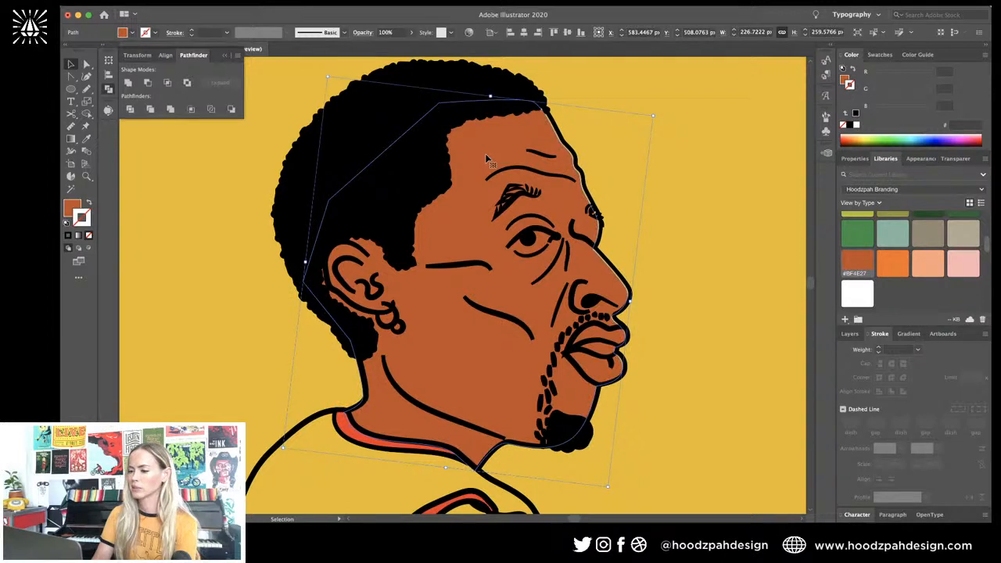
pyautogui.press('Left')
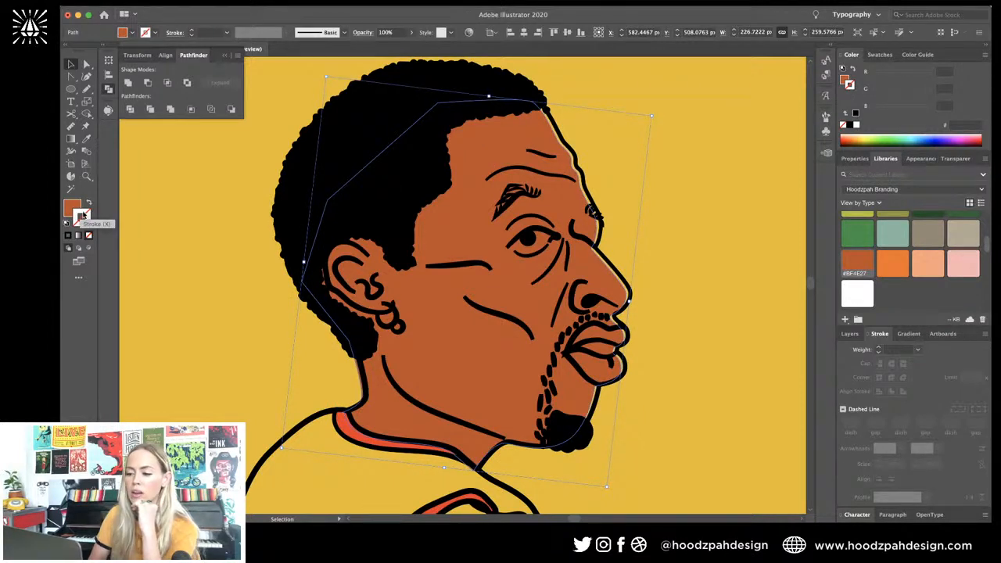
pyautogui.press('Delete')
# Step: Set up the Pencil tool with a #BF4E27 stroke and no fill, and look over the available stroke width profiles
pyautogui.press('n')
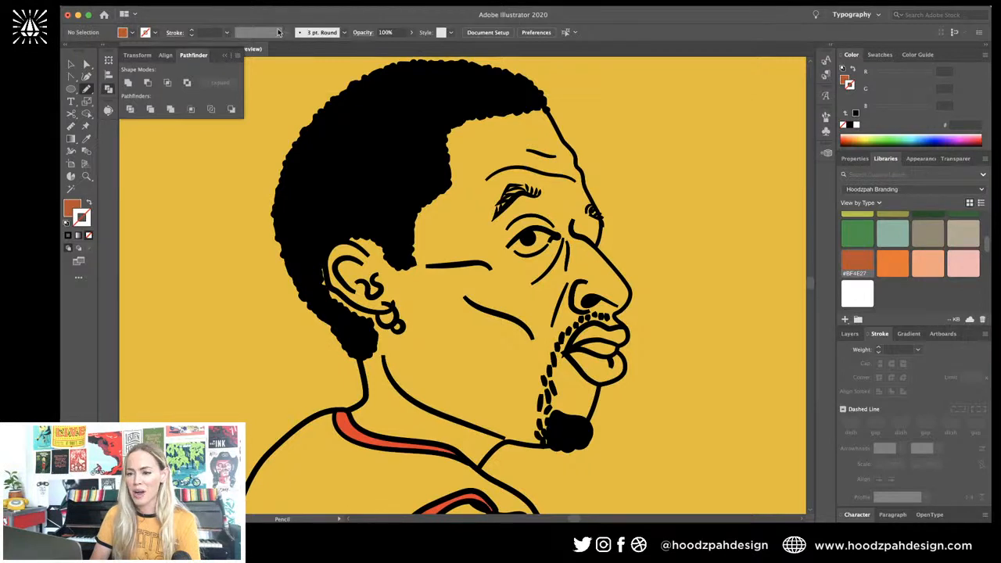
pyautogui.hotkey('shift', 'x')
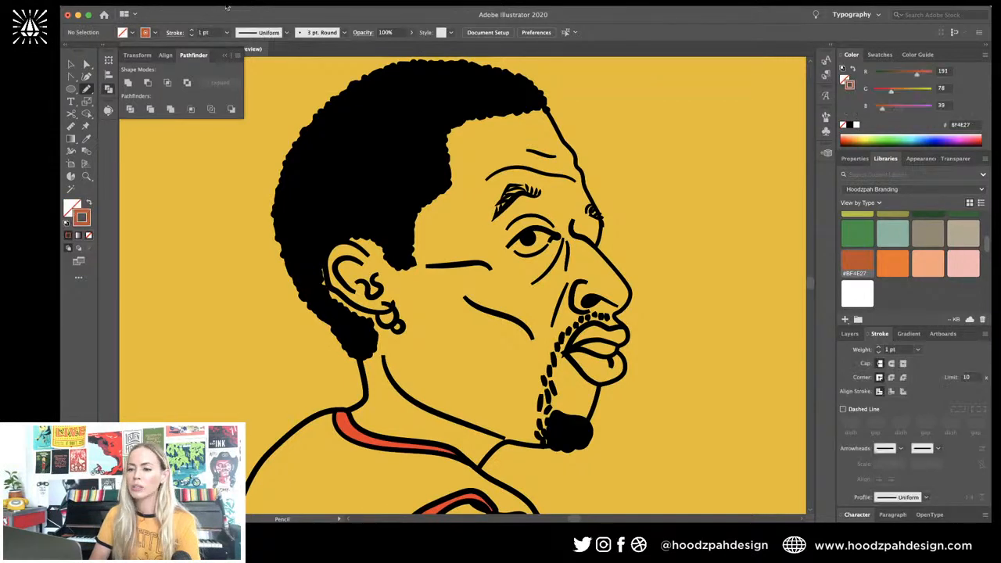
pyautogui.click(286, 32)
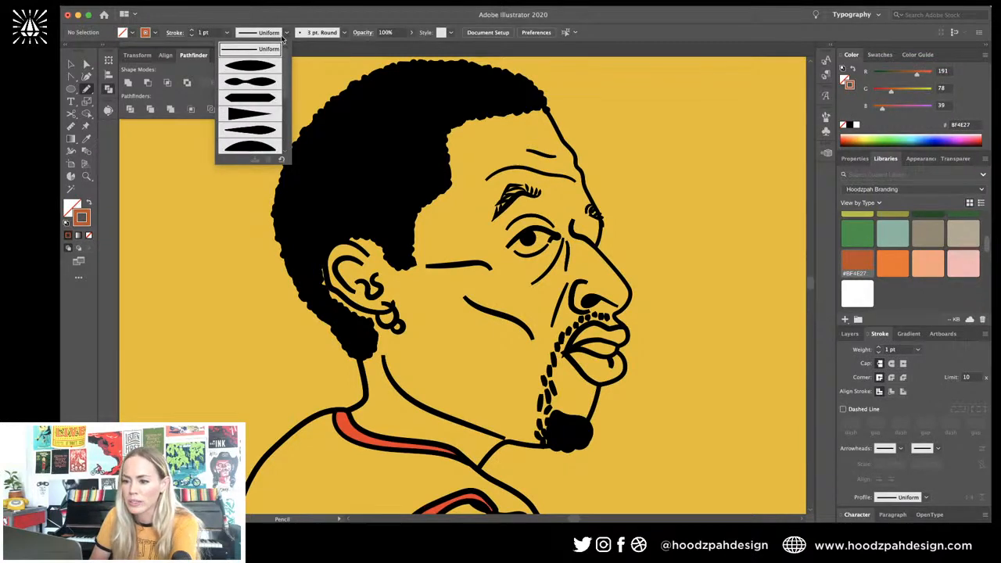
pyautogui.click(286, 33)
pyautogui.click(286, 32)
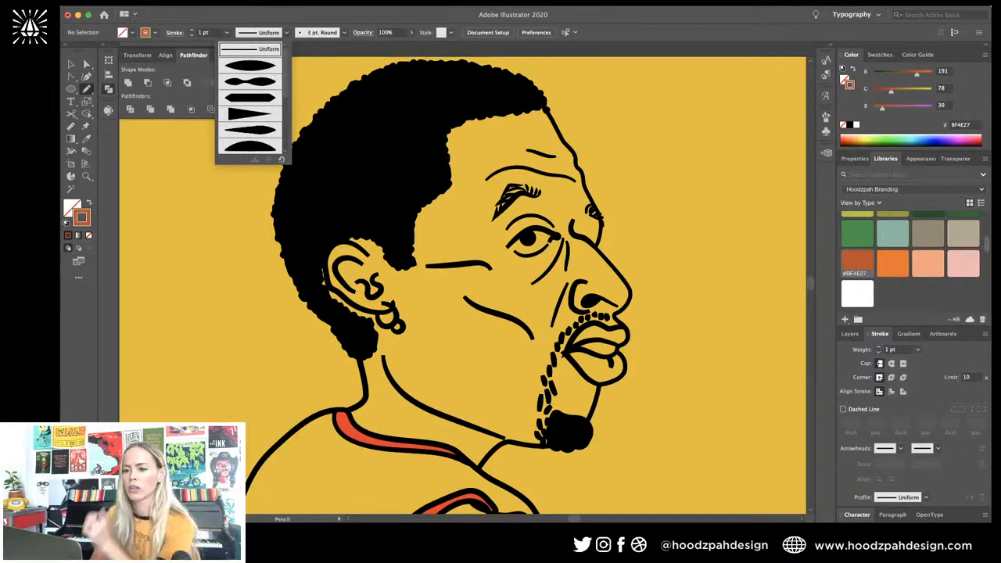
# Step: Open the Artistic_ChalkCharcoalPencil brush library
pyautogui.click(344, 33)
pyautogui.click(343, 42)
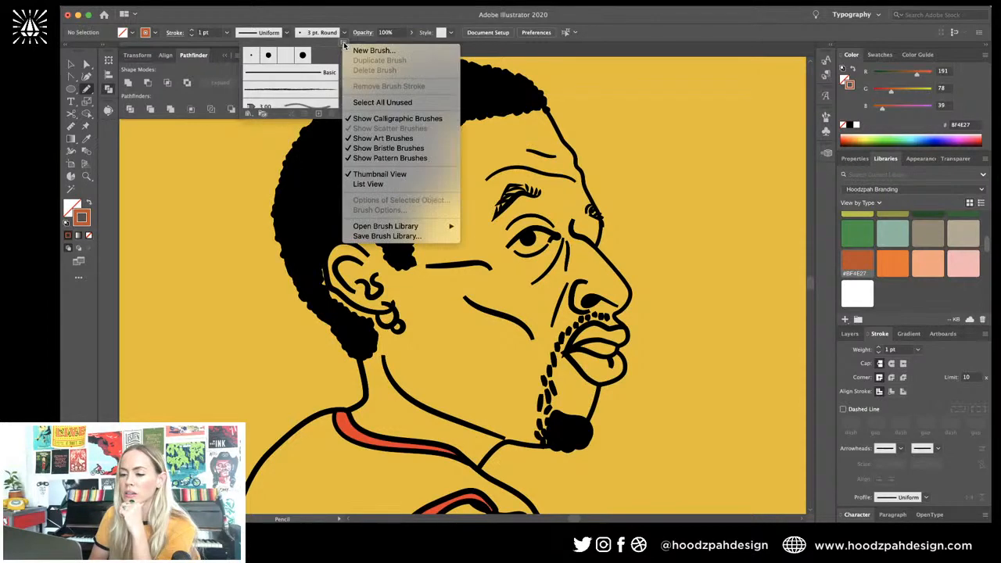
pyautogui.moveTo(400, 228)
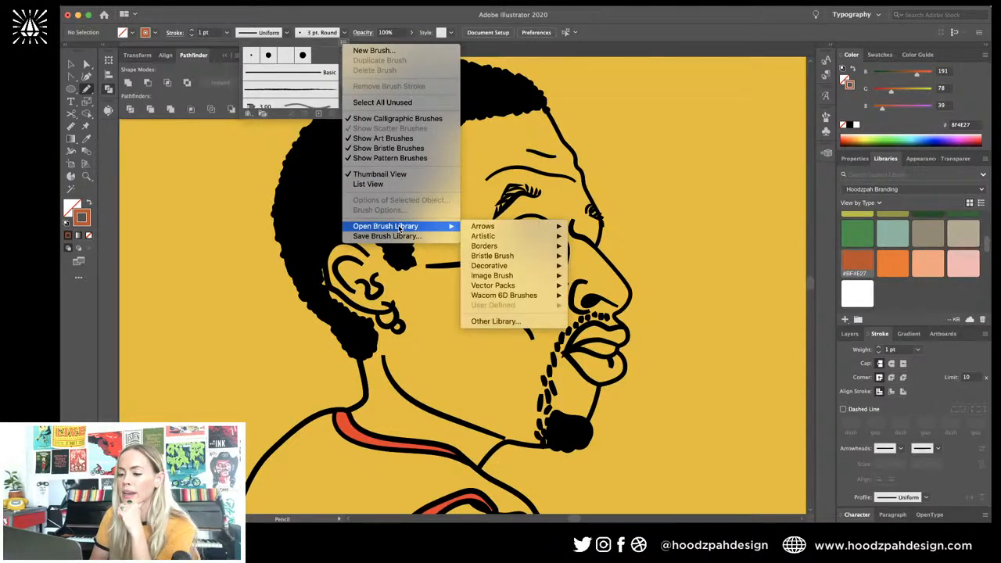
pyautogui.moveTo(493, 235)
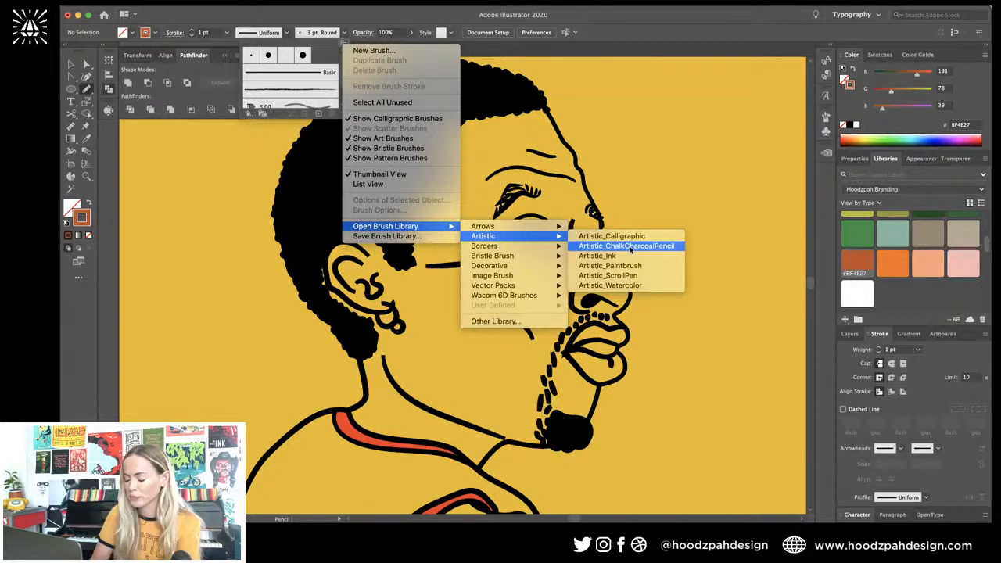
pyautogui.click(630, 246)
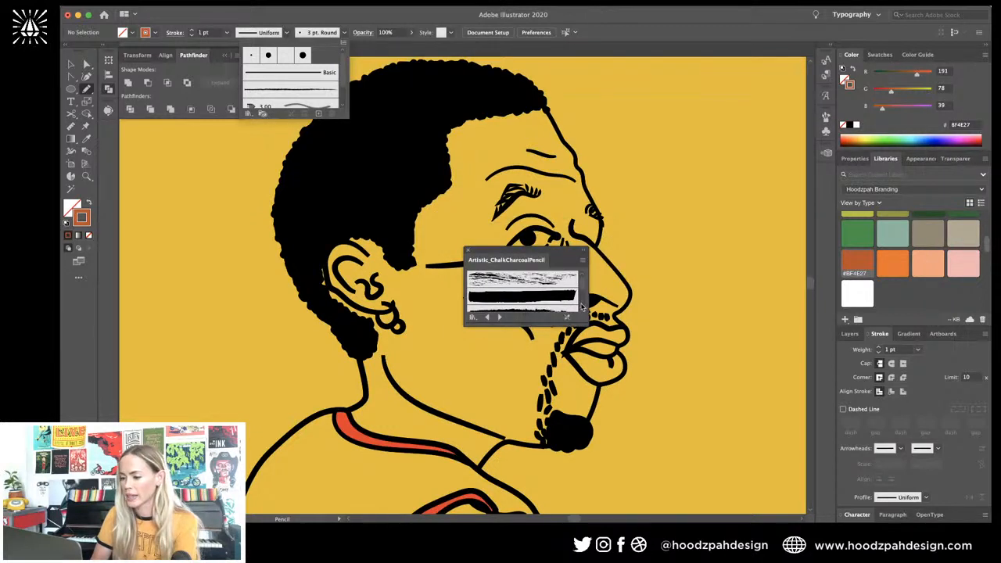
# Step: Choose the thick, rough-edged charcoal brush for the stroke and move the brush library clear of the portrait
pyautogui.scroll(-5, 580, 311)
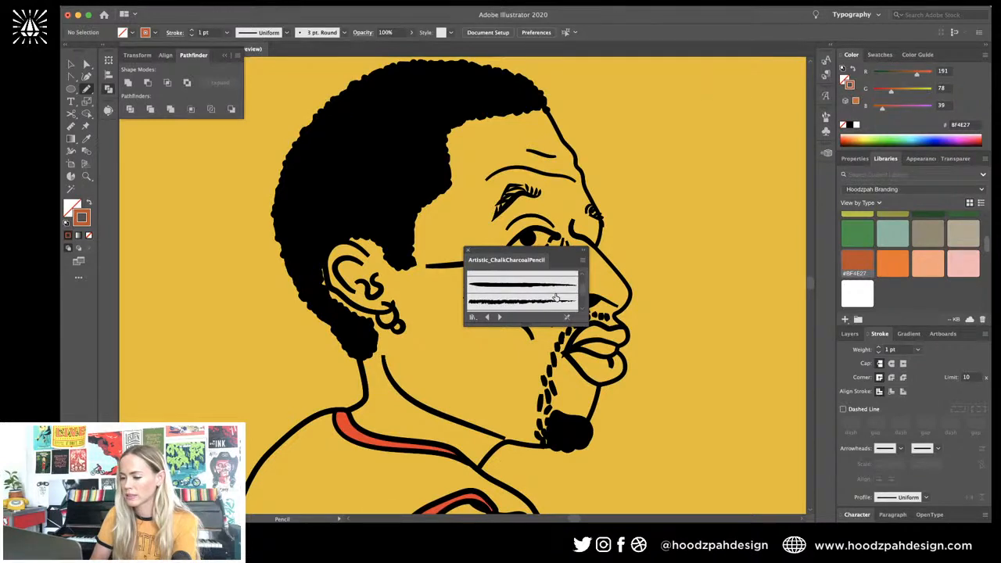
pyautogui.click(555, 298)
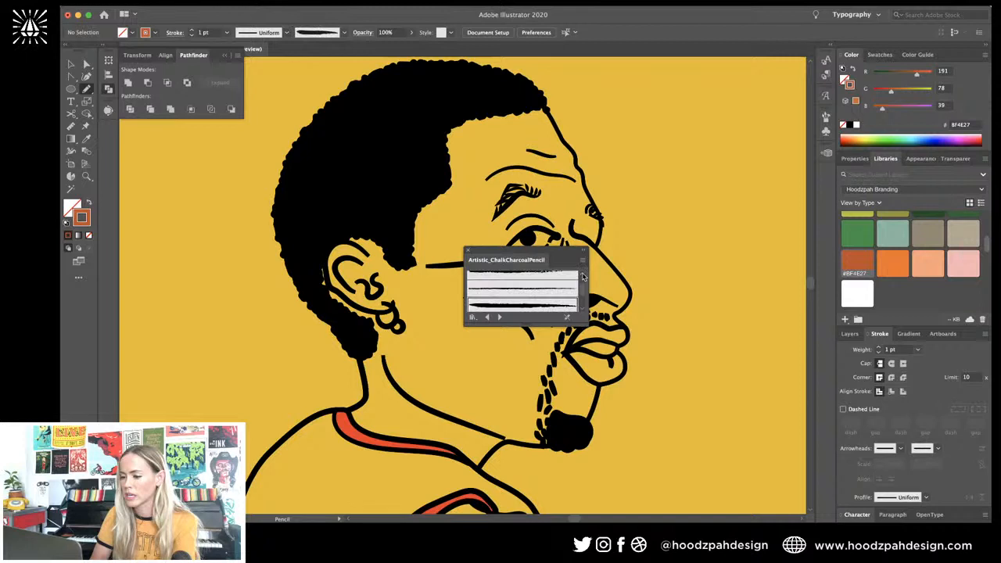
pyautogui.click(582, 277)
pyautogui.click(540, 288)
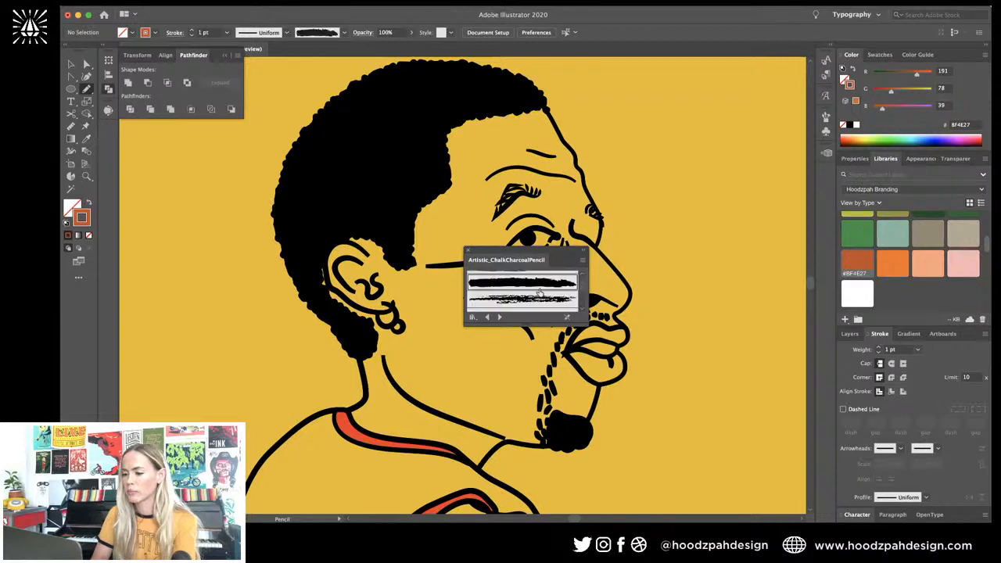
pyautogui.moveTo(516, 259); pyautogui.dragTo(718, 226)
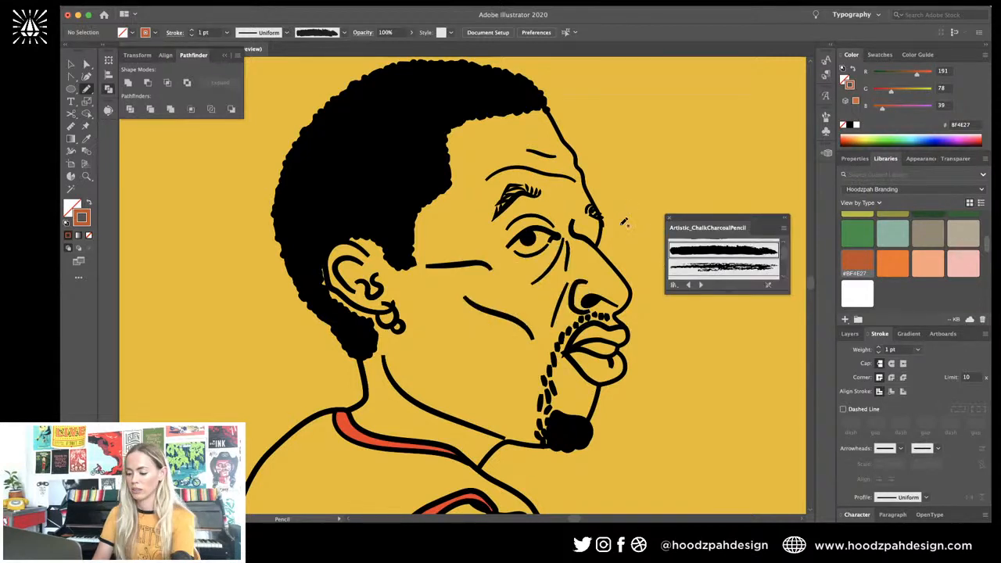
# Step: Draw a closed freehand shape about 177 by 248 px over the face and neck and fill it with #BF4E27
pyautogui.moveTo(530, 115)
pyautogui.mouseDown()
pyautogui.moveTo(578, 250)
pyautogui.moveTo(568, 410)
pyautogui.moveTo(479, 412)
pyautogui.moveTo(395, 435)
pyautogui.moveTo(370, 409)
pyautogui.moveTo(380, 177)
pyautogui.moveTo(485, 100)
pyautogui.moveTo(530, 111)
pyautogui.mouseUp()
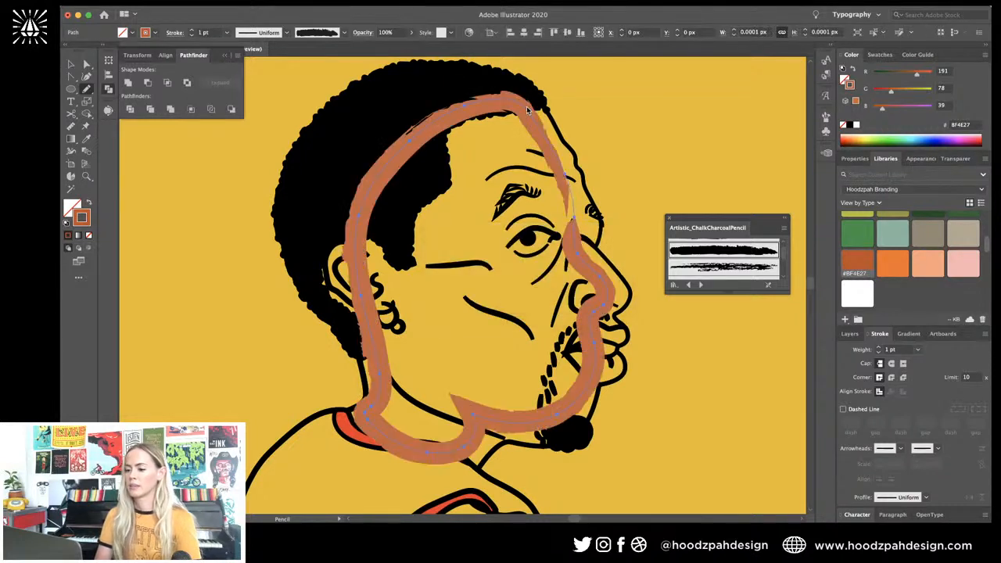
pyautogui.moveTo(87, 221); pyautogui.dragTo(72, 207)
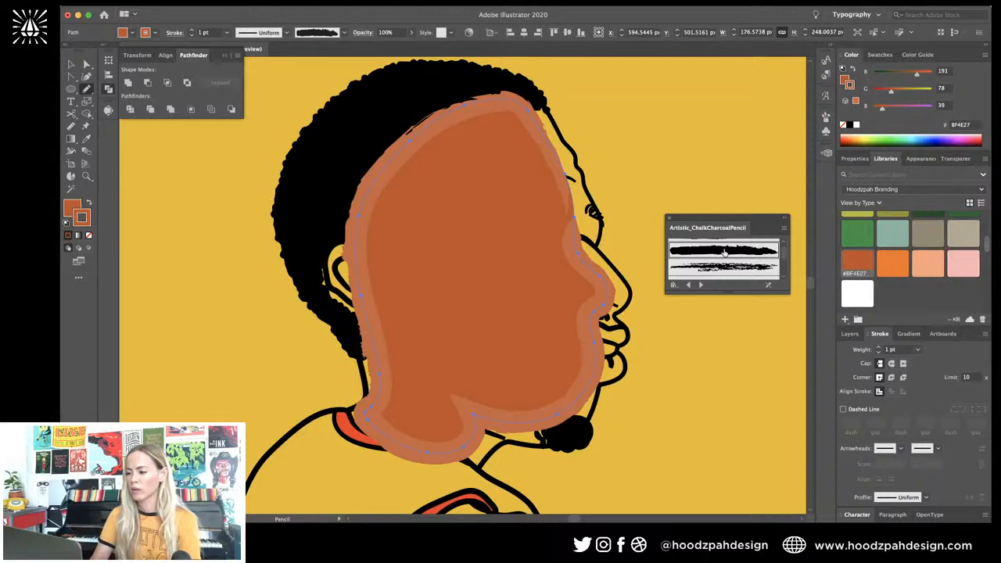
pyautogui.click(784, 227)
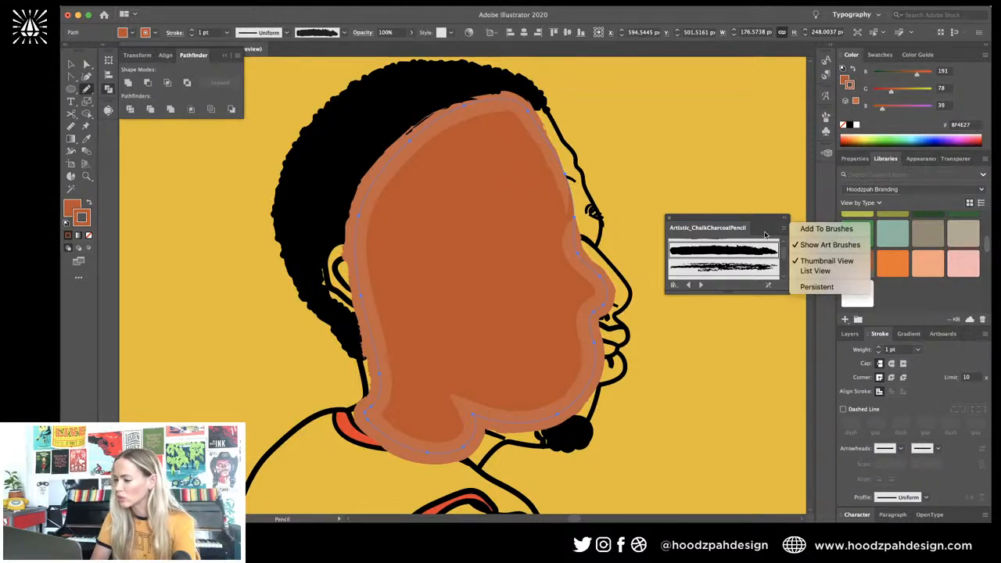
pyautogui.click(784, 229)
pyautogui.click(782, 230)
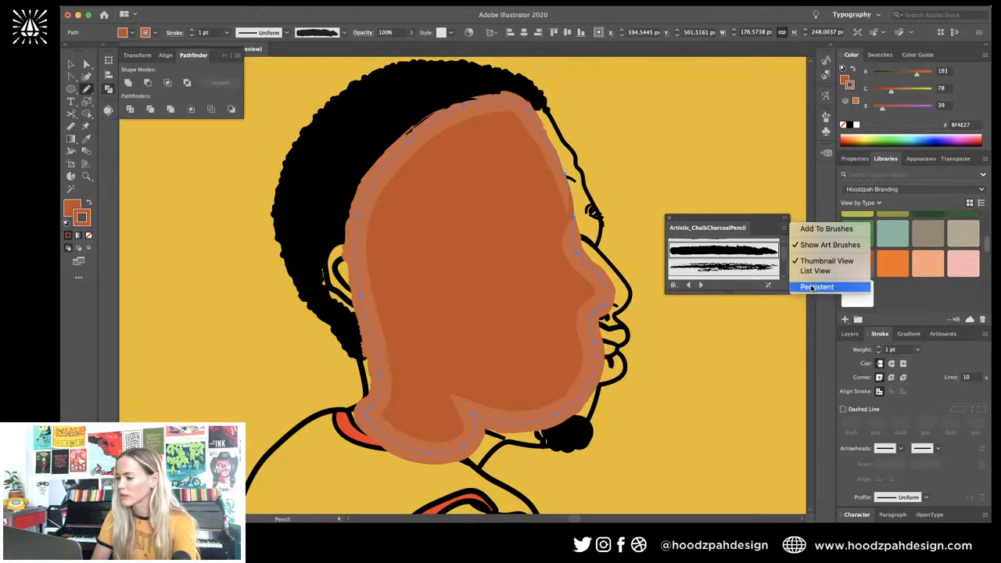
pyautogui.click(765, 233)
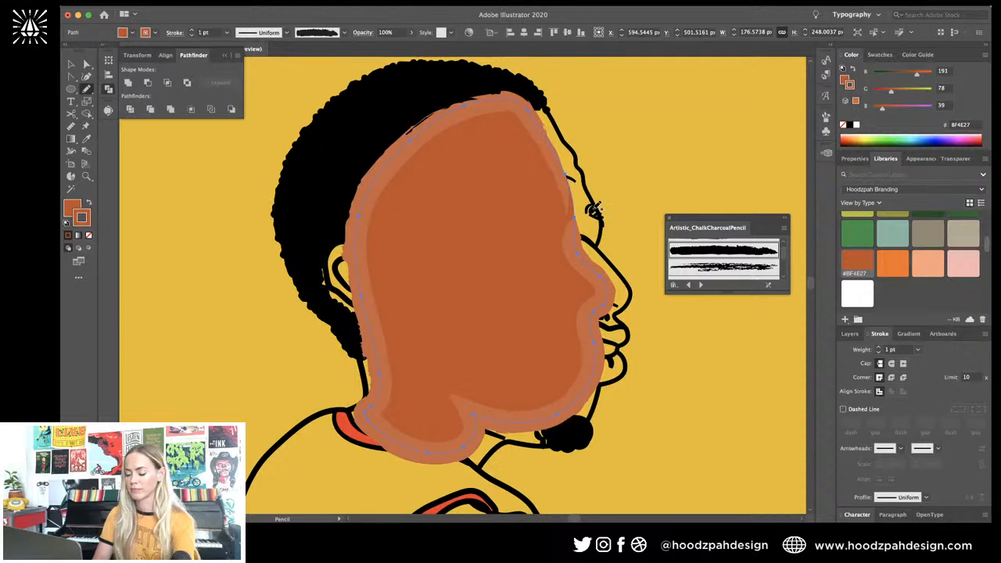
# Step: Shift the orange face shape slightly toward the nose and send it to the back, behind the black line art
pyautogui.press('v')
pyautogui.click(641, 179)
pyautogui.click(548, 202)
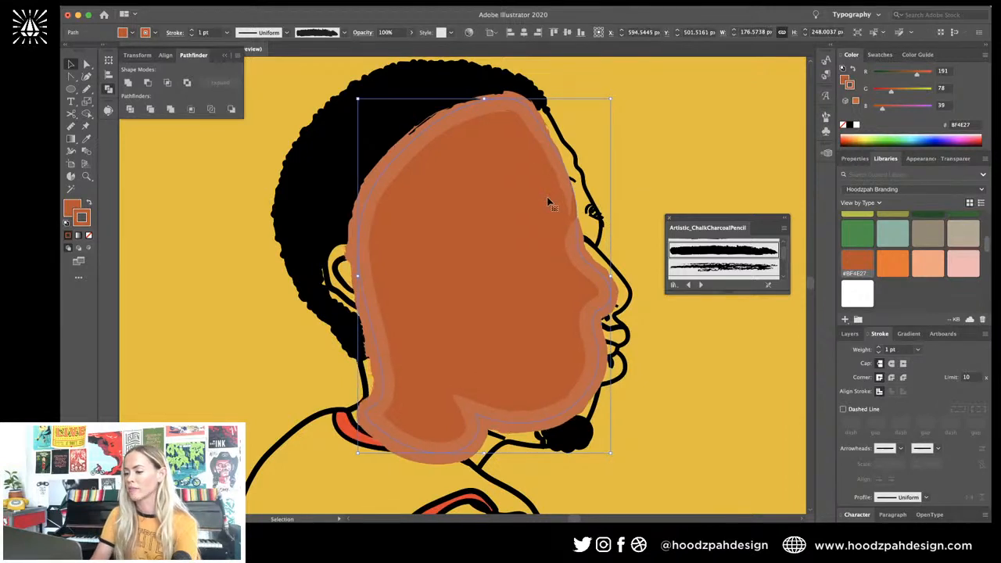
pyautogui.press('a')
pyautogui.press('super+shift+bracketleft')
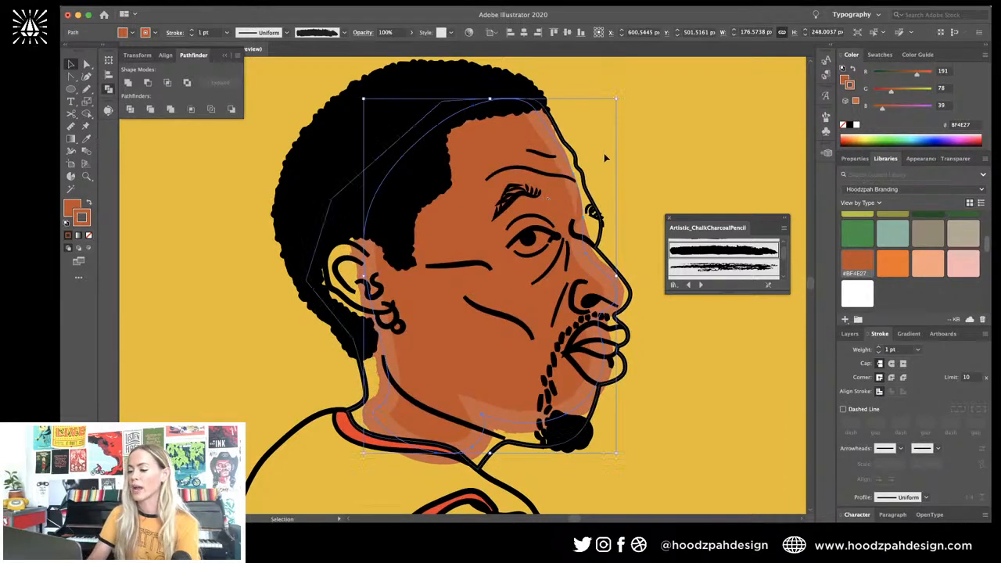
pyautogui.click(627, 138)
pyautogui.press('super+minus')
pyautogui.press('super+minus')
pyautogui.press('super+equal')
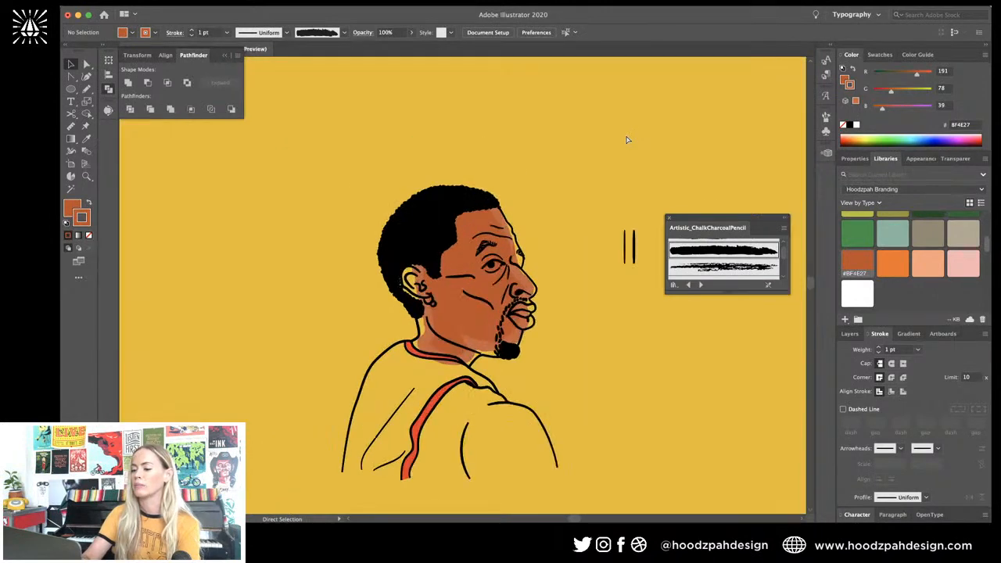
pyautogui.press('super+equal')
pyautogui.press('v')
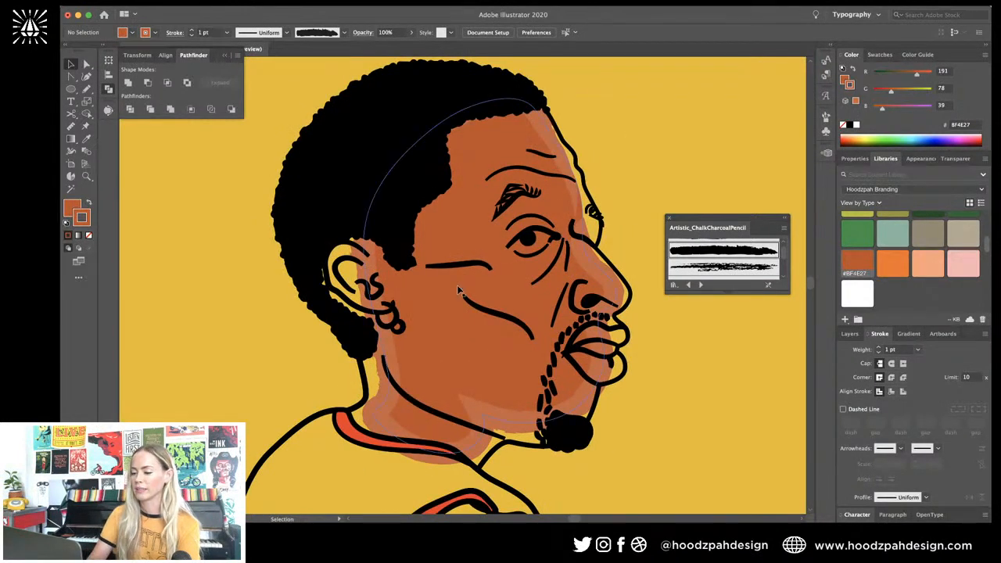
# Step: Expand the appearance of the brushed face shape and unite its pieces into a single filled shape
pyautogui.click(426, 336)
pyautogui.click(163, 6)
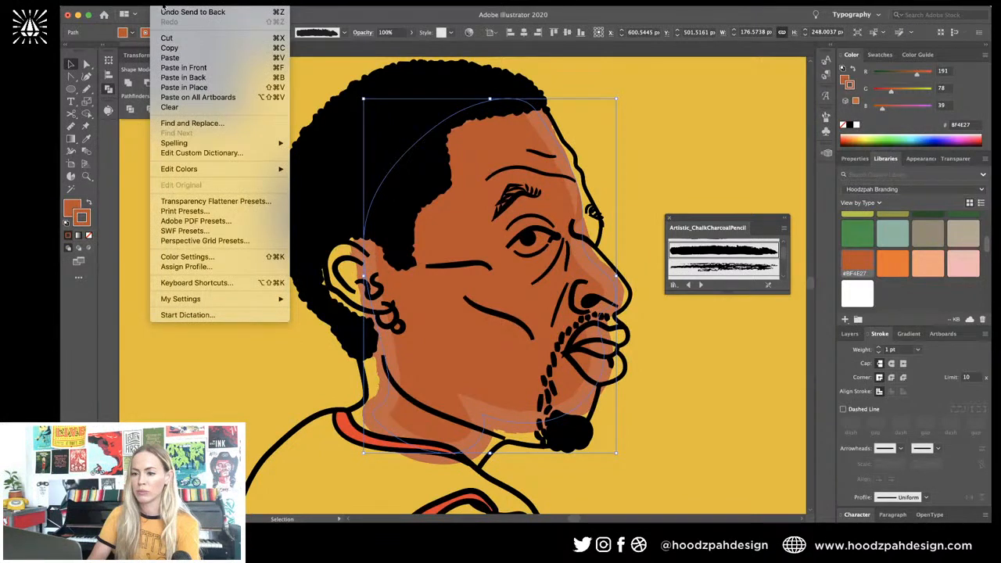
pyautogui.moveTo(201, 228)
pyautogui.click(320, 257)
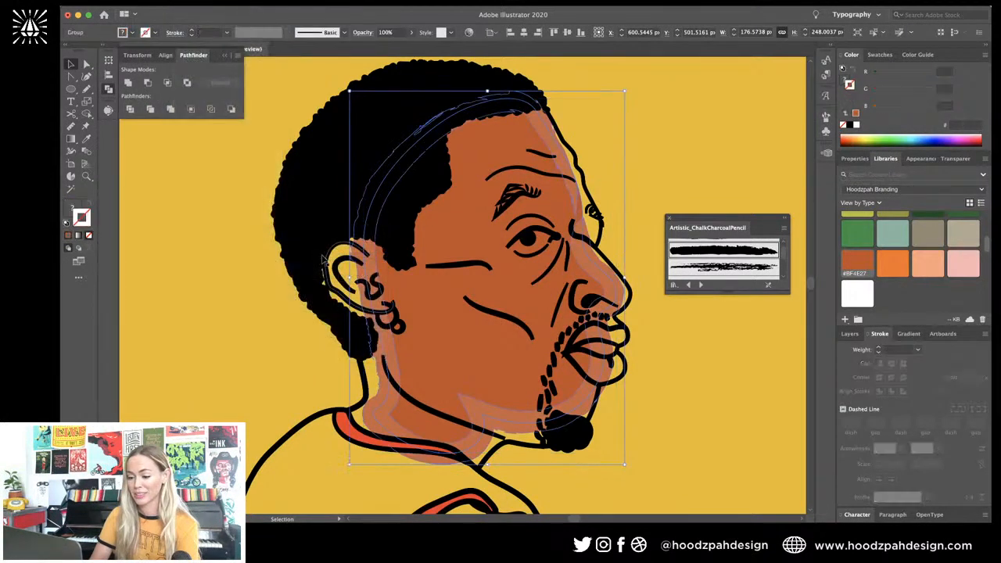
pyautogui.click(129, 82)
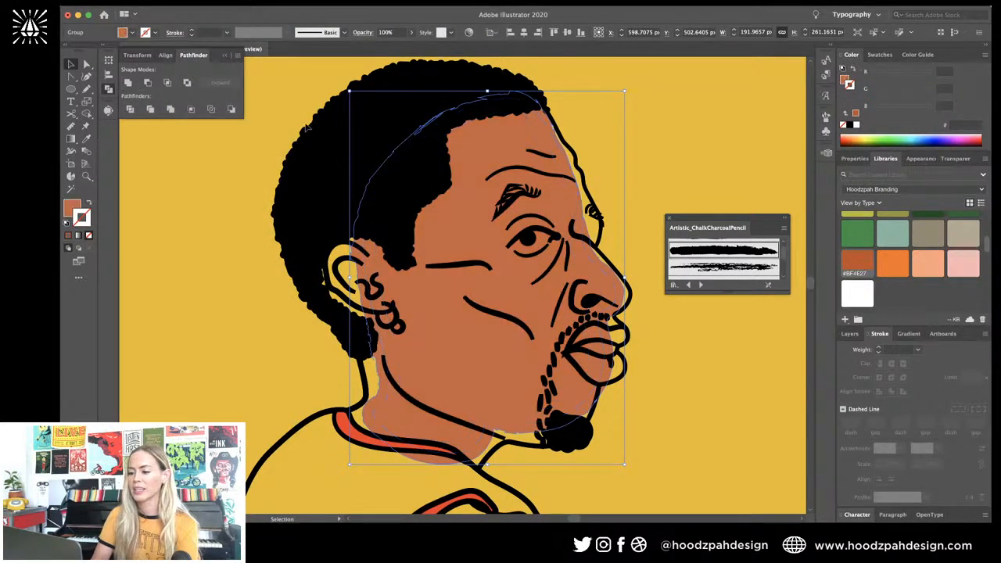
# Step: Recolor the united face shape with a #BF4E27 fill and no stroke
pyautogui.click(848, 260)
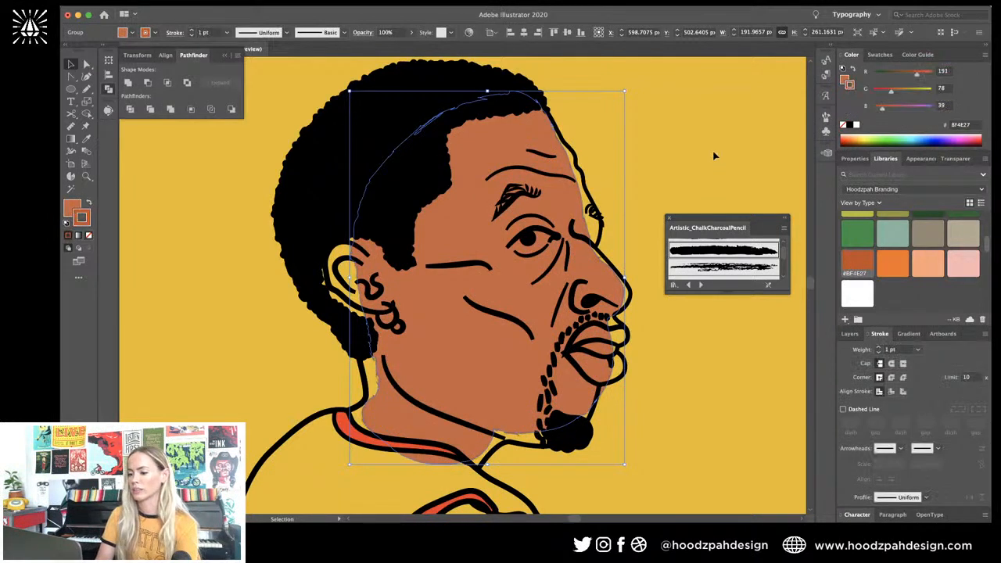
pyautogui.press('a')
pyautogui.press('v')
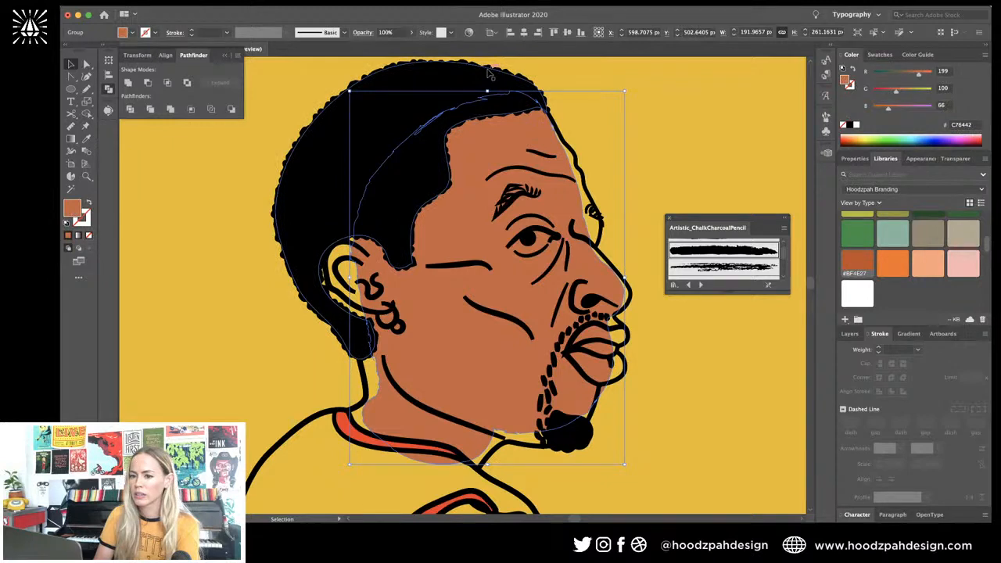
pyautogui.press('super+z')
pyautogui.click(675, 121)
pyautogui.press('super+minus')
pyautogui.press('super+minus')
pyautogui.press('super+minus')
pyautogui.press('super+minus')
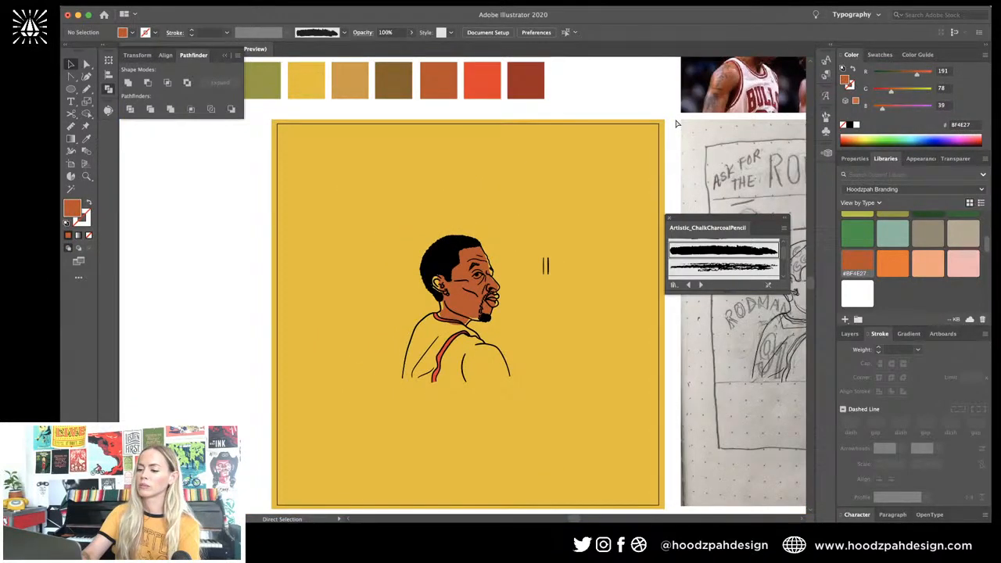
pyautogui.press('super+plus')
pyautogui.press('super+plus')
pyautogui.press('super+plus')
pyautogui.press('super+plus')
# Step: Draw Pencil strokes with the chalk charcoal brush in #BF4E27 to color the ear and the back of the neck
pyautogui.click(416, 285)
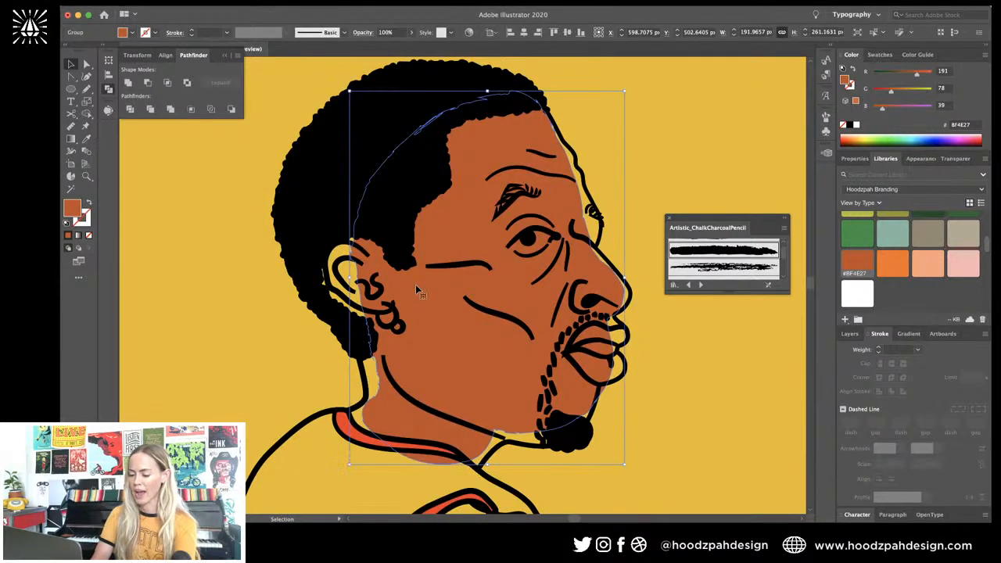
pyautogui.press('n')
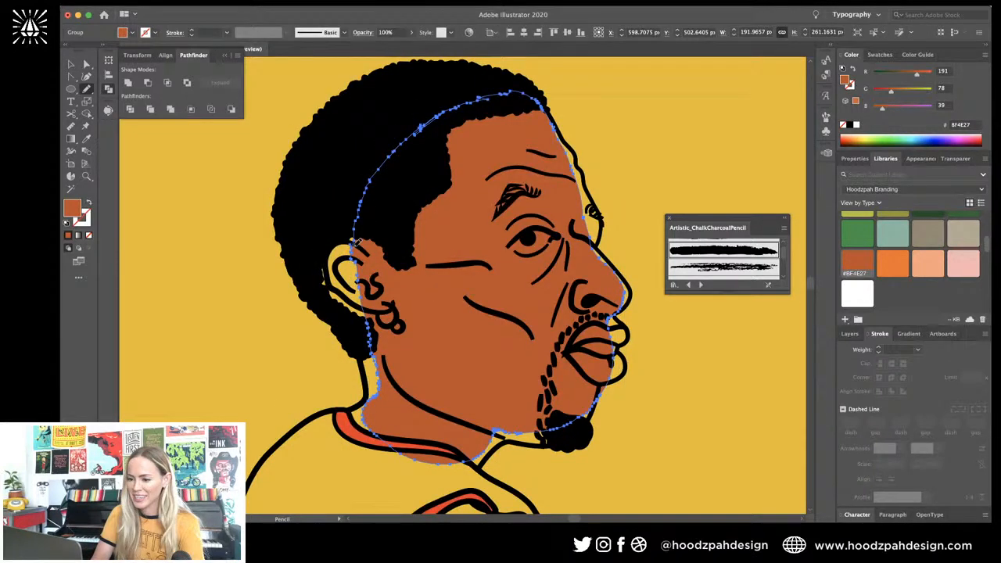
pyautogui.press('v')
pyautogui.click(340, 279)
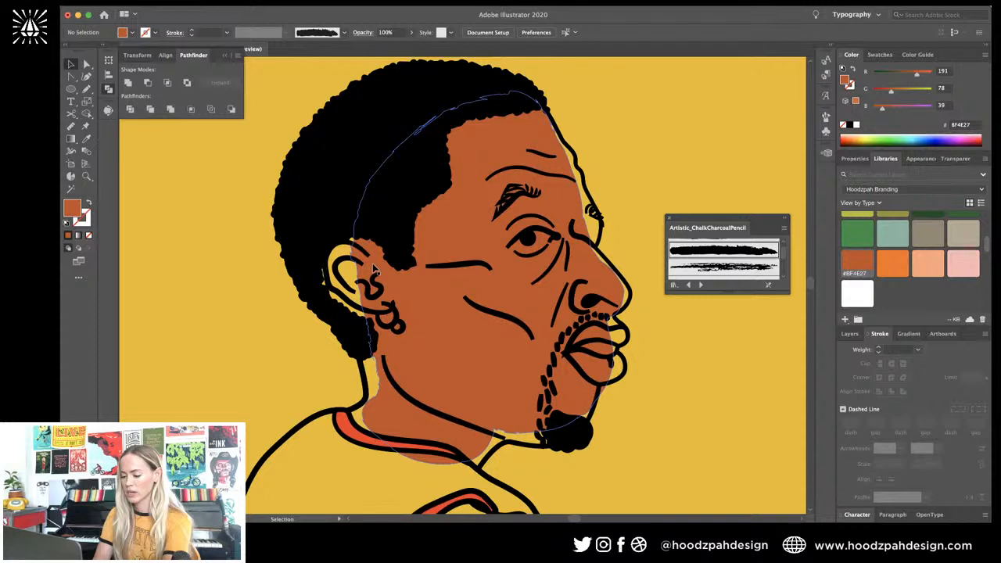
pyautogui.press('n')
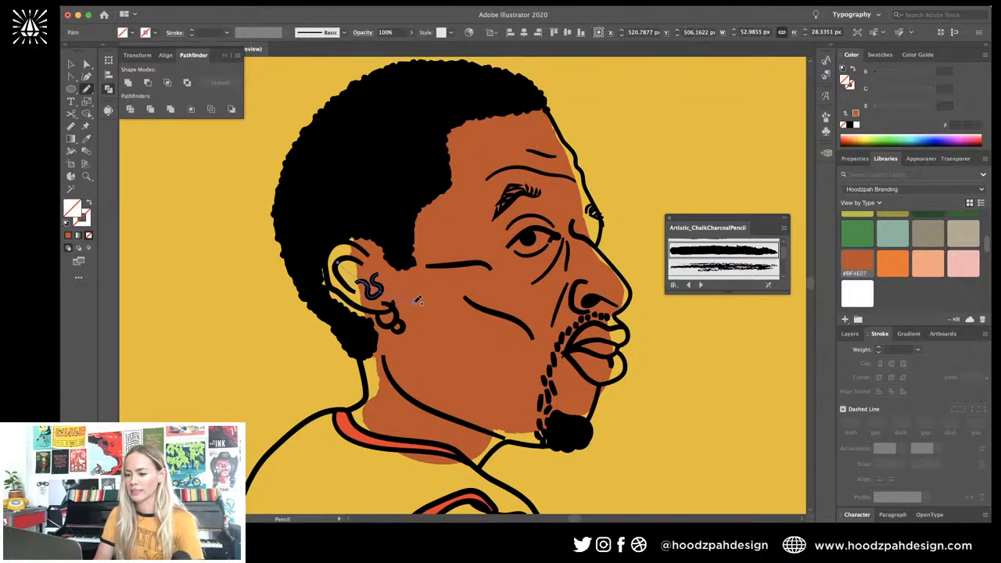
pyautogui.click(752, 254)
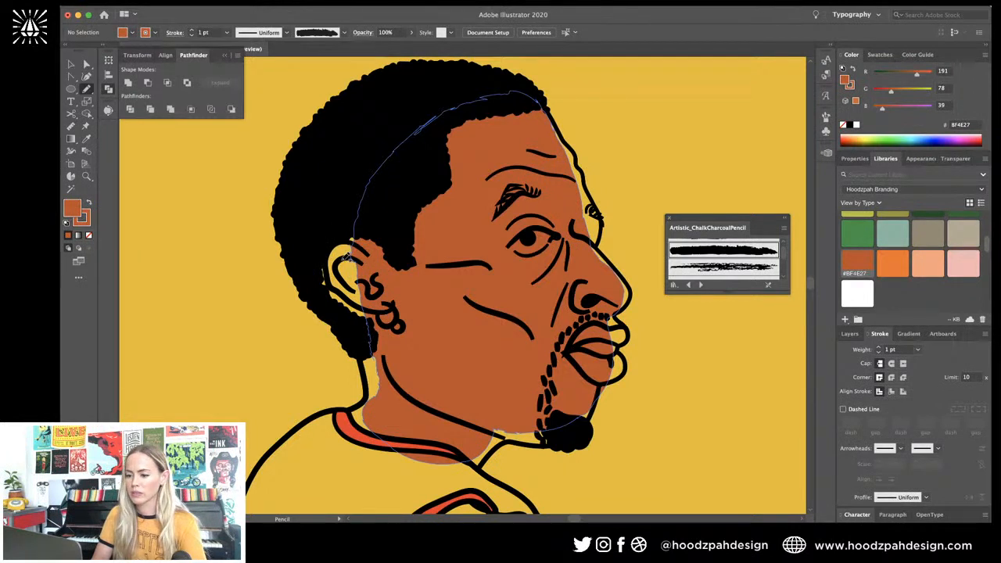
pyautogui.moveTo(347, 258); pyautogui.dragTo(372, 304)
pyautogui.moveTo(372, 304); pyautogui.dragTo(375, 181)
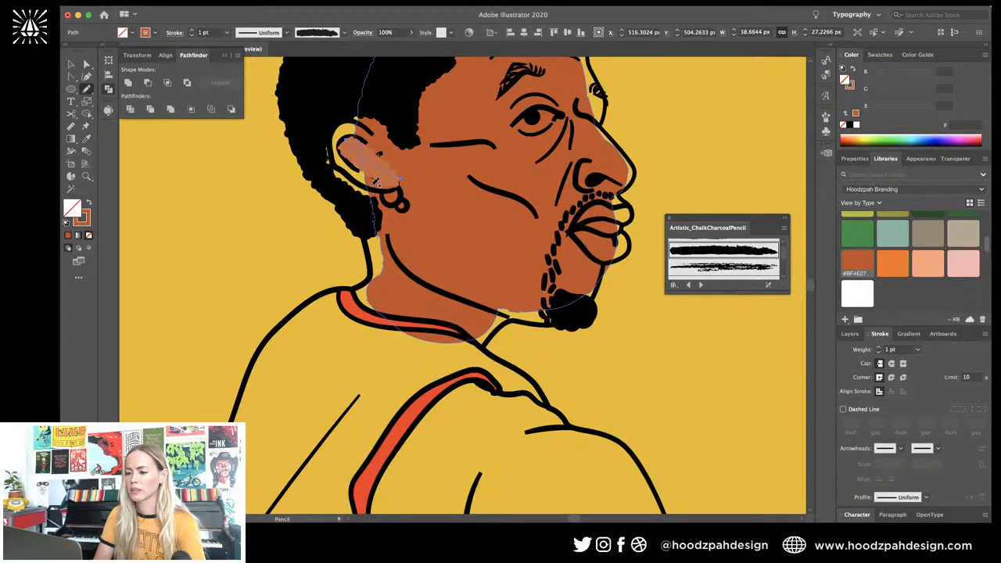
pyautogui.press('super+z')
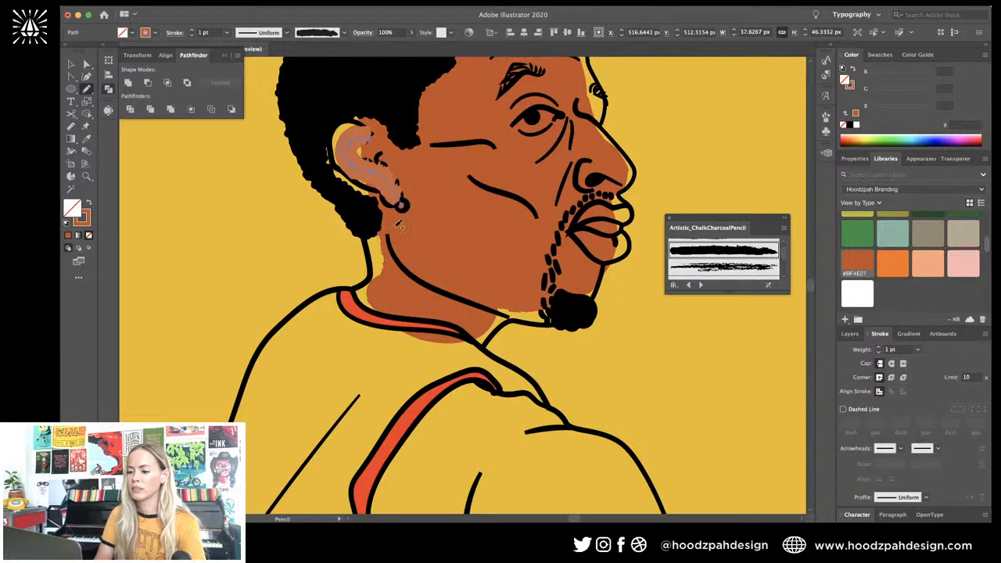
pyautogui.moveTo(387, 254); pyautogui.dragTo(360, 297)
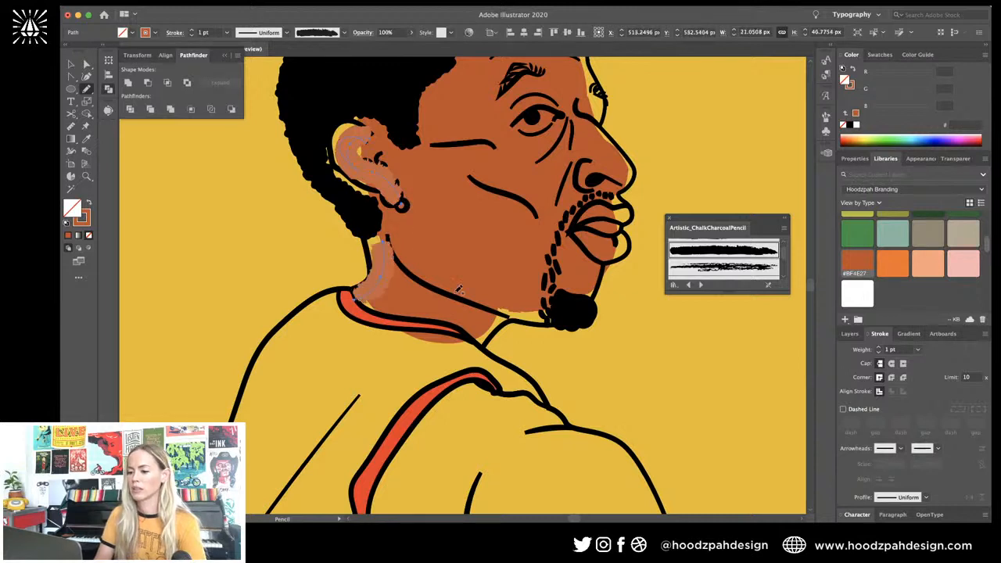
# Step: Select the ear and neck brush strokes together and expand their appearance into filled shapes
pyautogui.scroll(-3, 469, 281)
pyautogui.hscroll(1, 470, 282)
pyautogui.scroll(5, 481, 268)
pyautogui.hscroll(1, 482, 268)
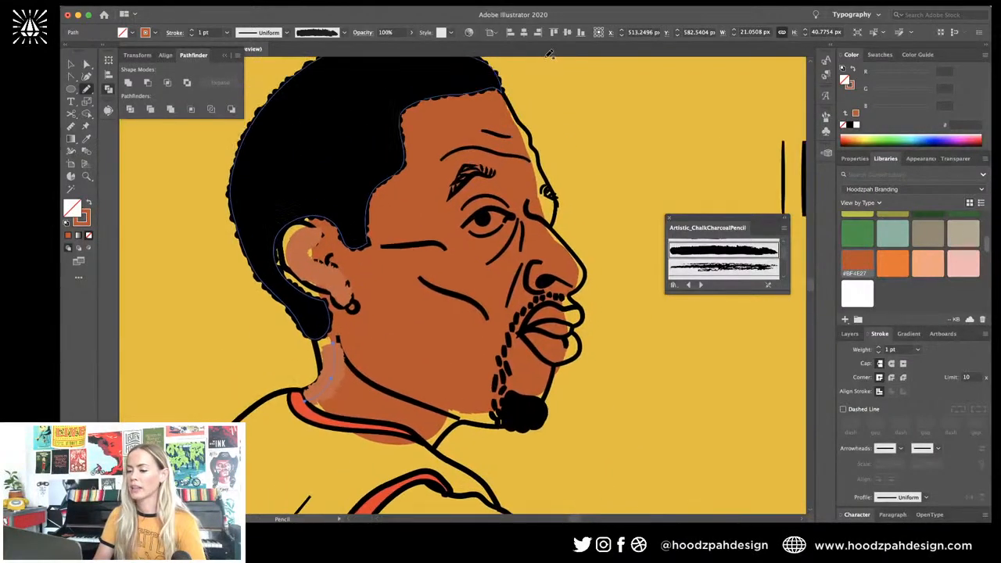
pyautogui.press('v')
pyautogui.click(323, 295)
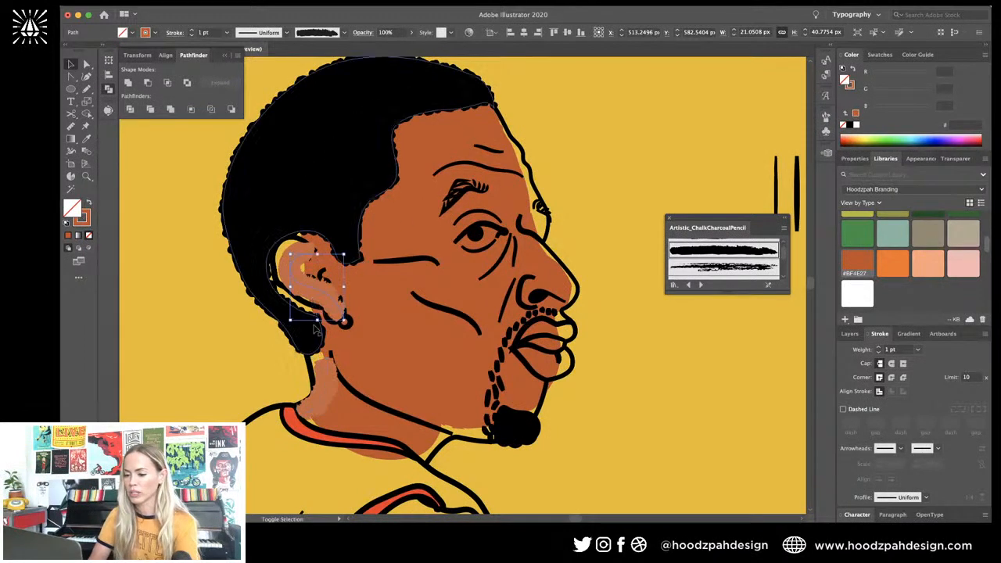
pyautogui.keyDown('shift'); pyautogui.click(316, 395); pyautogui.keyUp('shift')
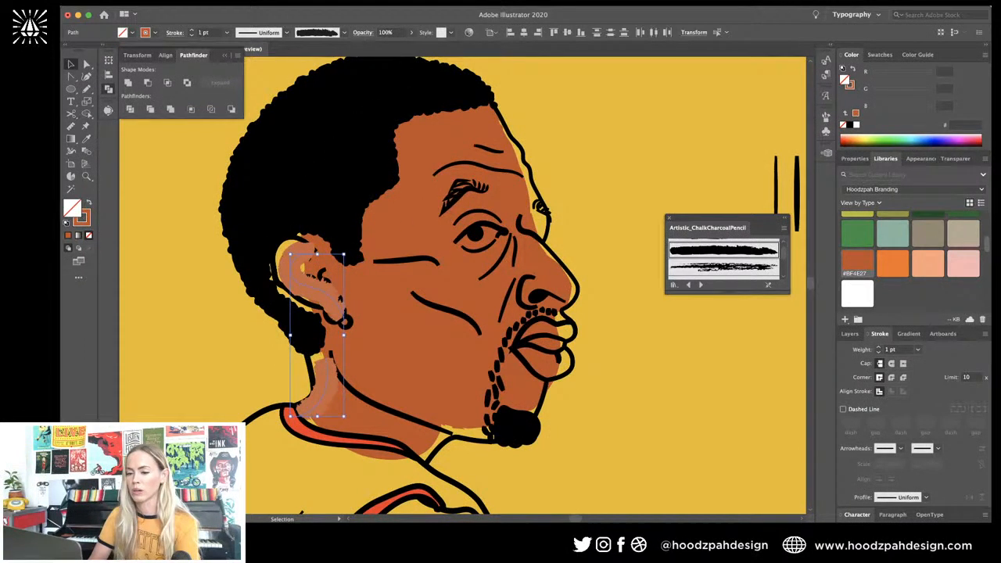
pyautogui.click(190, 3)
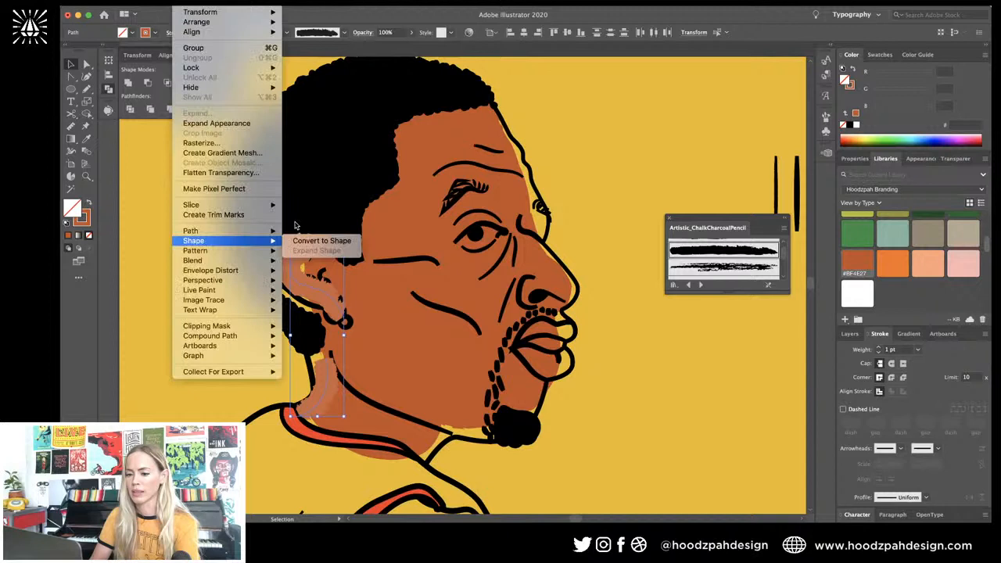
pyautogui.click(216, 123)
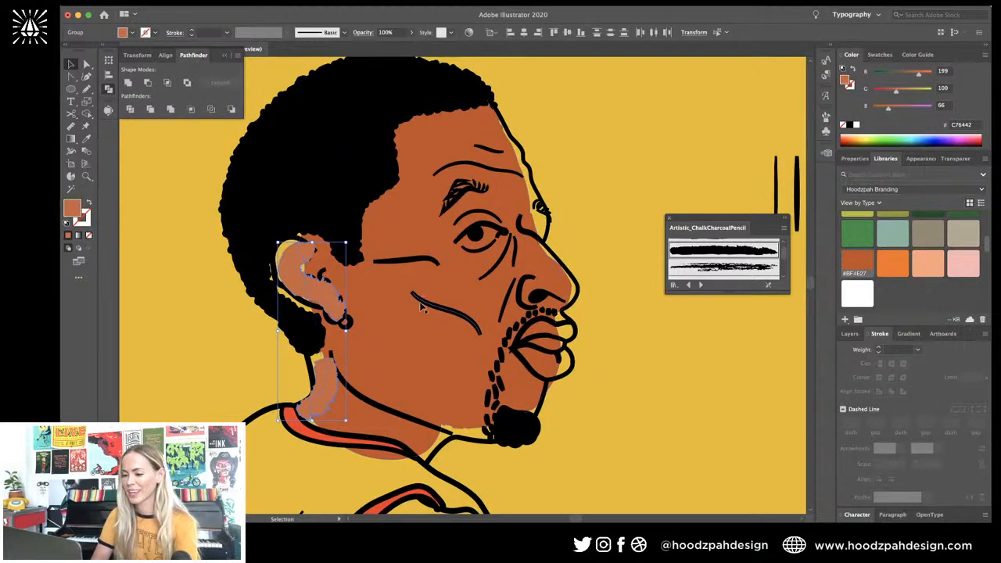
# Step: Match the expanded ear and neck shapes to the face's #BF4E27 fill with the Eyedropper
pyautogui.press('i')
pyautogui.click(446, 291)
pyautogui.press('v')
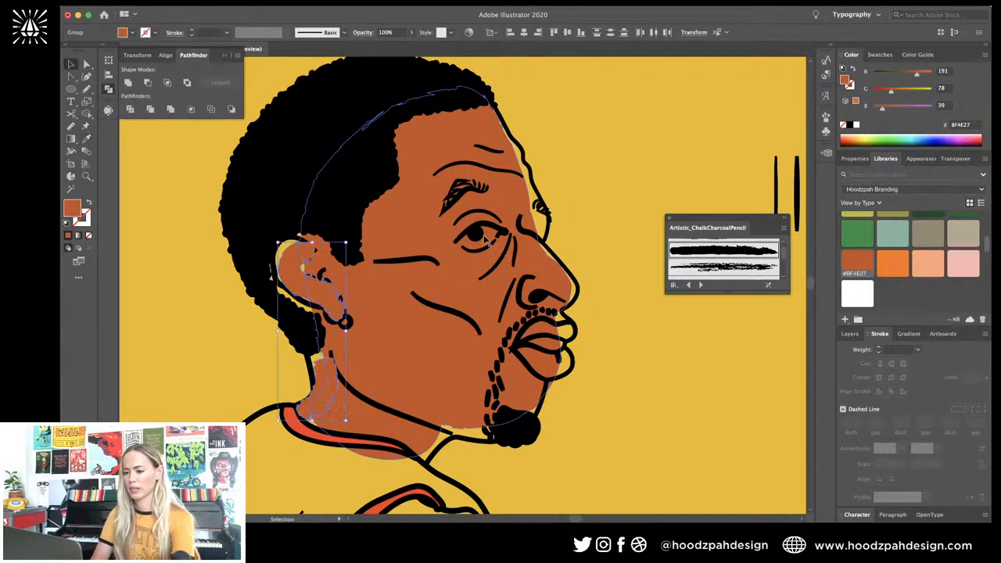
# Step: Create a new layer beneath the line art layer and move the face, ear and neck fills onto it
pyautogui.click(466, 278)
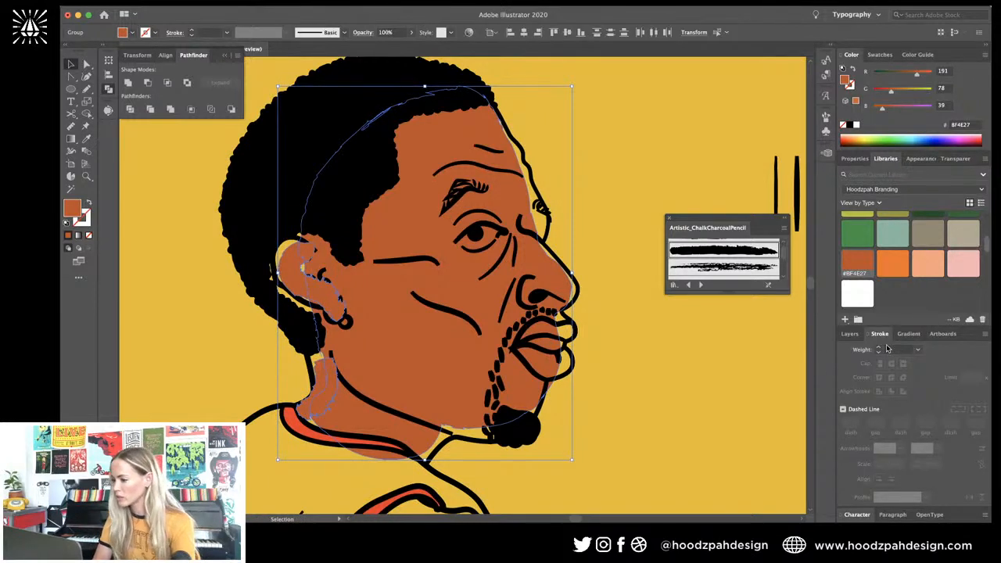
pyautogui.click(849, 333)
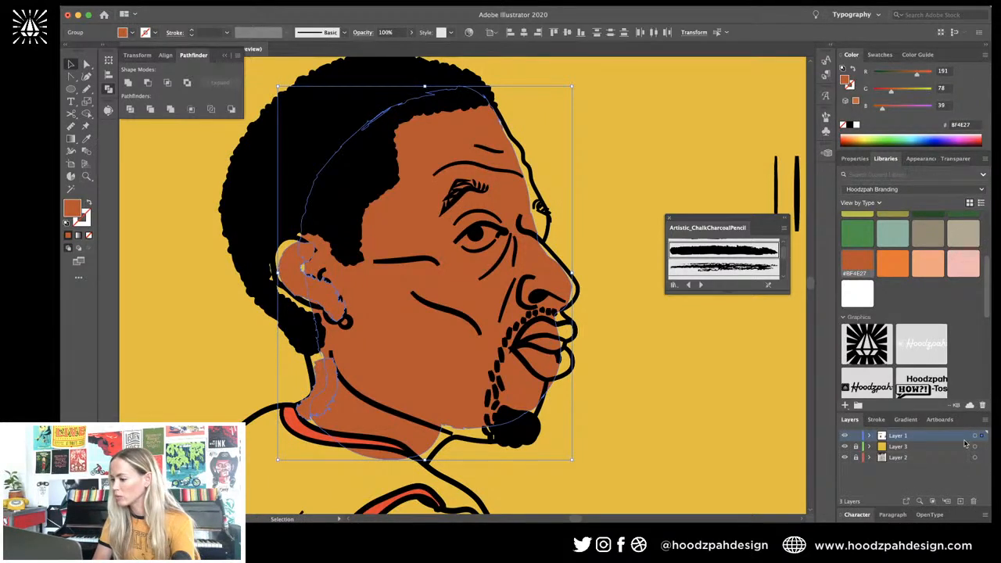
pyautogui.press('super+l')
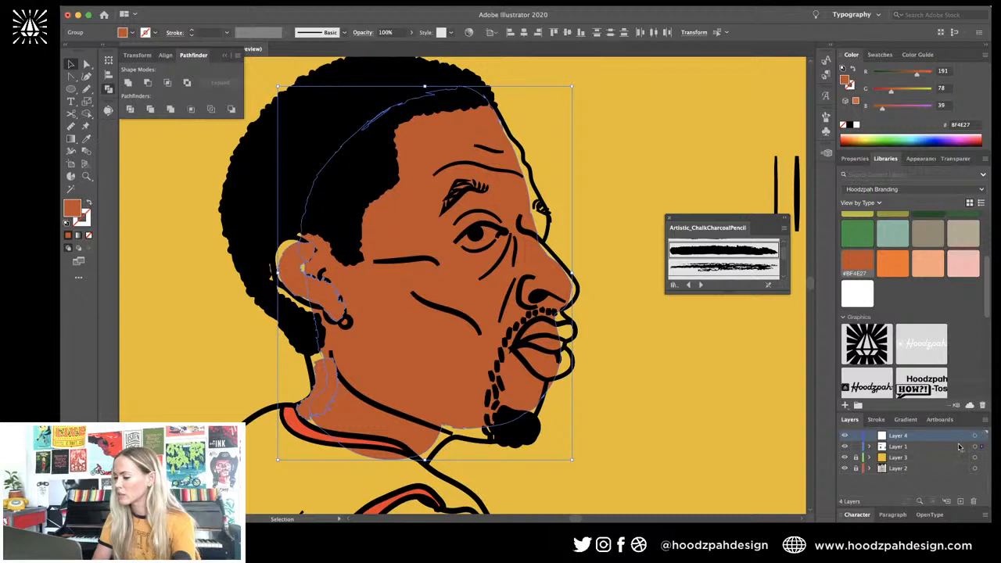
pyautogui.moveTo(952, 436)
pyautogui.mouseDown()
pyautogui.moveTo(951, 454)
pyautogui.moveTo(982, 446)
pyautogui.mouseUp()
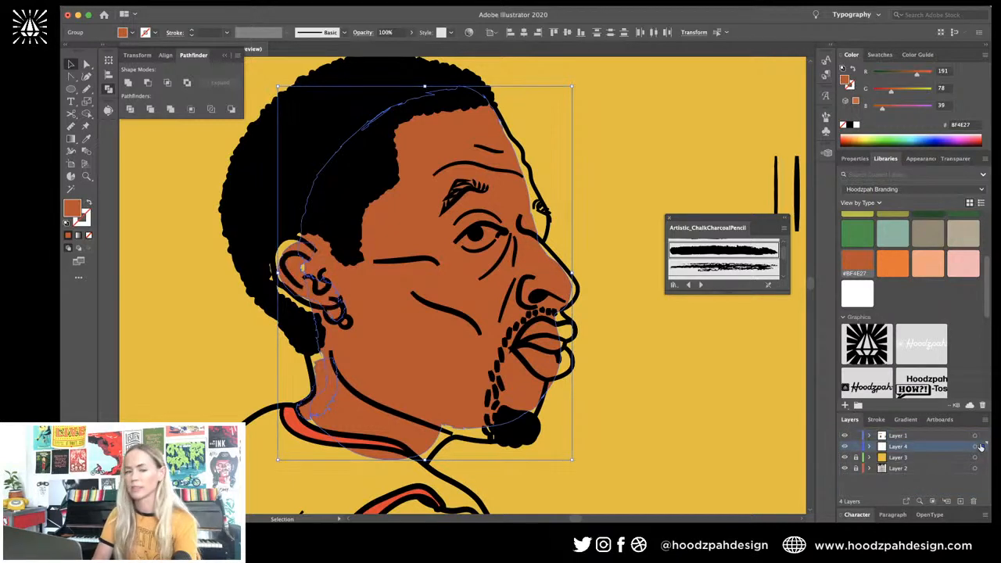
# Step: Rename the new layer "color fills" and the line art layer "outlines", leaving the artwork deselected
pyautogui.doubleClick(900, 447)
pyautogui.write('color')
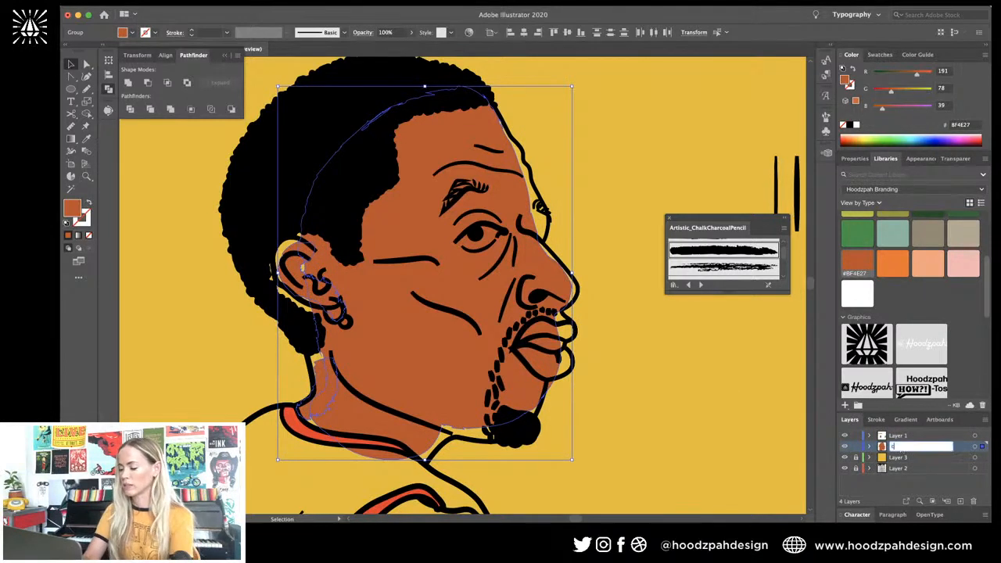
pyautogui.write(' fills')
pyautogui.press('Return')
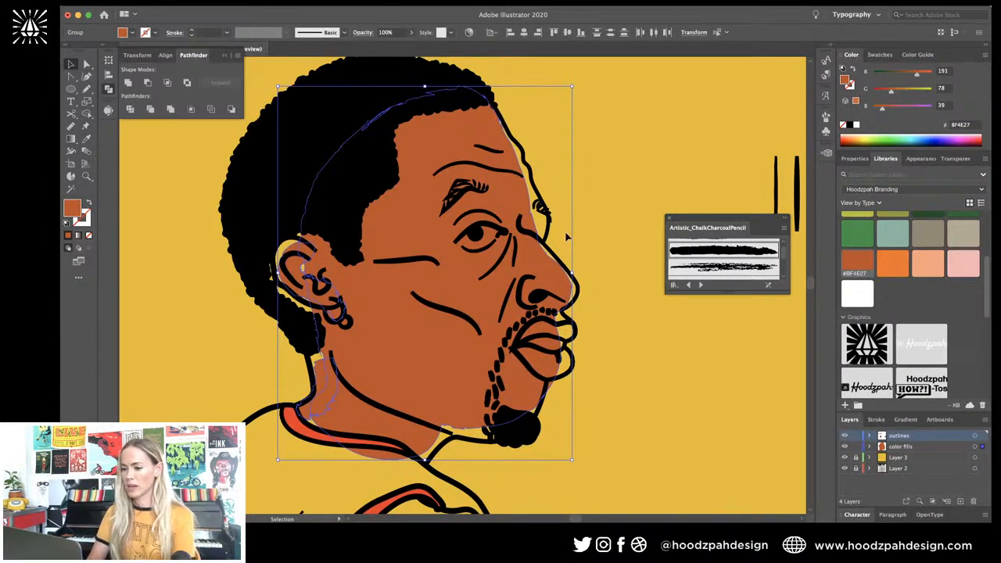
pyautogui.click(583, 173)
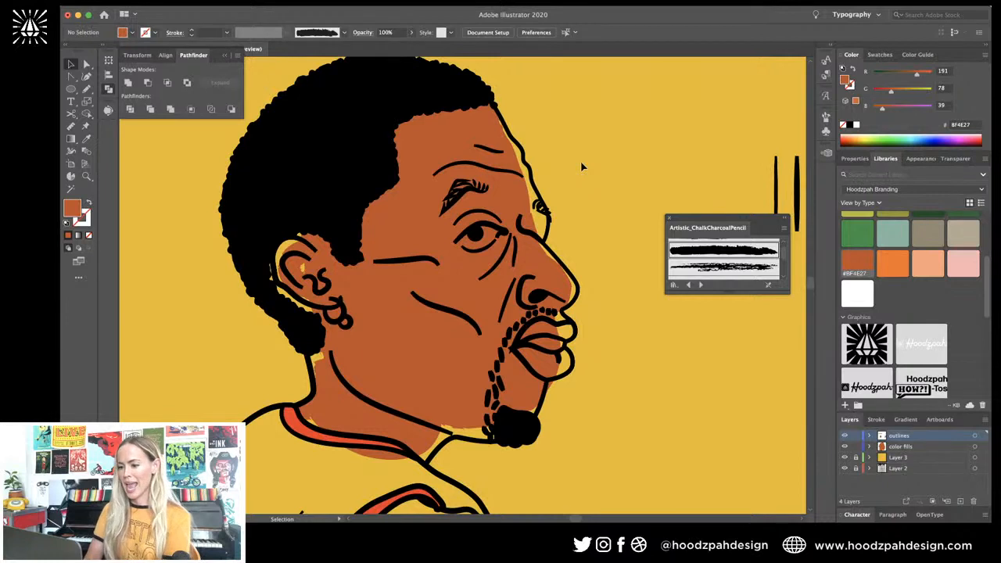
pyautogui.scroll(-3, 581, 166)
pyautogui.scroll(5, 581, 167)
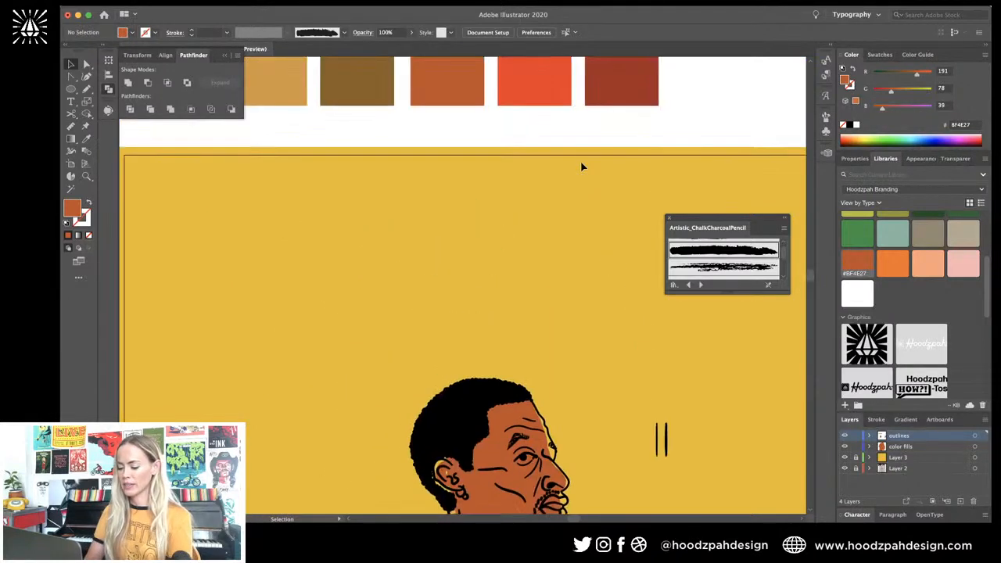
pyautogui.hscroll(-2, 582, 167)
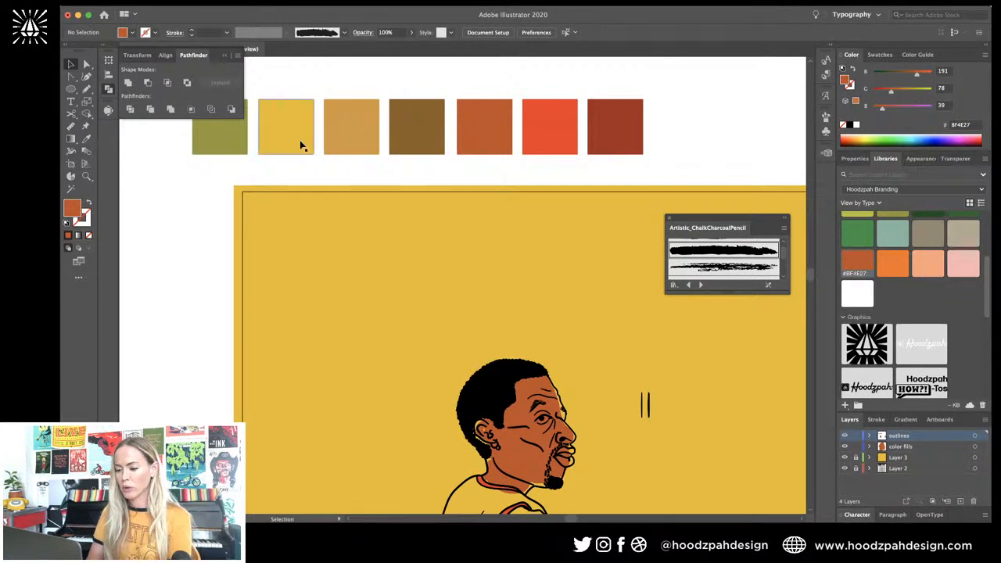
# Step: Pick up the bright red #ED3326 palette square's color and swap it to the stroke with no fill
pyautogui.click(530, 125)
pyautogui.press('super+=')
pyautogui.press('super+=')
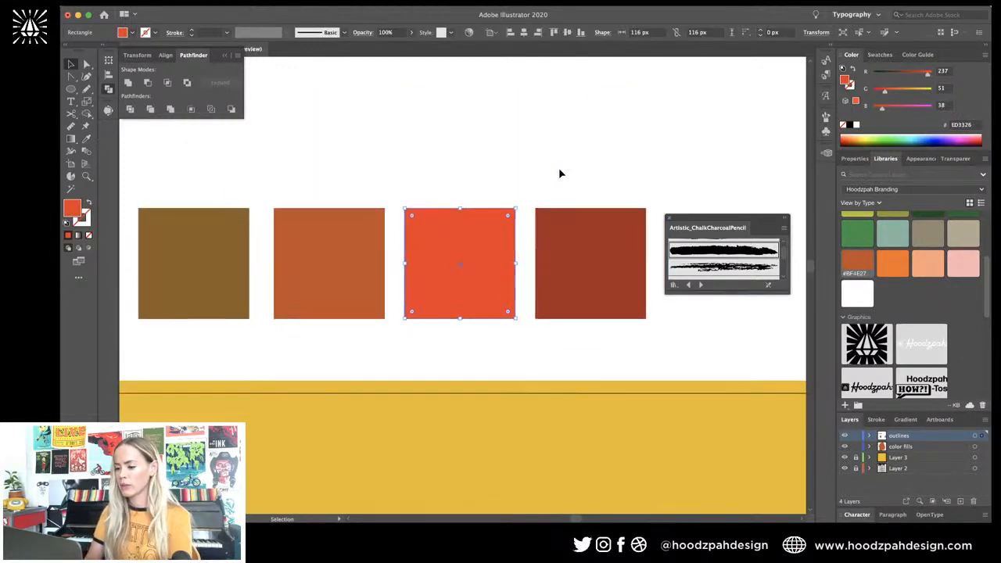
pyautogui.scroll(-5, 559, 170)
pyautogui.scroll(-3, 559, 171)
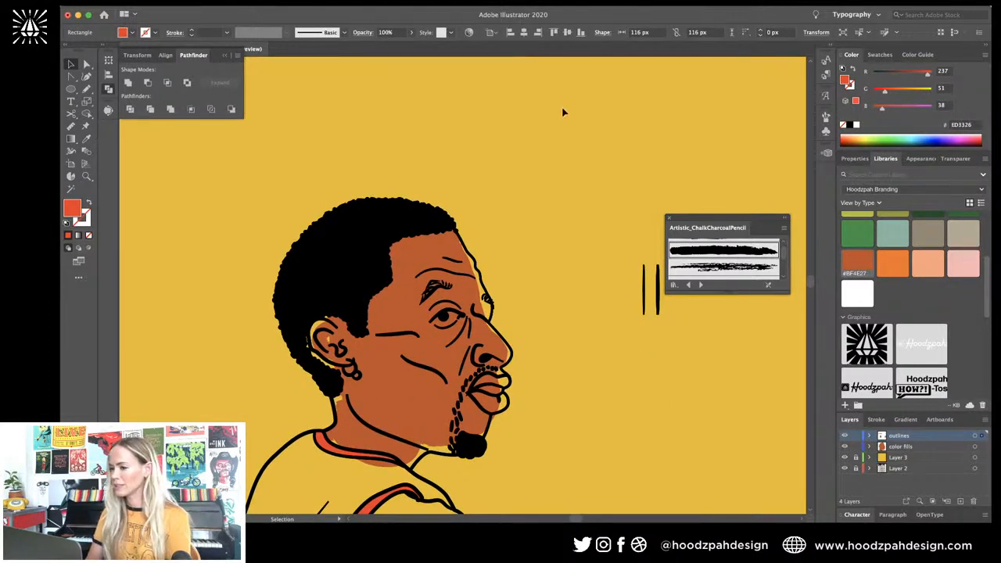
pyautogui.click(314, 207)
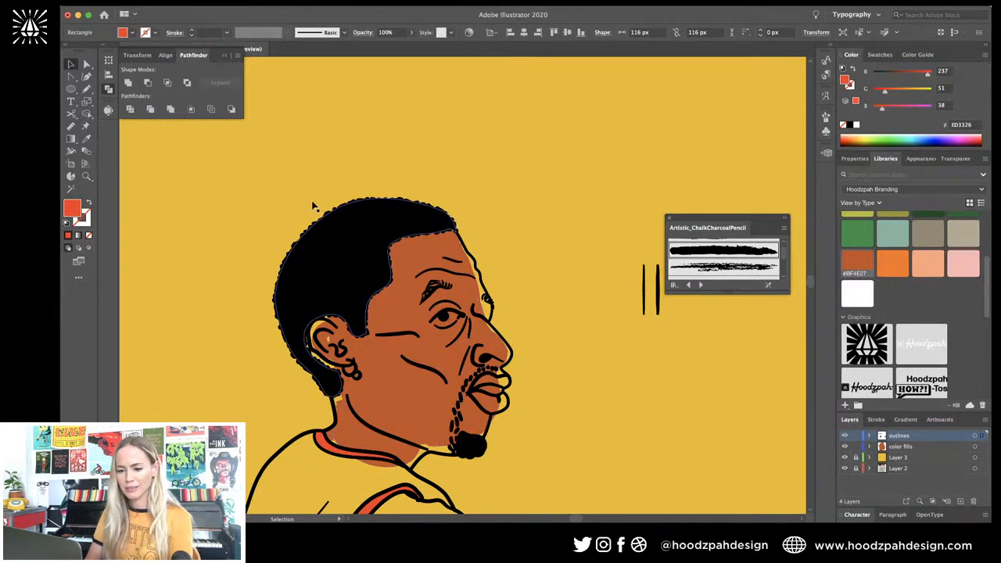
pyautogui.hotkey('shift', 'x')
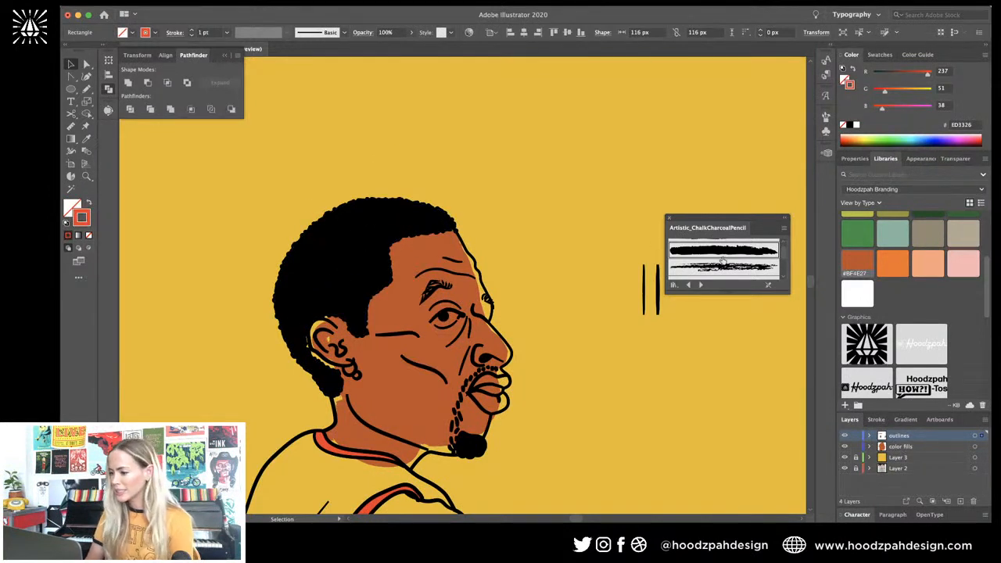
# Step: Set the stroke to the thick charcoal brush with a rounded-end variable width profile and 0.3 pt weight, ready for the Pencil tool
pyautogui.click(721, 252)
pyautogui.click(286, 32)
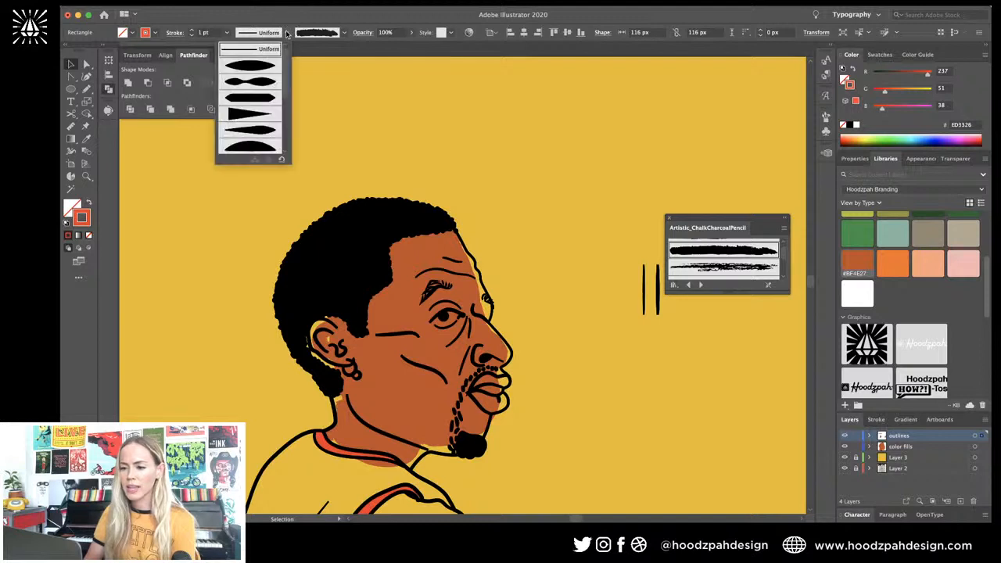
pyautogui.click(283, 35)
pyautogui.click(281, 33)
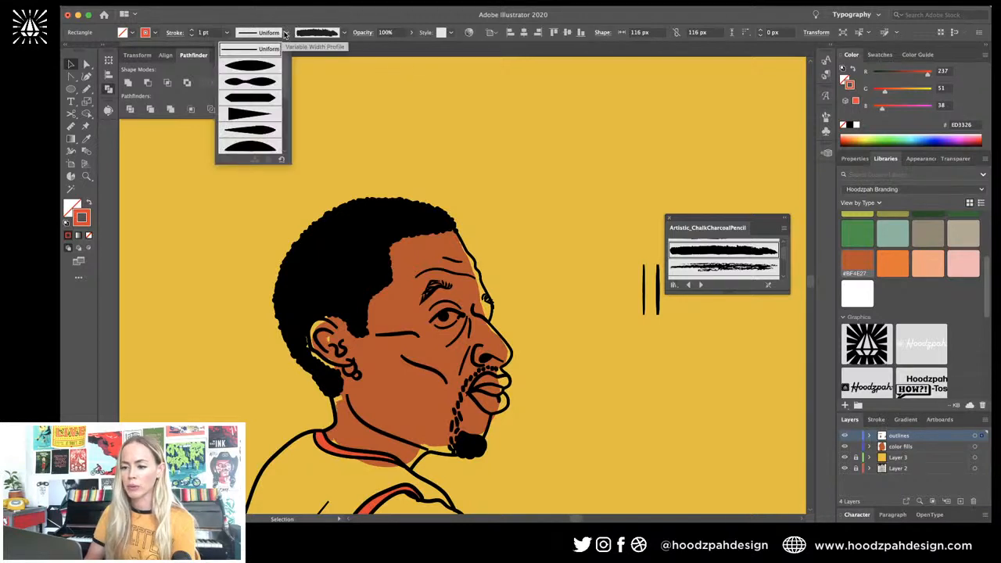
pyautogui.click(257, 82)
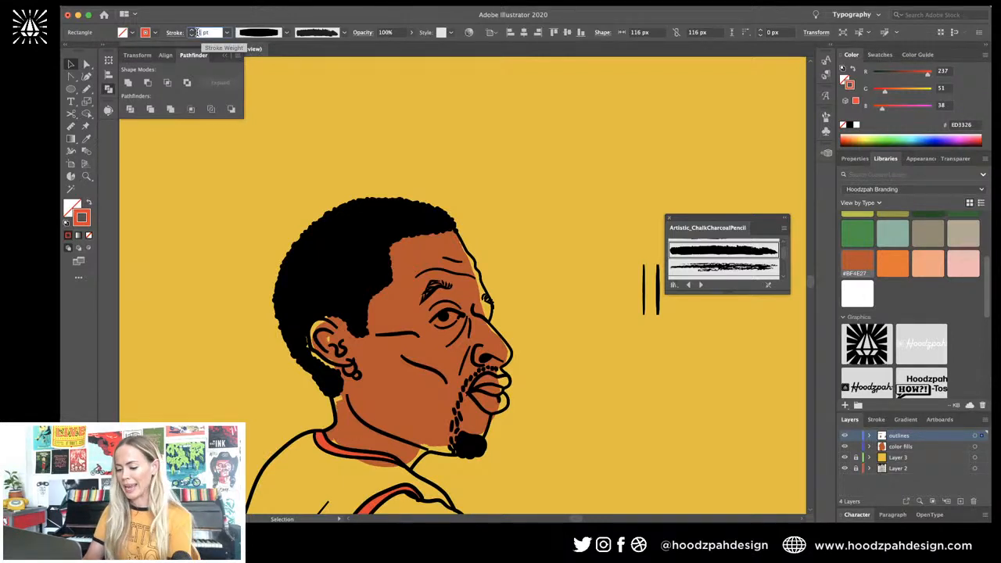
pyautogui.press('n')
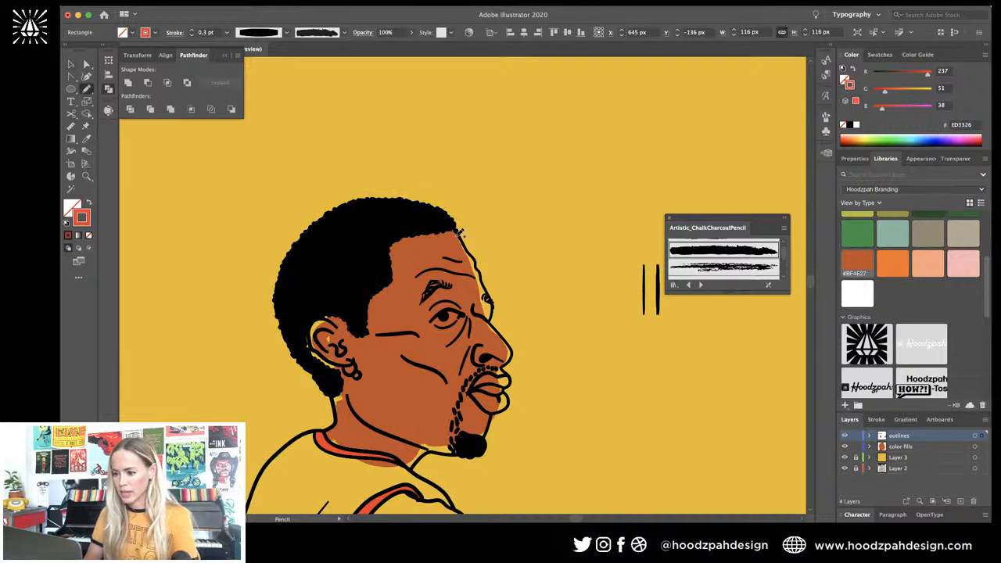
# Step: Draw red highlight strokes with the Pencil tool along the forehead's front edge and the bridge of the nose
pyautogui.moveTo(467, 247); pyautogui.dragTo(489, 298)
pyautogui.press('super+plus')
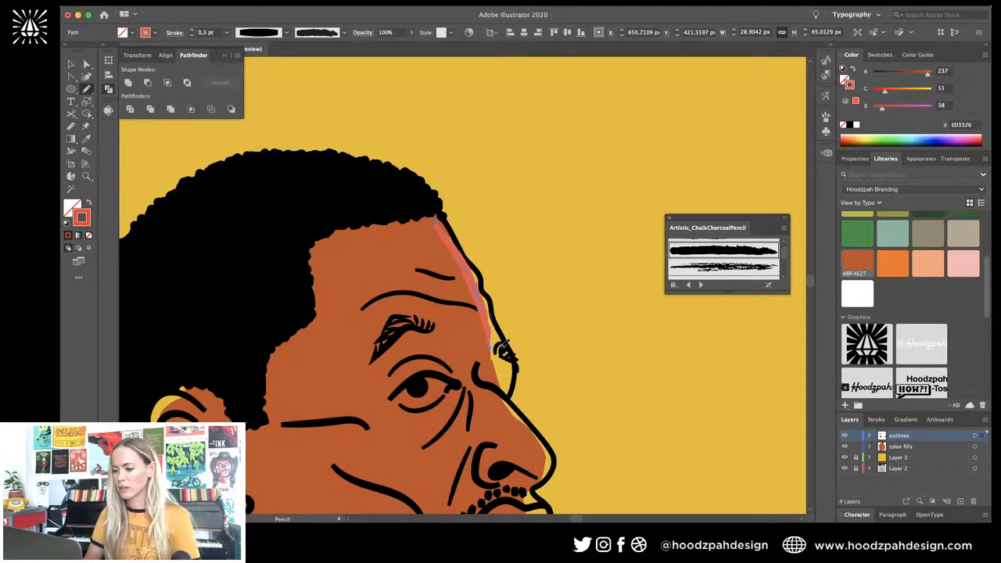
pyautogui.moveTo(500, 350); pyautogui.dragTo(502, 354)
pyautogui.scroll(-3, 505, 344)
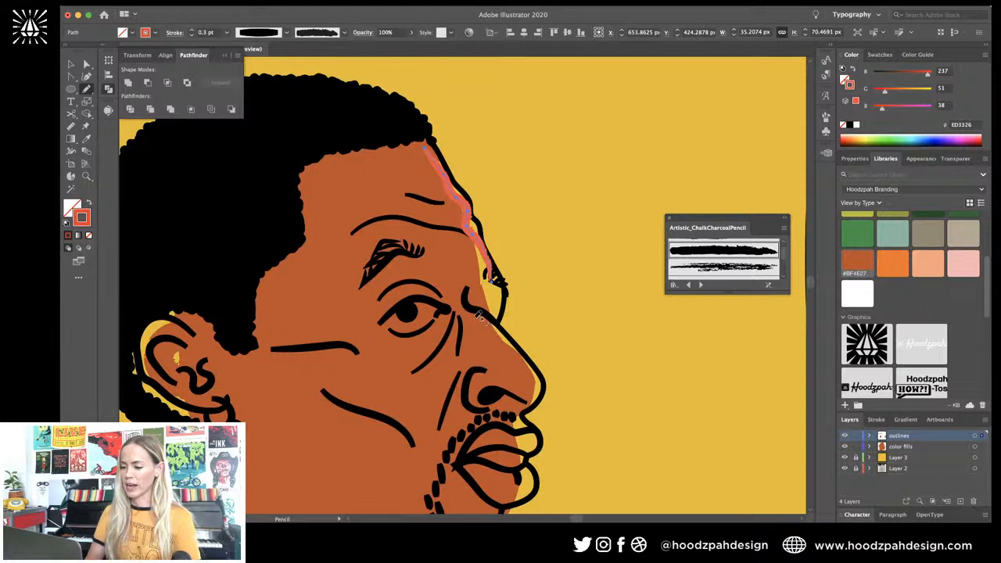
pyautogui.moveTo(473, 318)
pyautogui.mouseDown()
pyautogui.moveTo(510, 349)
pyautogui.moveTo(481, 333)
pyautogui.moveTo(489, 339)
pyautogui.mouseUp()
pyautogui.press('v')
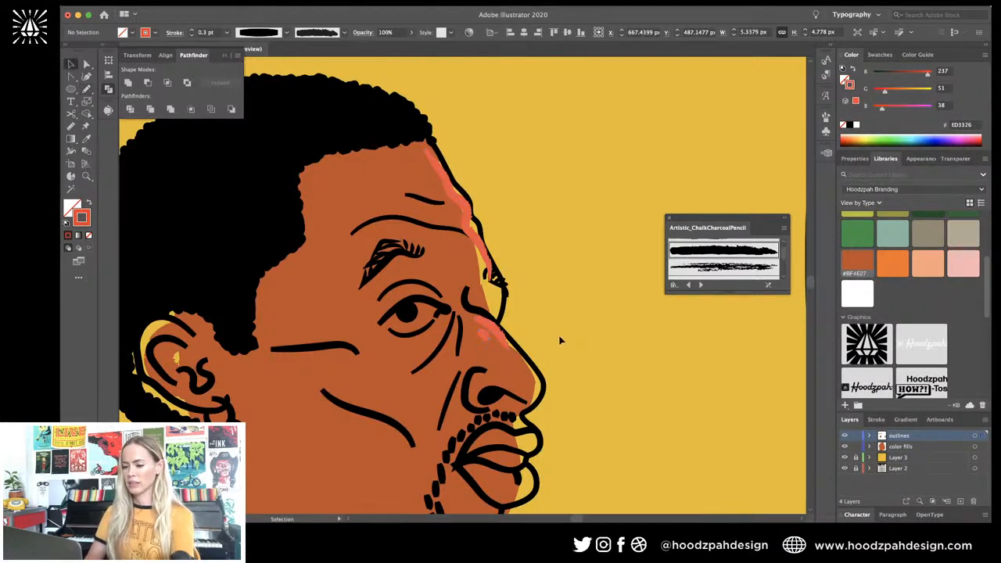
pyautogui.click(503, 338)
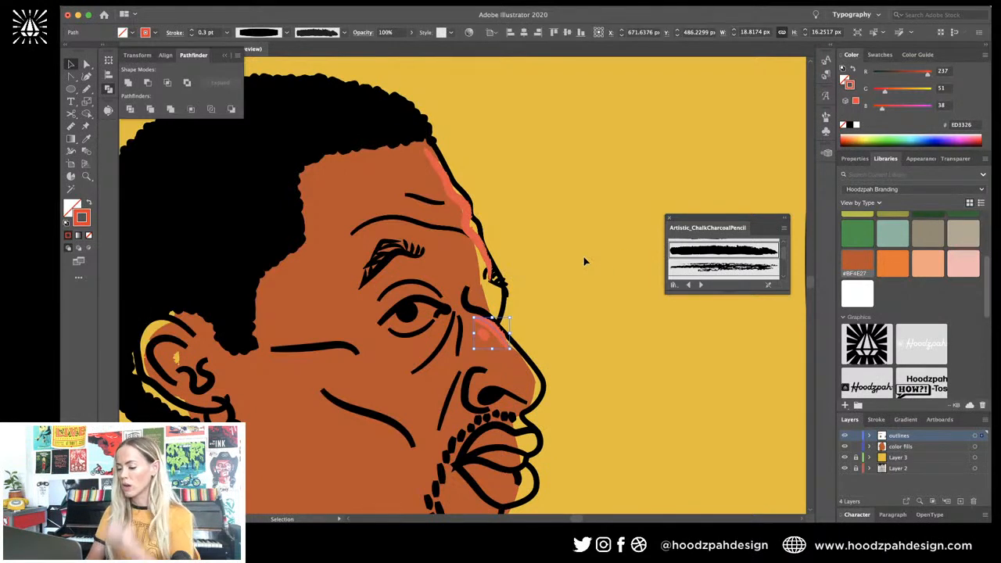
# Step: Unlock the background layer, Layer 3, and fill its yellow background rectangle with the bright red #ED3326 swatch
pyautogui.press('super+minus')
pyautogui.press('super+minus')
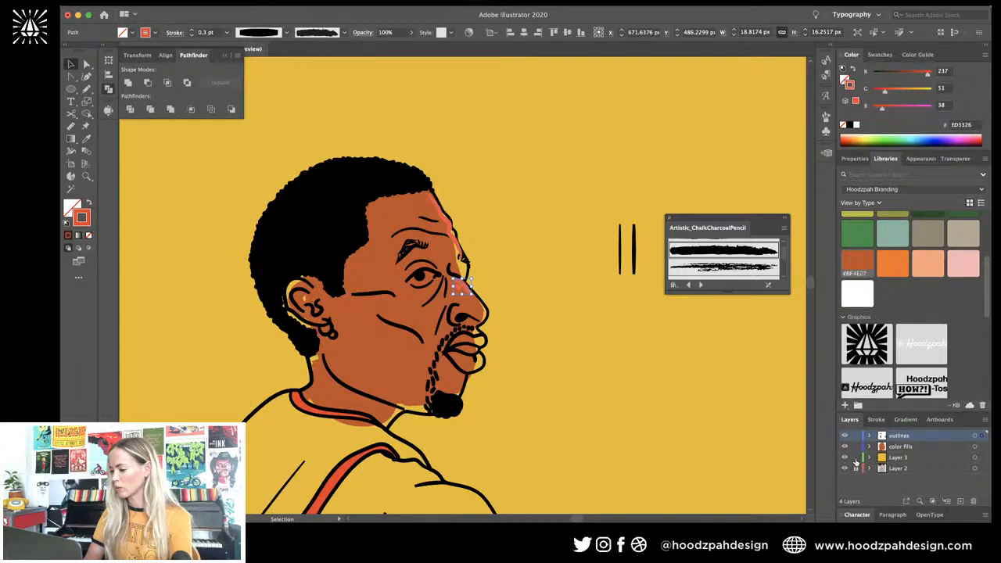
pyautogui.click(540, 157)
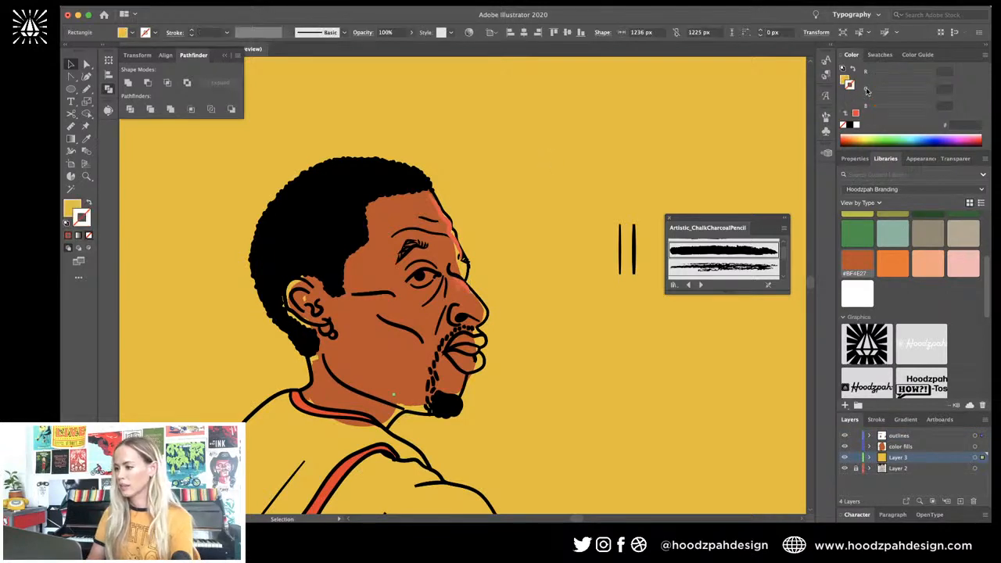
pyautogui.click(843, 80)
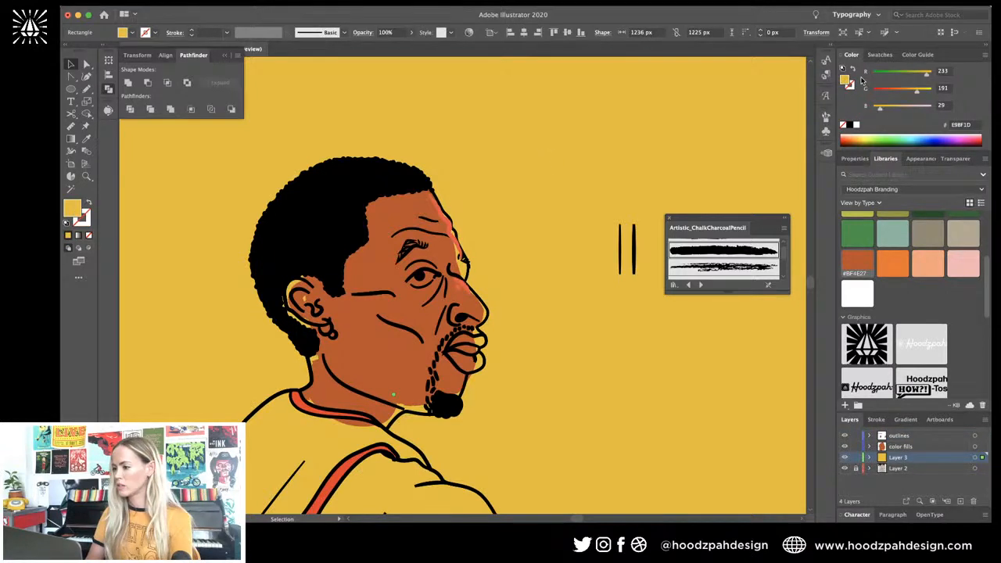
pyautogui.click(877, 54)
pyautogui.click(858, 127)
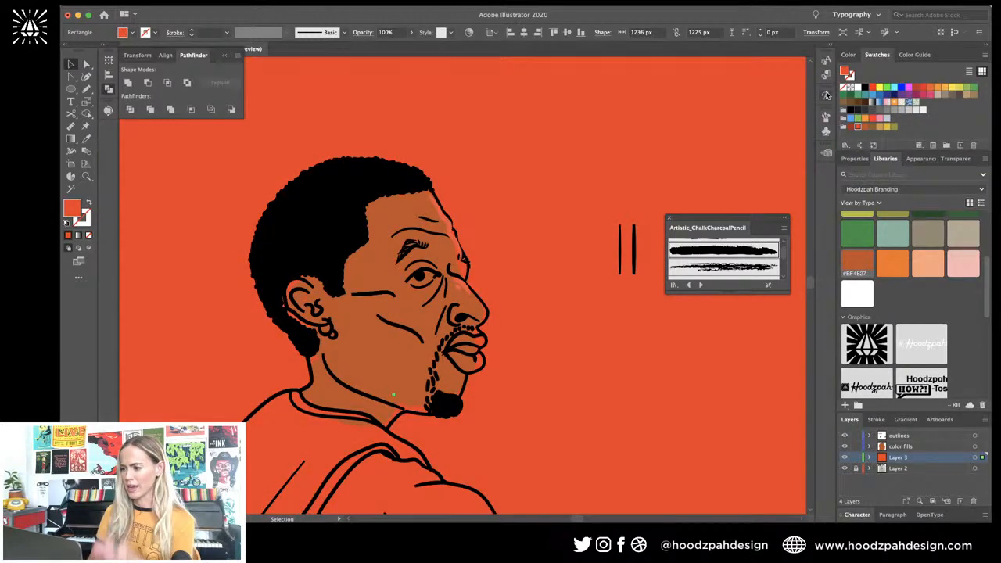
# Step: Try tan and golden yellow fills on the background rectangle, returning it to #ED3326
pyautogui.click(879, 127)
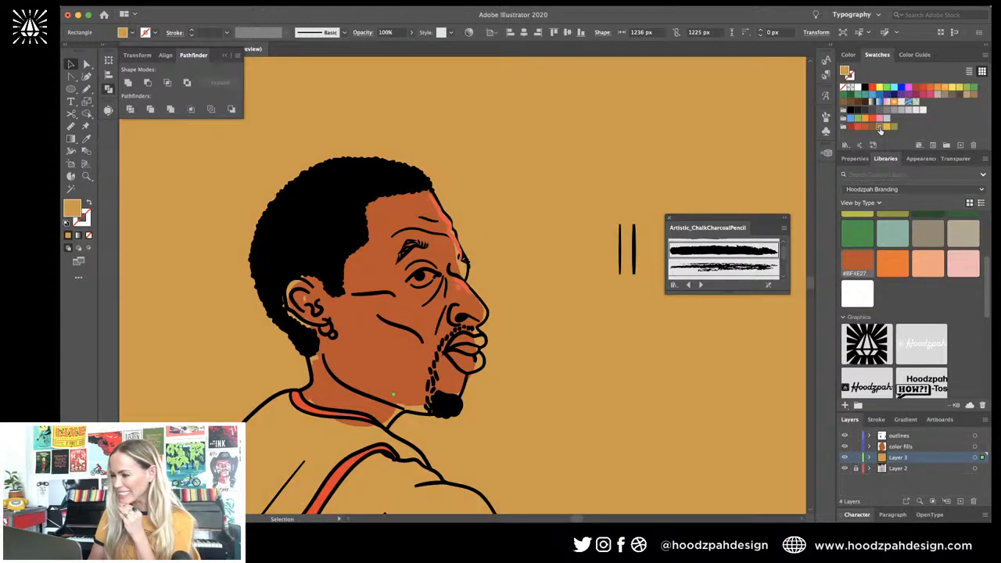
pyautogui.scroll(5, 865, 250)
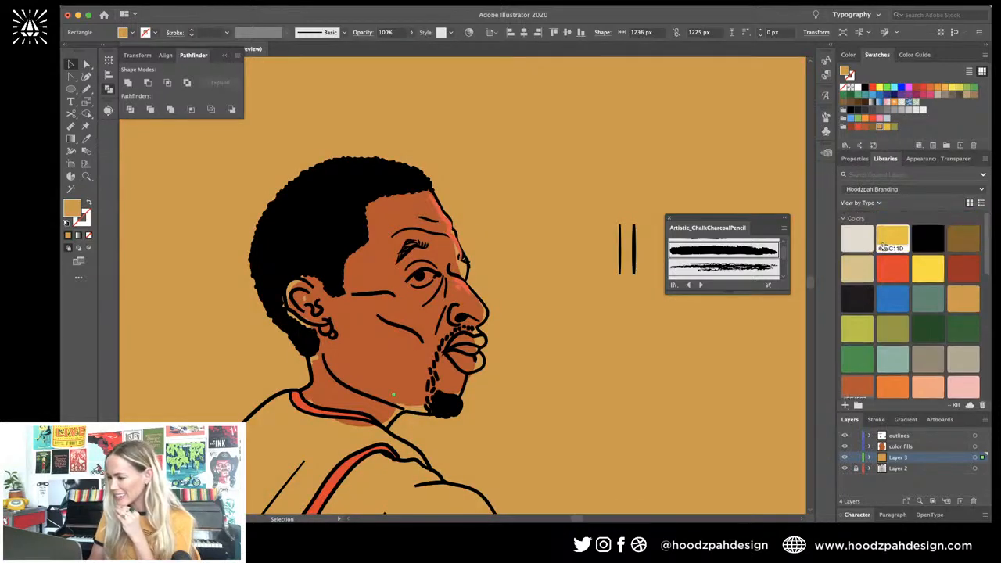
pyautogui.click(888, 238)
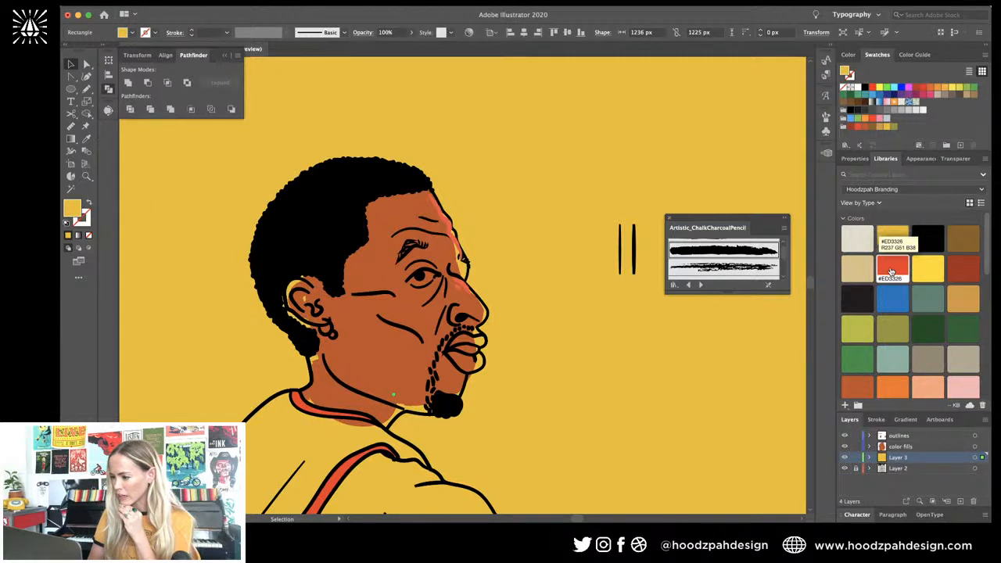
pyautogui.click(890, 271)
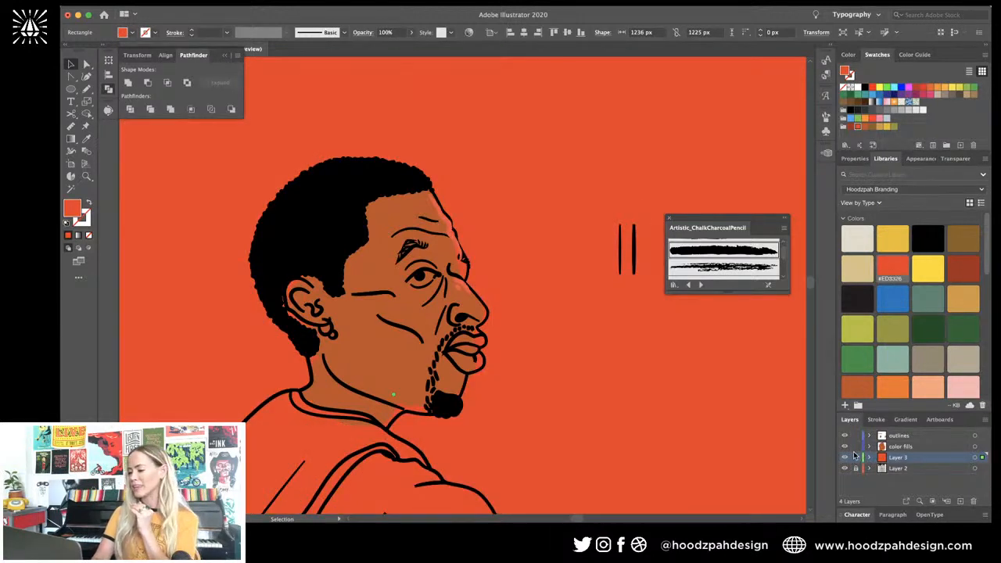
# Step: Lock the background layer and recolor the forehead highlight stroke golden yellow
pyautogui.click(856, 457)
pyautogui.press('super+plus')
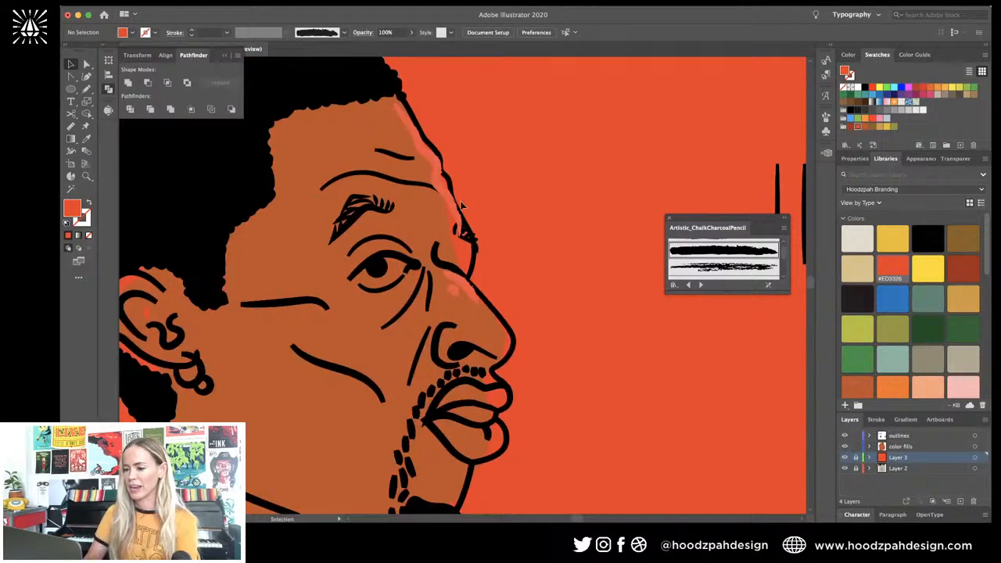
pyautogui.click(439, 188)
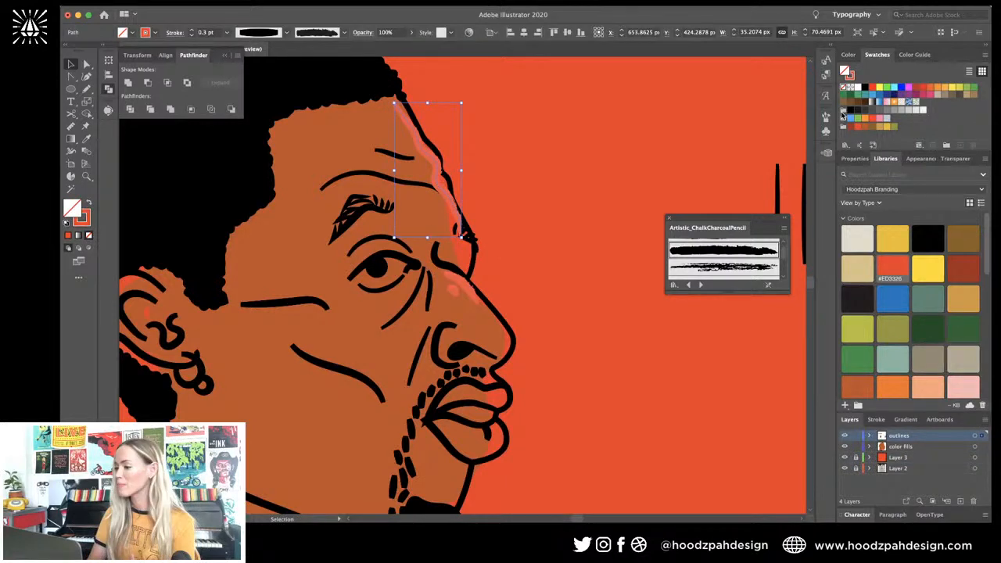
pyautogui.press('x')
pyautogui.click(887, 127)
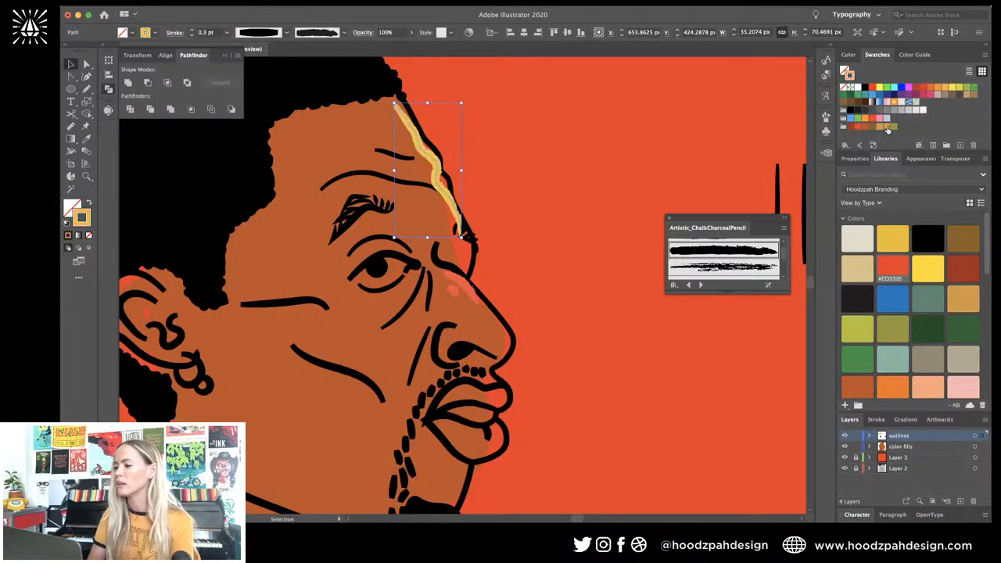
pyautogui.press('super+minus')
pyautogui.press('super+plus')
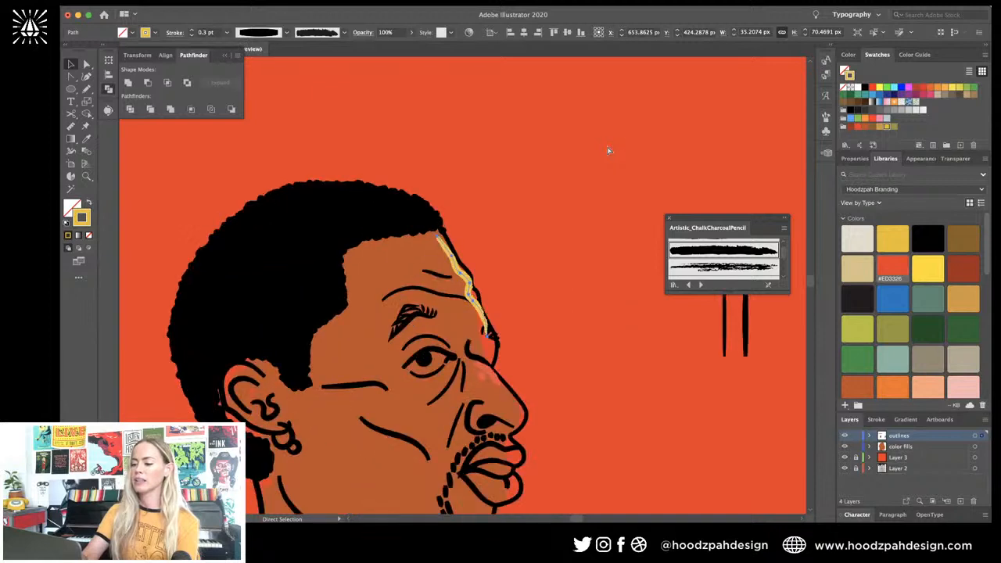
pyautogui.press('v')
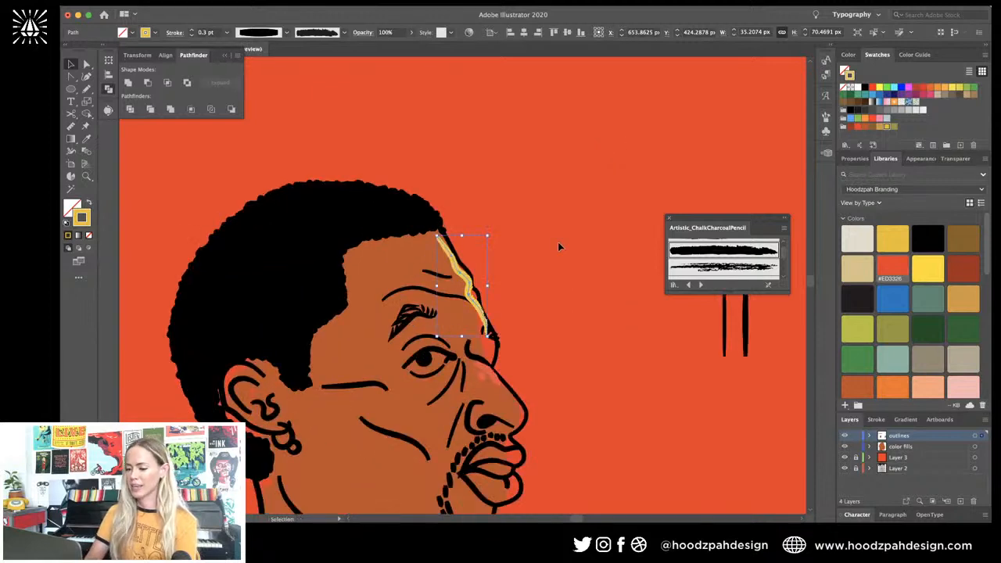
# Step: Draw a 1 pt charcoal patch with the Pencil tool over the gap beside the nose bridge and color it the face's orange-brown
pyautogui.click(521, 338)
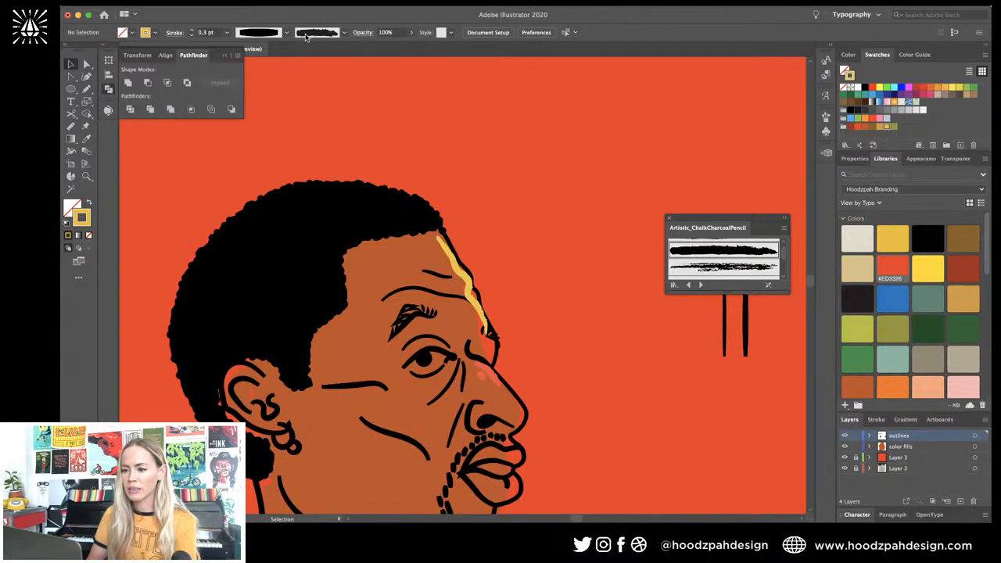
pyautogui.click(191, 29)
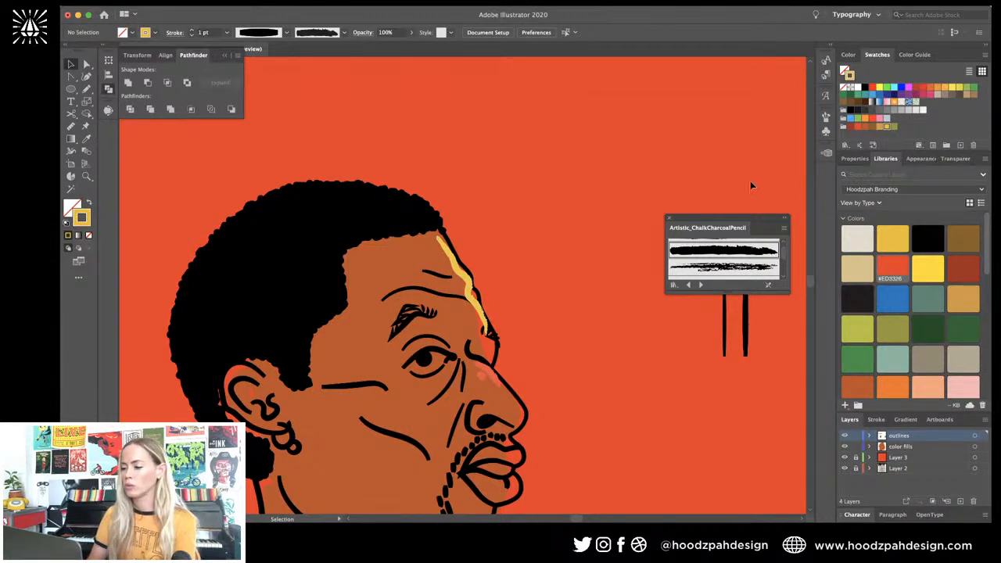
pyautogui.press('n')
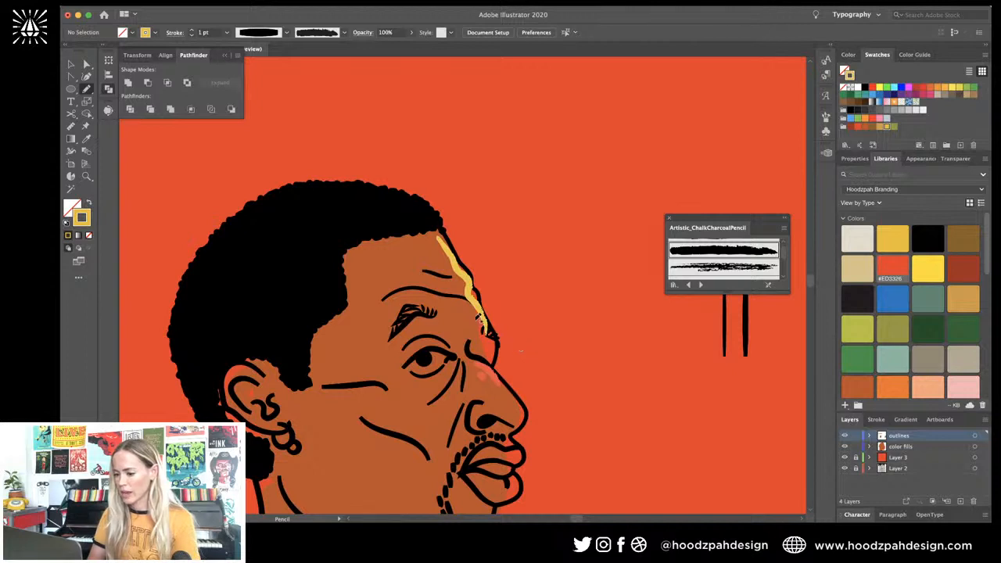
pyautogui.moveTo(479, 317)
pyautogui.mouseDown()
pyautogui.moveTo(480, 347)
pyautogui.moveTo(477, 321)
pyautogui.mouseUp()
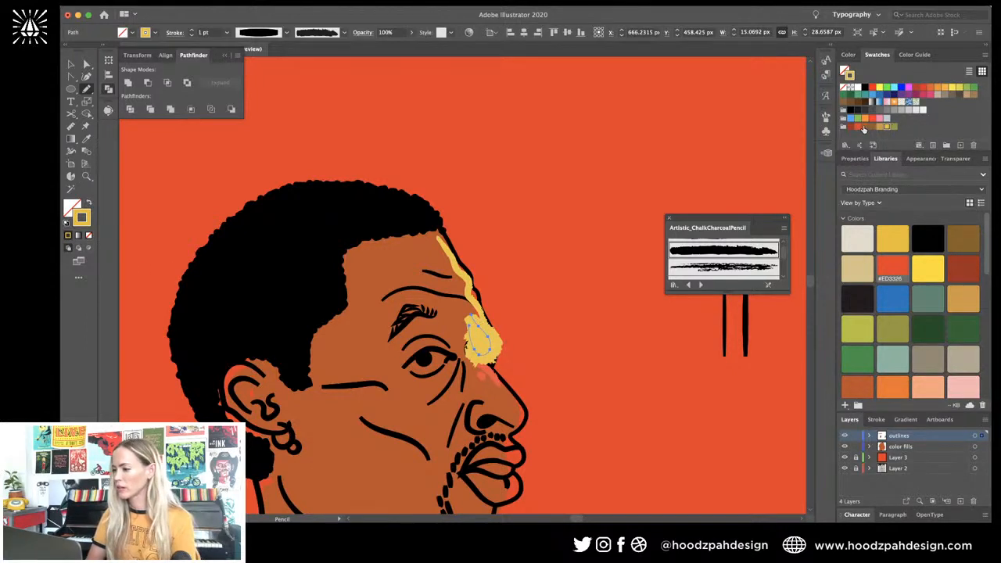
pyautogui.click(865, 126)
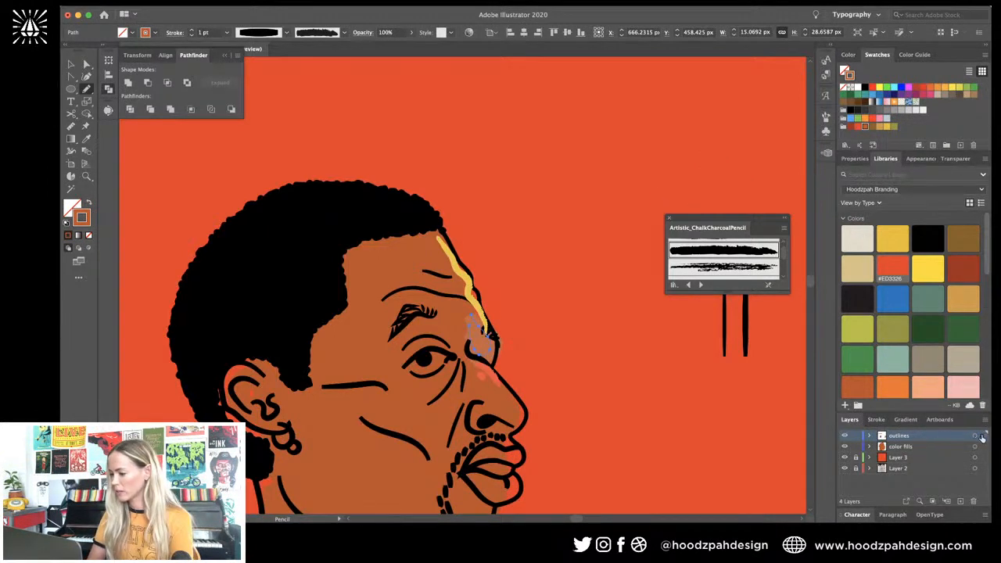
# Step: Move the orange-brown patch and the yellow forehead highlight onto the "color fills" layer, lock "outlines" and deselect the artwork
pyautogui.moveTo(982, 437); pyautogui.dragTo(983, 446)
pyautogui.press('v')
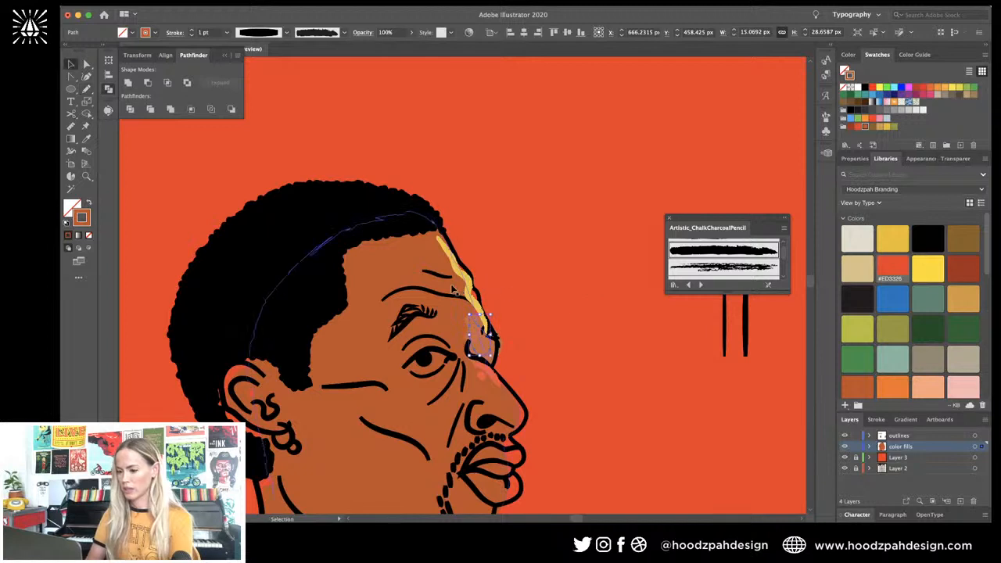
pyautogui.click(467, 288)
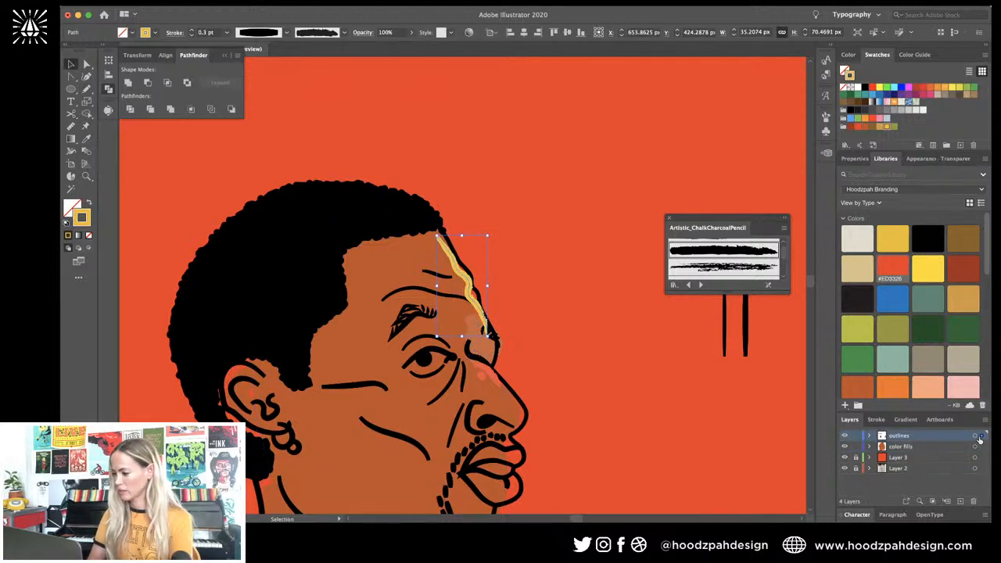
pyautogui.moveTo(981, 439); pyautogui.dragTo(982, 447)
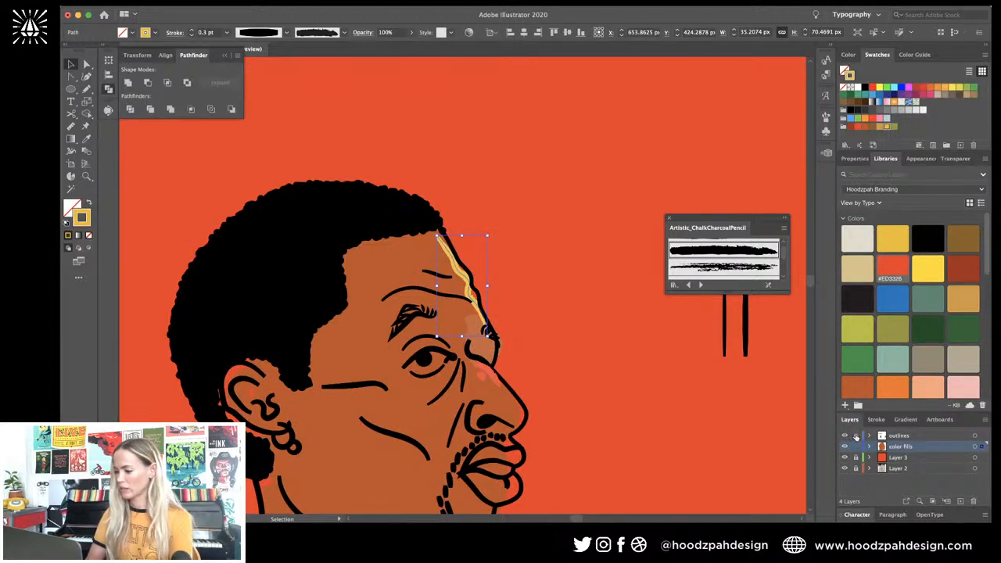
pyautogui.click(511, 356)
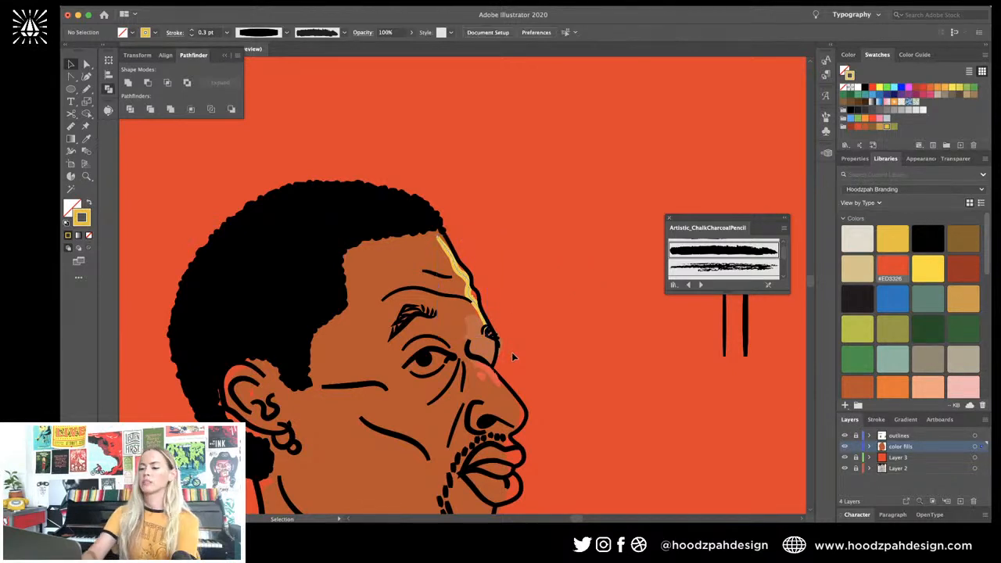
pyautogui.press('super+minus')
pyautogui.press('super+equal')
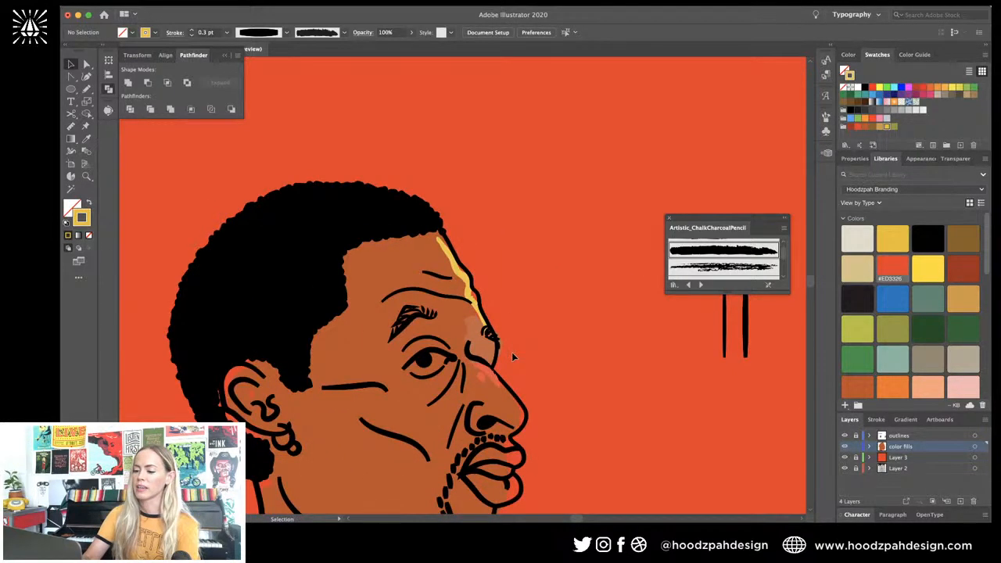
# Step: Draw two vertical 0.3 pt charcoal sample strokes in front of the face, one golden yellow and one tan
pyautogui.press('super+equal')
pyautogui.click(470, 282)
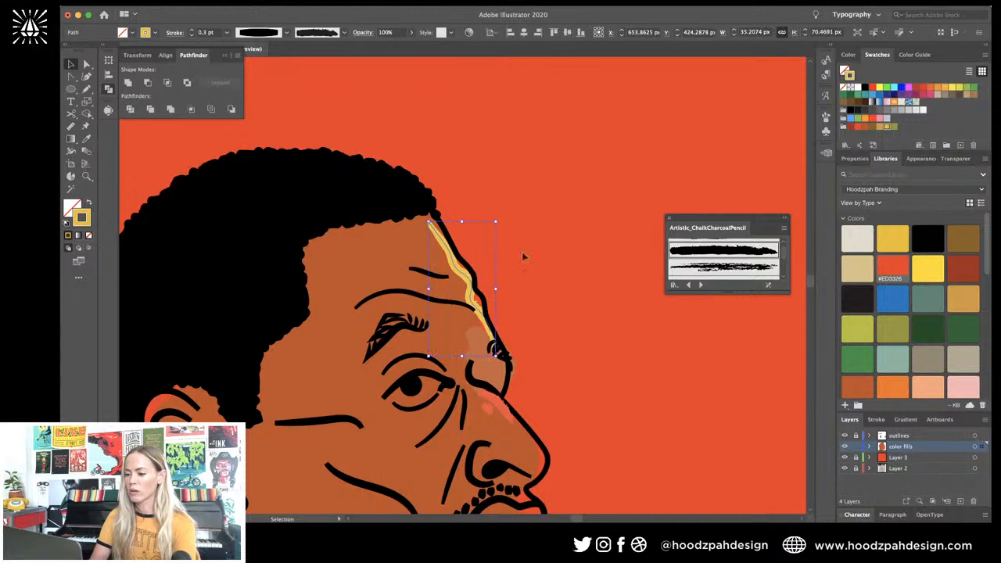
pyautogui.press('n')
pyautogui.moveTo(571, 167)
pyautogui.mouseDown()
pyautogui.moveTo(573, 237)
pyautogui.moveTo(596, 250)
pyautogui.mouseUp()
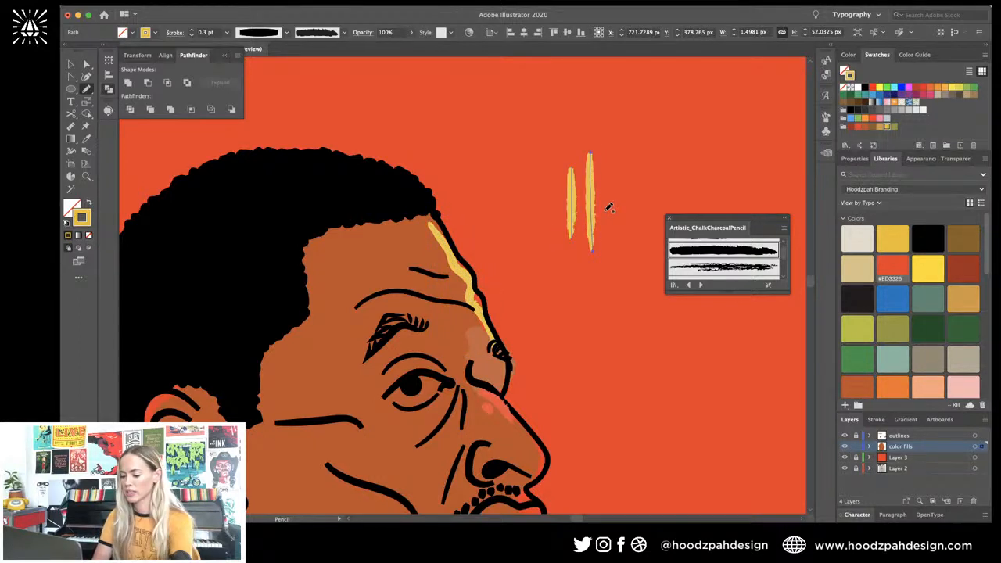
pyautogui.press('v')
pyautogui.click(634, 168)
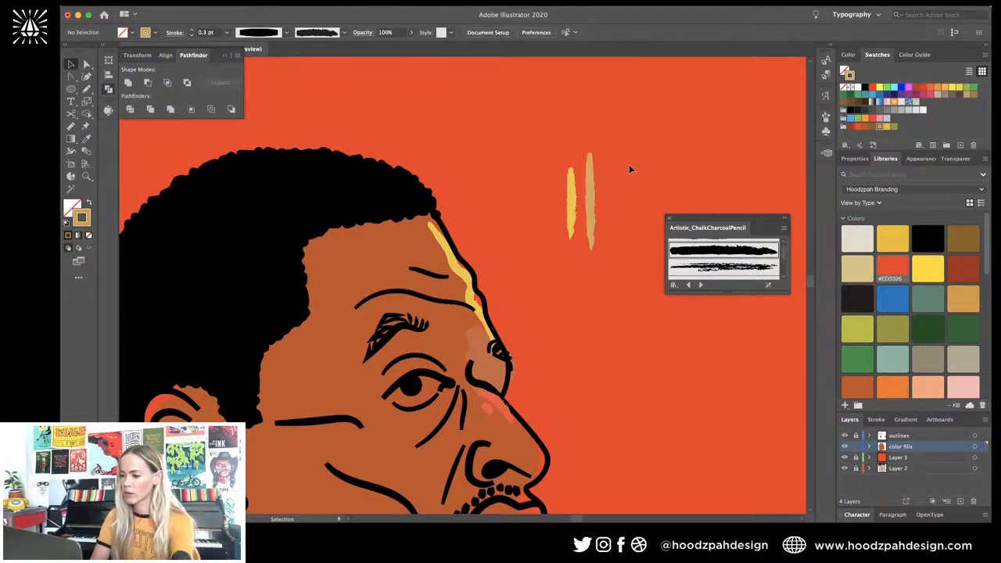
# Step: Draw a third charcoal sample stroke in orange-red, duplicate it alongside, and color the copy dark red
pyautogui.press('n')
pyautogui.moveTo(611, 165); pyautogui.dragTo(612, 233)
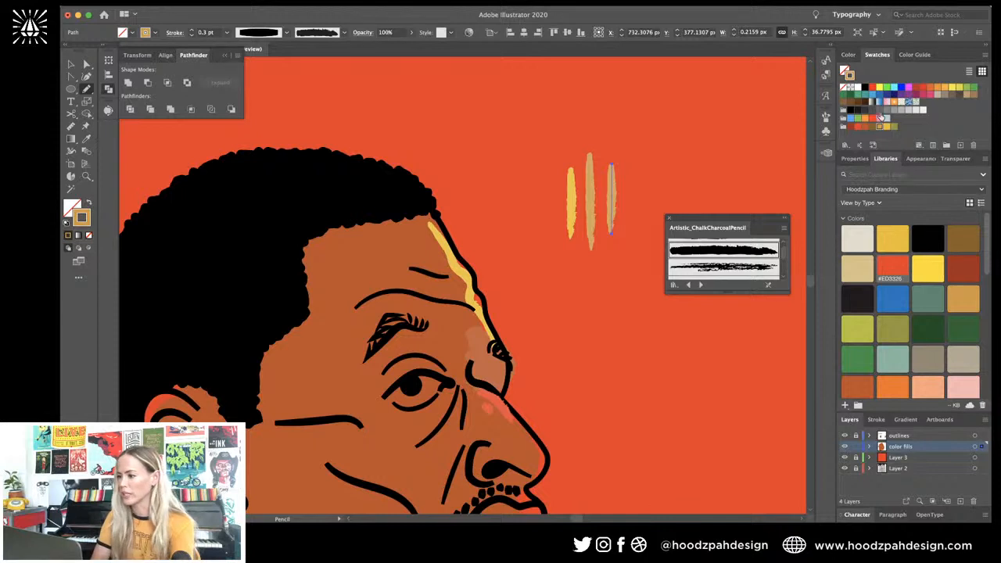
pyautogui.click(860, 127)
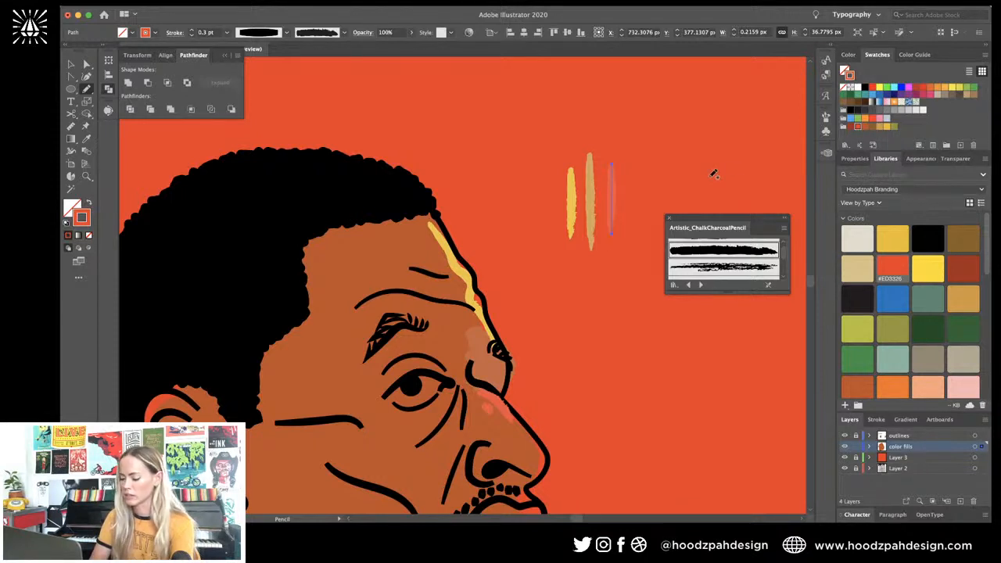
pyautogui.press('v')
pyautogui.moveTo(614, 195); pyautogui.dragTo(633, 189)
pyautogui.click(851, 128)
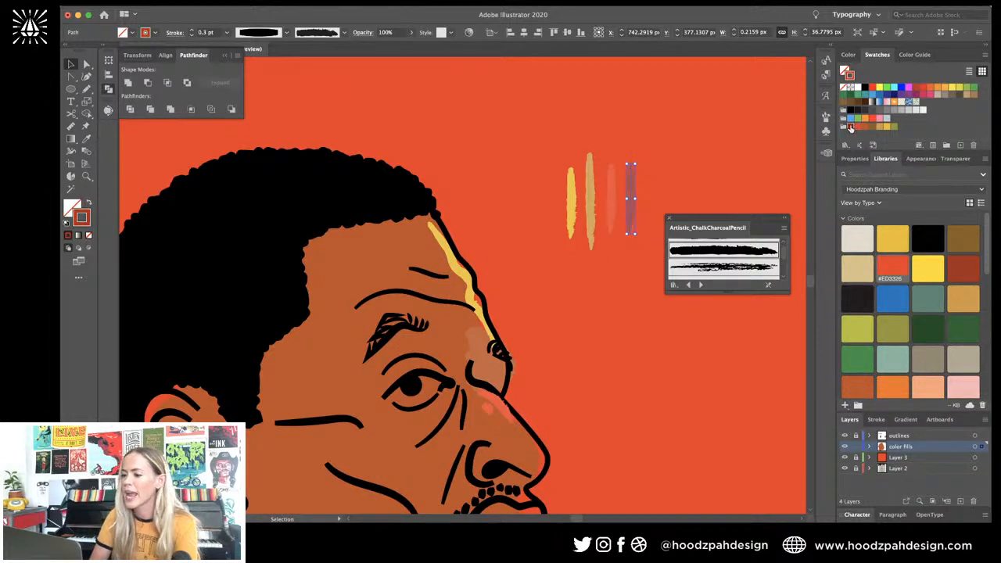
pyautogui.click(689, 158)
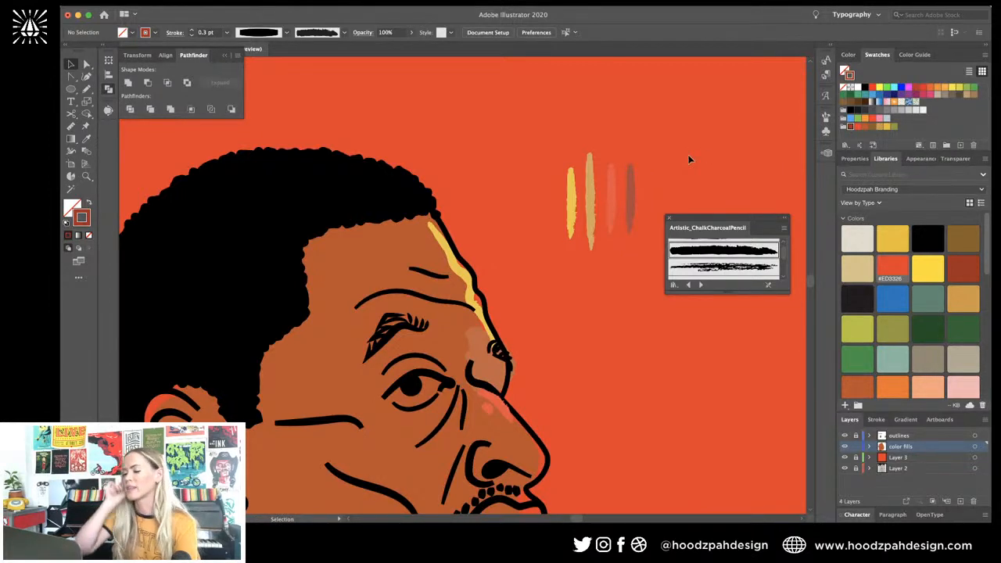
# Step: Move the orange-red nose highlight strokes from the "outlines" layer to "color fills" and lock "outlines" again
pyautogui.click(612, 210)
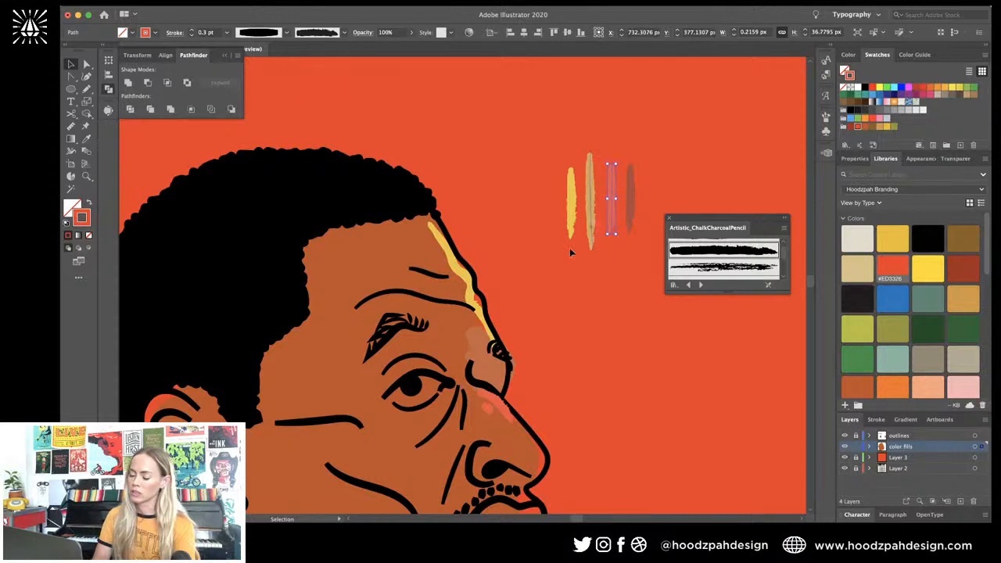
pyautogui.press('n')
pyautogui.scroll(-3, 515, 338)
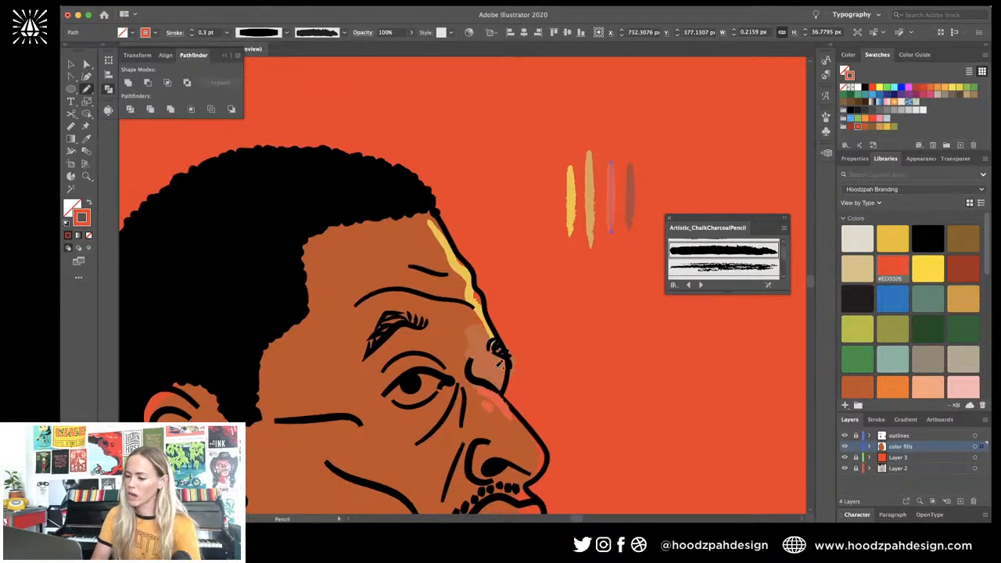
pyautogui.press('v')
pyautogui.click(482, 349)
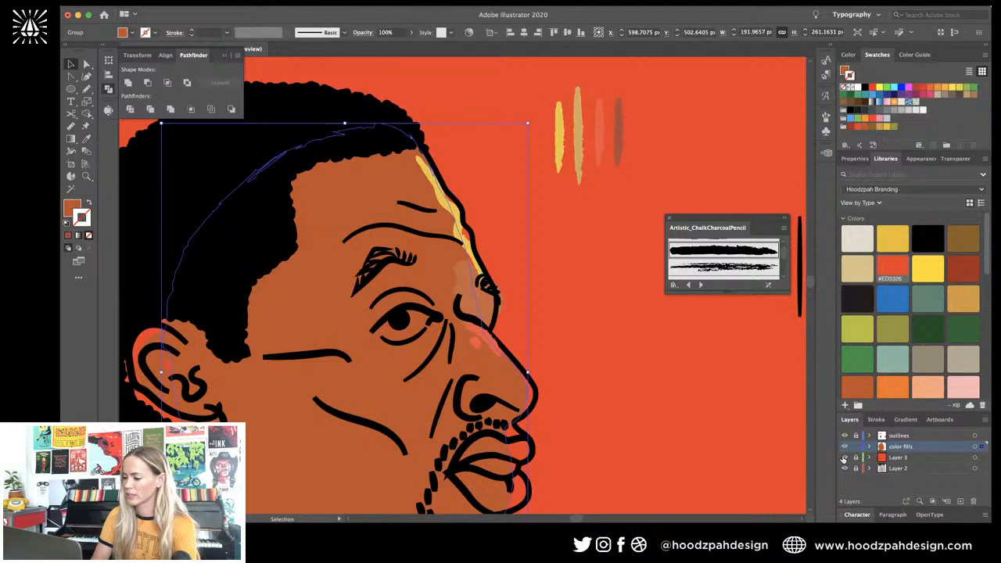
pyautogui.click(482, 325)
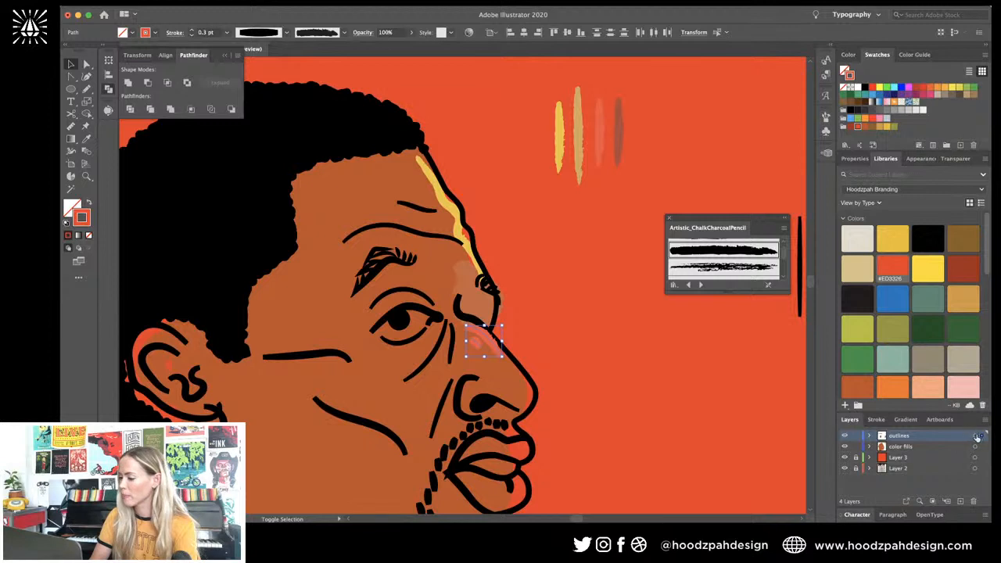
pyautogui.moveTo(981, 450); pyautogui.dragTo(982, 447)
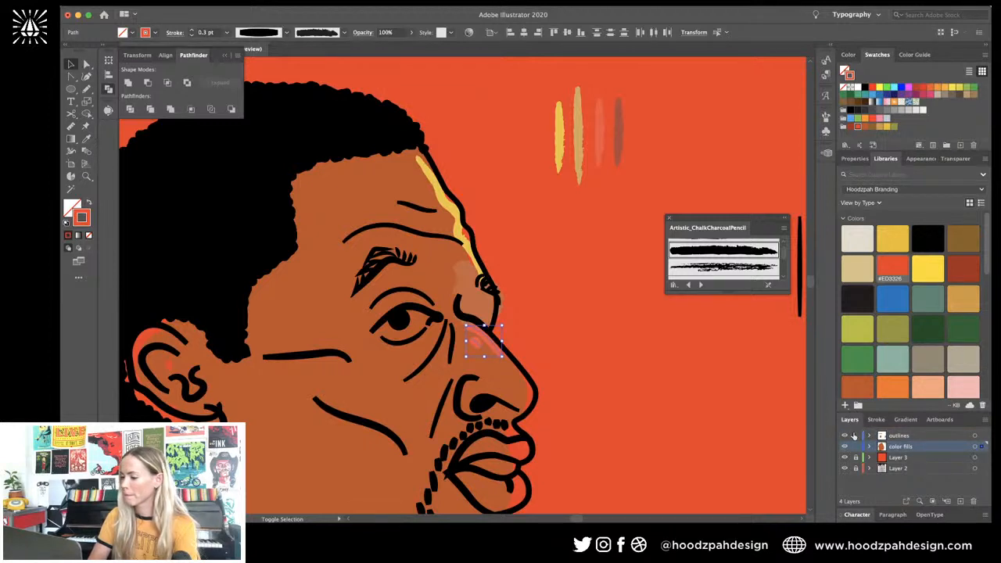
# Step: Recolor the small highlight dab on the nose with the golden yellow sample and place it against the bridge outline
pyautogui.click(476, 342)
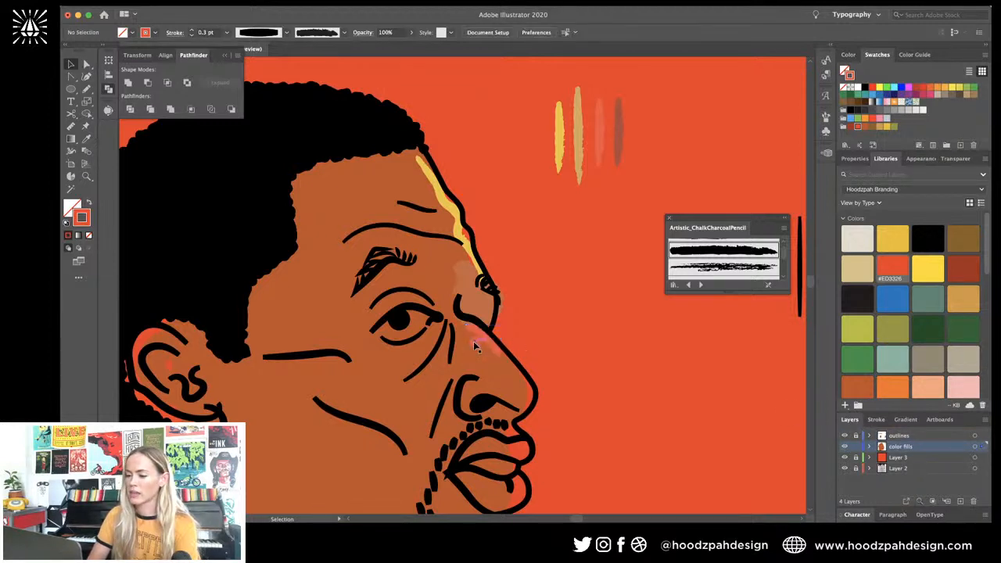
pyautogui.press('i')
pyautogui.click(562, 152)
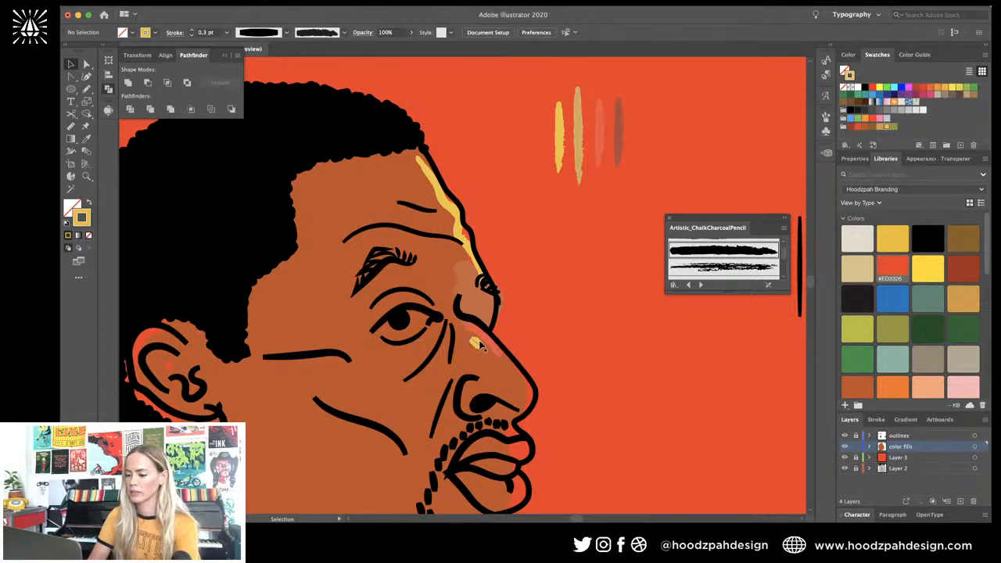
pyautogui.press('v')
pyautogui.moveTo(478, 342); pyautogui.dragTo(482, 340)
pyautogui.press('super+shift+a')
# Step: Examine the golden yellow nose highlight both within the whole portrait and close up
pyautogui.press('super+minus')
pyautogui.press('super+minus')
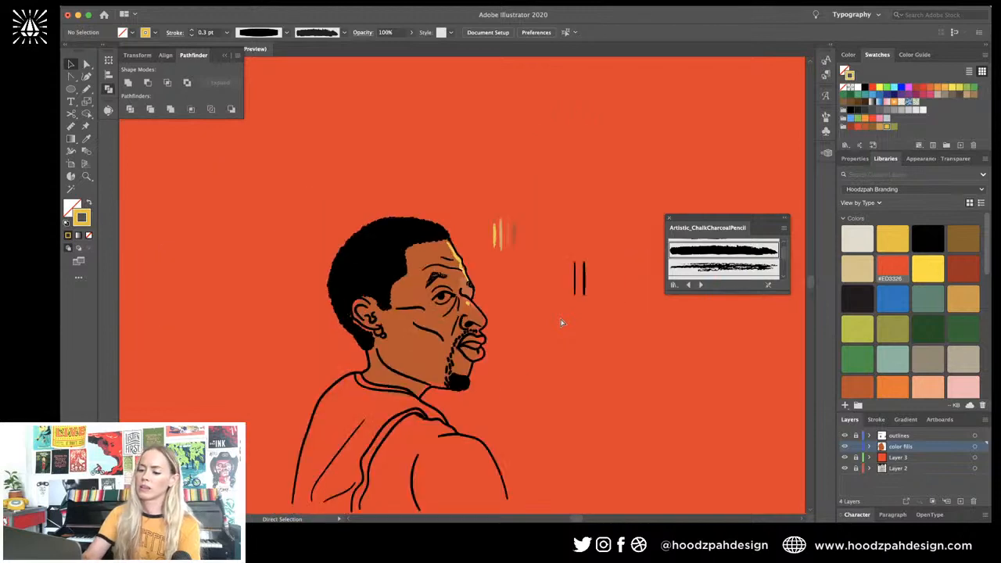
pyautogui.press('super+plus')
pyautogui.press('super+plus')
pyautogui.press('super+plus')
pyautogui.press('super+plus')
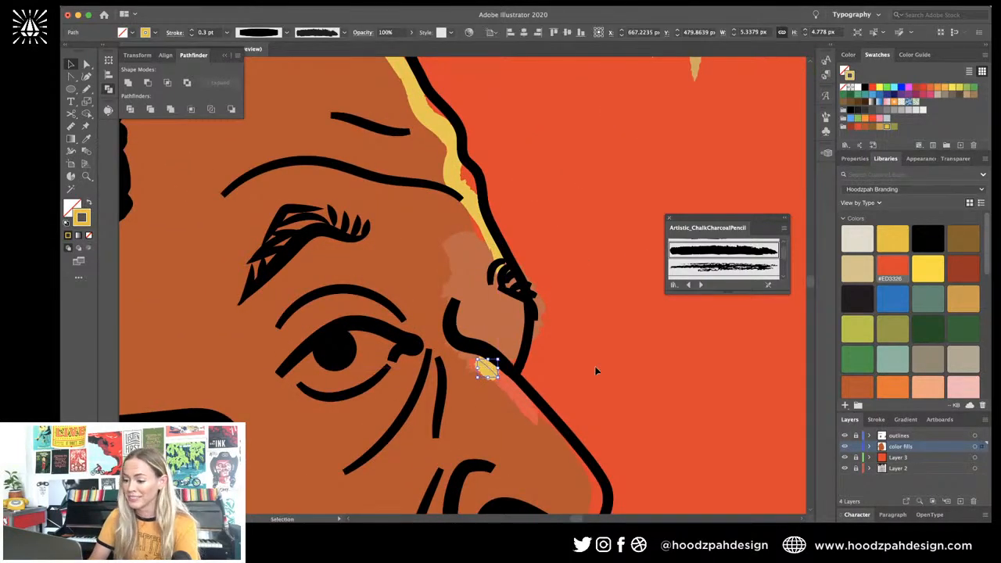
pyautogui.press('super+minus')
pyautogui.press('super+minus')
pyautogui.press('super+minus')
pyautogui.press('super+plus')
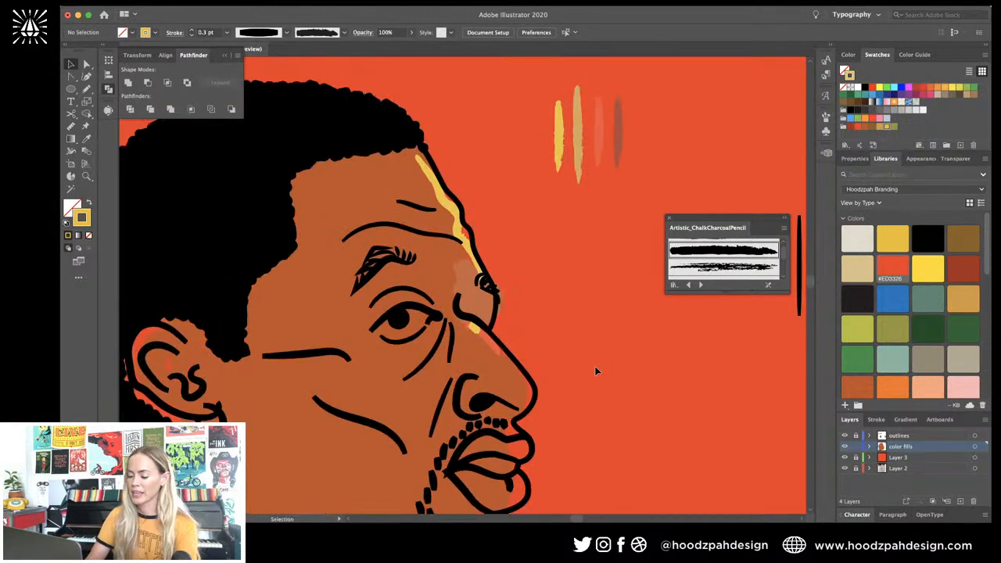
# Step: Draw a golden yellow 0.3 pt highlight with the Pencil tool along the lower nose ridge toward the tip
pyautogui.press('v')
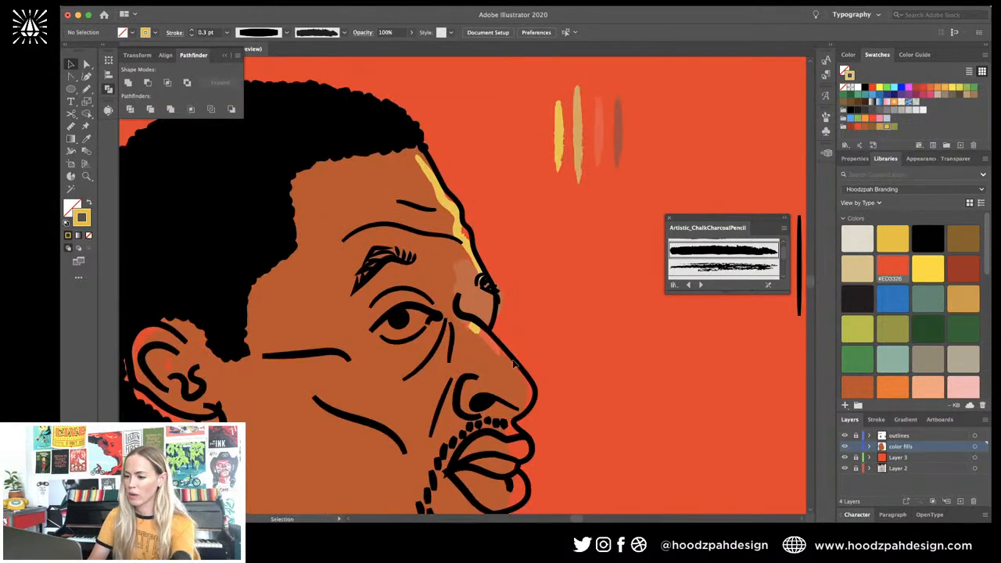
pyautogui.click(475, 331)
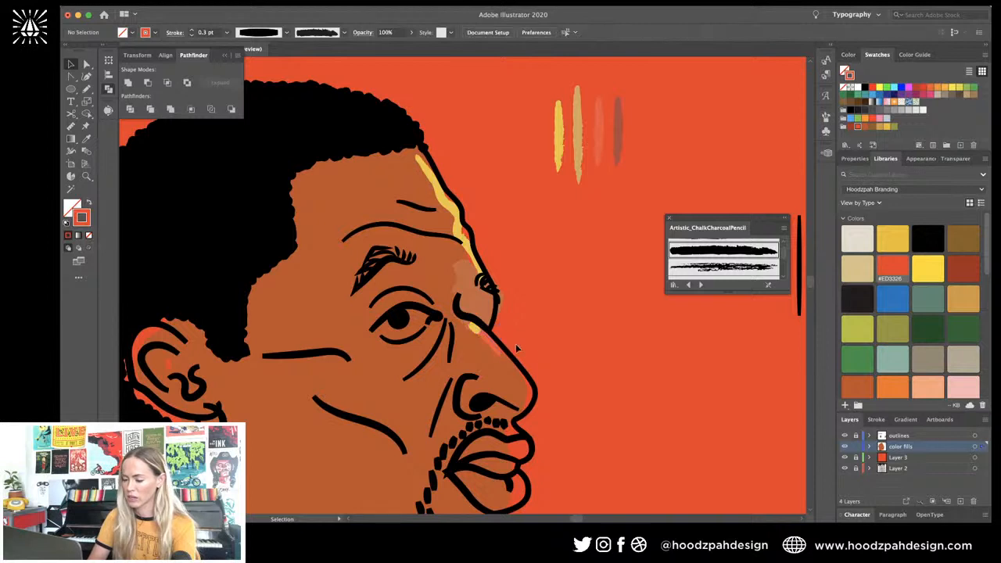
pyautogui.press('n')
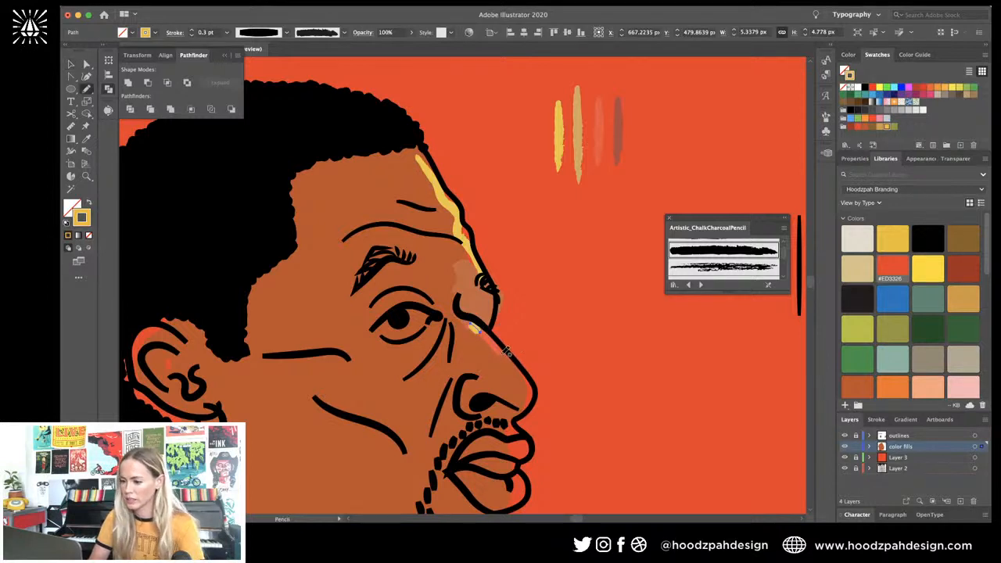
pyautogui.moveTo(526, 370); pyautogui.dragTo(533, 386)
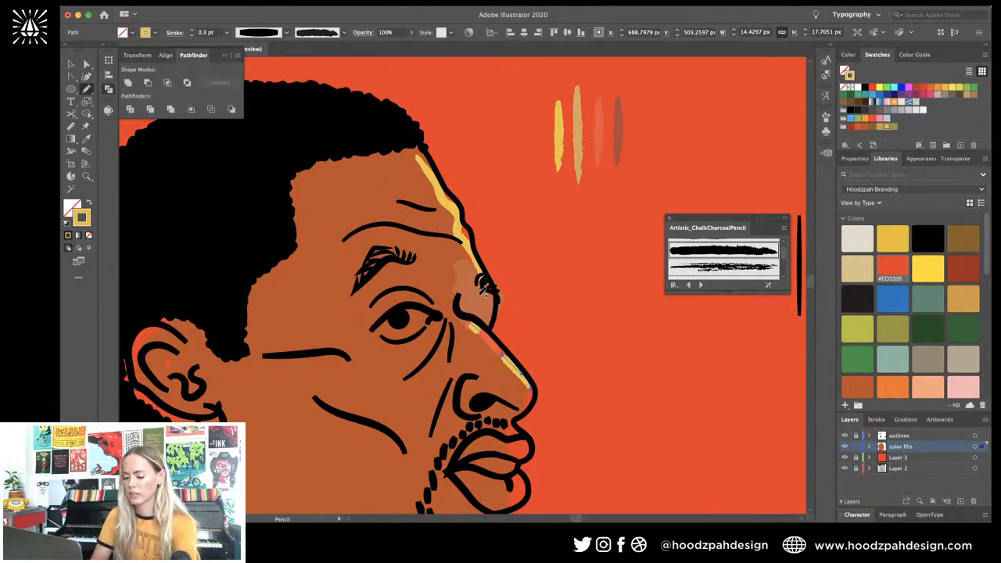
# Step: Pick up the orange-red nose stroke's style and draw a matching stroke around the underside of the nose tip
pyautogui.press('v')
pyautogui.click(471, 330)
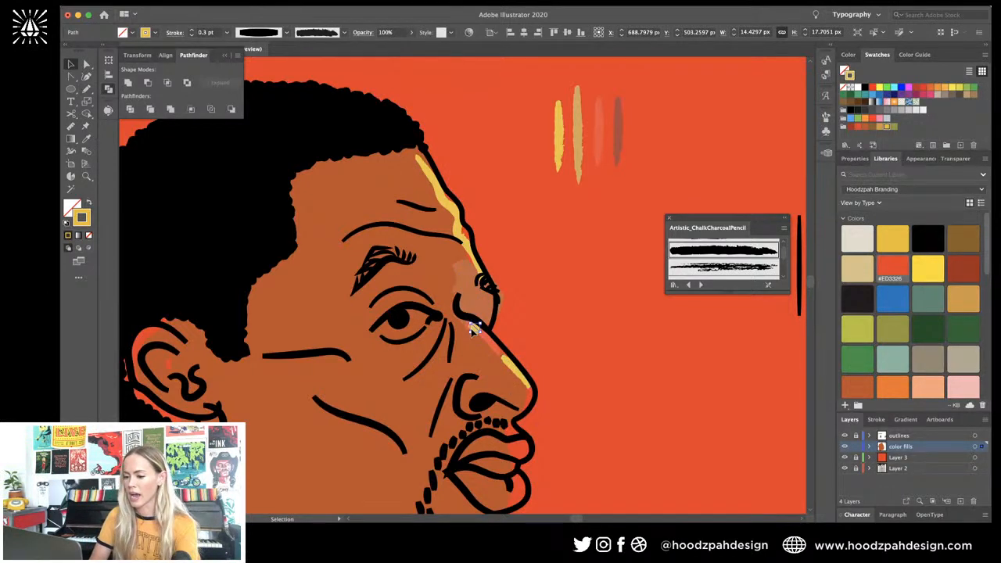
pyautogui.click(489, 341)
pyautogui.press('n')
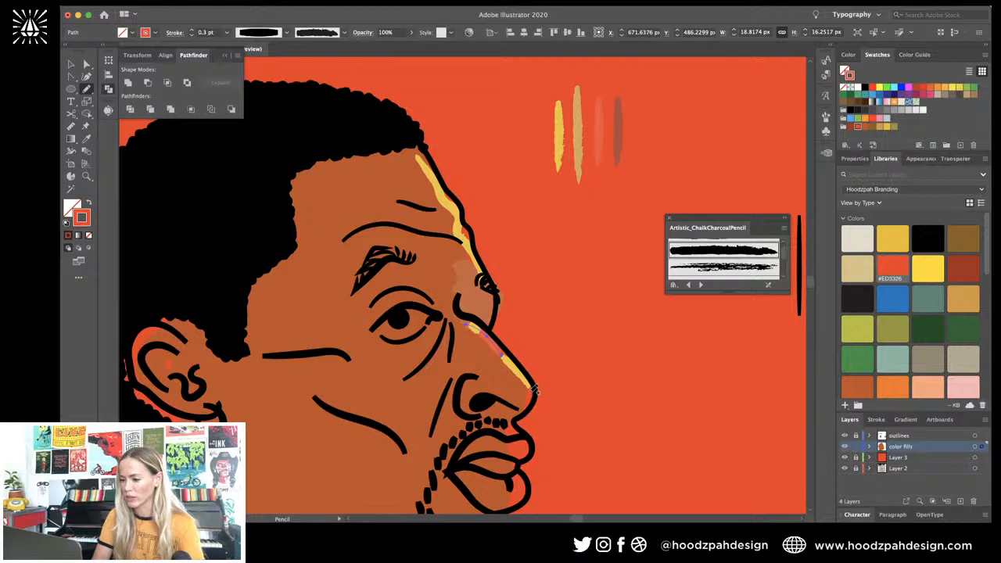
pyautogui.moveTo(531, 396); pyautogui.dragTo(514, 410)
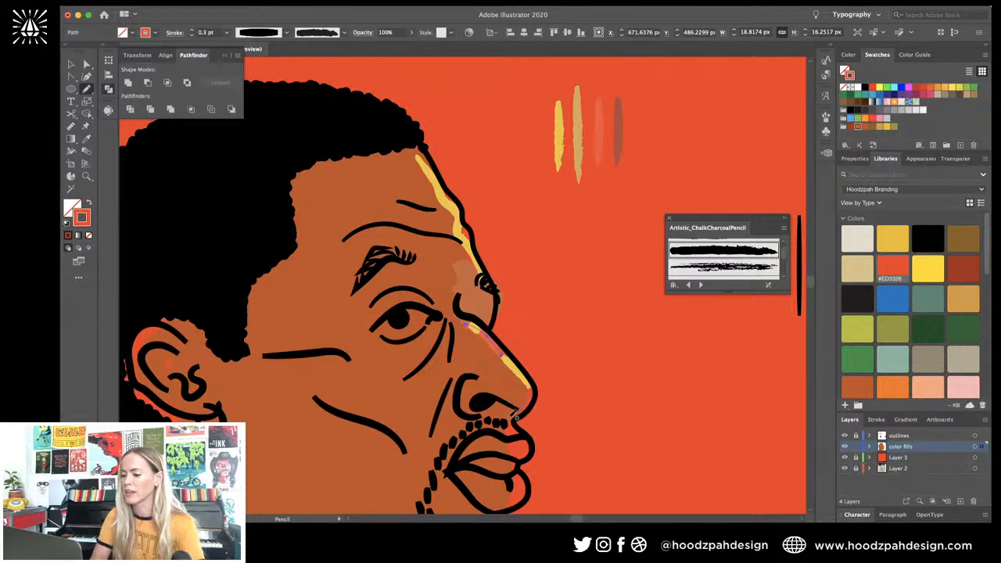
# Step: Draw golden yellow 0.3 pt highlight strokes across and around the inside of the lower lip
pyautogui.scroll(-2, 613, 389)
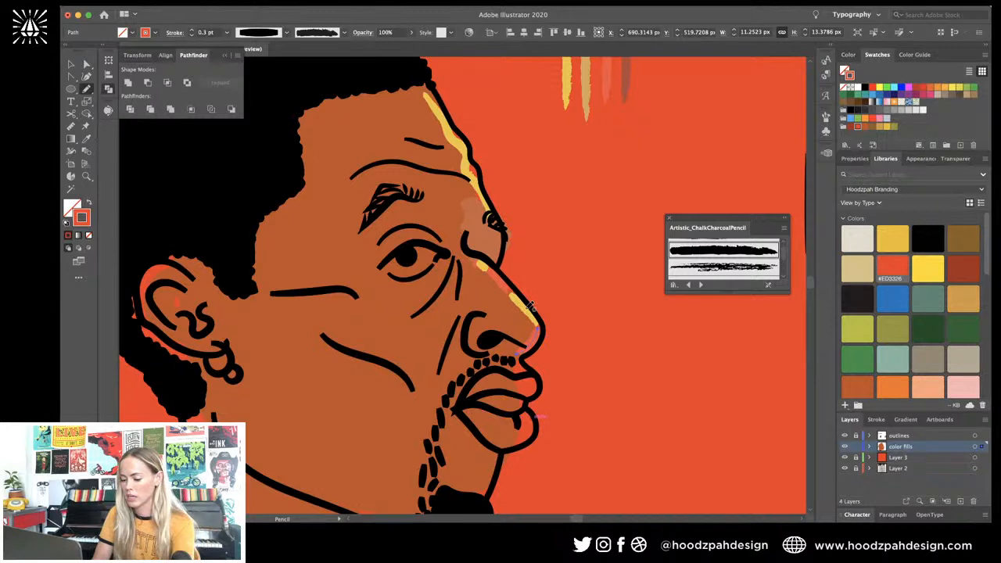
pyautogui.keyDown('super'); pyautogui.click(528, 309); pyautogui.keyUp('super')
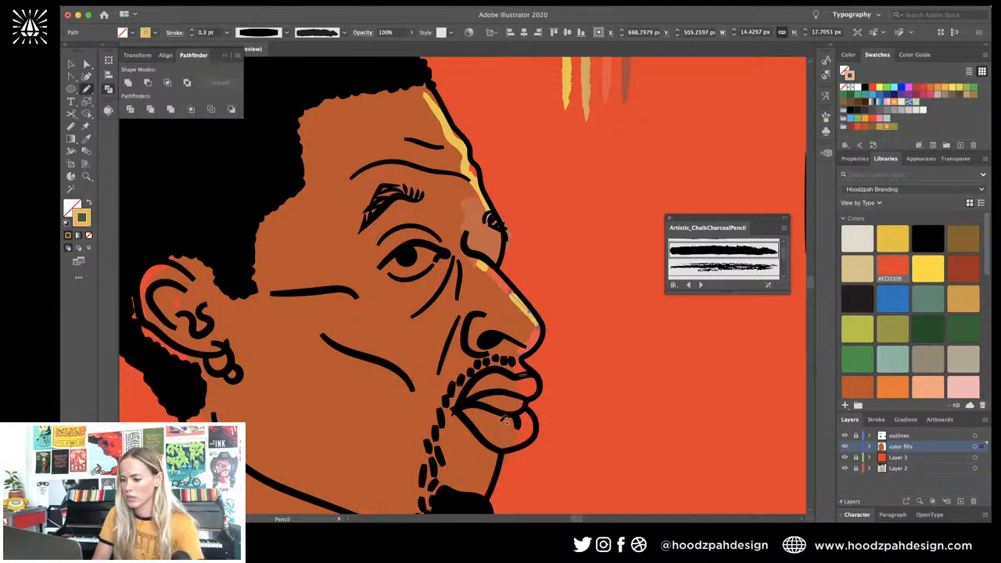
pyautogui.moveTo(500, 423); pyautogui.dragTo(523, 422)
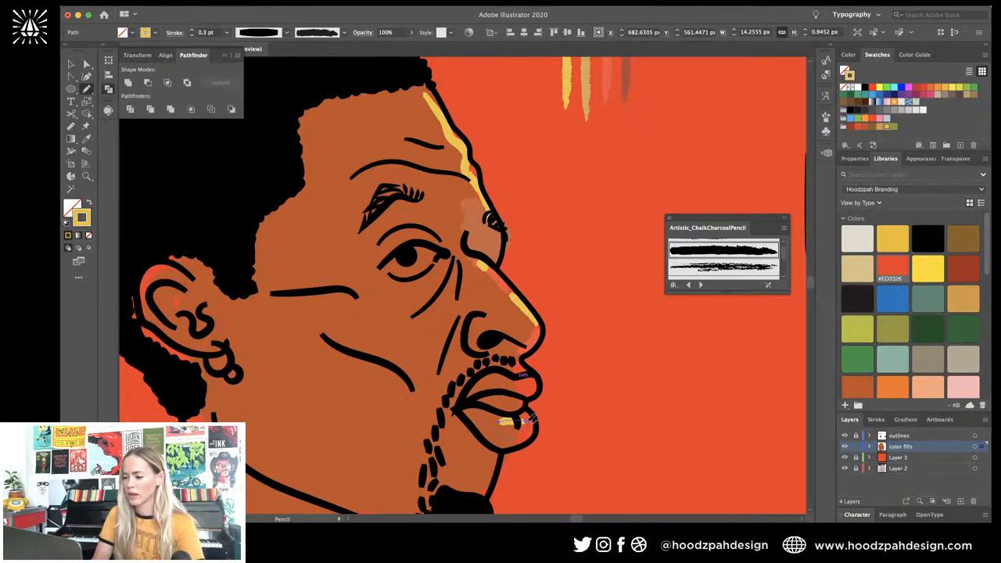
pyautogui.moveTo(529, 420); pyautogui.dragTo(475, 412)
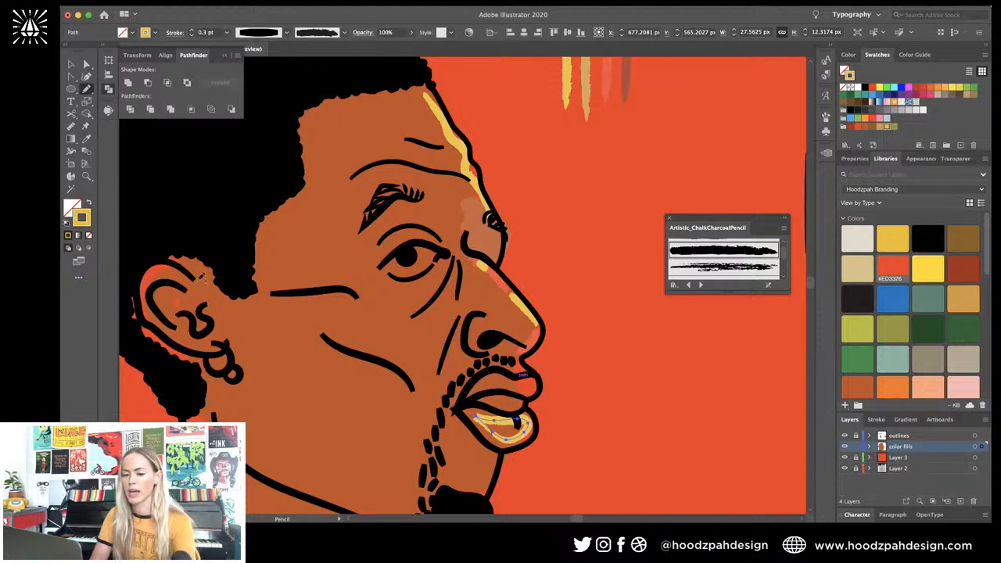
# Step: Recolor the curved lower-lip stroke with the orange-red sample, thicken it to 0.65 pt, and give it the same fill color
pyautogui.press('i')
pyautogui.click(611, 83)
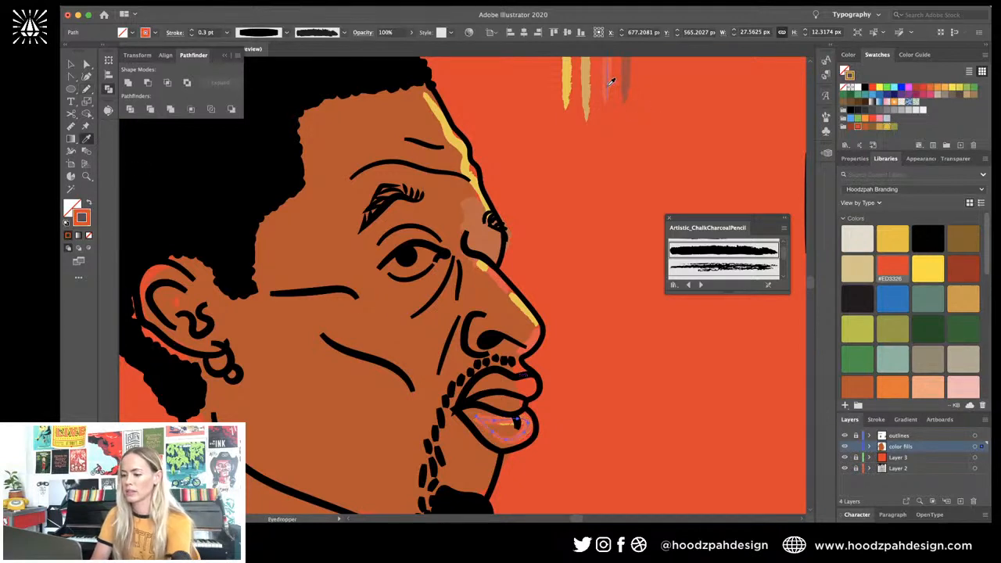
pyautogui.press('v')
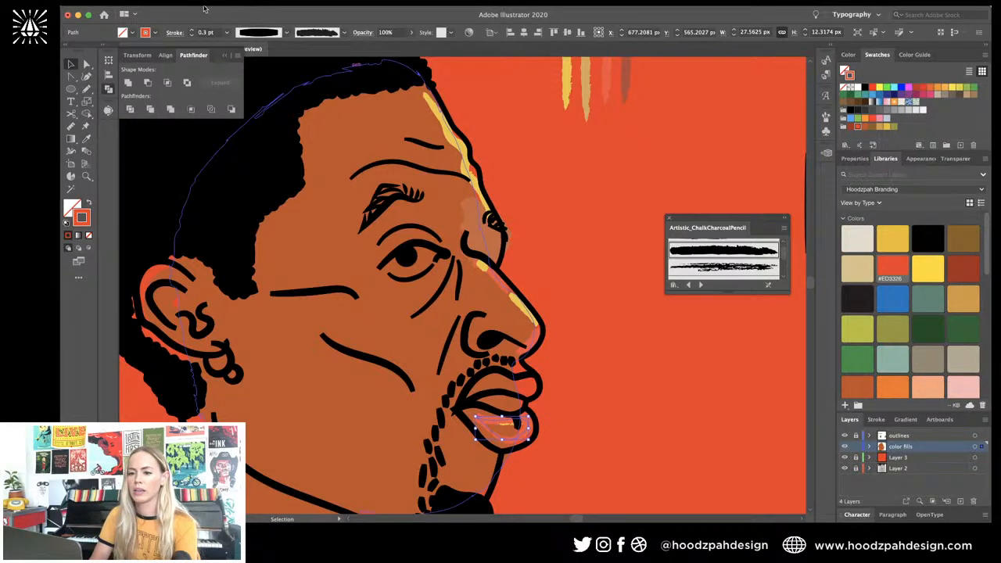
pyautogui.click(192, 30)
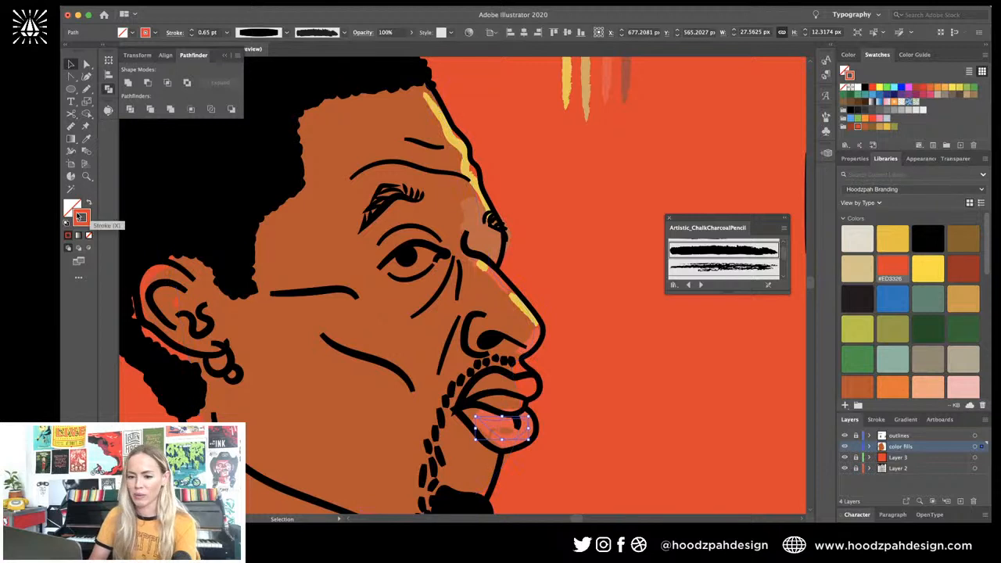
pyautogui.moveTo(79, 216); pyautogui.dragTo(72, 207)
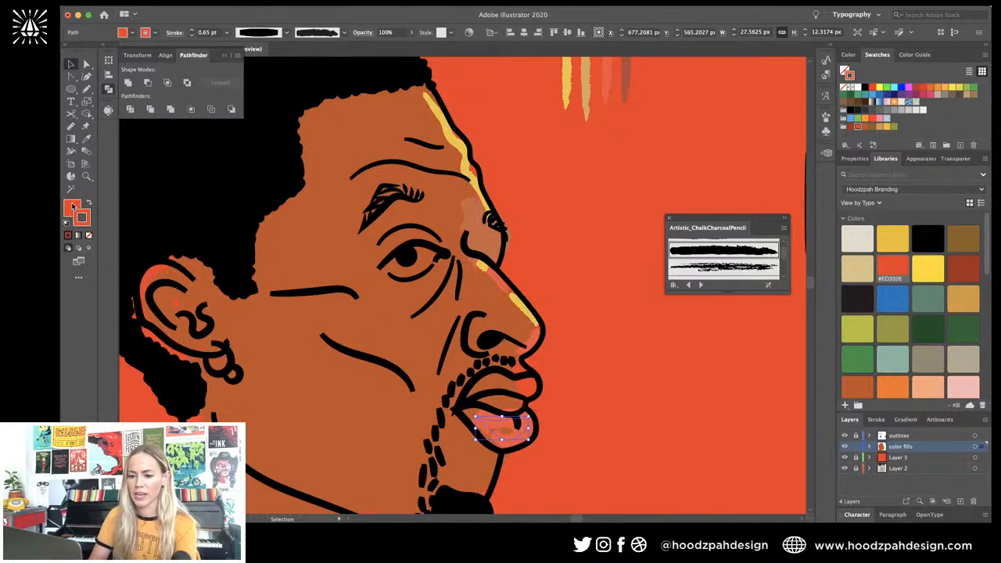
pyautogui.click(590, 349)
# Step: Examine the color fills across the whole portrait and around the ear at several magnifications
pyautogui.press('super+minus')
pyautogui.press('super+minus')
pyautogui.press('super+minus')
pyautogui.press('super+minus')
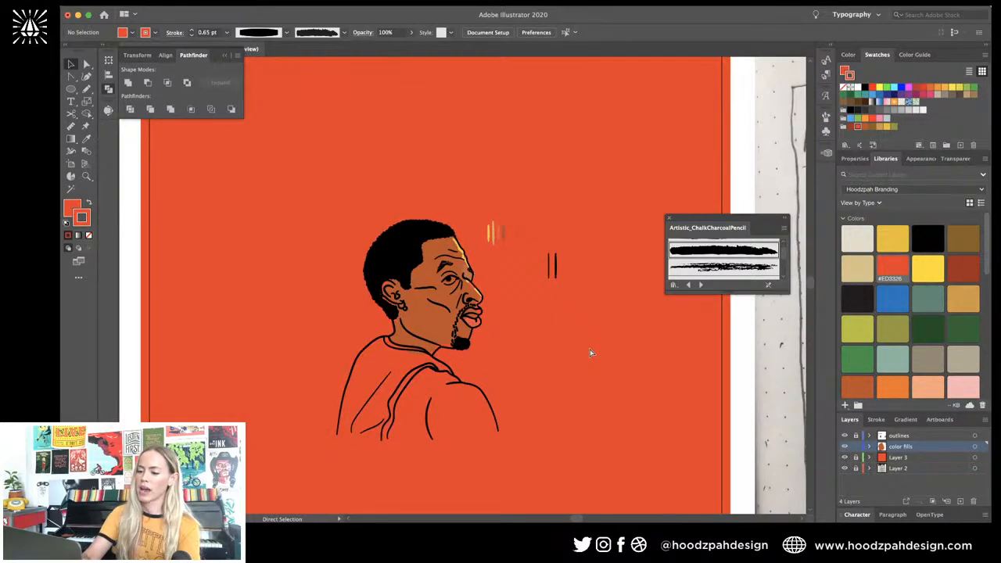
pyautogui.press('super+plus')
pyautogui.press('super+plus')
pyautogui.press('super+plus')
pyautogui.press('super+plus')
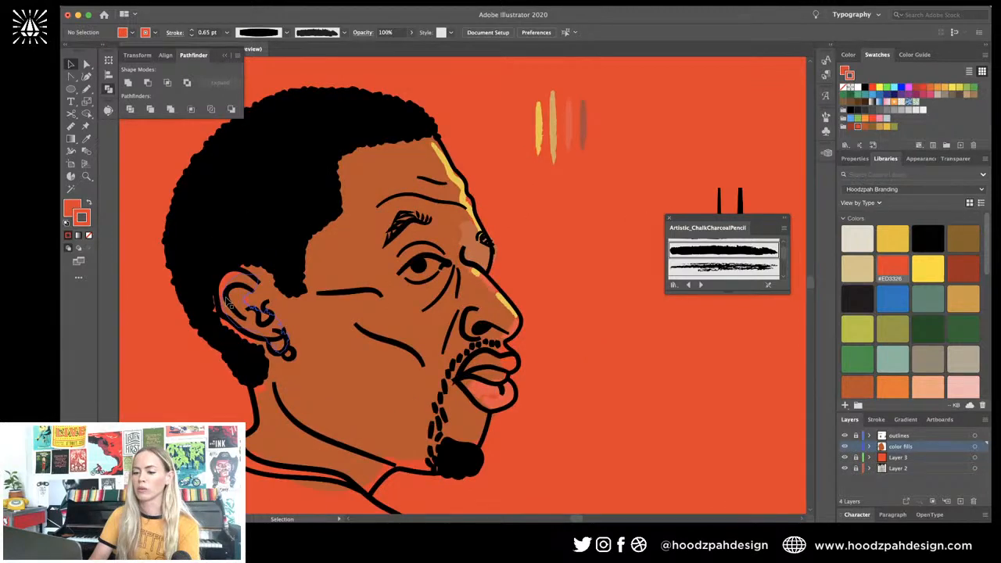
pyautogui.click(230, 301)
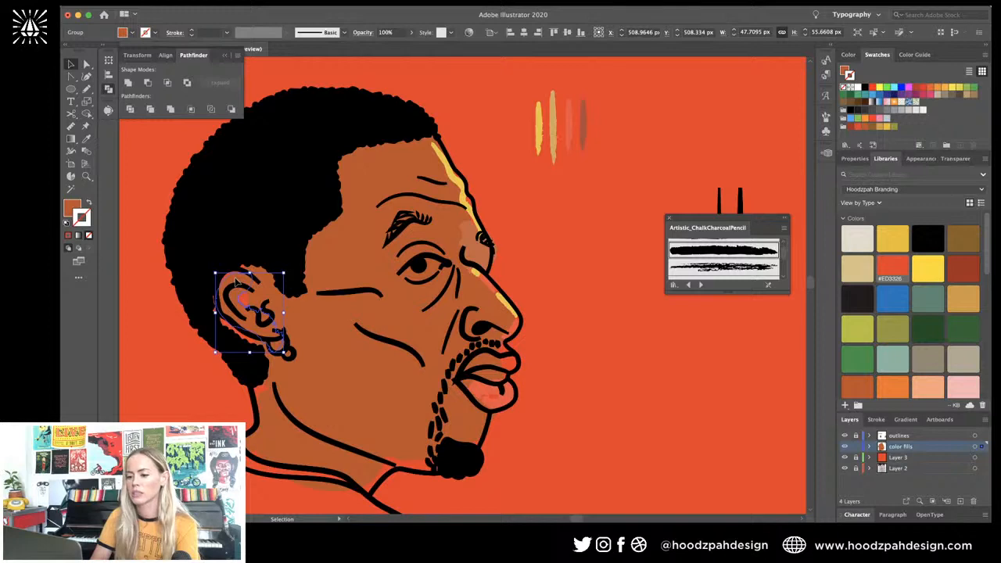
pyautogui.press('super+plus')
pyautogui.press('super+plus')
pyautogui.press('super+minus')
pyautogui.press('super+minus')
pyautogui.press('super+minus')
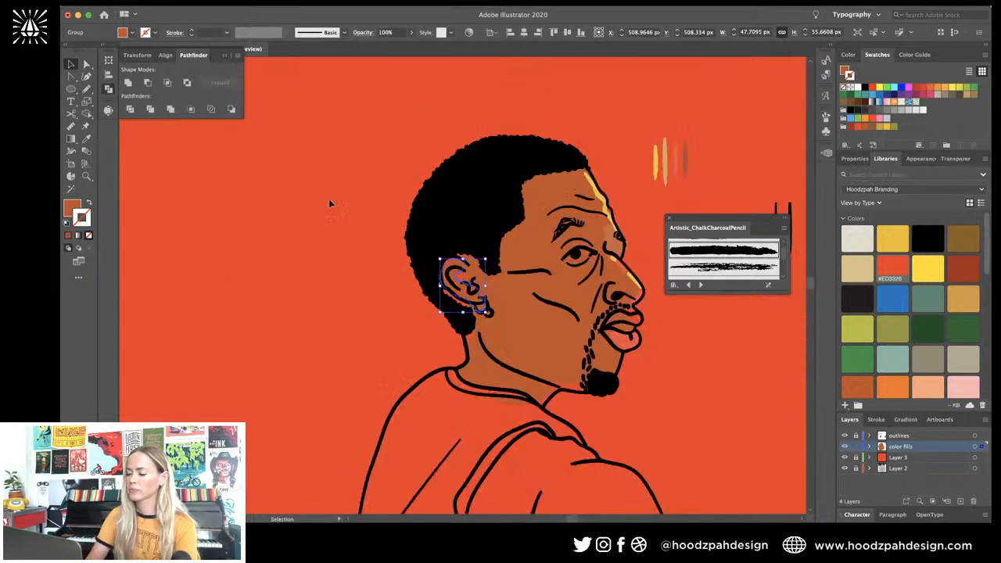
pyautogui.press('super+plus')
pyautogui.press('super+plus')
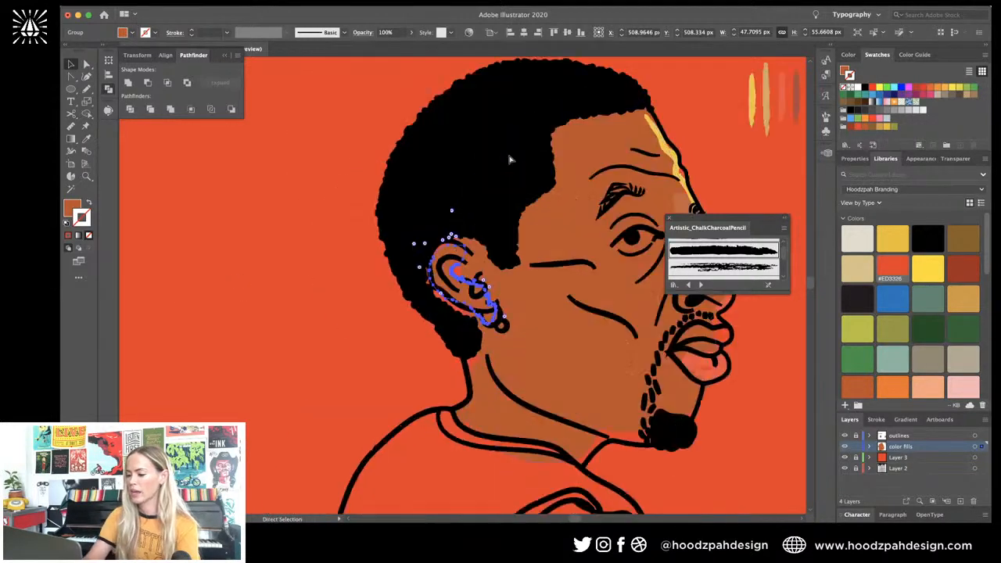
pyautogui.hscroll(5, 509, 159)
pyautogui.scroll(2, 509, 160)
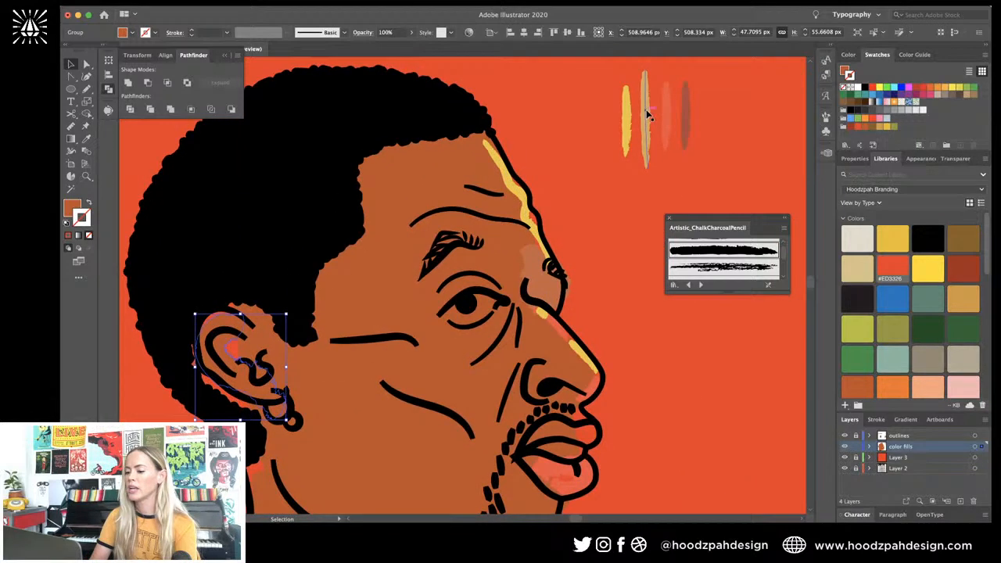
# Step: Thicken the tan sample stroke to 0.5 pt and draw a matching Pencil stroke filling the white of the eye
pyautogui.click(647, 115)
pyautogui.press('n')
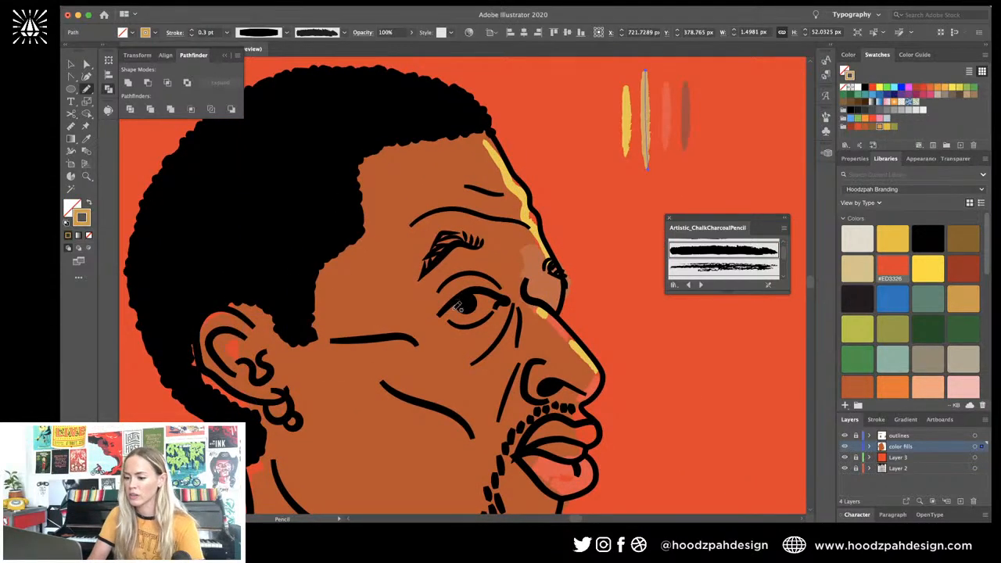
pyautogui.moveTo(491, 303)
pyautogui.mouseDown()
pyautogui.moveTo(479, 293)
pyautogui.moveTo(463, 305)
pyautogui.mouseUp()
pyautogui.press('super+z')
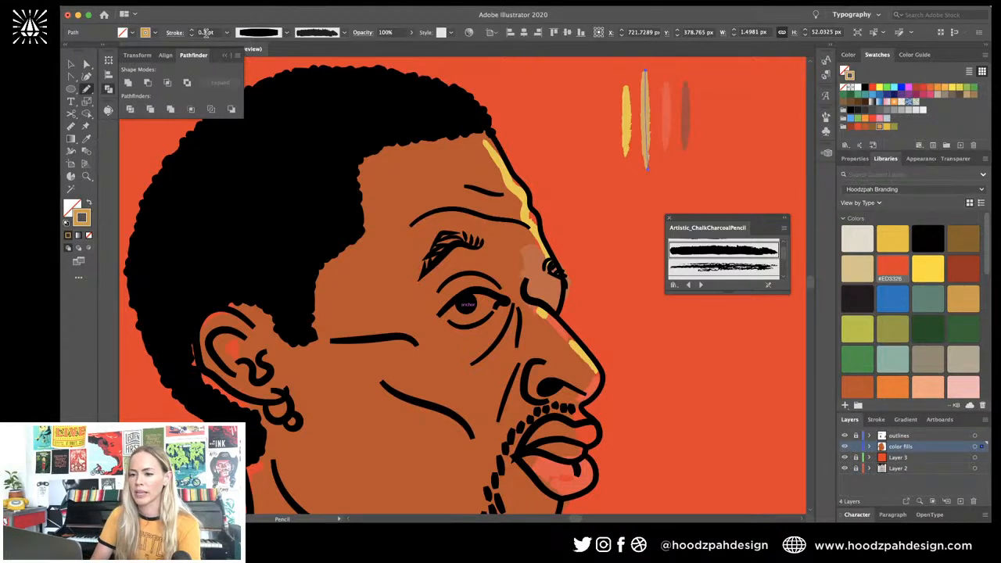
pyautogui.press('Up')
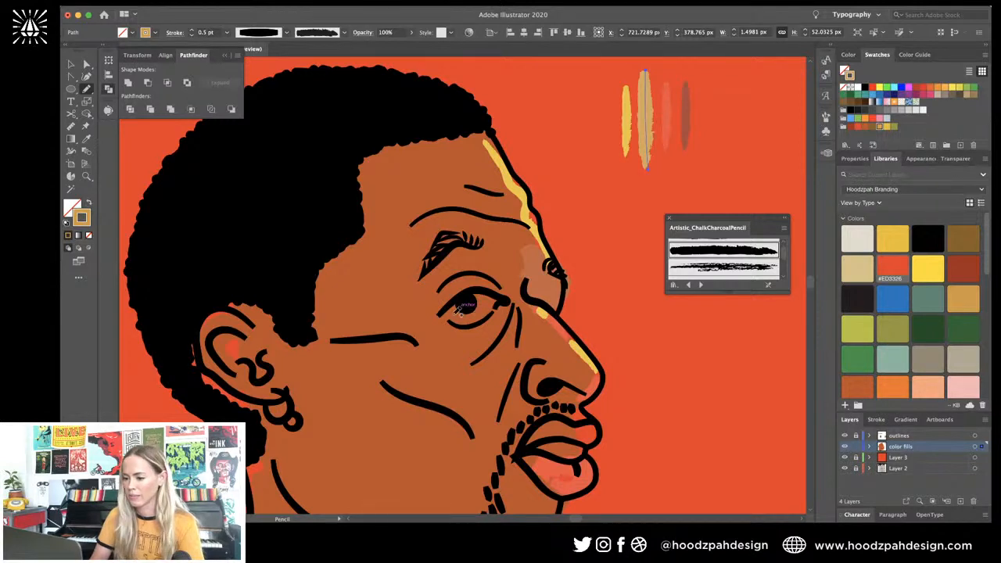
pyautogui.moveTo(466, 308)
pyautogui.mouseDown()
pyautogui.moveTo(488, 308)
pyautogui.moveTo(494, 294)
pyautogui.moveTo(466, 307)
pyautogui.mouseUp()
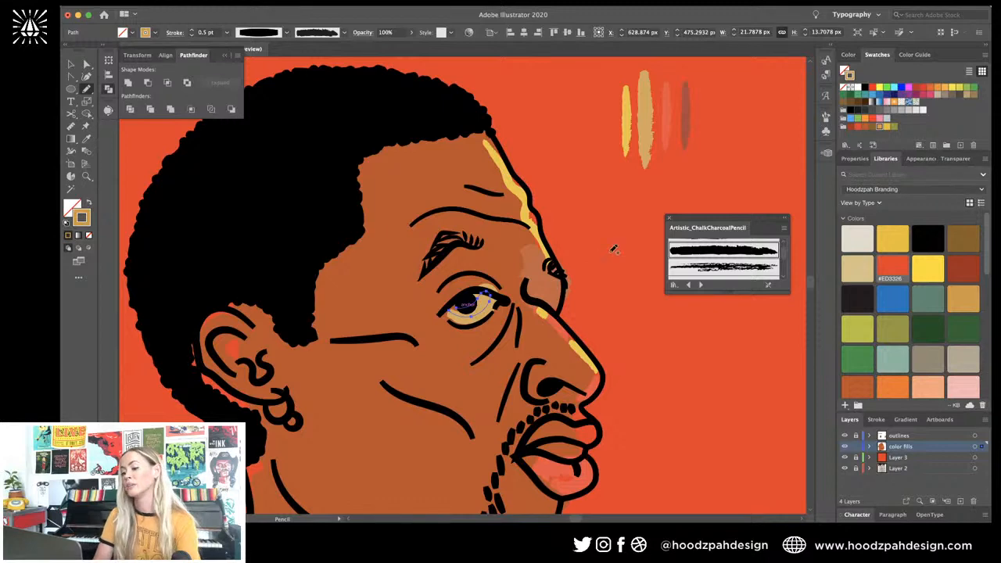
pyautogui.press('v')
pyautogui.click(611, 242)
pyautogui.press('super+minus')
pyautogui.press('super+minus')
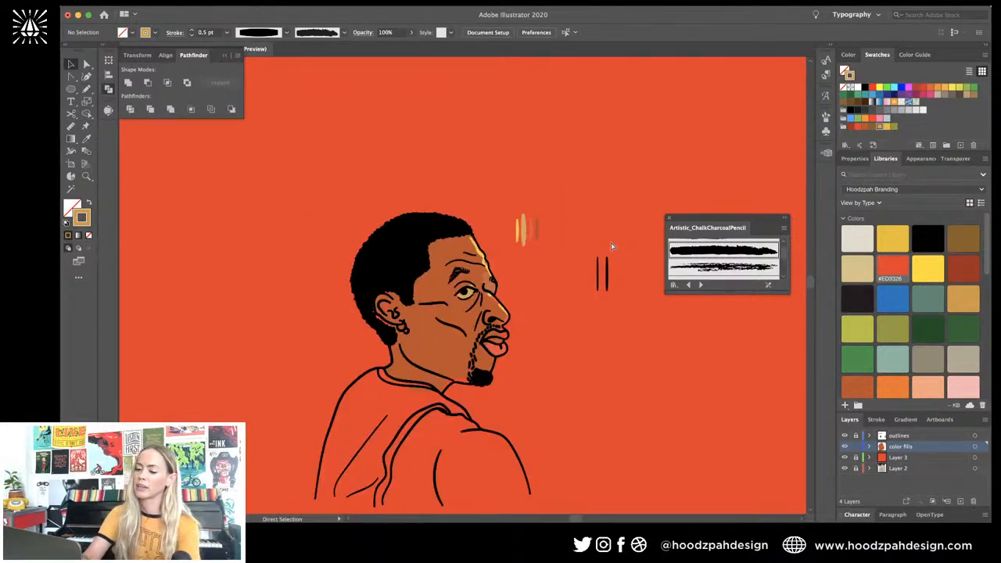
pyautogui.press('super+plus')
pyautogui.press('super+plus')
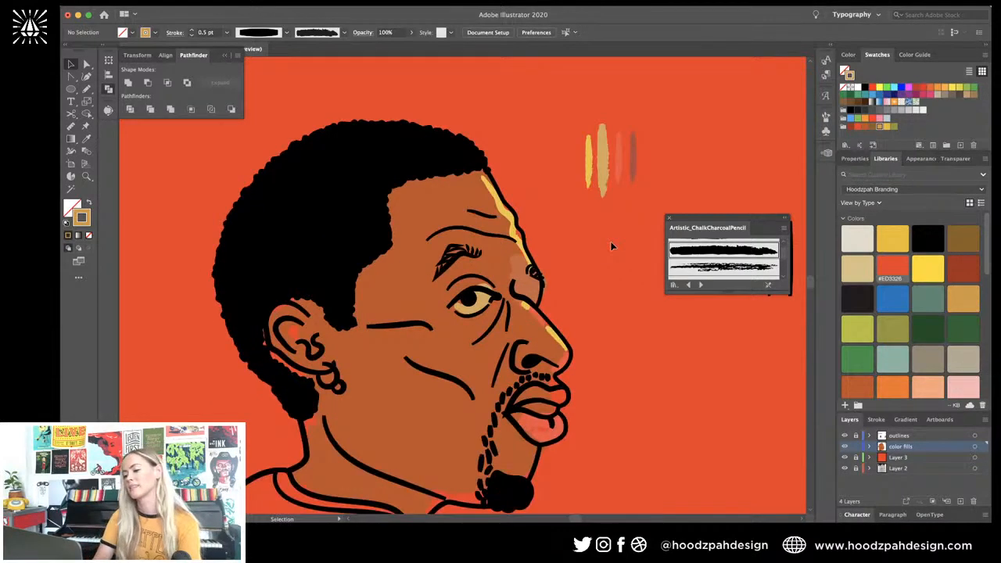
# Step: Recolor the tan stroke in the white of the eye with the golden yellow swatch
pyautogui.click(496, 305)
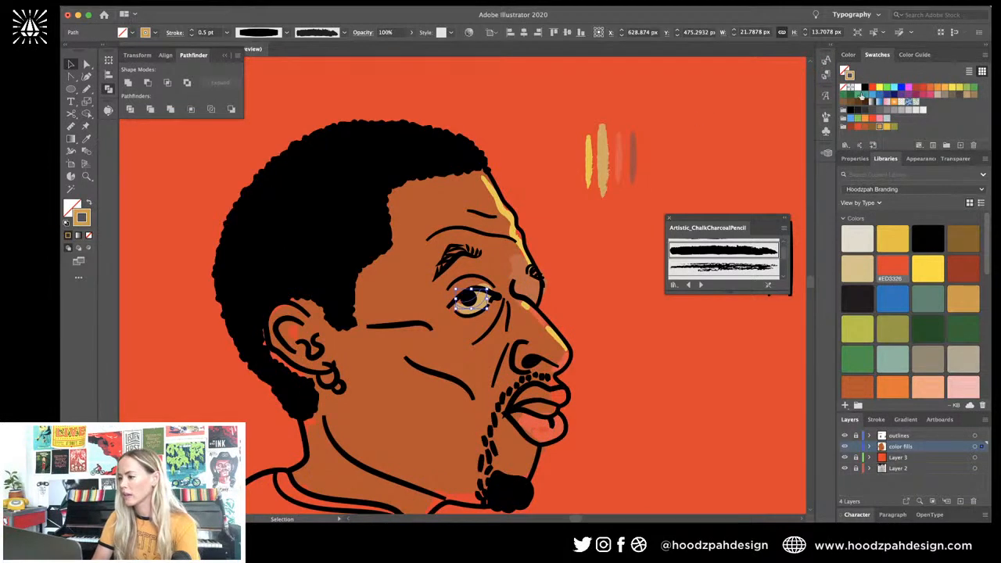
pyautogui.click(888, 128)
pyautogui.click(714, 188)
pyautogui.press('super+minus')
pyautogui.press('super+minus')
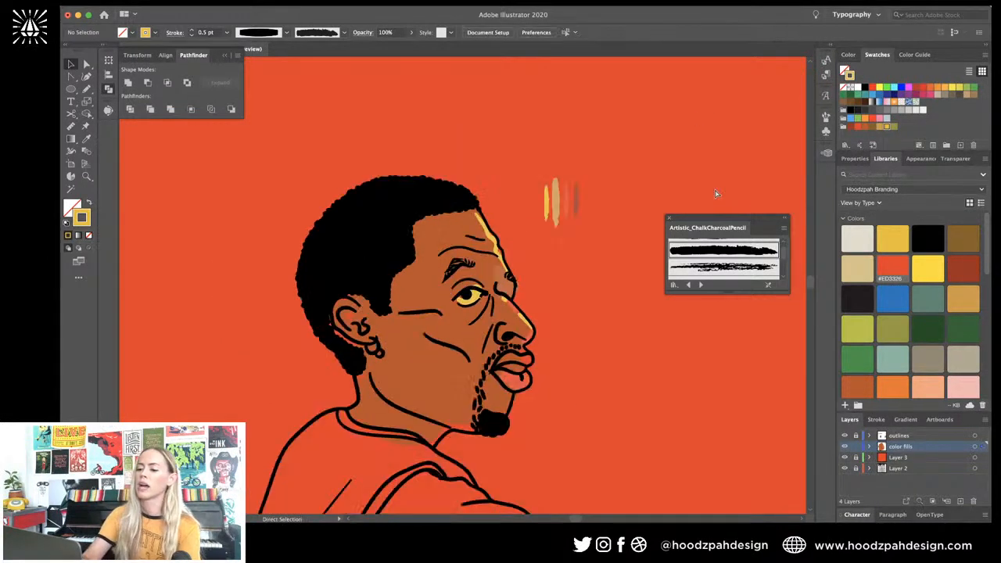
pyautogui.press('super+plus')
pyautogui.press('super+plus')
pyautogui.press('super+plus')
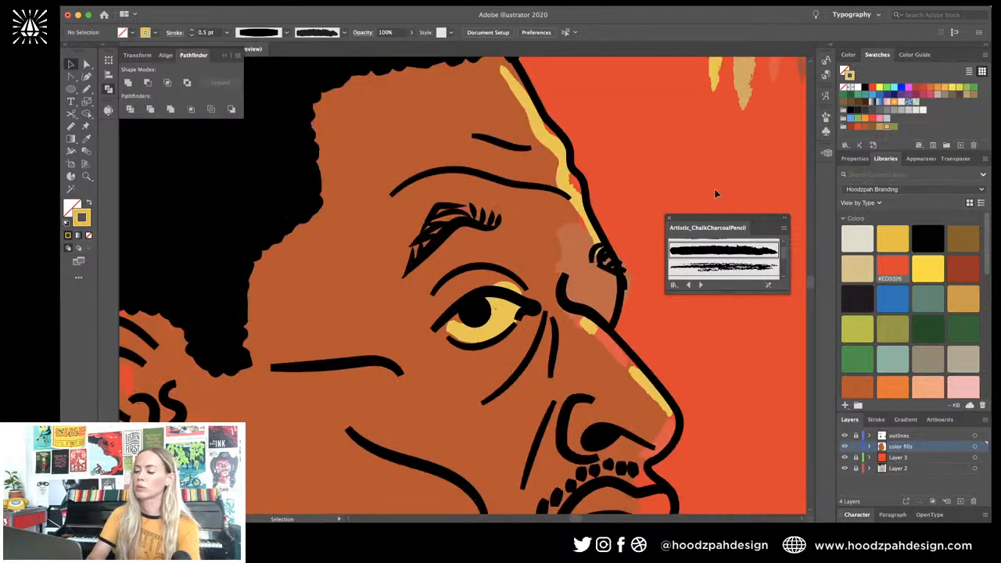
# Step: Redraw part of the golden yellow eye stroke with the Pencil tool so it stays within the eye's outline
pyautogui.click(509, 315)
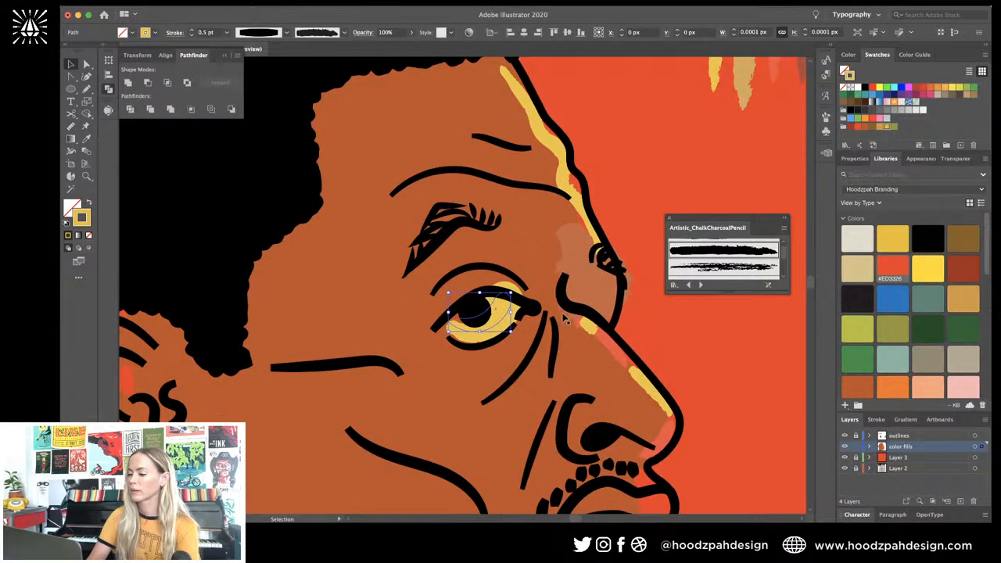
pyautogui.scroll(3, 706, 118)
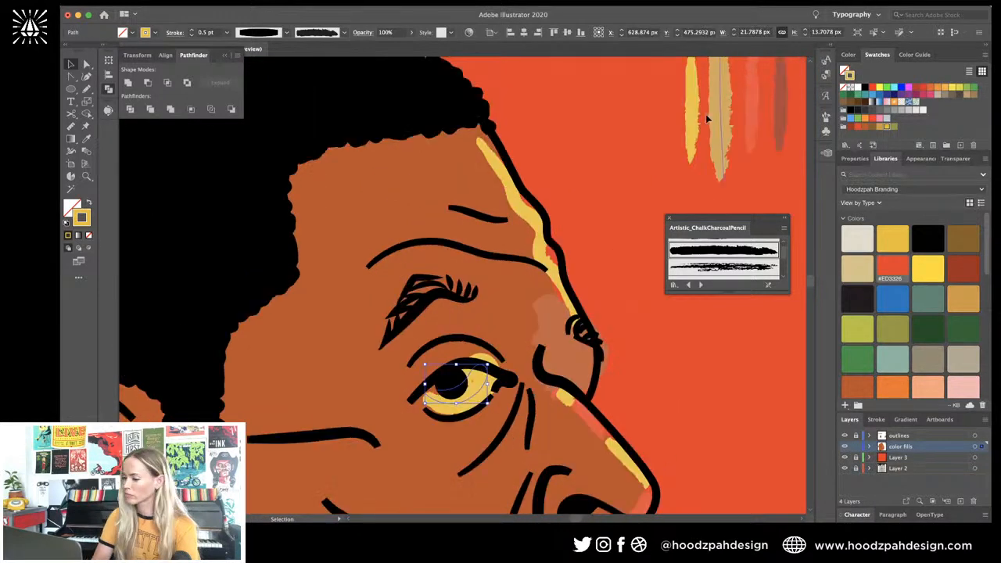
pyautogui.scroll(-3, 707, 118)
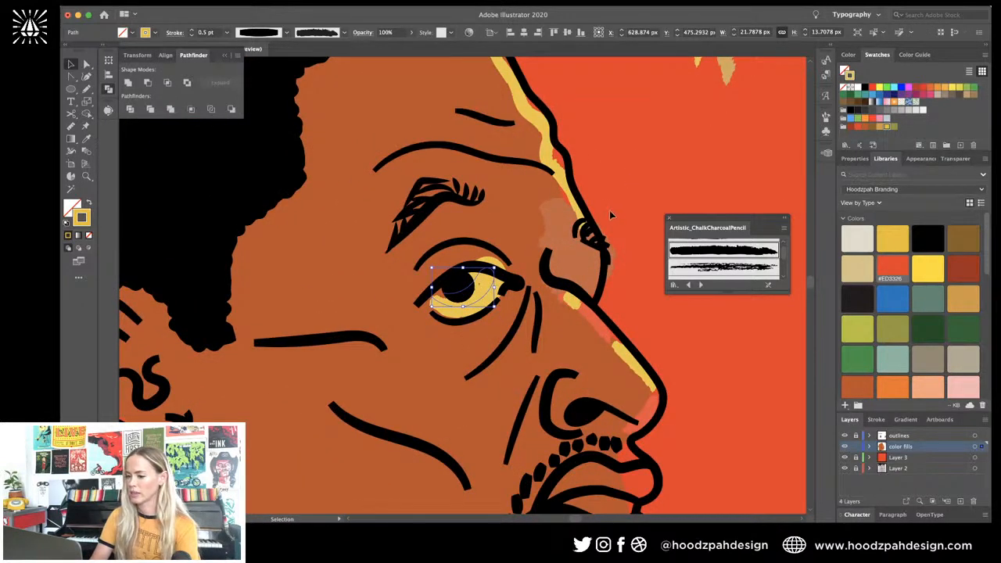
pyautogui.scroll(4, 465, 281)
pyautogui.press('n')
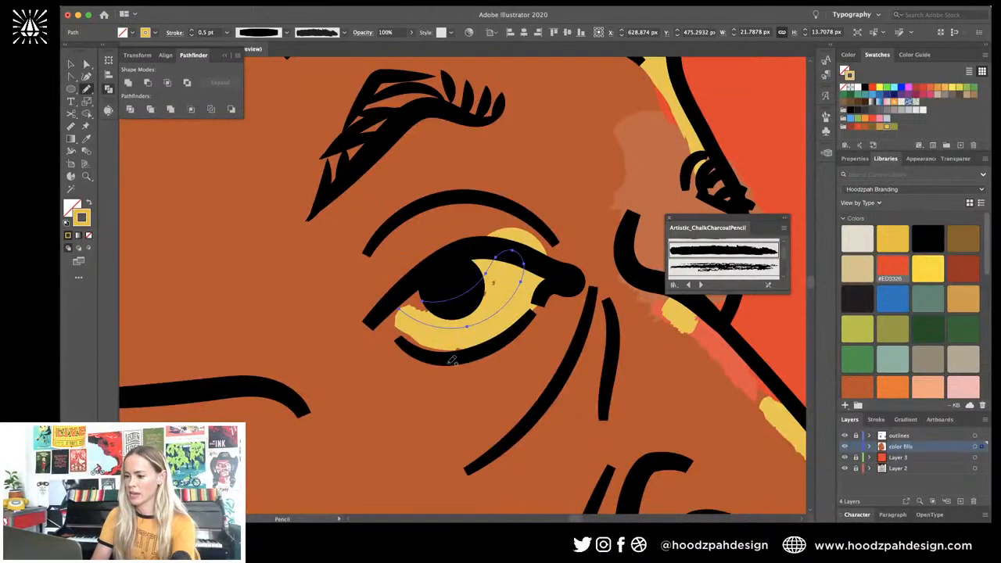
pyautogui.moveTo(486, 317)
pyautogui.mouseDown()
pyautogui.moveTo(506, 285)
pyautogui.moveTo(462, 297)
pyautogui.mouseUp()
# Step: Pick up the 0.3 pt orange-red nose stroke's style and draw strokes beneath the upper lid and in the eye's outer corner
pyautogui.press('a')
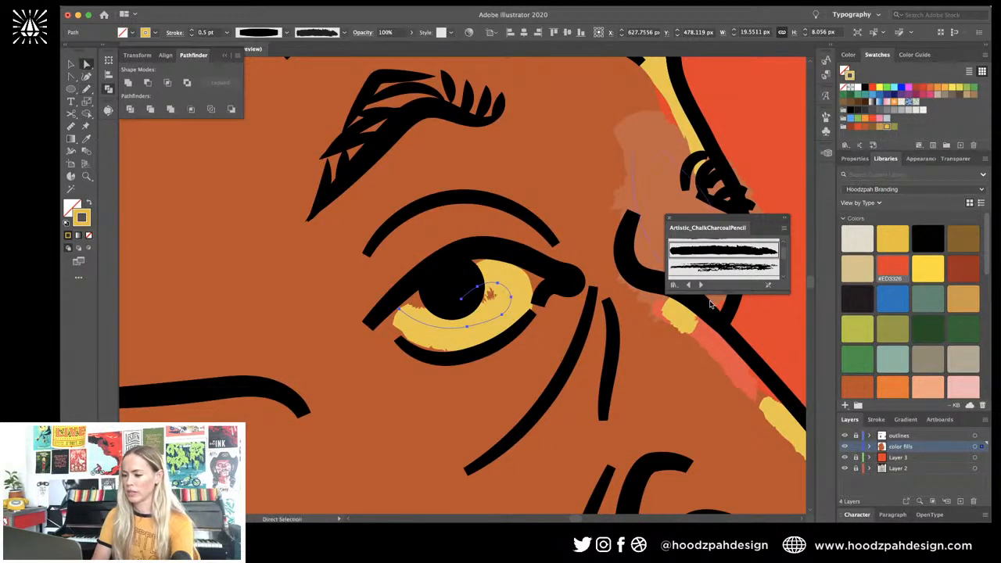
pyautogui.click(725, 347)
pyautogui.press('n')
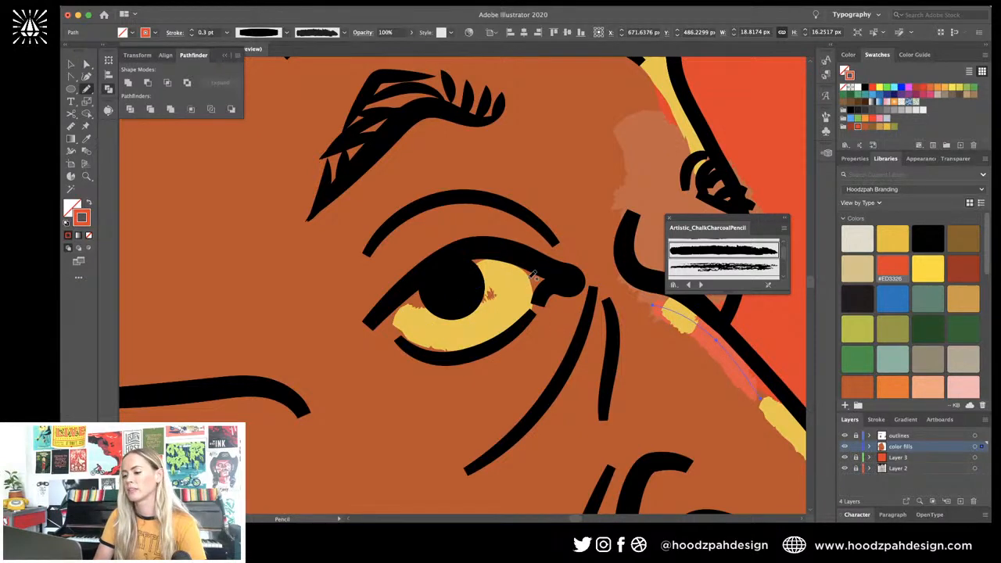
pyautogui.moveTo(470, 262); pyautogui.dragTo(539, 279)
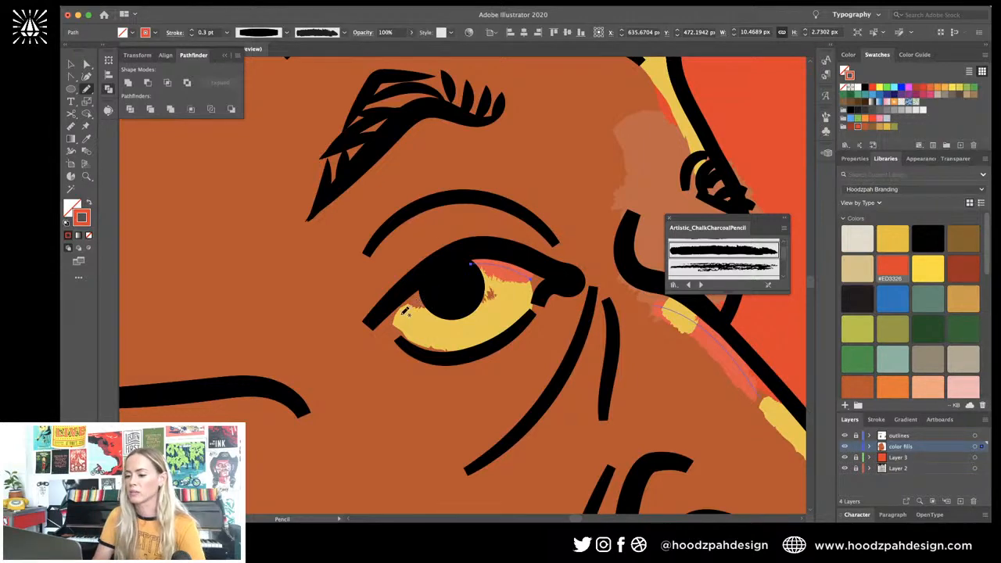
pyautogui.press('a')
pyautogui.hotkey('ctrl', '-')
pyautogui.hotkey('ctrl', '-')
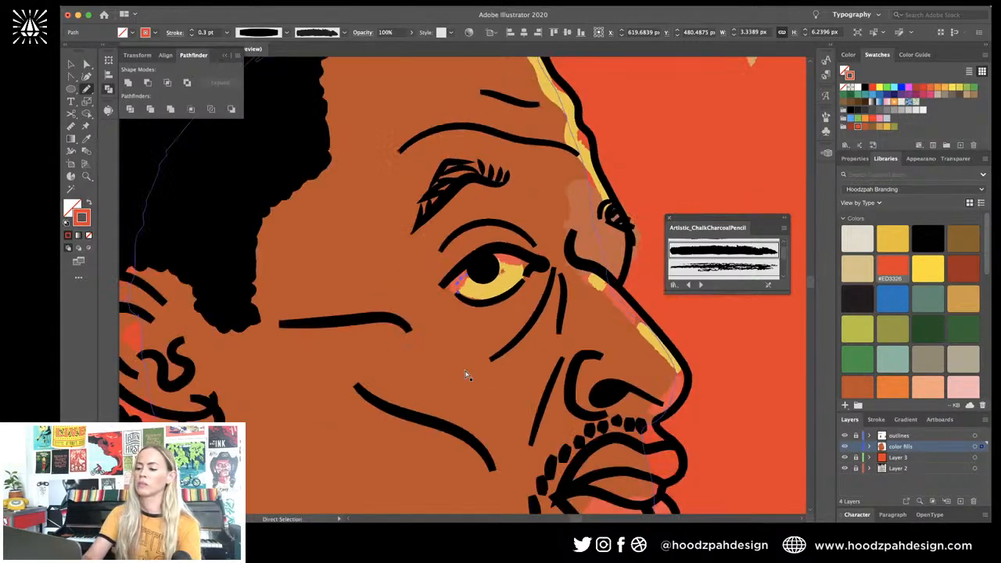
pyautogui.hotkey('ctrl', '-')
pyautogui.hotkey('ctrl', '-')
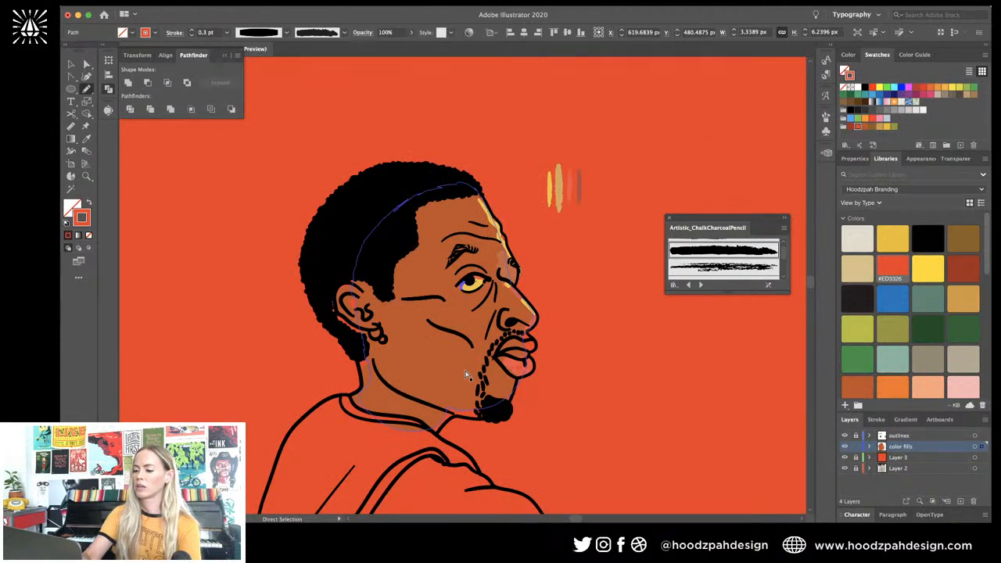
# Step: Pick up the golden yellow 0.3 pt nose highlight's style and draw a short highlight on the upper eyelid below its crease
pyautogui.press('n')
pyautogui.hotkey('ctrl', '+')
pyautogui.hotkey('ctrl', '+')
pyautogui.hotkey('ctrl', '+')
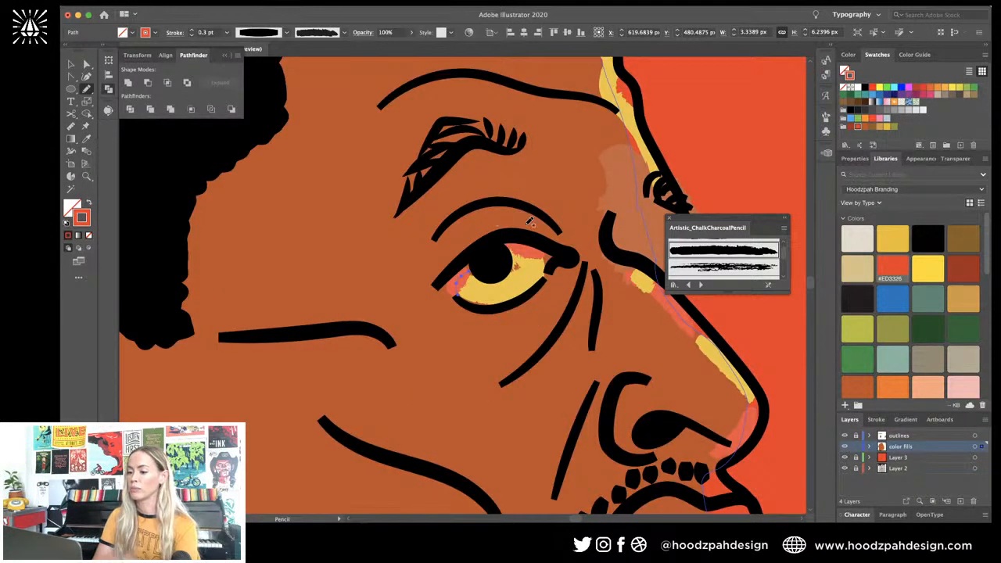
pyautogui.press('v')
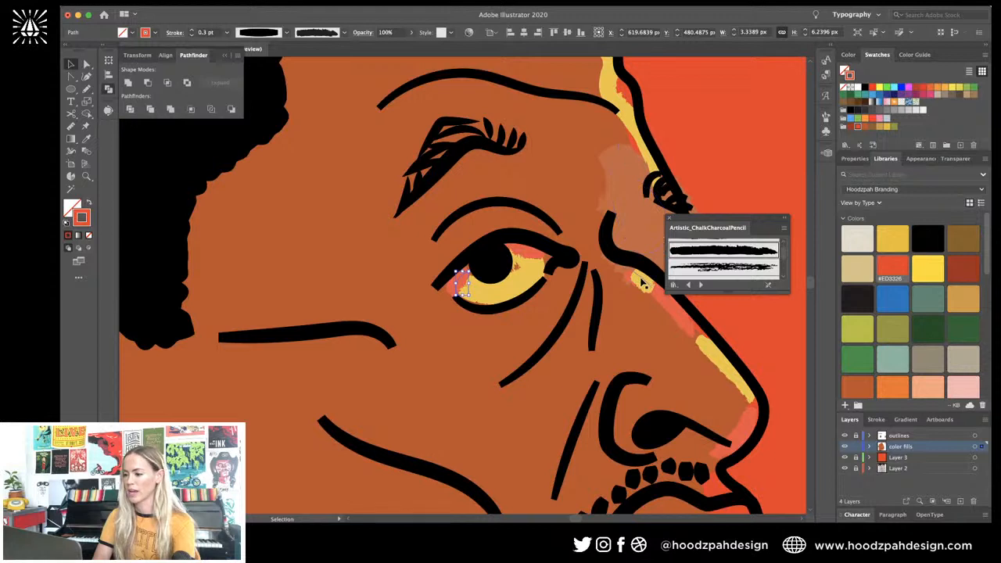
pyautogui.click(643, 284)
pyautogui.press('n')
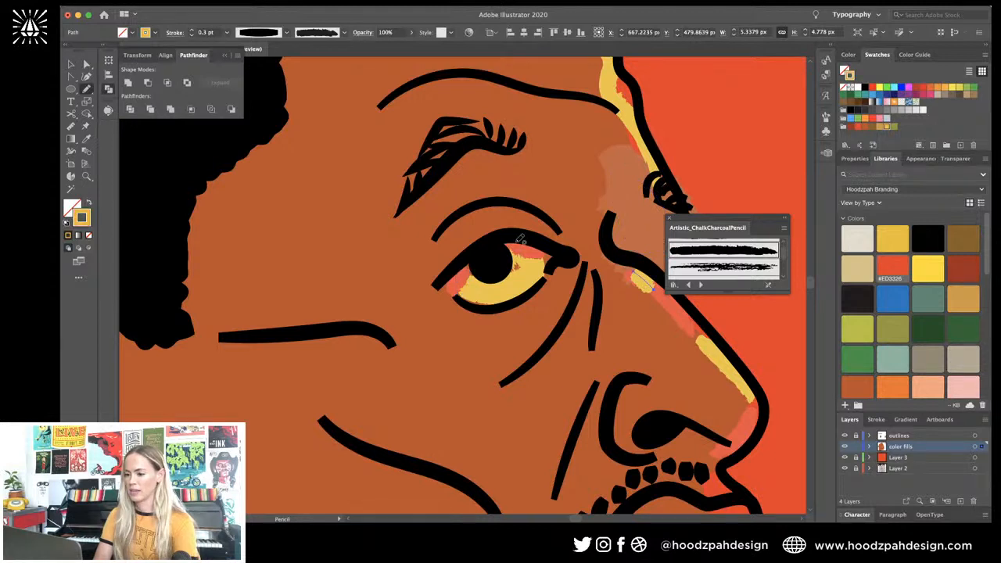
pyautogui.moveTo(482, 224); pyautogui.dragTo(531, 227)
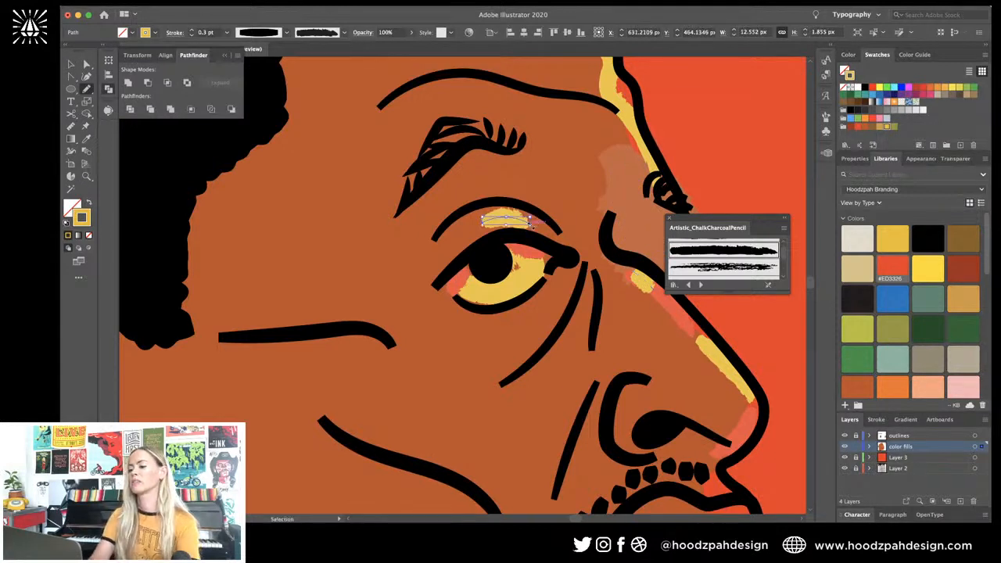
pyautogui.press('super+minus')
pyautogui.press('super+minus')
pyautogui.press('super+minus')
pyautogui.press('super+minus')
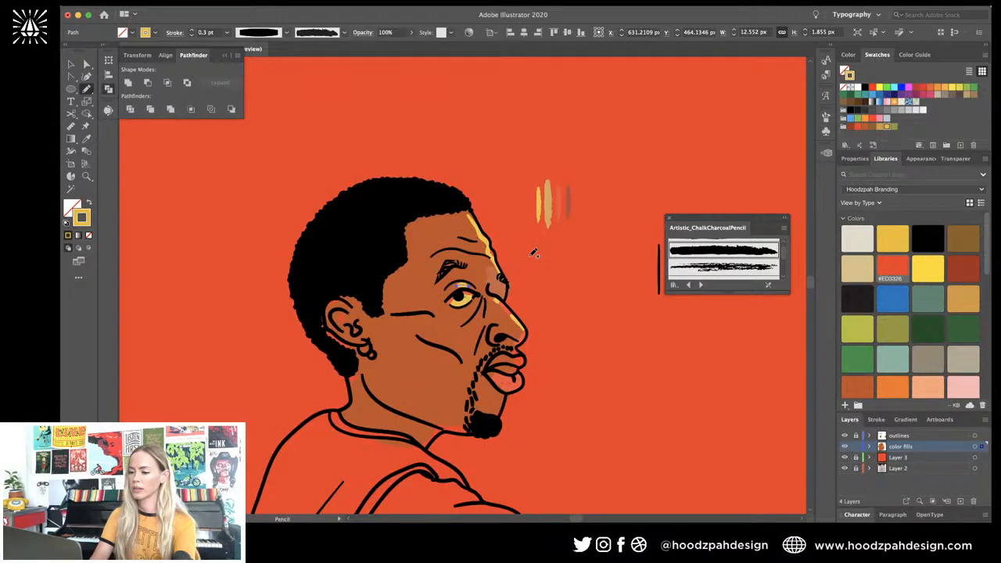
pyautogui.press('v')
pyautogui.click(534, 265)
pyautogui.press('super+minus')
pyautogui.press('super+minus')
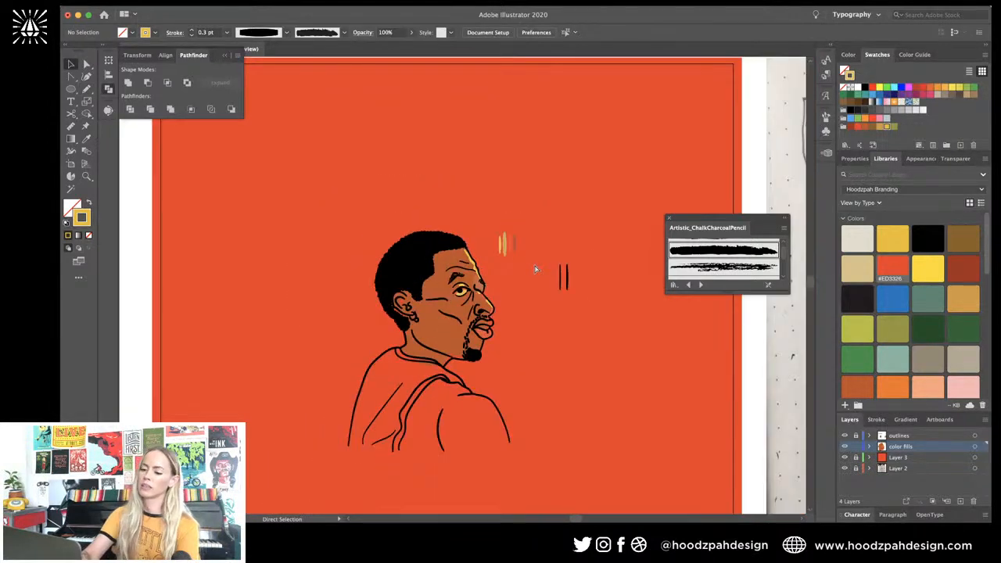
# Step: Lock the color fills layer and make the unlocked outlines layer the active one
pyautogui.press('super+plus')
pyautogui.press('super+plus')
pyautogui.press('super+plus')
pyautogui.press('super+plus')
pyautogui.press('super+plus')
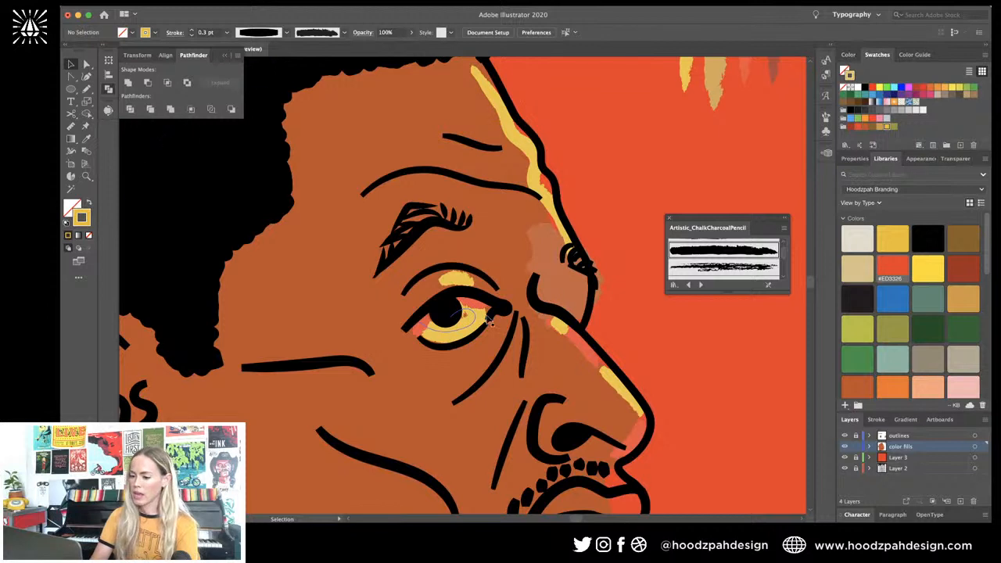
pyautogui.click(565, 319)
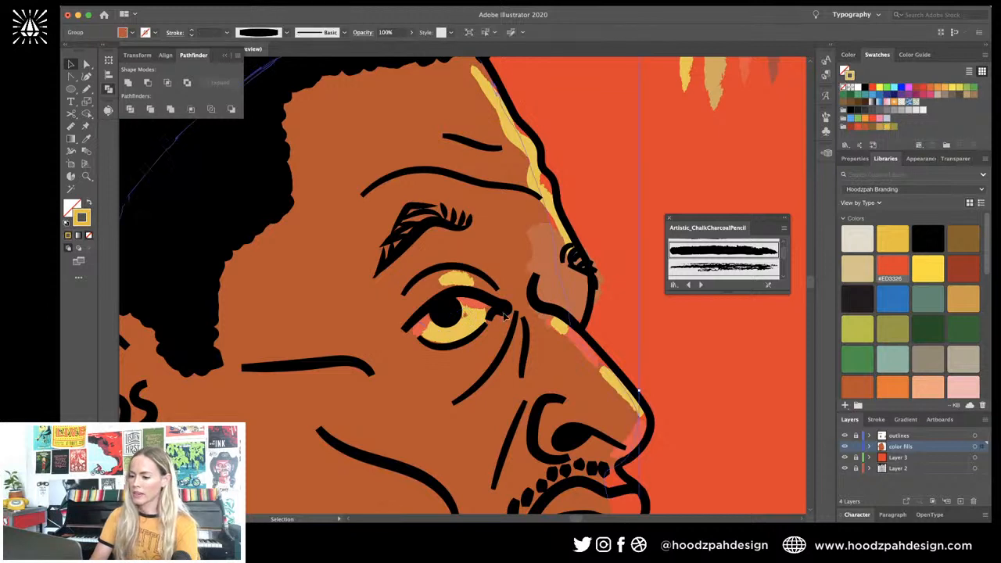
pyautogui.click(856, 446)
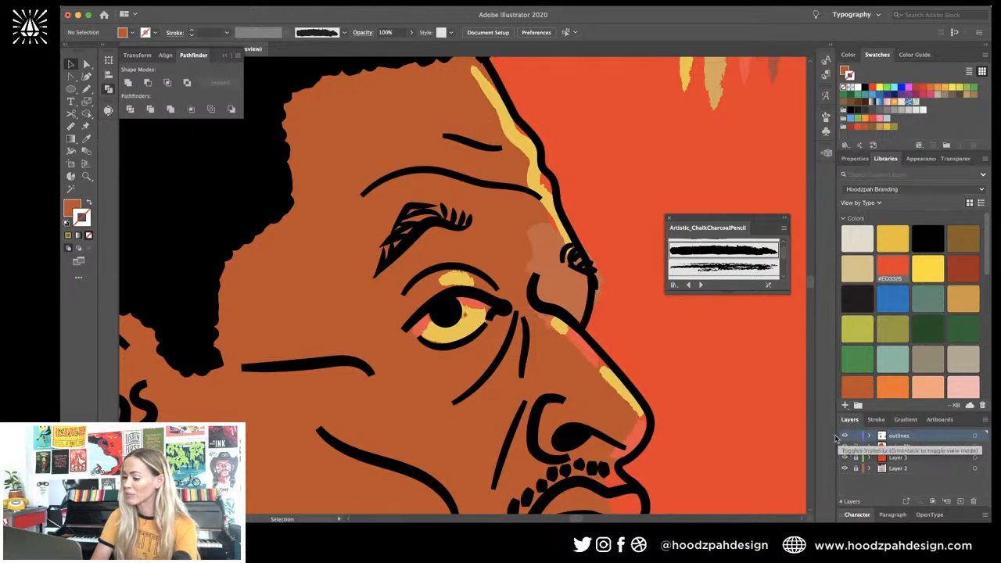
# Step: Apply a tapered Artistic_ChalkCharcoalPencil brush to the black forehead, upper eyelid, under-eye, cheek and nostril lines
pyautogui.click(504, 194)
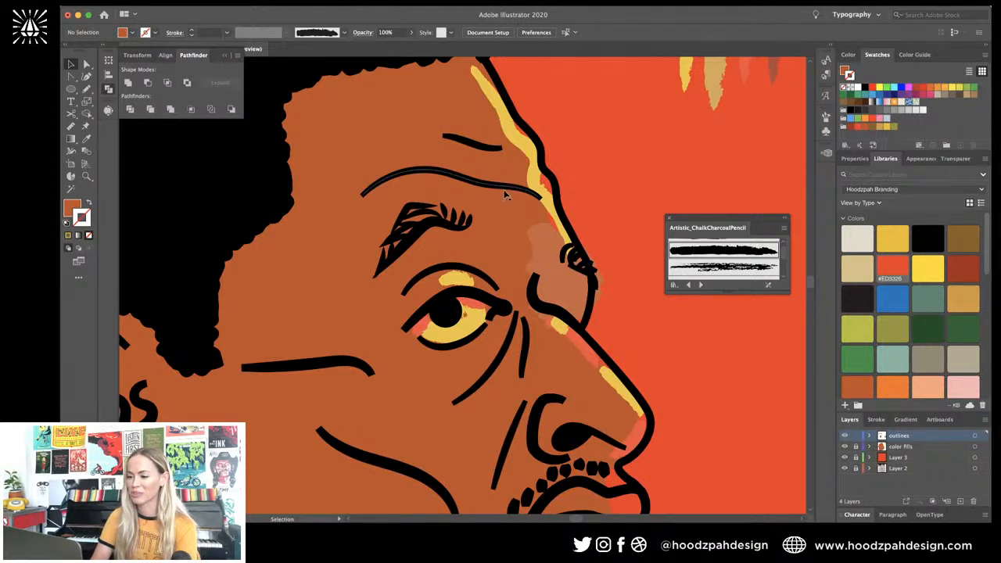
pyautogui.keyDown('shift'); pyautogui.click(429, 280); pyautogui.keyUp('shift')
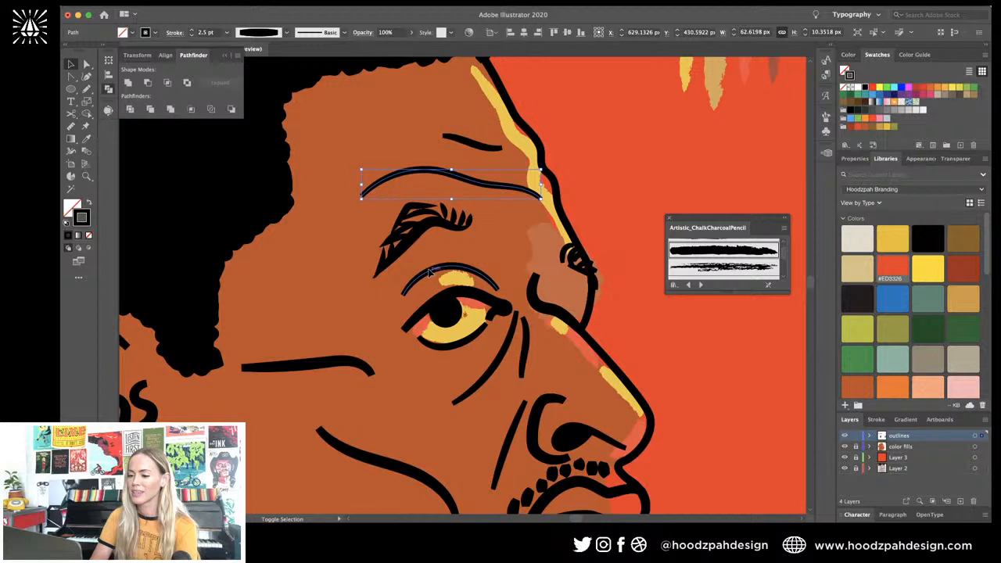
pyautogui.keyDown('shift'); pyautogui.click(341, 362); pyautogui.keyUp('shift')
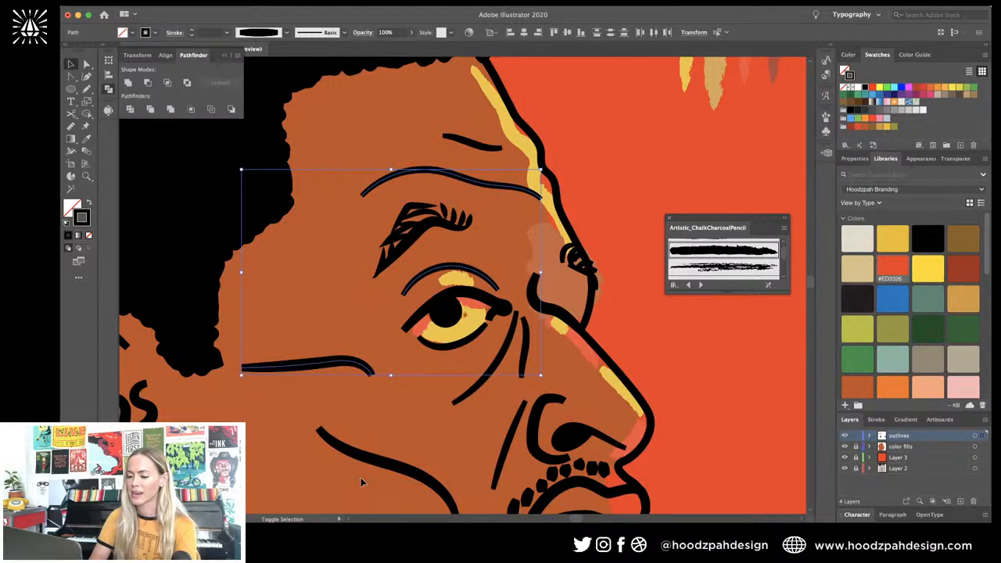
pyautogui.keyDown('shift'); pyautogui.click(374, 457); pyautogui.keyUp('shift')
pyautogui.keyDown('shift'); pyautogui.click(477, 387); pyautogui.keyUp('shift')
pyautogui.keyDown('shift'); pyautogui.click(523, 358); pyautogui.keyUp('shift')
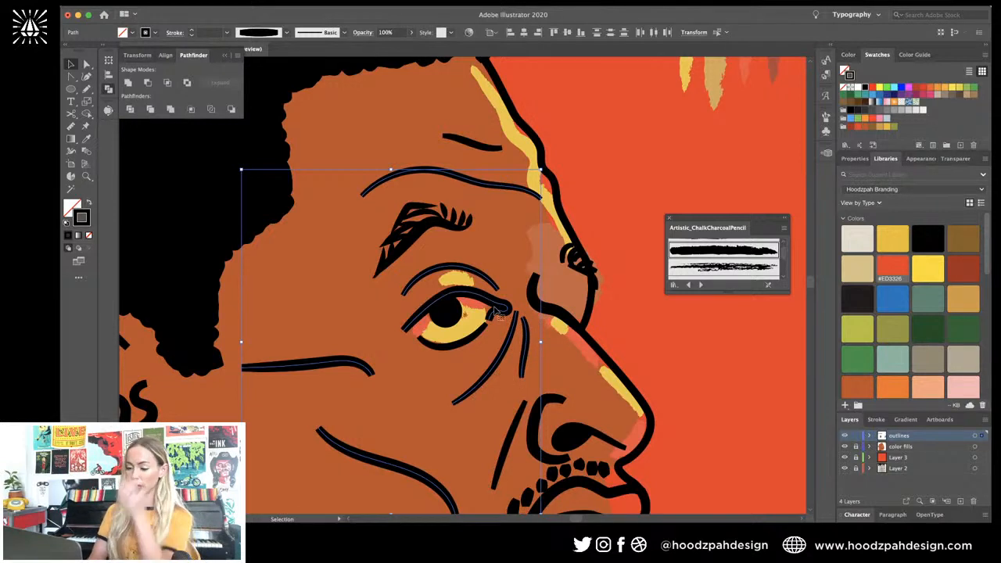
pyautogui.keyDown('shift'); pyautogui.click(485, 146); pyautogui.keyUp('shift')
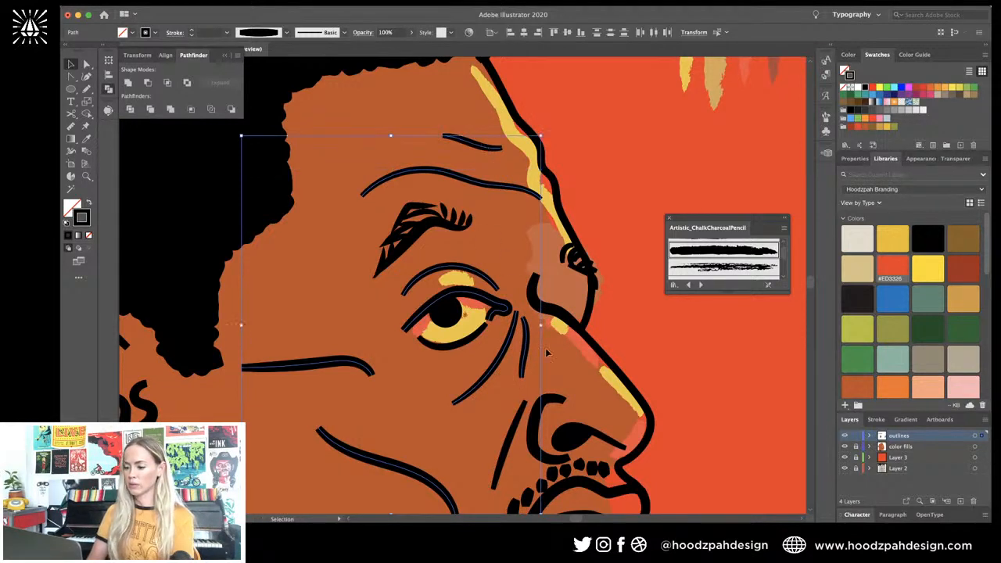
pyautogui.keyDown('shift'); pyautogui.click(554, 398); pyautogui.keyUp('shift')
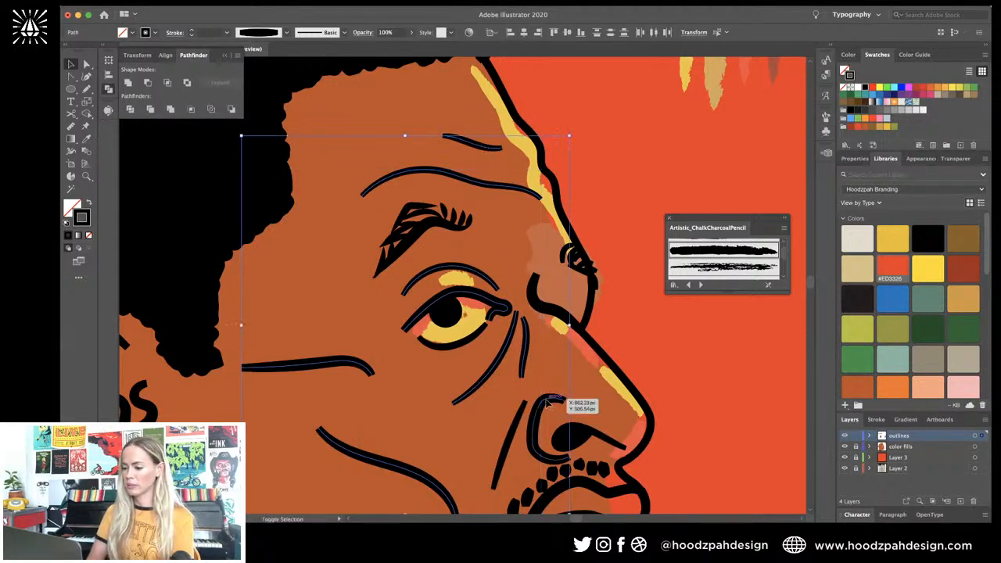
pyautogui.keyDown('shift'); pyautogui.click(569, 442); pyautogui.keyUp('shift')
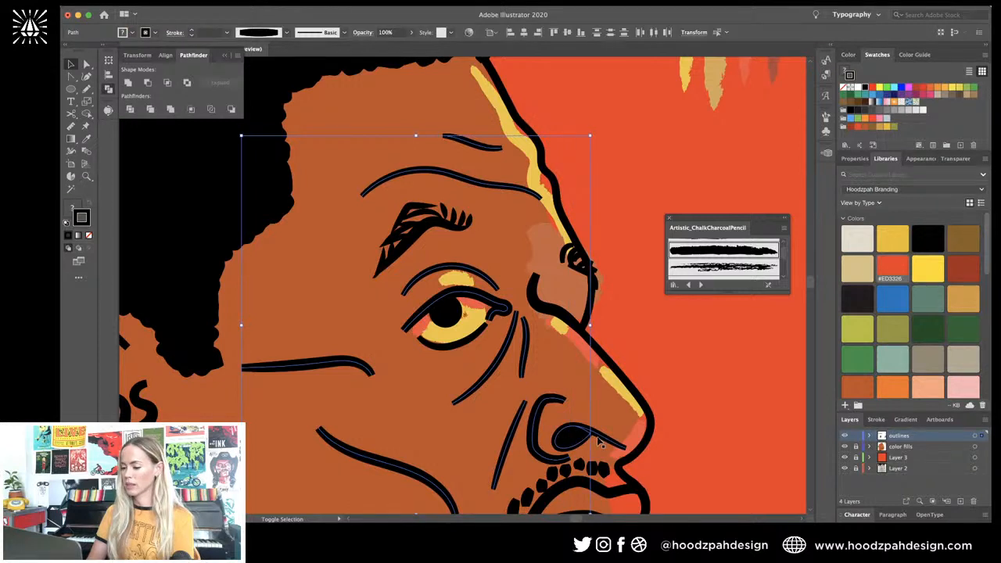
pyautogui.press('super+minus')
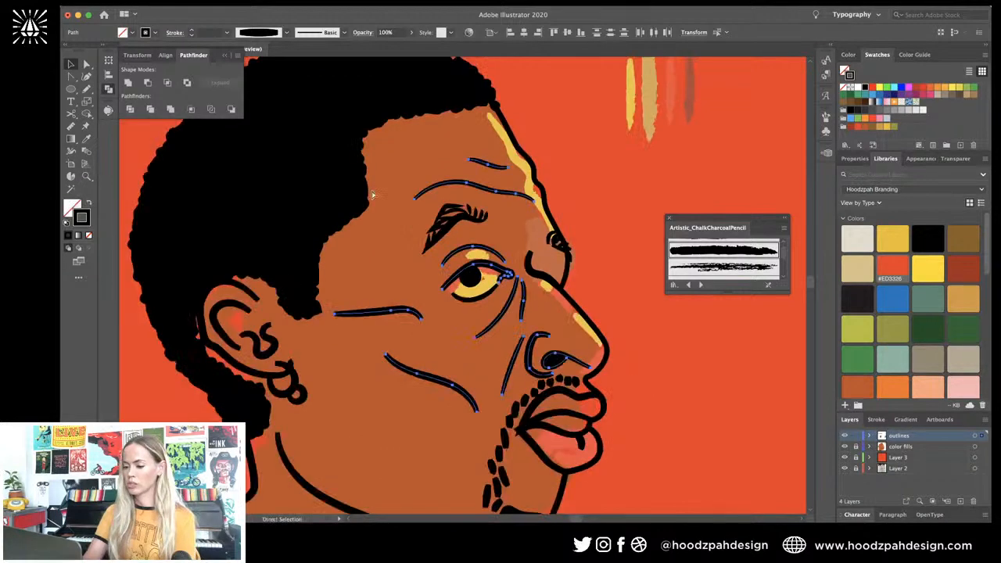
pyautogui.press('v')
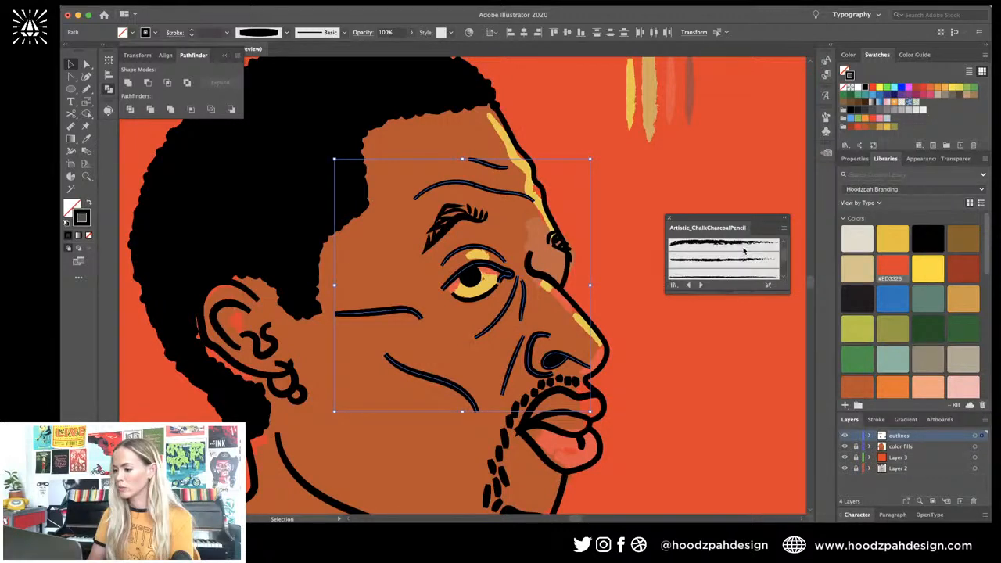
pyautogui.scroll(-3, 743, 250)
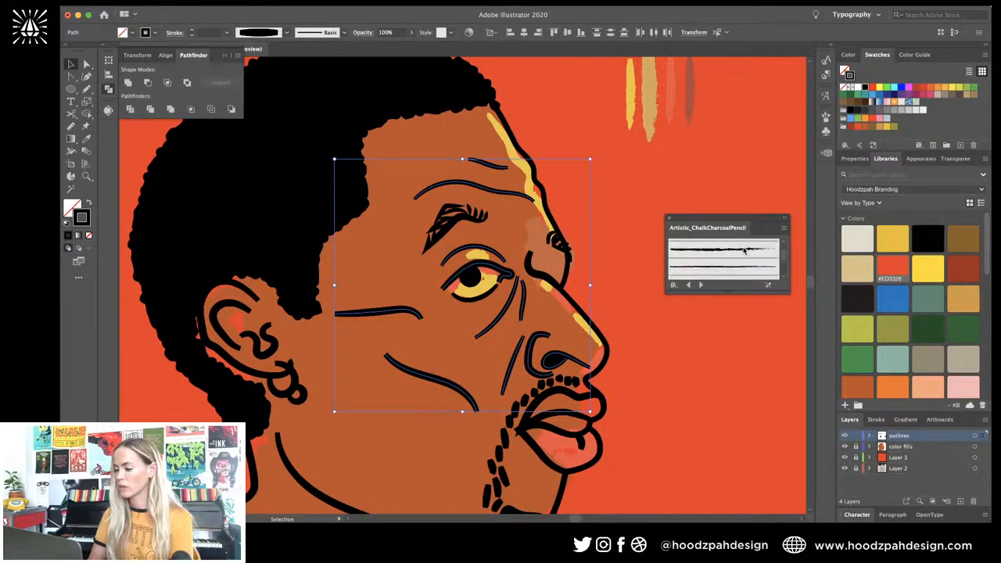
pyautogui.click(744, 249)
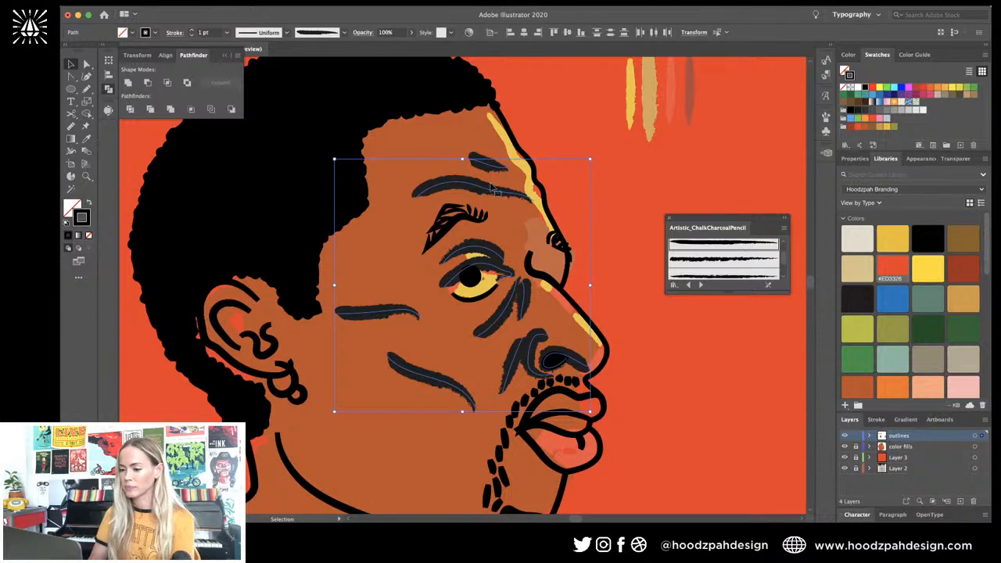
# Step: Reduce the stroke weight of the selected facial lines, trying 0.4 pt before setting it to 0.5 pt
pyautogui.click(199, 32)
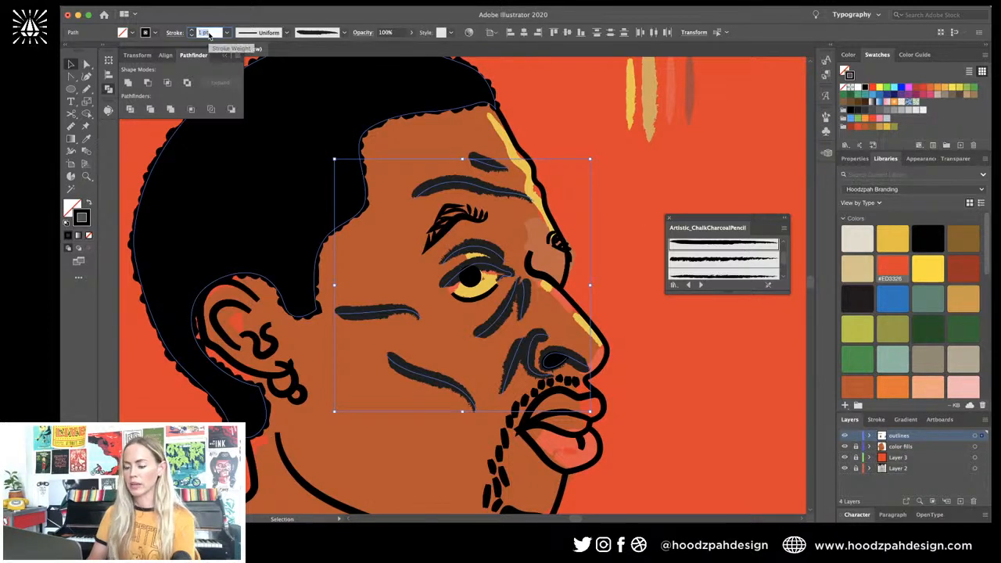
pyautogui.press('BackSpace')
pyautogui.write('0.4')
pyautogui.press('Return')
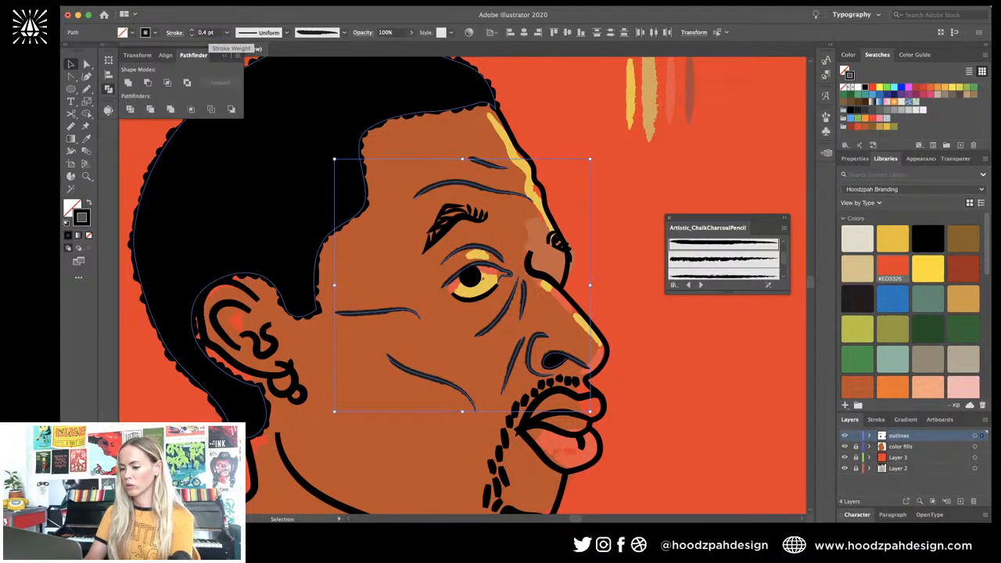
pyautogui.click(199, 32)
pyautogui.write('0.5')
pyautogui.press('Return')
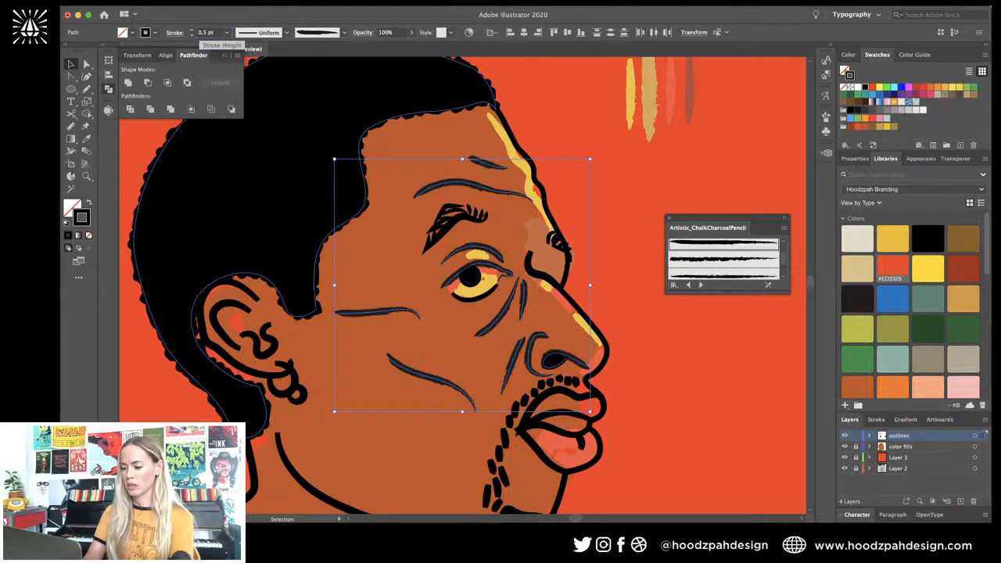
pyautogui.click(620, 220)
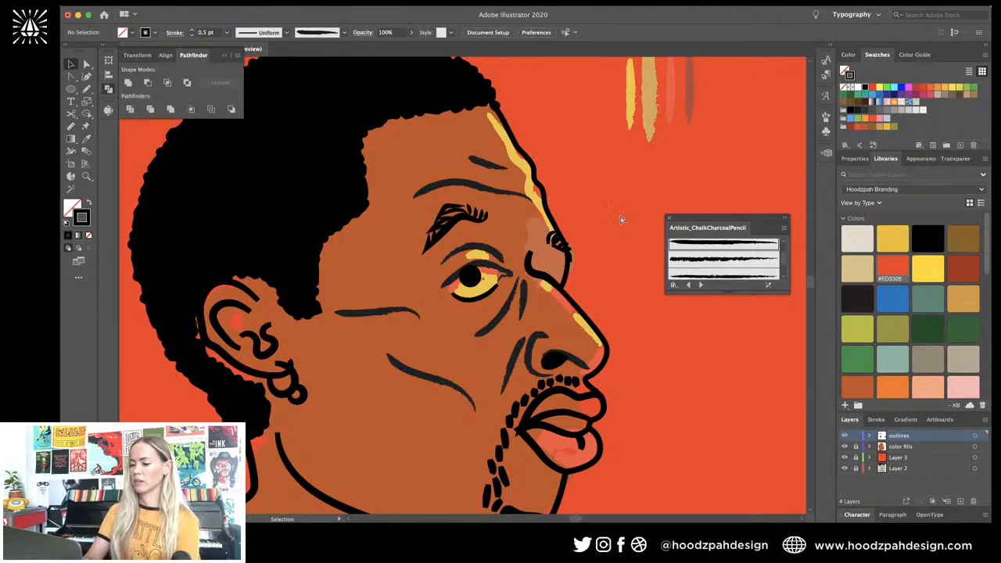
pyautogui.press('super+minus')
pyautogui.press('super+minus')
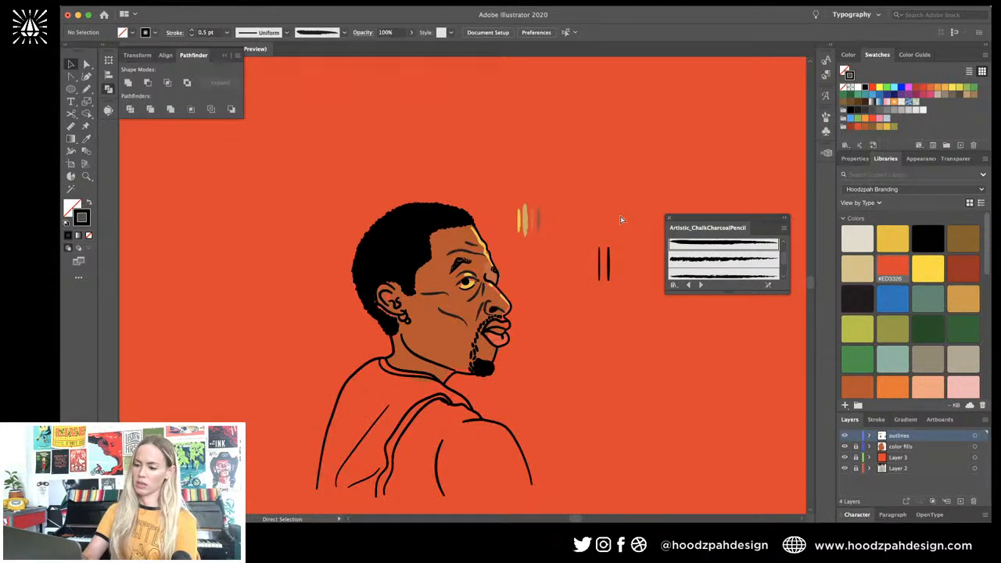
# Step: Give the lower eyelid line the same tapered charcoal brush and set its stroke weight to 0.5 pt
pyautogui.press('super+plus')
pyautogui.press('super+plus')
pyautogui.click(514, 293)
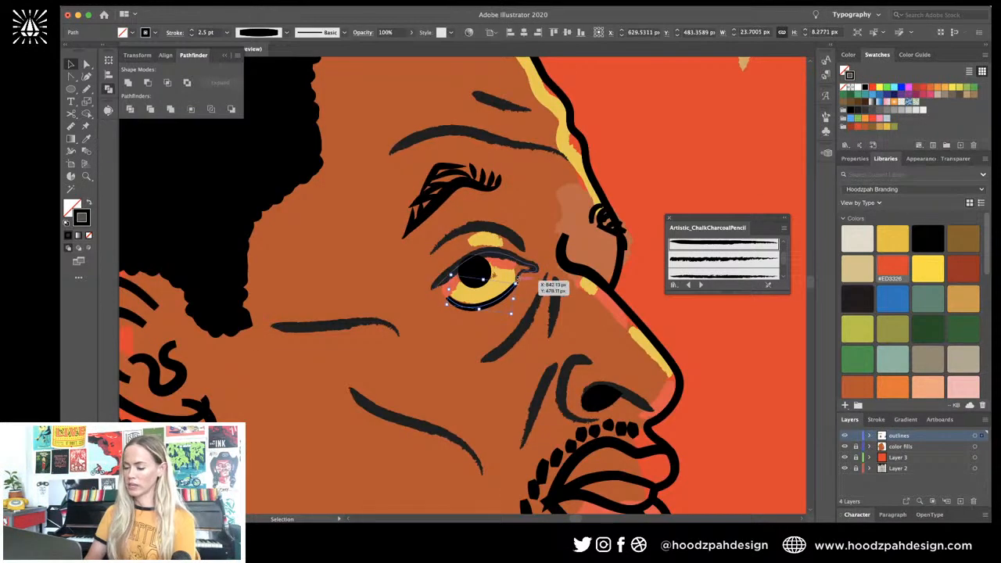
pyautogui.click(683, 244)
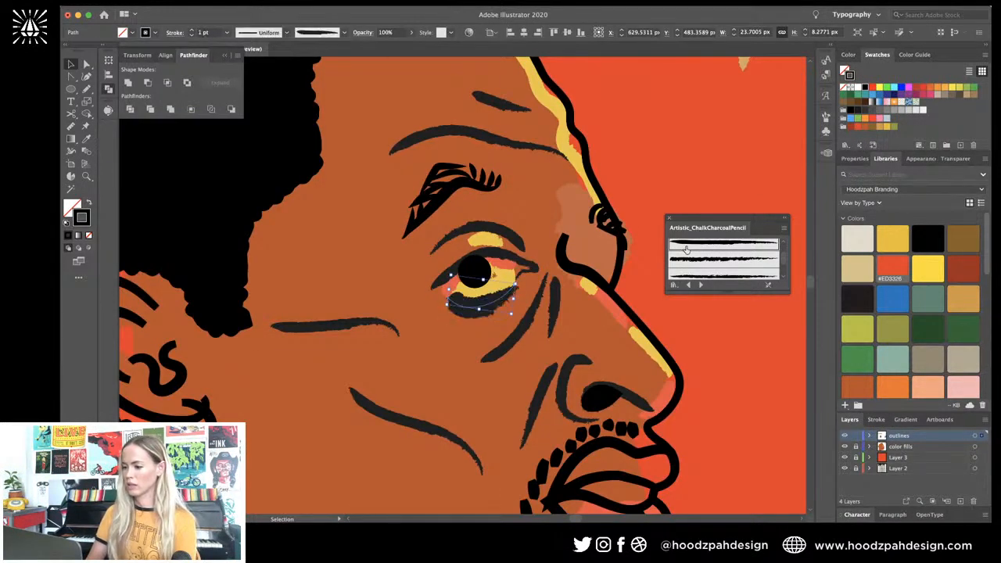
pyautogui.doubleClick(210, 33)
pyautogui.write('.5')
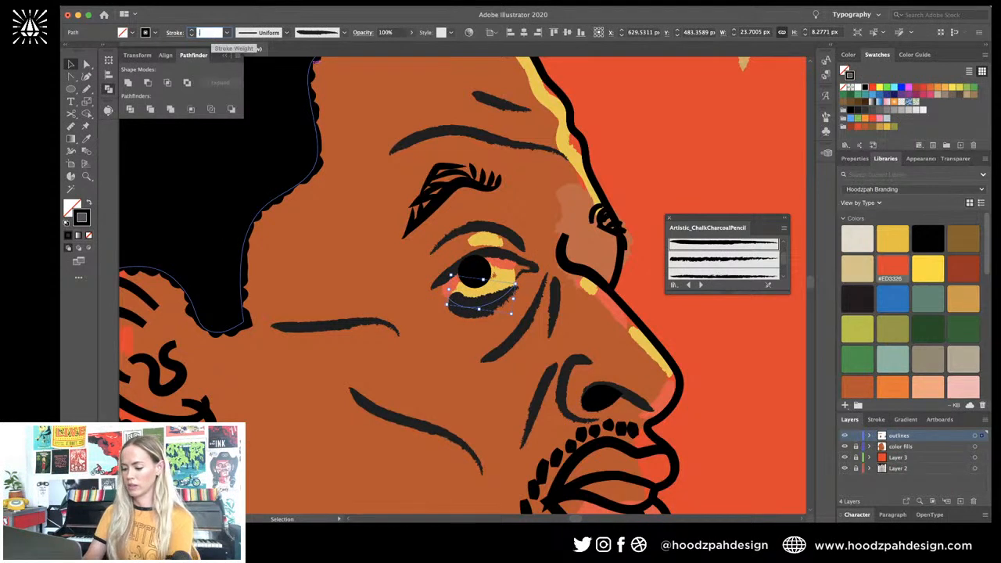
pyautogui.press('Return')
# Step: Recolor the forehead wrinkles, under-eye creases, lower eyelid line and cheekbone line with the dark red swatch
pyautogui.click(537, 326)
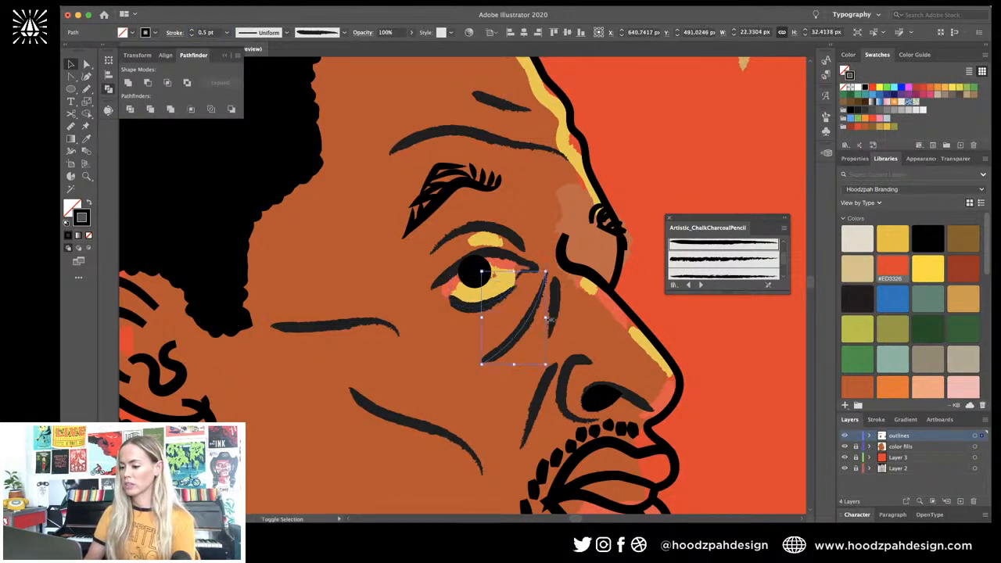
pyautogui.keyDown('shift'); pyautogui.click(555, 316); pyautogui.keyUp('shift')
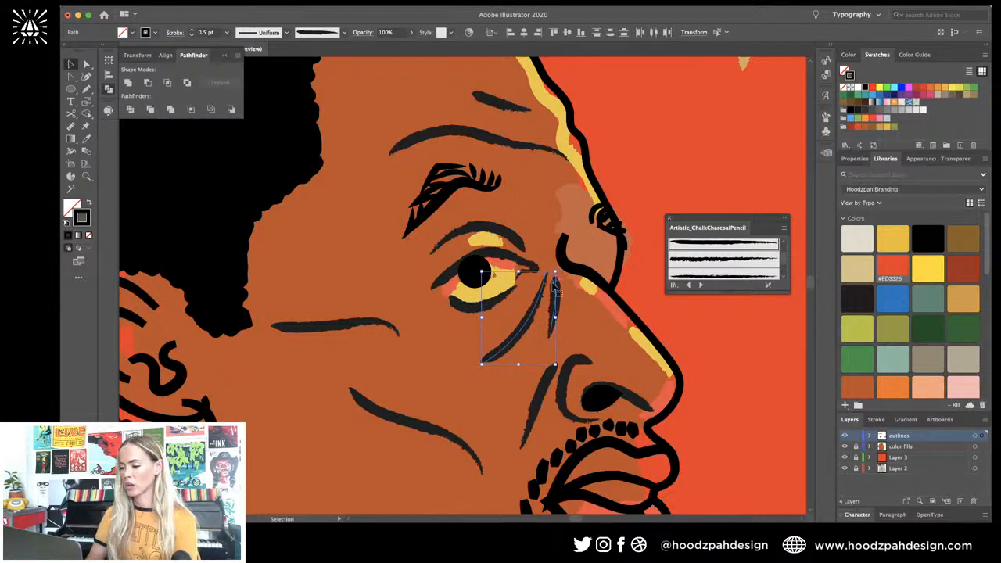
pyautogui.keyDown('shift'); pyautogui.click(469, 132); pyautogui.keyUp('shift')
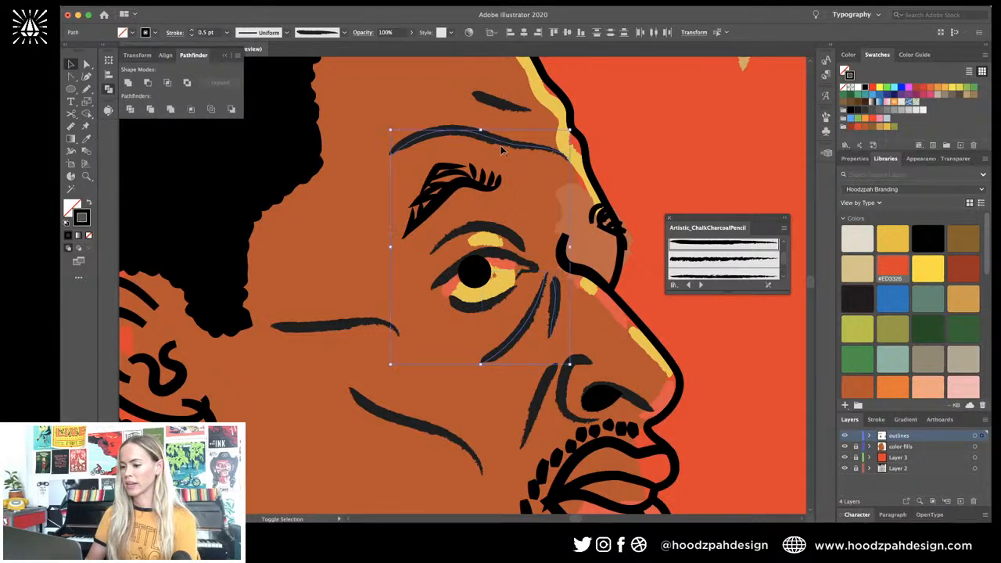
pyautogui.keyDown('shift'); pyautogui.click(516, 107); pyautogui.keyUp('shift')
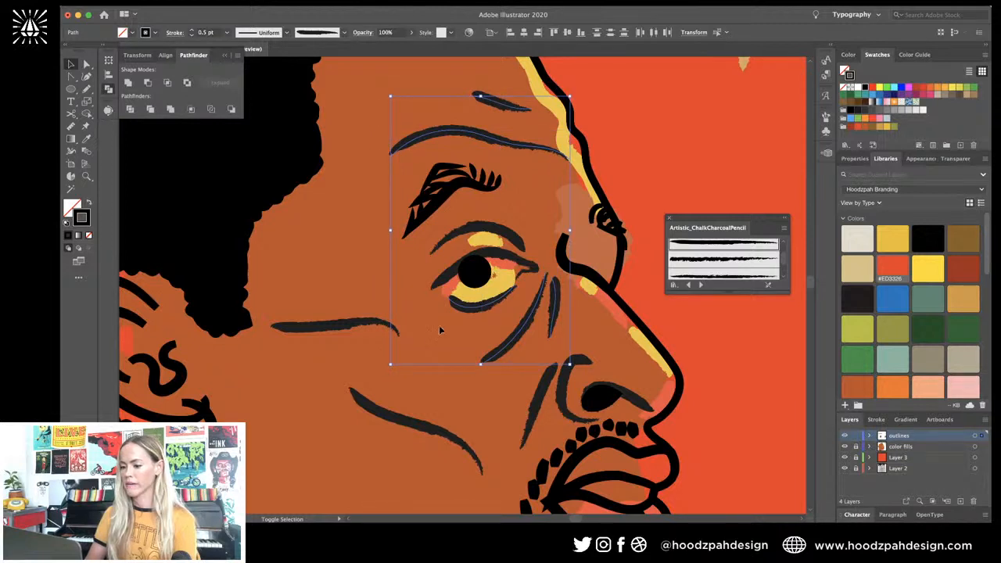
pyautogui.keyDown('shift'); pyautogui.click(371, 325); pyautogui.keyUp('shift')
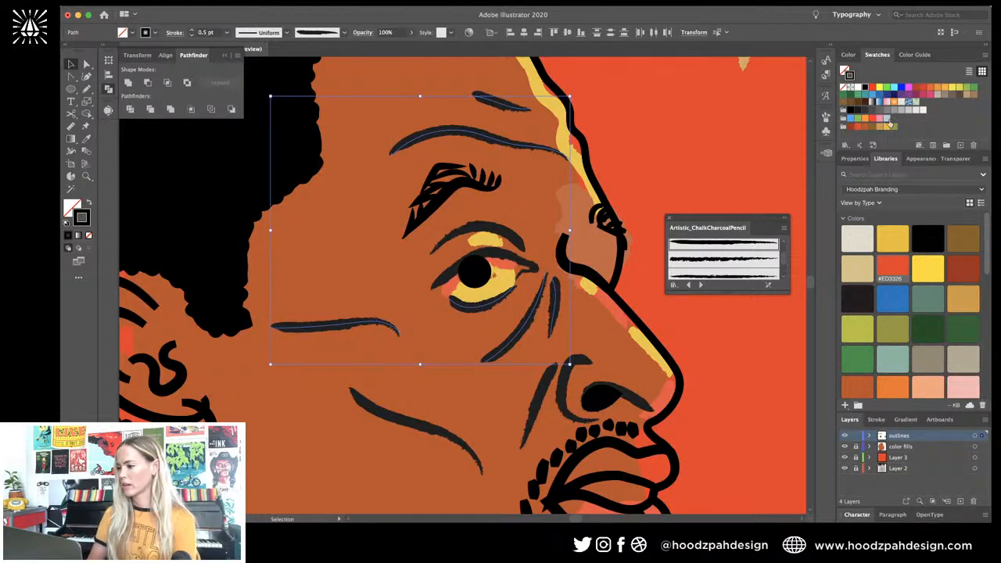
pyautogui.click(850, 126)
pyautogui.click(710, 142)
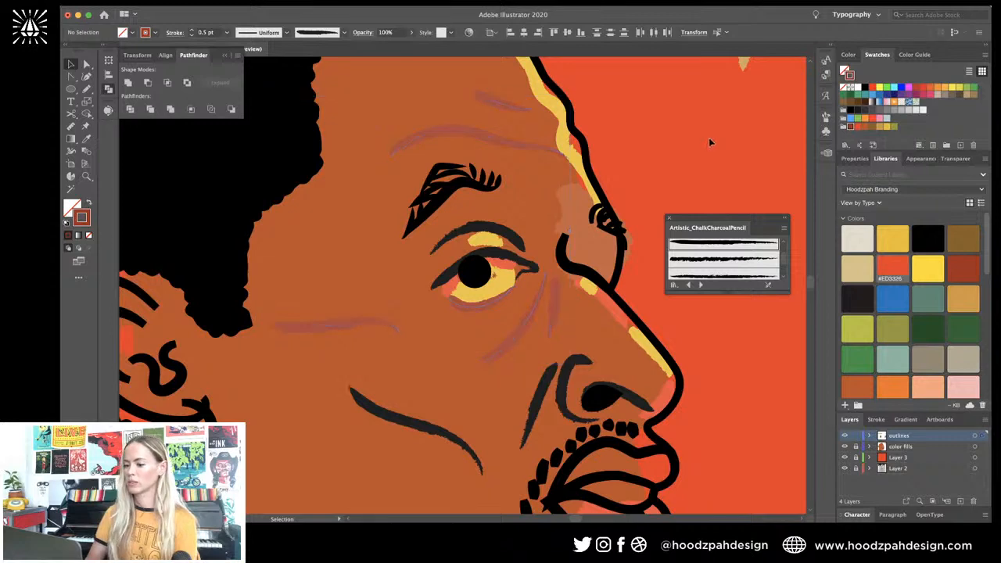
pyautogui.press('super+minus')
pyautogui.press('super+minus')
pyautogui.press('super+minus')
pyautogui.press('super+minus')
# Step: Redraw the middle part of the dark red lower eyelid stroke along the bottom of the eye with the Pencil tool
pyautogui.press('super+equal')
pyautogui.press('super+equal')
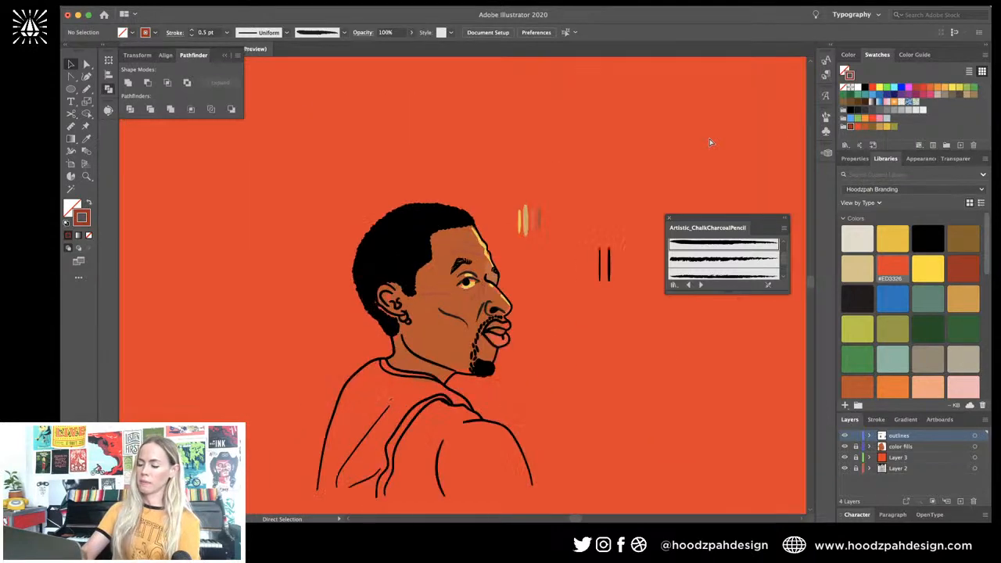
pyautogui.press('super+equal')
pyautogui.press('super+equal')
pyautogui.press('super+equal')
pyautogui.press('super+equal')
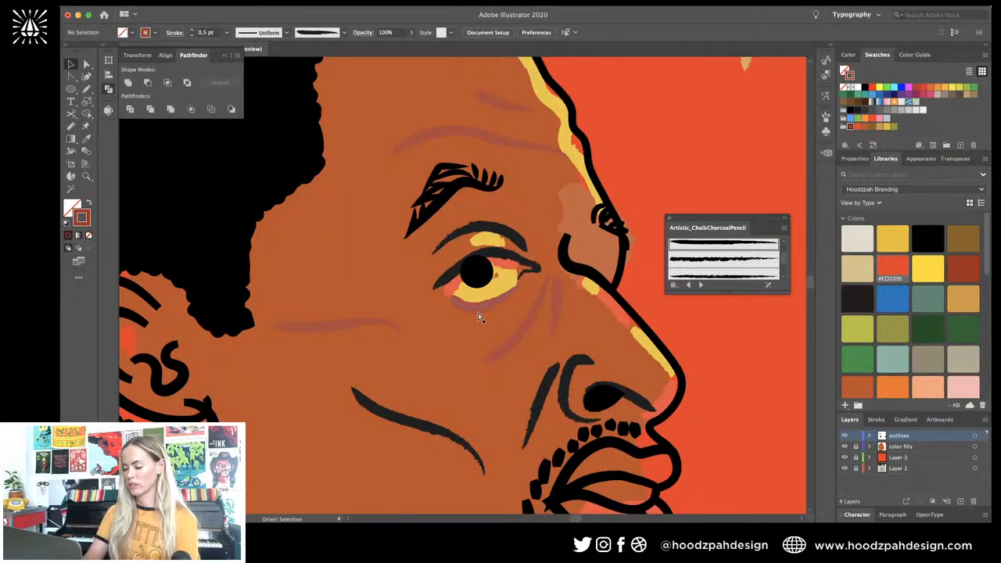
pyautogui.click(500, 327)
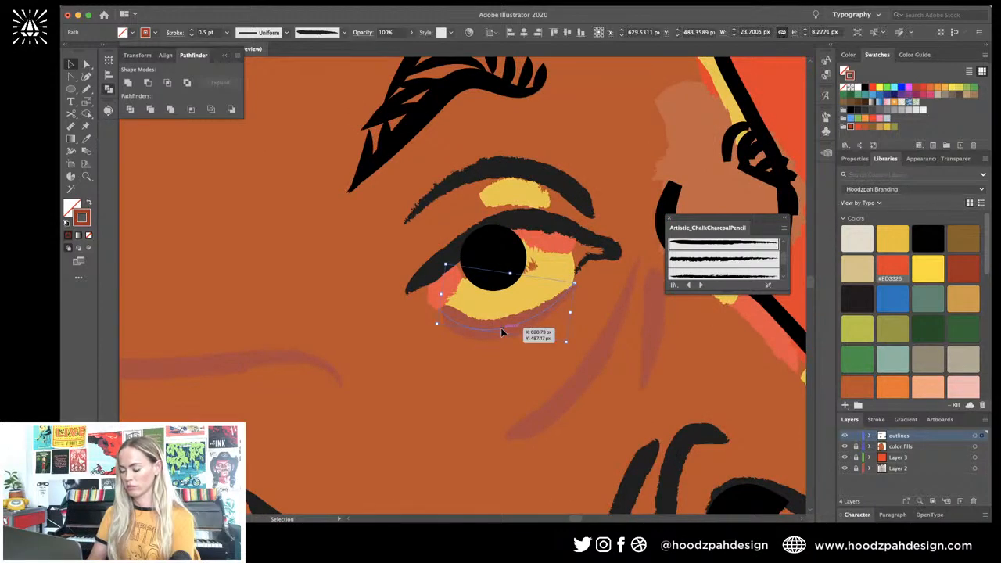
pyautogui.press('n')
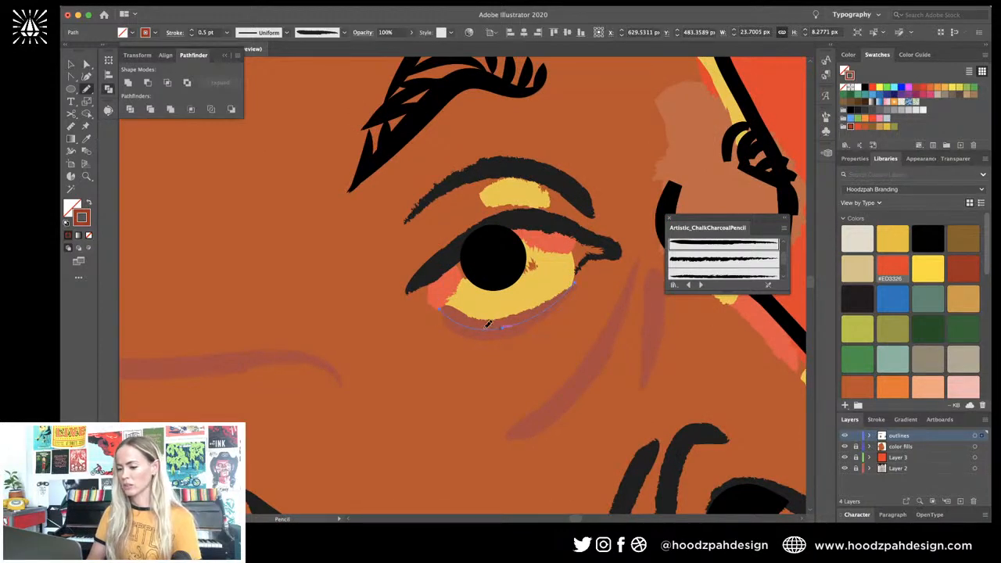
pyautogui.moveTo(488, 324); pyautogui.dragTo(530, 315)
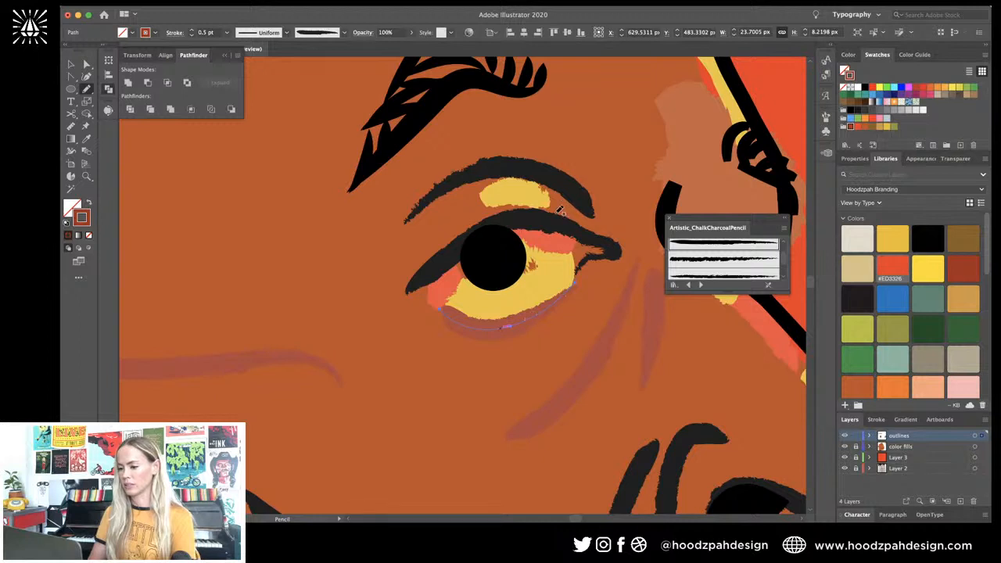
pyautogui.press('v')
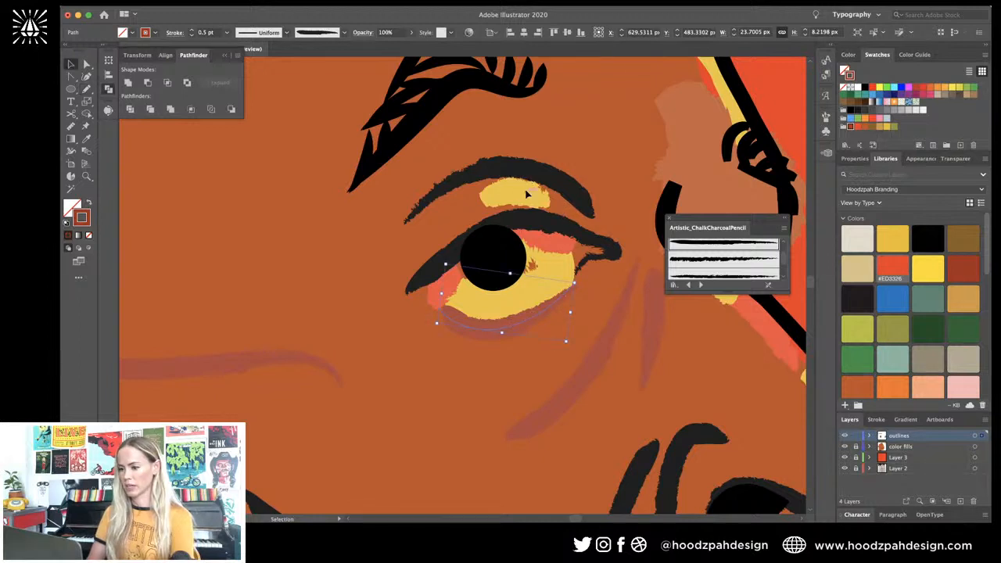
pyautogui.click(527, 194)
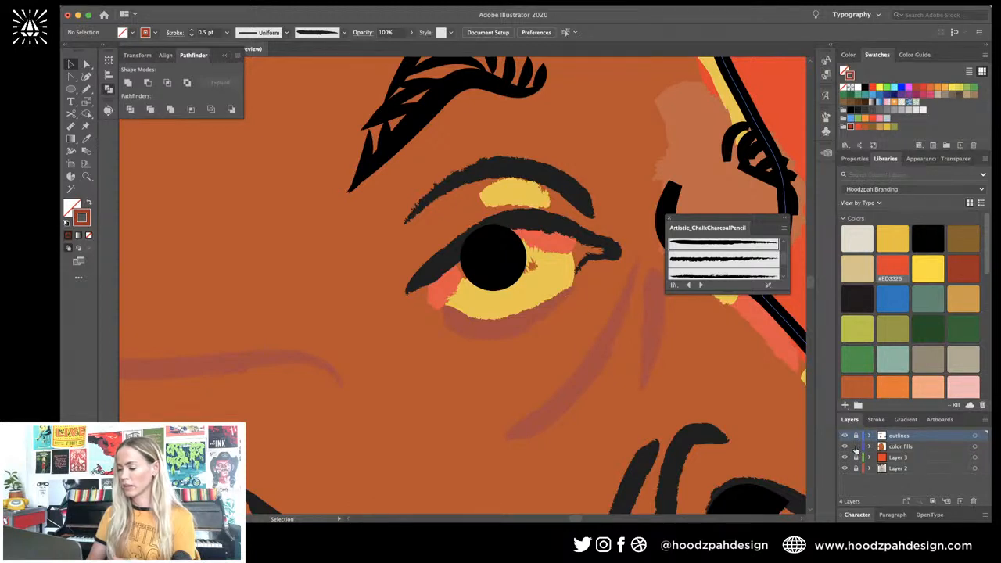
# Step: On the color fills layer, draw a short yellow charcoal highlight below the eye with the Pencil tool, matching the upper eyelid highlight's stroke
pyautogui.click(915, 447)
pyautogui.click(529, 203)
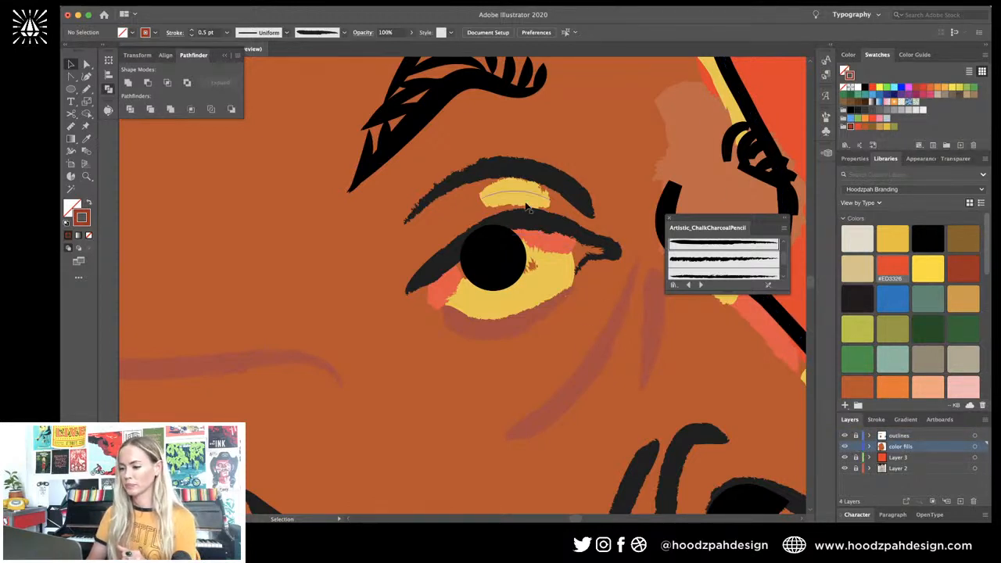
pyautogui.press('n')
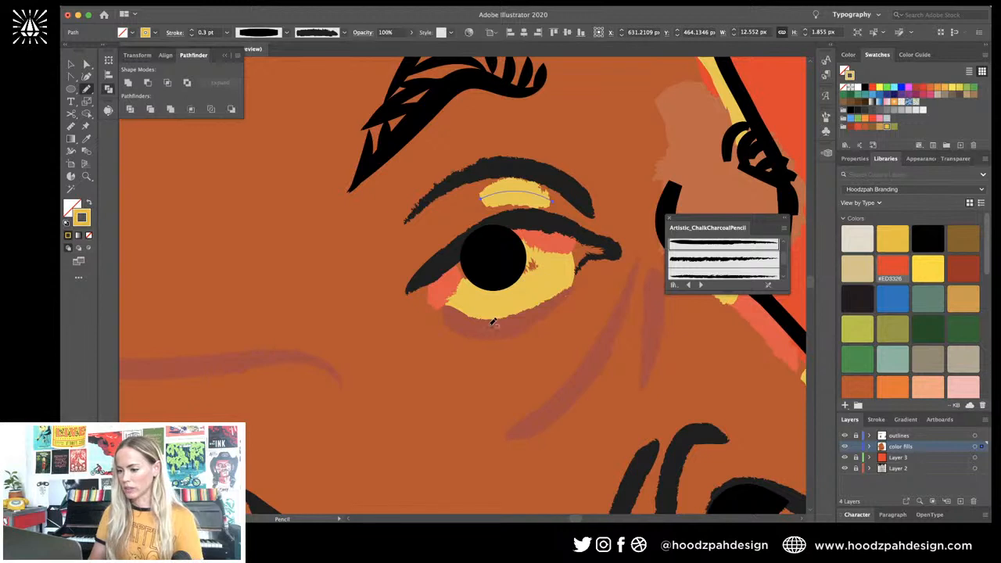
pyautogui.moveTo(485, 327); pyautogui.dragTo(512, 322)
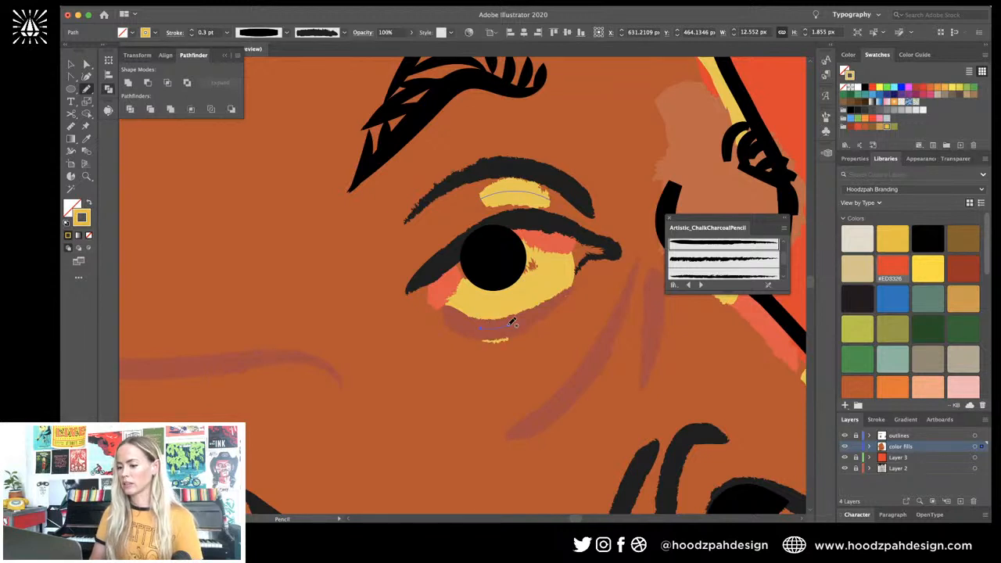
pyautogui.press('v')
pyautogui.click(515, 358)
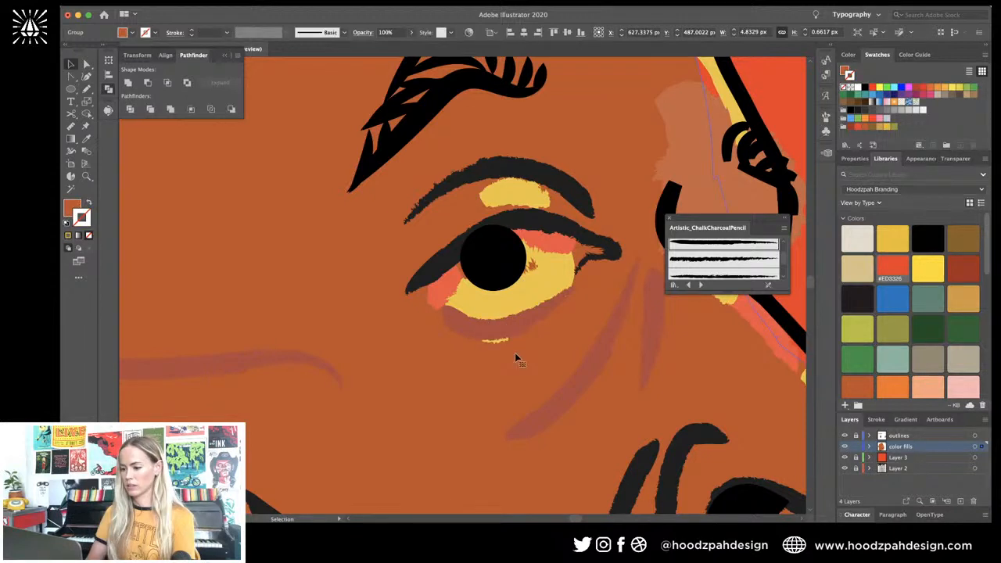
pyautogui.press('super+z')
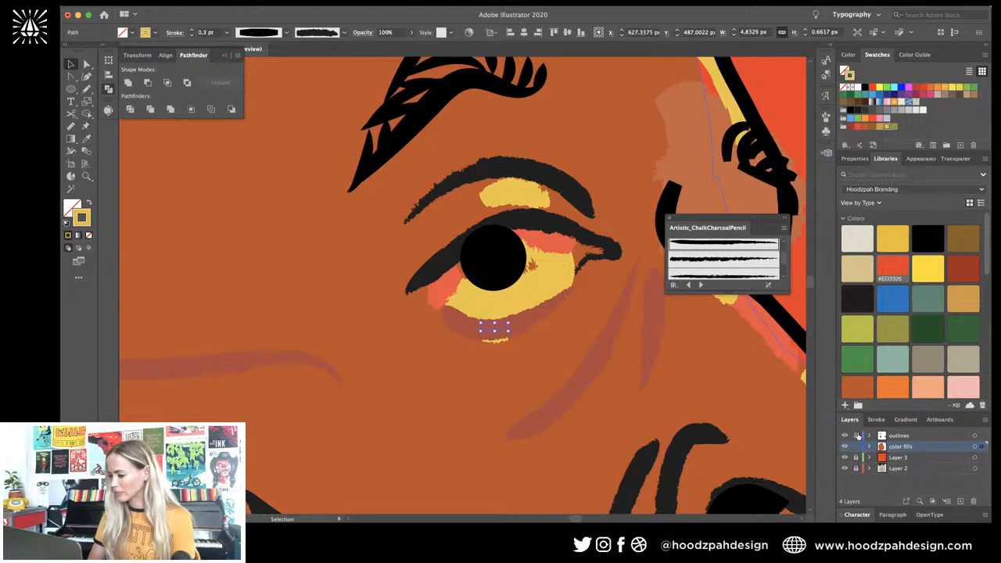
# Step: Move the dark red lower eyelid, under-eye, cheekbone and forehead lines from the outlines layer to the color fills layer
pyautogui.click(552, 315)
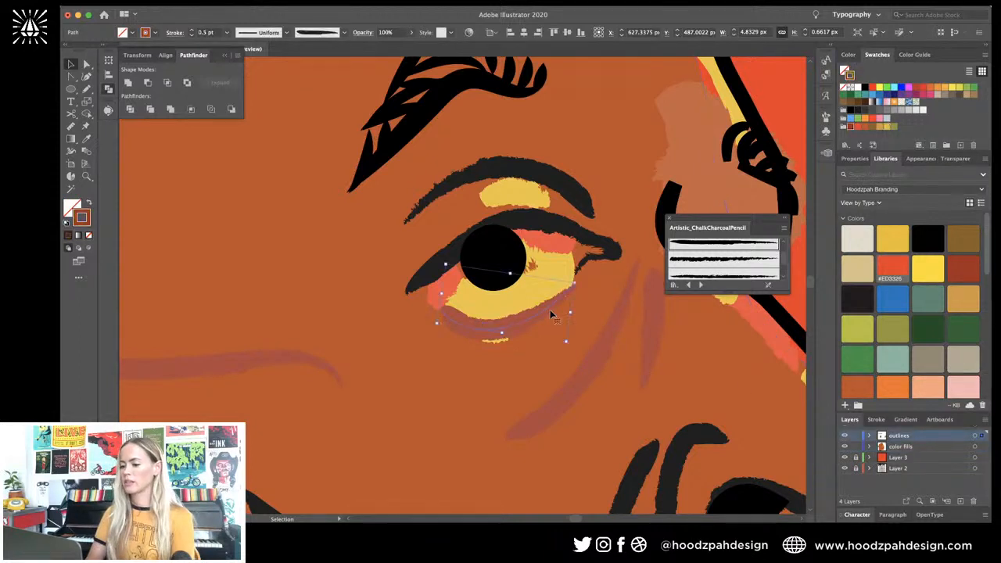
pyautogui.keyDown('shift'); pyautogui.click(581, 378); pyautogui.keyUp('shift')
pyautogui.keyDown('shift'); pyautogui.click(651, 328); pyautogui.keyUp('shift')
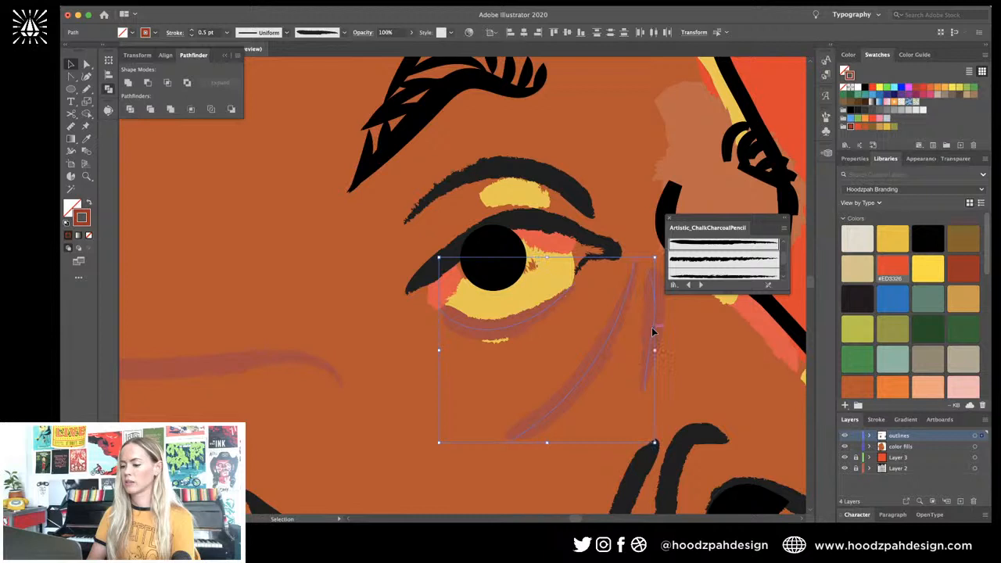
pyautogui.keyDown('shift'); pyautogui.click(302, 364); pyautogui.keyUp('shift')
pyautogui.press('super+minus')
pyautogui.press('super+minus')
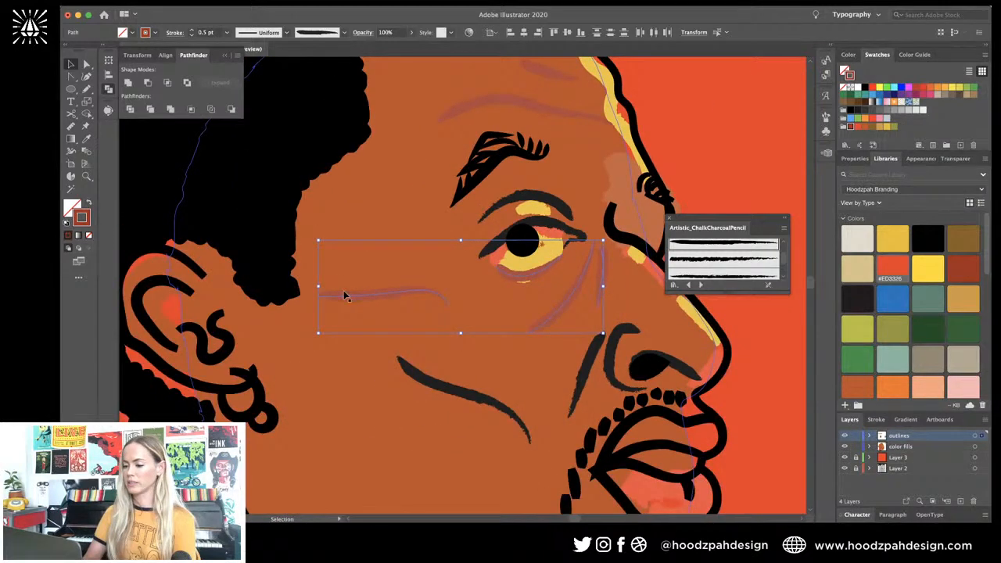
pyautogui.keyDown('shift'); pyautogui.click(545, 75); pyautogui.keyUp('shift')
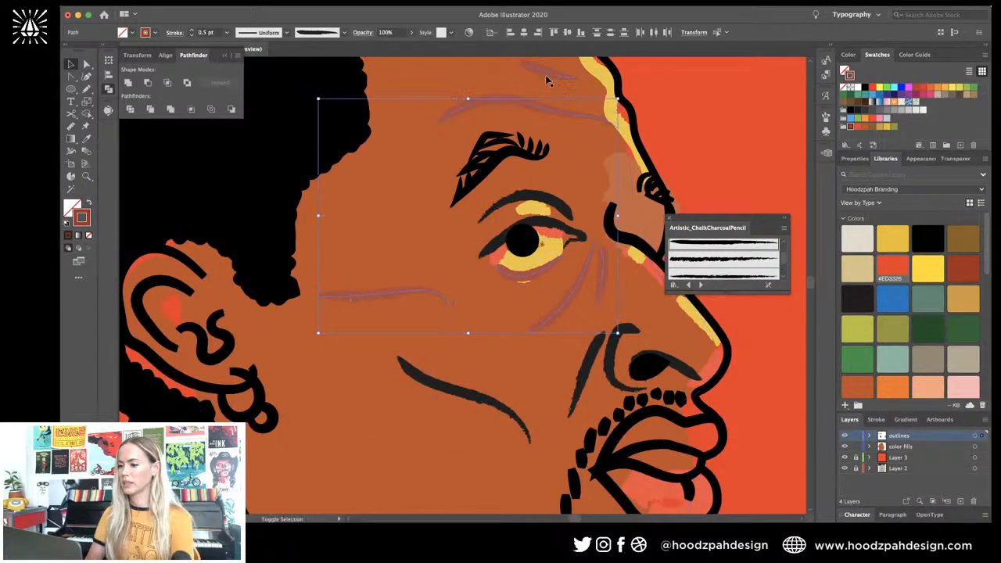
pyautogui.keyDown('shift'); pyautogui.click(545, 75); pyautogui.keyUp('shift')
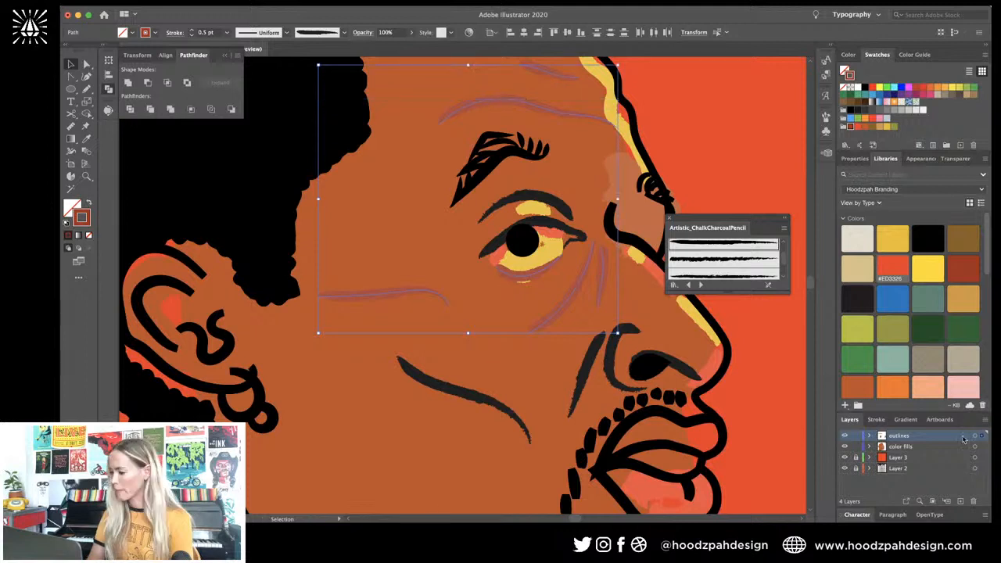
pyautogui.click(975, 446)
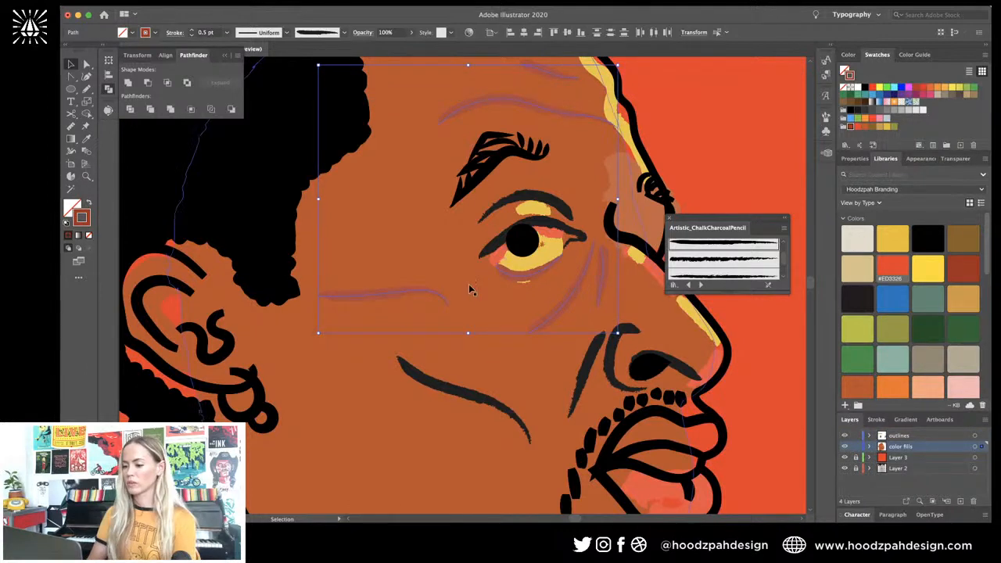
# Step: Send the dark red lower eyelid line behind the small yellow highlight stroke
pyautogui.click(528, 280)
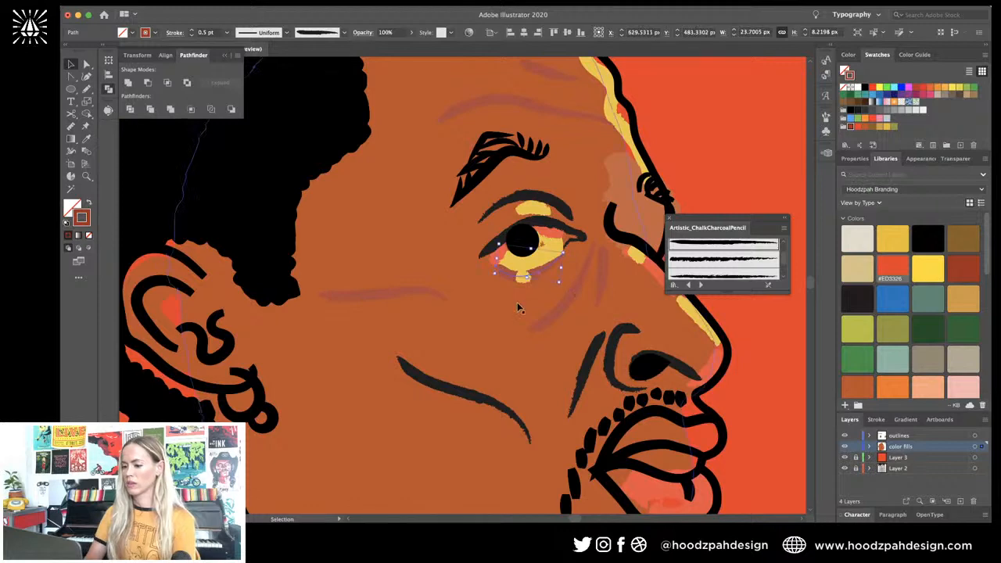
pyautogui.click(517, 302)
pyautogui.press('super+minus')
pyautogui.press('super+minus')
pyautogui.press('super+minus')
pyautogui.press('super+minus')
pyautogui.click(568, 297)
pyautogui.press('super+minus')
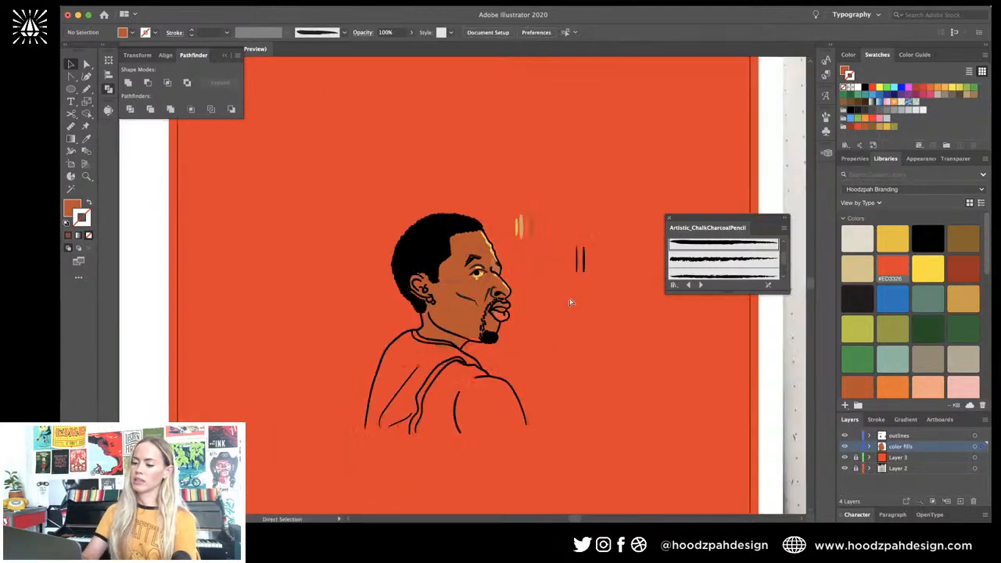
# Step: Select the lower eyelid line together with its yellow highlight and flatten them slightly by raising their bottom edge
pyautogui.press('super+plus')
pyautogui.press('super+plus')
pyautogui.press('super+plus')
pyautogui.press('super+plus')
pyautogui.press('super+plus')
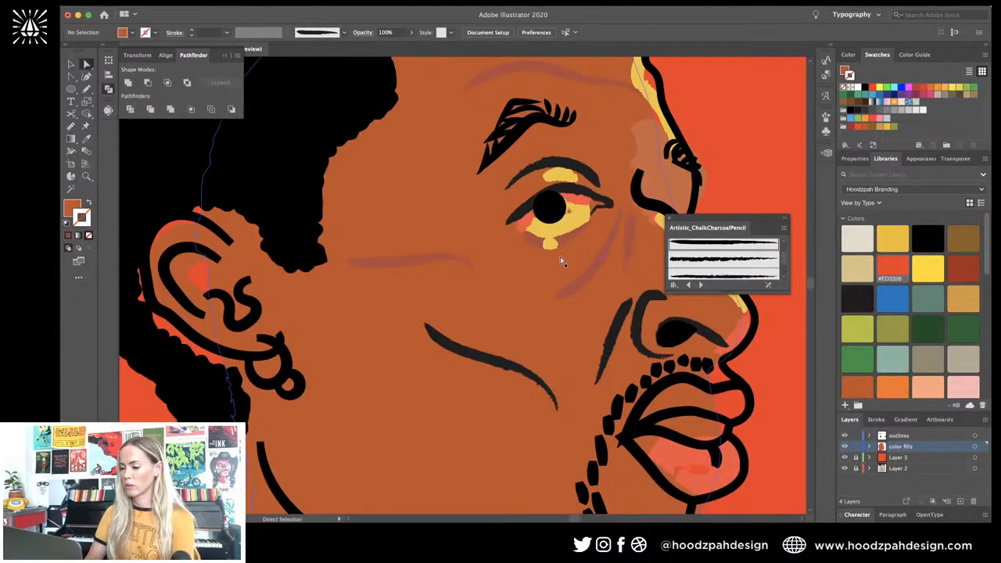
pyautogui.click(569, 240)
pyautogui.press('super+plus')
pyautogui.press('super+plus')
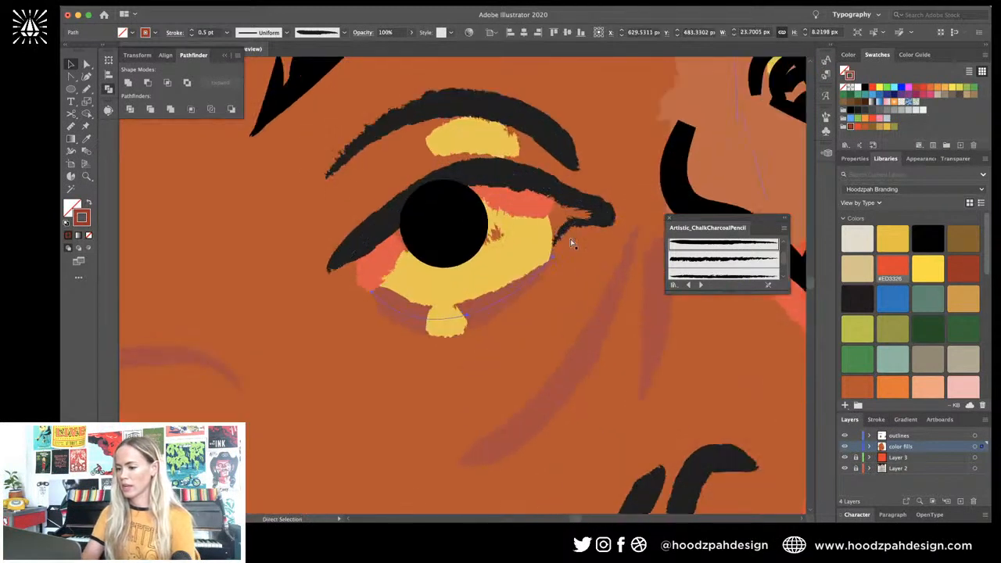
pyautogui.keyDown('shift'); pyautogui.click(447, 322); pyautogui.keyUp('shift')
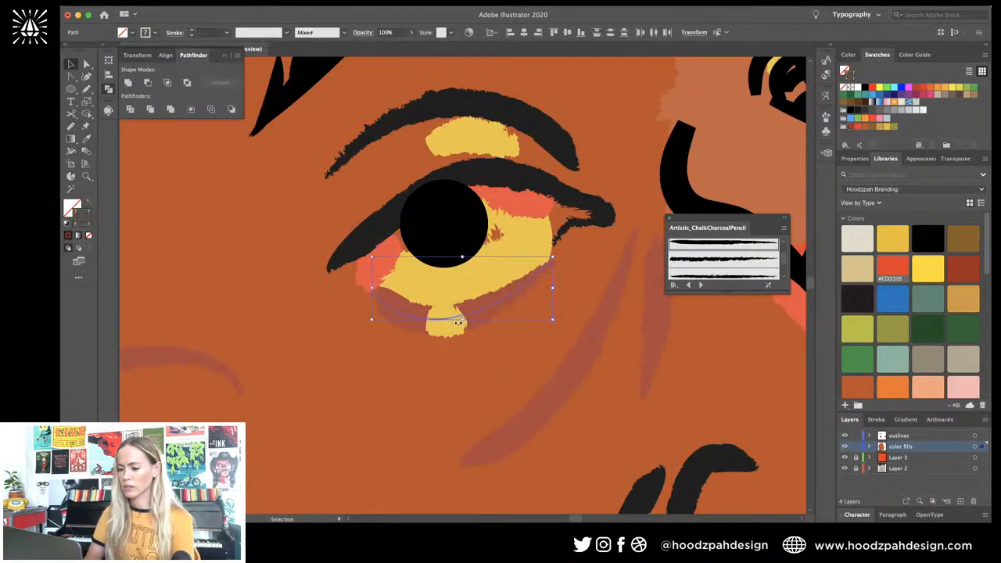
pyautogui.moveTo(464, 321); pyautogui.dragTo(467, 313)
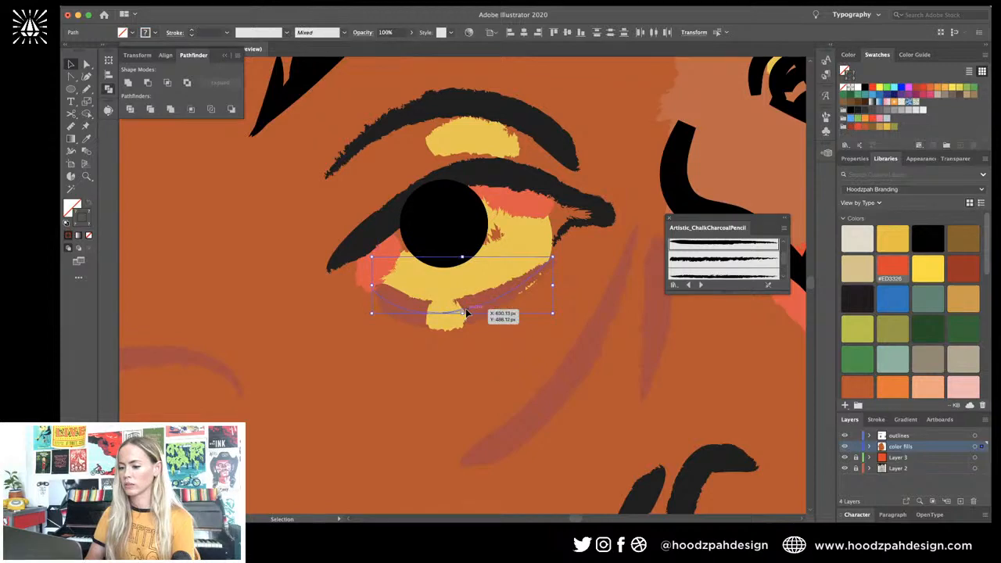
# Step: Examine how the eye highlights and dark red facial lines read in the whole portrait
pyautogui.press('super+minus')
pyautogui.press('super+minus')
pyautogui.press('super+minus')
pyautogui.press('super+minus')
pyautogui.press('super+minus')
pyautogui.press('super+minus')
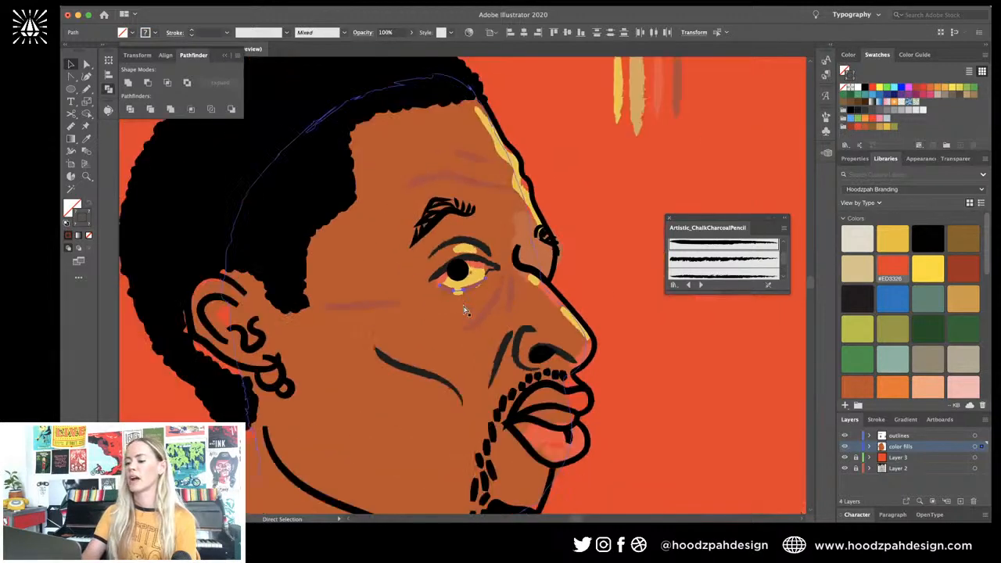
pyautogui.click(566, 279)
pyautogui.press('super+minus')
pyautogui.press('super+minus')
pyautogui.press('super+minus')
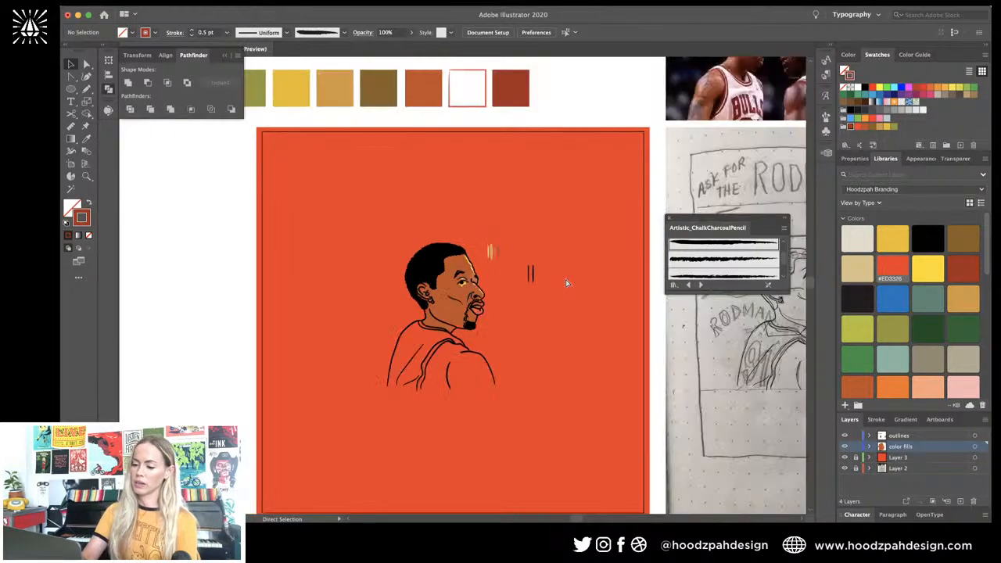
pyautogui.press('super+equal')
pyautogui.press('super+equal')
pyautogui.press('super+equal')
pyautogui.press('super+equal')
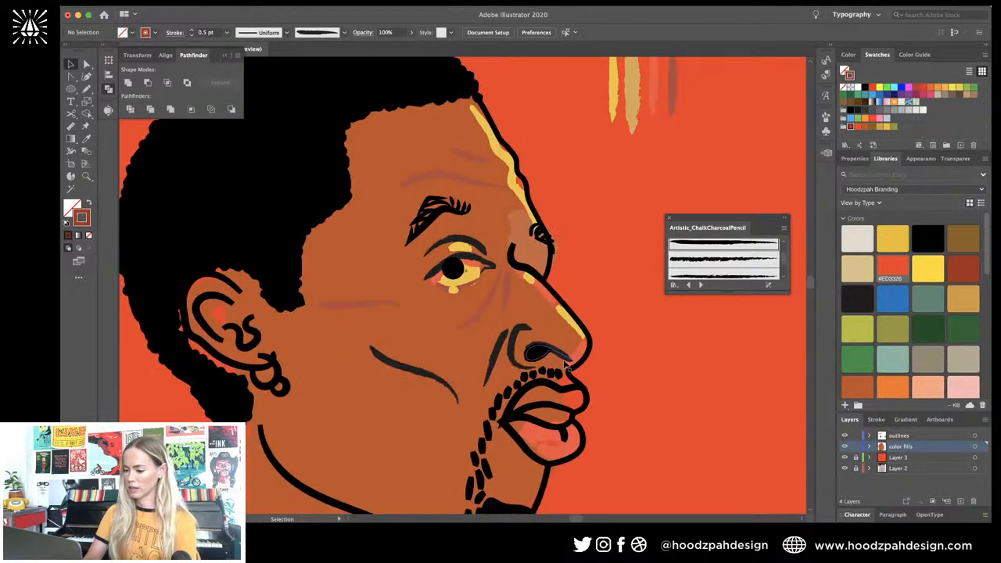
pyautogui.click(555, 397)
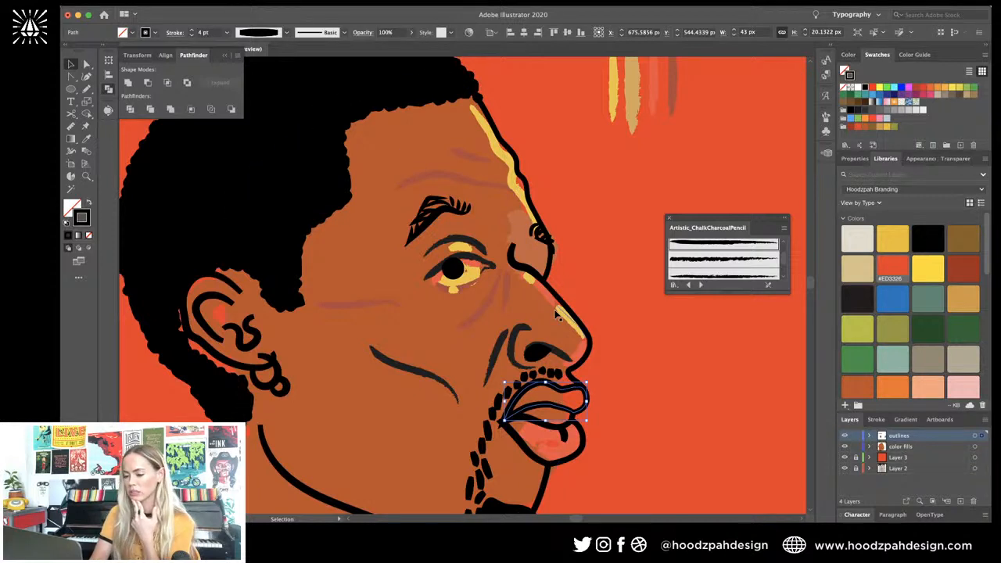
pyautogui.click(89, 204)
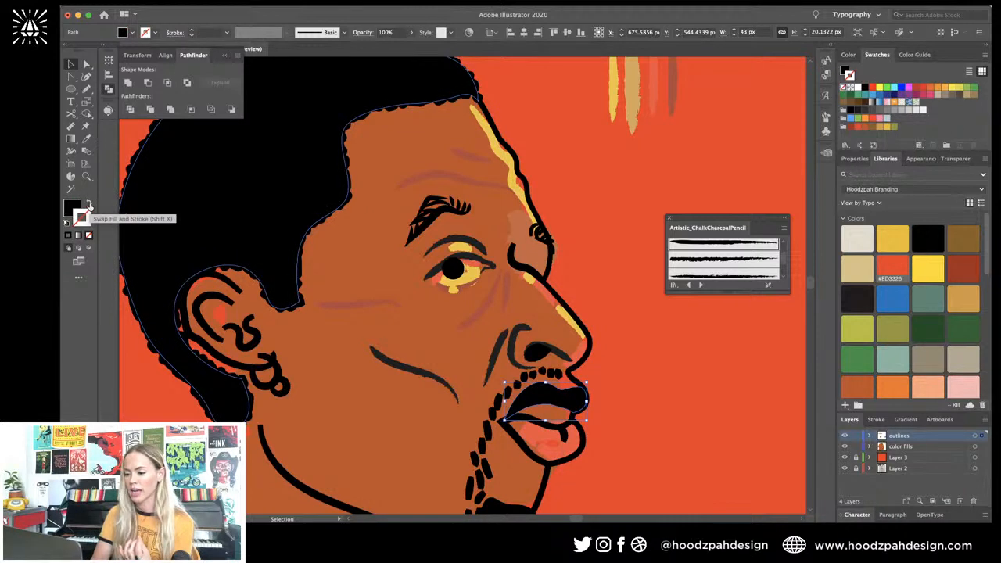
pyautogui.click(90, 205)
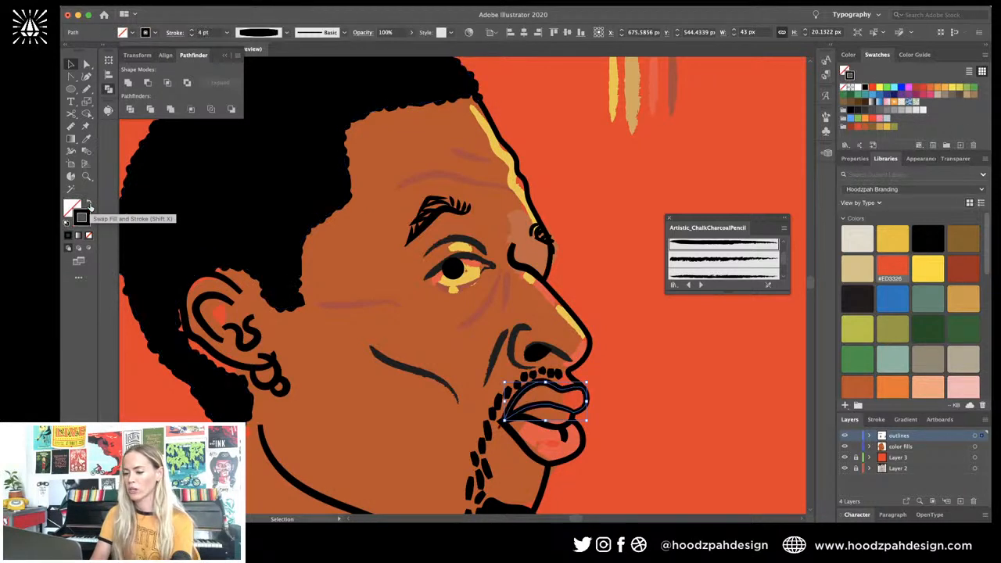
# Step: Extend the brown skin fill out to the upper lip's front contour by redrawing its edge with the Pencil tool
pyautogui.press('super+equal')
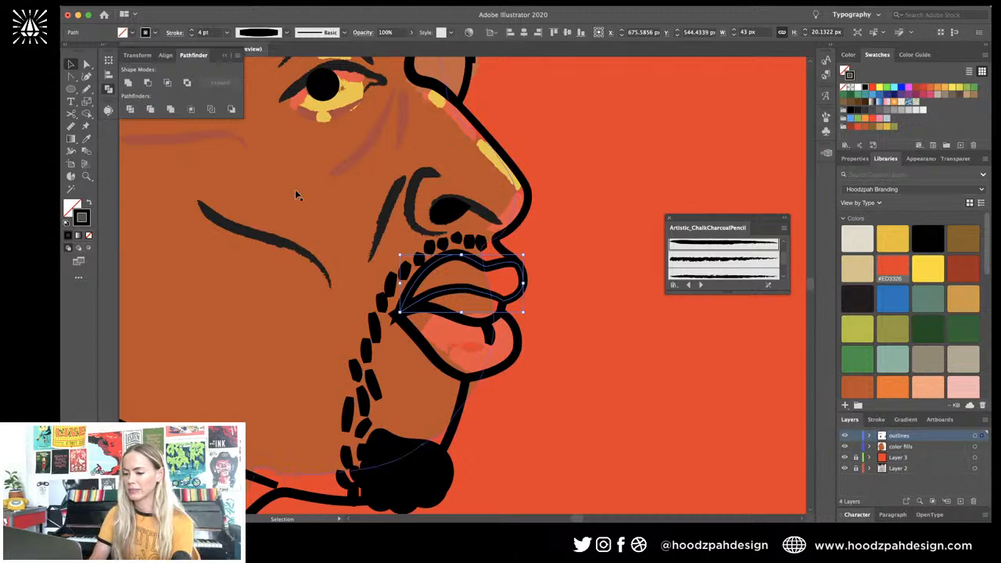
pyautogui.click(444, 269)
pyautogui.click(444, 269)
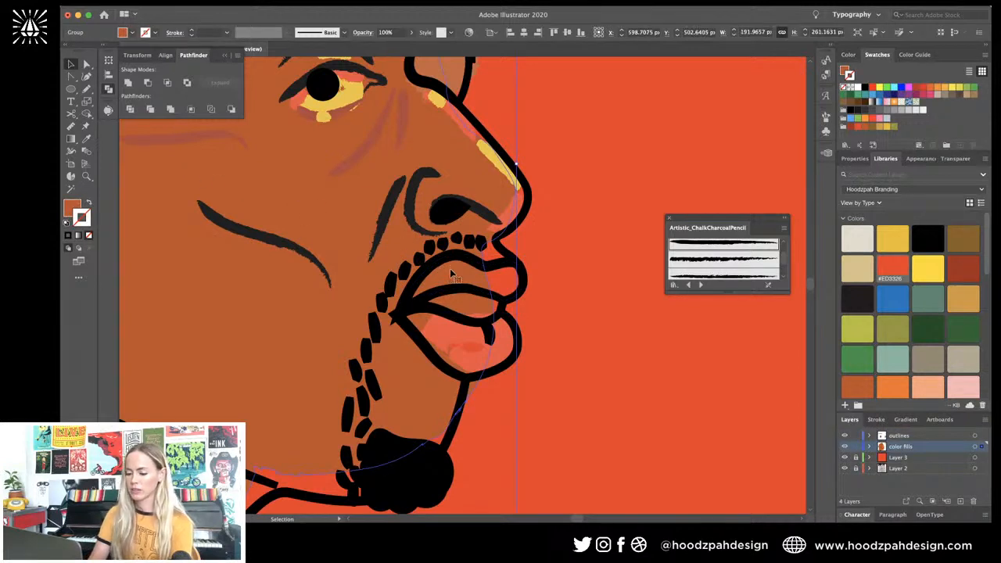
pyautogui.press('s')
pyautogui.press('n')
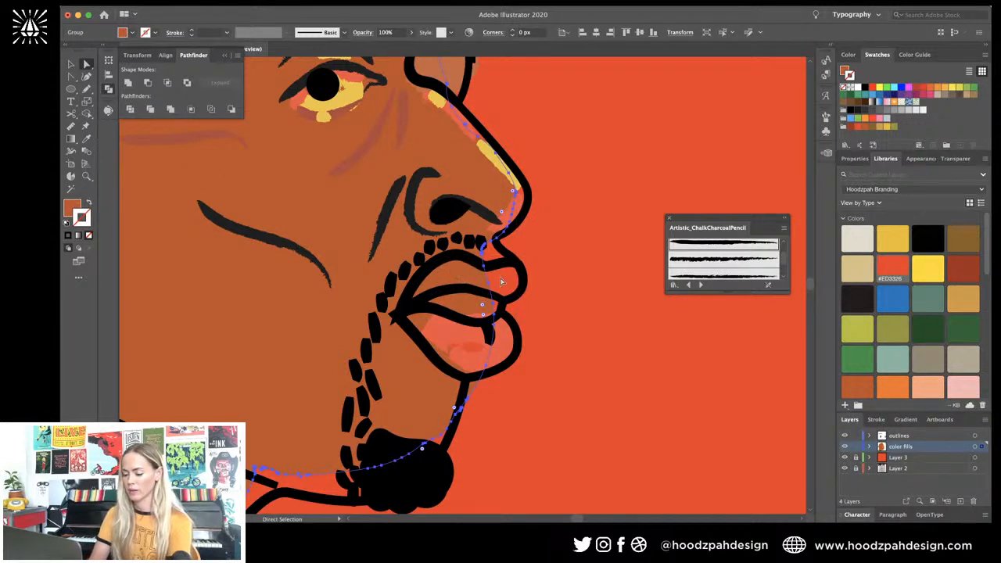
pyautogui.moveTo(496, 300)
pyautogui.mouseDown()
pyautogui.moveTo(524, 289)
pyautogui.moveTo(528, 269)
pyautogui.moveTo(503, 236)
pyautogui.mouseUp()
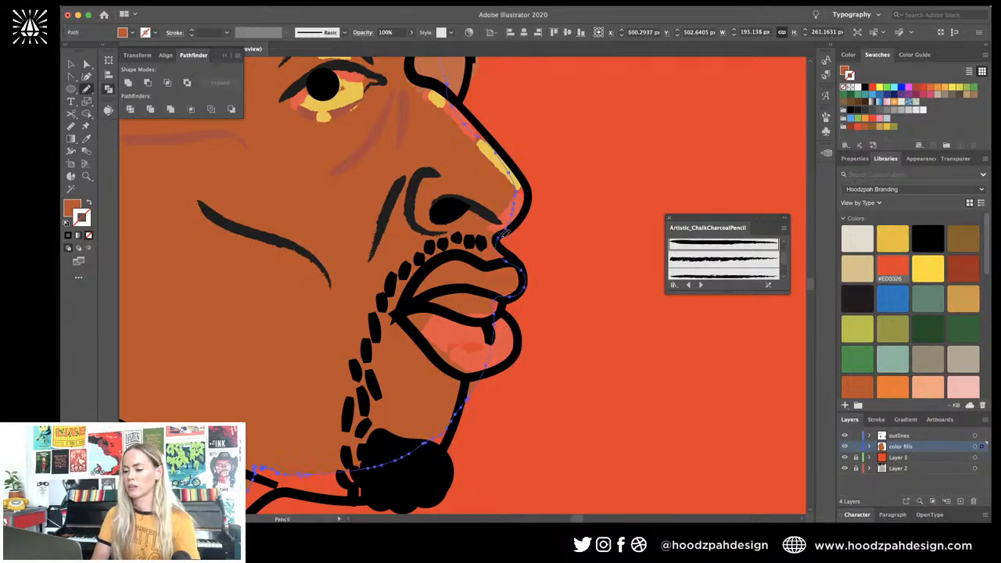
# Step: Cut the upper lip outline with the Scissors tool at its foremost point and where it meets the lower lip
pyautogui.press('a')
pyautogui.click(519, 287)
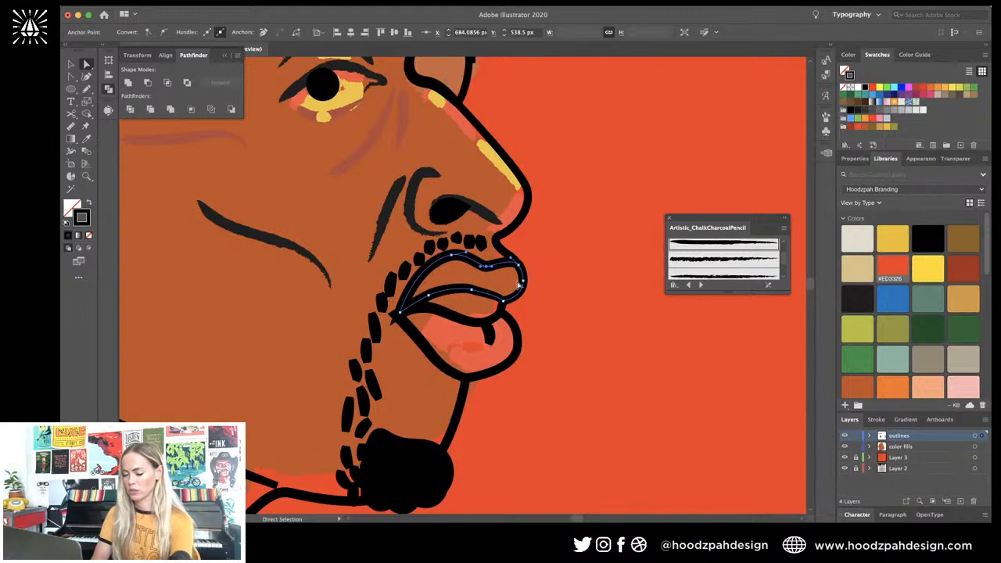
pyautogui.press('c')
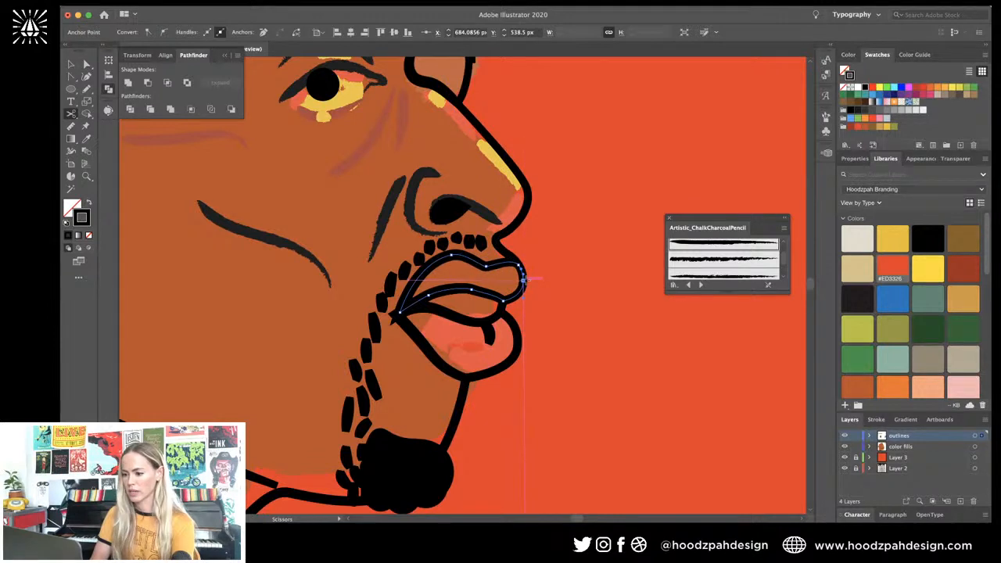
pyautogui.click(524, 278)
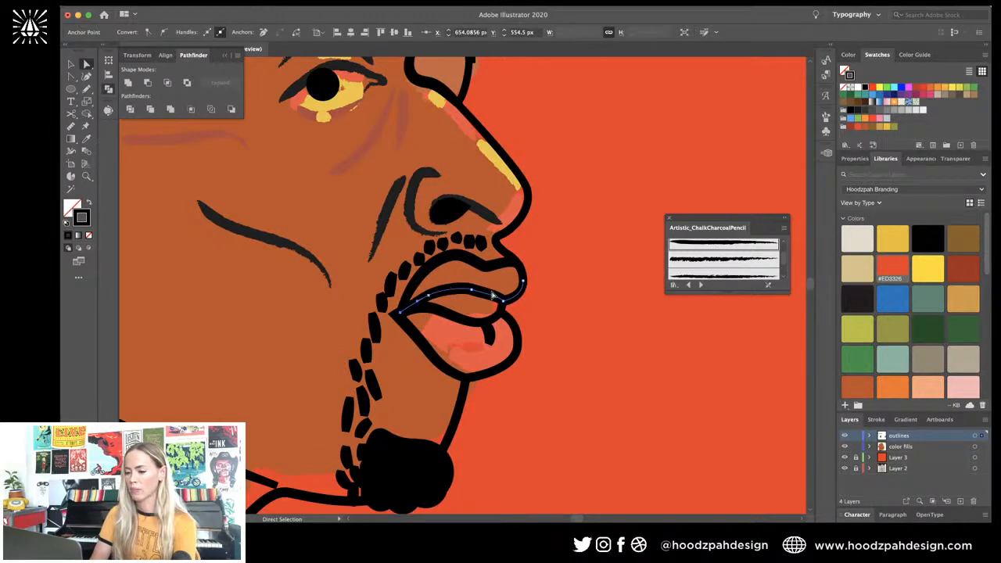
pyautogui.press('a')
pyautogui.click(505, 307)
pyautogui.press('c')
pyautogui.click(503, 301)
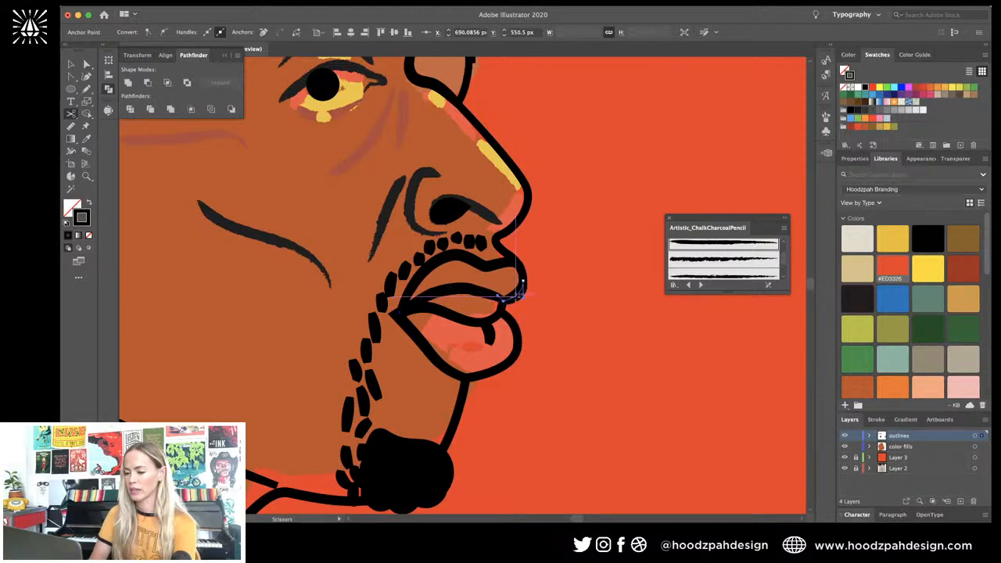
pyautogui.press('super+shift+a')
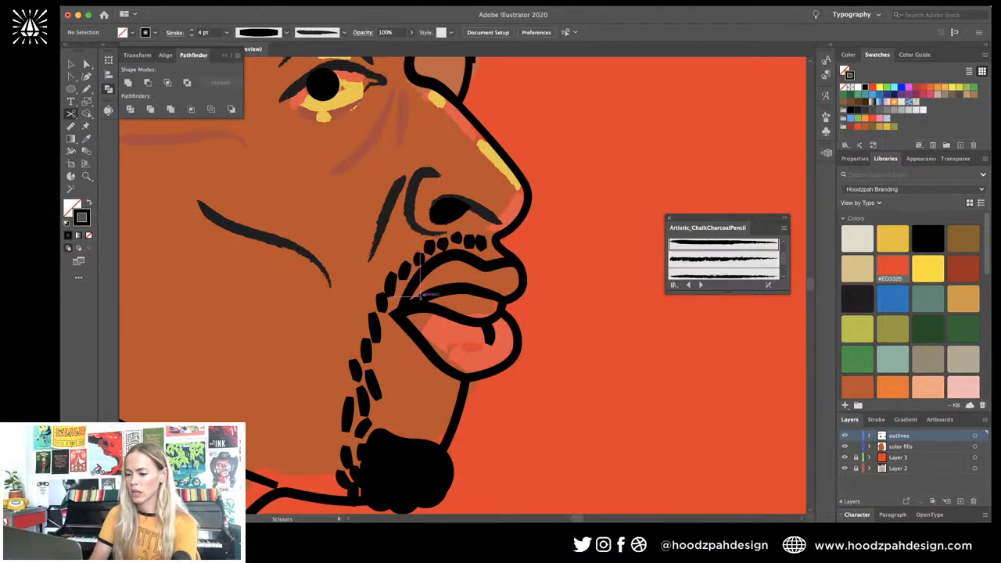
# Step: Cut the upper lip's top contour near the mouth corner with the Scissors tool and remove the short end piece
pyautogui.press('v')
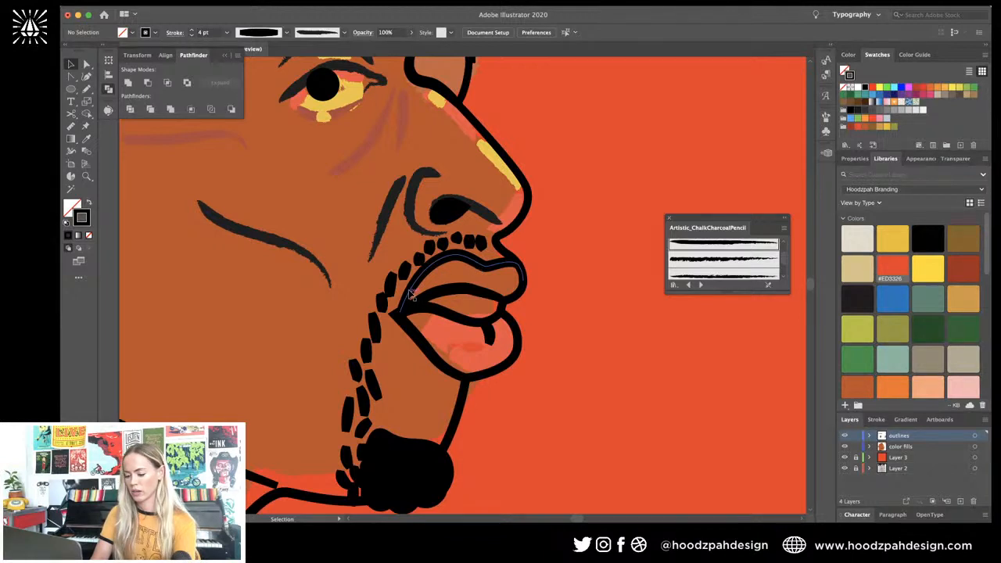
pyautogui.press('c')
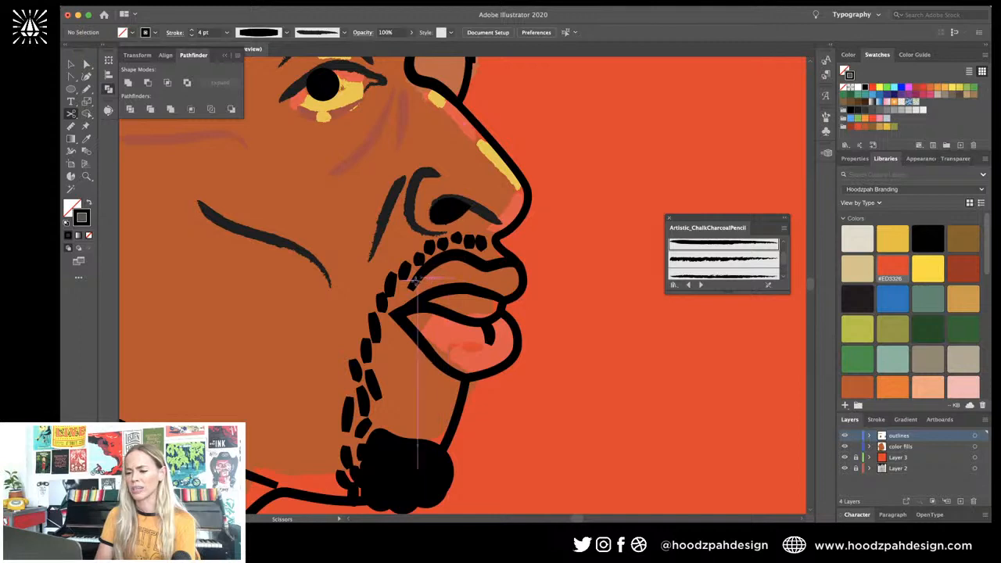
pyautogui.click(412, 286)
pyautogui.press('super+shift+a')
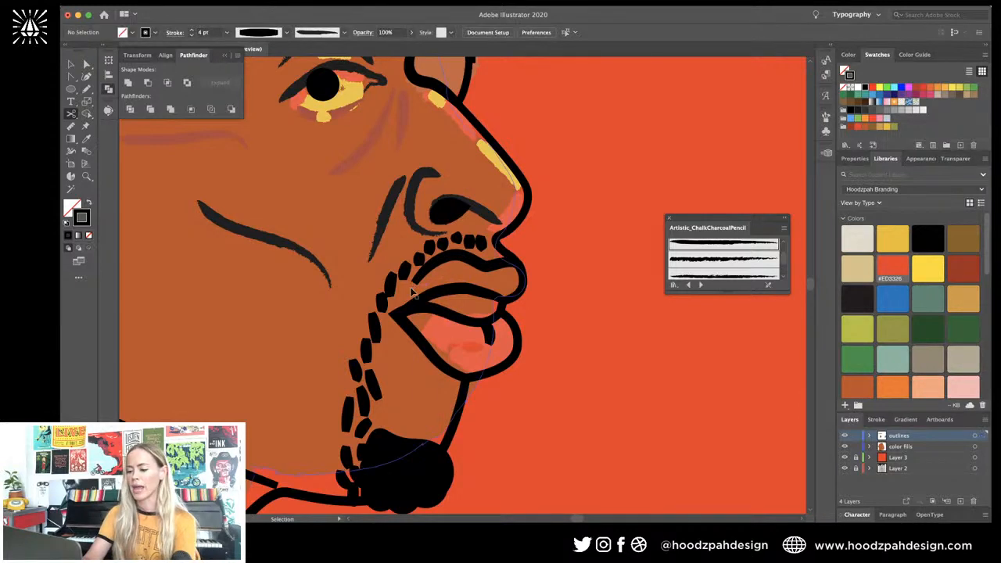
# Step: Apply a charcoal brush from the Artistic_ChalkCharcoalPencil library to the upper and lower lip outlines together
pyautogui.press('super+minus')
pyautogui.press('super+minus')
pyautogui.press('super+minus')
pyautogui.press('super+minus')
pyautogui.press('super+minus')
pyautogui.scroll(5, 413, 291)
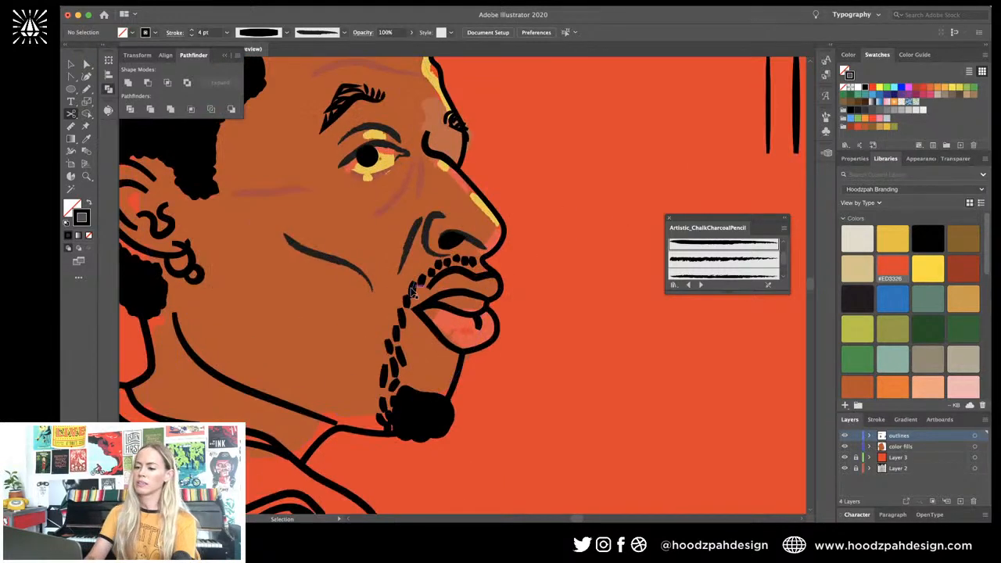
pyautogui.scroll(-3, 412, 291)
pyautogui.scroll(5, 412, 291)
pyautogui.press('v')
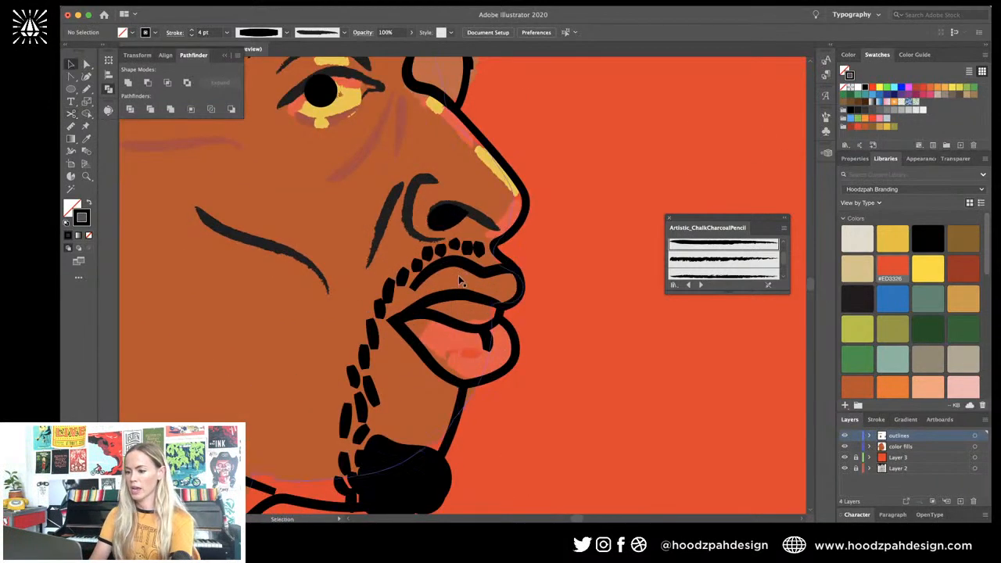
pyautogui.click(477, 287)
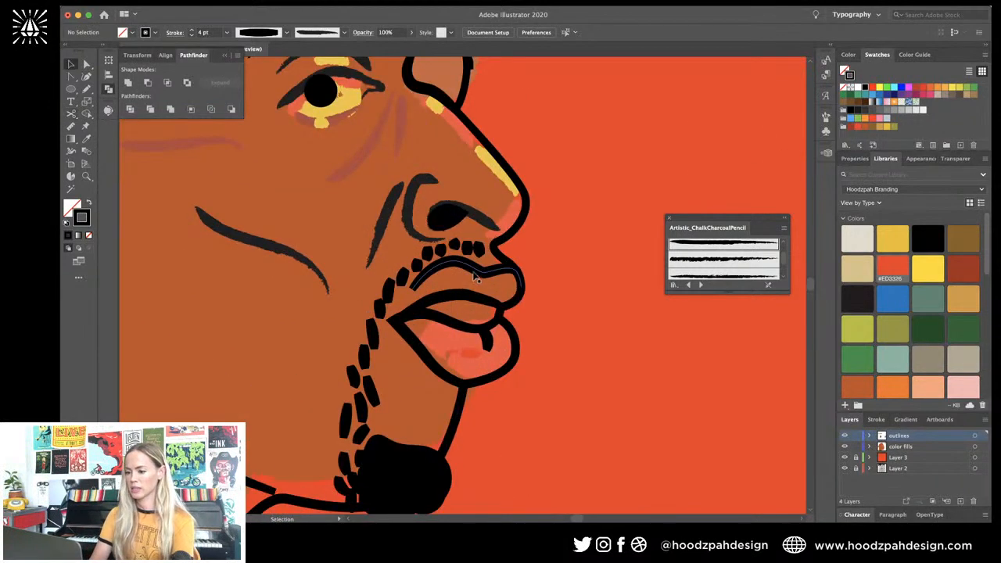
pyautogui.keyDown('shift'); pyautogui.click(471, 318); pyautogui.keyUp('shift')
pyautogui.keyDown('shift'); pyautogui.click(468, 332); pyautogui.keyUp('shift')
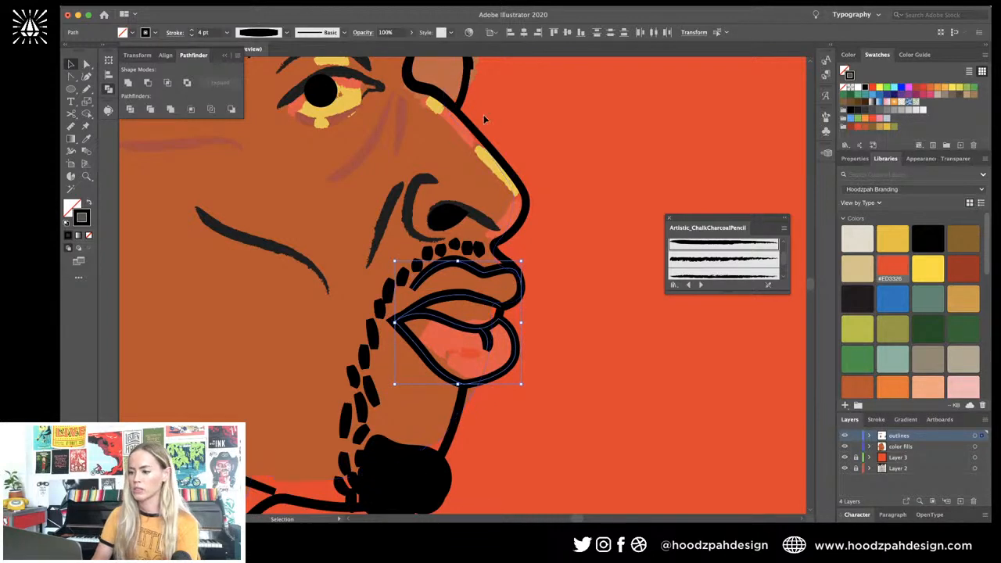
pyautogui.click(721, 252)
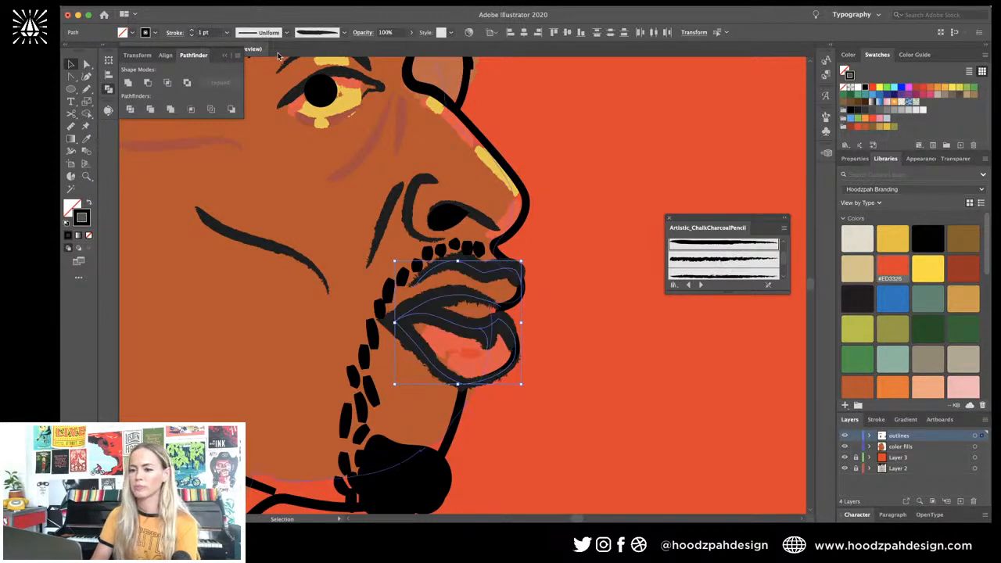
# Step: Set the stroke weight of the lip outlines to 0.5 pt and deselect them
pyautogui.click(205, 32)
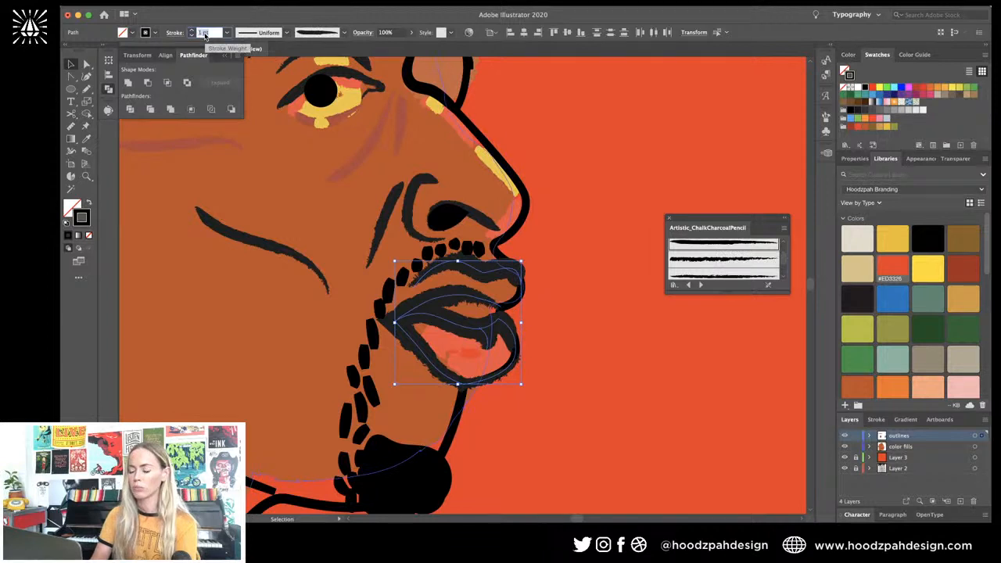
pyautogui.write('0.5')
pyautogui.press('Return')
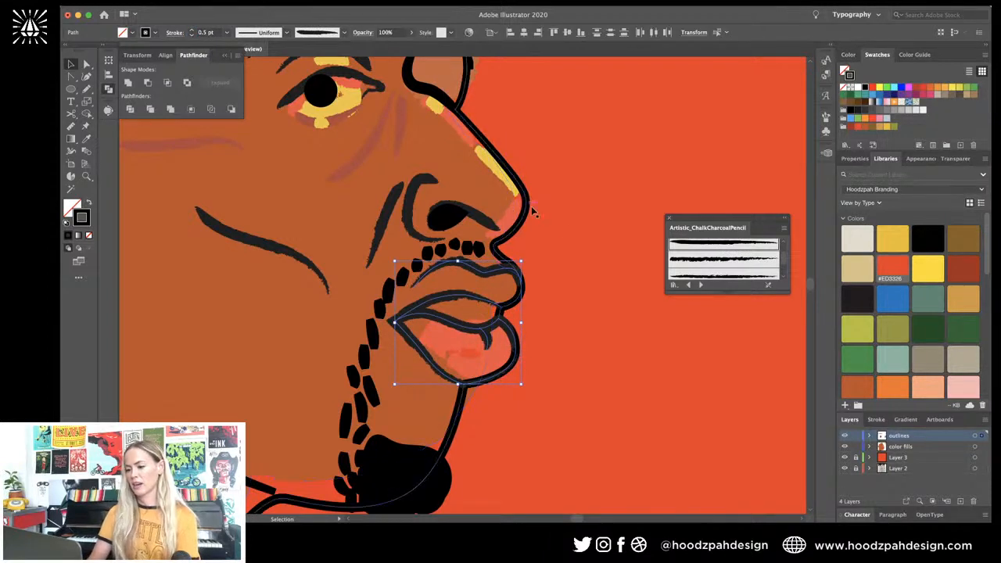
pyautogui.click(570, 233)
pyautogui.press('a')
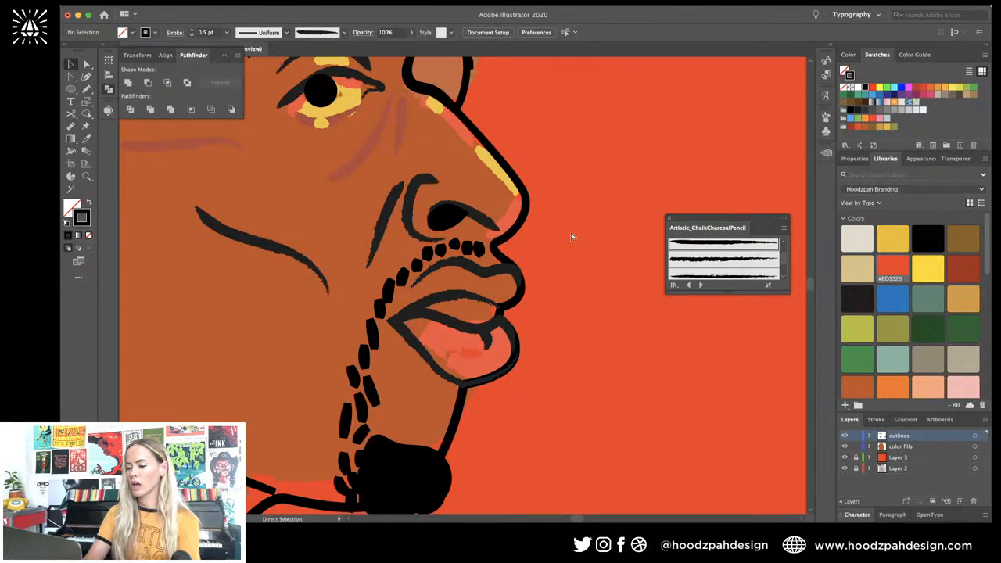
pyautogui.press('super+minus')
pyautogui.press('super+minus')
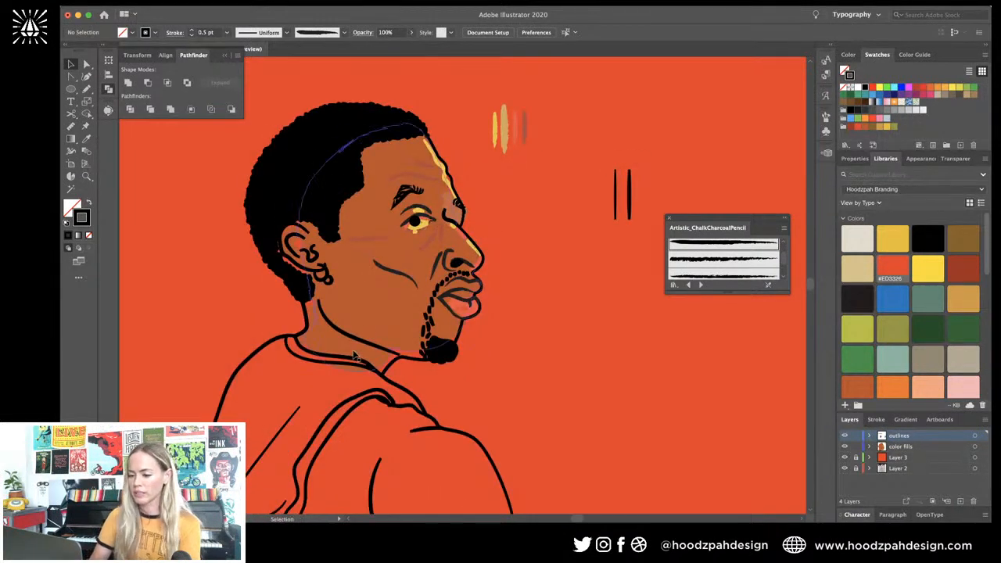
pyautogui.click(400, 406)
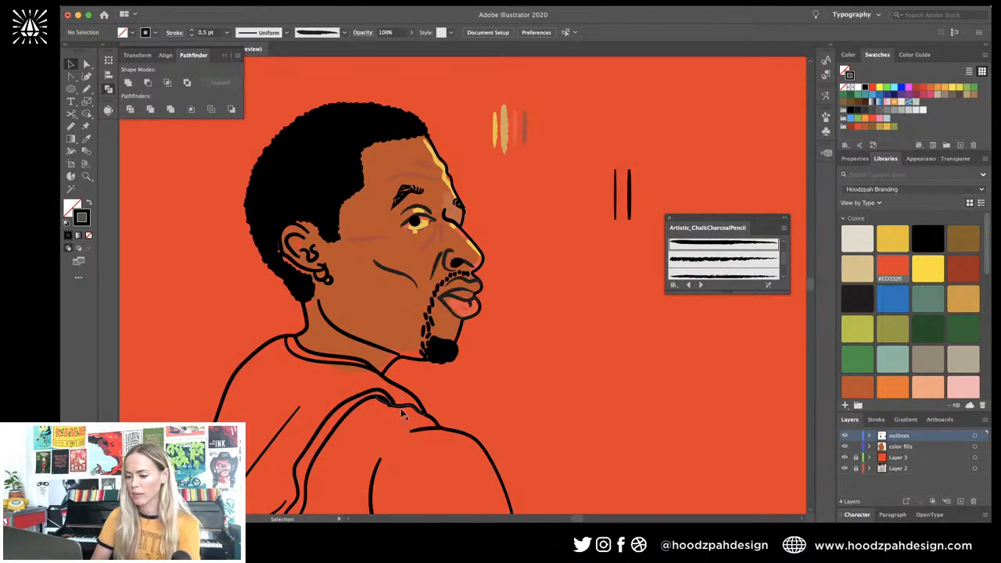
pyautogui.scroll(-5, 402, 413)
pyautogui.press('n')
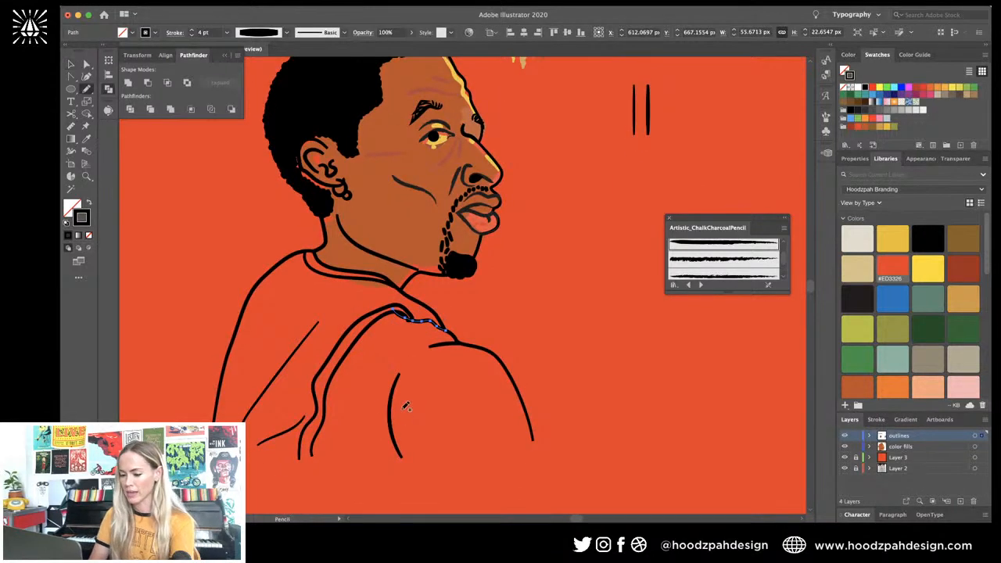
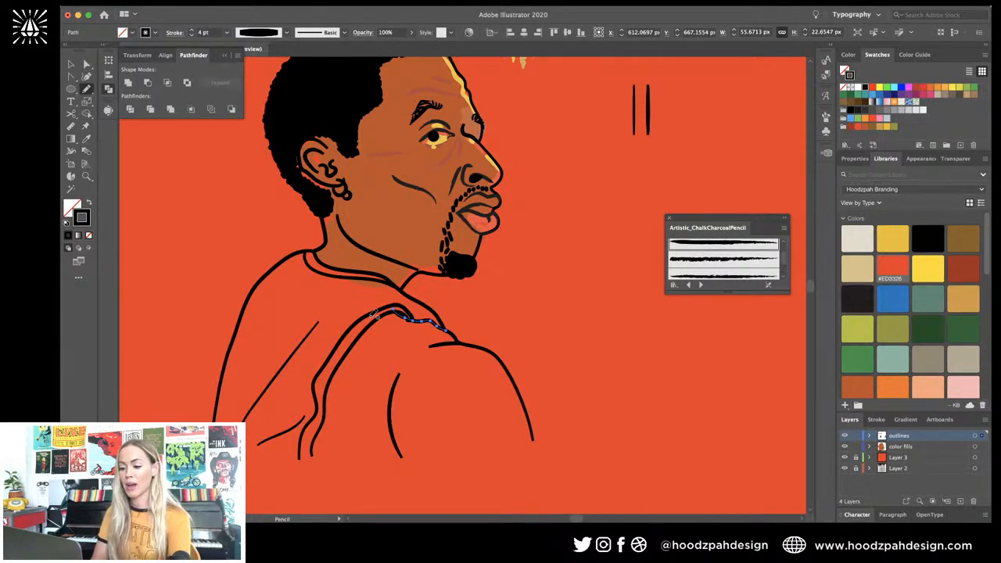
pyautogui.press('v')
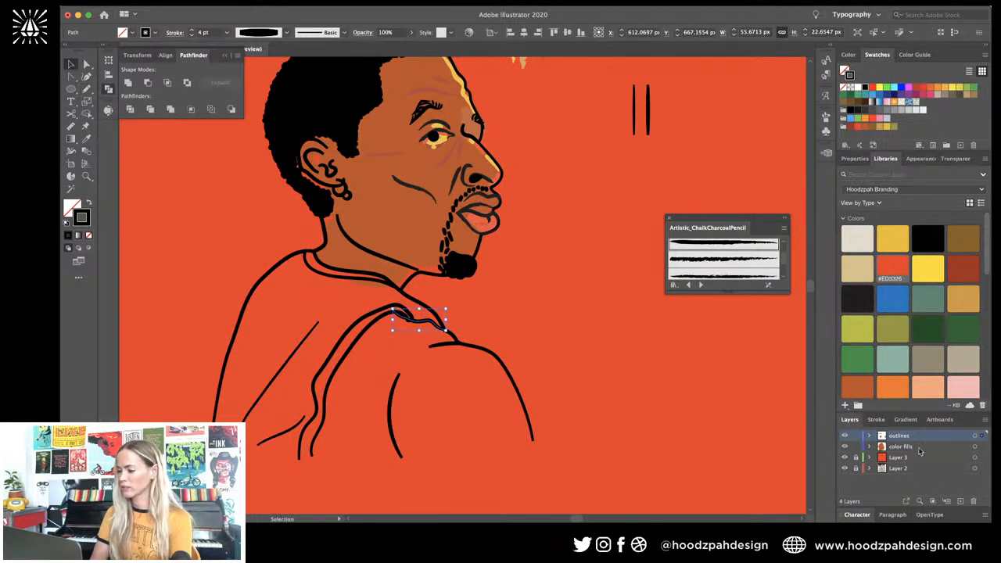
pyautogui.click(920, 448)
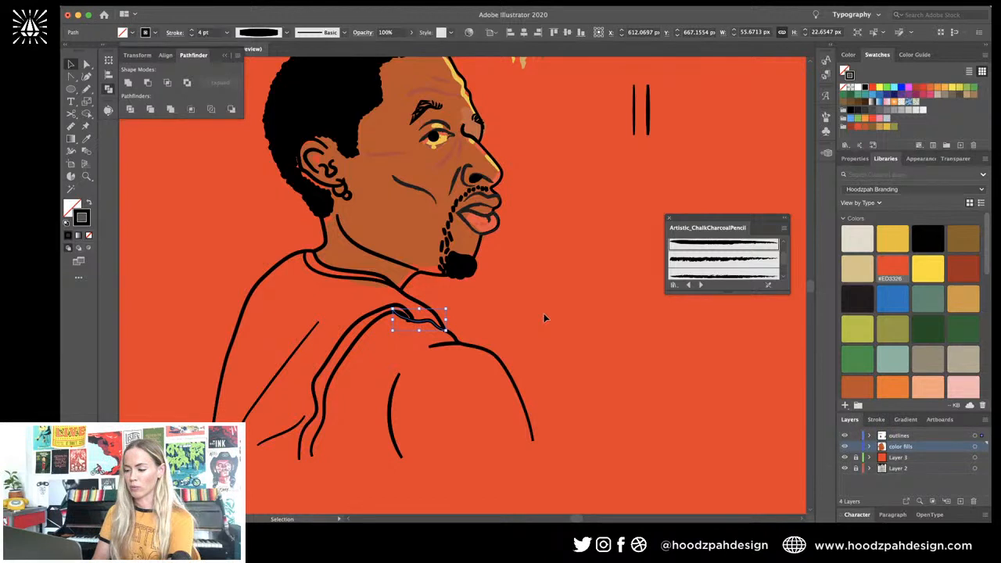
pyautogui.click(714, 267)
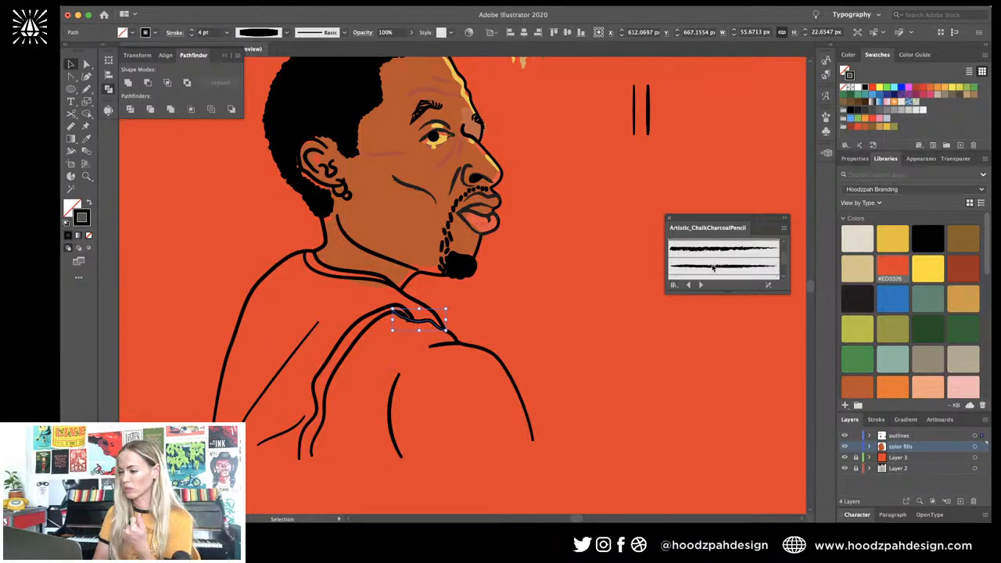
pyautogui.click(713, 268)
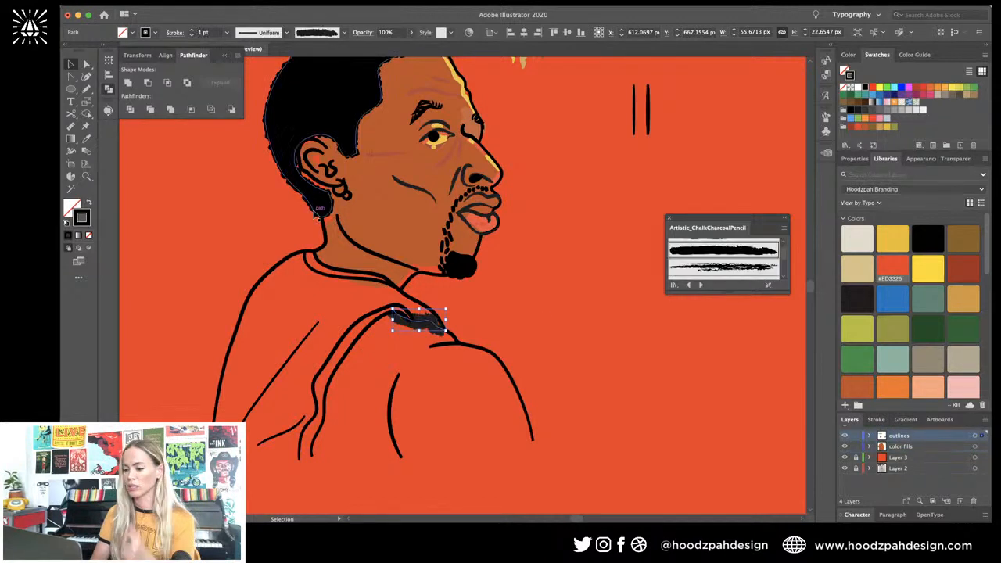
pyautogui.click(494, 291)
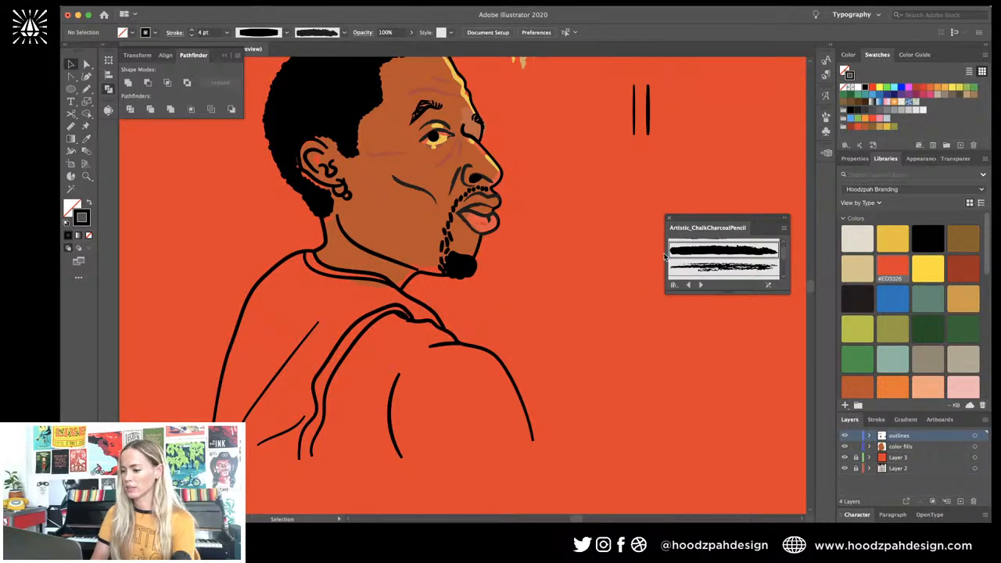
# Step: Draw a brown stroke with the thick rough charcoal brush along the inside of the shoulder outline using the Pencil tool
pyautogui.click(684, 252)
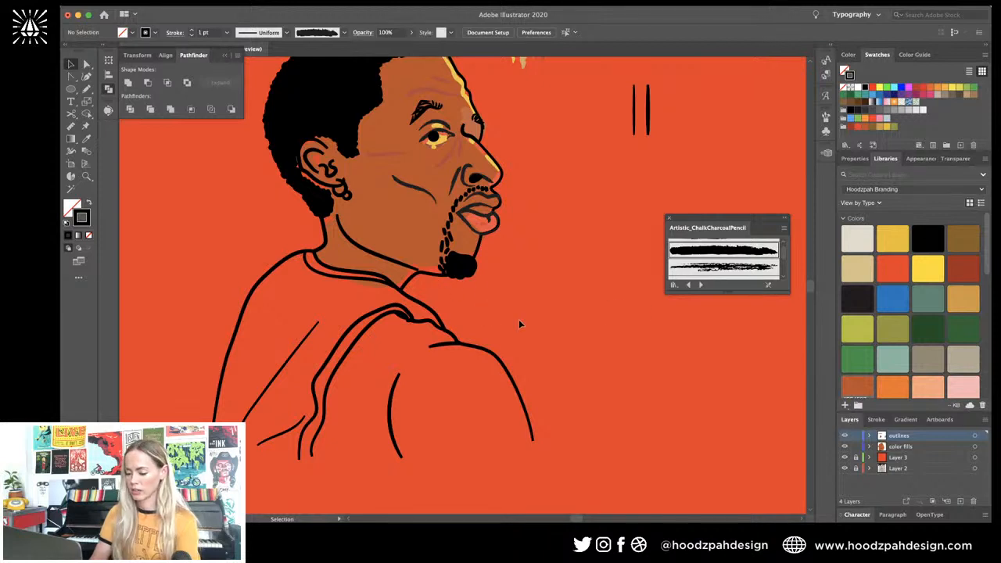
pyautogui.press('n')
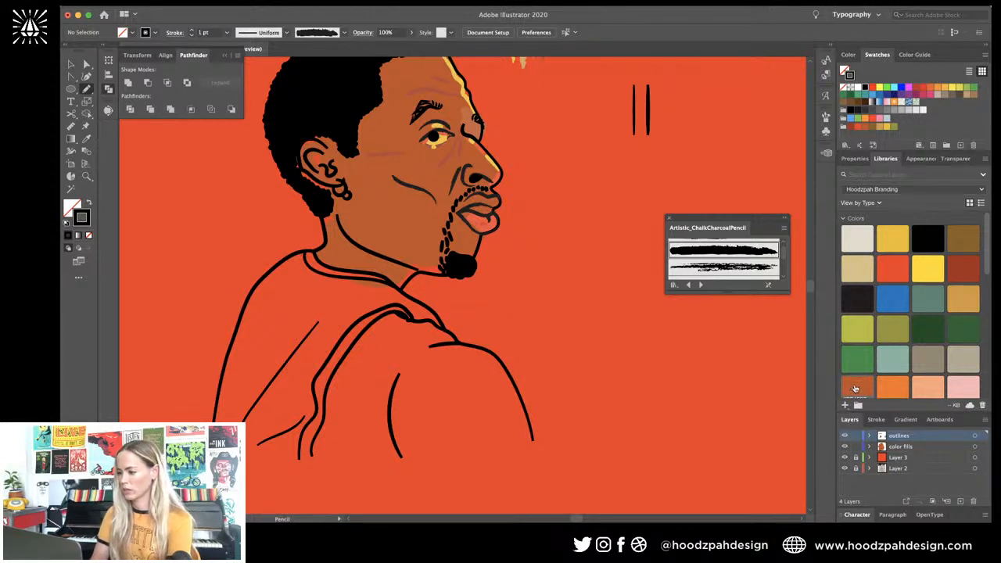
pyautogui.click(866, 126)
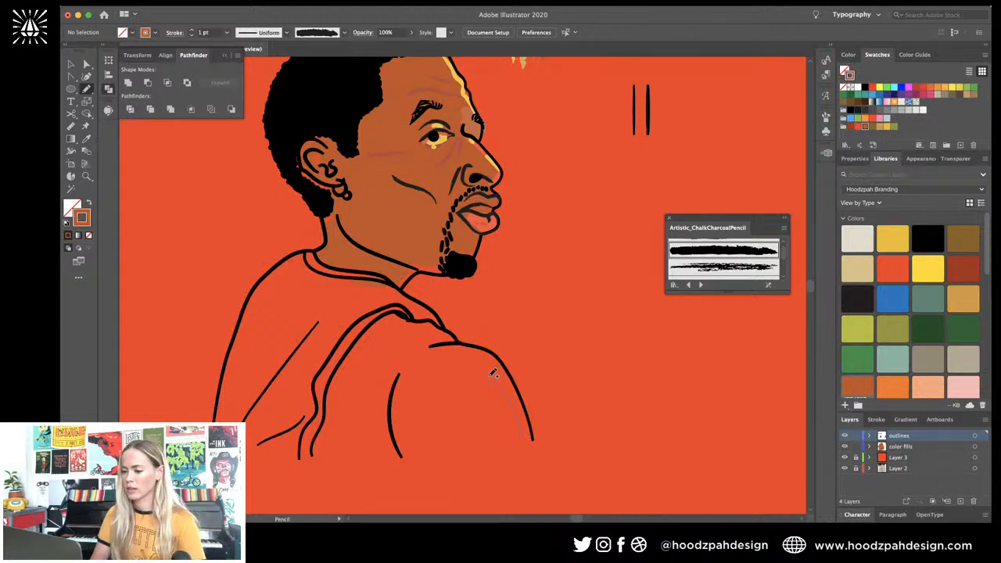
pyautogui.moveTo(493, 374); pyautogui.dragTo(522, 435)
pyautogui.press('v')
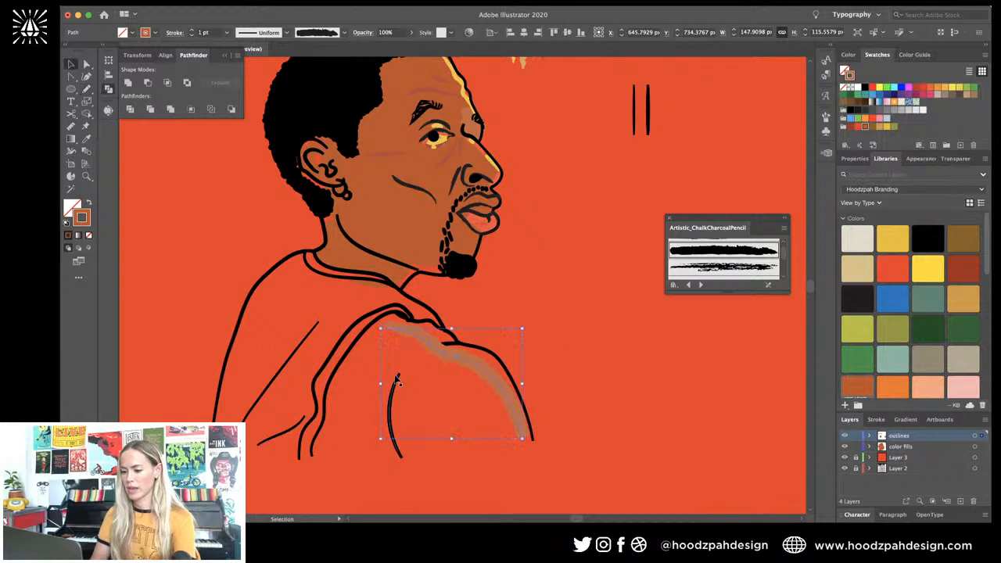
# Step: Set the brown shoulder stroke's weight to 2 pt and nudge it slightly inward and down
pyautogui.click(202, 32)
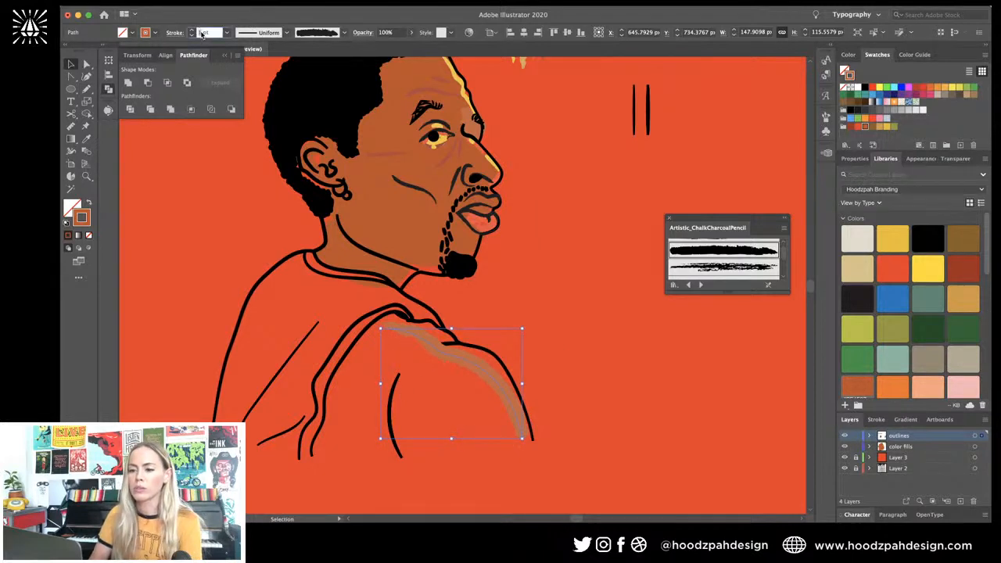
pyautogui.write('2')
pyautogui.press('Return')
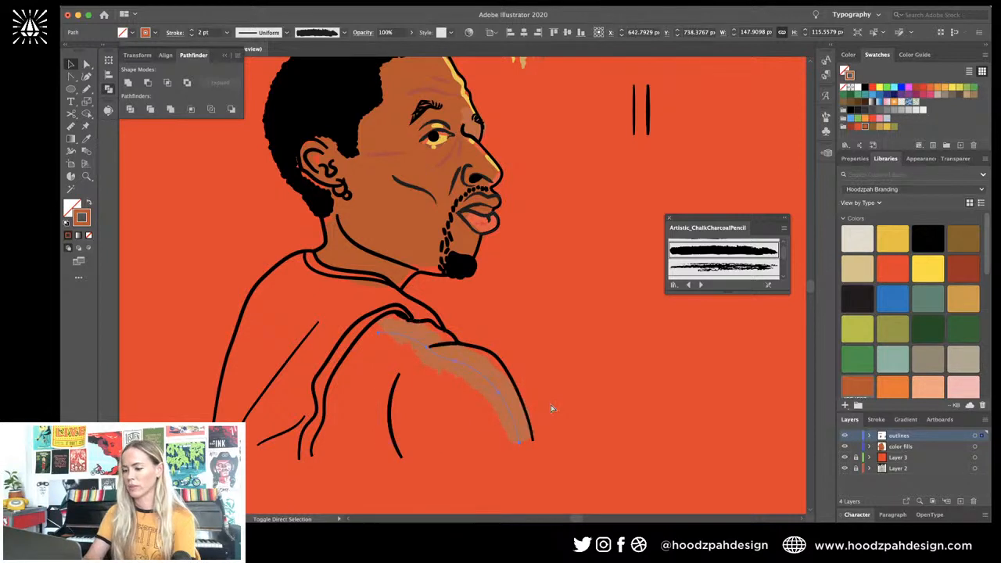
# Step: Fill the rest of the upper arm below the sleeve edge with rough brown 2 pt brush strokes
pyautogui.press('n')
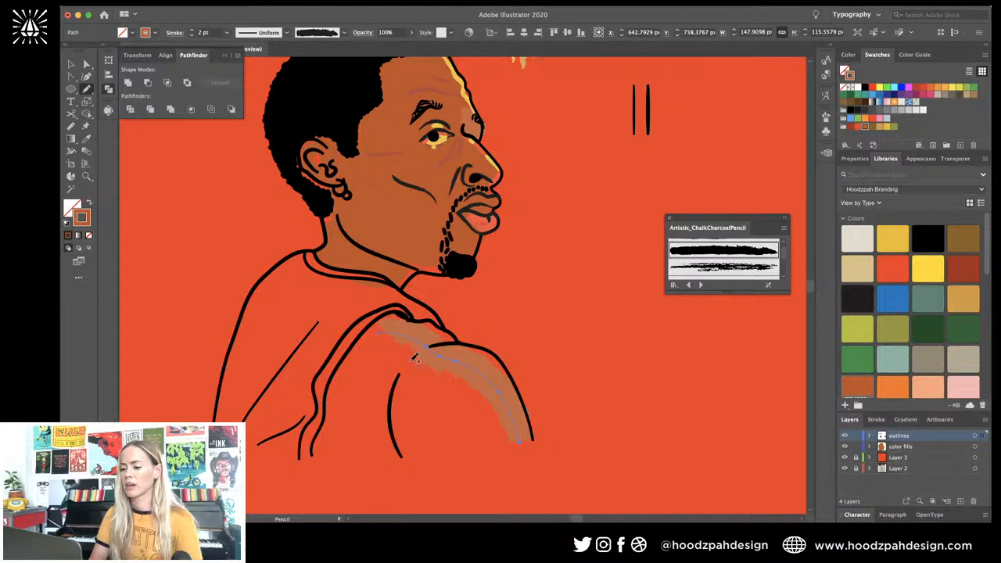
pyautogui.moveTo(414, 357)
pyautogui.mouseDown()
pyautogui.moveTo(358, 381)
pyautogui.moveTo(378, 426)
pyautogui.moveTo(336, 468)
pyautogui.moveTo(325, 461)
pyautogui.moveTo(345, 426)
pyautogui.moveTo(347, 385)
pyautogui.moveTo(367, 452)
pyautogui.moveTo(376, 414)
pyautogui.moveTo(404, 450)
pyautogui.moveTo(448, 446)
pyautogui.mouseUp()
pyautogui.press('b')
pyautogui.press('super+shift+a')
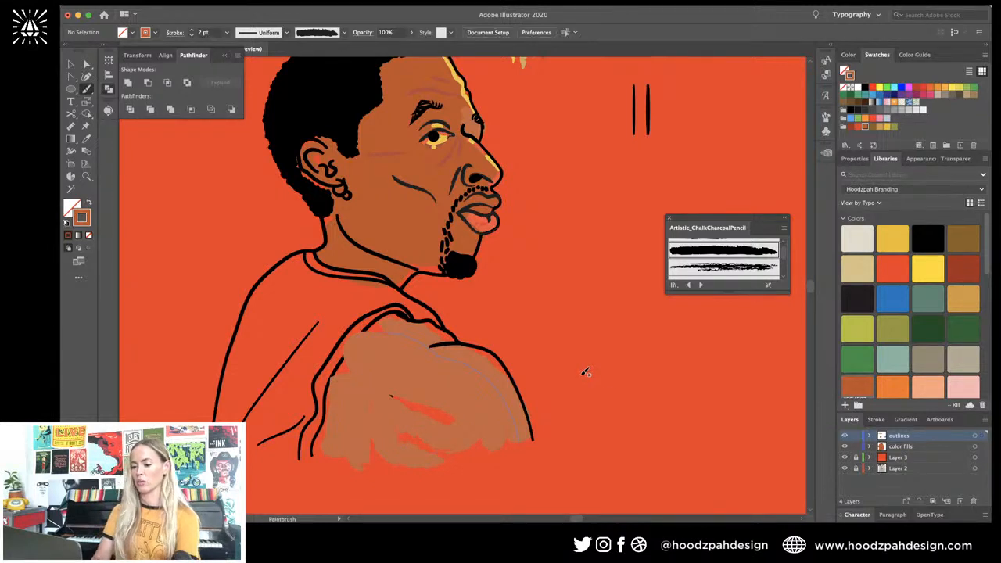
# Step: Select all the brown brush strokes on the upper arm and group them
pyautogui.press('v')
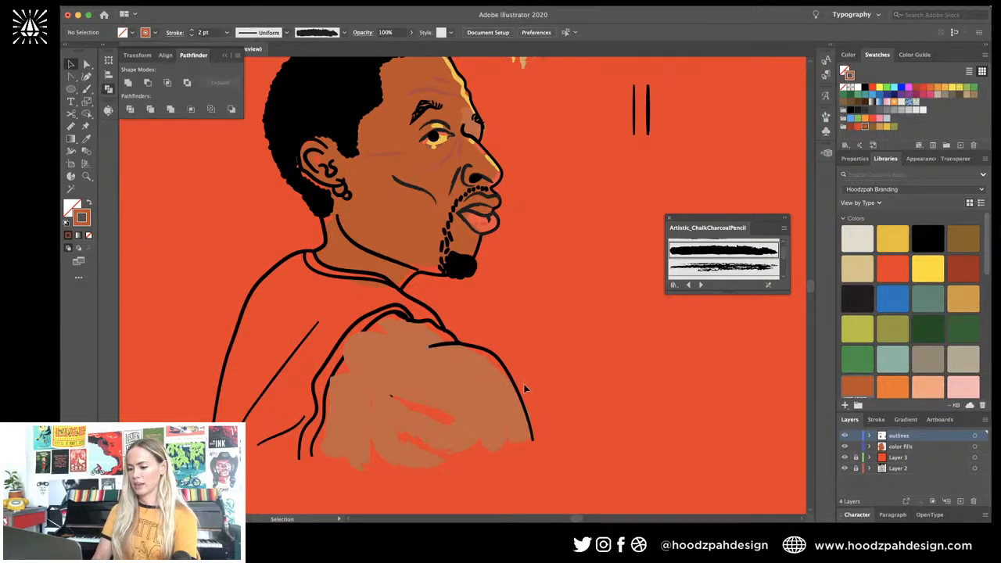
pyautogui.click(434, 381)
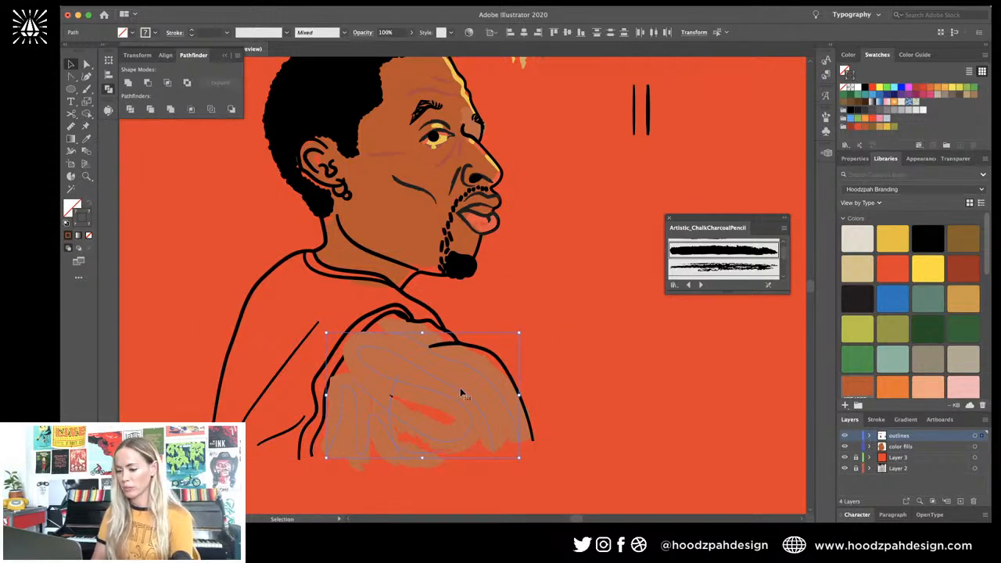
pyautogui.keyDown('shift'); pyautogui.click(393, 392); pyautogui.keyUp('shift')
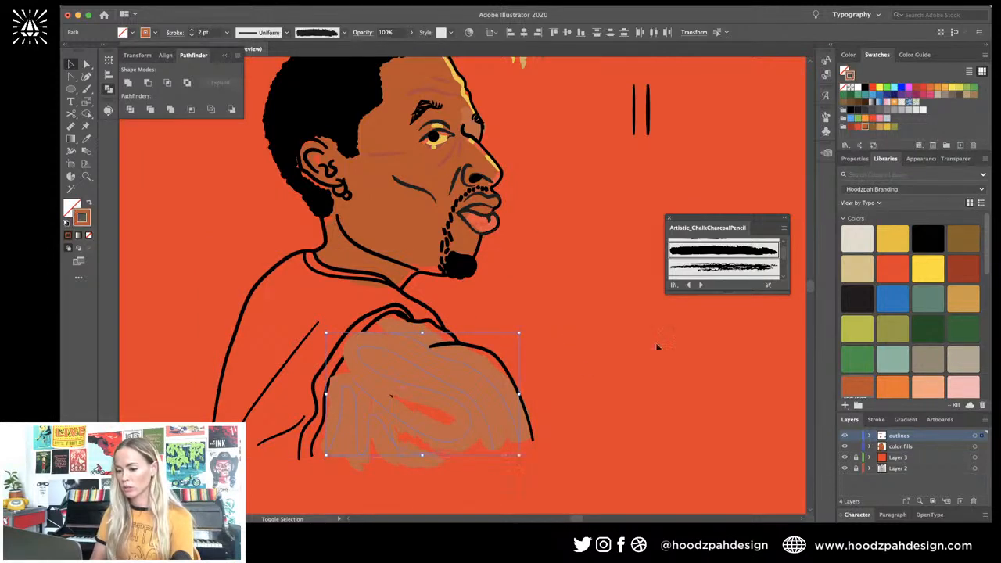
pyautogui.press('super+g')
pyautogui.press('super+space')
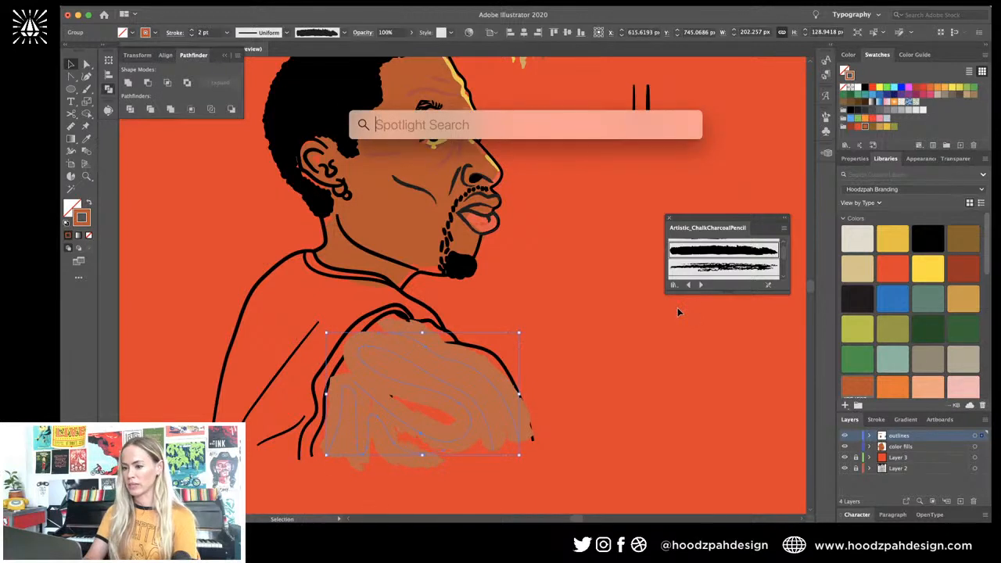
pyautogui.click(610, 344)
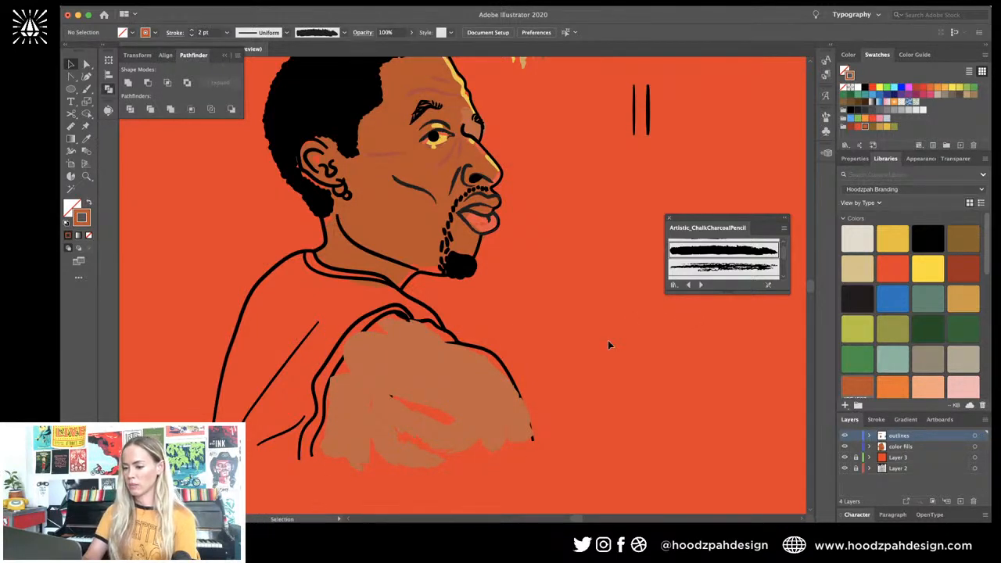
# Step: Send the brown arm fill group behind the black shoulder and arm outlines
pyautogui.click(495, 398)
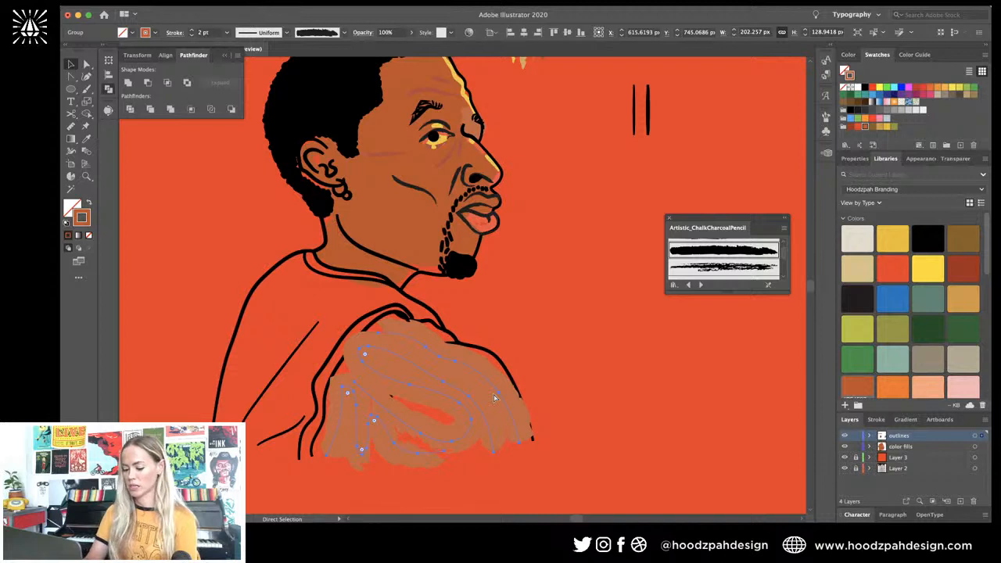
pyautogui.press('super+bracketleft')
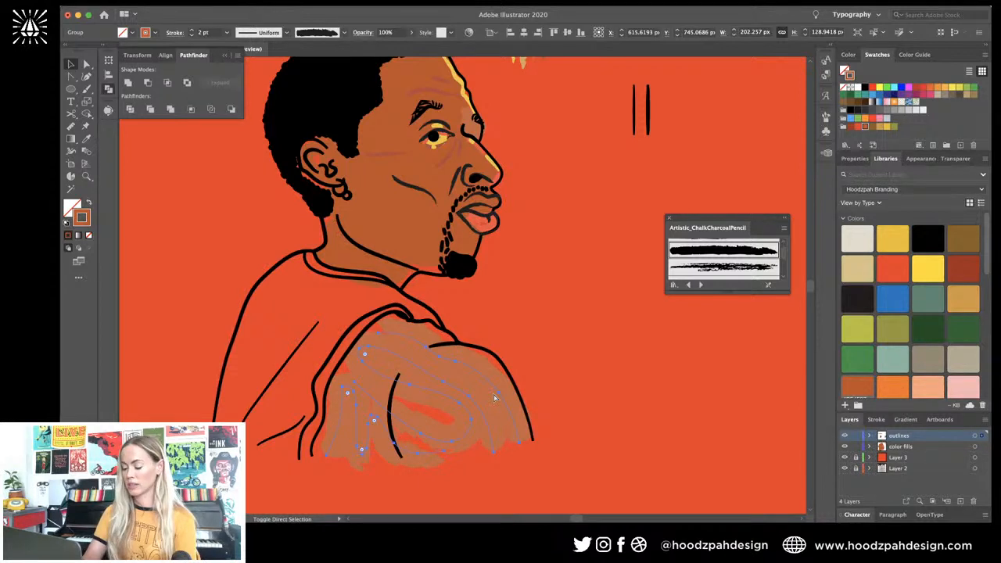
pyautogui.press('super+minus')
pyautogui.press('super+minus')
pyautogui.click(493, 395)
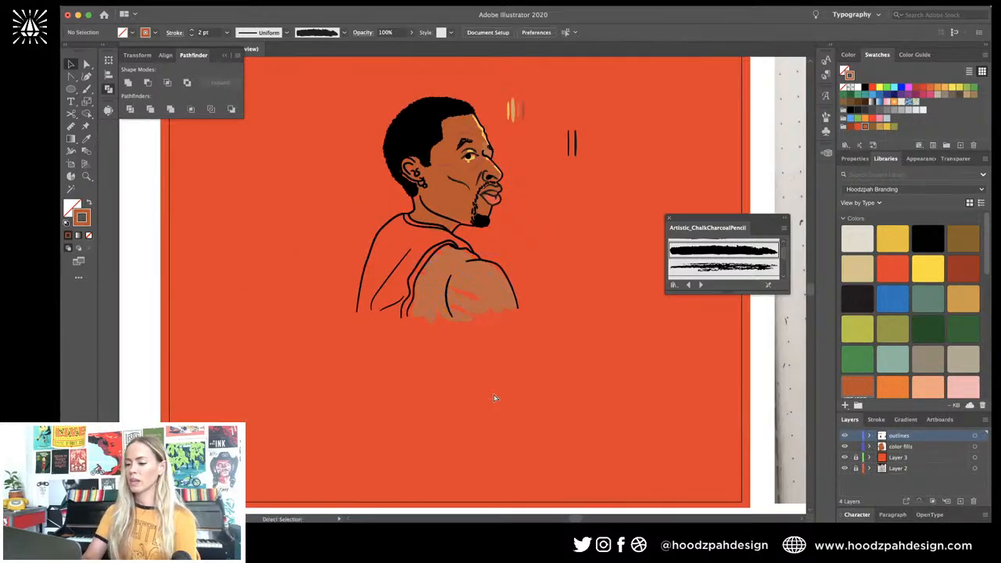
pyautogui.press('super+minus')
pyautogui.press('super+equal')
pyautogui.press('super+equal')
# Step: Redraw part of the brown upper-arm fill with the Pencil tool to cover the gaps beside the inner arm line
pyautogui.click(498, 299)
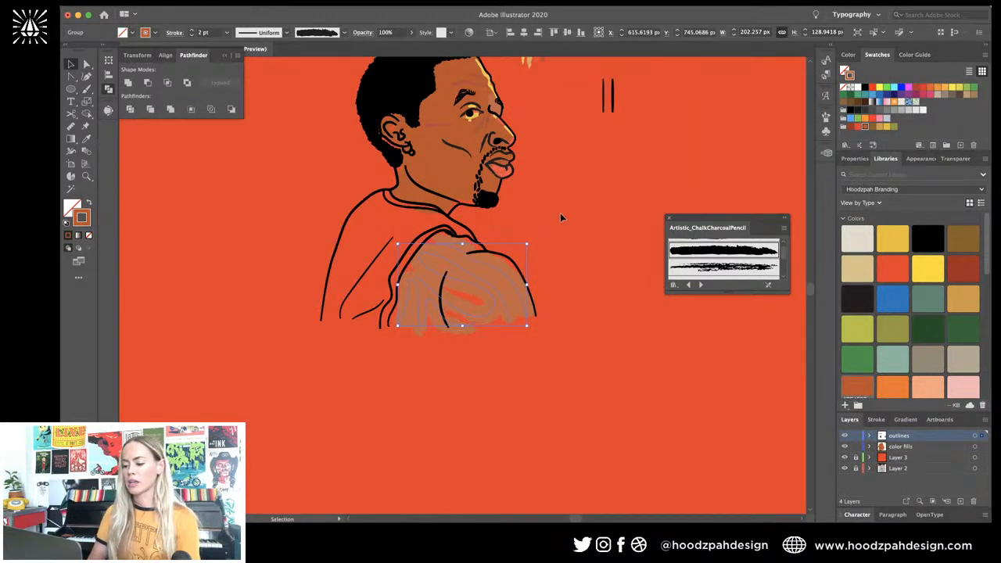
pyautogui.press('super+equal')
pyautogui.press('super+equal')
pyautogui.press('a')
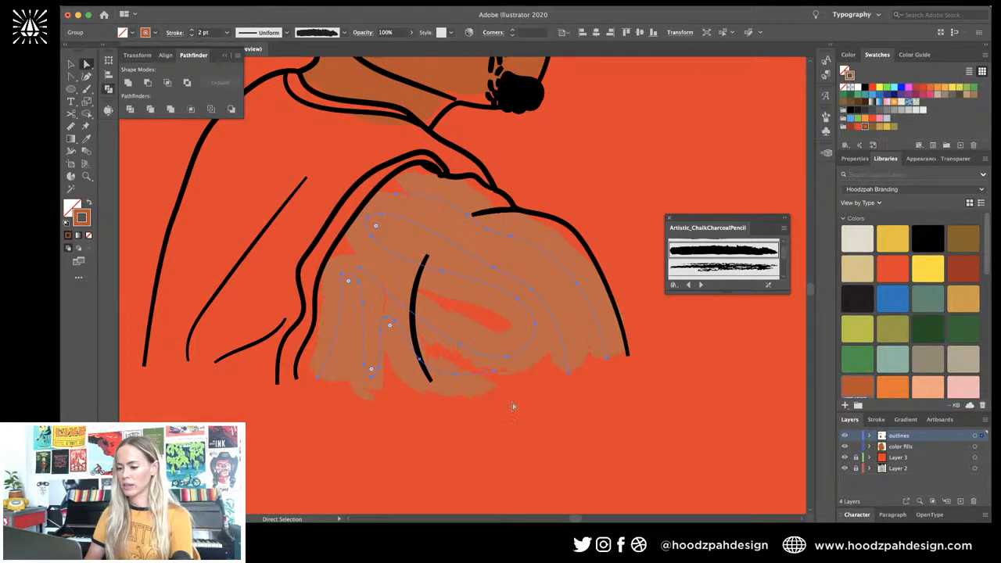
pyautogui.press('n')
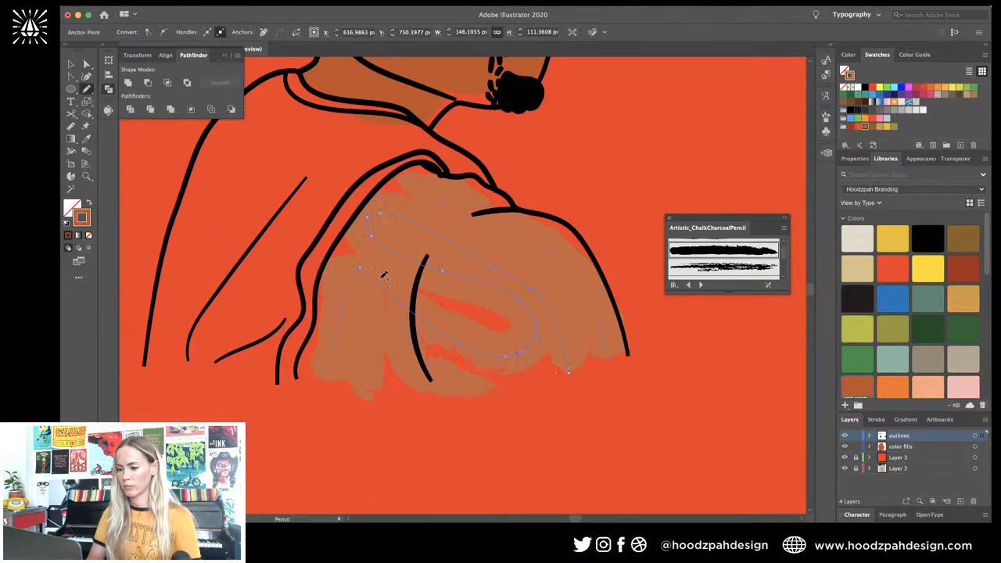
pyautogui.moveTo(381, 278)
pyautogui.mouseDown()
pyautogui.moveTo(486, 313)
pyautogui.moveTo(472, 325)
pyautogui.moveTo(437, 292)
pyautogui.mouseUp()
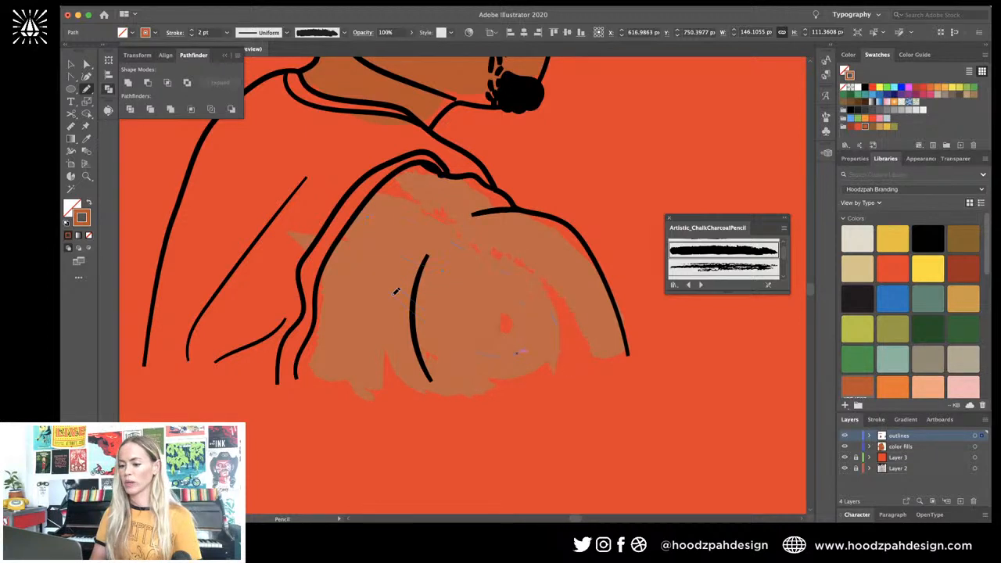
pyautogui.press('v')
pyautogui.click(504, 432)
pyautogui.press('super+minus')
pyautogui.press('super+minus')
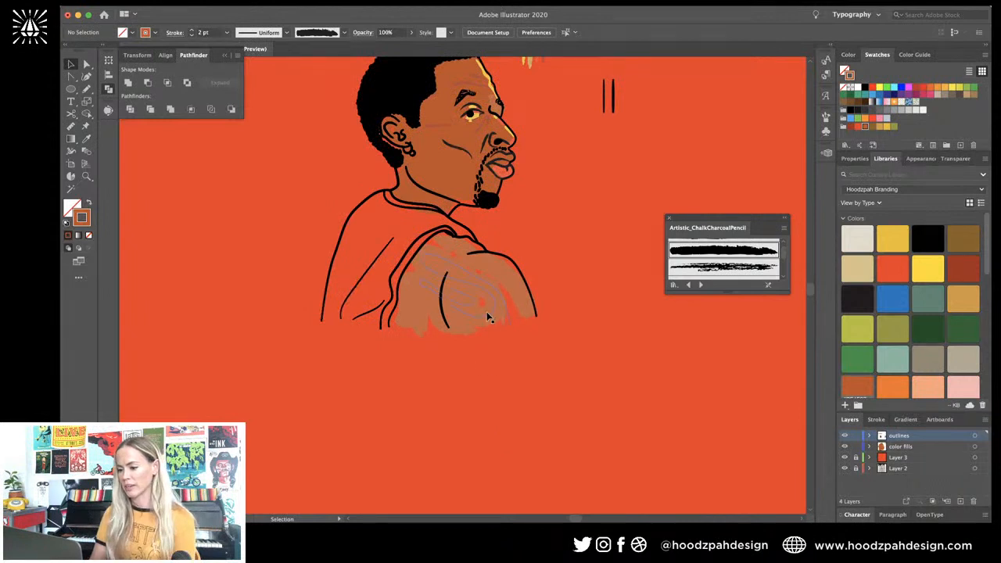
# Step: Convert the brown arm stroke group to outlined shapes and unite them into one fill
pyautogui.press('super+plus')
pyautogui.press('super+plus')
pyautogui.press('a')
pyautogui.click(494, 270)
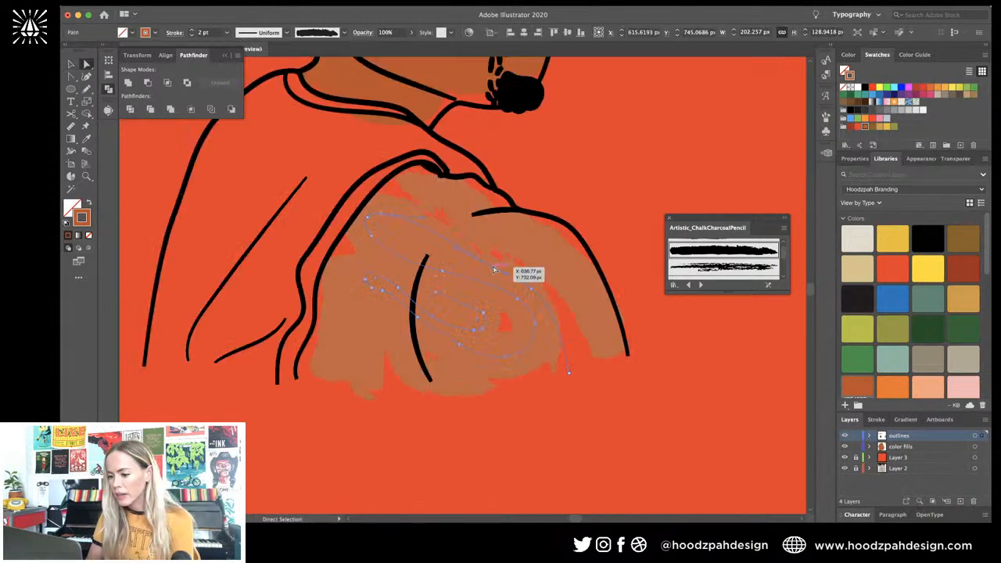
pyautogui.press('v')
pyautogui.click(525, 282)
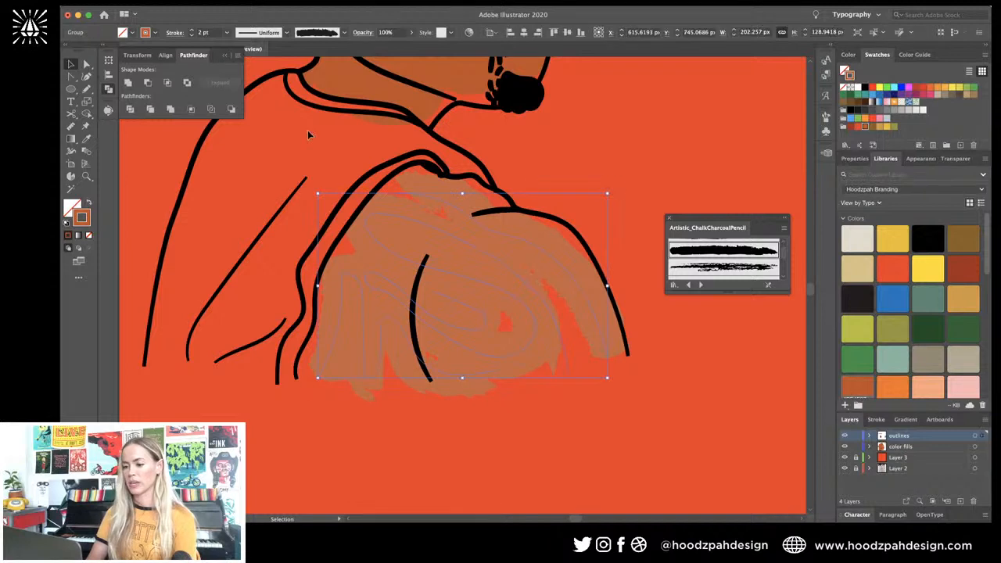
pyautogui.click(191, 4)
pyautogui.moveTo(206, 234)
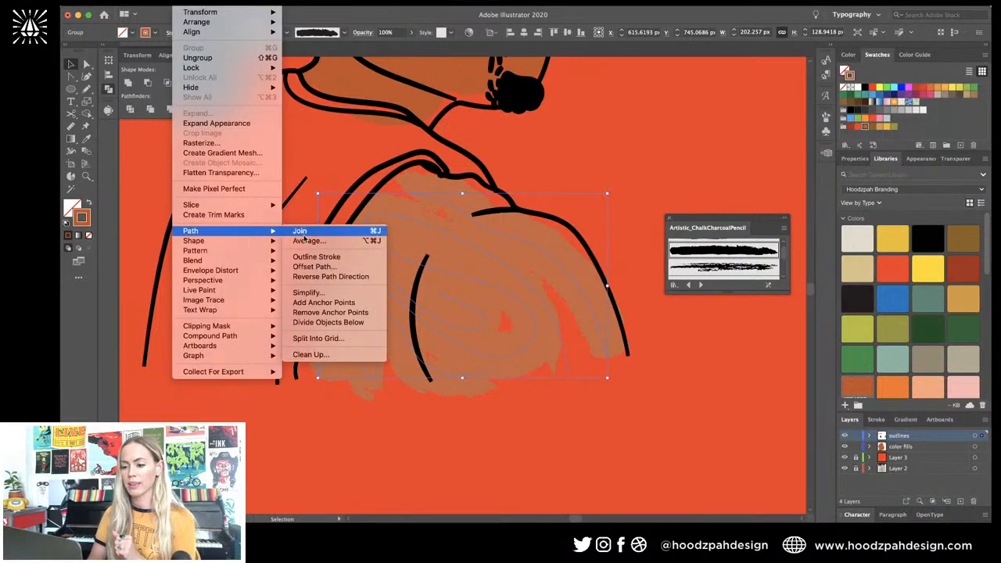
pyautogui.click(317, 255)
pyautogui.keyDown('shift'); pyautogui.click(317, 258); pyautogui.keyUp('shift')
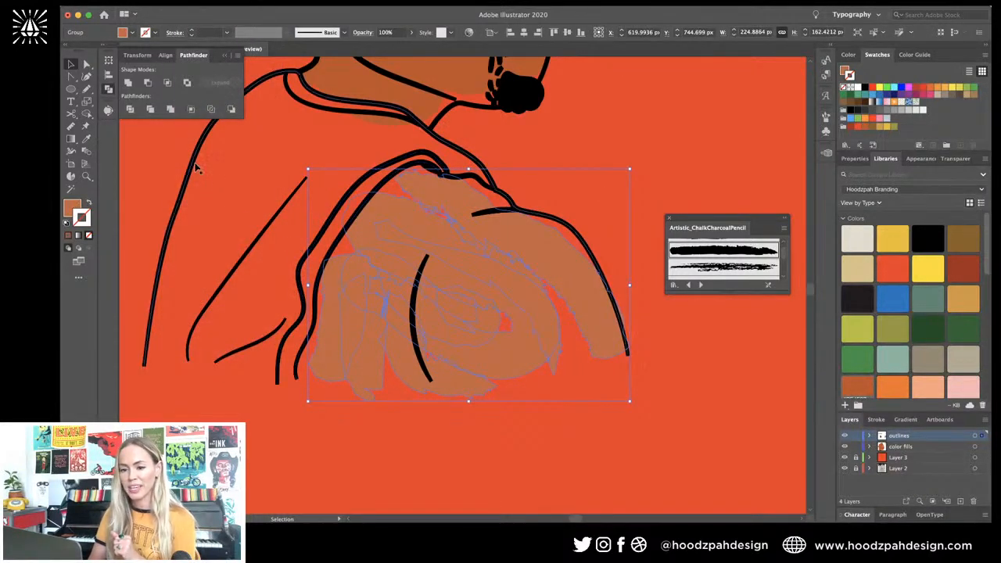
pyautogui.click(128, 83)
pyautogui.click(621, 143)
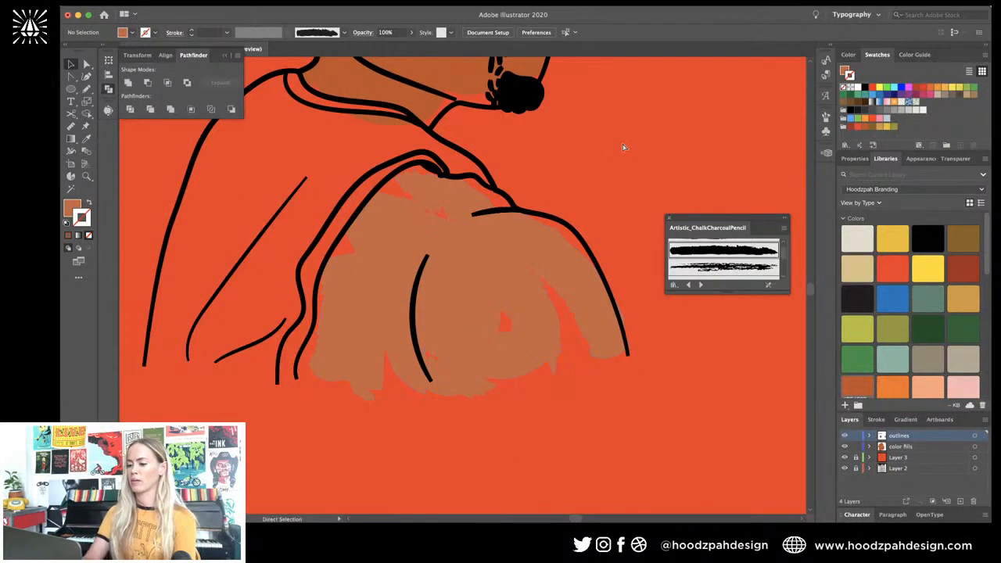
# Step: Recolor the united arm fill with the brown skin color sampled from the face
pyautogui.press('super+0')
pyautogui.press('super+equal')
pyautogui.click(471, 280)
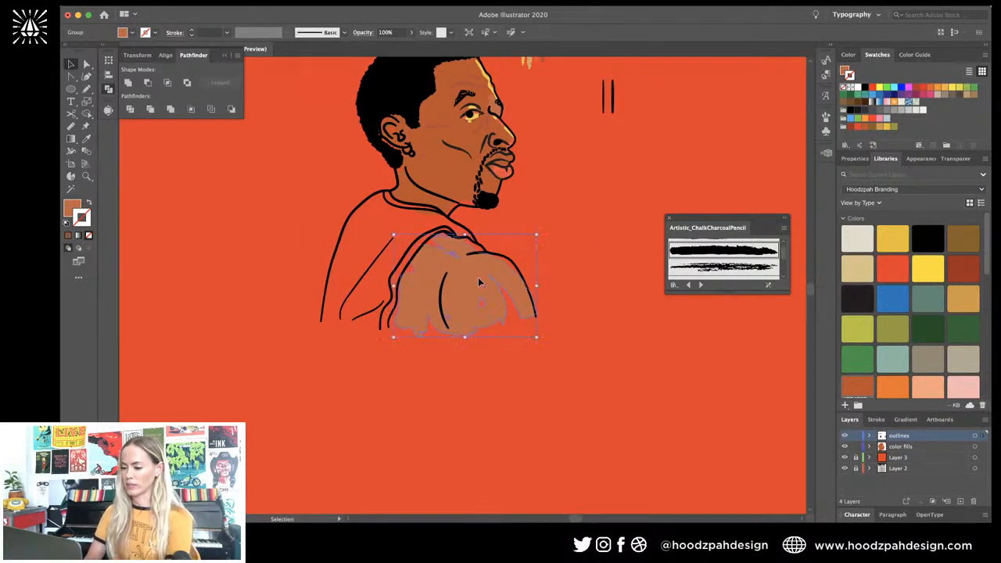
pyautogui.press('i')
pyautogui.click(452, 166)
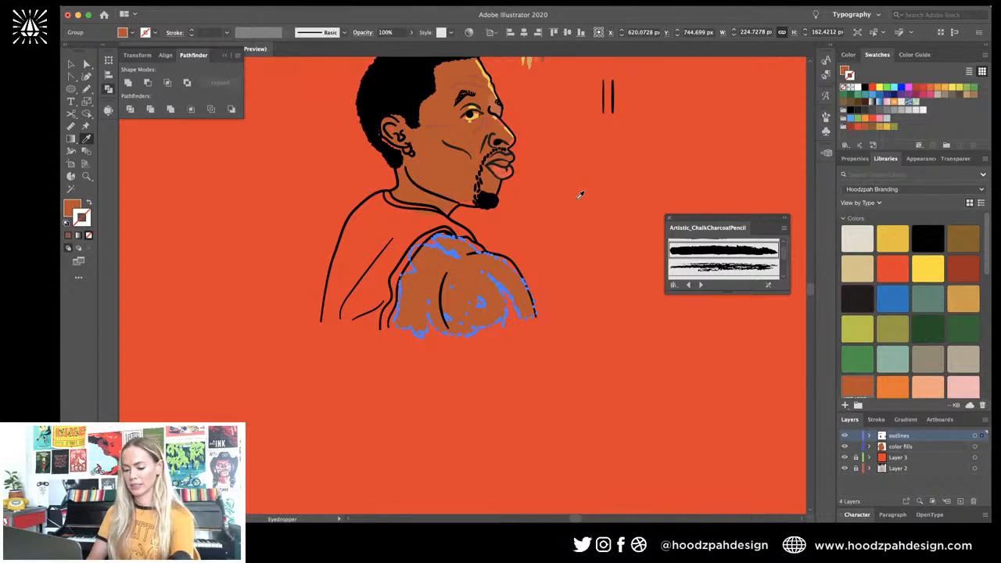
pyautogui.press('super+shift+a')
# Step: Convert the stroke of the red lower-lip fill to outlined shapes
pyautogui.press('super+0')
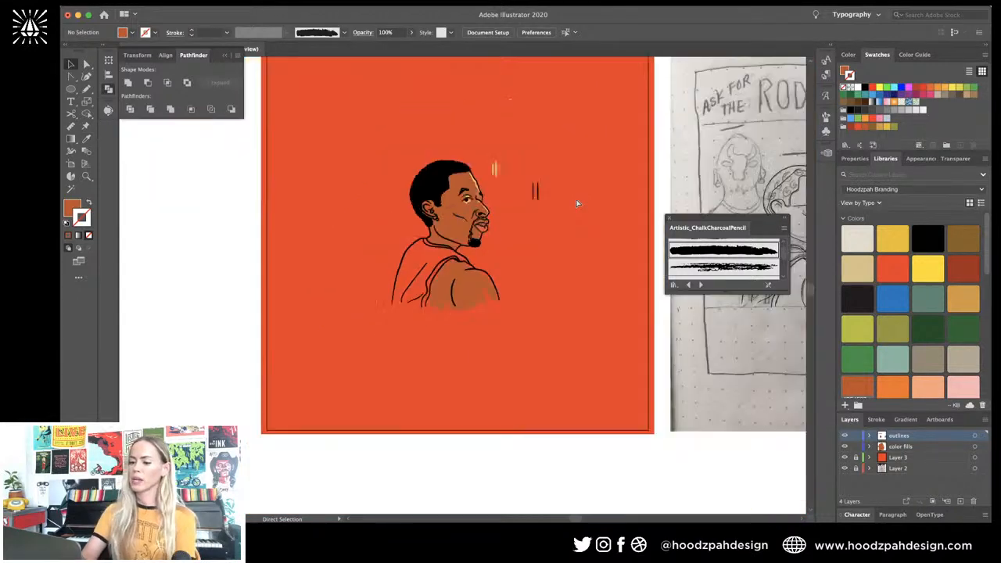
pyautogui.press('super+equal')
pyautogui.press('super+equal')
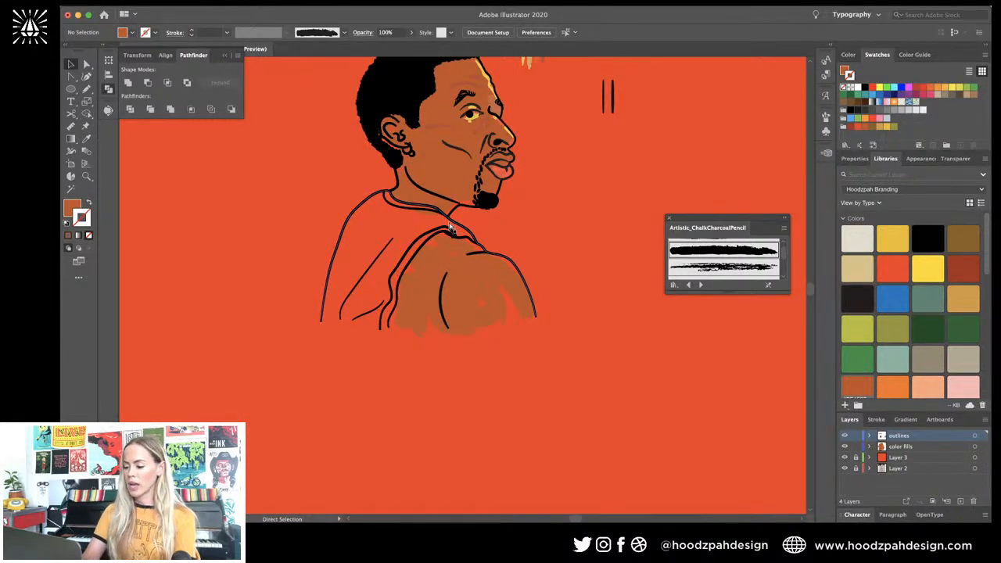
pyautogui.press('super+equal')
pyautogui.scroll(5, 577, 190)
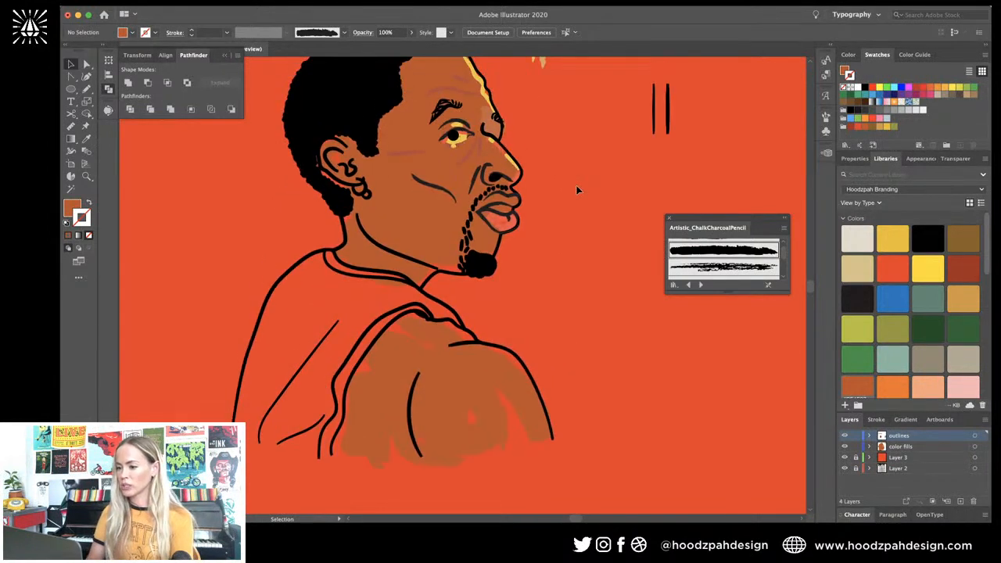
pyautogui.press('super+equal')
pyautogui.press('super+equal')
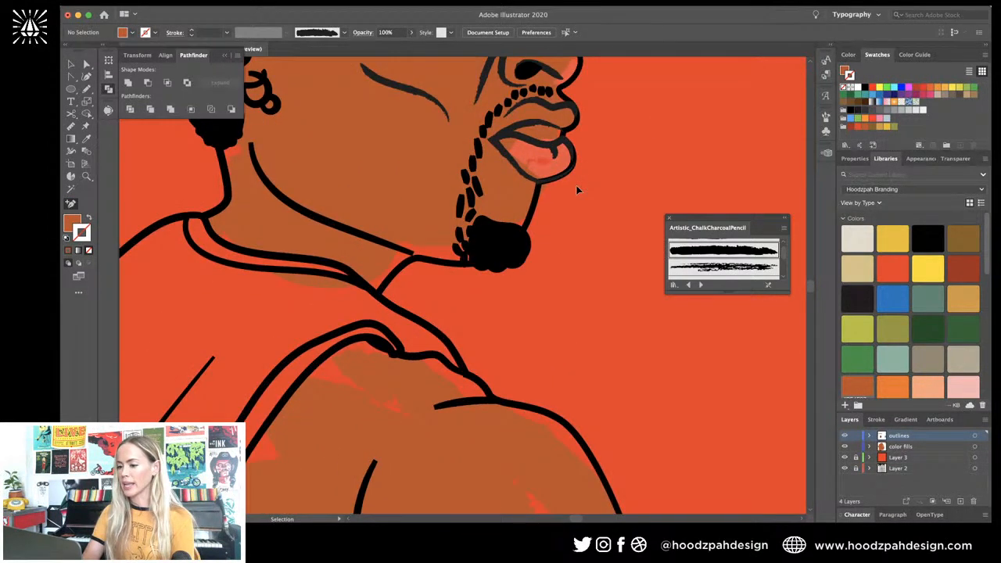
pyautogui.click(539, 156)
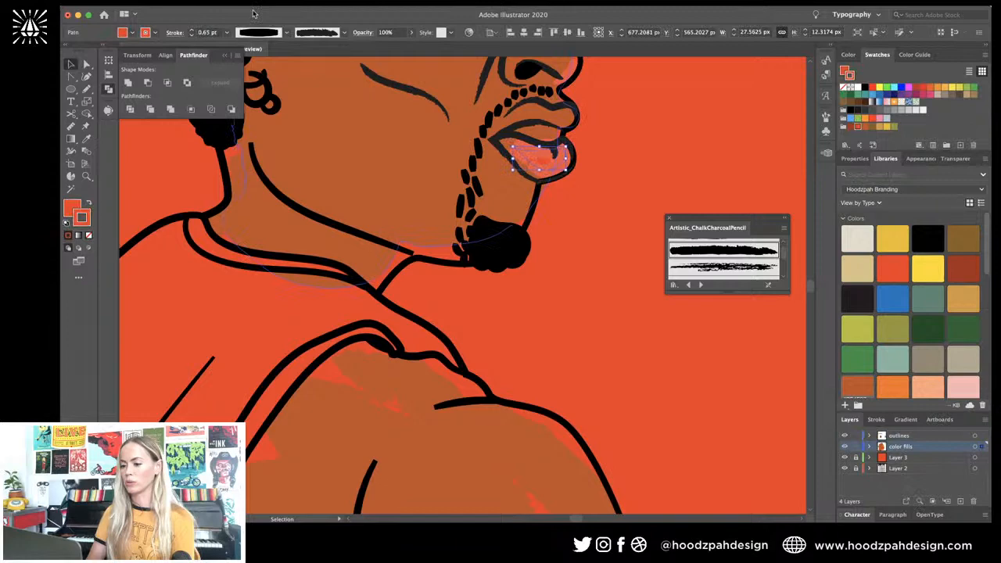
pyautogui.click(196, 1)
pyautogui.moveTo(226, 226)
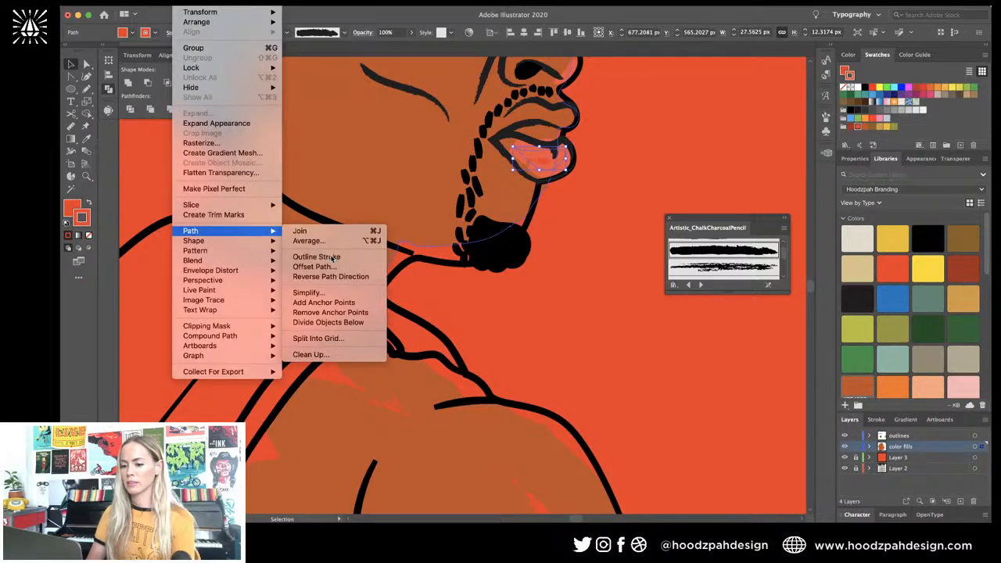
pyautogui.click(320, 256)
# Step: Recolor the outlined lower-lip fill with the red sampled from the background
pyautogui.scroll(3, 494, 177)
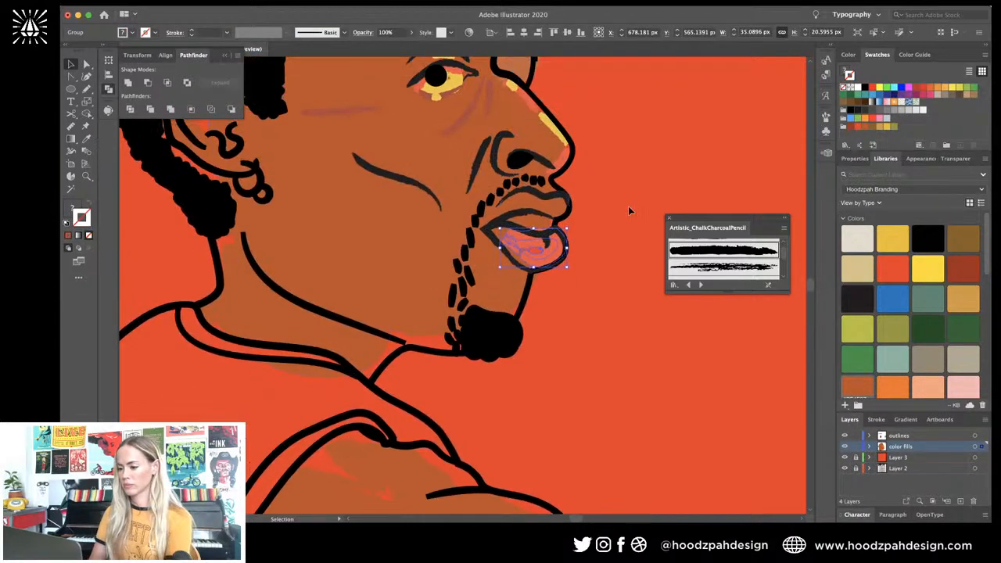
pyautogui.press('i')
pyautogui.click(649, 194)
pyautogui.press('v')
pyautogui.click(648, 196)
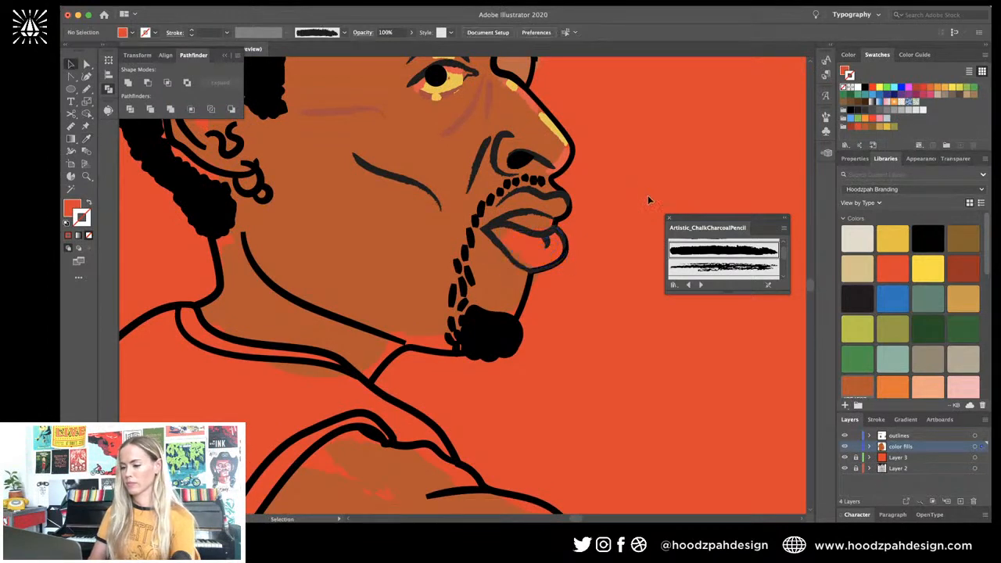
# Step: Cut the black lower-lip outline on both sides of the inner mouth corner and delete the corner segment
pyautogui.press('super+minus')
pyautogui.press('super+minus')
pyautogui.press('super+minus')
pyautogui.press('super+equal')
pyautogui.press('super+equal')
pyautogui.press('super+equal')
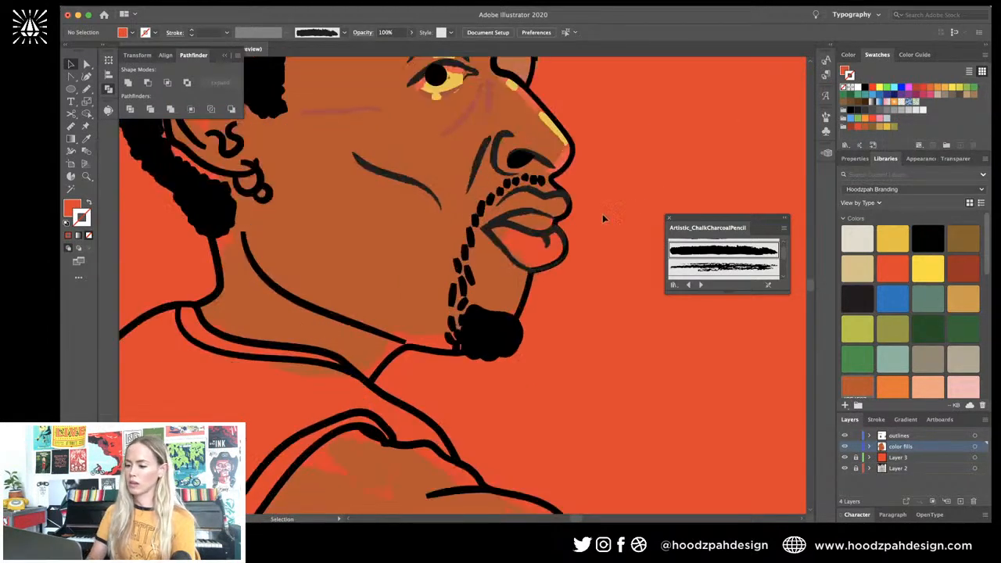
pyautogui.click(513, 259)
pyautogui.press('c')
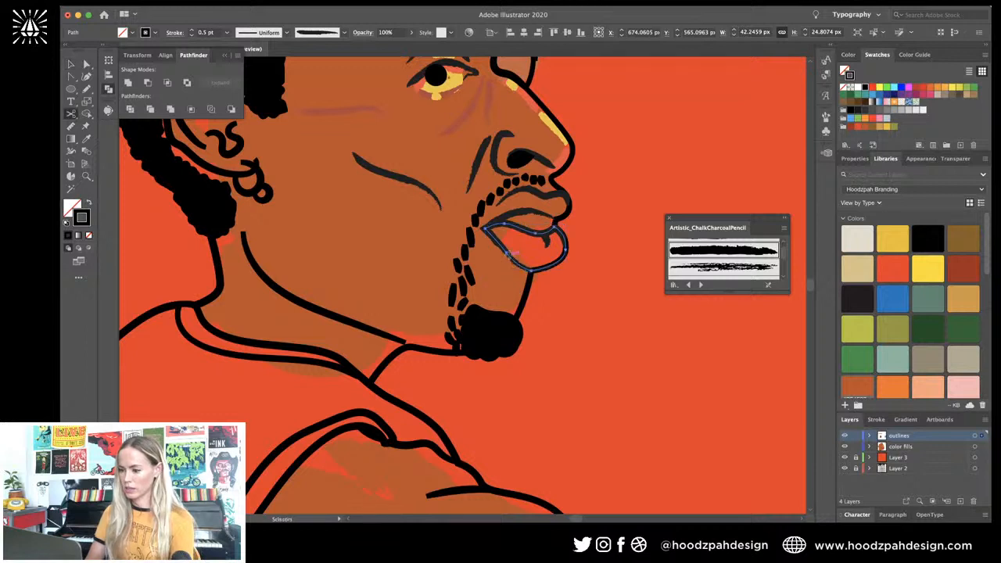
pyautogui.click(506, 223)
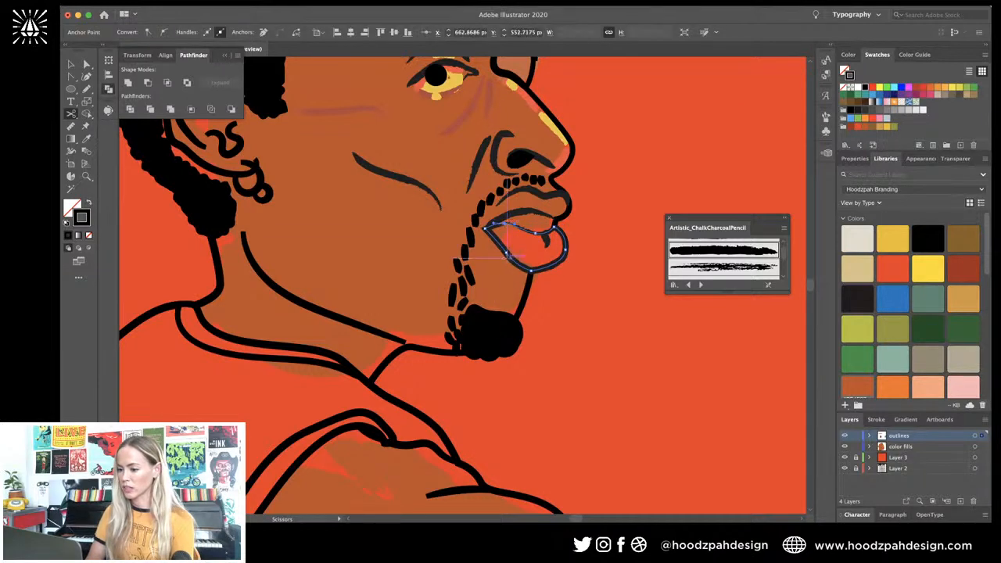
pyautogui.click(506, 253)
pyautogui.press('a')
pyautogui.press('BackSpace')
pyautogui.press('BackSpace')
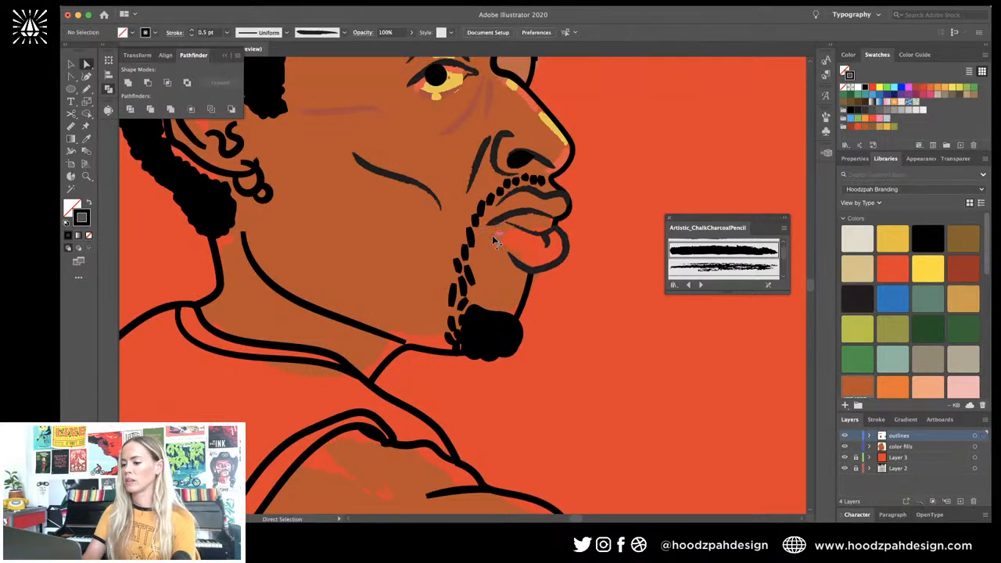
# Step: Cut the lower-lip outline around its front edge and try deleting the line along the top of the lip
pyautogui.press('c')
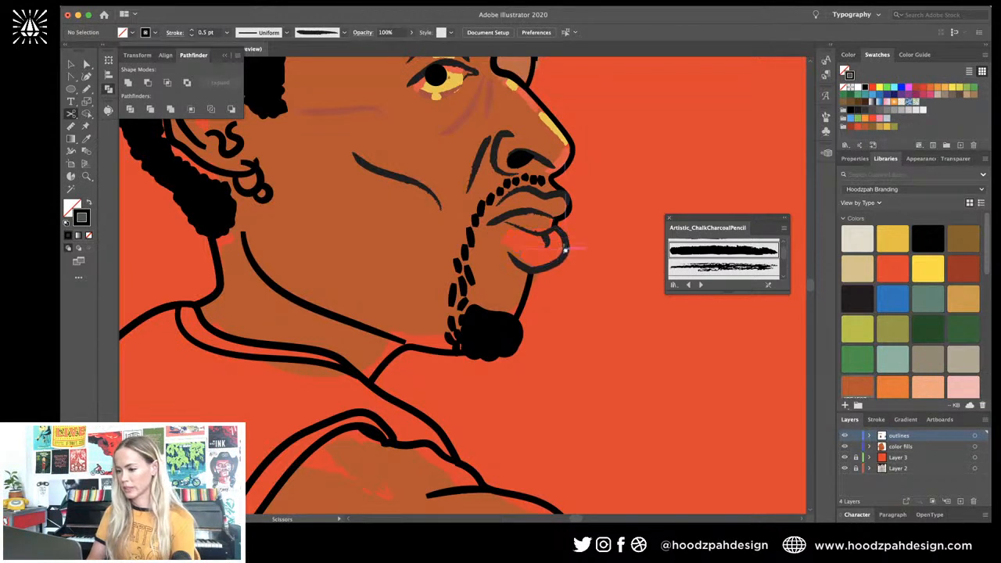
pyautogui.click(558, 239)
pyautogui.click(554, 227)
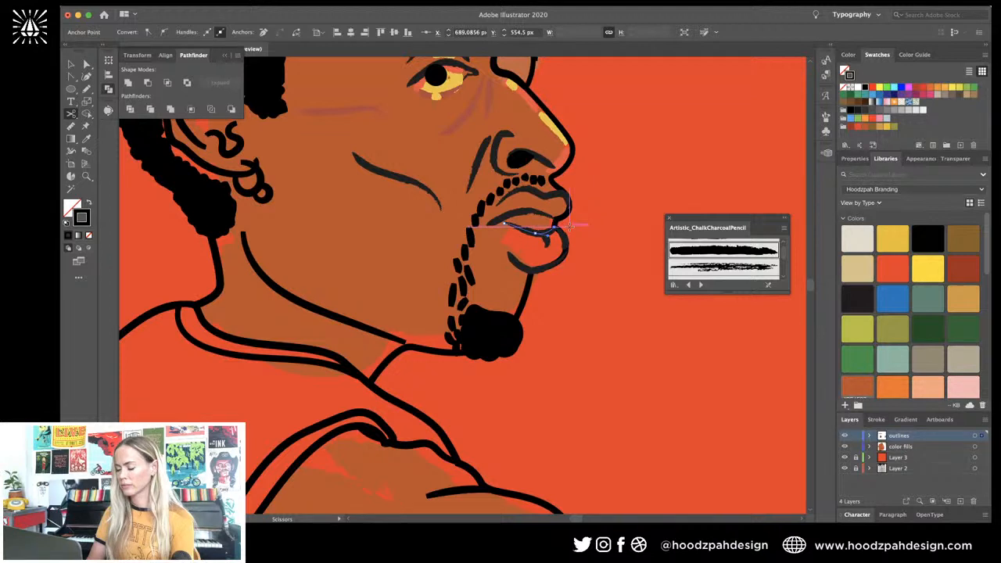
pyautogui.press('a')
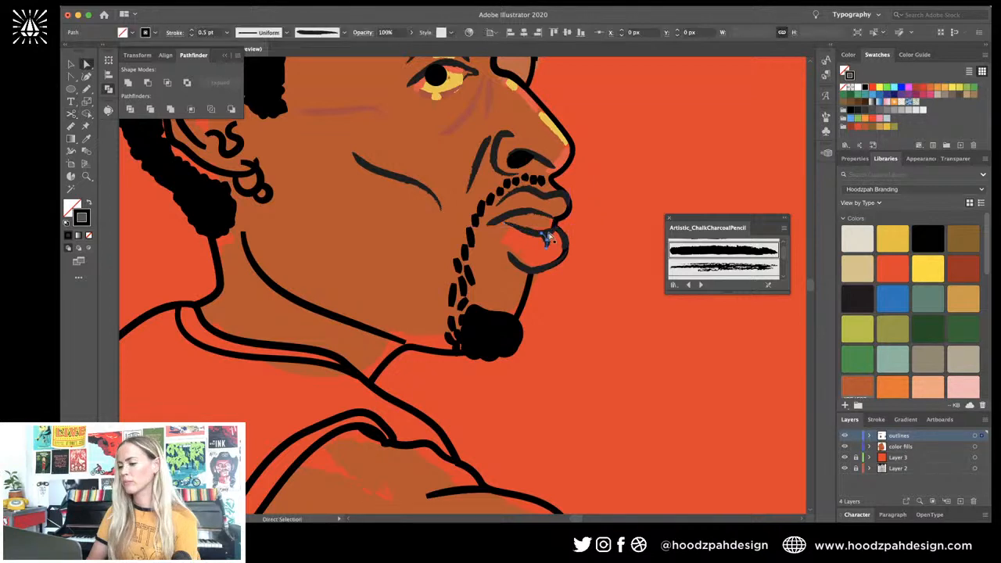
pyautogui.press('Delete')
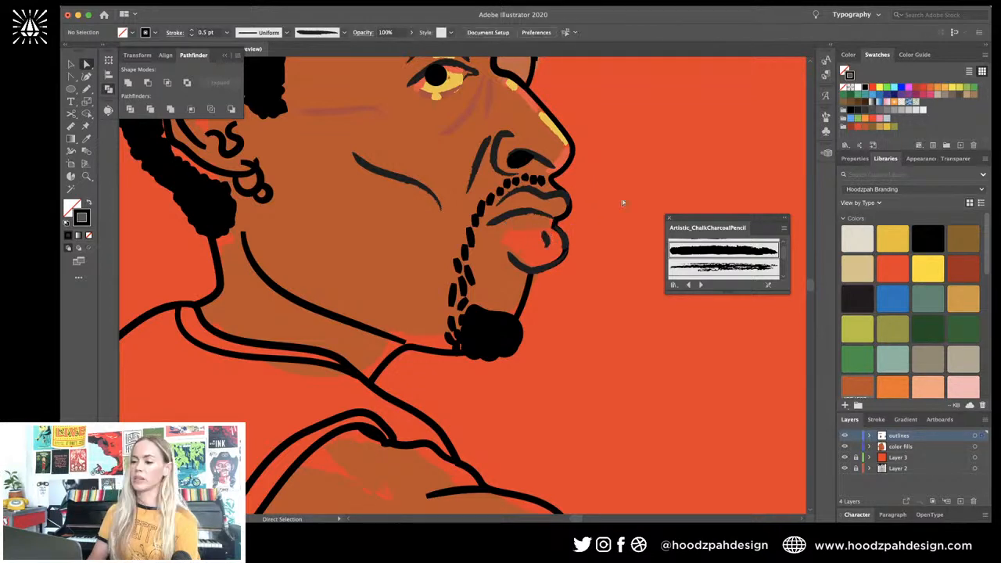
# Step: Apply the nose highlight's yellow 0.3 pt stroke to the cut front segment of the lower-lip outline
pyautogui.hotkey('ctrl', '-')
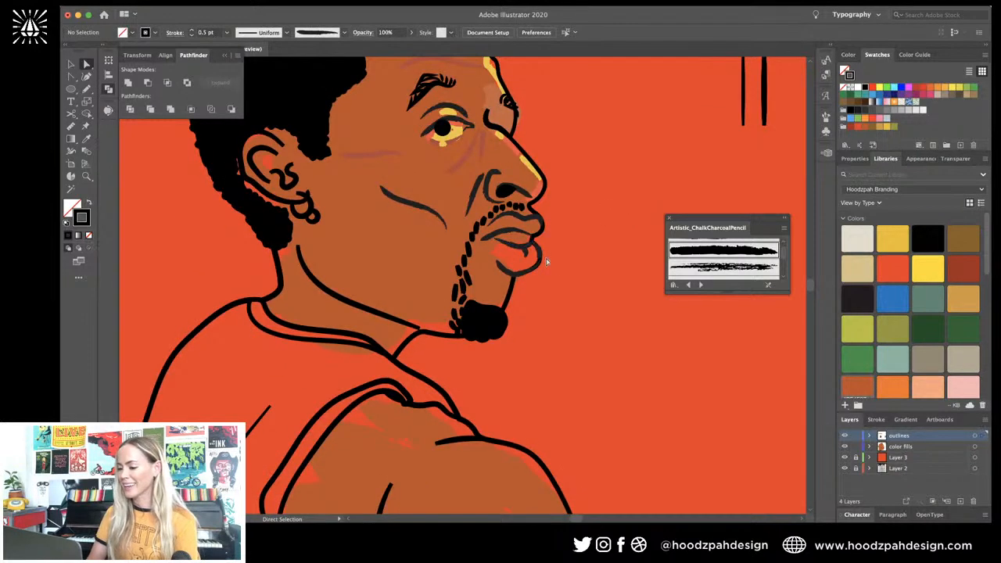
pyautogui.click(539, 251)
pyautogui.hotkey('ctrl', '+')
pyautogui.hotkey('ctrl', '+')
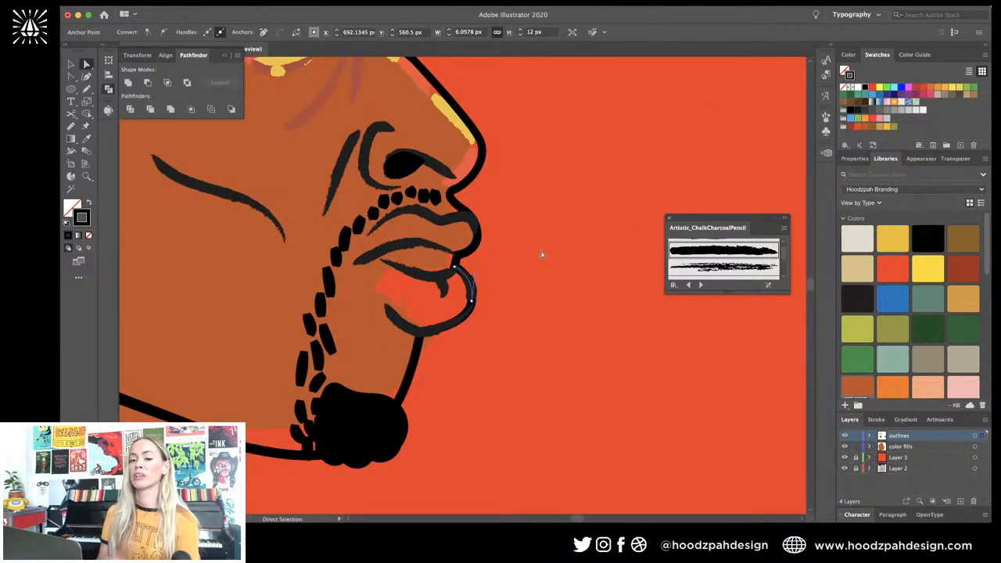
pyautogui.press('c')
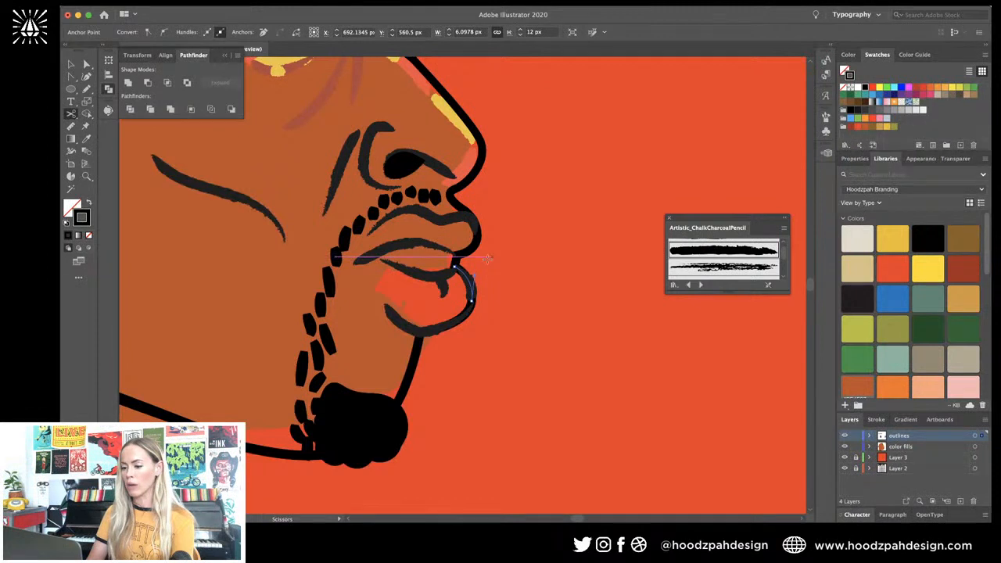
pyautogui.press('v')
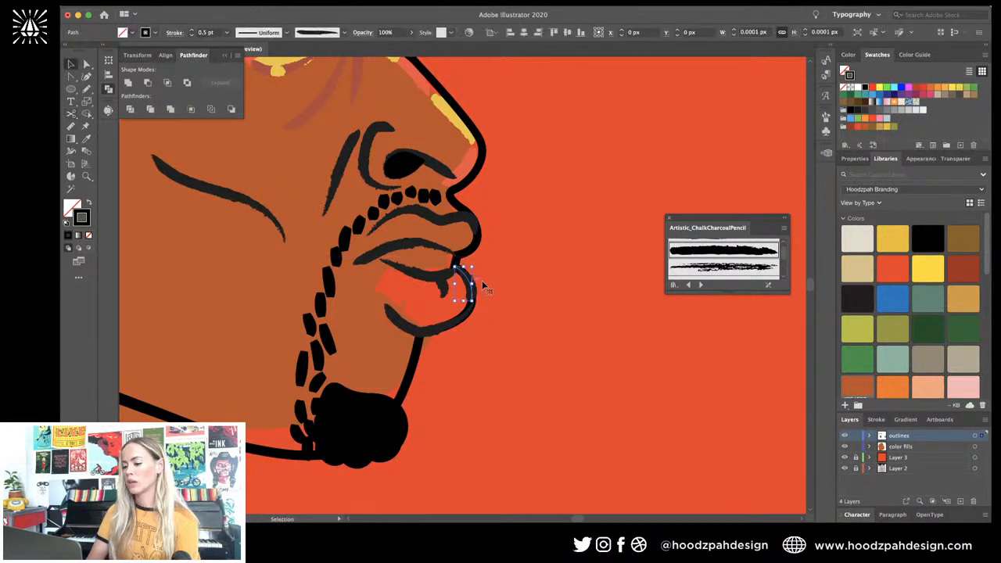
pyautogui.press('i')
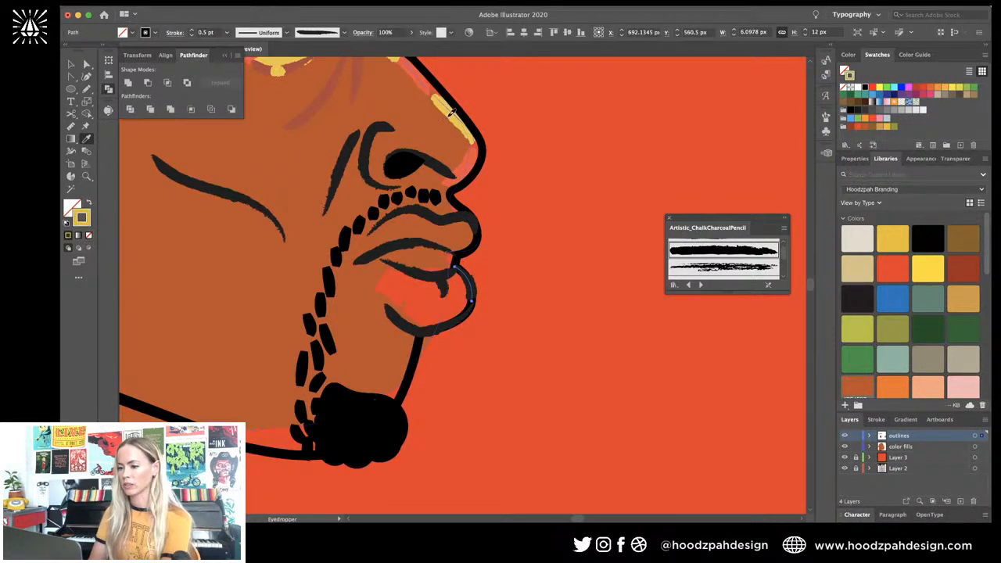
pyautogui.click(452, 117)
pyautogui.press('v')
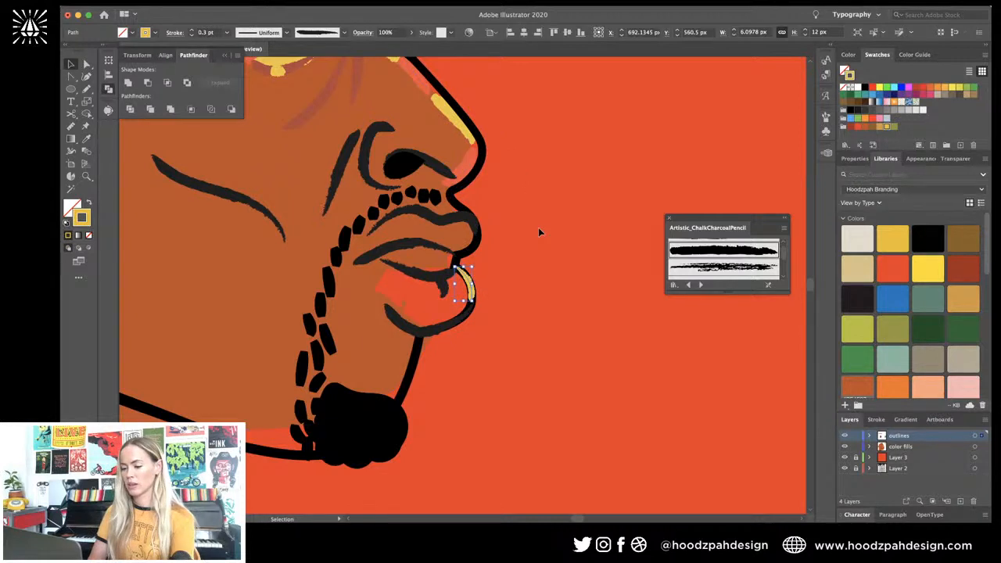
pyautogui.click(518, 247)
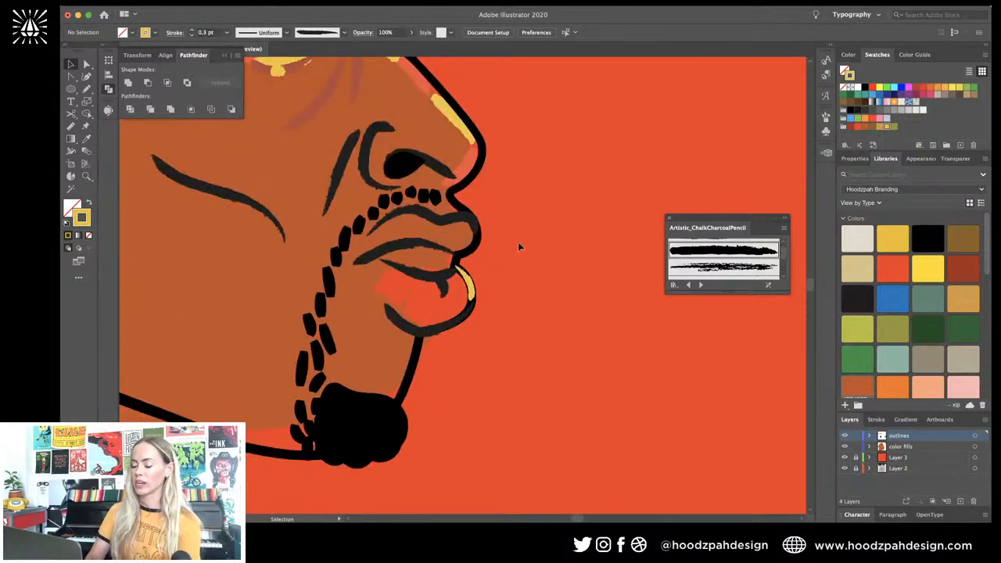
# Step: Draw two short highlights on the upper part of the lower lip with the yellow 0.3 pt stroke of the lip's edge highlight
pyautogui.click(472, 287)
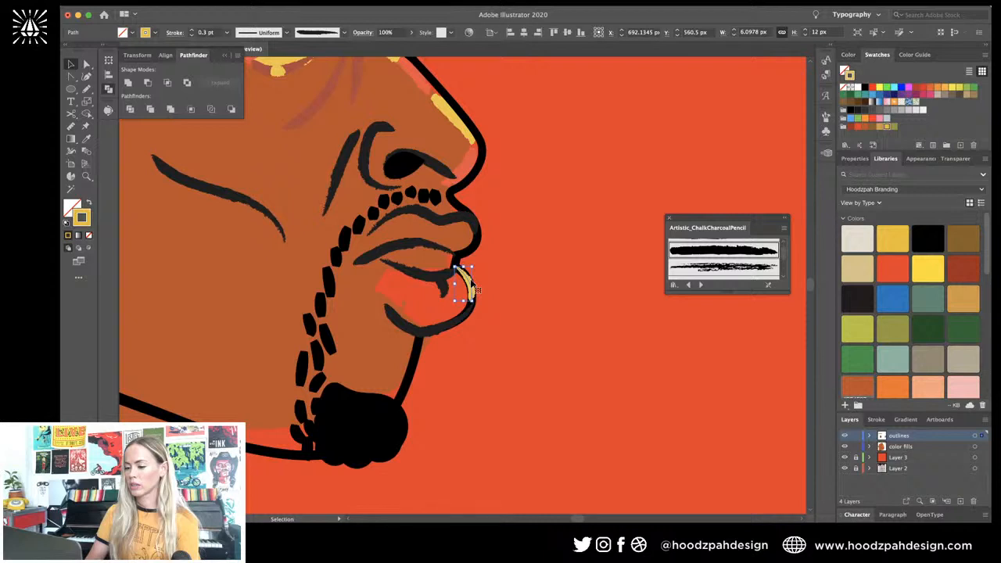
pyautogui.click(507, 280)
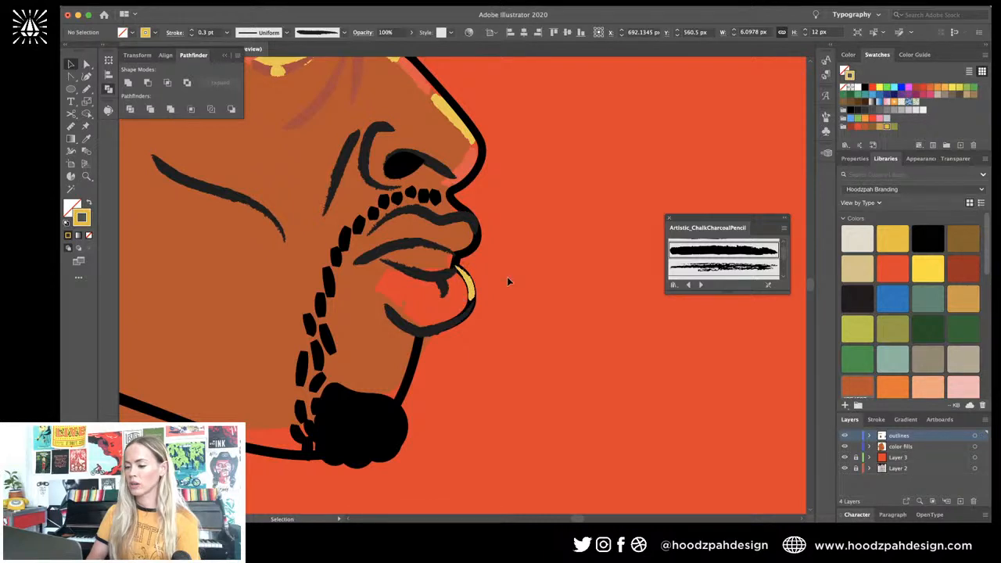
pyautogui.press('n')
pyautogui.moveTo(418, 282)
pyautogui.mouseDown()
pyautogui.moveTo(462, 279)
pyautogui.moveTo(440, 294)
pyautogui.moveTo(451, 285)
pyautogui.mouseUp()
pyautogui.press('super+z')
pyautogui.press('v')
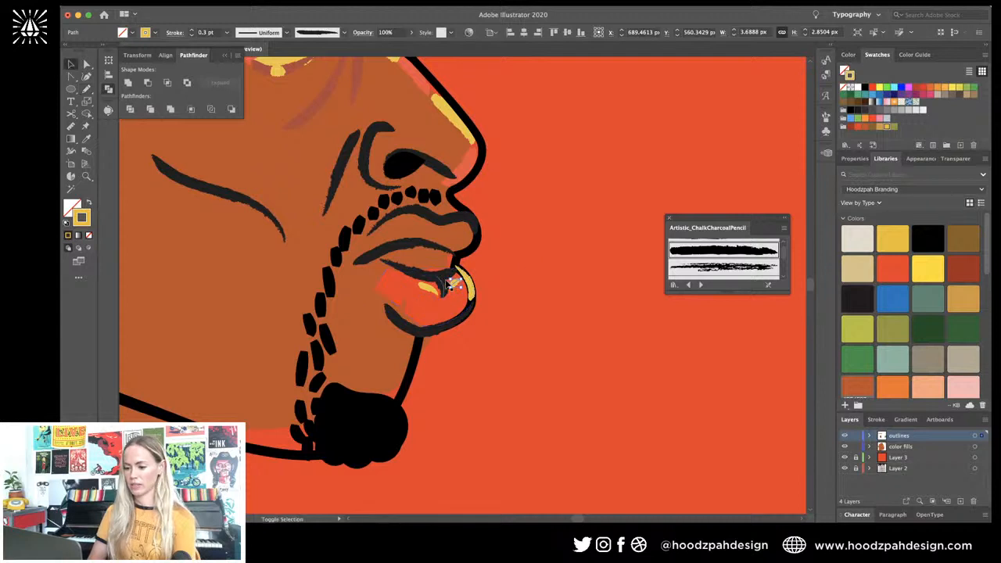
# Step: Increase the stroke weight of the two yellow lower-lip highlights to 0.5 pt
pyautogui.keyDown('shift'); pyautogui.click(428, 289); pyautogui.keyUp('shift')
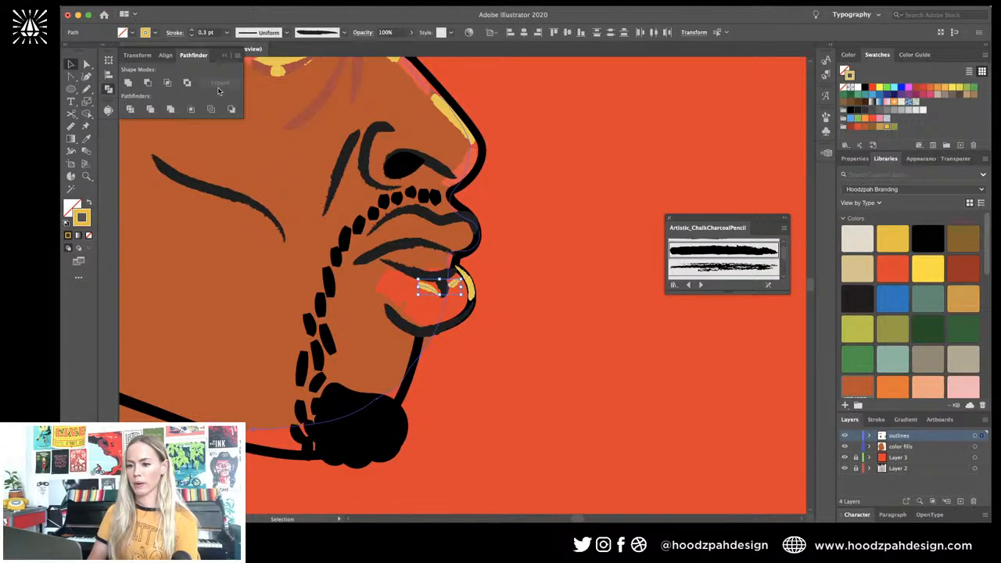
pyautogui.click(191, 30)
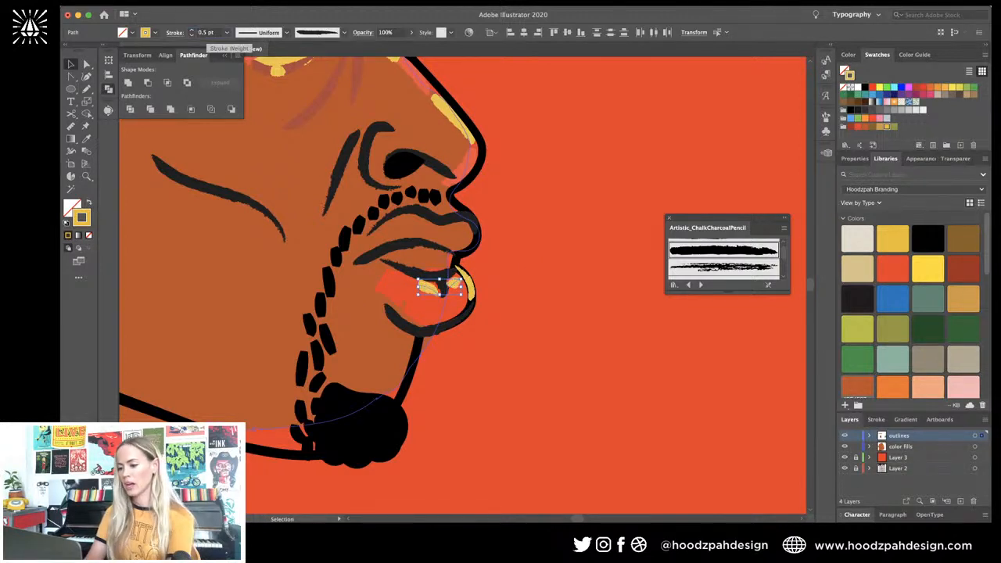
pyautogui.click(516, 208)
pyautogui.press('super+minus')
pyautogui.press('super+minus')
pyautogui.press('super+minus')
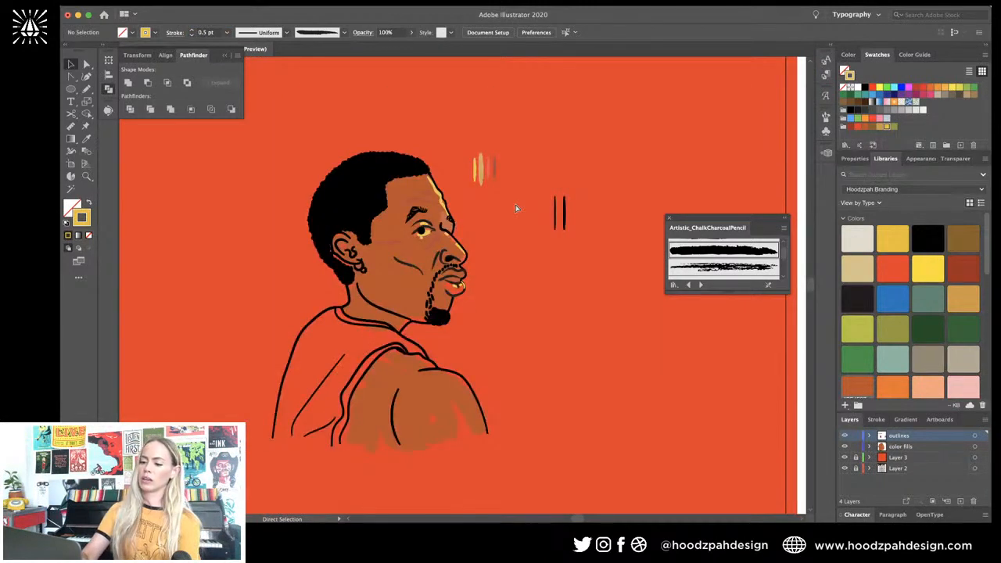
# Step: Convert the brown brush stroke around the far eye to an outlined shape and match its fill to the face's brown
pyautogui.press('super+plus')
pyautogui.press('super+plus')
pyautogui.press('super+plus')
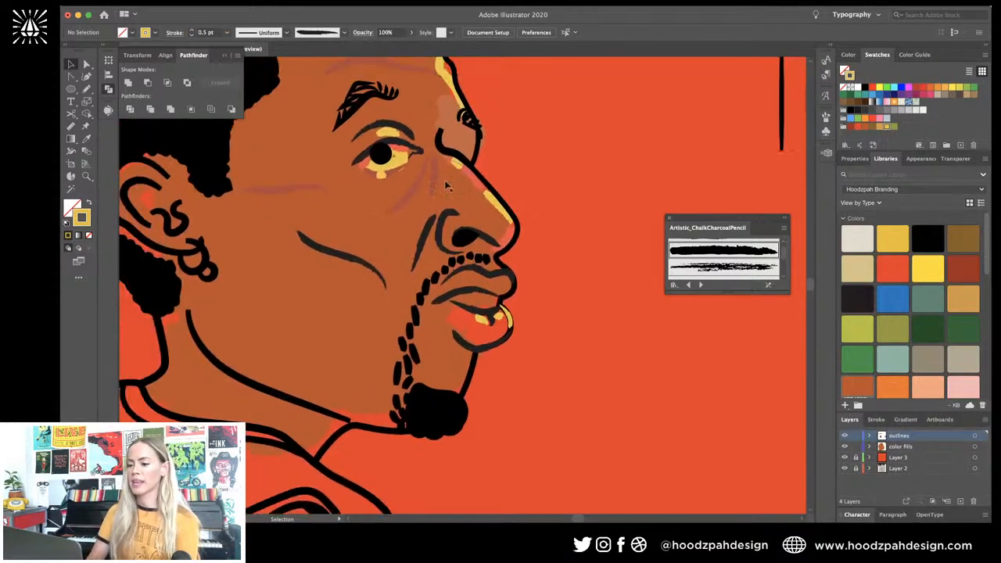
pyautogui.press('a')
pyautogui.press('super+plus')
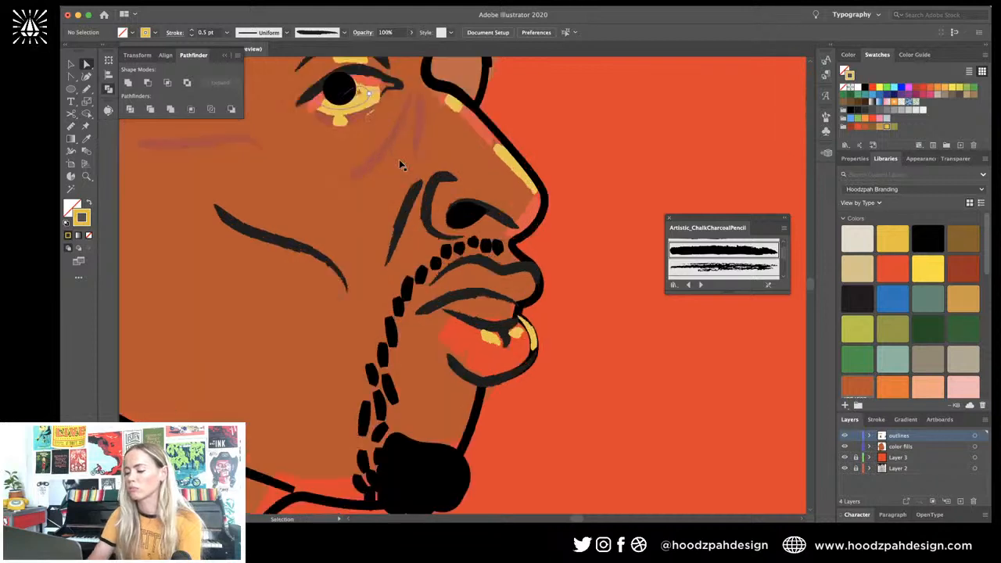
pyautogui.press('super+plus')
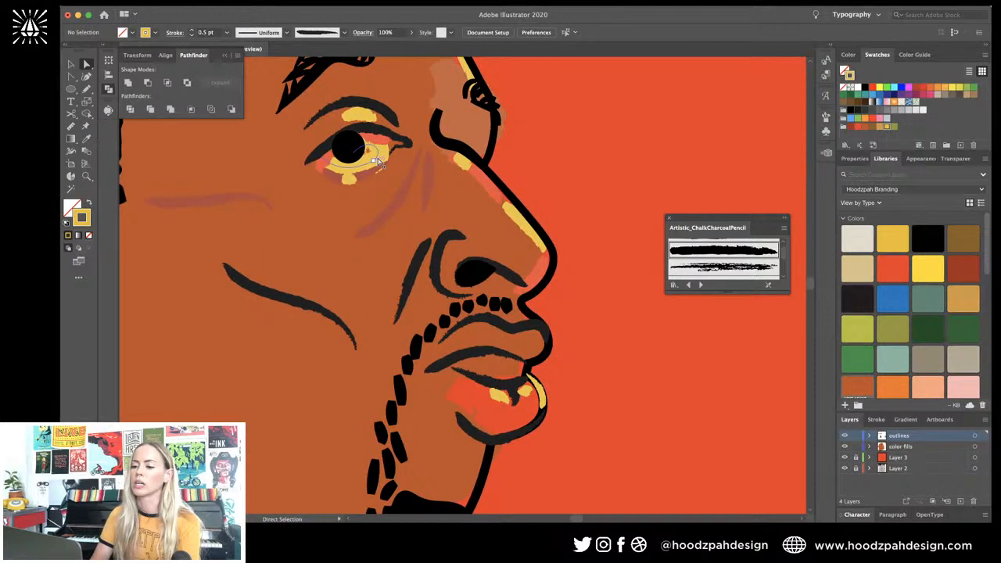
pyautogui.click(461, 121)
pyautogui.press('v')
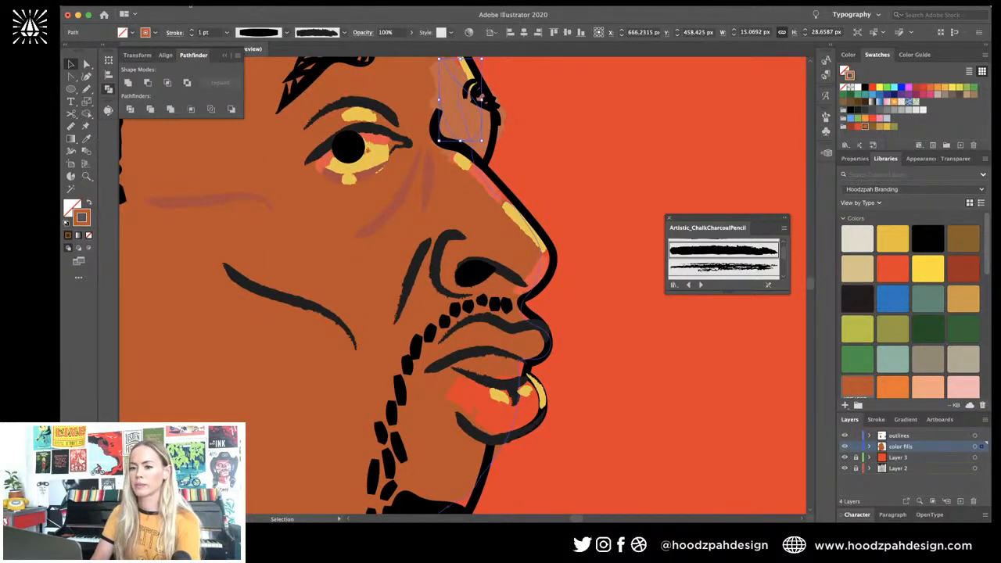
pyautogui.click(191, 6)
pyautogui.moveTo(236, 233)
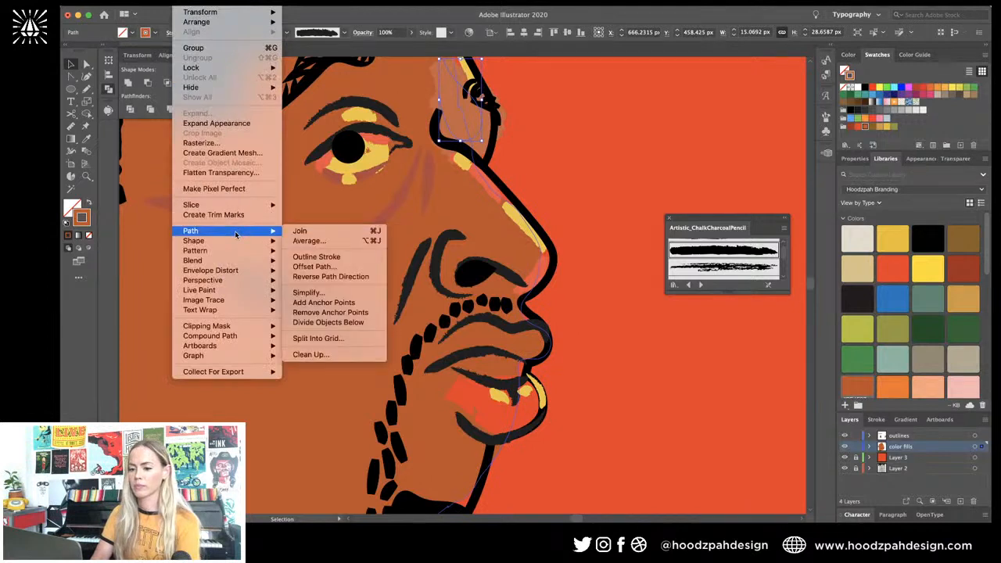
pyautogui.click(340, 258)
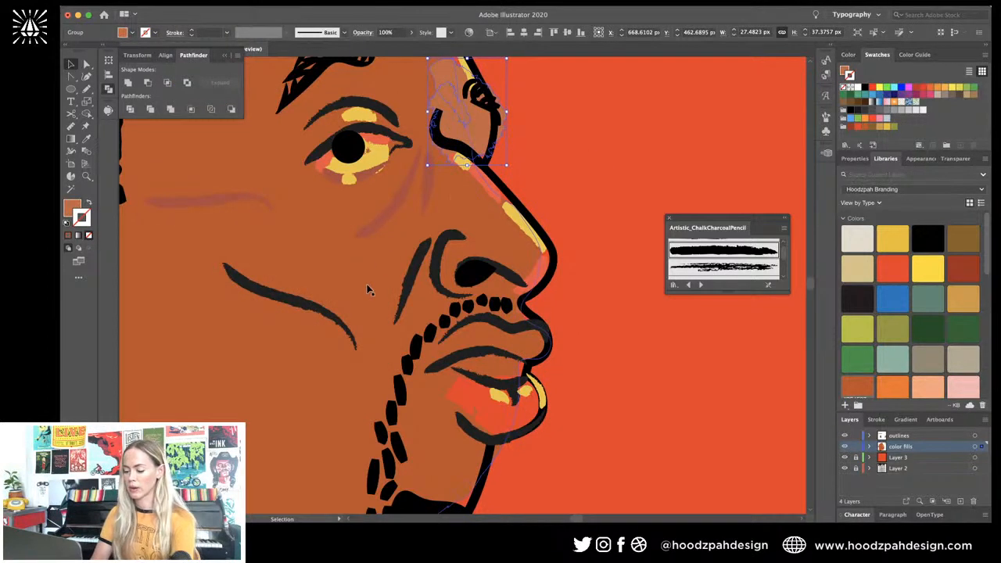
pyautogui.press('i')
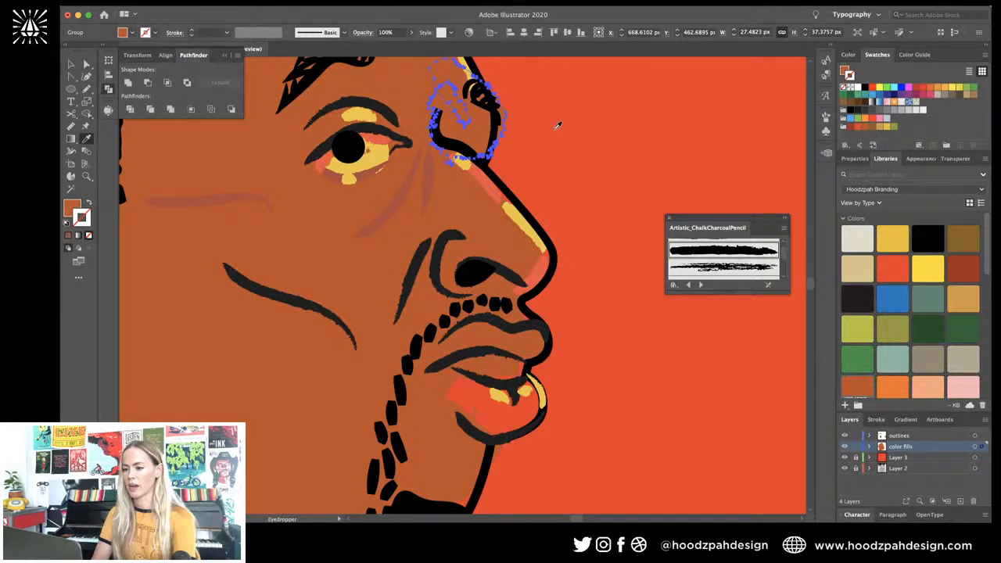
pyautogui.press('v')
pyautogui.click(590, 143)
# Step: Examine the facial highlights and shadows in the reference photo of the player with a raised arm
pyautogui.press('super+minus')
pyautogui.press('super+minus')
pyautogui.press('super+minus')
pyautogui.press('super+minus')
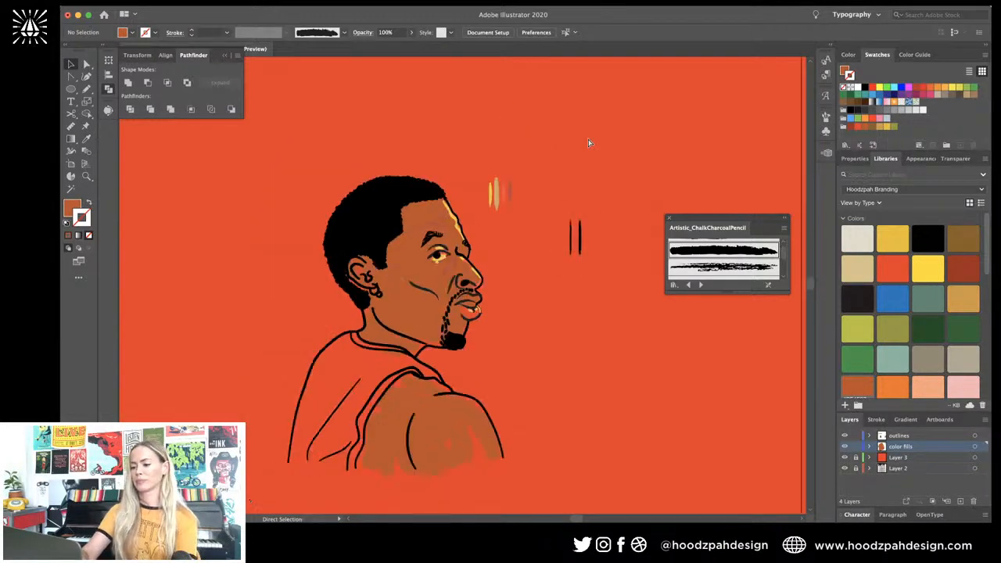
pyautogui.press('super+minus')
pyautogui.press('super+minus')
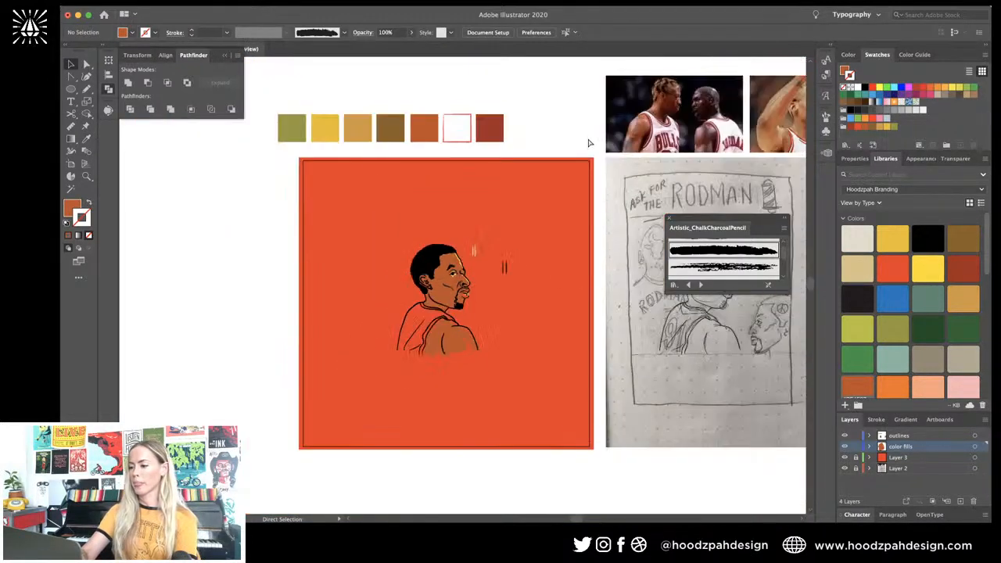
pyautogui.press('super+plus')
pyautogui.hscroll(4, 590, 143)
pyautogui.scroll(2, 589, 143)
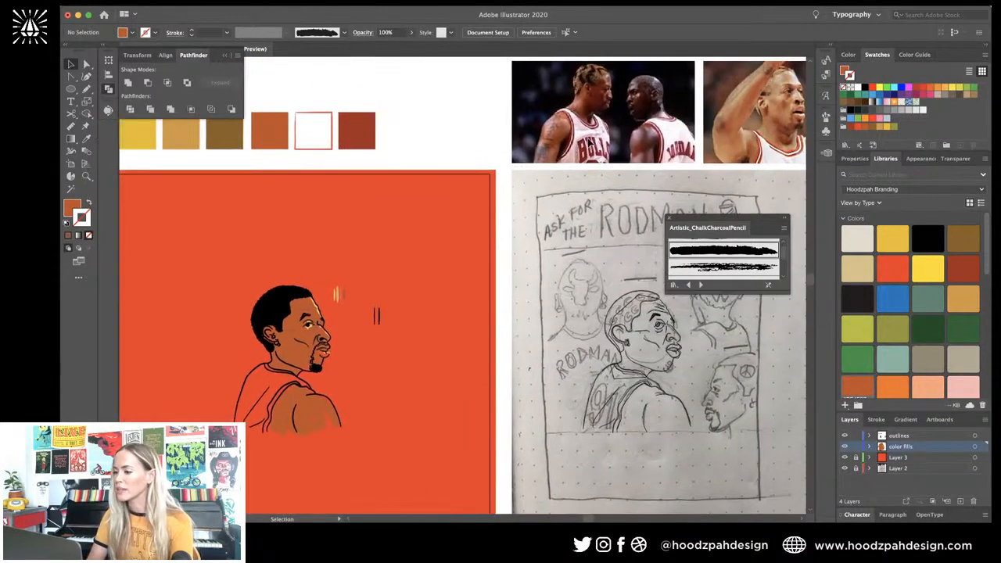
pyautogui.hscroll(2, 636, 103)
pyautogui.scroll(2, 637, 102)
pyautogui.press('z')
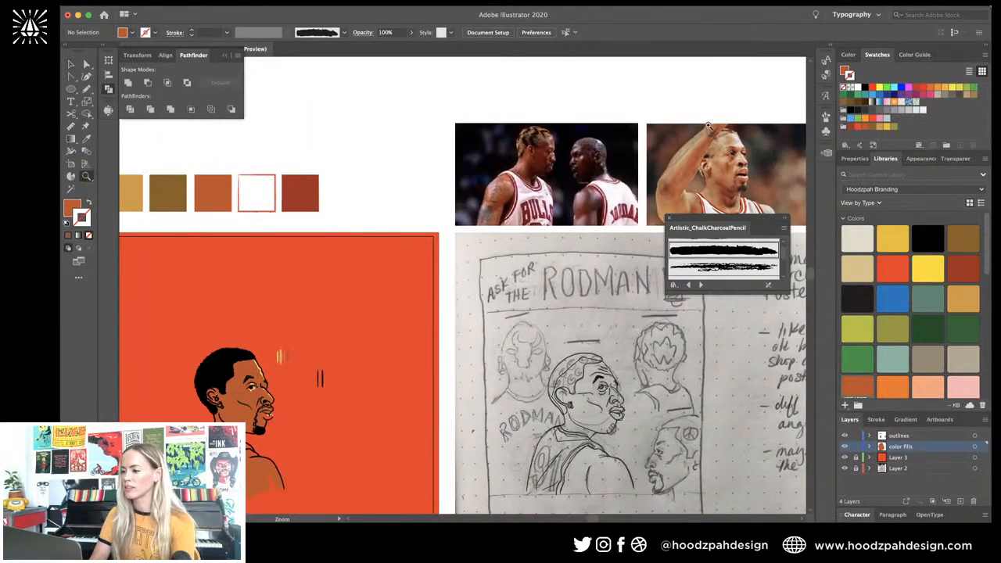
pyautogui.moveTo(730, 146); pyautogui.dragTo(960, 172)
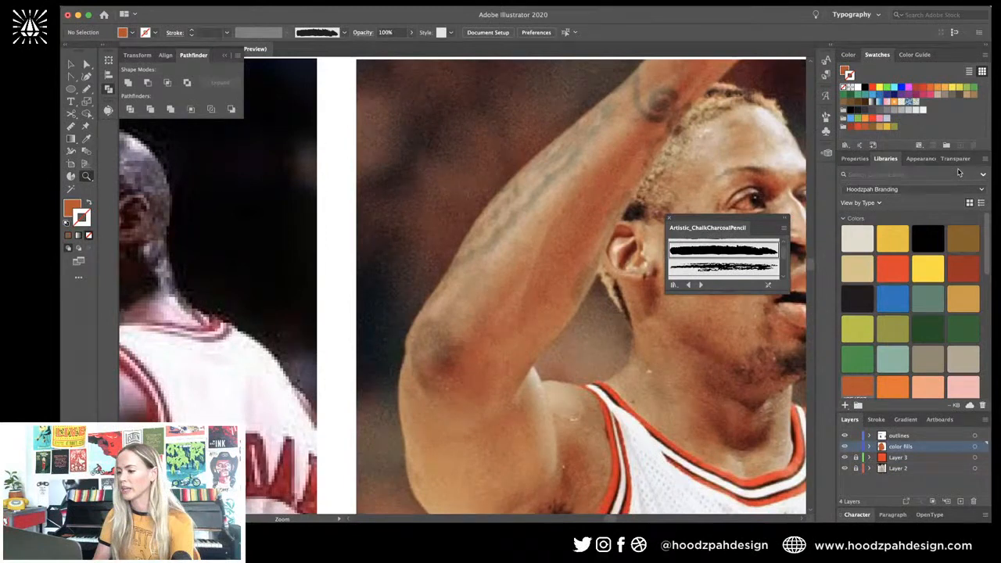
pyautogui.hscroll(5, 681, 175)
pyautogui.scroll(-2, 681, 174)
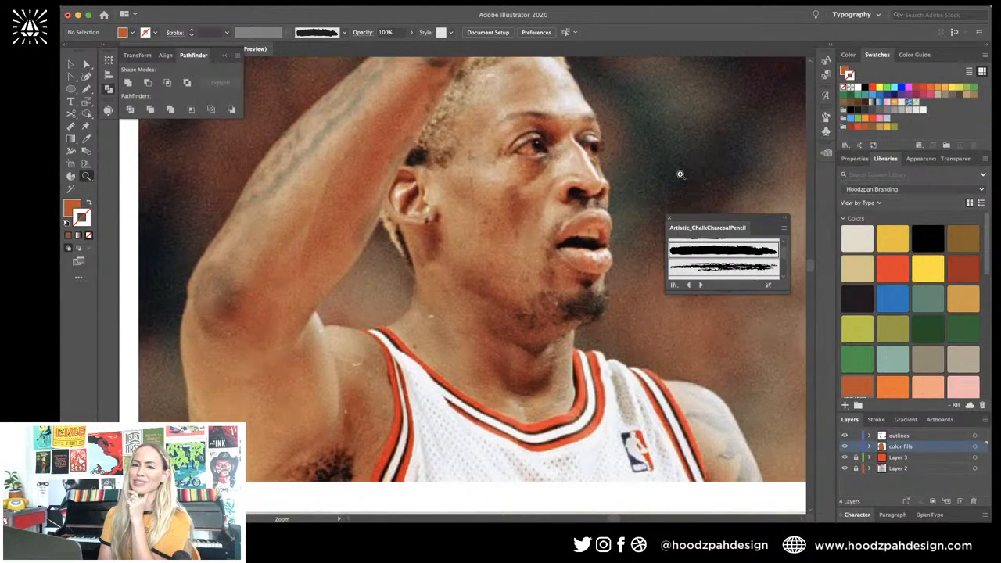
pyautogui.click(592, 279)
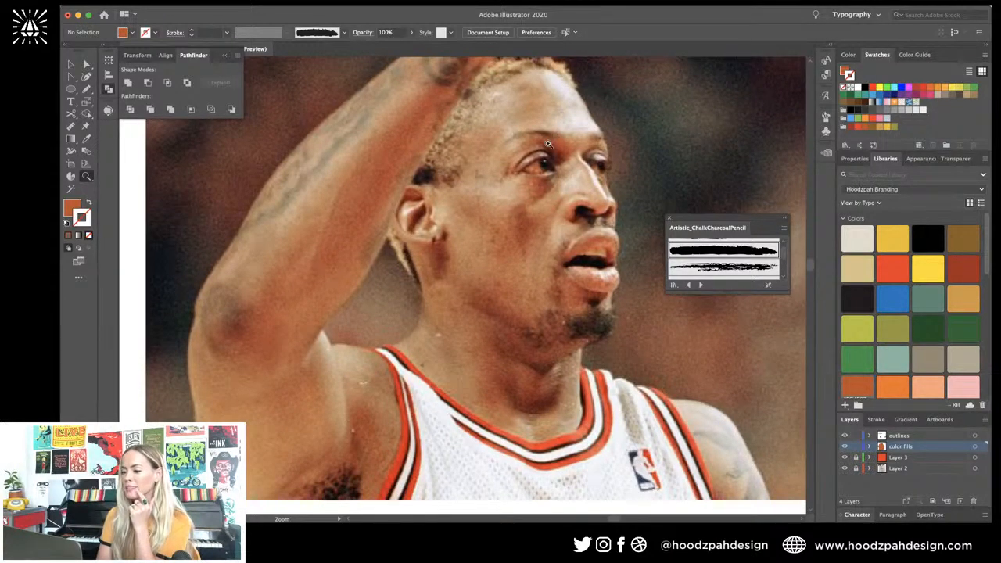
pyautogui.scroll(-6, 521, 241)
pyautogui.hscroll(-6, 521, 241)
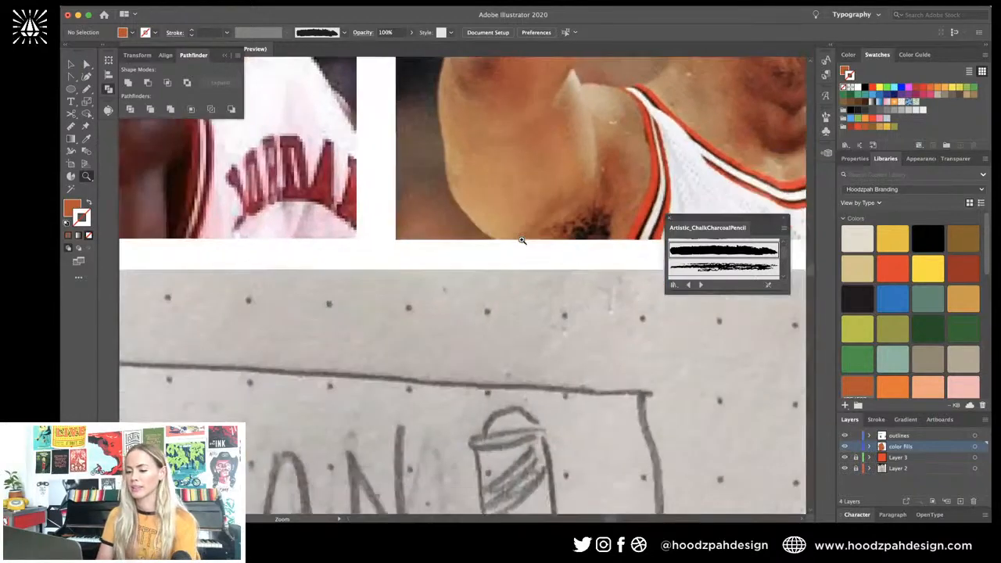
# Step: Select every stroke sharing the color of the dark red wrinkle lines beside the eye and nose, and recolor them a darker red
pyautogui.press('super+minus')
pyautogui.press('super+minus')
pyautogui.press('super+minus')
pyautogui.scroll(-6, 508, 241)
pyautogui.hscroll(-8, 508, 241)
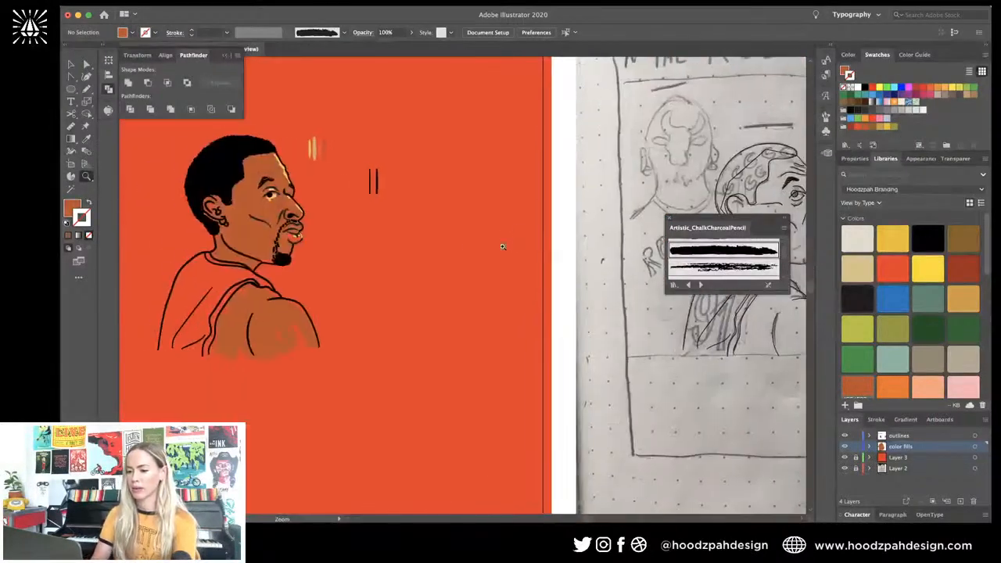
pyautogui.moveTo(266, 215)
pyautogui.mouseDown()
pyautogui.moveTo(441, 238)
pyautogui.moveTo(561, 233)
pyautogui.mouseUp()
pyautogui.scroll(6, 563, 236)
pyautogui.hscroll(-3, 564, 236)
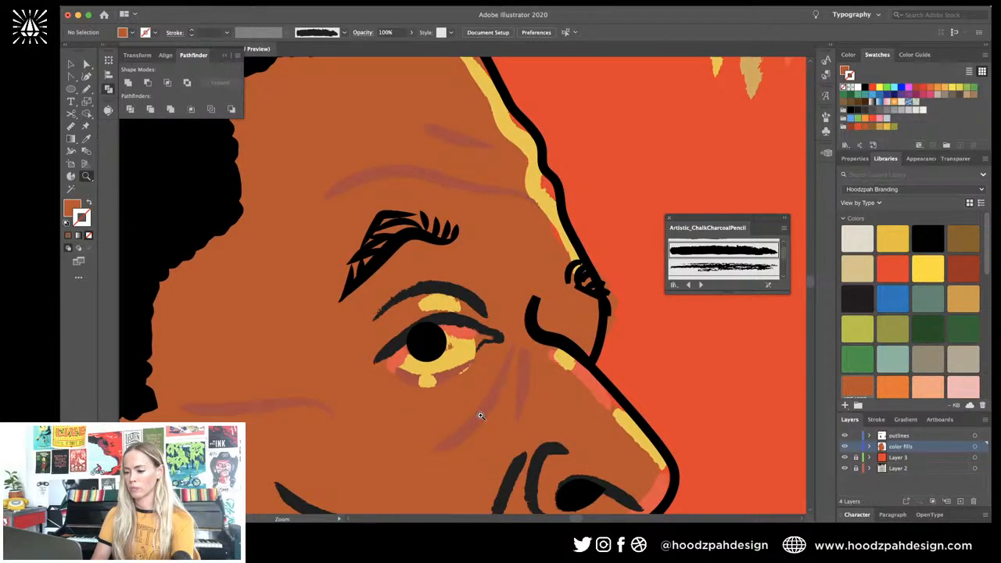
pyautogui.press('v')
pyautogui.click(481, 416)
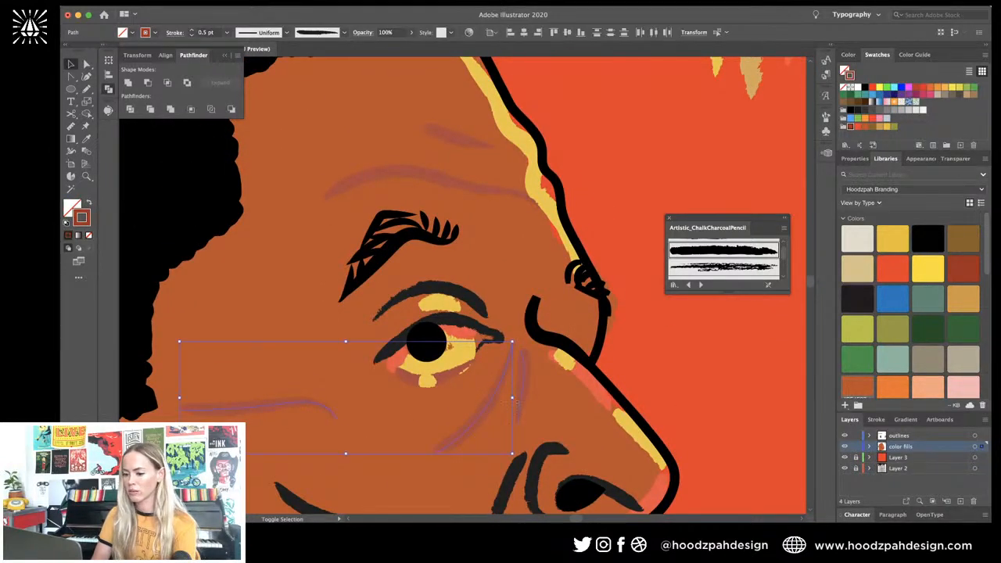
pyautogui.keyDown('shift'); pyautogui.click(525, 385); pyautogui.keyUp('shift')
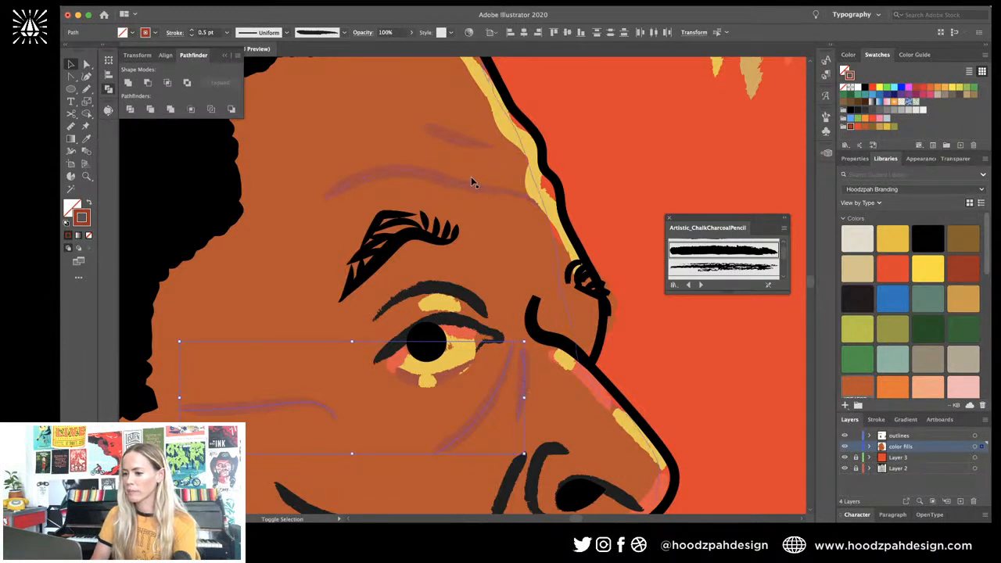
pyautogui.click(246, 3)
pyautogui.moveTo(327, 94)
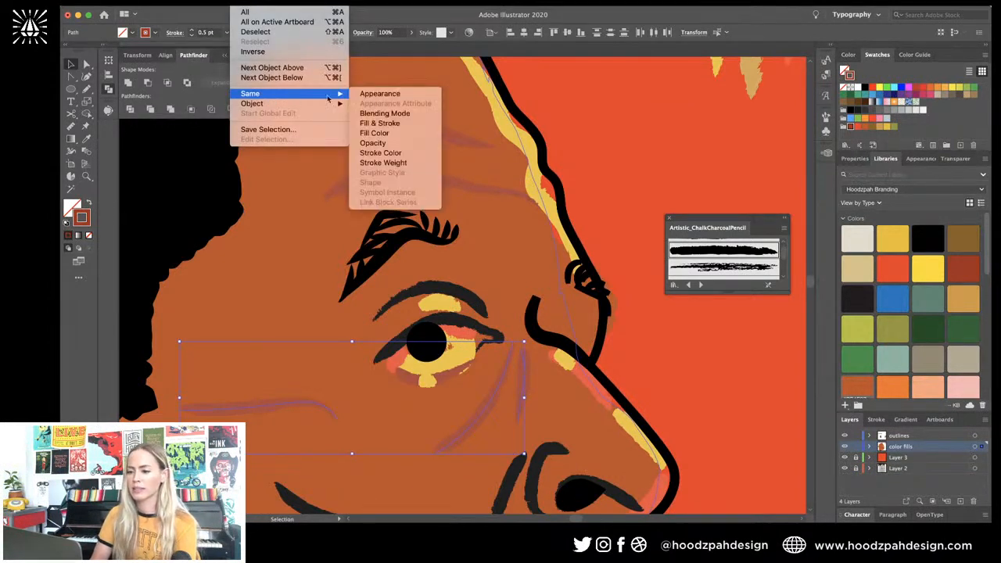
pyautogui.click(386, 154)
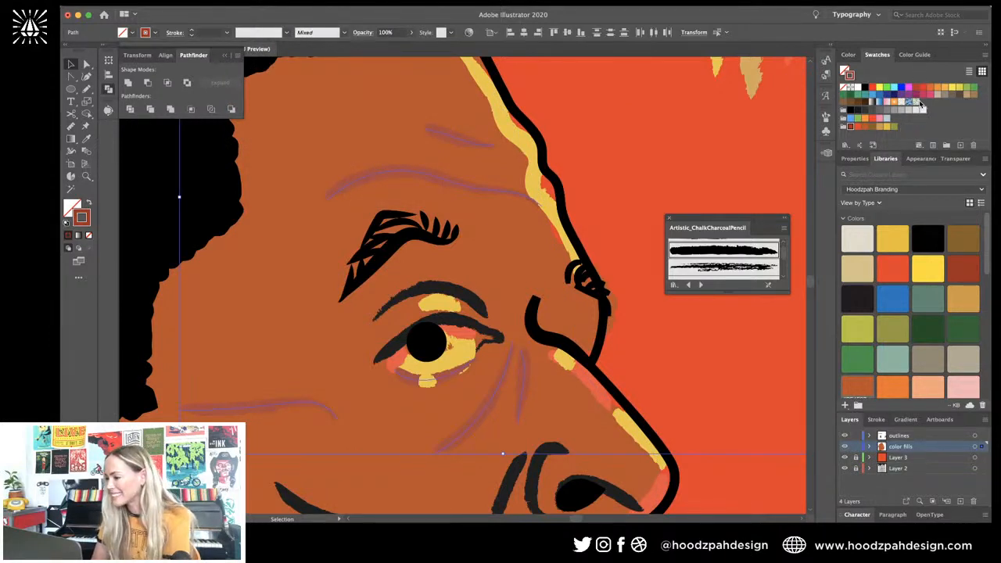
pyautogui.doubleClick(850, 75)
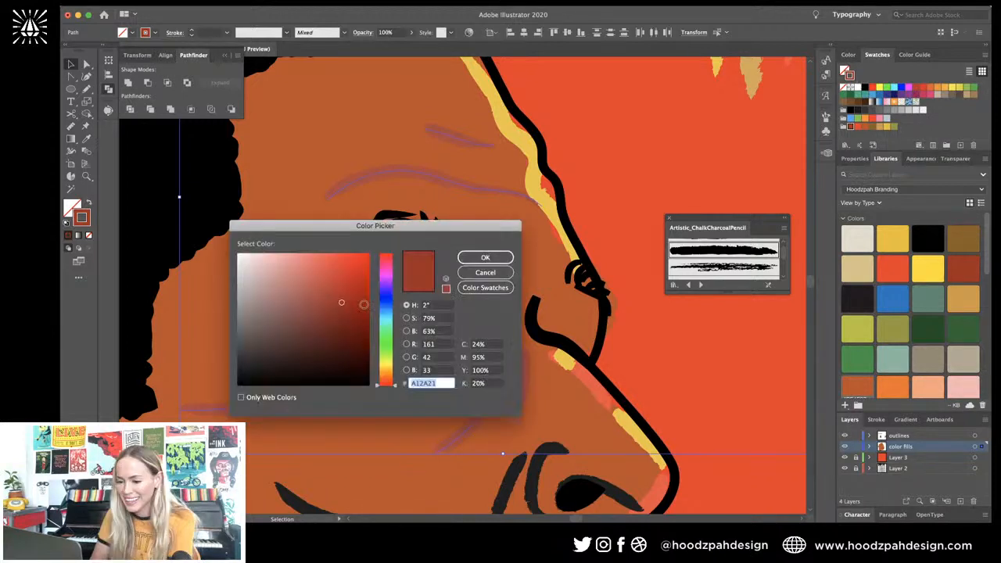
pyautogui.press('Escape')
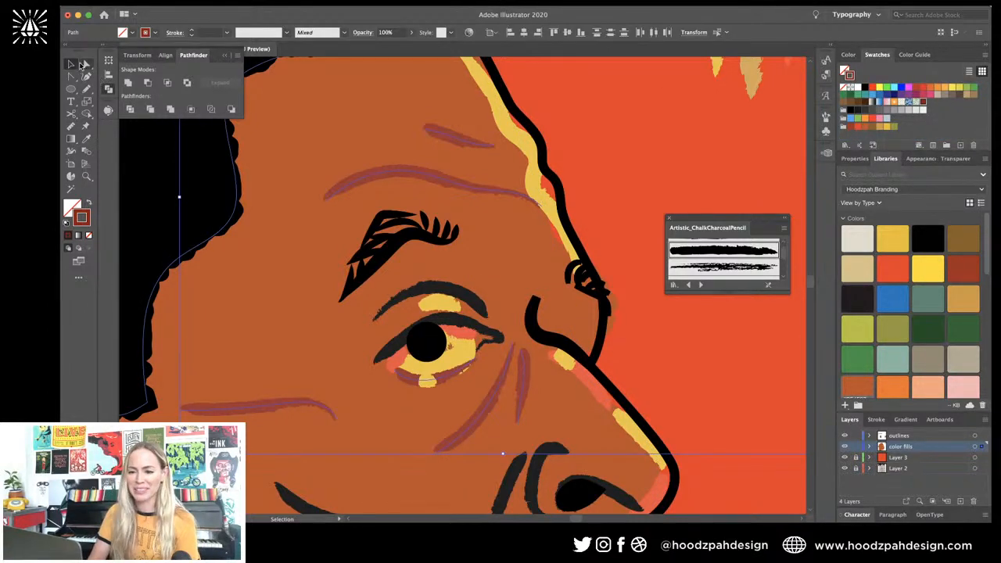
pyautogui.click(587, 134)
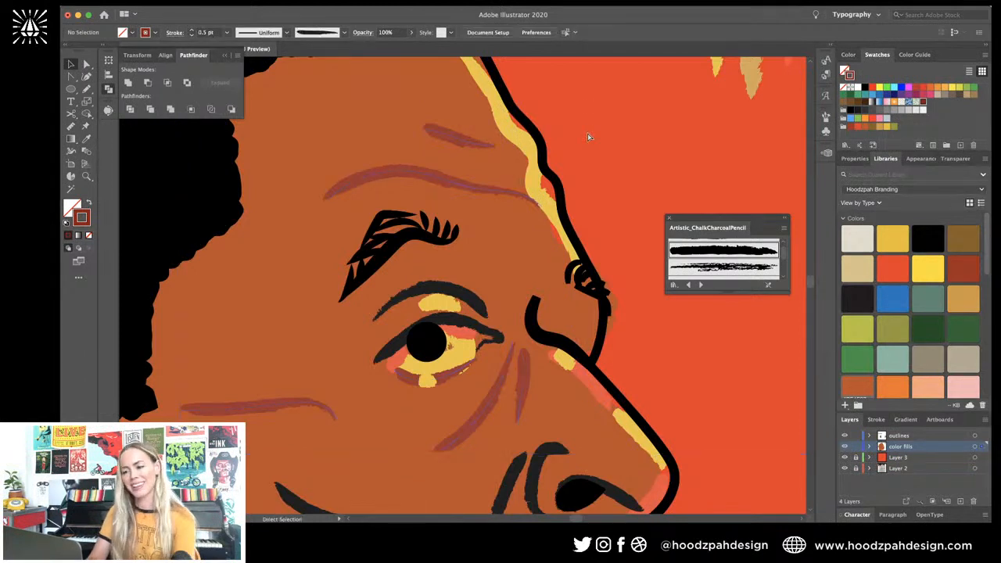
# Step: Recolor the dark red line under the eye with the orange-red swatch
pyautogui.press('super+minus')
pyautogui.press('super+minus')
pyautogui.press('v')
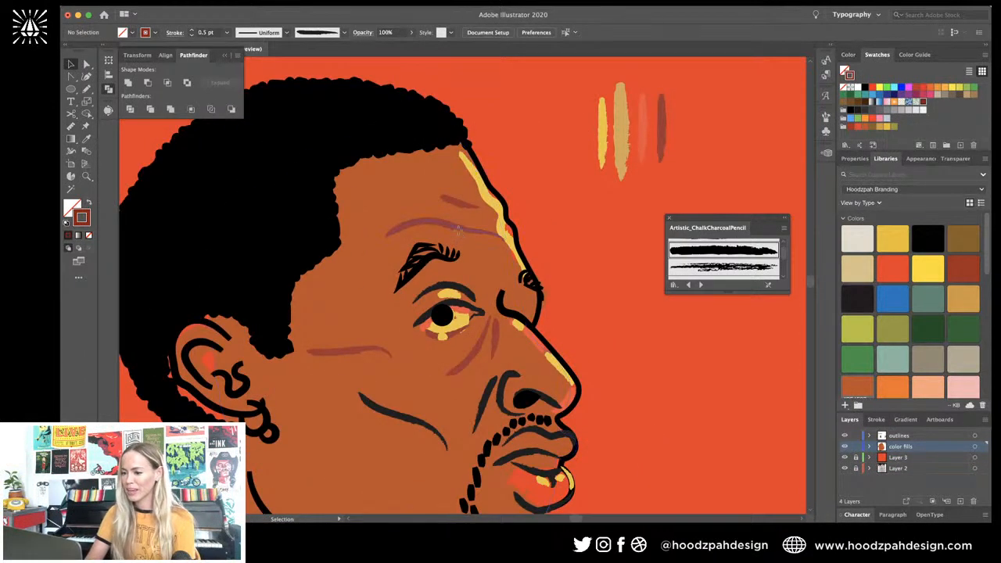
pyautogui.click(457, 232)
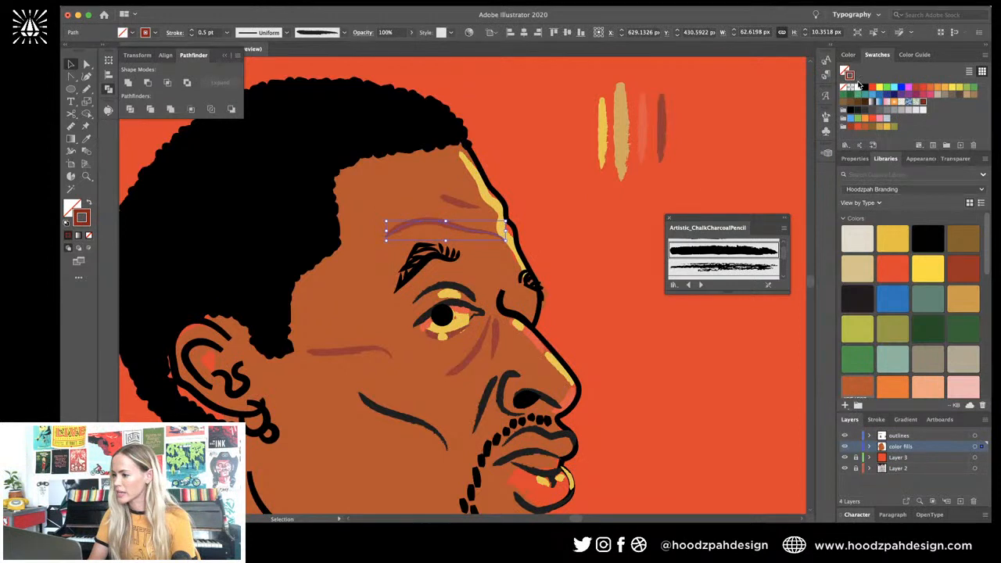
pyautogui.scroll(2, 658, 281)
pyautogui.scroll(-4, 657, 280)
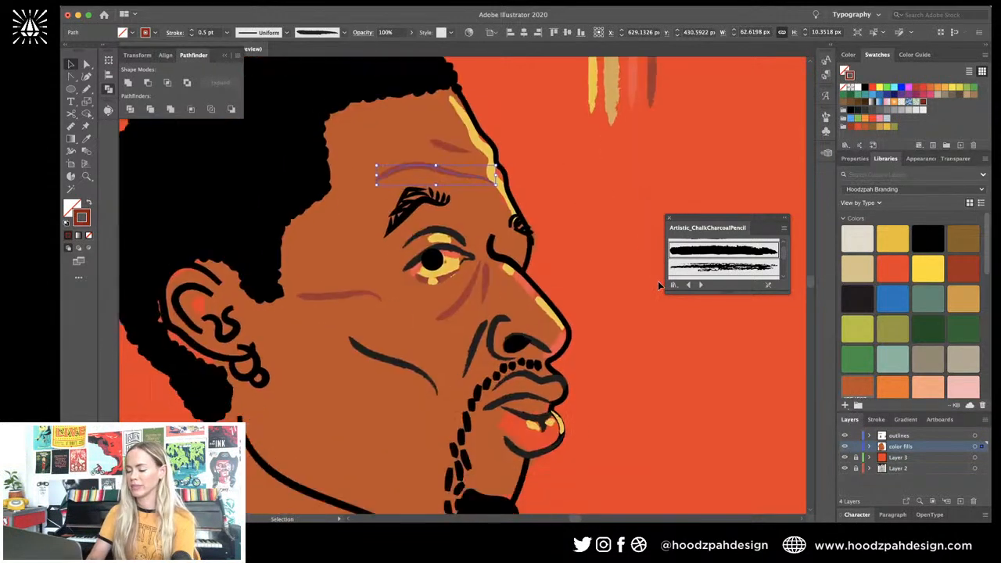
pyautogui.click(441, 272)
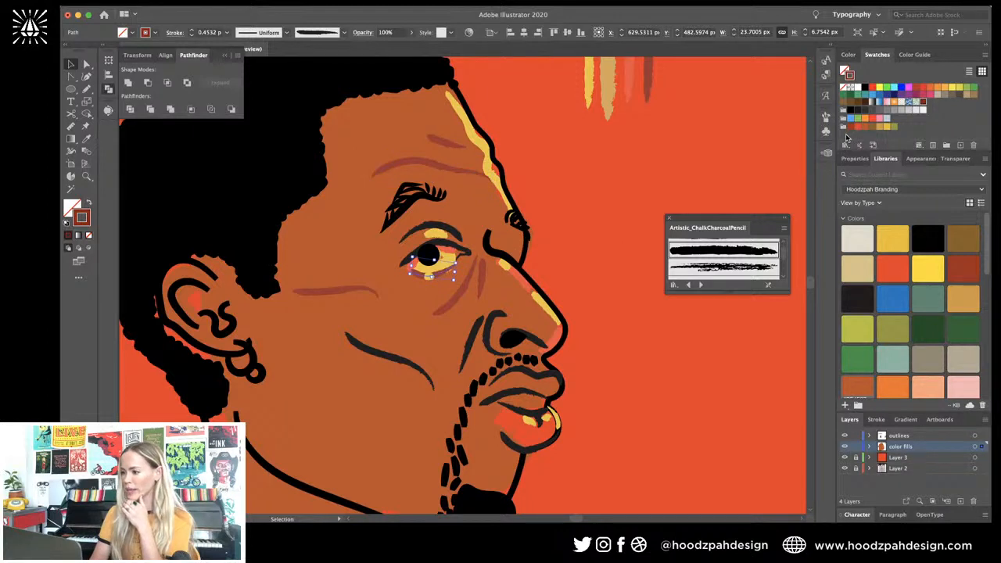
pyautogui.click(699, 168)
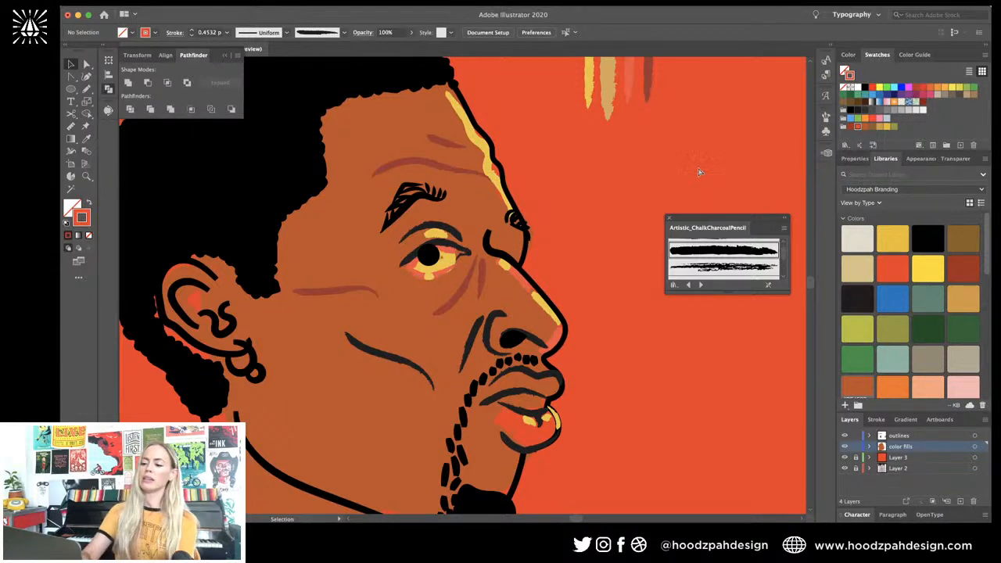
# Step: Draw a closed dark red shadow shape between the near eyebrow and the nose bridge and fill it with the same dark red
pyautogui.press('super+minus')
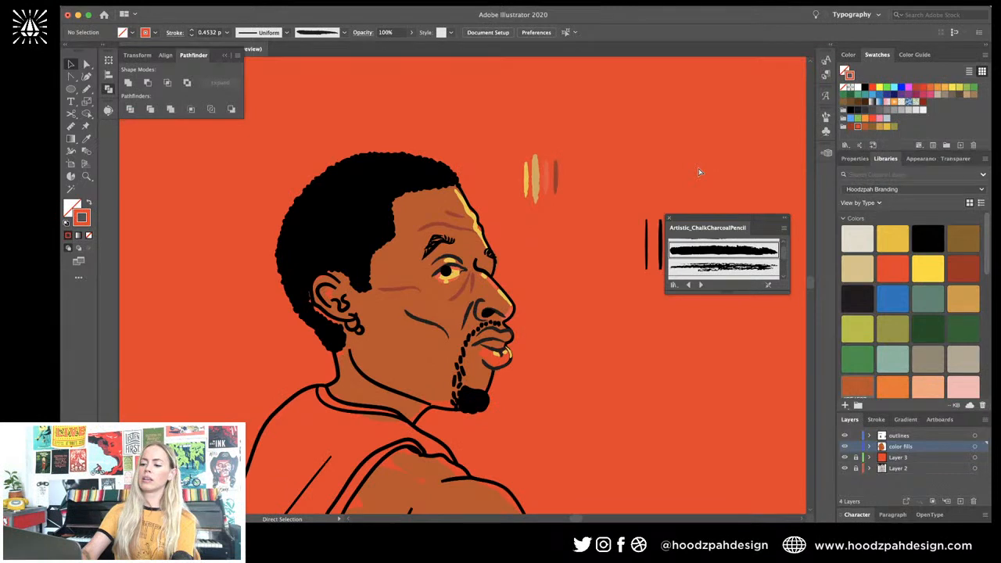
pyautogui.press('super+plus')
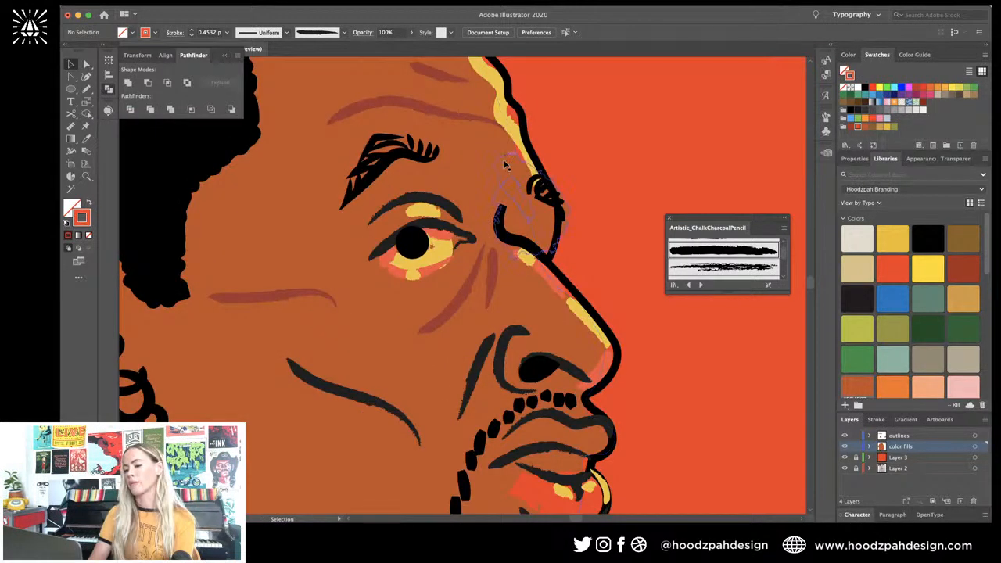
pyautogui.click(477, 274)
pyautogui.press('n')
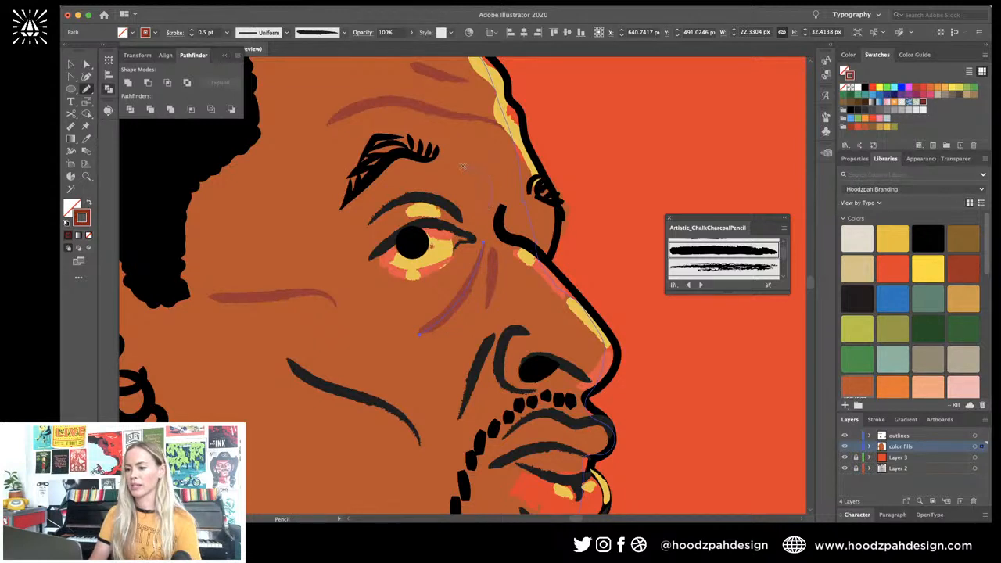
pyautogui.moveTo(463, 166)
pyautogui.mouseDown()
pyautogui.moveTo(455, 176)
pyautogui.moveTo(485, 220)
pyautogui.mouseUp()
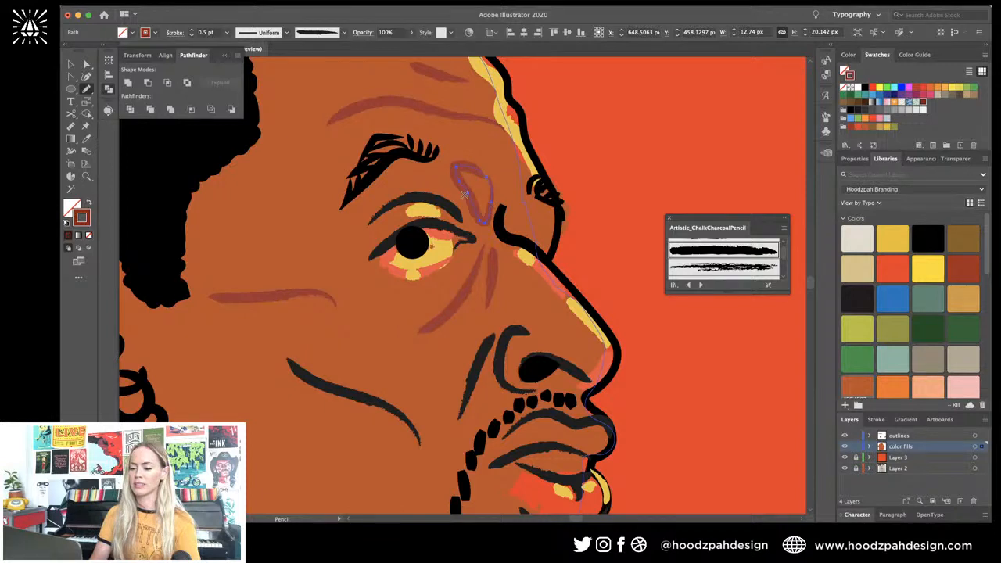
pyautogui.press('x')
pyautogui.press(',')
pyautogui.press('super+minus')
pyautogui.press('super+minus')
pyautogui.press('super+minus')
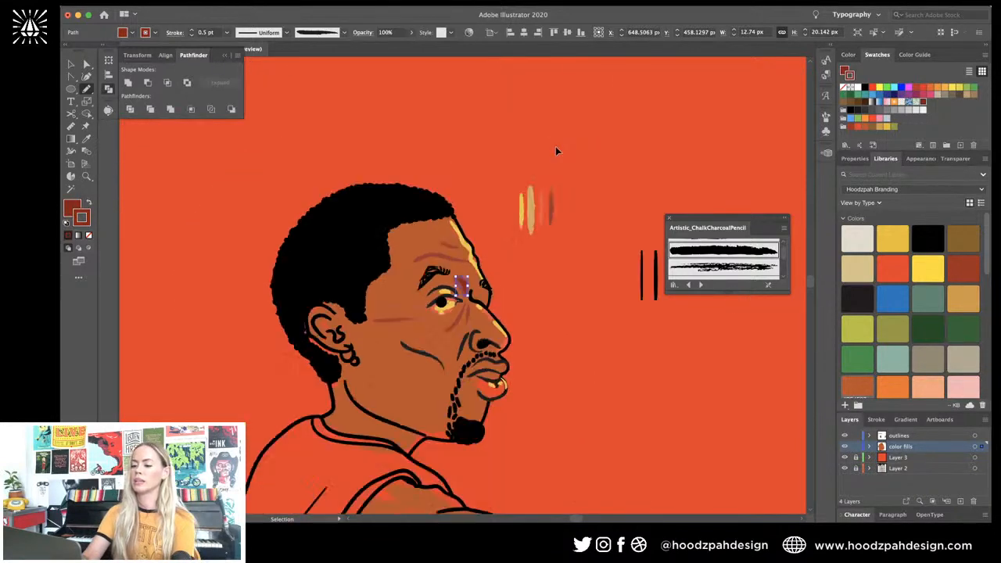
pyautogui.press('v')
pyautogui.click(563, 179)
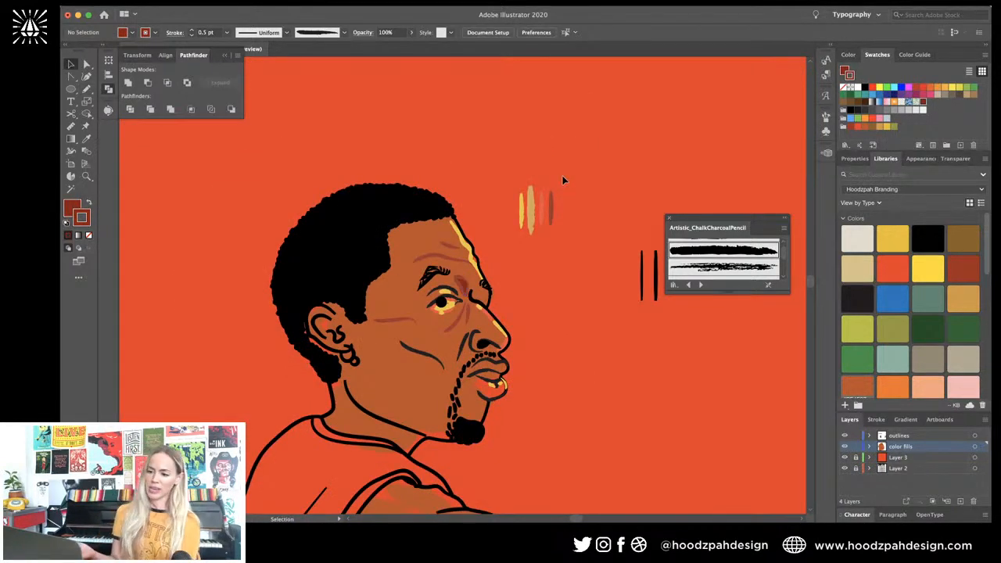
# Step: Draw a filled dark red shadow shape in the far eye socket beside the nose bridge
pyautogui.press('super+equal')
pyautogui.press('super+equal')
pyautogui.press('super+equal')
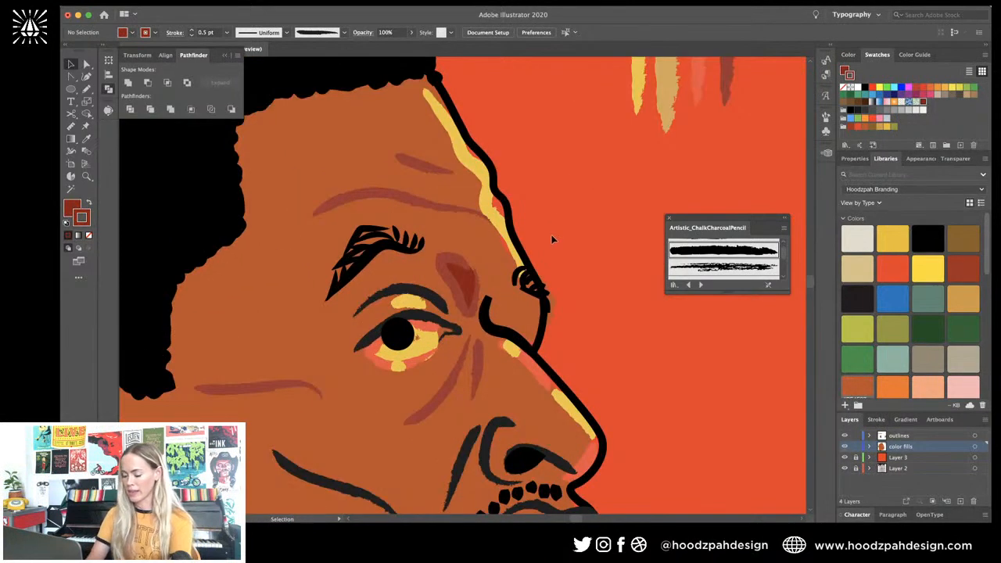
pyautogui.press('n')
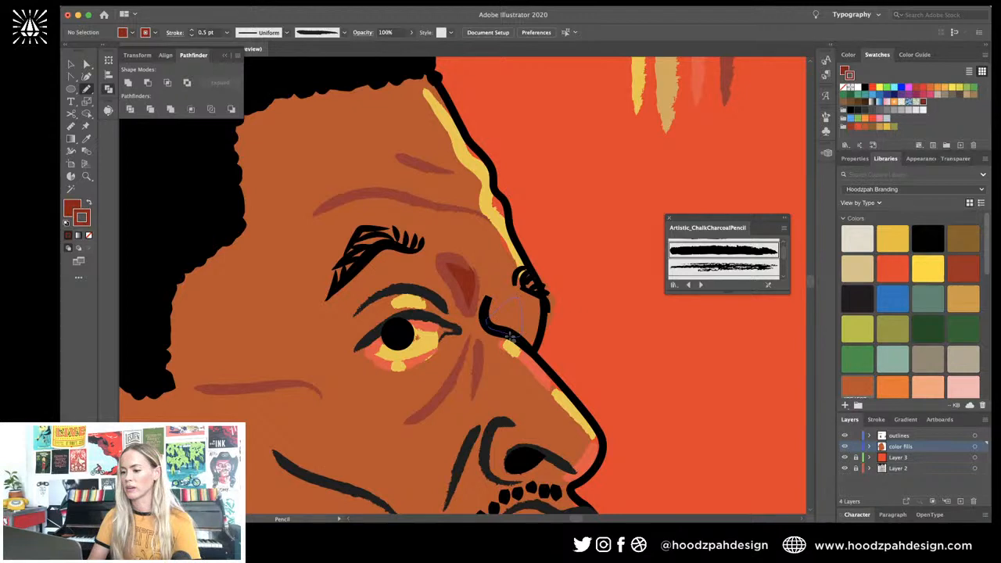
pyautogui.moveTo(509, 335)
pyautogui.mouseDown()
pyautogui.moveTo(516, 305)
pyautogui.moveTo(459, 284)
pyautogui.mouseUp()
pyautogui.press('i')
pyautogui.press('v')
pyautogui.click(584, 256)
pyautogui.press('super+0')
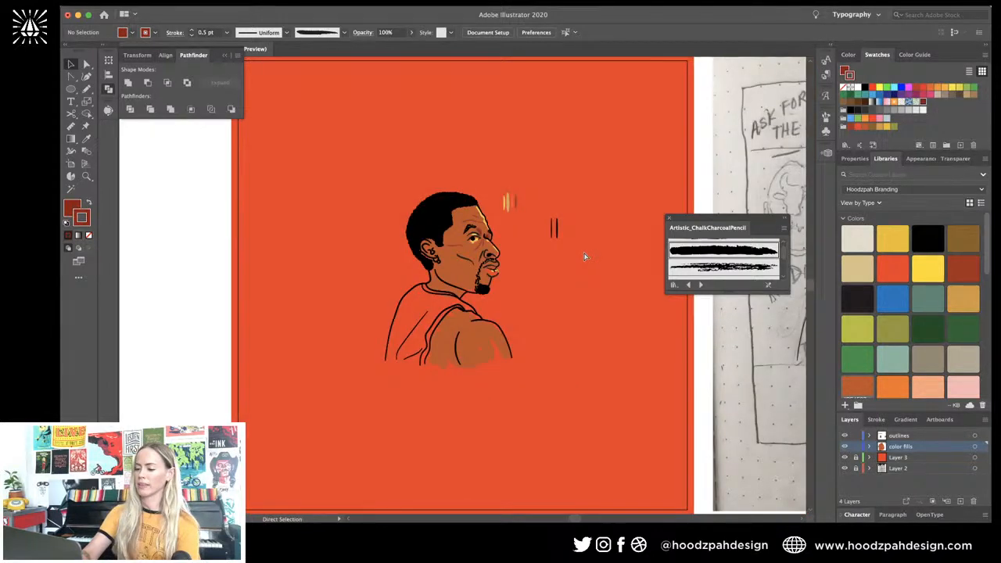
# Step: Draw two curved dark red 0.5 pt shadow strokes beneath the black cheek line
pyautogui.scroll(5, 472, 258)
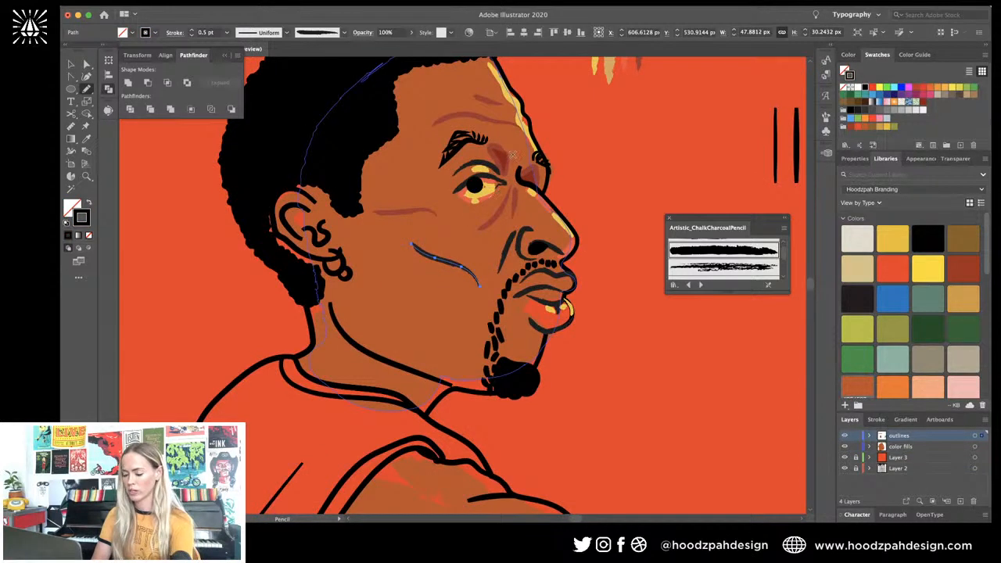
pyautogui.click(502, 155)
pyautogui.press('n')
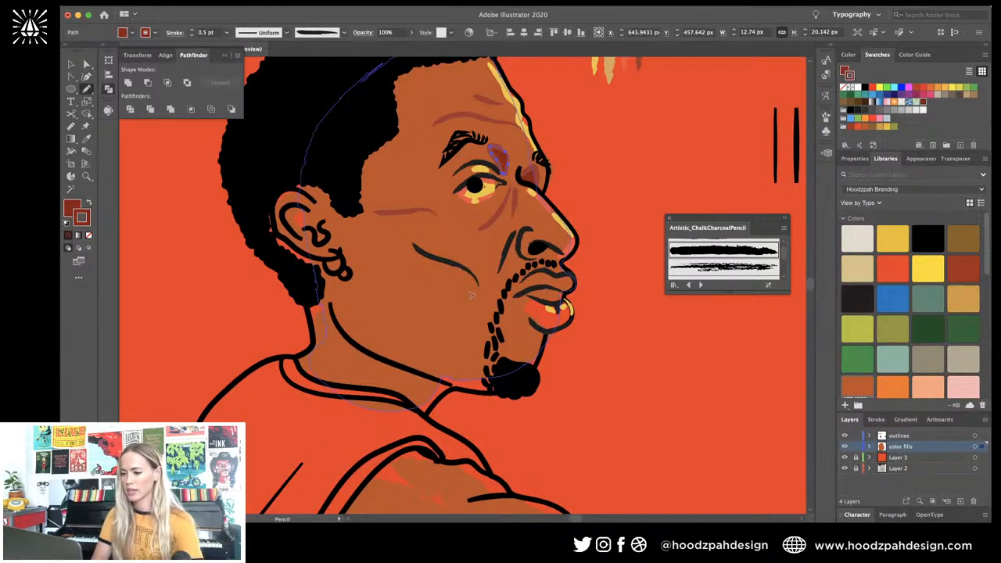
pyautogui.moveTo(416, 258); pyautogui.dragTo(473, 294)
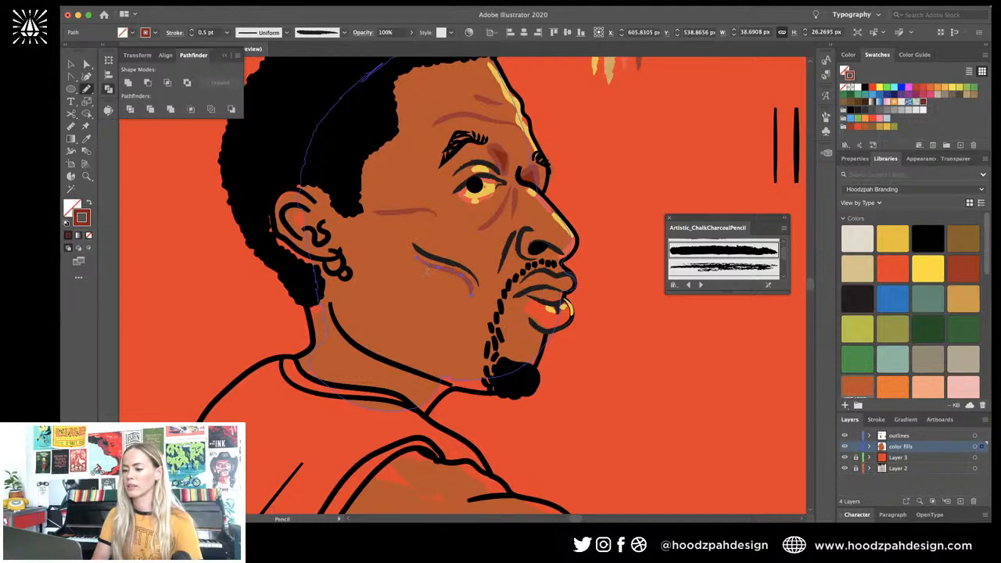
pyautogui.moveTo(428, 272)
pyautogui.mouseDown()
pyautogui.moveTo(447, 275)
pyautogui.moveTo(467, 300)
pyautogui.mouseUp()
pyautogui.press('v')
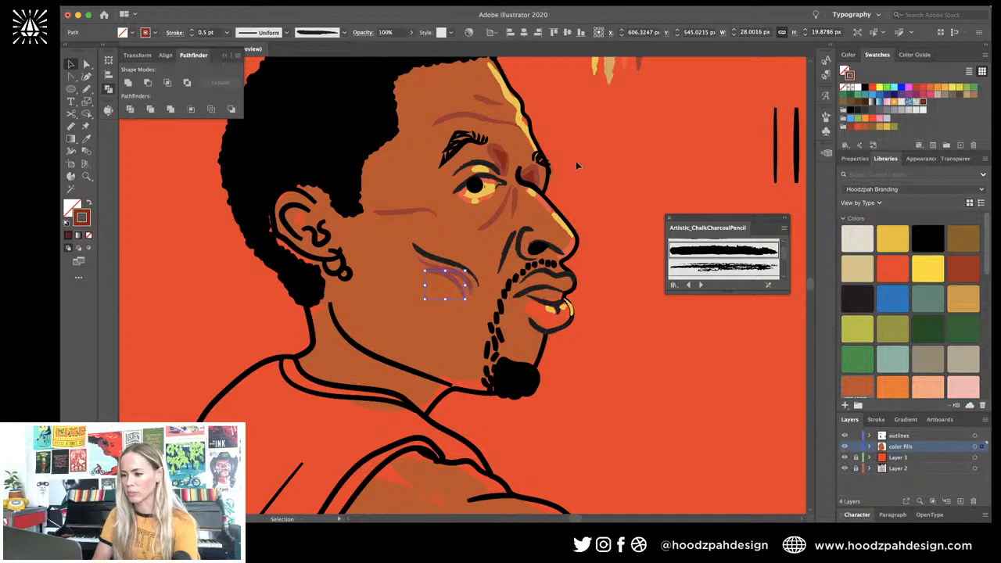
# Step: Delete the filled shadow between the near eyebrow and nose bridge and redraw it as an unfilled looping dark red stroke
pyautogui.press('a')
pyautogui.click(500, 163)
pyautogui.press('super+equal')
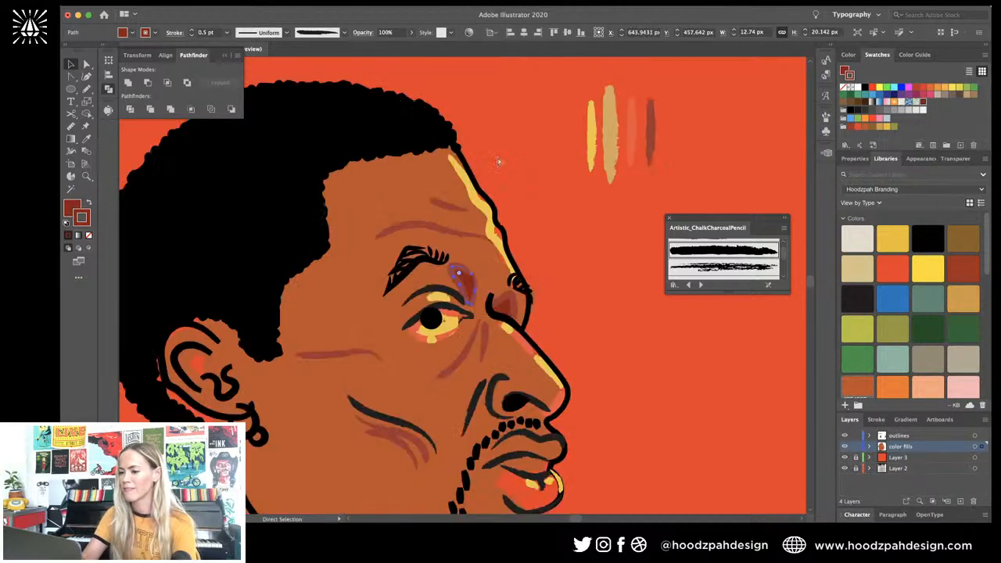
pyautogui.press('super+equal')
pyautogui.press('super+equal')
pyautogui.press('shift+super+a')
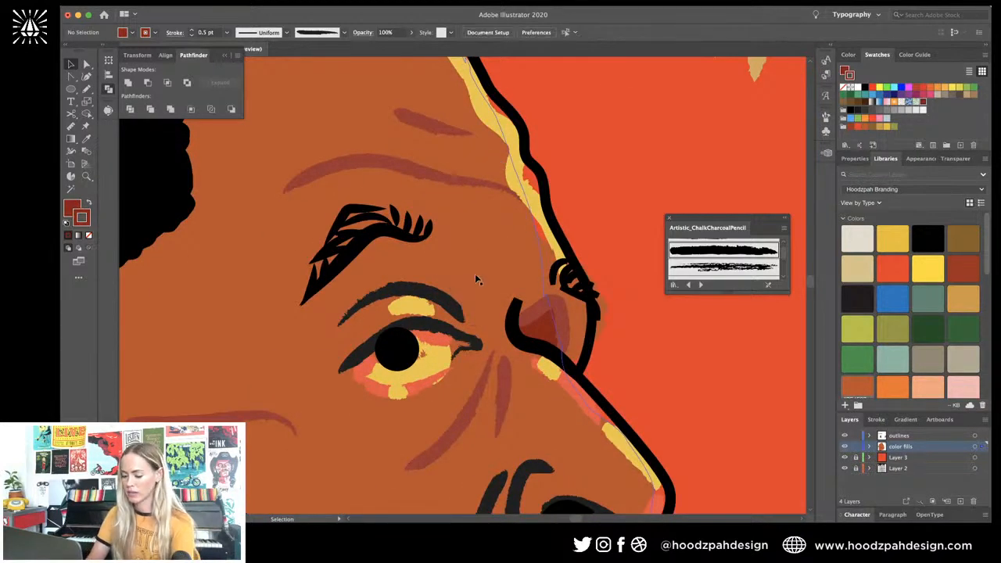
pyautogui.press('n')
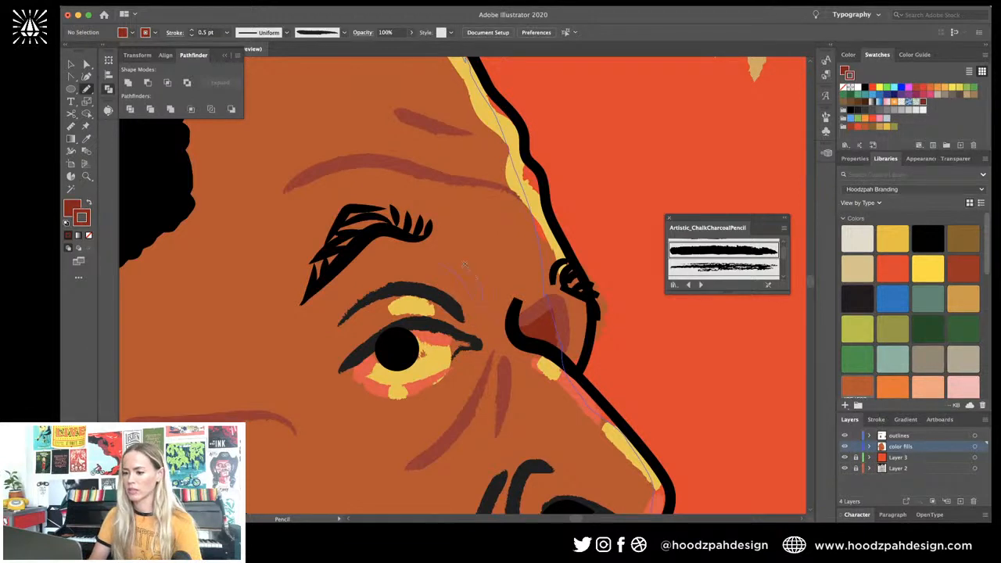
pyautogui.moveTo(445, 246); pyautogui.dragTo(481, 297)
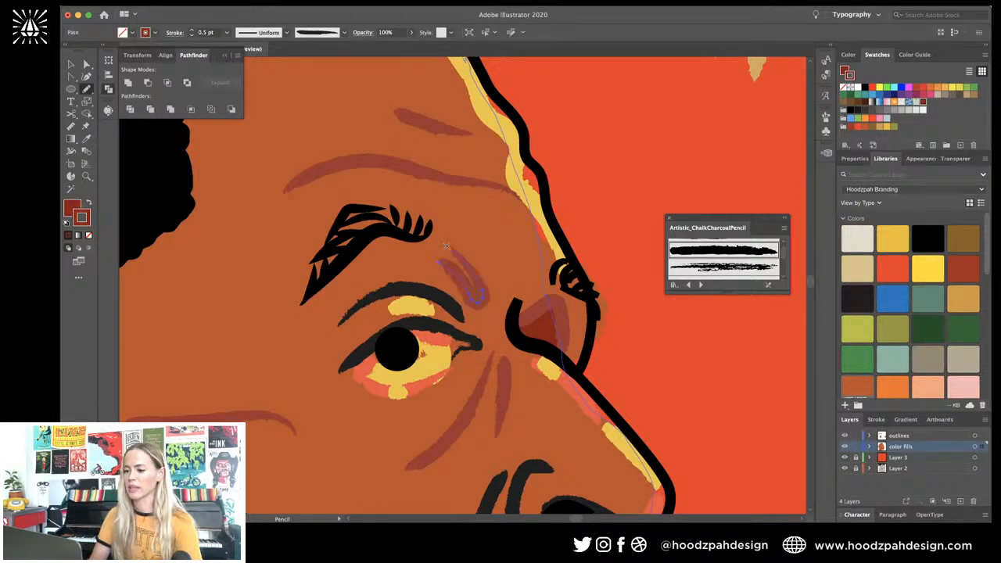
# Step: Delete the filled shadow in the far eye socket and redraw it with an unfilled dark red scribbled stroke
pyautogui.press('v')
pyautogui.click(541, 333)
pyautogui.press('Delete')
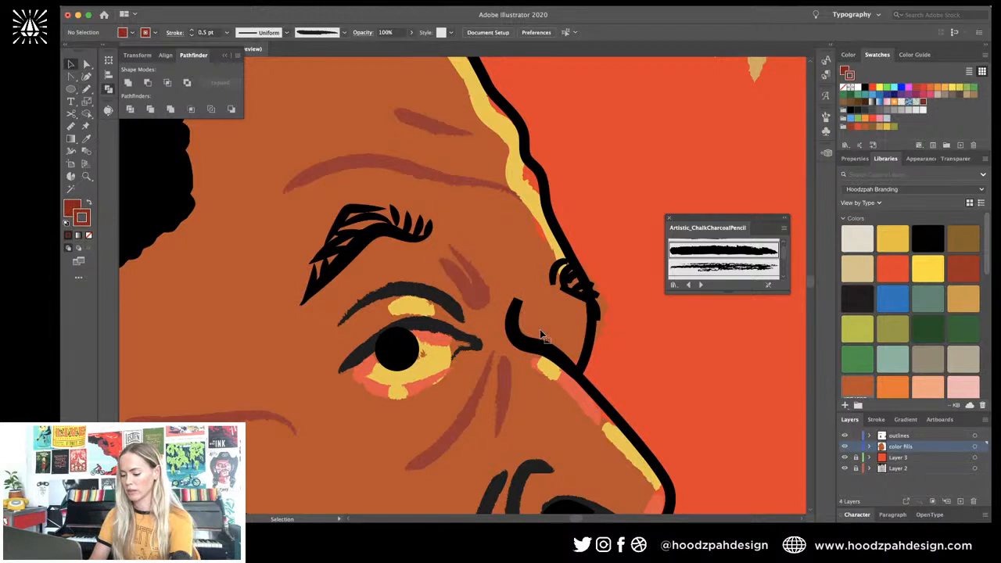
pyautogui.press('super+z')
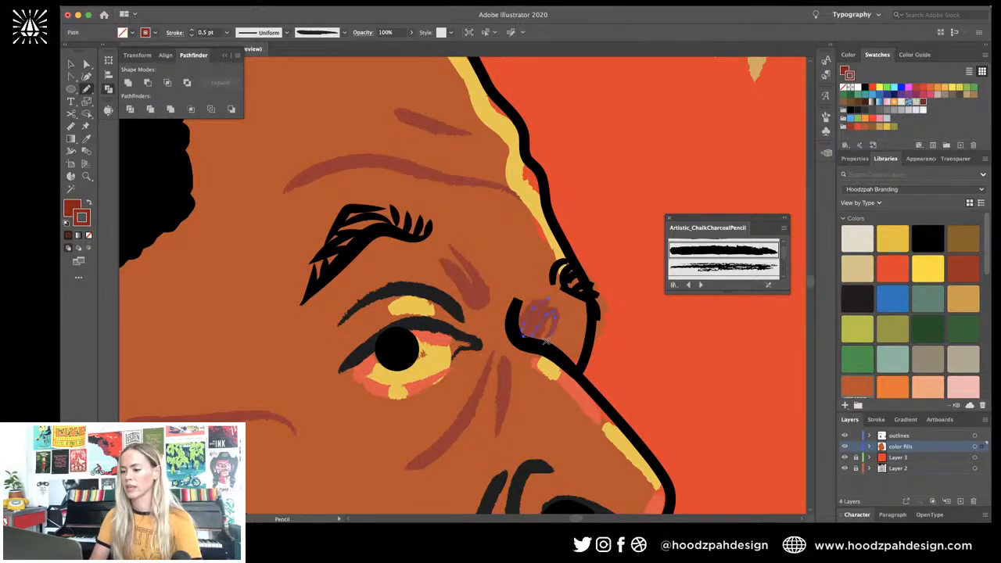
# Step: Set the stroke weight of both shadow strokes beside the nose bridge to 0.75 pt
pyautogui.keyDown('shift'); pyautogui.click(459, 276); pyautogui.keyUp('shift')
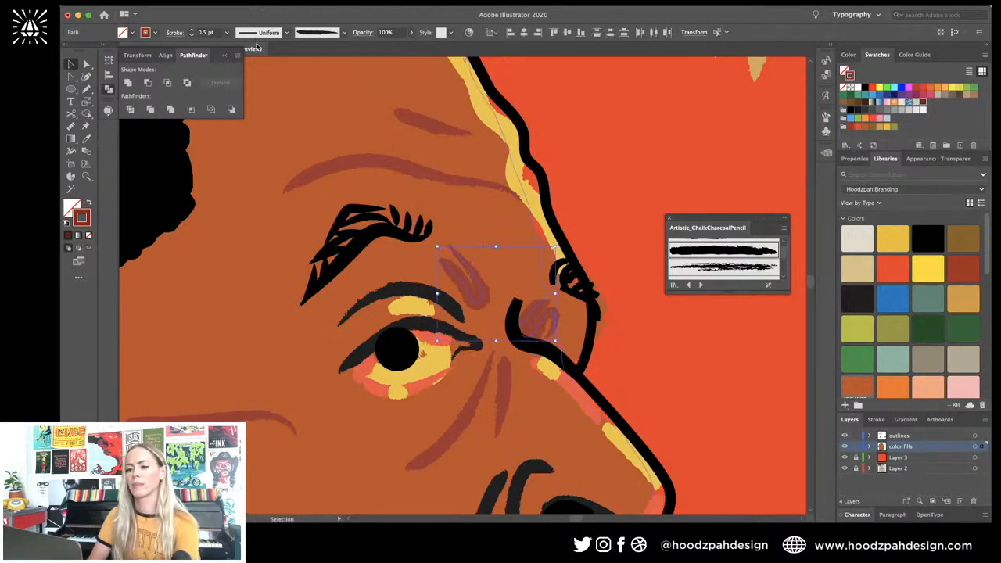
pyautogui.click(191, 30)
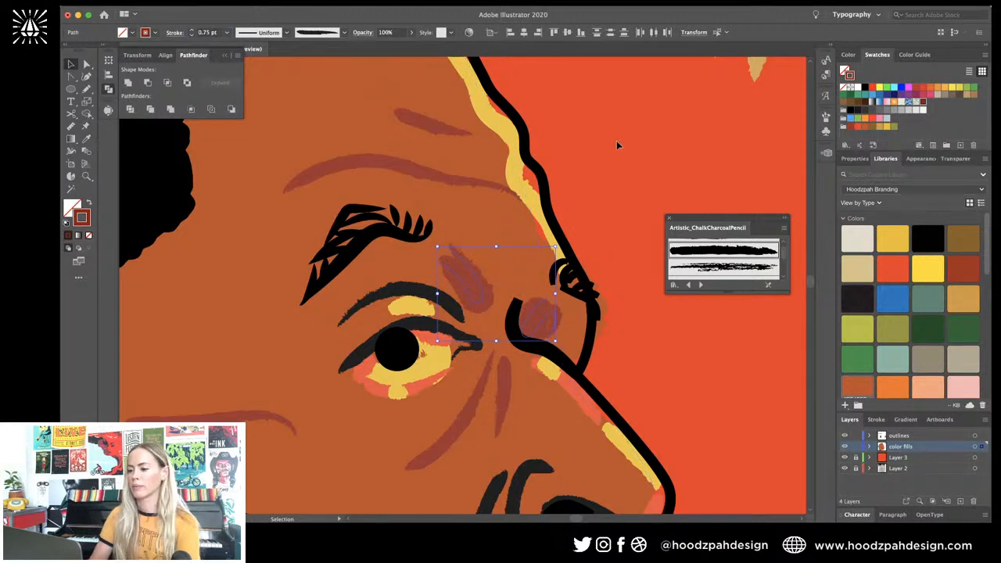
pyautogui.press('super+0')
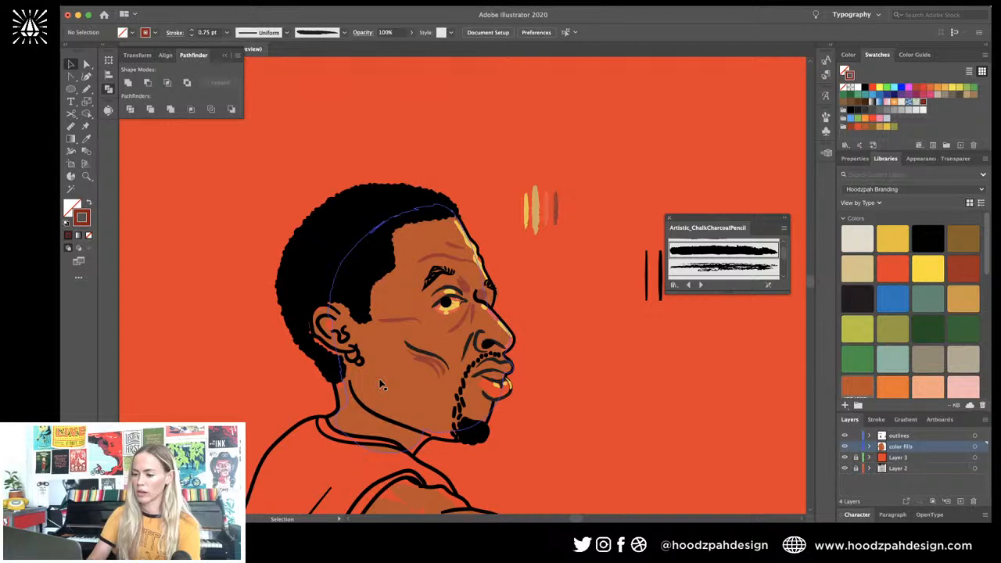
# Step: Select both dark red cheek shadow strokes and match them to the 0.75 pt dark red stroke style sampled from the face
pyautogui.click(415, 356)
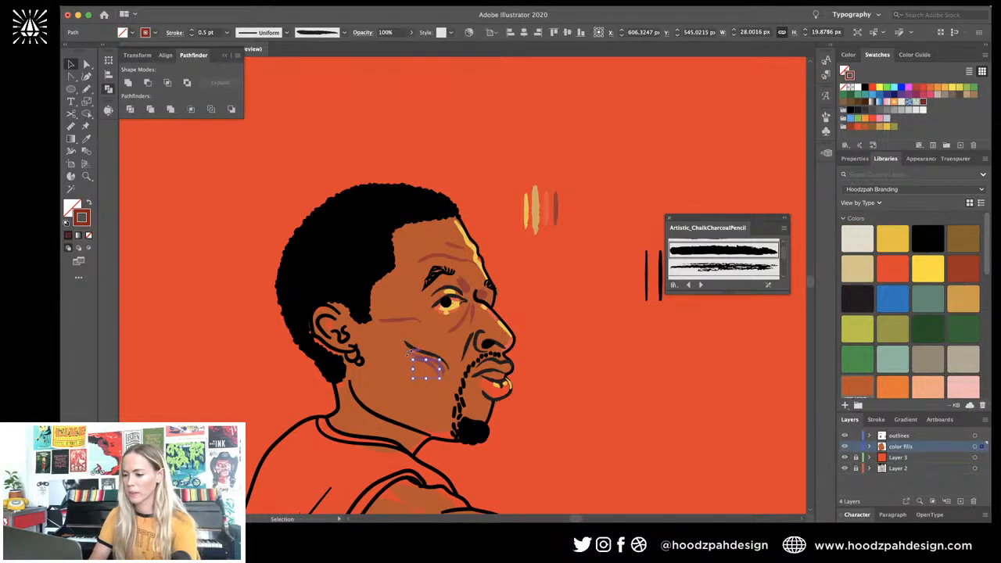
pyautogui.press('super+equal')
pyautogui.press('super+equal')
pyautogui.press('super+equal')
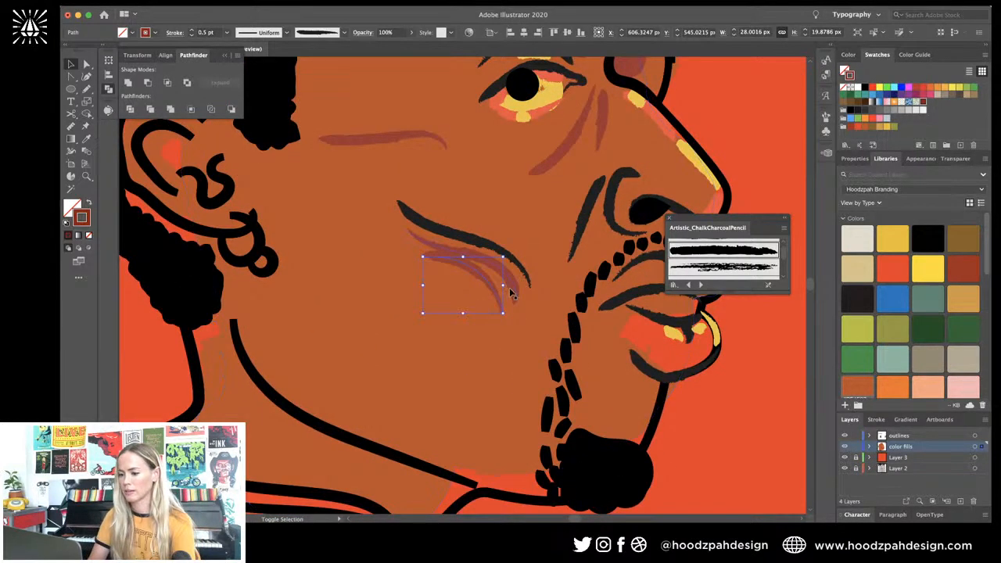
pyautogui.keyDown('shift'); pyautogui.click(510, 289); pyautogui.keyUp('shift')
pyautogui.press('i')
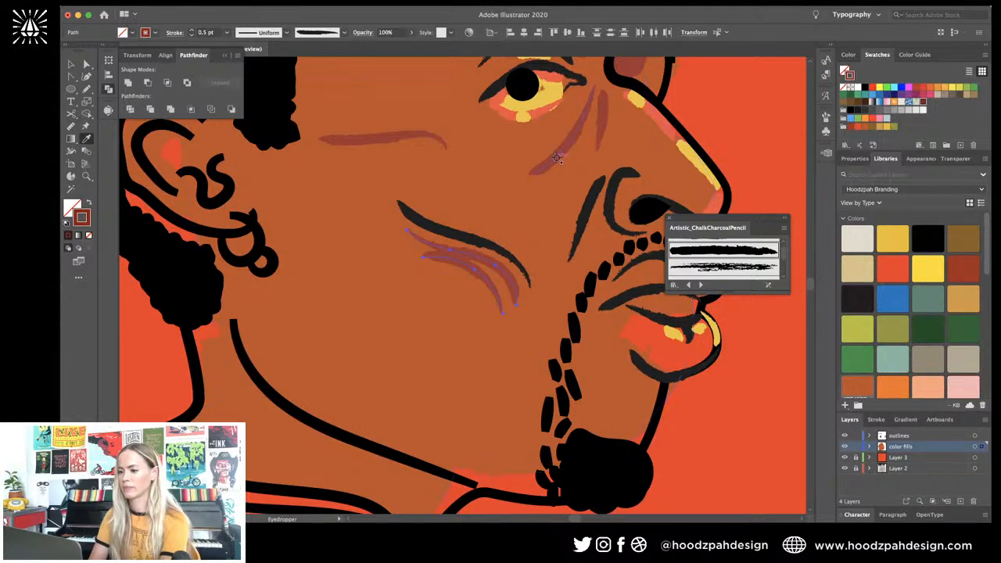
pyautogui.click(557, 158)
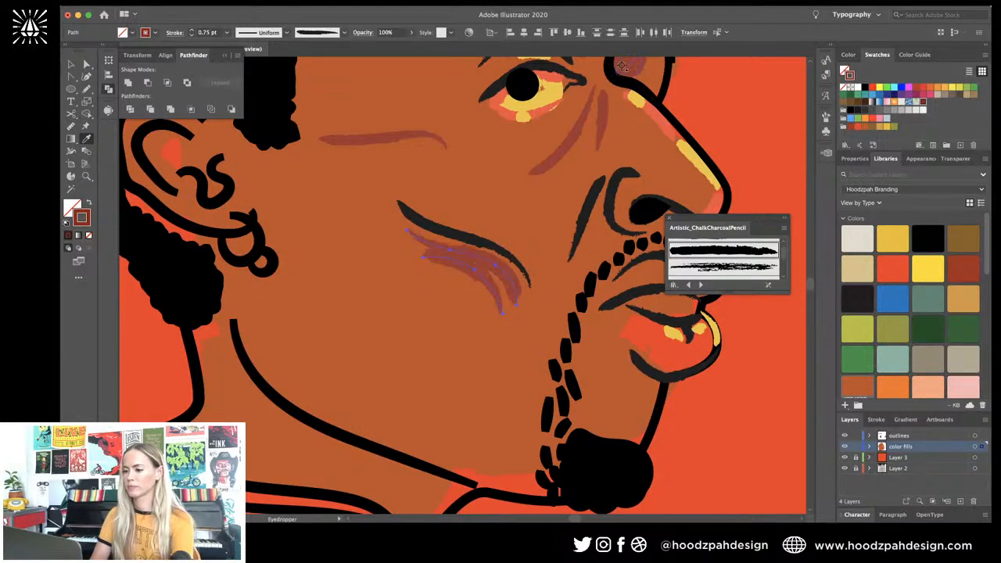
# Step: Add a short dark red stroke about 10.6 px wide along the lower edge of the cheek shadow
pyautogui.press('n')
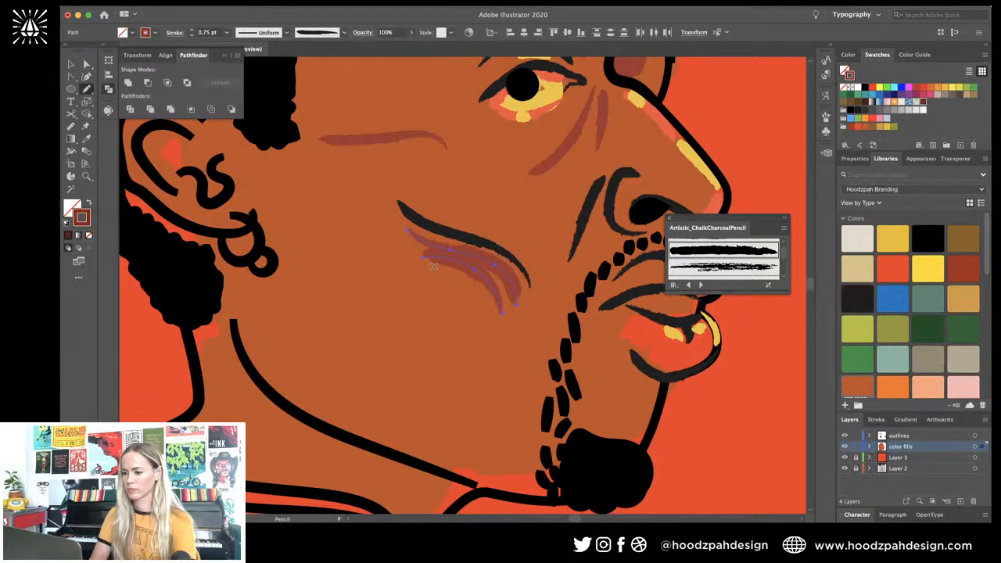
pyautogui.moveTo(449, 272); pyautogui.dragTo(480, 289)
pyautogui.press('super+minus')
pyautogui.press('super+minus')
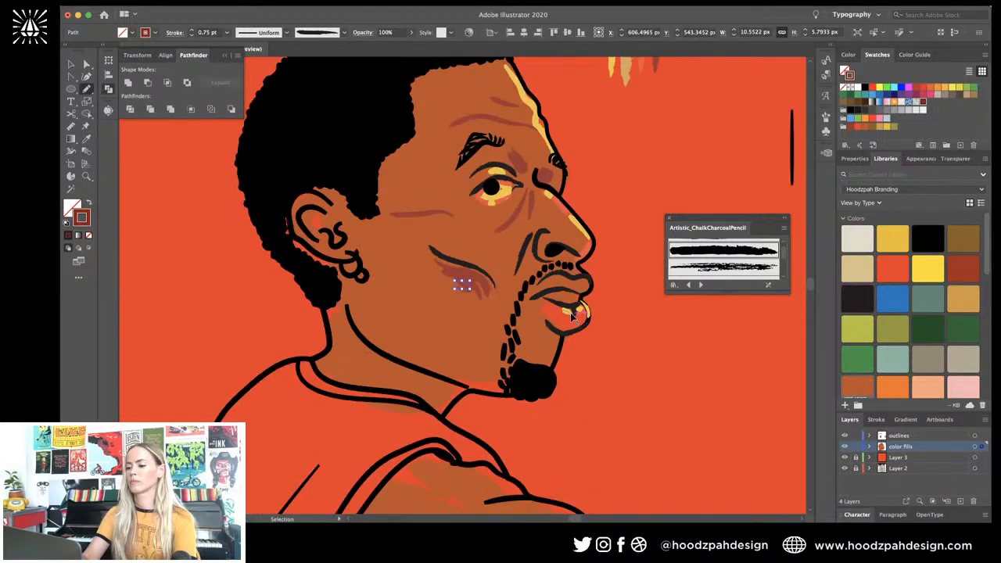
pyautogui.press('super+minus')
pyautogui.press('shift+super+a')
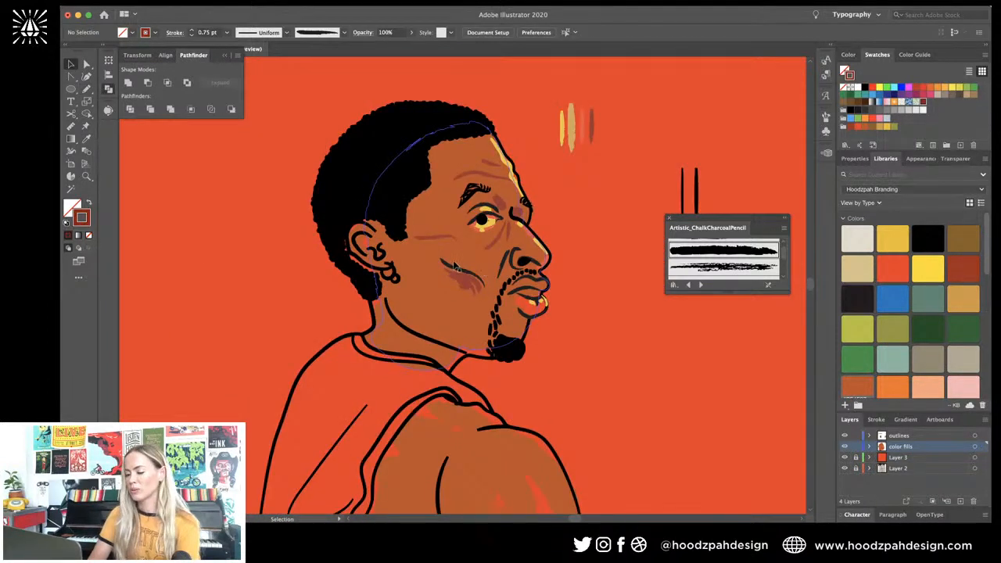
# Step: Delete the black cheek line and extend the upper dark red cheek stroke up toward the ear, making it about 48 px wide
pyautogui.click(456, 269)
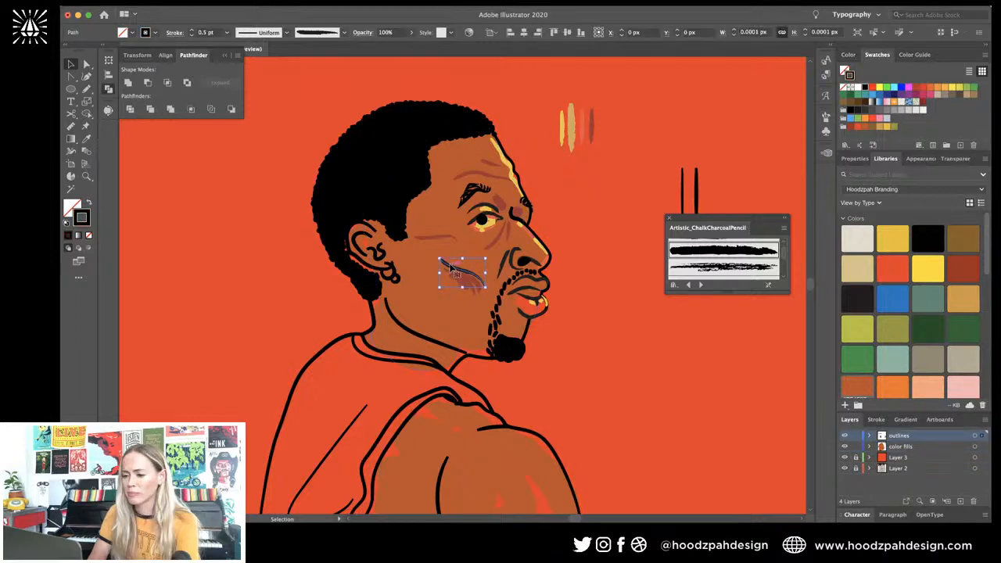
pyautogui.press('Delete')
pyautogui.press('super+plus')
pyautogui.press('super+plus')
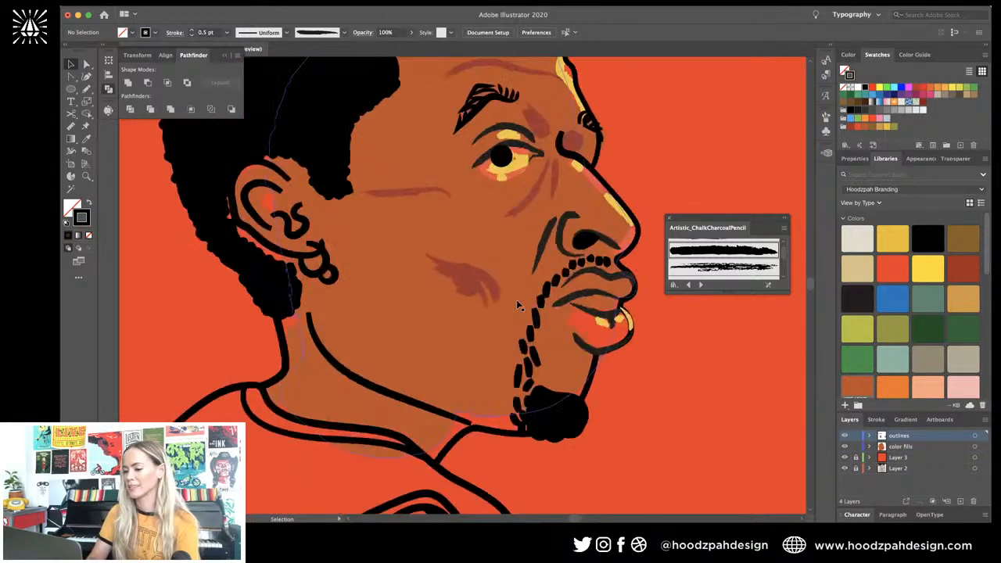
pyautogui.click(495, 287)
pyautogui.press('n')
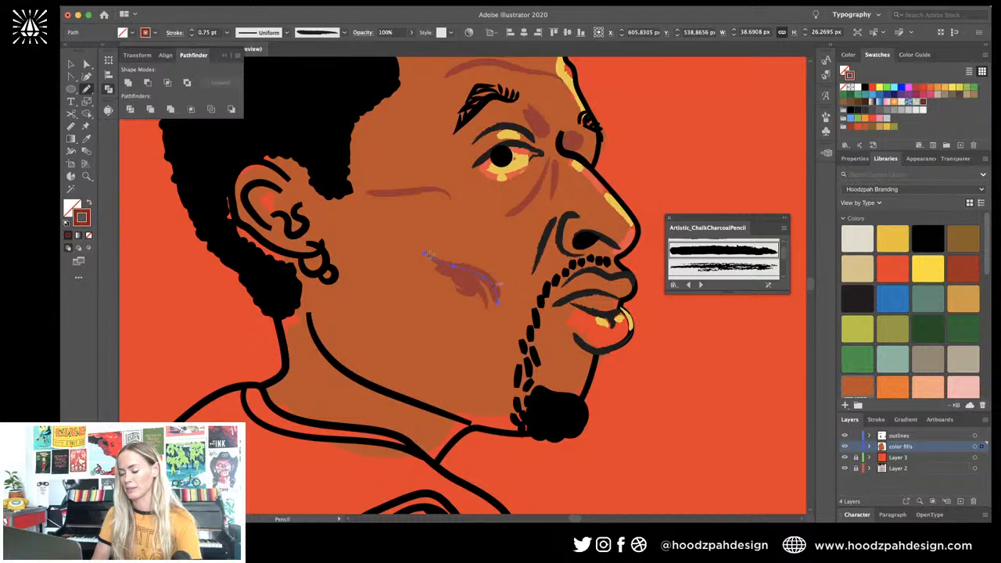
pyautogui.moveTo(429, 254); pyautogui.dragTo(406, 234)
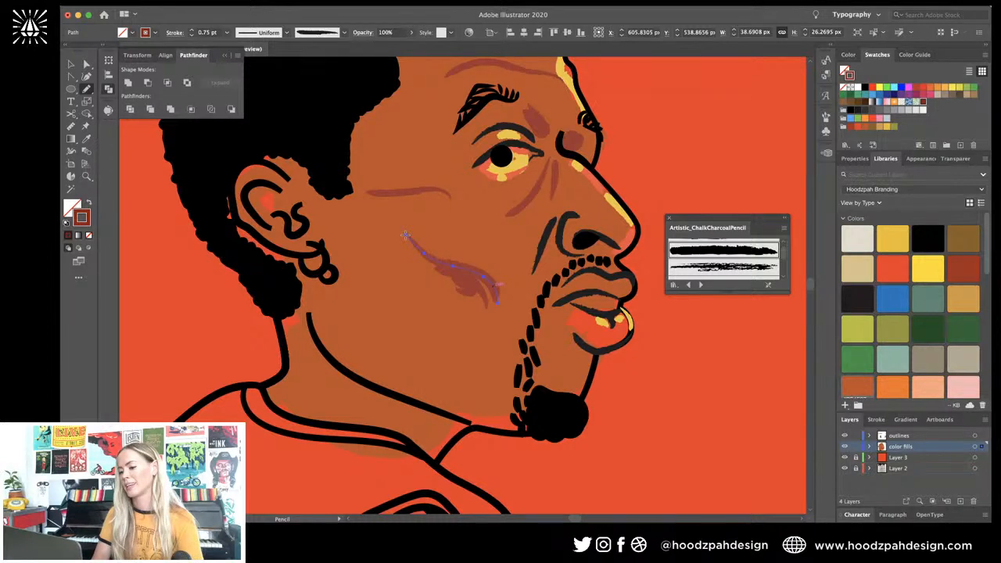
pyautogui.press('v')
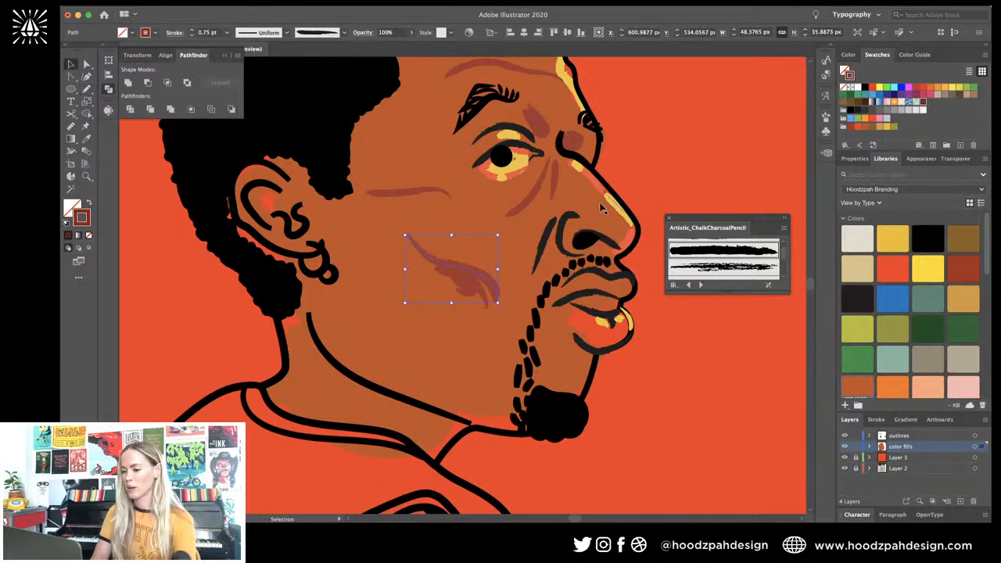
pyautogui.press('super+minus')
pyautogui.press('super+minus')
pyautogui.press('super+minus')
pyautogui.press('super+minus')
pyautogui.click(568, 285)
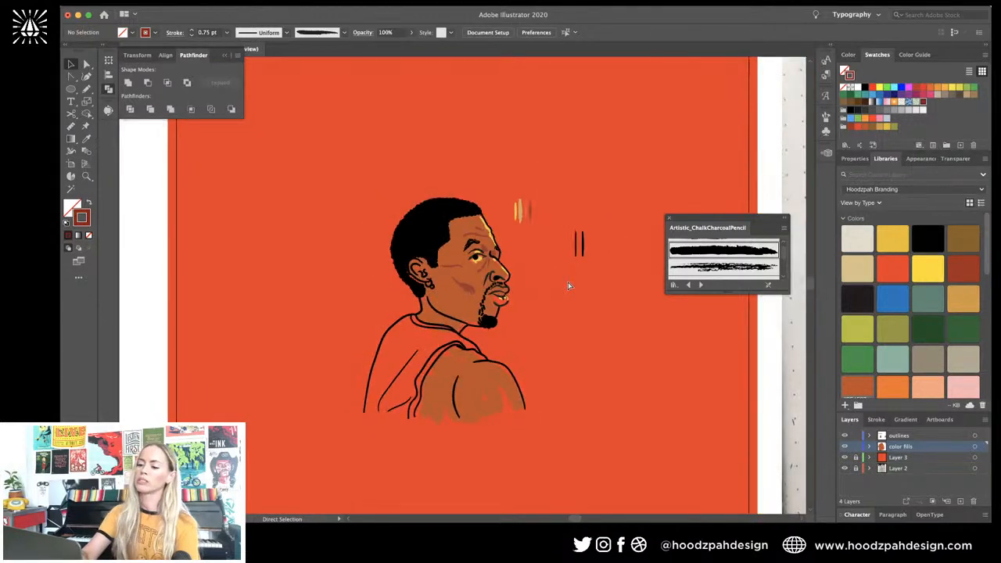
pyautogui.press('super+plus')
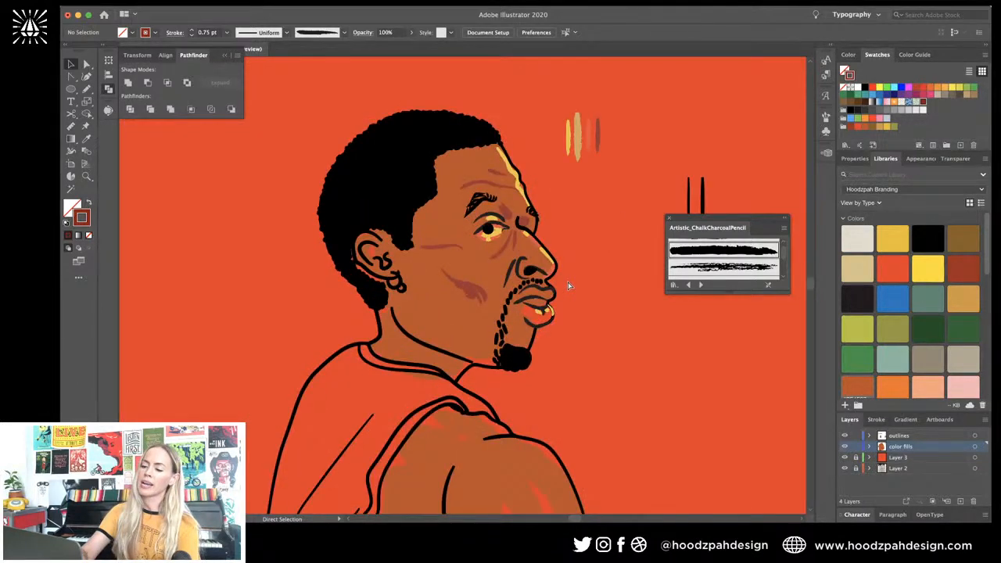
pyautogui.press('super+plus')
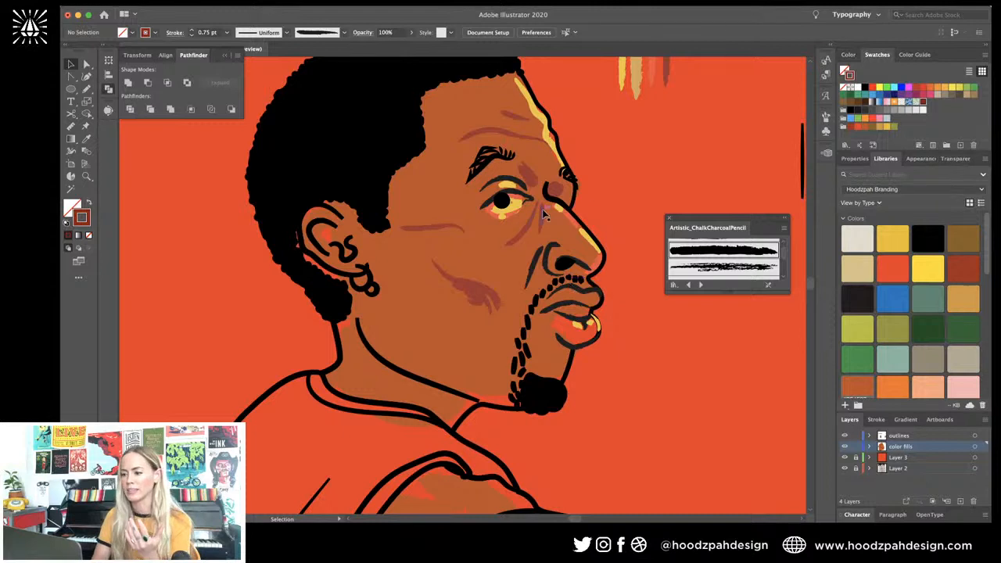
pyautogui.press('super+plus')
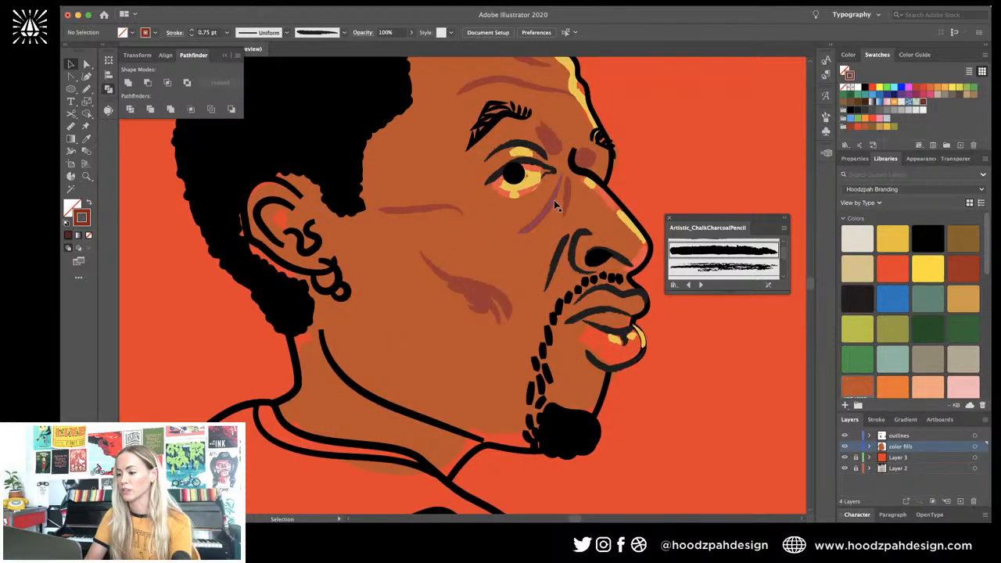
pyautogui.hscroll(2, 553, 199)
pyautogui.click(633, 264)
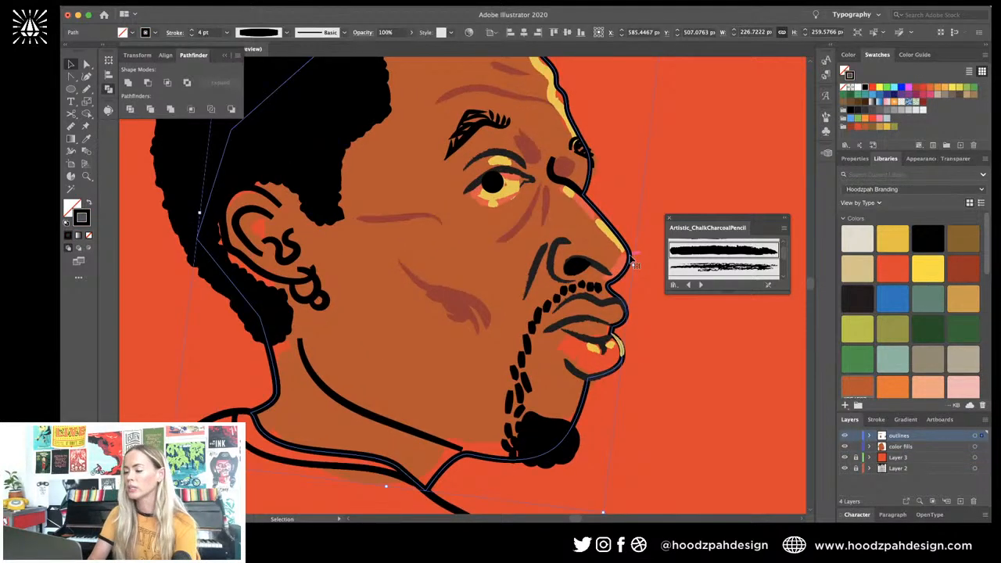
pyautogui.press('BackSpace')
pyautogui.press('super+plus')
pyautogui.press('super+plus')
pyautogui.press('super+minus')
pyautogui.press('super+minus')
pyautogui.press('super+minus')
pyautogui.press('super+minus')
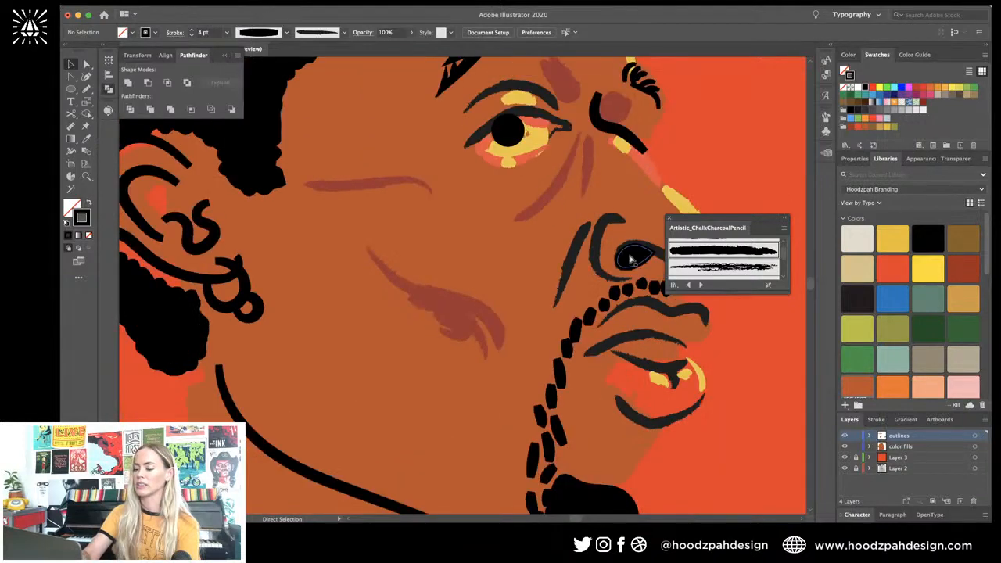
pyautogui.press('super+z')
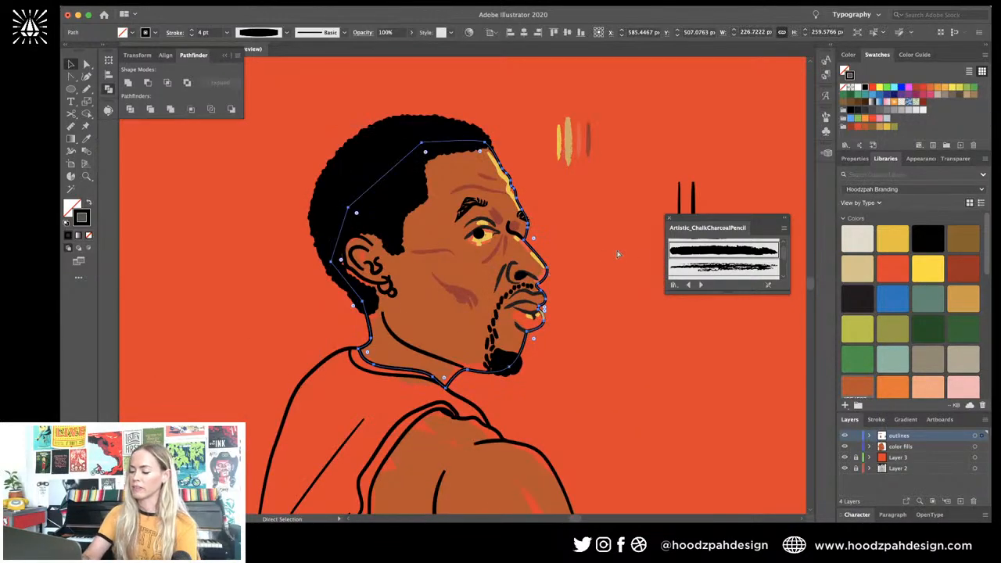
# Step: Draw two 4 pt black pencil strokes across the forehead, curving the lower one down at its front end, about 34 by 7 px
pyautogui.press('super+plus')
pyautogui.press('super+plus')
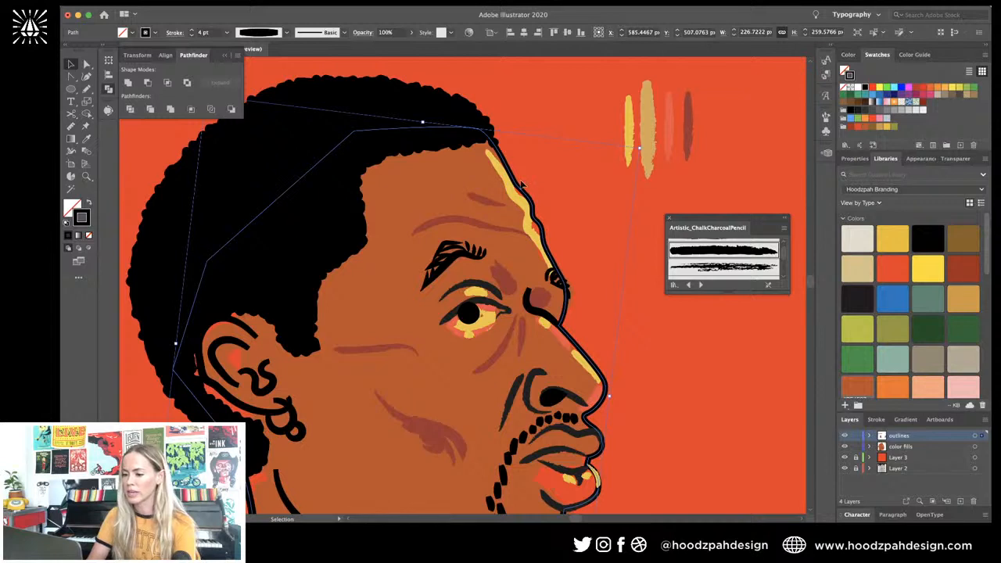
pyautogui.press('n')
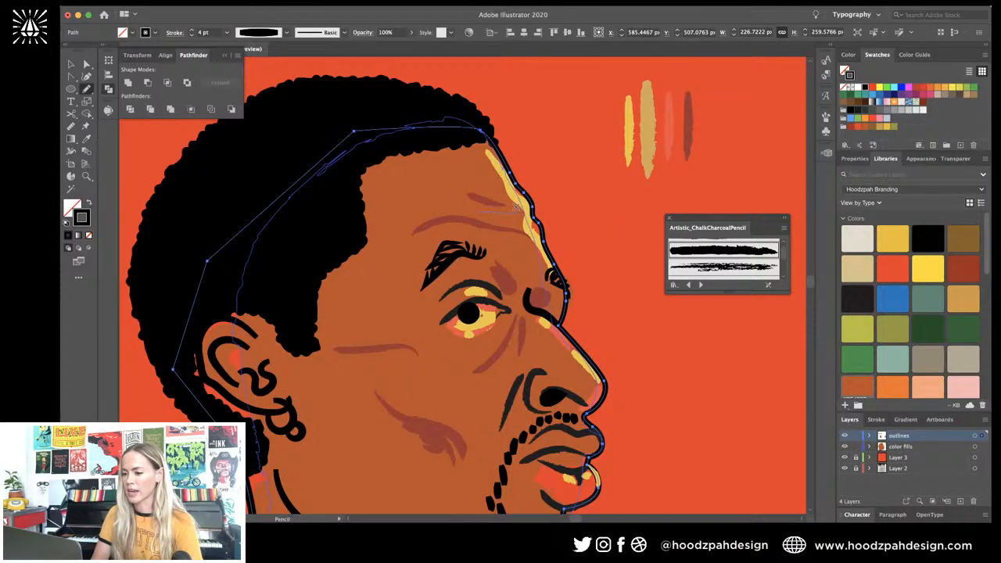
pyautogui.moveTo(450, 182)
pyautogui.mouseDown()
pyautogui.moveTo(512, 195)
pyautogui.moveTo(484, 209)
pyautogui.moveTo(530, 212)
pyautogui.mouseUp()
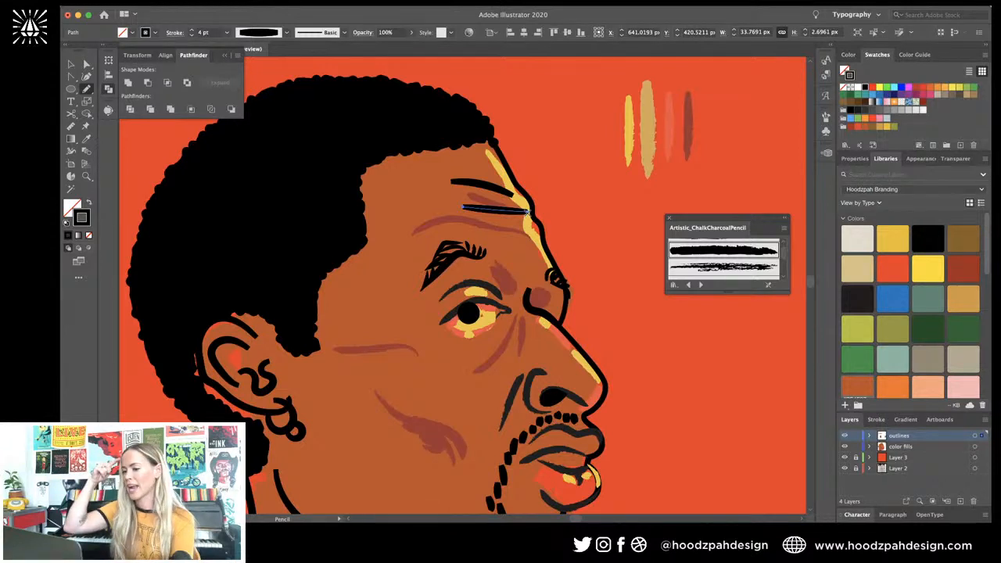
pyautogui.press('a')
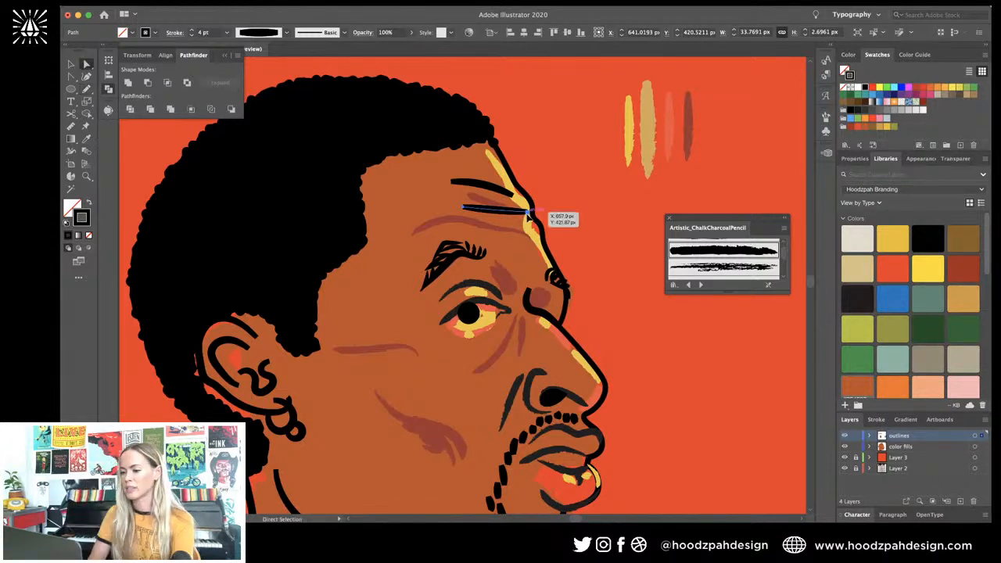
pyautogui.press('n')
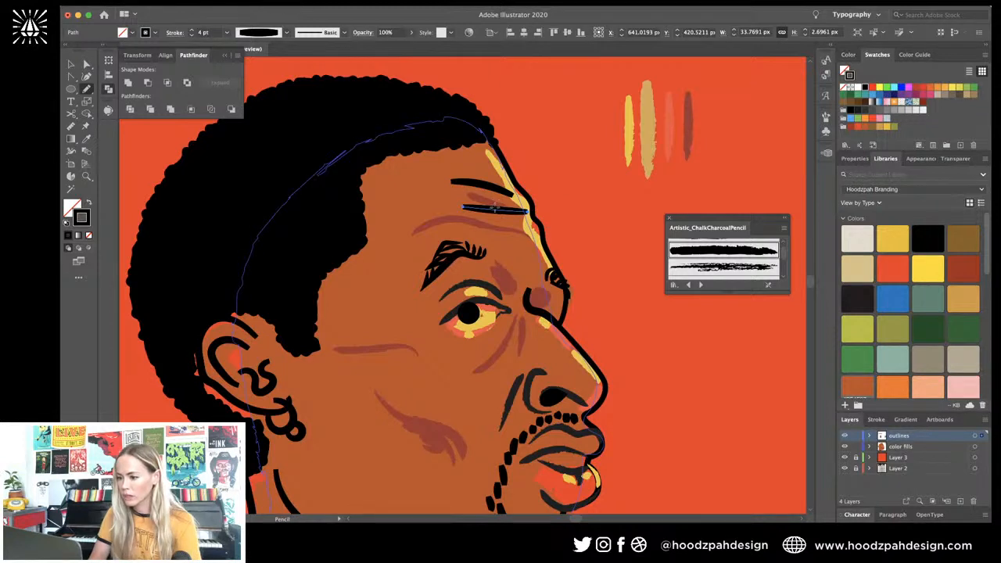
# Step: Apply the rough charcoal brush and the width profile with short tapered ends to both new forehead strokes
pyautogui.press('v')
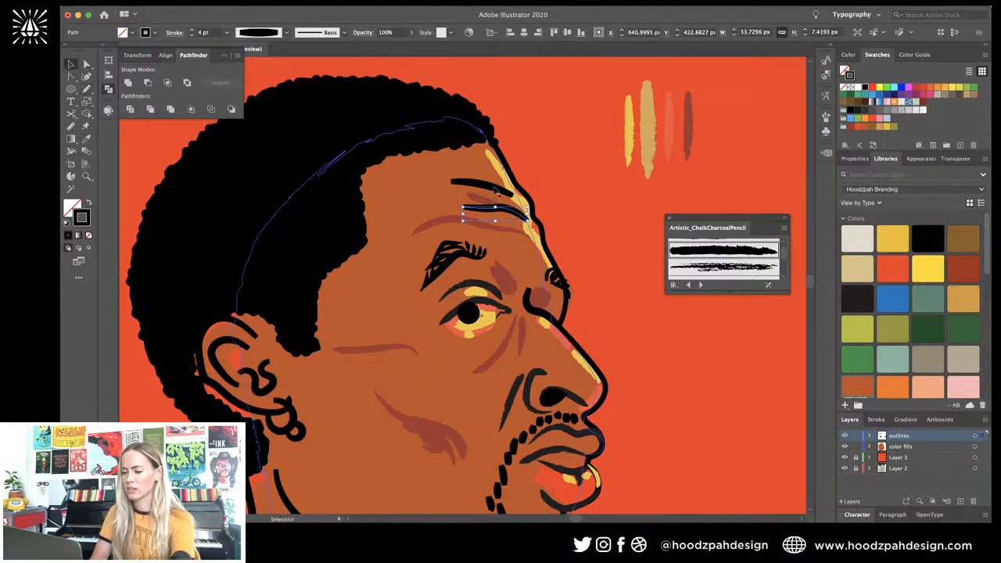
pyautogui.click(488, 189)
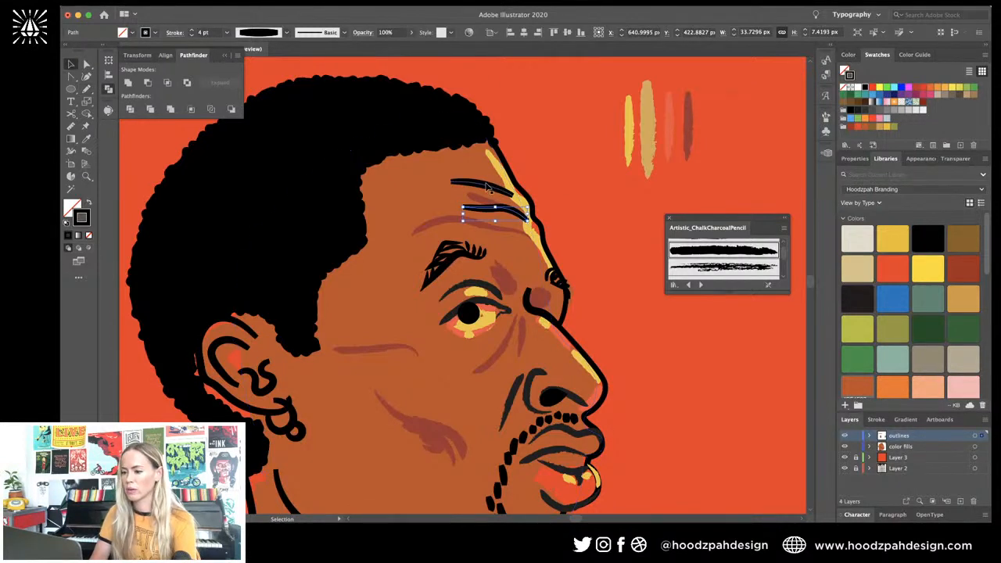
pyautogui.click(708, 254)
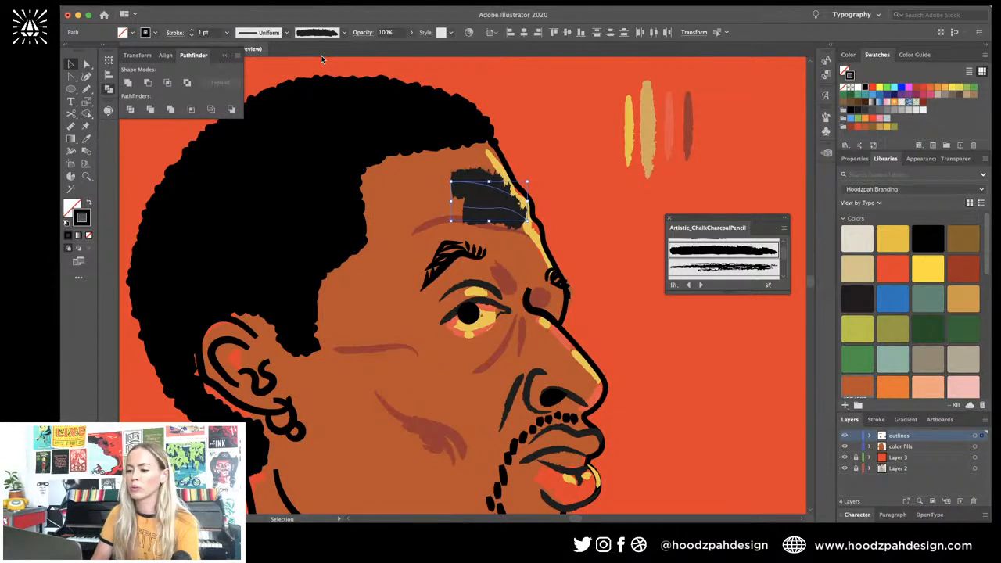
pyautogui.click(266, 32)
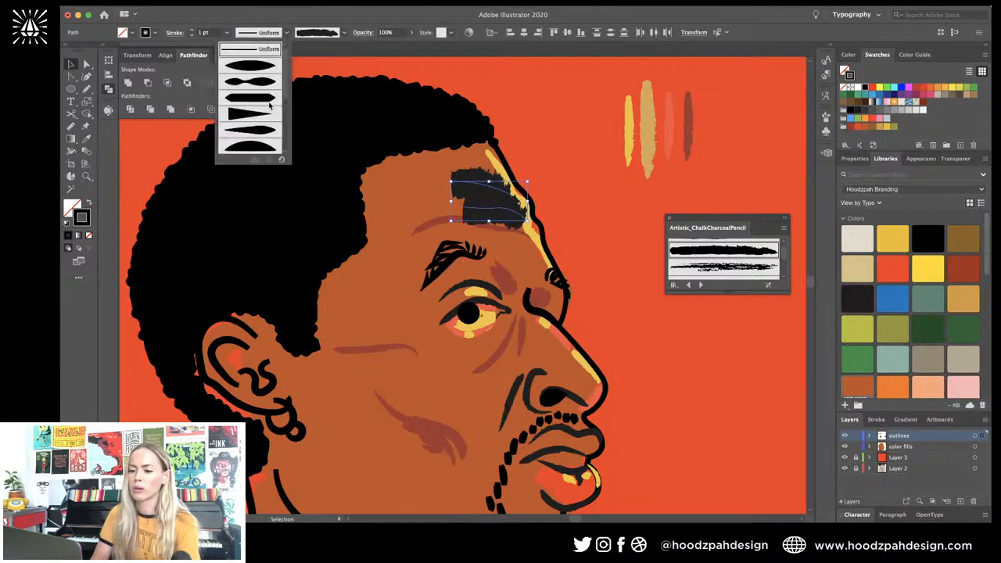
pyautogui.click(269, 102)
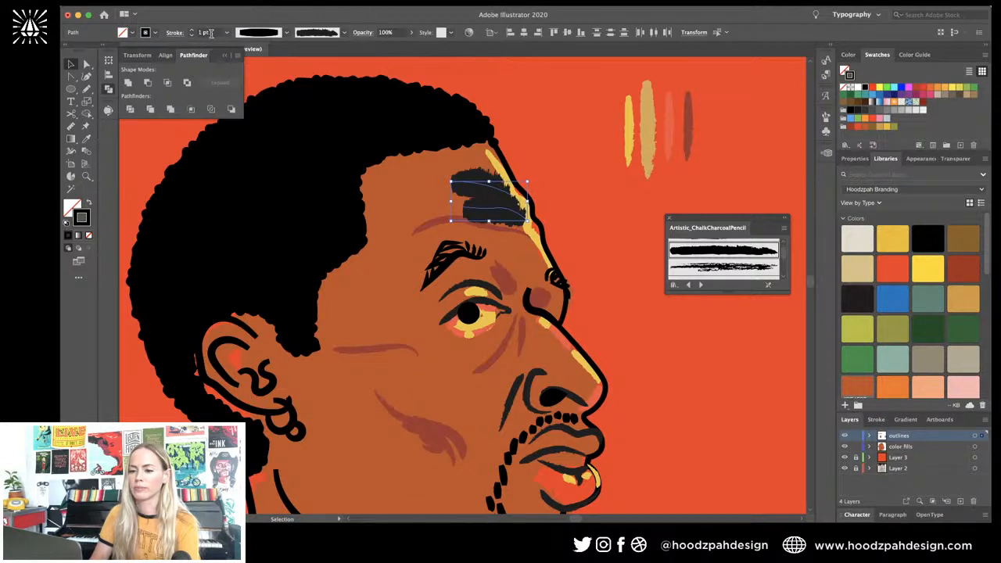
# Step: Set both forehead strokes to a weight of 0.5 pt and colour them gold
pyautogui.click(192, 36)
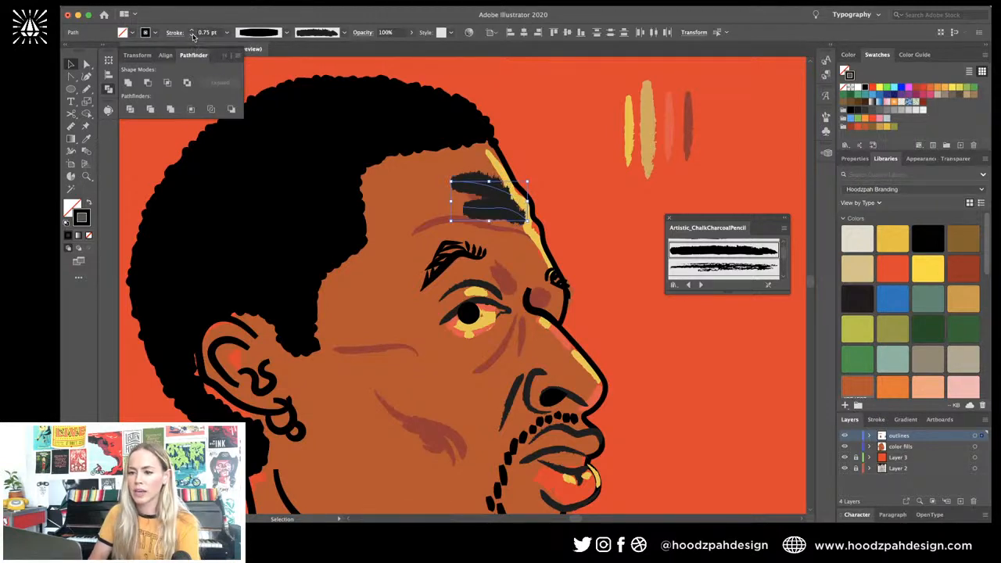
pyautogui.click(193, 35)
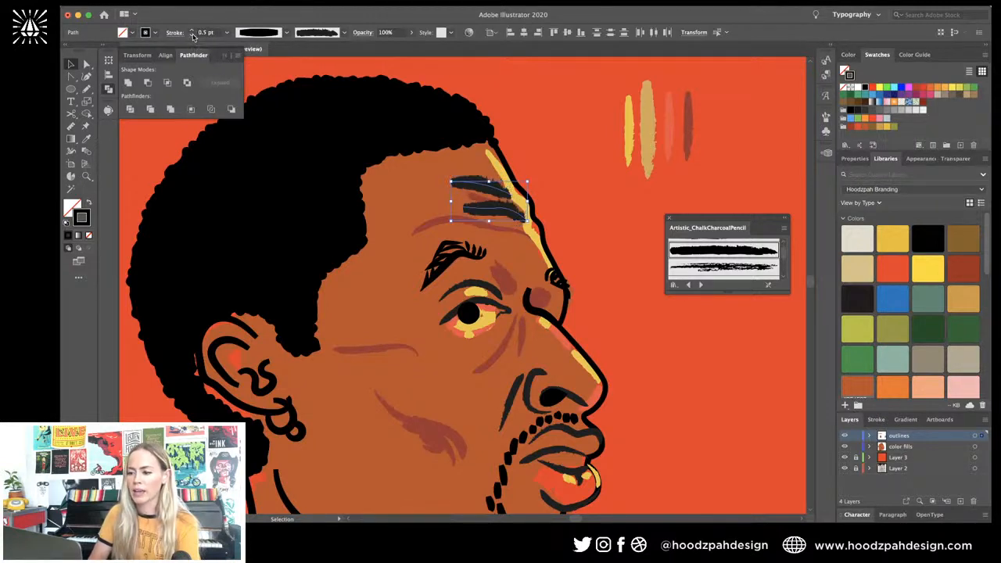
pyautogui.click(886, 127)
pyautogui.click(607, 155)
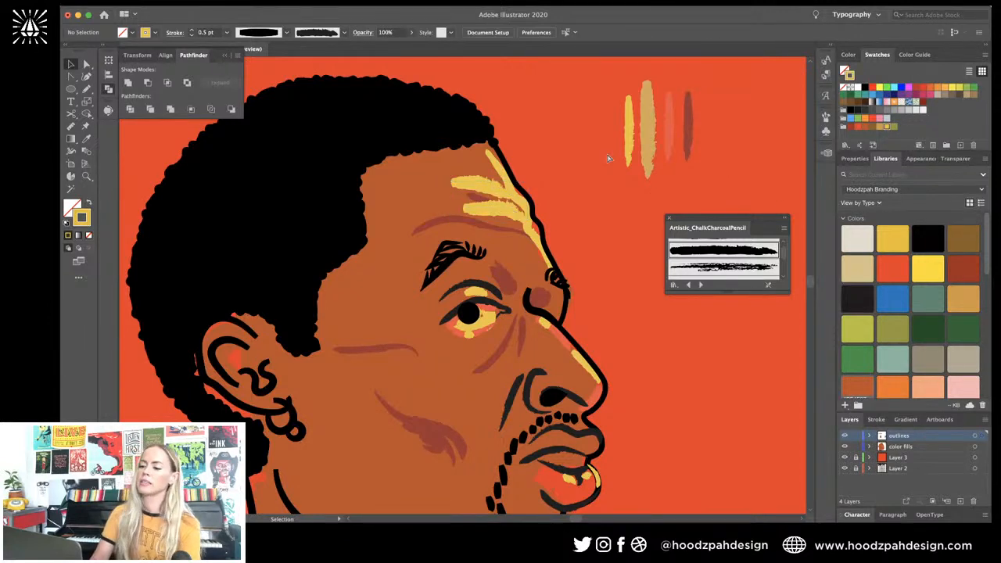
pyautogui.press('super+minus')
pyautogui.press('super+minus')
pyautogui.press('super+minus')
pyautogui.press('super+minus')
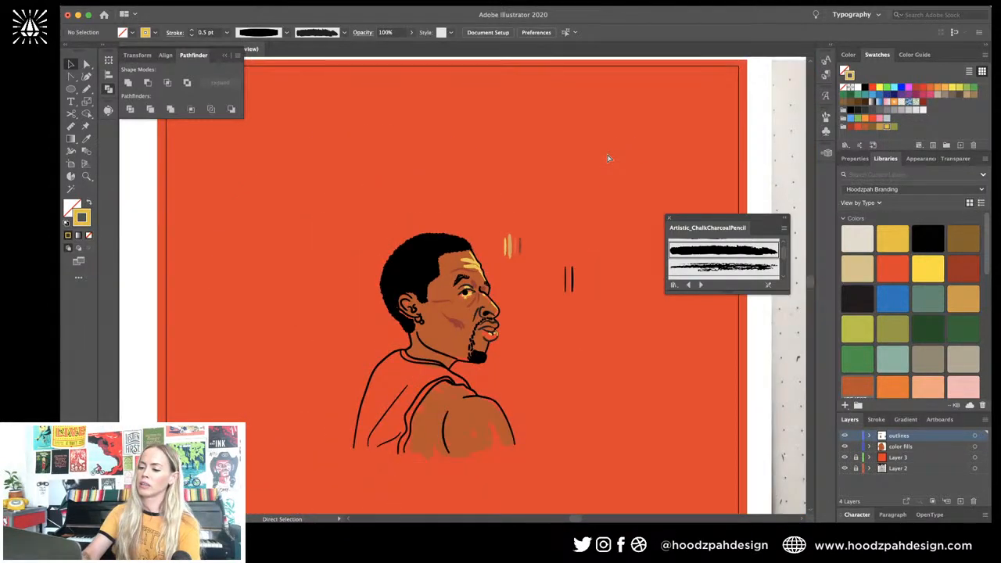
# Step: Move the lower gold forehead stroke slightly down and redraw its curve to about 32 by 11 px
pyautogui.press('super+plus')
pyautogui.press('super+plus')
pyautogui.press('super+plus')
pyautogui.press('super+plus')
pyautogui.click(515, 212)
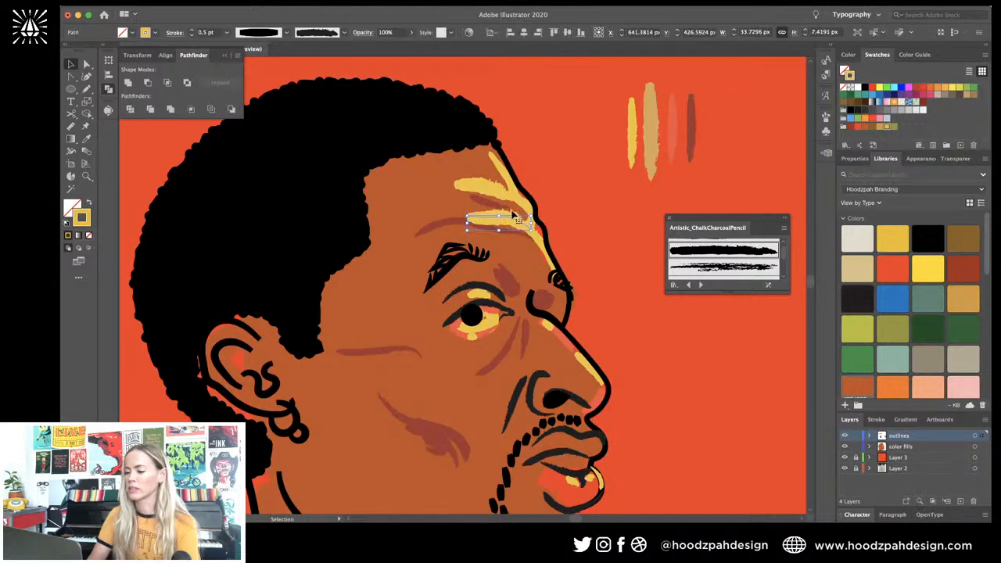
pyautogui.press('n')
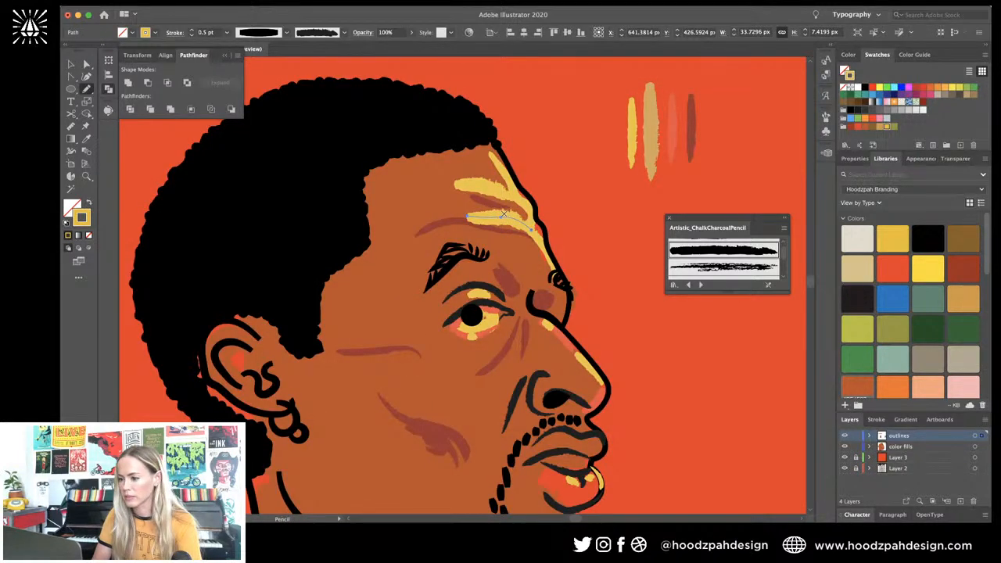
pyautogui.press('super+z')
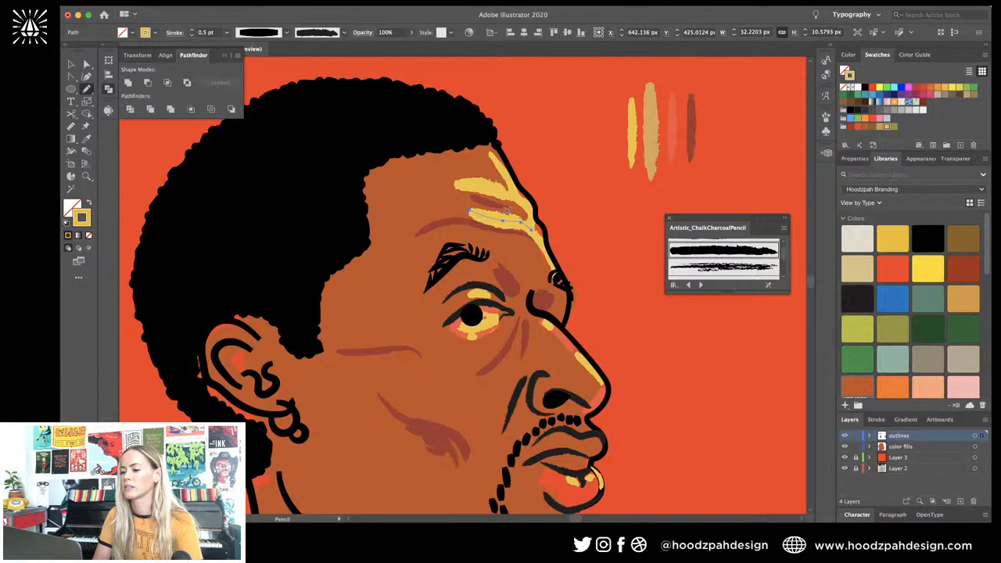
# Step: Examine the basketball player reference photos beside the artboard for where light falls on the face
pyautogui.press('v')
pyautogui.scroll(-2, 573, 204)
pyautogui.hscroll(1, 572, 204)
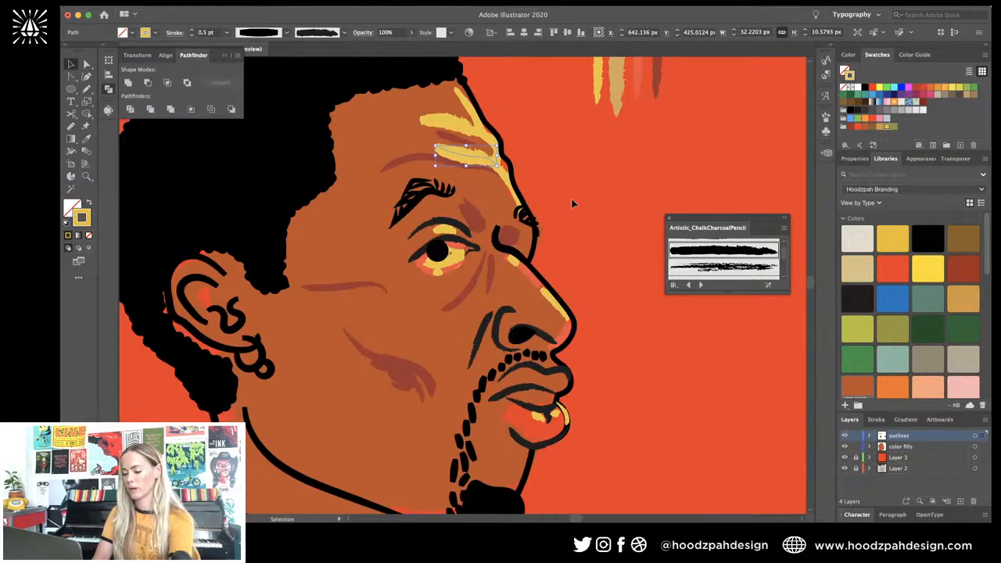
pyautogui.press('n')
pyautogui.press('super+minus')
pyautogui.press('super+minus')
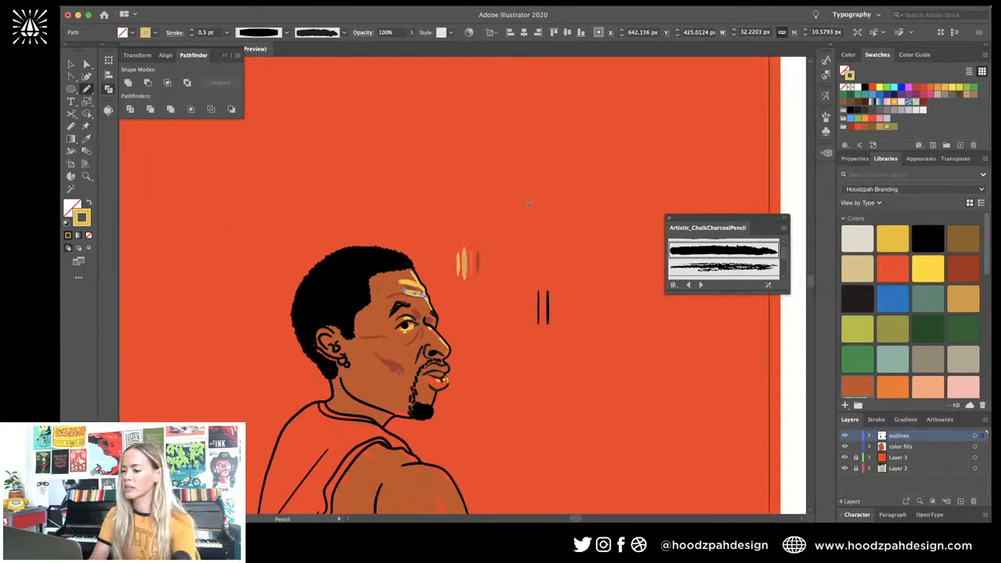
pyautogui.hscroll(10, 529, 205)
pyautogui.scroll(5, 529, 205)
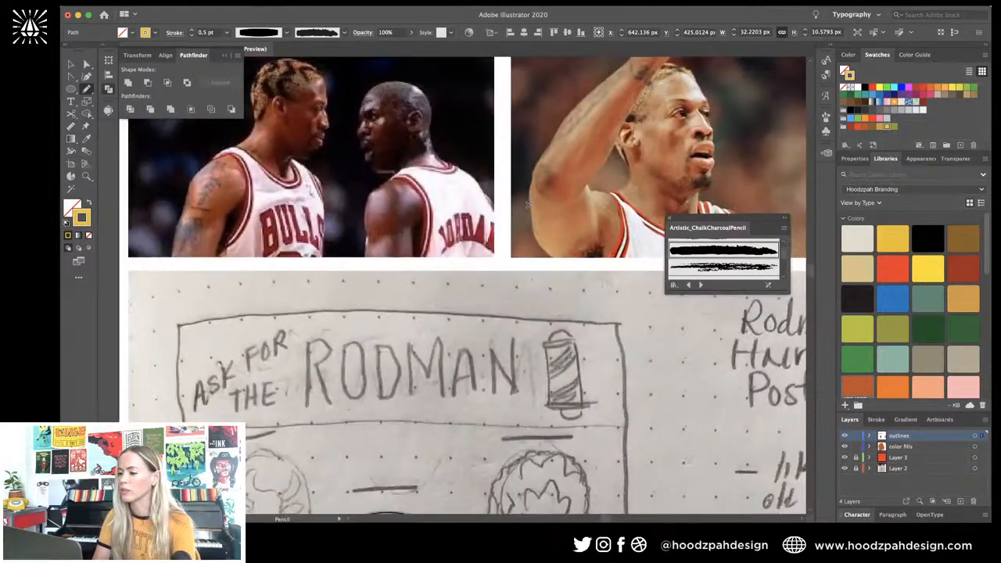
pyautogui.hscroll(-12, 529, 205)
pyautogui.scroll(-4, 529, 205)
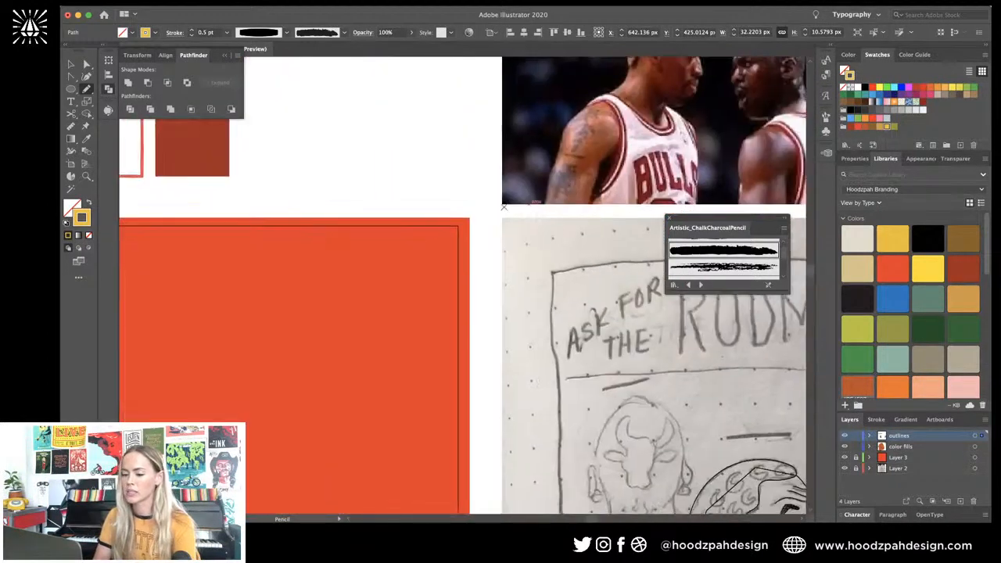
# Step: Draw a short gold highlight stroke between the eyebrows, about 16 px wide and 10 px high
pyautogui.press('z')
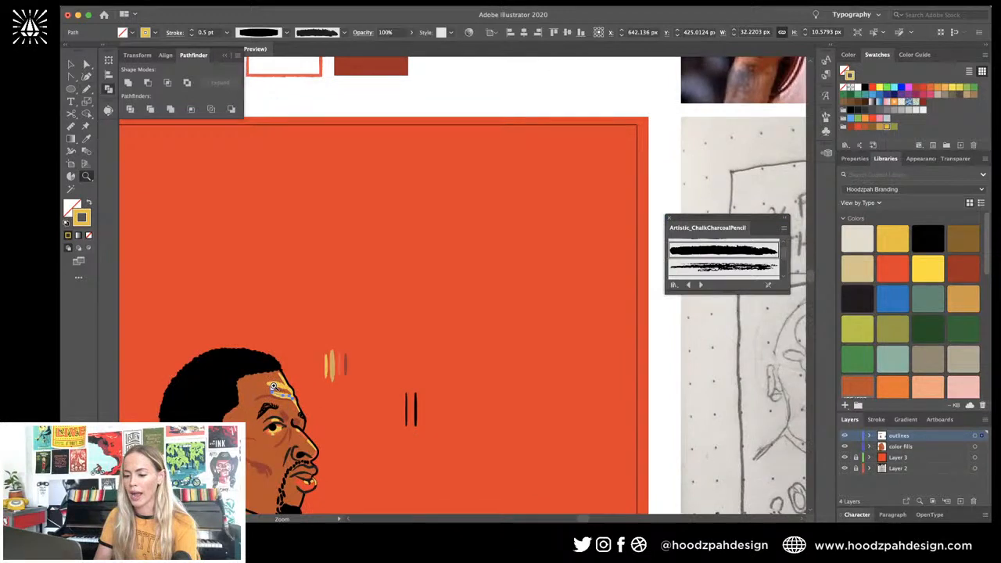
pyautogui.click(273, 387)
pyautogui.press('n')
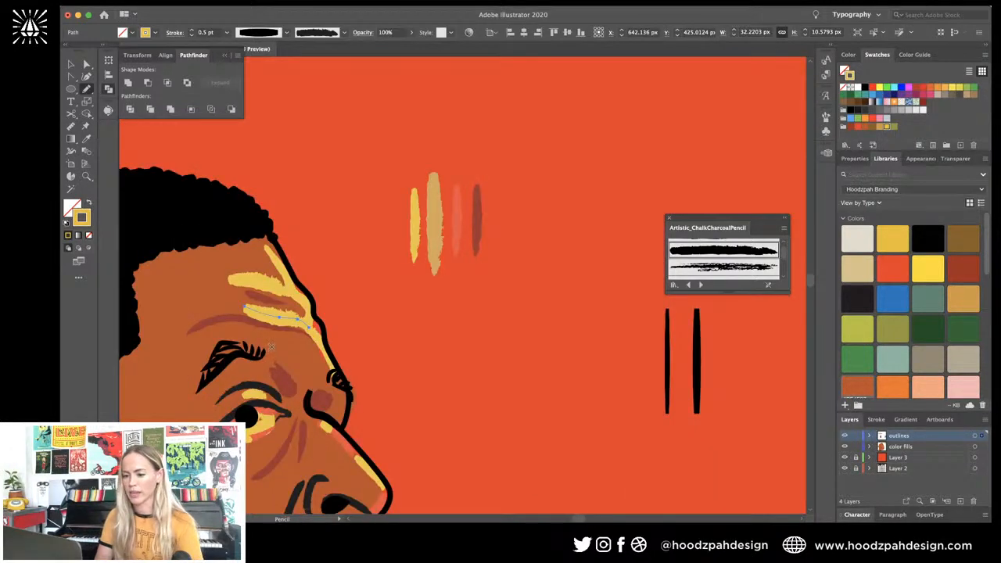
pyautogui.moveTo(273, 342); pyautogui.dragTo(326, 365)
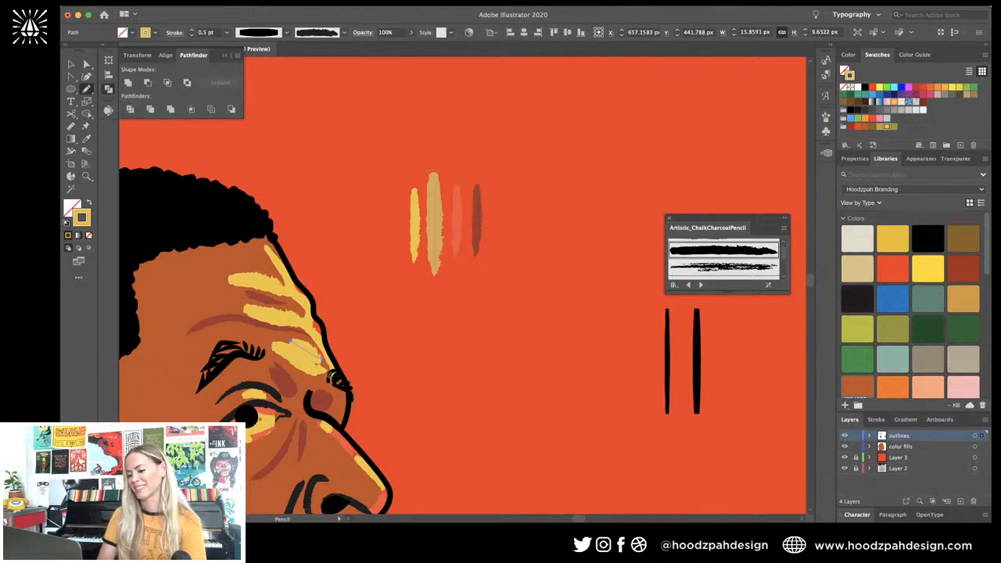
# Step: Draw a gold highlight stroke across the far eye socket just above the nose bridge, about 19 px wide and 4 px high
pyautogui.scroll(-3, 315, 391)
pyautogui.hscroll(-5, 478, 378)
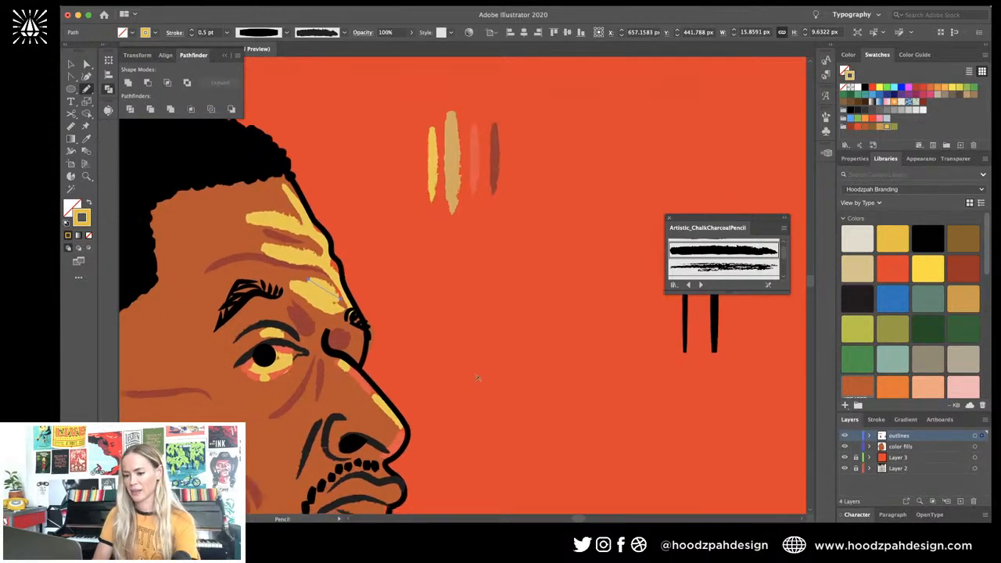
pyautogui.hscroll(-3, 455, 259)
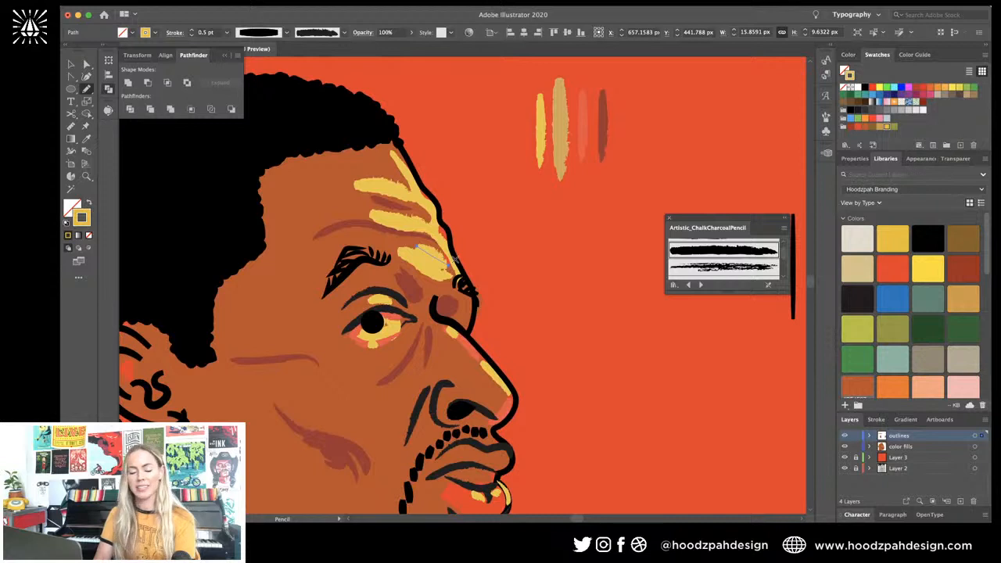
pyautogui.hotkey('ctrl', '=')
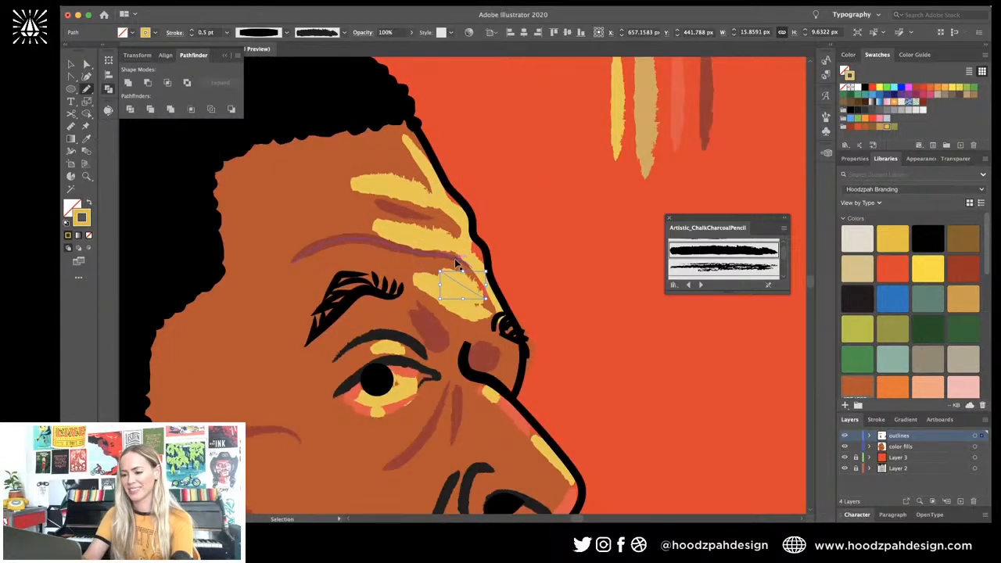
pyautogui.press('n')
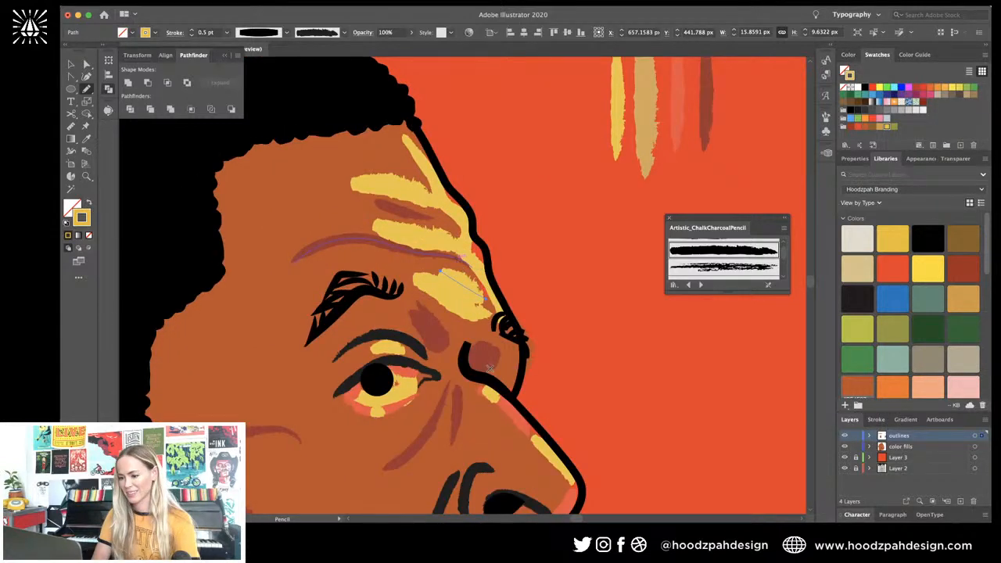
pyautogui.moveTo(490, 368); pyautogui.dragTo(538, 379)
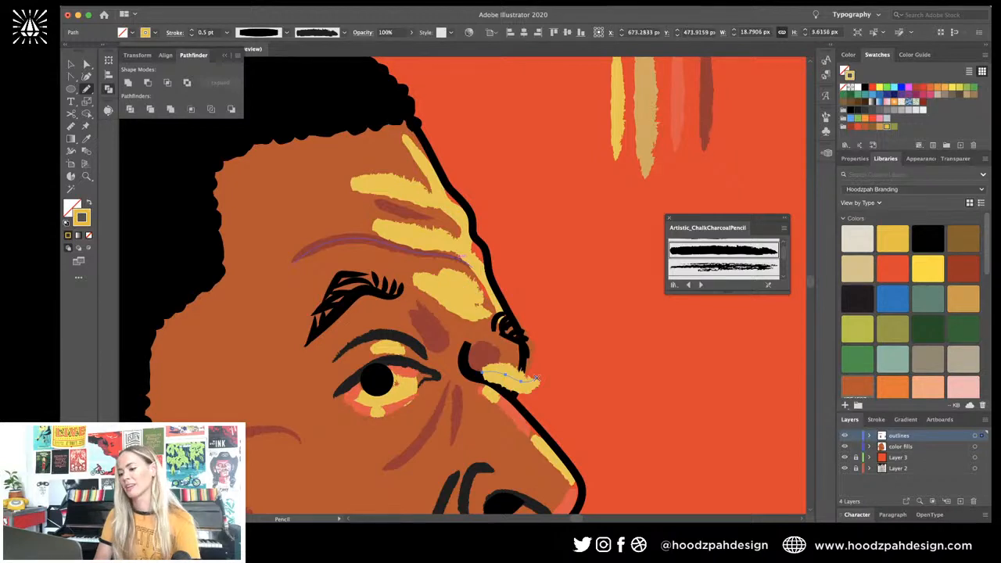
# Step: Undo the last gold highlight stroke across the far eye socket and check the portrait as a whole
pyautogui.hotkey('ctrl', 'z')
pyautogui.hotkey('ctrl', '-')
pyautogui.hotkey('ctrl', '-')
pyautogui.hotkey('ctrl', '-')
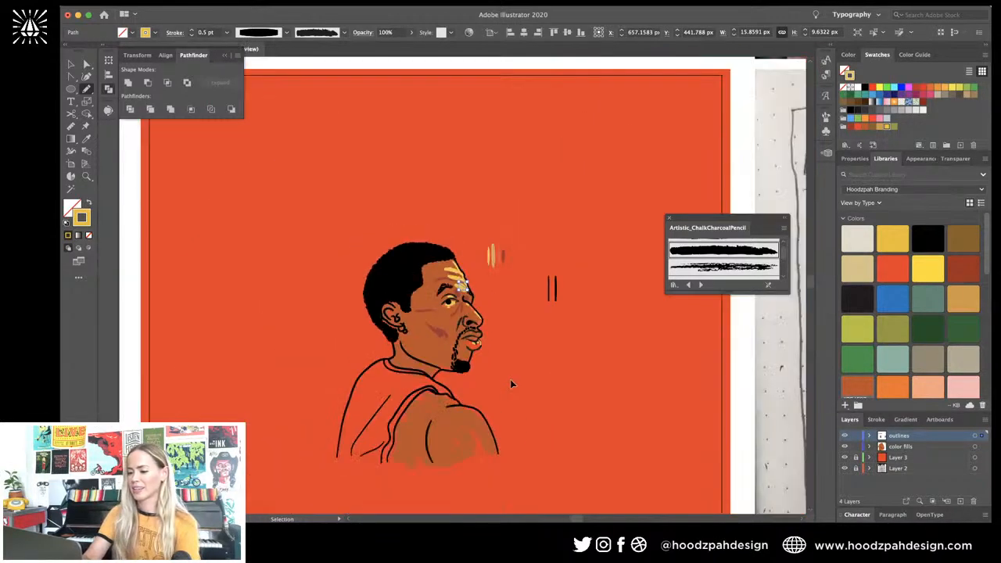
pyautogui.hotkey('ctrl', '=')
pyautogui.hotkey('ctrl', '=')
pyautogui.hotkey('ctrl', '=')
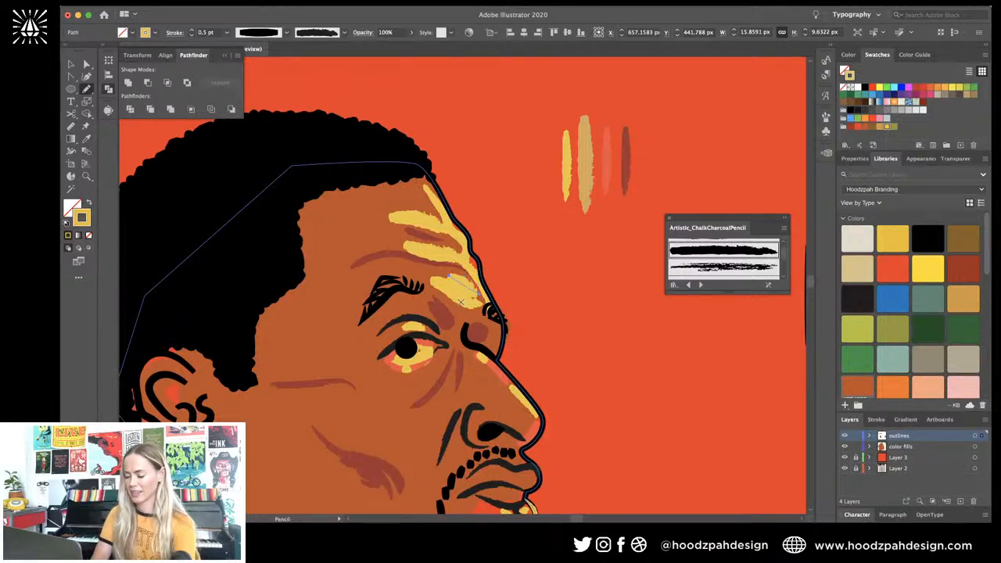
pyautogui.press('a')
pyautogui.click(415, 329)
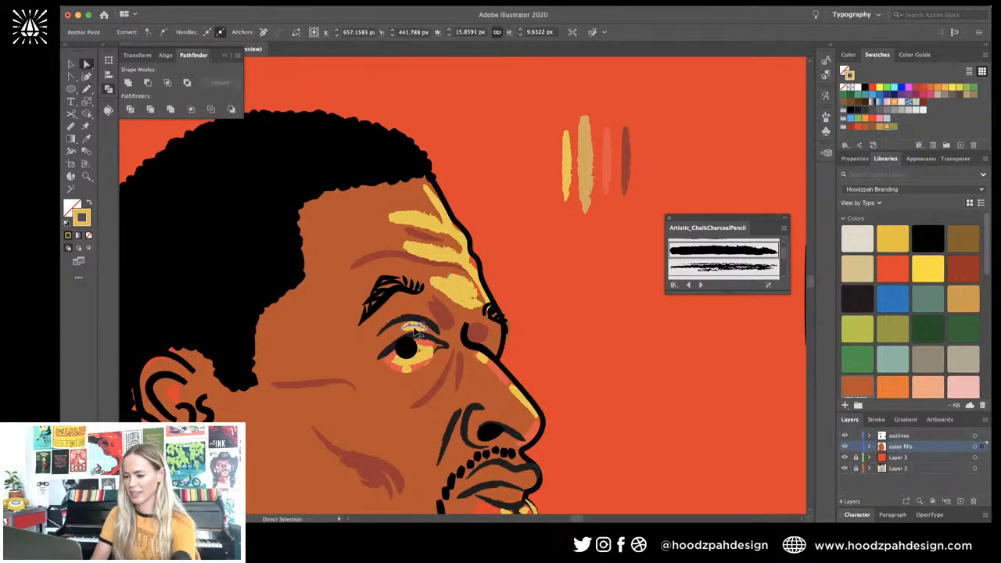
pyautogui.hotkey('ctrl', '=')
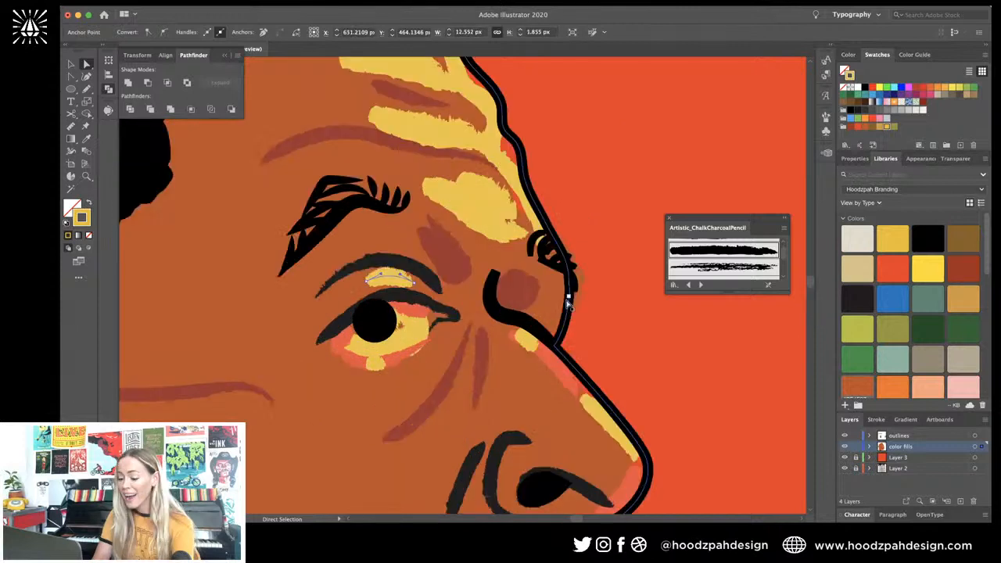
pyautogui.press('n')
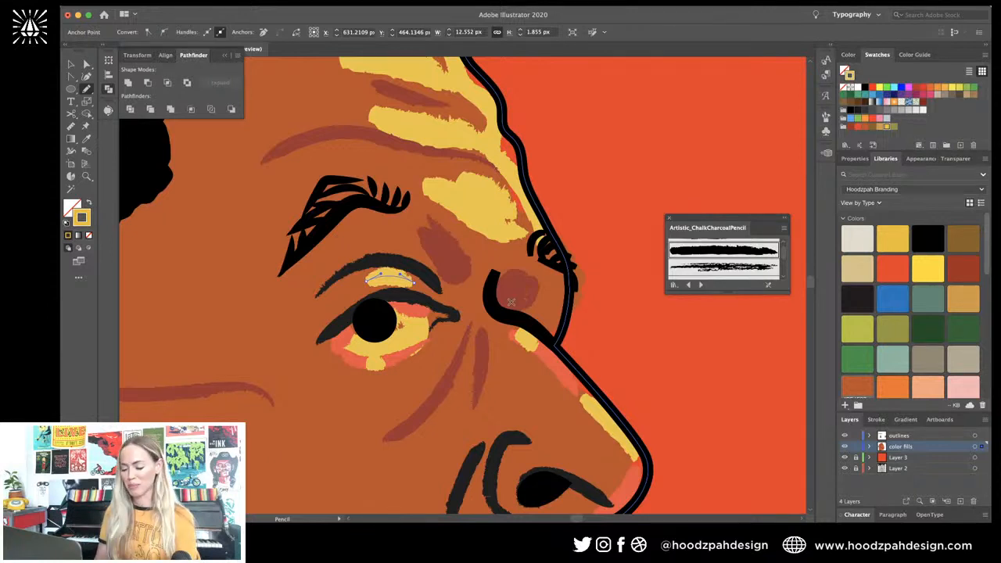
pyautogui.hotkey('ctrl', '=')
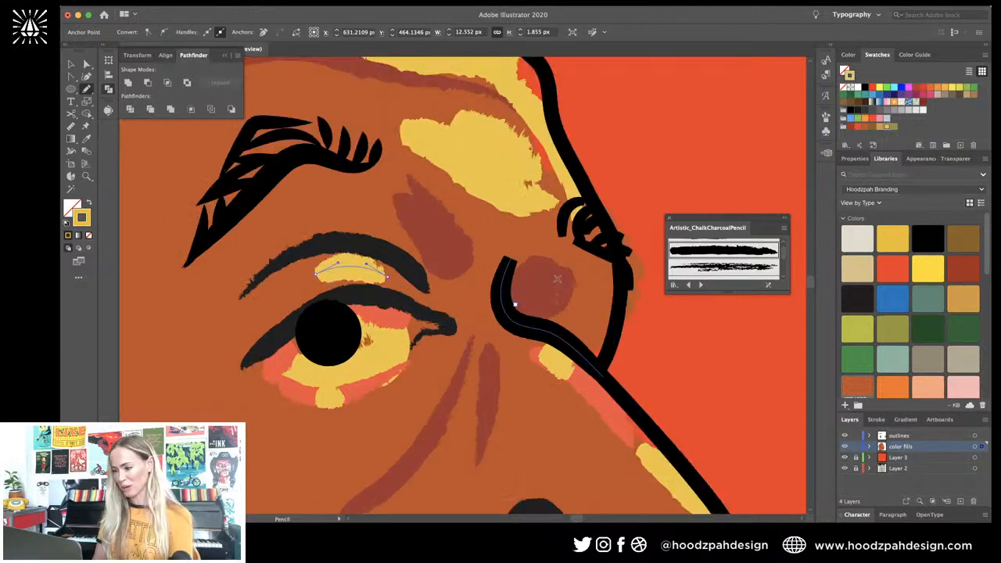
# Step: Select the 4 pt black outline that curves around the far eye socket into the nose bridge
pyautogui.press('v')
pyautogui.click(583, 242)
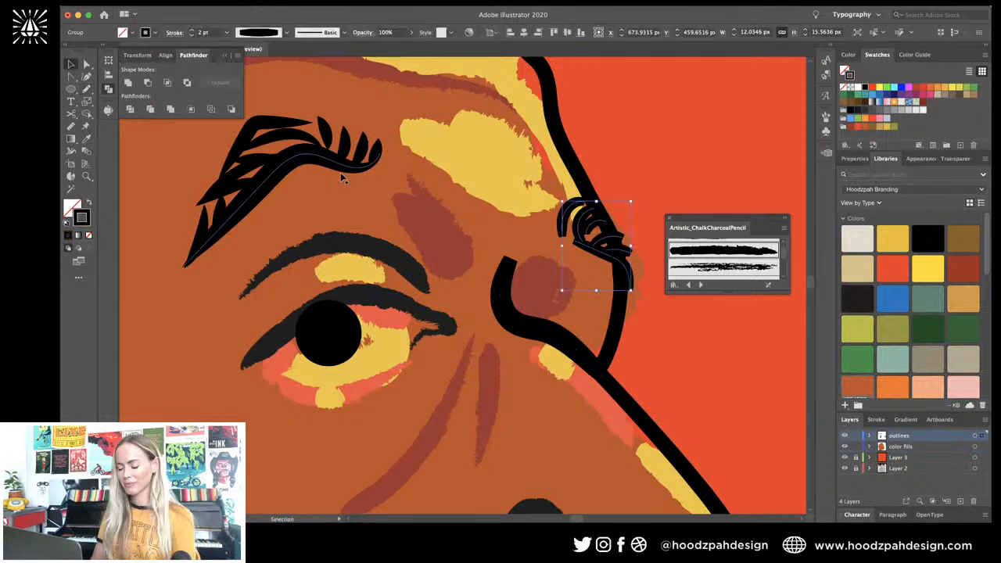
pyautogui.press('a')
pyautogui.hotkey('ctrl', '-')
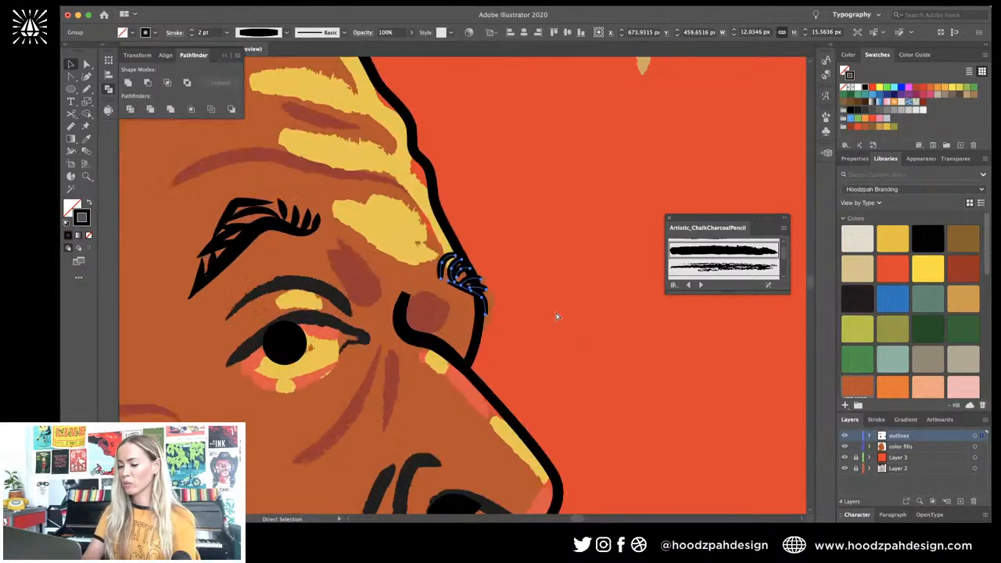
pyautogui.press('v')
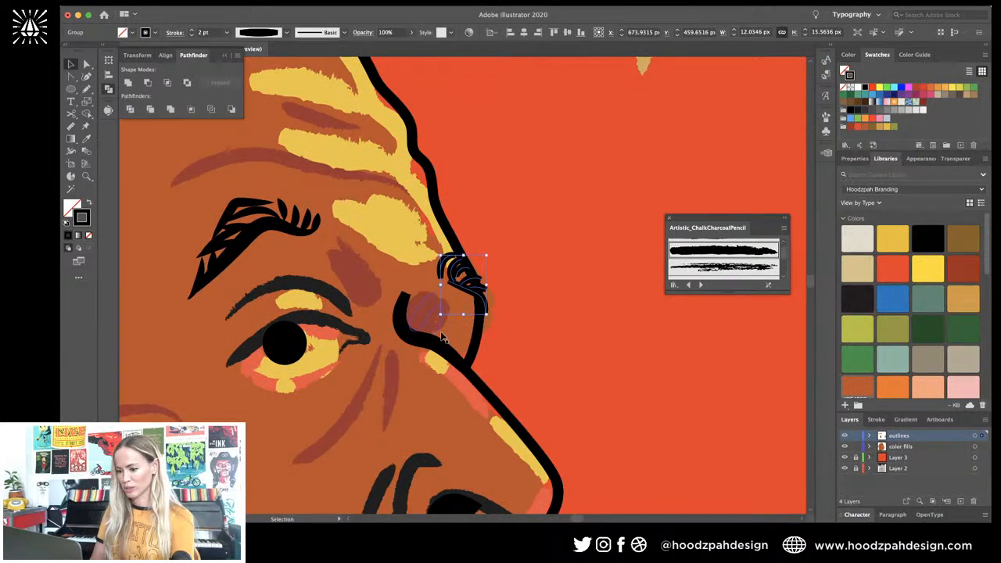
pyautogui.click(442, 338)
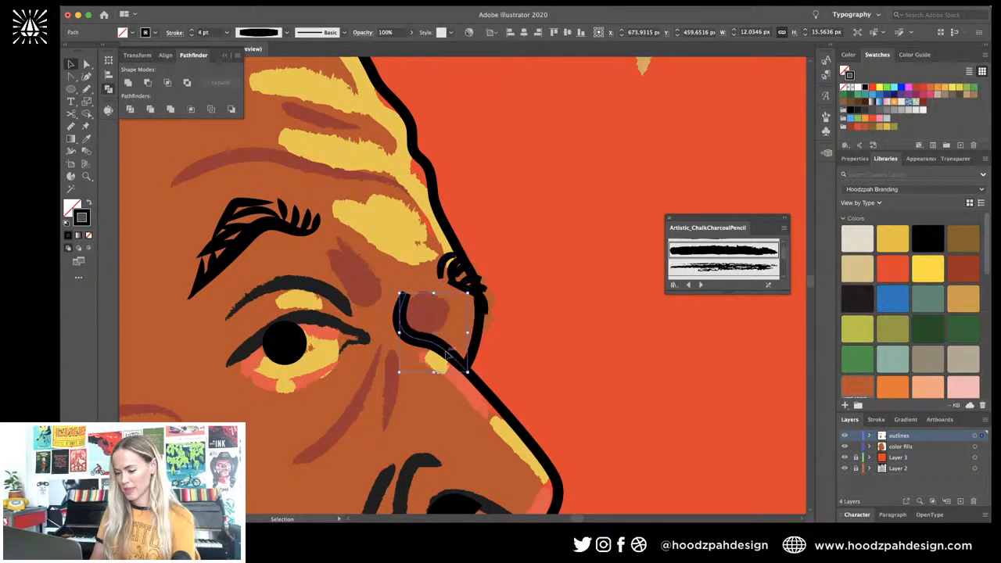
# Step: Draw black 0.5 pt Pencil strokes under the tip of the nose and around the front of the upper lip
pyautogui.hotkey('ctrl', '-')
pyautogui.hotkey('ctrl', '-')
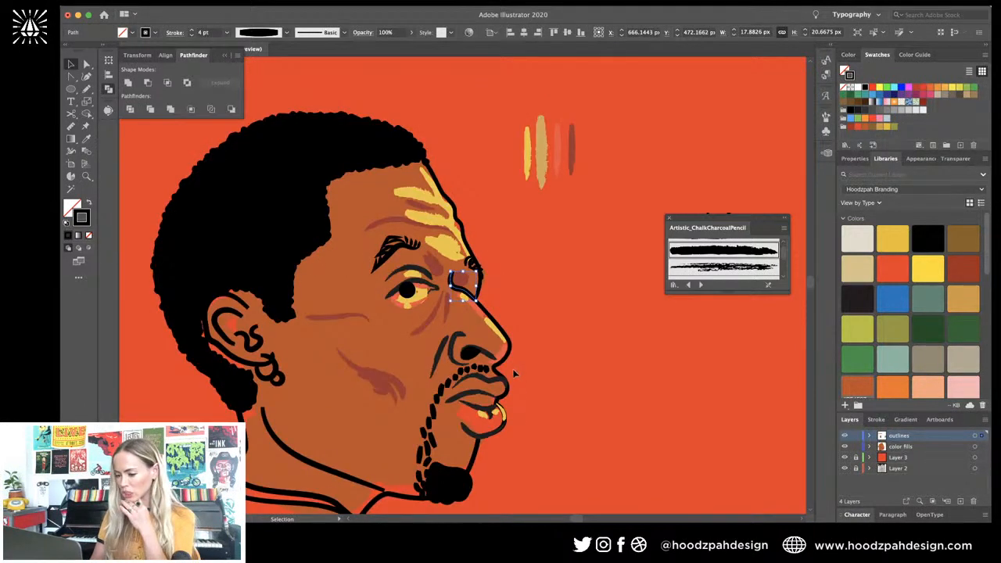
pyautogui.press('a')
pyautogui.hotkey('ctrl', '+')
pyautogui.hotkey('ctrl', '+')
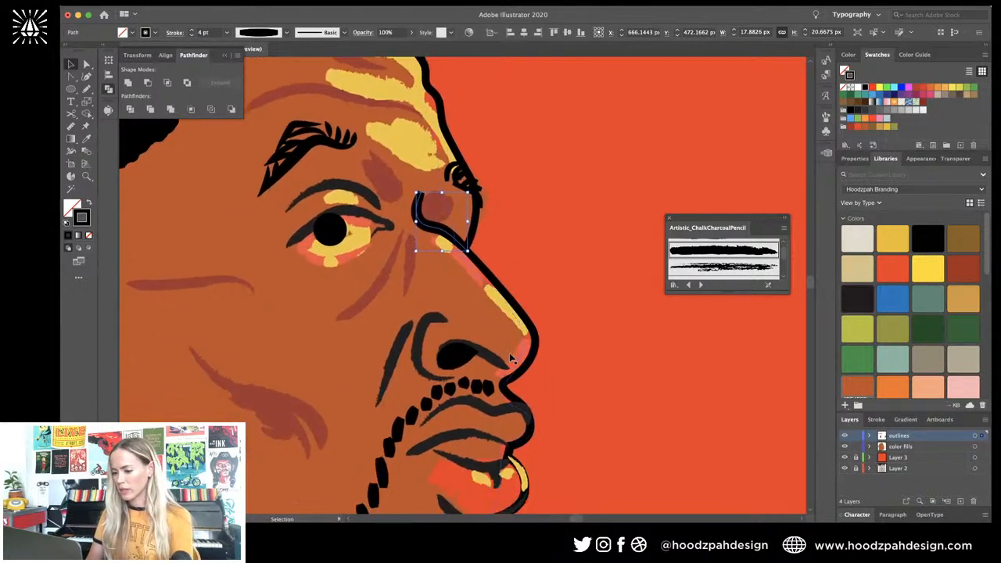
pyautogui.press('v')
pyautogui.click(420, 337)
pyautogui.press('n')
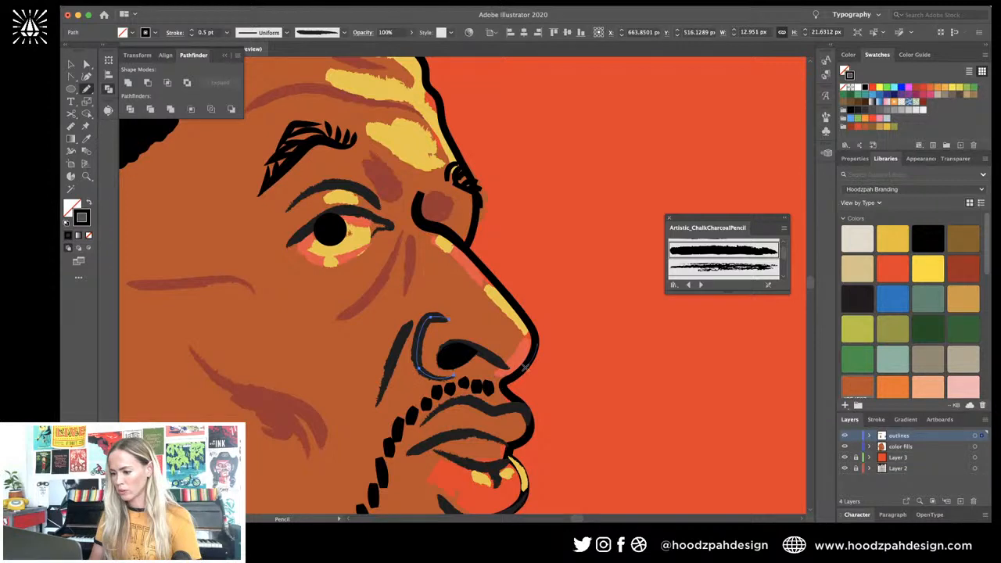
pyautogui.moveTo(535, 343)
pyautogui.mouseDown()
pyautogui.moveTo(524, 409)
pyautogui.moveTo(508, 418)
pyautogui.mouseUp()
pyautogui.scroll(-2, 557, 387)
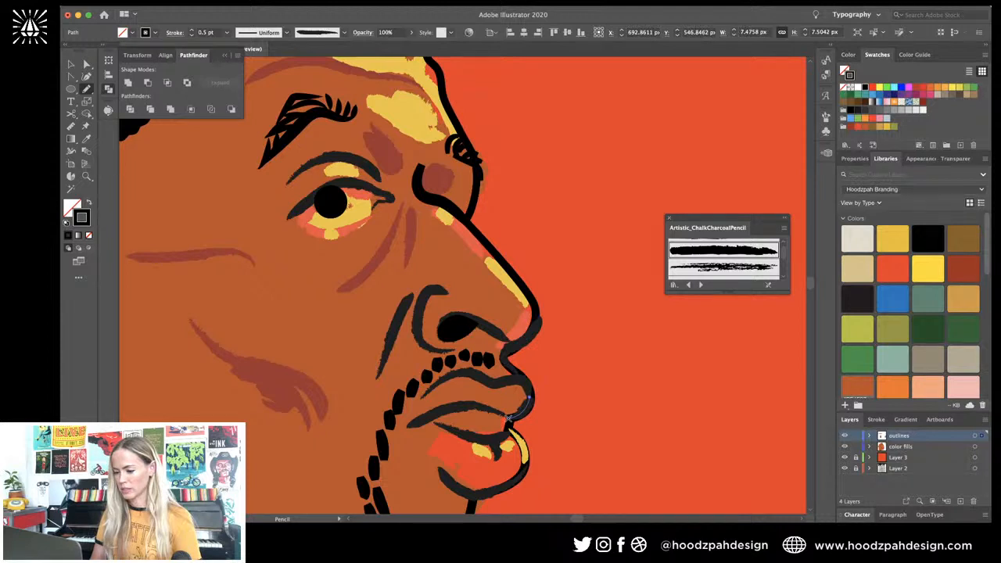
# Step: Cut the upper-lip line with Scissors at its peak and near its front end, and delete the short front piece
pyautogui.press('v')
pyautogui.click(507, 385)
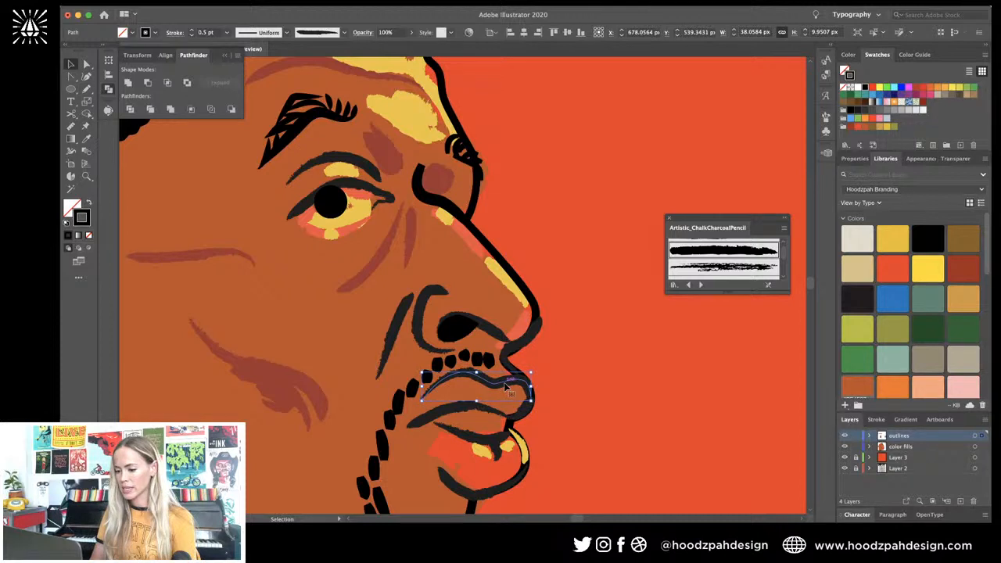
pyautogui.press('c')
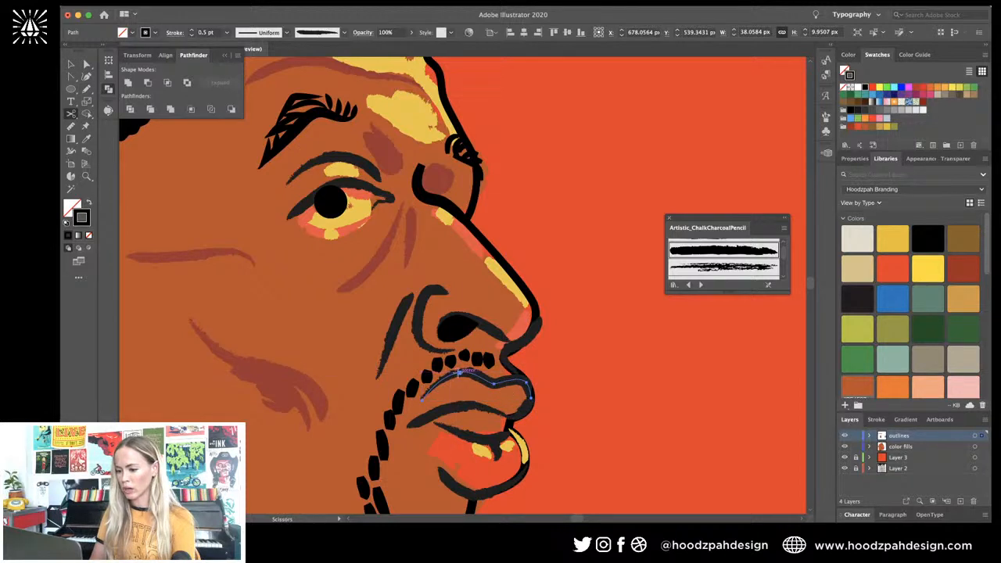
pyautogui.click(525, 382)
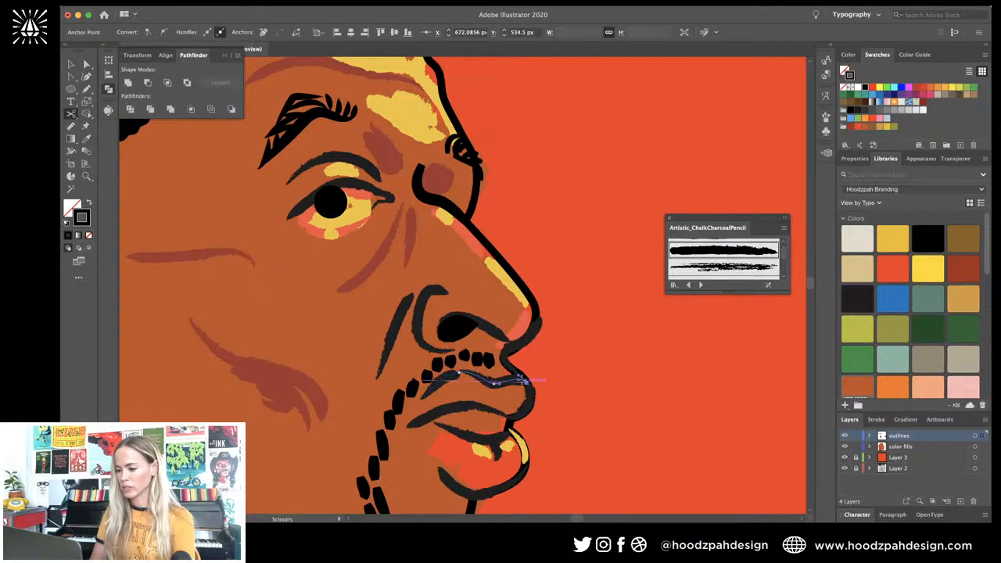
pyautogui.press('a')
pyautogui.press('Delete')
pyautogui.press('Delete')
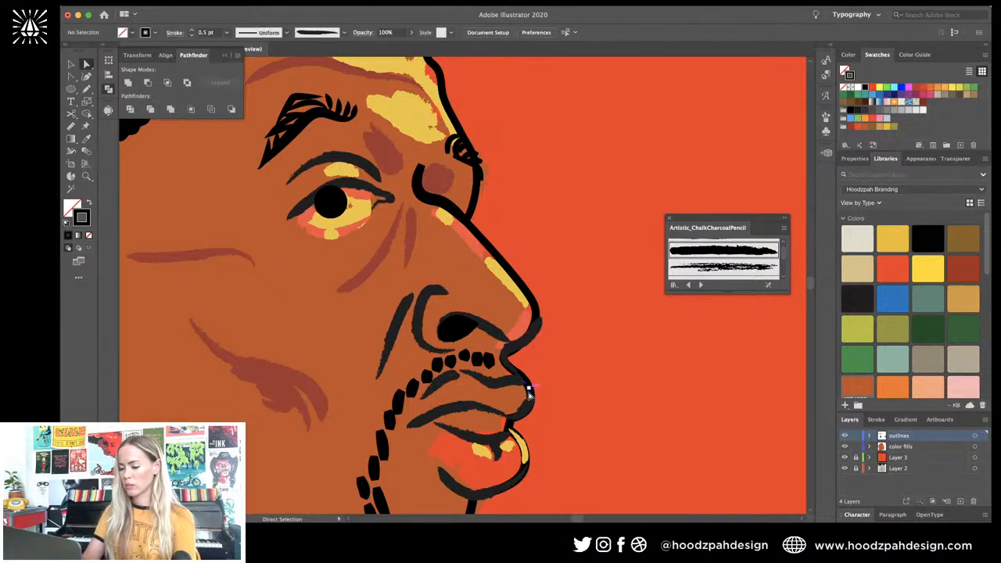
# Step: Recolour the middle piece of the cut upper-lip line yellow and its rear piece orange-red
pyautogui.press('v')
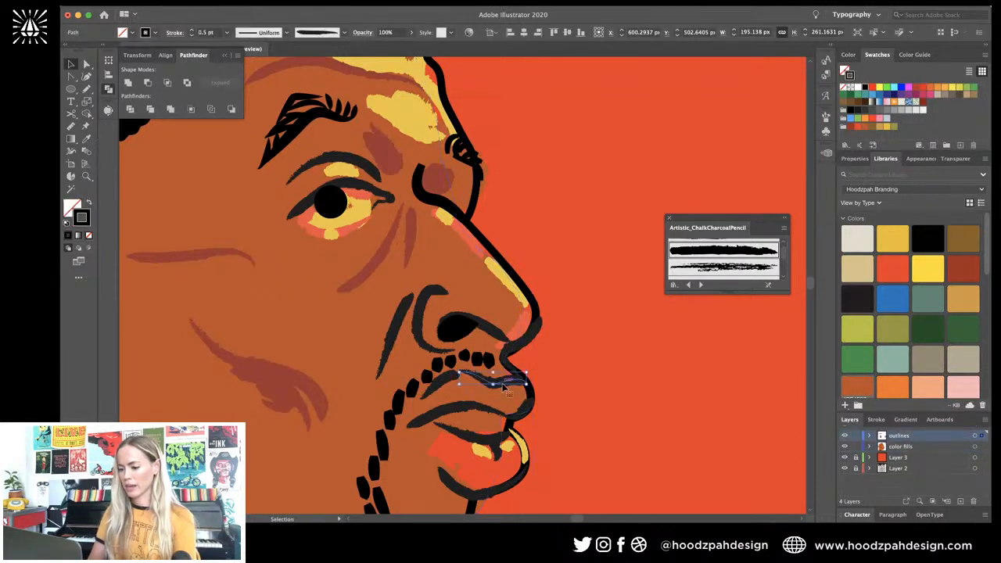
pyautogui.click(510, 381)
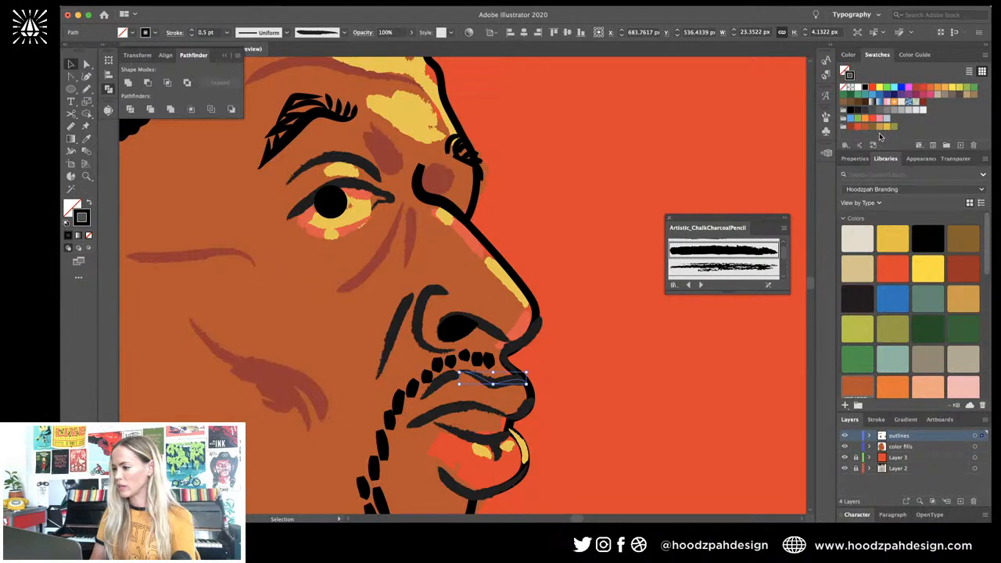
pyautogui.click(442, 383)
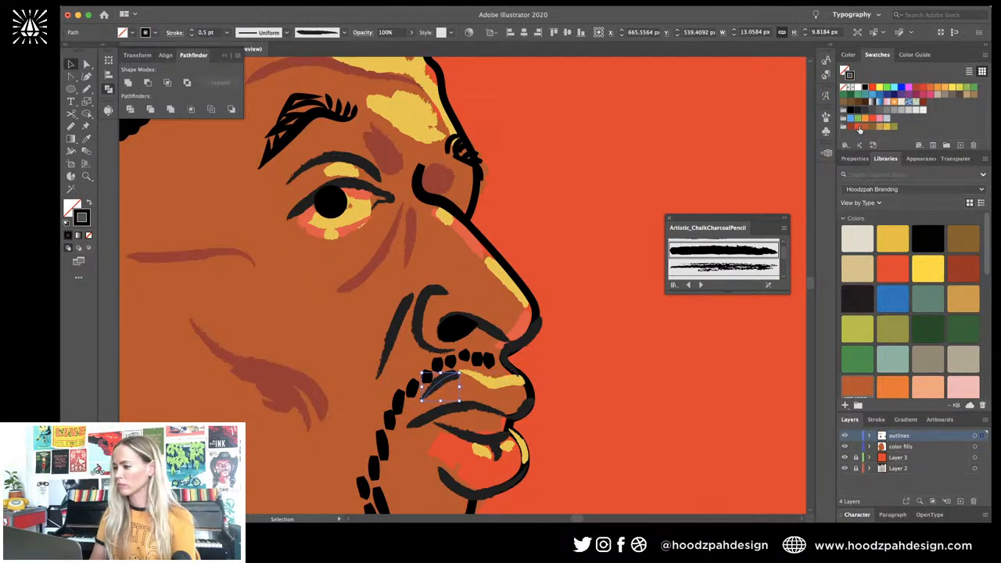
pyautogui.click(859, 127)
pyautogui.press('super+shift+a')
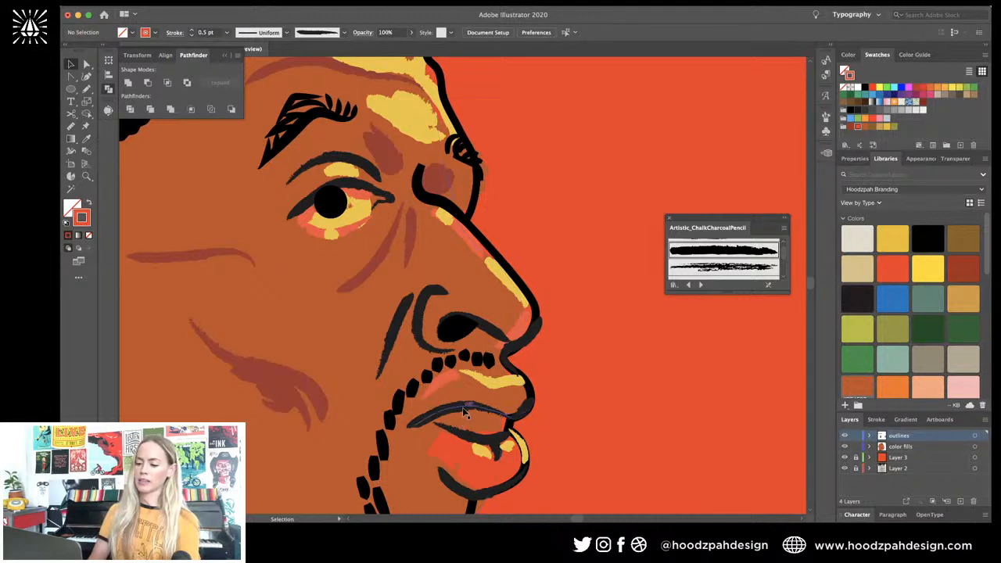
# Step: Draw a Pencil shape filling the mouth opening between the lips, with a black stroke of 0.75 pt
pyautogui.press('n')
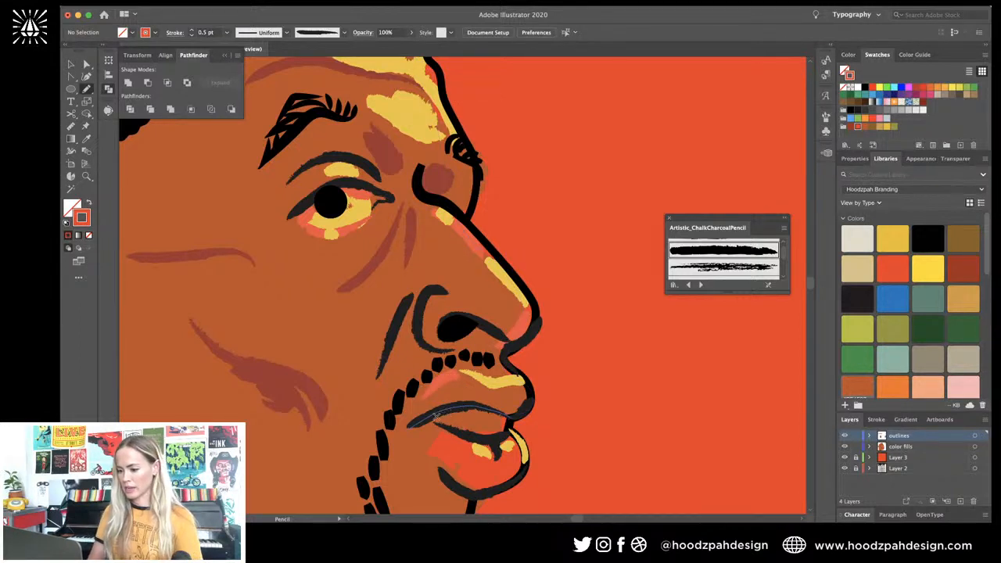
pyautogui.moveTo(437, 417); pyautogui.dragTo(507, 428)
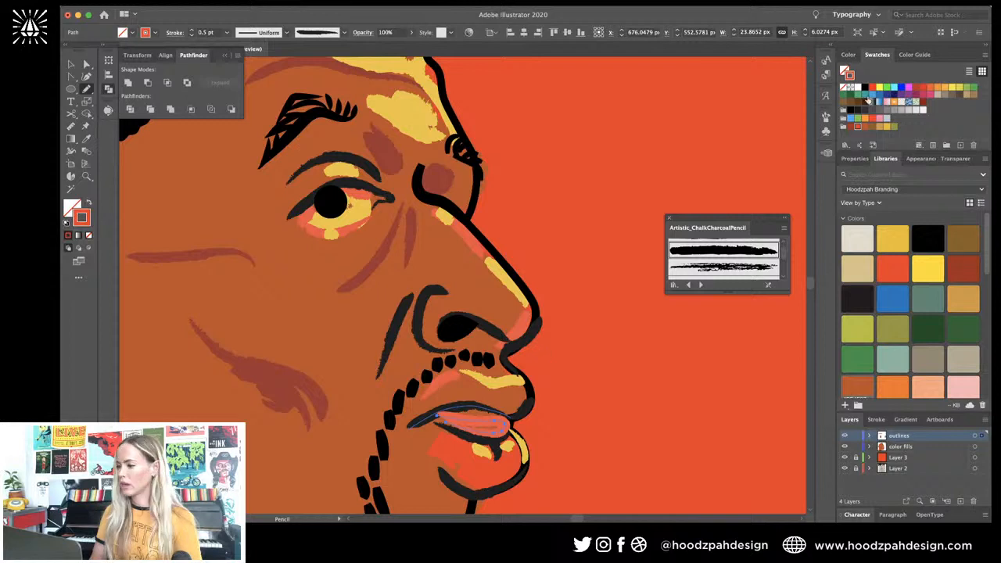
pyautogui.click(867, 100)
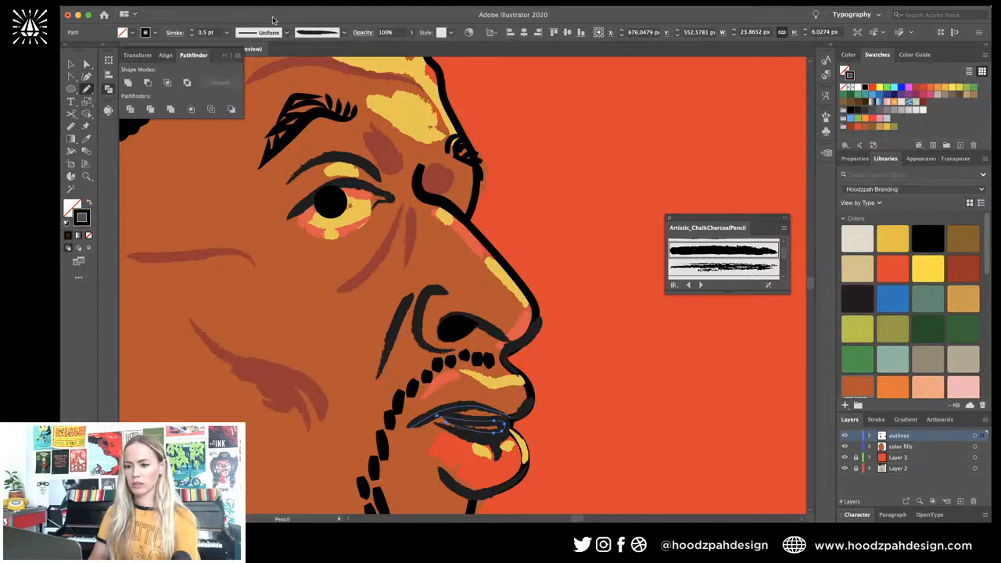
pyautogui.click(192, 33)
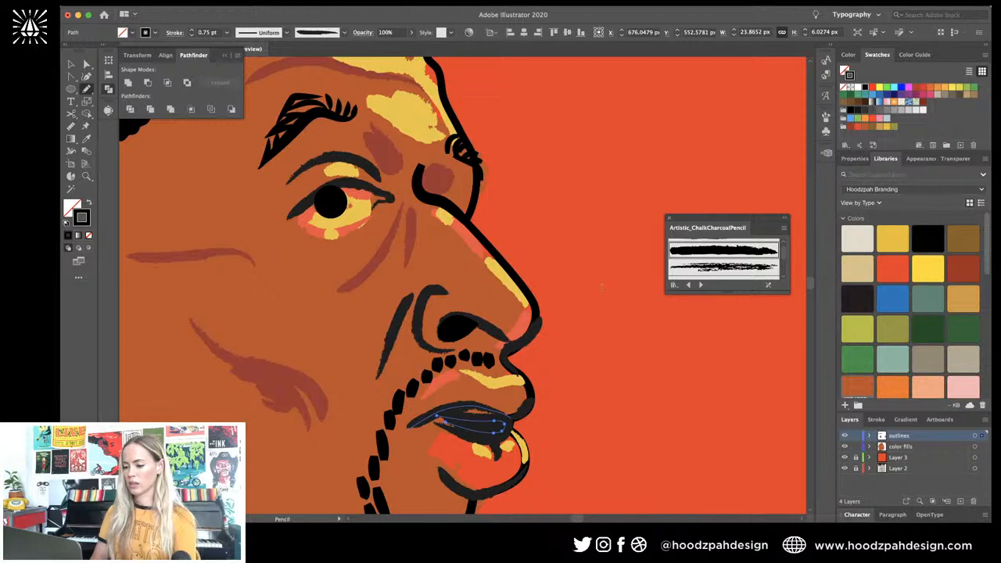
pyautogui.keyDown('super'); pyautogui.click(595, 284); pyautogui.keyUp('super')
# Step: Select the group of moustache and beard dashes around the mouth and chin
pyautogui.press('super+minus')
pyautogui.press('super+minus')
pyautogui.press('super+minus')
pyautogui.press('super+minus')
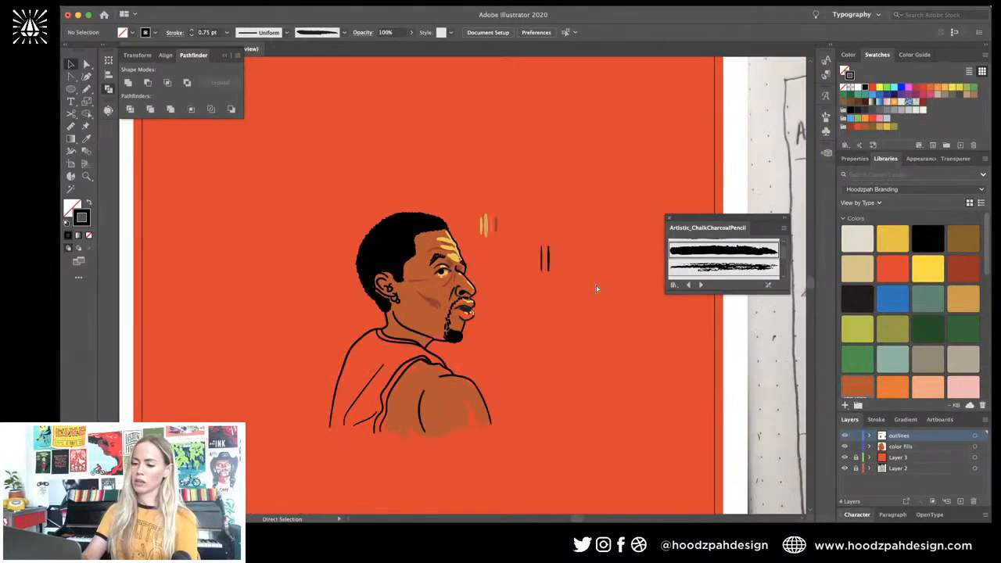
pyautogui.press('super+plus')
pyautogui.press('super+plus')
pyautogui.press('super+plus')
pyautogui.press('super+plus')
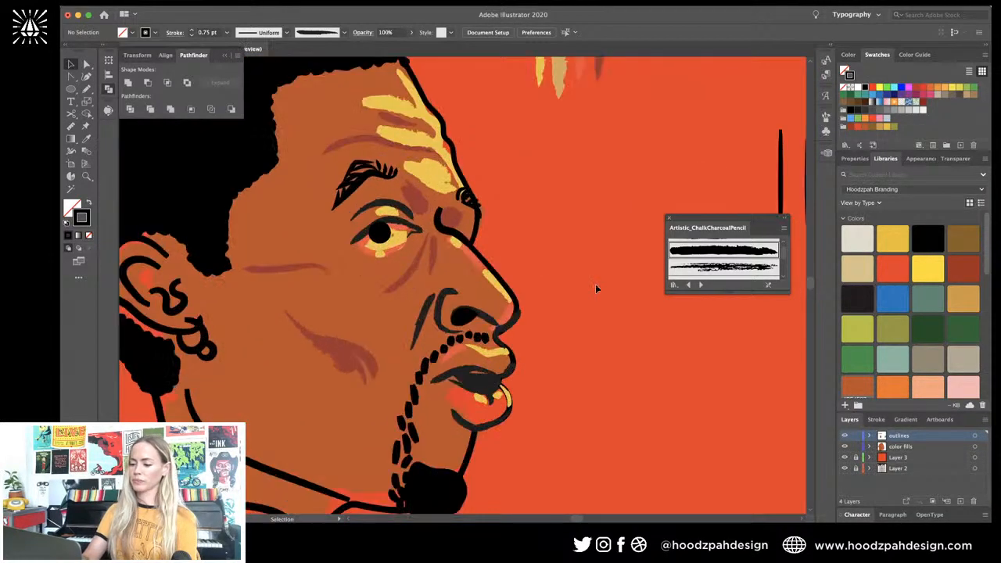
pyautogui.click(468, 334)
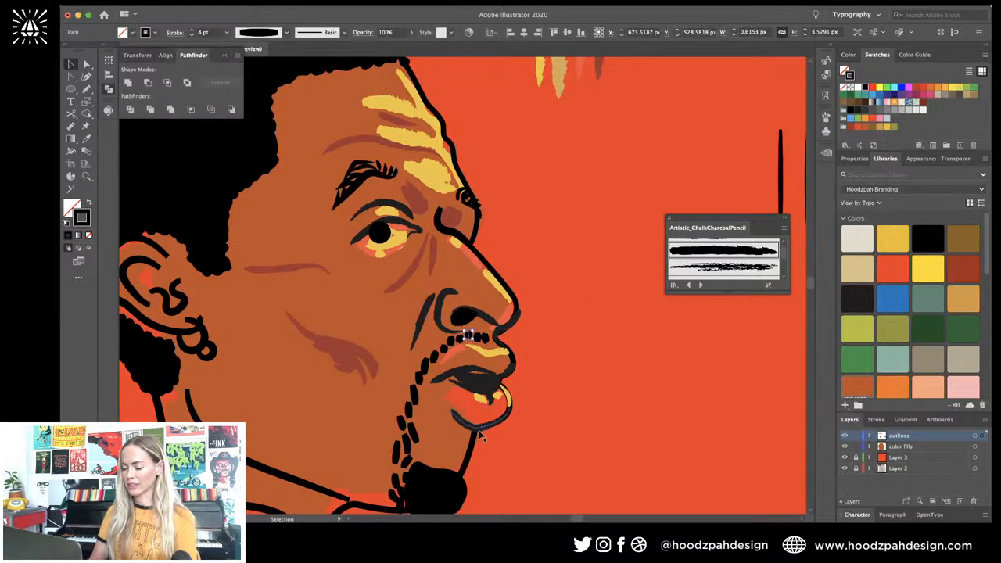
pyautogui.scroll(-4, 479, 430)
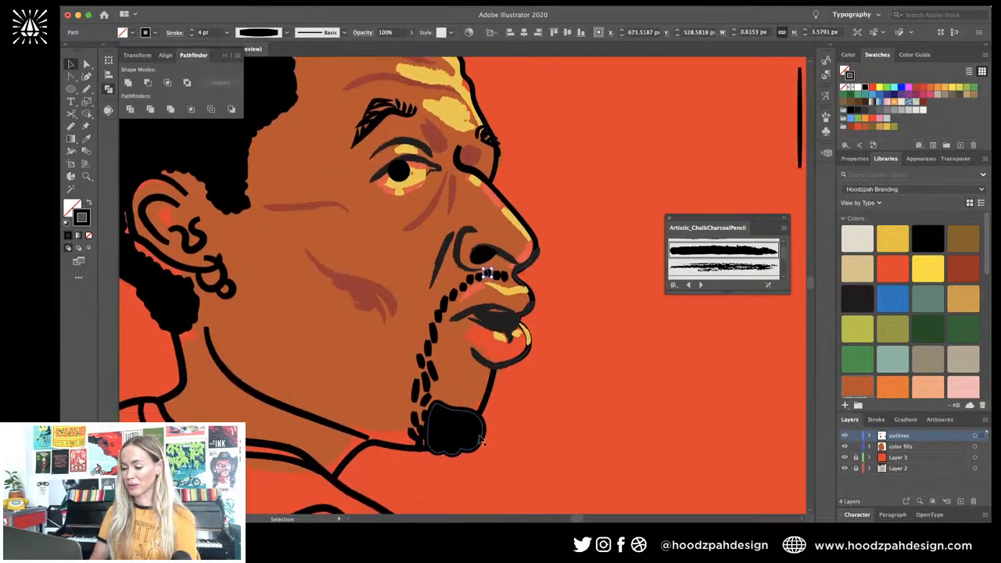
pyautogui.keyDown('shift'); pyautogui.click(414, 399); pyautogui.keyUp('shift')
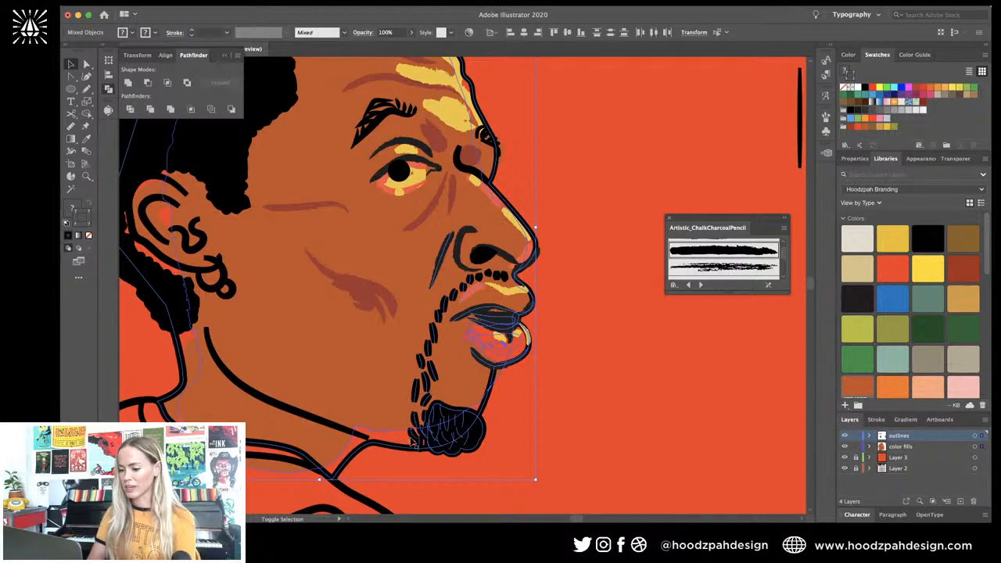
# Step: Remove the nose crease, mouth shapes, lip lines and face outline from the selection, keeping the facial-hair dashes
pyautogui.press('super+equal')
pyautogui.press('super+equal')
pyautogui.hscroll(6, 525, 306)
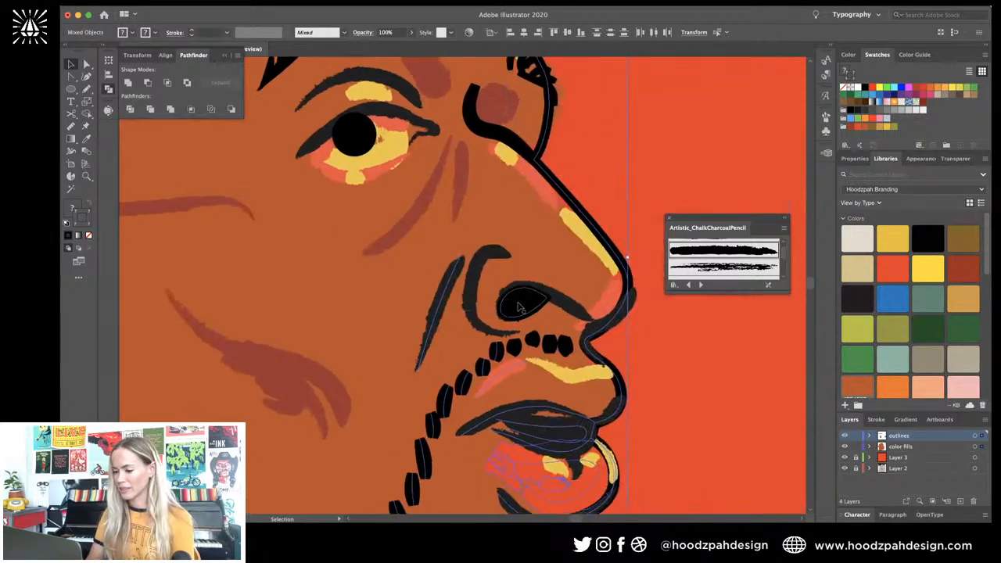
pyautogui.keyDown('shift'); pyautogui.click(441, 300); pyautogui.keyUp('shift')
pyautogui.keyDown('shift'); pyautogui.click(525, 311); pyautogui.keyUp('shift')
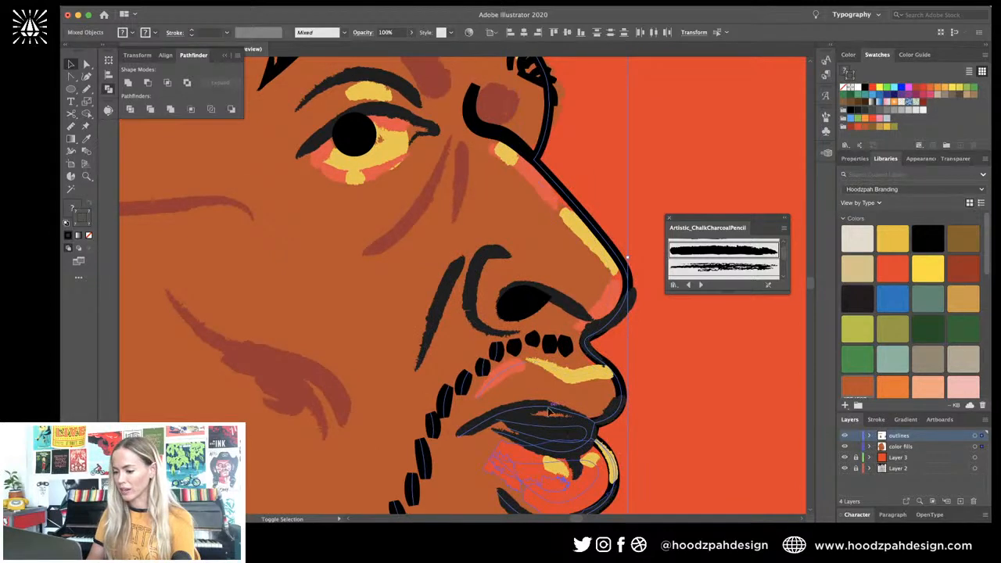
pyautogui.keyDown('shift'); pyautogui.click(551, 411); pyautogui.keyUp('shift')
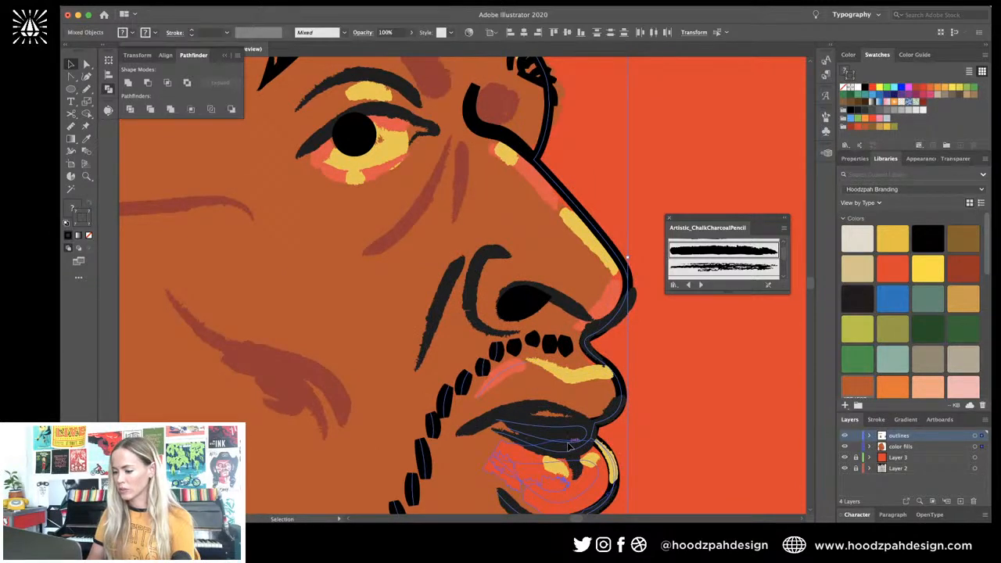
pyautogui.keyDown('shift'); pyautogui.click(569, 443); pyautogui.keyUp('shift')
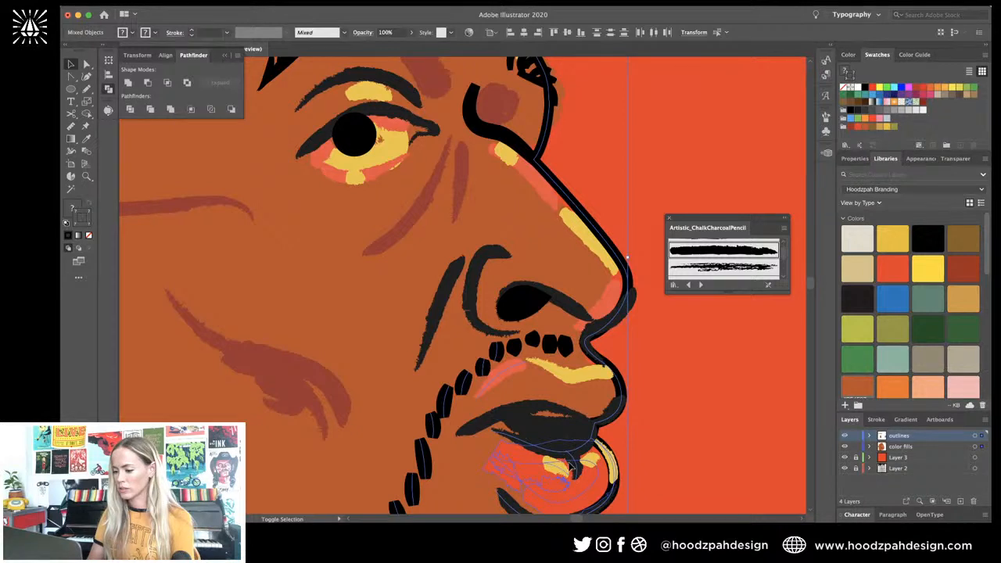
pyautogui.keyDown('shift'); pyautogui.click(571, 468); pyautogui.keyUp('shift')
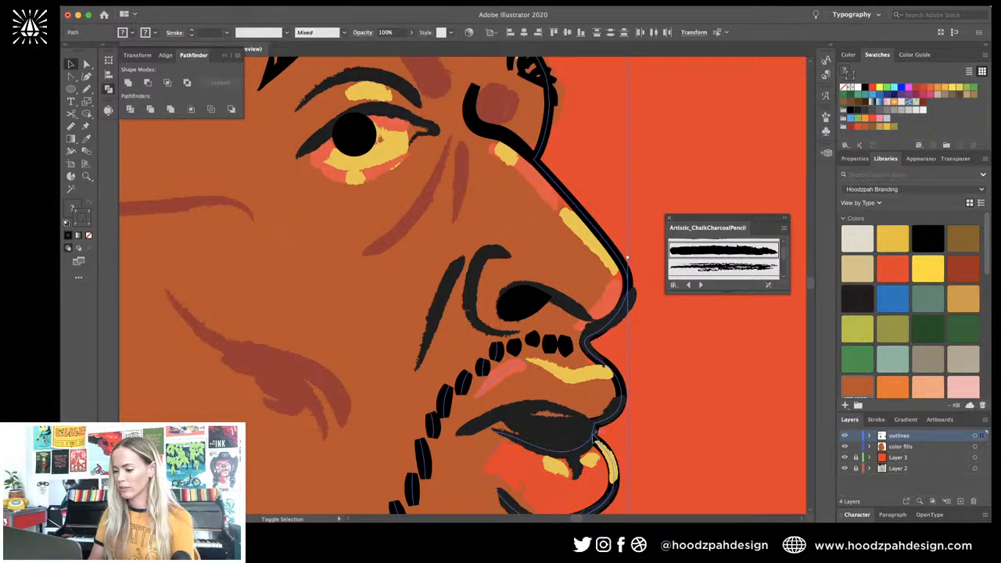
pyautogui.keyDown('shift'); pyautogui.click(593, 435); pyautogui.keyUp('shift')
pyautogui.keyDown('shift'); pyautogui.click(586, 445); pyautogui.keyUp('shift')
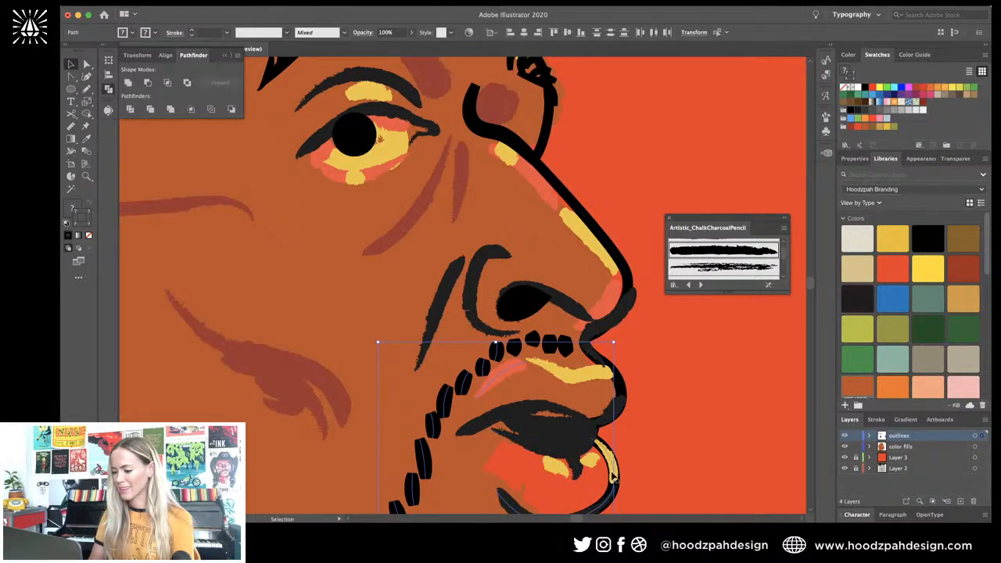
pyautogui.scroll(-1, 611, 471)
pyautogui.keyDown('shift'); pyautogui.click(612, 468); pyautogui.keyUp('shift')
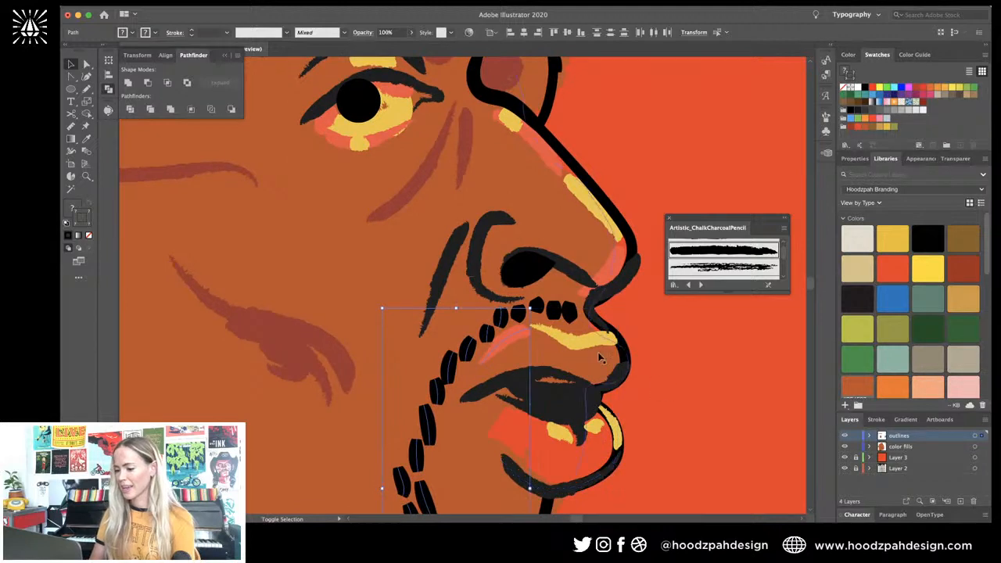
# Step: Add the remaining moustache dashes below the nose to the selection and give all the dashes the charcoal brush at 1 pt
pyautogui.keyDown('shift'); pyautogui.click(563, 315); pyautogui.keyUp('shift')
pyautogui.keyDown('shift'); pyautogui.click(555, 309); pyautogui.keyUp('shift')
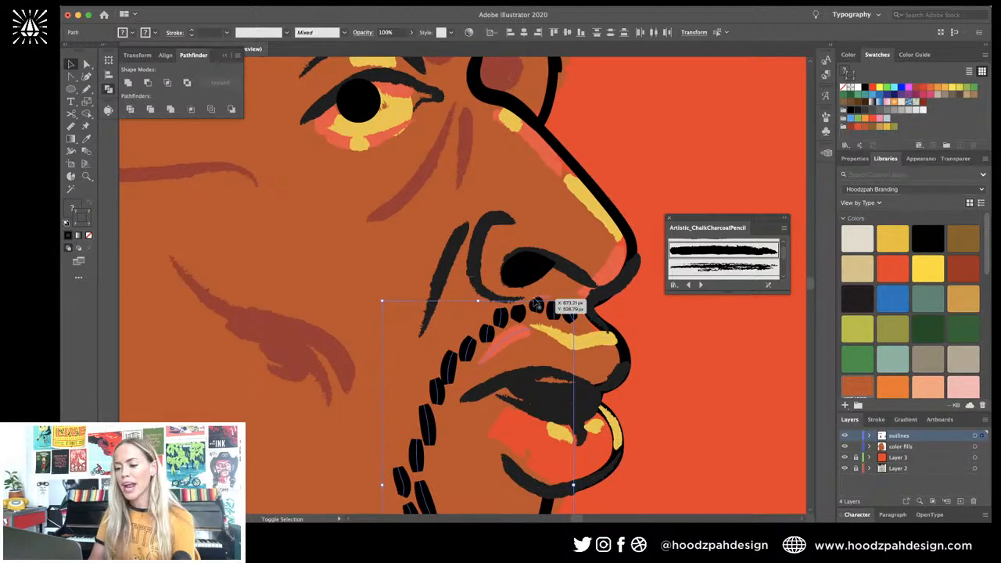
pyautogui.keyDown('shift'); pyautogui.click(537, 305); pyautogui.keyUp('shift')
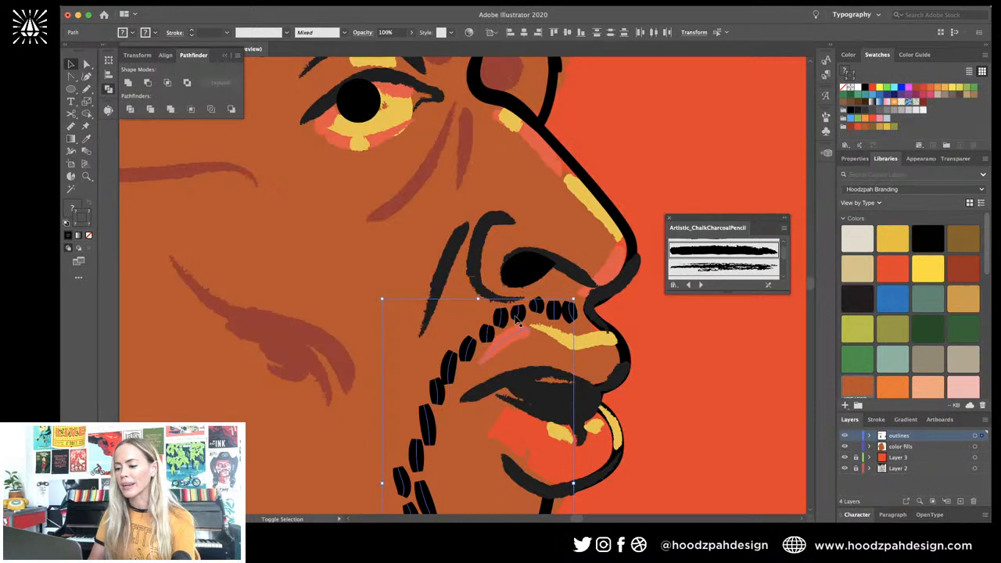
pyautogui.press('super+minus')
pyautogui.press('super+minus')
pyautogui.press('super+minus')
pyautogui.press('super+minus')
pyautogui.click(516, 316)
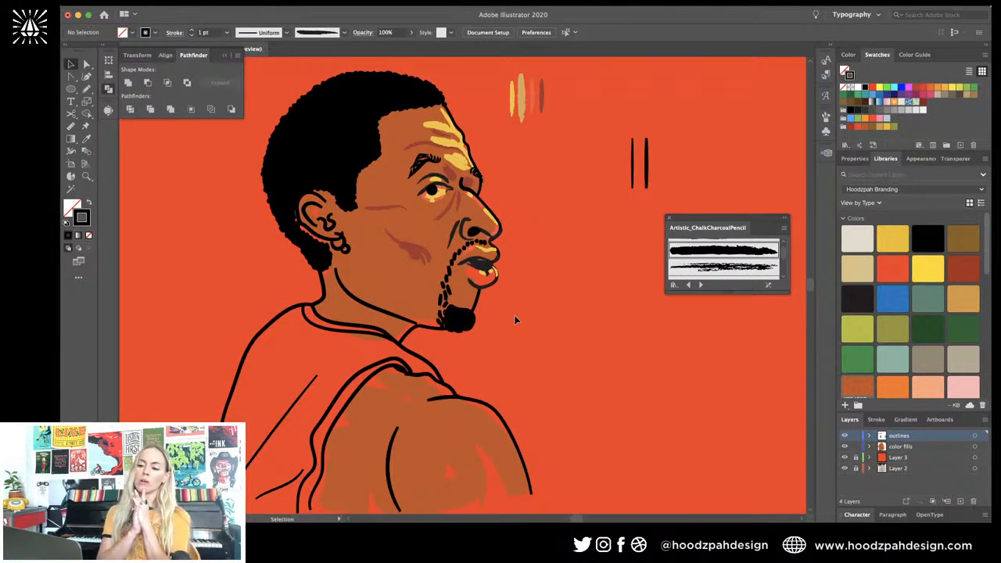
pyautogui.press('super+plus')
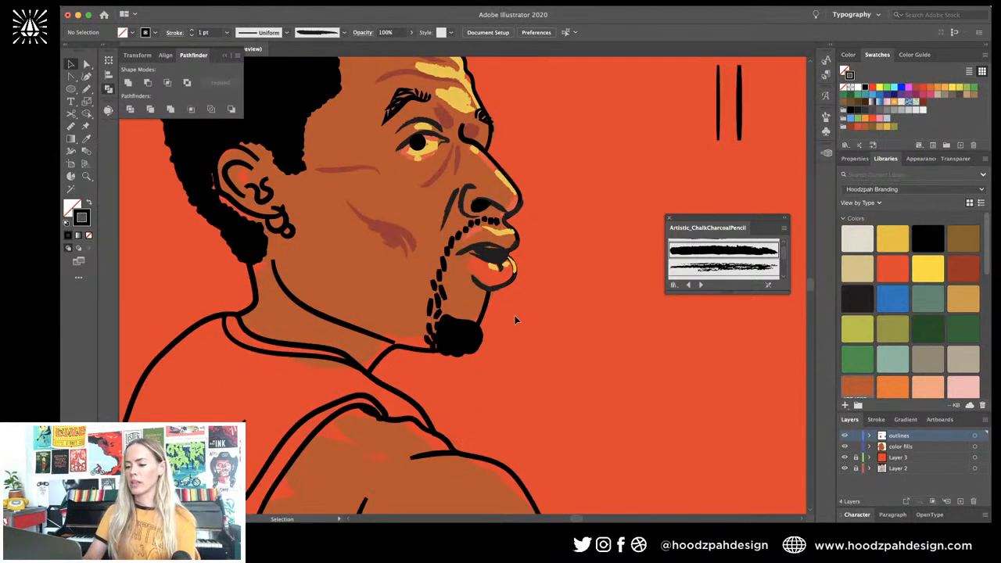
pyautogui.scroll(2, 516, 320)
pyautogui.click(389, 373)
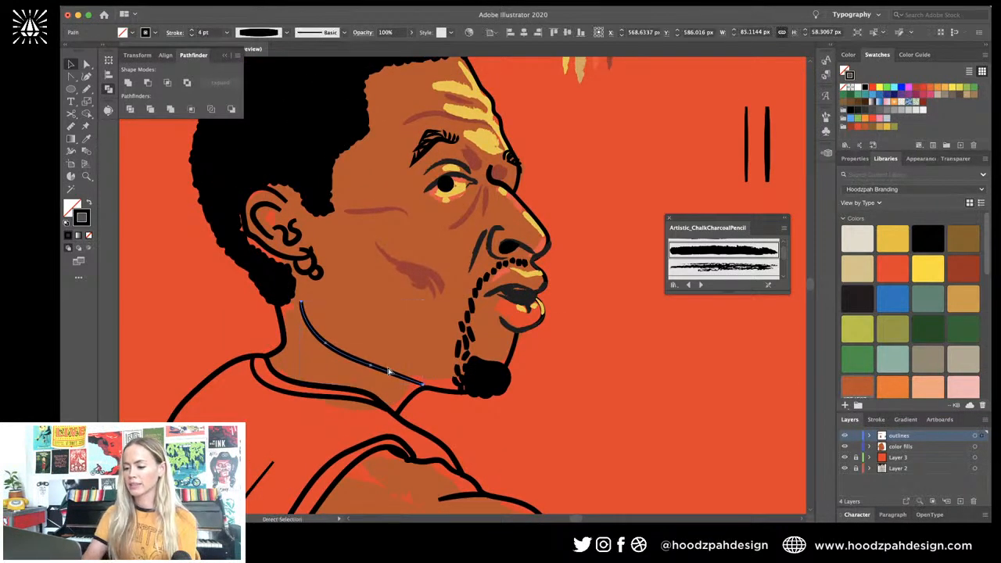
pyautogui.press('super+minus')
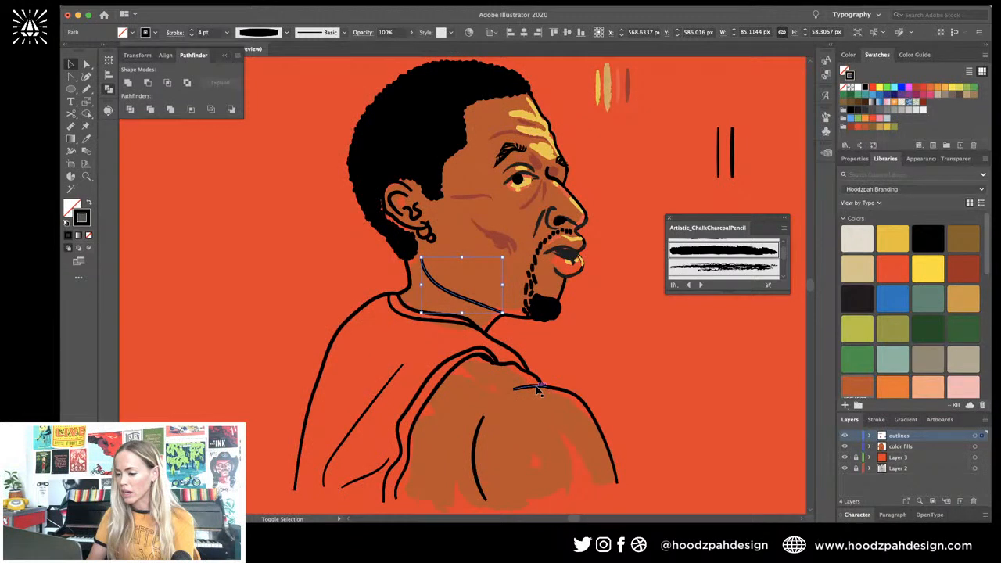
pyautogui.click(538, 390)
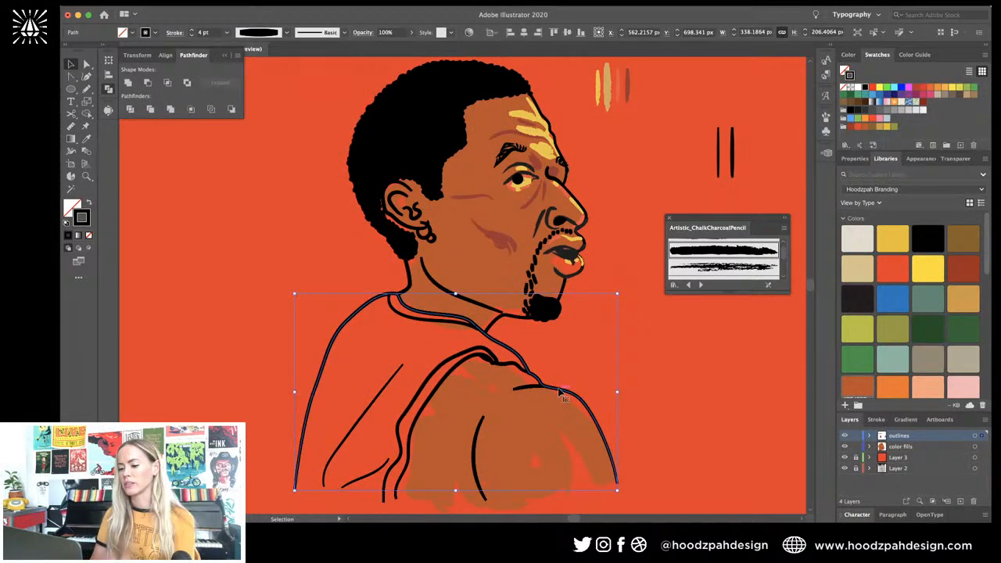
# Step: Draw a closed Pencil shape covering the tank top and give it an off-white E2DCCB fill with no stroke
pyautogui.press('super+equal')
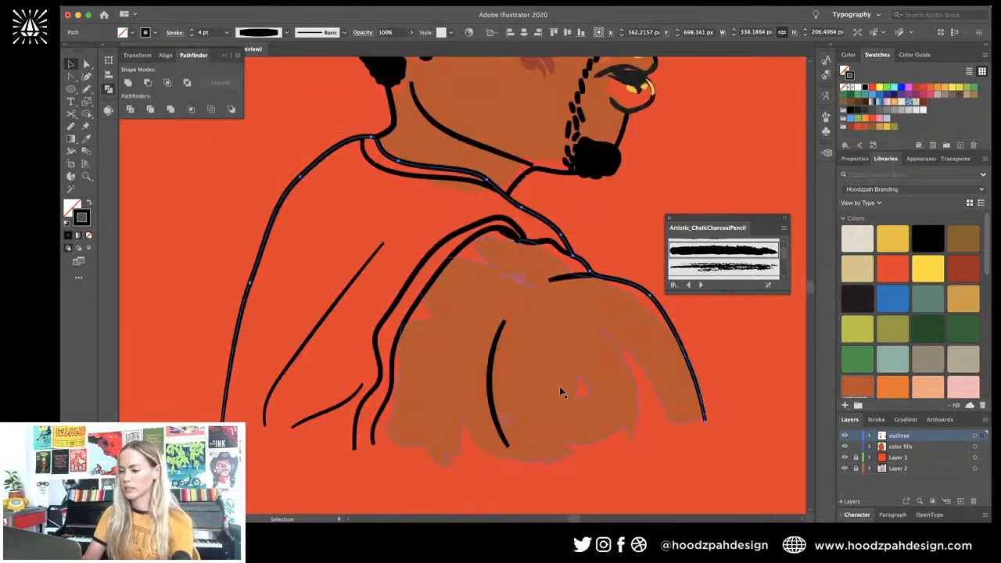
pyautogui.press('n')
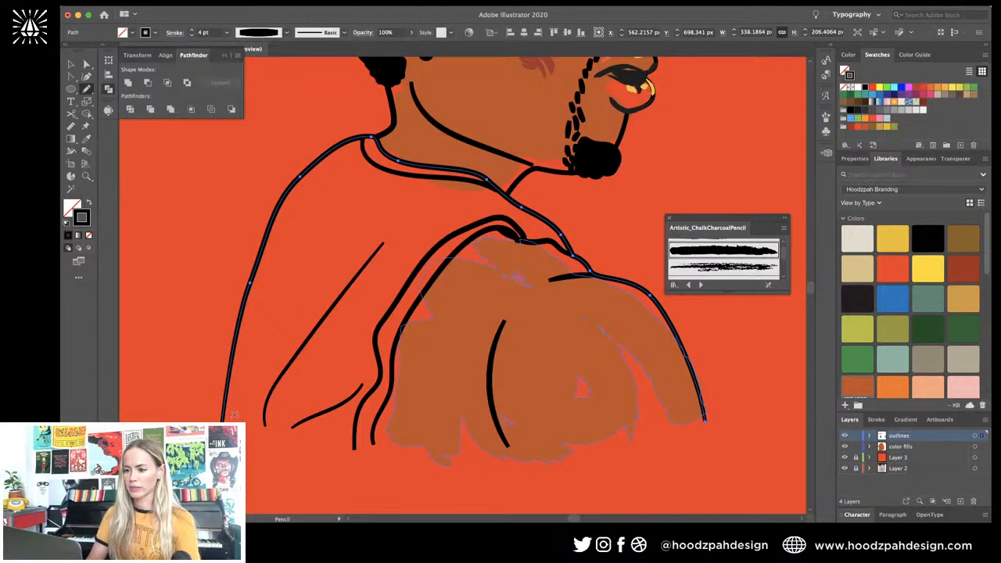
pyautogui.press('v')
pyautogui.press('n')
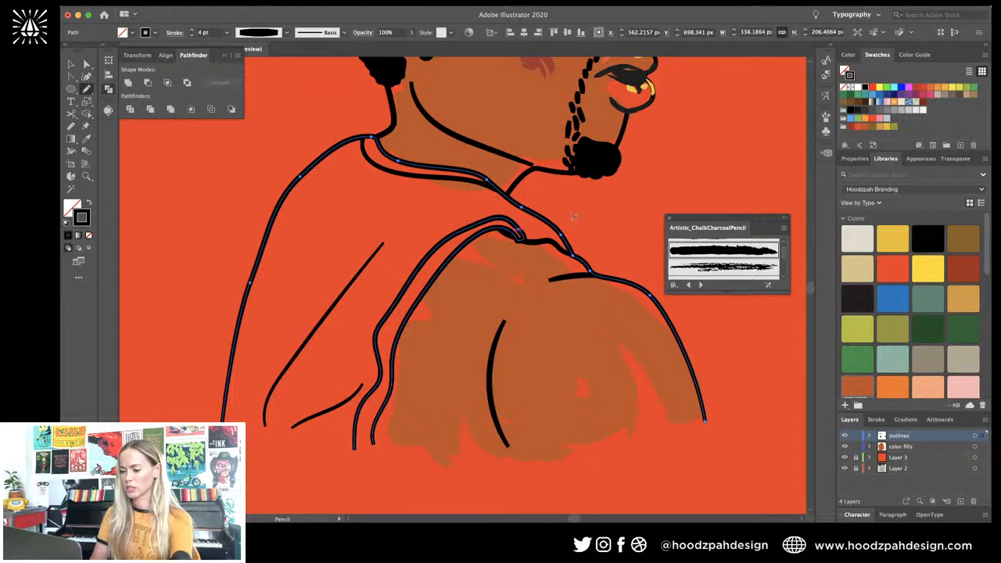
pyautogui.press('super+shift+a')
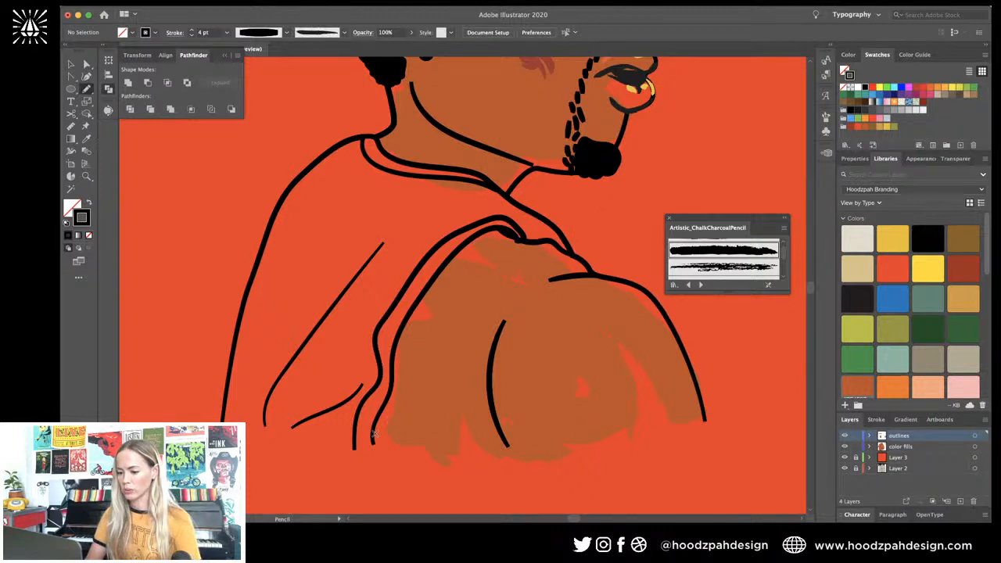
pyautogui.moveTo(391, 385); pyautogui.dragTo(391, 352)
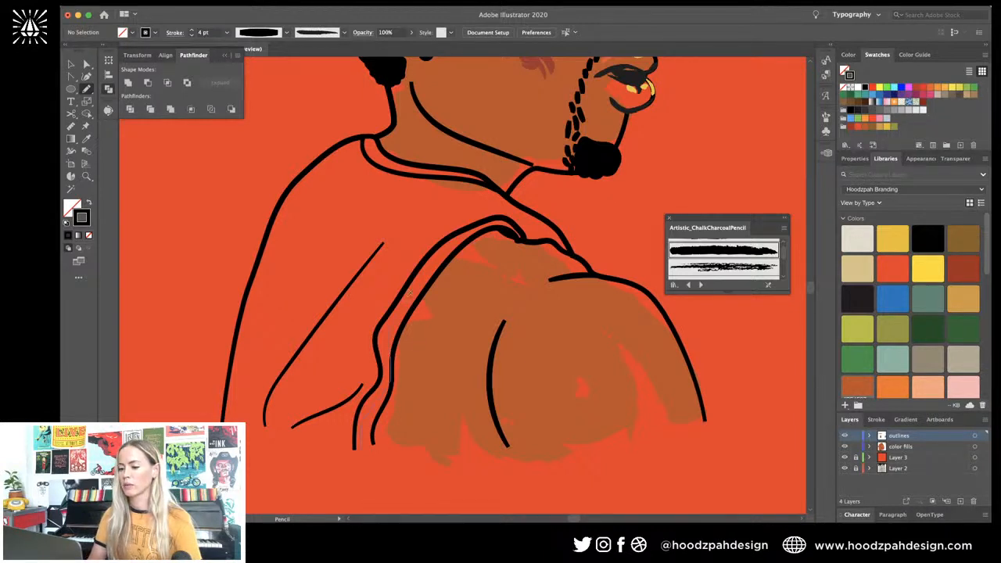
pyautogui.moveTo(409, 293)
pyautogui.mouseDown()
pyautogui.moveTo(501, 222)
pyautogui.moveTo(568, 249)
pyautogui.moveTo(555, 224)
pyautogui.moveTo(481, 179)
pyautogui.moveTo(381, 163)
pyautogui.moveTo(366, 138)
pyautogui.moveTo(350, 140)
pyautogui.moveTo(294, 188)
pyautogui.moveTo(223, 424)
pyautogui.mouseUp()
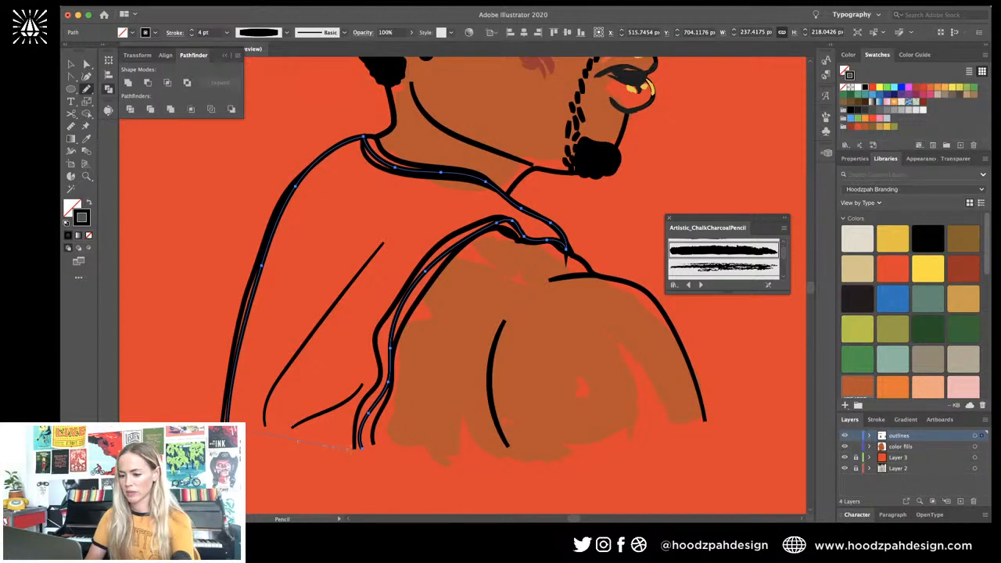
pyautogui.moveTo(356, 448); pyautogui.dragTo(361, 449)
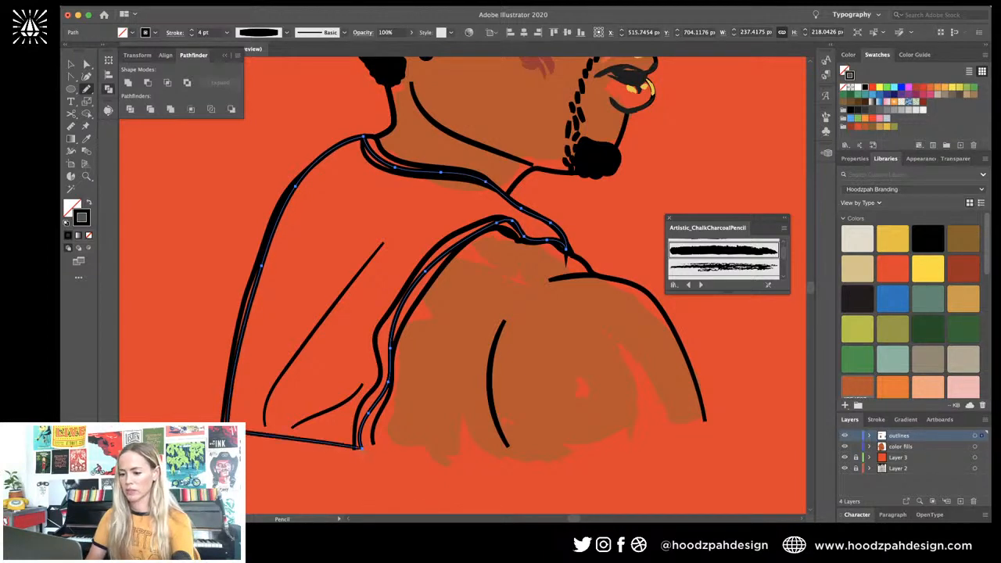
pyautogui.click(88, 203)
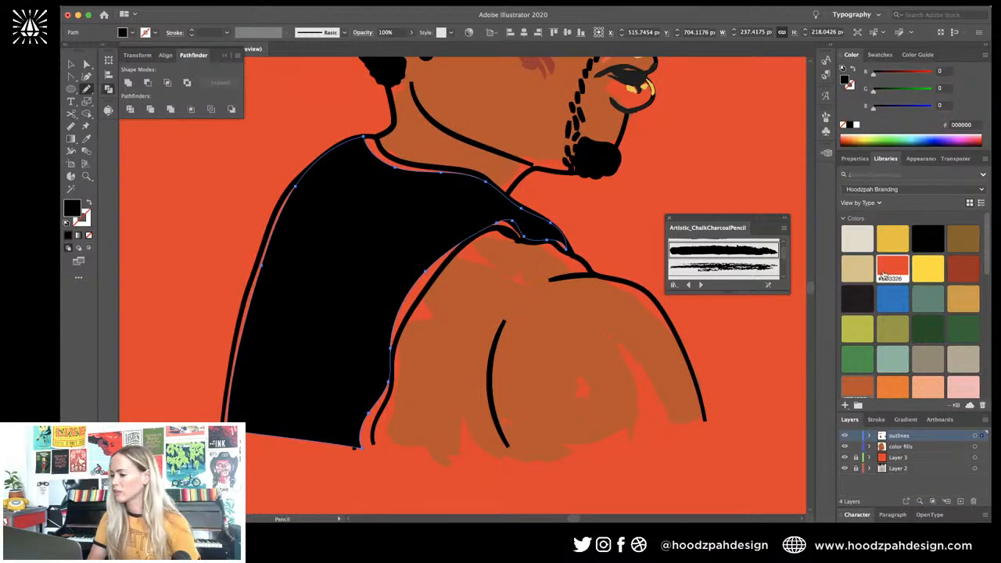
pyautogui.click(857, 239)
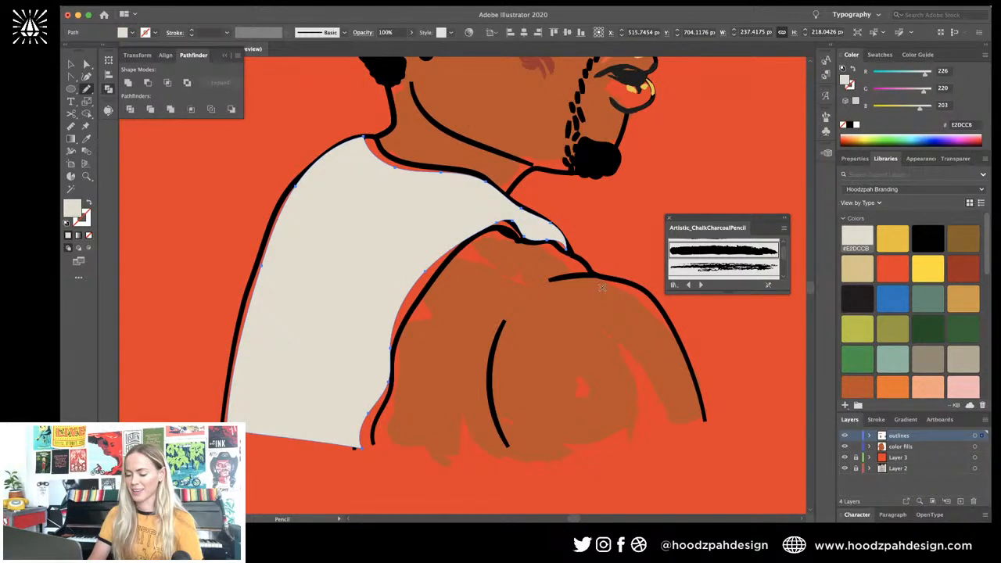
# Step: Send the off-white tank-top shape behind the black outlines and fold lines, and deselect it
pyautogui.press('v')
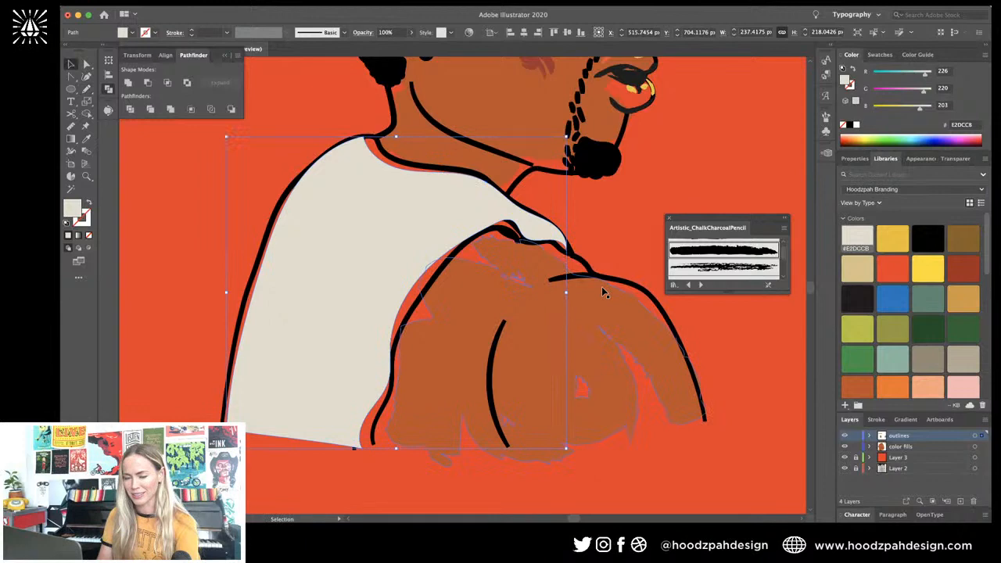
pyautogui.hotkey('ctrl', '-')
pyautogui.hotkey('ctrl', '-')
pyautogui.hotkey('ctrl', '-')
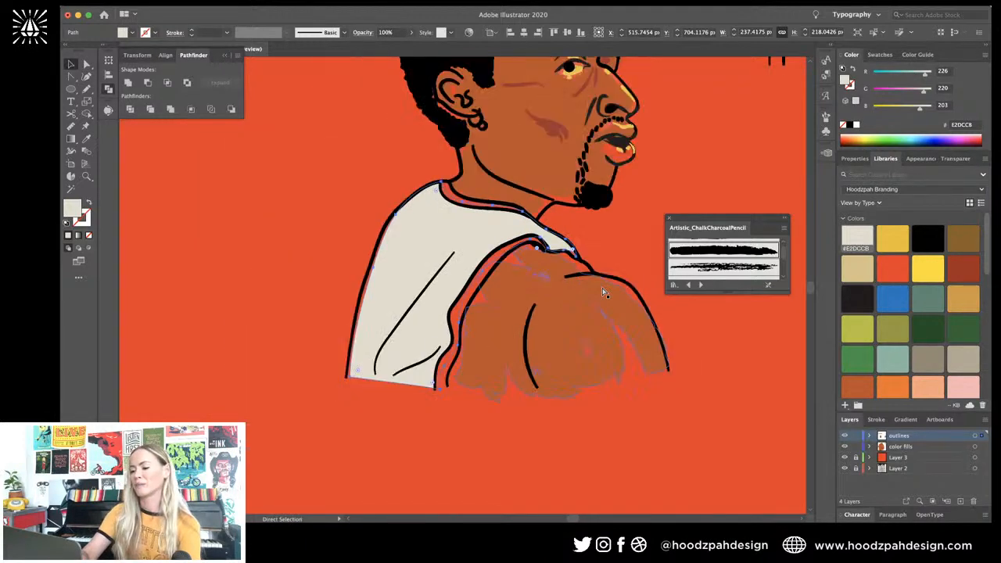
pyautogui.press('super+plus')
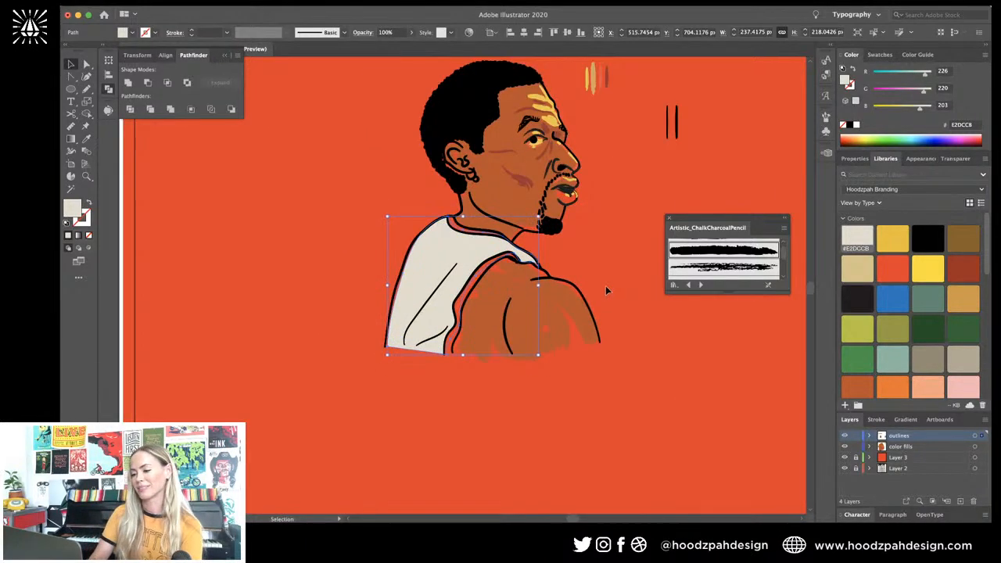
pyautogui.click(606, 287)
pyautogui.press('super+minus')
pyautogui.press('super+minus')
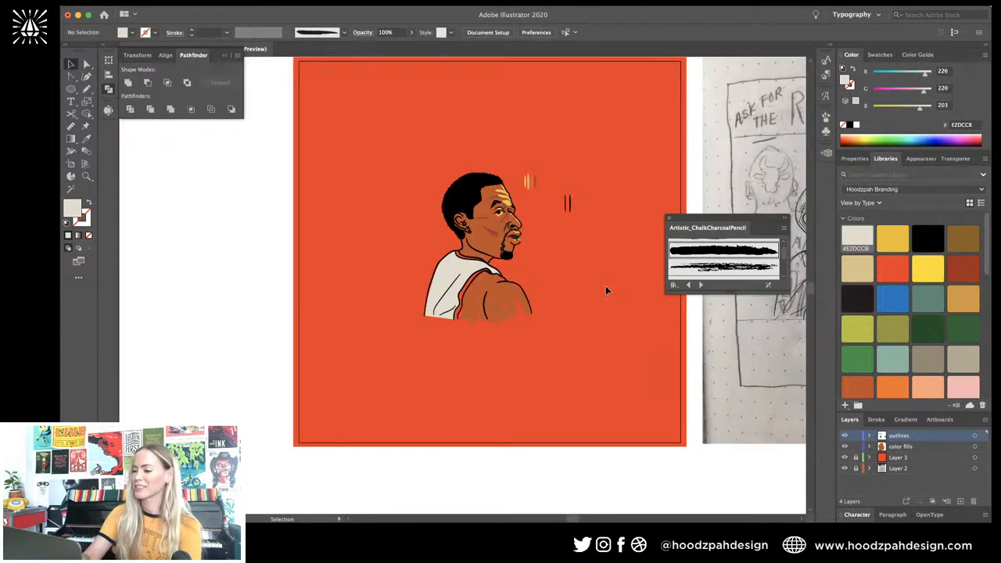
pyautogui.press('super+plus')
pyautogui.press('super+plus')
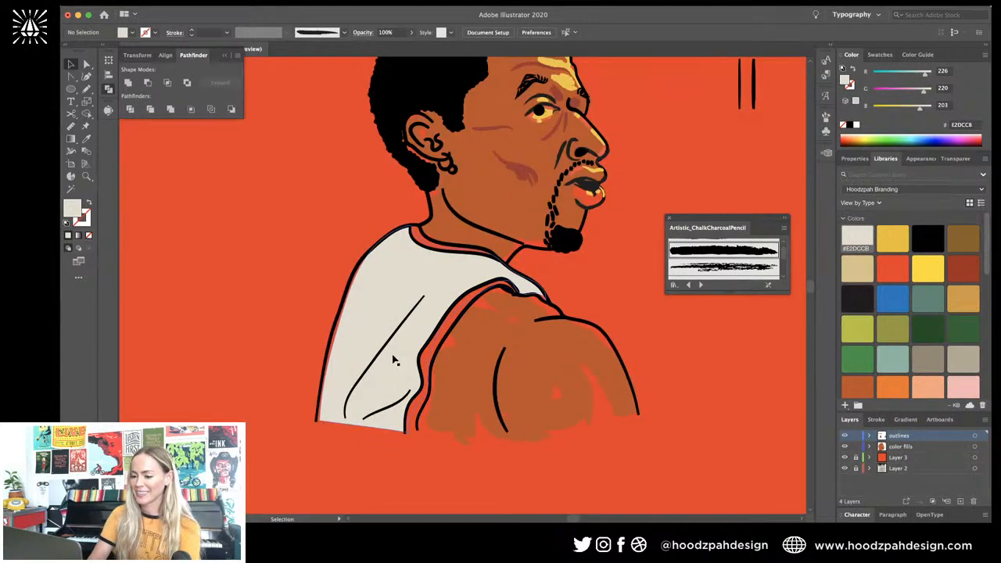
# Step: Give the two fold lines on the back of the tank top the charcoal brush and a width profile tapered at both ends
pyautogui.click(386, 410)
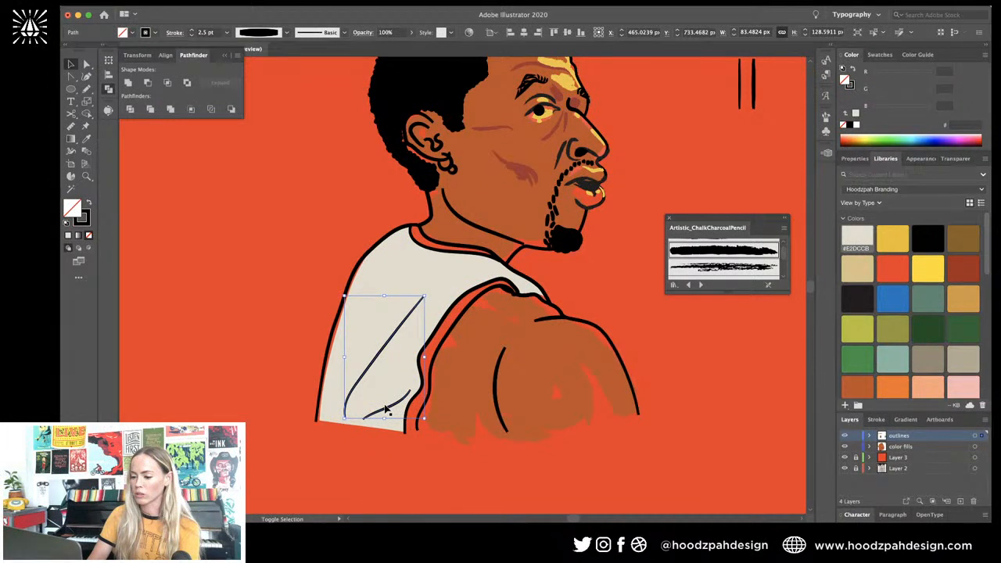
pyautogui.click(733, 255)
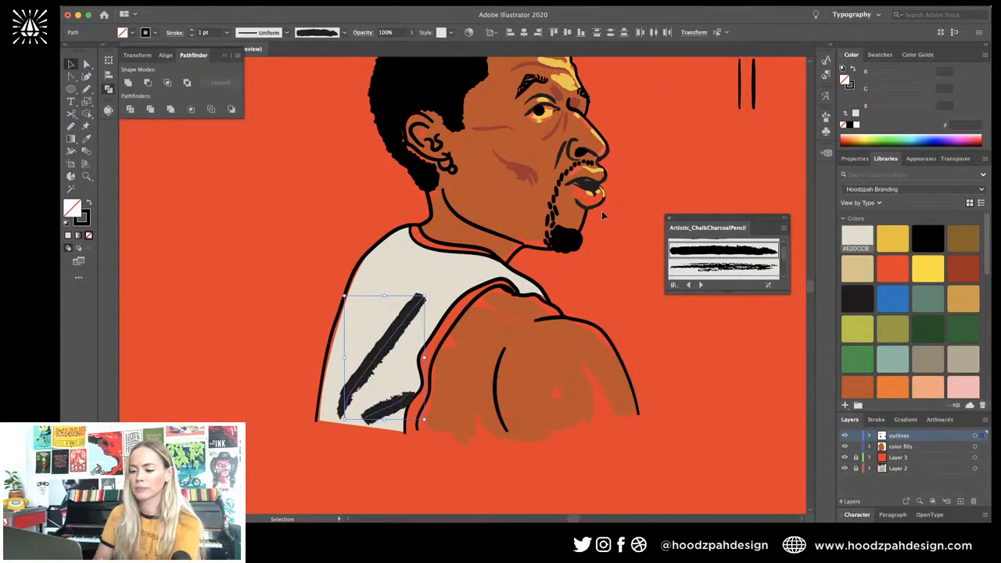
pyautogui.click(269, 32)
pyautogui.click(266, 118)
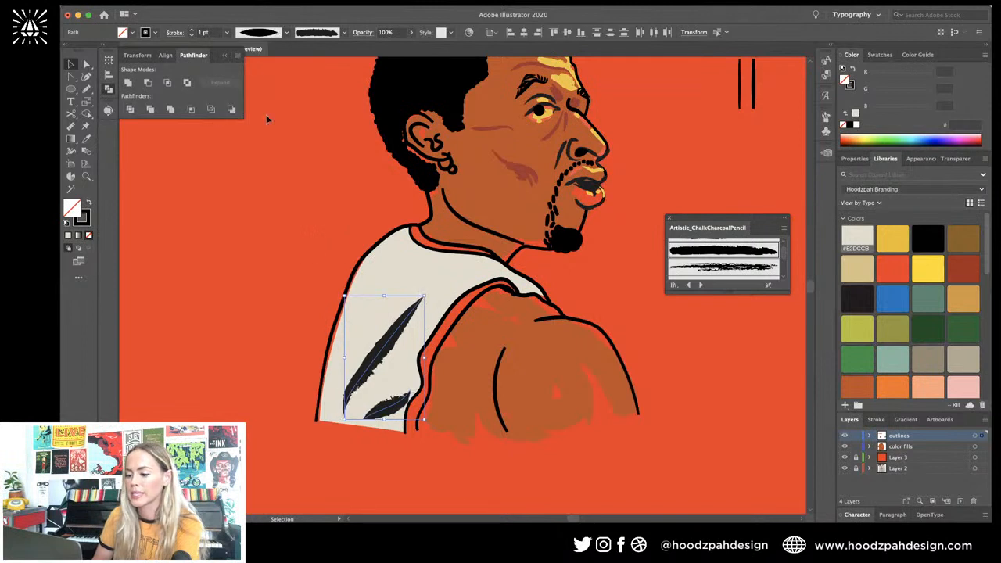
# Step: Set the stroke weight of the tank top's two fold lines to 0.5 pt and check them at overview size
pyautogui.click(202, 33)
pyautogui.write('.5')
pyautogui.press('Return')
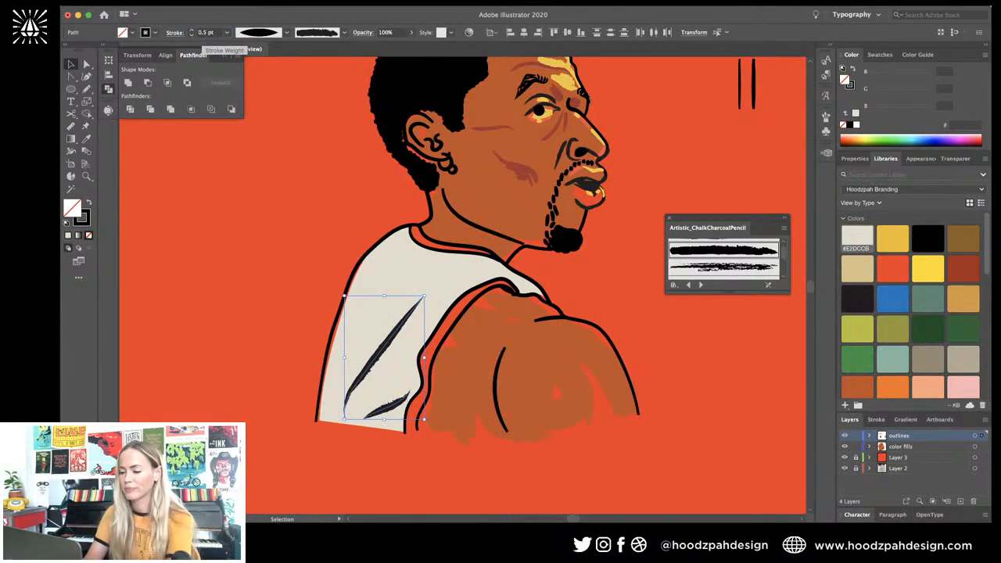
pyautogui.click(312, 234)
pyautogui.press('super+minus')
pyautogui.press('super+minus')
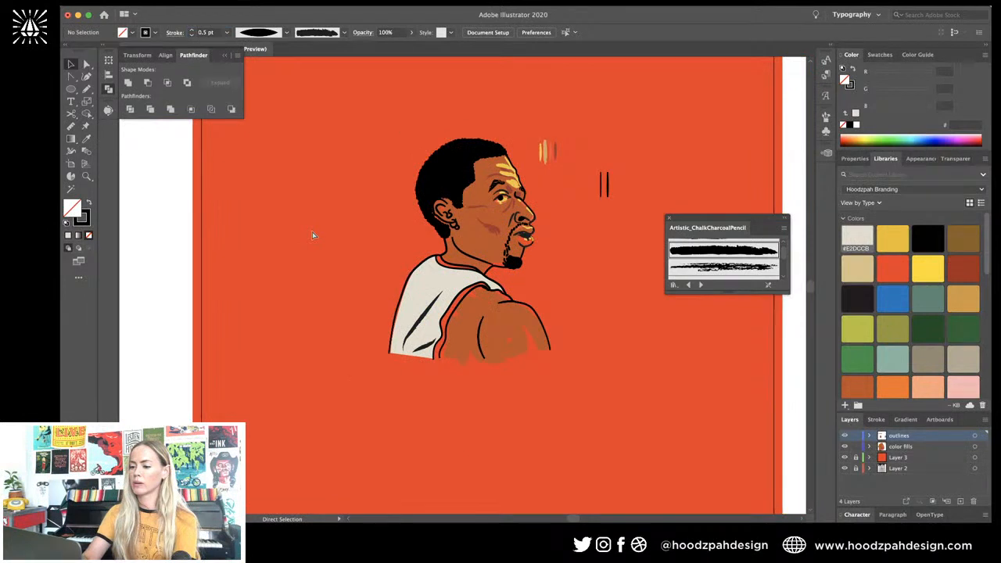
# Step: Thin the tank top's two fold lines to a stroke weight of 0.25 pt and deselect them
pyautogui.press('super+equal')
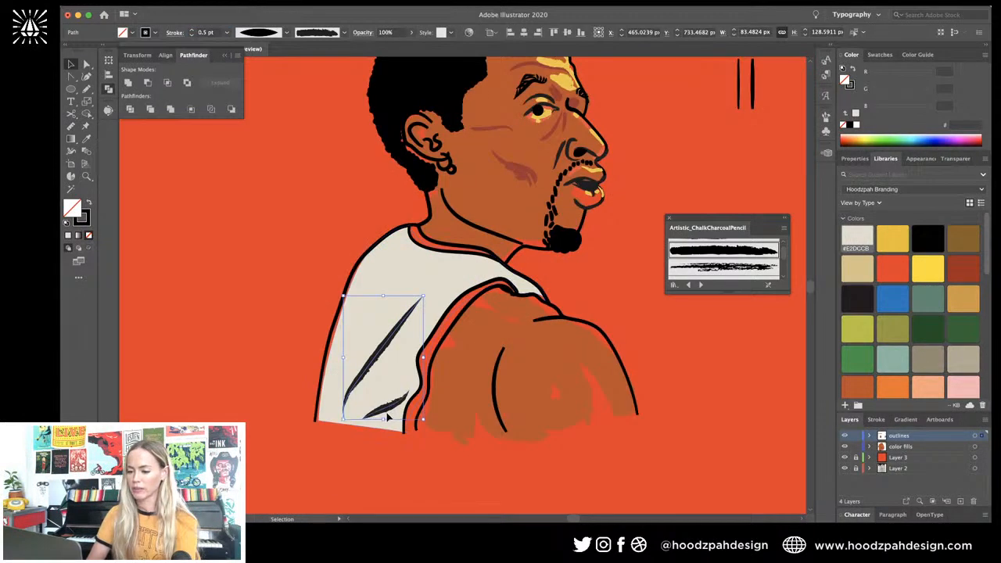
pyautogui.click(386, 412)
pyautogui.click(205, 32)
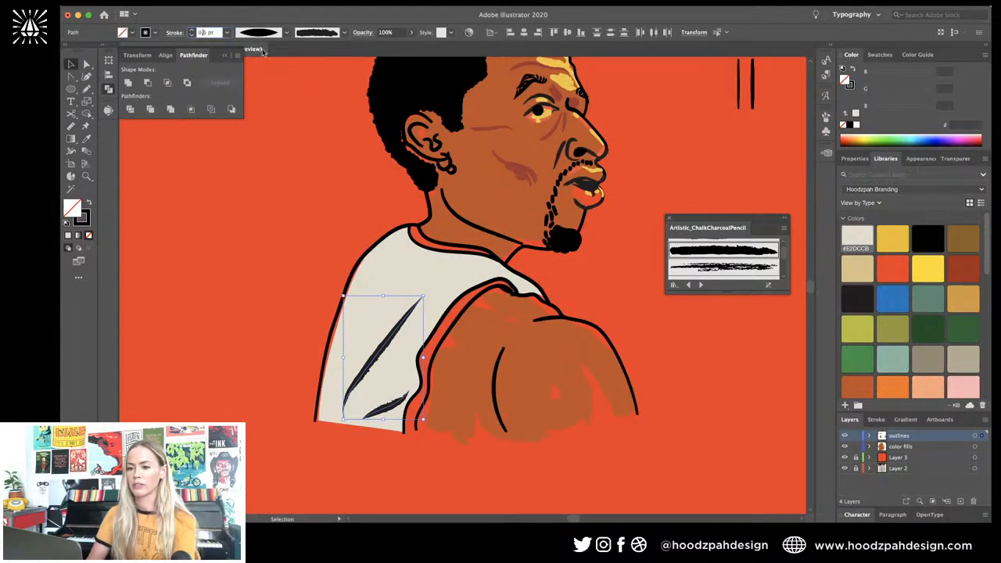
pyautogui.write('.25')
pyautogui.press('Return')
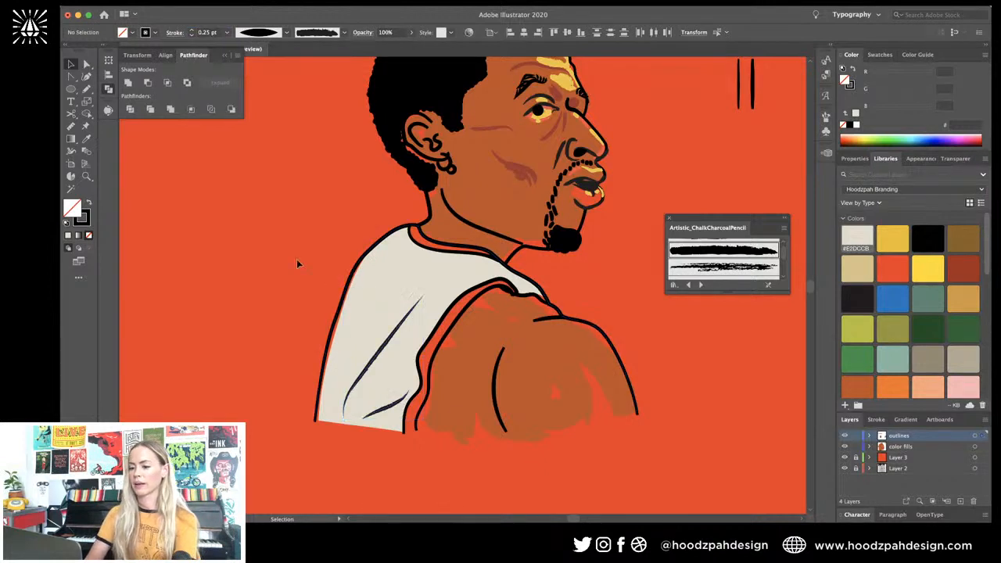
pyautogui.click(297, 261)
pyautogui.press('super+minus')
pyautogui.press('super+minus')
# Step: Cut the long outline of the back, neckline and shoulder into separate segments with the Scissors tool, at the upper back, collar, strap and shoulder
pyautogui.press('super+equal')
pyautogui.press('super+equal')
pyautogui.press('super+equal')
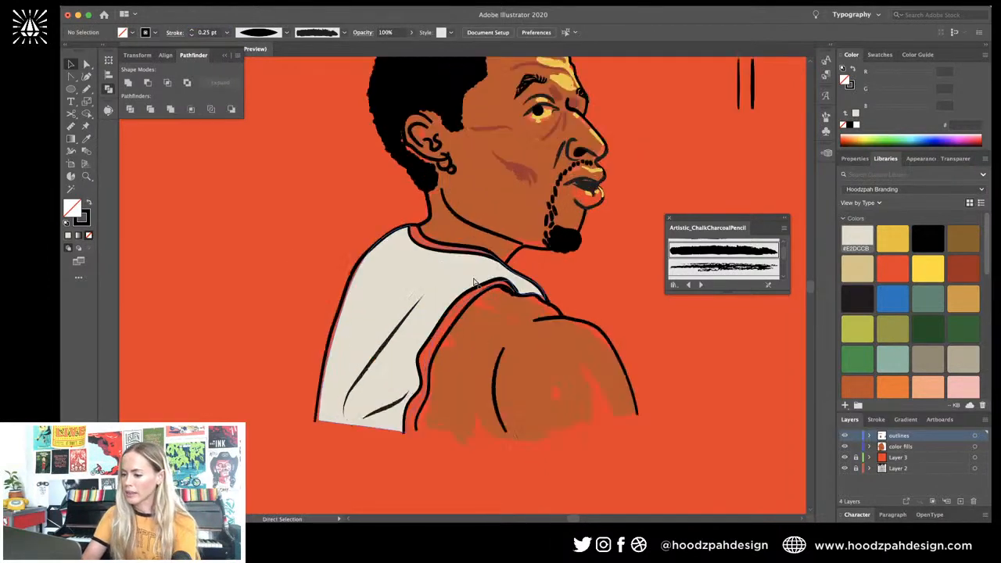
pyautogui.click(529, 252)
pyautogui.press('c')
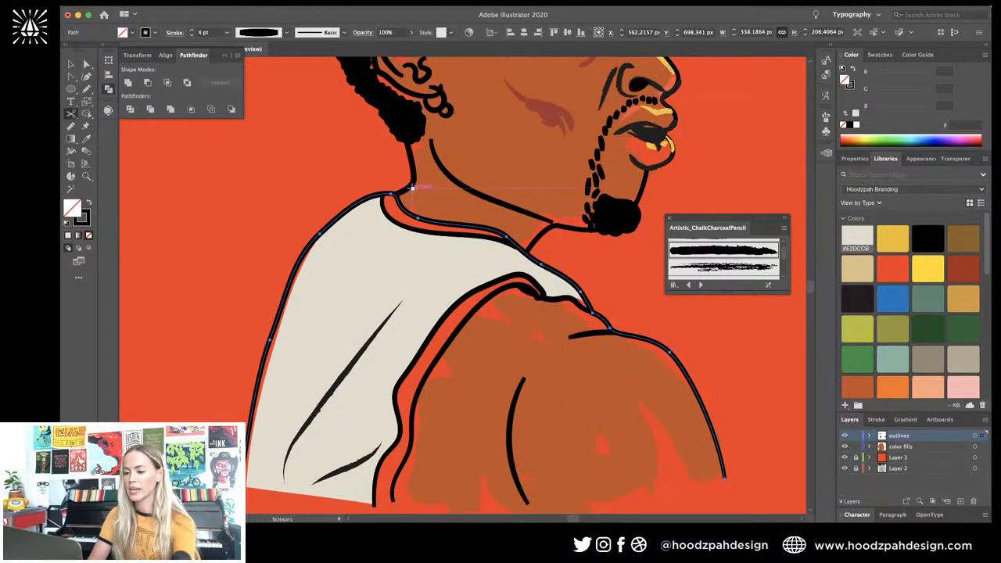
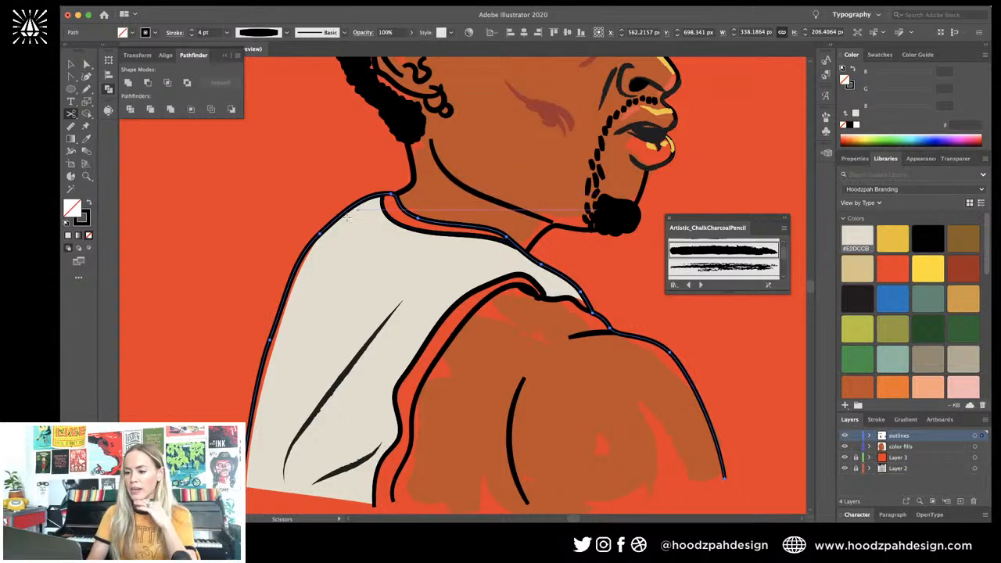
pyautogui.click(320, 232)
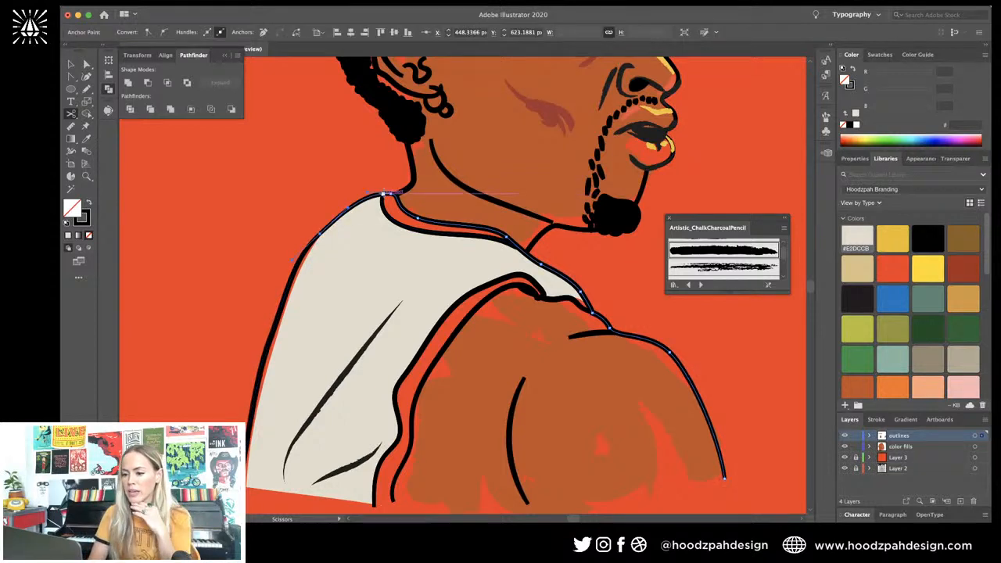
pyautogui.click(382, 194)
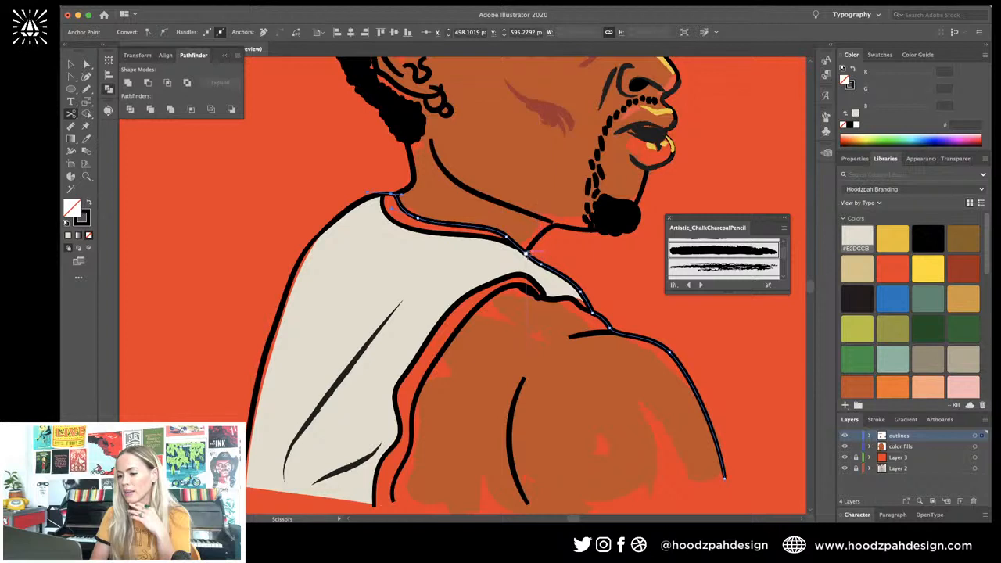
pyautogui.click(544, 265)
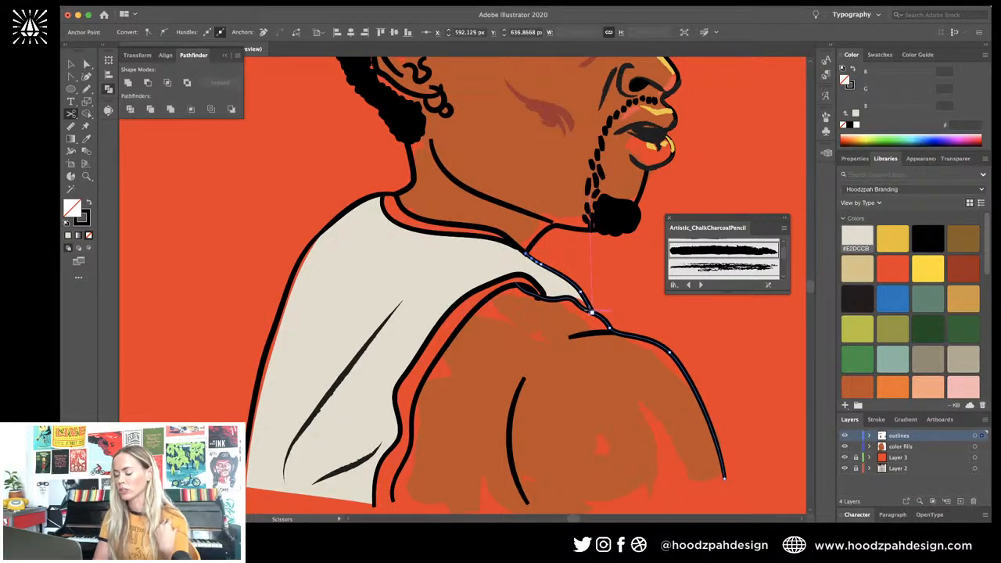
pyautogui.click(589, 296)
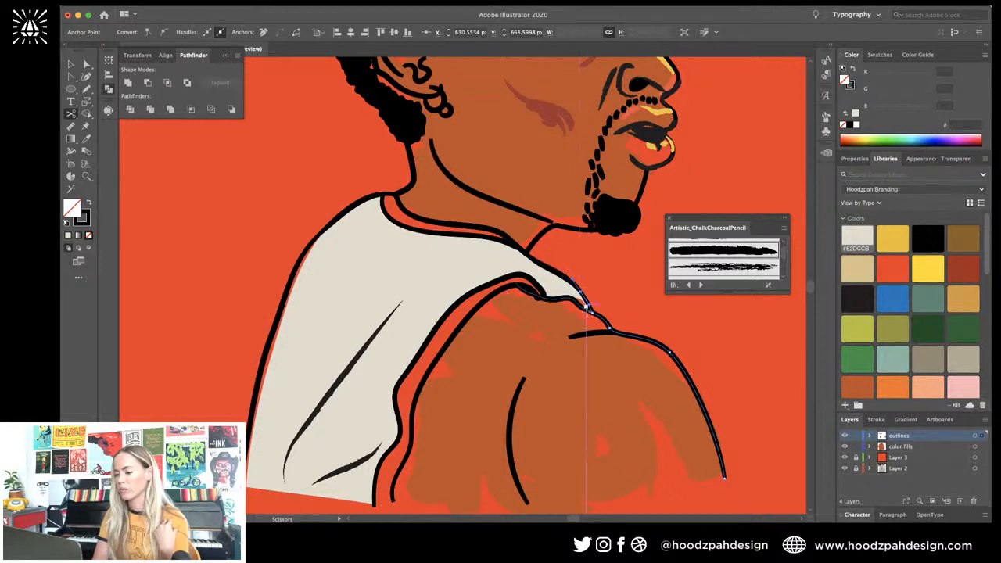
pyautogui.click(592, 312)
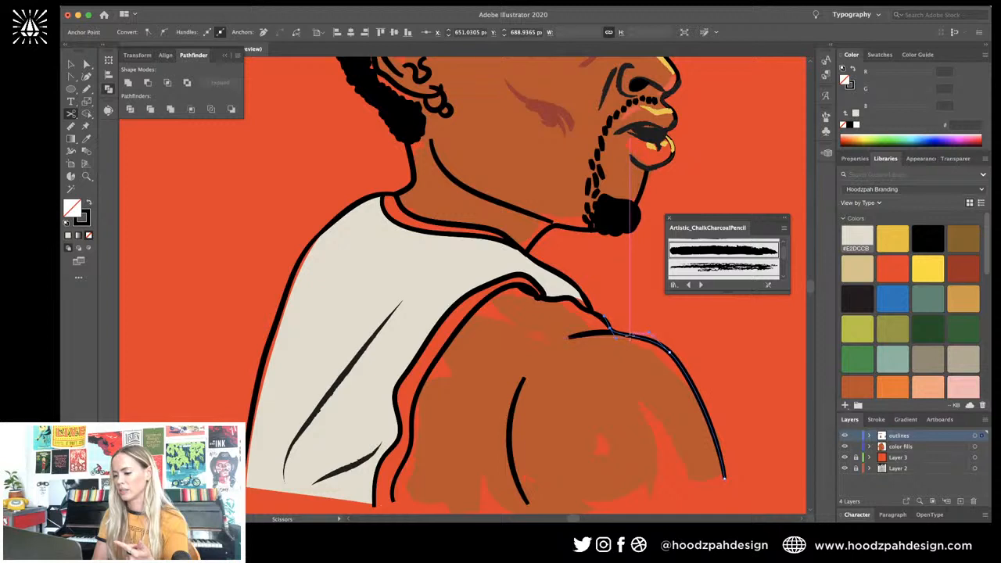
pyautogui.click(647, 340)
pyautogui.click(670, 352)
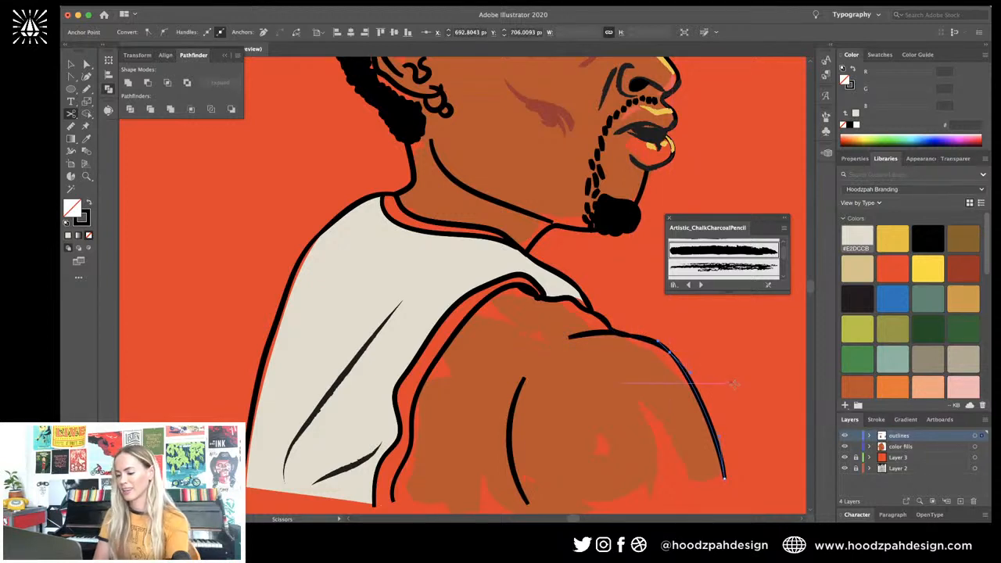
# Step: Select the cut outline segments on the tank-top strap and upper shoulder and set their stroke colour to gold #EBC11D
pyautogui.press('v')
pyautogui.click(652, 345)
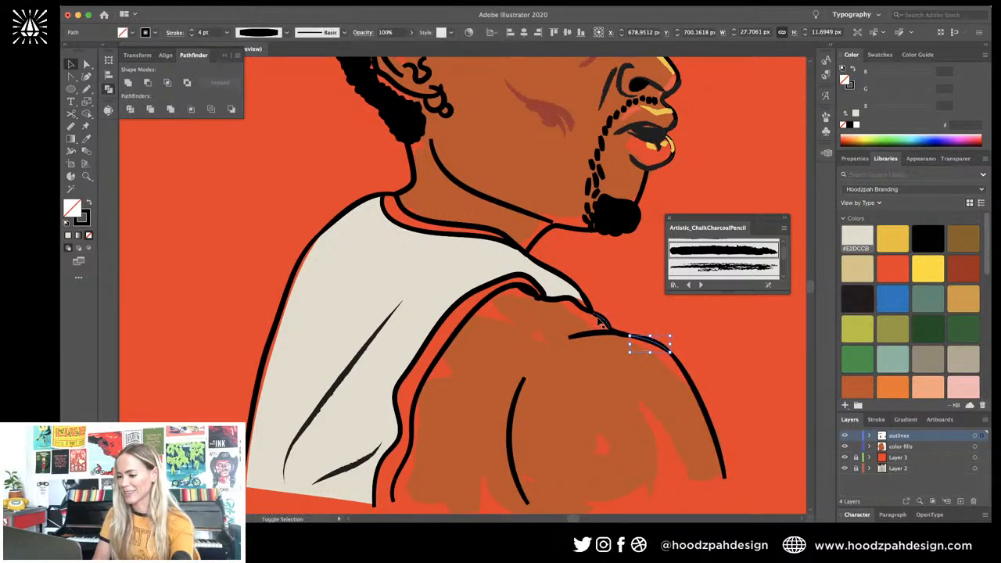
pyautogui.keyDown('shift'); pyautogui.click(557, 273); pyautogui.keyUp('shift')
pyautogui.keyDown('shift'); pyautogui.click(556, 273); pyautogui.keyUp('shift')
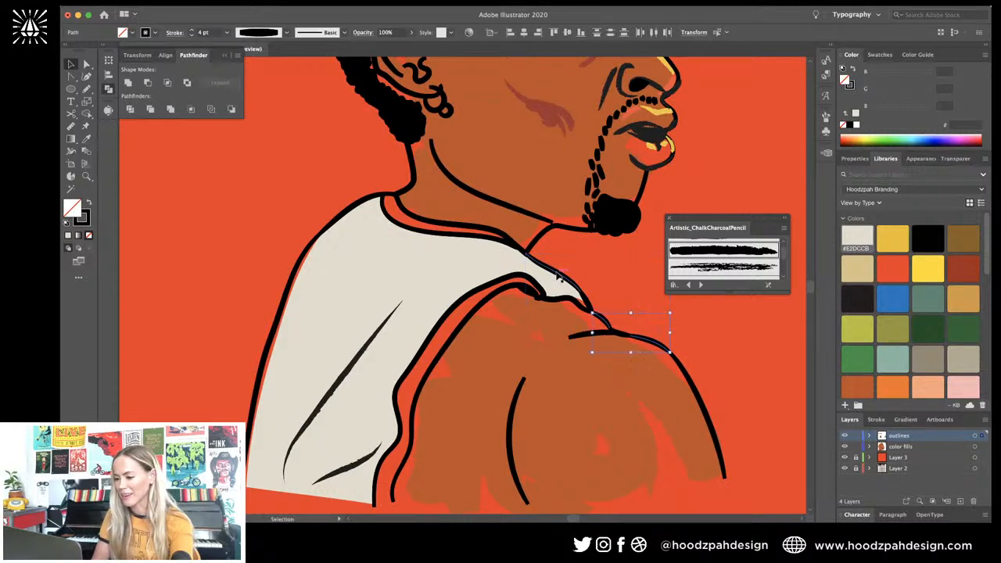
pyautogui.keyDown('shift'); pyautogui.click(557, 273); pyautogui.keyUp('shift')
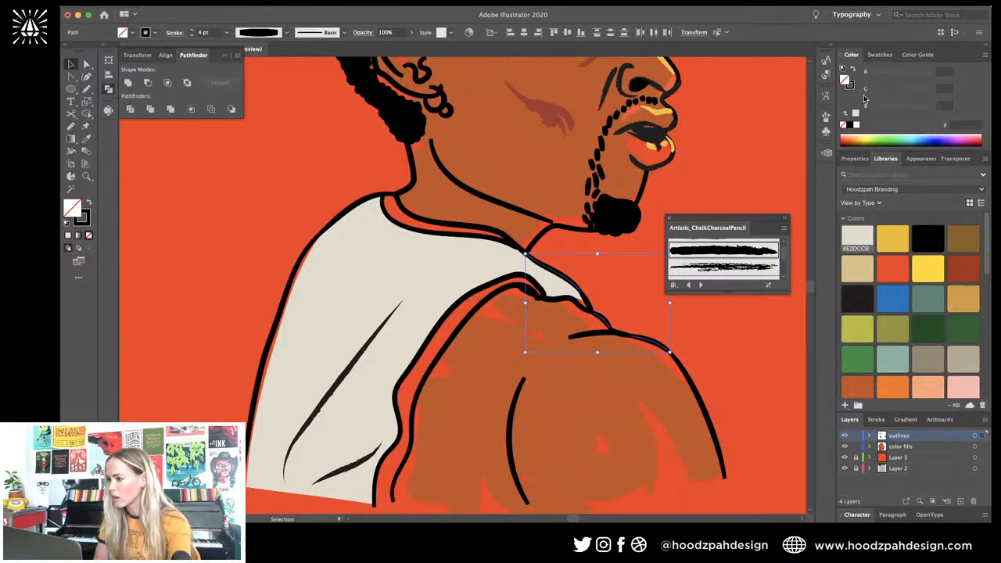
pyautogui.click(853, 86)
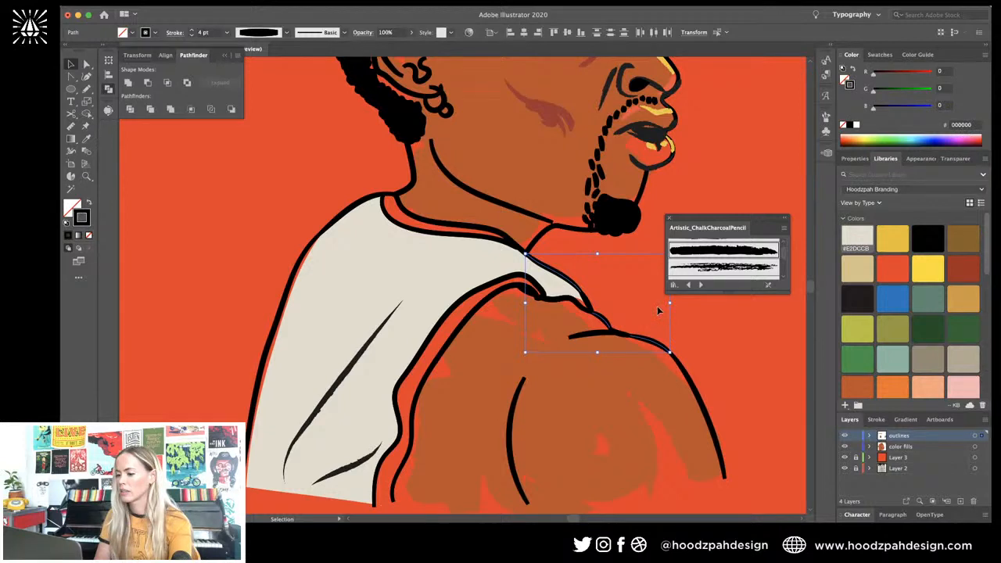
pyautogui.click(892, 239)
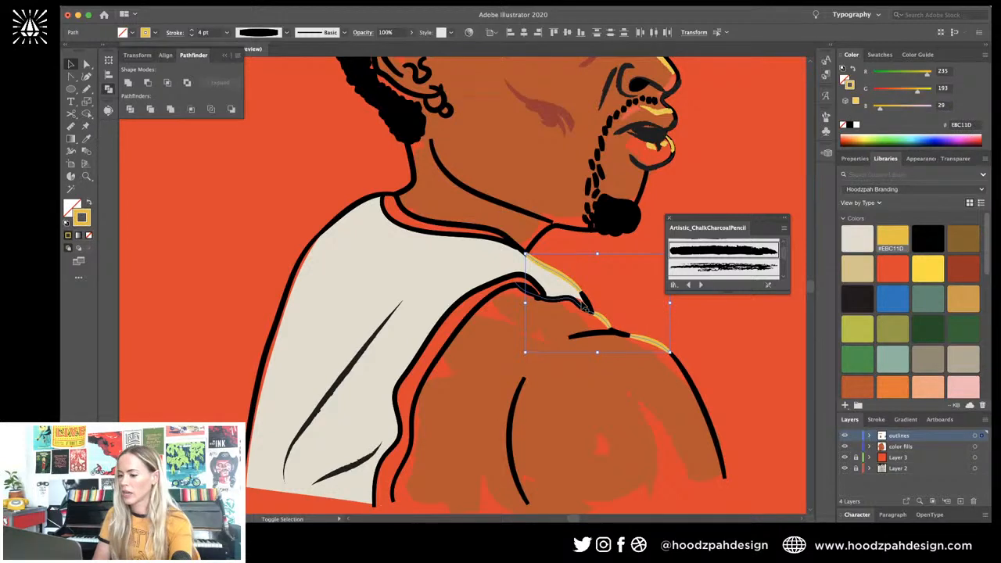
# Step: Add the black strap, shoulder, arm and back outlines to the selection and apply the Chalk - Round brush to all of them
pyautogui.keyDown('shift'); pyautogui.click(588, 306); pyautogui.keyUp('shift')
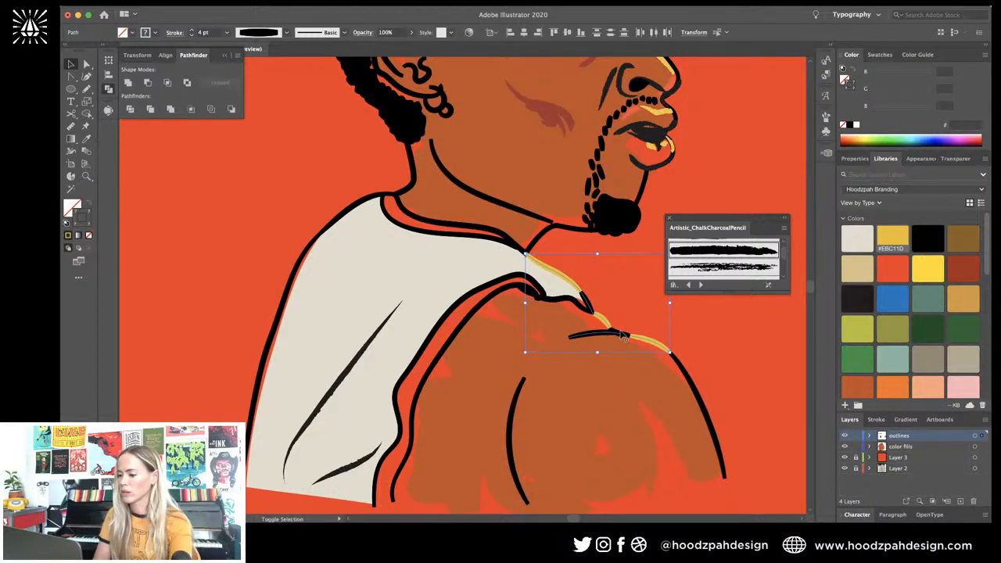
pyautogui.keyDown('shift'); pyautogui.click(686, 377); pyautogui.keyUp('shift')
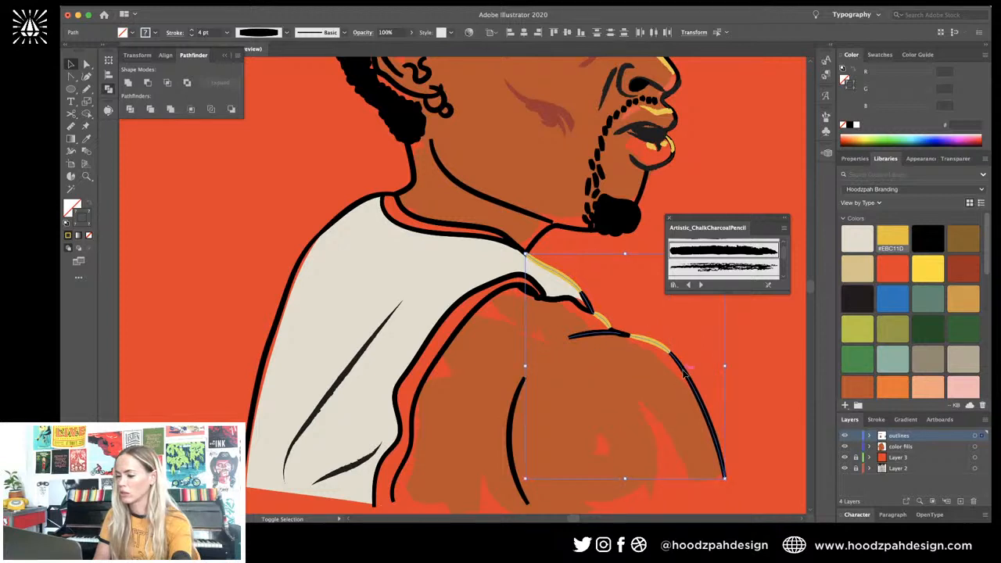
pyautogui.keyDown('shift'); pyautogui.click(521, 399); pyautogui.keyUp('shift')
pyautogui.keyDown('shift'); pyautogui.click(494, 234); pyautogui.keyUp('shift')
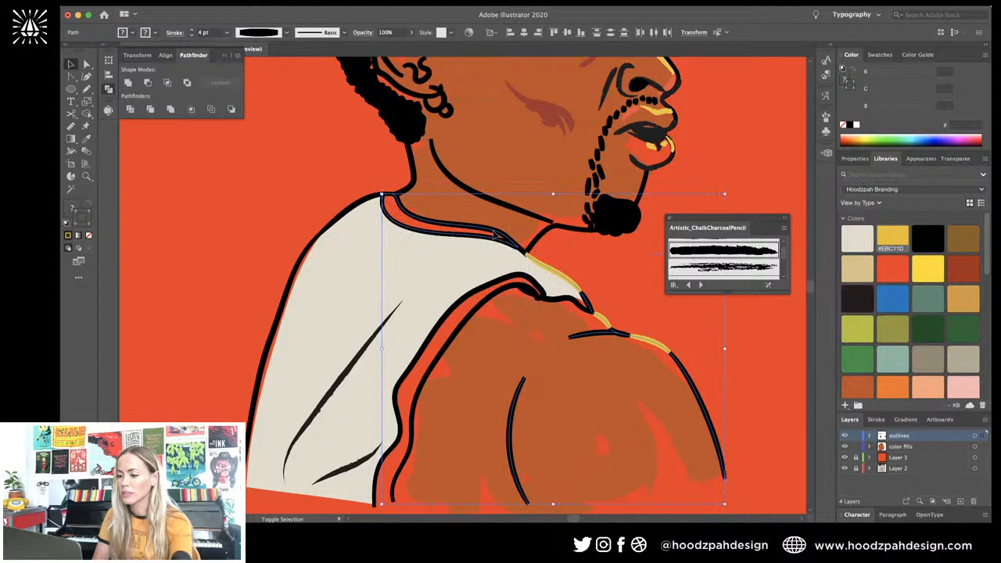
pyautogui.keyDown('shift'); pyautogui.click(494, 234); pyautogui.keyUp('shift')
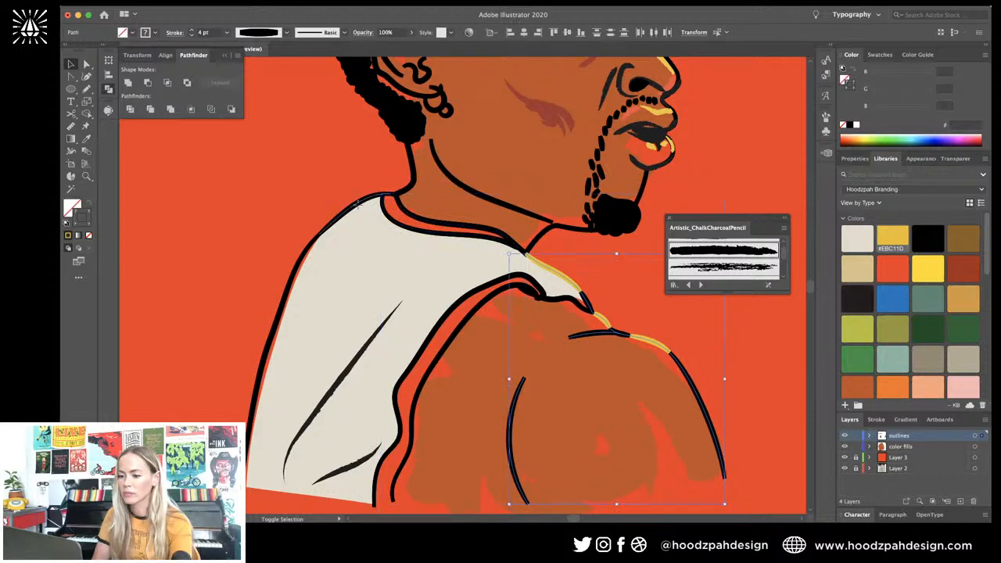
pyautogui.keyDown('shift'); pyautogui.click(357, 202); pyautogui.keyUp('shift')
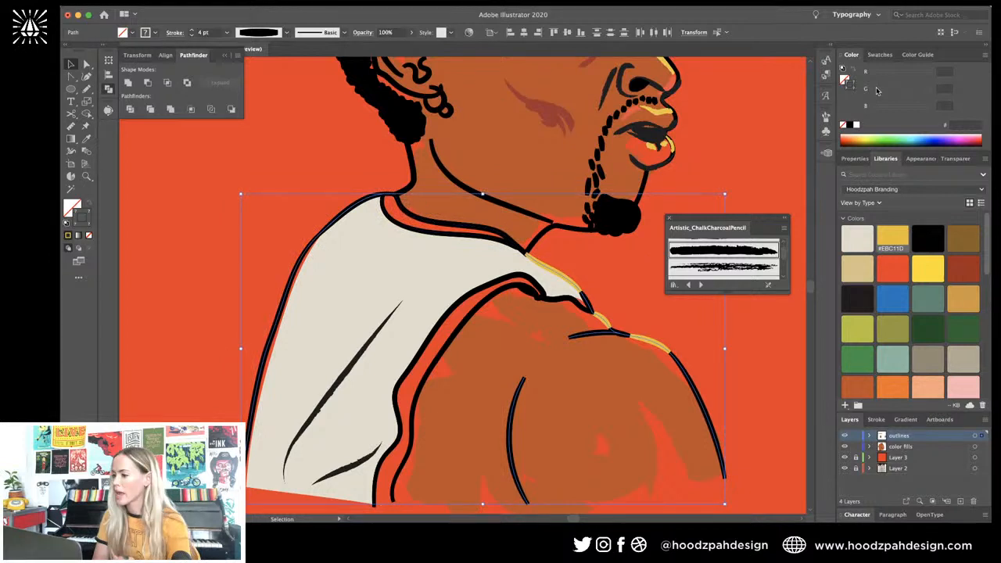
pyautogui.click(765, 252)
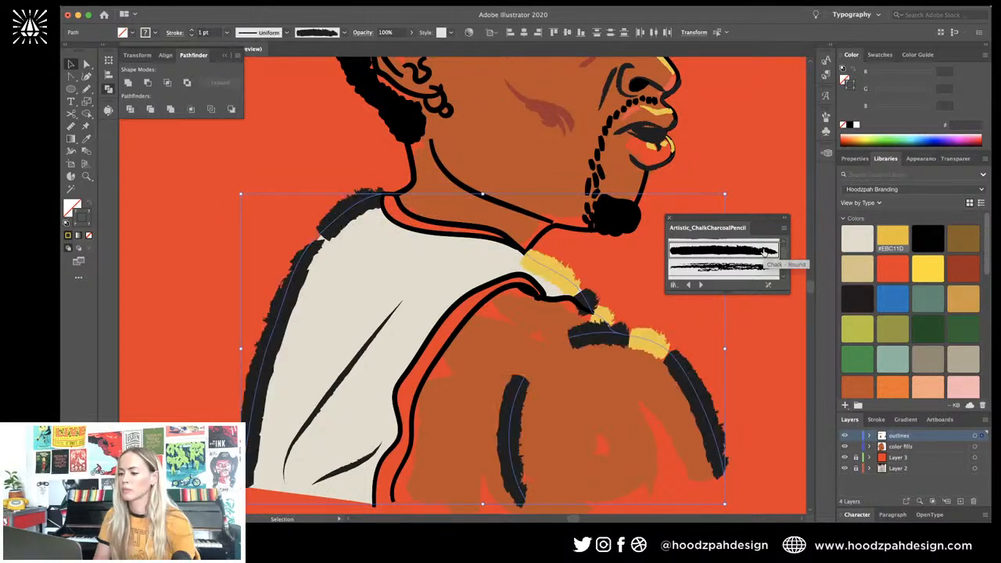
# Step: Try a thinner, tapered charcoal brush on the selected body outlines at a stroke weight of 0.5 pt
pyautogui.scroll(-2, 763, 257)
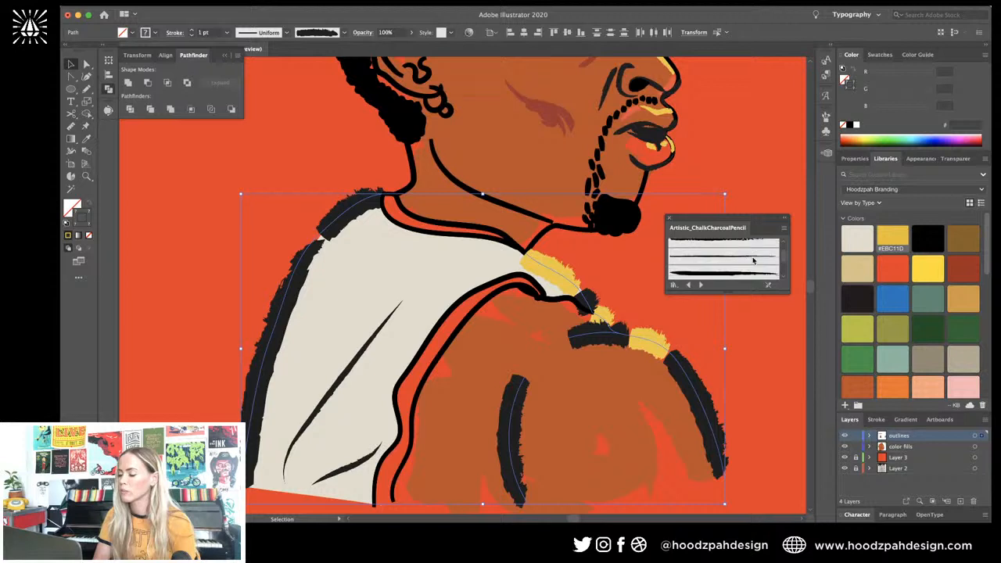
pyautogui.click(747, 263)
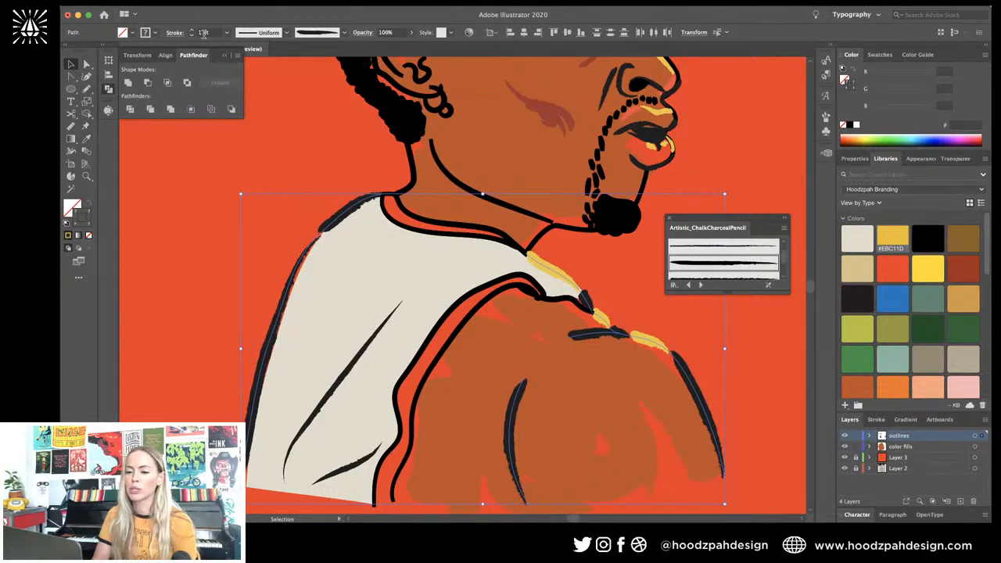
pyautogui.click(206, 34)
pyautogui.write('.5')
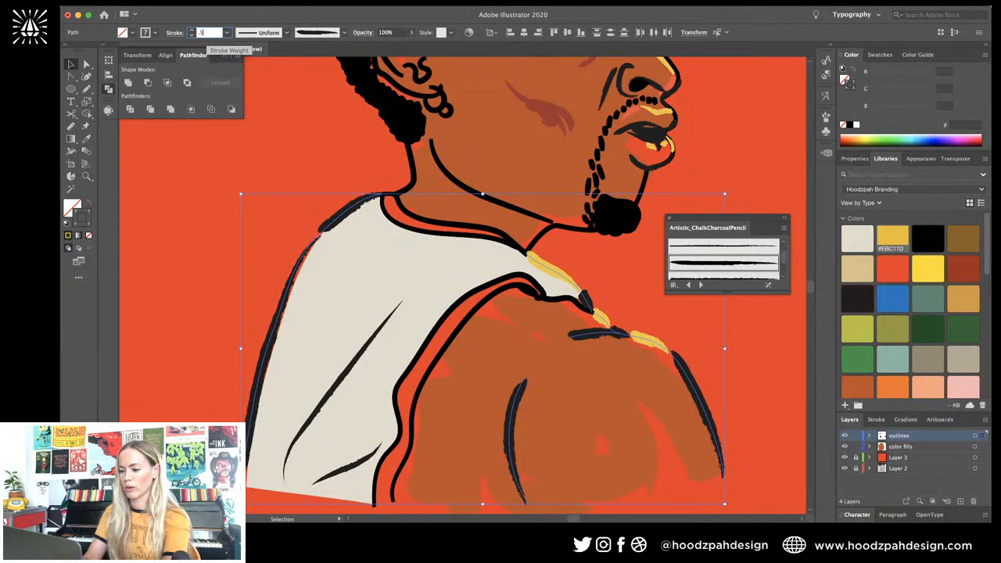
pyautogui.press('Return')
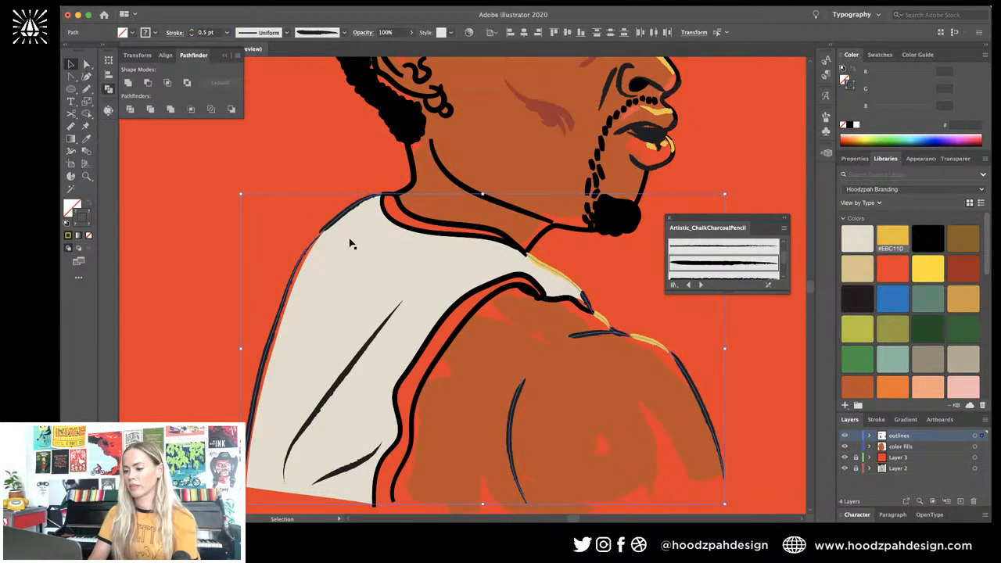
# Step: Apply the Chalk - Round brush to the selected body outlines at a stroke weight of 0.35 pt and deselect them
pyautogui.scroll(3, 329, 195)
pyautogui.hscroll(2, 328, 196)
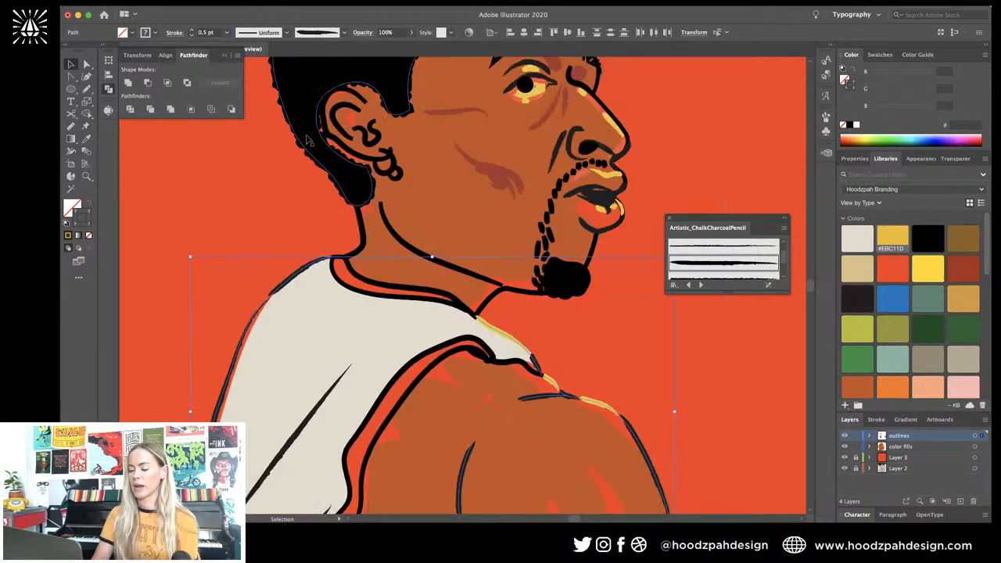
pyautogui.scroll(3, 717, 263)
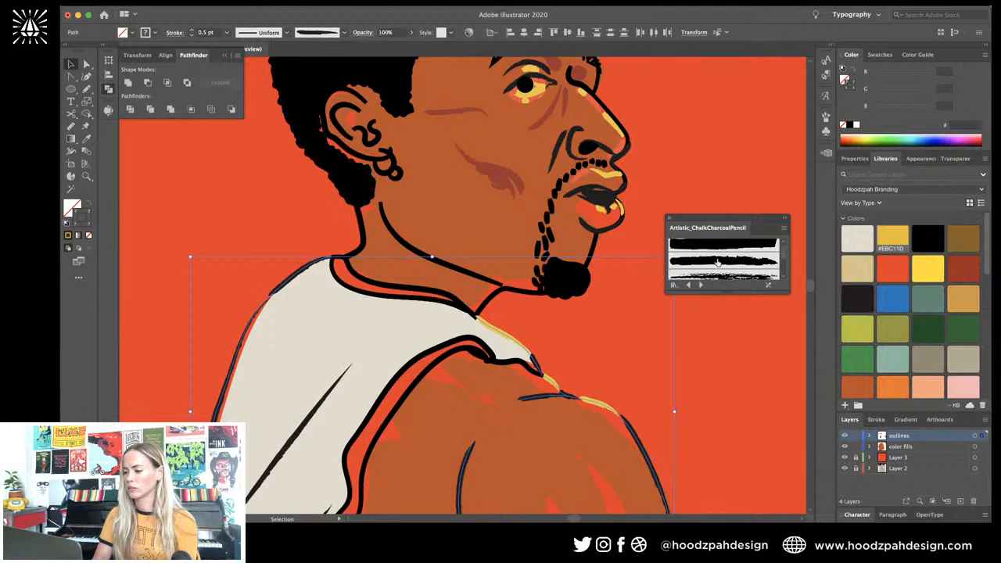
pyautogui.click(717, 262)
pyautogui.click(202, 33)
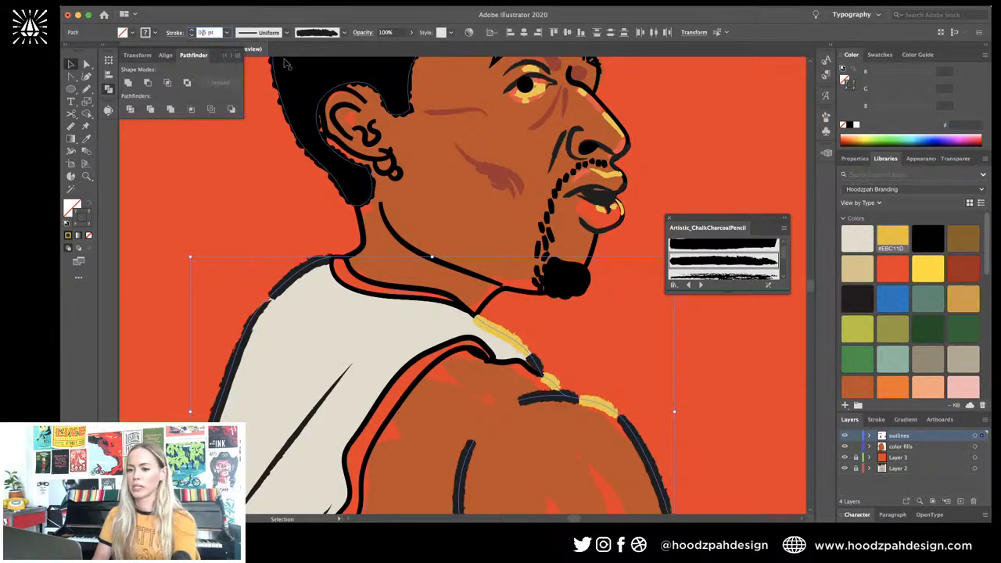
pyautogui.write('0.35')
pyautogui.press('Return')
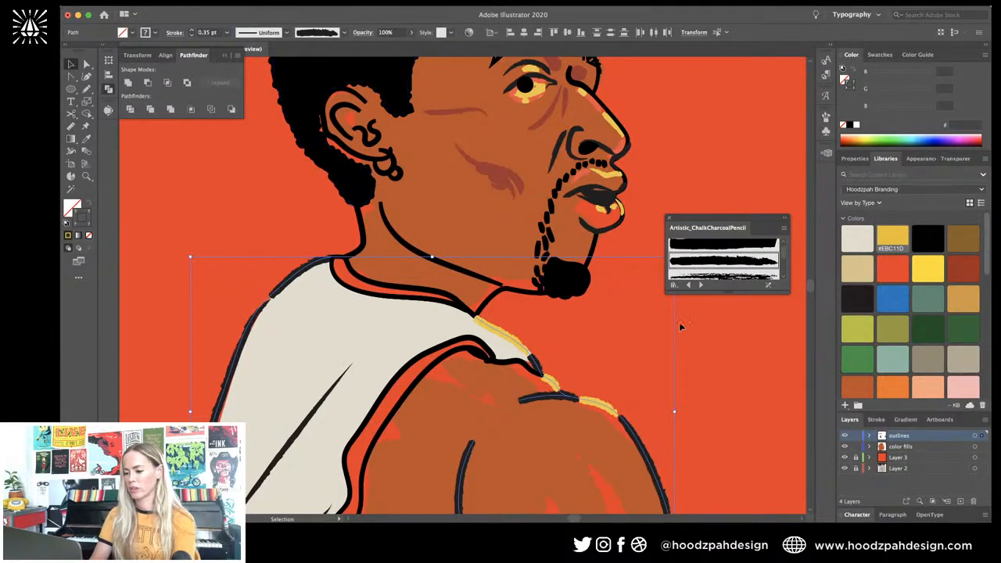
pyautogui.click(678, 335)
pyautogui.hotkey('ctrl', '0')
pyautogui.hotkey('ctrl', '+')
pyautogui.hotkey('ctrl', '+')
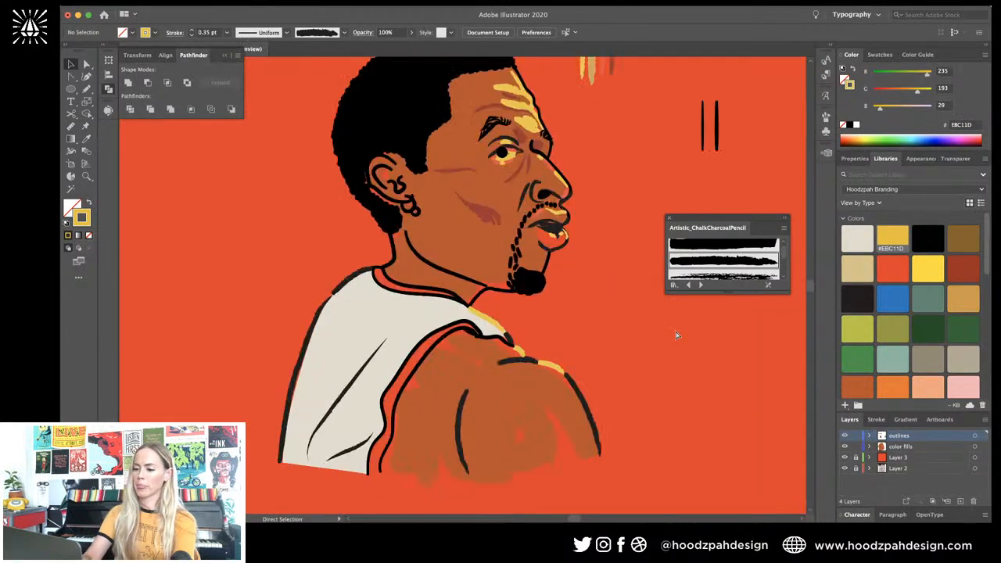
# Step: Give the grouped gold and black body outlines a width profile that narrows slightly at both ends and check them at overview size
pyautogui.click(533, 347)
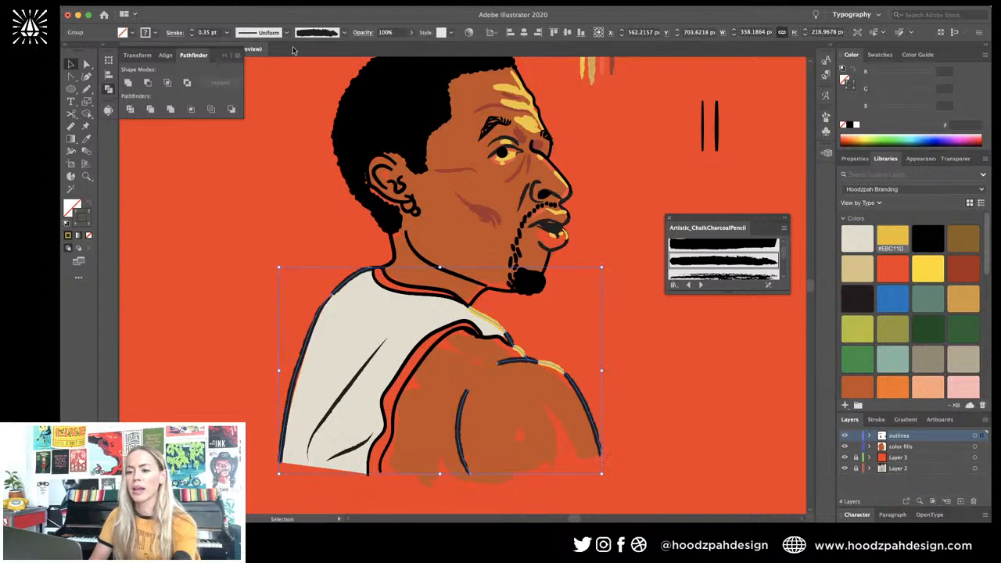
pyautogui.click(268, 32)
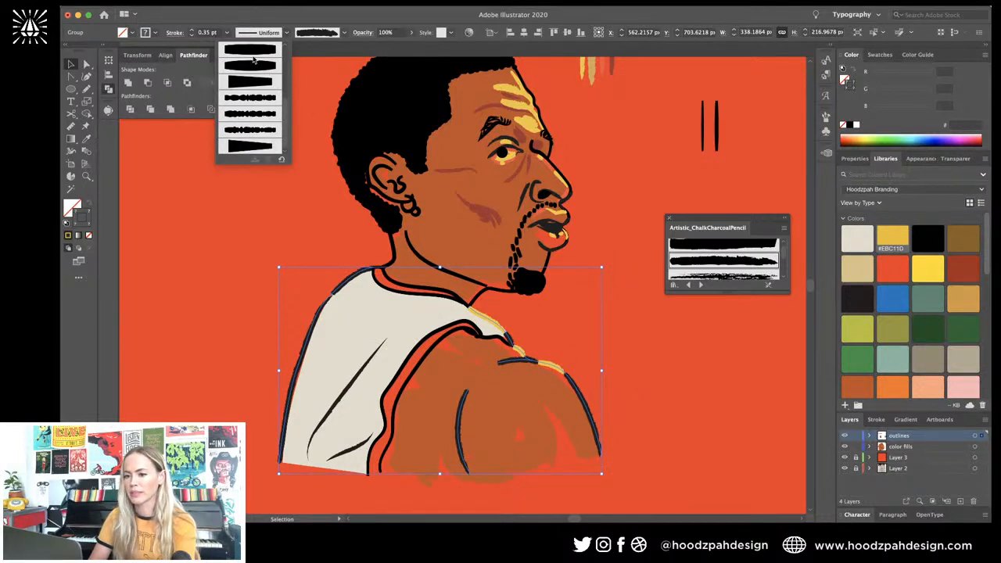
pyautogui.click(250, 66)
pyautogui.click(699, 378)
pyautogui.press('super+minus')
pyautogui.press('super+minus')
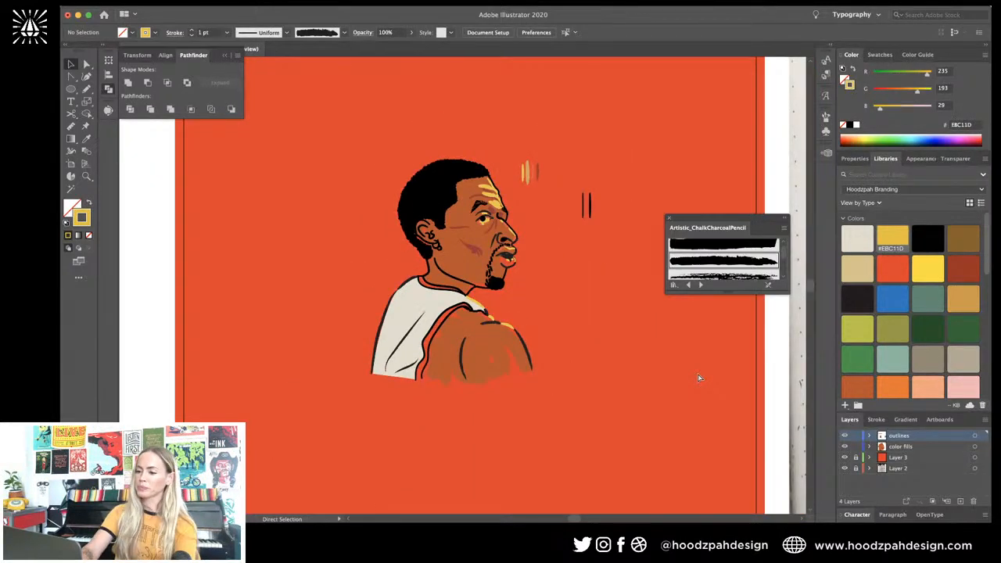
pyautogui.press('super+equal')
pyautogui.press('super+equal')
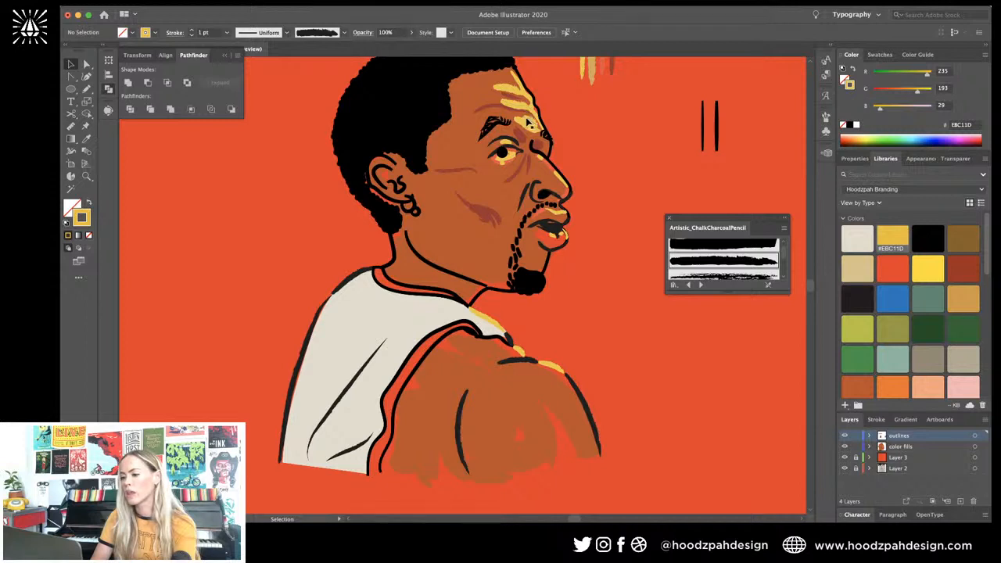
# Step: Give the two gold highlight strokes on the forehead a width profile tapered to points at both ends
pyautogui.scroll(2, 529, 125)
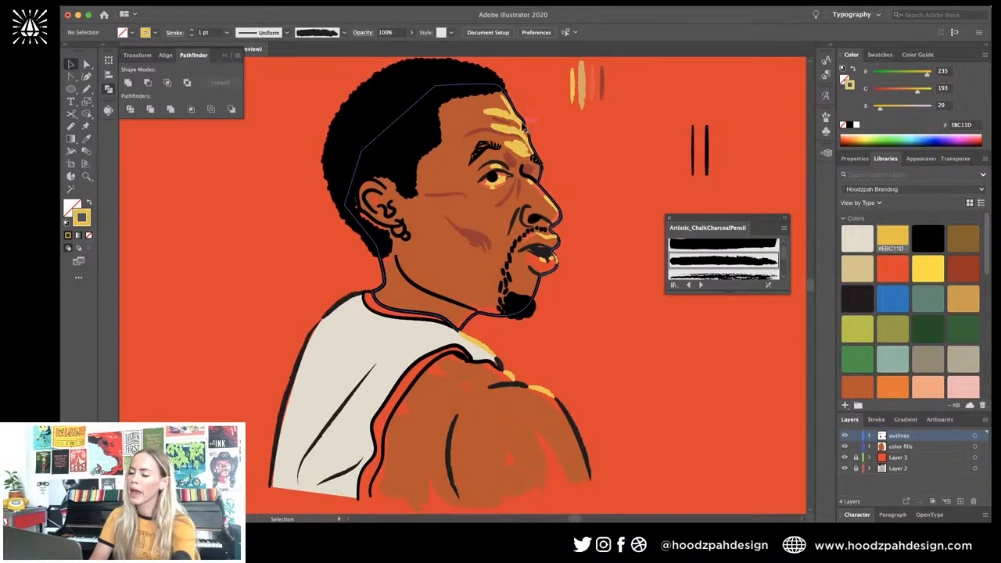
pyautogui.click(505, 119)
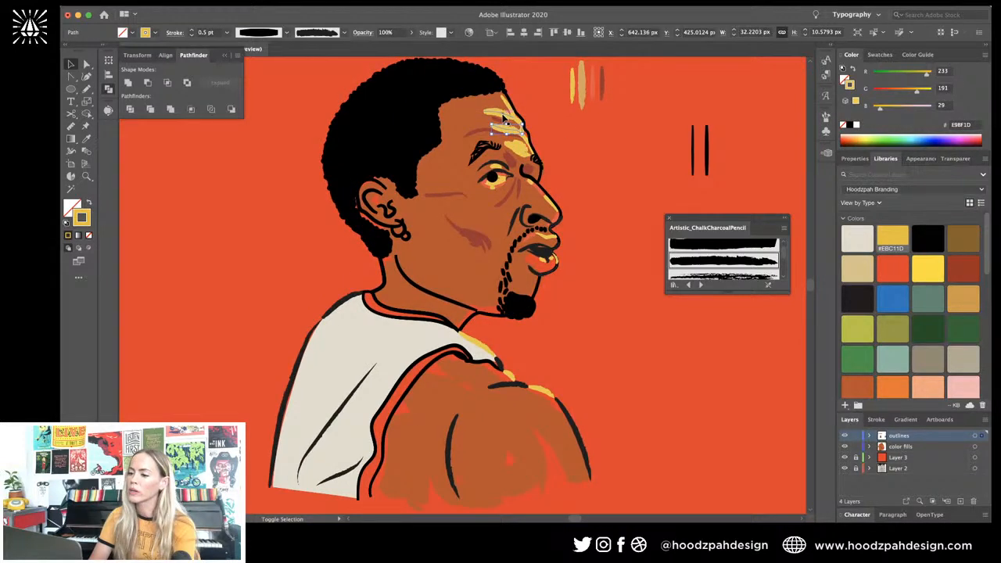
pyautogui.keyDown('shift'); pyautogui.click(504, 117); pyautogui.keyUp('shift')
pyautogui.click(258, 32)
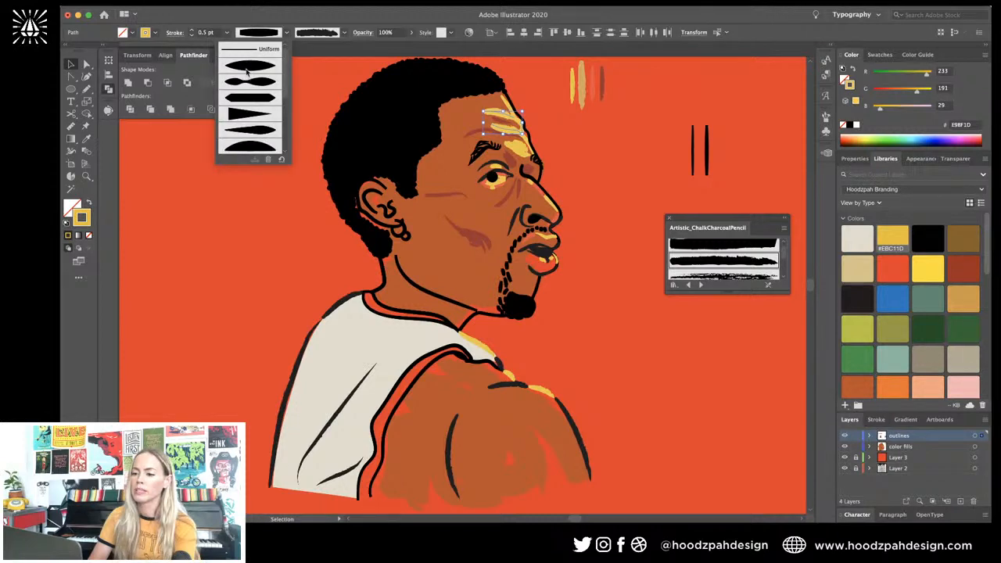
pyautogui.click(248, 73)
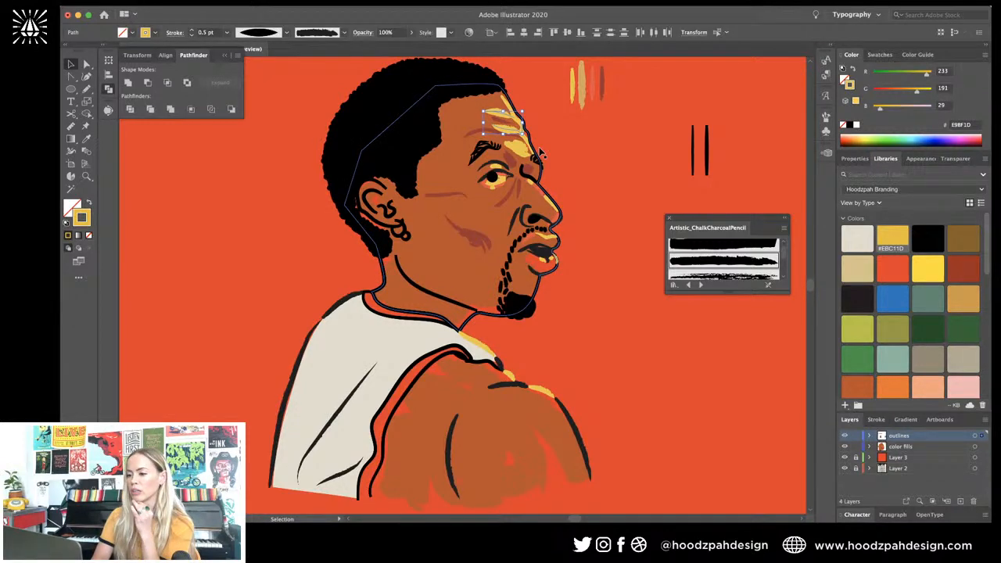
pyautogui.click(602, 161)
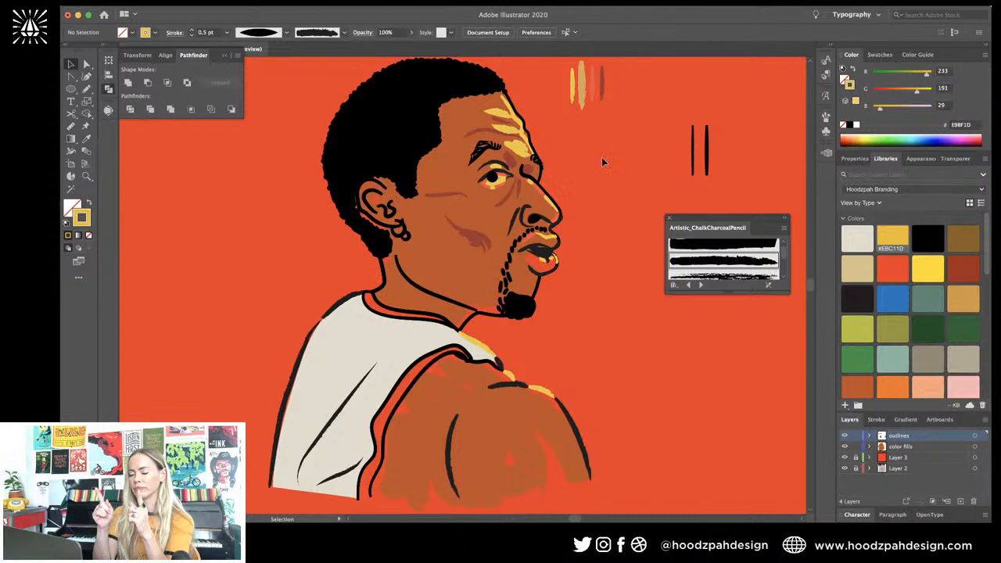
# Step: Set the stroke weight of the two gold forehead highlights to 0.35 pt and check the portrait at overview size
pyautogui.press('super+plus')
pyautogui.scroll(3, 602, 158)
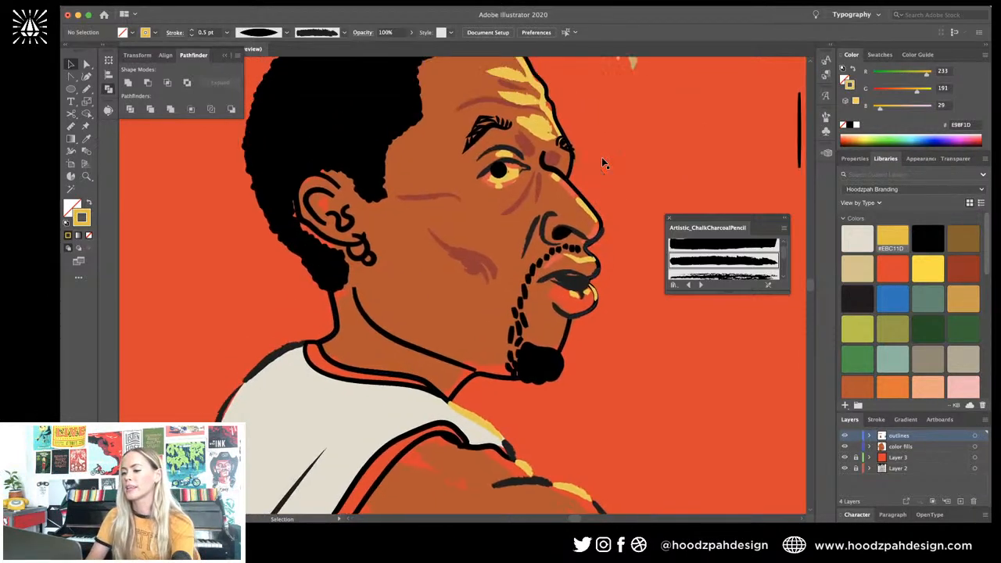
pyautogui.click(531, 92)
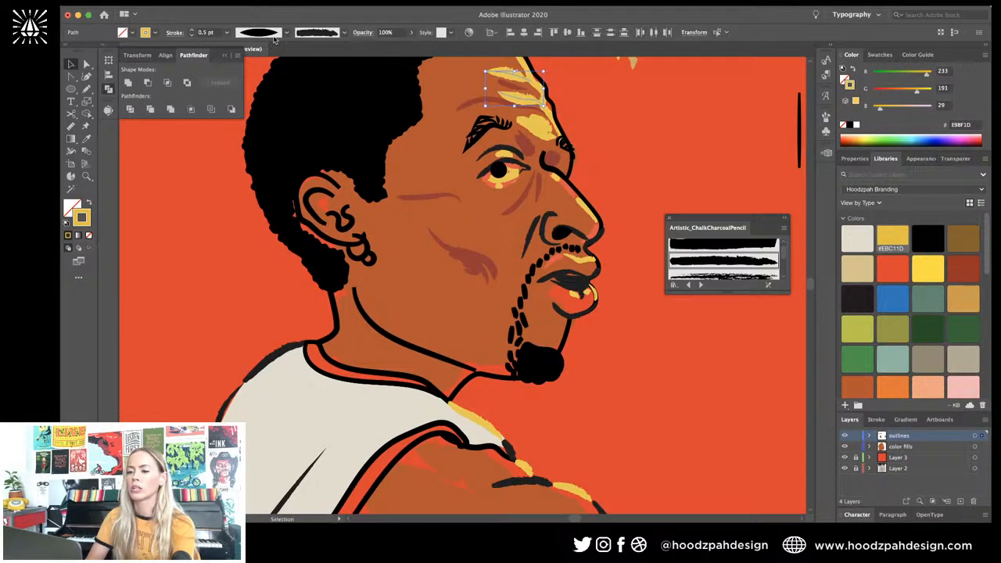
pyautogui.click(205, 32)
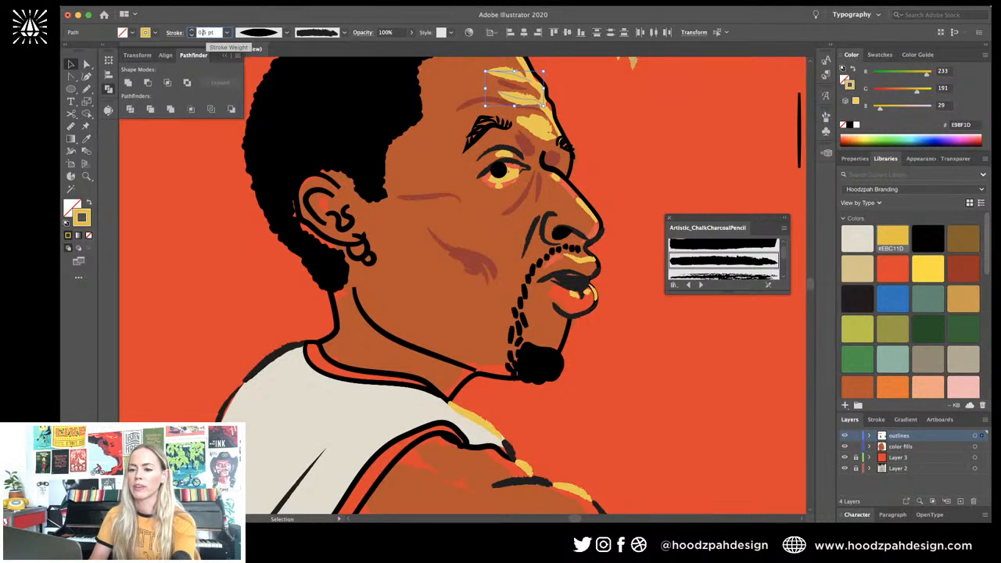
pyautogui.write('3')
pyautogui.click(701, 162)
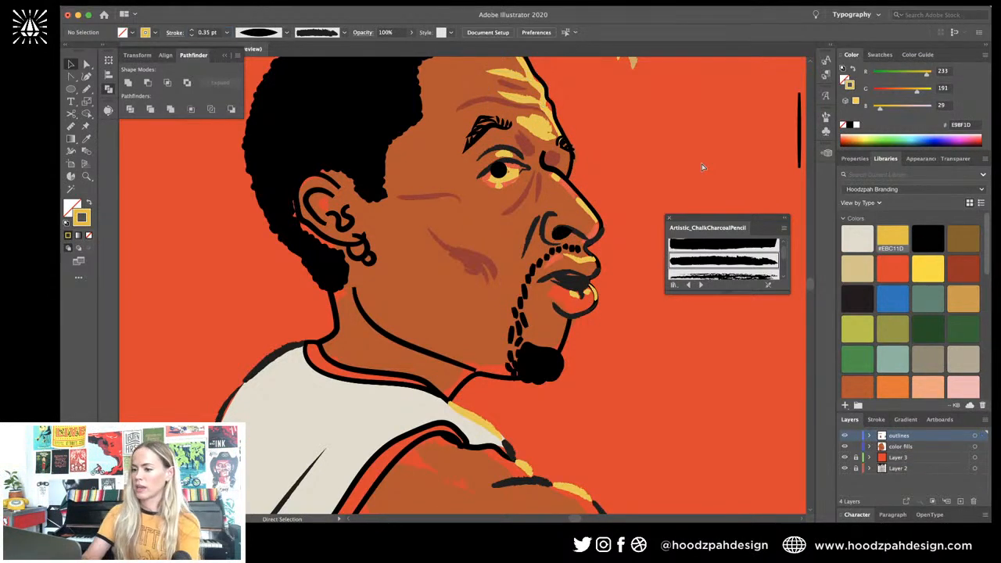
pyautogui.press('super+minus')
pyautogui.press('super+minus')
pyautogui.press('super+minus')
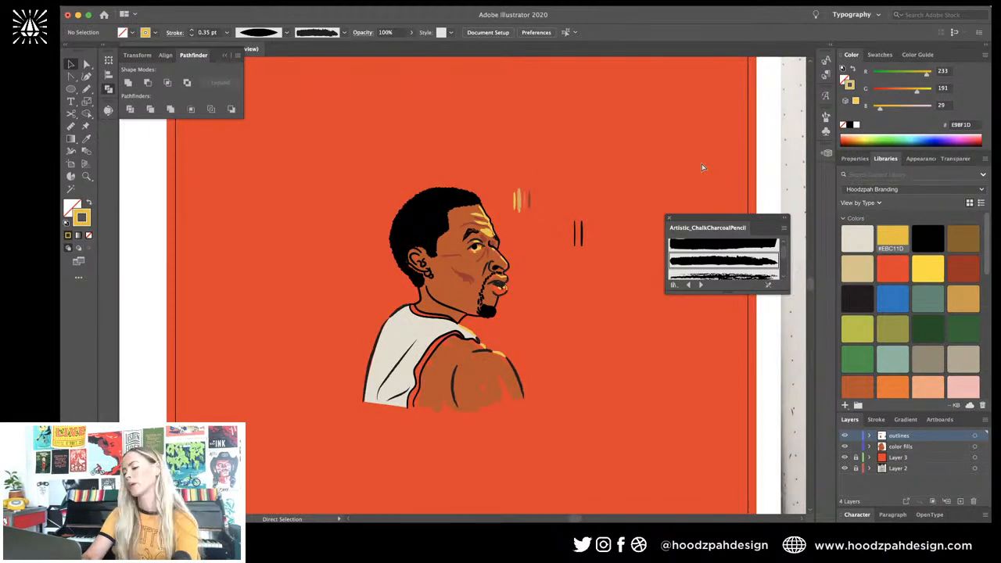
pyautogui.press('super+plus')
pyautogui.press('super+plus')
pyautogui.press('super+plus')
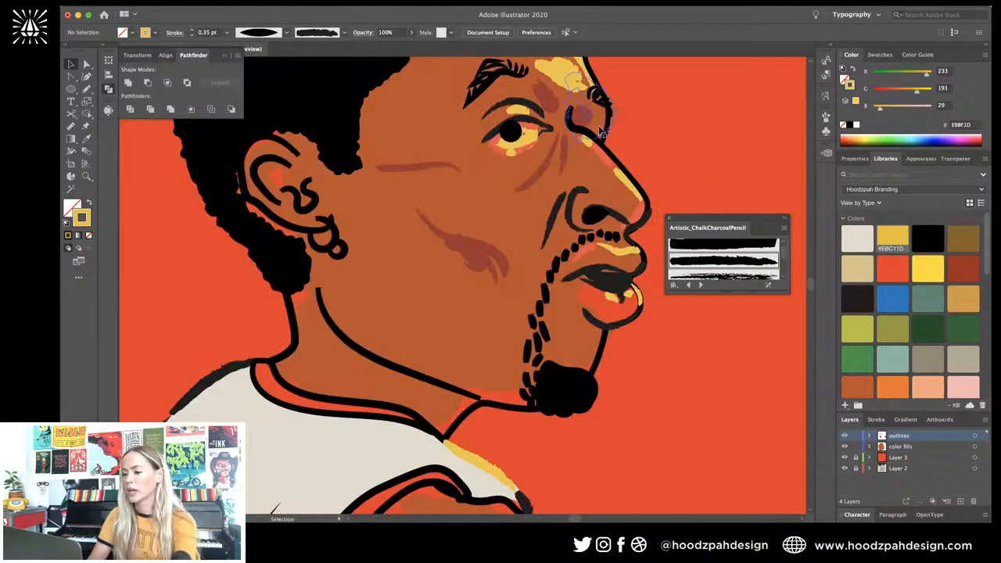
# Step: Match the black eyelid crease line above the eye to the dark red shading stroke beneath the eye, and check the portrait at overview size
pyautogui.moveTo(485, 141); pyautogui.dragTo(548, 129)
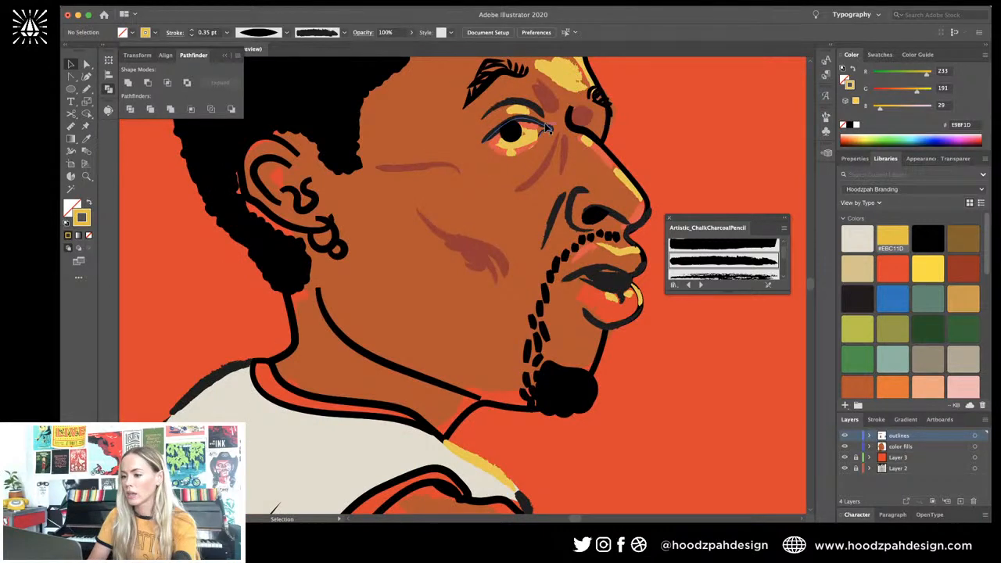
pyautogui.press('super+plus')
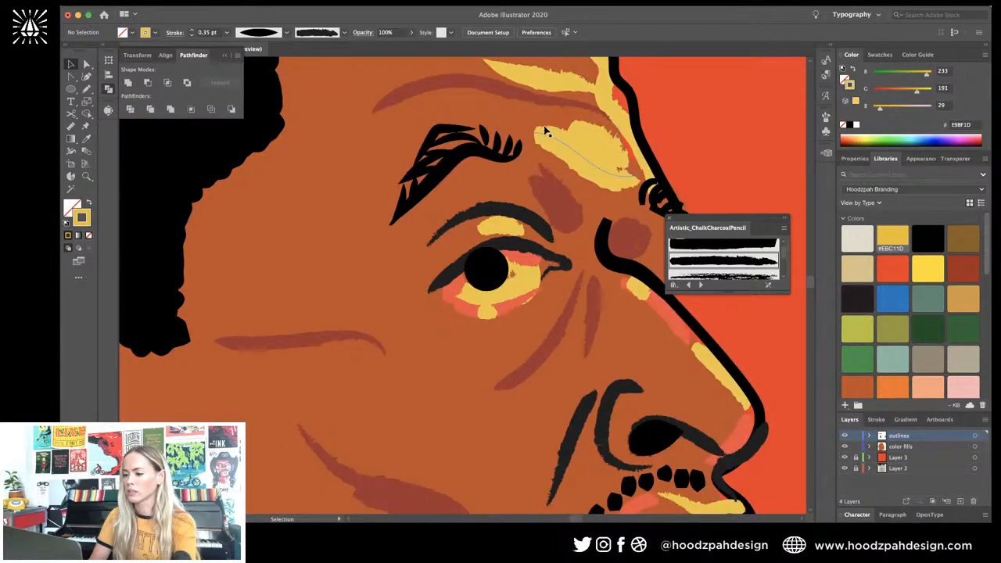
pyautogui.click(518, 219)
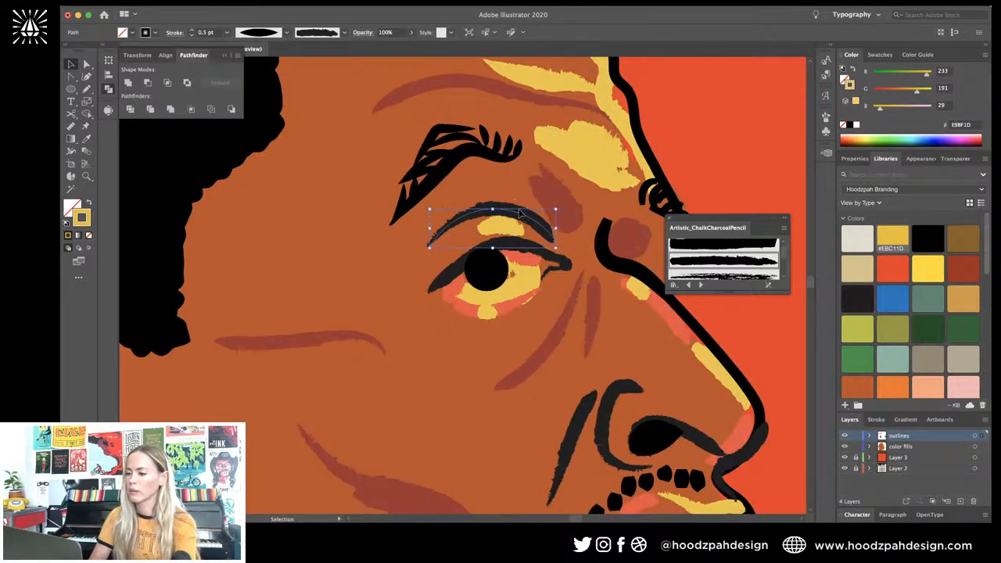
pyautogui.press('i')
pyautogui.click(558, 328)
pyautogui.press('super+minus')
pyautogui.press('super+minus')
pyautogui.press('super+minus')
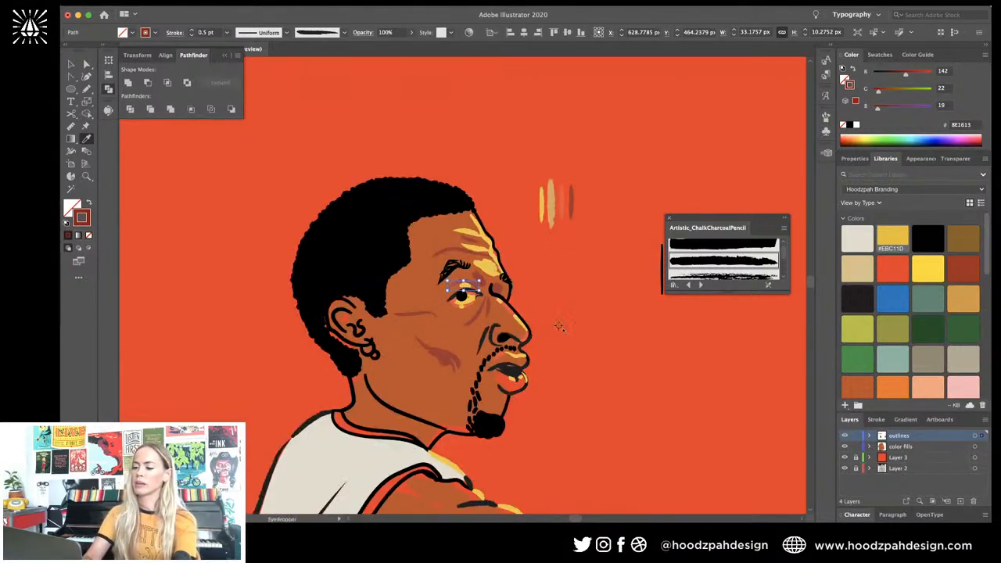
pyautogui.press('v')
pyautogui.click(559, 328)
pyautogui.press('super+minus')
pyautogui.press('super+minus')
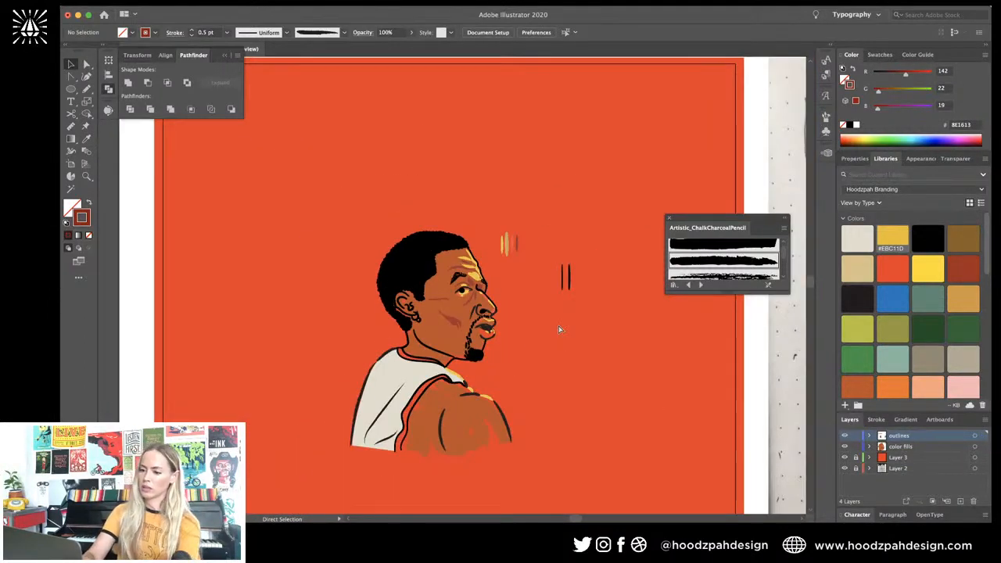
# Step: Delete the black profile outline running along the forehead, nose and chin, and check the portrait at overview size
pyautogui.press('super+equal')
pyautogui.press('super+equal')
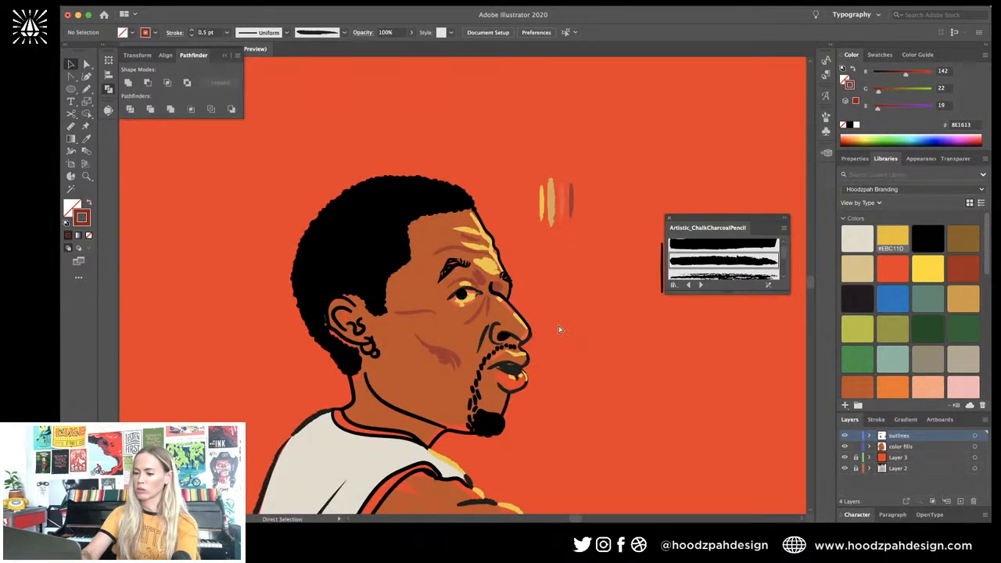
pyautogui.press('super+equal')
pyautogui.click(560, 305)
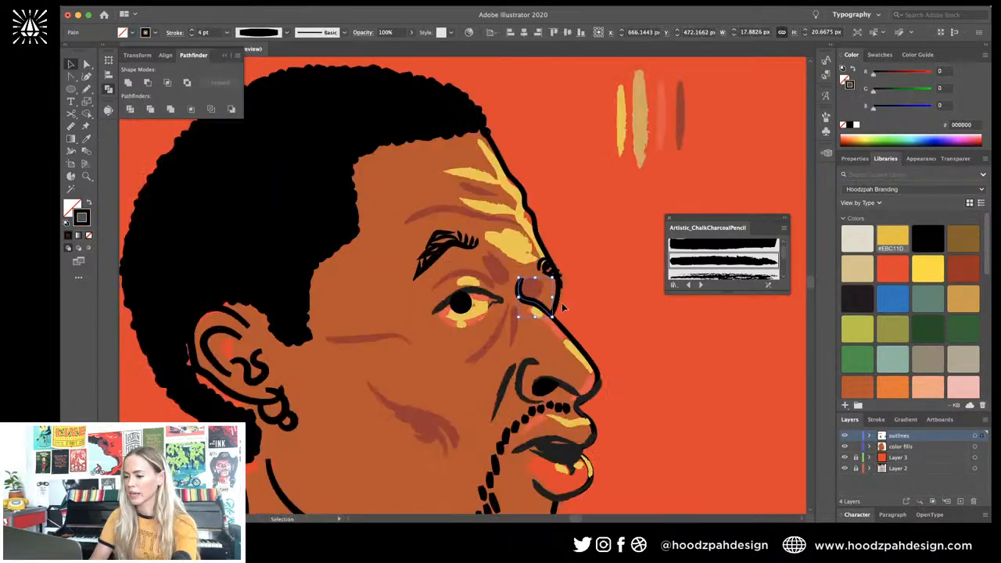
pyautogui.click(562, 303)
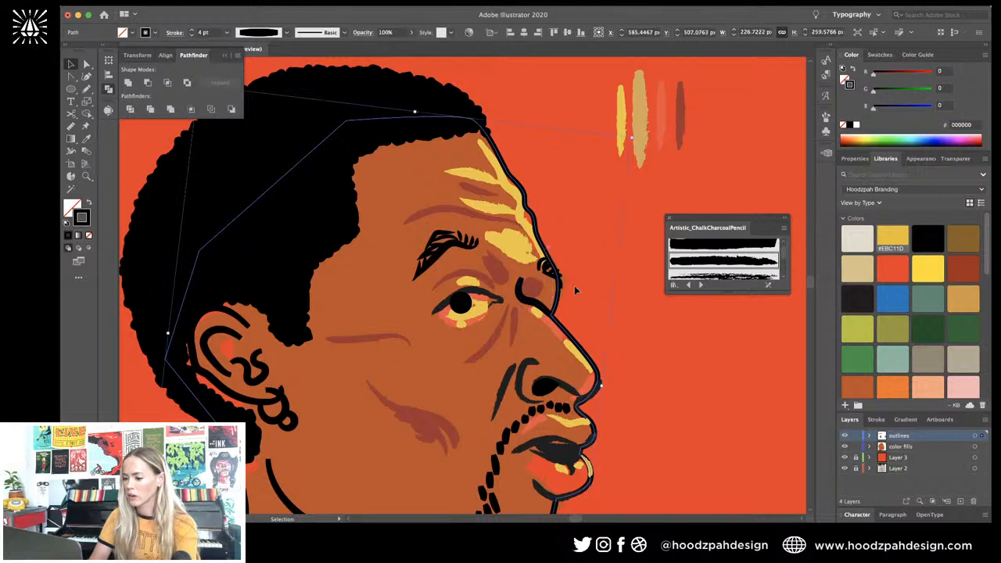
pyautogui.scroll(-2, 574, 286)
pyautogui.click(607, 346)
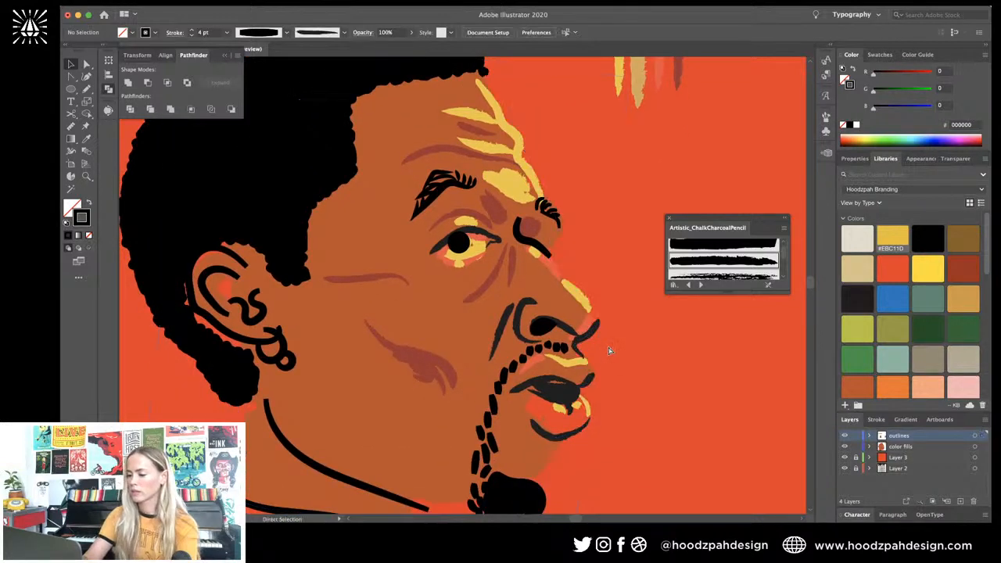
pyautogui.press('super+minus')
pyautogui.press('super+minus')
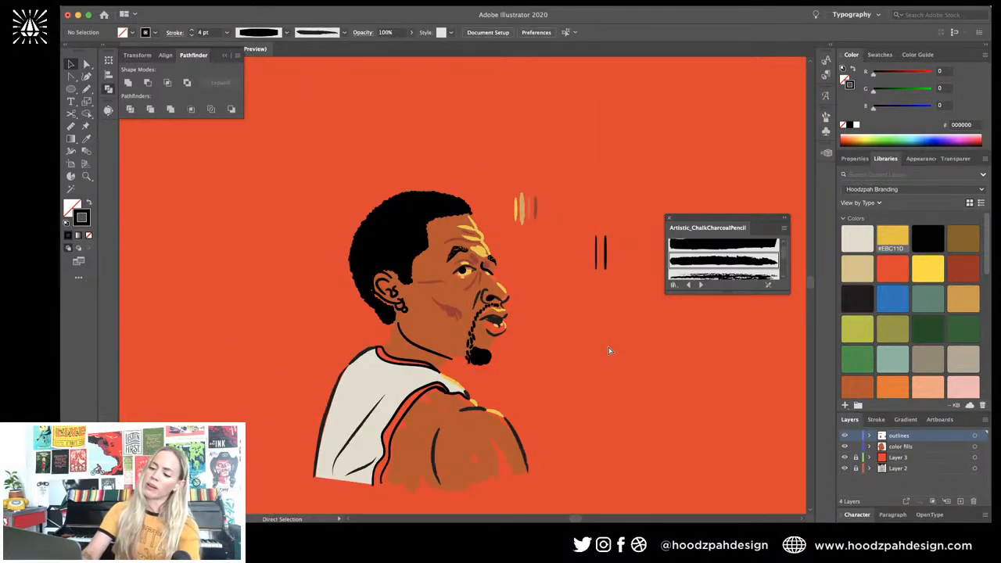
pyautogui.press('super+plus')
pyautogui.press('super+plus')
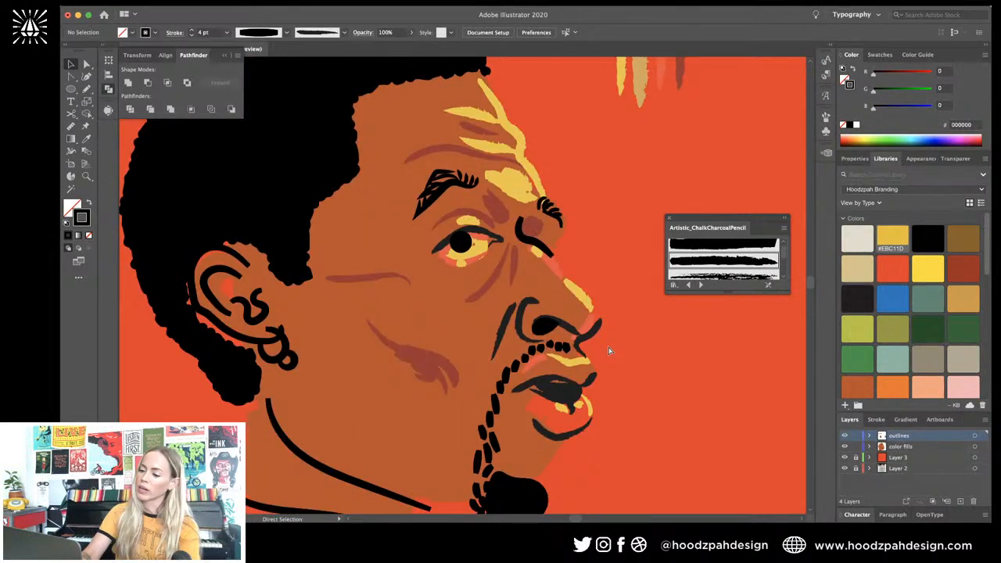
# Step: Nudge the black stroke under the nose tip three increments left and check its position at overview size
pyautogui.press('v')
pyautogui.click(599, 338)
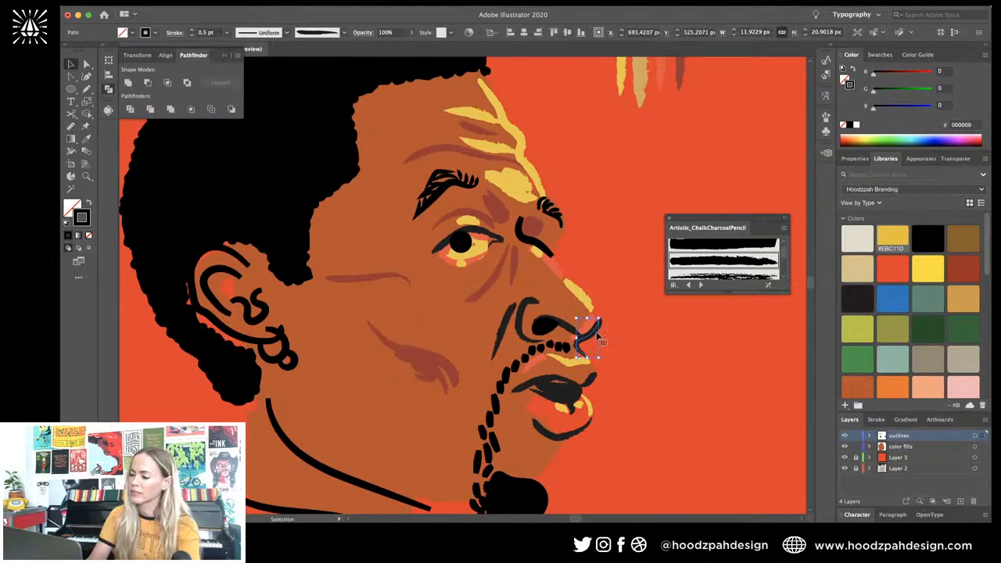
pyautogui.press('Left')
pyautogui.press('Left')
pyautogui.press('Left')
pyautogui.press('super+minus')
pyautogui.press('super+minus')
pyautogui.press('super+plus')
pyautogui.press('super+plus')
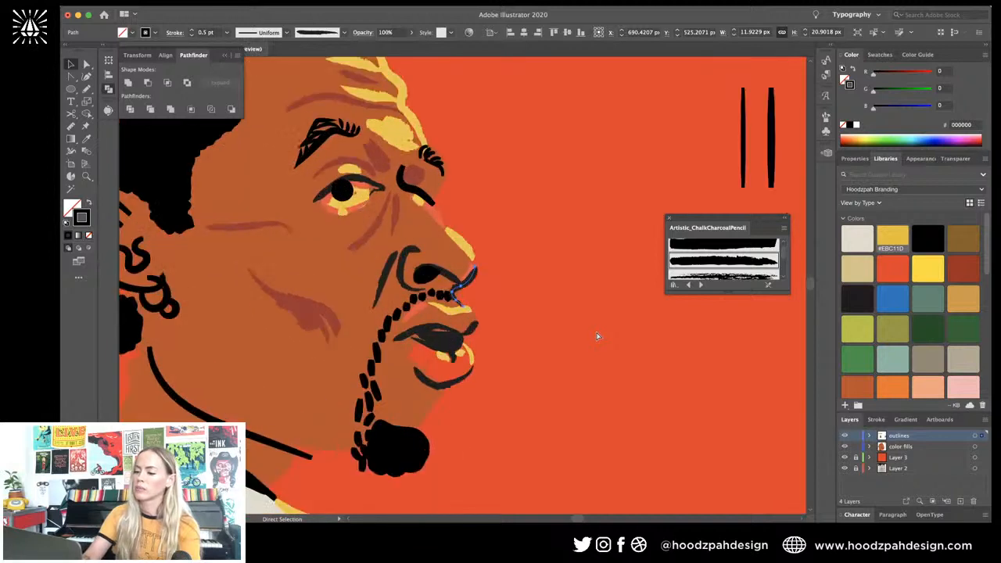
# Step: Set the highlight strokes along the nose bridge to 0.25 pt with a uniform width profile and check them at overview size
pyautogui.click(469, 252)
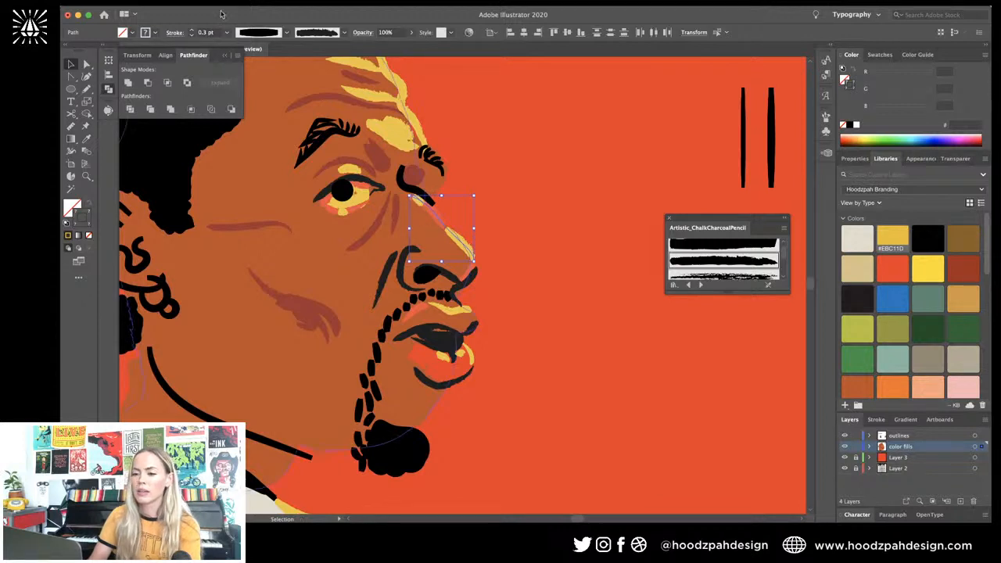
pyautogui.click(203, 32)
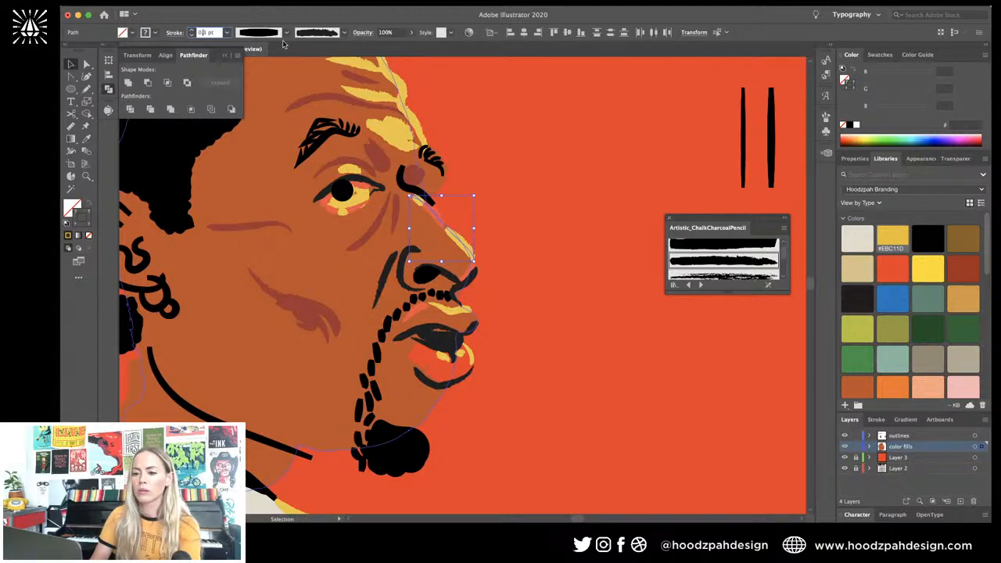
pyautogui.press('Delete')
pyautogui.write('25')
pyautogui.press('Return')
pyautogui.click(581, 200)
pyautogui.press('super+minus')
pyautogui.press('super+minus')
pyautogui.press('super+minus')
pyautogui.press('super+minus')
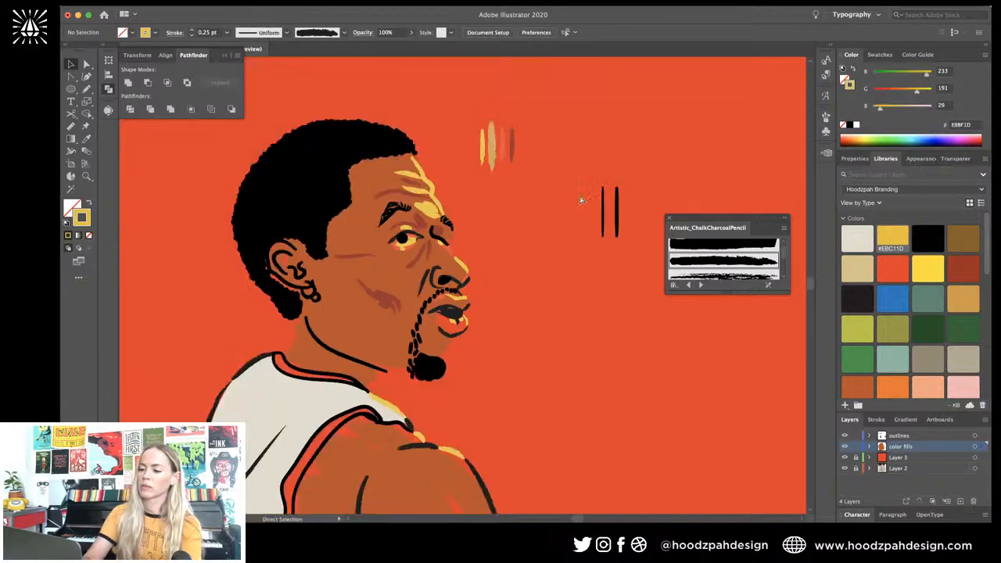
pyautogui.press('super+equal')
pyautogui.press('super+equal')
pyautogui.press('super+equal')
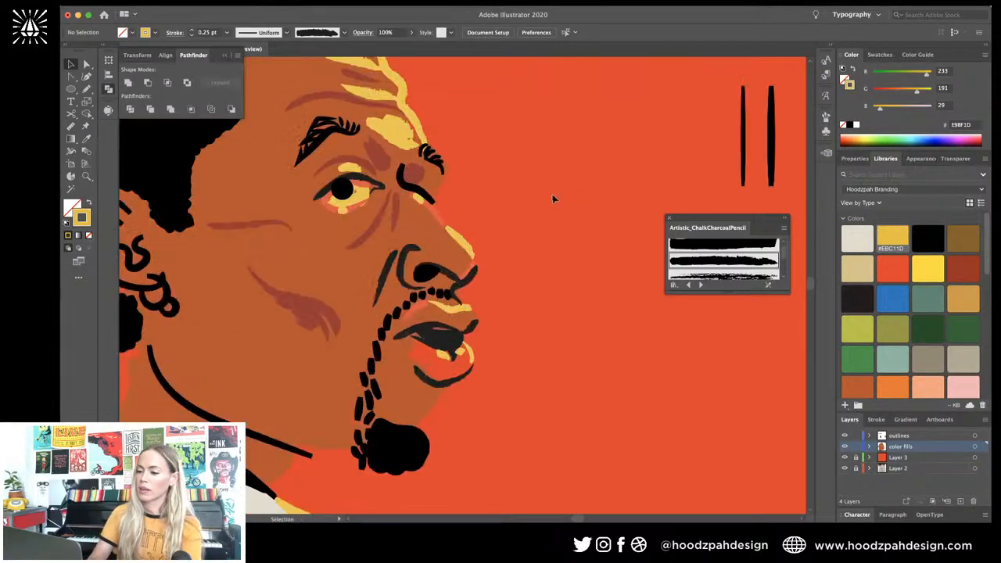
# Step: Extend the black nose bridge outline from its lower end down along the nose with the Pencil tool
pyautogui.click(422, 201)
pyautogui.press('a')
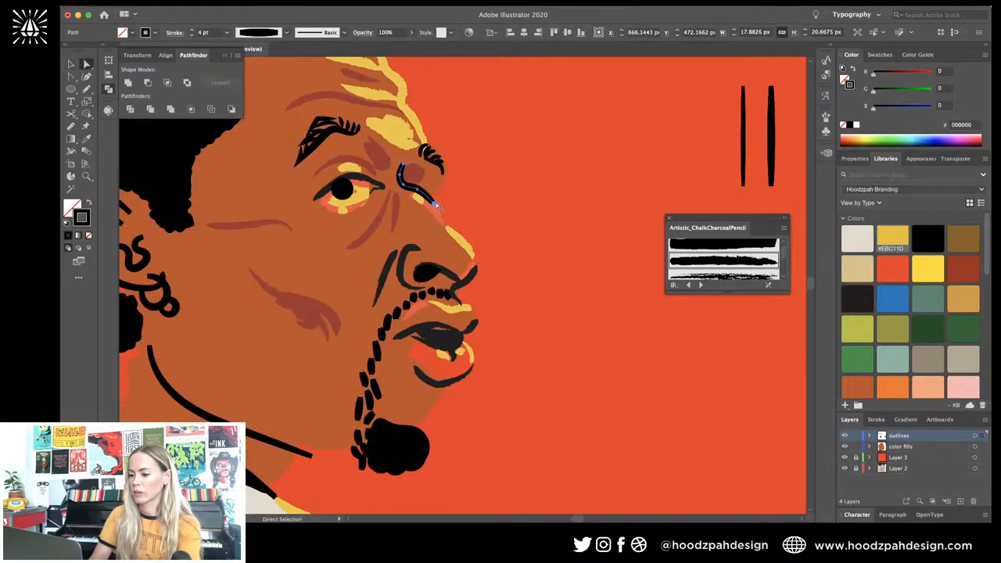
pyautogui.click(434, 205)
pyautogui.press('n')
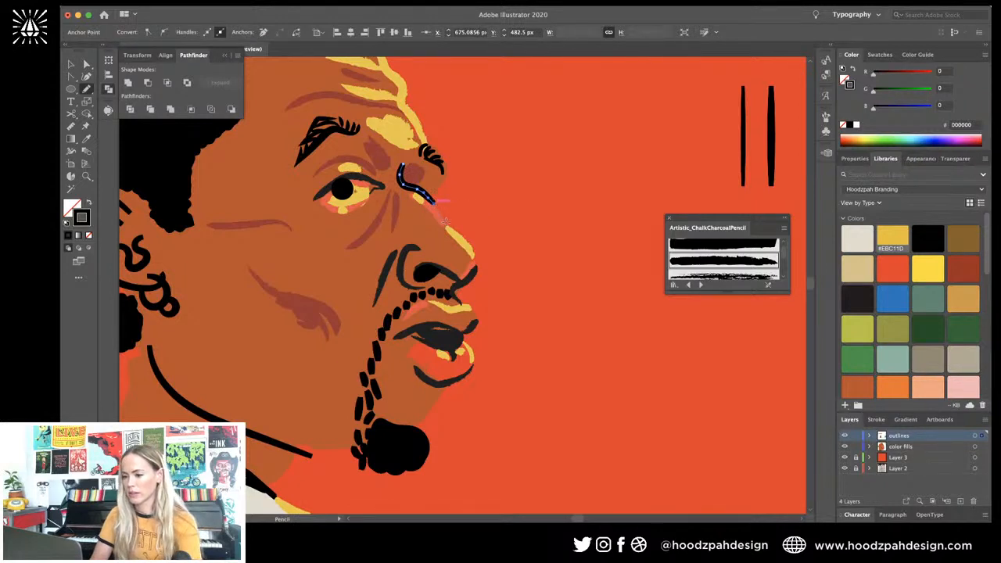
pyautogui.moveTo(435, 202); pyautogui.dragTo(462, 235)
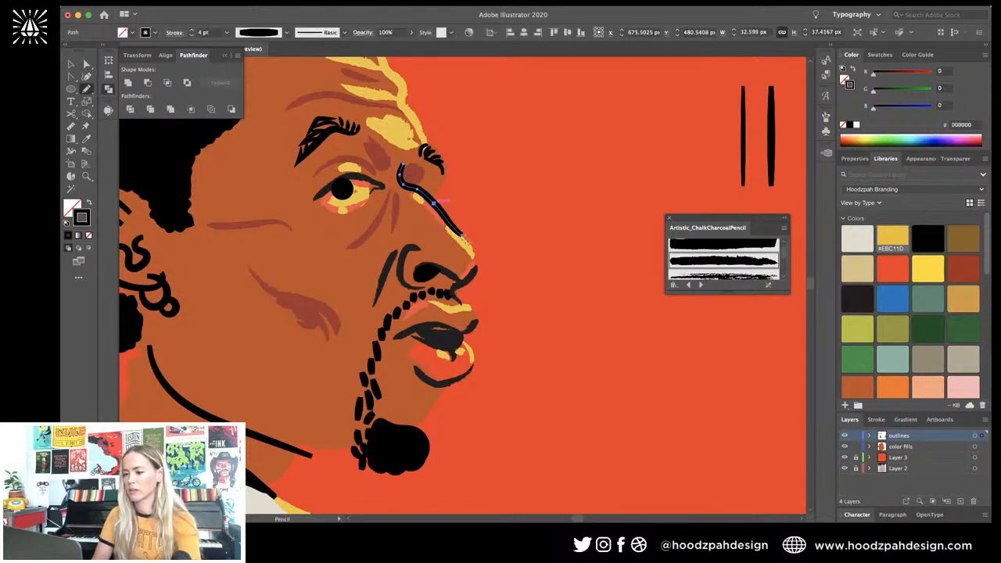
# Step: Extend the black stroke under the nose upward around the nose tip with the Pencil tool and deselect it
pyautogui.press('a')
pyautogui.click(472, 274)
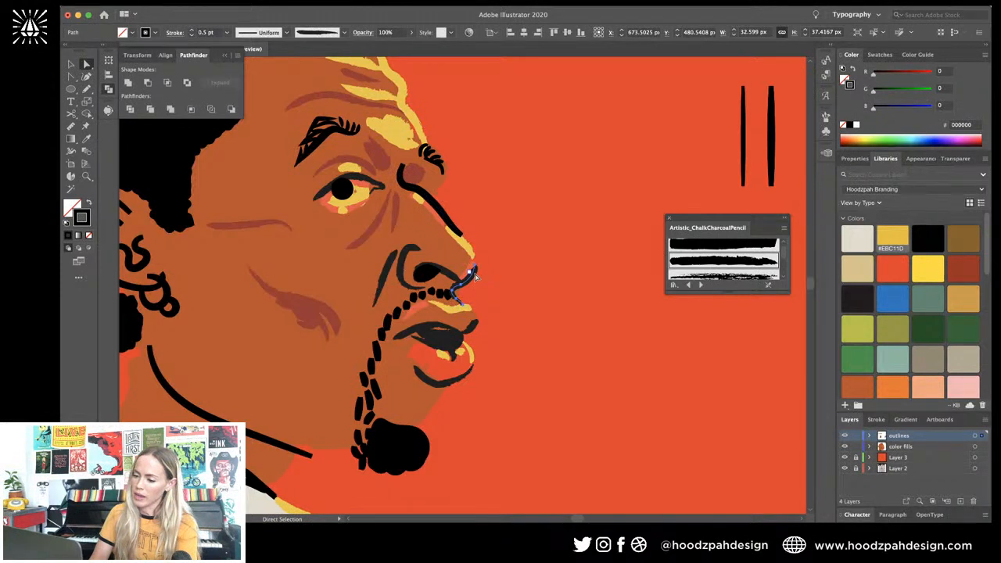
pyautogui.press('n')
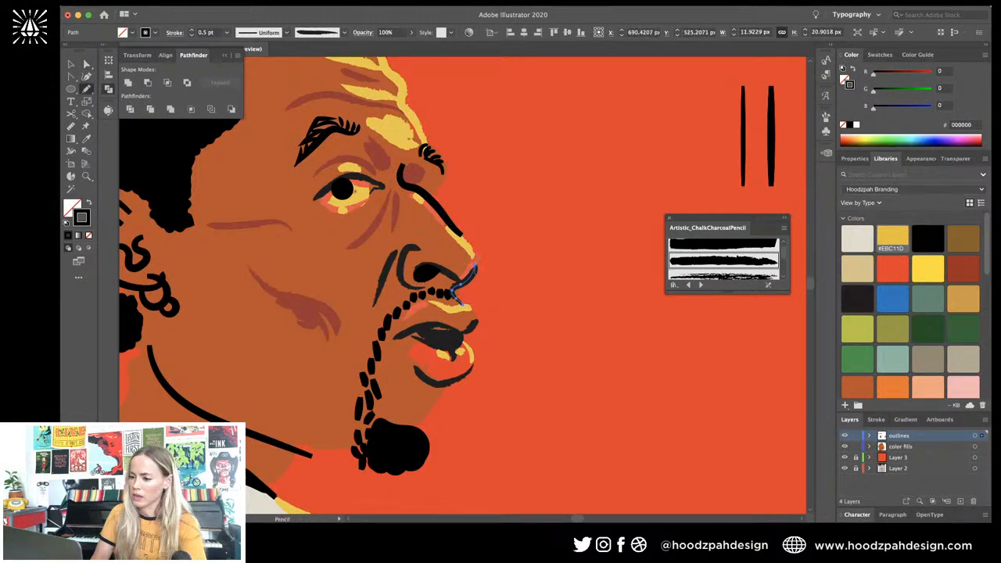
pyautogui.press('v')
pyautogui.click(526, 277)
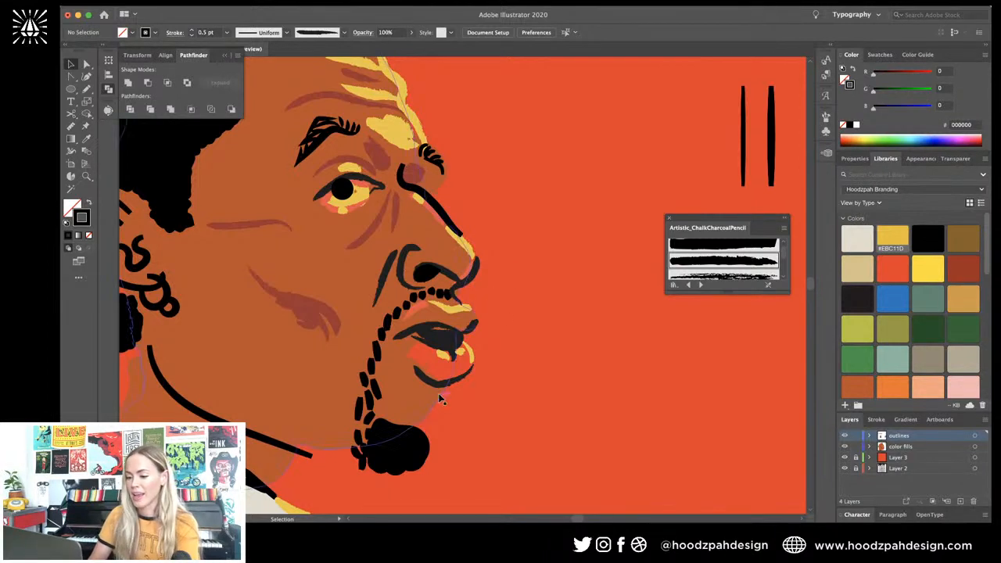
# Step: Draw a black chin outline with the Pencil tool from below the lower lip into the goatee
pyautogui.press('n')
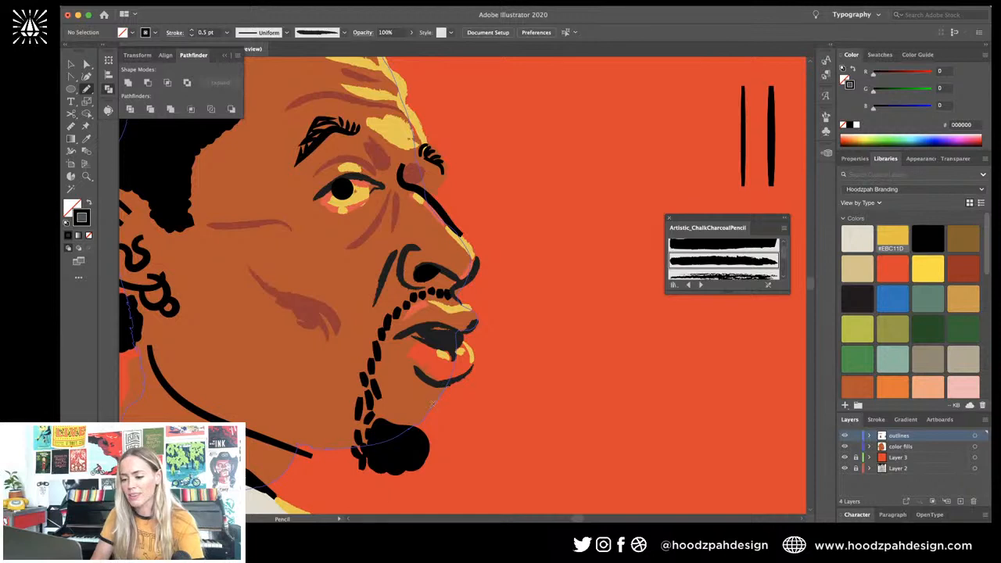
pyautogui.moveTo(435, 402)
pyautogui.mouseDown()
pyautogui.moveTo(419, 443)
pyautogui.moveTo(400, 454)
pyautogui.mouseUp()
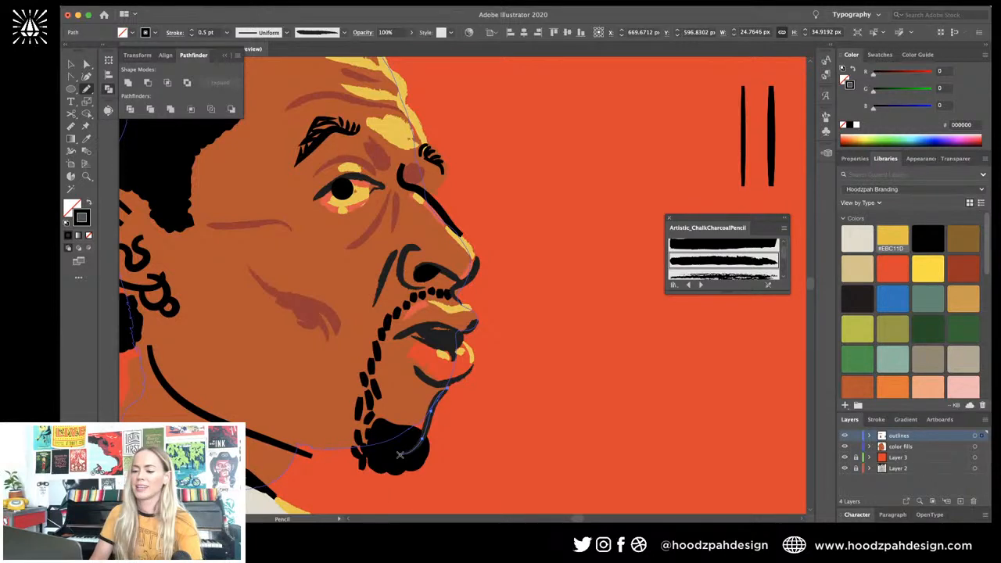
pyautogui.scroll(3, 400, 454)
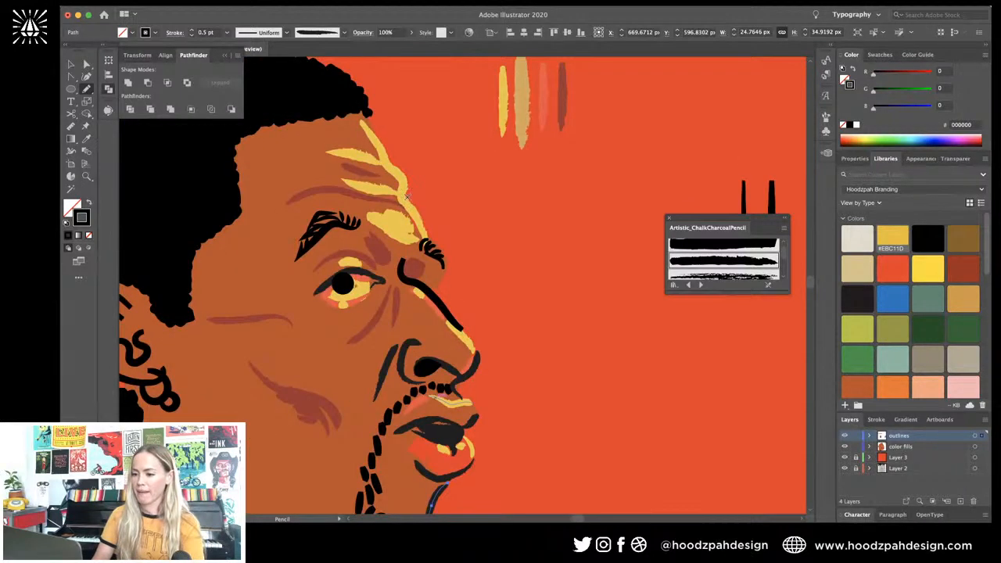
pyautogui.moveTo(404, 198)
pyautogui.mouseDown()
pyautogui.moveTo(401, 186)
pyautogui.moveTo(402, 206)
pyautogui.mouseUp()
pyautogui.press('super+z')
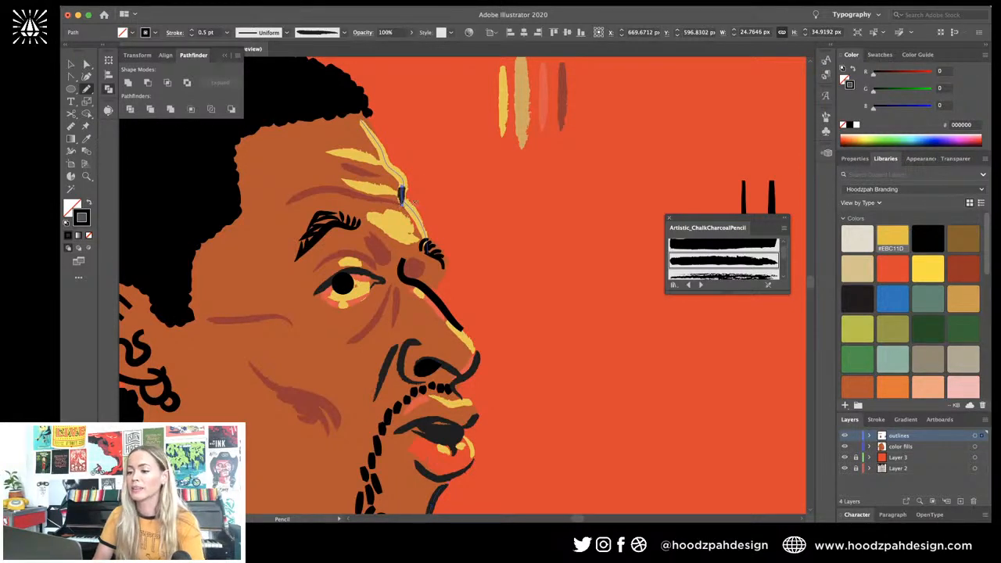
pyautogui.scroll(3, 435, 198)
pyautogui.hscroll(-2, 435, 198)
pyautogui.press('super+plus')
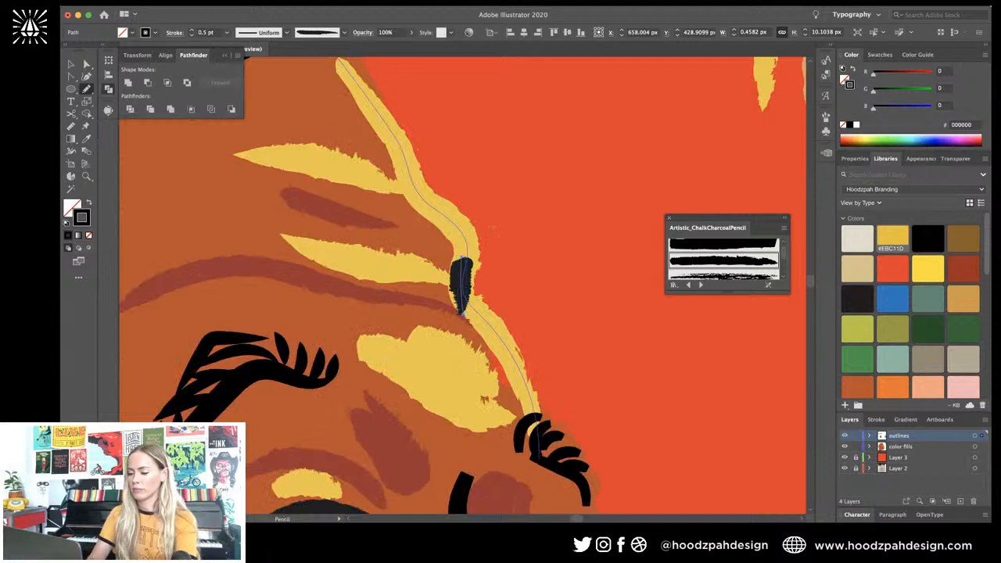
pyautogui.press('super+z')
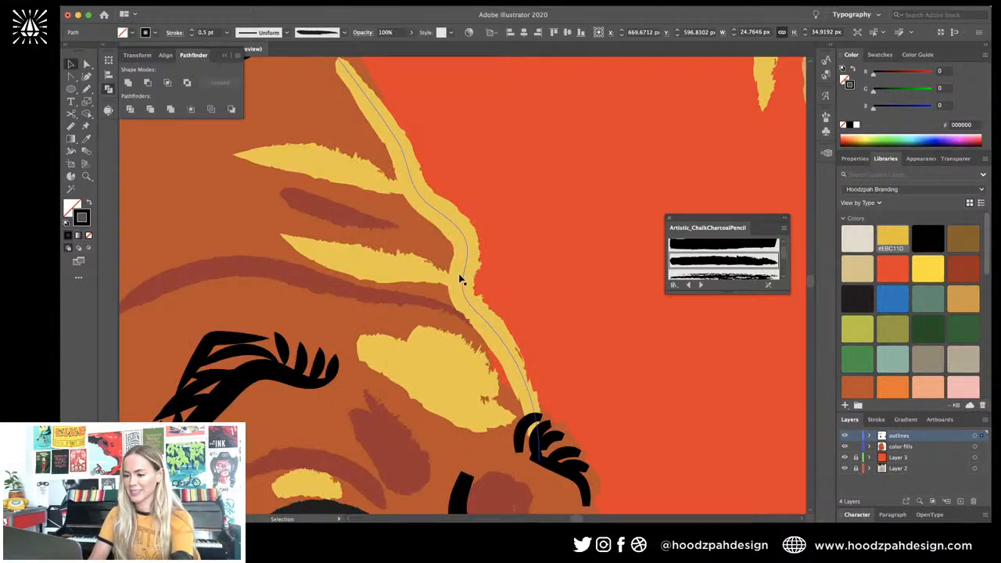
# Step: Cut the long gold highlight along the forehead profile into three pieces at its two dips with the Scissors tool
pyautogui.click(460, 278)
pyautogui.press('c')
pyautogui.click(464, 298)
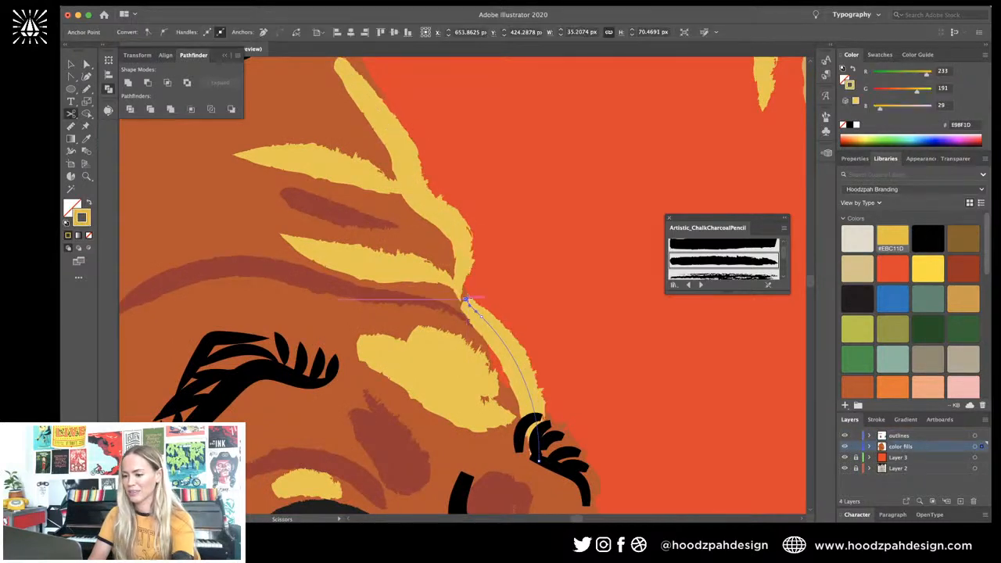
pyautogui.click(443, 215)
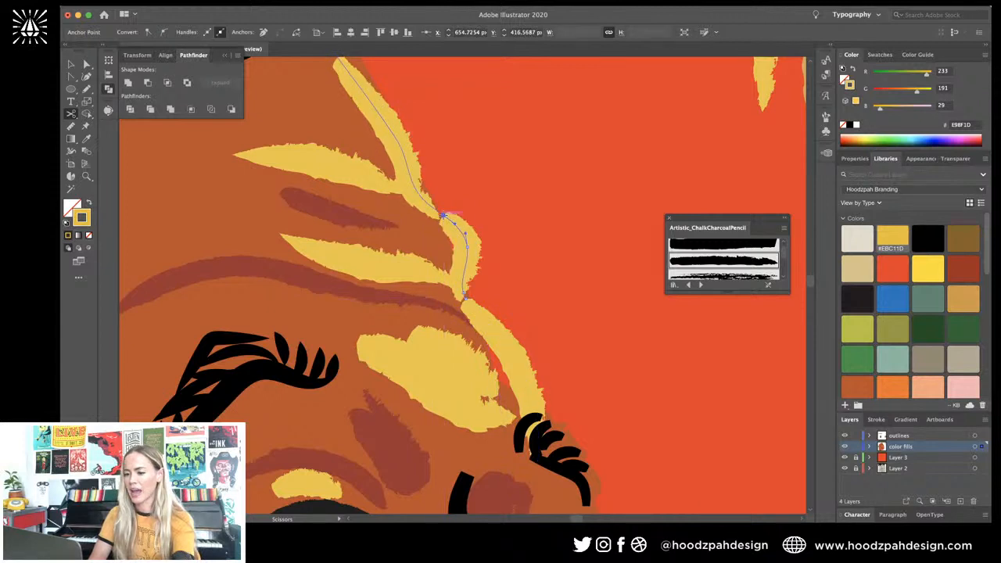
# Step: Give the cut gold pieces along the forehead profile a width profile tapered to points at both ends and deselect them
pyautogui.press('v')
pyautogui.keyDown('shift'); pyautogui.click(497, 337); pyautogui.keyUp('shift')
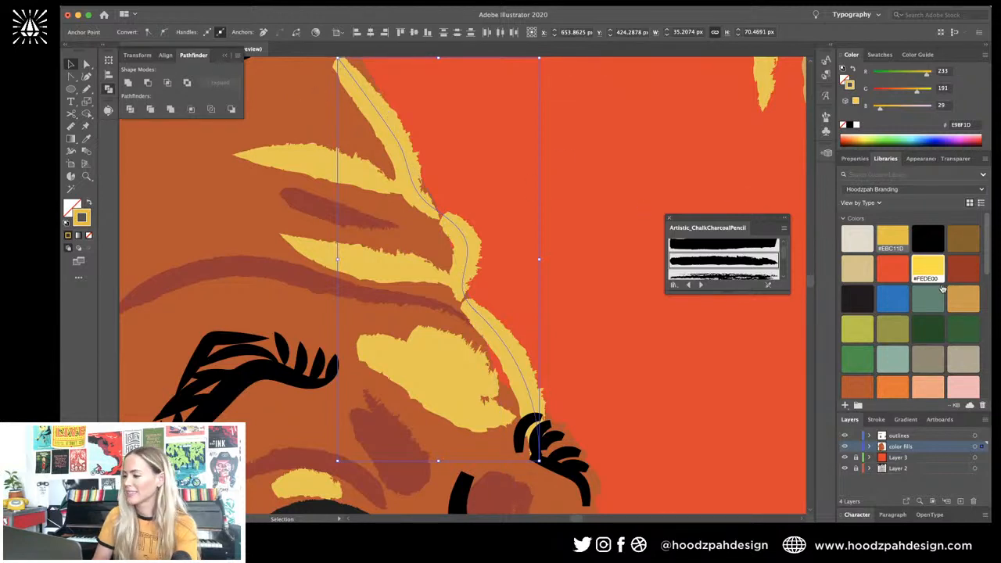
pyautogui.click(464, 121)
pyautogui.click(397, 135)
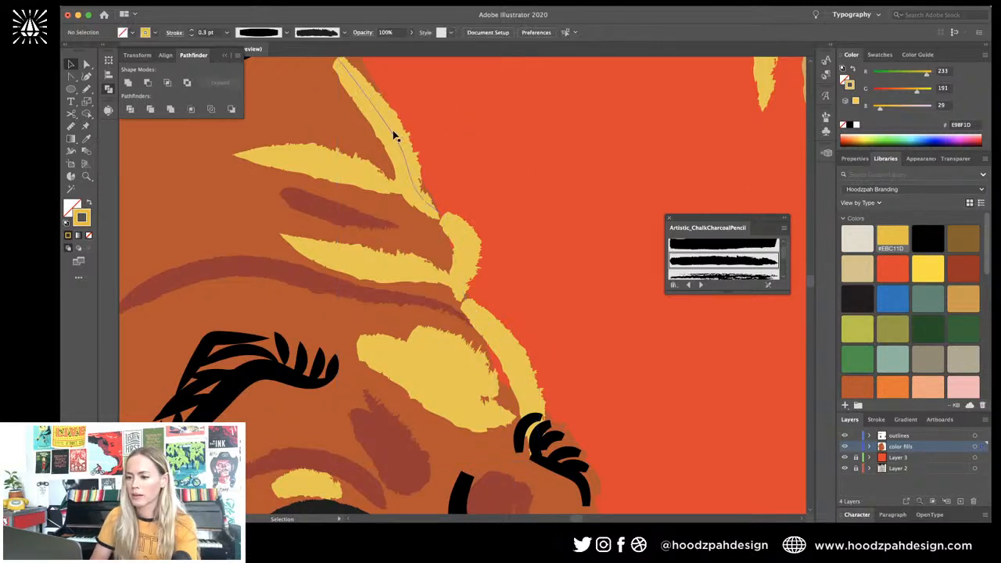
pyautogui.keyDown('shift'); pyautogui.click(486, 332); pyautogui.keyUp('shift')
pyautogui.click(264, 34)
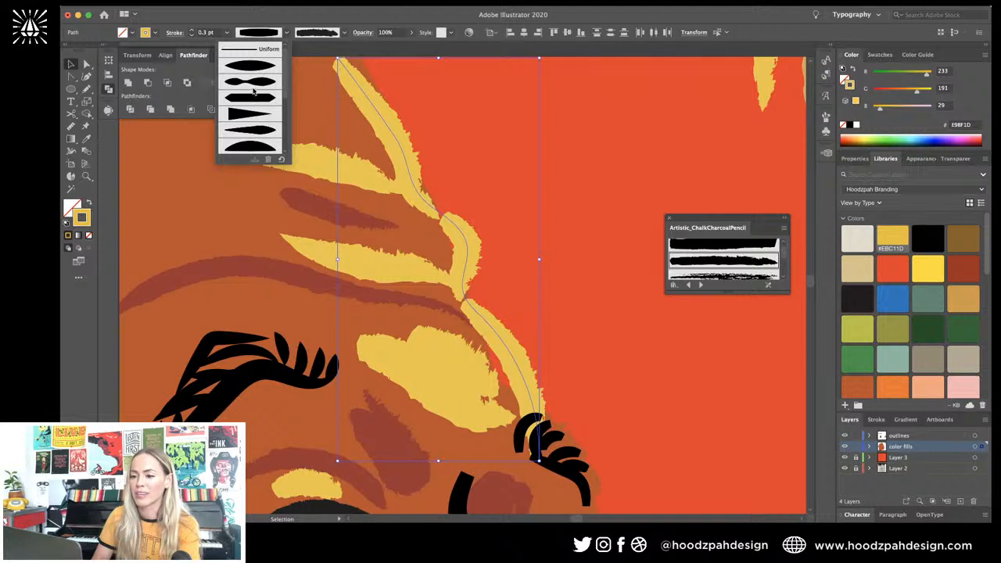
pyautogui.click(253, 68)
pyautogui.click(459, 150)
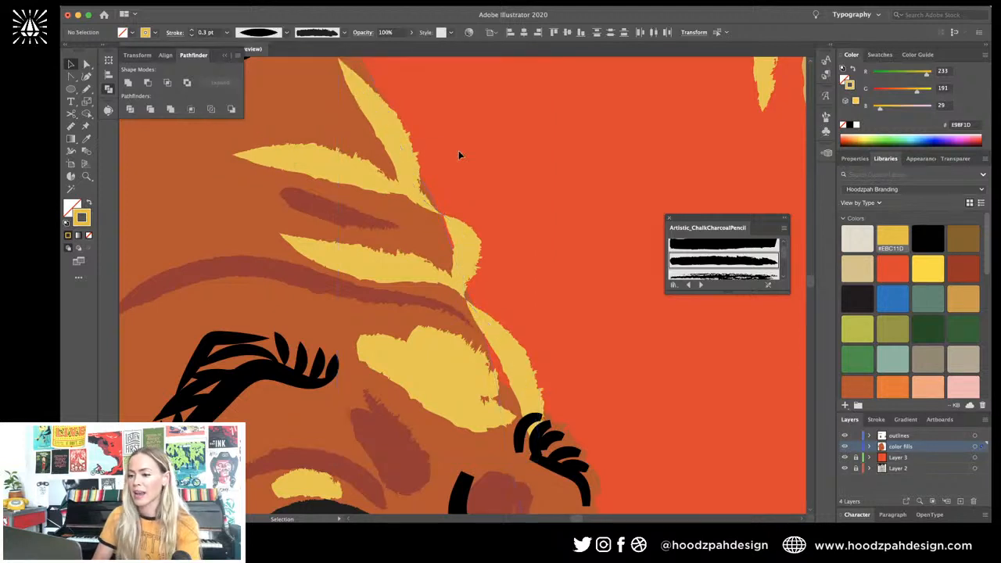
# Step: Set the stroke weight of the cut gold pieces along the forehead profile to 0.25 pt and deselect them
pyautogui.click(463, 238)
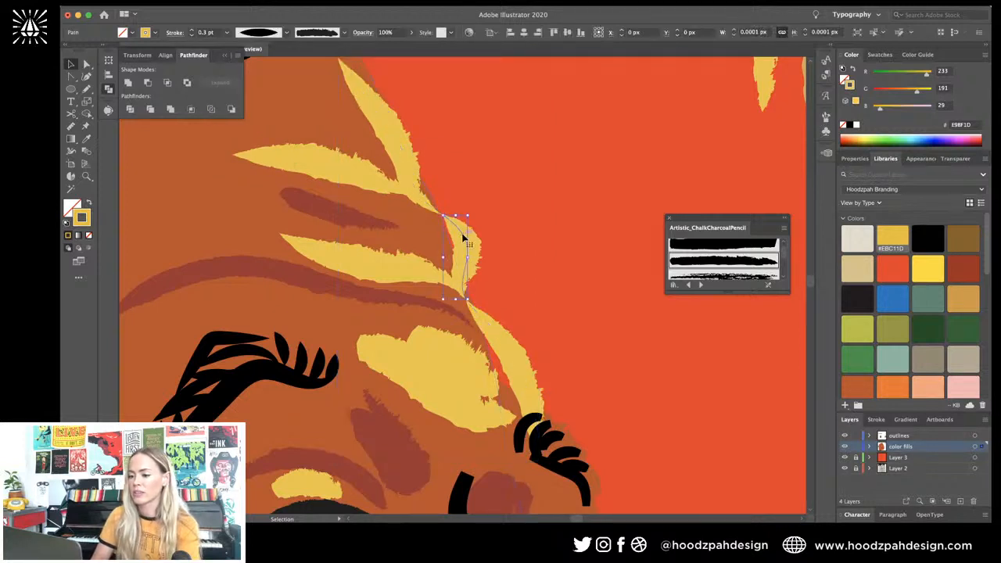
pyautogui.keyDown('shift'); pyautogui.click(403, 172); pyautogui.keyUp('shift')
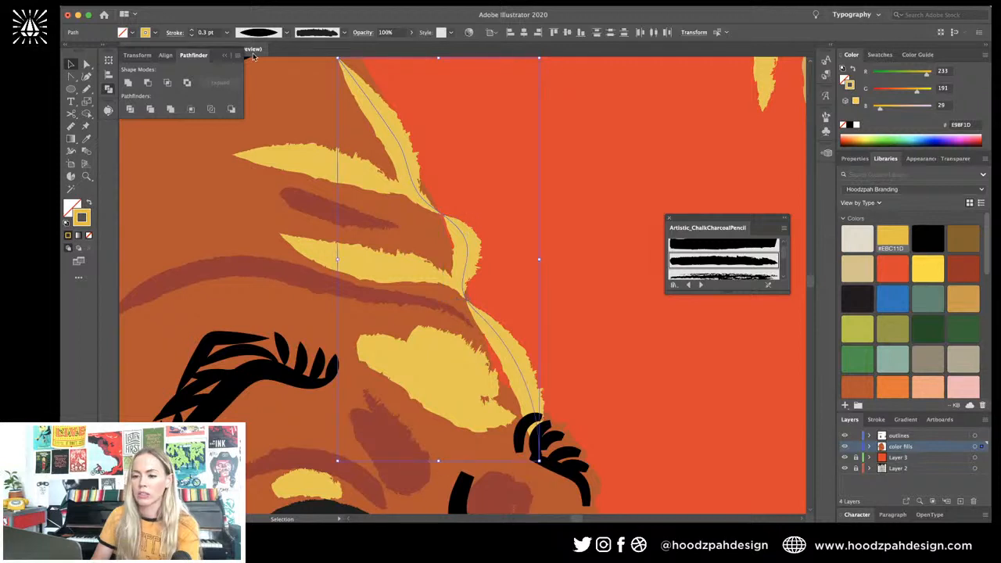
pyautogui.click(207, 33)
pyautogui.press('BackSpace')
pyautogui.write('25')
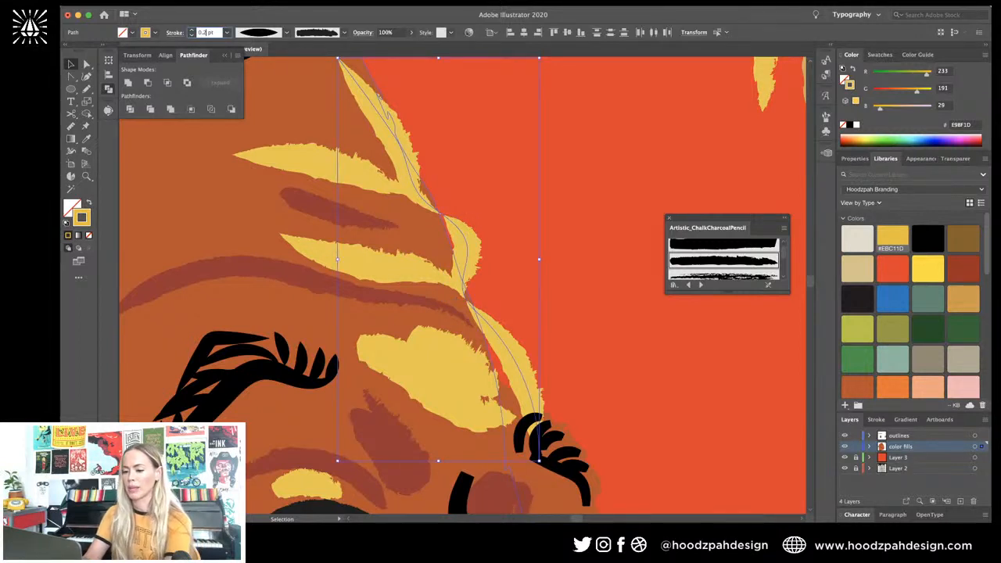
pyautogui.press('Return')
pyautogui.press('super+shift+a')
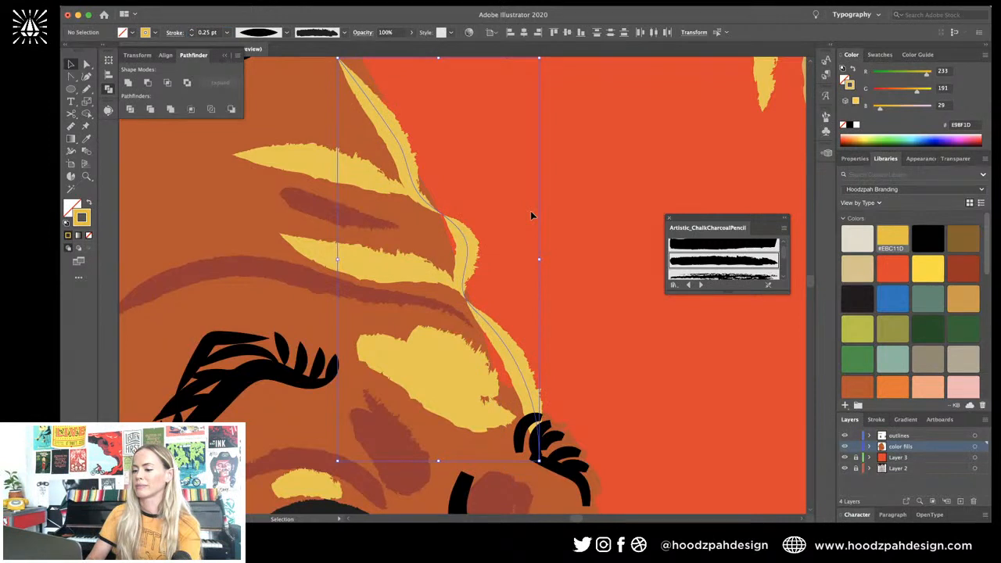
# Step: Restyle the black nose-bridge stroke with the textured charcoal brush, a width profile tapered at both ends and a 0.35 pt weight
pyautogui.press('super+minus')
pyautogui.press('super+minus')
pyautogui.press('super+minus')
pyautogui.press('super+minus')
pyautogui.press('super+minus')
pyautogui.press('super+equal')
pyautogui.press('super+equal')
pyautogui.press('super+equal')
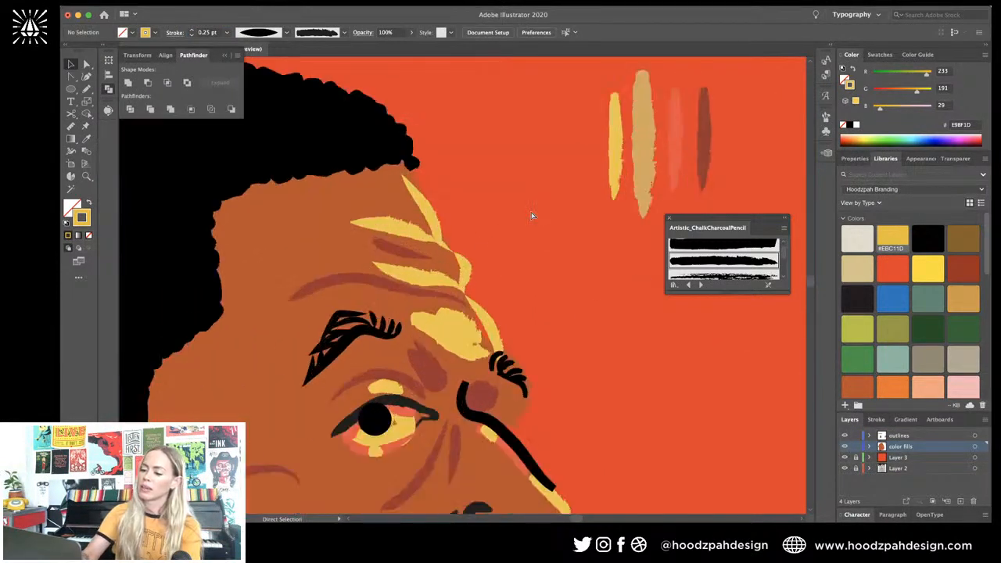
pyautogui.click(438, 235)
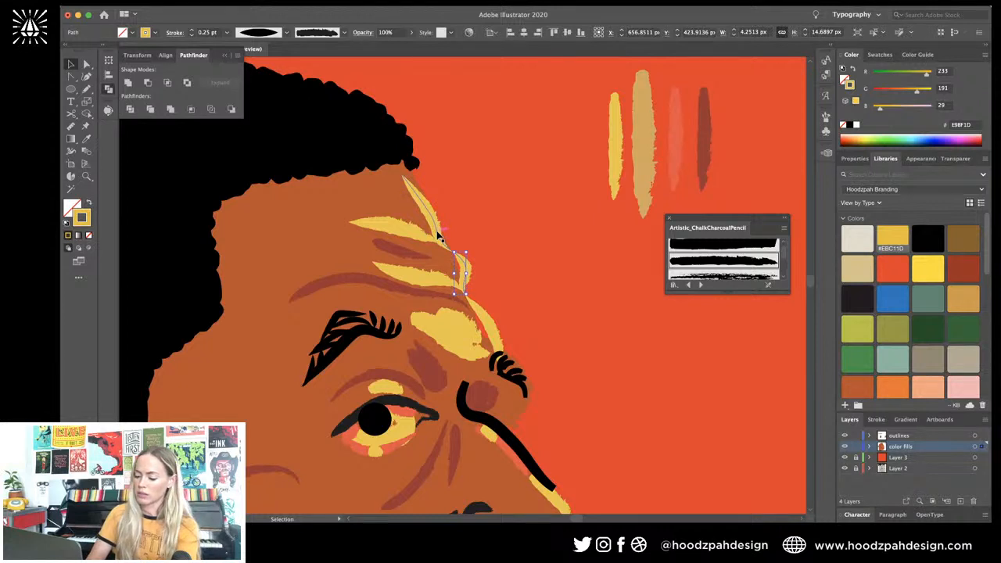
pyautogui.press('n')
pyautogui.scroll(-4, 505, 344)
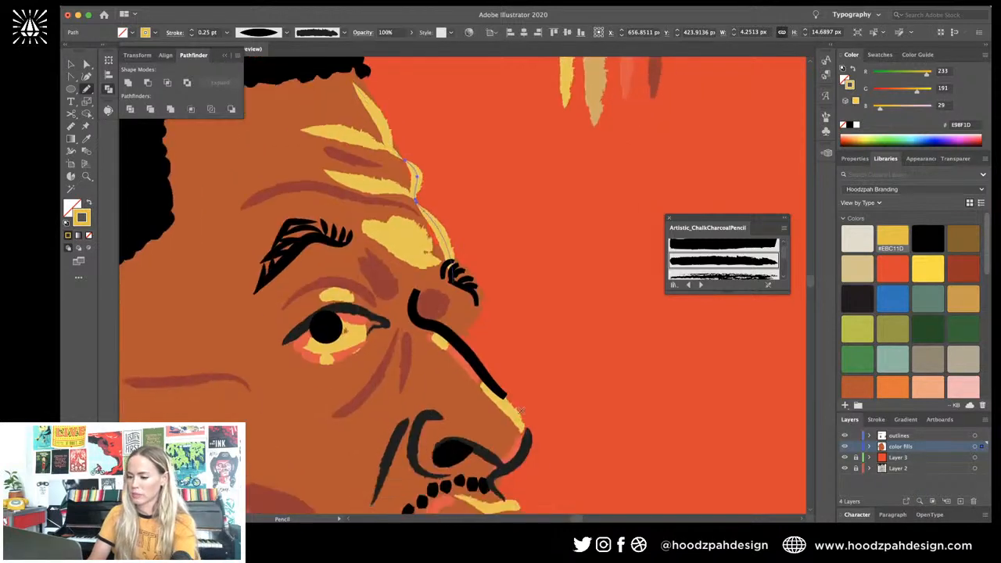
pyautogui.press('v')
pyautogui.click(487, 374)
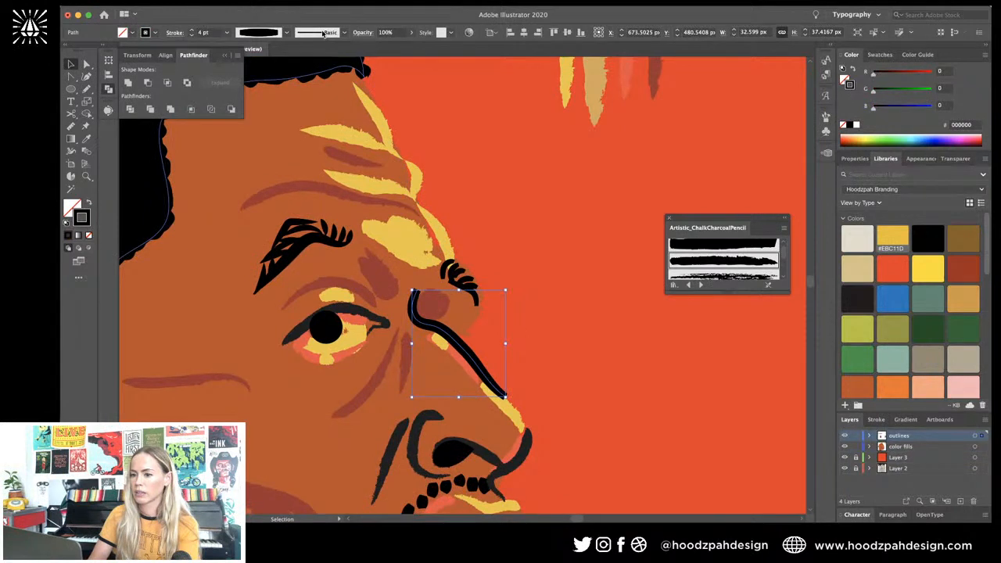
pyautogui.click(722, 261)
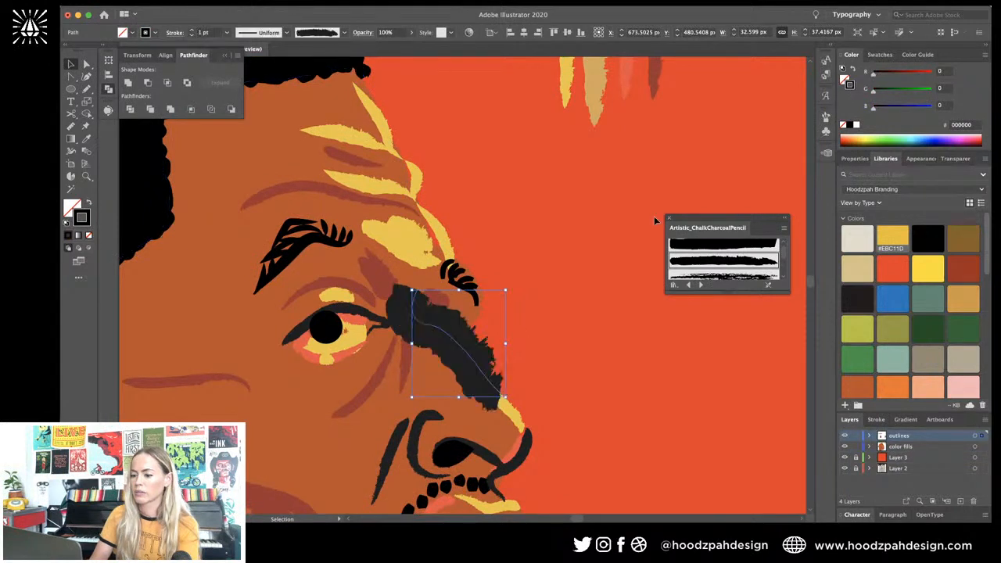
pyautogui.click(266, 32)
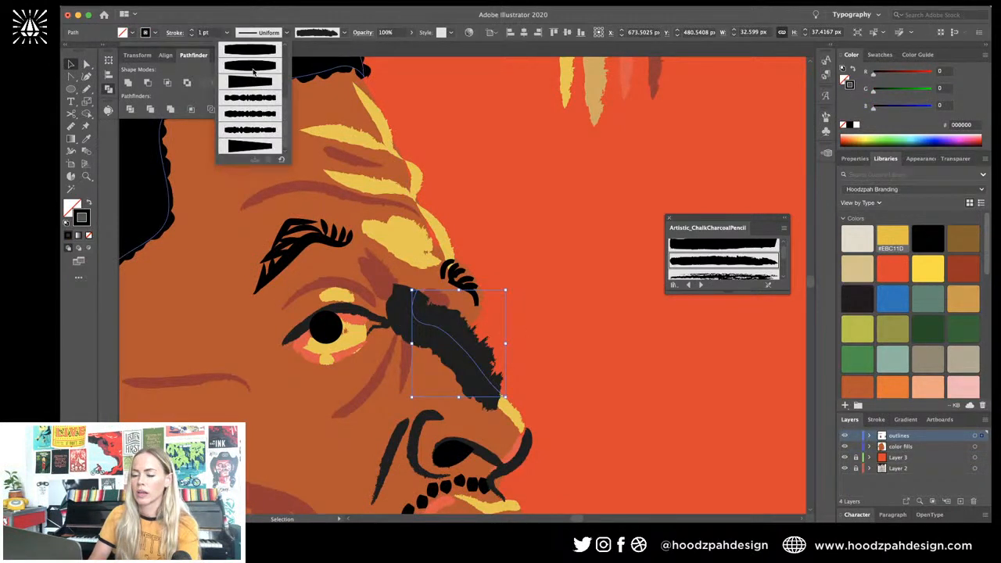
pyautogui.click(251, 70)
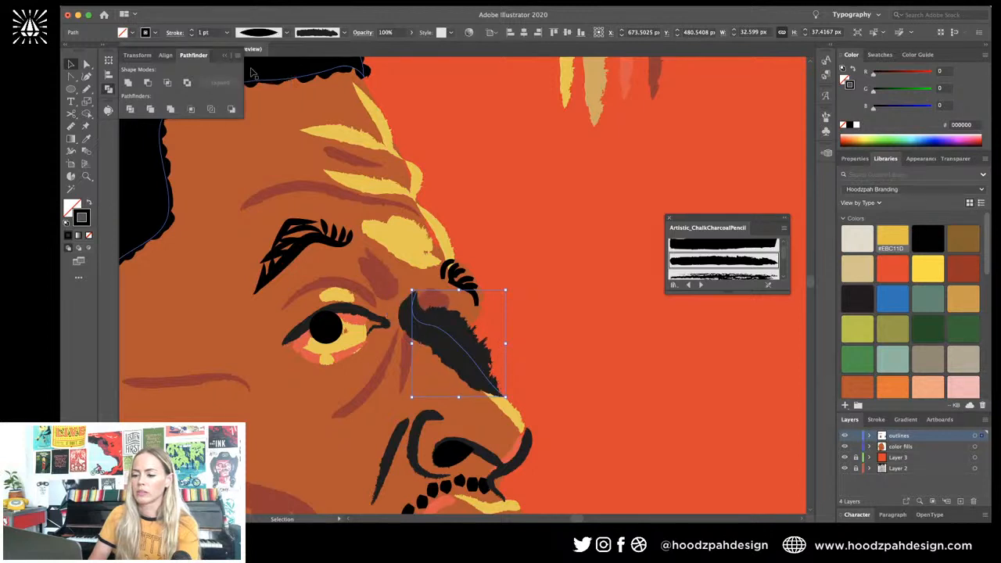
pyautogui.click(203, 32)
pyautogui.write('0.35')
pyautogui.press('Return')
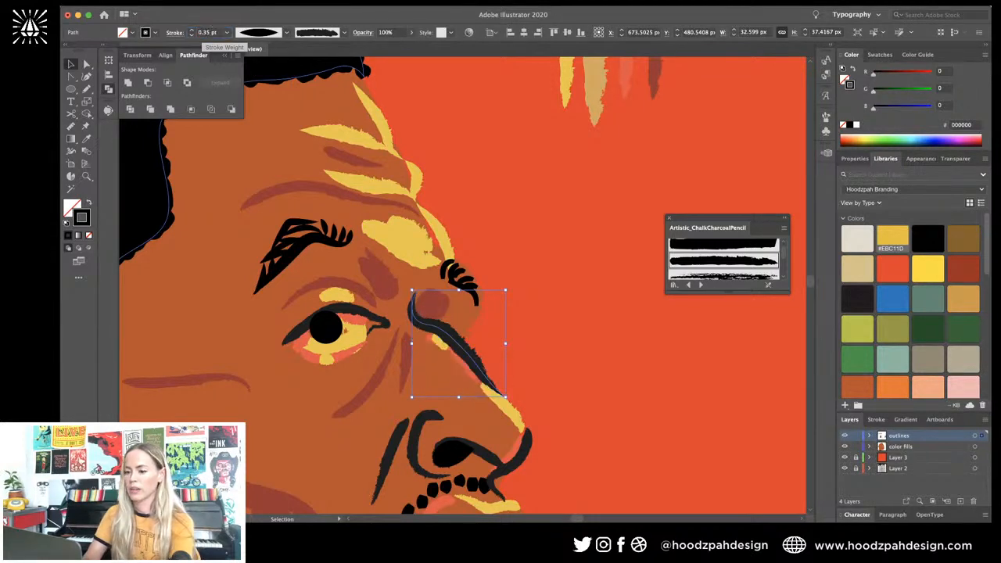
pyautogui.click(473, 244)
# Step: Draw a black textured outline along the forehead profile from the hairline to the far eyebrow with the Pencil tool
pyautogui.press('super+minus')
pyautogui.press('super+minus')
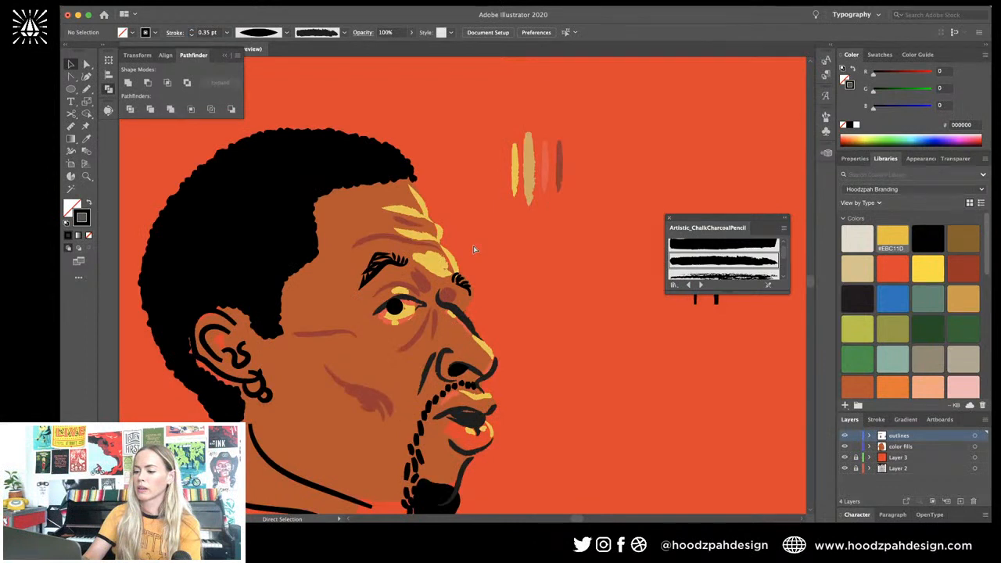
pyautogui.press('super+minus')
pyautogui.press('super+plus')
pyautogui.press('super+plus')
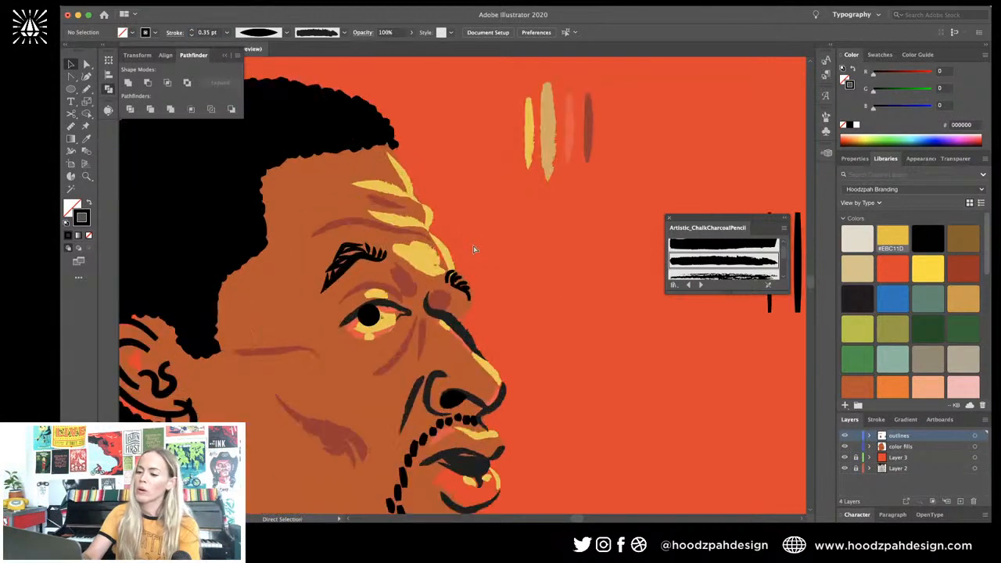
pyautogui.press('n')
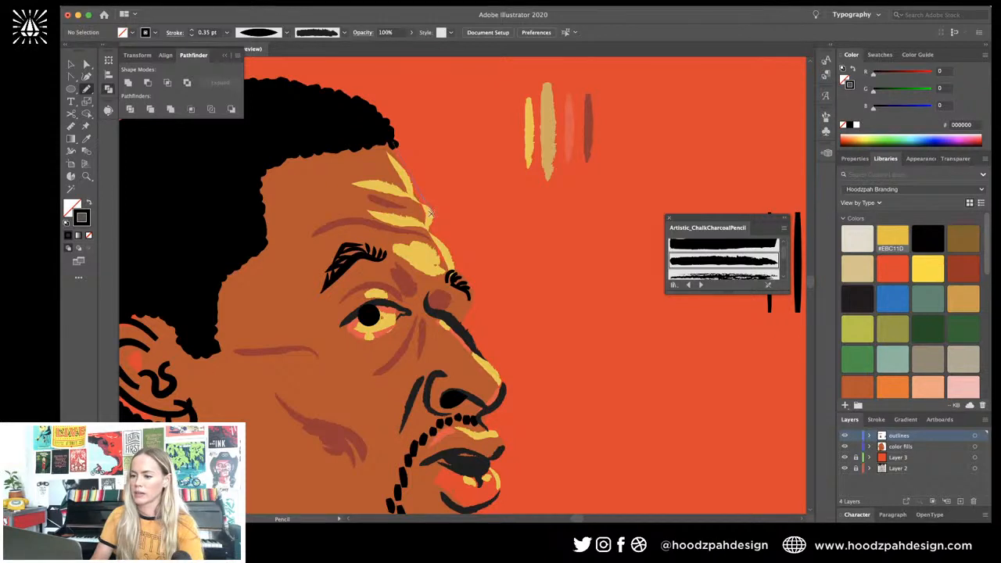
pyautogui.moveTo(441, 241); pyautogui.dragTo(455, 273)
# Step: Redraw the lower end of the black forehead outline so it bulges outward along the brow above the far eyebrow
pyautogui.hotkey('ctrl', '-')
pyautogui.hotkey('ctrl', '-')
pyautogui.hotkey('ctrl', '-')
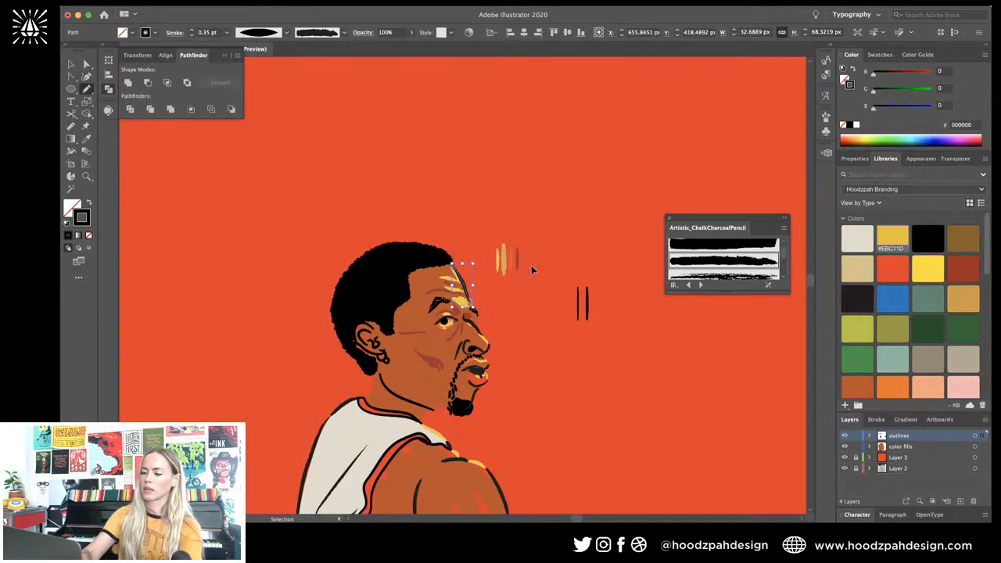
pyautogui.hotkey('ctrl', '+')
pyautogui.hotkey('ctrl', '+')
pyautogui.hotkey('ctrl', '+')
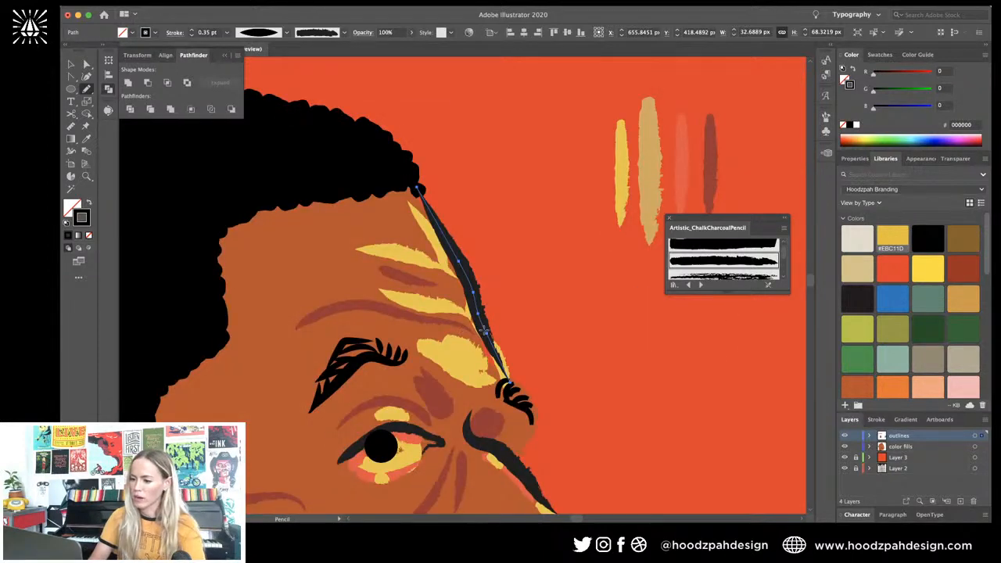
pyautogui.moveTo(513, 369); pyautogui.dragTo(521, 383)
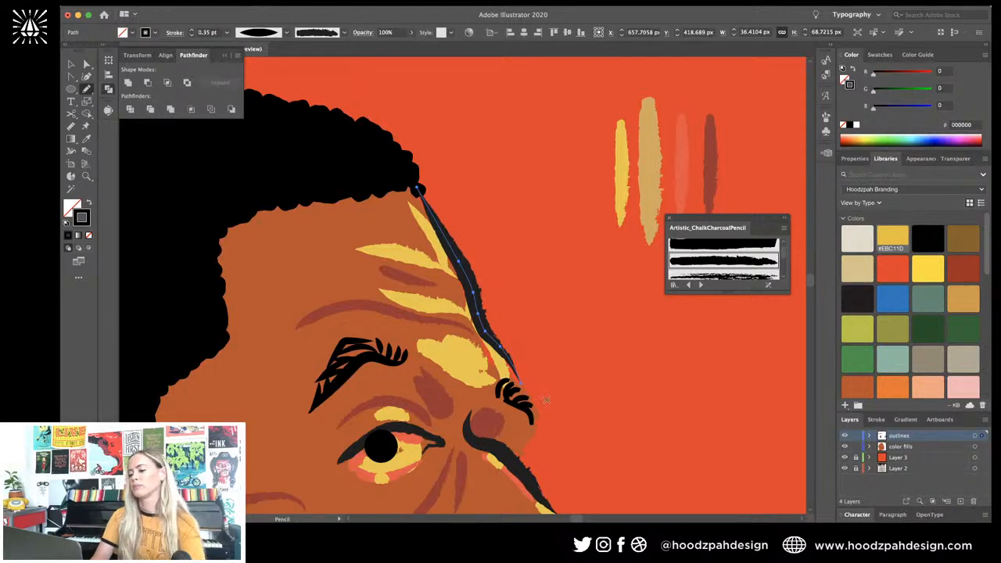
# Step: Draw a short black stroke from the far eyebrow to the nose bridge, and set it and the forehead outline to 0.25 pt
pyautogui.scroll(-5, 546, 400)
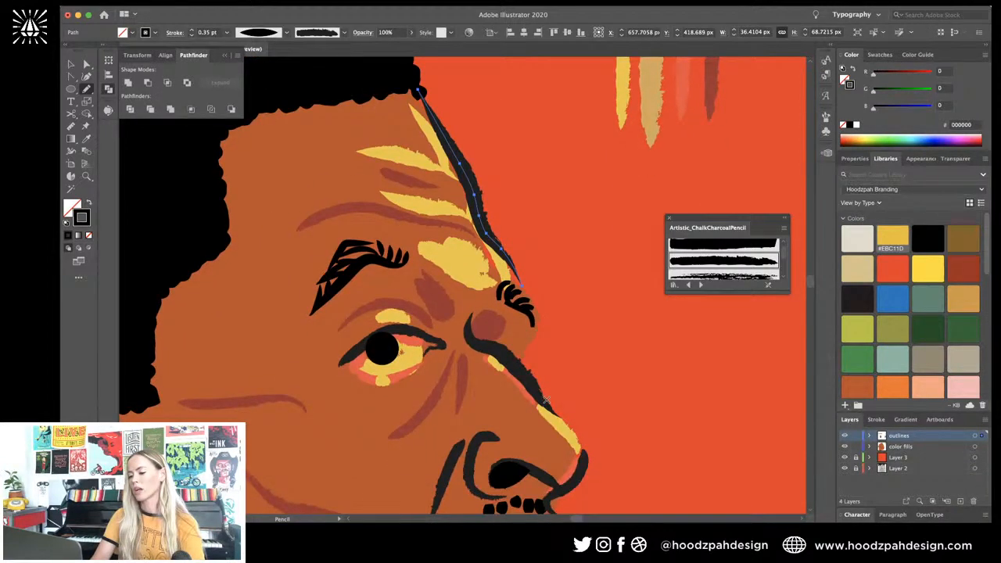
pyautogui.moveTo(529, 335); pyautogui.dragTo(520, 365)
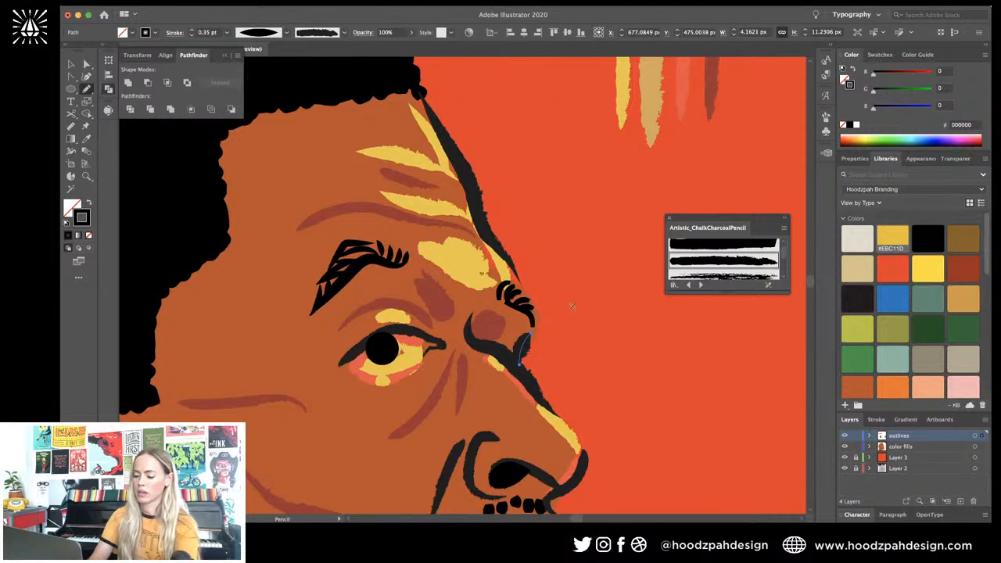
pyautogui.press('v')
pyautogui.click(484, 210)
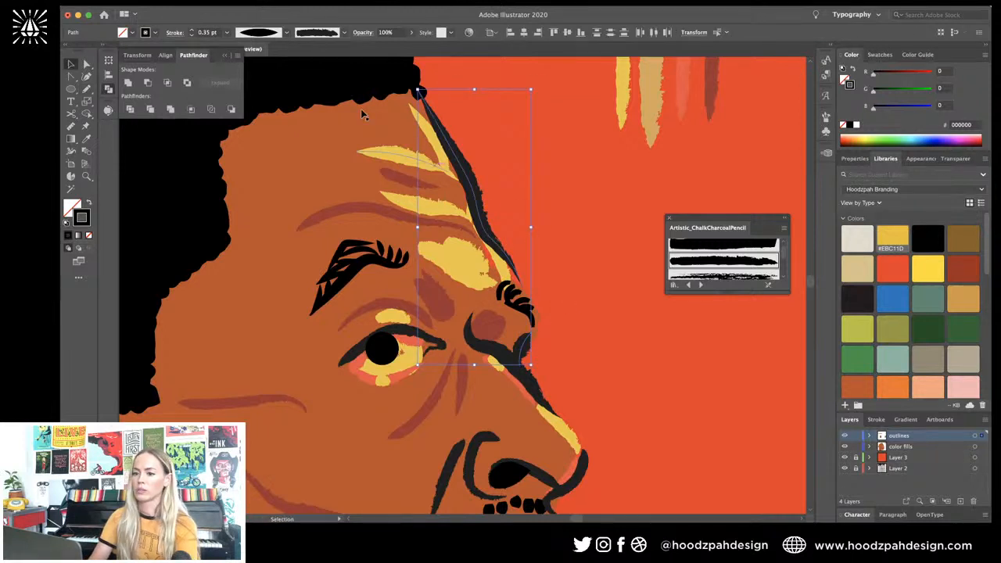
pyautogui.press('a')
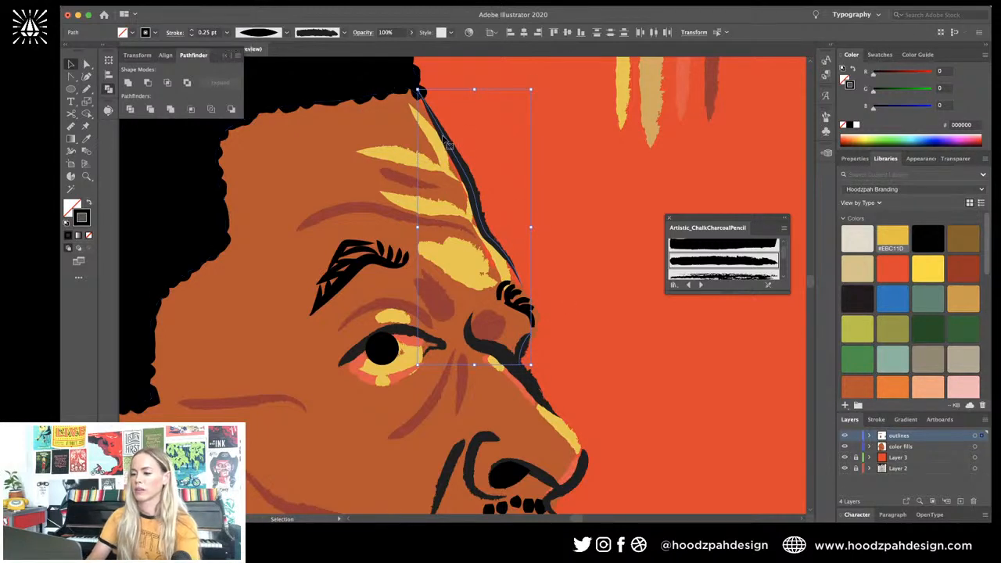
pyautogui.click(529, 193)
# Step: Draw a thin black outline down the back of the neck from the hair to the jersey with the Pencil tool
pyautogui.scroll(-5, 529, 194)
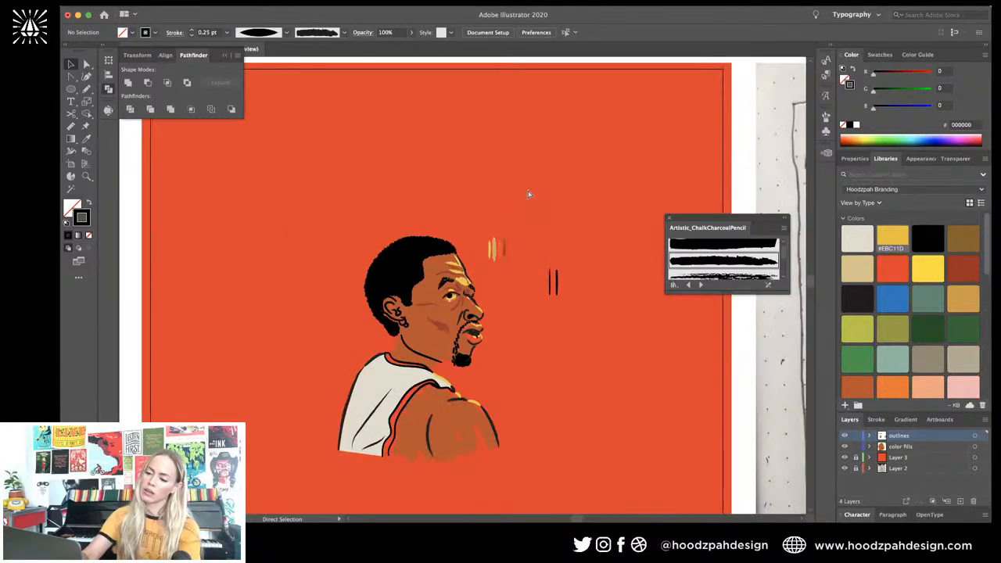
pyautogui.press('super+equal')
pyautogui.press('v')
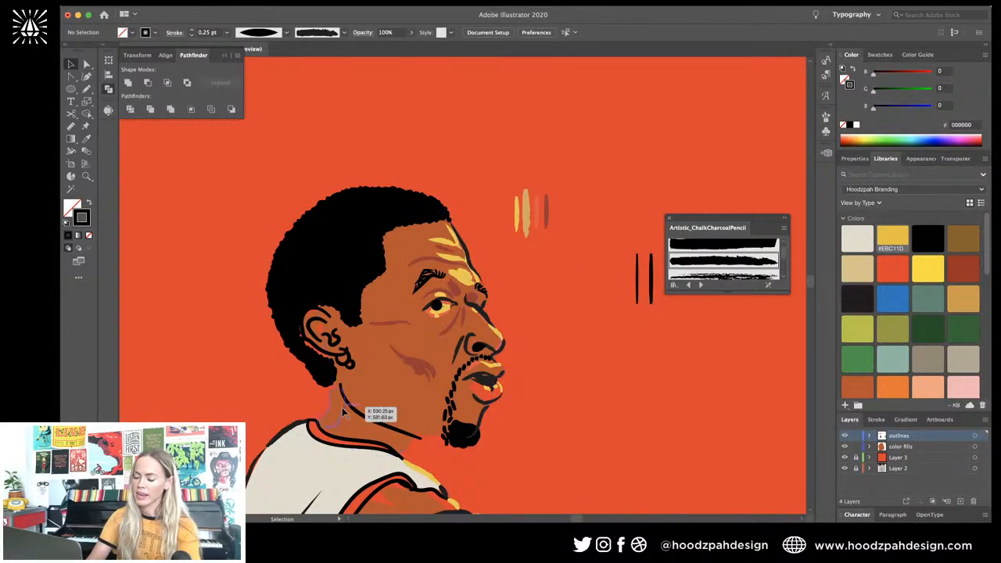
pyautogui.press('a')
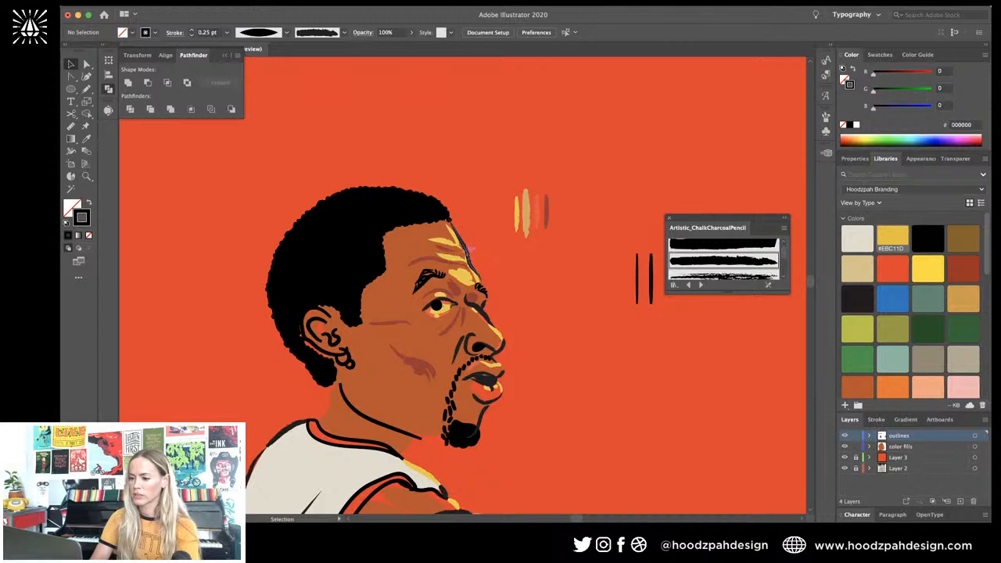
pyautogui.click(467, 254)
pyautogui.press('super+equal')
pyautogui.press('n')
pyautogui.scroll(-4, 468, 254)
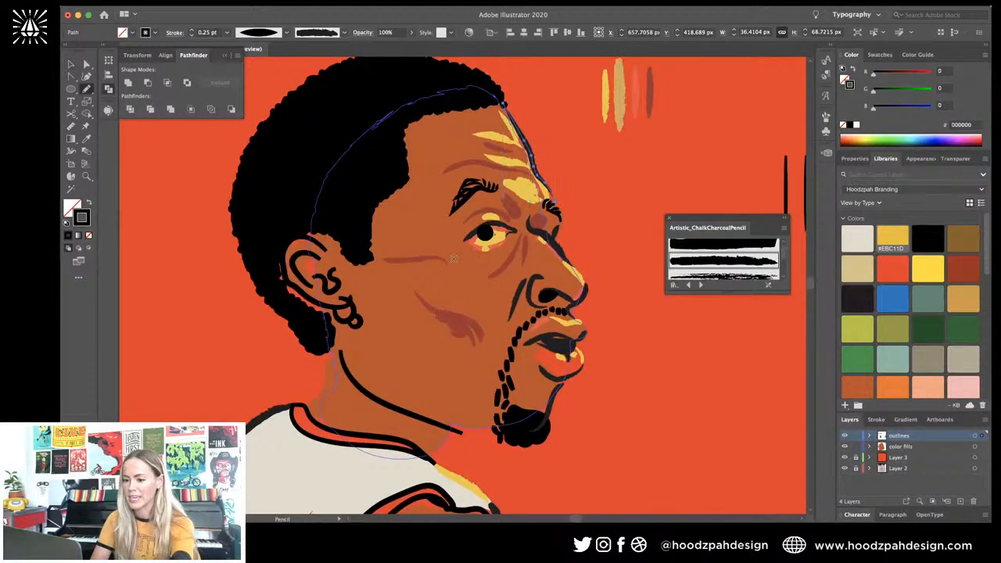
pyautogui.moveTo(319, 357); pyautogui.dragTo(272, 406)
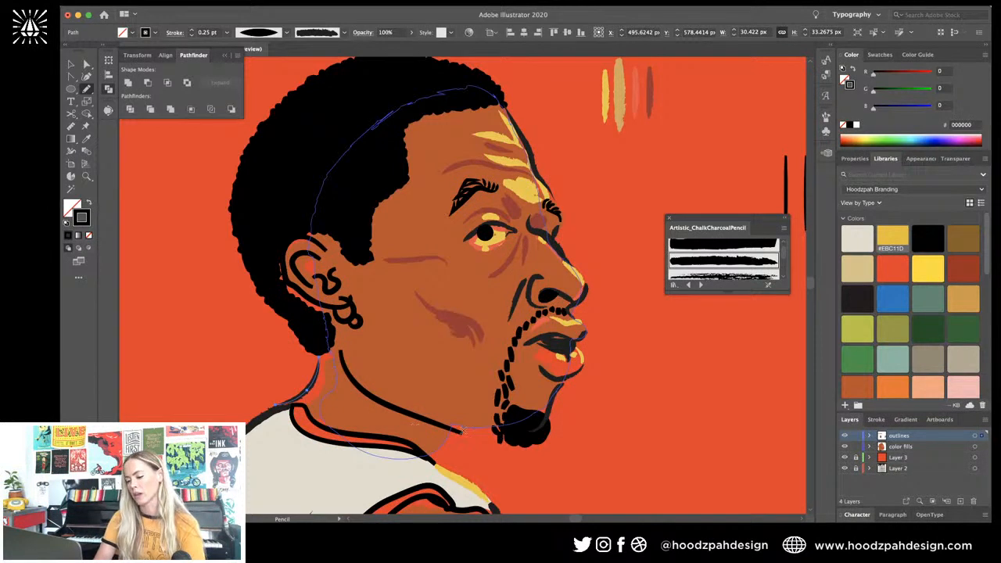
pyautogui.moveTo(459, 483); pyautogui.dragTo(458, 486)
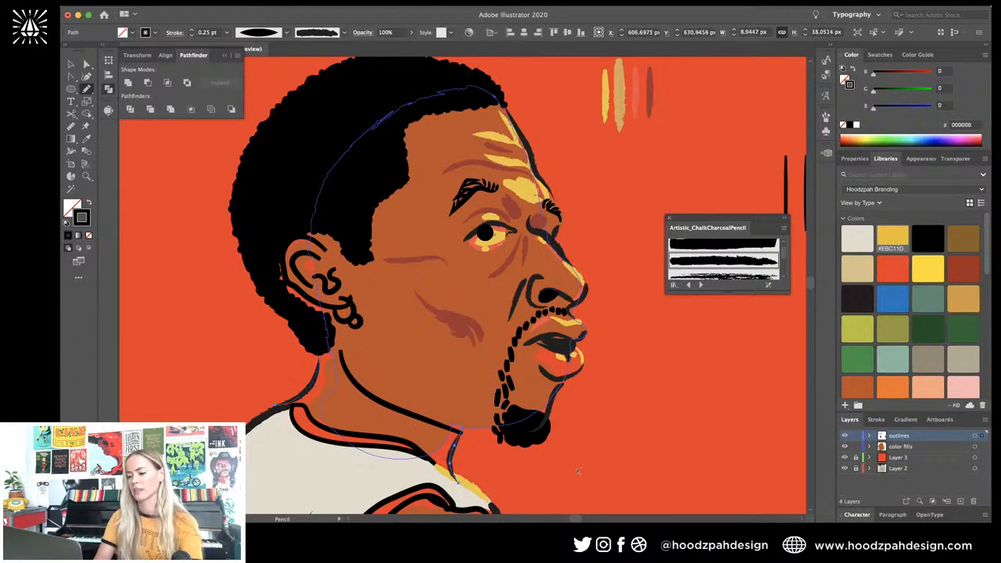
pyautogui.press('super+minus')
pyautogui.press('super+minus')
pyautogui.press('super+equal')
pyautogui.press('super+equal')
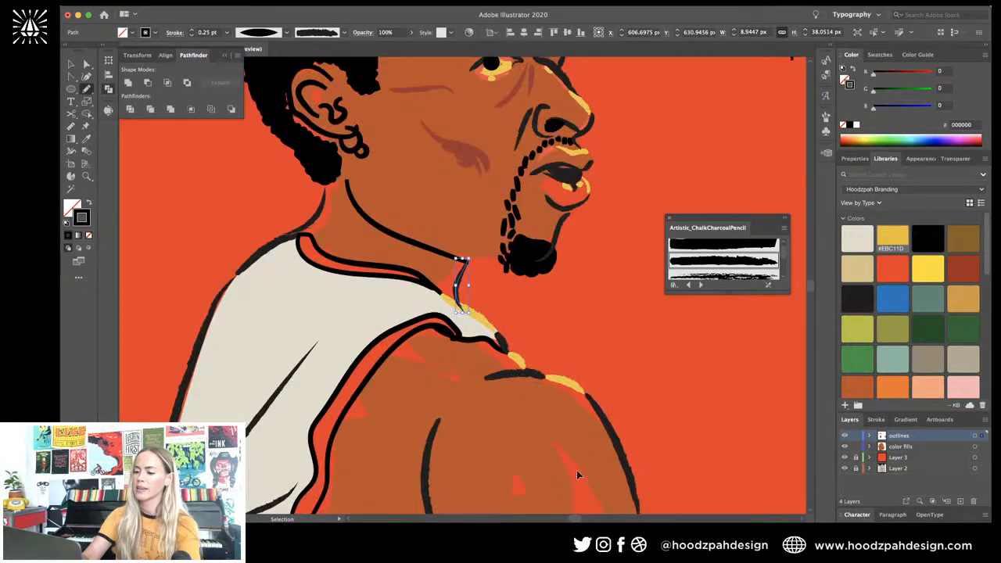
pyautogui.press('super+equal')
pyautogui.press('super+z')
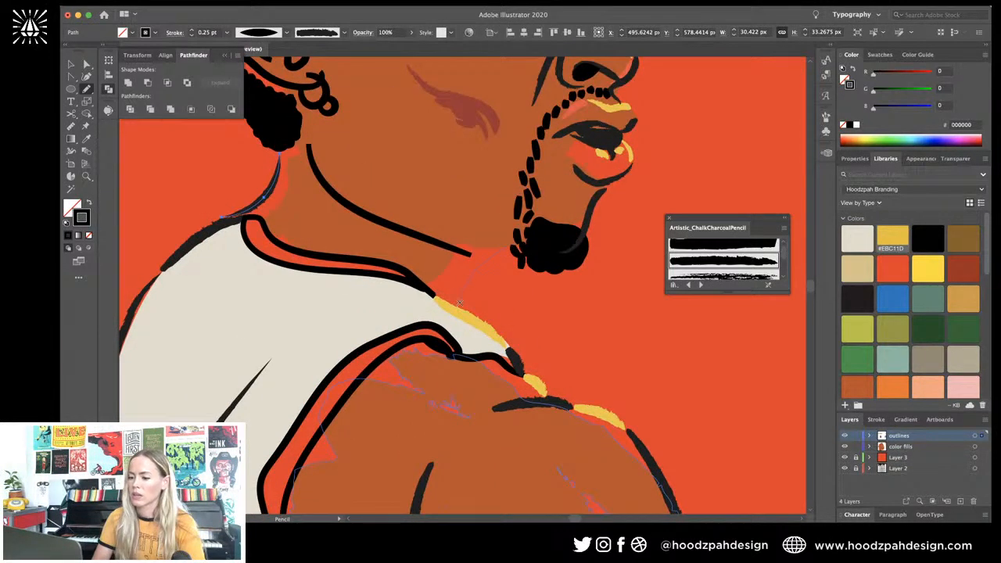
# Step: Draw two thin black neck lines with the Pencil tool, one from the throat up to the goatee and one across the neck above the collar
pyautogui.moveTo(460, 302); pyautogui.dragTo(504, 248)
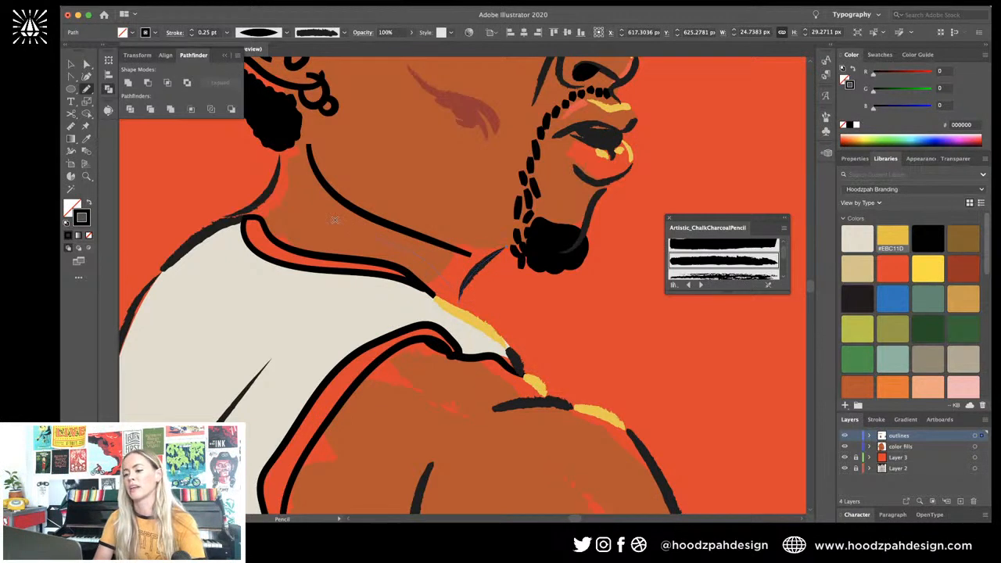
pyautogui.moveTo(335, 221); pyautogui.dragTo(452, 286)
pyautogui.press('v')
pyautogui.click(439, 239)
pyautogui.press('BackSpace')
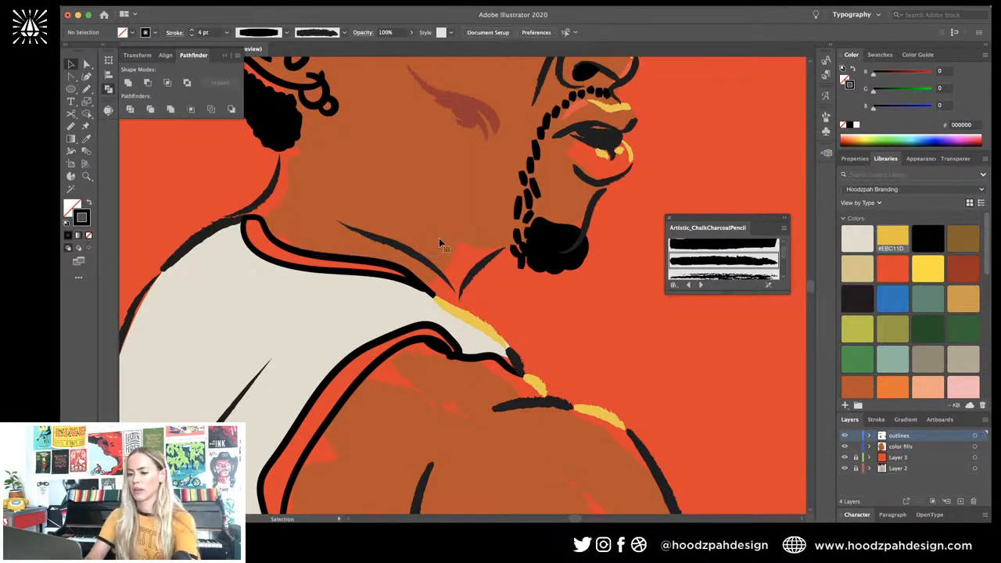
pyautogui.press('n')
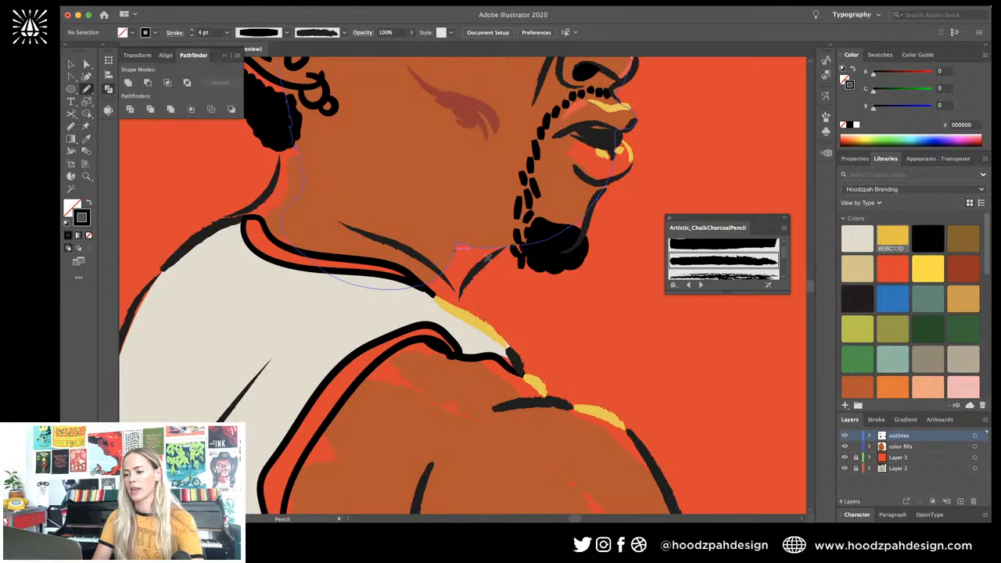
pyautogui.press('super+z')
# Step: Delete the heavy black jaw line and redraw it as a thin textured 0.25 pt stroke curving from below the ear toward the goatee
pyautogui.press('super+minus')
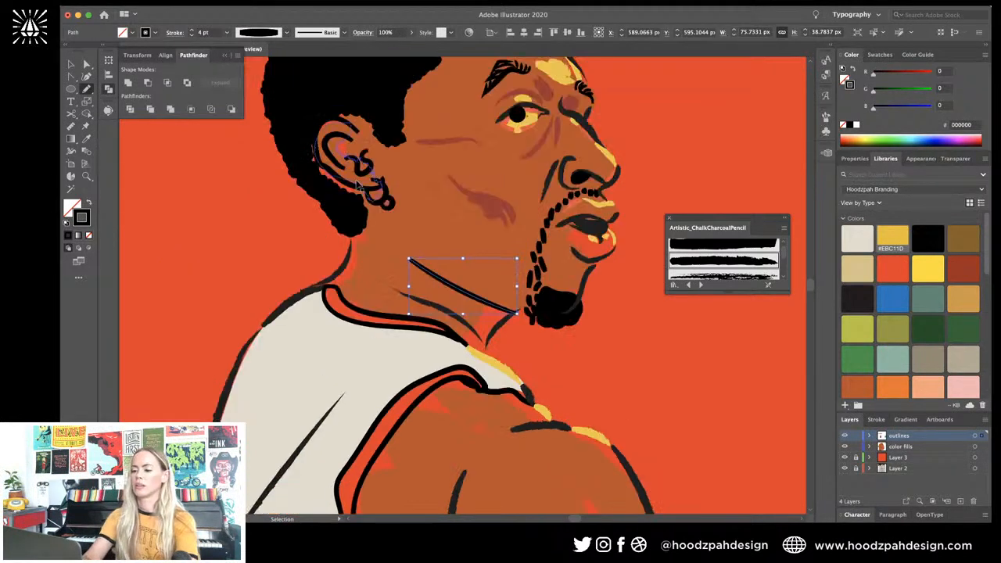
pyautogui.press('BackSpace')
pyautogui.moveTo(393, 289); pyautogui.dragTo(484, 343)
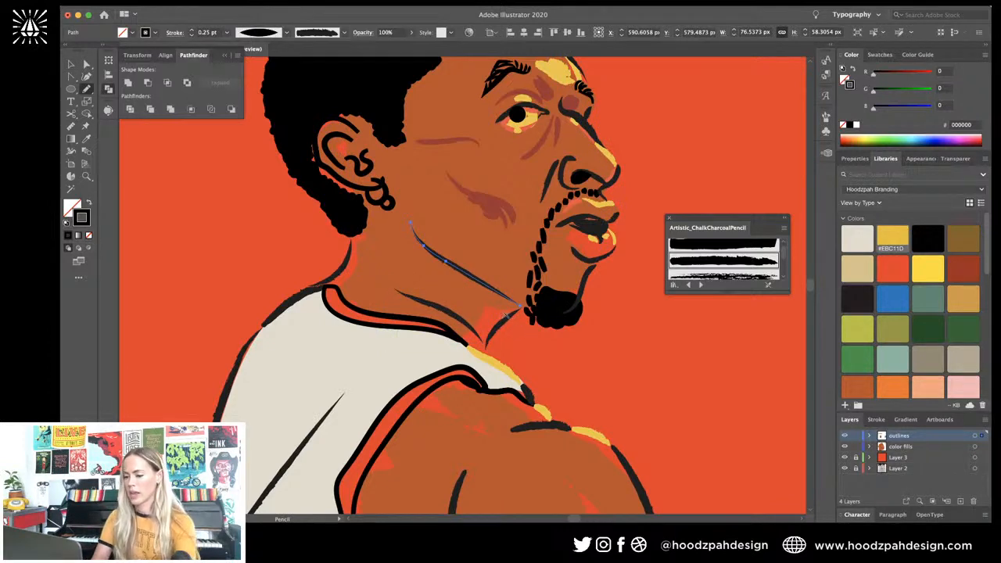
# Step: Examine the whole portrait on its artboard beside the reference photos and the pencil sketch
pyautogui.press('super+minus')
pyautogui.press('super+minus')
pyautogui.press('super+minus')
pyautogui.press('super+equal')
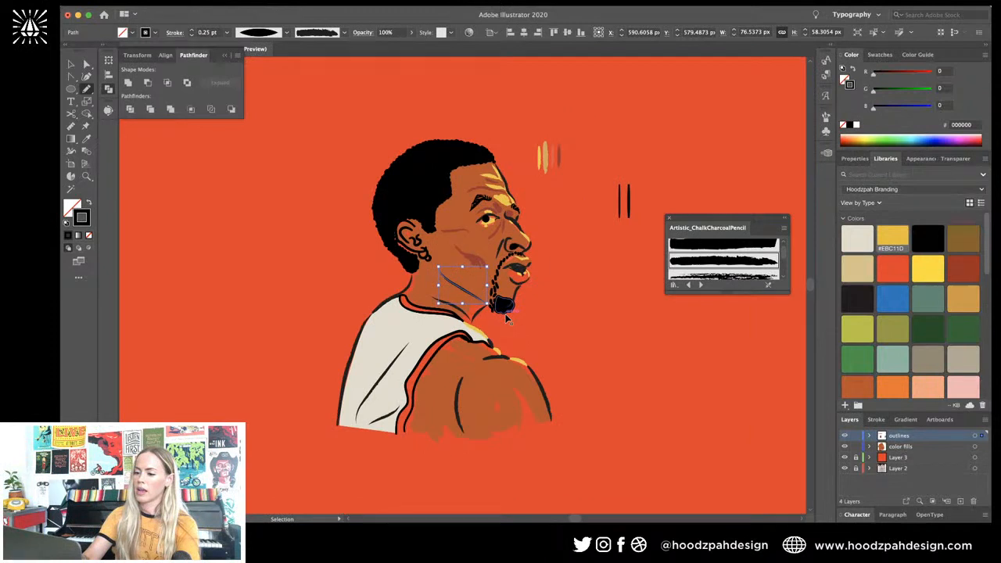
pyautogui.press('super+minus')
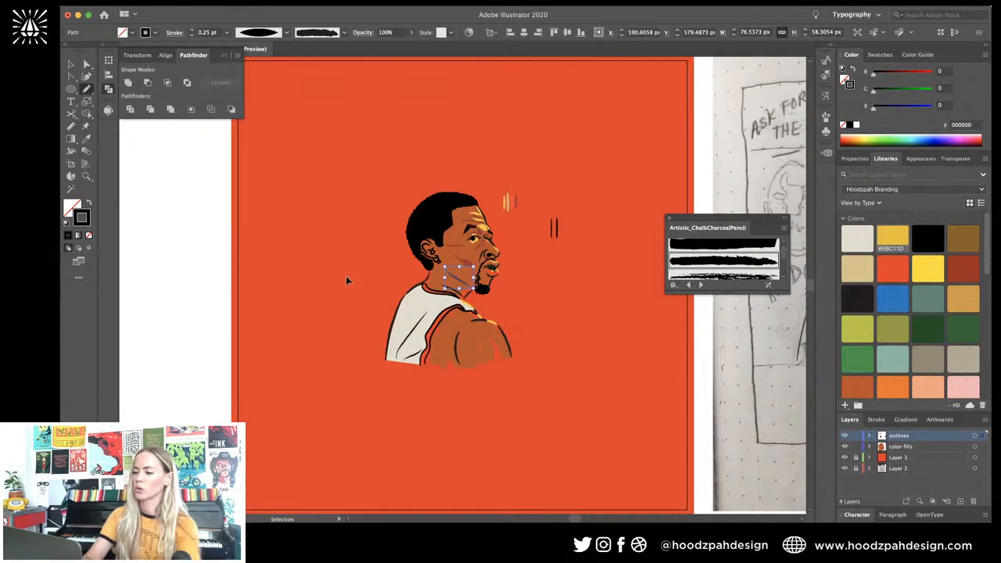
pyautogui.press('super+minus')
pyautogui.press('super+minus')
pyautogui.press('n')
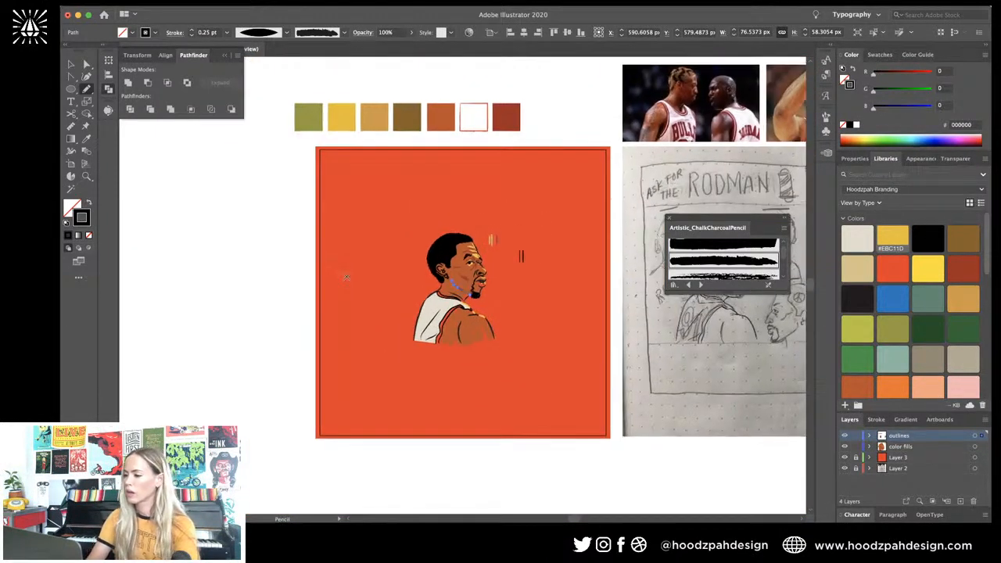
pyautogui.scroll(3, 346, 275)
pyautogui.hscroll(3, 346, 275)
pyautogui.scroll(-1, 345, 275)
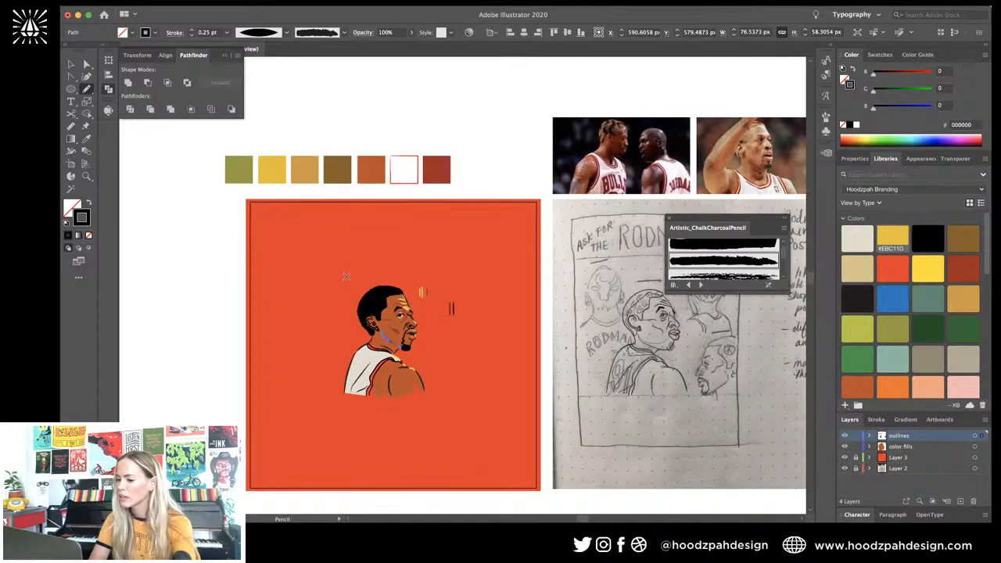
pyautogui.scroll(-3, 346, 276)
pyautogui.press('super+plus')
pyautogui.press('super+plus')
pyautogui.press('super+plus')
pyautogui.press('super+plus')
pyautogui.press('super+plus')
pyautogui.press('super+plus')
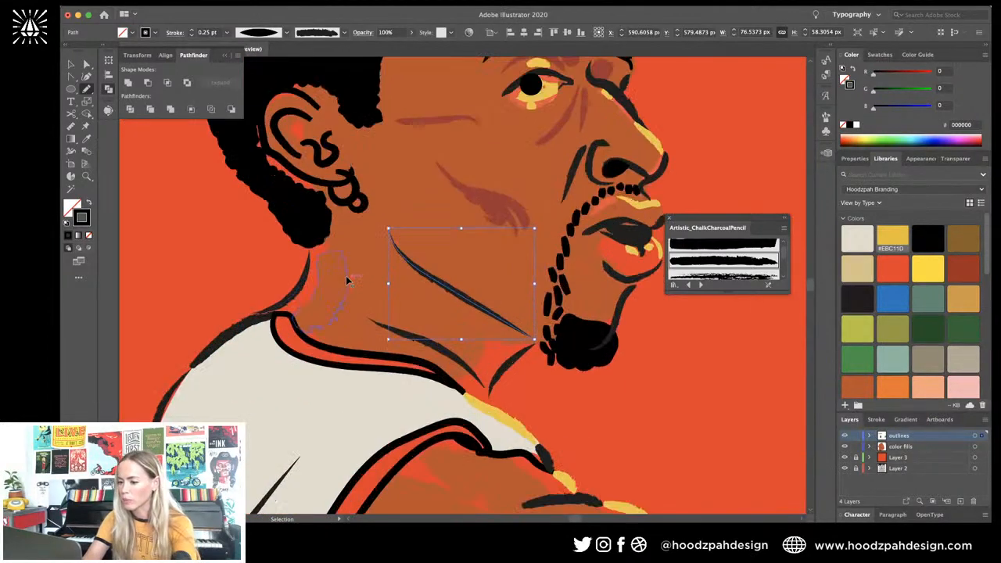
# Step: Redraw the thin black throat line with the Pencil tool so it curves from the goatee down to the shoulder
pyautogui.press('a')
pyautogui.click(506, 365)
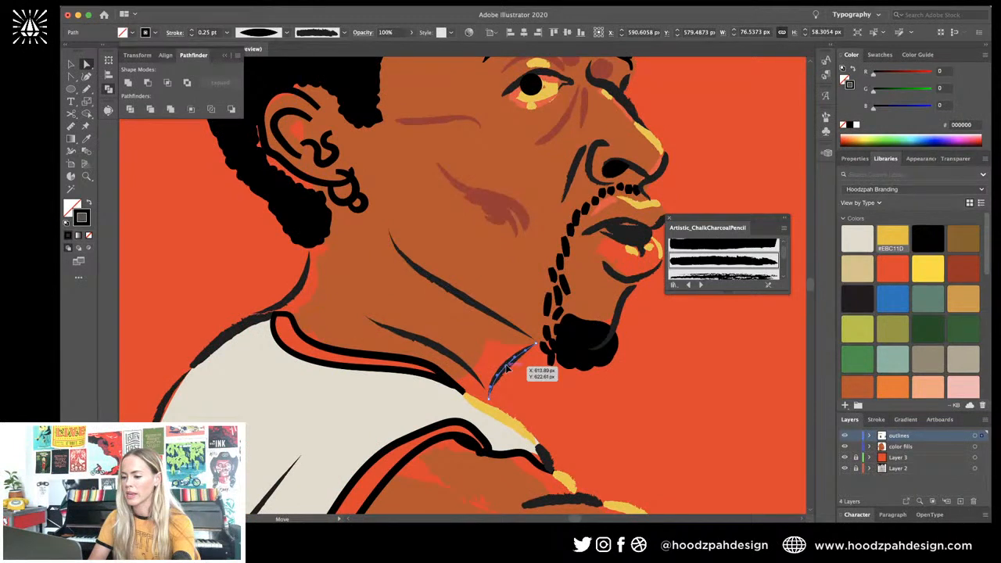
pyautogui.press('n')
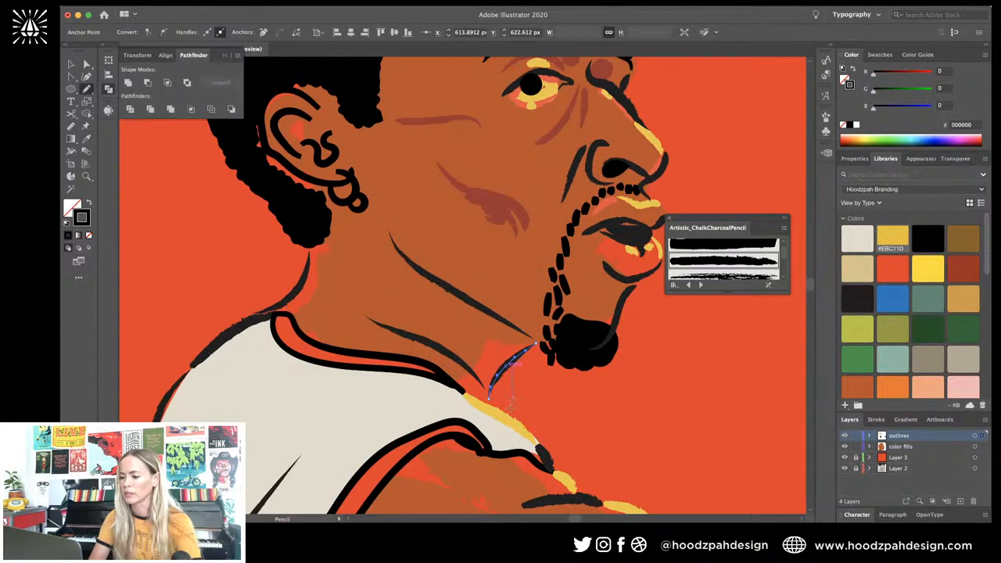
pyautogui.moveTo(510, 407); pyautogui.dragTo(508, 411)
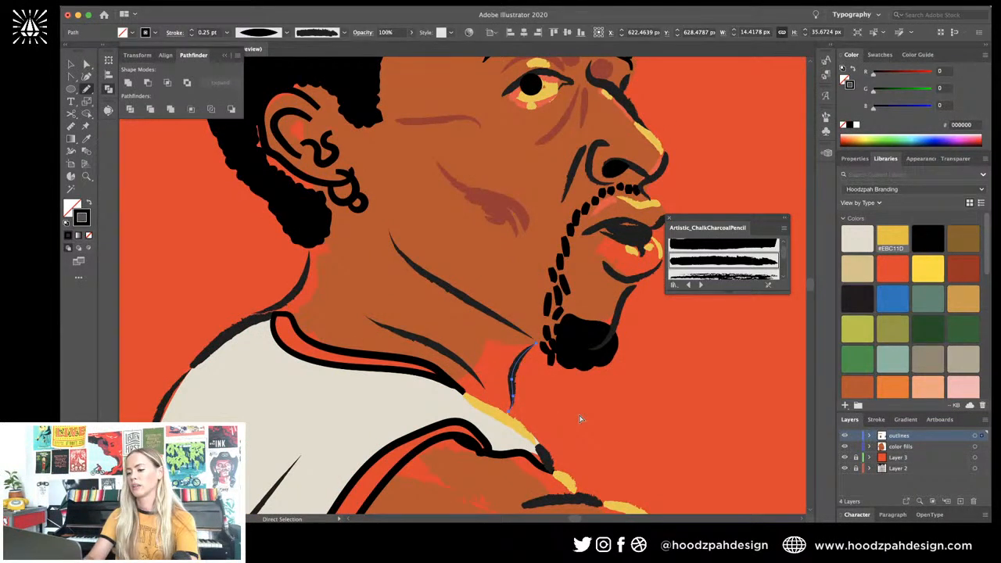
# Step: Pick up the dark red cheek shading style and outline a shadow shape between the jaw line and the lower neck line
pyautogui.keyDown('super'); pyautogui.click(477, 355); pyautogui.keyUp('super')
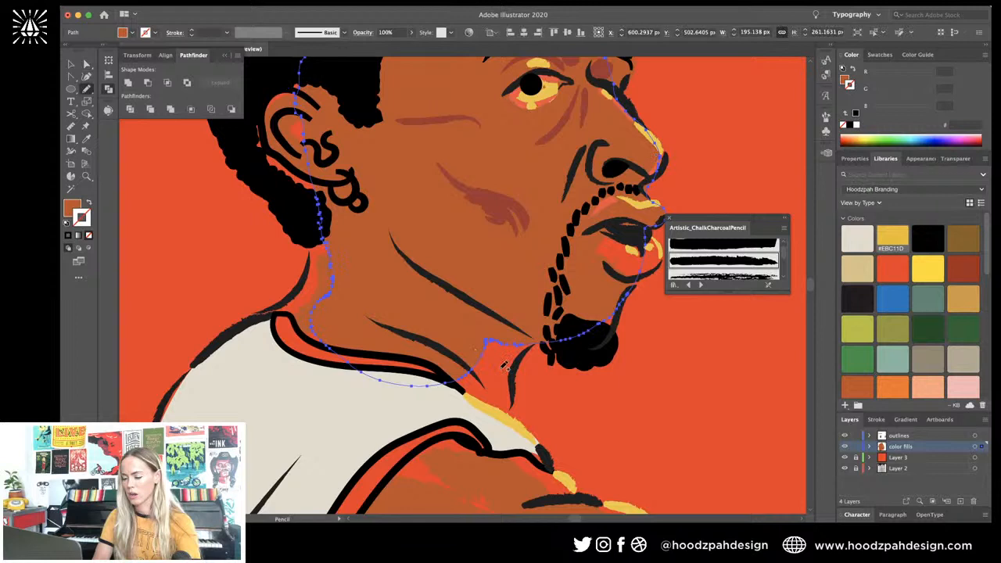
pyautogui.keyDown('super'); pyautogui.click(514, 214); pyautogui.keyUp('super')
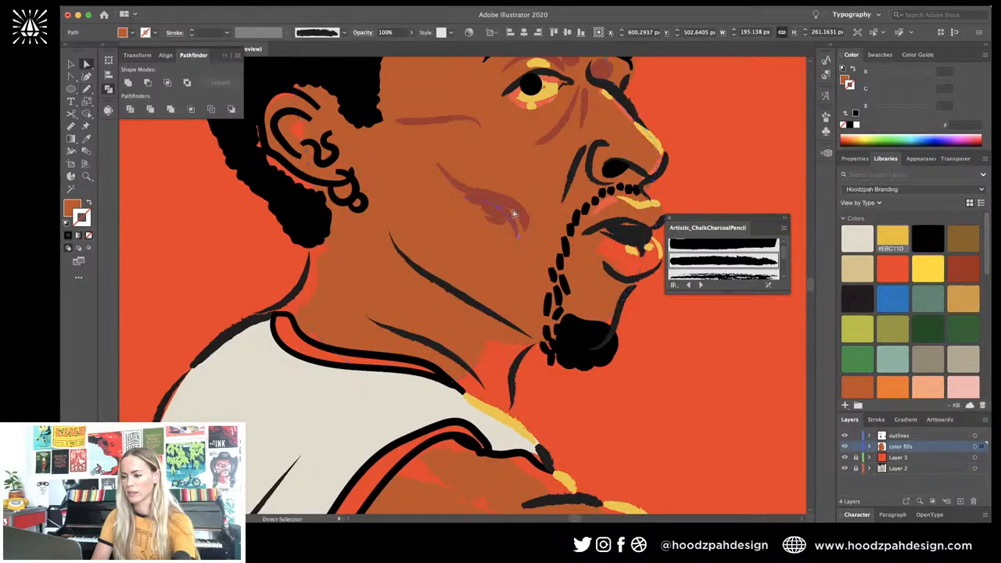
pyautogui.moveTo(502, 406)
pyautogui.mouseDown()
pyautogui.moveTo(513, 347)
pyautogui.moveTo(480, 393)
pyautogui.moveTo(478, 365)
pyautogui.moveTo(497, 334)
pyautogui.mouseUp()
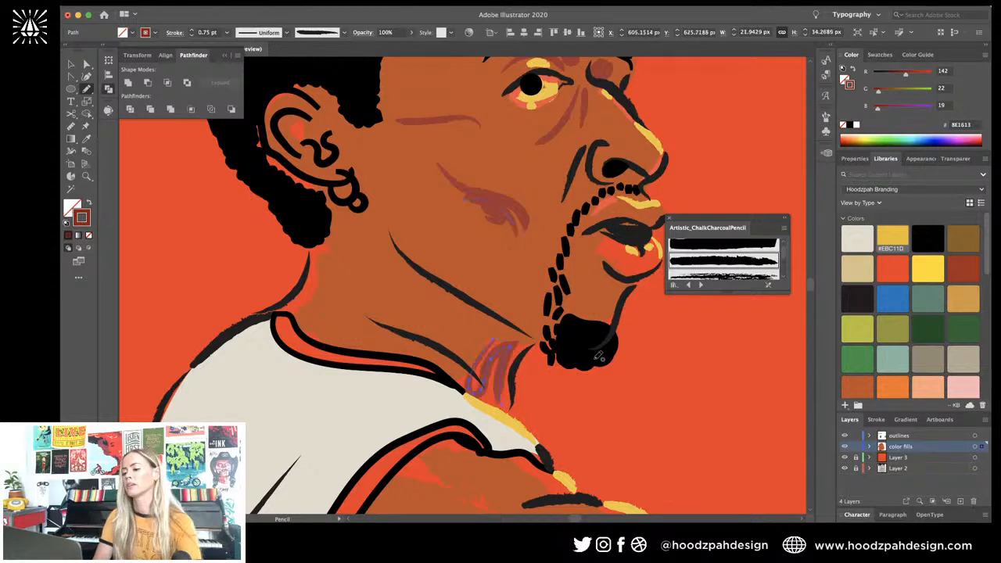
pyautogui.press('super+z')
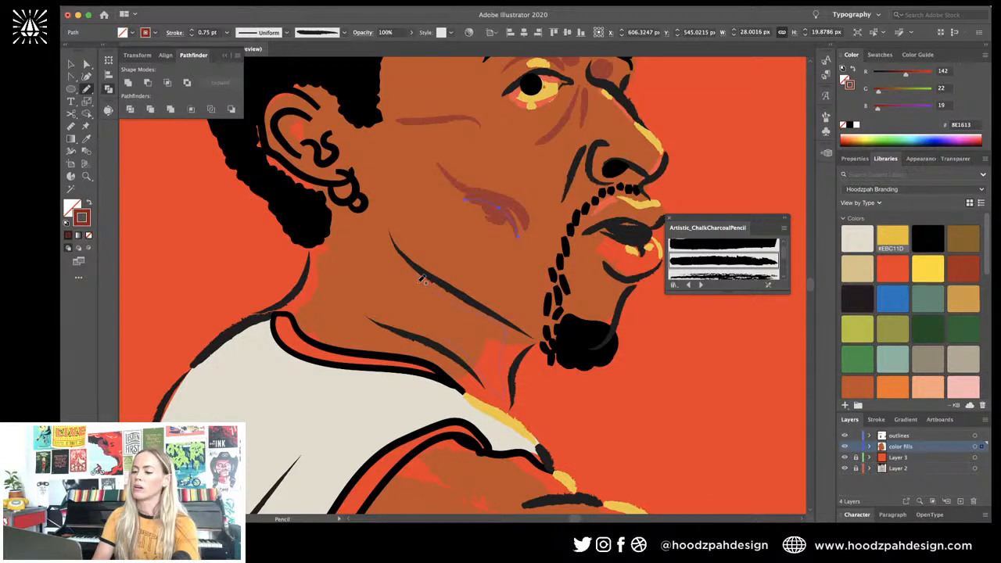
pyautogui.moveTo(423, 279); pyautogui.dragTo(385, 272)
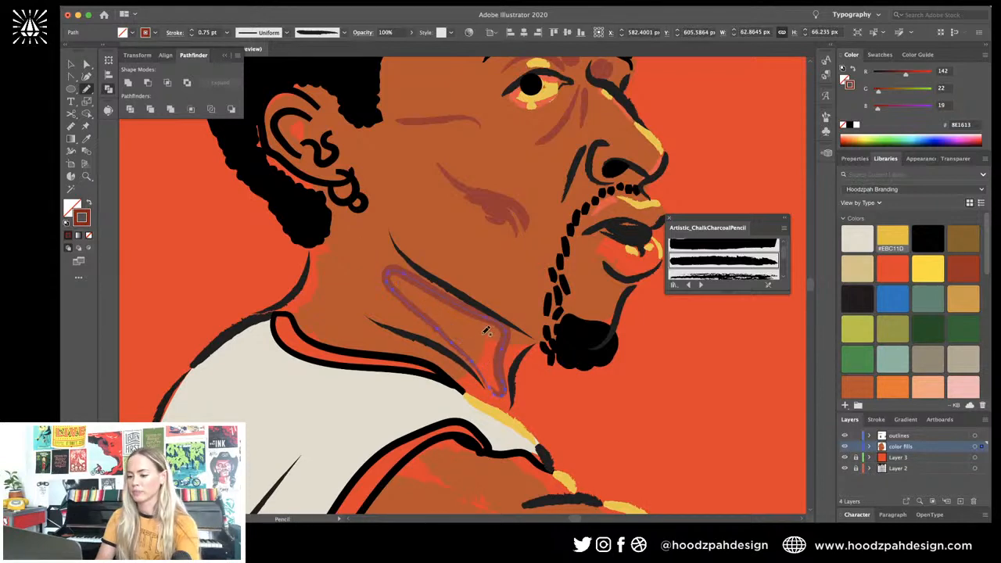
# Step: Thicken the neck shadow's stroke to 3 pt and redraw part of its path to fill the gap inside
pyautogui.press('v')
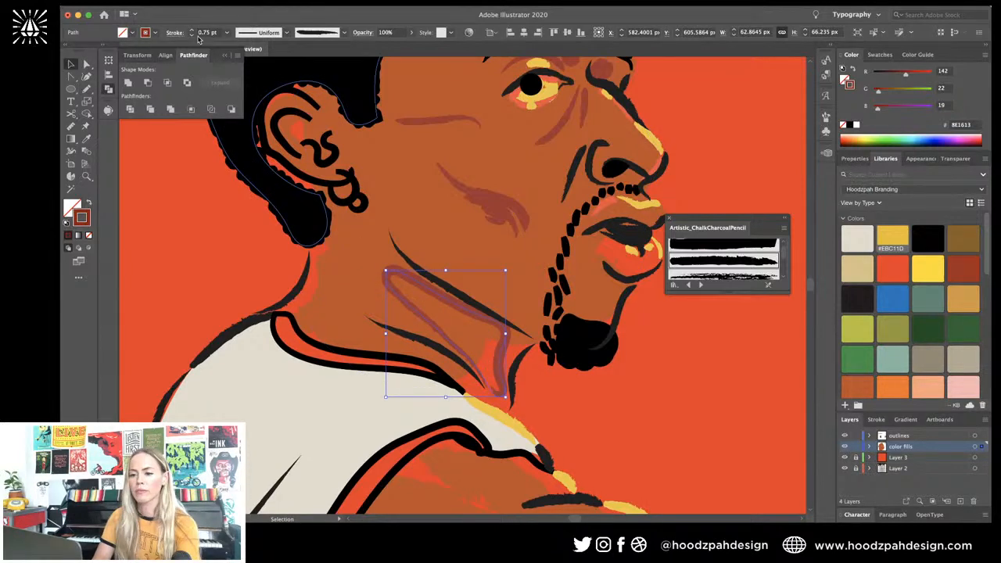
pyautogui.click(192, 29)
pyautogui.click(192, 30)
pyautogui.click(191, 30)
pyautogui.press('n')
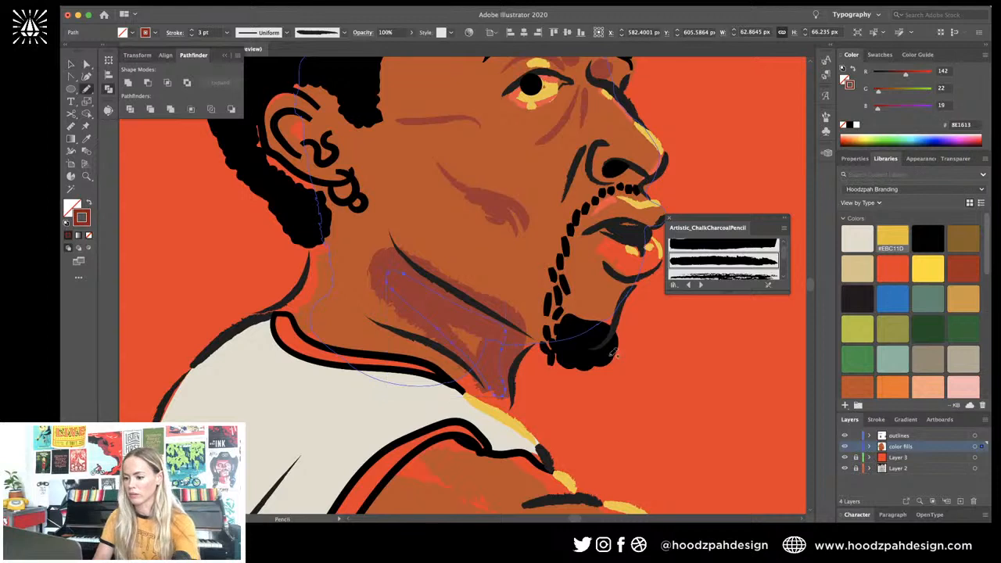
pyautogui.moveTo(502, 363)
pyautogui.mouseDown()
pyautogui.moveTo(465, 320)
pyautogui.moveTo(418, 286)
pyautogui.moveTo(405, 291)
pyautogui.moveTo(427, 308)
pyautogui.mouseUp()
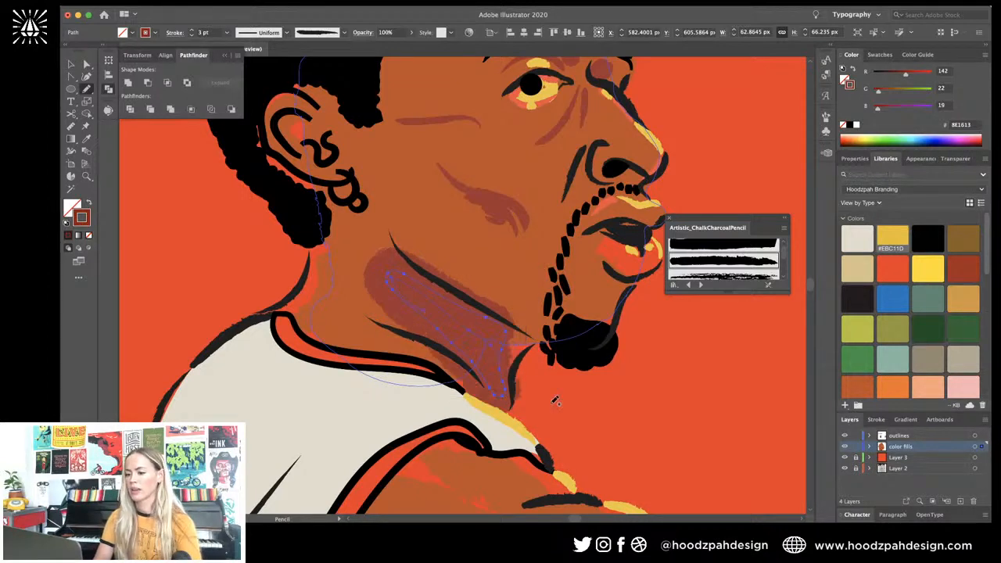
# Step: Extend the neck shadow up toward the earlobe and delete a stray anchor point on its edge near the jaw line
pyautogui.press('super+minus')
pyautogui.press('super+minus')
pyautogui.press('super+minus')
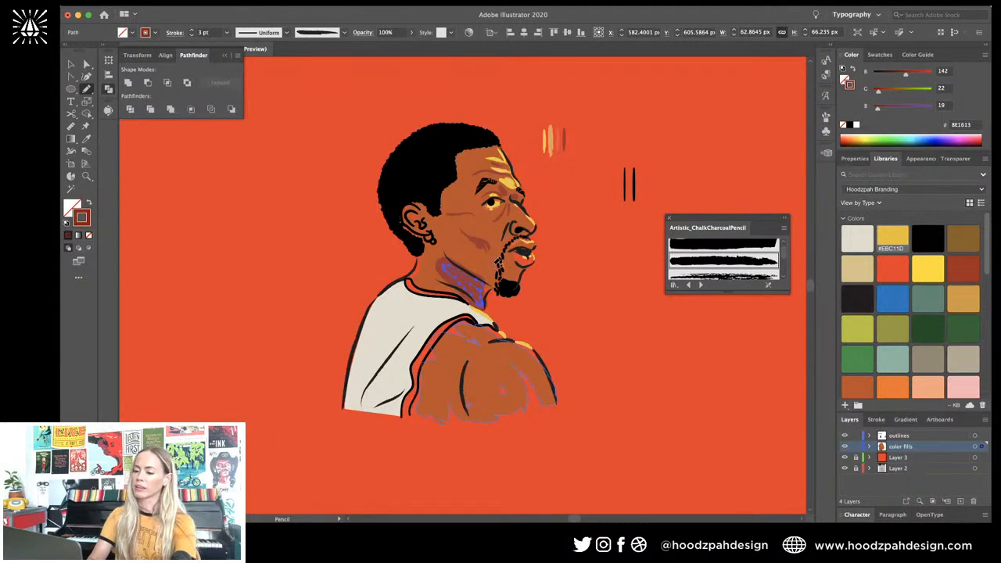
pyautogui.press('super+plus')
pyautogui.press('super+plus')
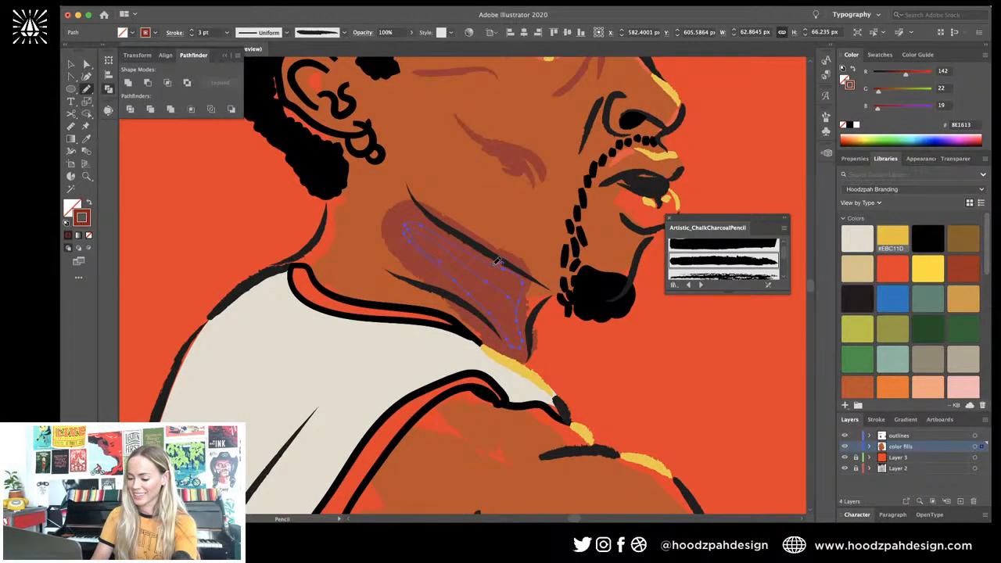
pyautogui.moveTo(391, 201); pyautogui.dragTo(421, 242)
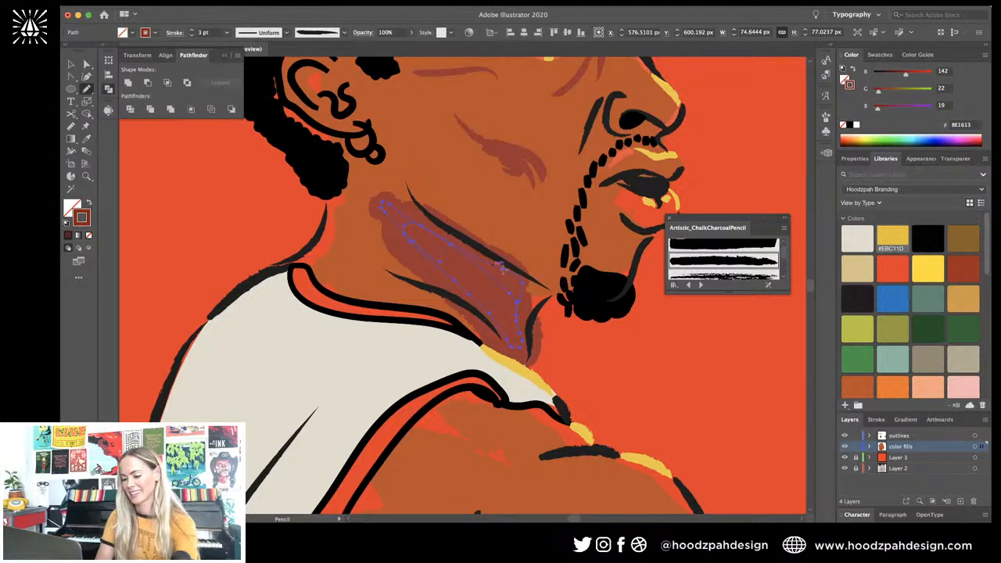
pyautogui.press('-')
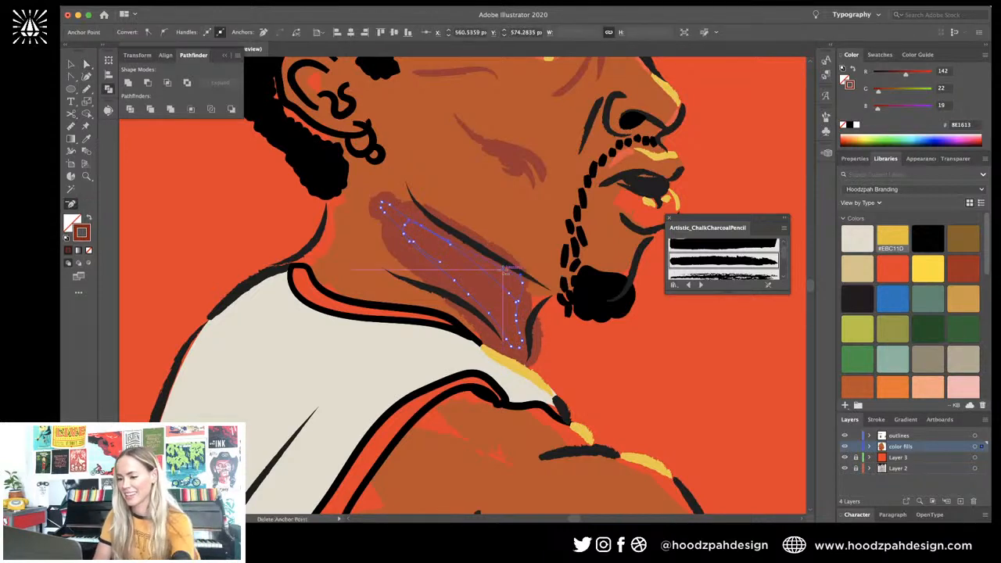
pyautogui.click(522, 280)
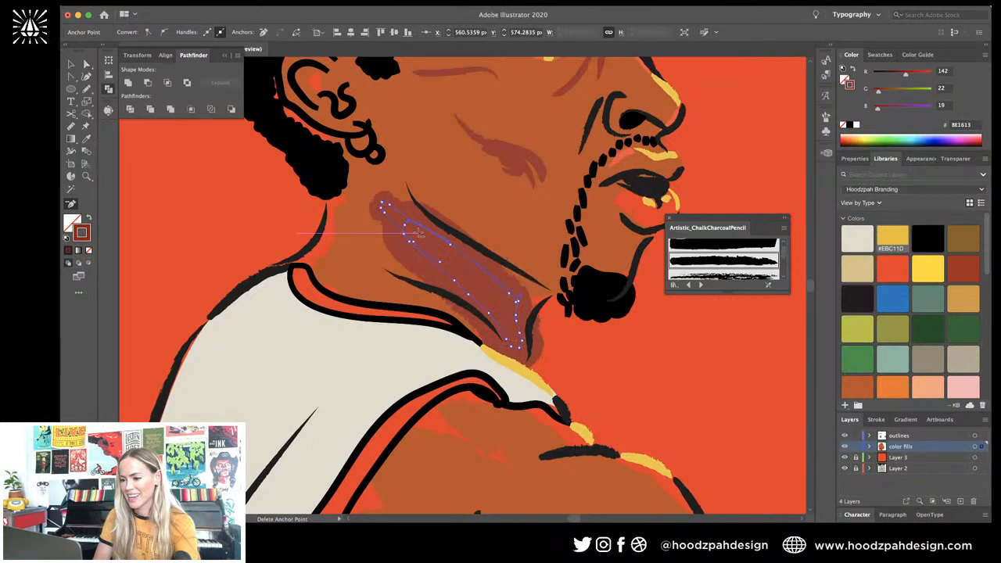
# Step: Redraw the neck shadow's upper edge along the jaw line with the Pencil tool
pyautogui.press('super+minus')
pyautogui.press('super+minus')
pyautogui.press('super+minus')
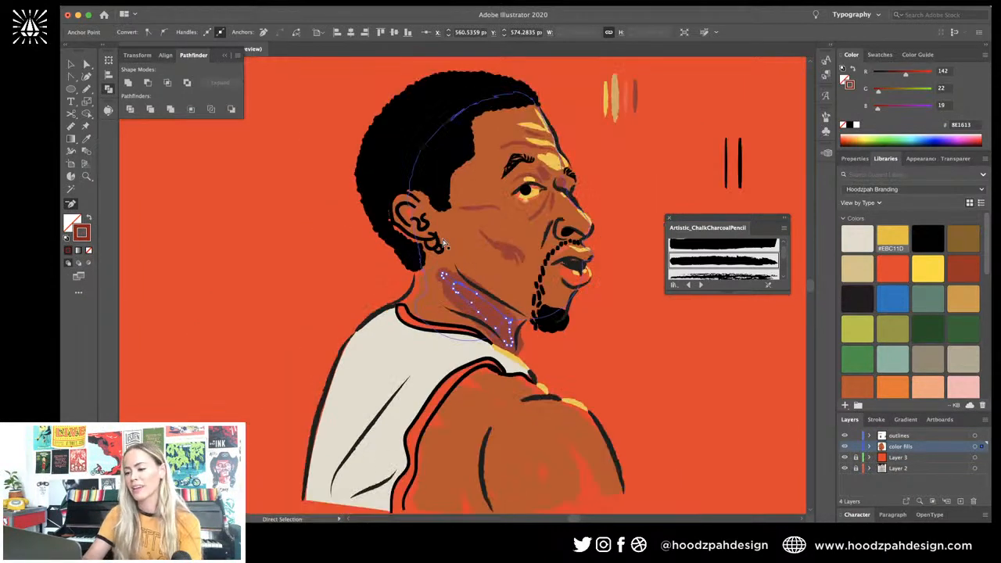
pyautogui.press('super+plus')
pyautogui.press('super+plus')
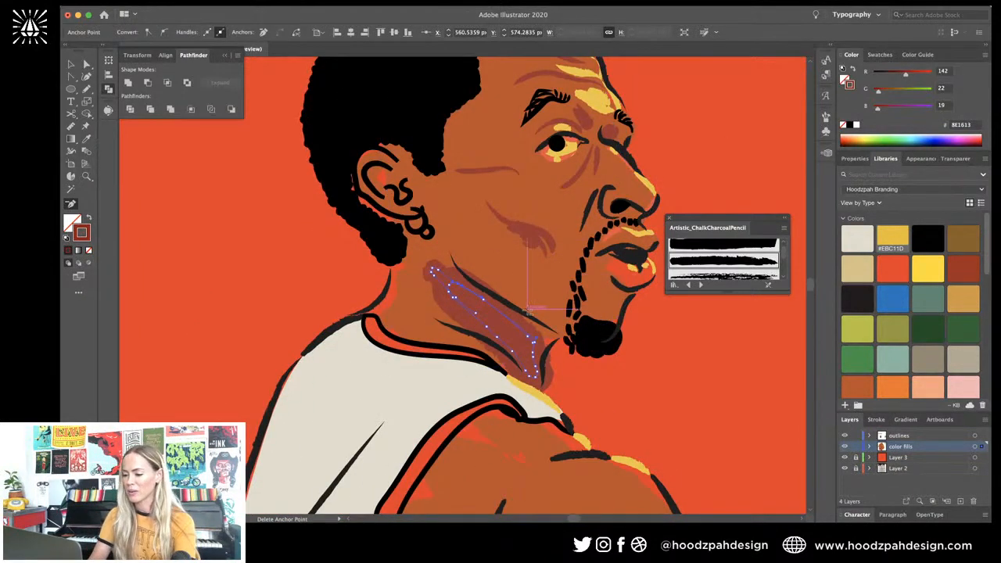
pyautogui.press('n')
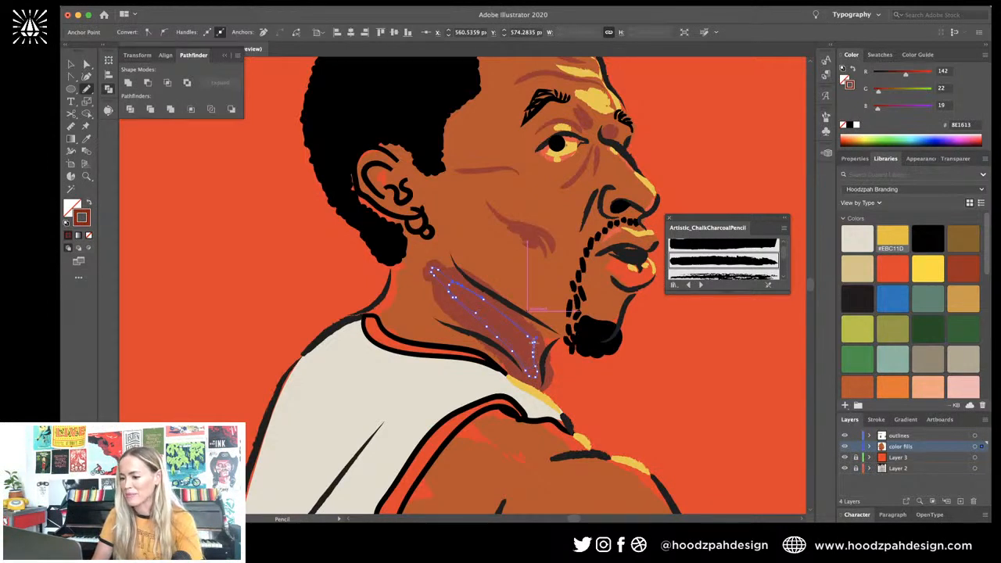
pyautogui.moveTo(534, 343); pyautogui.dragTo(534, 343)
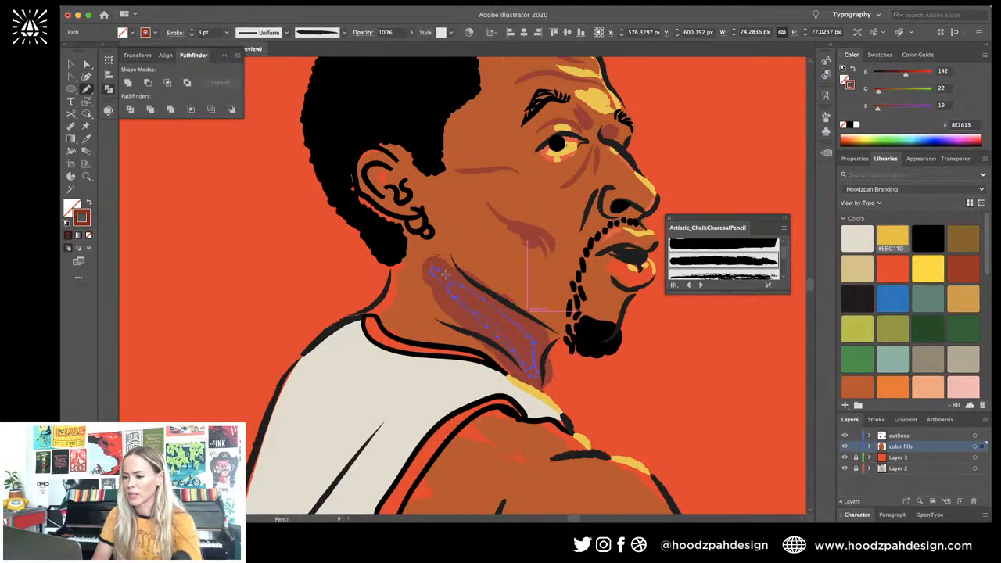
# Step: Adjust an anchor at the upper end of the neck shadow with the Anchor Point tool
pyautogui.press('p')
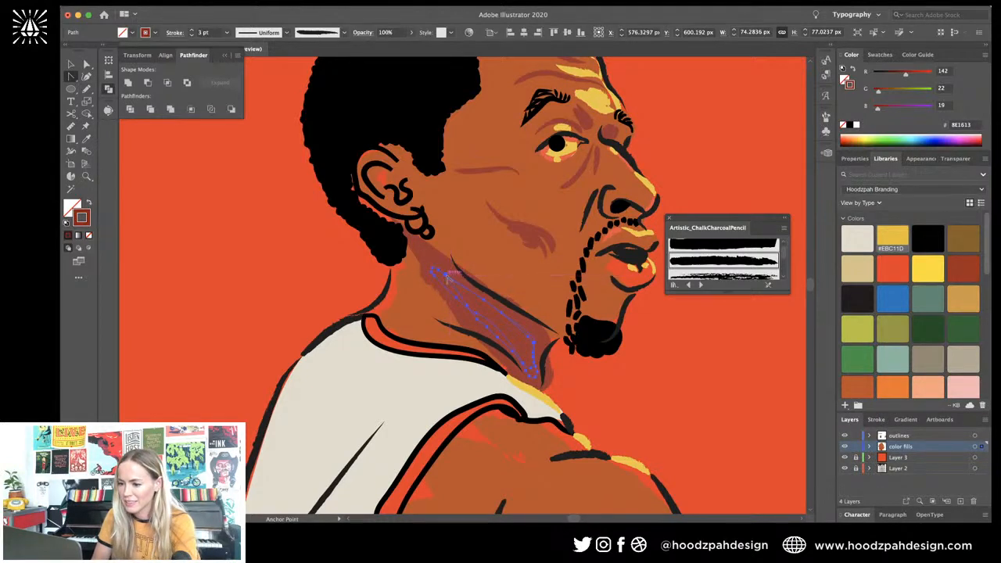
pyautogui.moveTo(445, 275); pyautogui.dragTo(446, 283)
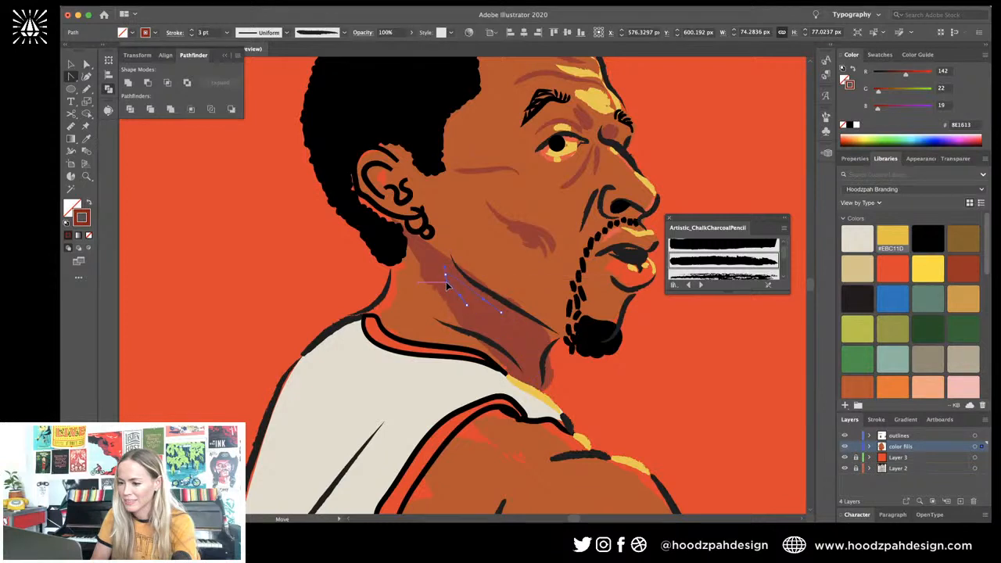
pyautogui.press('v')
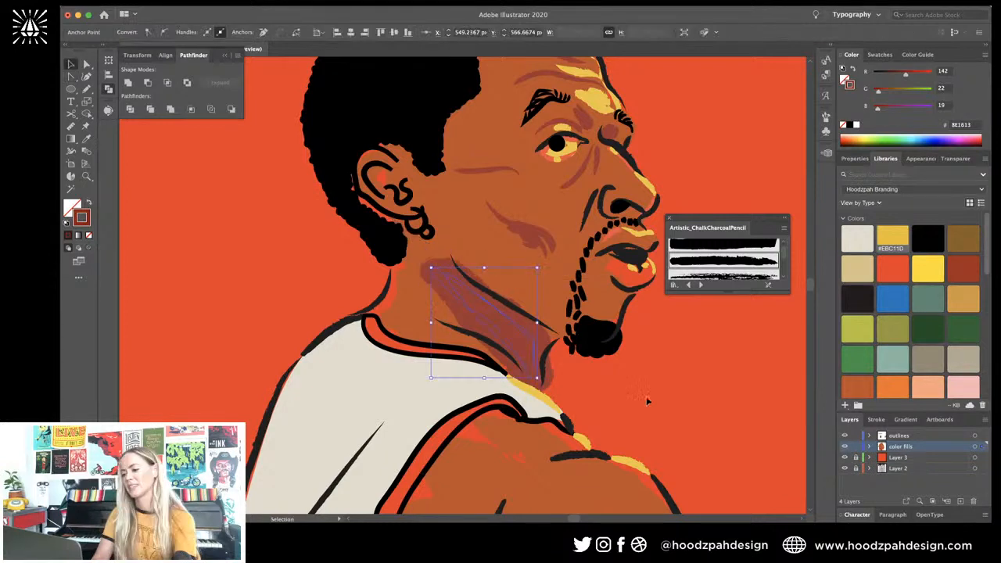
pyautogui.click(647, 402)
pyautogui.press('super+minus')
pyautogui.press('super+minus')
pyautogui.press('super+minus')
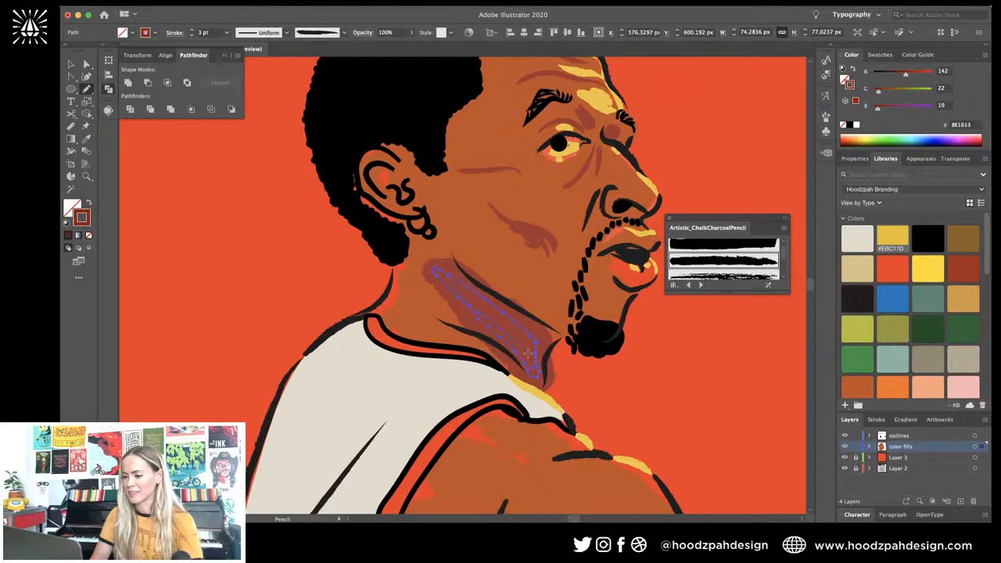
# Step: Reshape the neck shadow into a smoother band and add a short dark red stroke down the throat
pyautogui.press('super+minus')
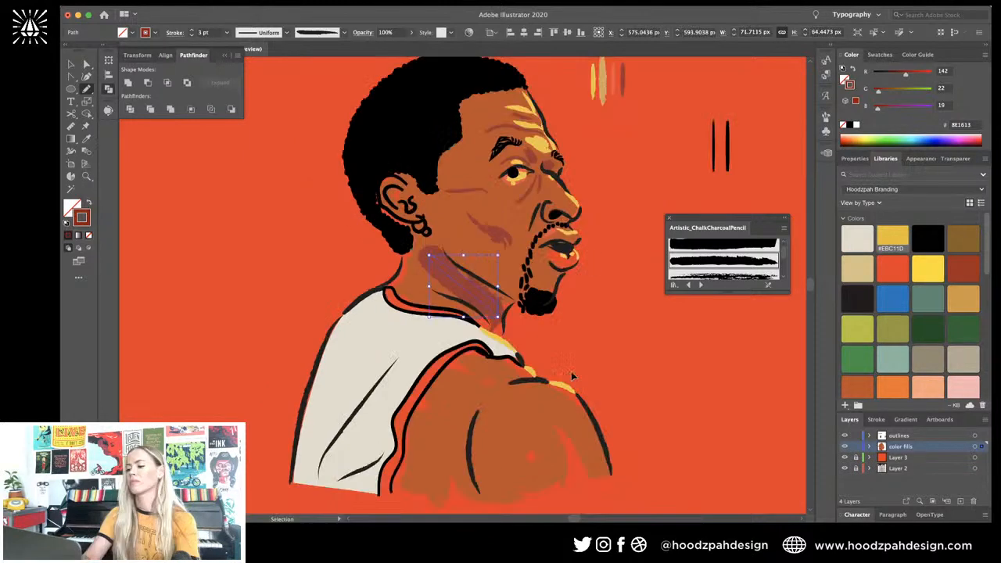
pyautogui.press('super+equal')
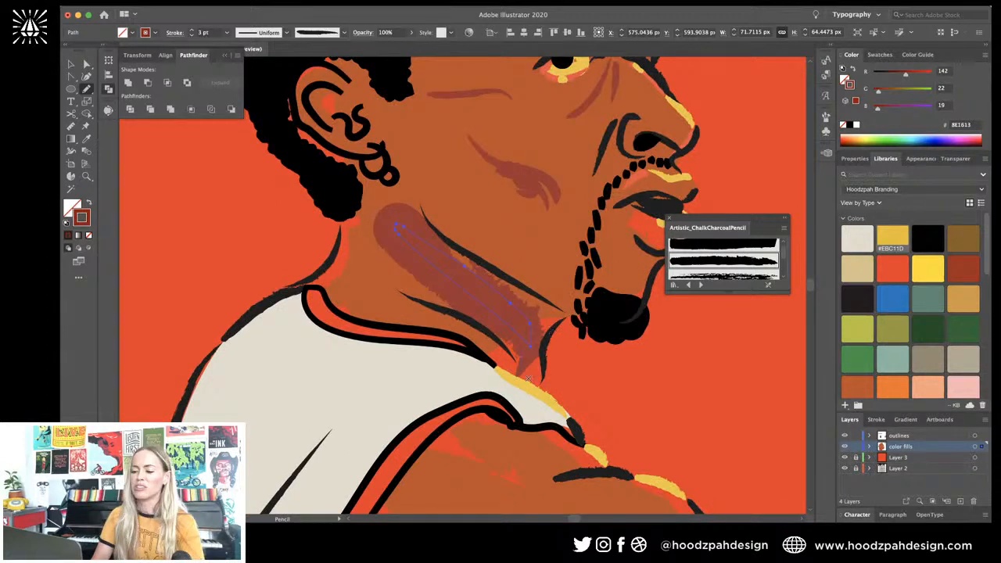
pyautogui.press('super+0')
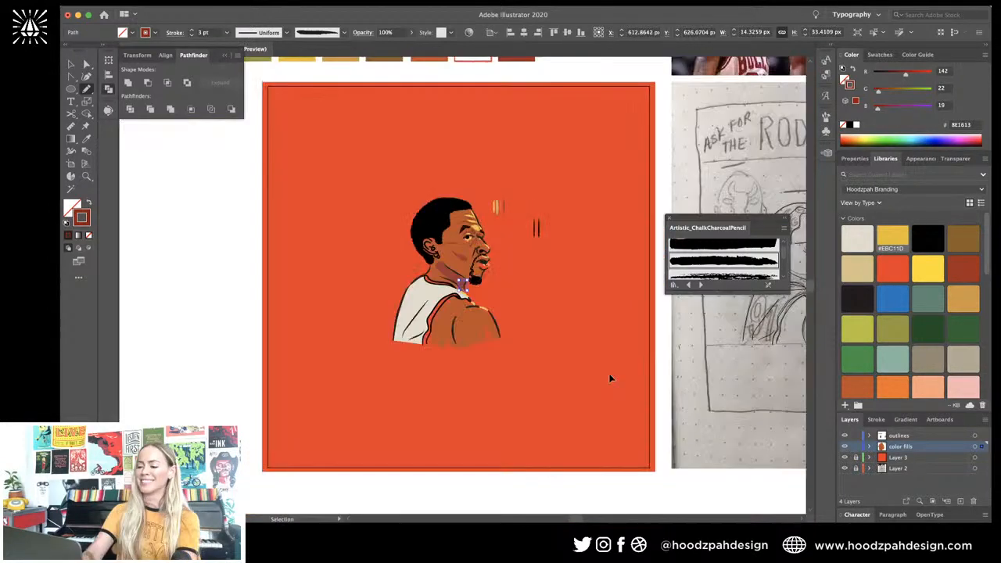
pyautogui.click(611, 377)
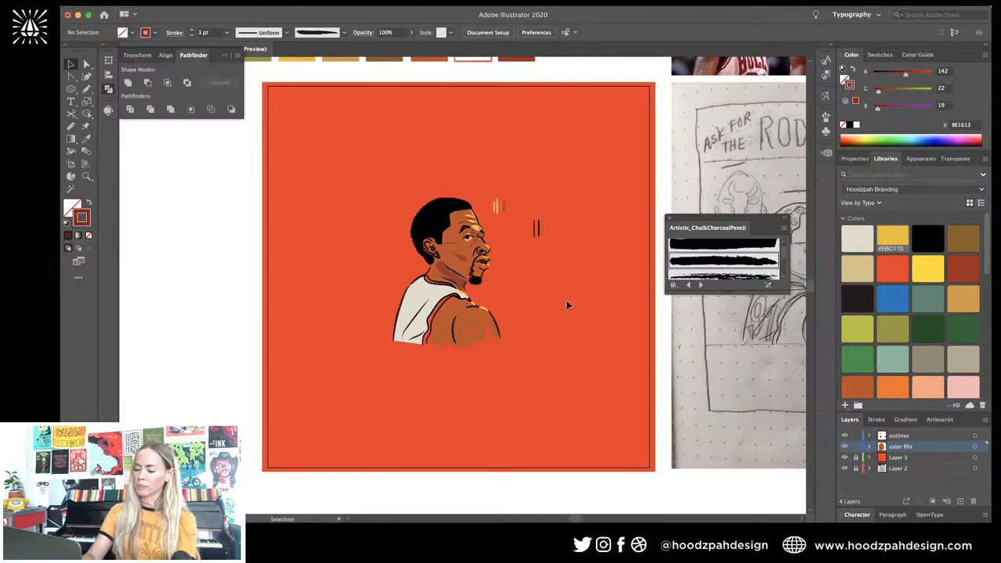
# Step: Recolor the black outlines along the back of the shoulder and the nape of the neck to gold #EBC11D
pyautogui.press('super+1')
pyautogui.press('n')
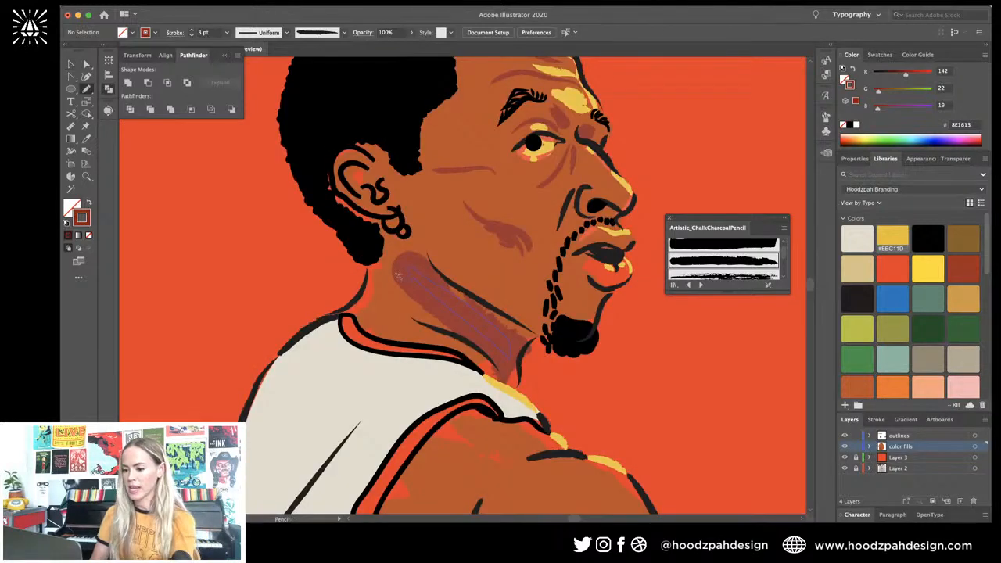
pyautogui.press('a')
pyautogui.click(313, 328)
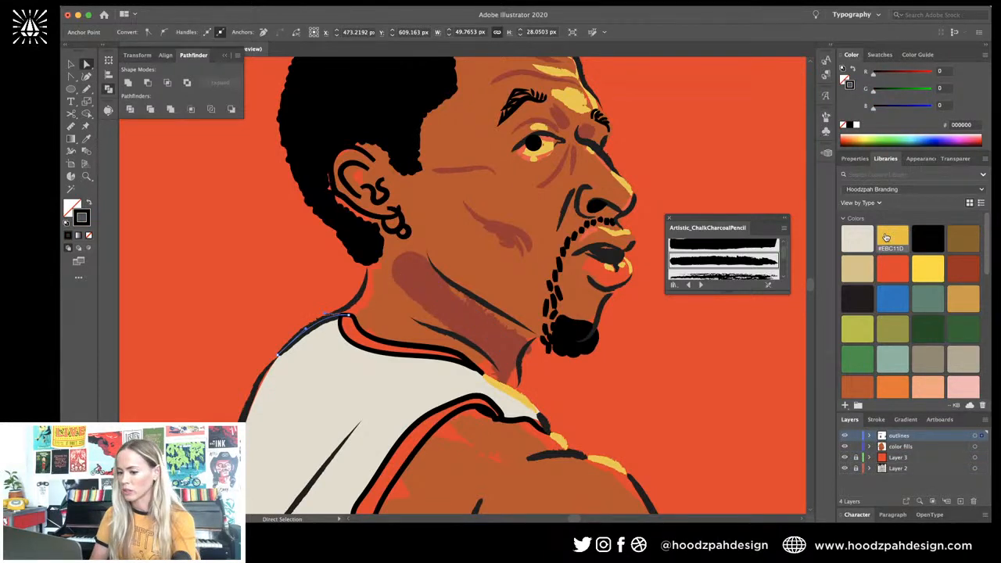
pyautogui.click(887, 237)
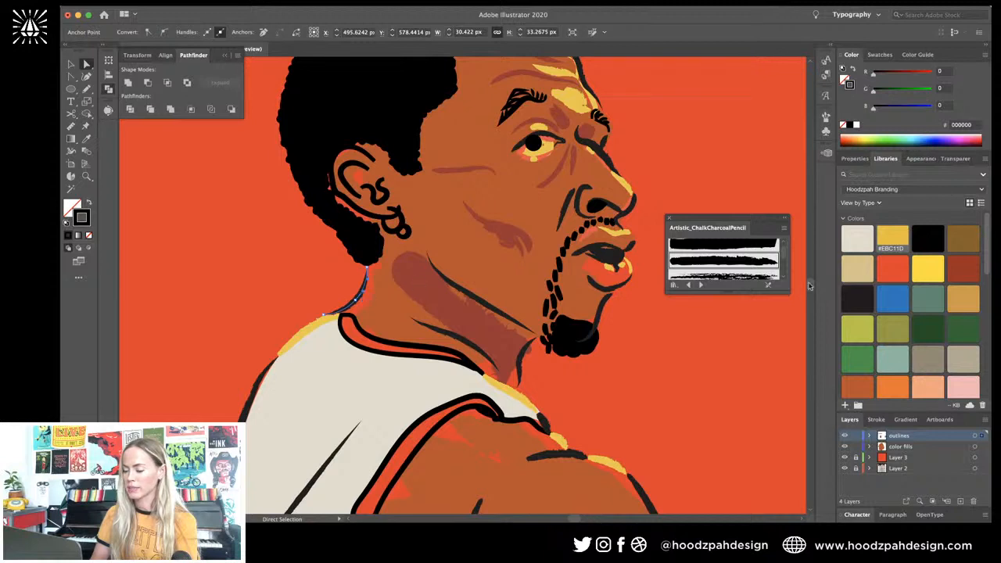
pyautogui.click(895, 239)
pyautogui.click(661, 193)
pyautogui.press('super+minus')
pyautogui.press('super+minus')
pyautogui.press('super+minus')
pyautogui.press('super+minus')
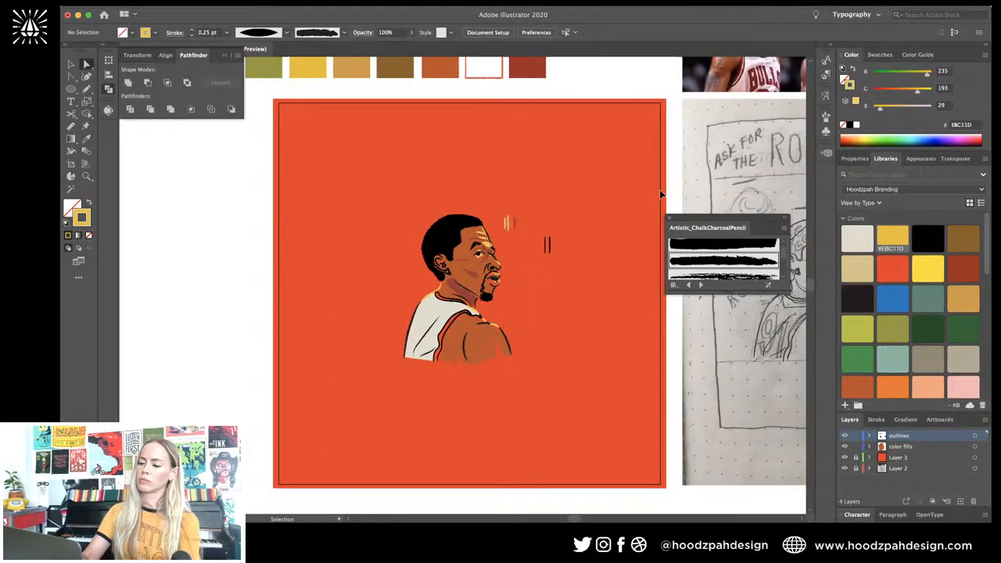
# Step: Apply the rough charcoal brush to the jersey's neck trim outline and set its stroke weight to 0.25 pt
pyautogui.press('super+plus')
pyautogui.press('super+plus')
pyautogui.press('super+plus')
pyautogui.press('super+plus')
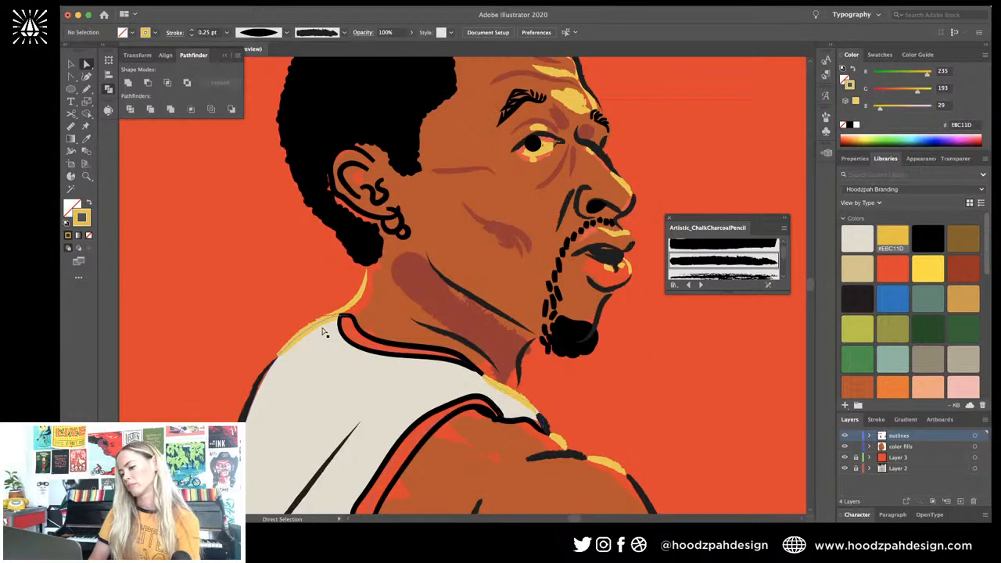
pyautogui.click(322, 324)
pyautogui.click(330, 320)
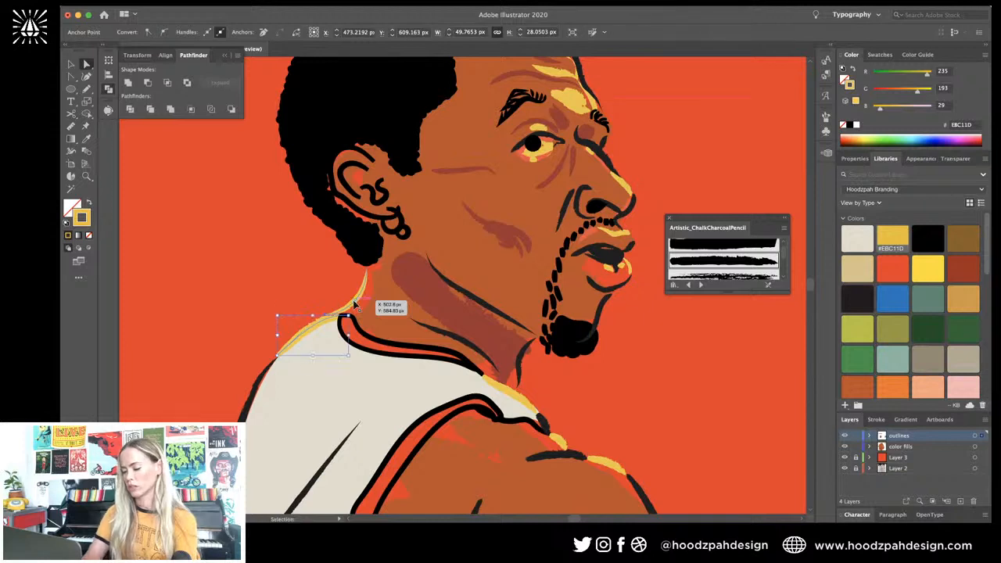
pyautogui.press('super+plus')
pyautogui.press('super+plus')
pyautogui.click(546, 317)
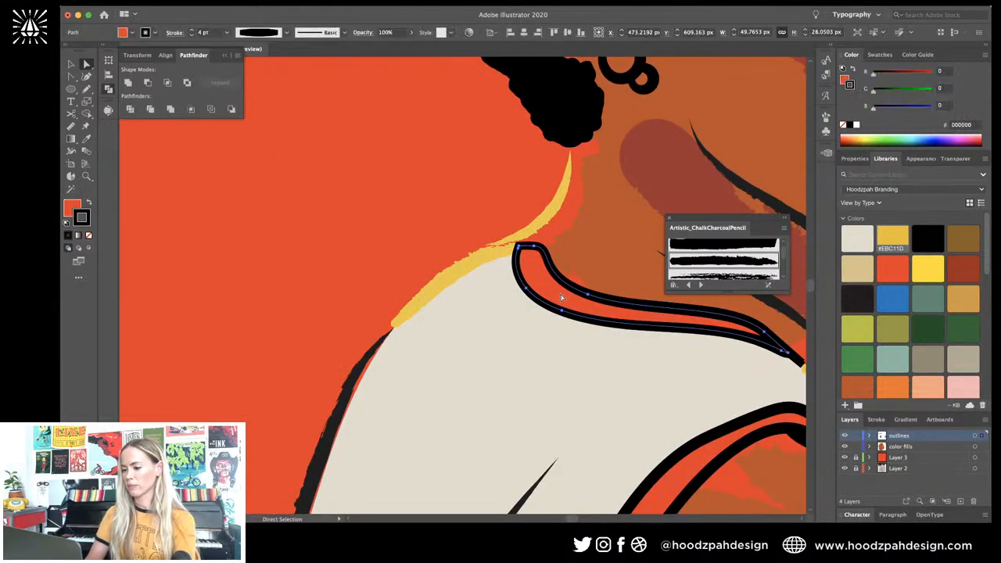
pyautogui.click(731, 262)
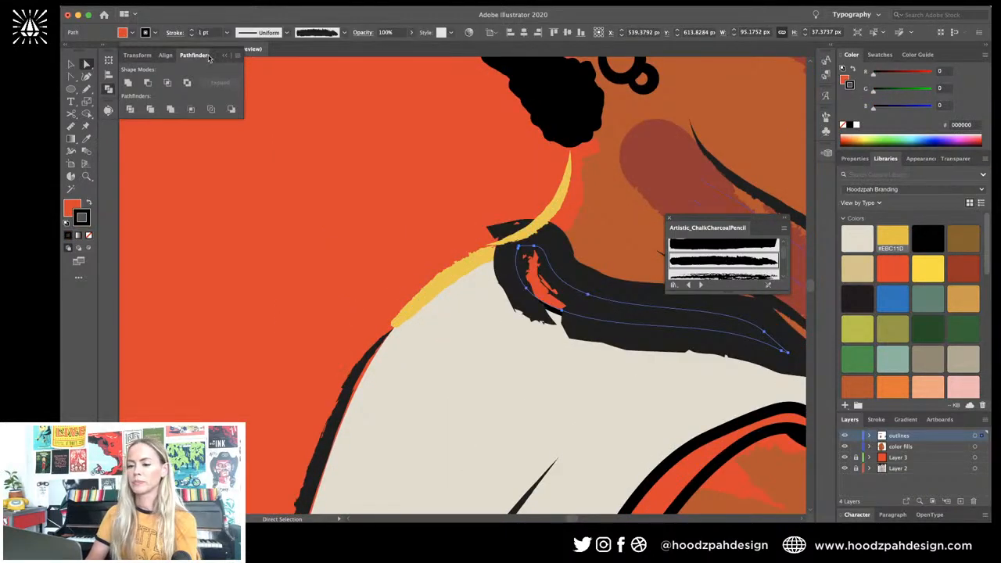
pyautogui.click(203, 33)
pyautogui.write('0.25')
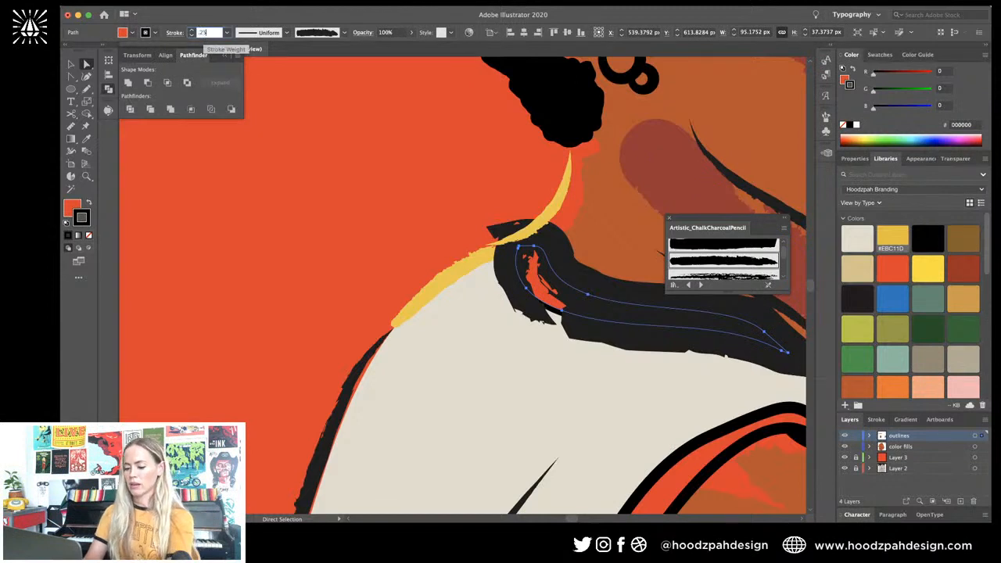
pyautogui.press('Return')
pyautogui.hscroll(5, 570, 258)
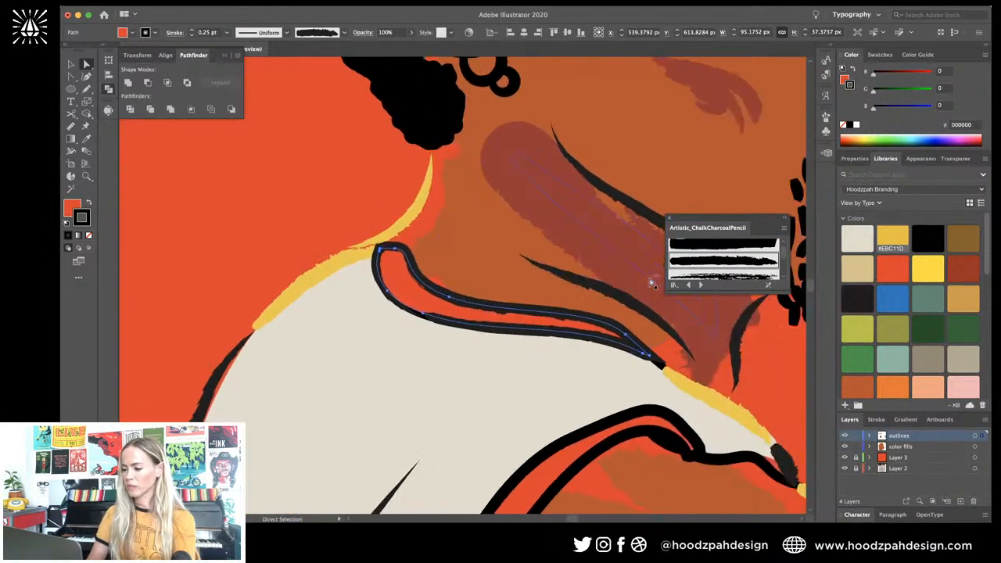
# Step: Delete the leftover black stroke at the front tip of the neck trim, where it meets the gold shoulder line
pyautogui.click(657, 362)
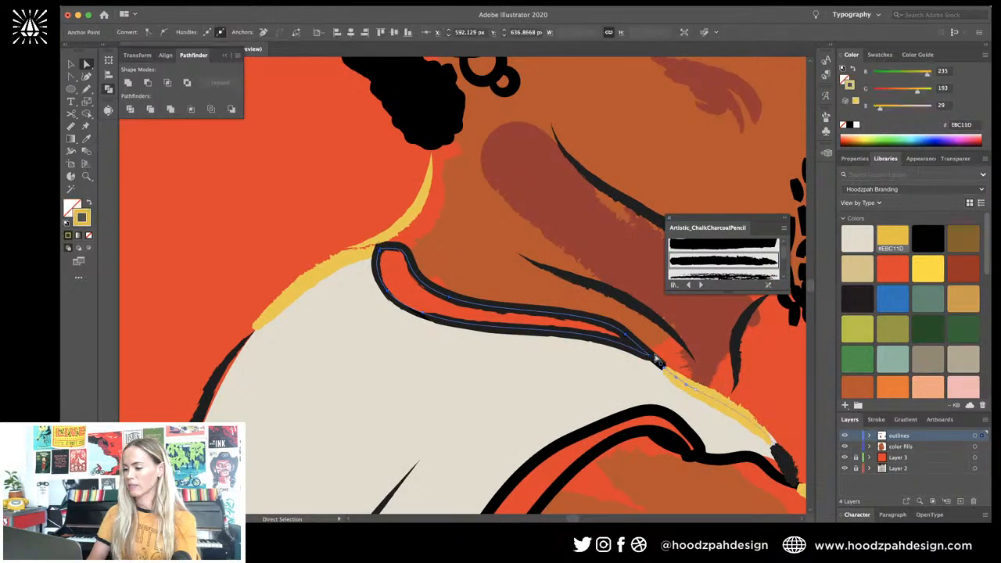
pyautogui.press('super+=')
pyautogui.press('super+=')
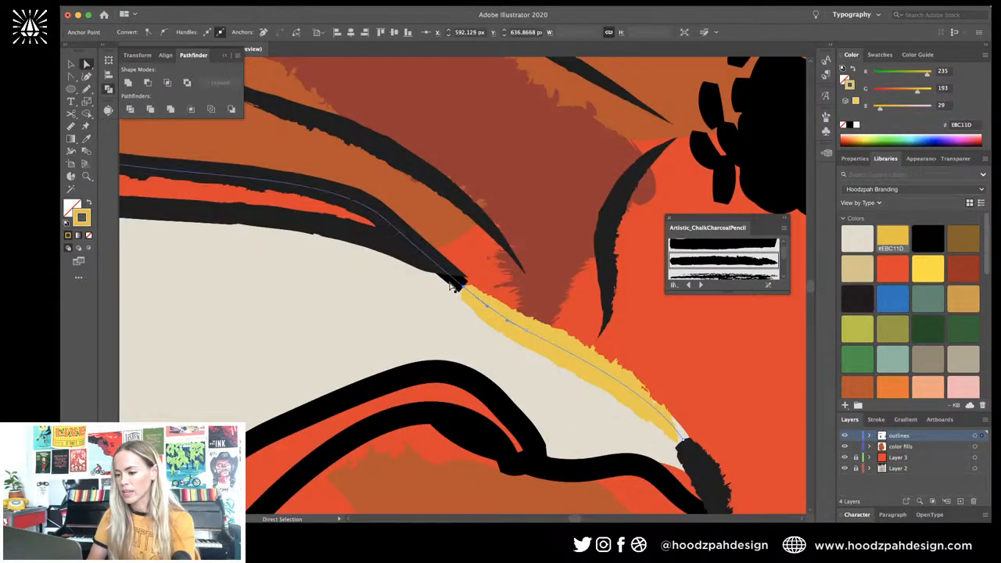
pyautogui.click(452, 282)
pyautogui.press('Delete')
pyautogui.press('super+minus')
pyautogui.press('super+minus')
pyautogui.press('super+minus')
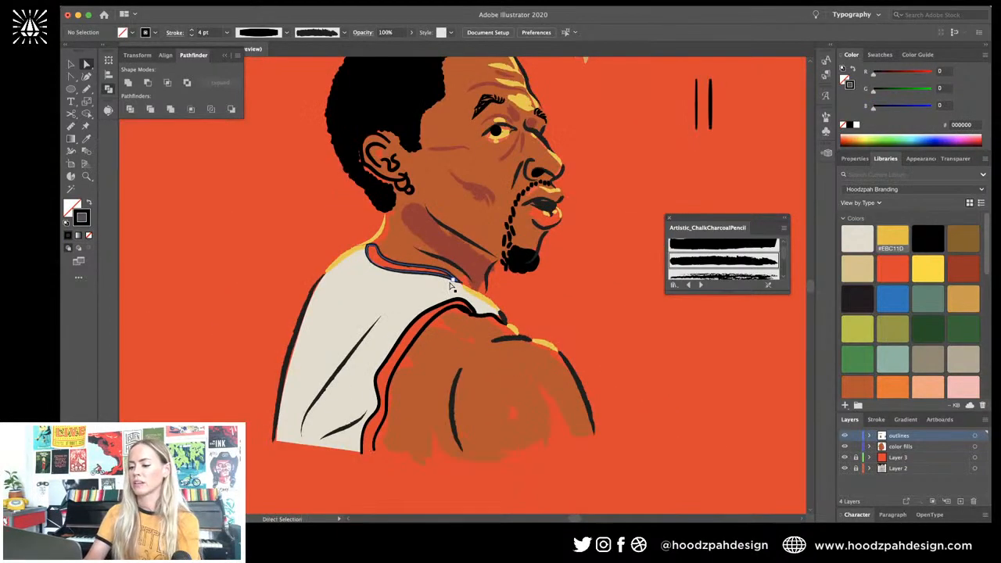
pyautogui.press('v')
pyautogui.click(435, 318)
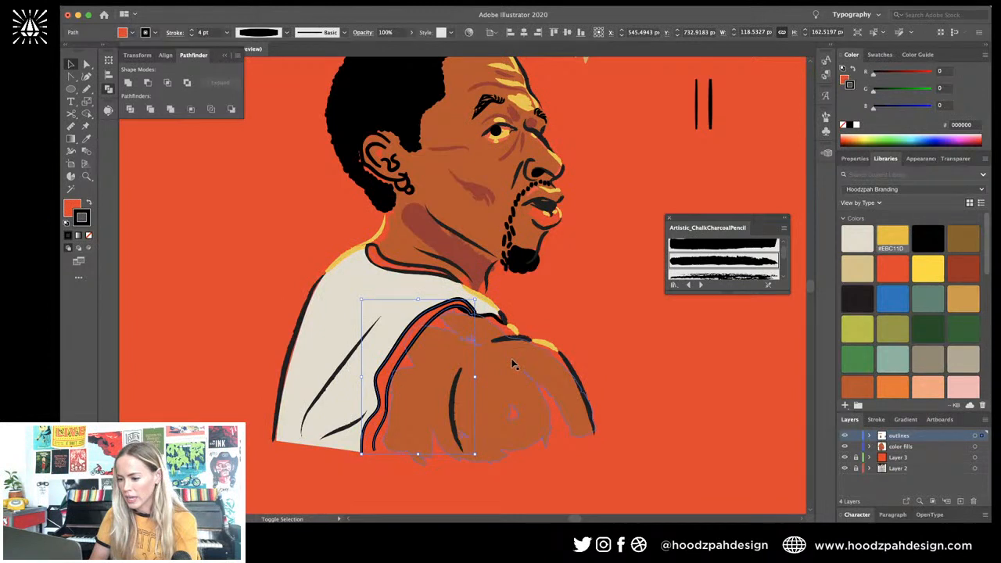
pyautogui.scroll(3, 512, 364)
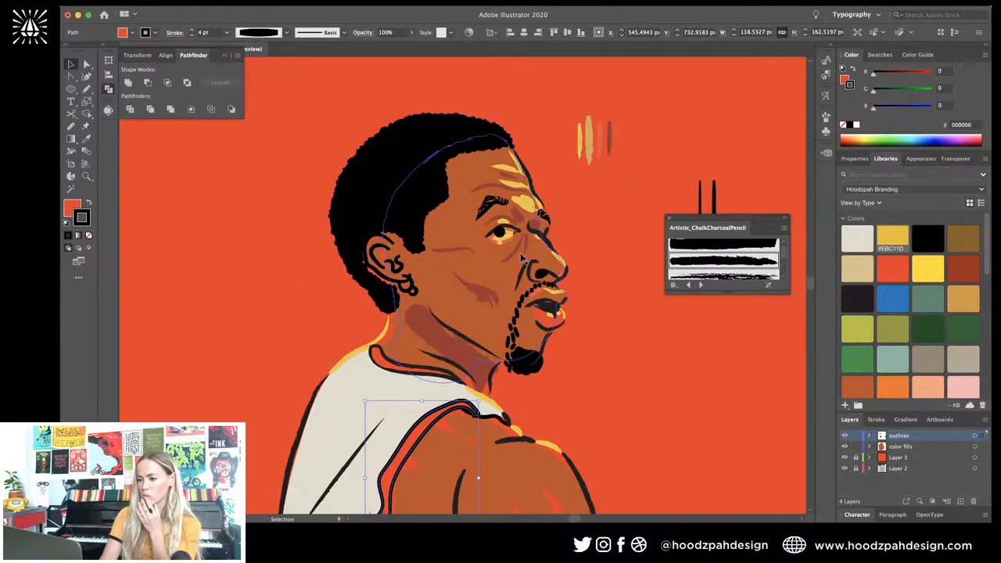
pyautogui.press('super+equal')
pyautogui.press('super+equal')
pyautogui.press('super+equal')
pyautogui.scroll(18, 542, 288)
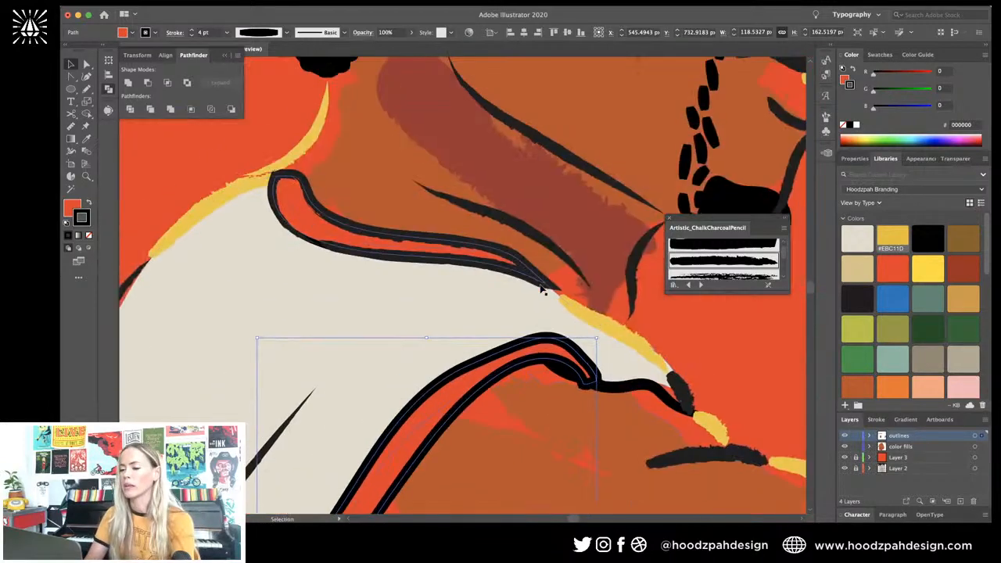
# Step: Recolor the yellow stroke forming the white of the eye to cream #E2DCCB
pyautogui.press('a')
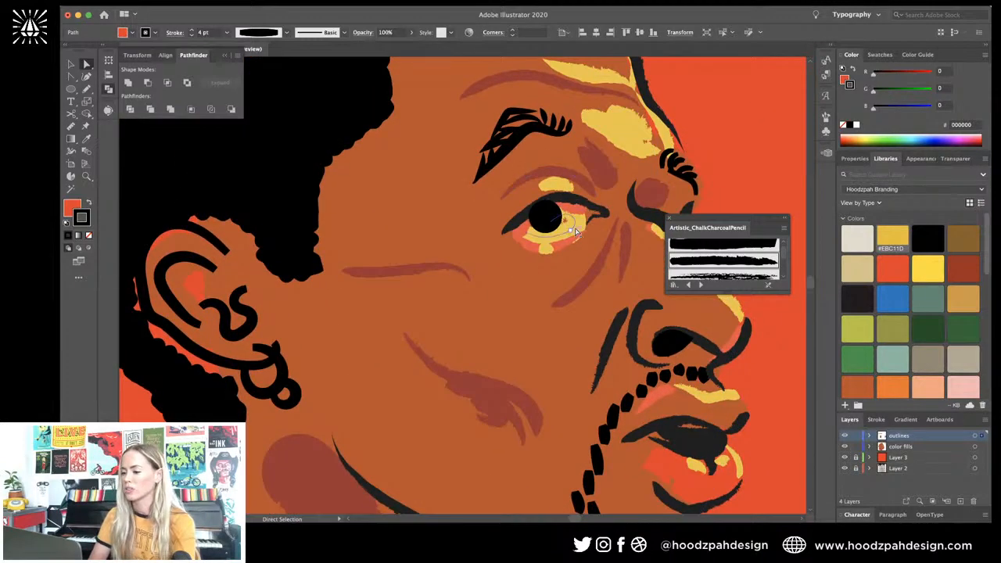
pyautogui.click(576, 228)
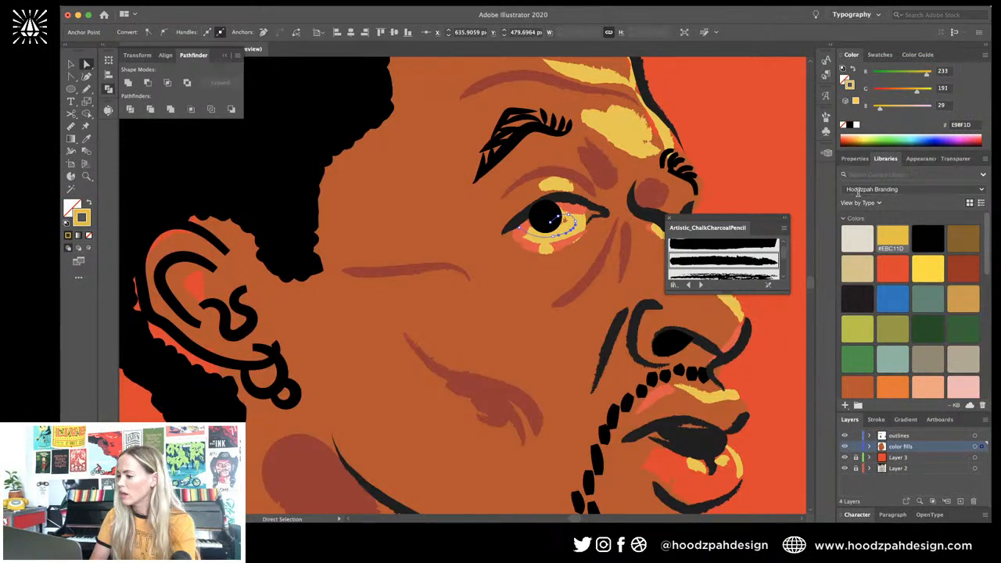
pyautogui.click(857, 238)
pyautogui.press('super+minus')
pyautogui.press('super+minus')
pyautogui.press('super+minus')
pyautogui.press('super+minus')
pyautogui.click(561, 318)
pyautogui.press('super+minus')
pyautogui.press('super+minus')
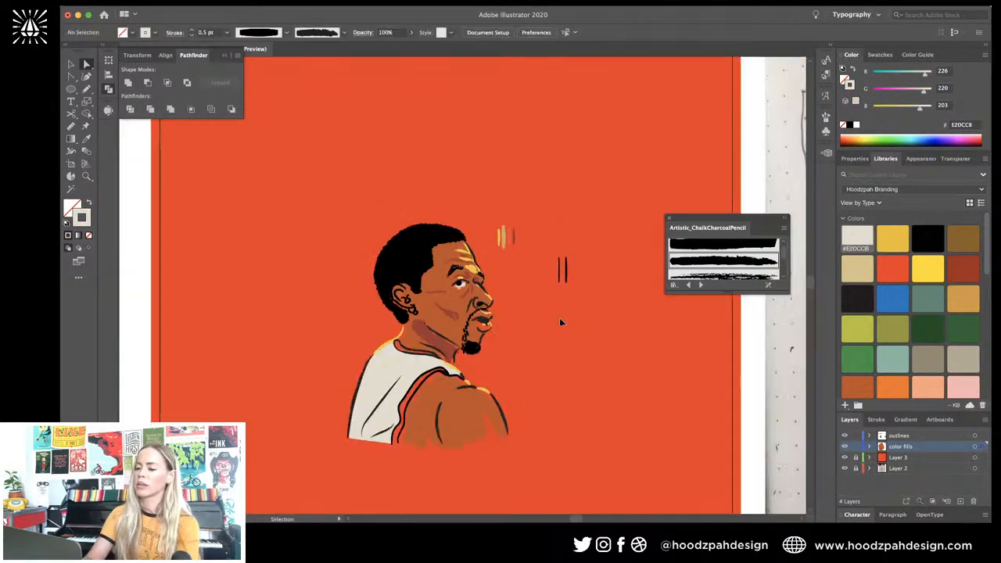
# Step: Apply the rough charcoal brush to the pupil circle's outline and set its stroke weight to 0.15 pt
pyautogui.press('super+equal')
pyautogui.press('super+equal')
pyautogui.press('super+equal')
pyautogui.press('super+equal')
pyautogui.press('super+equal')
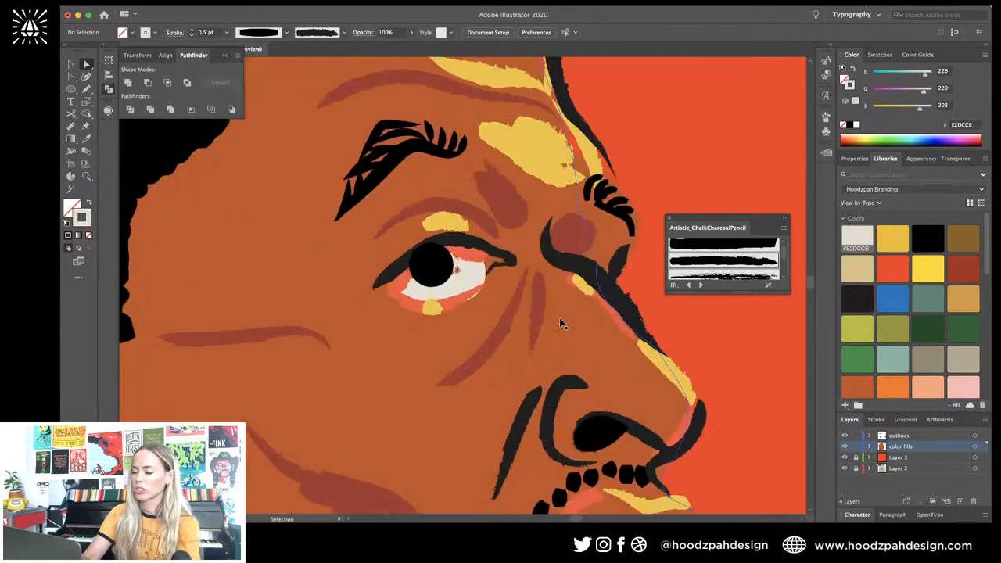
pyautogui.click(440, 268)
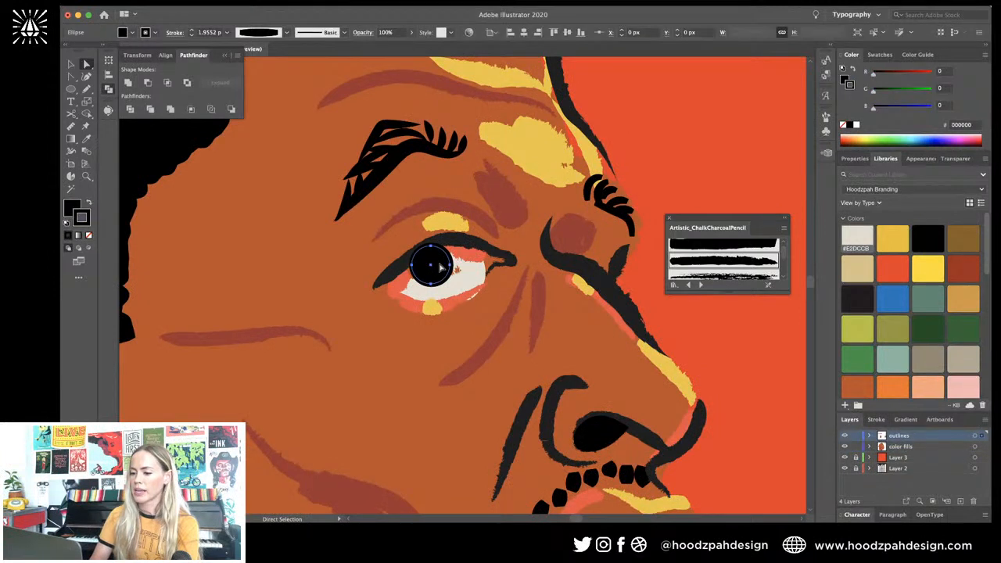
pyautogui.click(715, 260)
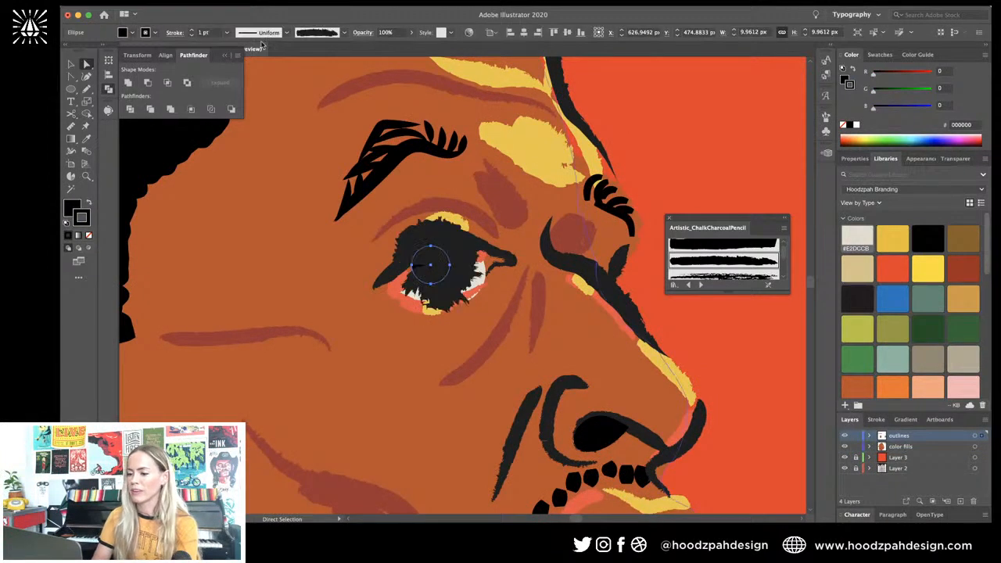
pyautogui.click(208, 34)
pyautogui.write('.1')
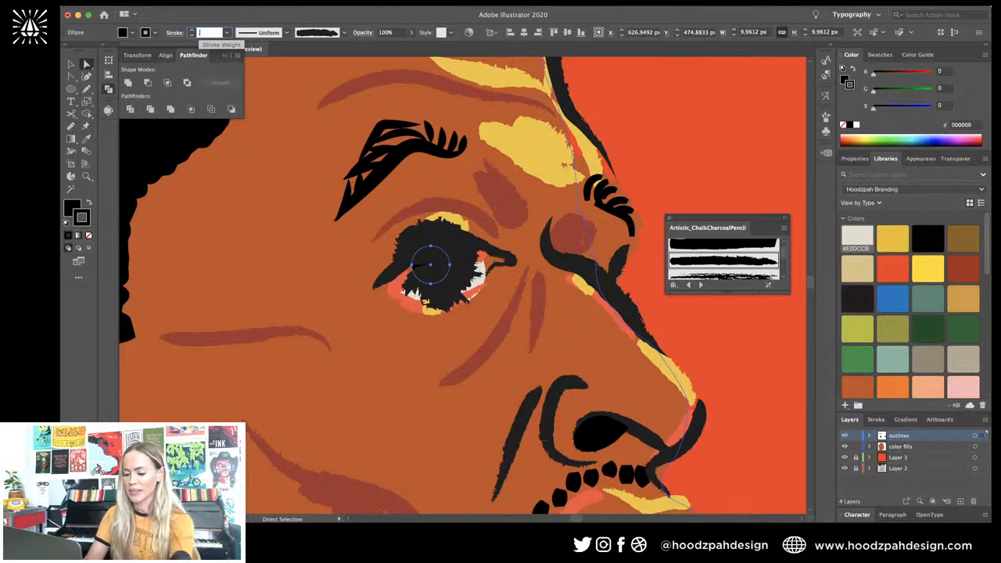
pyautogui.press('Return')
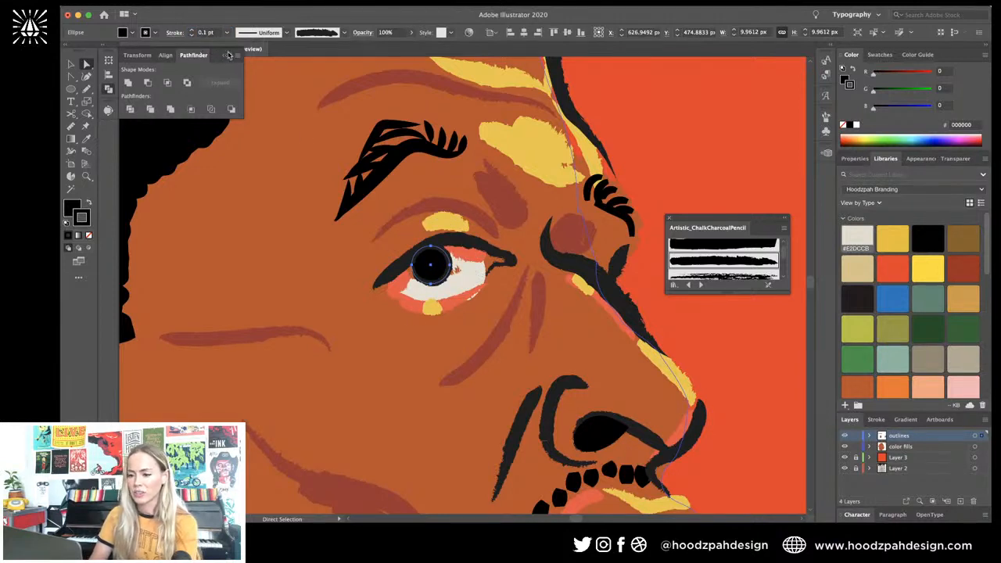
pyautogui.click(205, 33)
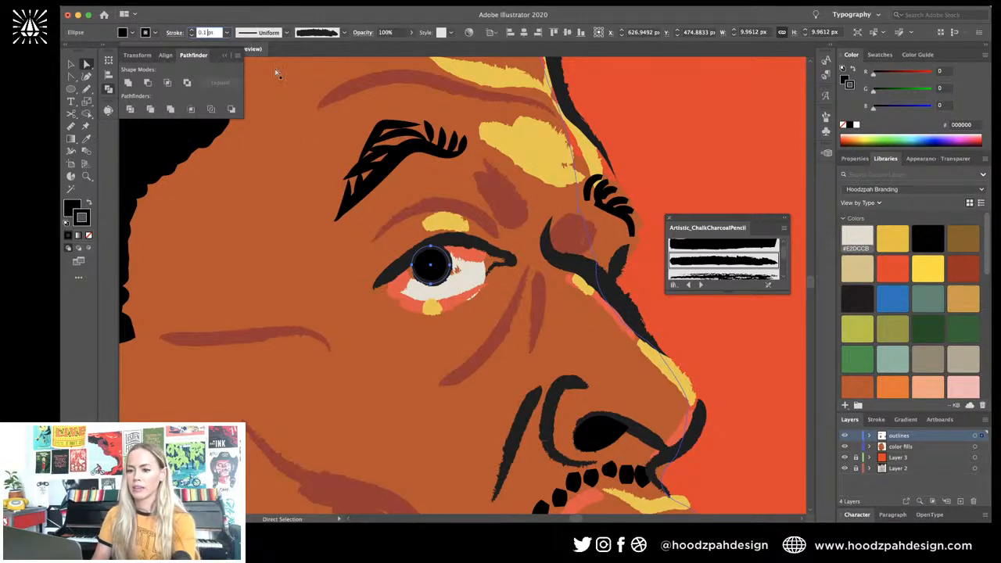
pyautogui.write('.15')
pyautogui.press('Return')
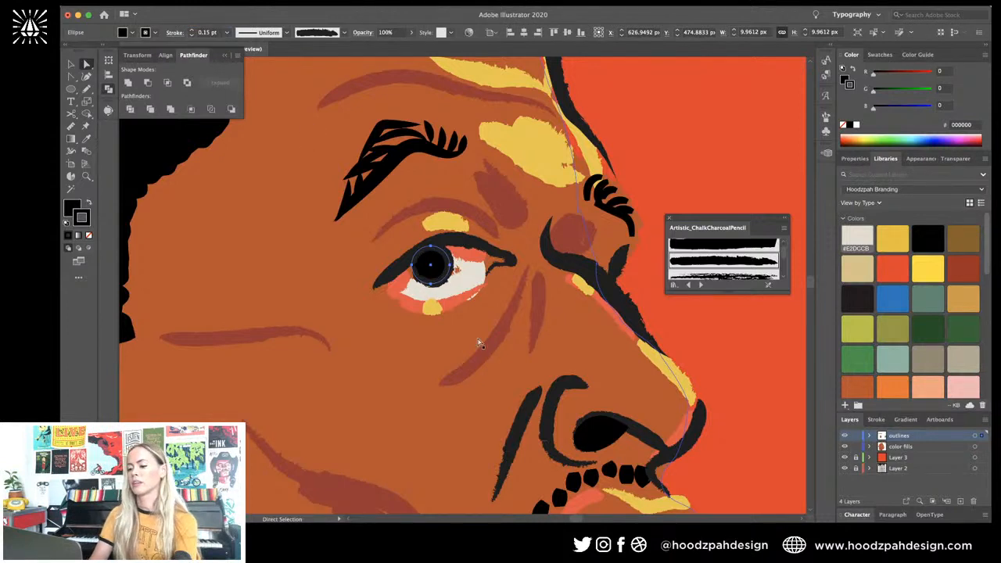
# Step: Draw a short gold highlight over the pupil's lower edge on the outlines layer, using the Pencil tool and the style of the under-eye highlight
pyautogui.hotkey('ctrl', '+')
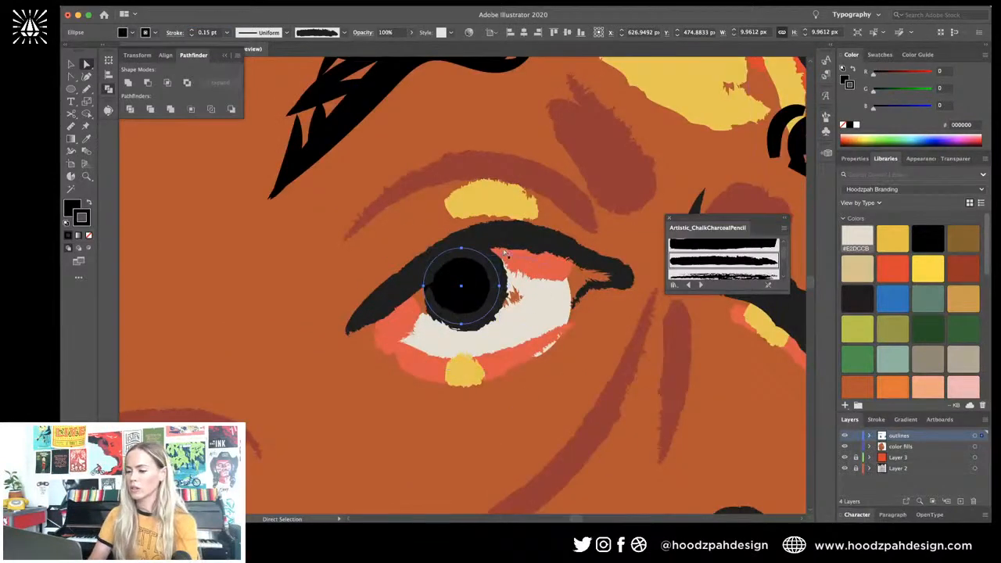
pyautogui.click(465, 368)
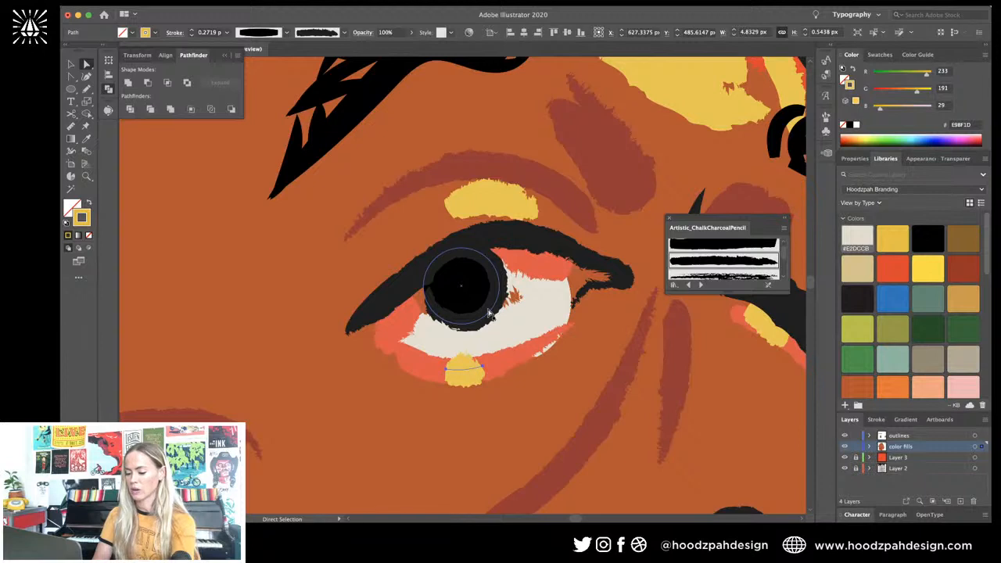
pyautogui.press('n')
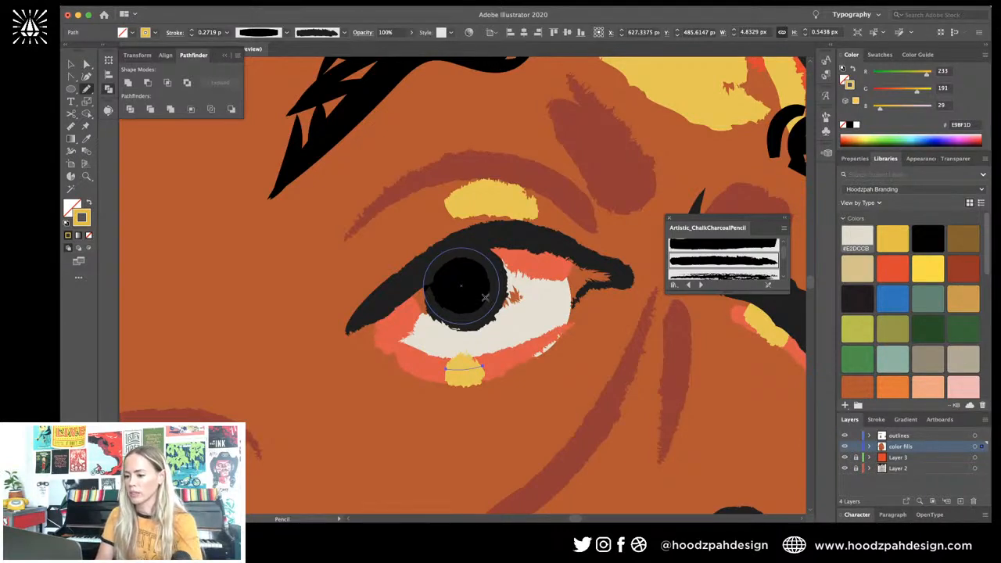
pyautogui.moveTo(485, 298); pyautogui.dragTo(480, 308)
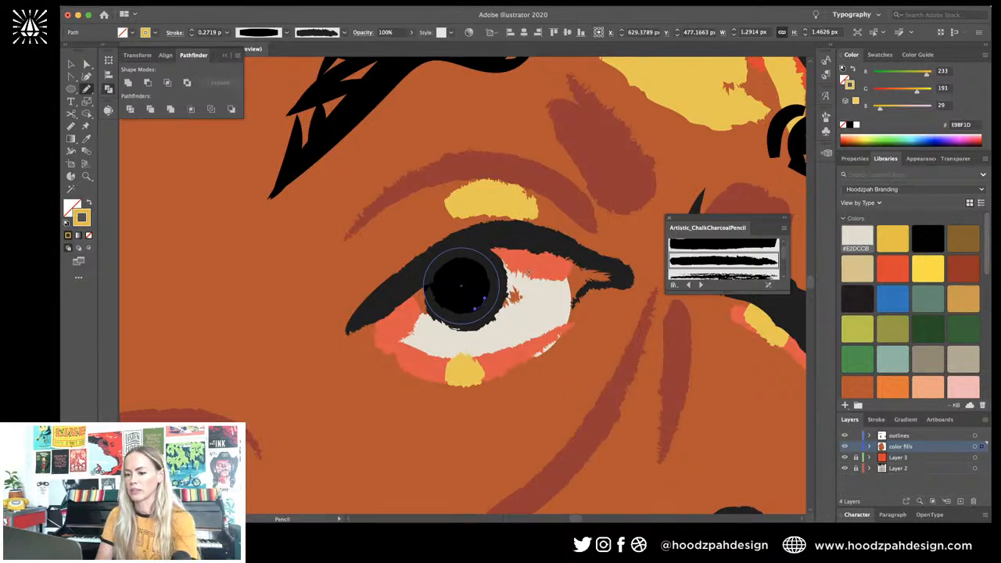
pyautogui.press('super+z')
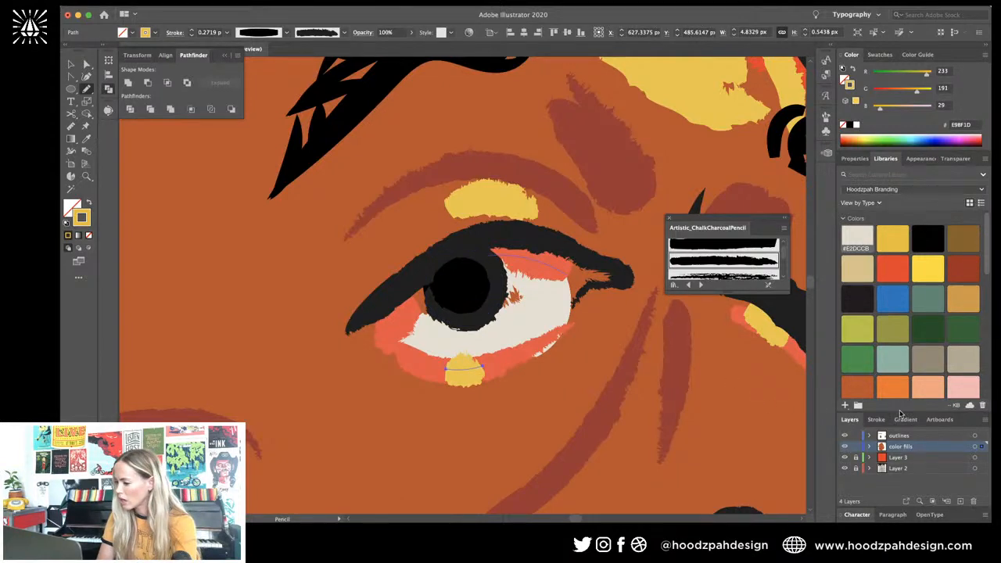
pyautogui.click(900, 436)
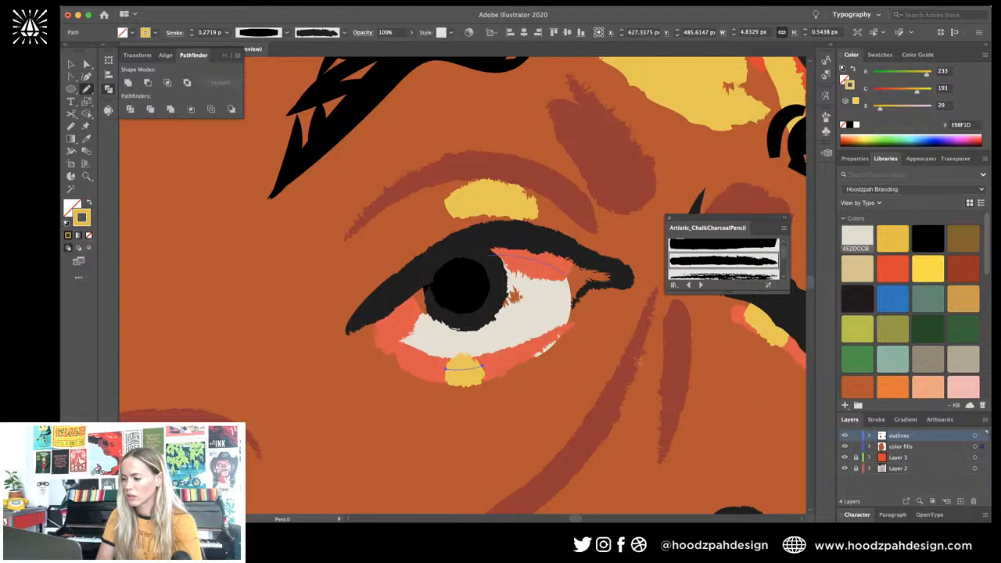
pyautogui.moveTo(492, 303); pyautogui.dragTo(467, 316)
pyautogui.press('super+z')
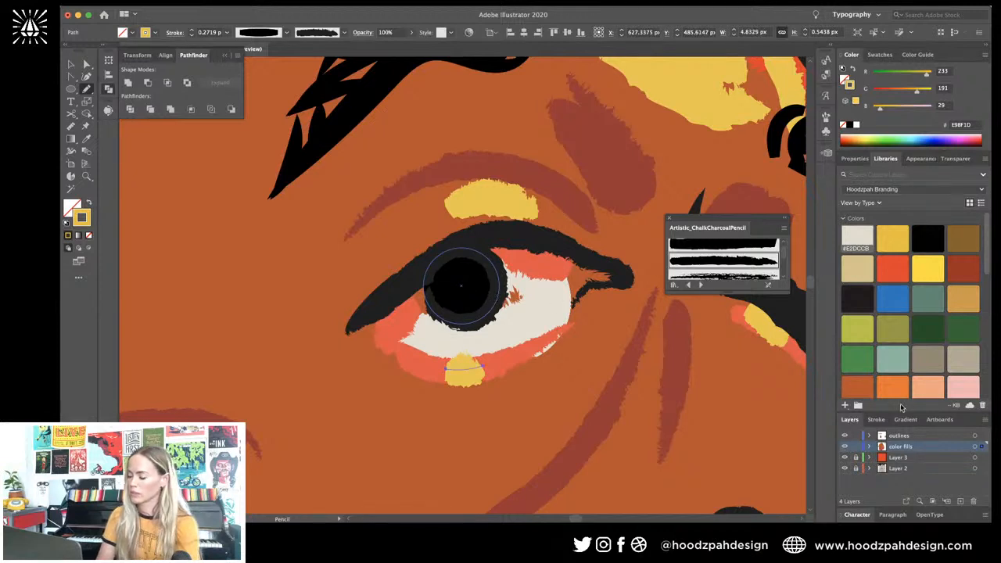
pyautogui.click(907, 440)
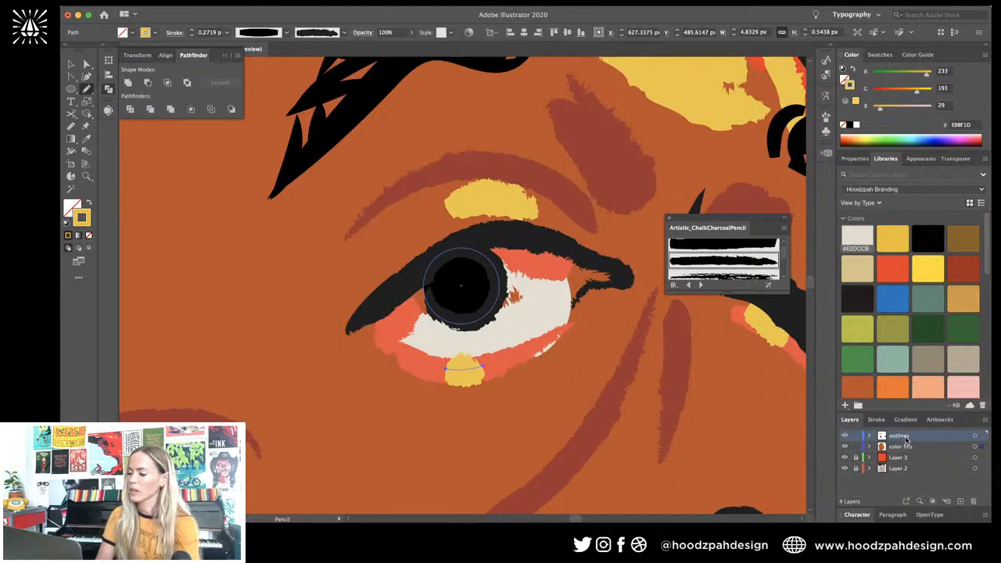
pyautogui.moveTo(490, 303); pyautogui.dragTo(477, 316)
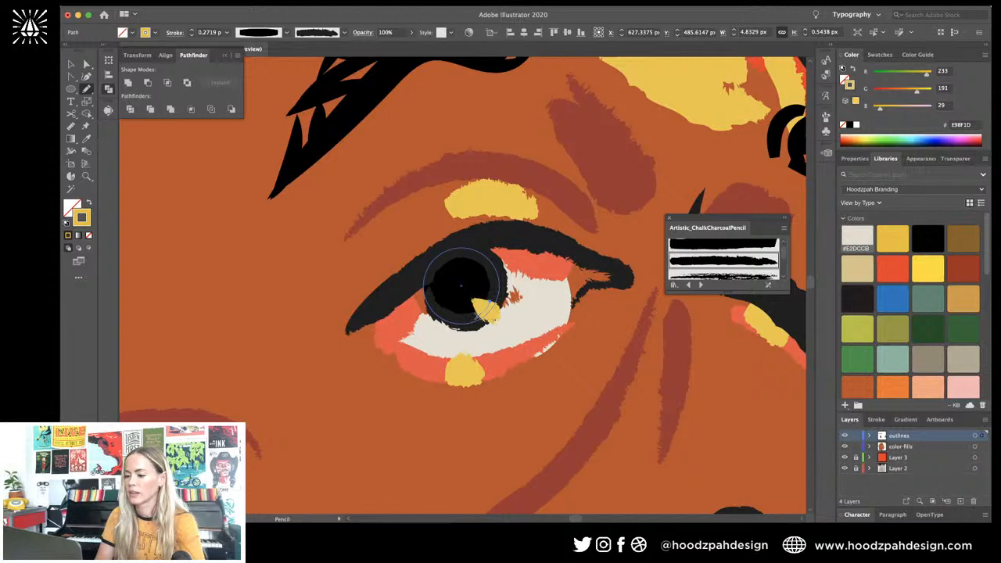
# Step: Draw a dark red stroke over the pupil in the eyelid crease's style, replacing the first attempt with one curving through the pupil's lower half
pyautogui.keyDown('super'); pyautogui.click(553, 179); pyautogui.keyUp('super')
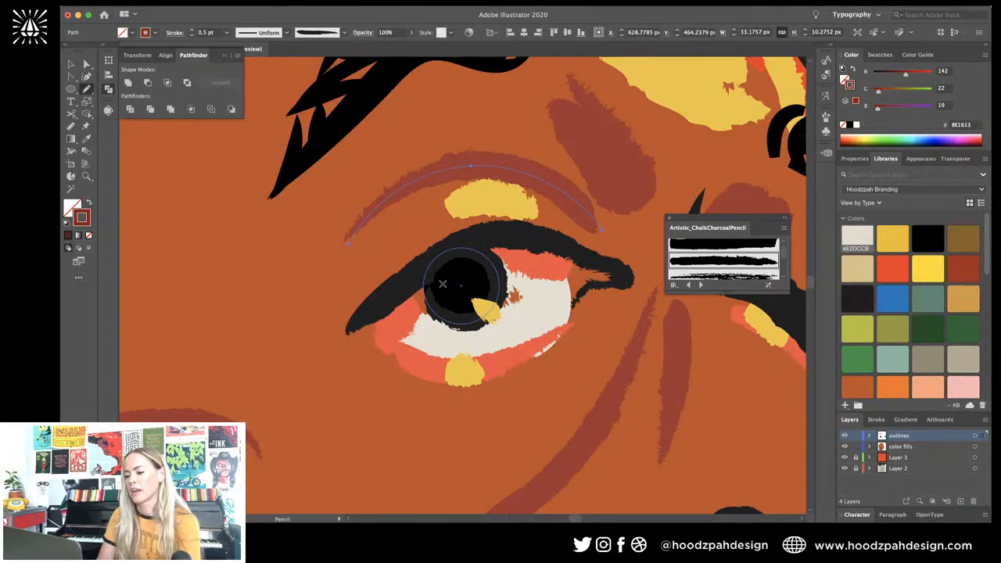
pyautogui.moveTo(443, 284); pyautogui.dragTo(477, 265)
pyautogui.press('v')
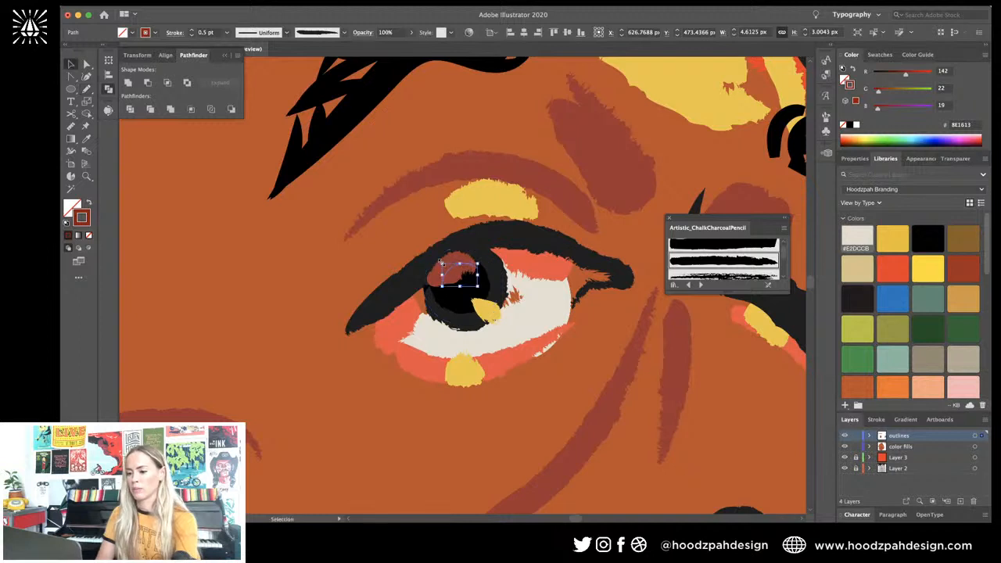
pyautogui.press('Delete')
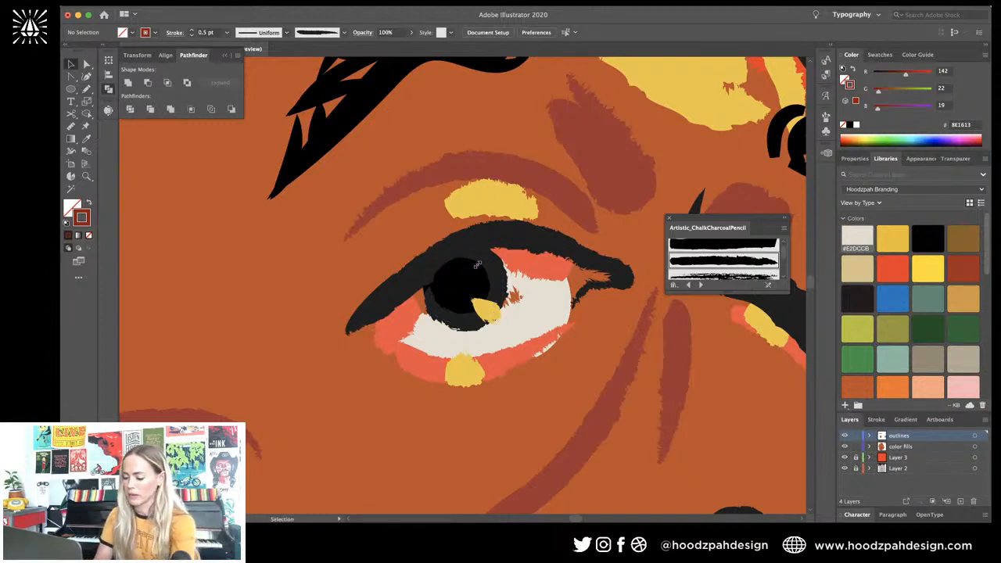
pyautogui.press('n')
pyautogui.moveTo(445, 294)
pyautogui.mouseDown()
pyautogui.moveTo(458, 304)
pyautogui.moveTo(485, 289)
pyautogui.moveTo(485, 269)
pyautogui.mouseUp()
pyautogui.press('v')
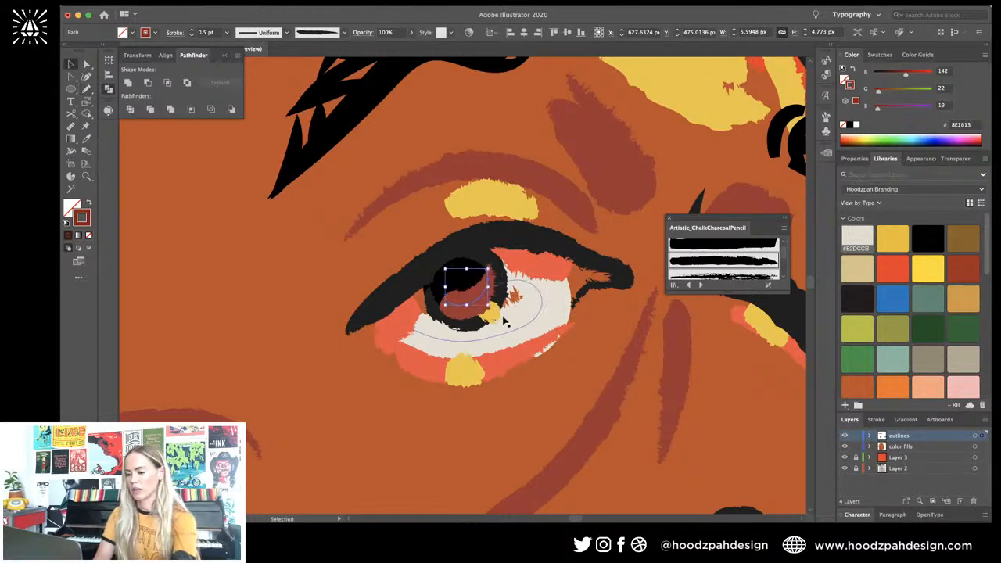
# Step: Bring the small gold pupil highlight to the front and set its stroke weight to 0.2 pt
pyautogui.click(492, 315)
pyautogui.press('super+shift+]')
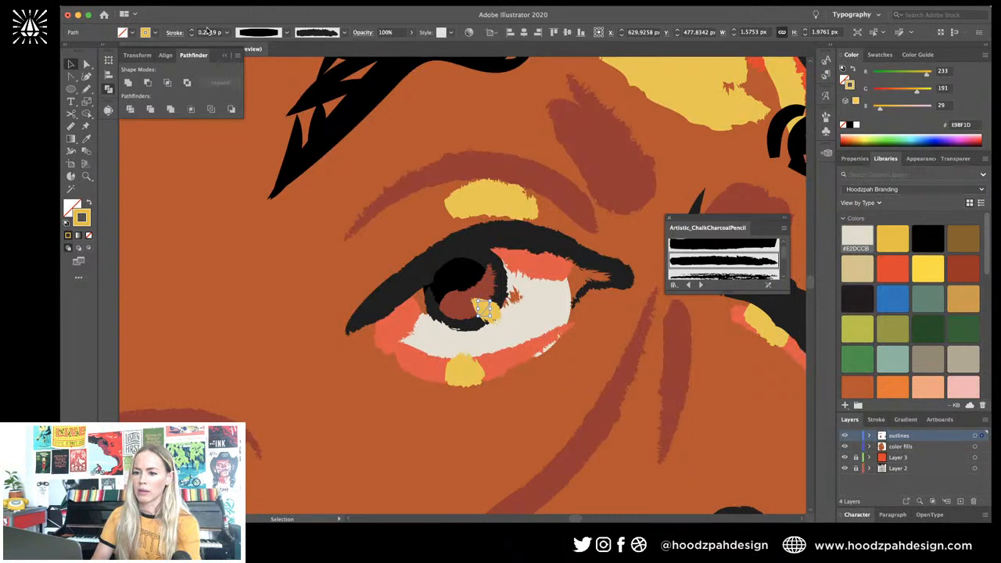
pyautogui.click(192, 36)
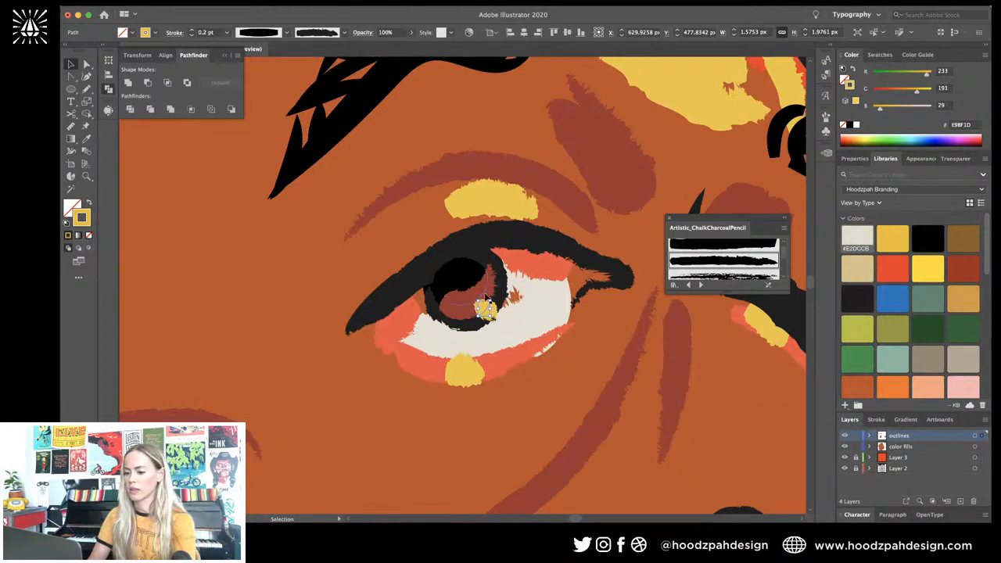
# Step: Set the stroke weight of the dark red stroke inside the pupil to 0.35 pt and deselect it
pyautogui.click(485, 289)
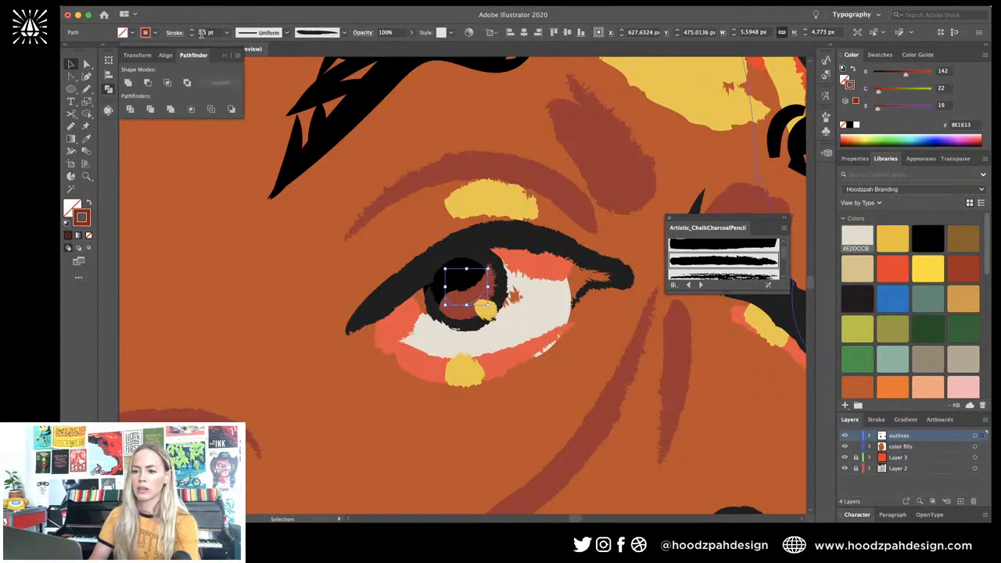
pyautogui.click(204, 33)
pyautogui.write('0.35')
pyautogui.press('Return')
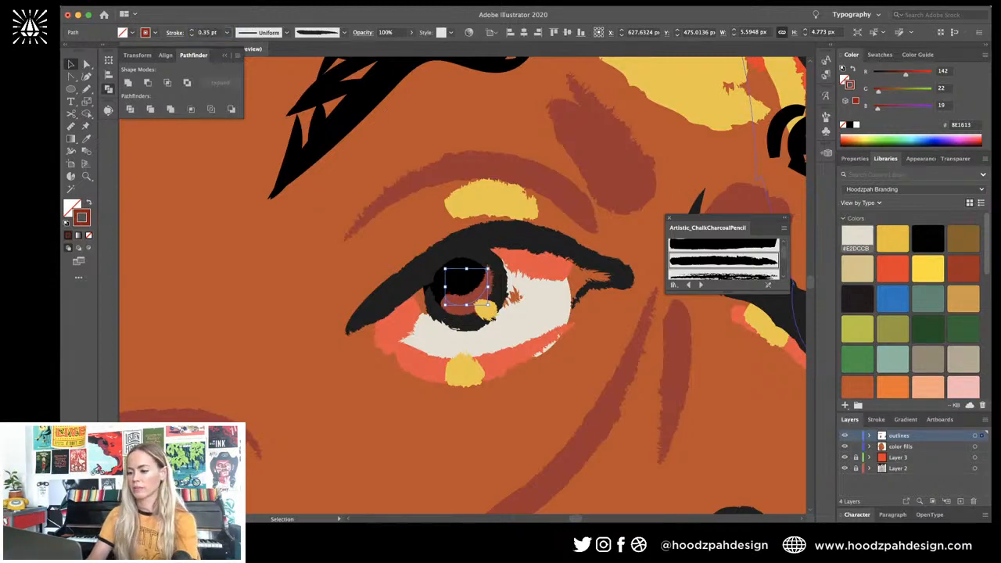
pyautogui.press('Down')
pyautogui.press('Up')
pyautogui.hotkey('ctrl', '-')
pyautogui.hotkey('ctrl', '-')
pyautogui.hotkey('ctrl', '-')
pyautogui.hotkey('ctrl', '-')
pyautogui.hotkey('ctrl', '-')
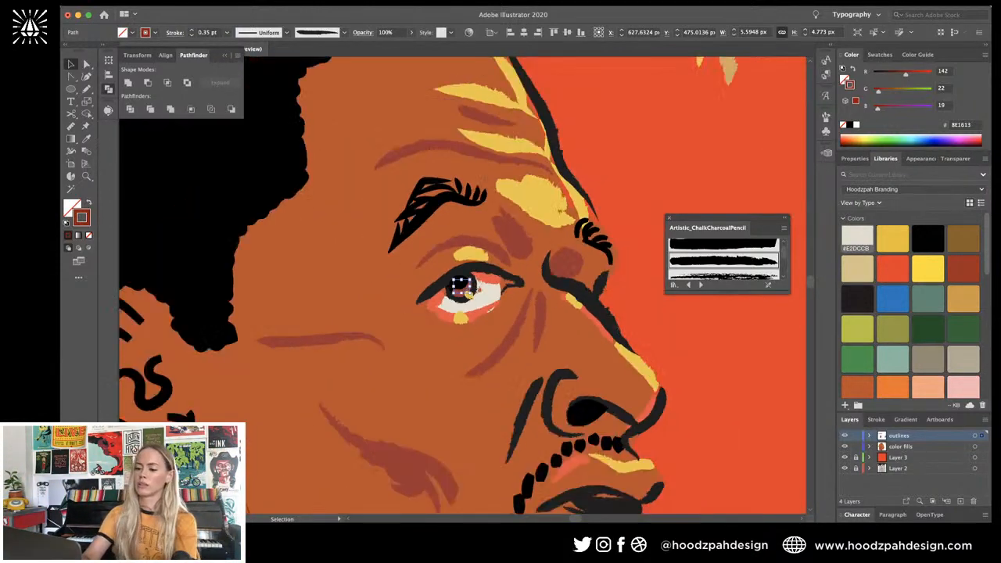
pyautogui.click(548, 159)
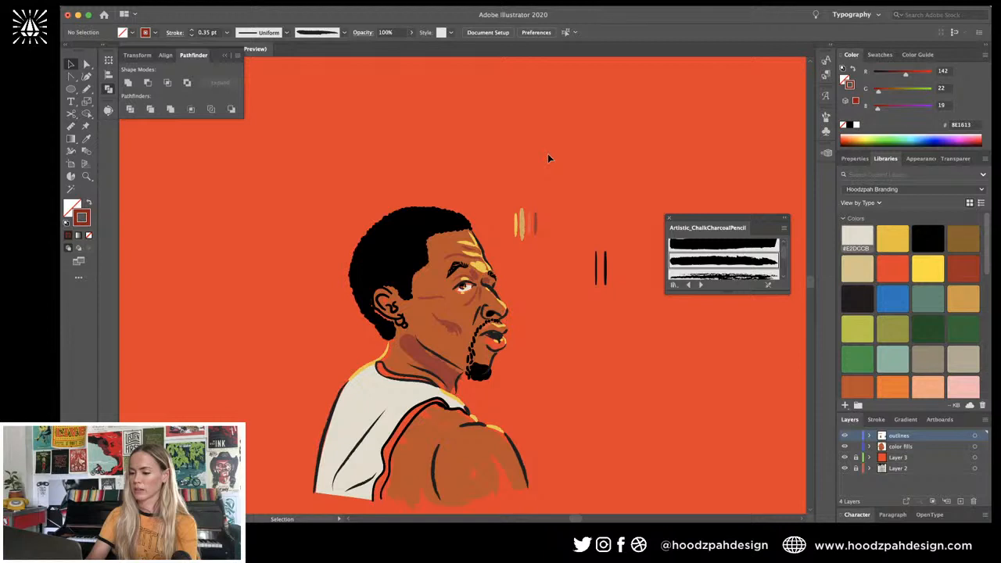
pyautogui.press('a')
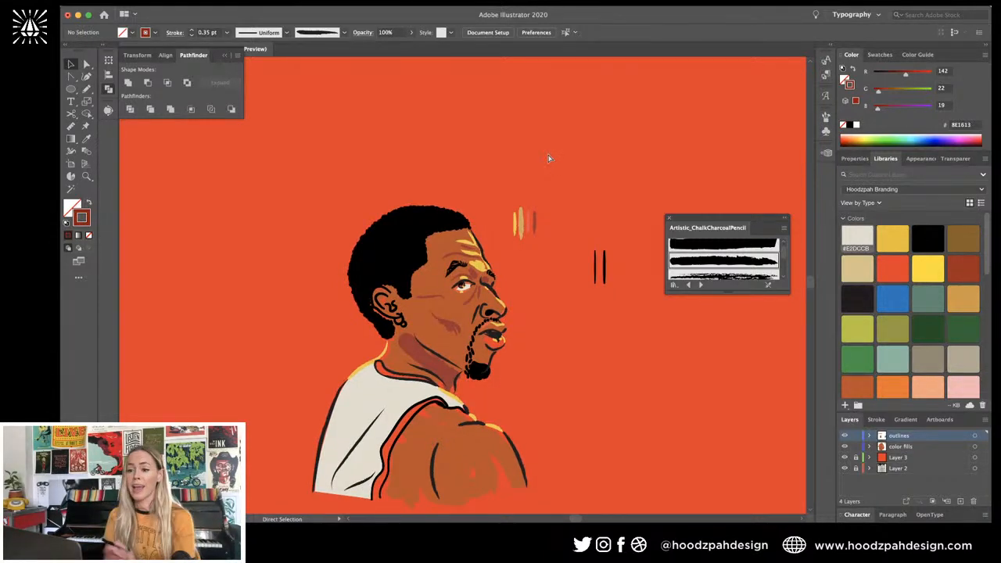
pyautogui.press('v')
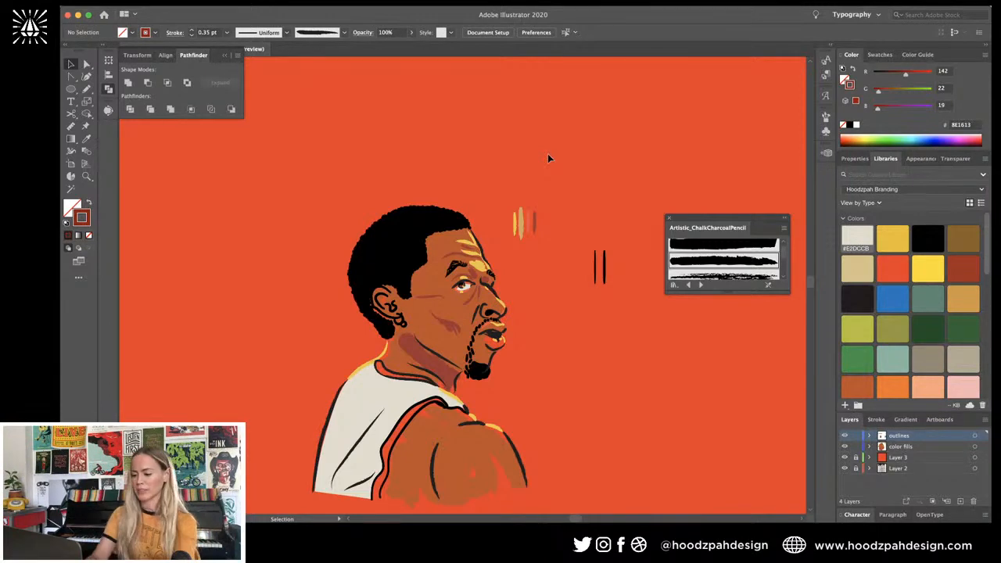
# Step: Scribble a gold Pencil stroke on the upper shoulder, on the outlines layer, using the style of the gold shoulder-edge highlight
pyautogui.press('super+plus')
pyautogui.press('super+plus')
pyautogui.scroll(-5, 548, 154)
pyautogui.scroll(-3, 549, 157)
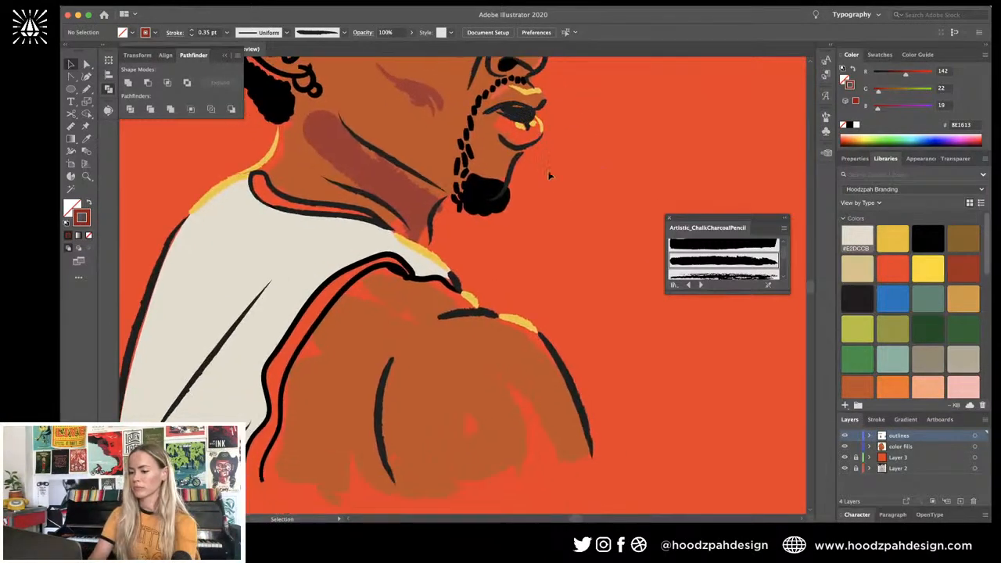
pyautogui.press('n')
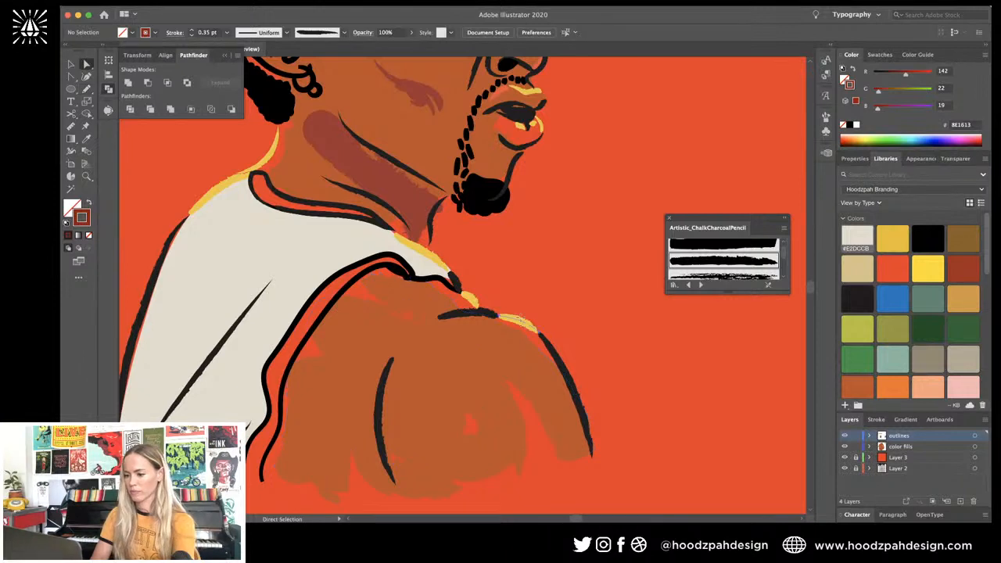
pyautogui.keyDown('super'); pyautogui.click(519, 318); pyautogui.keyUp('super')
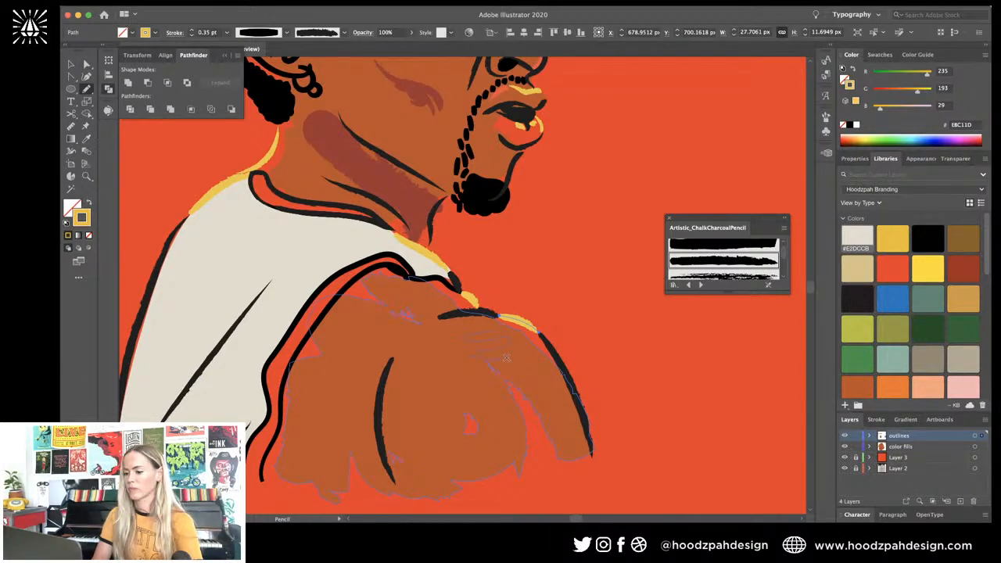
pyautogui.moveTo(507, 357); pyautogui.dragTo(509, 356)
pyautogui.press('super+=')
pyautogui.press('super+=')
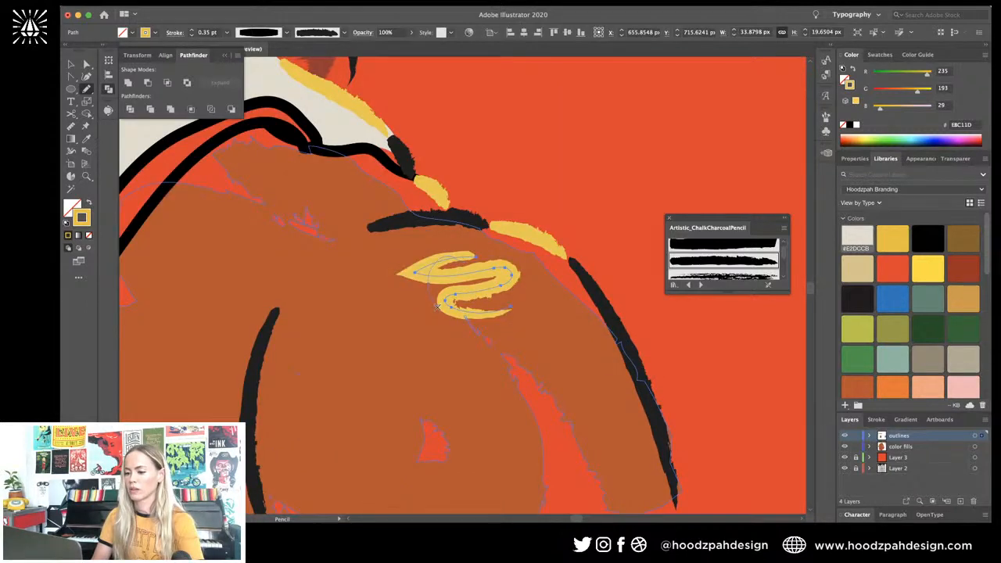
# Step: Rework the gold shoulder scribble with the Pencil tool into a compact, rounded highlight patch and deselect it
pyautogui.press('a')
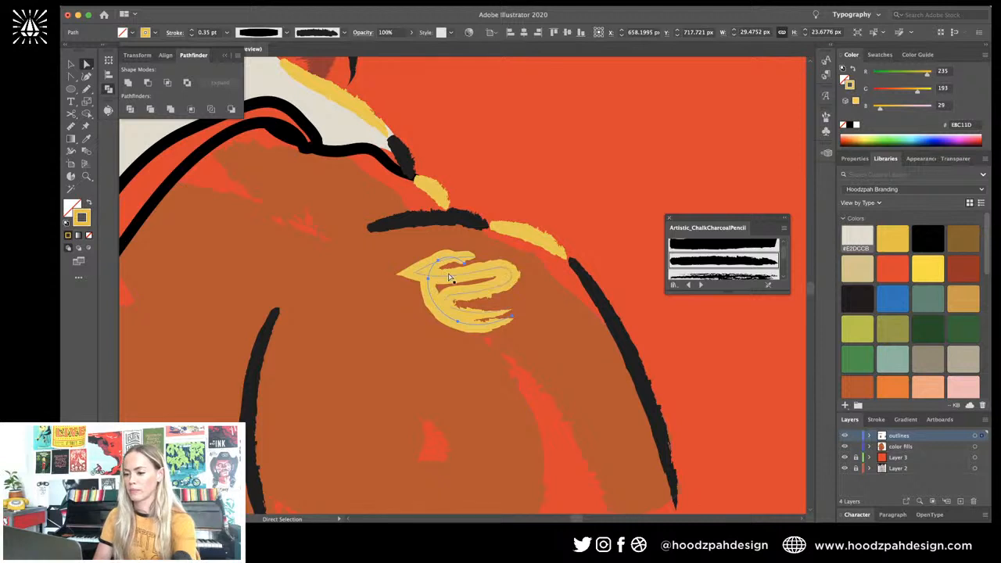
pyautogui.press('n')
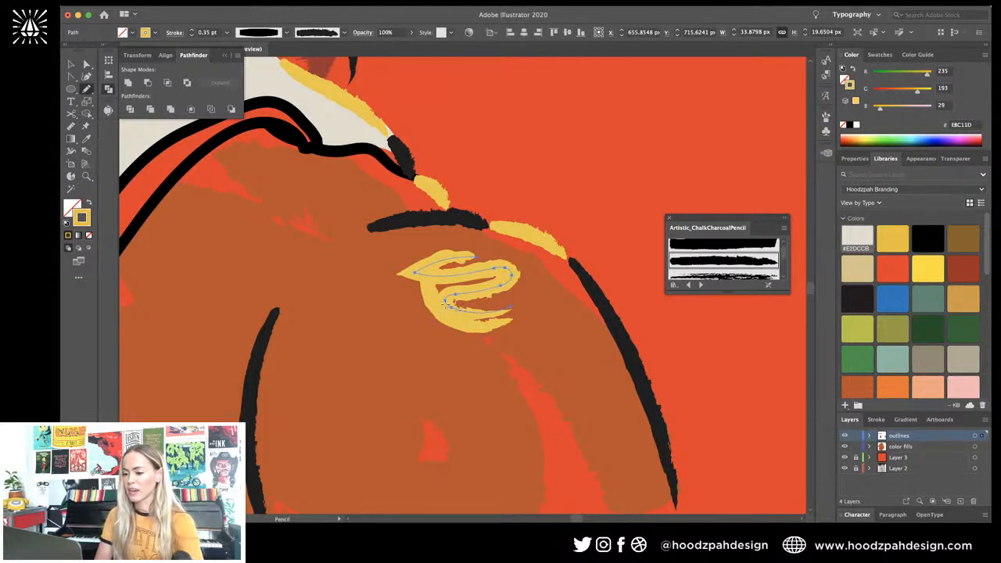
pyautogui.moveTo(445, 301)
pyautogui.mouseDown()
pyautogui.moveTo(477, 302)
pyautogui.moveTo(435, 280)
pyautogui.moveTo(478, 262)
pyautogui.moveTo(435, 272)
pyautogui.mouseUp()
pyautogui.scroll(-6, 473, 296)
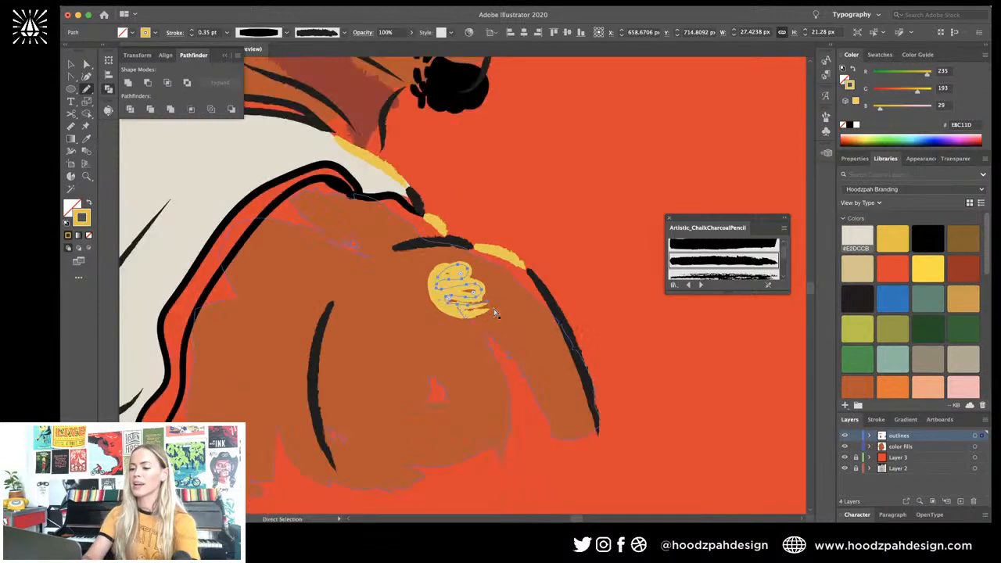
pyautogui.press('v')
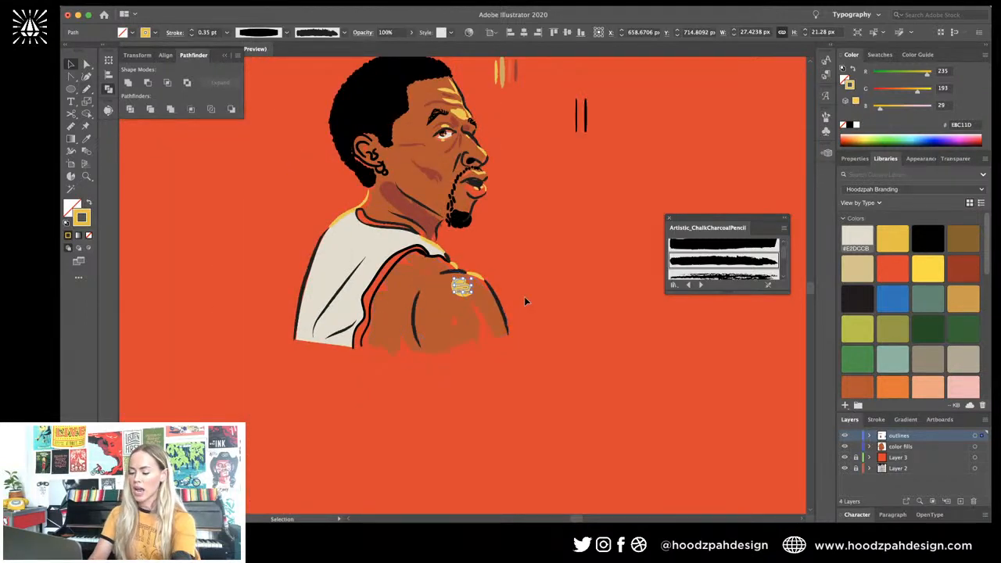
pyautogui.click(525, 299)
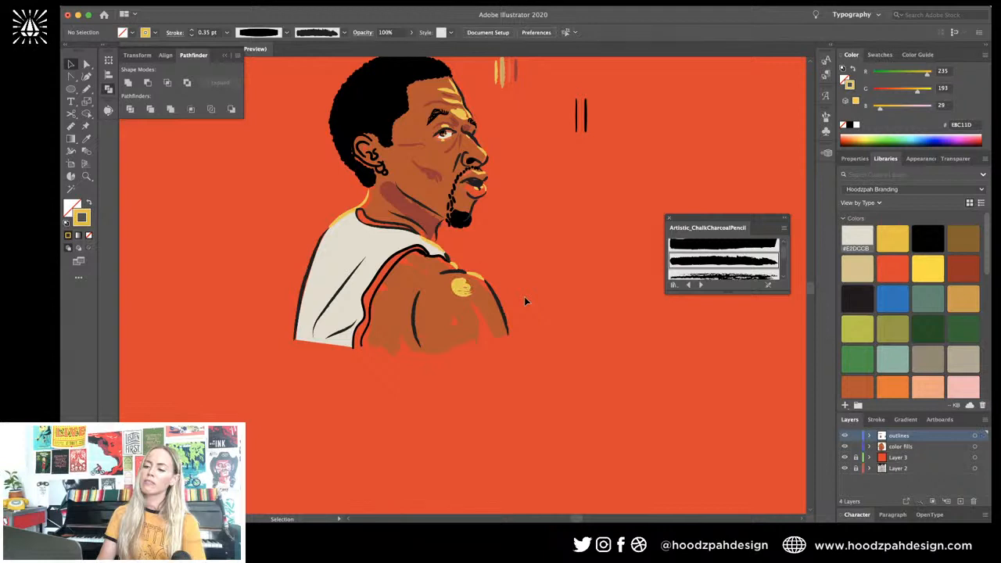
# Step: Examine the gold shoulder patch against the whole portrait, and look closely at the grouped beard strokes
pyautogui.press('super+minus')
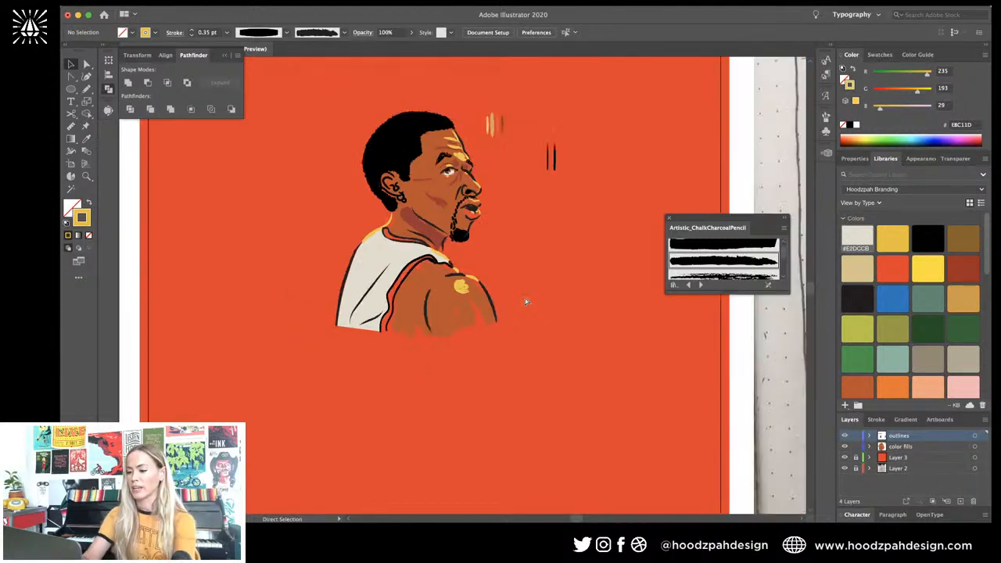
pyautogui.press('super+plus')
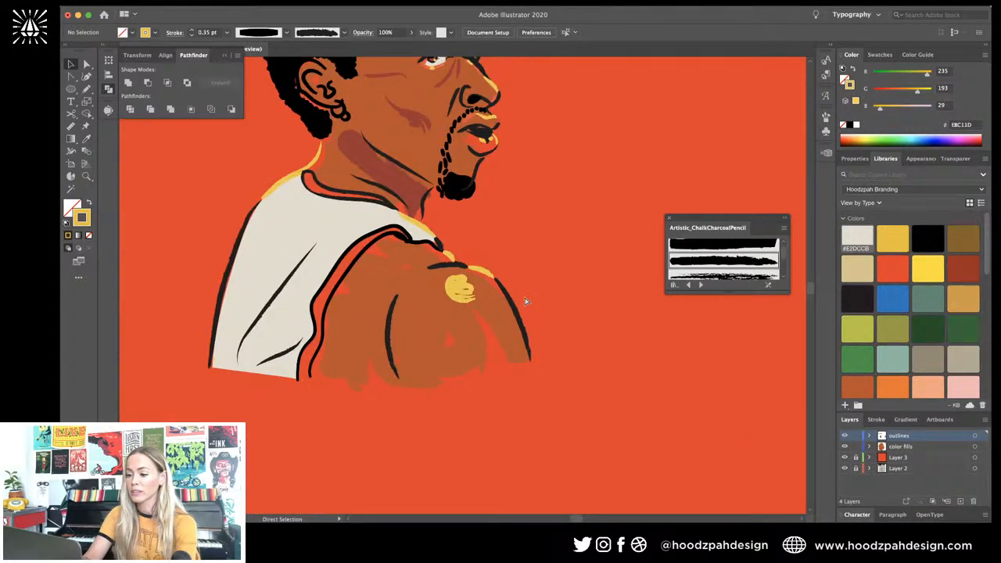
pyautogui.press('super+plus')
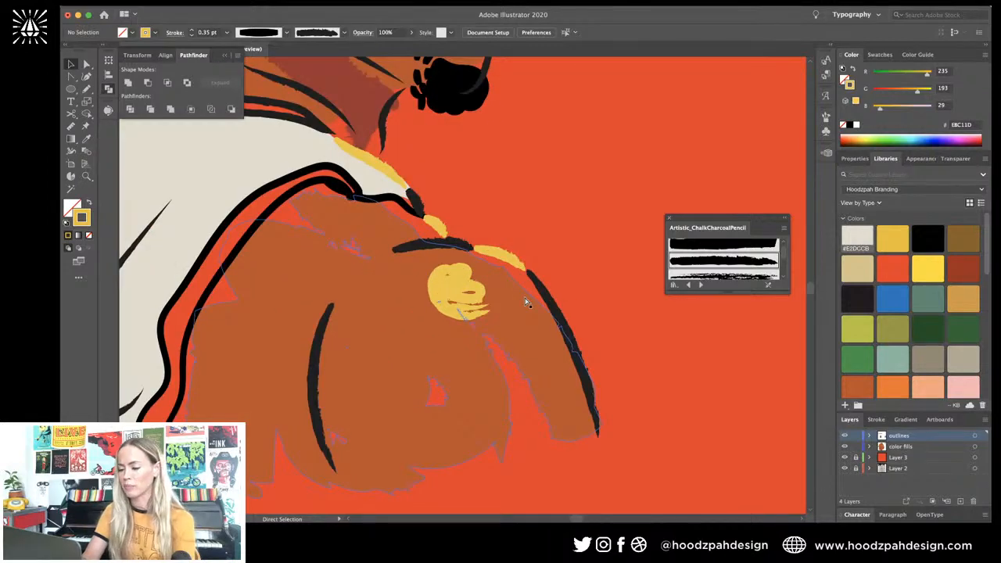
pyautogui.press('super+minus')
pyautogui.press('super+plus')
pyautogui.press('super+plus')
pyautogui.press('super+minus')
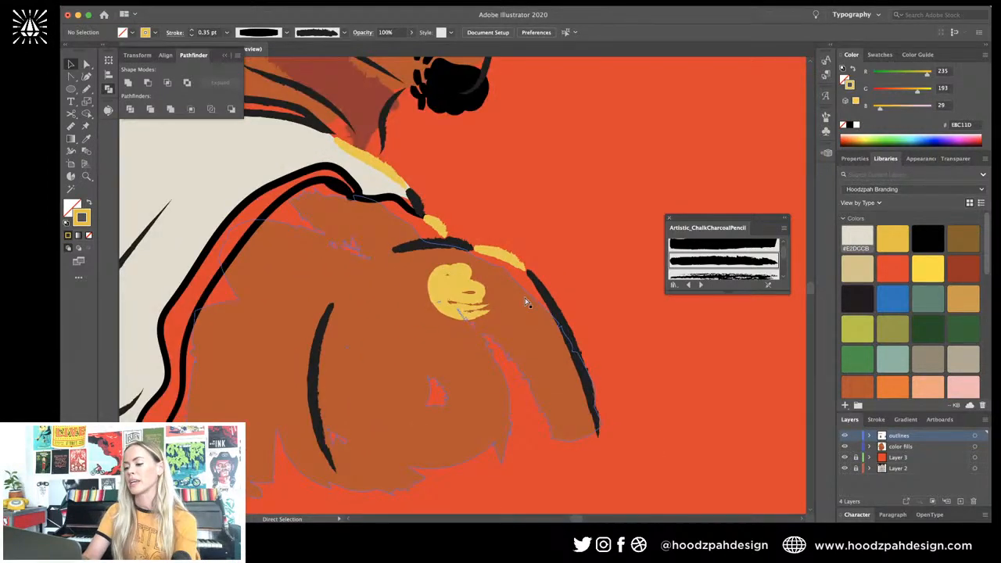
pyautogui.press('super+minus')
pyautogui.press('super+minus')
pyautogui.press('super+plus')
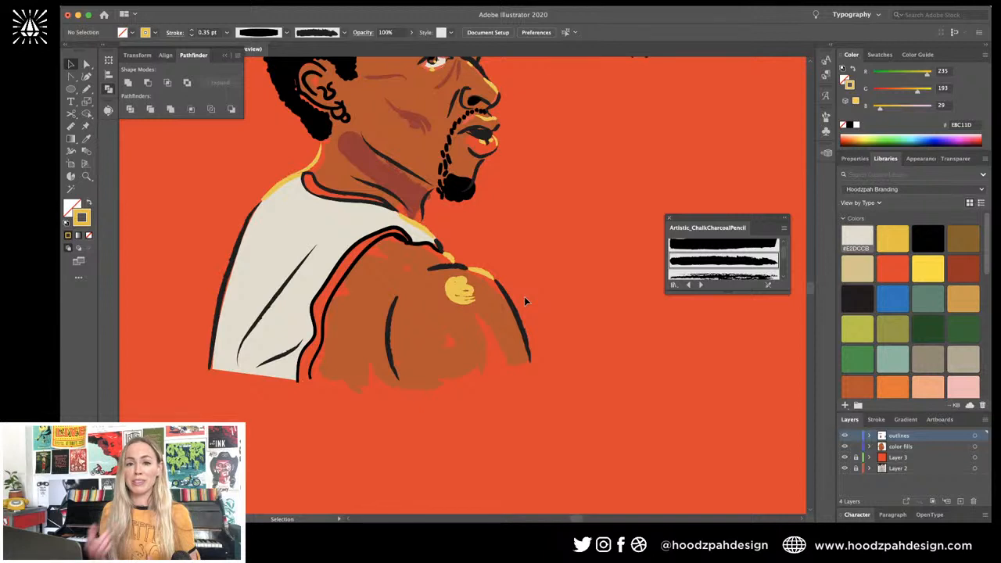
pyautogui.press('super+minus')
pyautogui.press('super+minus')
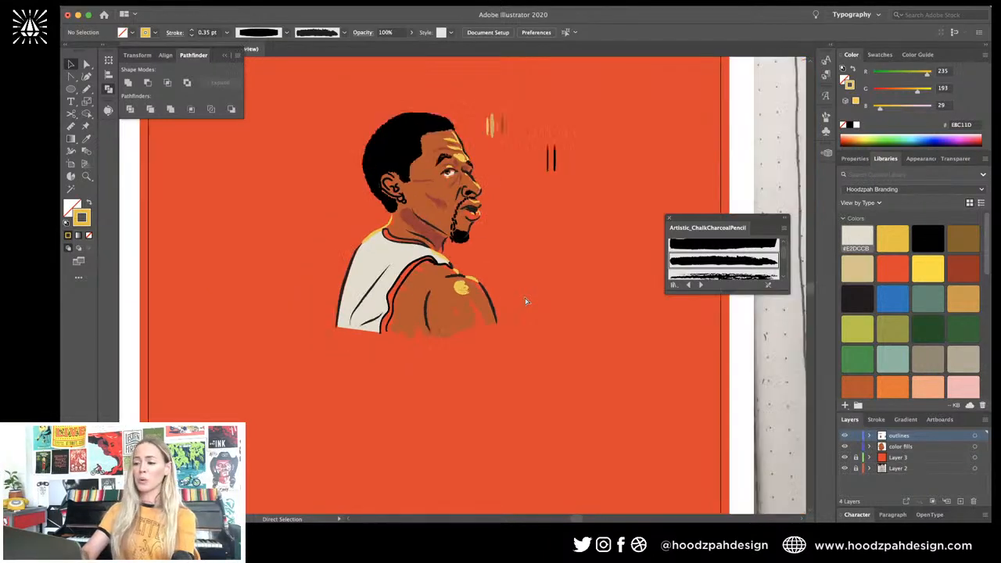
pyautogui.press('super+equal')
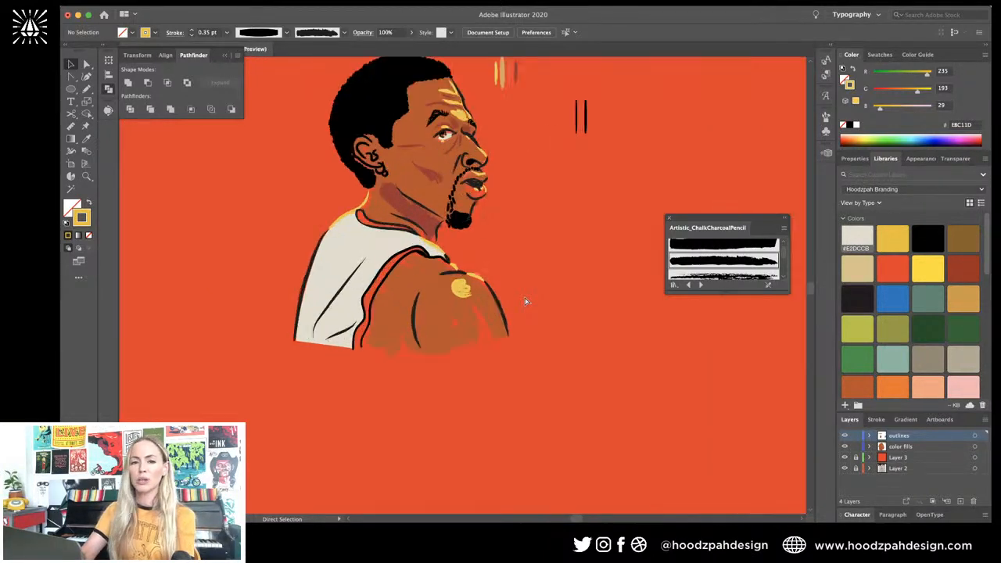
pyautogui.press('super+equal')
pyautogui.press('super+minus')
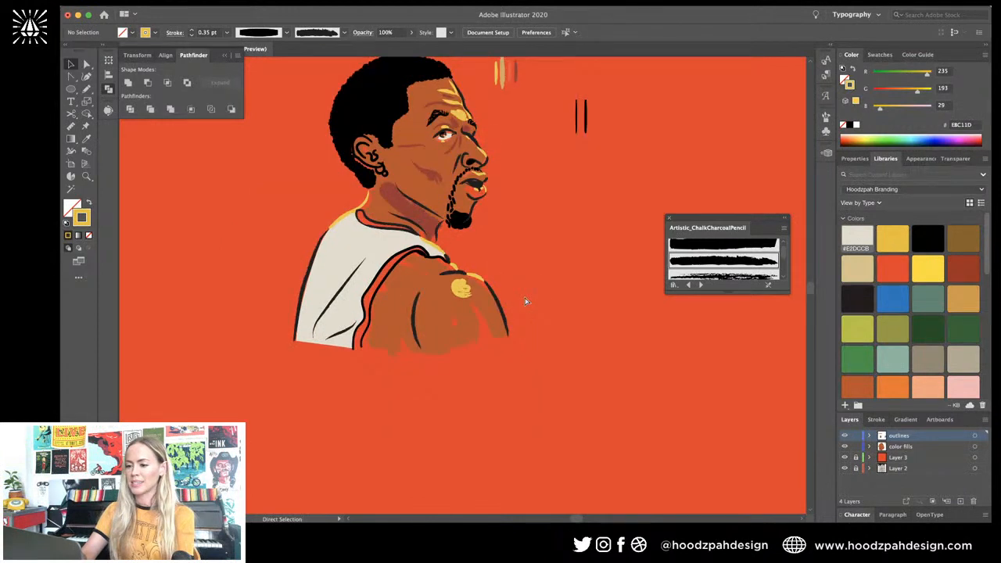
pyautogui.press('super+equal')
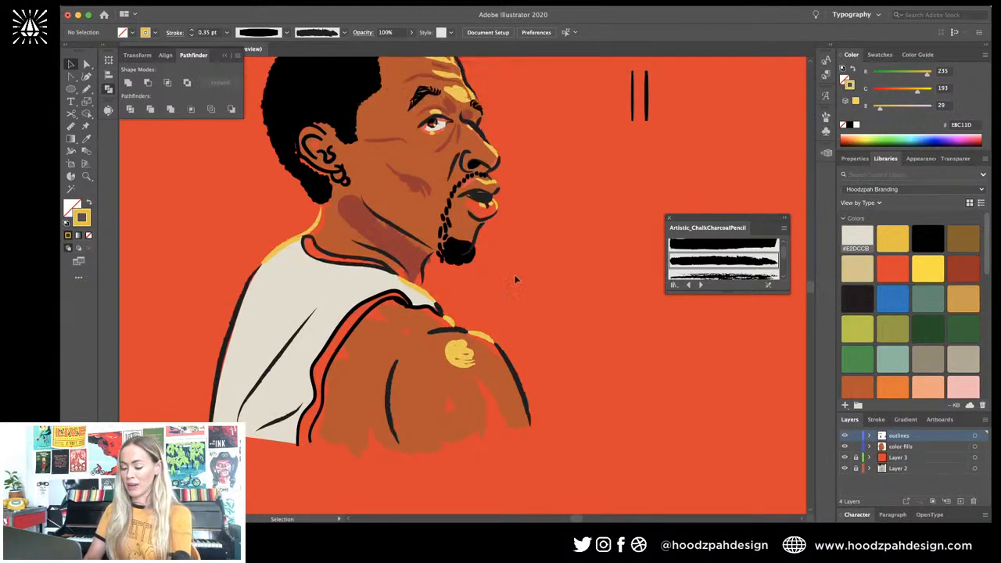
pyautogui.click(449, 227)
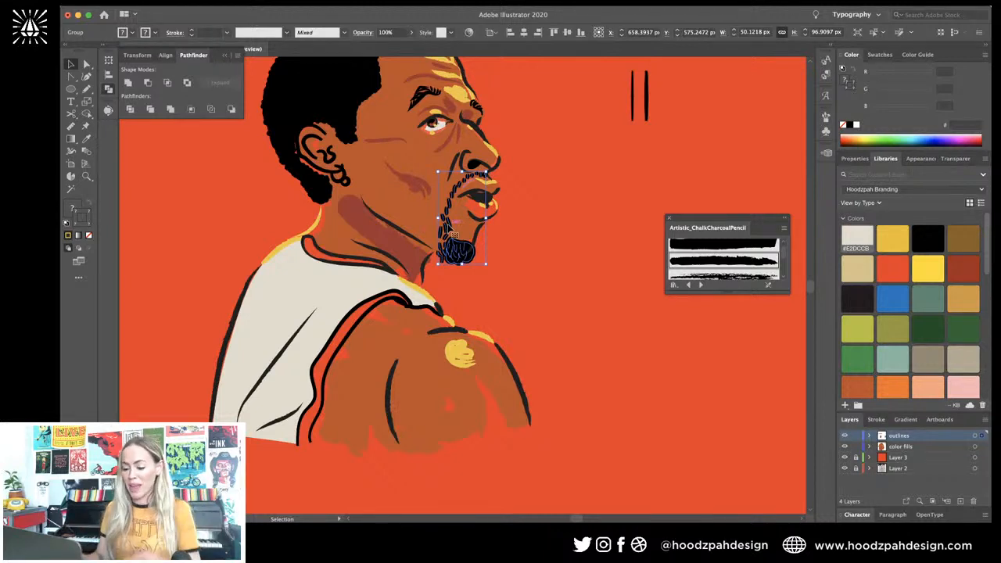
pyautogui.press('super+plus')
pyautogui.scroll(2, 451, 228)
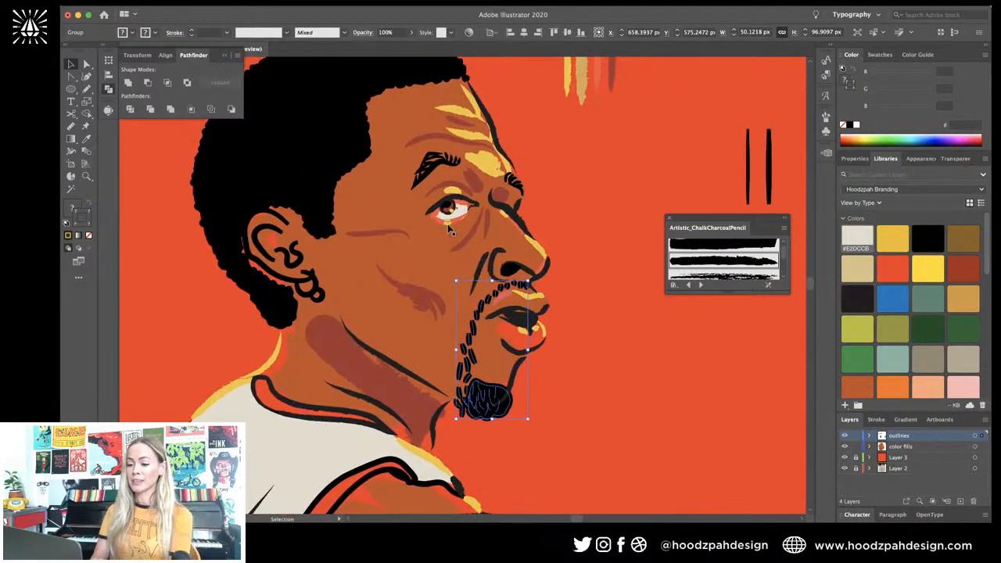
# Step: Cut the outer ear outline at two points along the ear's upper rim with the Scissors tool
pyautogui.click(287, 226)
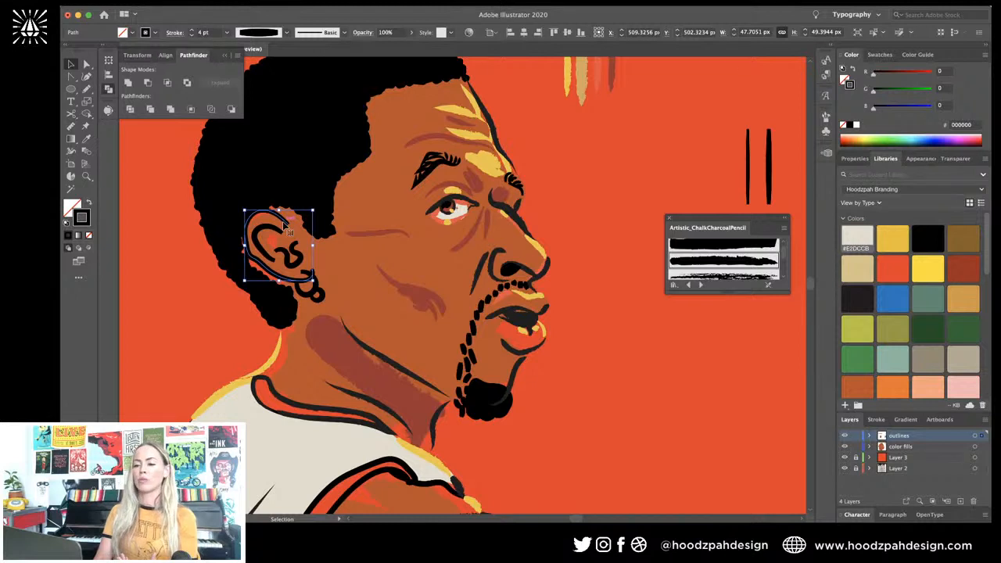
pyautogui.press('super+plus')
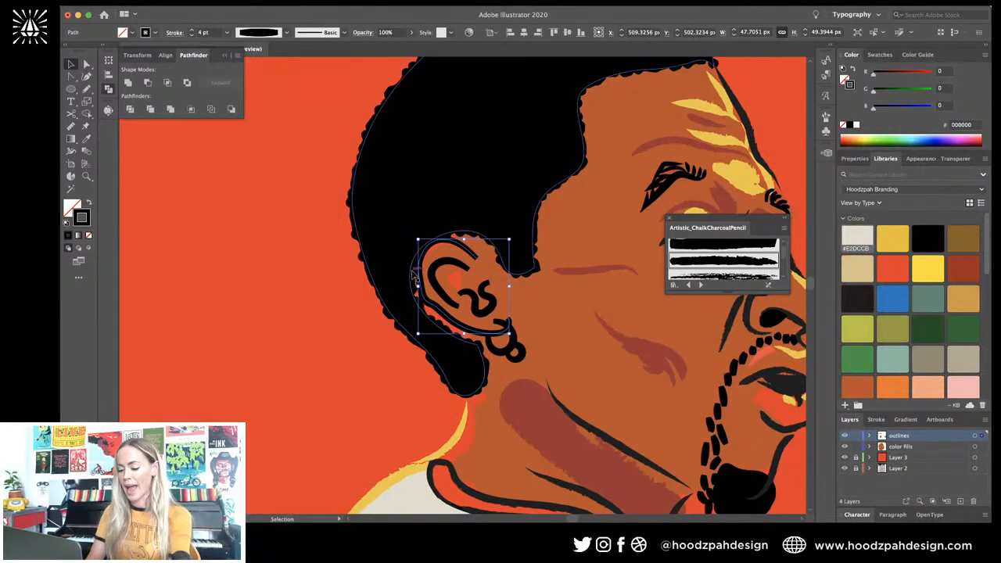
pyautogui.press('c')
pyautogui.click(452, 251)
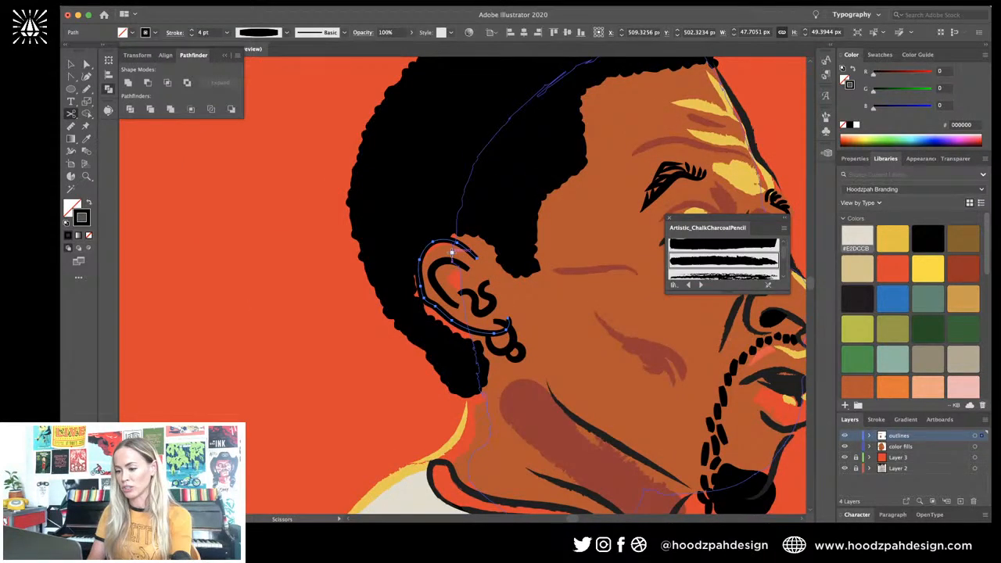
pyautogui.click(435, 241)
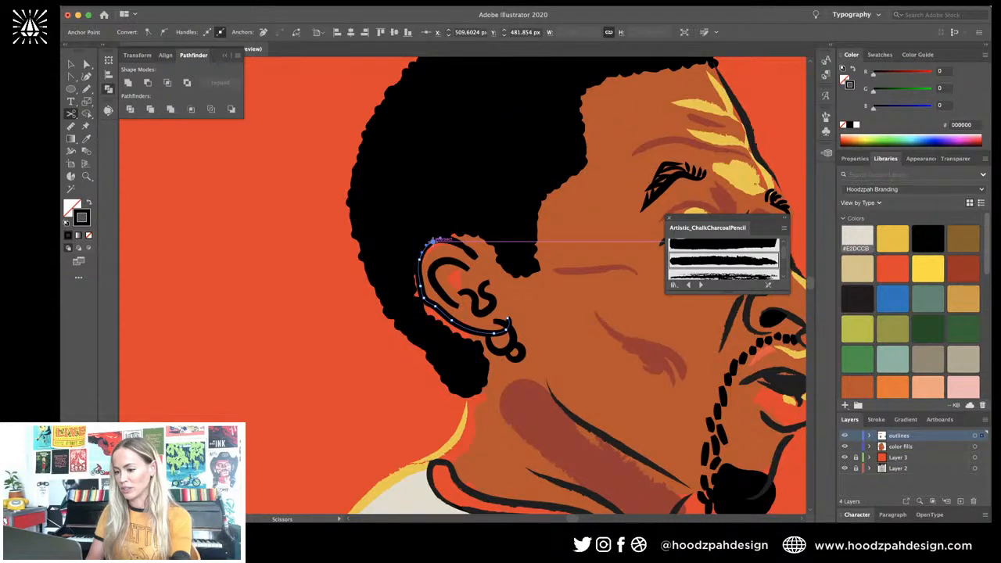
# Step: Apply a rough charcoal brush to all cut pieces of the outer ear outline, with a 0.3 pt stroke weight
pyautogui.press('v')
pyautogui.click(450, 242)
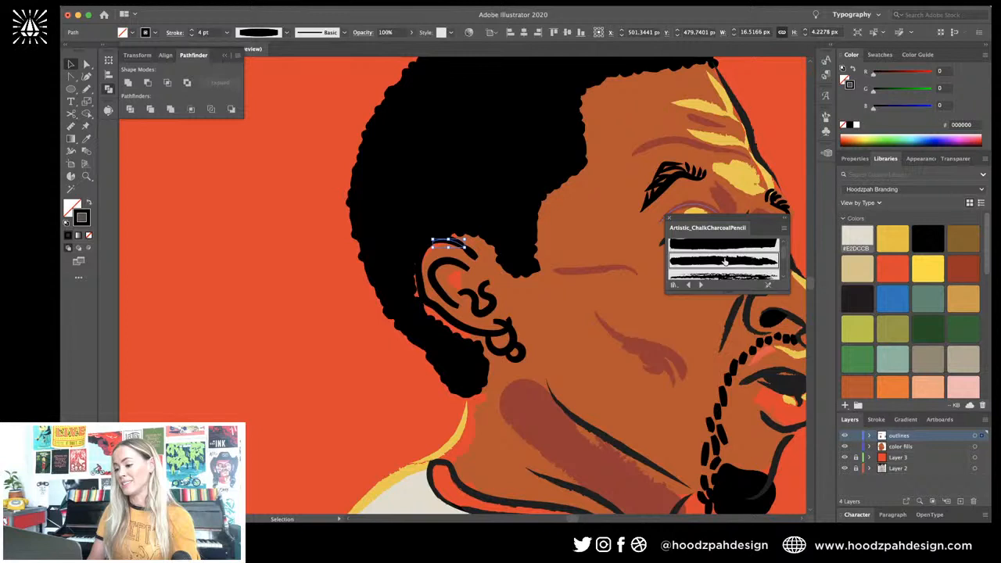
pyautogui.click(725, 262)
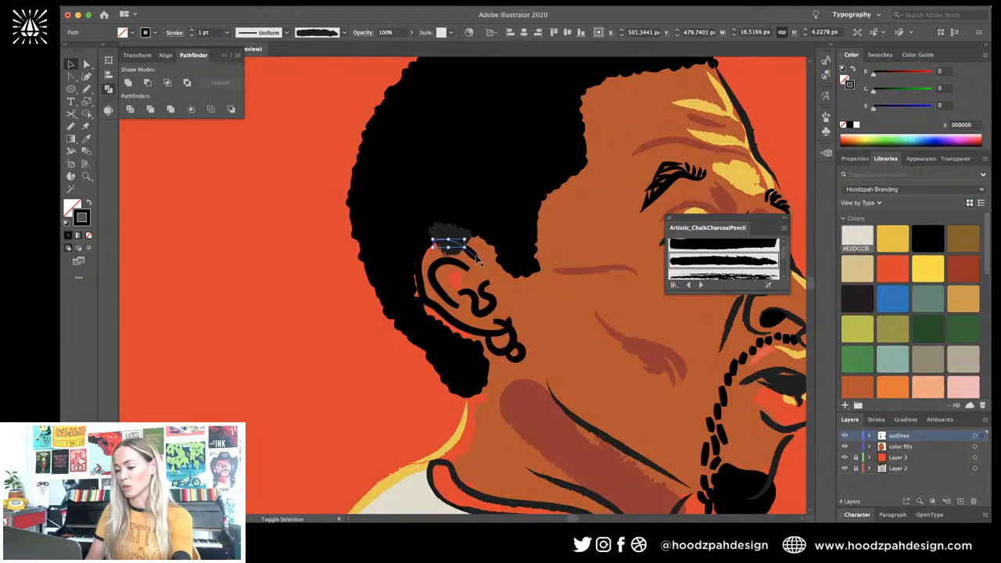
pyautogui.keyDown('shift'); pyautogui.click(480, 261); pyautogui.keyUp('shift')
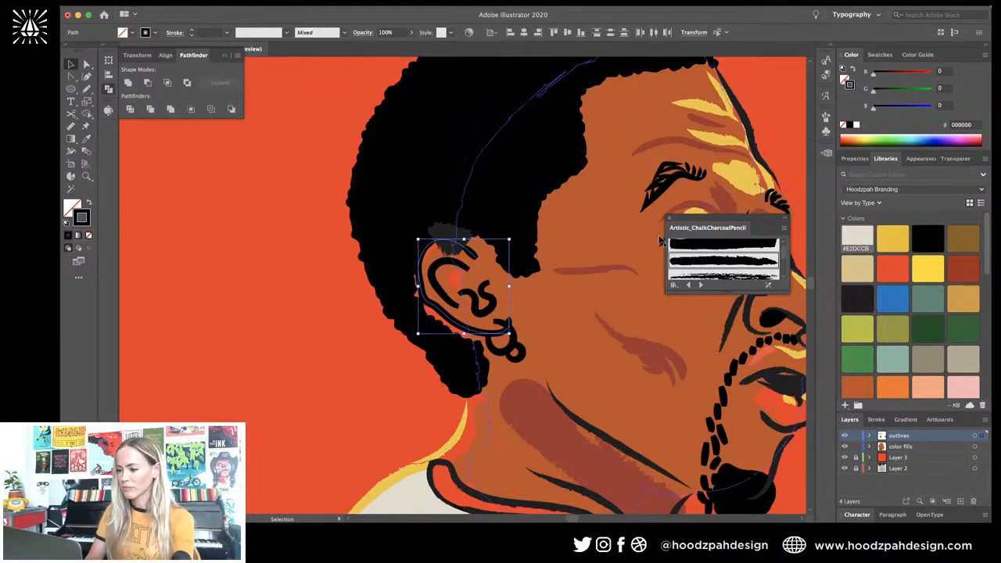
pyautogui.click(711, 263)
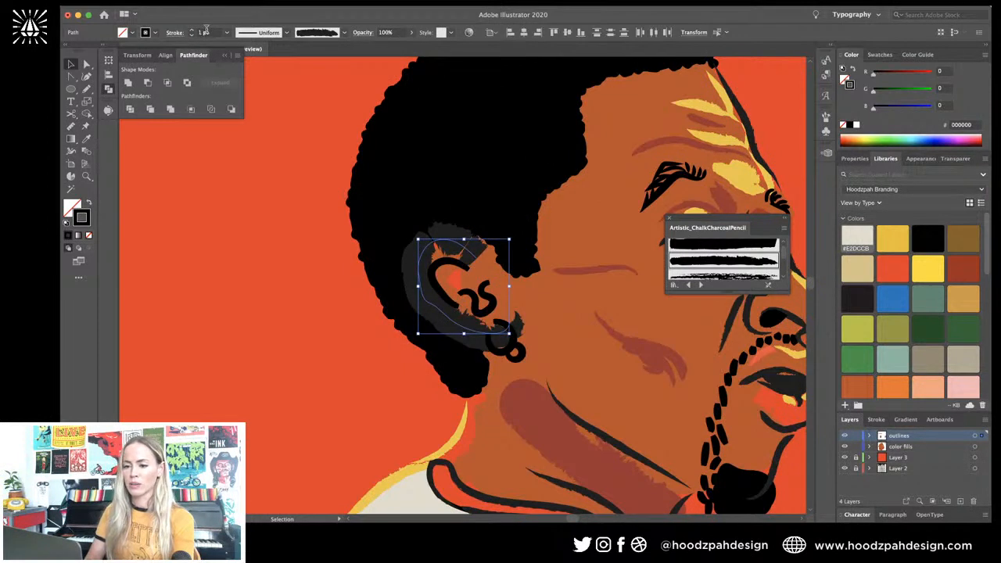
pyautogui.click(208, 33)
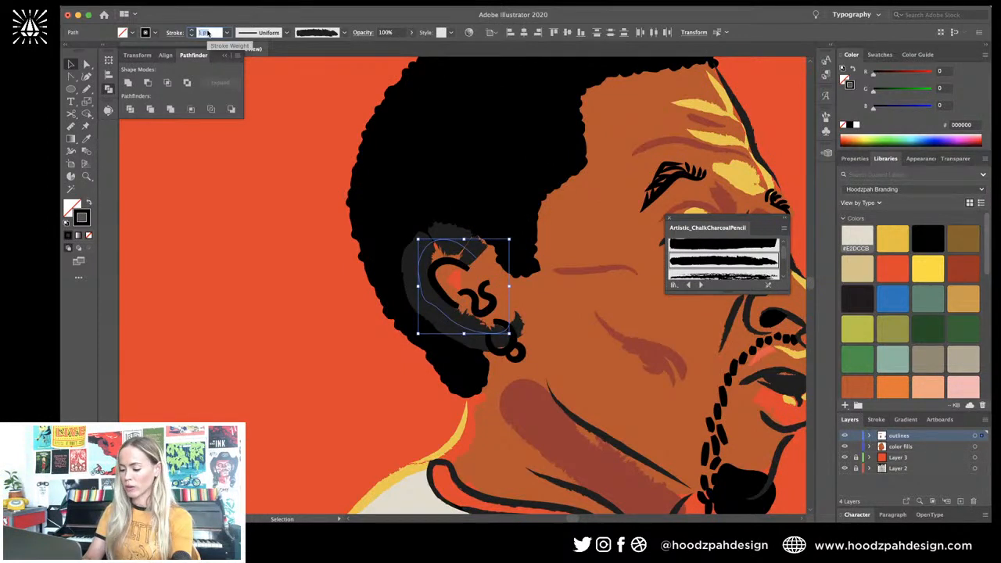
pyautogui.write('0.3')
pyautogui.press('Return')
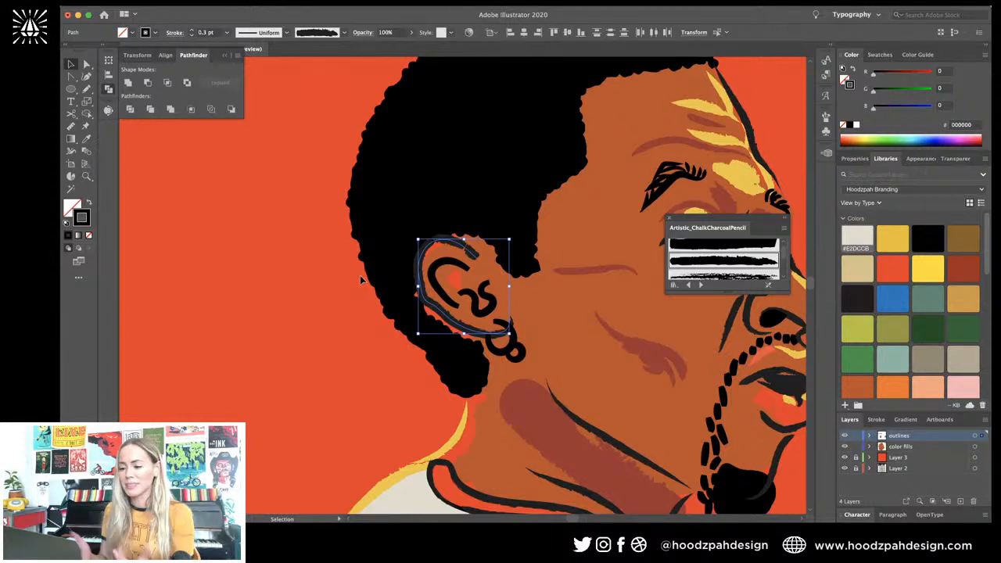
pyautogui.click(333, 269)
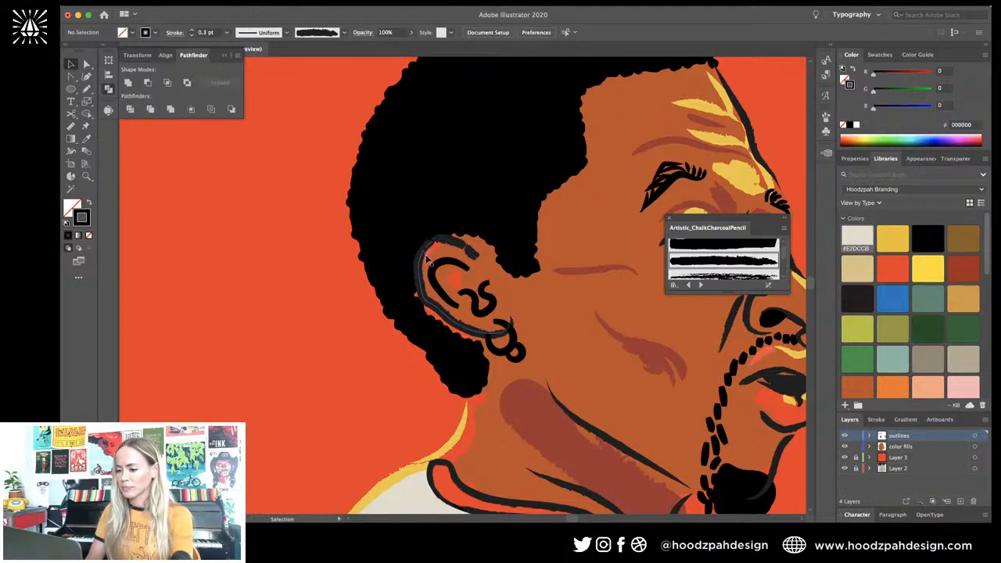
# Step: Color the ear rim's upper segment gold #EBC11D and the short segment at its front end dark red
pyautogui.click(445, 242)
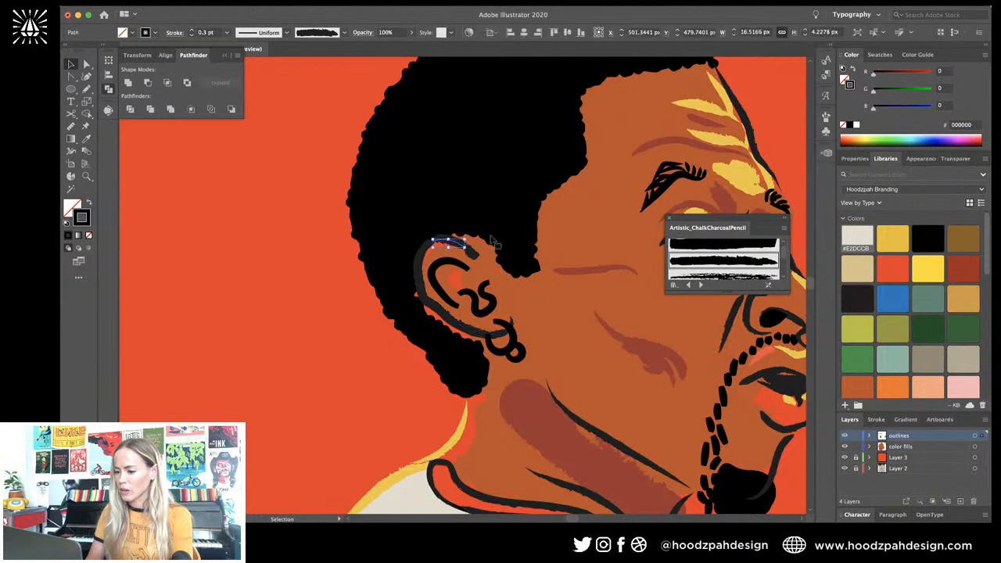
pyautogui.click(893, 238)
pyautogui.click(473, 252)
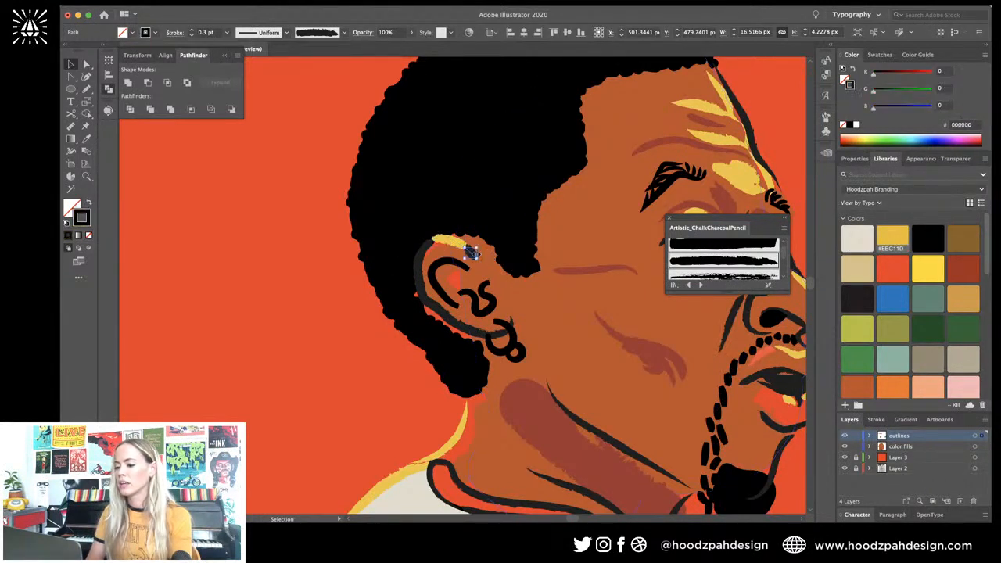
pyautogui.click(877, 55)
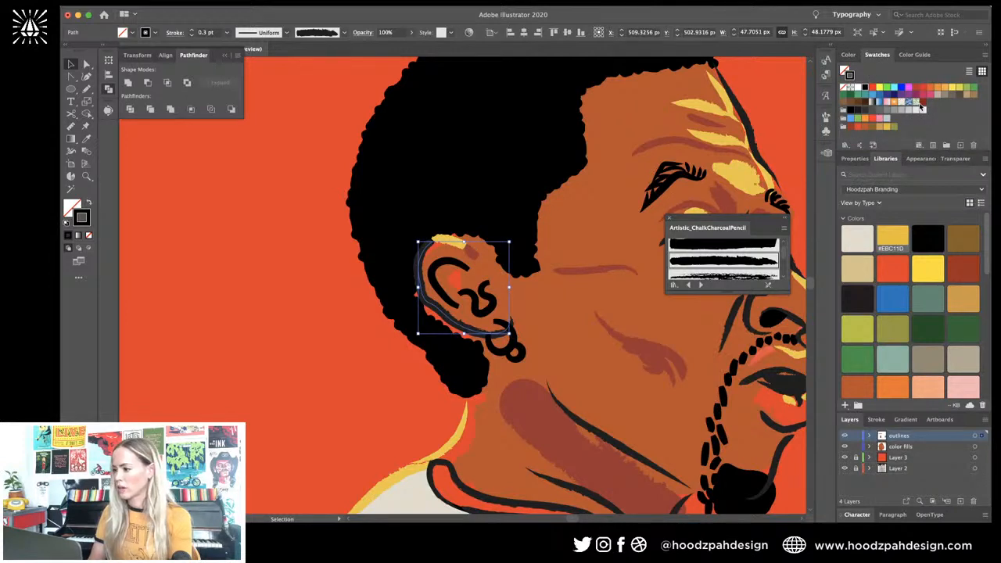
# Step: Try dark red on the long outer ear outline, check it at portrait scale, and undo the color change
pyautogui.click(923, 102)
pyautogui.click(296, 317)
pyautogui.press('super+minus')
pyautogui.press('super+minus')
pyautogui.press('super+minus')
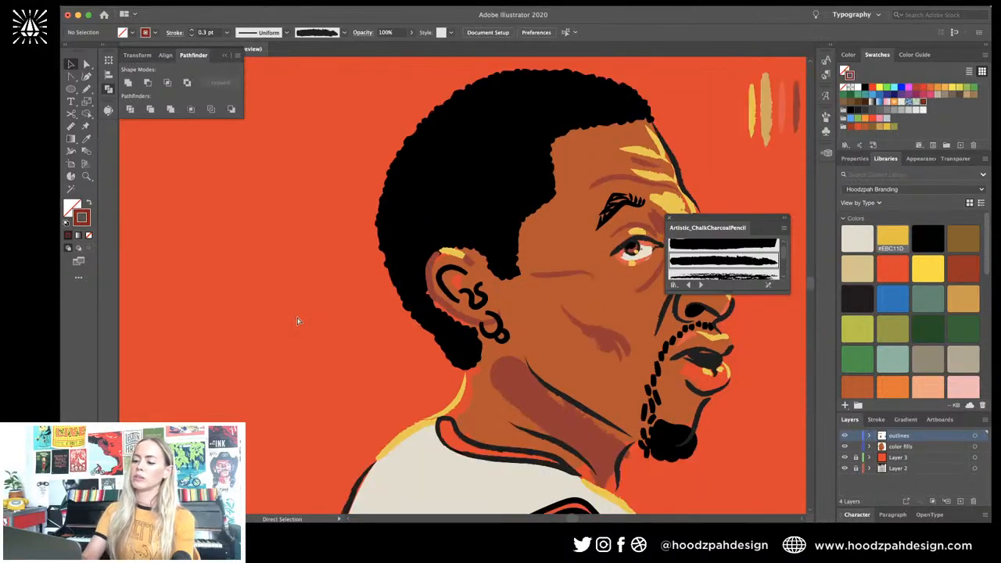
pyautogui.press('super+equal')
pyautogui.press('super+equal')
pyautogui.press('super+equal')
pyautogui.press('super+z')
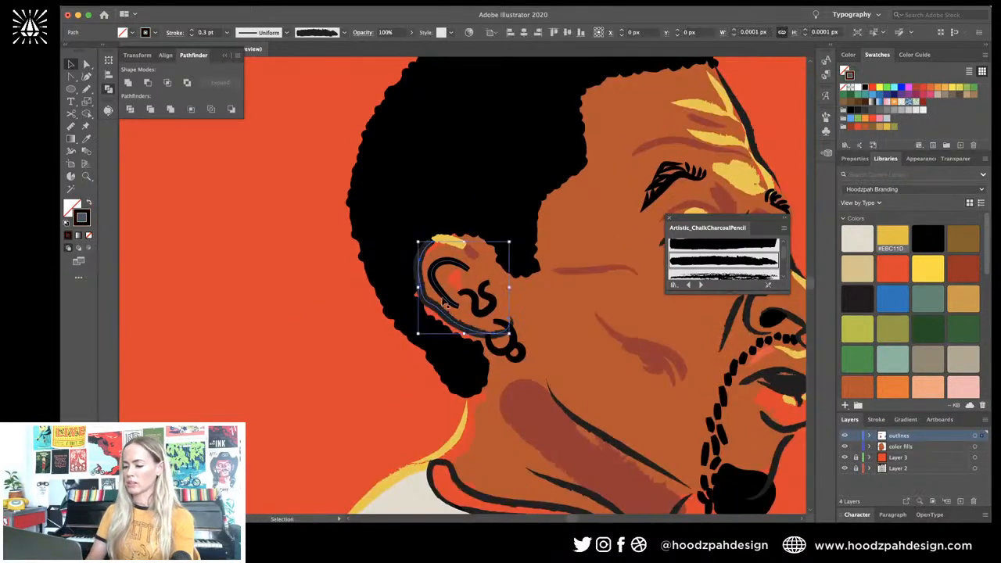
# Step: Apply the rough charcoal brush to the inner ear curve and squiggle, with a 0.4 pt stroke weight
pyautogui.click(446, 299)
pyautogui.keyDown('shift'); pyautogui.click(472, 299); pyautogui.keyUp('shift')
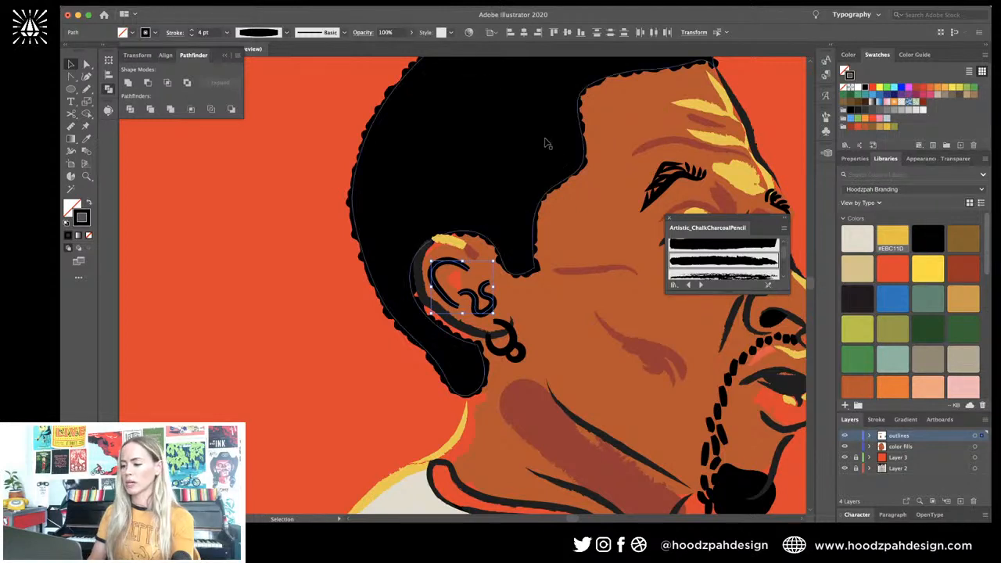
pyautogui.click(728, 275)
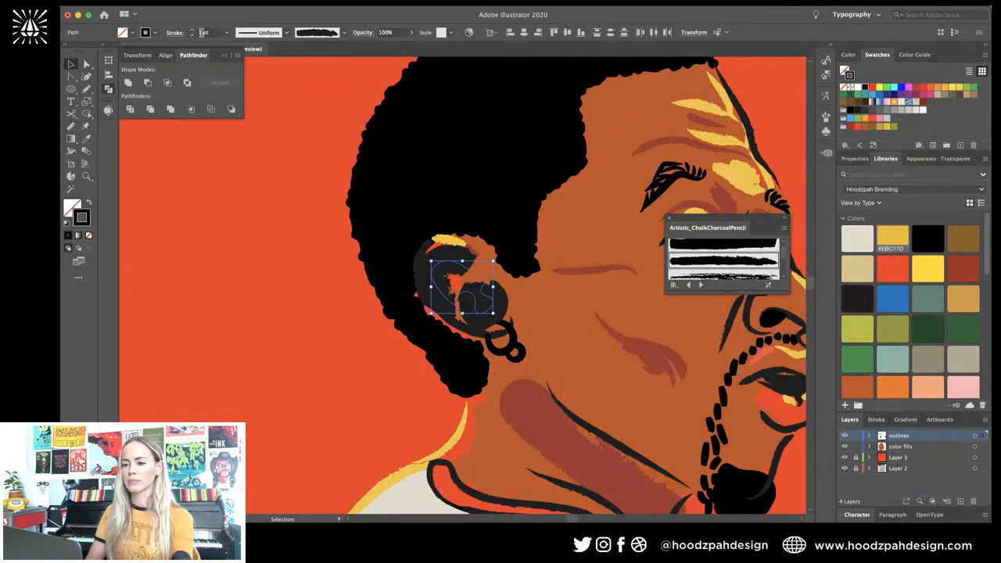
pyautogui.write('0.4')
pyautogui.press('Return')
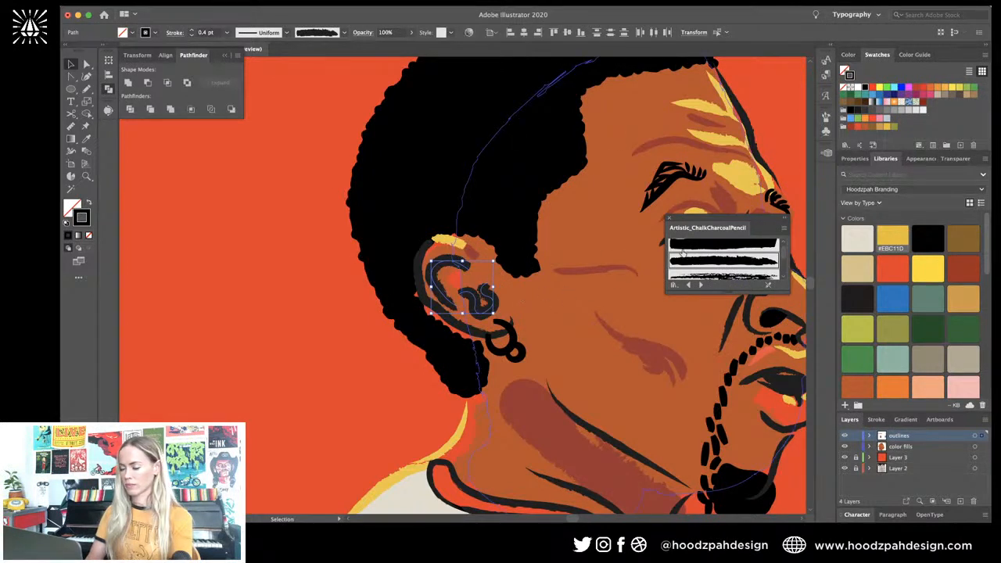
# Step: Give the inner ear curve and squiggle a variable width profile instead of a uniform one
pyautogui.click(264, 37)
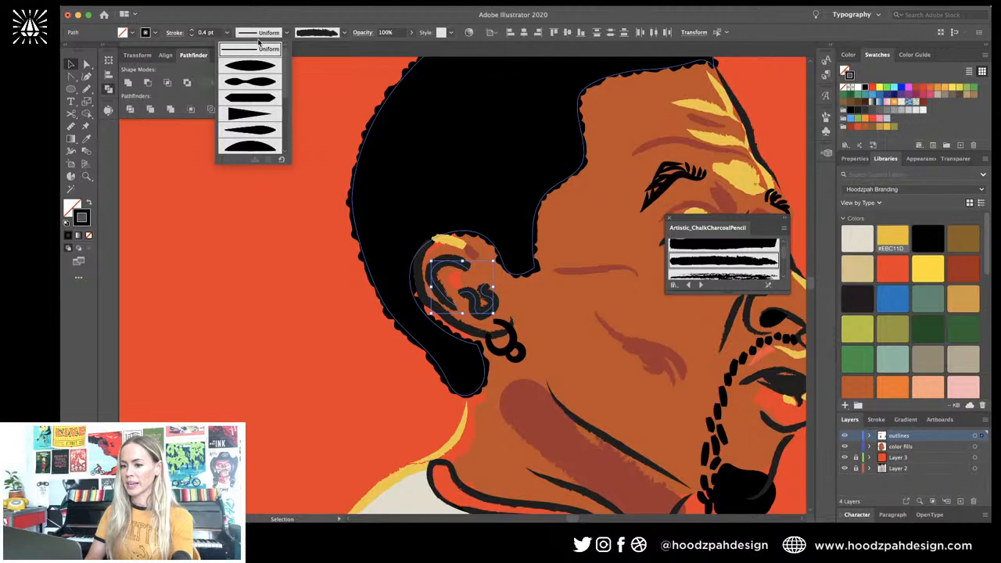
pyautogui.click(250, 80)
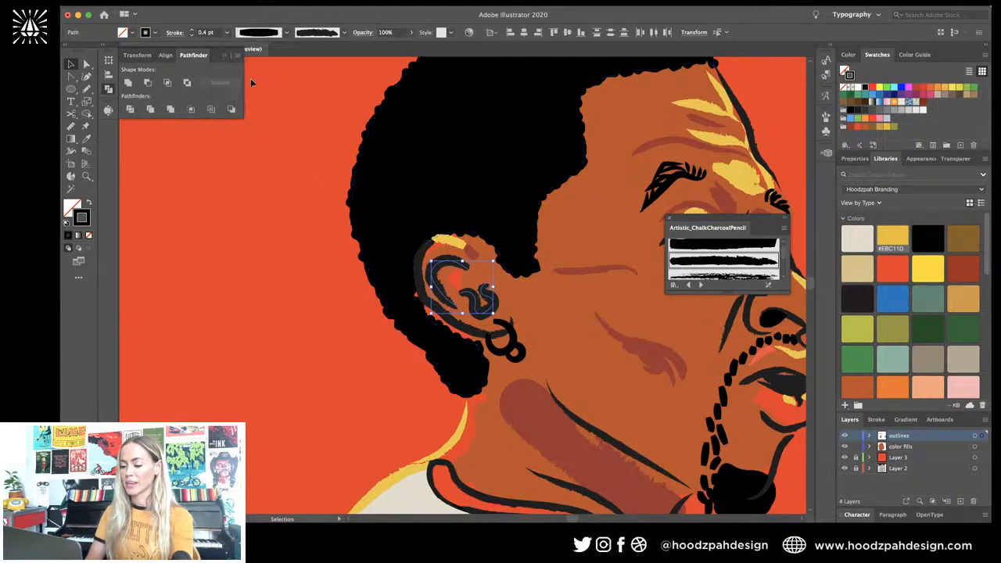
pyautogui.click(365, 209)
pyautogui.press('super+minus')
pyautogui.press('super+minus')
pyautogui.press('super+minus')
pyautogui.press('super+equal')
pyautogui.press('super+equal')
pyautogui.press('super+equal')
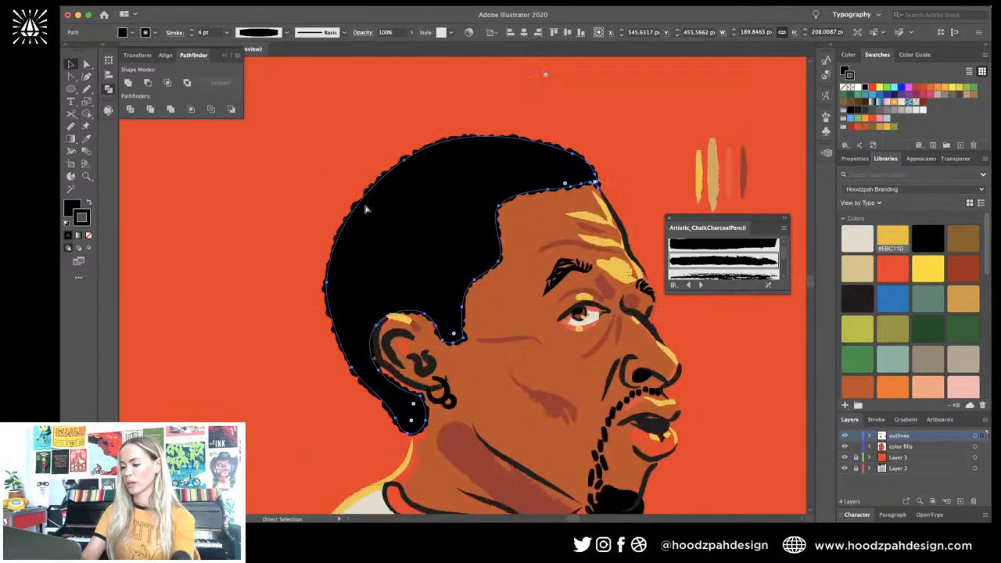
# Step: Try gold and dark red as the stroke color of the inner ear curve
pyautogui.click(388, 347)
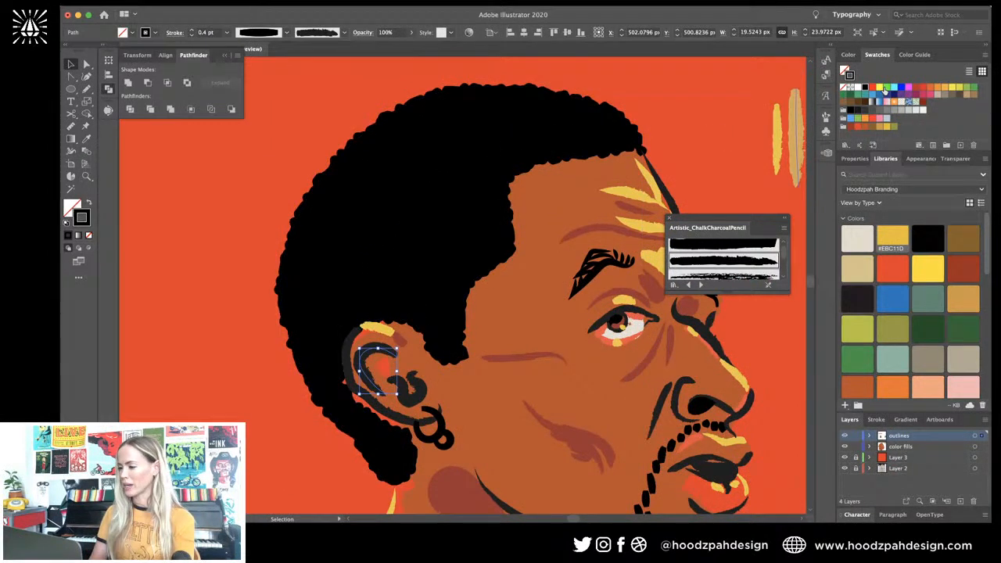
pyautogui.click(893, 237)
pyautogui.press('super+z')
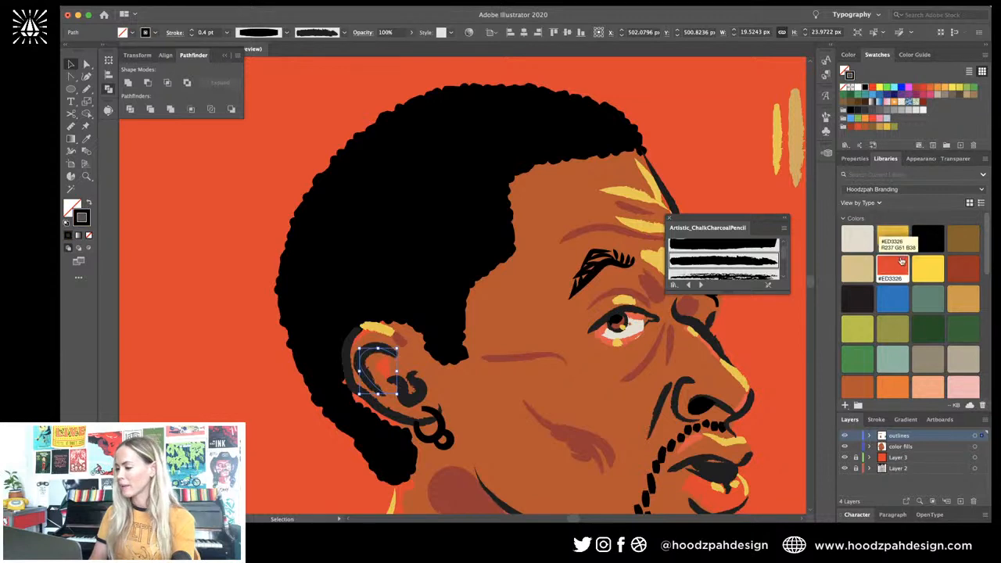
pyautogui.click(924, 102)
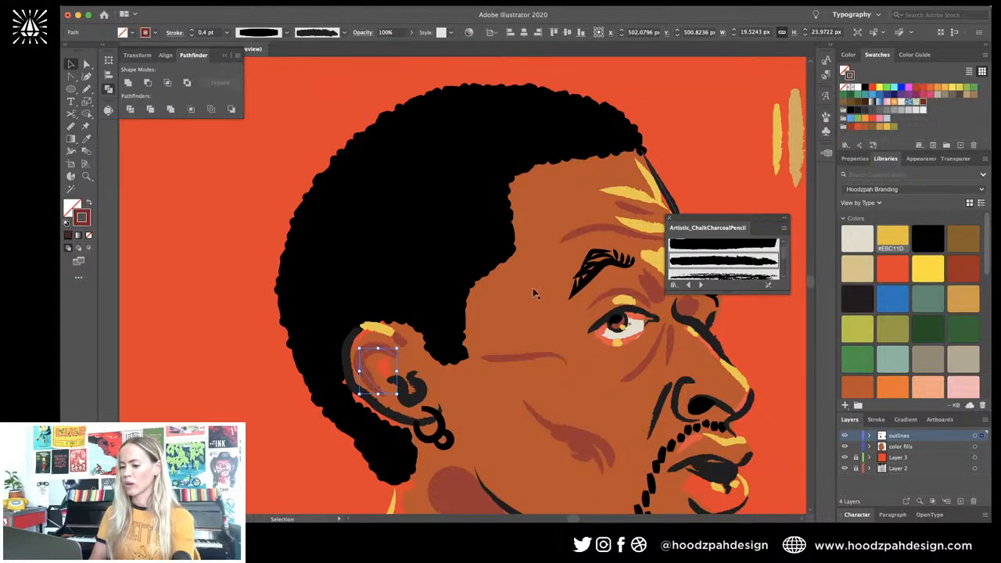
# Step: Recolor the small squiggle inside the ear dark red and return the inner ear curve to black
pyautogui.click(418, 395)
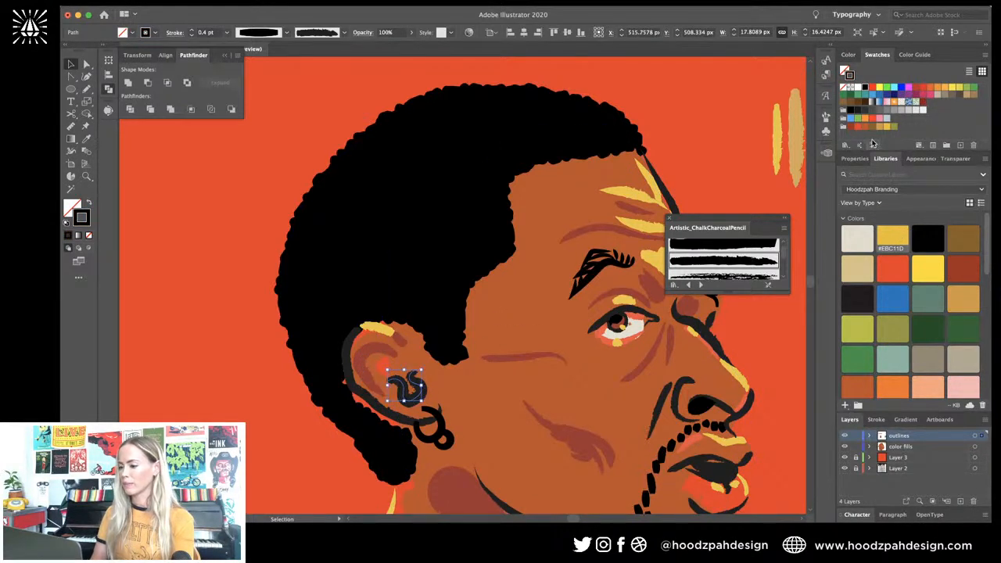
pyautogui.click(925, 104)
pyautogui.press('super+minus')
pyautogui.press('super+minus')
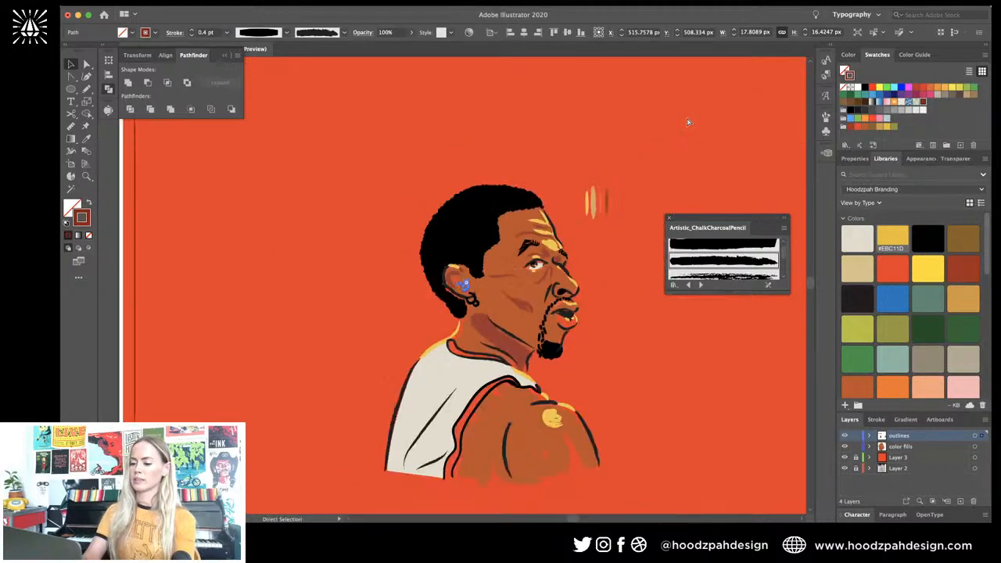
pyautogui.press('super+minus')
pyautogui.press('super+minus')
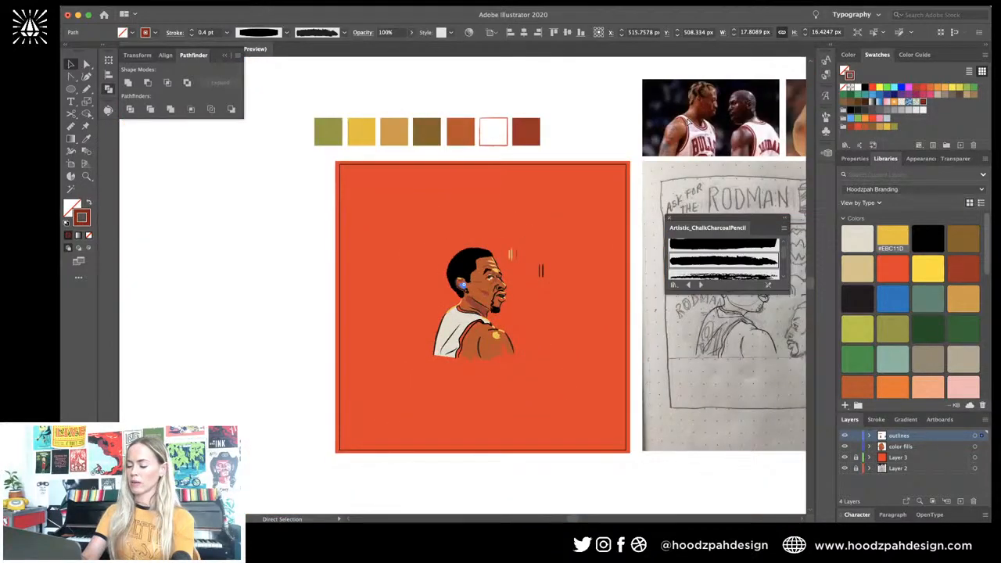
pyautogui.press('super+equal')
pyautogui.press('super+equal')
pyautogui.press('super+equal')
pyautogui.press('super+equal')
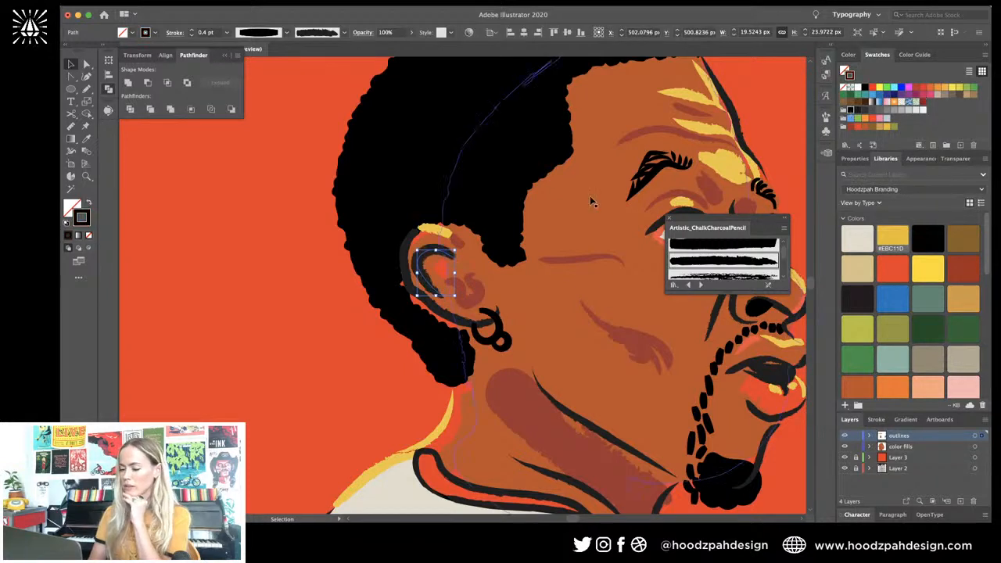
# Step: Examine the recolored ear details against the whole portrait, leaving nothing selected
pyautogui.click(429, 173)
pyautogui.press('super+minus')
pyautogui.press('super+minus')
pyautogui.press('super+minus')
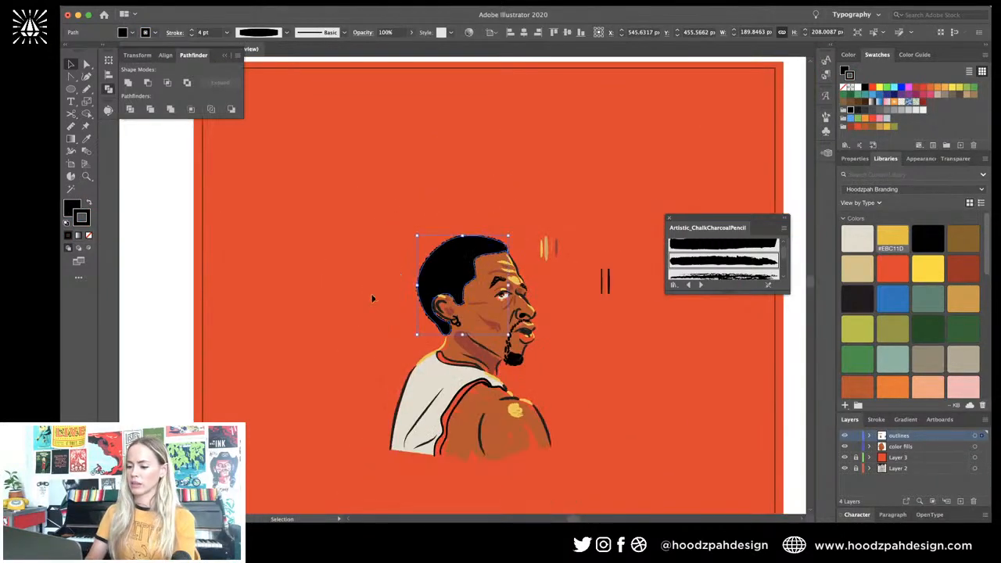
pyautogui.click(359, 311)
pyautogui.press('super+minus')
pyautogui.press('super+equal')
pyautogui.press('super+equal')
pyautogui.press('super+equal')
pyautogui.press('super+equal')
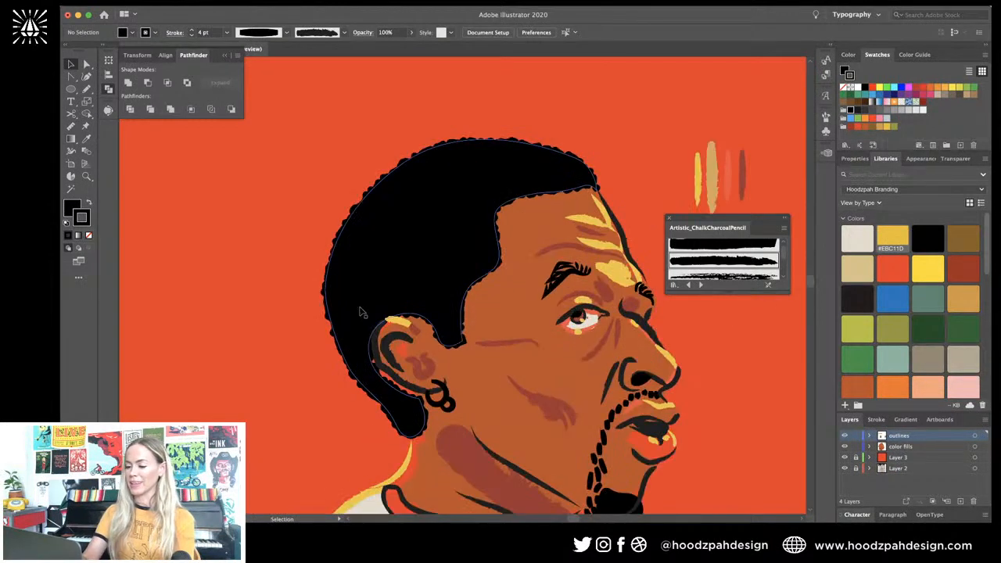
# Step: Draw a closed Pencil outline just inside the black hair's edge, around the back, behind and above the ear, and along the hairline
pyautogui.press('n')
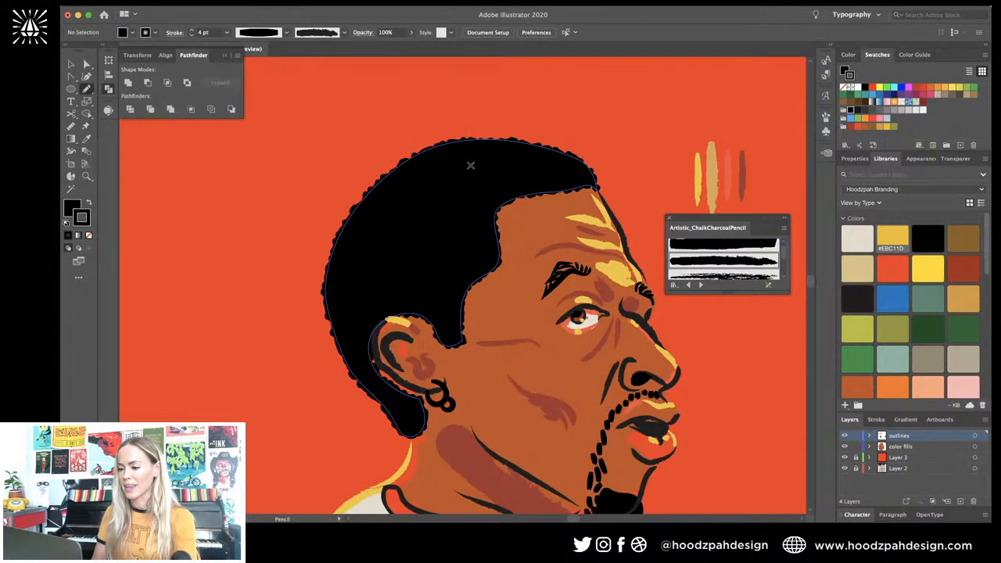
pyautogui.moveTo(564, 185)
pyautogui.mouseDown()
pyautogui.moveTo(578, 162)
pyautogui.moveTo(531, 145)
pyautogui.mouseUp()
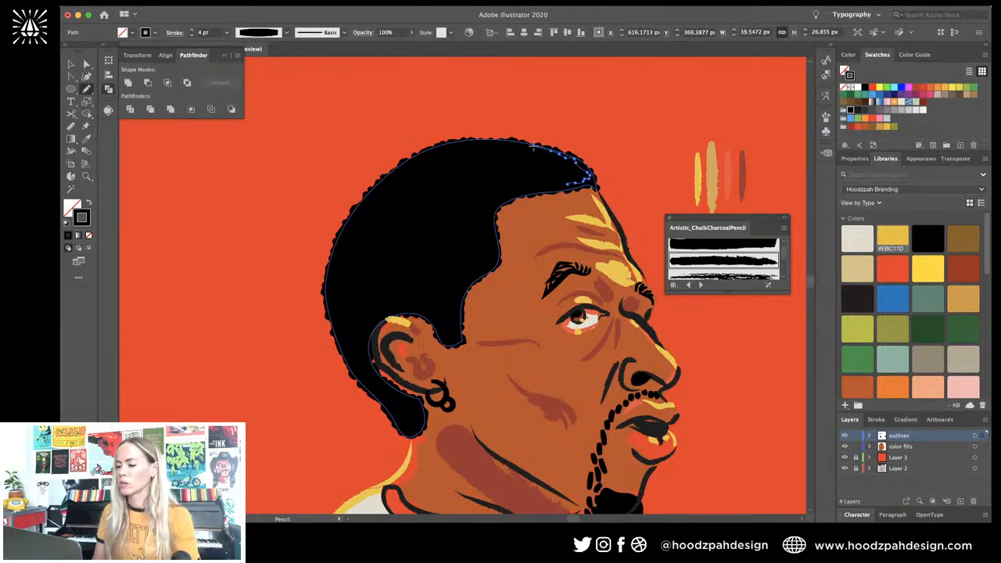
pyautogui.moveTo(532, 146)
pyautogui.mouseDown()
pyautogui.moveTo(435, 148)
pyautogui.moveTo(398, 171)
pyautogui.moveTo(356, 208)
pyautogui.moveTo(332, 279)
pyautogui.mouseUp()
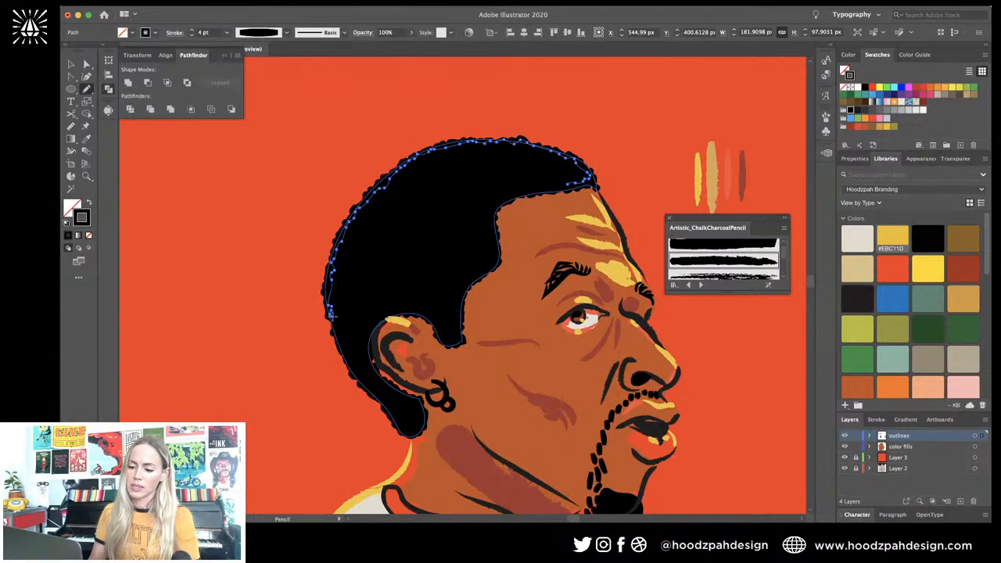
pyautogui.moveTo(332, 316)
pyautogui.mouseDown()
pyautogui.moveTo(370, 391)
pyautogui.moveTo(421, 432)
pyautogui.mouseUp()
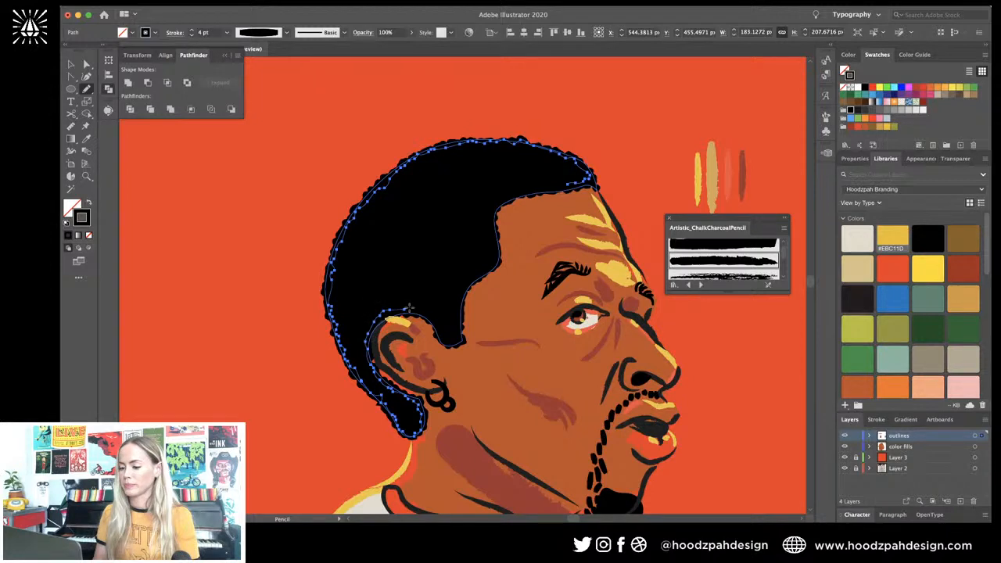
pyautogui.moveTo(409, 310)
pyautogui.mouseDown()
pyautogui.moveTo(446, 341)
pyautogui.moveTo(462, 329)
pyautogui.mouseUp()
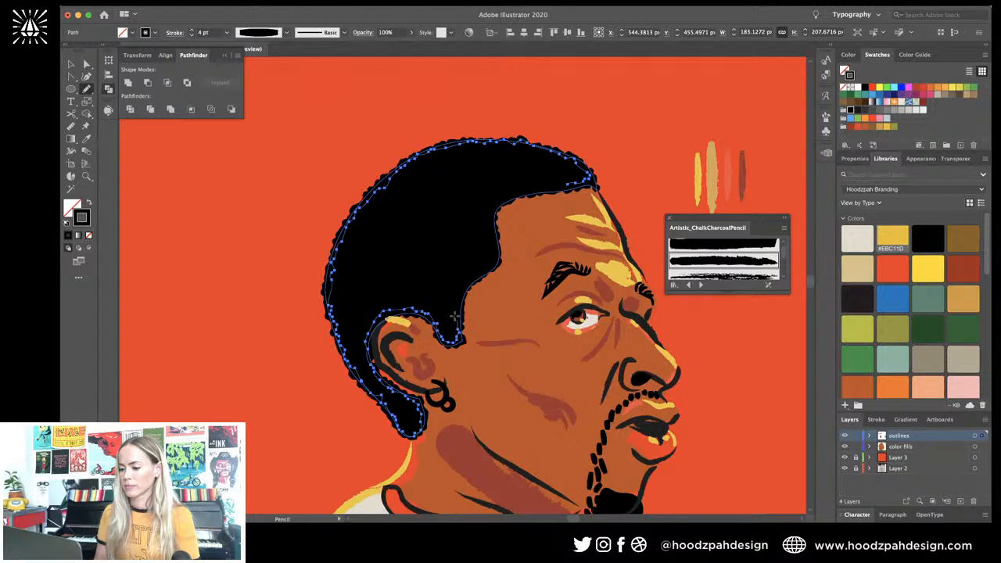
pyautogui.moveTo(454, 316)
pyautogui.mouseDown()
pyautogui.moveTo(495, 258)
pyautogui.moveTo(490, 214)
pyautogui.moveTo(506, 193)
pyautogui.moveTo(552, 183)
pyautogui.mouseUp()
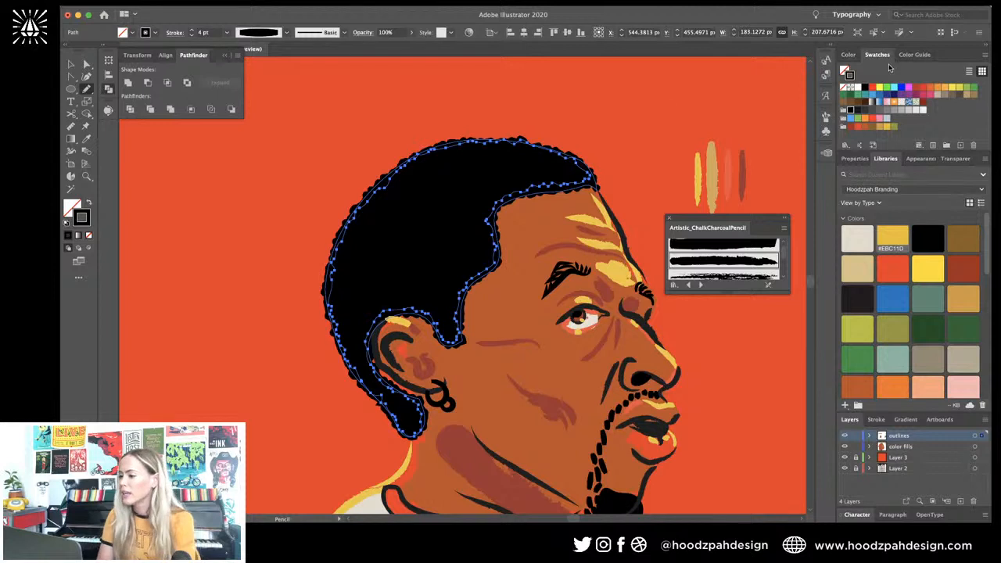
# Step: Give the newly drawn hair shape a gold stroke and a matching gold fill, leaving it deselected
pyautogui.click(886, 128)
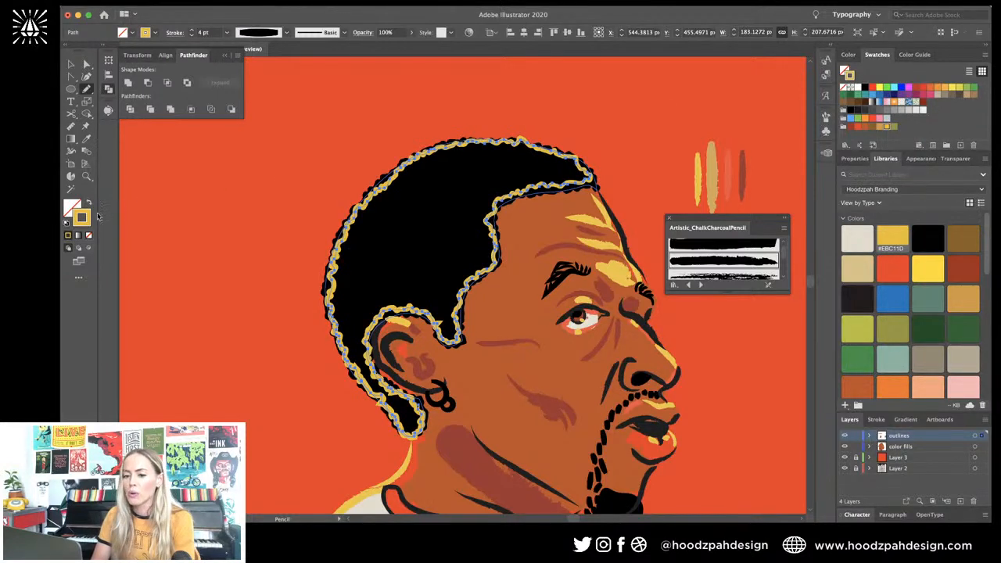
pyautogui.moveTo(81, 215); pyautogui.dragTo(72, 206)
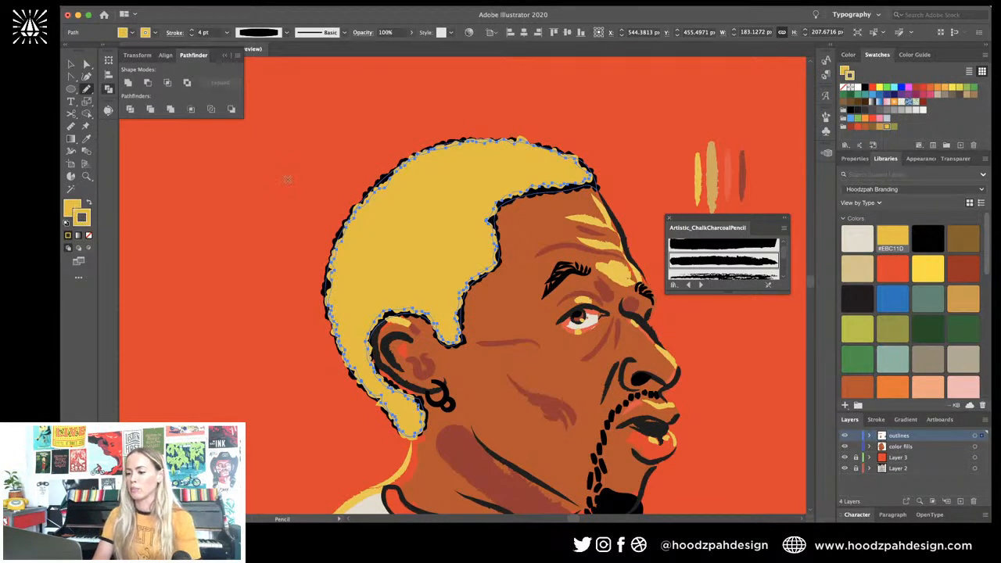
pyautogui.keyDown('super'); pyautogui.click(279, 171); pyautogui.keyUp('super')
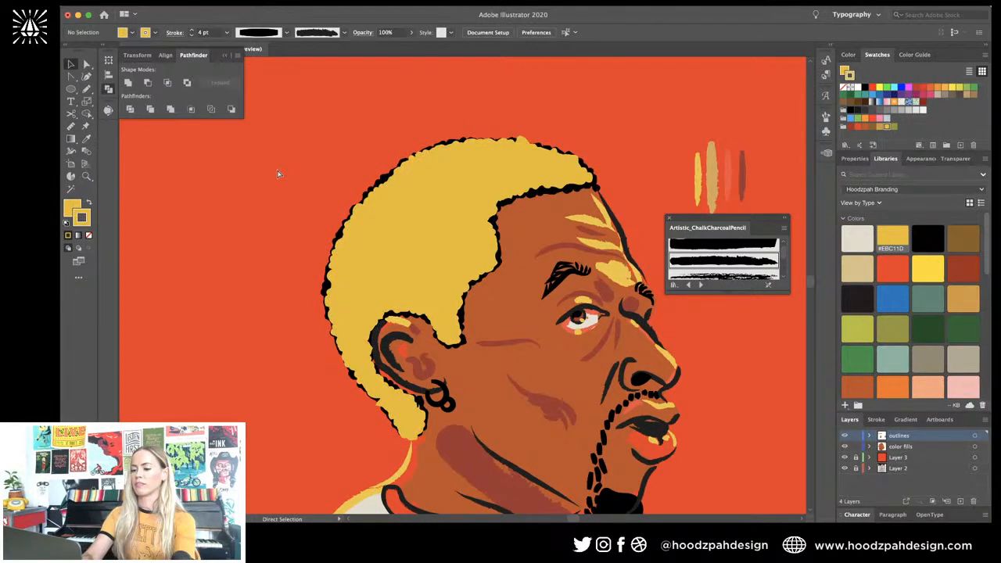
# Step: Shift the gold hair shape 2 px up and 2 px left over the black one, leaving nothing selected
pyautogui.press('super+minus')
pyautogui.press('super+minus')
pyautogui.press('super+equal')
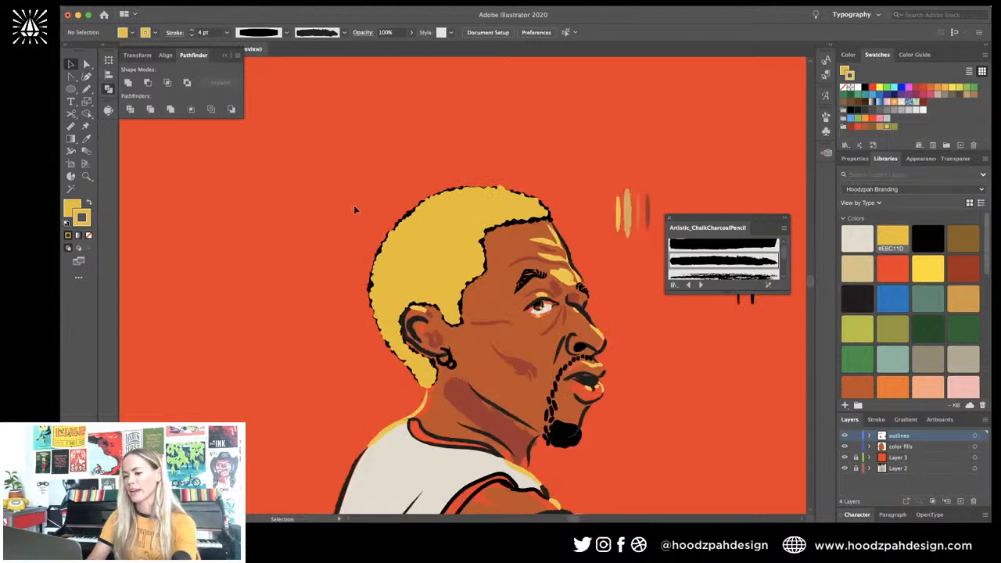
pyautogui.click(408, 254)
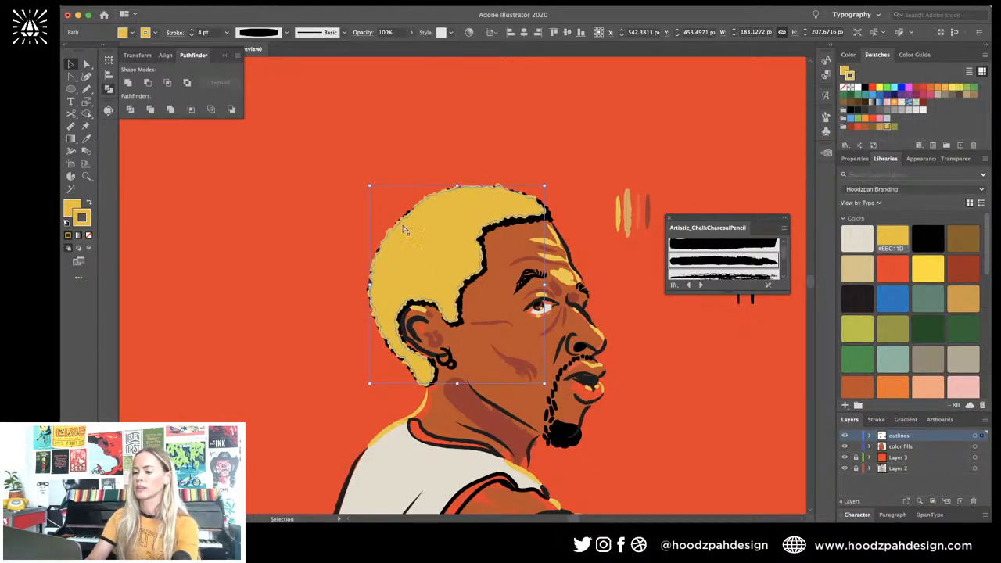
pyautogui.press('super+minus')
pyautogui.click(402, 228)
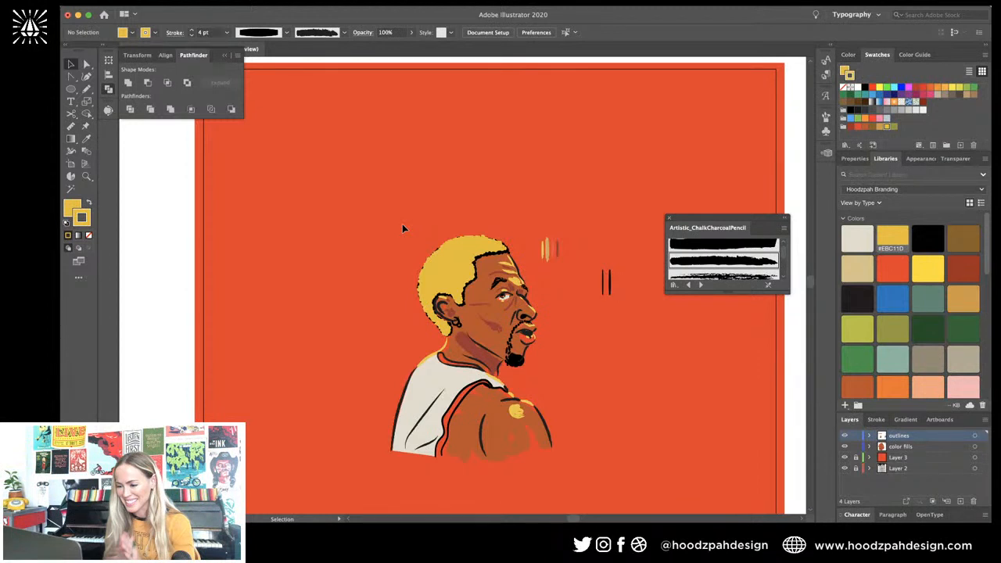
# Step: Draw a short curved Pencil mark on the hair near the temple, using the tan sample stroke's color and 0.5 pt weight
pyautogui.press('super+plus')
pyautogui.press('super+plus')
pyautogui.press('super+plus')
pyautogui.press('super+plus')
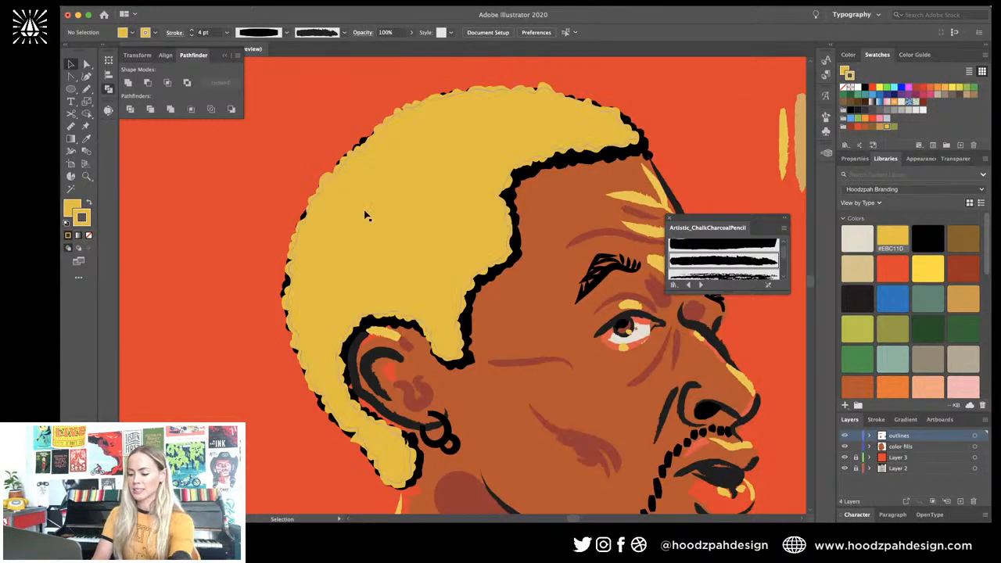
pyautogui.hscroll(3, 756, 130)
pyautogui.click(765, 142)
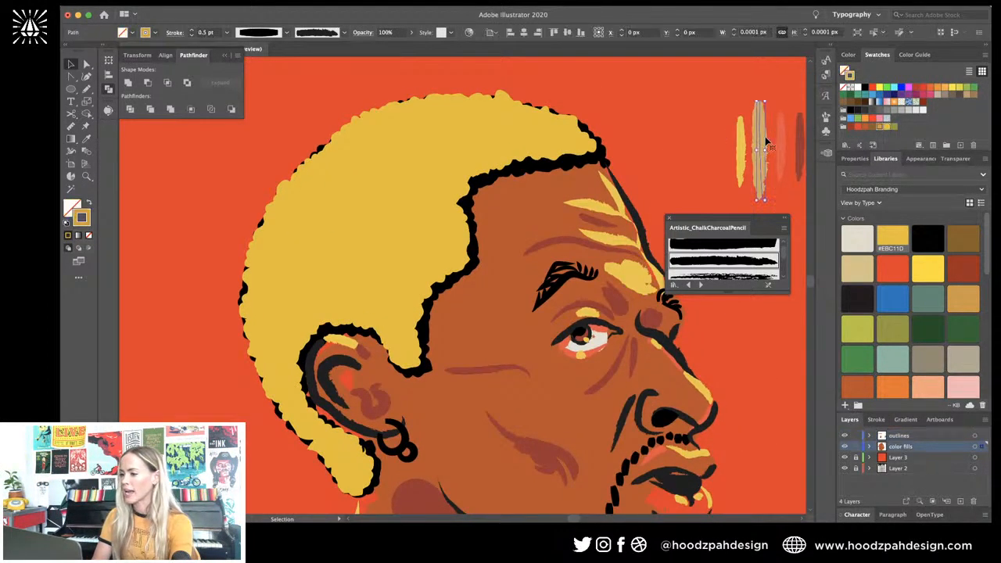
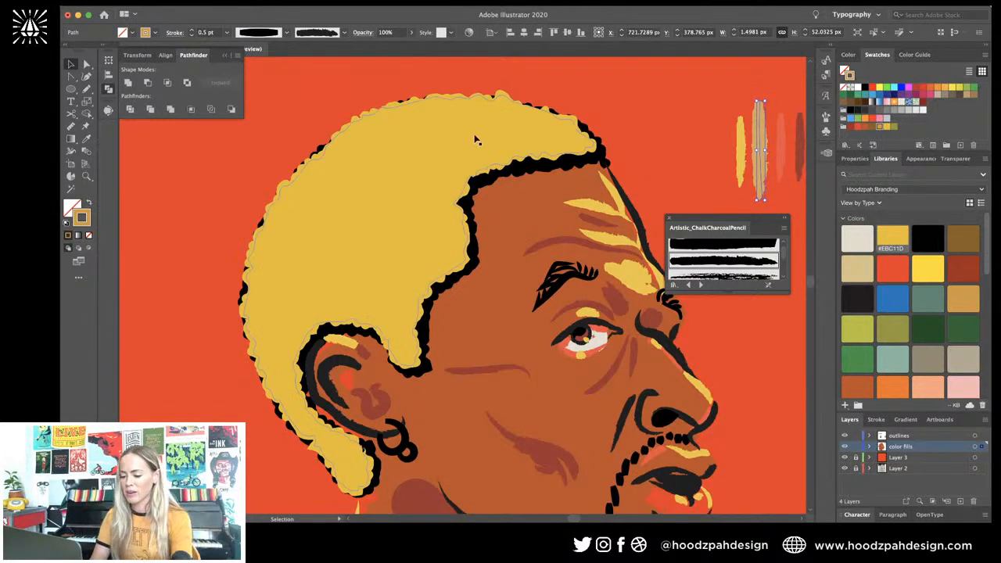
pyautogui.press('n')
pyautogui.moveTo(439, 165); pyautogui.dragTo(443, 193)
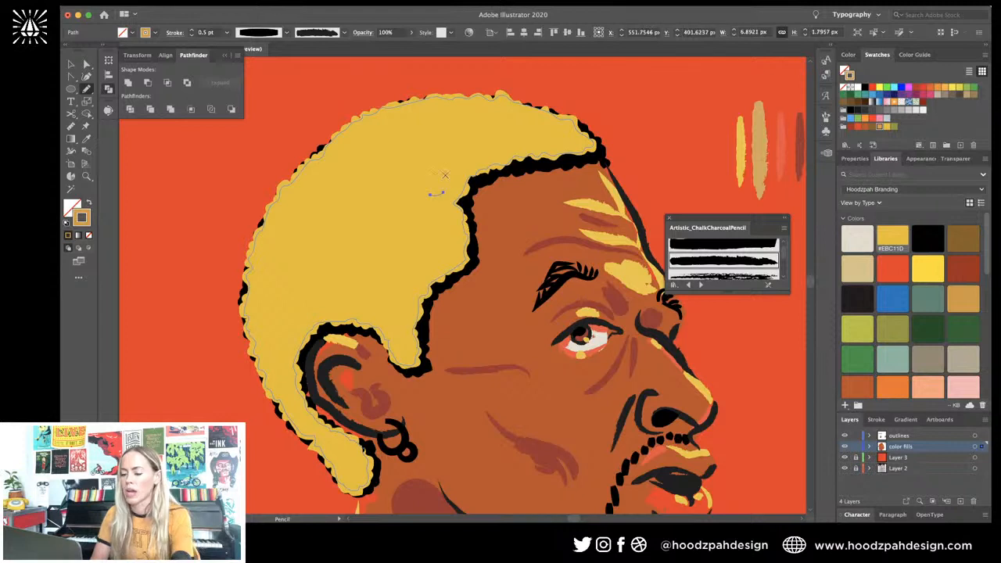
# Step: Move the gold and black hair shapes to the color fills layer, send the black one to the back, and lock that layer
pyautogui.press('v')
pyautogui.click(459, 149)
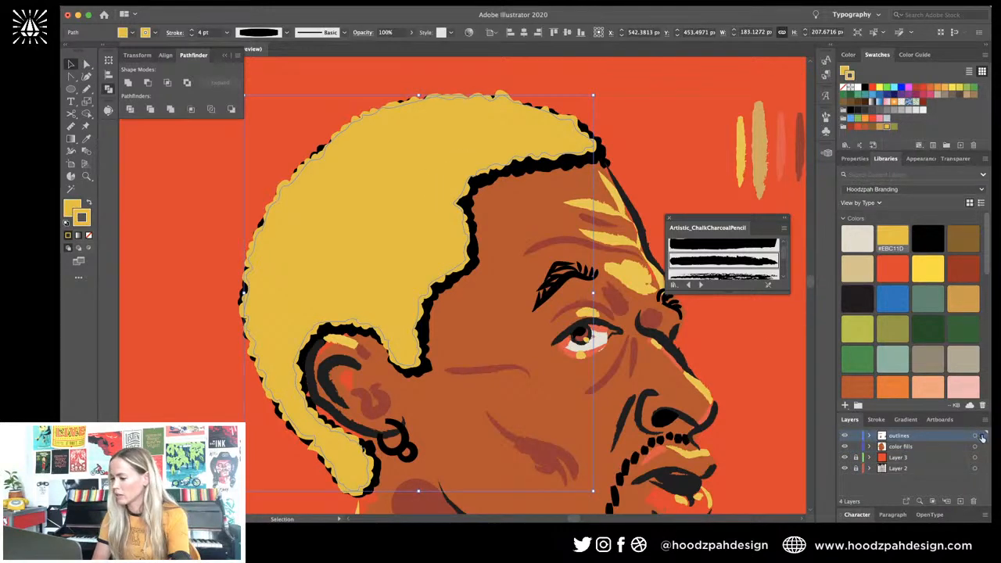
pyautogui.moveTo(979, 435); pyautogui.dragTo(982, 446)
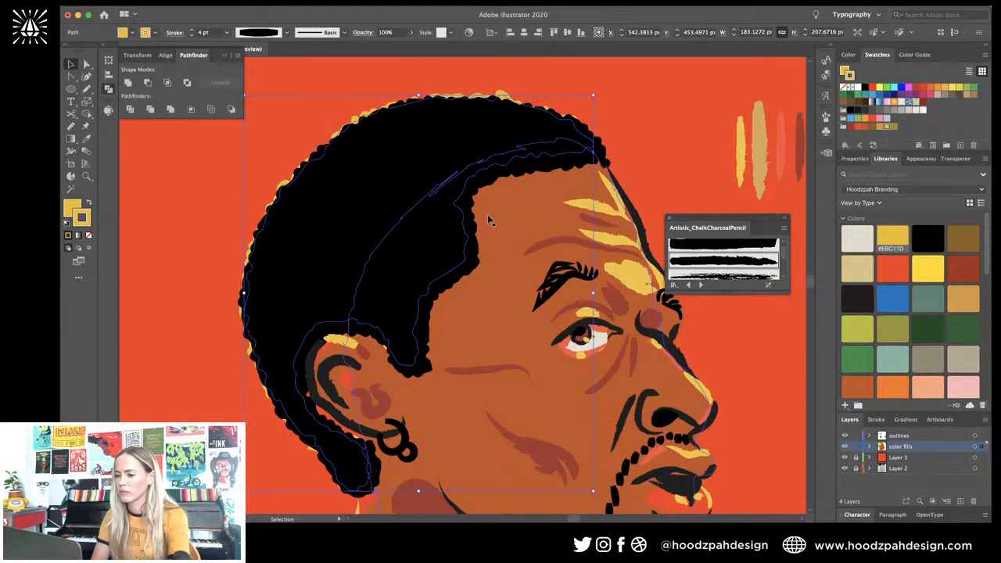
pyautogui.click(981, 436)
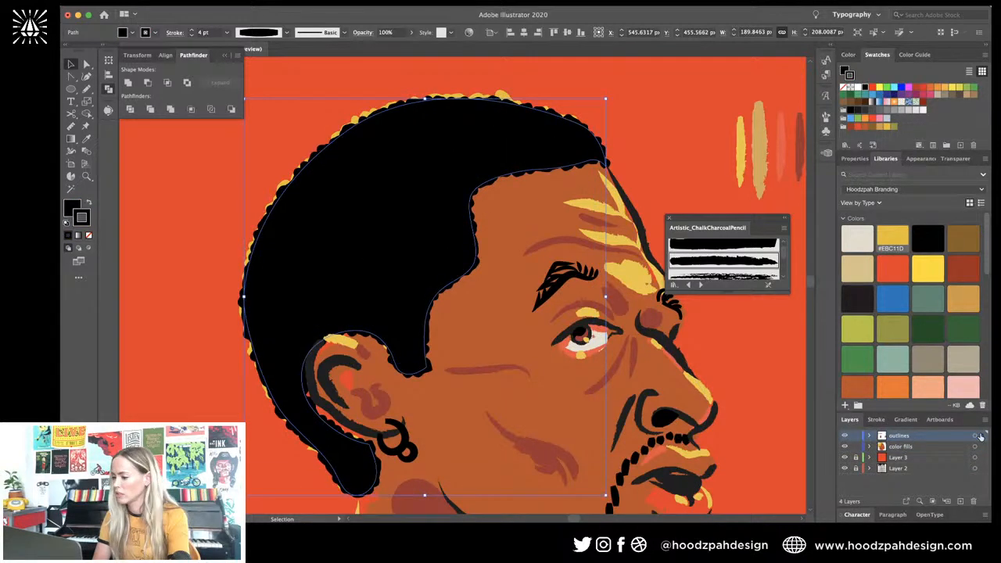
pyautogui.moveTo(981, 437); pyautogui.dragTo(982, 446)
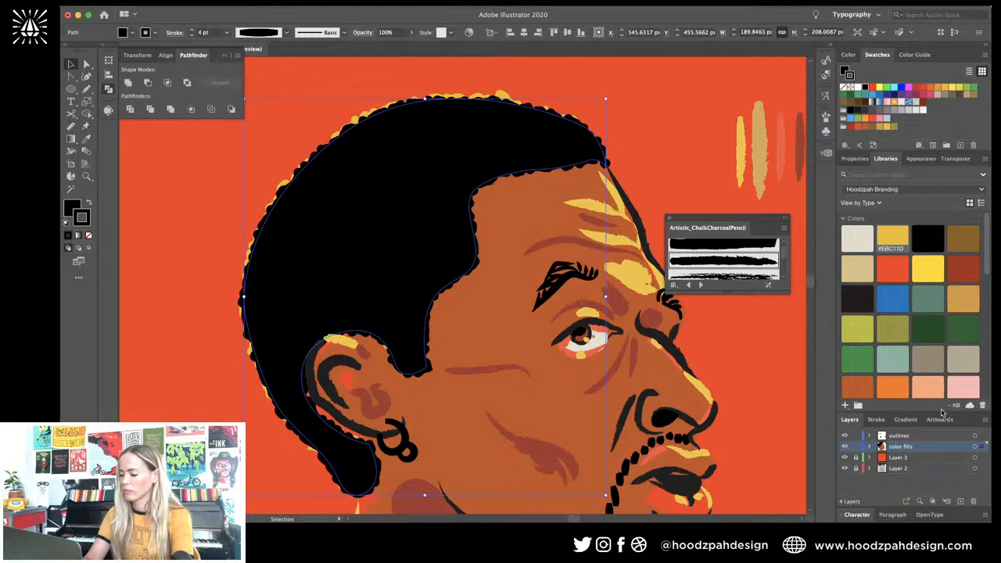
pyautogui.press('super+shift+[')
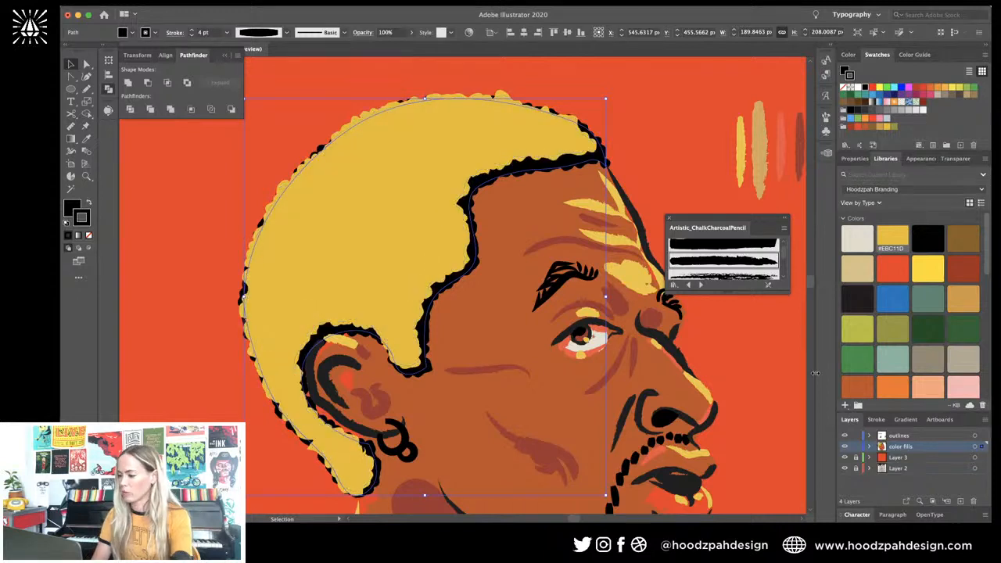
pyautogui.click(856, 447)
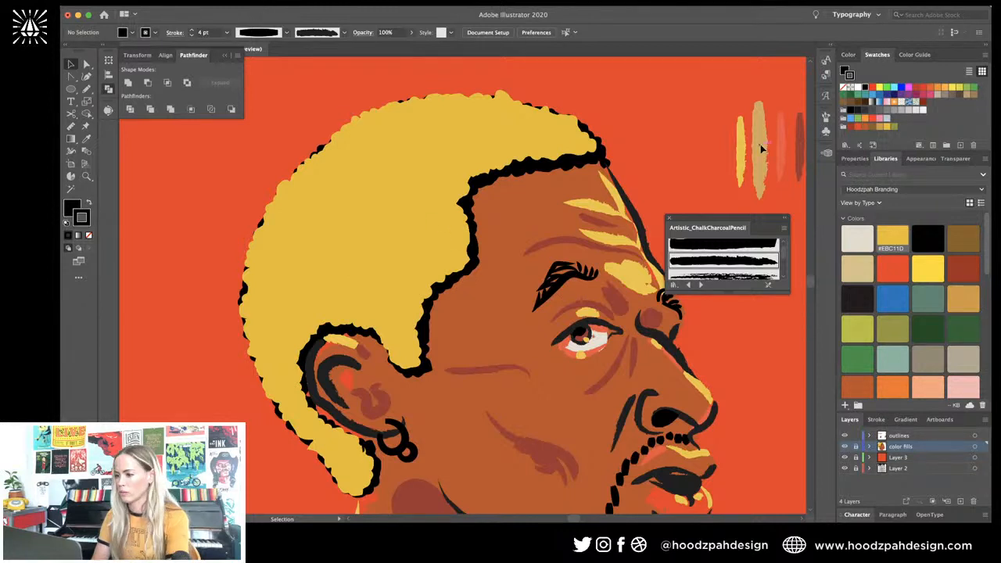
# Step: Draw five small black curl marks with the Pencil on the outlines layer, in the gold hair above the ear
pyautogui.press('n')
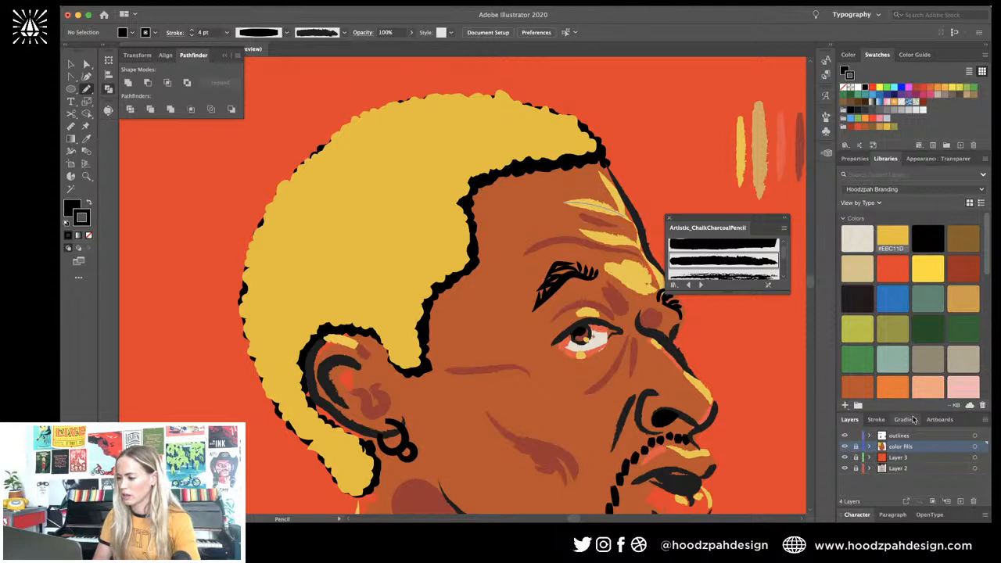
pyautogui.click(900, 436)
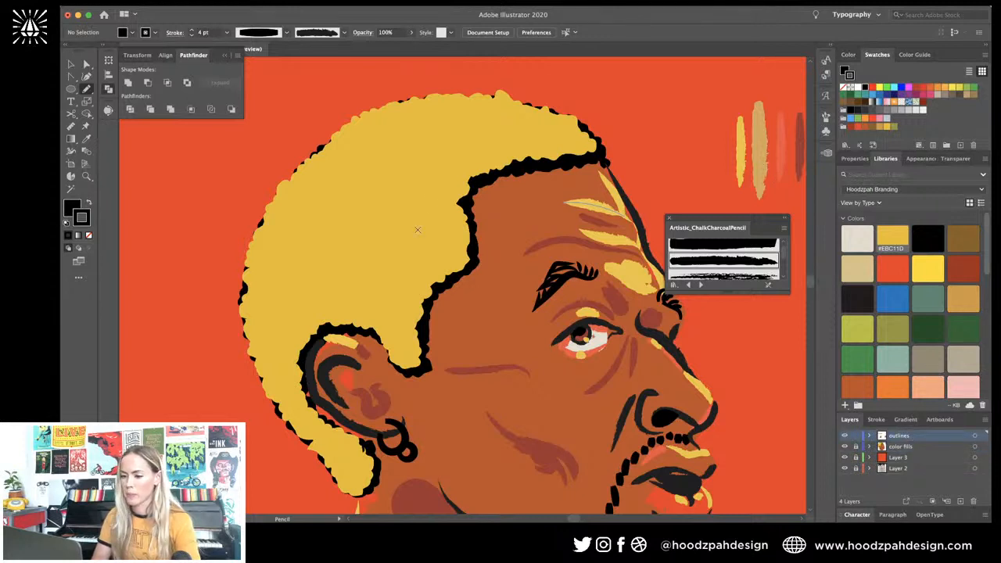
pyautogui.moveTo(378, 236)
pyautogui.mouseDown()
pyautogui.moveTo(402, 198)
pyautogui.moveTo(414, 212)
pyautogui.mouseUp()
pyautogui.moveTo(398, 242); pyautogui.dragTo(435, 259)
pyautogui.press('v')
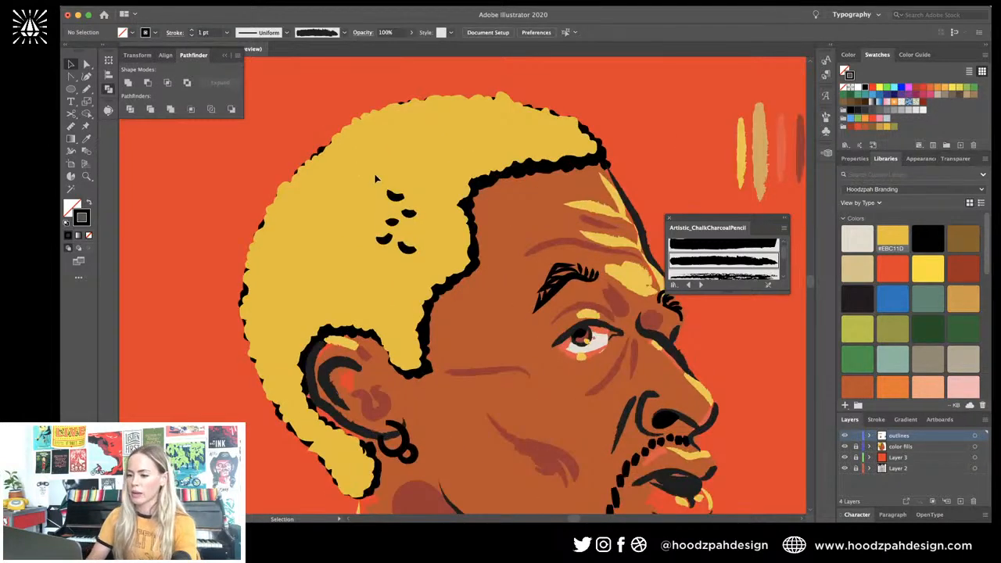
# Step: Group the five curl marks and recolor their strokes golden tan, undoing the trial charcoal brush
pyautogui.hotkey('ctrl', 'g')
pyautogui.click(755, 270)
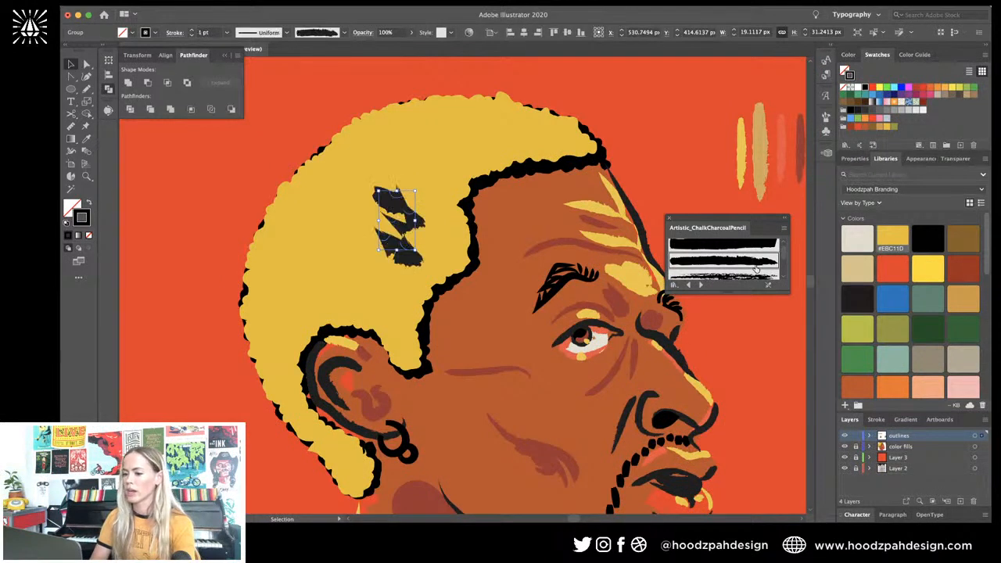
pyautogui.hotkey('ctrl', 'z')
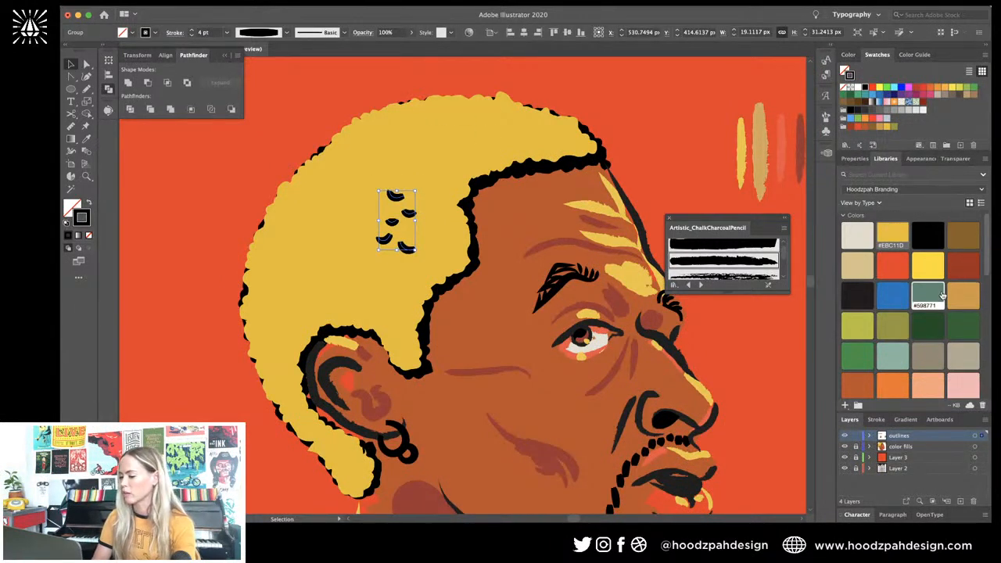
pyautogui.scroll(-2, 942, 294)
pyautogui.scroll(2, 942, 294)
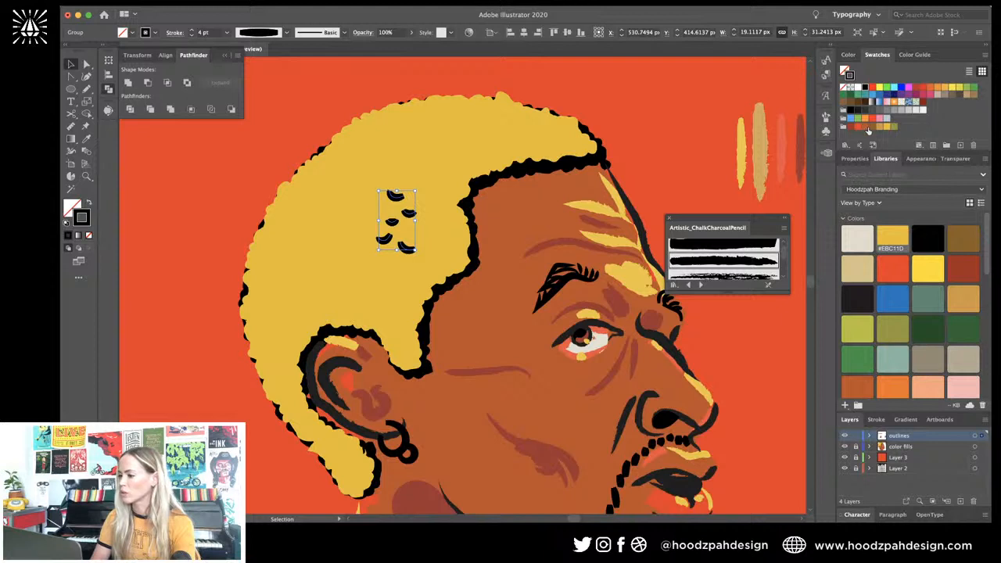
pyautogui.click(880, 127)
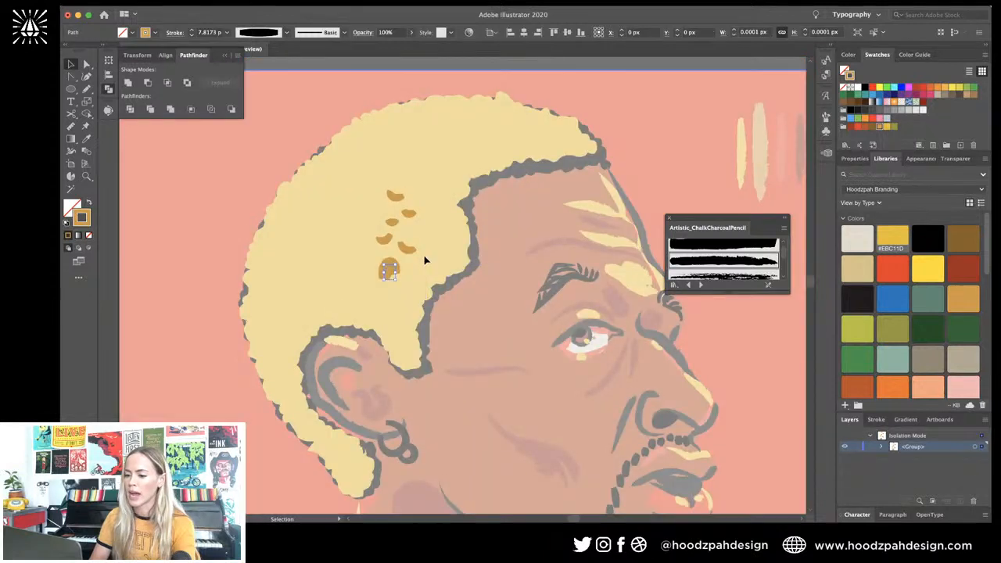
# Step: Copy a curl mark toward the hairline, recolor it and the lower copied mark dark brown, and leave the group's isolation mode
pyautogui.press('super+z')
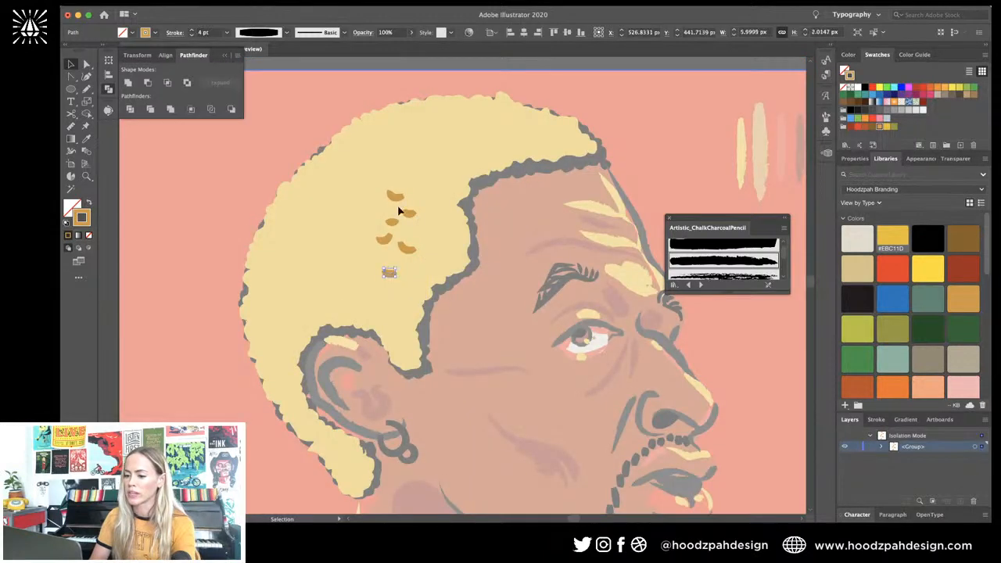
pyautogui.keyDown('alt'); pyautogui.moveTo(396, 225); pyautogui.dragTo(425, 229); pyautogui.keyUp('alt')
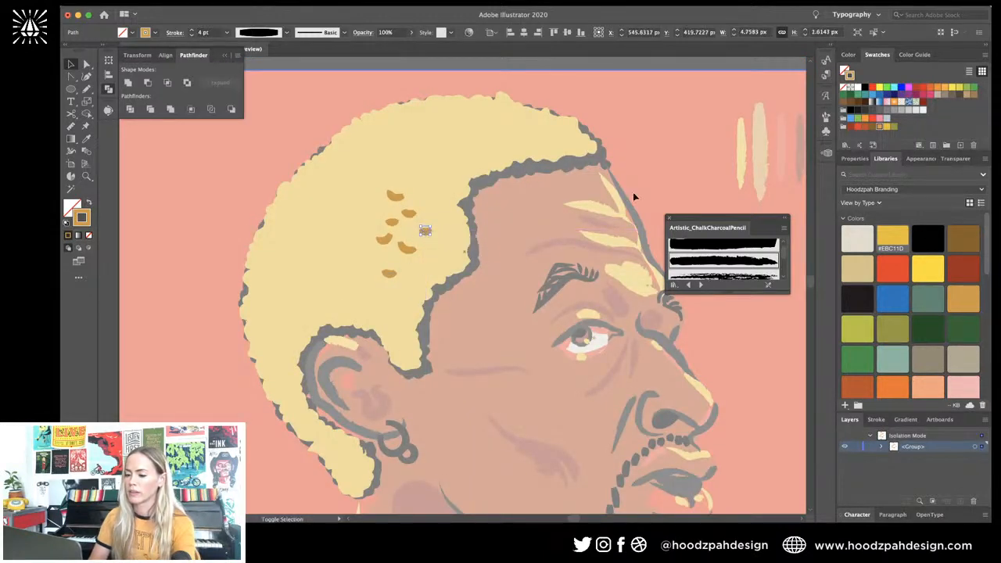
pyautogui.keyDown('shift'); pyautogui.click(391, 275); pyautogui.keyUp('shift')
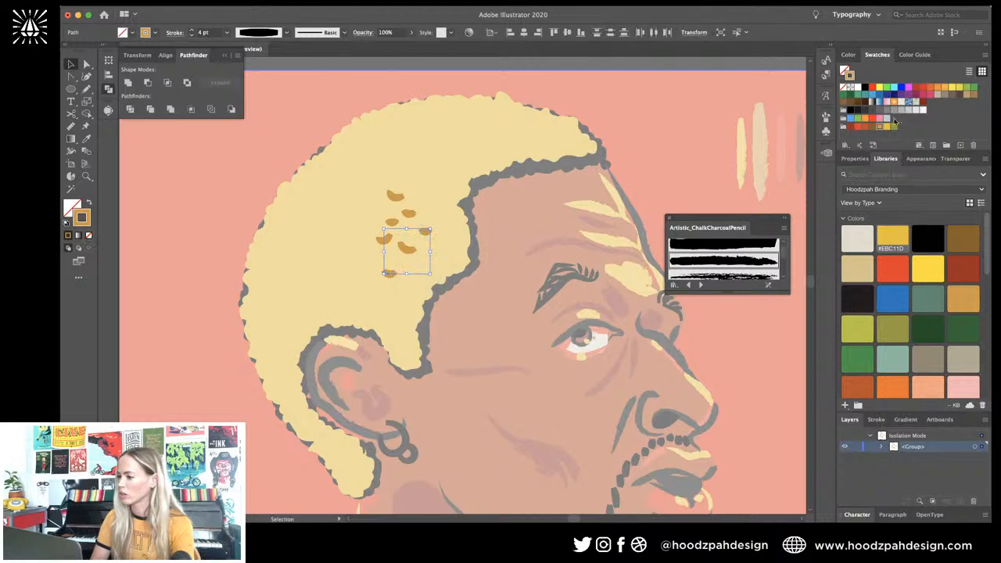
pyautogui.click(871, 129)
pyautogui.click(704, 114)
pyautogui.press('super+minus')
pyautogui.press('super+minus')
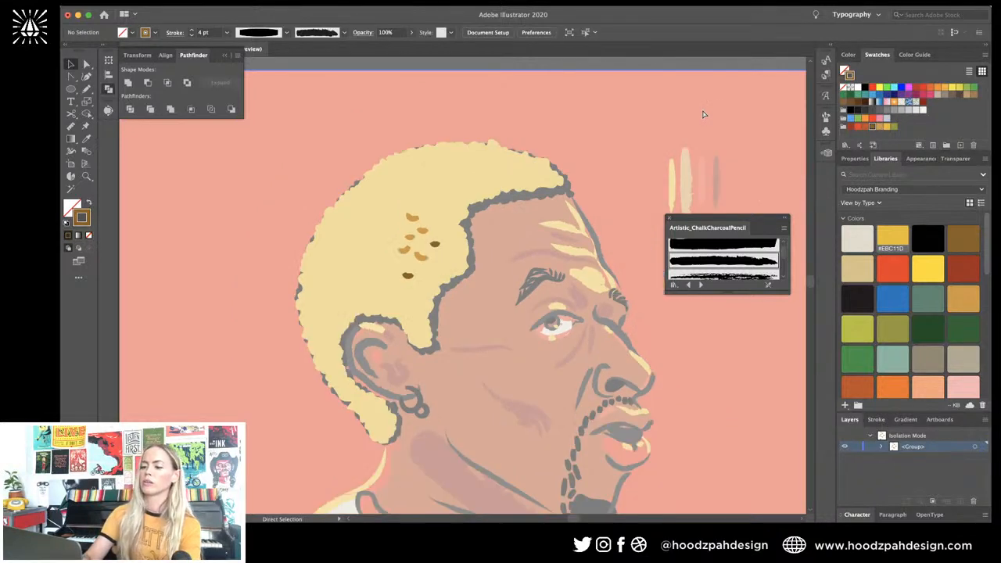
pyautogui.doubleClick(636, 161)
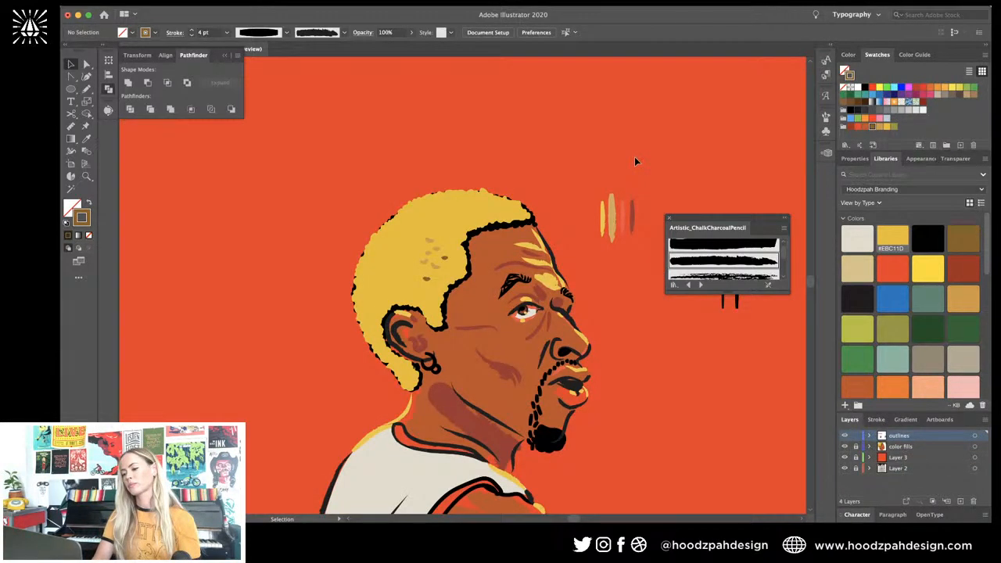
pyautogui.press('super+plus')
pyautogui.press('super+plus')
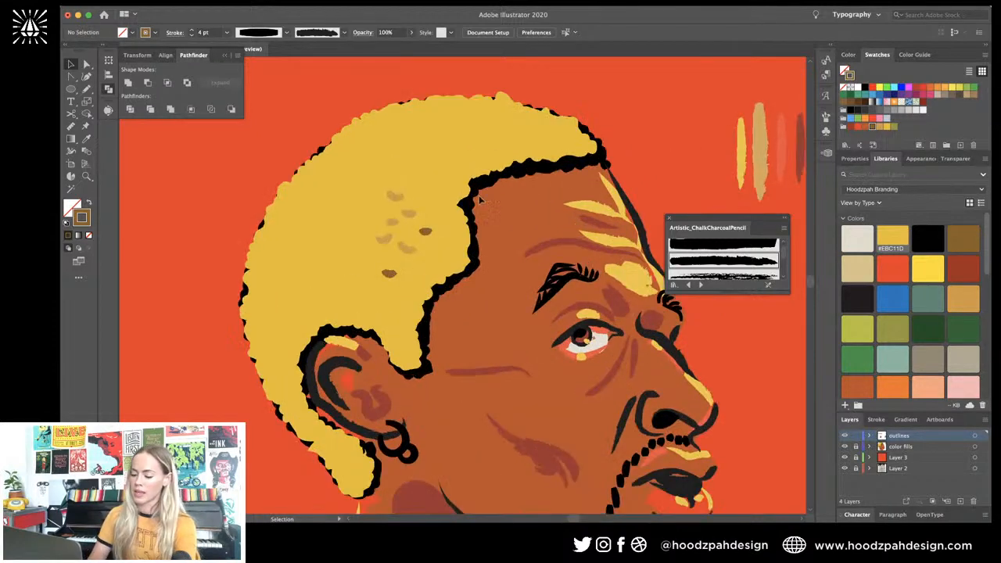
# Step: Draw four wavy brown curl marks with the Pencil in the gold hair above and behind the ear
pyautogui.press('n')
pyautogui.moveTo(336, 187)
pyautogui.mouseDown()
pyautogui.moveTo(362, 252)
pyautogui.moveTo(373, 236)
pyautogui.moveTo(361, 289)
pyautogui.mouseUp()
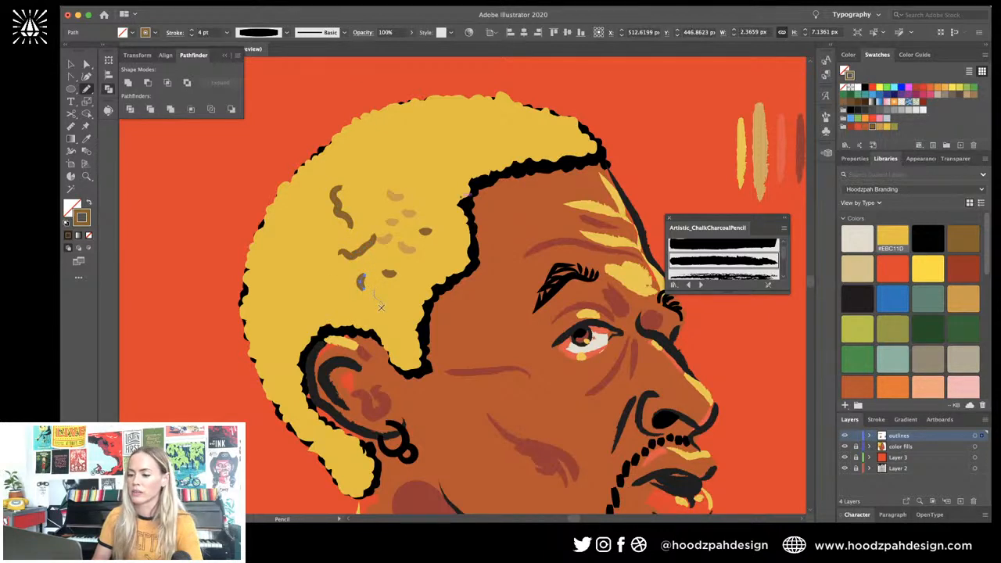
pyautogui.moveTo(376, 291); pyautogui.dragTo(380, 312)
pyautogui.press('super')
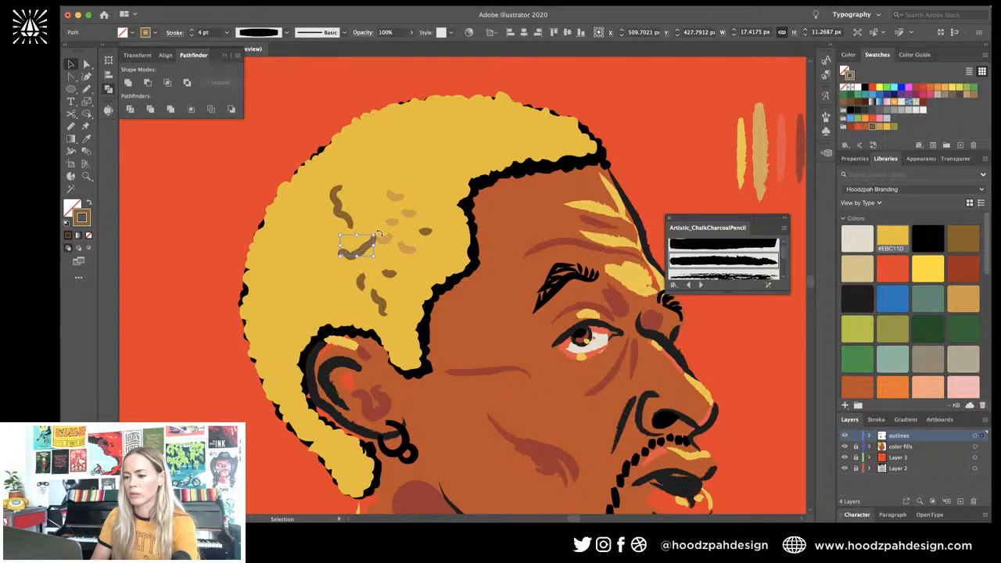
# Step: Turn the slanted wavy mark upright, place it beneath the uppermost wavy mark, and recolor both strokes golden tan
pyautogui.click(363, 266)
pyautogui.moveTo(363, 266)
pyautogui.mouseDown()
pyautogui.moveTo(354, 261)
pyautogui.moveTo(348, 275)
pyautogui.mouseUp()
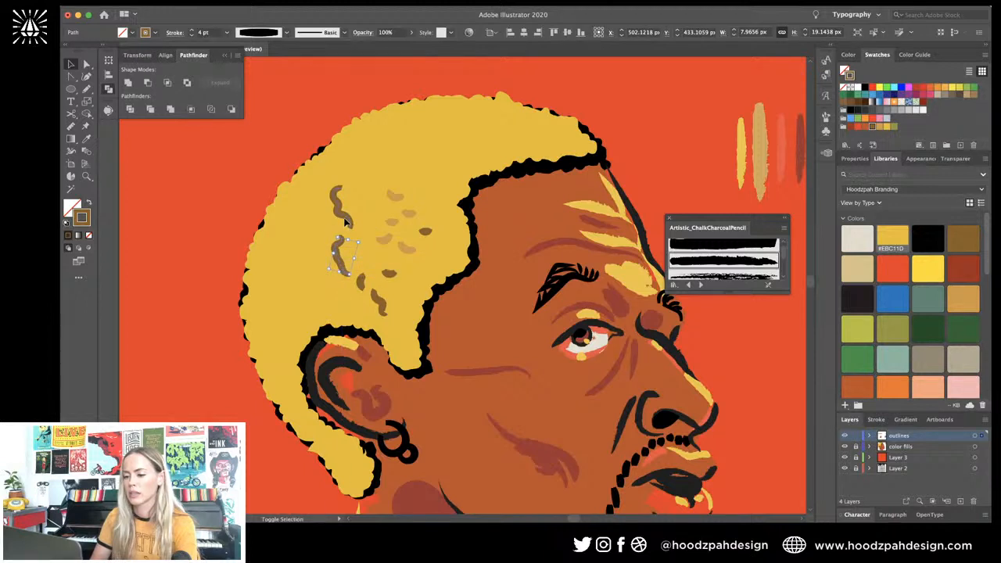
pyautogui.keyDown('shift'); pyautogui.click(345, 222); pyautogui.keyUp('shift')
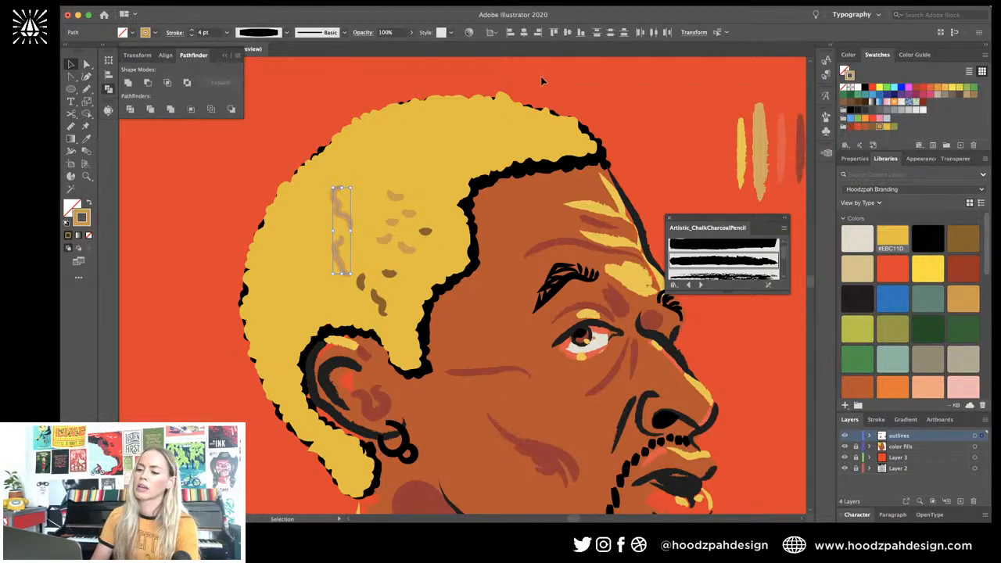
pyautogui.press('super+shift+a')
# Step: Move the lower tan wavy mark toward the back of the head
pyautogui.press('super+minus')
pyautogui.press('super+minus')
pyautogui.press('super+minus')
pyautogui.press('super+plus')
pyautogui.press('super+plus')
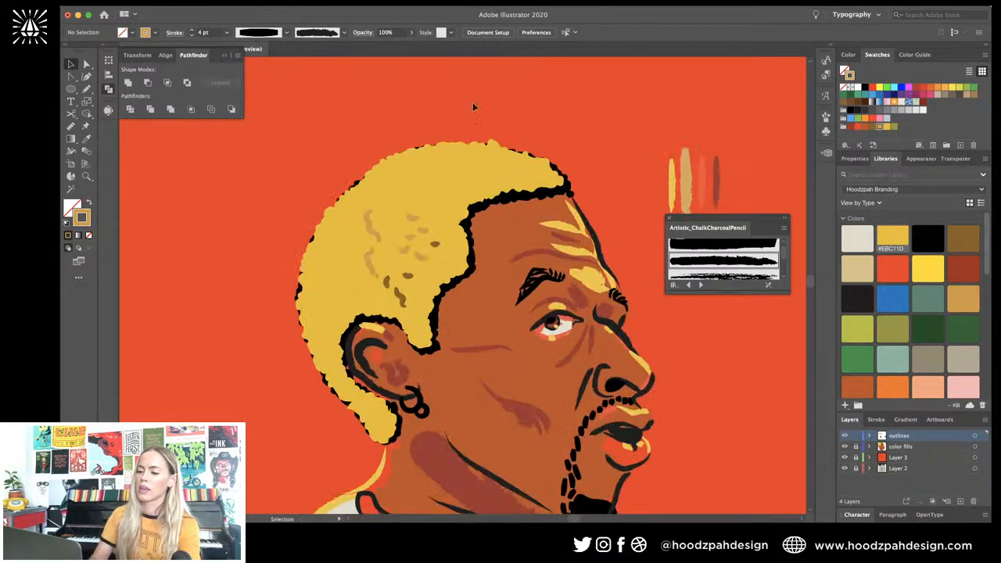
pyautogui.moveTo(377, 270); pyautogui.dragTo(339, 287)
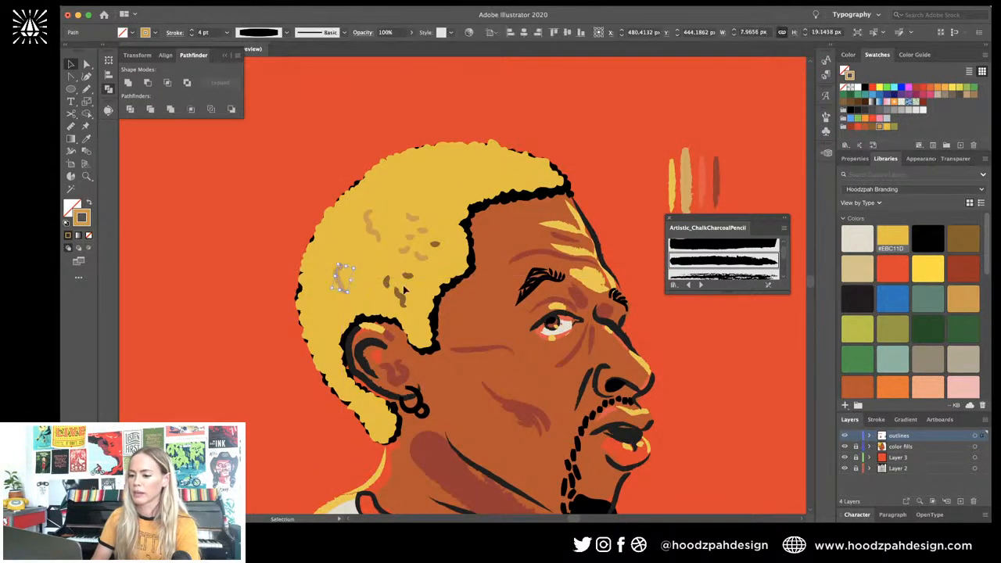
# Step: Recolor the small dark brown curl marks golden tan, leaving out the wavy one just above the ear
pyautogui.click(388, 283)
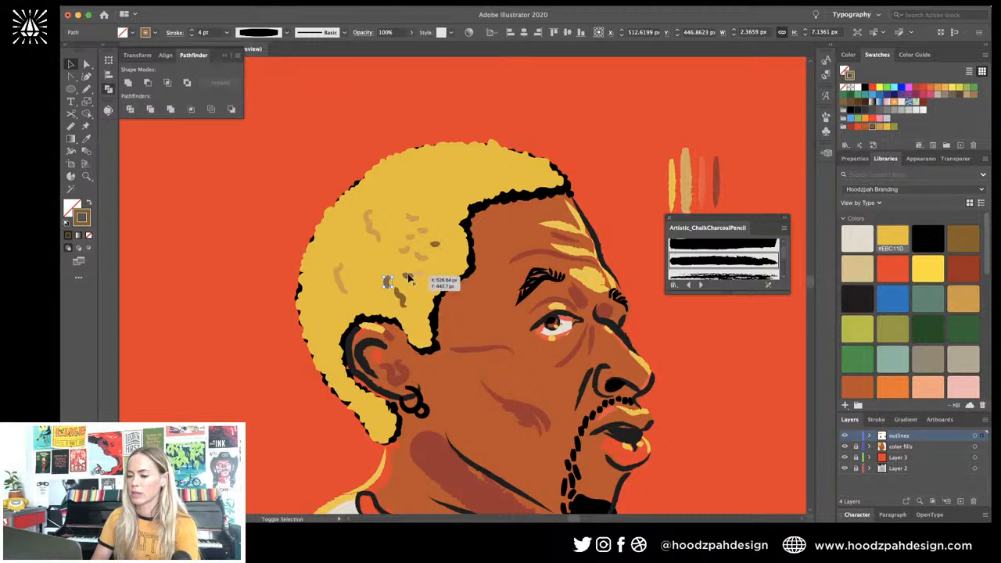
pyautogui.moveTo(438, 287); pyautogui.dragTo(369, 209)
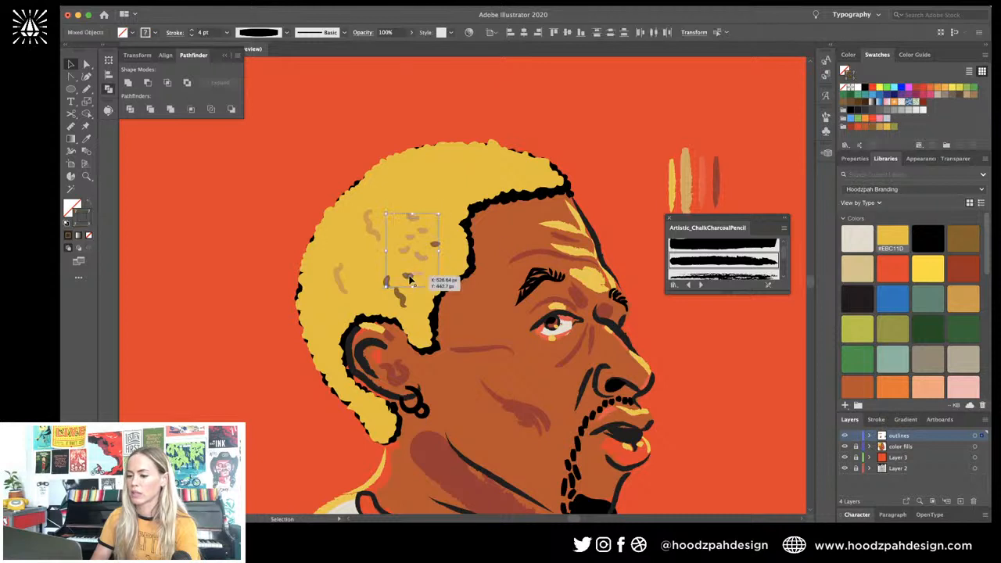
pyautogui.click(880, 126)
pyautogui.click(599, 128)
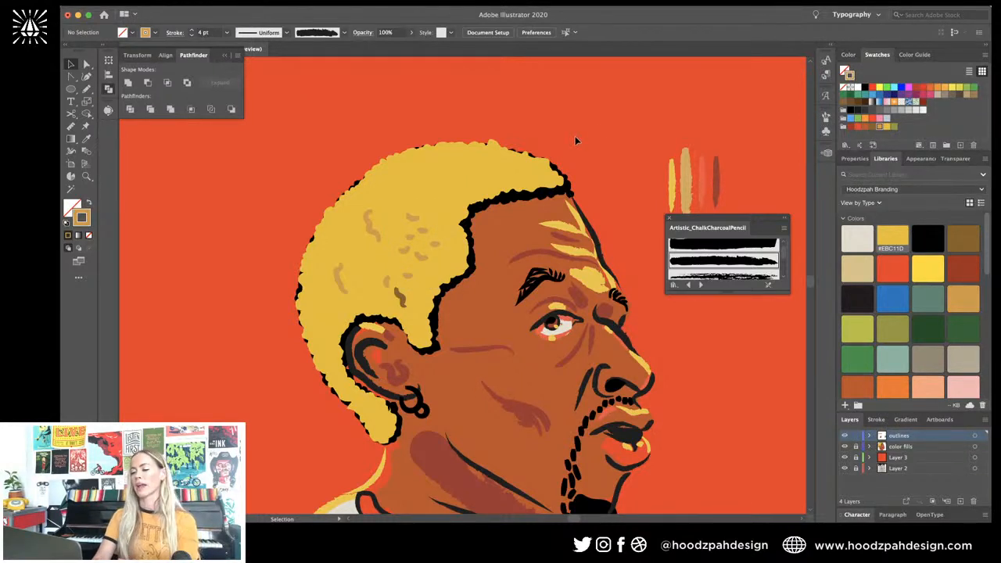
# Step: Compare the portrait with the reference photos and the pencil sketch beside the artboard
pyautogui.press('super+minus')
pyautogui.press('super+minus')
pyautogui.press('super+minus')
pyautogui.press('super+minus')
pyautogui.press('super+minus')
pyautogui.press('super+minus')
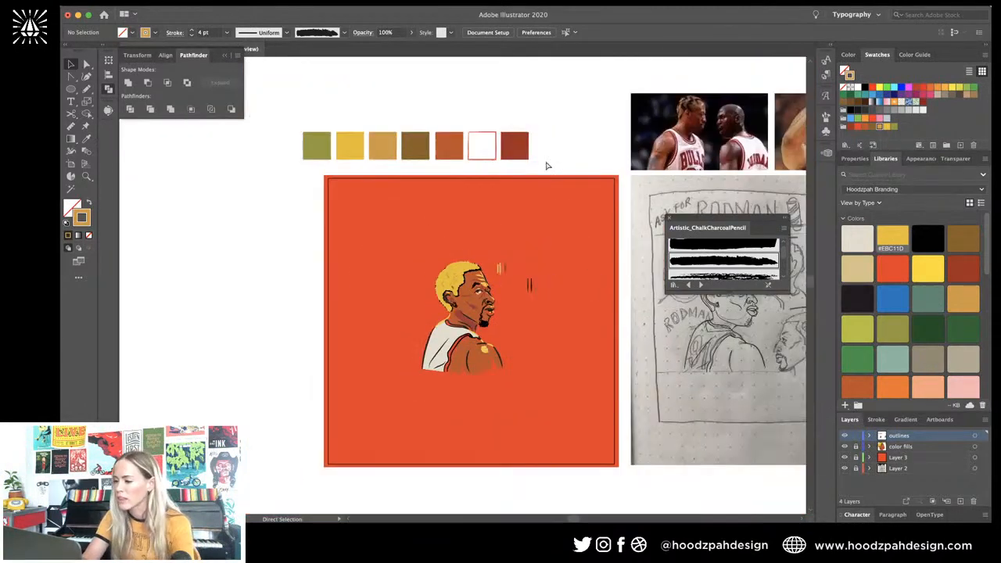
pyautogui.press('super+equal')
pyautogui.hscroll(3, 546, 164)
pyautogui.hscroll(2, 546, 164)
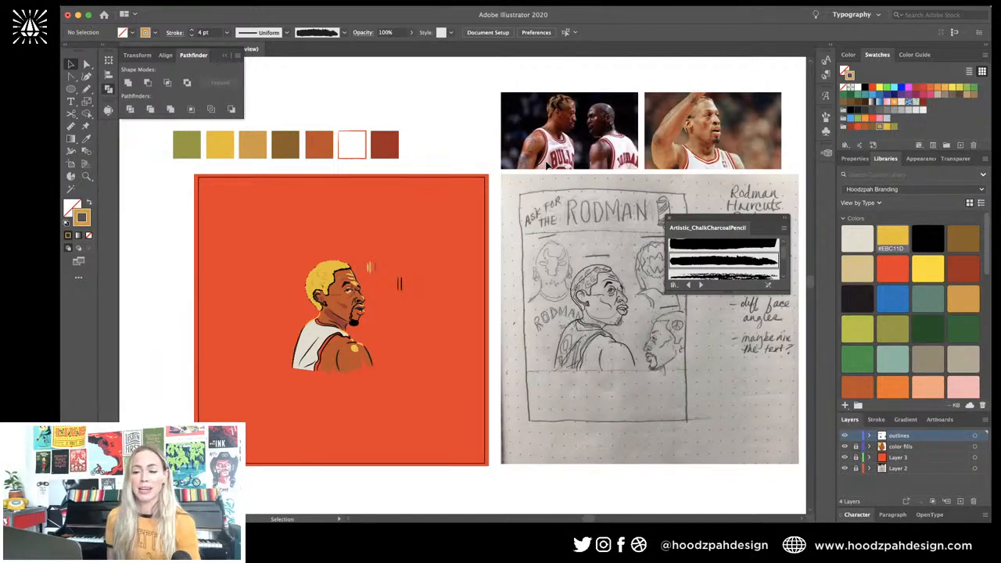
pyautogui.press('super+equal')
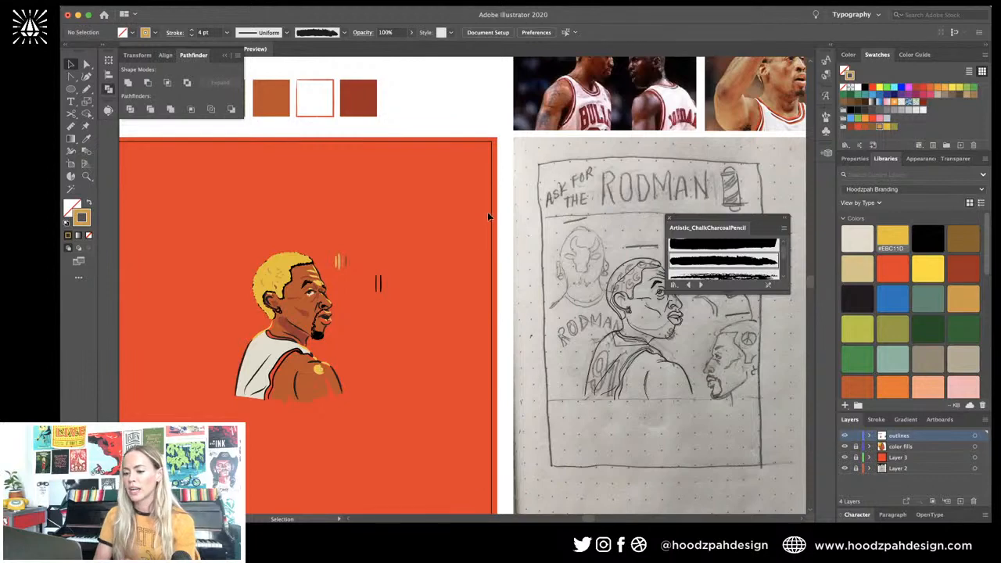
pyautogui.press('super+equal')
pyautogui.press('super+equal')
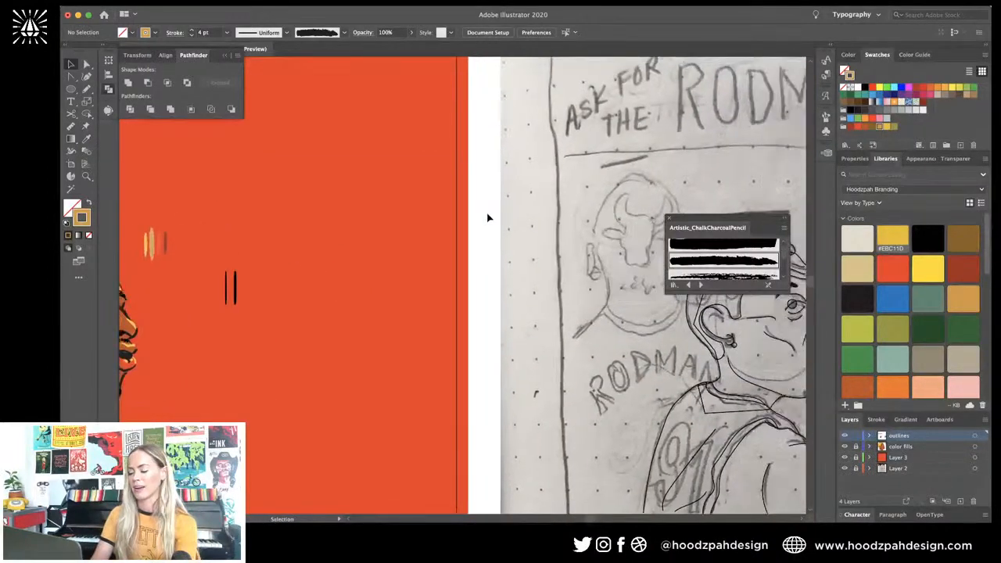
pyautogui.press('super+minus')
pyautogui.press('super+minus')
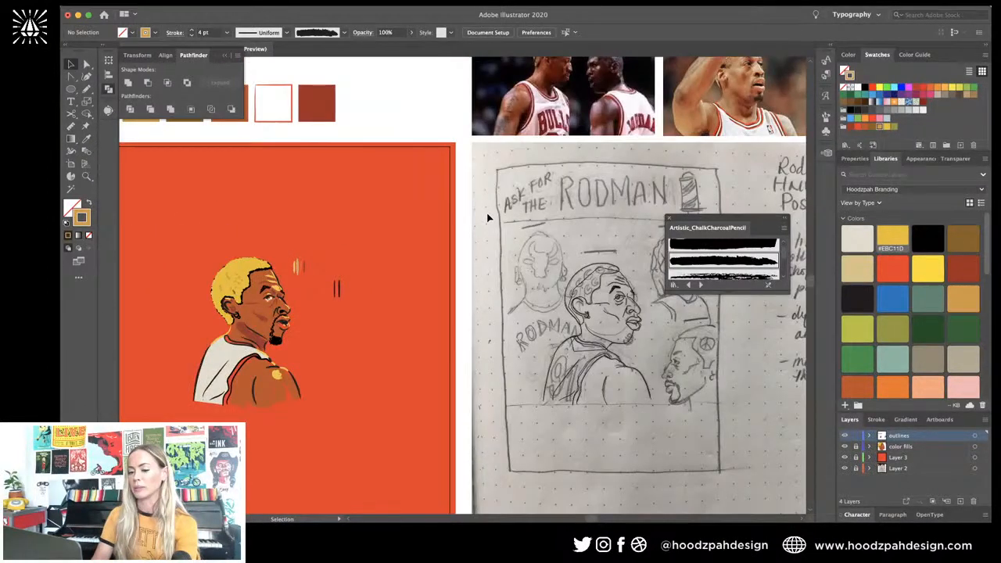
pyautogui.hscroll(-3, 393, 271)
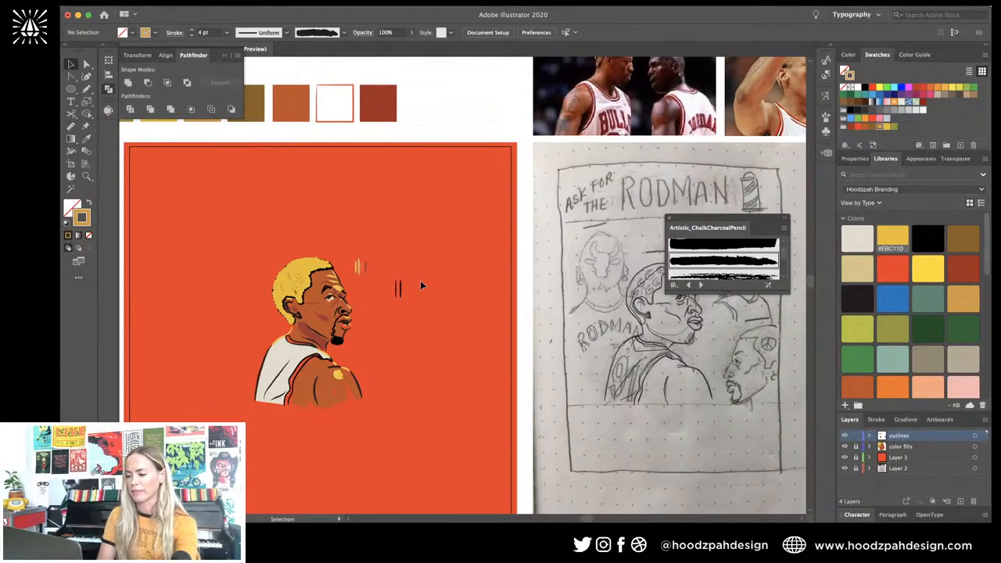
pyautogui.press('super+equal')
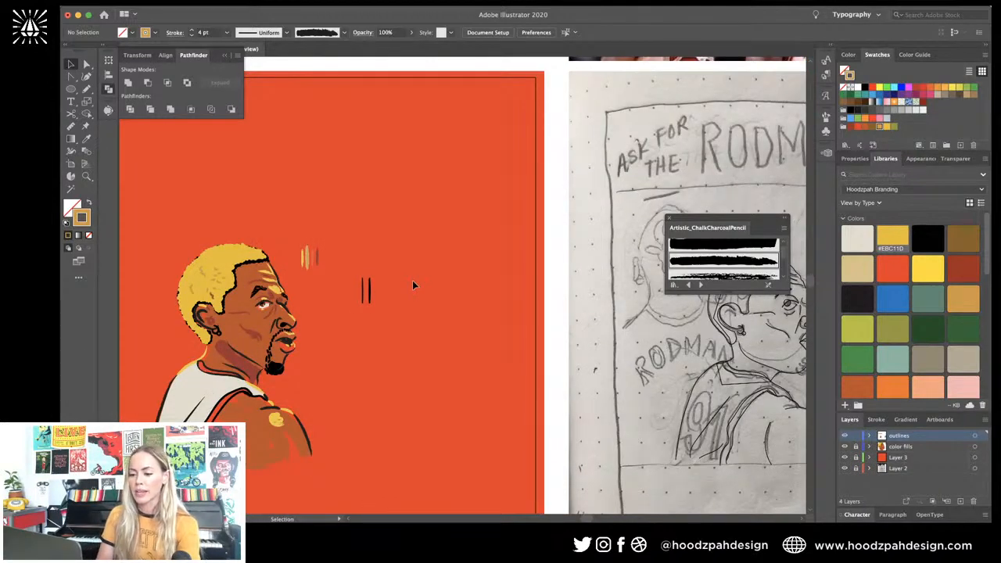
pyautogui.hscroll(5, 412, 281)
pyautogui.hscroll(-10, 412, 280)
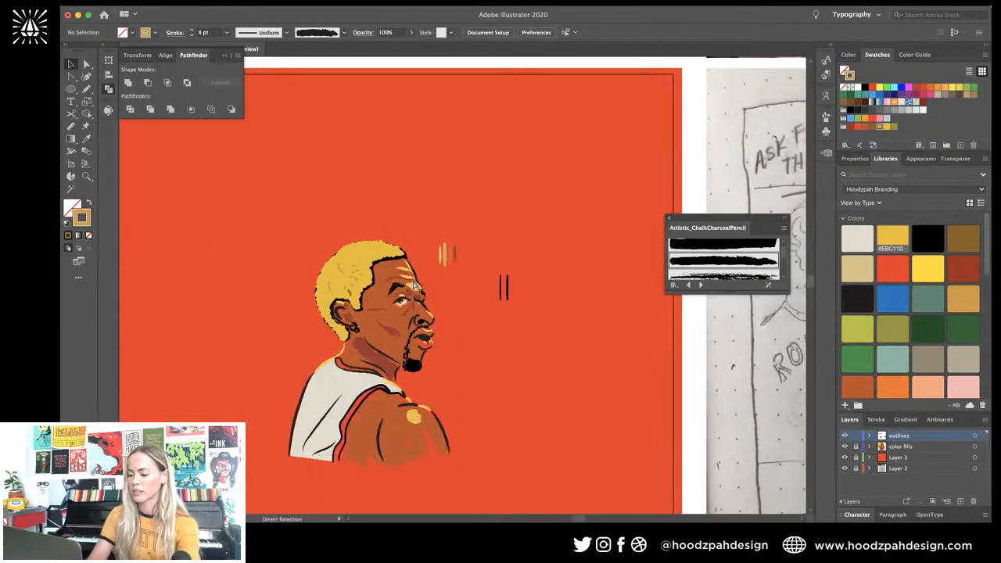
pyautogui.scroll(5, 413, 281)
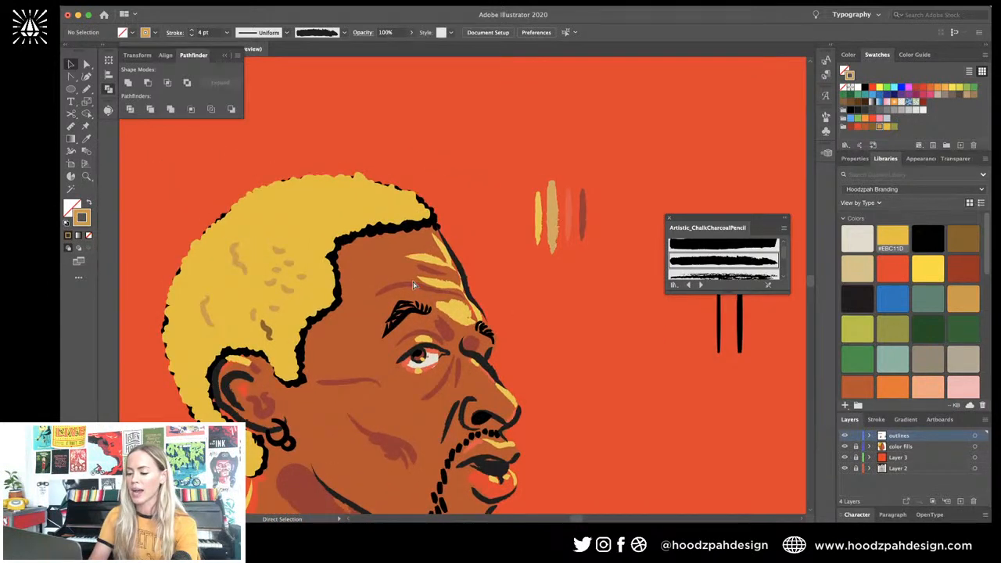
pyautogui.scroll(2, 413, 281)
# Step: Draw a closed E-shaped curl with the Pencil near the front hairline, swap its stroke for a fill, and color it black #010101
pyautogui.press('n')
pyautogui.moveTo(361, 224)
pyautogui.mouseDown()
pyautogui.moveTo(334, 245)
pyautogui.moveTo(355, 249)
pyautogui.moveTo(362, 276)
pyautogui.mouseUp()
pyautogui.moveTo(394, 246)
pyautogui.mouseDown()
pyautogui.moveTo(369, 261)
pyautogui.moveTo(369, 236)
pyautogui.moveTo(347, 244)
pyautogui.mouseUp()
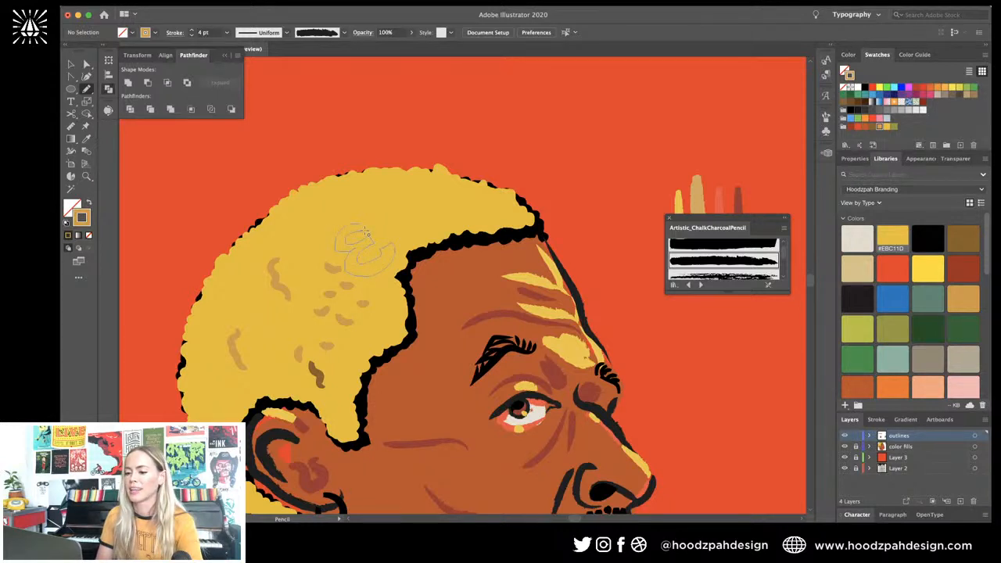
pyautogui.moveTo(366, 233); pyautogui.dragTo(367, 234)
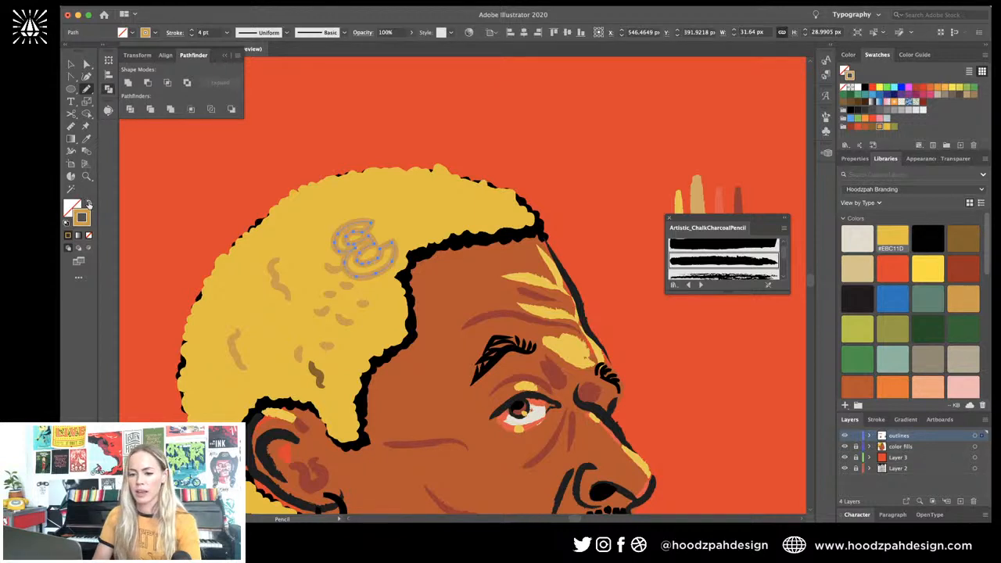
pyautogui.click(88, 203)
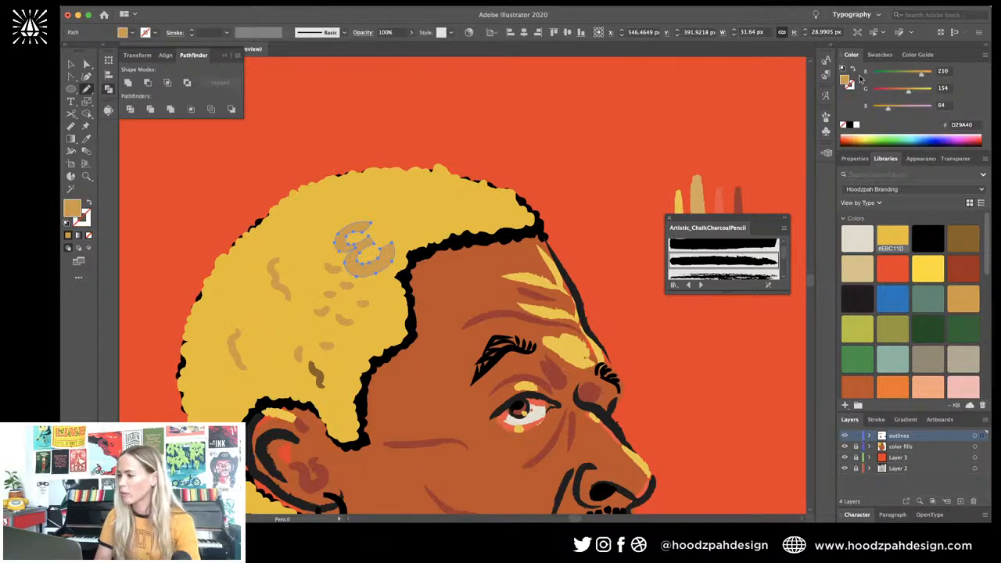
pyautogui.click(927, 237)
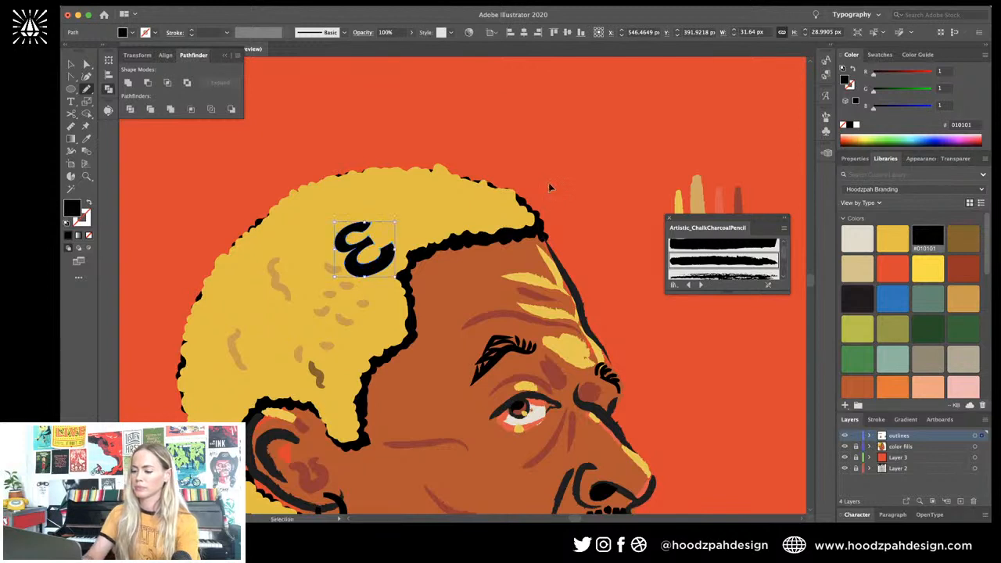
# Step: Try a thick rough charcoal brush on the black curl's outline at a 0.1 pt stroke weight
pyautogui.press('super+equal')
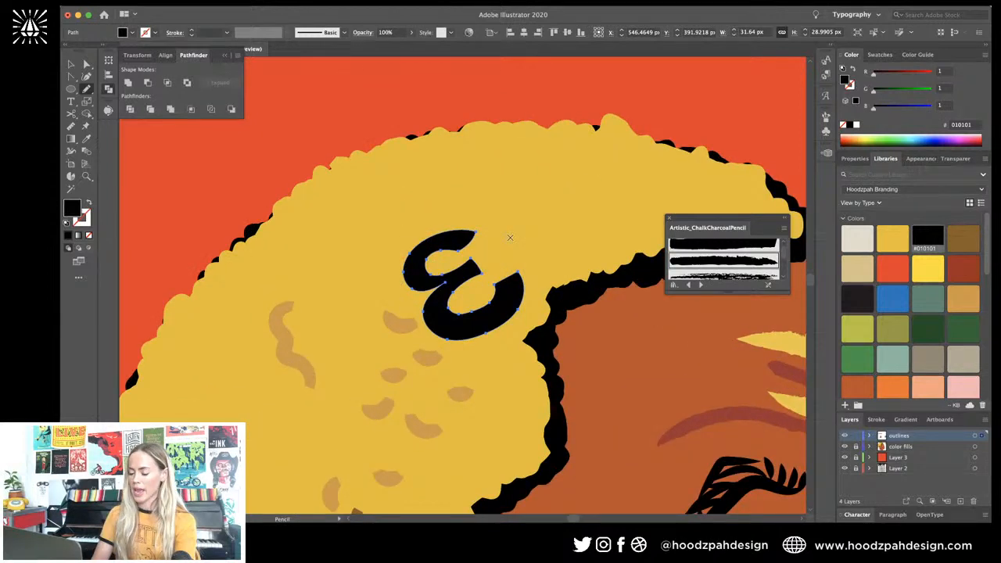
pyautogui.click(723, 260)
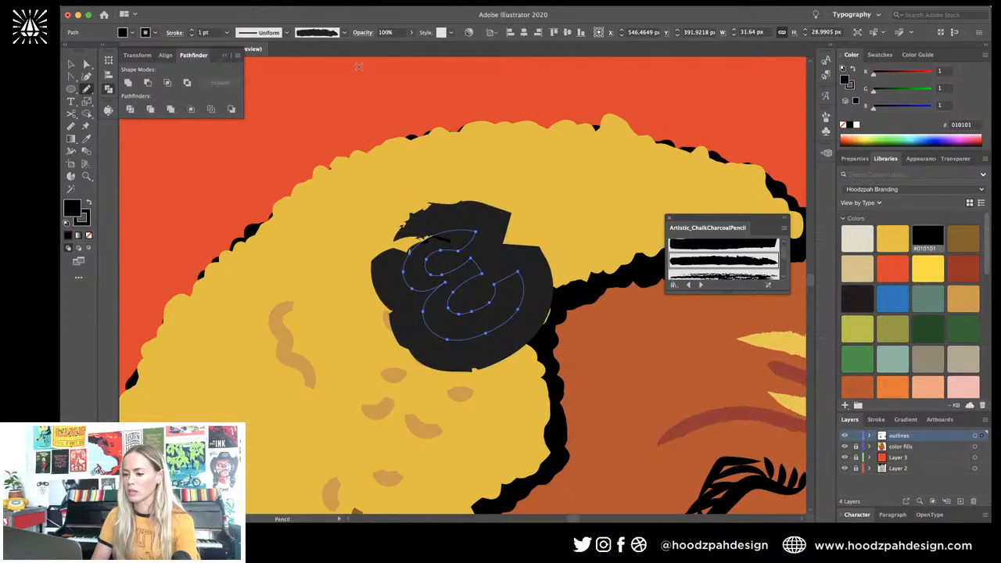
pyautogui.click(202, 33)
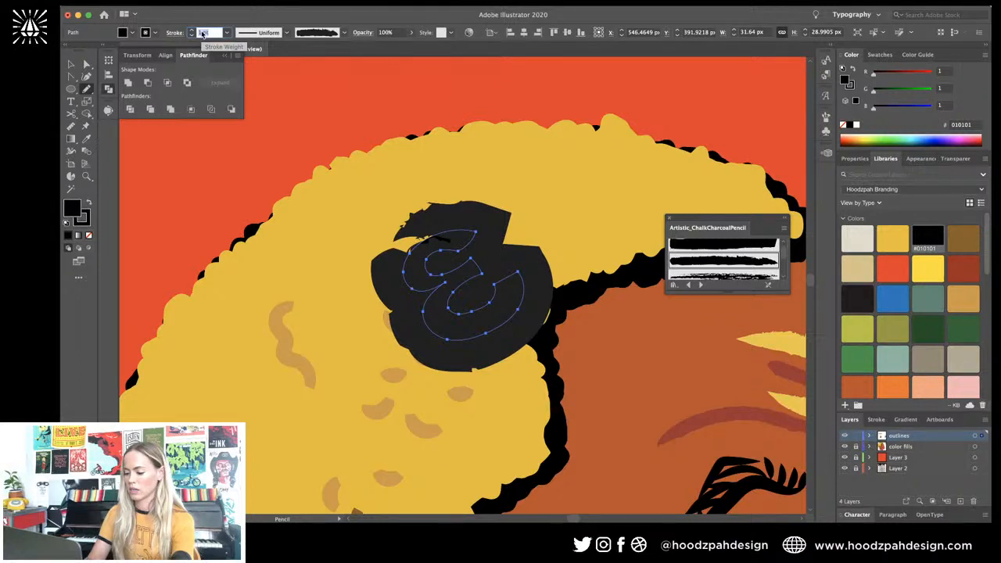
pyautogui.write('0.1')
pyautogui.press('Return')
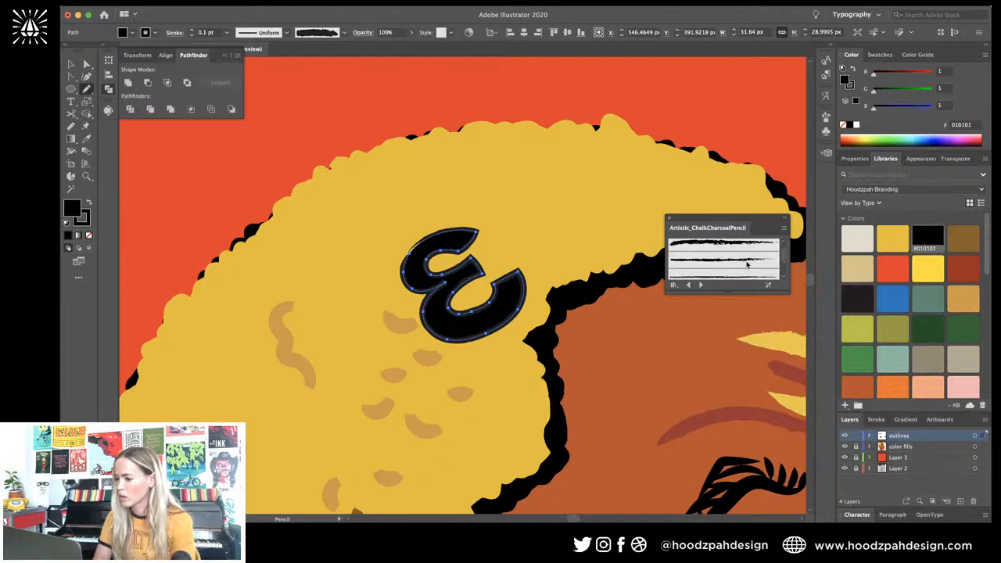
# Step: Apply a thinner tapered charcoal brush to the black curl's outline, set its stroke to 0.25 pt, and deselect it
pyautogui.click(747, 266)
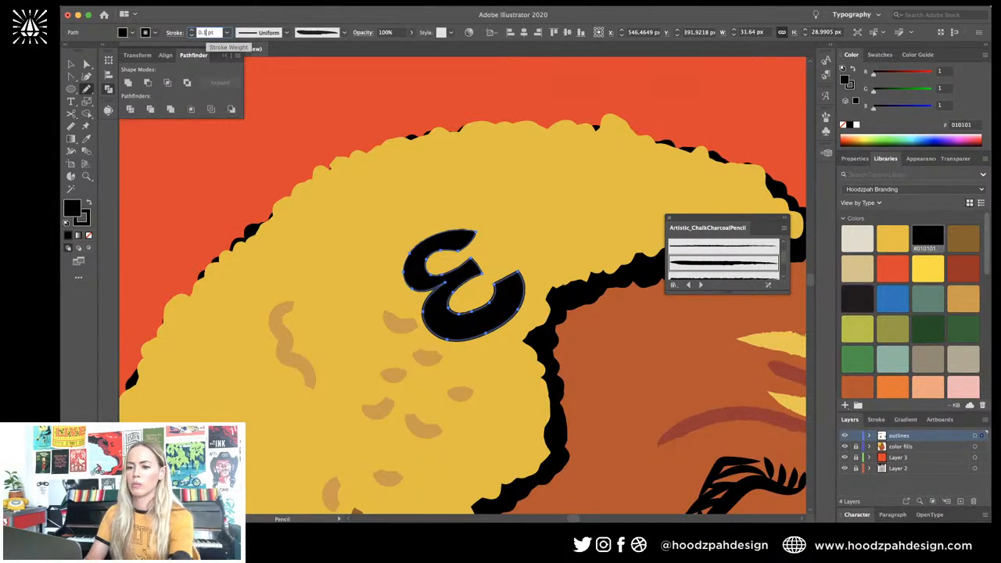
pyautogui.write('0.25')
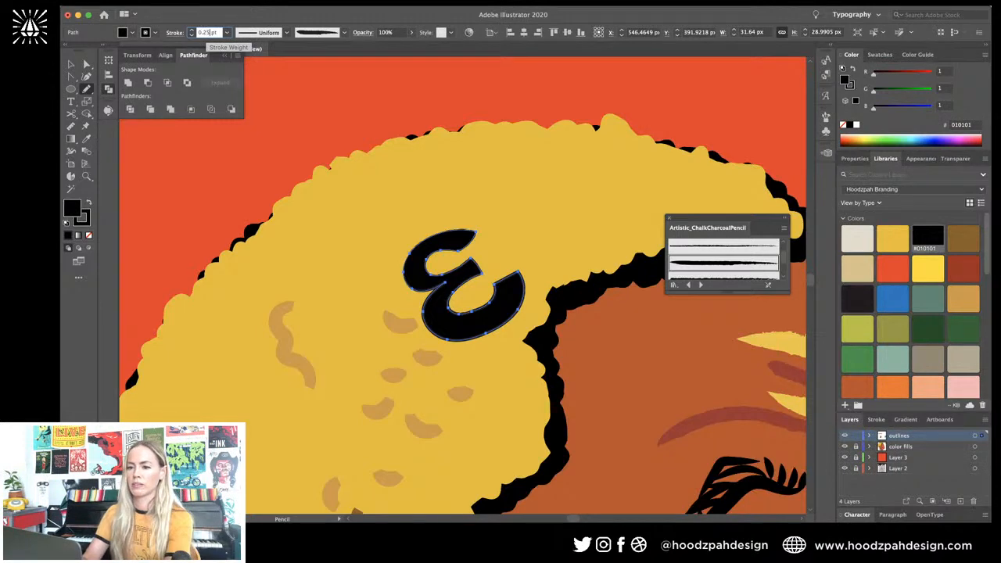
pyautogui.press('Return')
pyautogui.press('super+minus')
pyautogui.press('super+minus')
pyautogui.press('super+minus')
pyautogui.press('super+minus')
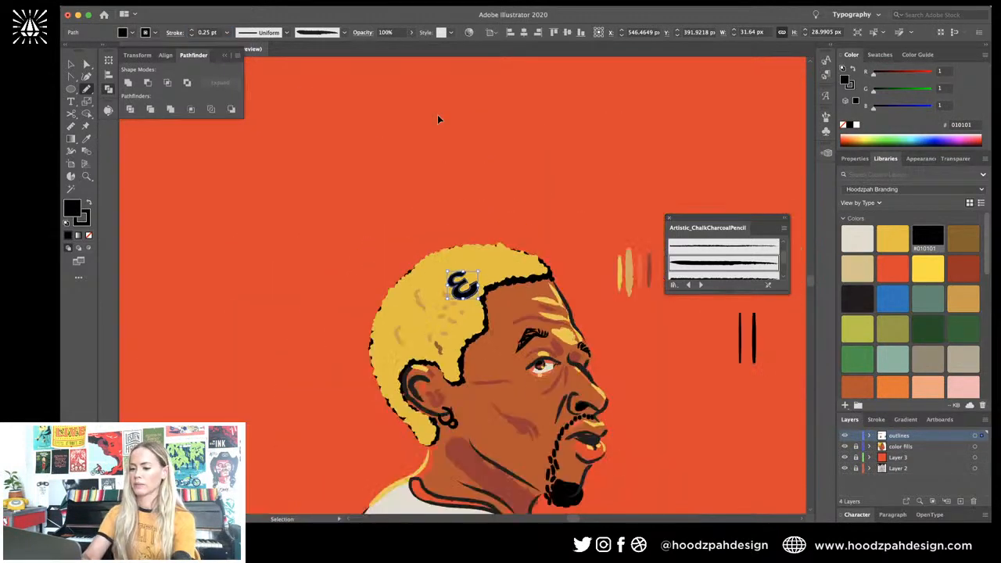
pyautogui.press('super+equal')
pyautogui.press('super+equal')
pyautogui.press('v')
pyautogui.click(509, 126)
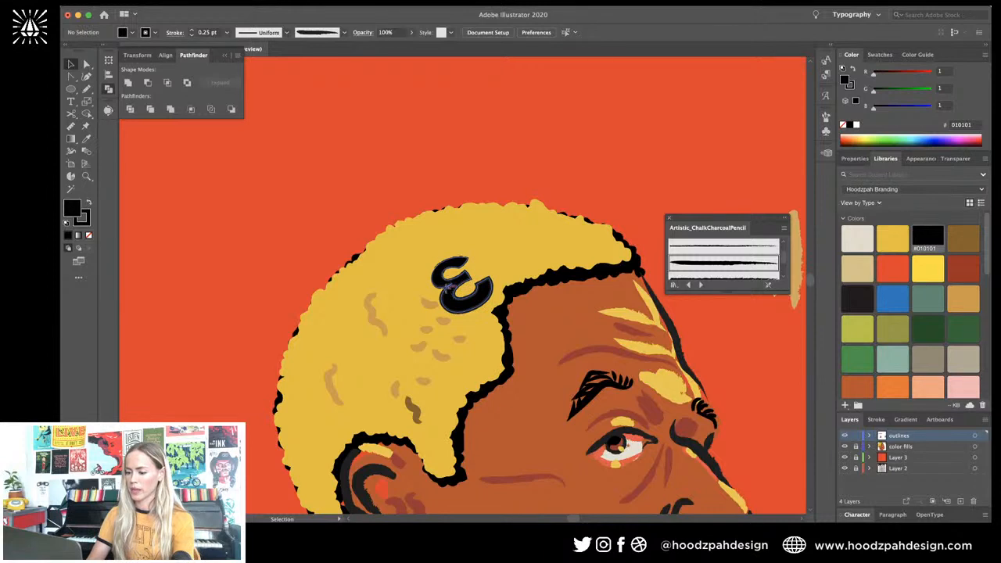
# Step: Copy the black curl up and forward, toward the top front of the gold hair
pyautogui.moveTo(448, 293); pyautogui.dragTo(486, 247)
pyautogui.press('super+minus')
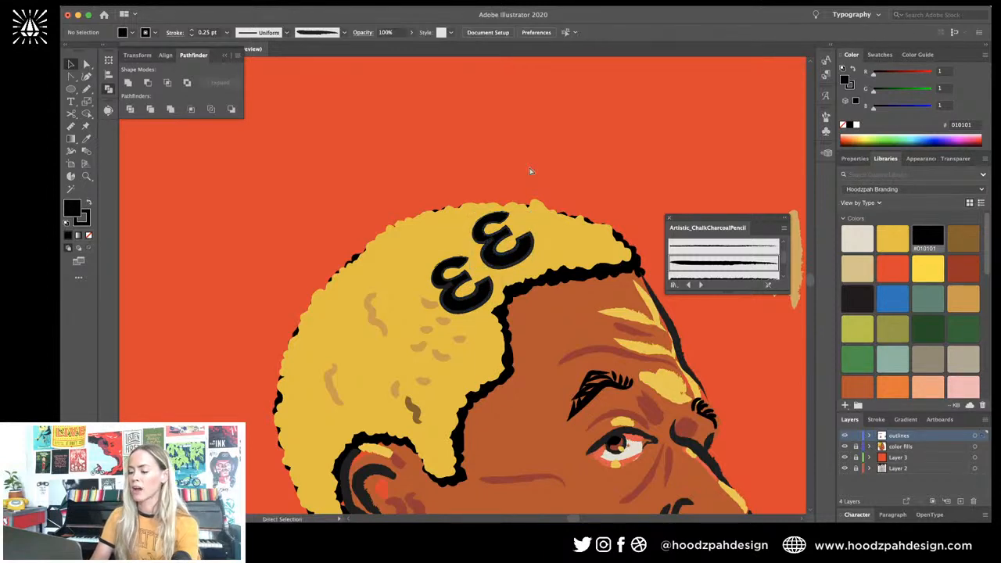
pyautogui.press('super+minus')
pyautogui.press('super+minus')
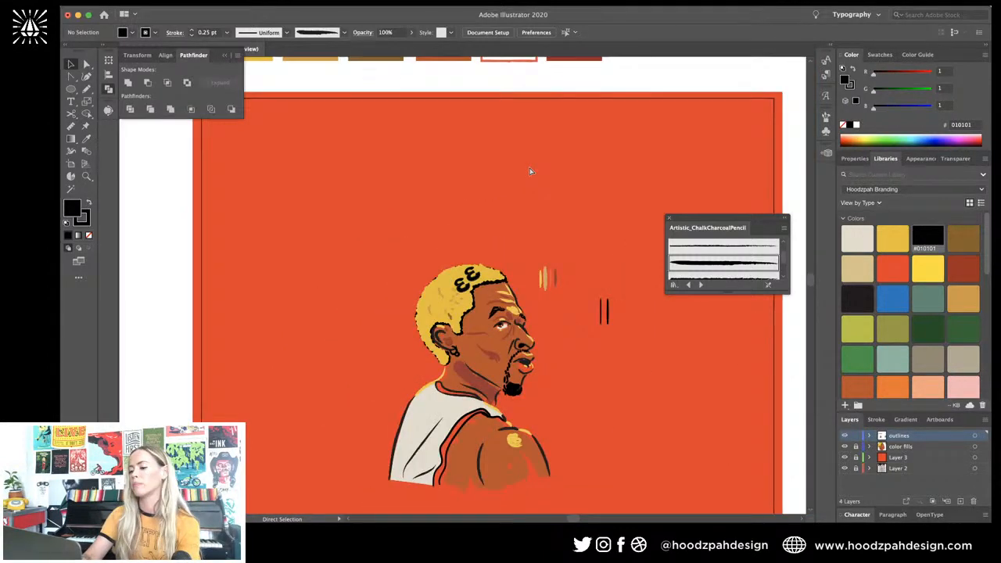
pyautogui.press('super+plus')
pyautogui.press('super+plus')
pyautogui.press('super+plus')
pyautogui.press('super+plus')
# Step: Add two more black curl copies, one toward the back and one overlapping the crown's edge, rotating each slightly
pyautogui.moveTo(460, 280); pyautogui.dragTo(439, 250)
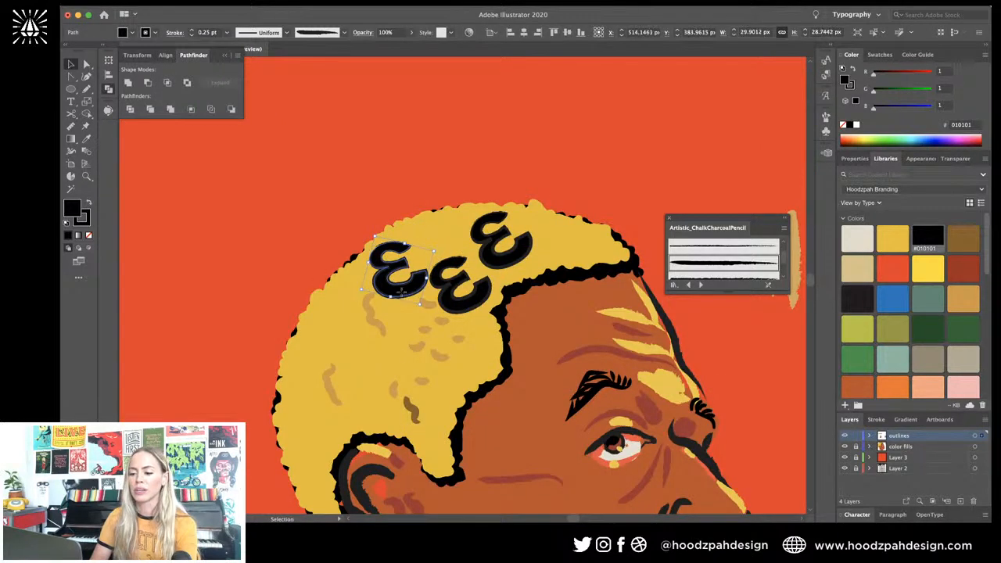
pyautogui.moveTo(398, 290); pyautogui.dragTo(388, 291)
pyautogui.moveTo(452, 276); pyautogui.dragTo(417, 213)
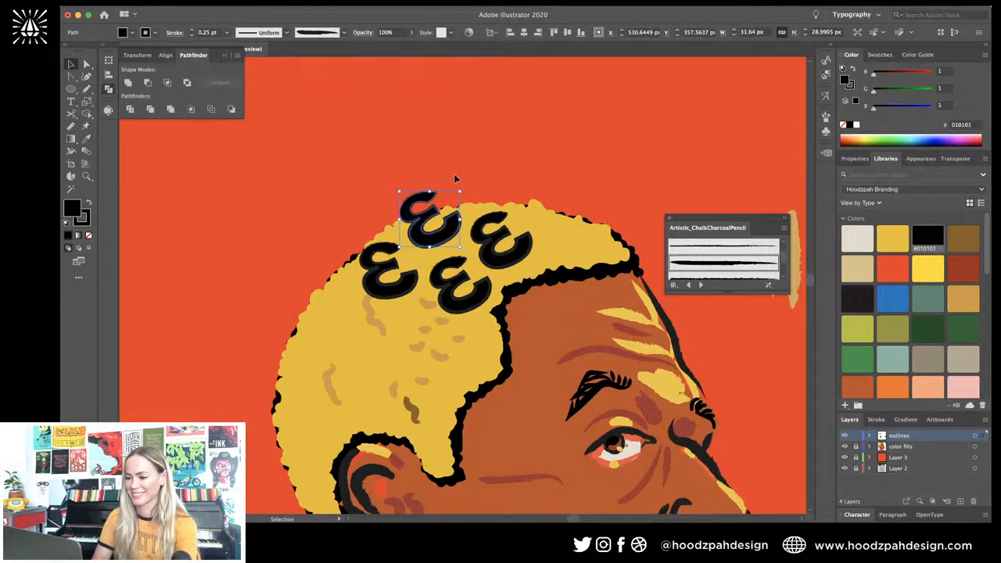
pyautogui.moveTo(456, 179); pyautogui.dragTo(482, 210)
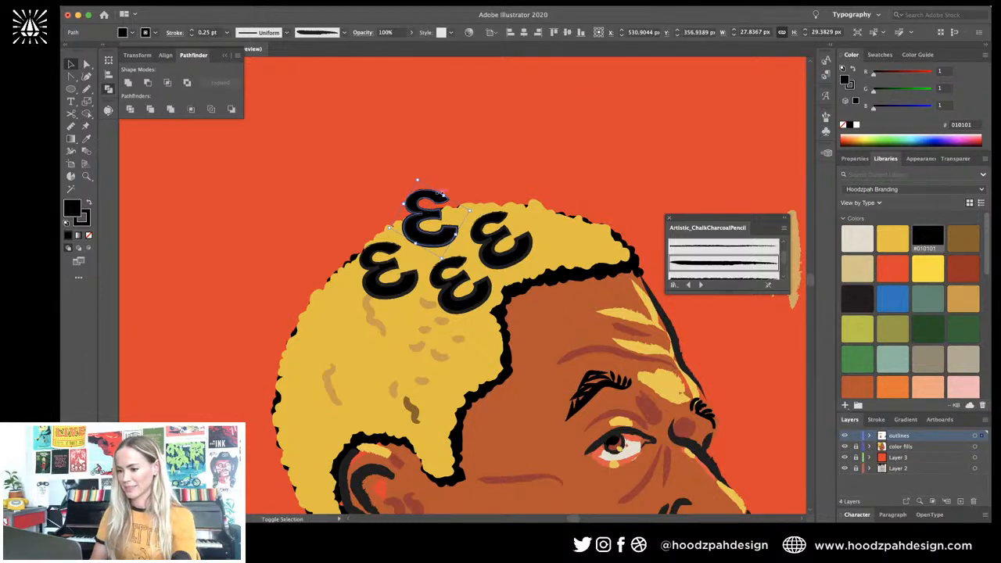
# Step: Shrink the black curl at the crown's edge to about 23.6 by 24.9 px, and add two curl copies across the mid hair
pyautogui.moveTo(444, 195); pyautogui.dragTo(443, 211)
pyautogui.scroll(3, 445, 212)
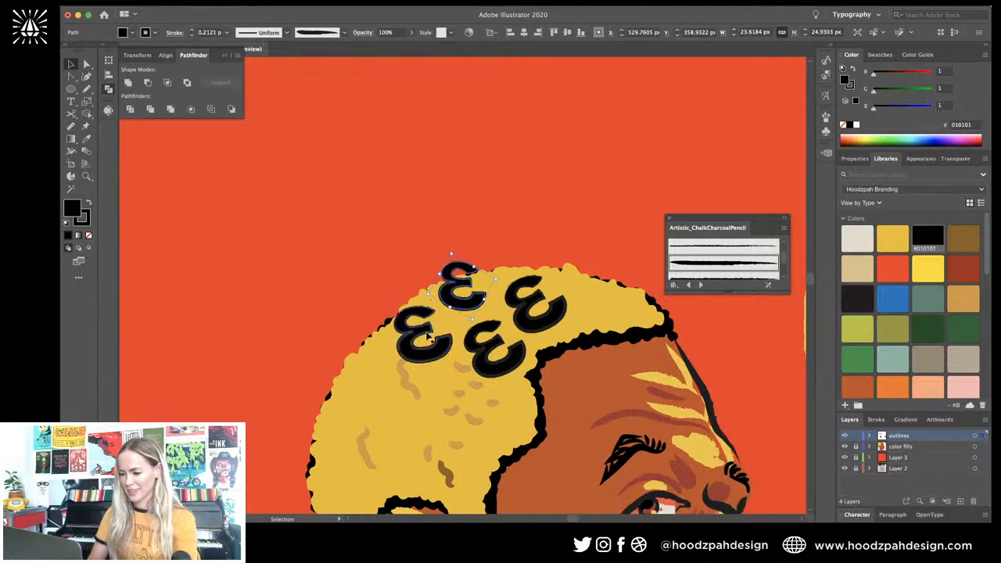
pyautogui.keyDown('alt'); pyautogui.moveTo(428, 331); pyautogui.dragTo(382, 396); pyautogui.keyUp('alt')
pyautogui.keyDown('alt'); pyautogui.moveTo(380, 398); pyautogui.dragTo(452, 411); pyautogui.keyUp('alt')
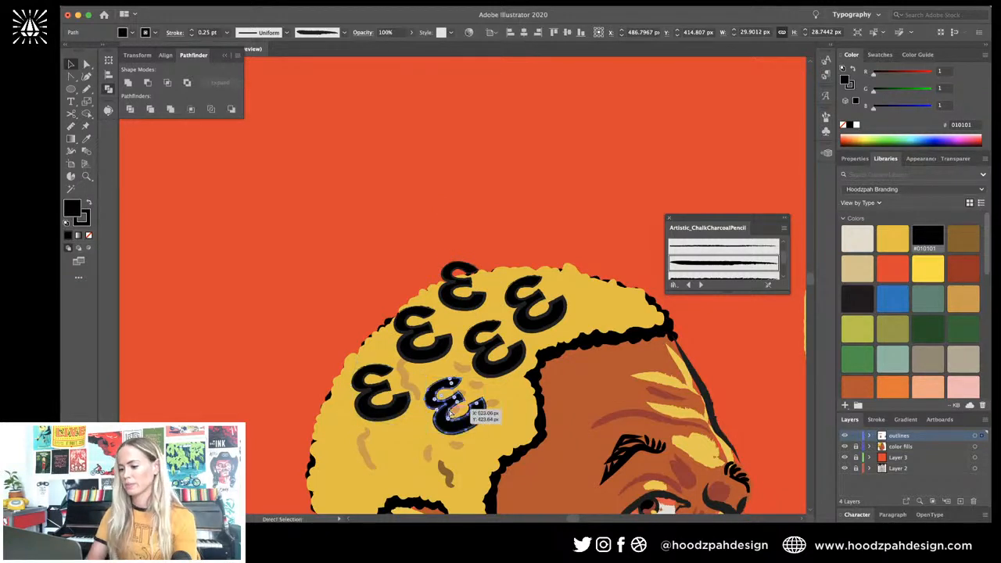
# Step: Add two more black curl copies lower on the gold hair, above the ear and toward the back of the head
pyautogui.press('super+minus')
pyautogui.press('super+minus')
pyautogui.press('super+minus')
pyautogui.press('super+equal')
pyautogui.press('super+equal')
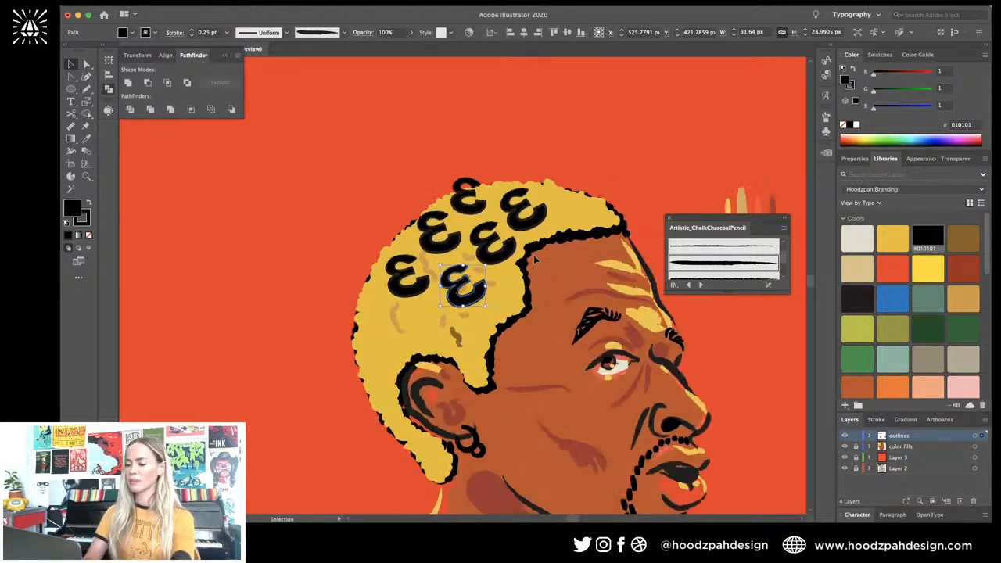
pyautogui.keyDown('alt'); pyautogui.moveTo(512, 251); pyautogui.dragTo(378, 336); pyautogui.keyUp('alt')
# Step: Erase the part of the crown curl that sticks out above the hair's edge, and deselect it
pyautogui.click(480, 202)
pyautogui.press('super+equal')
pyautogui.press('super+equal')
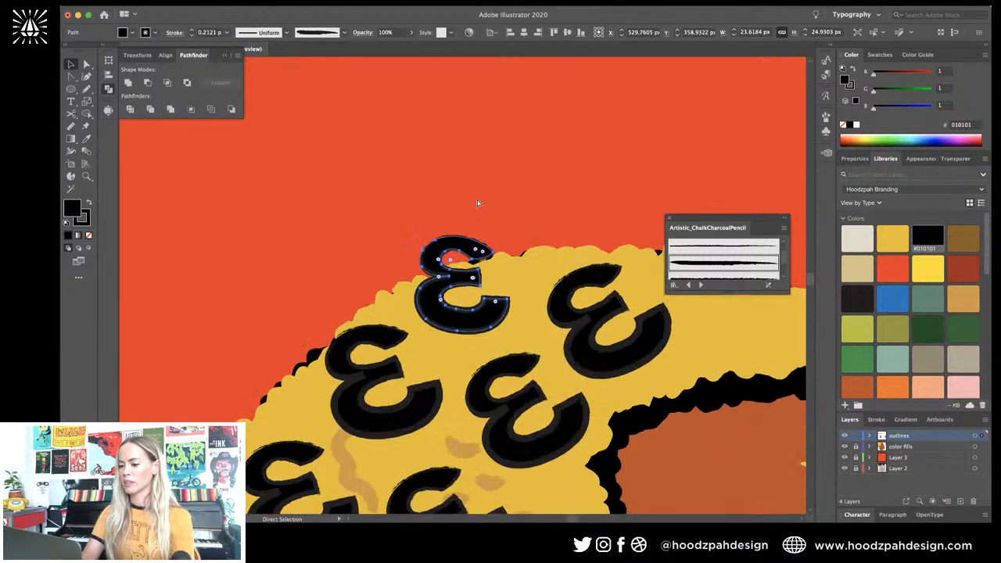
pyautogui.hotkey('shift', 'e')
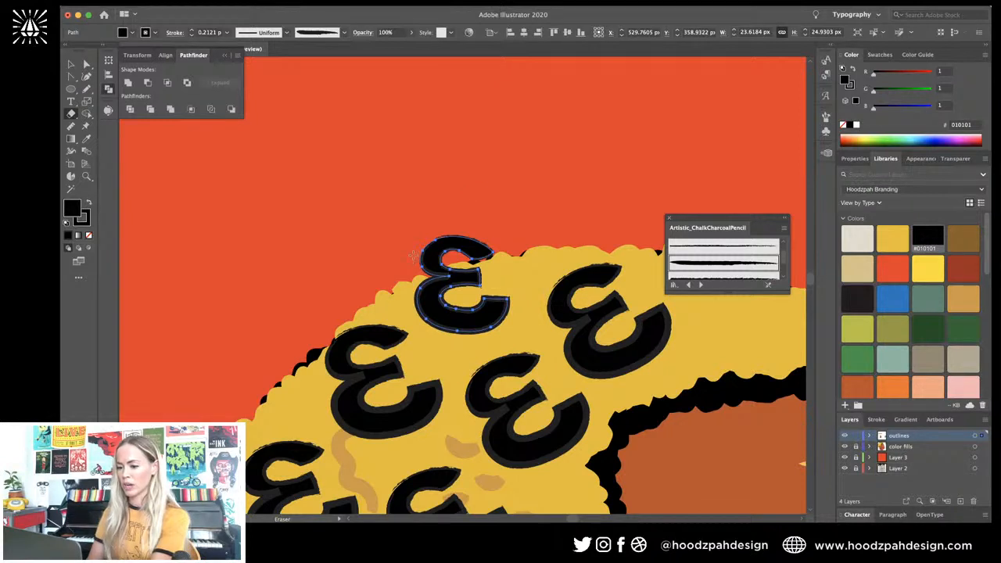
pyautogui.moveTo(412, 256); pyautogui.dragTo(501, 243)
pyautogui.press('super+minus')
pyautogui.press('super+minus')
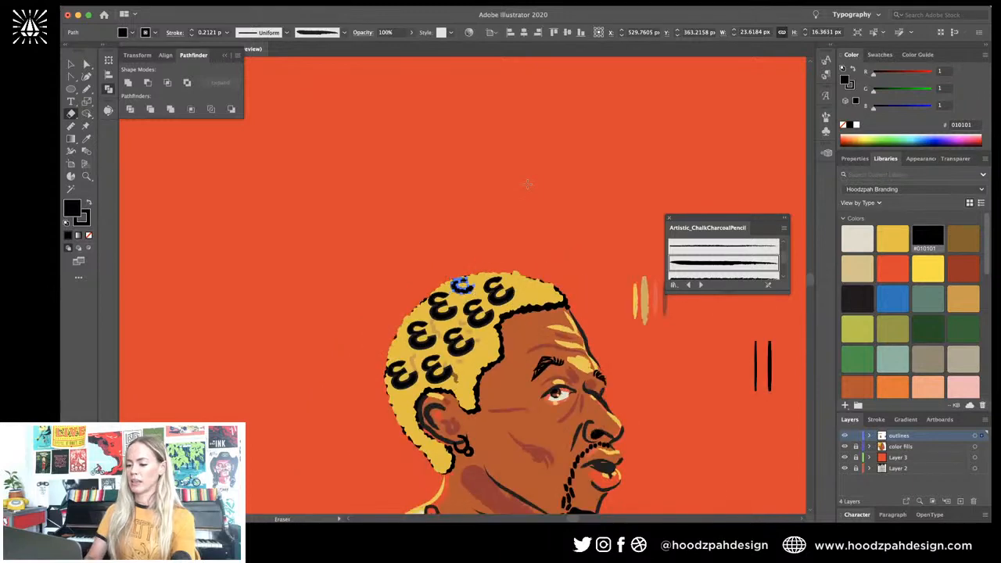
pyautogui.press('v')
pyautogui.press('super+shift+a')
# Step: Examine the black curl pattern on the hair against the whole portrait, both from afar and close up
pyautogui.press('super+minus')
pyautogui.press('super+minus')
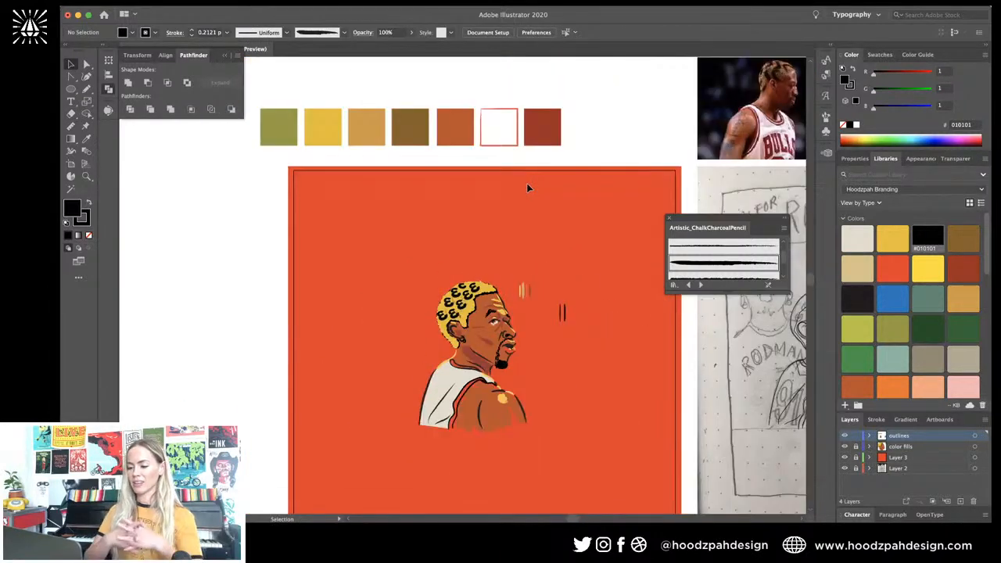
pyautogui.press('super+plus')
pyautogui.press('super+plus')
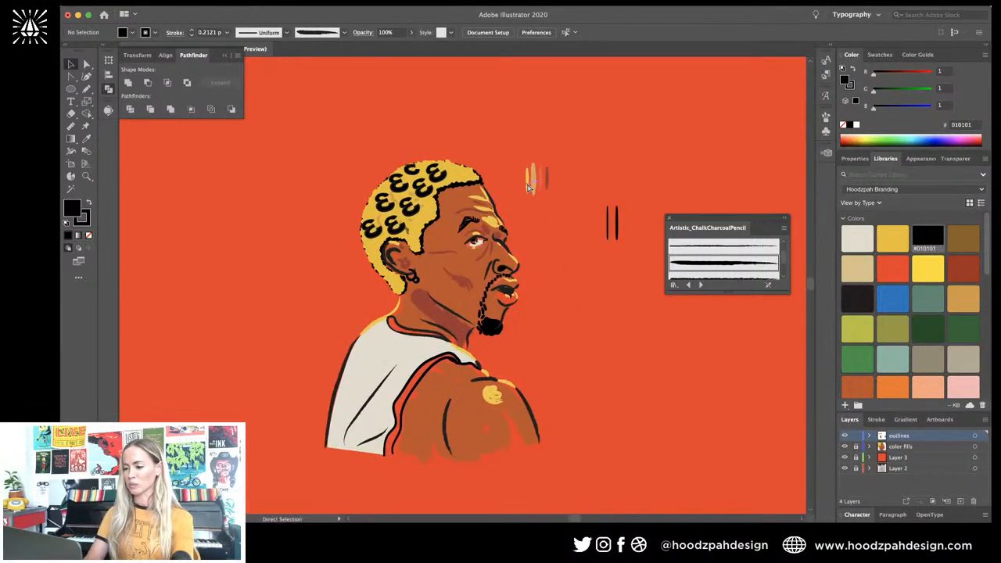
pyautogui.press('super+plus')
pyautogui.press('super+plus')
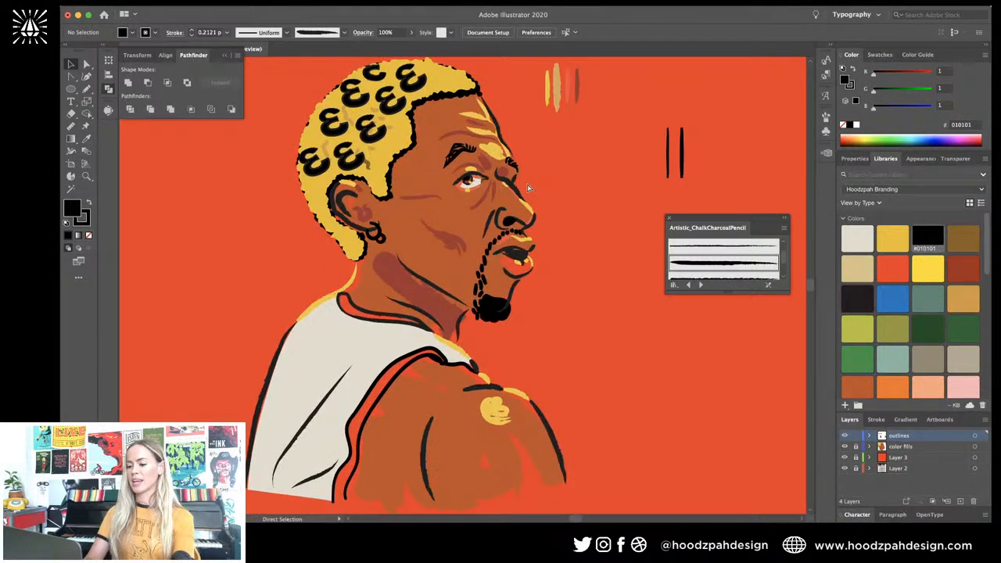
pyautogui.press('super+minus')
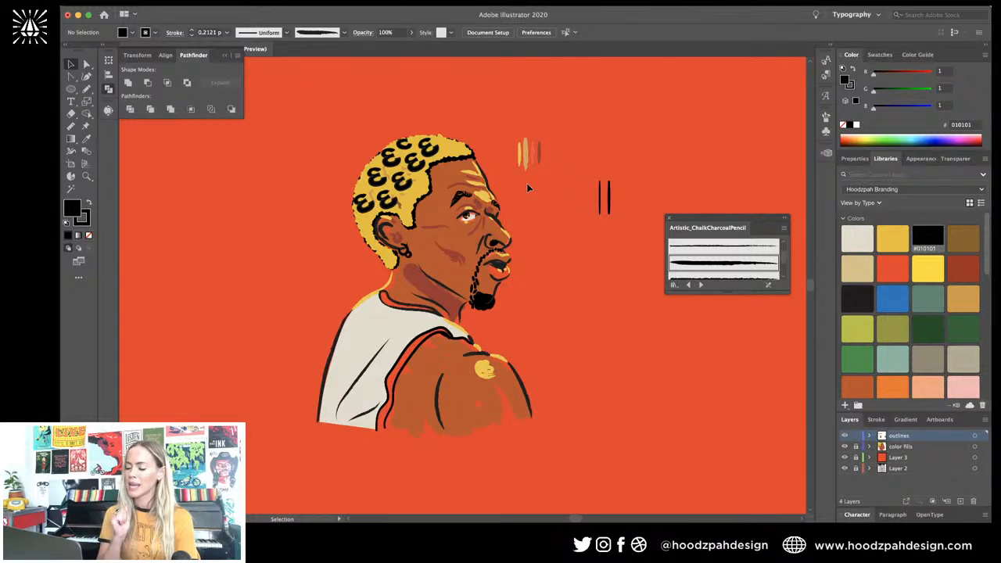
# Step: Switch to OBS and activate the Face Only scene
pyautogui.press('super+Tab')
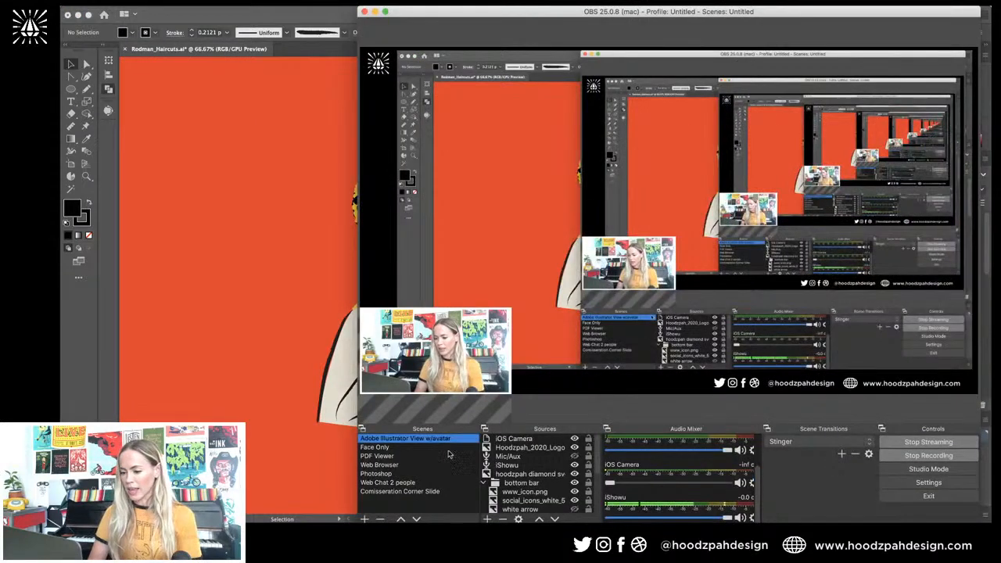
pyautogui.click(377, 447)
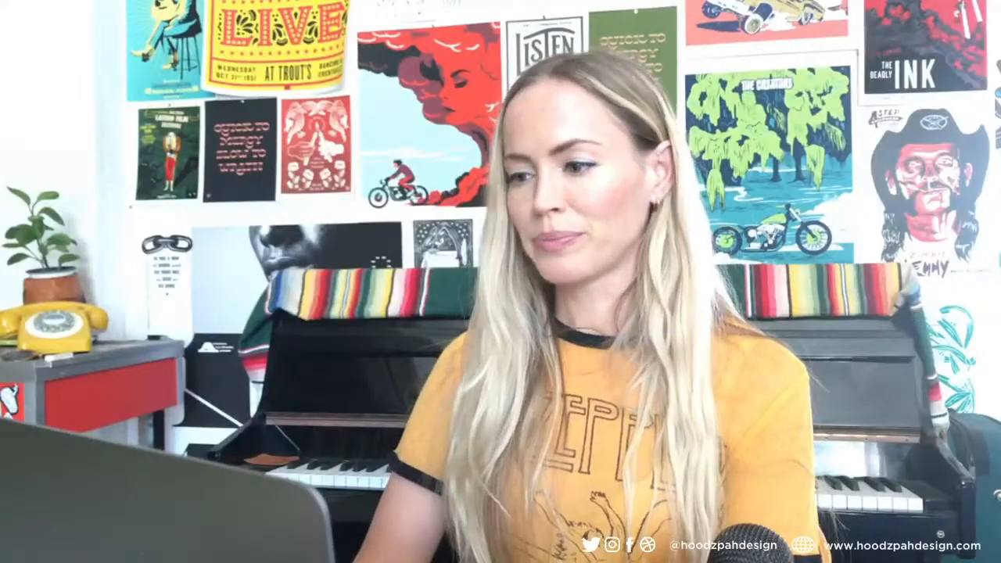